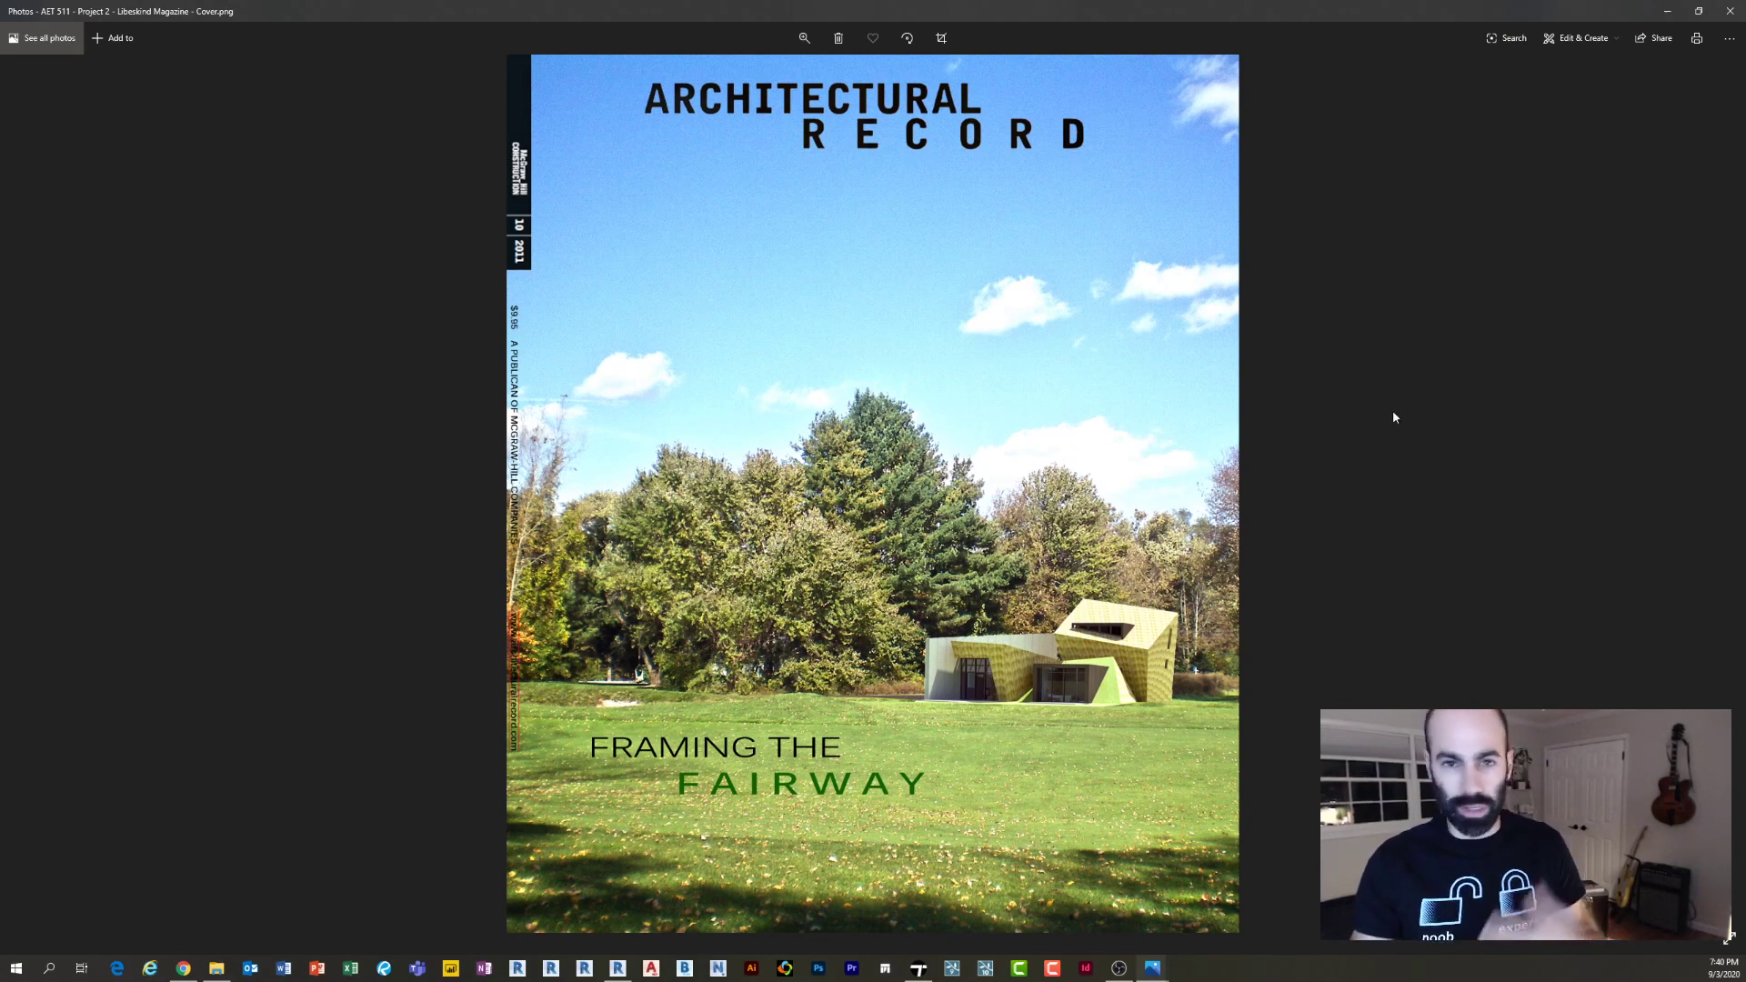
Page from the magazine cover to page 3 and examine the living room rendering with its stairs and loft
{"action": "key", "text": "Right"}
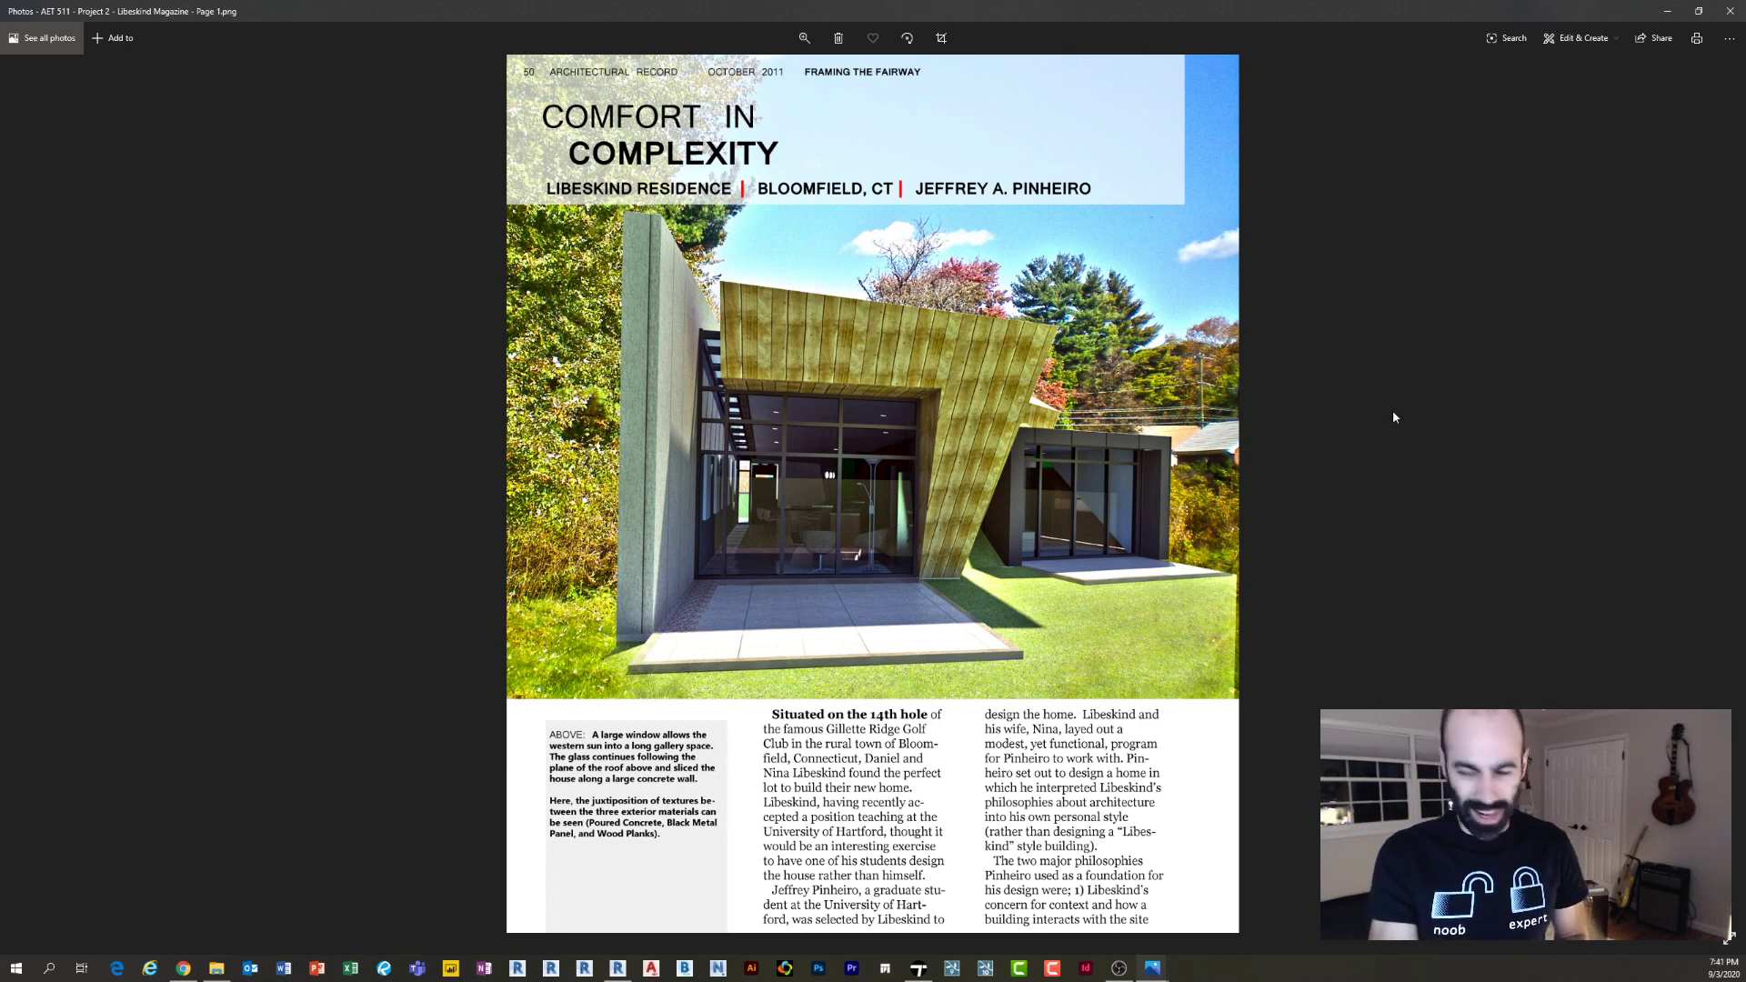
{"action": "key", "text": "Right"}
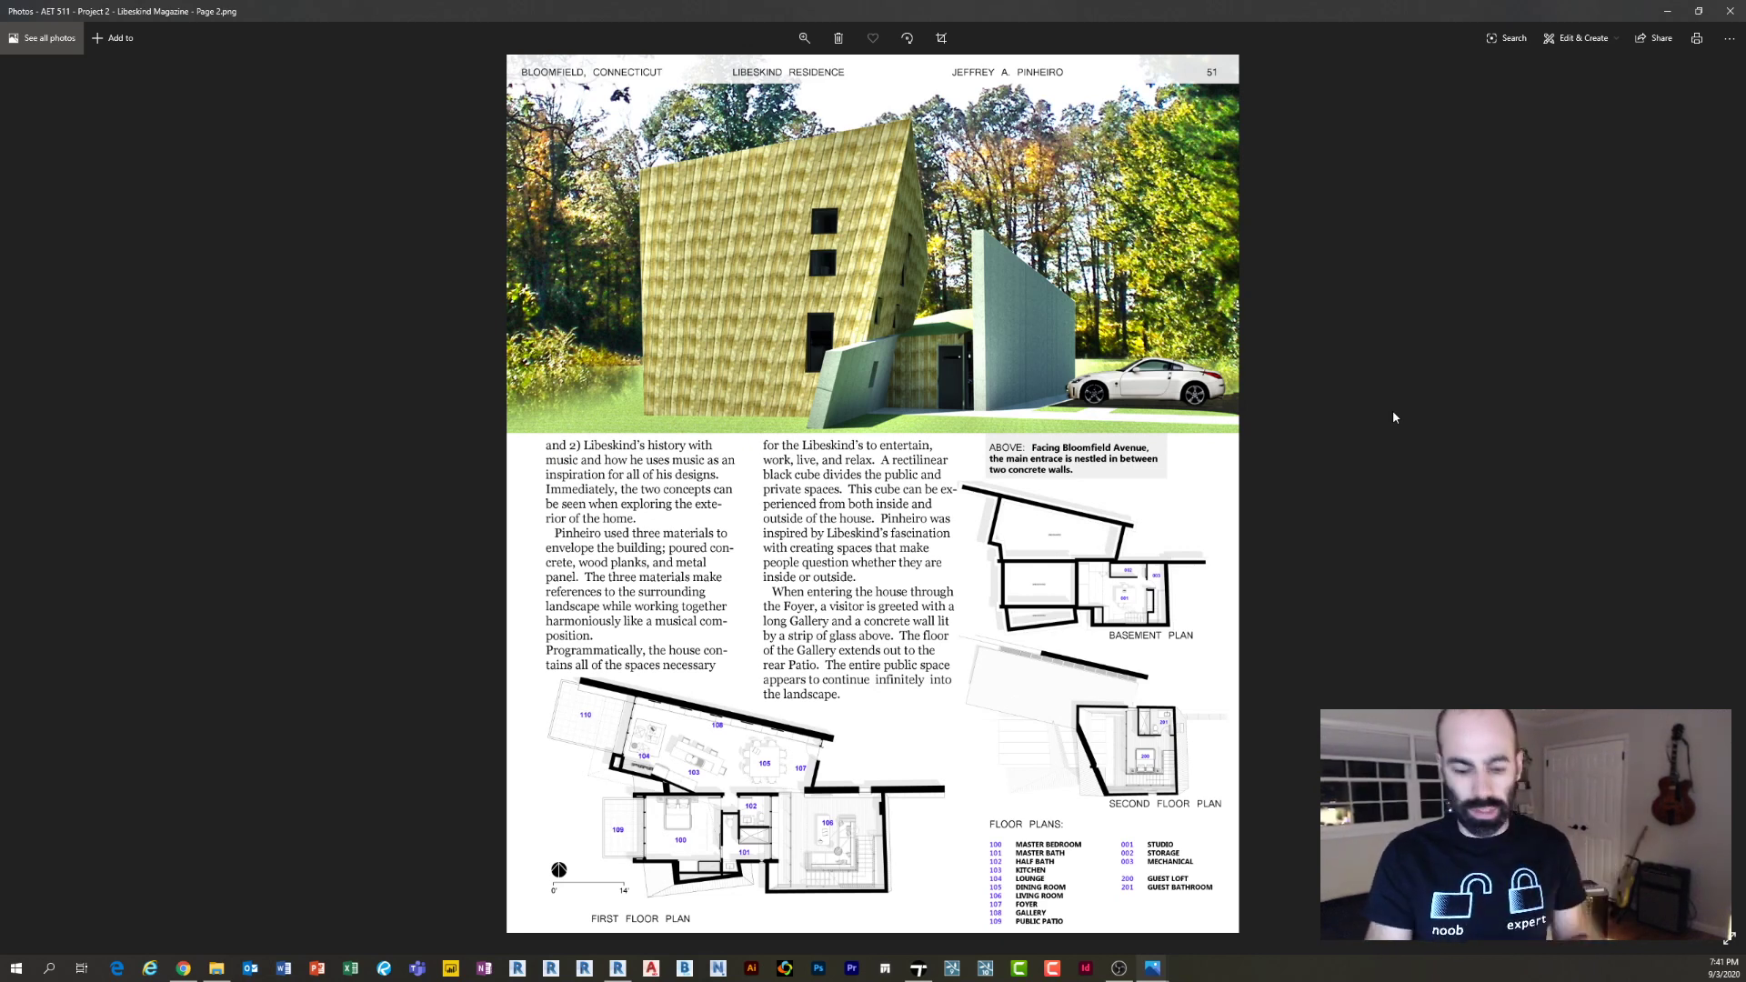
{"action": "key", "text": "Right"}
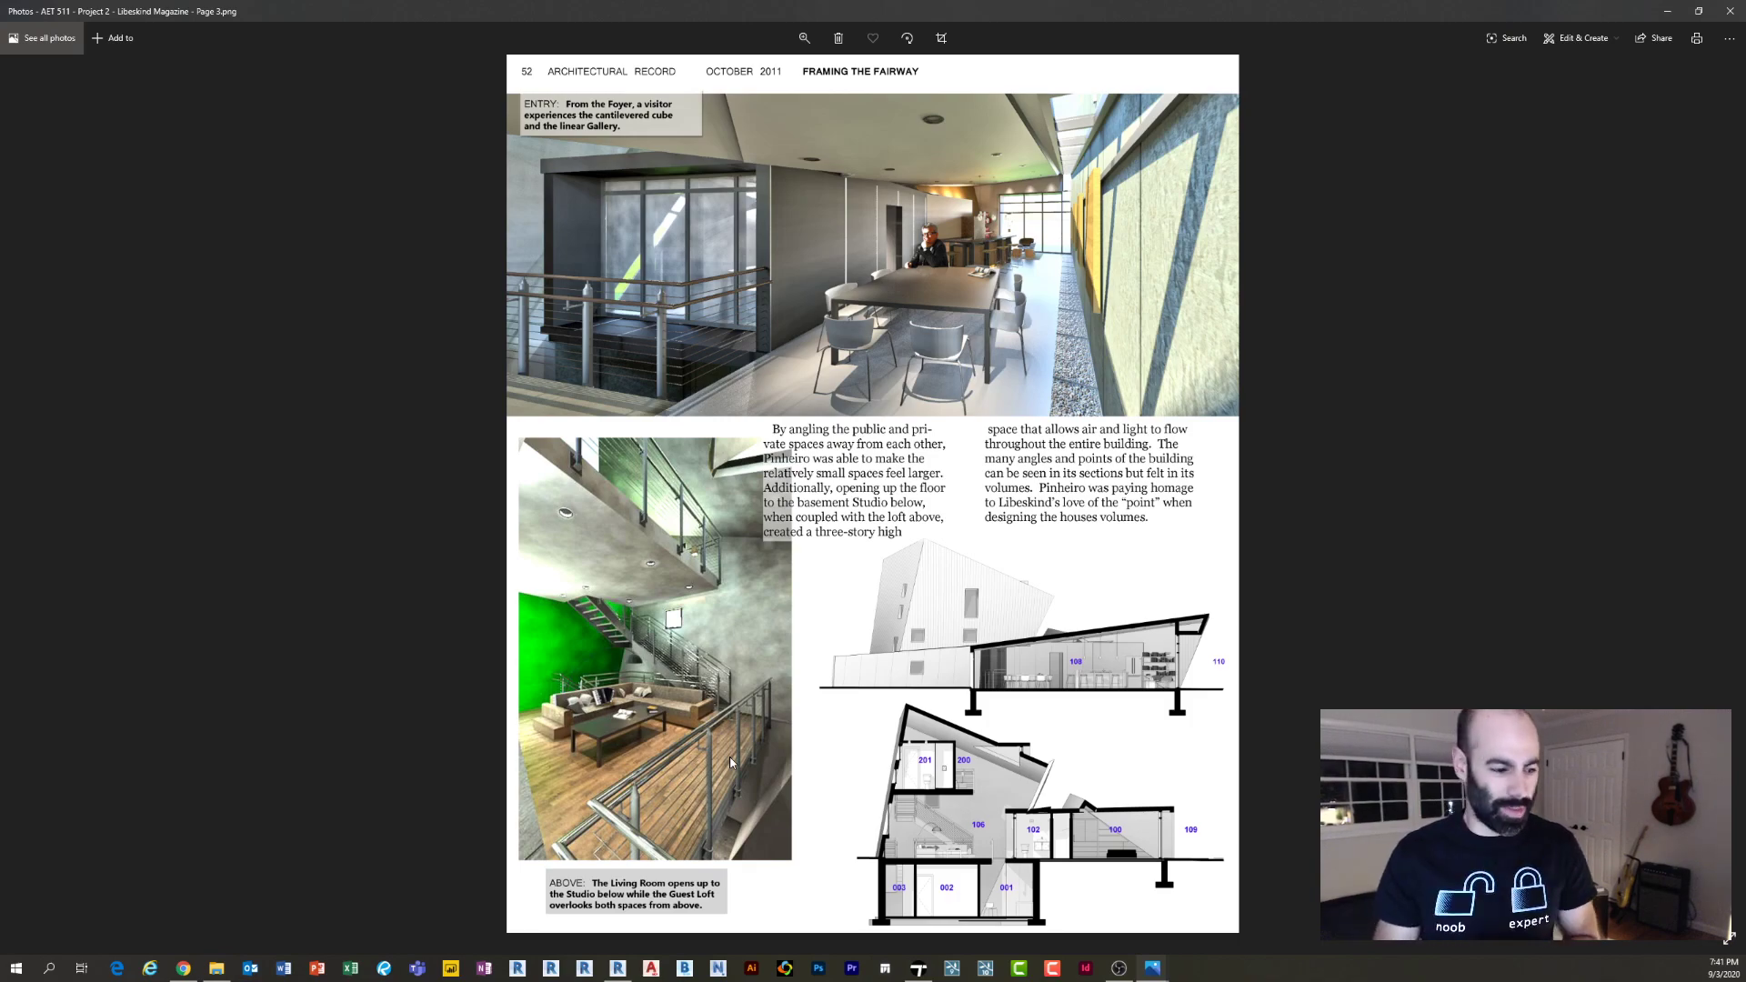
{"action": "scroll", "coordinate": [713, 705], "scroll_direction": "up", "scroll_amount": 5}
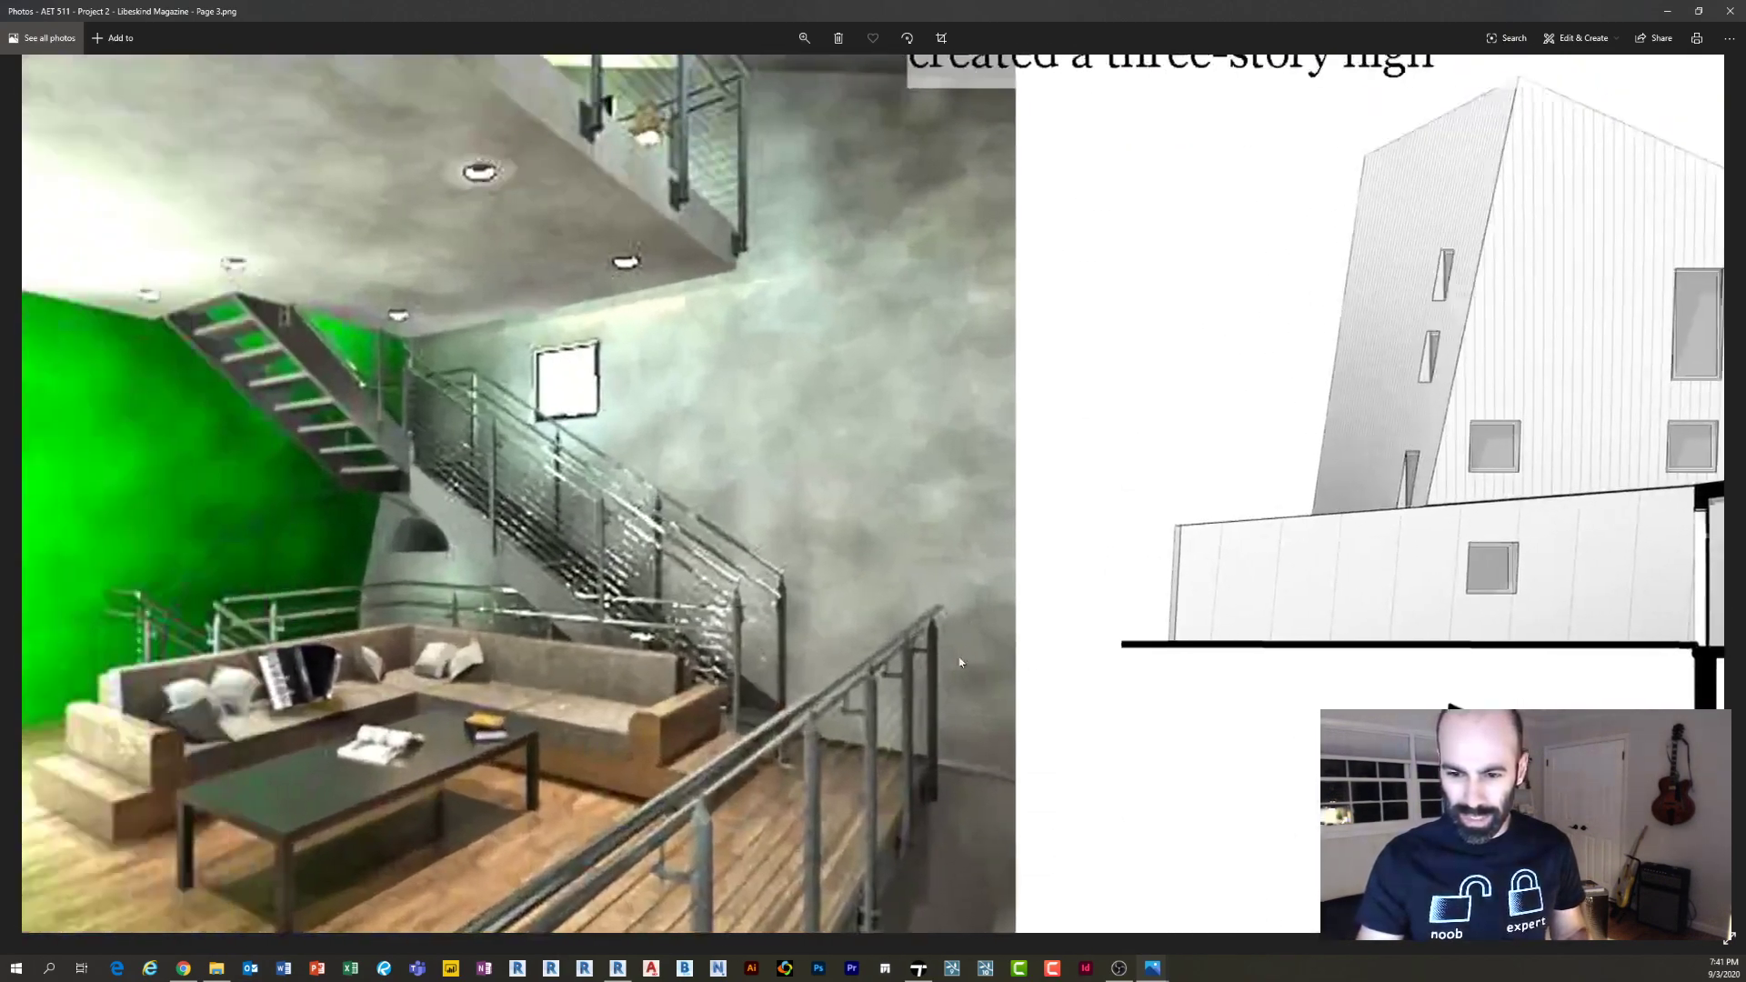
{"action": "left_click_drag", "start_coordinate": [959, 658], "coordinate": [1047, 692]}
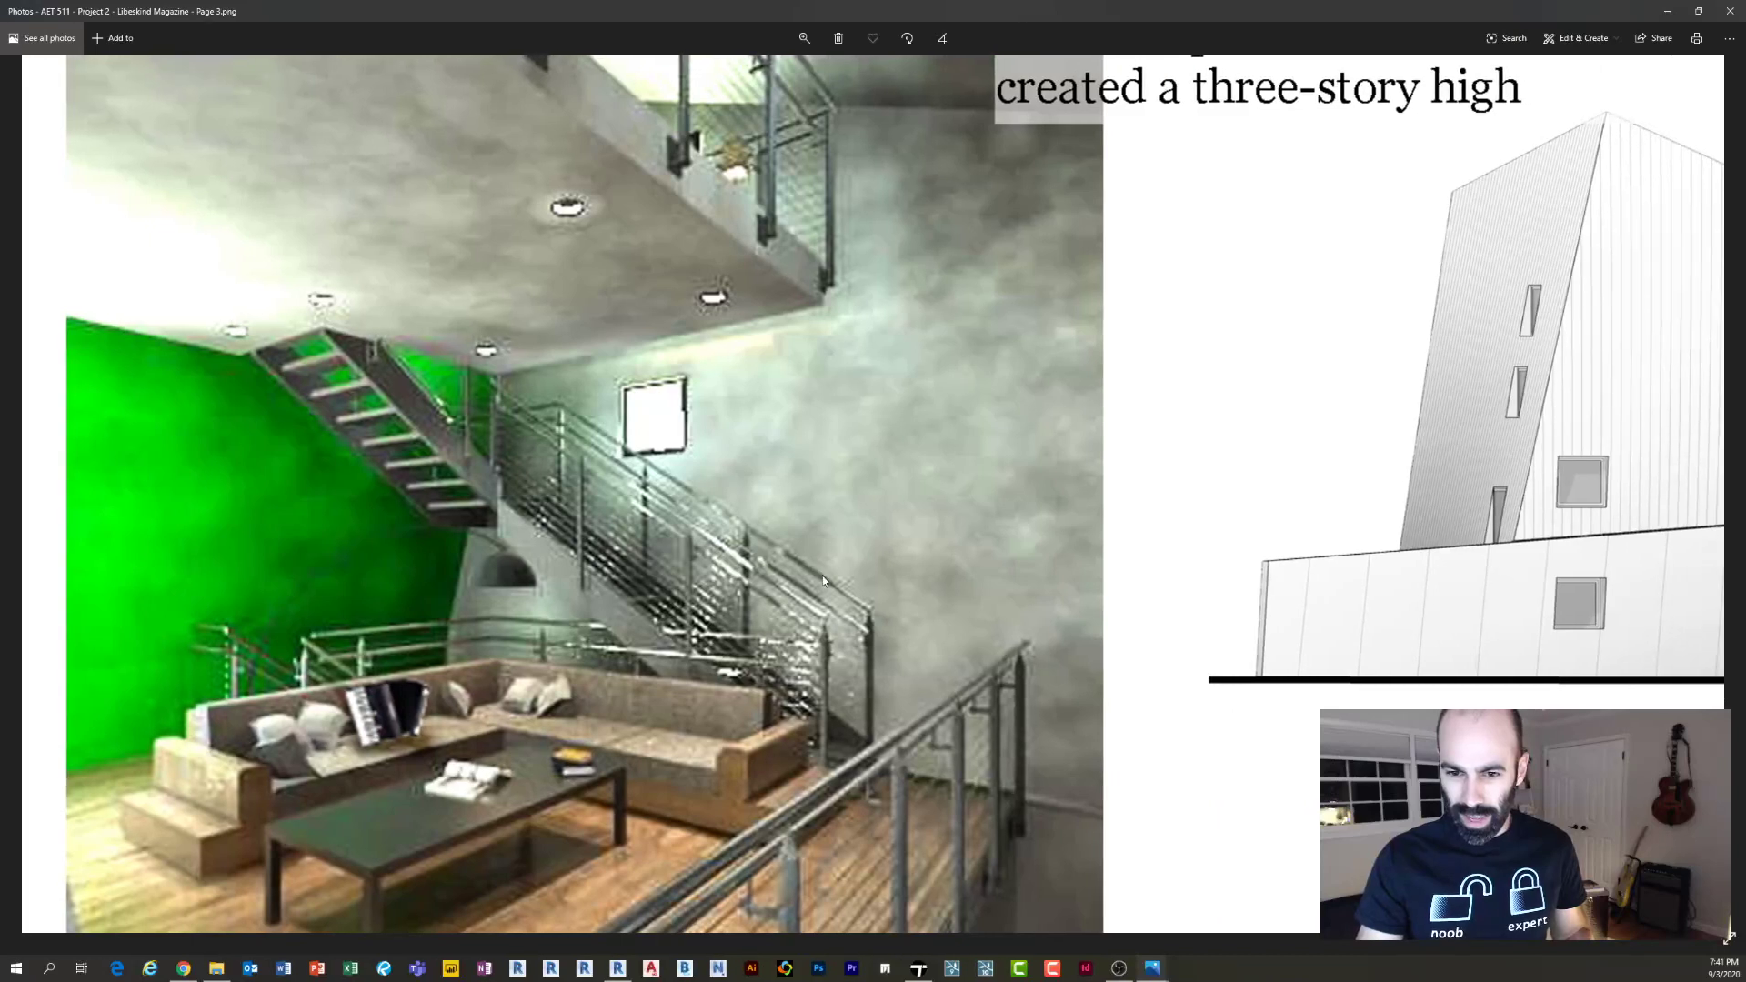
{"action": "left_click_drag", "start_coordinate": [999, 323], "coordinate": [998, 523]}
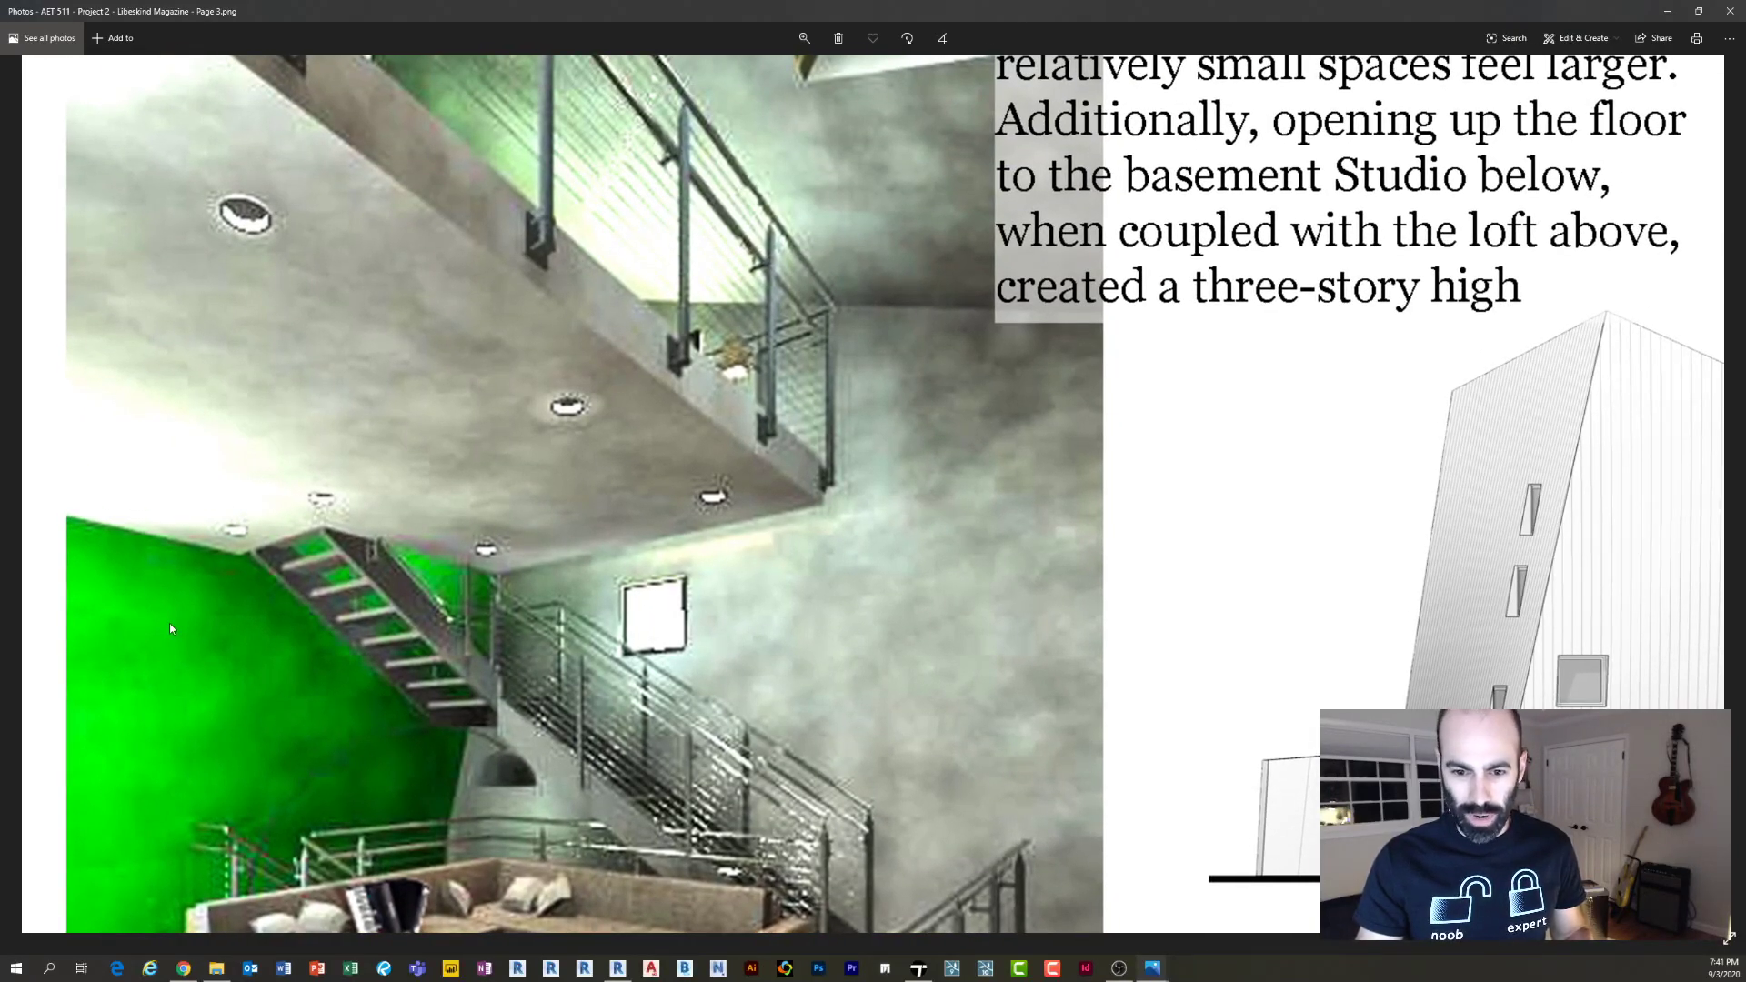
{"action": "scroll", "coordinate": [642, 606], "scroll_direction": "down", "scroll_amount": 3}
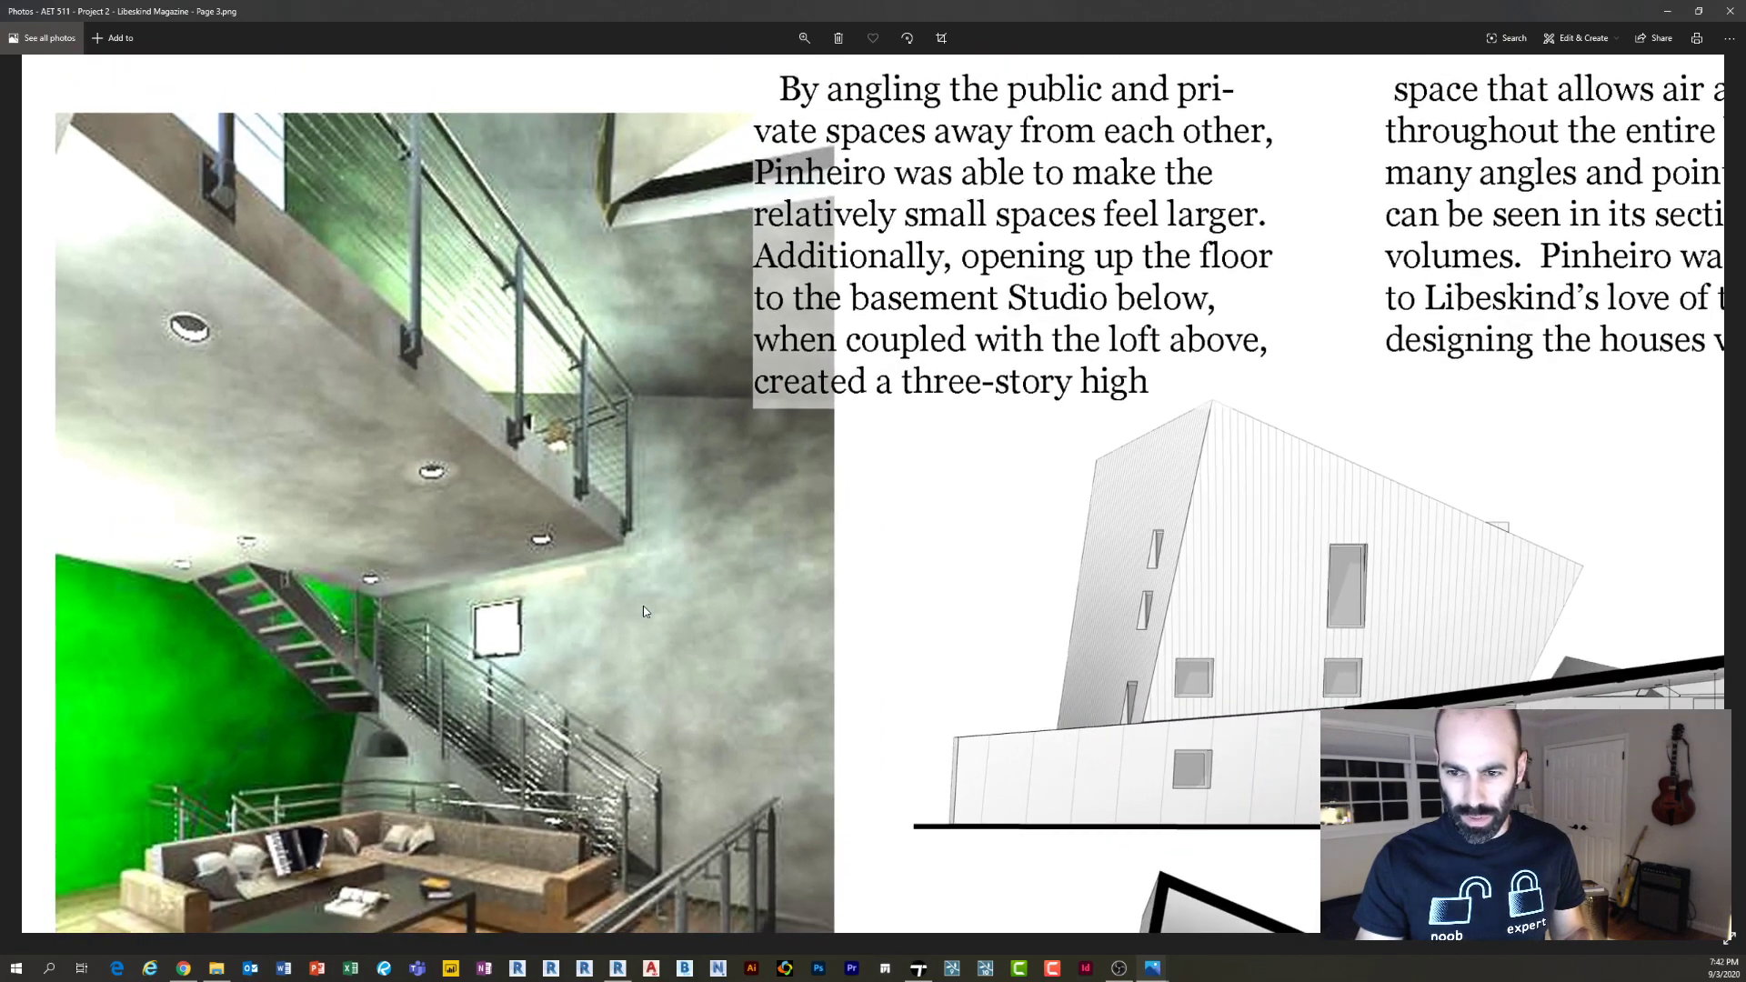
{"action": "scroll", "coordinate": [641, 605], "scroll_direction": "down", "scroll_amount": 5}
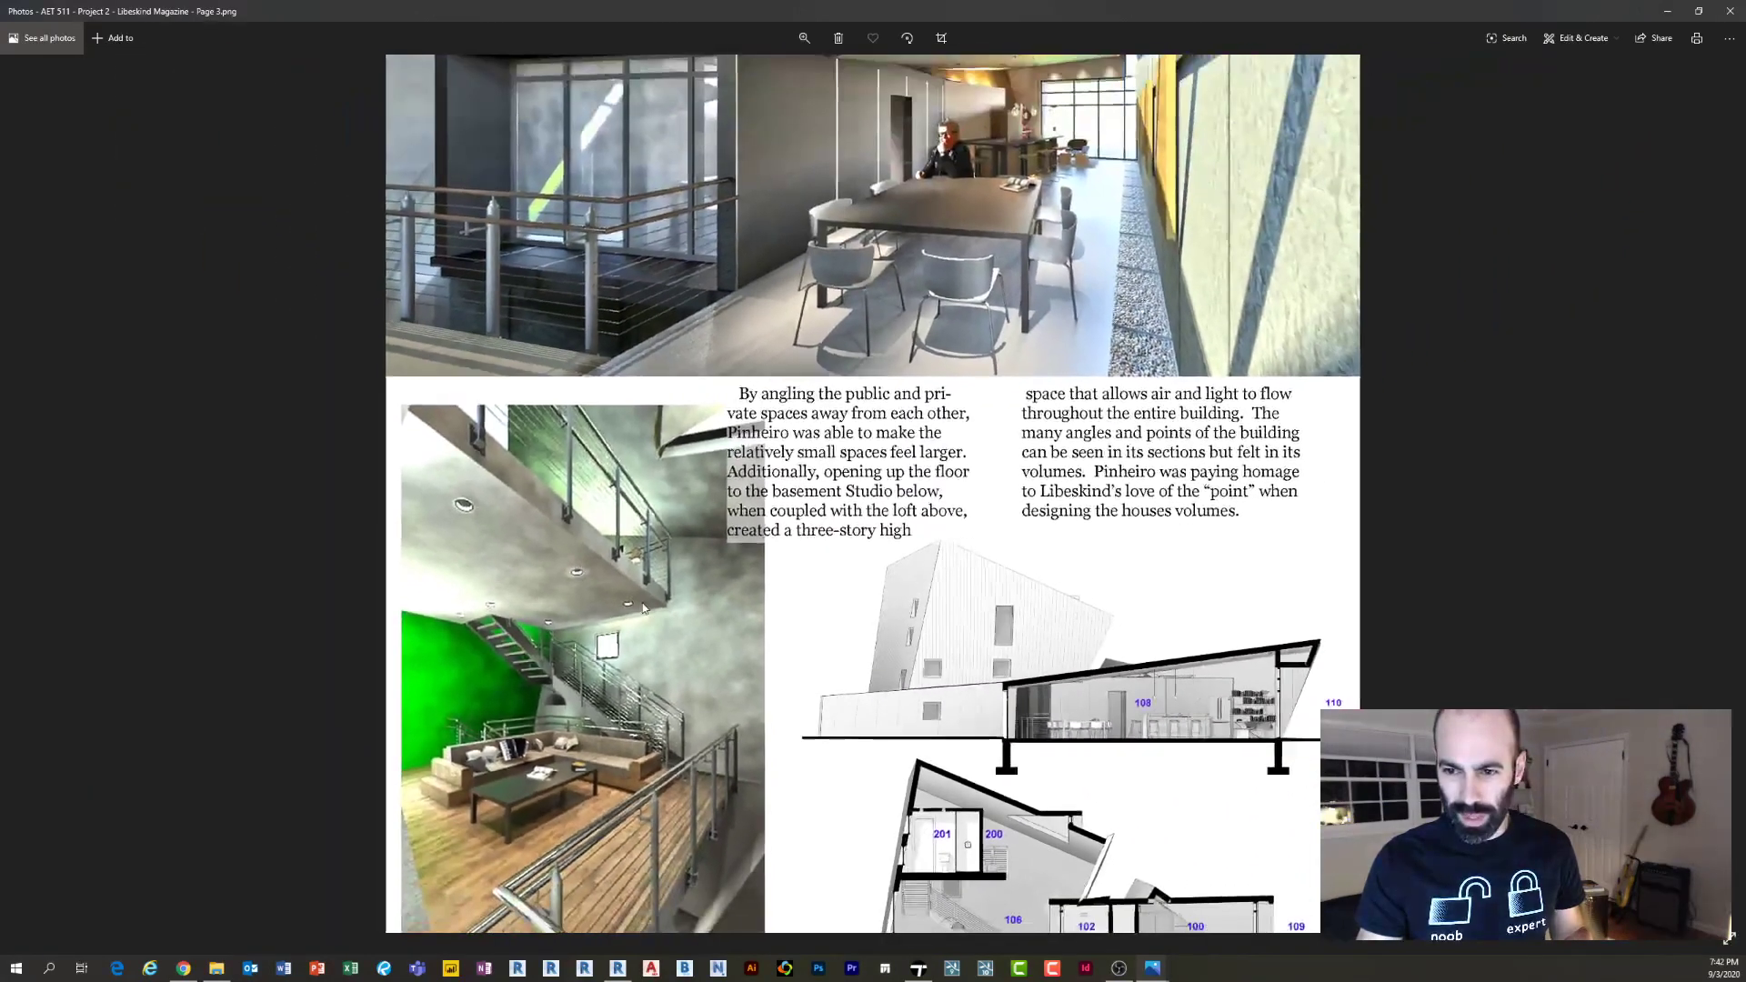
{"action": "scroll", "coordinate": [642, 605], "scroll_direction": "down", "scroll_amount": 3}
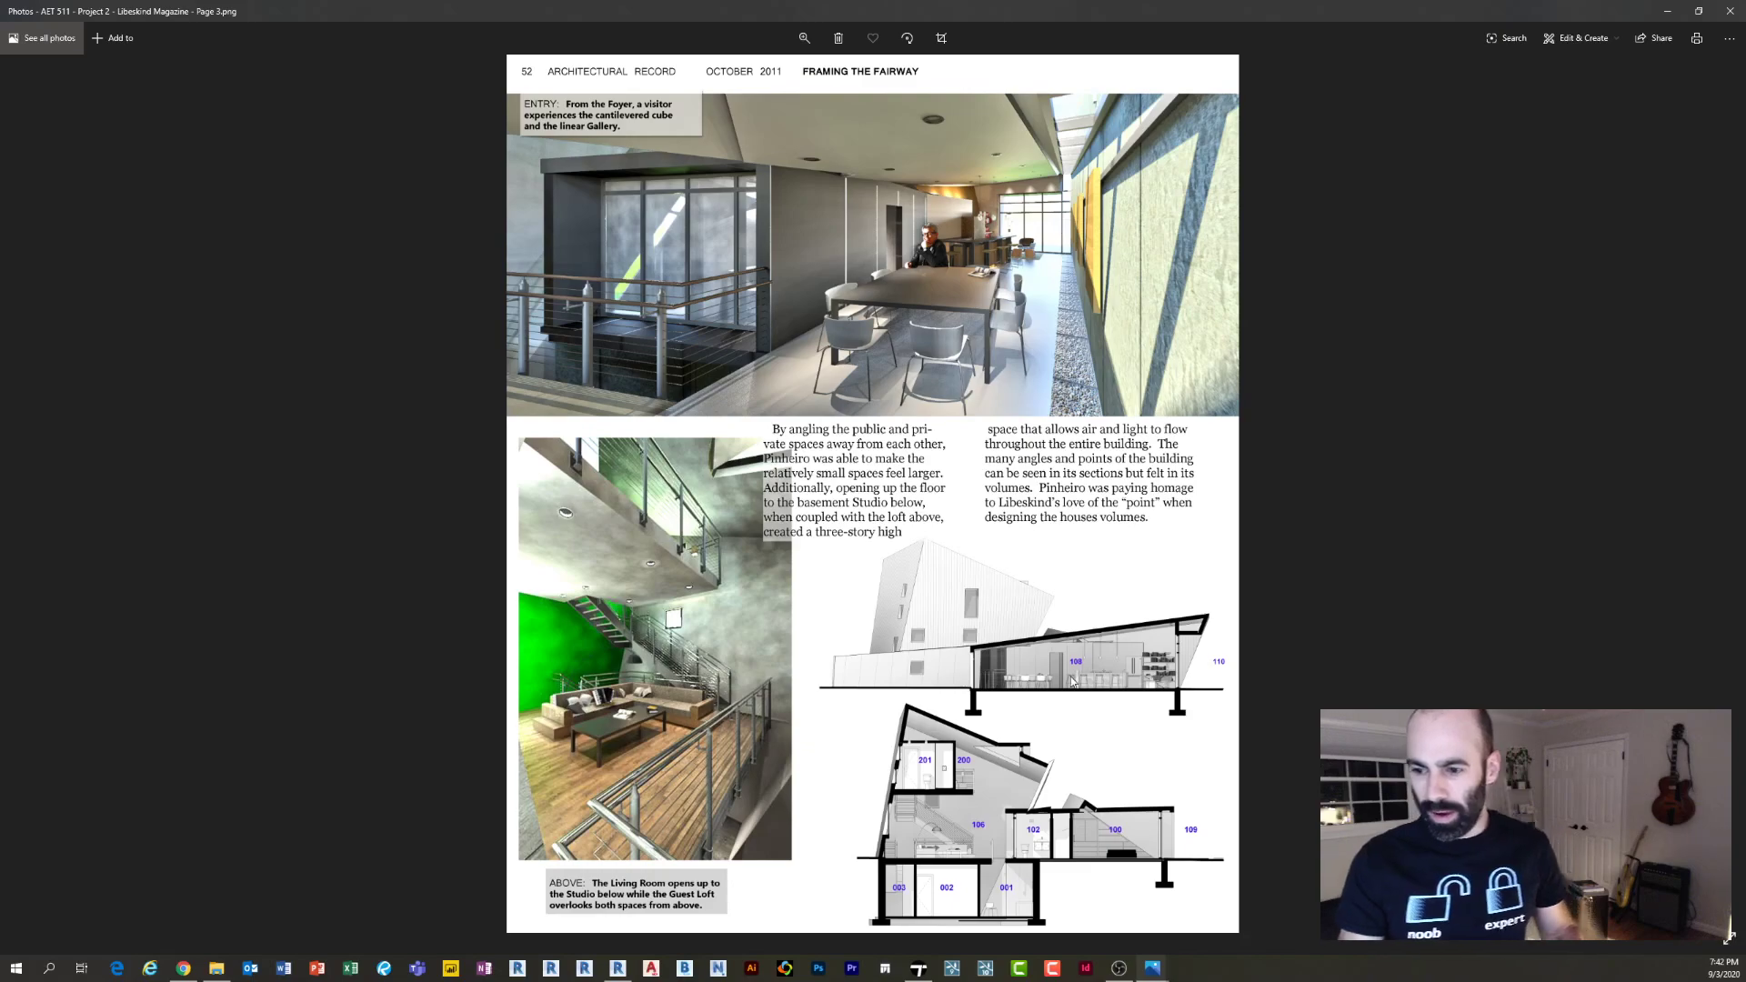
Examine the two building sections on page 3 up close, including the three-story space
{"action": "scroll", "coordinate": [1191, 736], "scroll_direction": "up", "scroll_amount": 5}
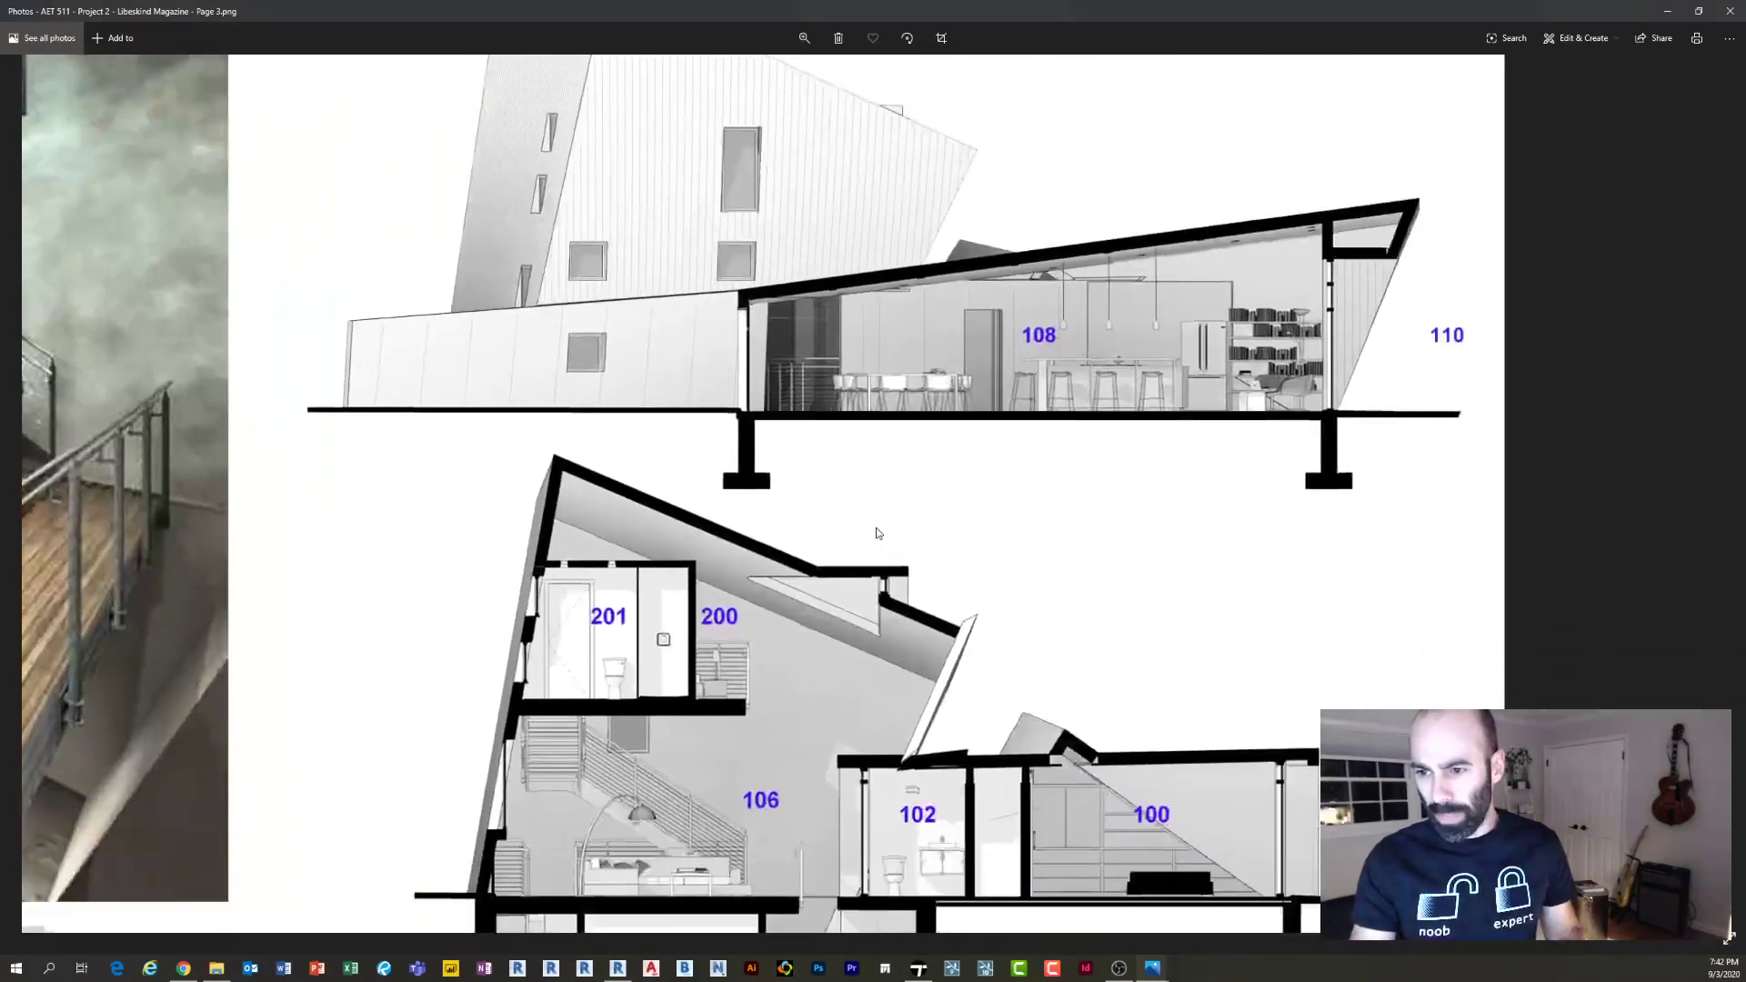
{"action": "left_click_drag", "start_coordinate": [878, 534], "coordinate": [1097, 412]}
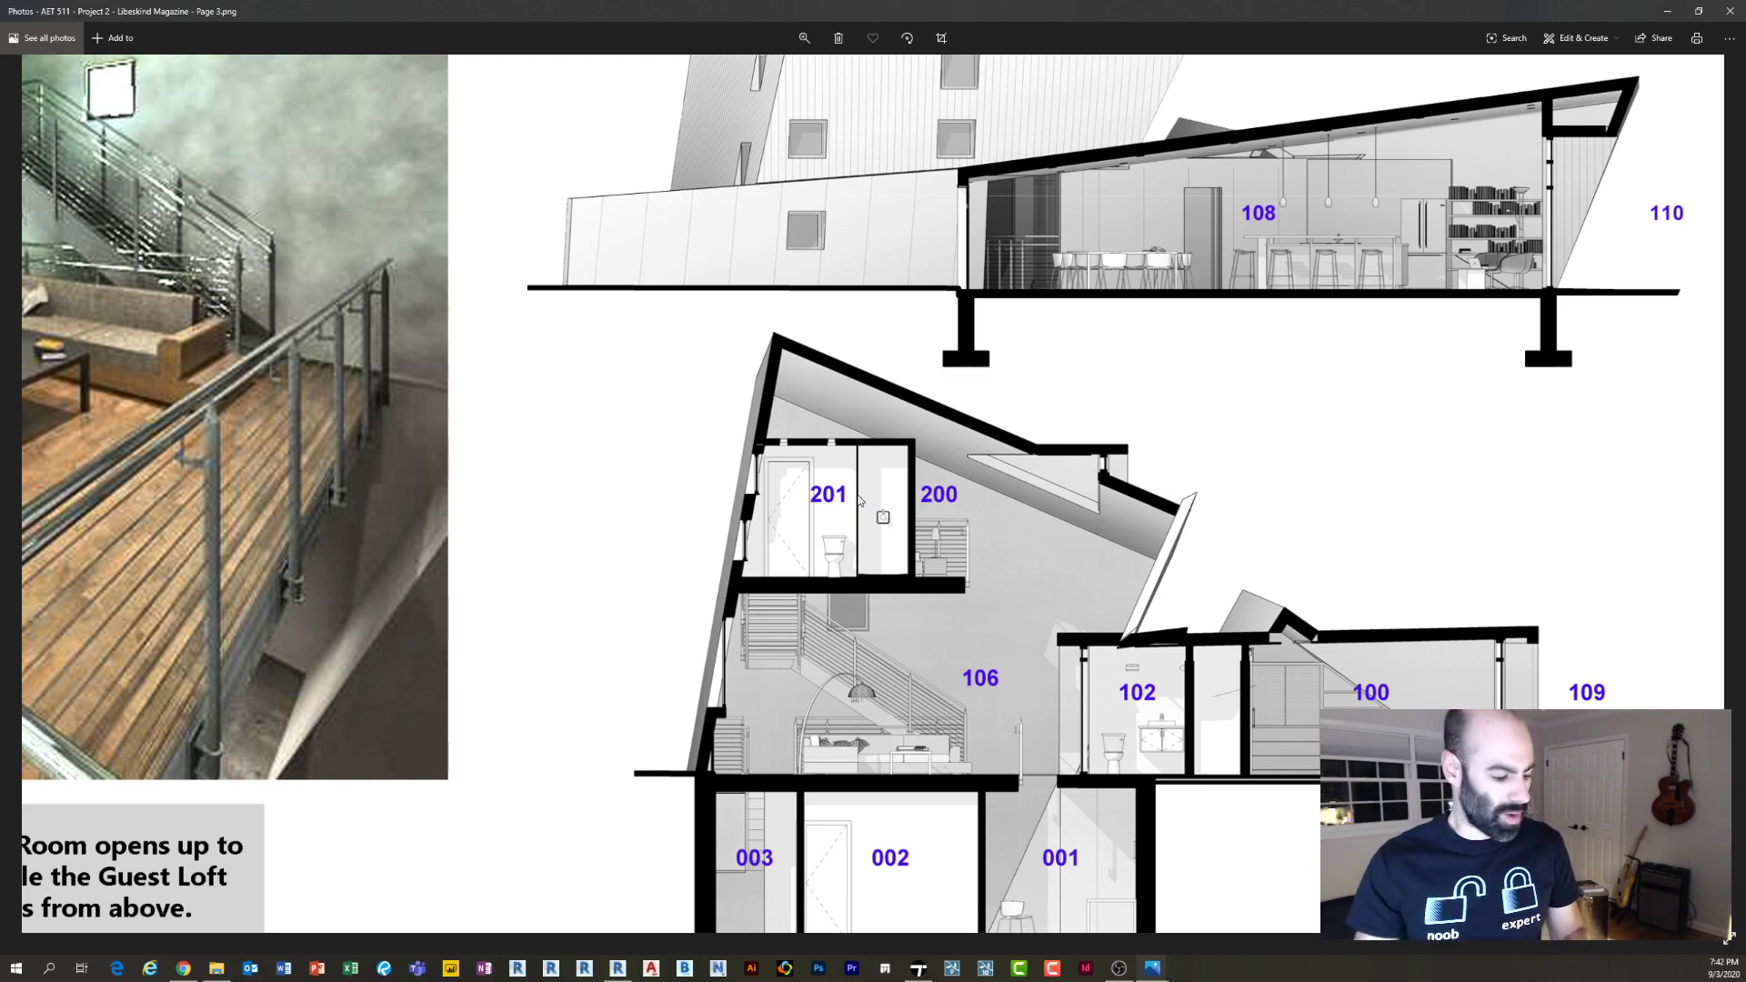
{"action": "scroll", "coordinate": [860, 500], "scroll_direction": "down", "scroll_amount": 6}
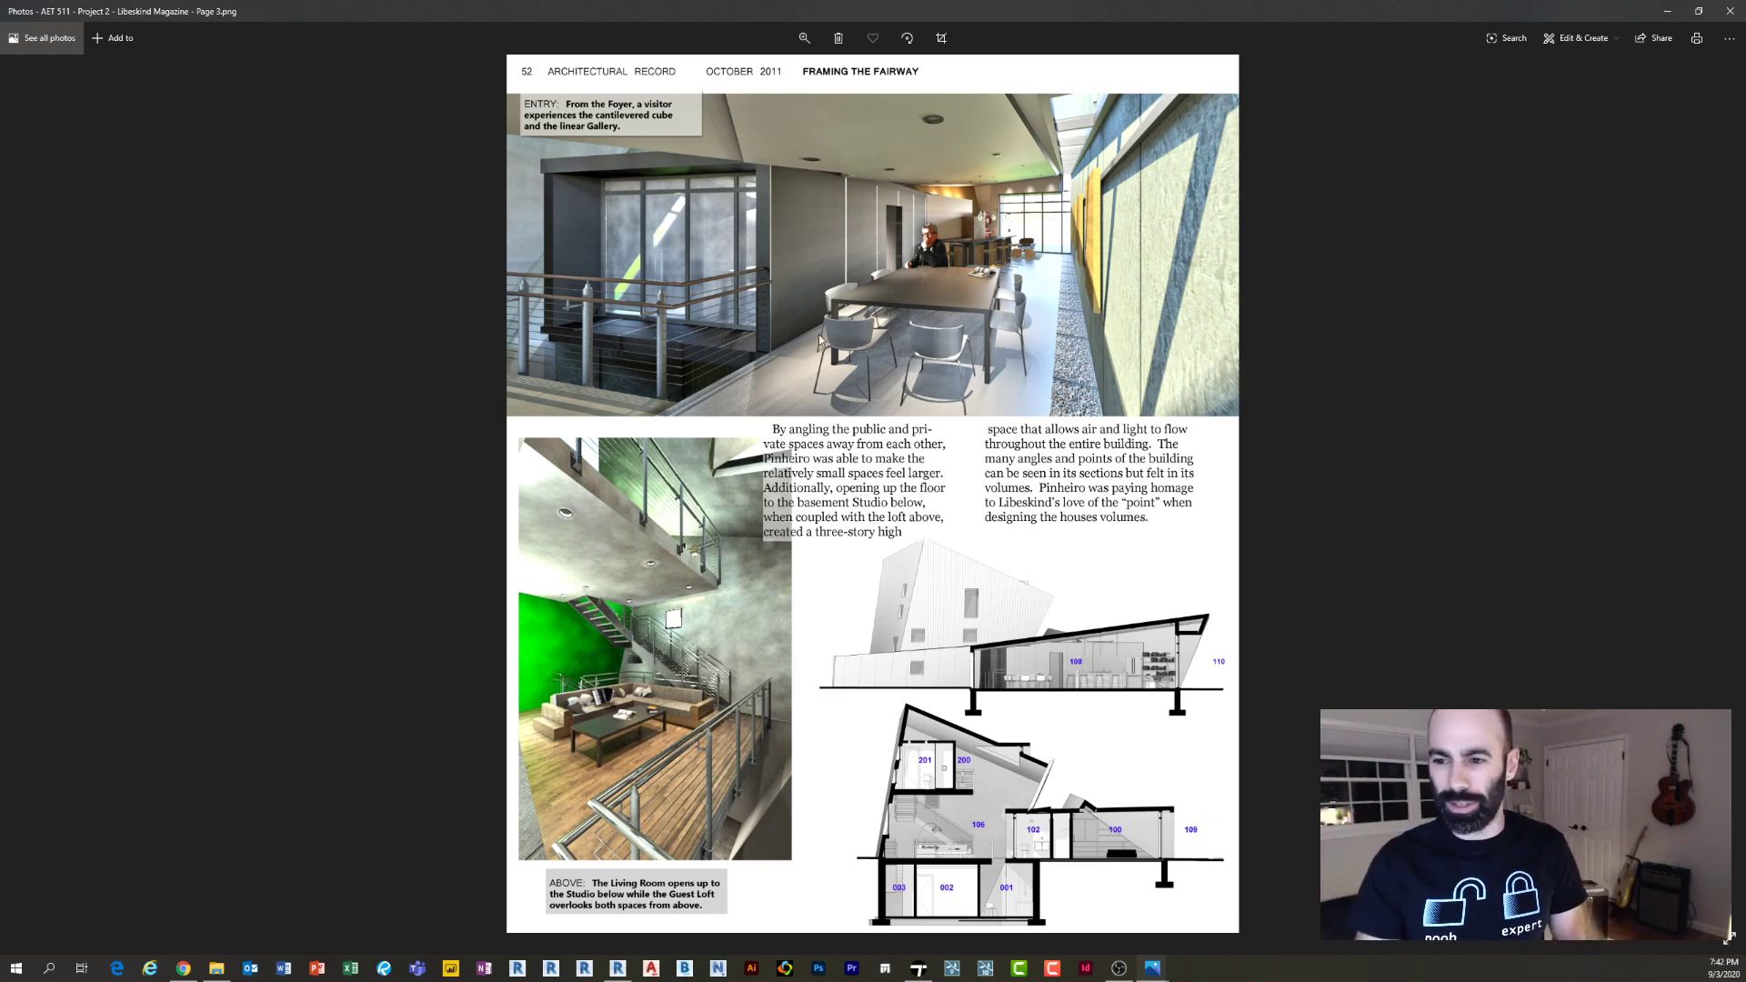
Go to page 4 and examine the gallery, kitchen and lounge rendering up close
{"action": "key", "text": "Right"}
{"action": "key", "text": "Left"}
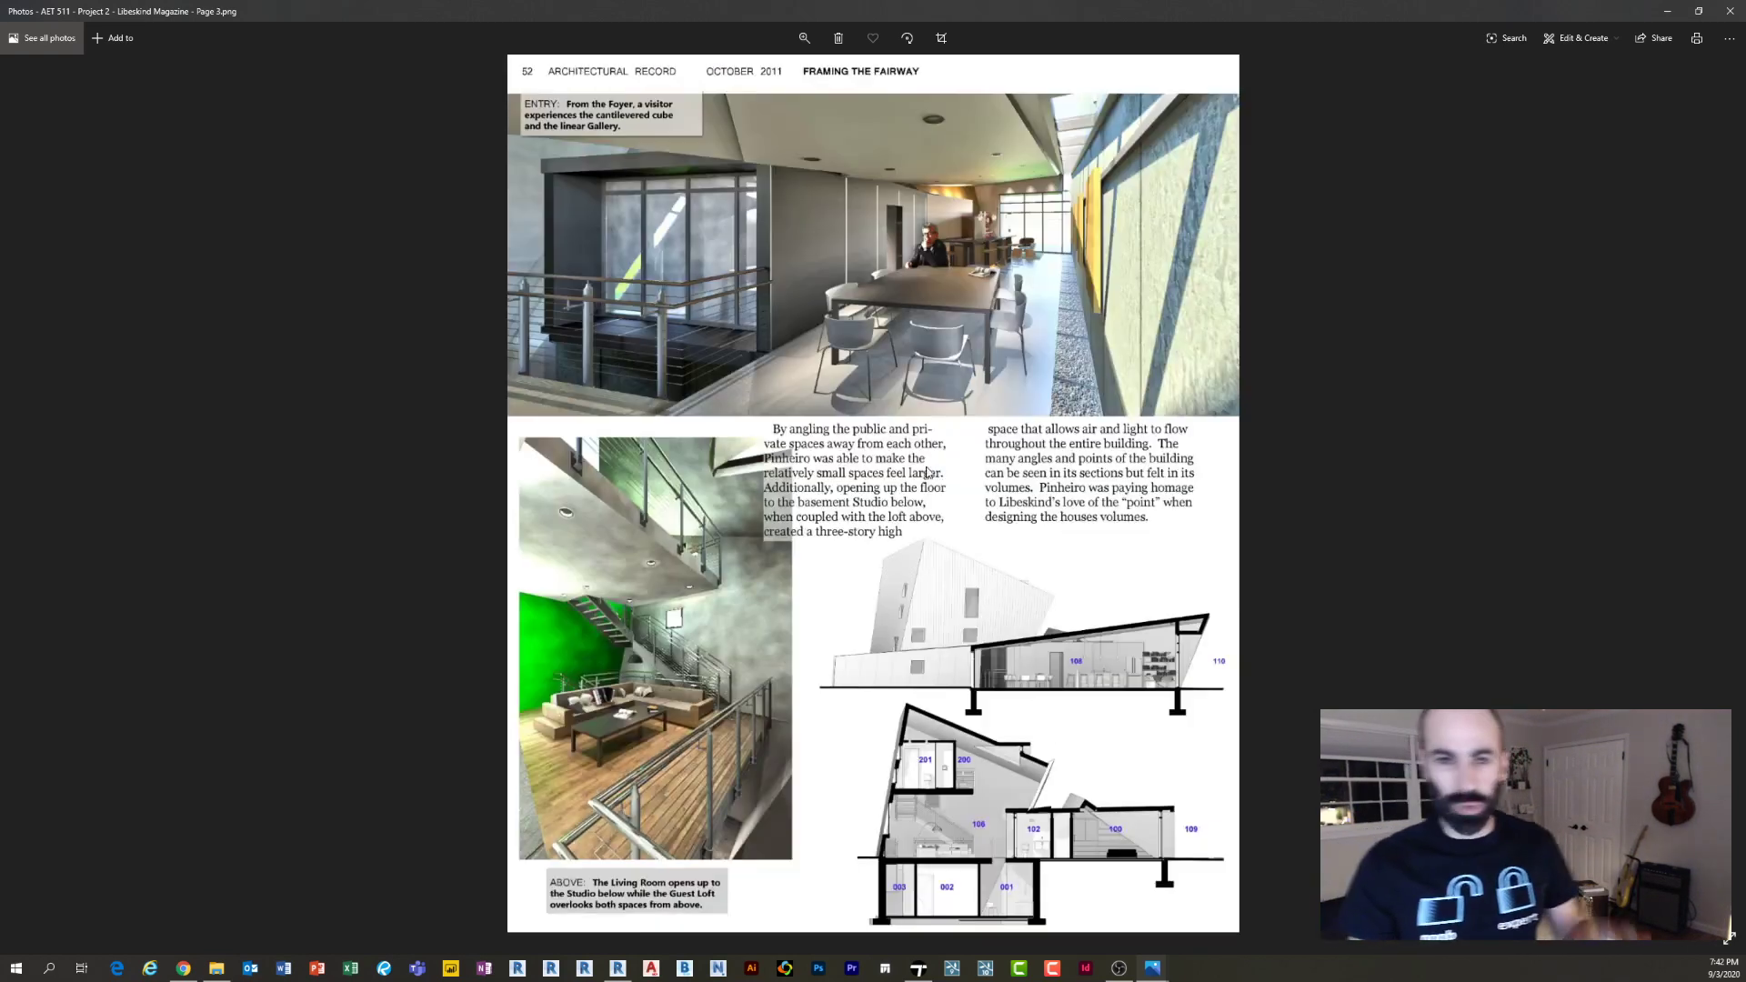
{"action": "key", "text": "Right"}
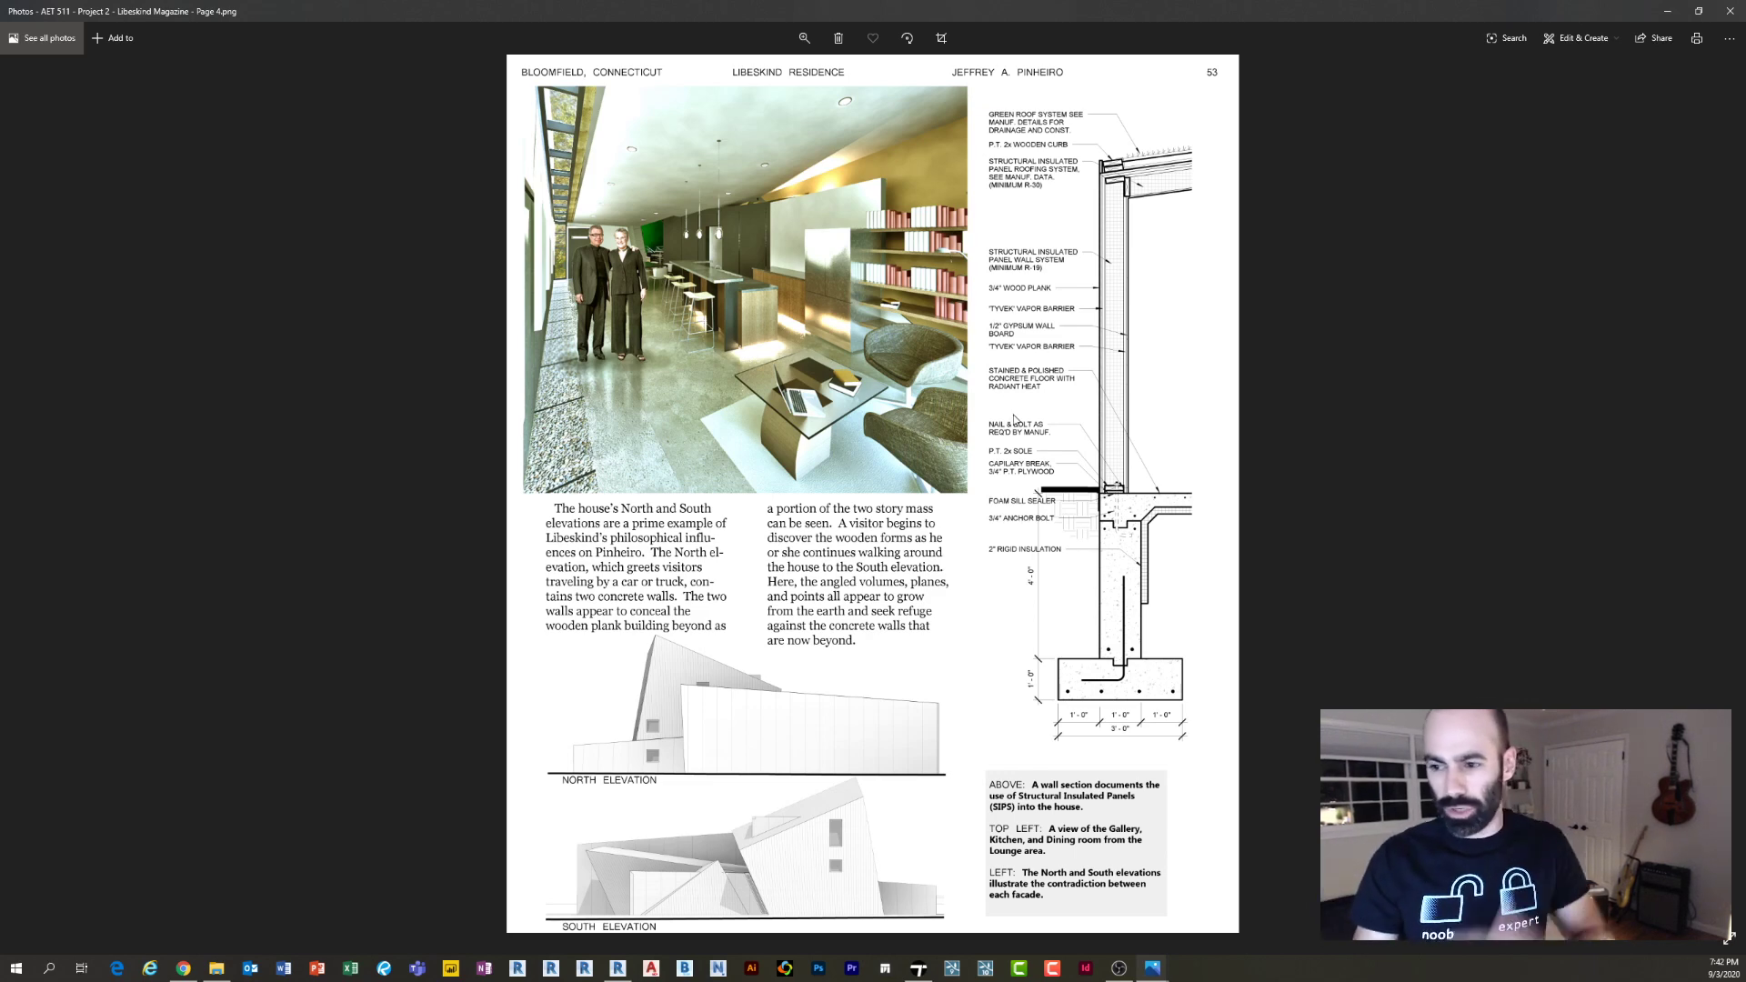
{"action": "key", "text": "Left"}
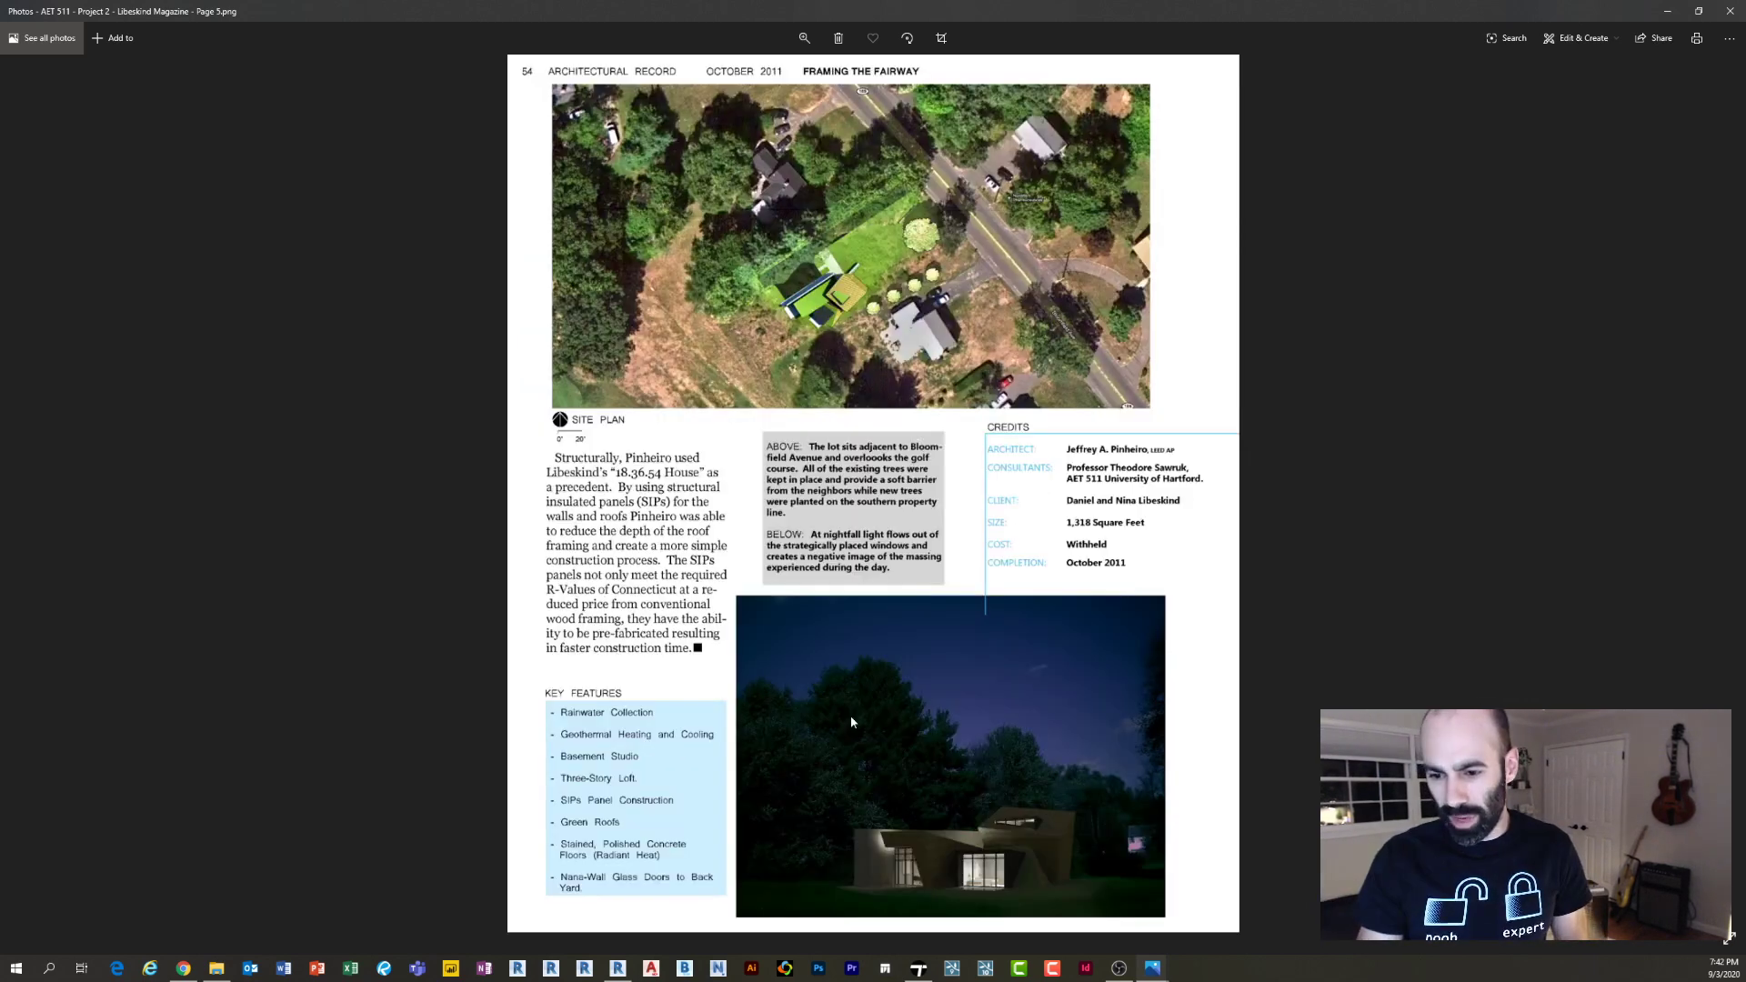
{"action": "key", "text": "Right"}
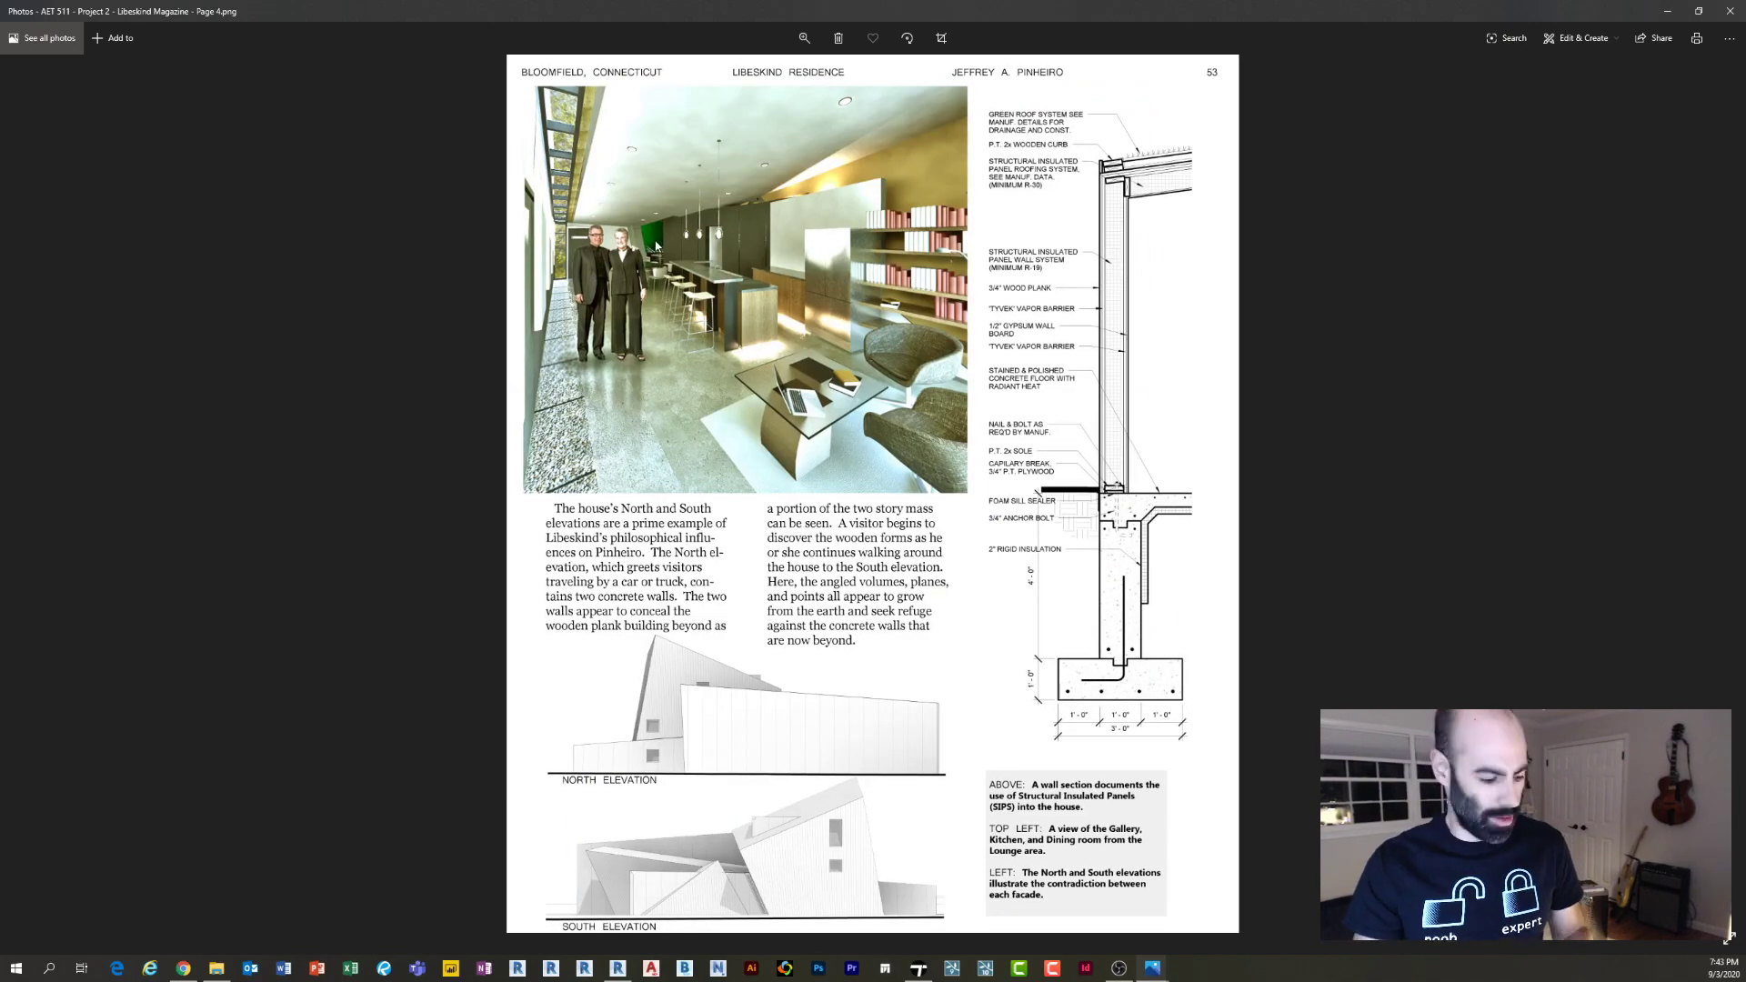
{"action": "scroll", "coordinate": [656, 245], "scroll_direction": "up", "scroll_amount": 4}
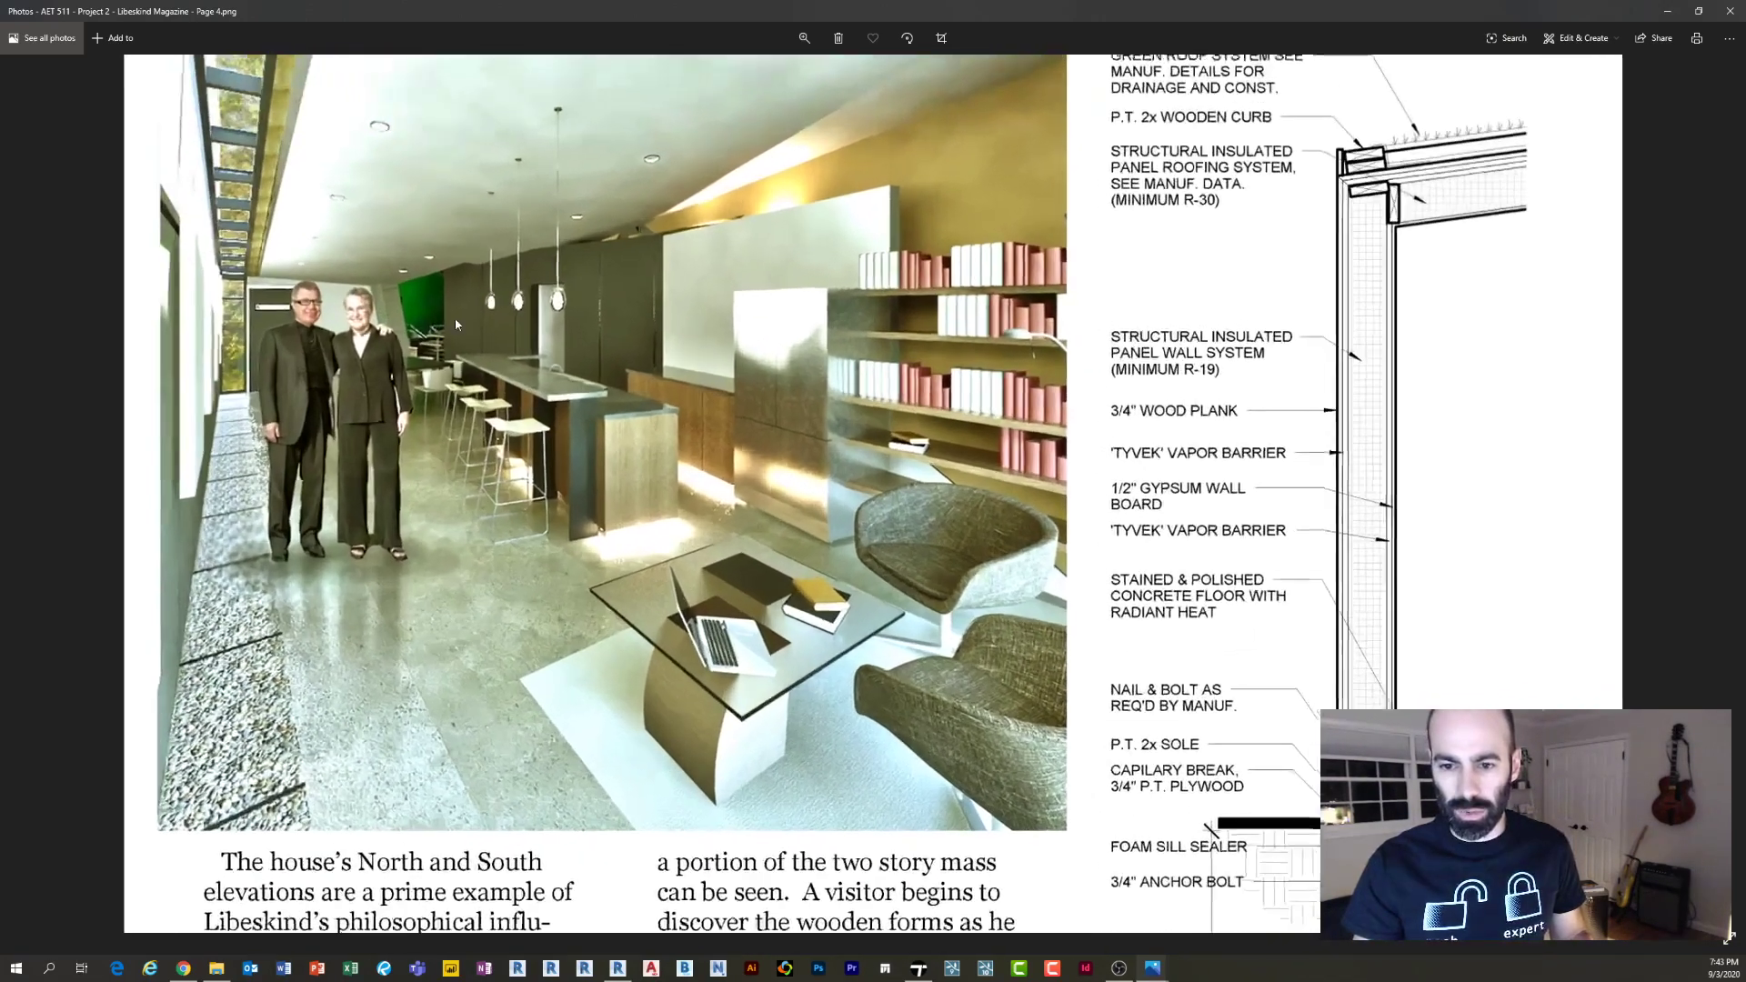
{"action": "scroll", "coordinate": [455, 325], "scroll_direction": "up", "scroll_amount": 3}
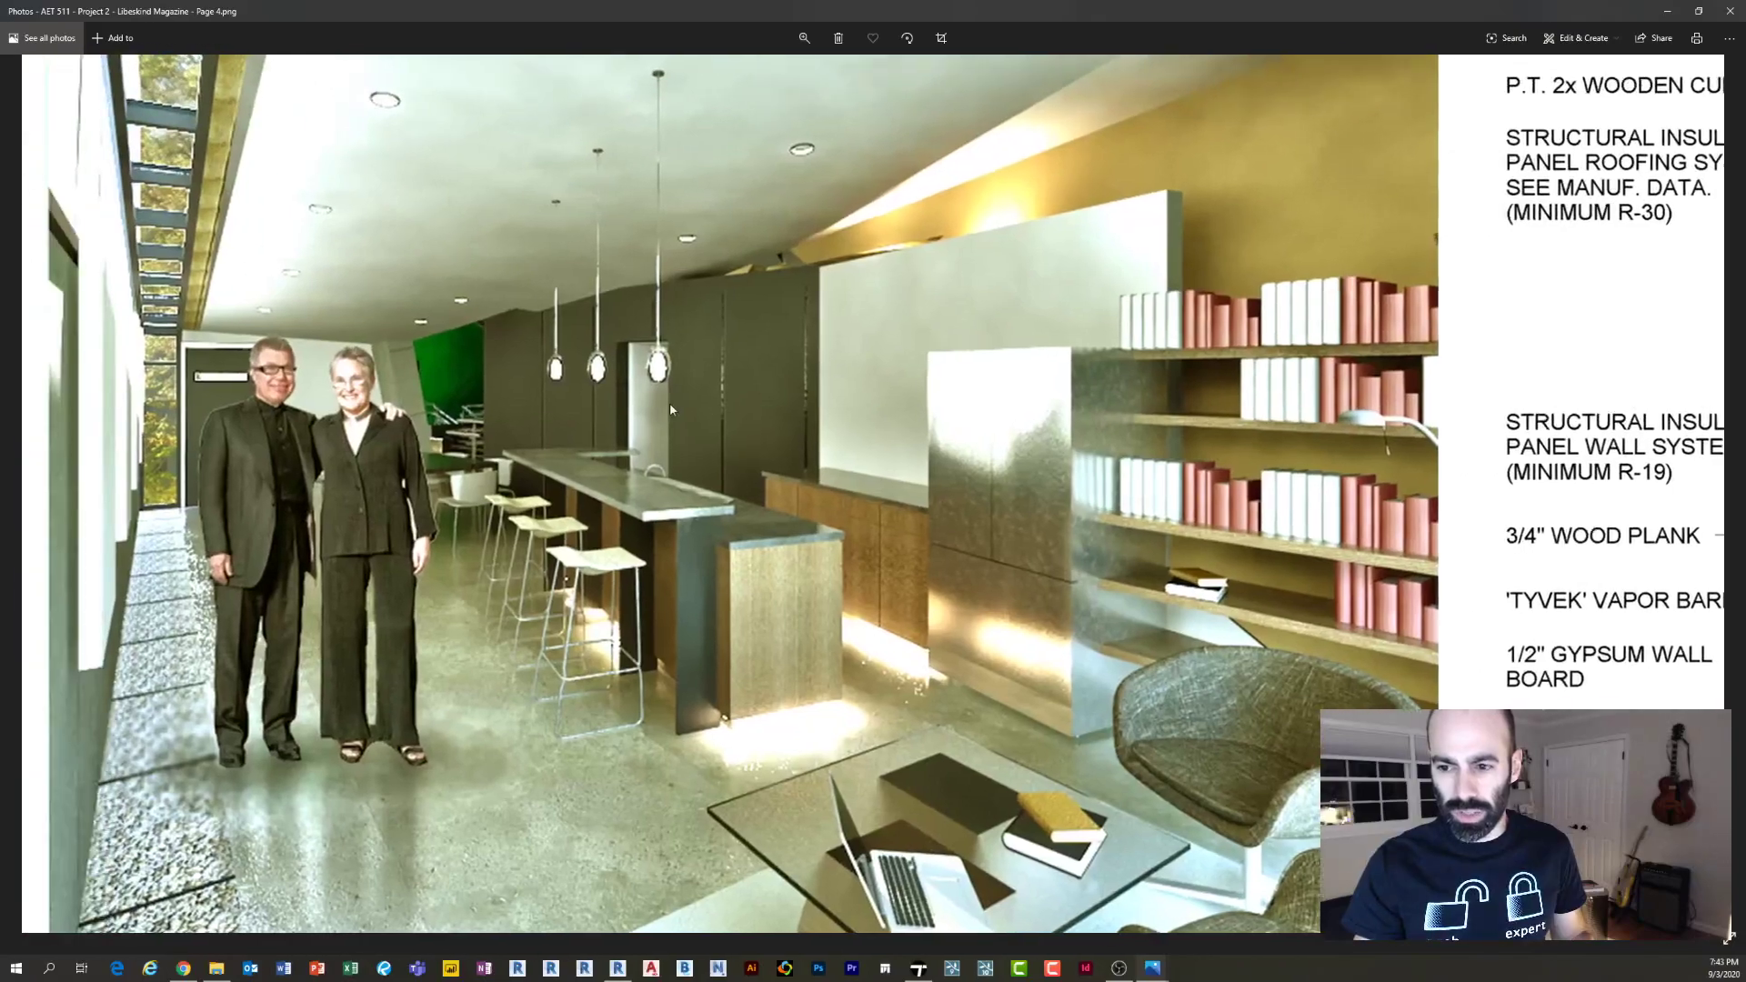
{"action": "left_click_drag", "start_coordinate": [670, 404], "coordinate": [676, 402]}
{"action": "scroll", "coordinate": [675, 400], "scroll_direction": "down", "scroll_amount": 6}
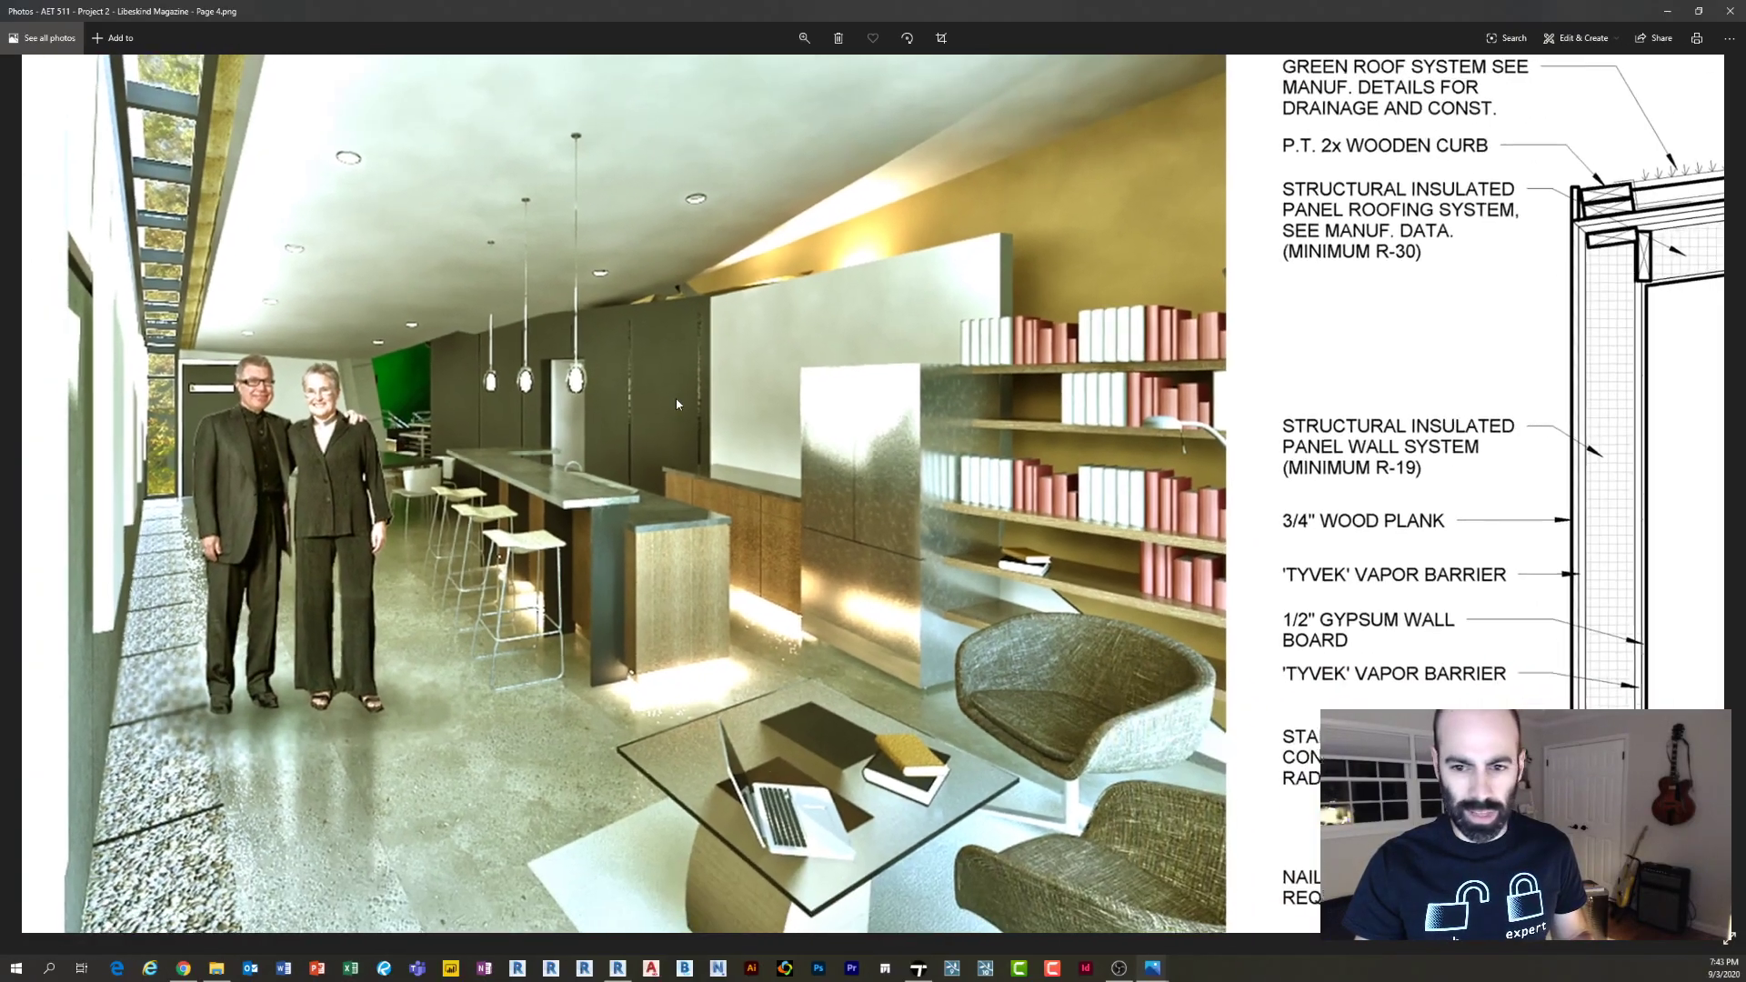
{"action": "scroll", "coordinate": [676, 404], "scroll_direction": "down", "scroll_amount": 4}
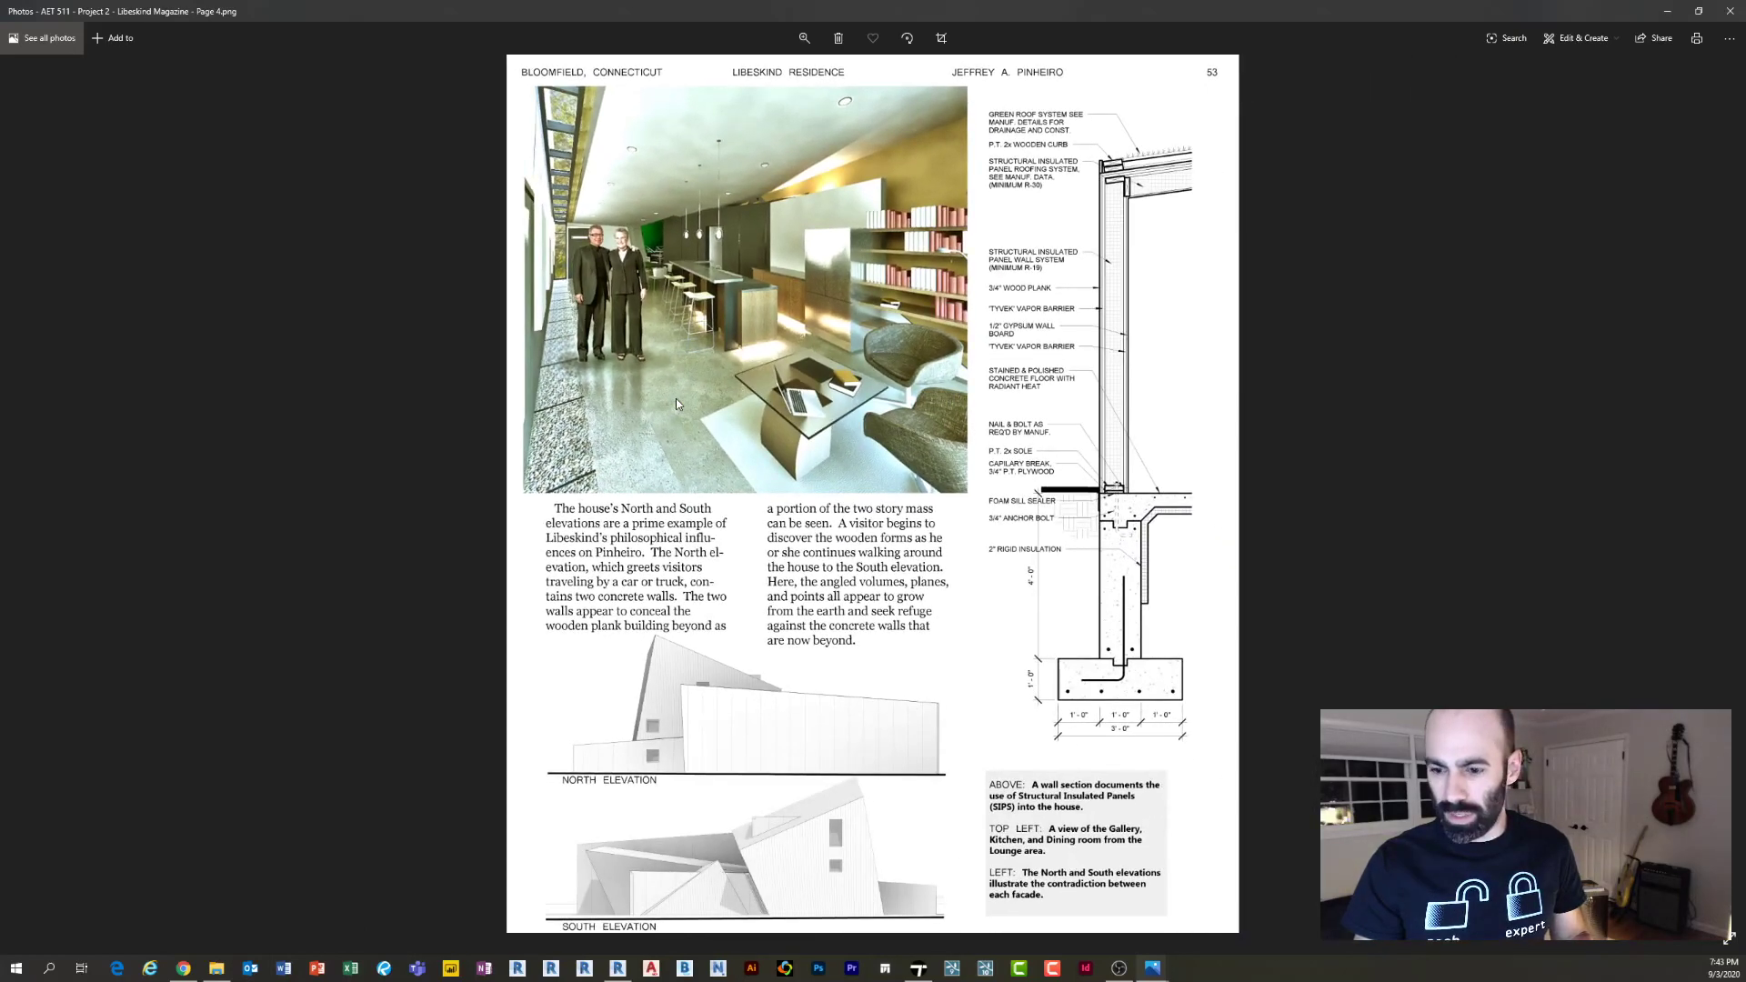
Go to page 5 and examine the house on the aerial site plan
{"action": "key", "text": "Right"}
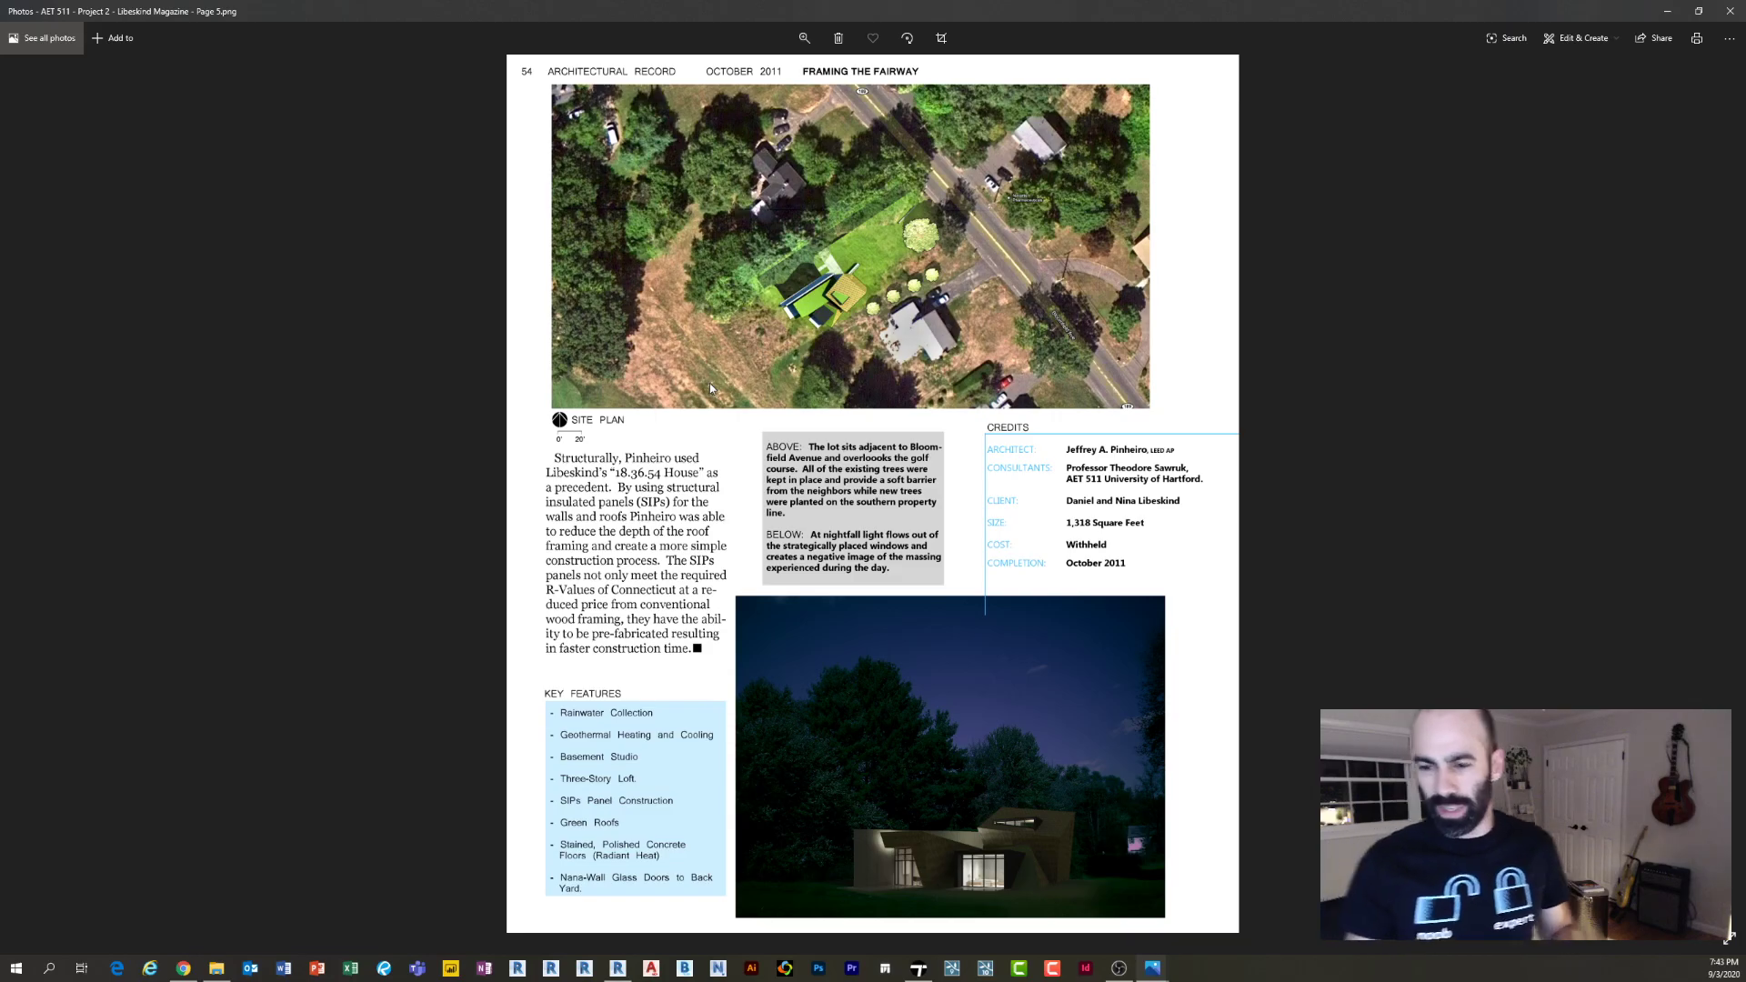
{"action": "scroll", "coordinate": [709, 383], "scroll_direction": "up", "scroll_amount": 4}
{"action": "scroll", "coordinate": [804, 205], "scroll_direction": "down", "scroll_amount": 3}
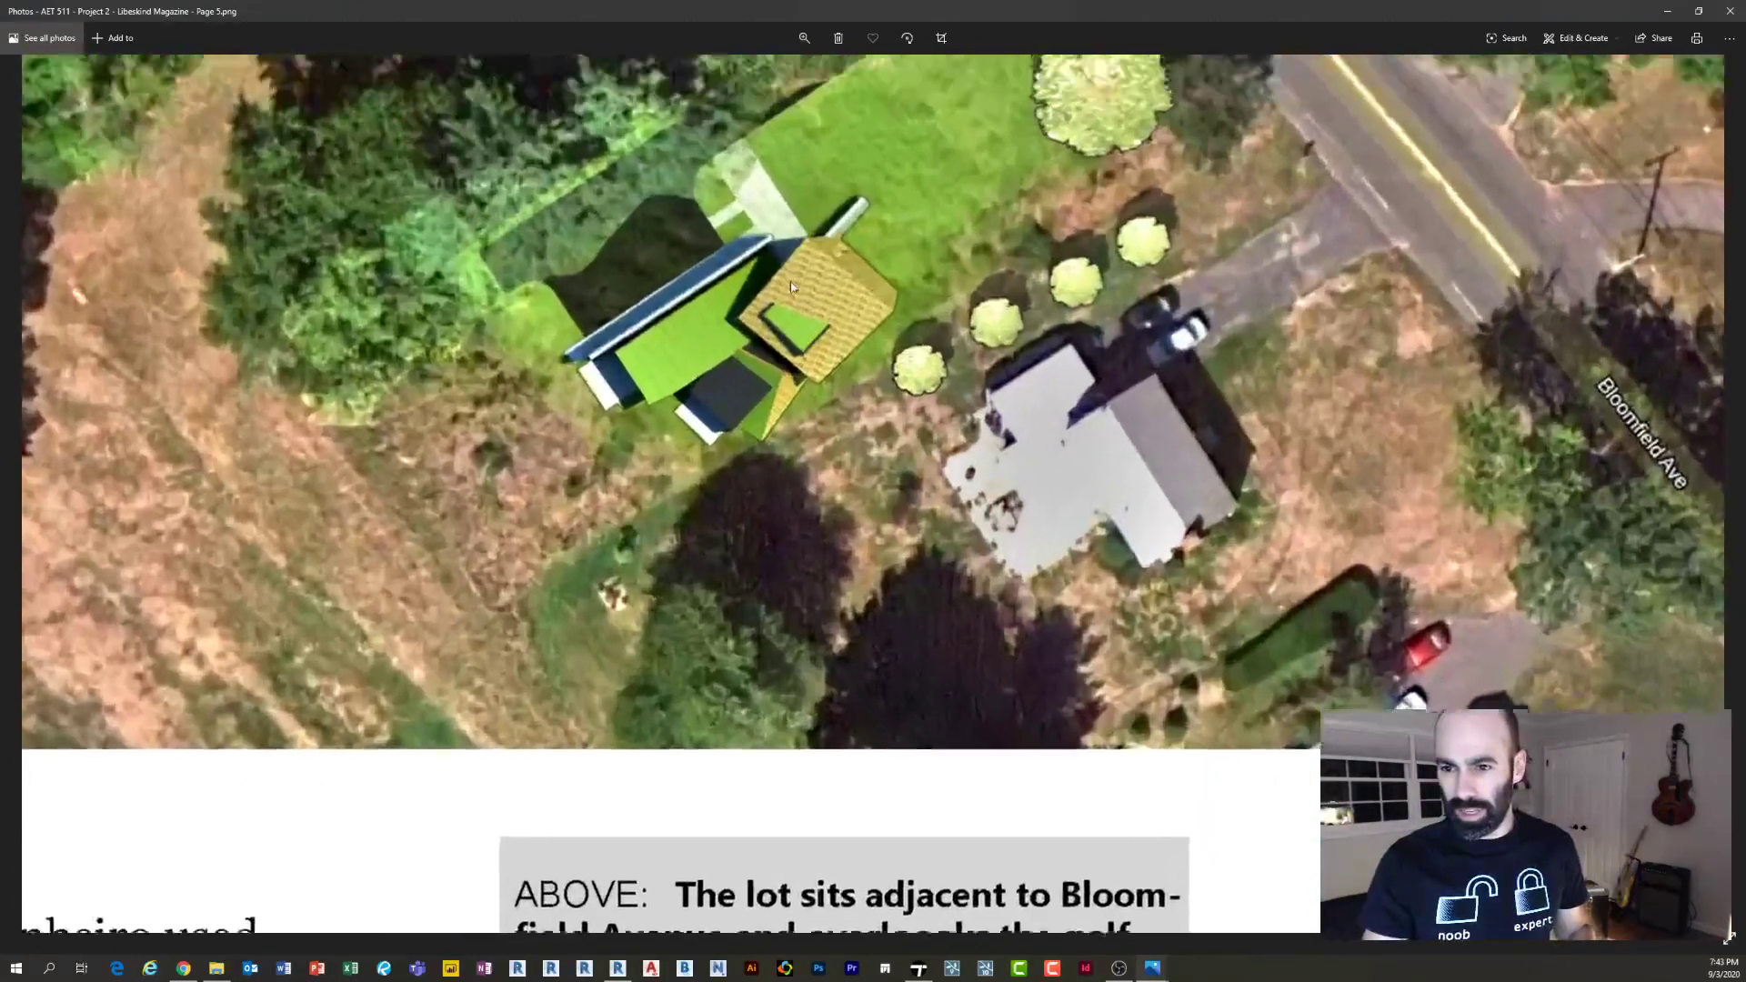
{"action": "scroll", "coordinate": [789, 310], "scroll_direction": "down", "scroll_amount": 2}
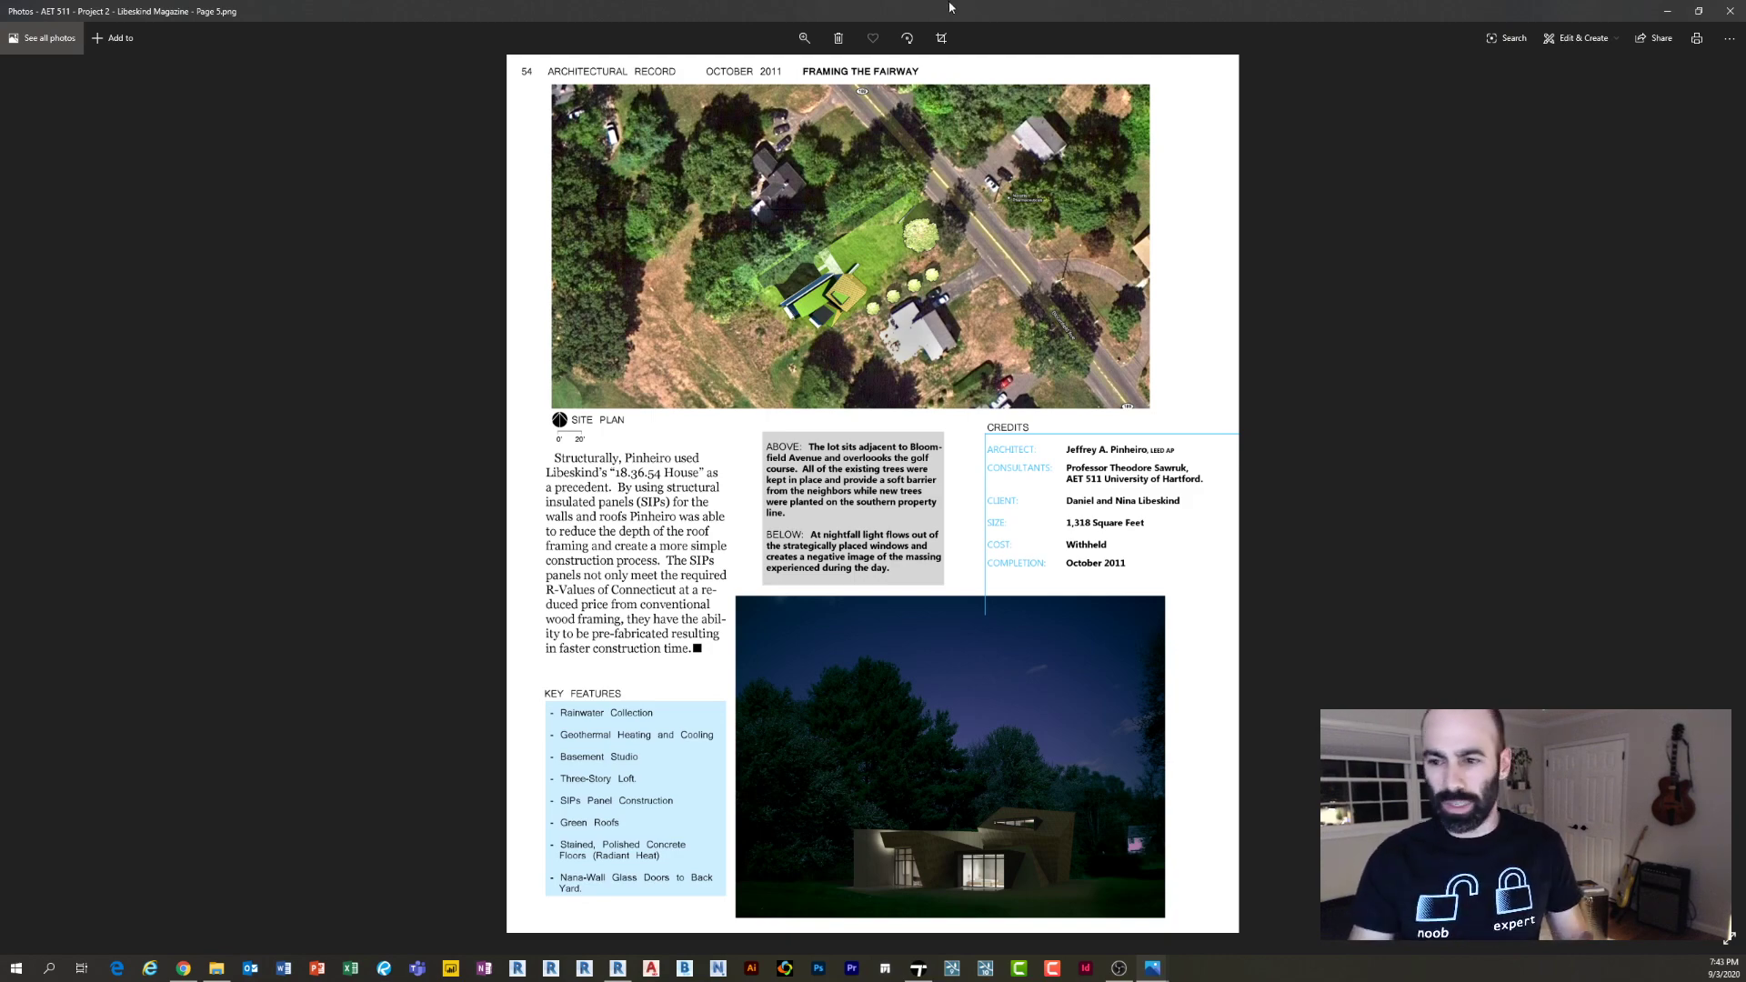
Switch to Revit and inspect the house model in the 3D view, from its roofs out to the whole site
{"action": "left_click", "coordinate": [1674, 13]}
{"action": "scroll", "coordinate": [860, 480], "scroll_direction": "down", "scroll_amount": 5}
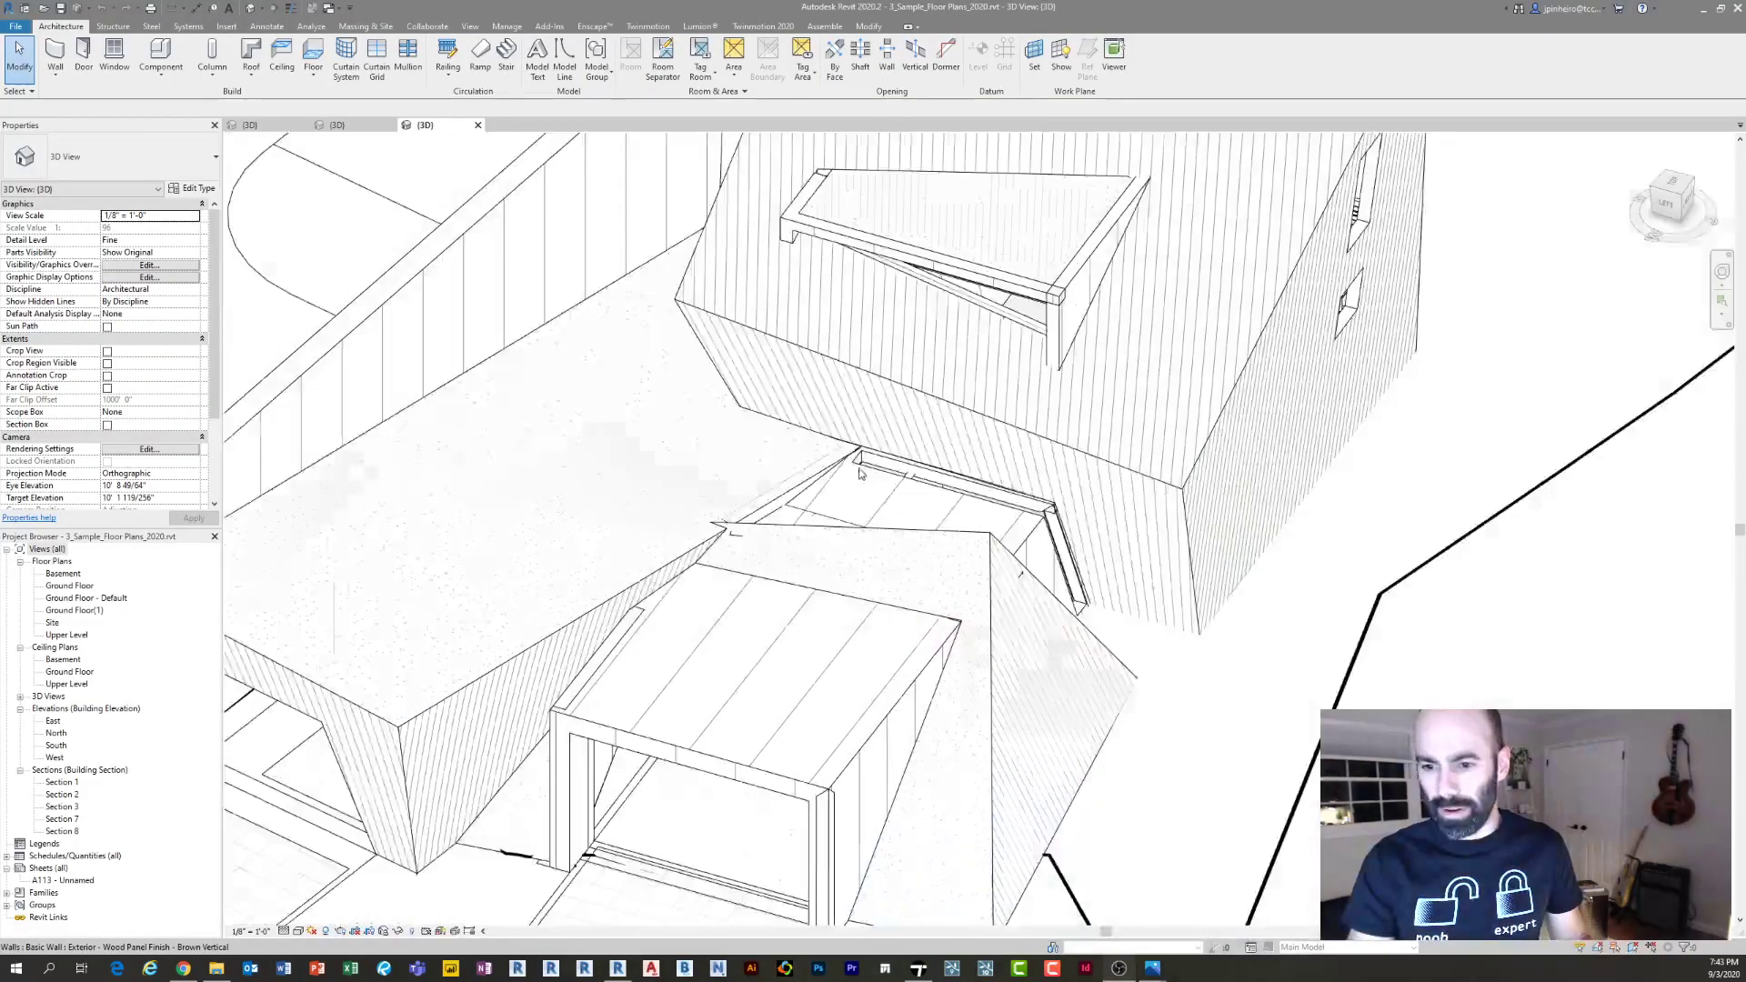
{"action": "scroll", "coordinate": [900, 496], "scroll_direction": "up", "scroll_amount": 3}
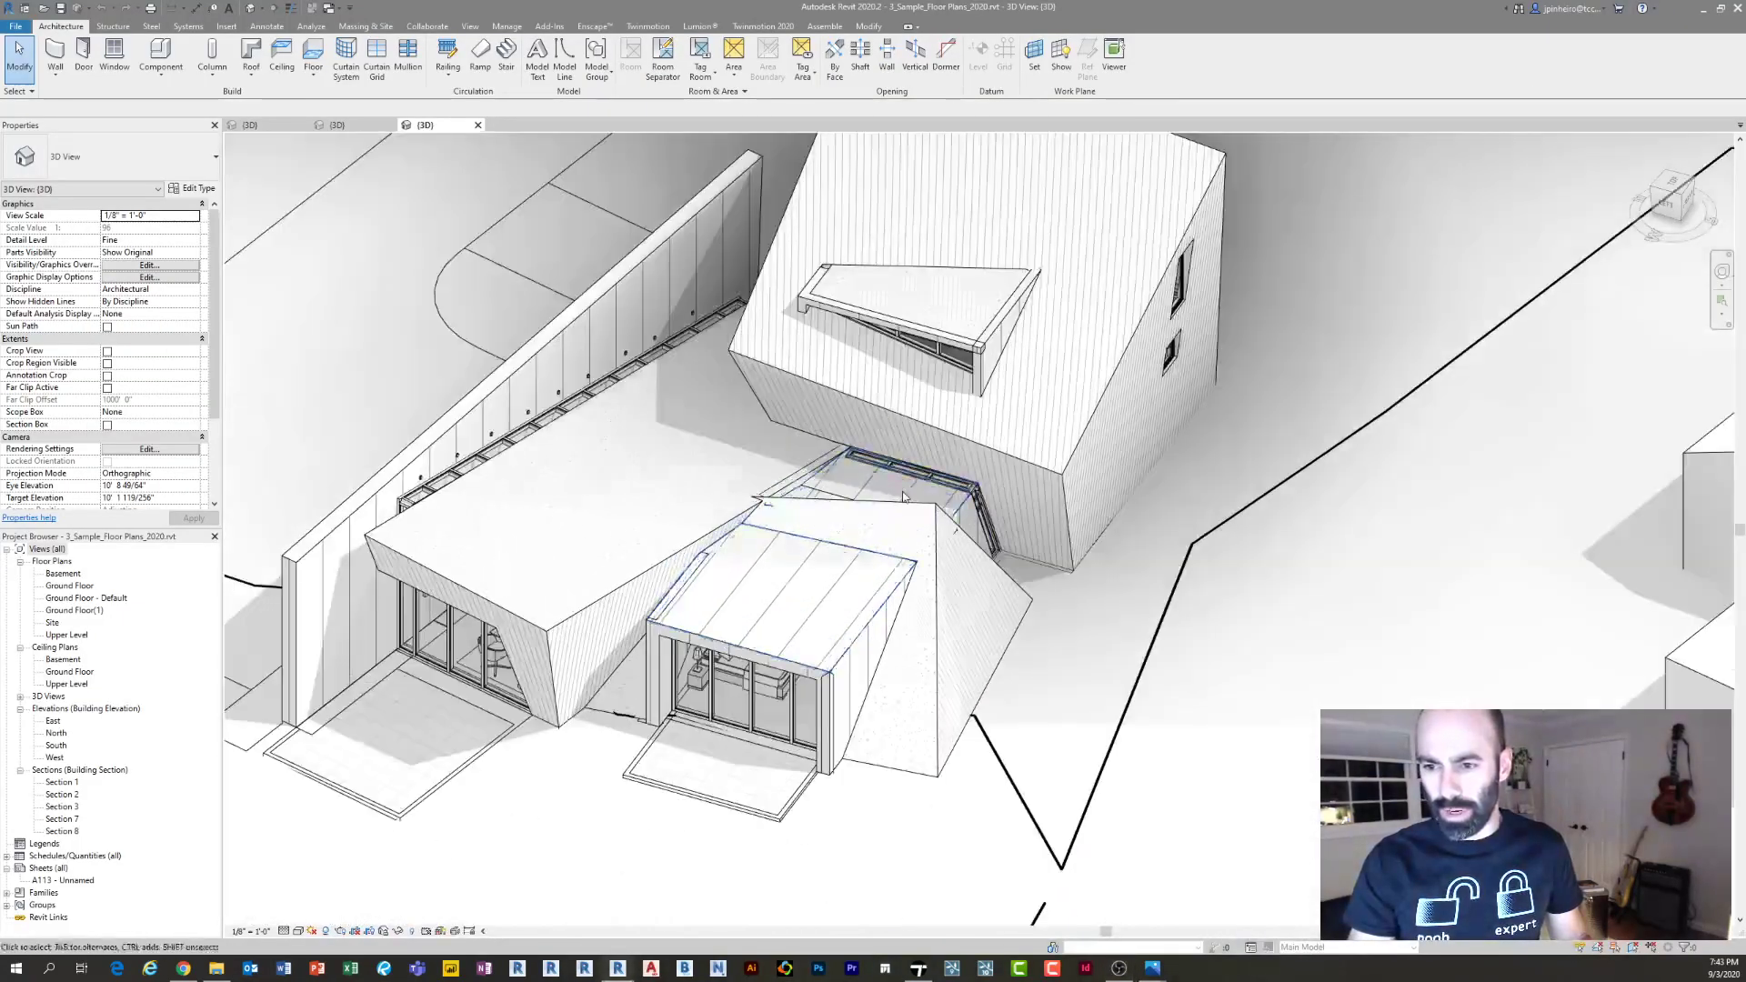
{"action": "left_click", "coordinate": [1050, 455]}
{"action": "middle_click_drag", "start_coordinate": [1050, 454], "coordinate": [1182, 436], "text": "shift"}
{"action": "scroll", "coordinate": [961, 438], "scroll_direction": "down", "scroll_amount": 9}
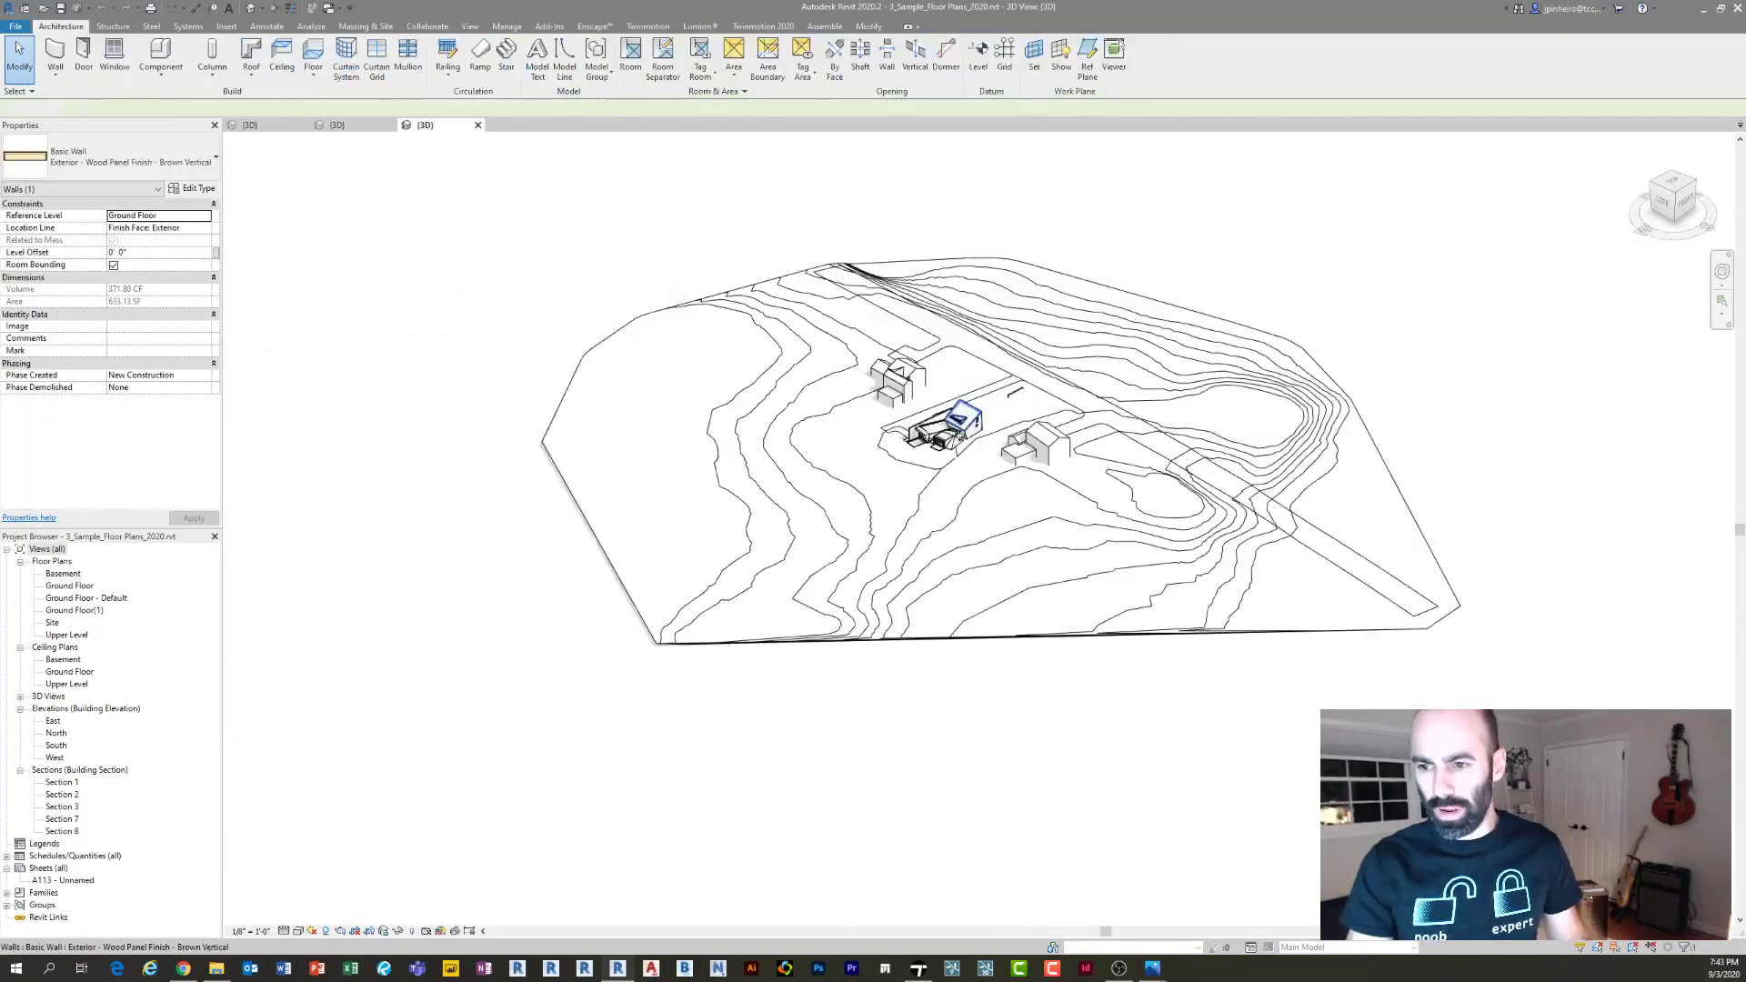
{"action": "scroll", "coordinate": [961, 437], "scroll_direction": "down", "scroll_amount": 1}
{"action": "middle_click_drag", "start_coordinate": [961, 437], "coordinate": [955, 456], "text": "shift"}
Turn on the 3D view's section box and, in top view, pull its sides in closely around the house
{"action": "left_click", "coordinate": [783, 541]}
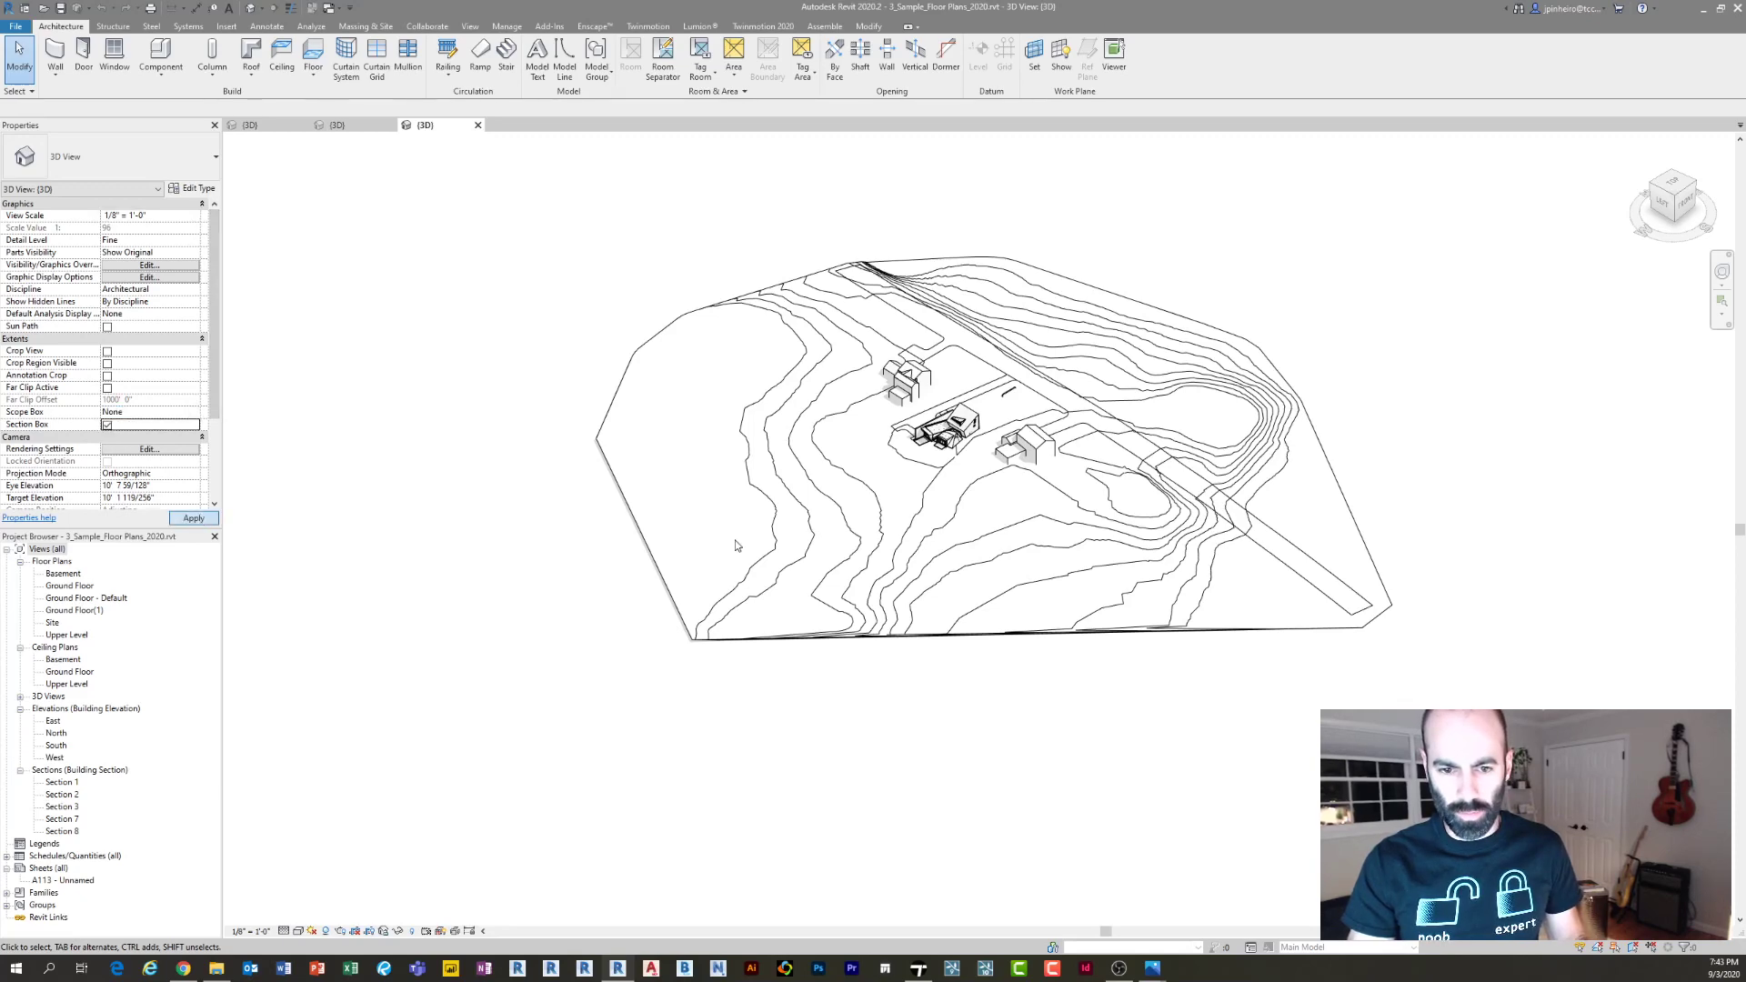
{"action": "left_click", "coordinate": [1667, 191]}
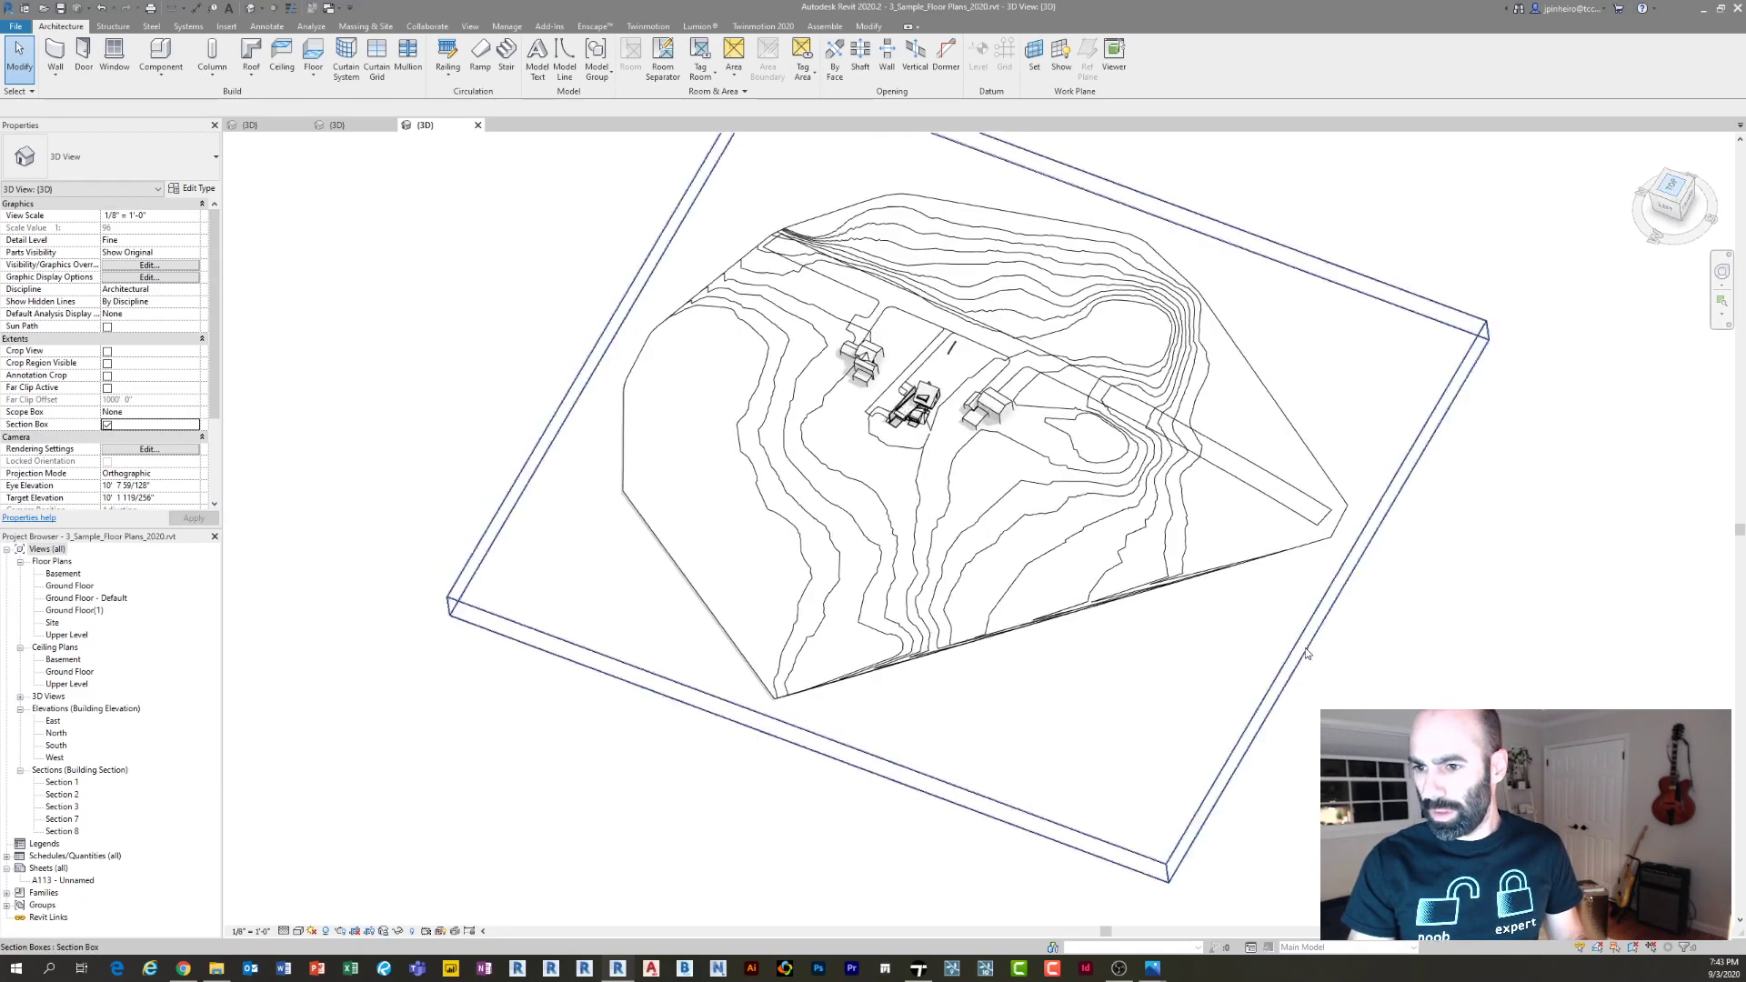
{"action": "left_click", "coordinate": [1314, 546]}
{"action": "left_click_drag", "start_coordinate": [1304, 528], "coordinate": [934, 528]}
{"action": "left_click_drag", "start_coordinate": [659, 528], "coordinate": [907, 543]}
{"action": "left_click_drag", "start_coordinate": [887, 444], "coordinate": [889, 473]}
{"action": "left_click", "coordinate": [943, 500]}
{"action": "scroll", "coordinate": [944, 496], "scroll_direction": "up", "scroll_amount": 6}
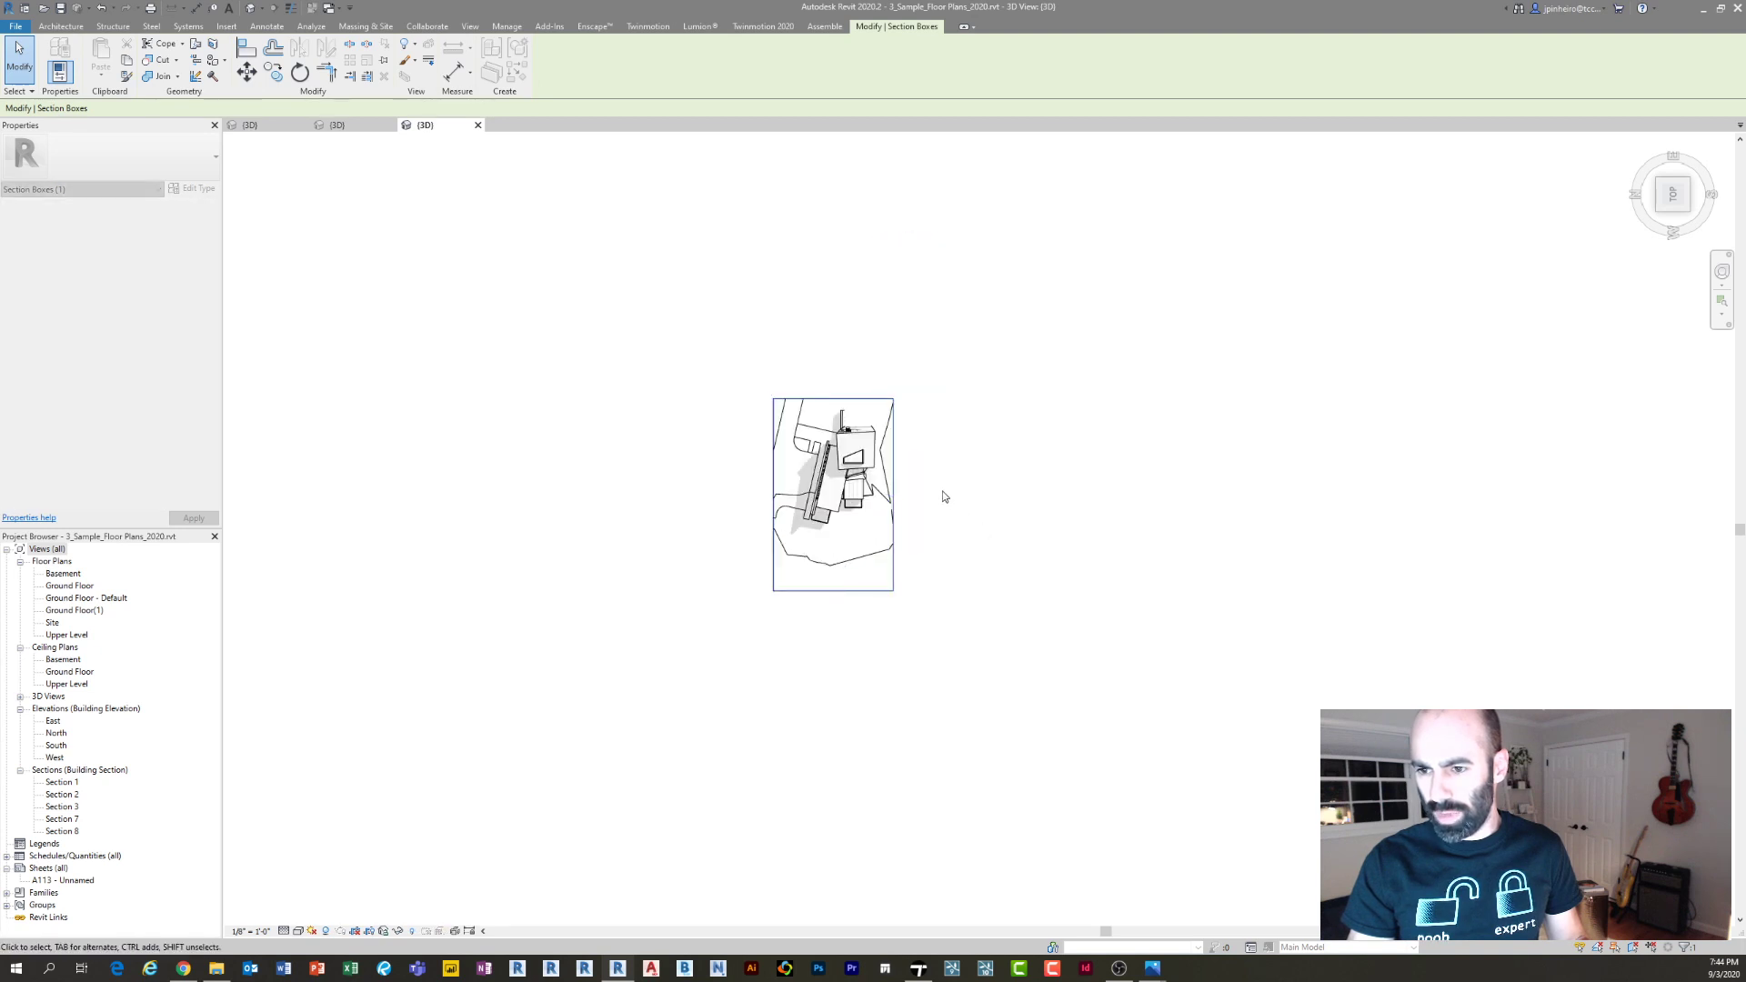
Pull the section box's long side inward so it cuts through the tall wing and the bedroom wing
{"action": "middle_click_drag", "start_coordinate": [846, 400], "coordinate": [818, 427], "text": "shift"}
{"action": "scroll", "coordinate": [845, 499], "scroll_direction": "up", "scroll_amount": 3}
{"action": "left_click", "coordinate": [800, 422]}
{"action": "middle_click_drag", "start_coordinate": [807, 573], "coordinate": [1005, 568]}
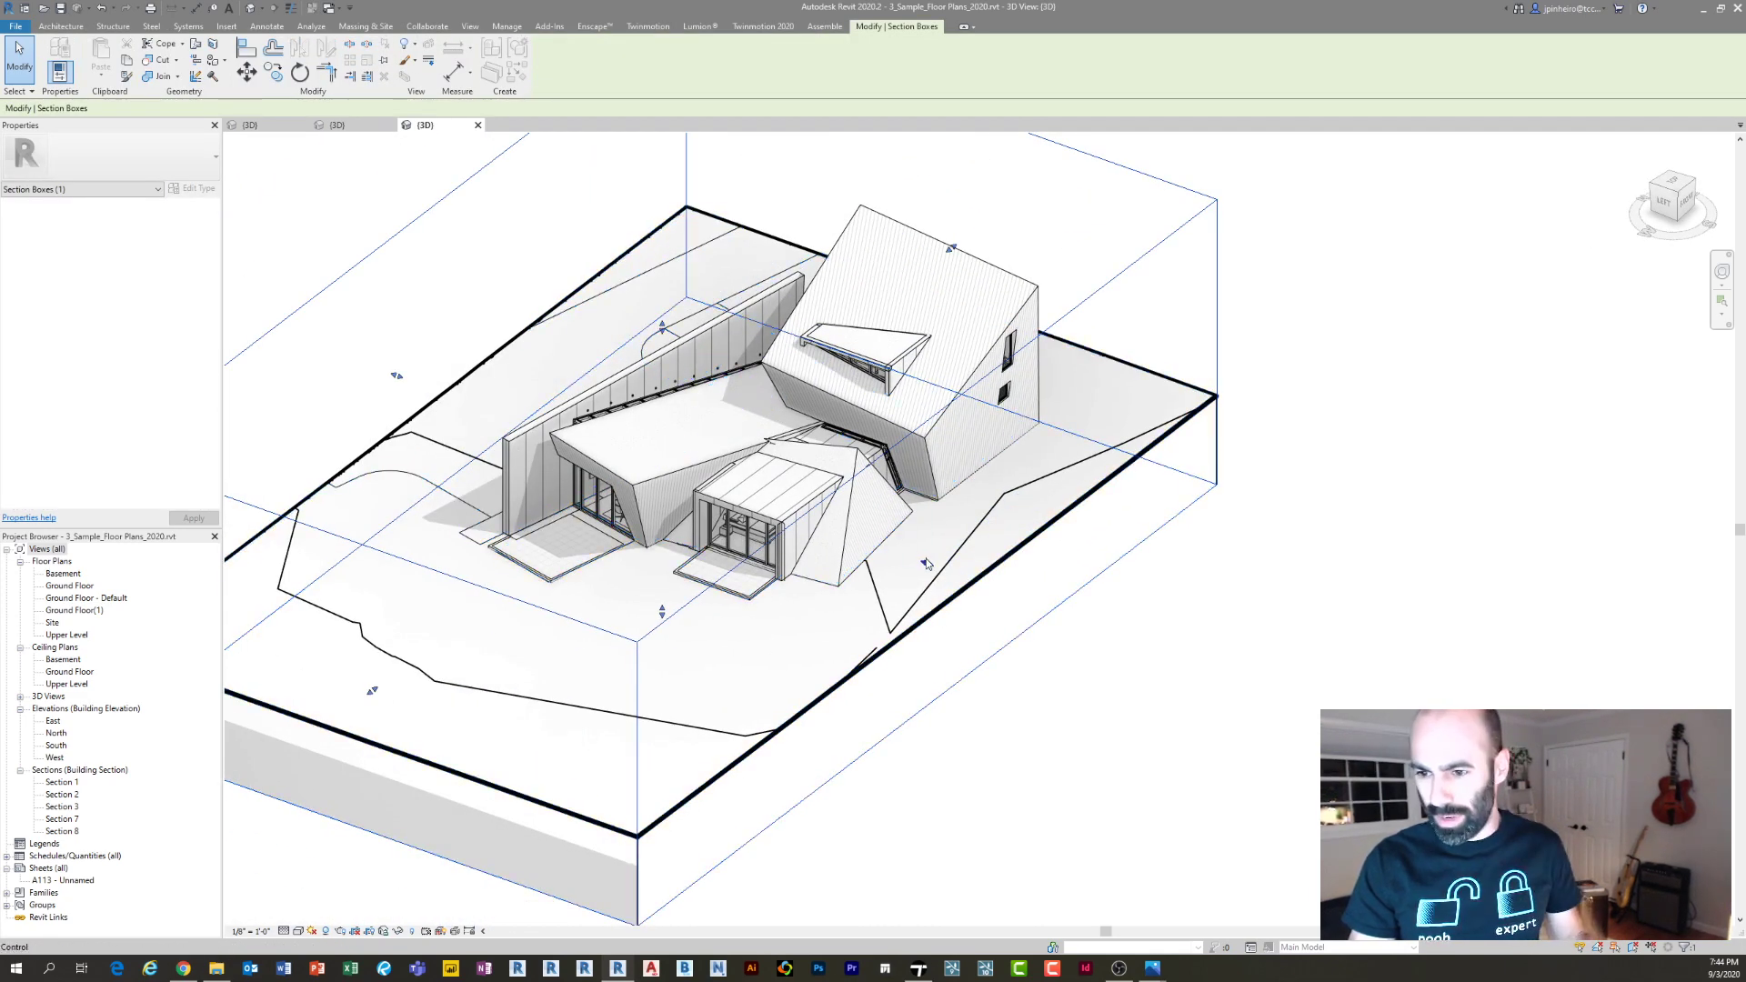
{"action": "left_click_drag", "start_coordinate": [932, 569], "coordinate": [845, 571]}
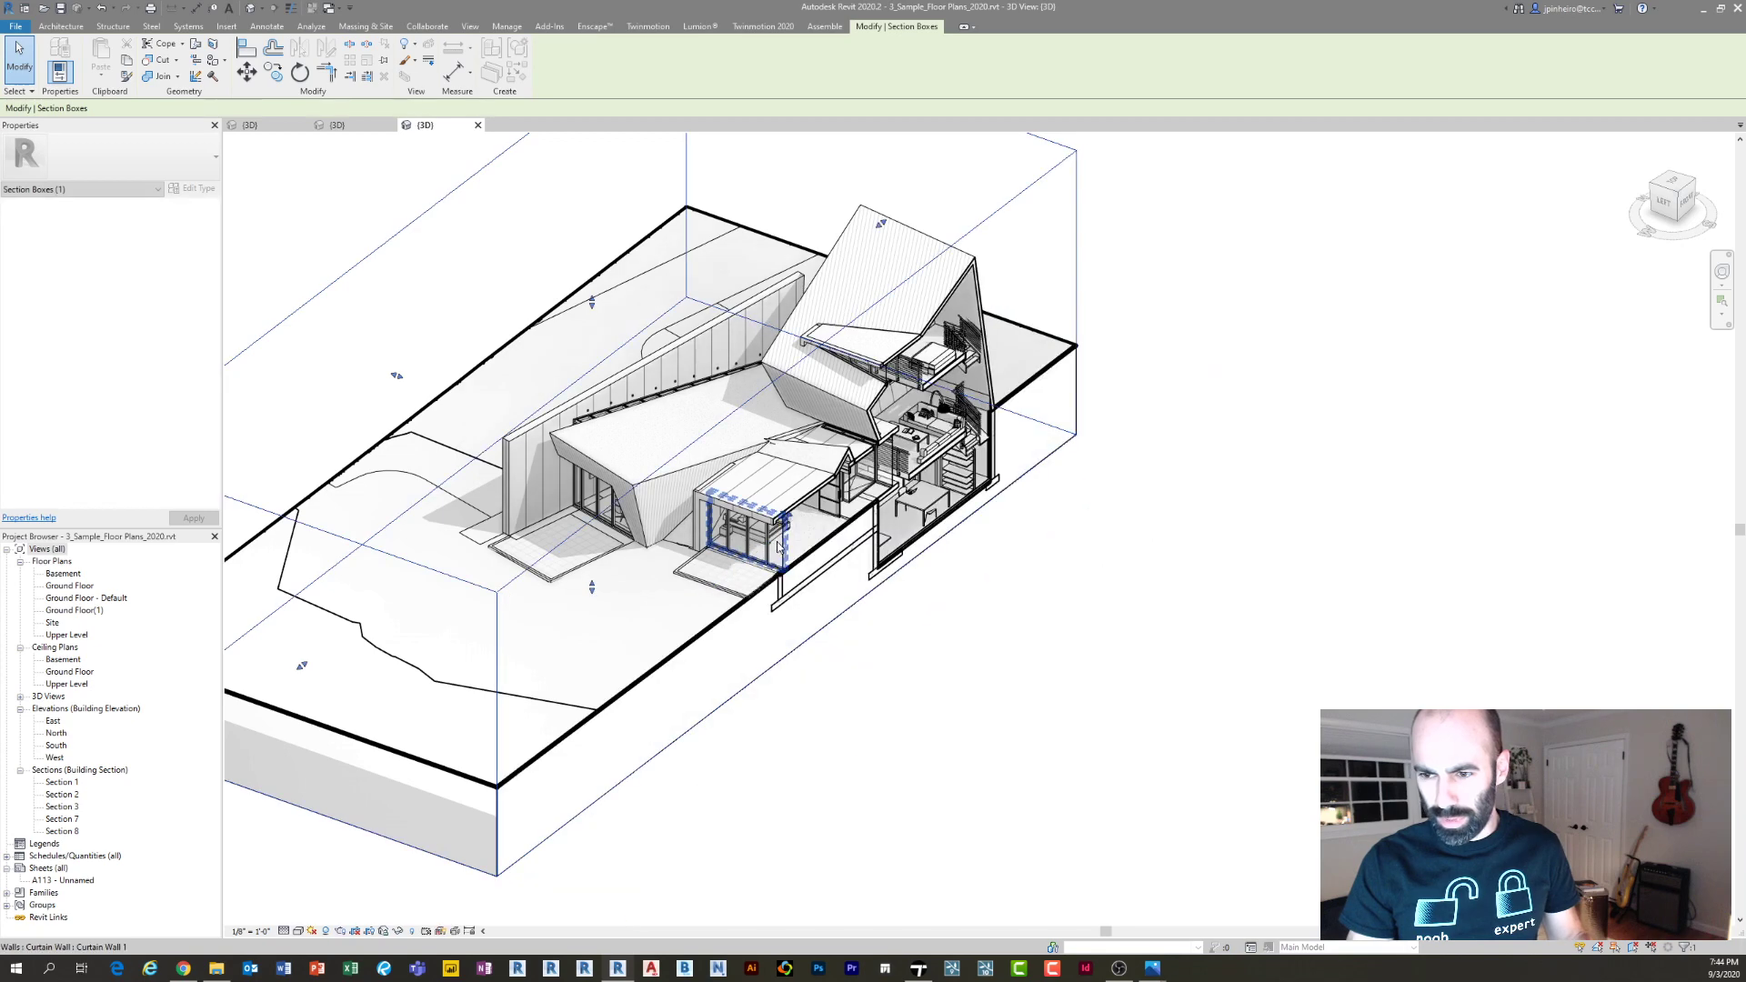
Examine the cut-open three-story space, including the basement studio, living room, guest loft and connecting stairs
{"action": "scroll", "coordinate": [891, 548], "scroll_direction": "up", "scroll_amount": 3}
{"action": "middle_click_drag", "start_coordinate": [1031, 522], "coordinate": [924, 558]}
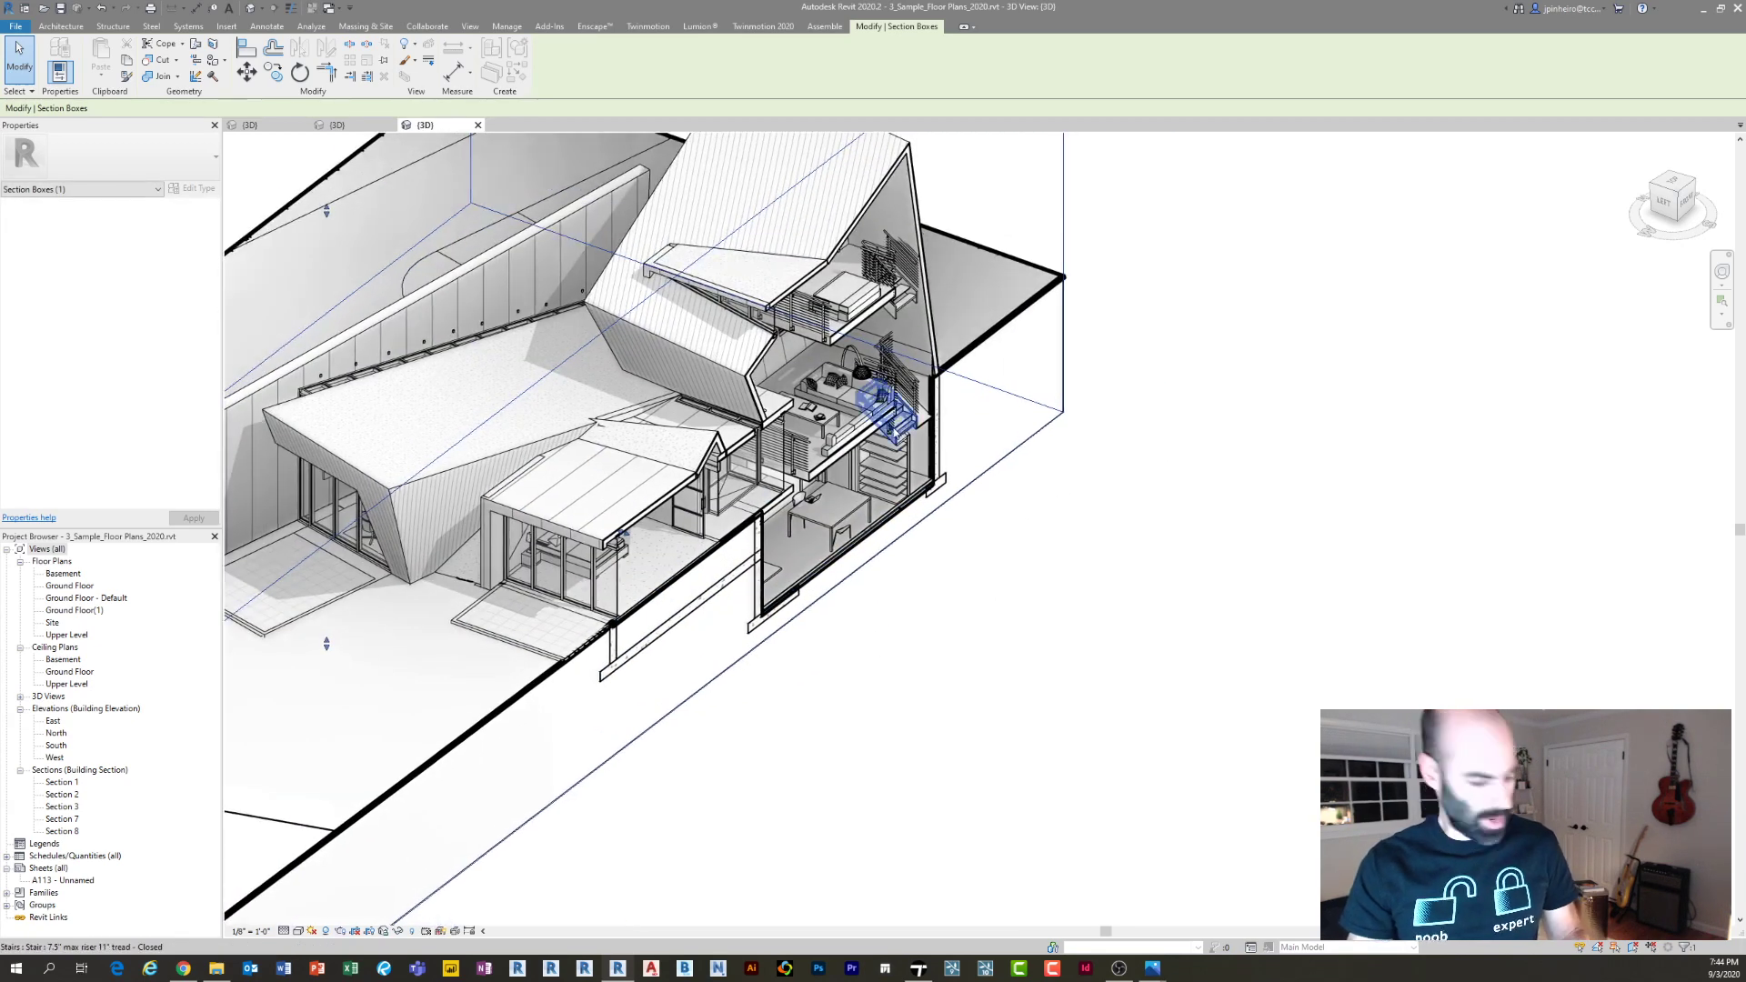
{"action": "middle_click_drag", "start_coordinate": [812, 440], "coordinate": [719, 438], "text": "shift"}
{"action": "key", "text": "Escape"}
{"action": "scroll", "coordinate": [834, 519], "scroll_direction": "up", "scroll_amount": 3}
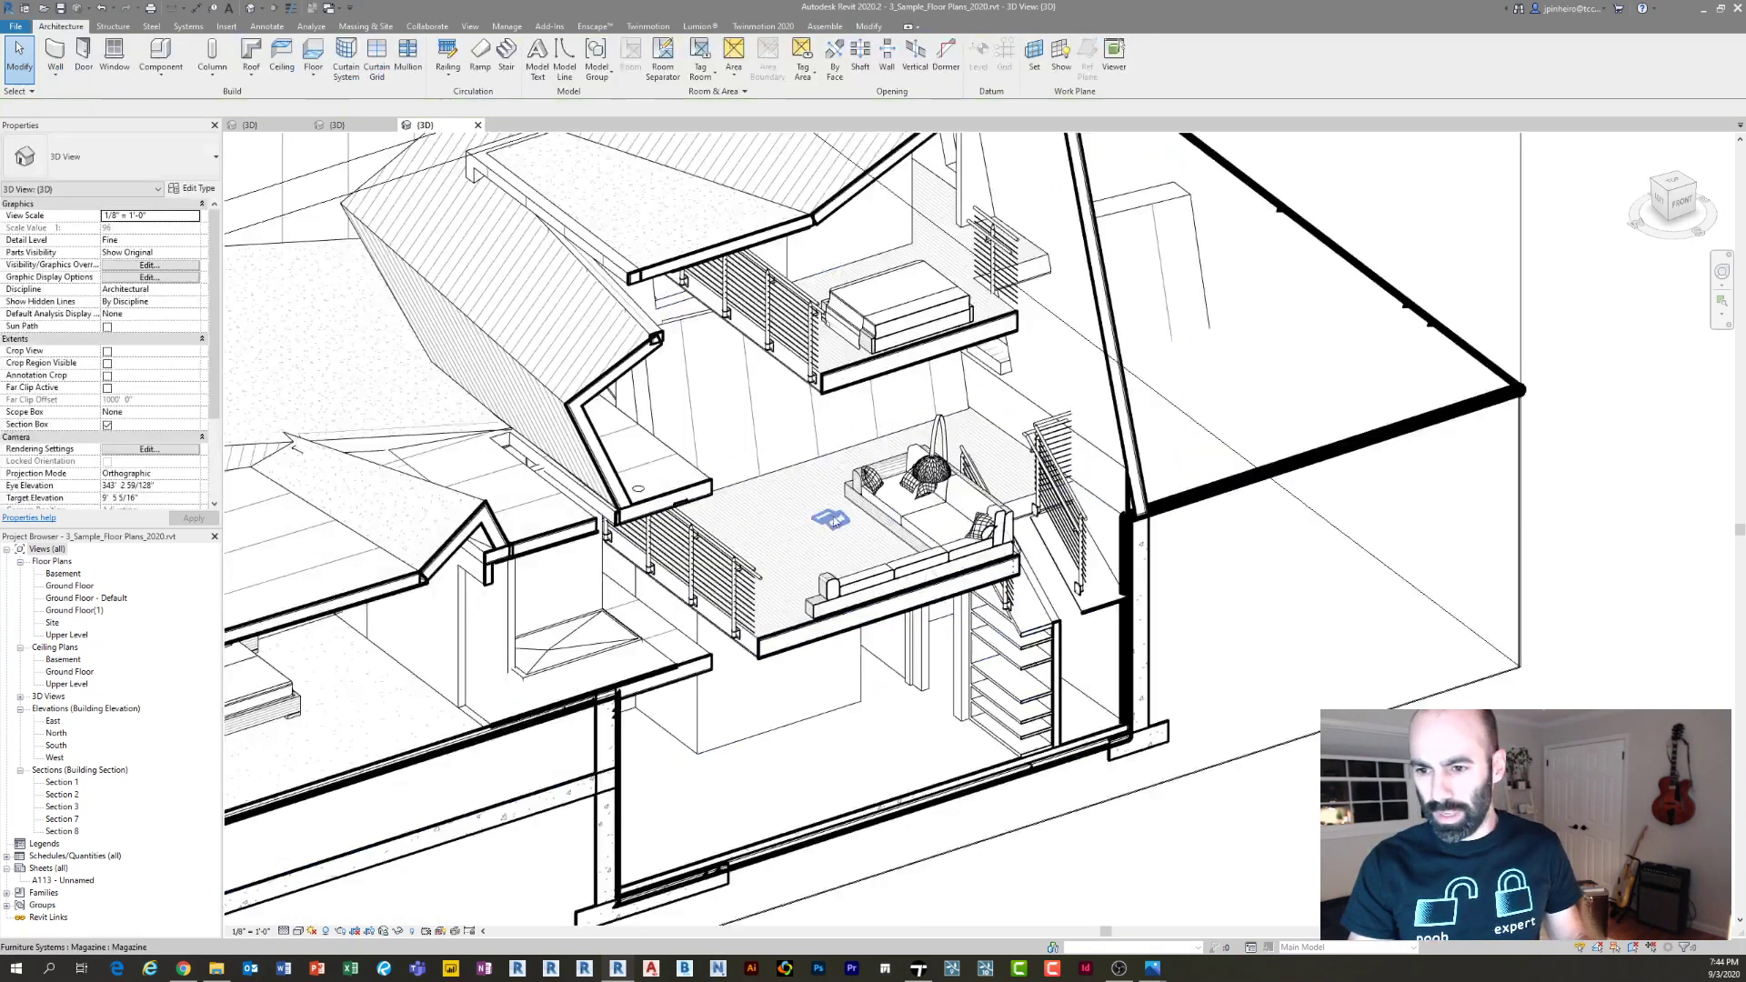
{"action": "left_click", "coordinate": [832, 520]}
{"action": "middle_click_drag", "start_coordinate": [956, 586], "coordinate": [935, 476], "text": "shift"}
{"action": "scroll", "coordinate": [934, 477], "scroll_direction": "down", "scroll_amount": 1}
{"action": "key", "text": "Escape"}
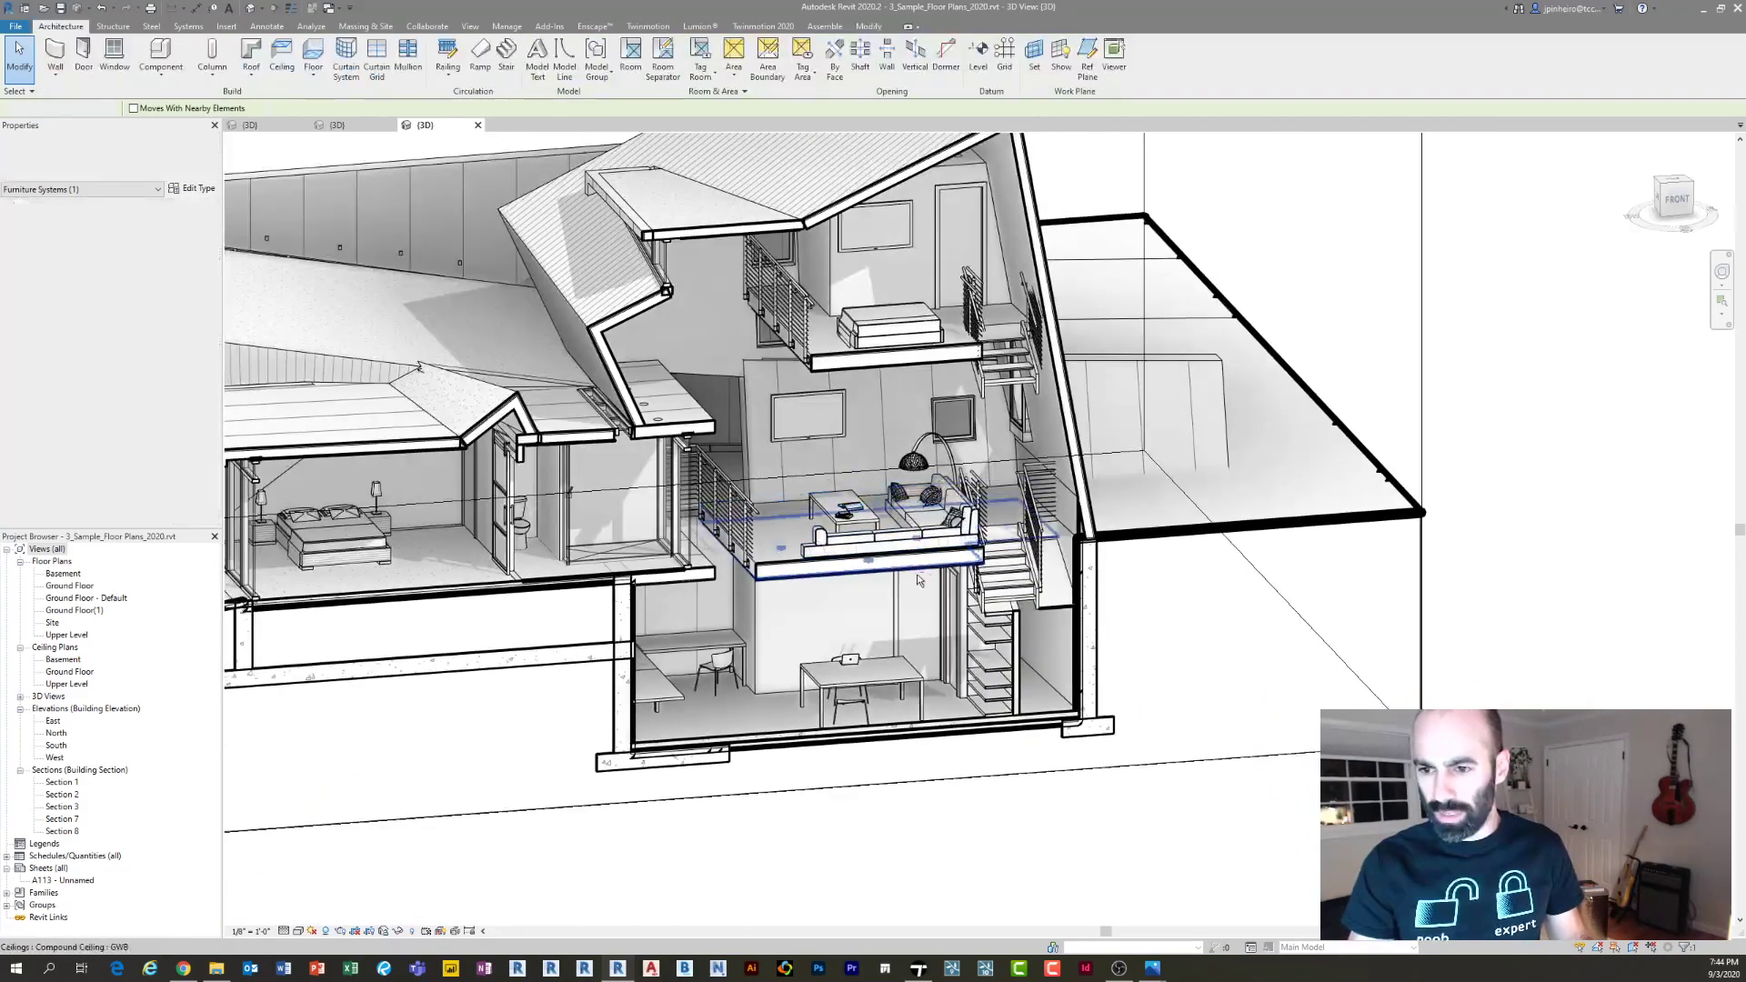
{"action": "mouse_move", "coordinate": [955, 587]}
{"action": "middle_mouse_down", "text": "shift"}
{"action": "mouse_move", "coordinate": [1008, 601]}
{"action": "mouse_move", "coordinate": [952, 691]}
{"action": "middle_mouse_up", "text": "shift"}
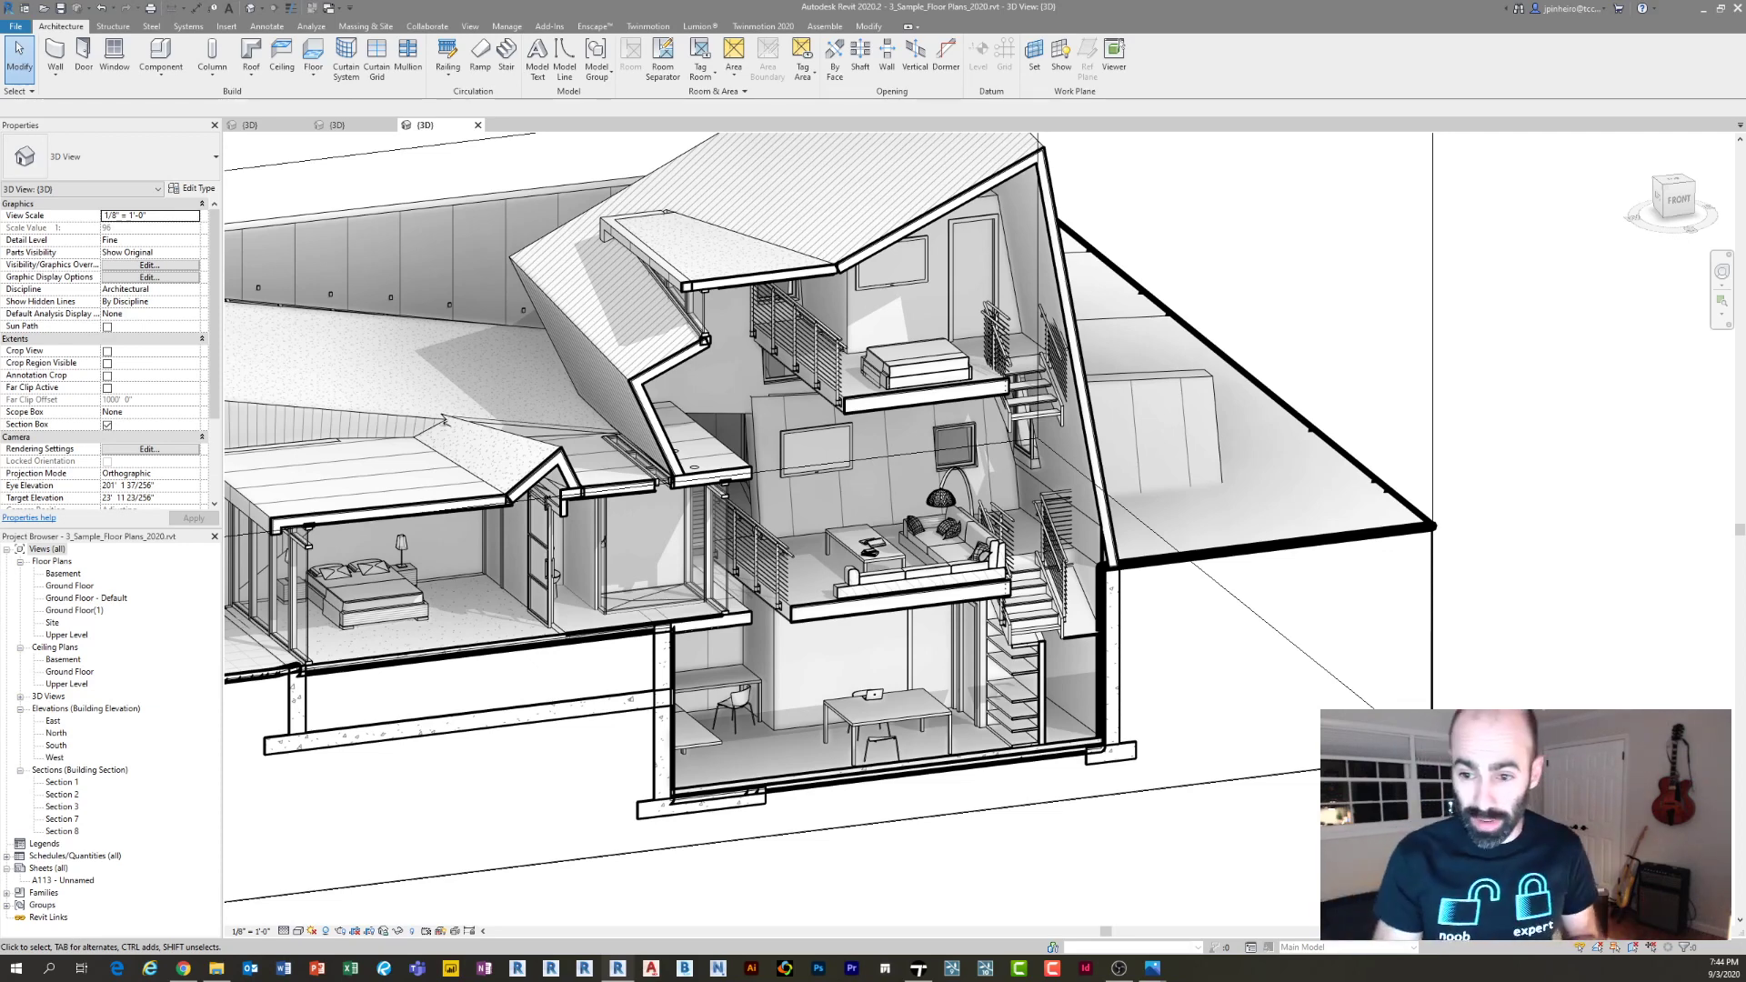
Examine the cut-open house in 3D, from the tall wing's sloped walls and folded roof to the bedroom, bathroom and basement studio
{"action": "scroll", "coordinate": [1045, 464], "scroll_direction": "up", "scroll_amount": 3}
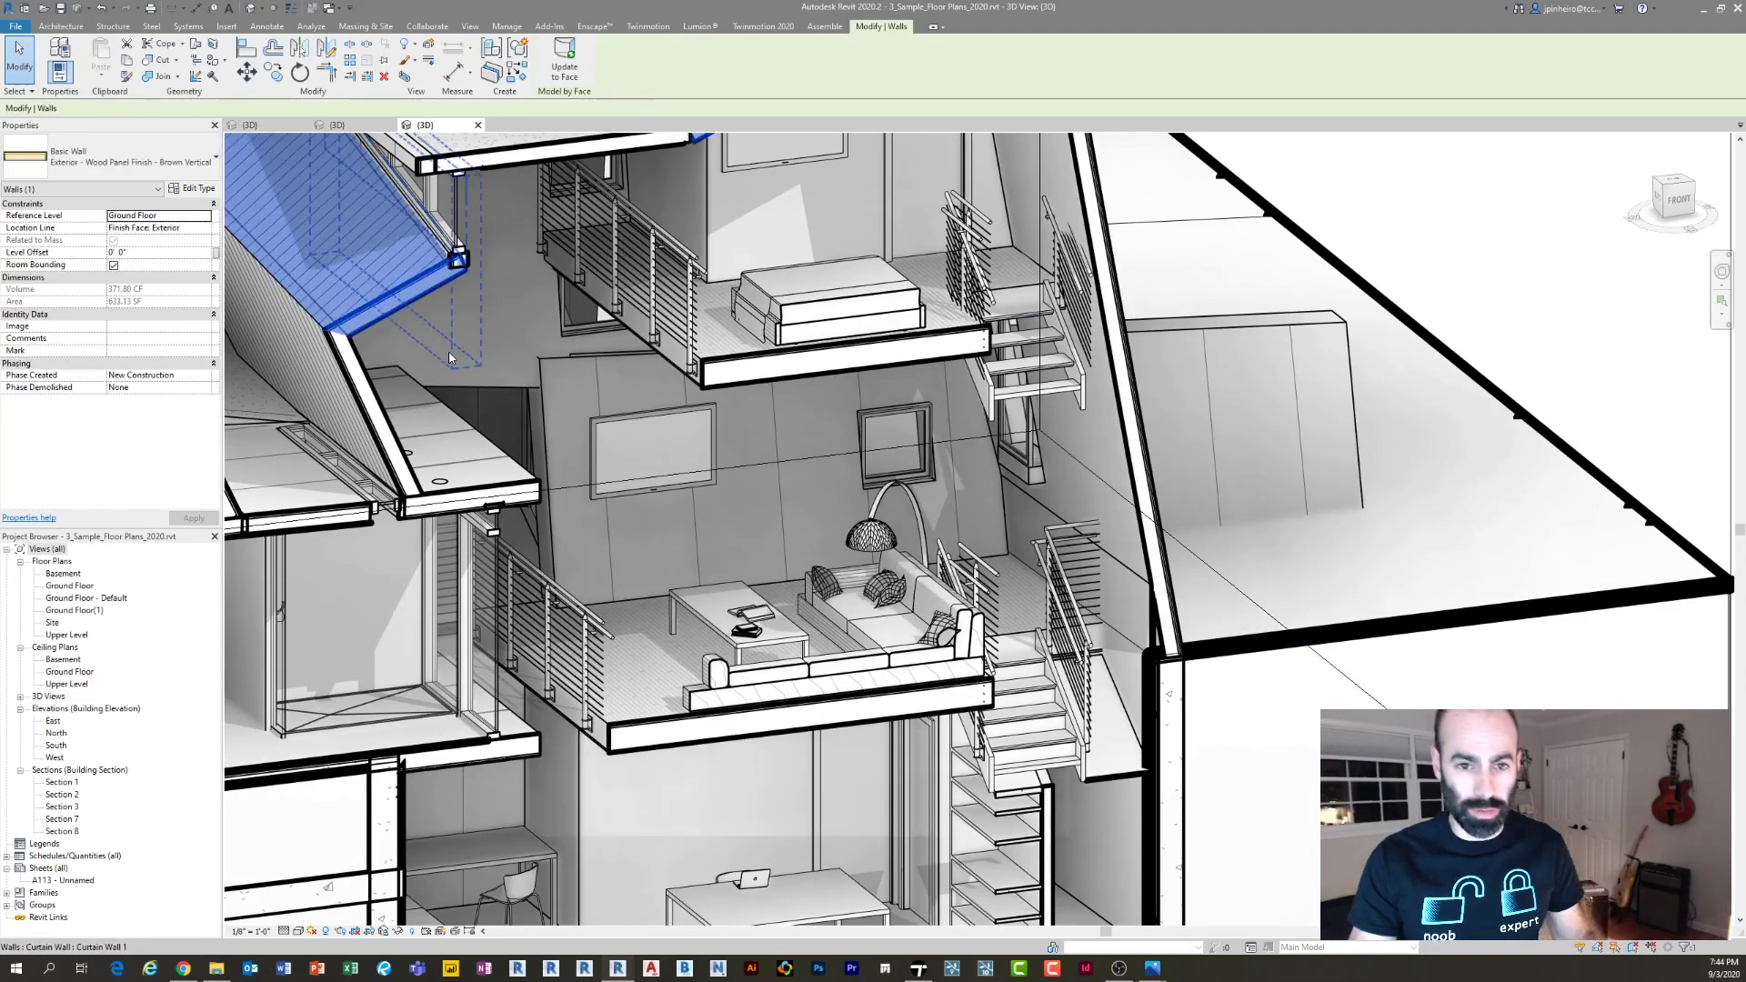
{"action": "scroll", "coordinate": [450, 351], "scroll_direction": "down", "scroll_amount": 2}
{"action": "scroll", "coordinate": [829, 316], "scroll_direction": "up", "scroll_amount": 5}
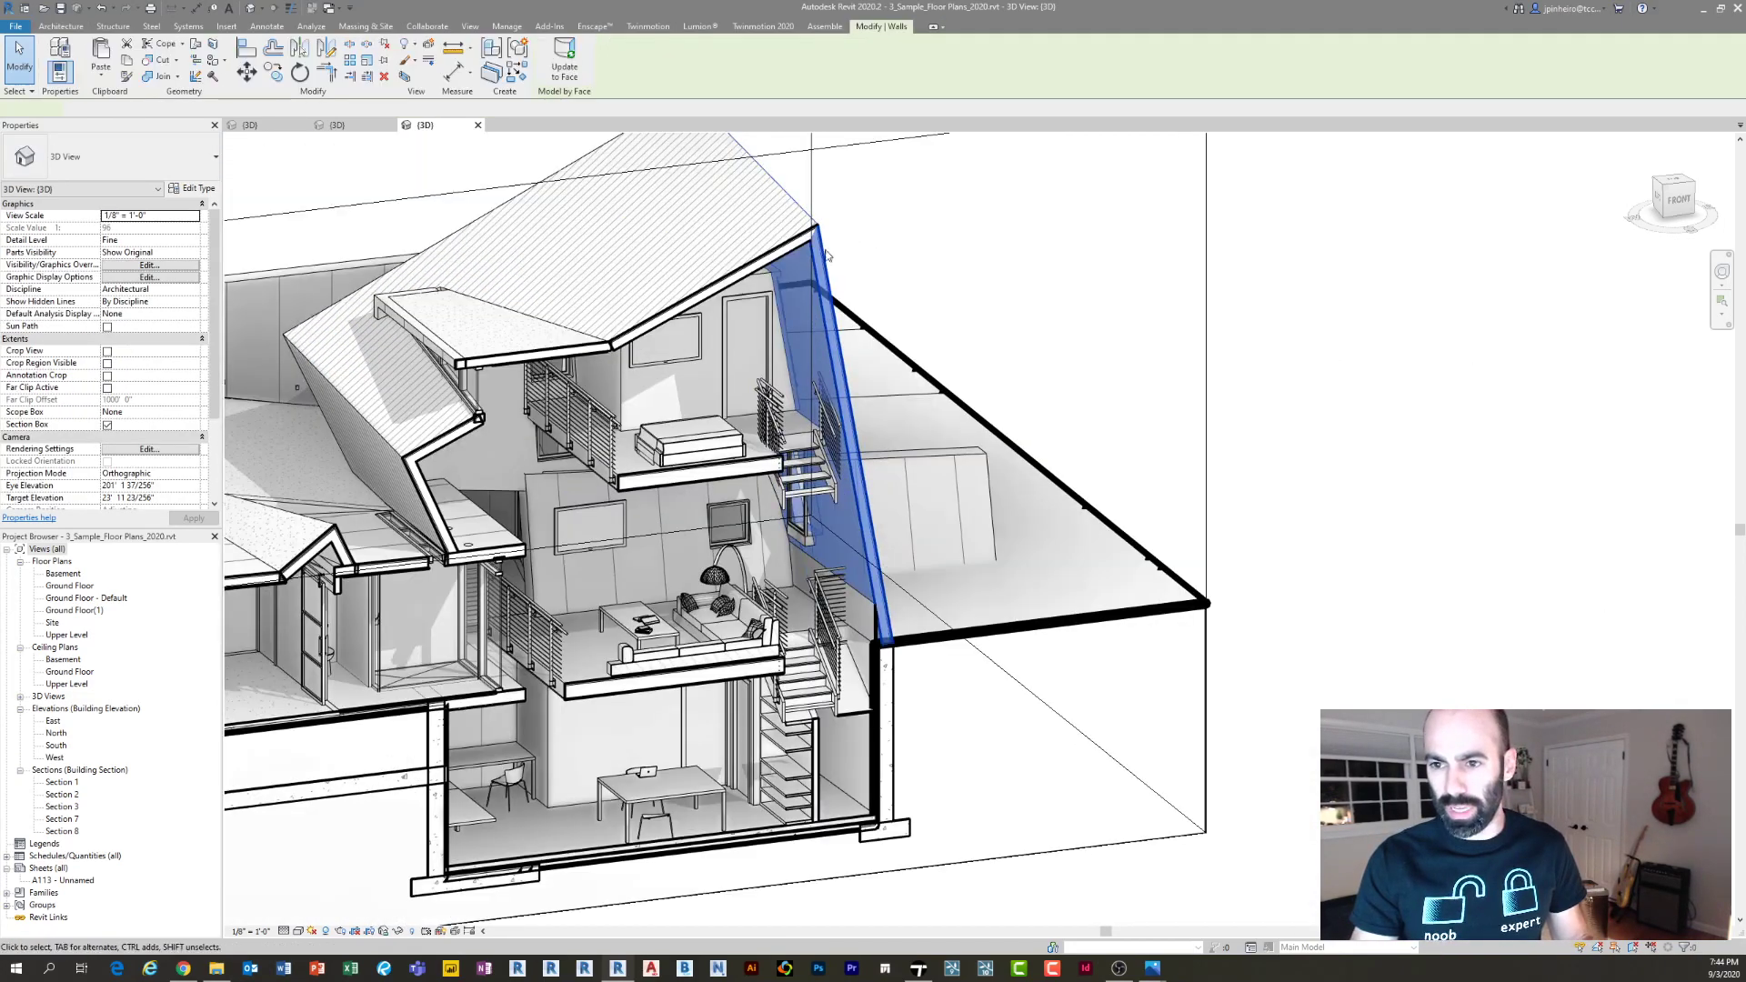
{"action": "scroll", "coordinate": [985, 319], "scroll_direction": "down", "scroll_amount": 8}
{"action": "scroll", "coordinate": [547, 472], "scroll_direction": "up", "scroll_amount": 8}
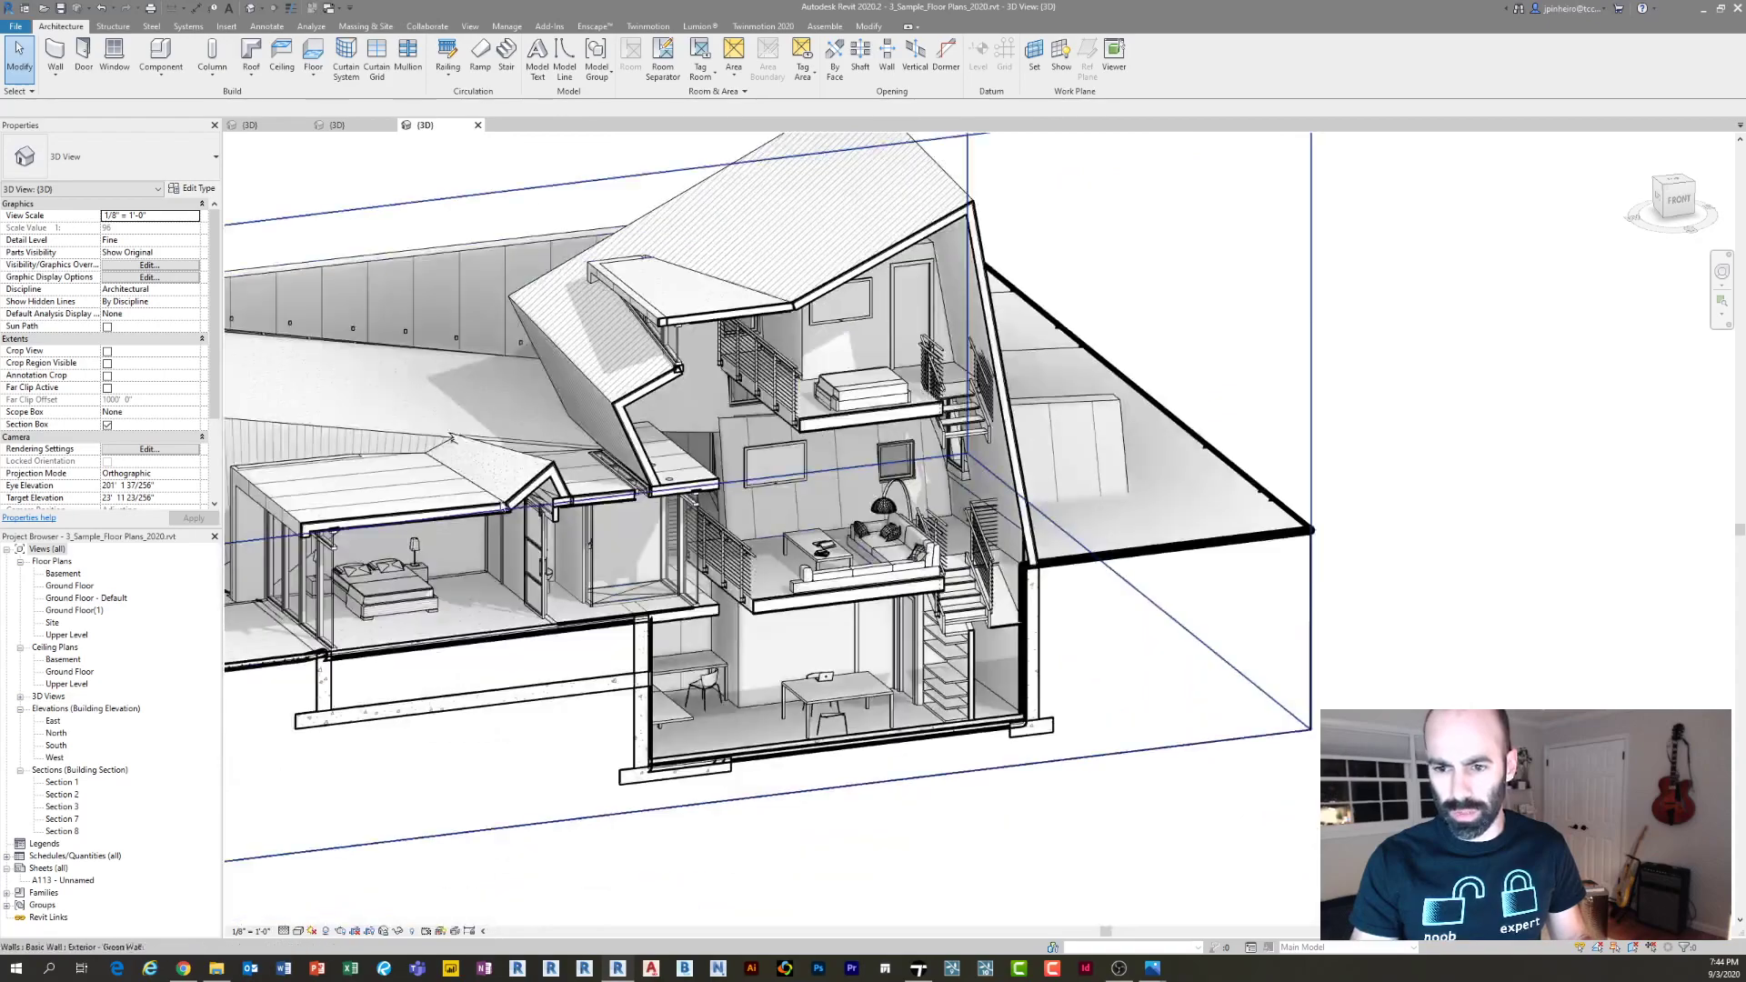
{"action": "scroll", "coordinate": [546, 472], "scroll_direction": "down", "scroll_amount": 2}
{"action": "scroll", "coordinate": [585, 386], "scroll_direction": "up", "scroll_amount": 8}
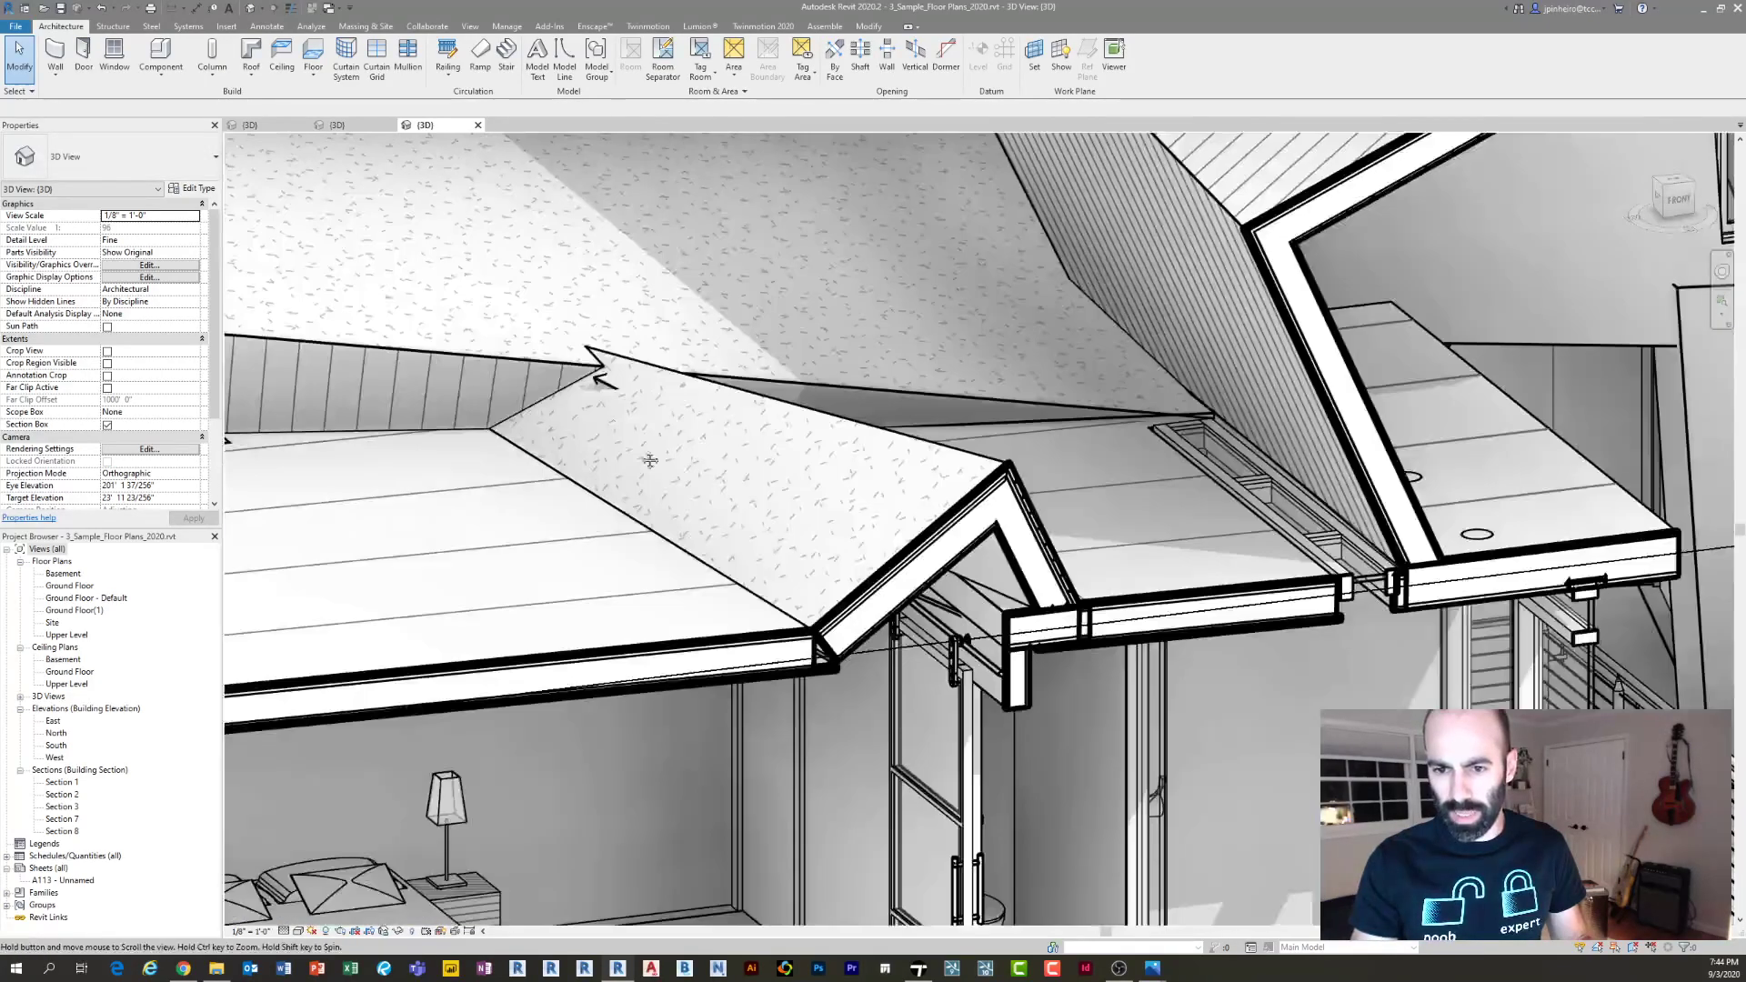
{"action": "scroll", "coordinate": [639, 291], "scroll_direction": "down", "scroll_amount": 8}
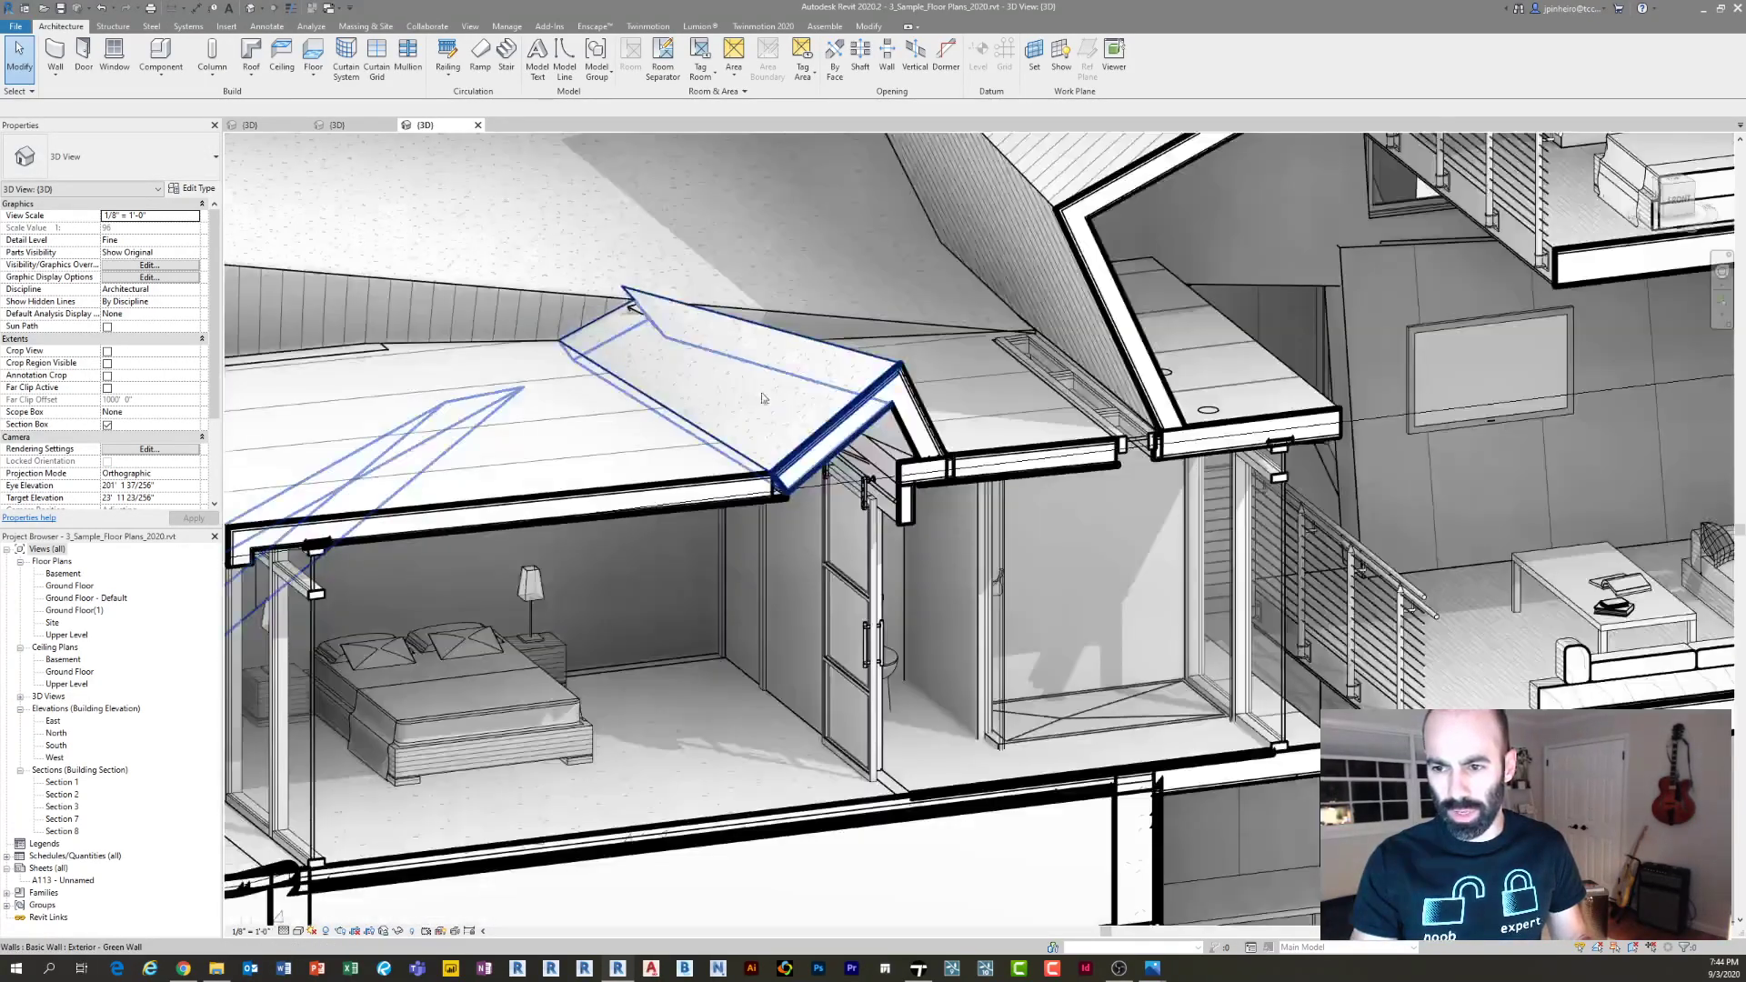
{"action": "scroll", "coordinate": [648, 427], "scroll_direction": "down", "scroll_amount": 2}
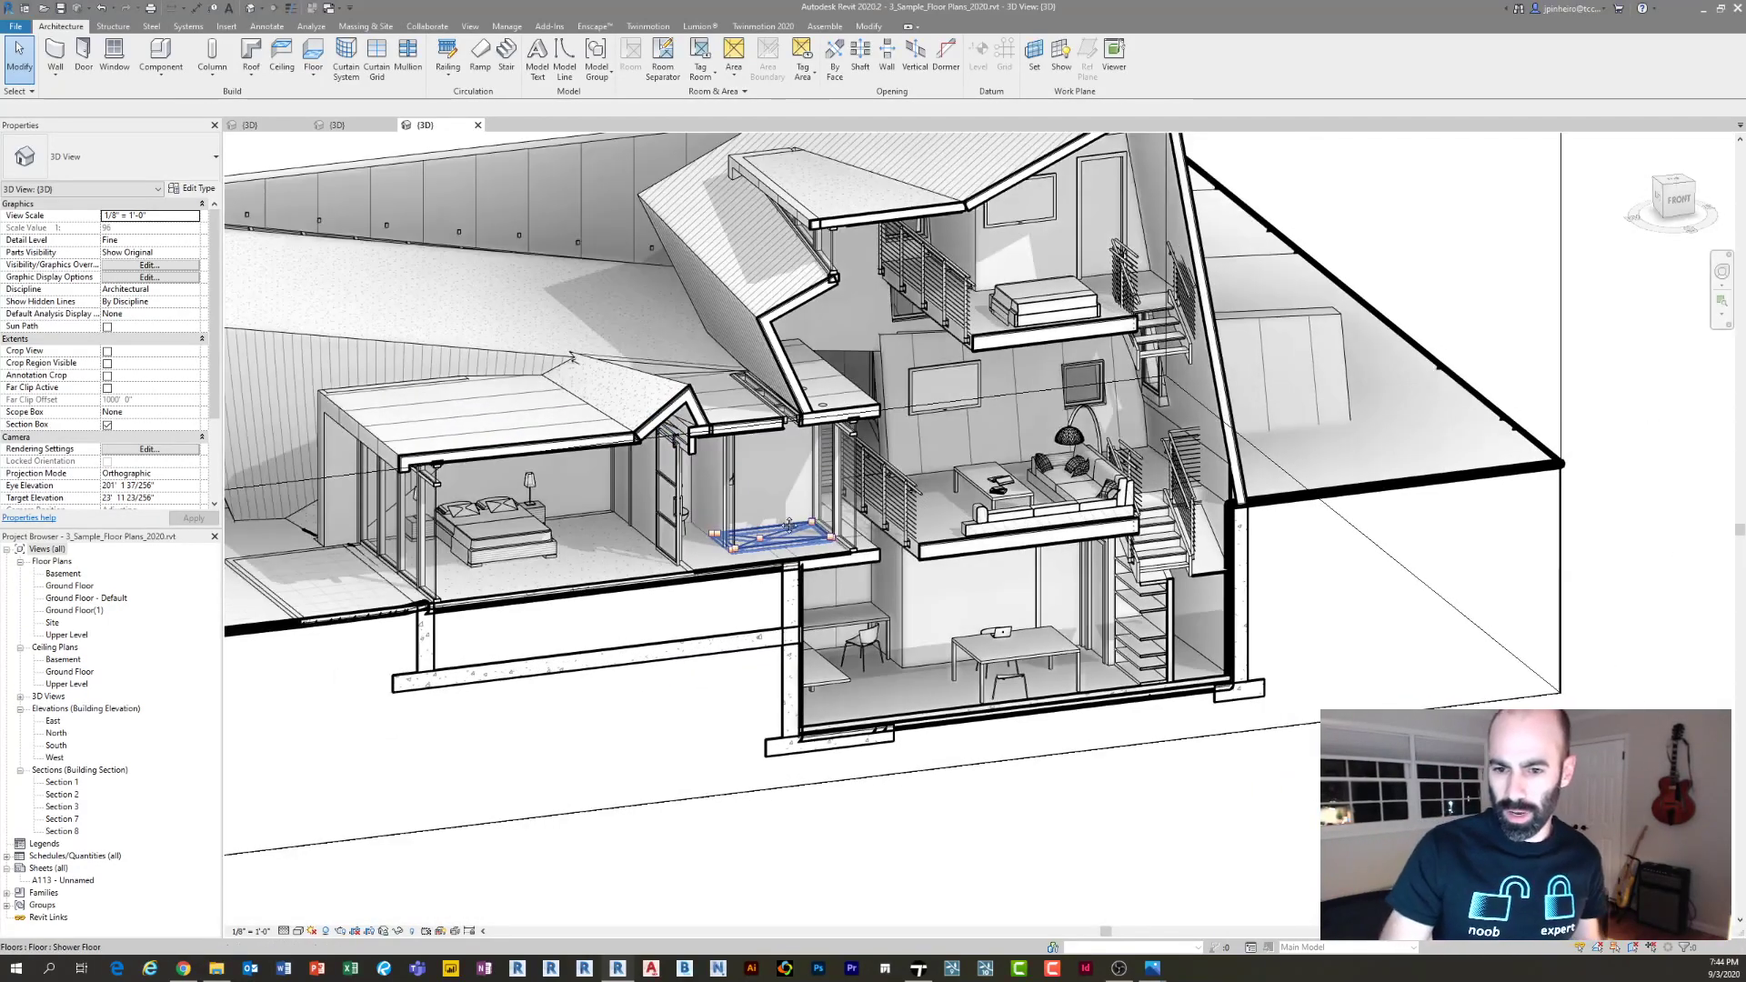
{"action": "middle_click_drag", "start_coordinate": [789, 525], "coordinate": [780, 522]}
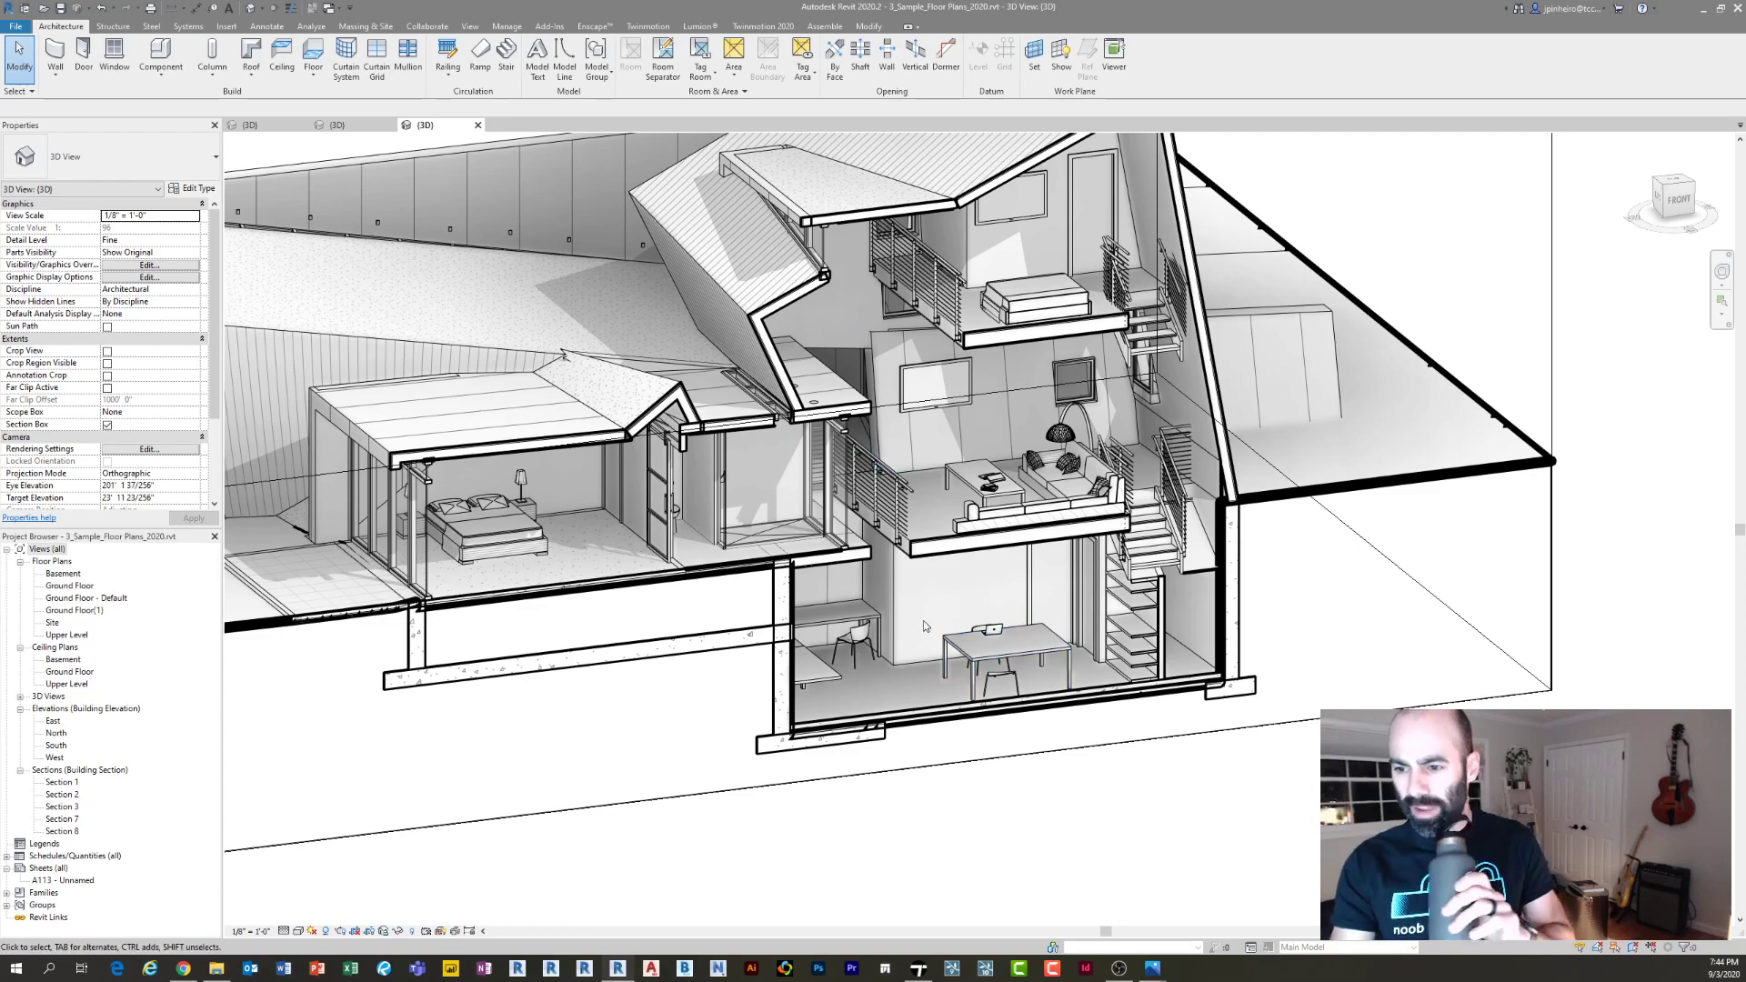
{"action": "scroll", "coordinate": [923, 620], "scroll_direction": "up", "scroll_amount": 2}
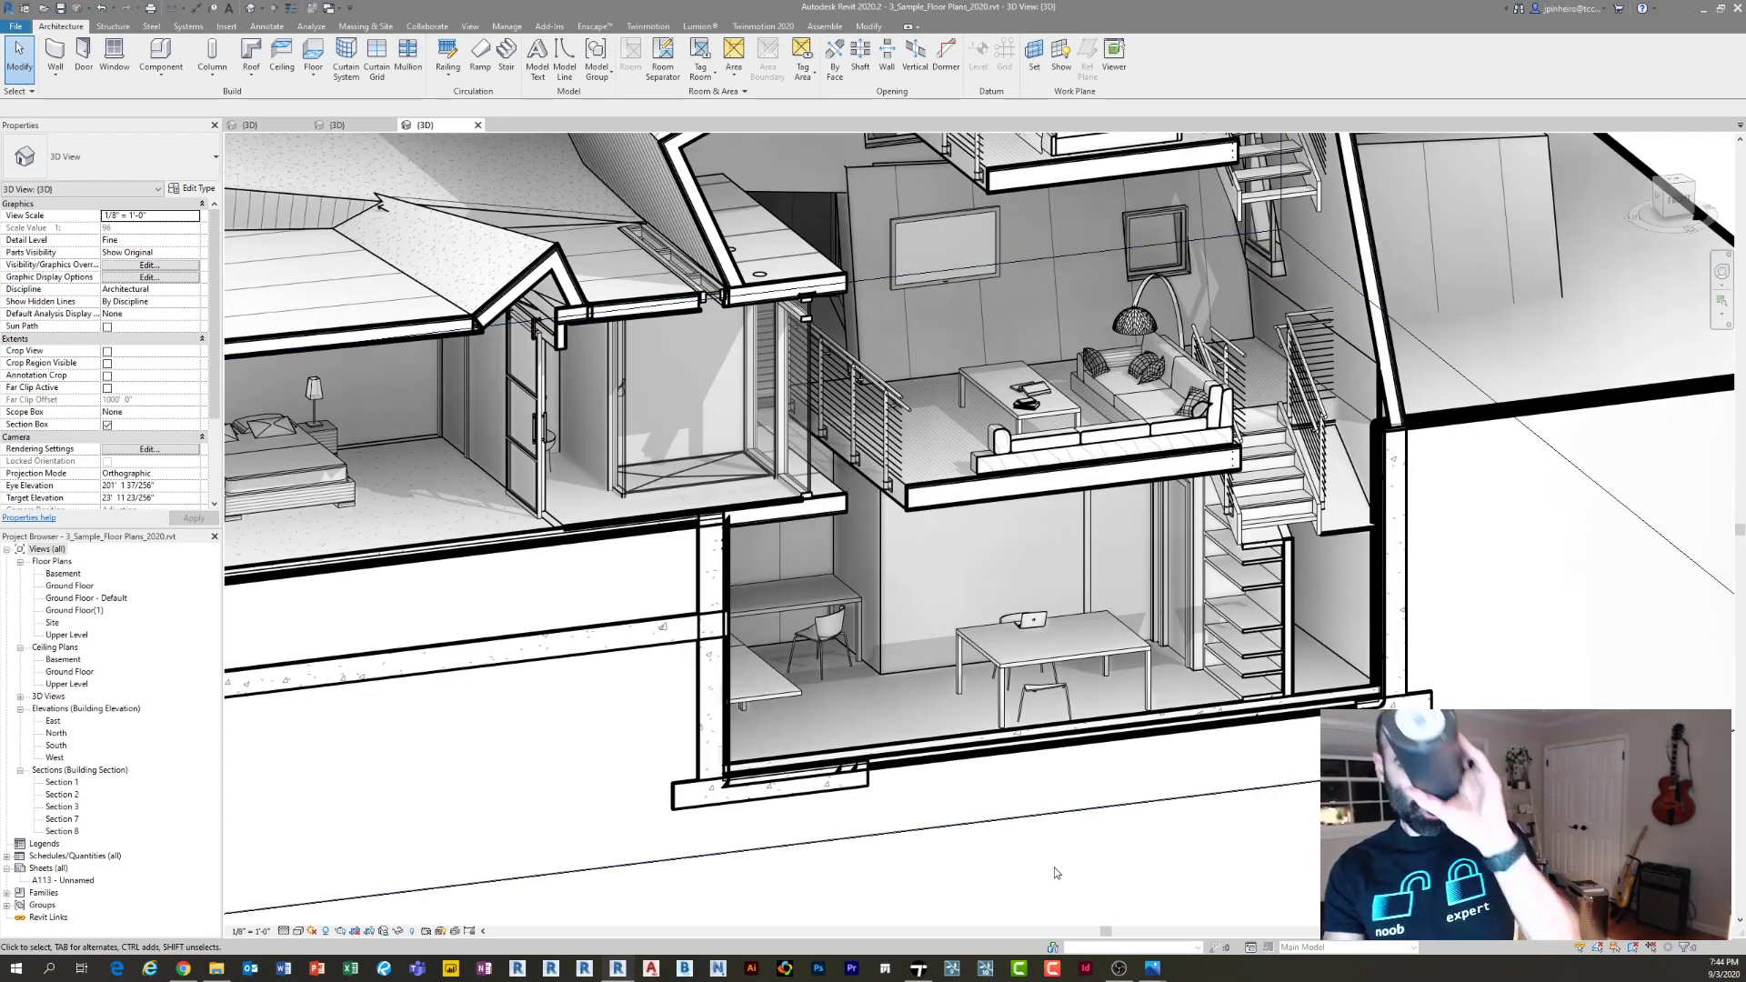
{"action": "scroll", "coordinate": [1073, 735], "scroll_direction": "down", "scroll_amount": 3}
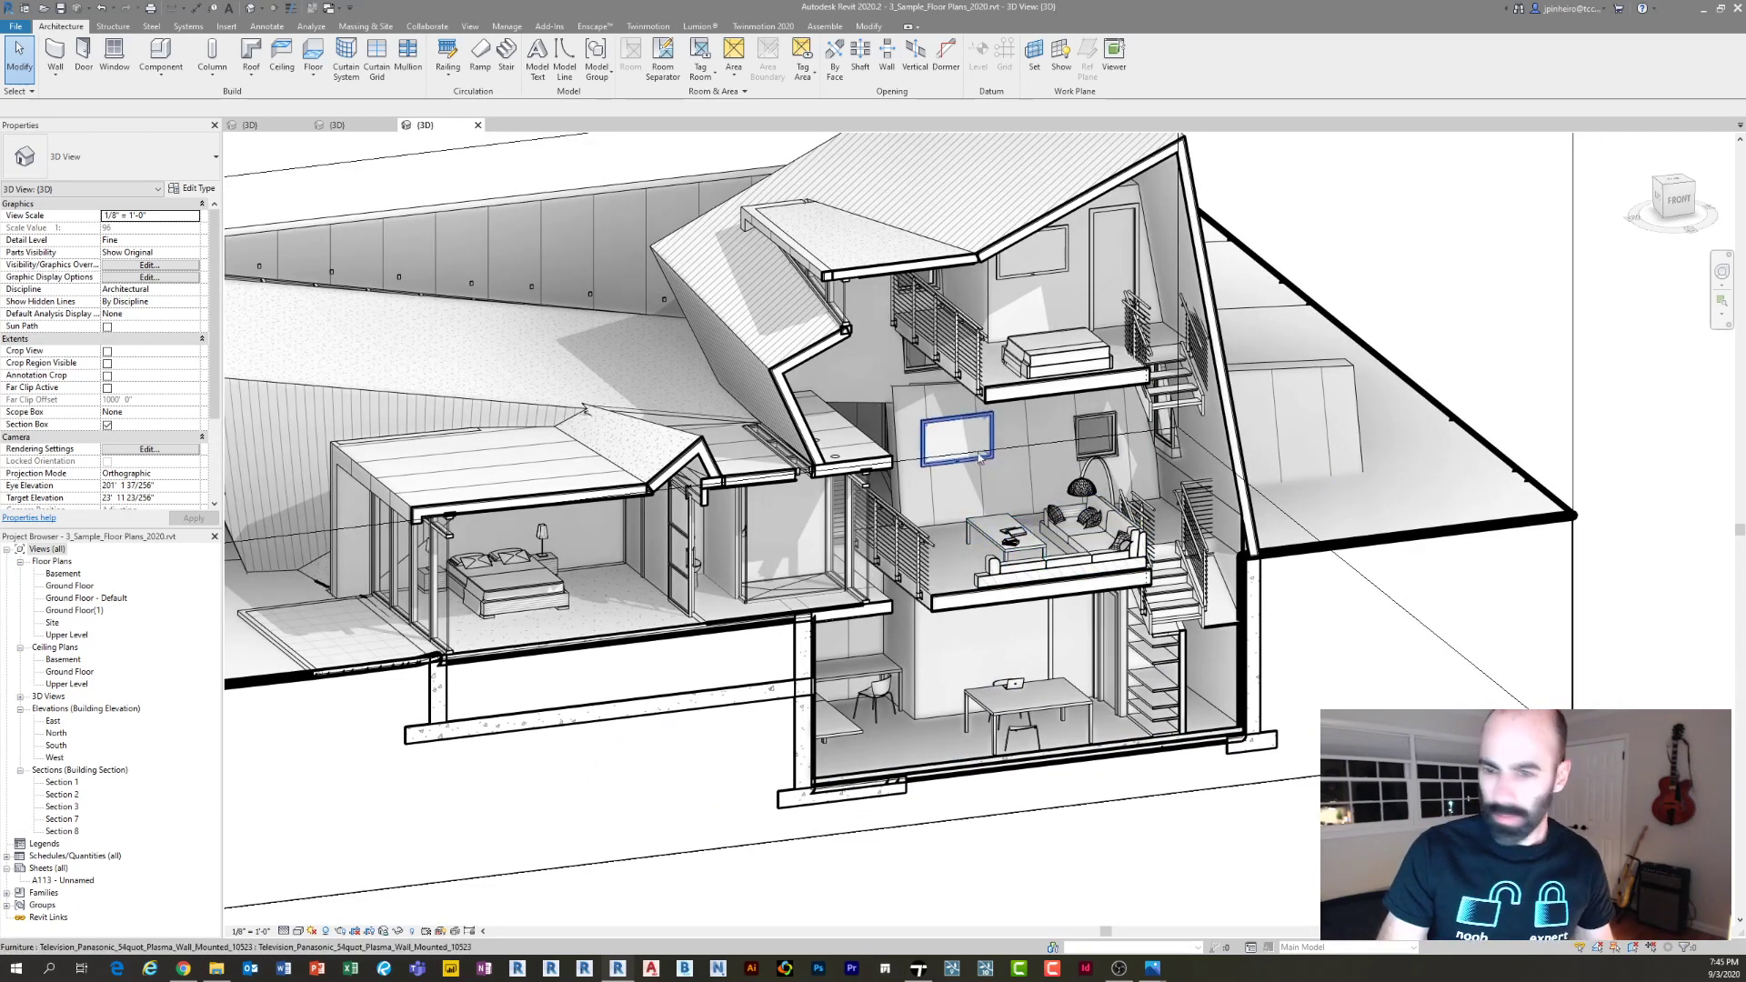
{"action": "middle_click_drag", "start_coordinate": [960, 409], "coordinate": [723, 479], "text": "shift"}
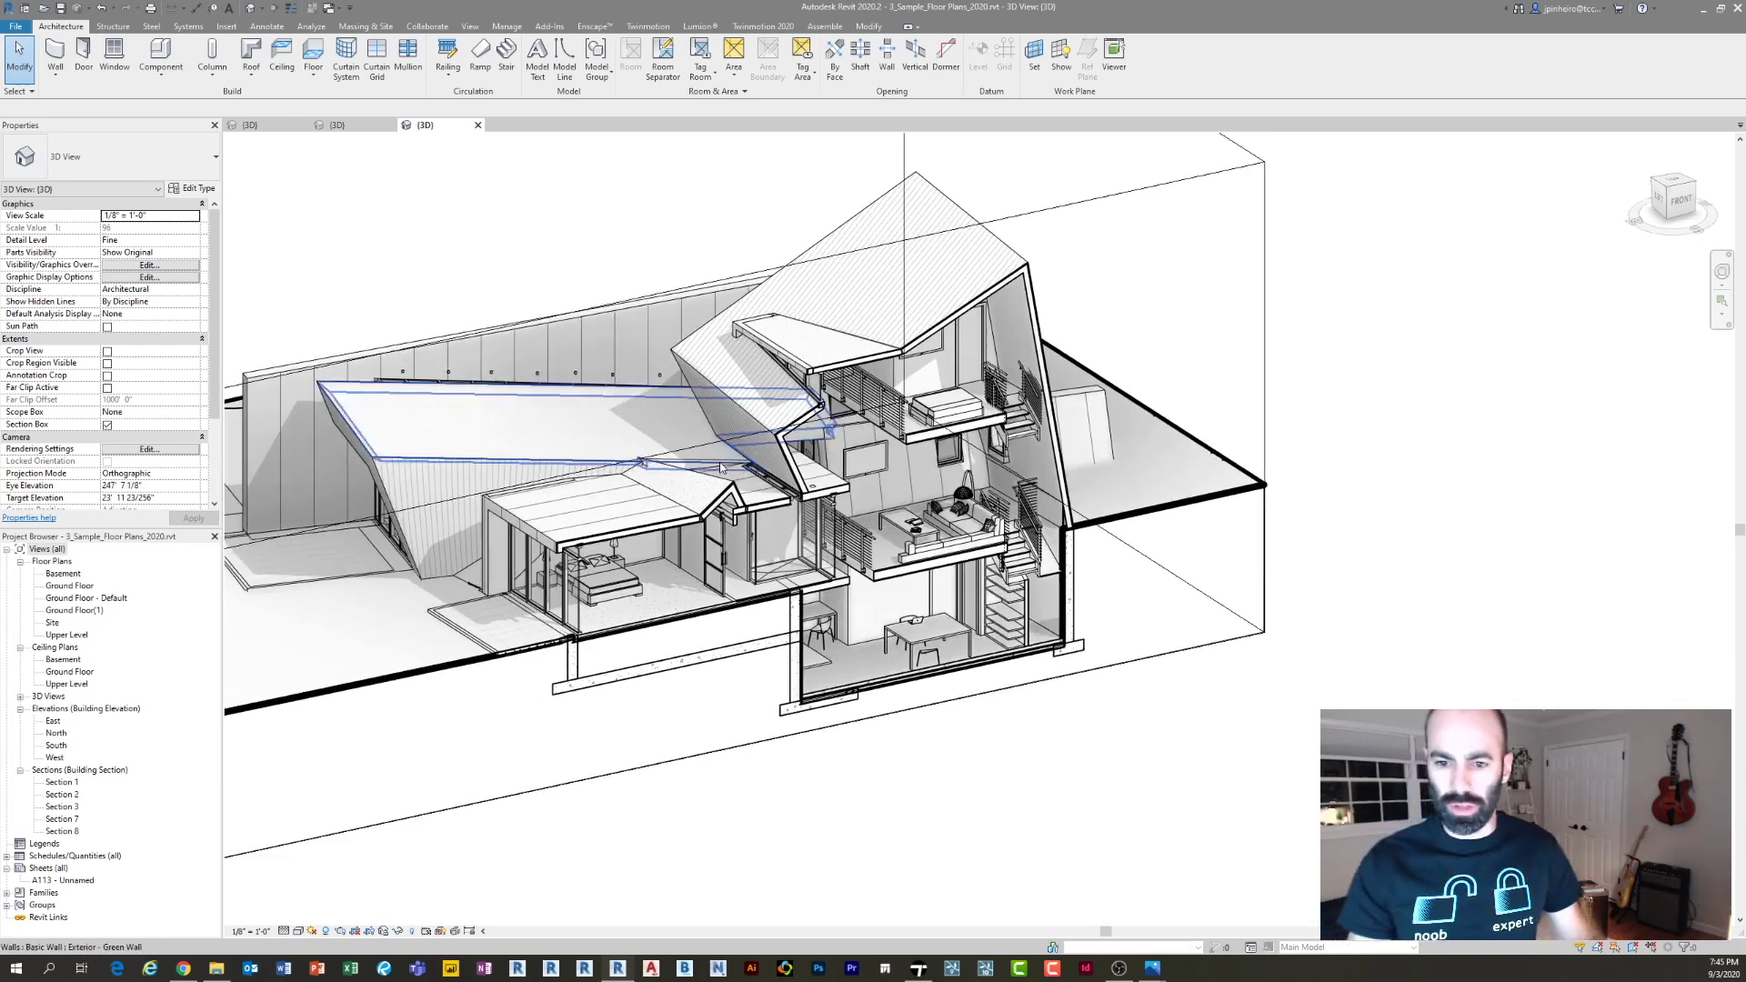
Open the Ground Floor plan and view its overall layout around living room 106 and bedroom 100
{"action": "left_click", "coordinate": [128, 626]}
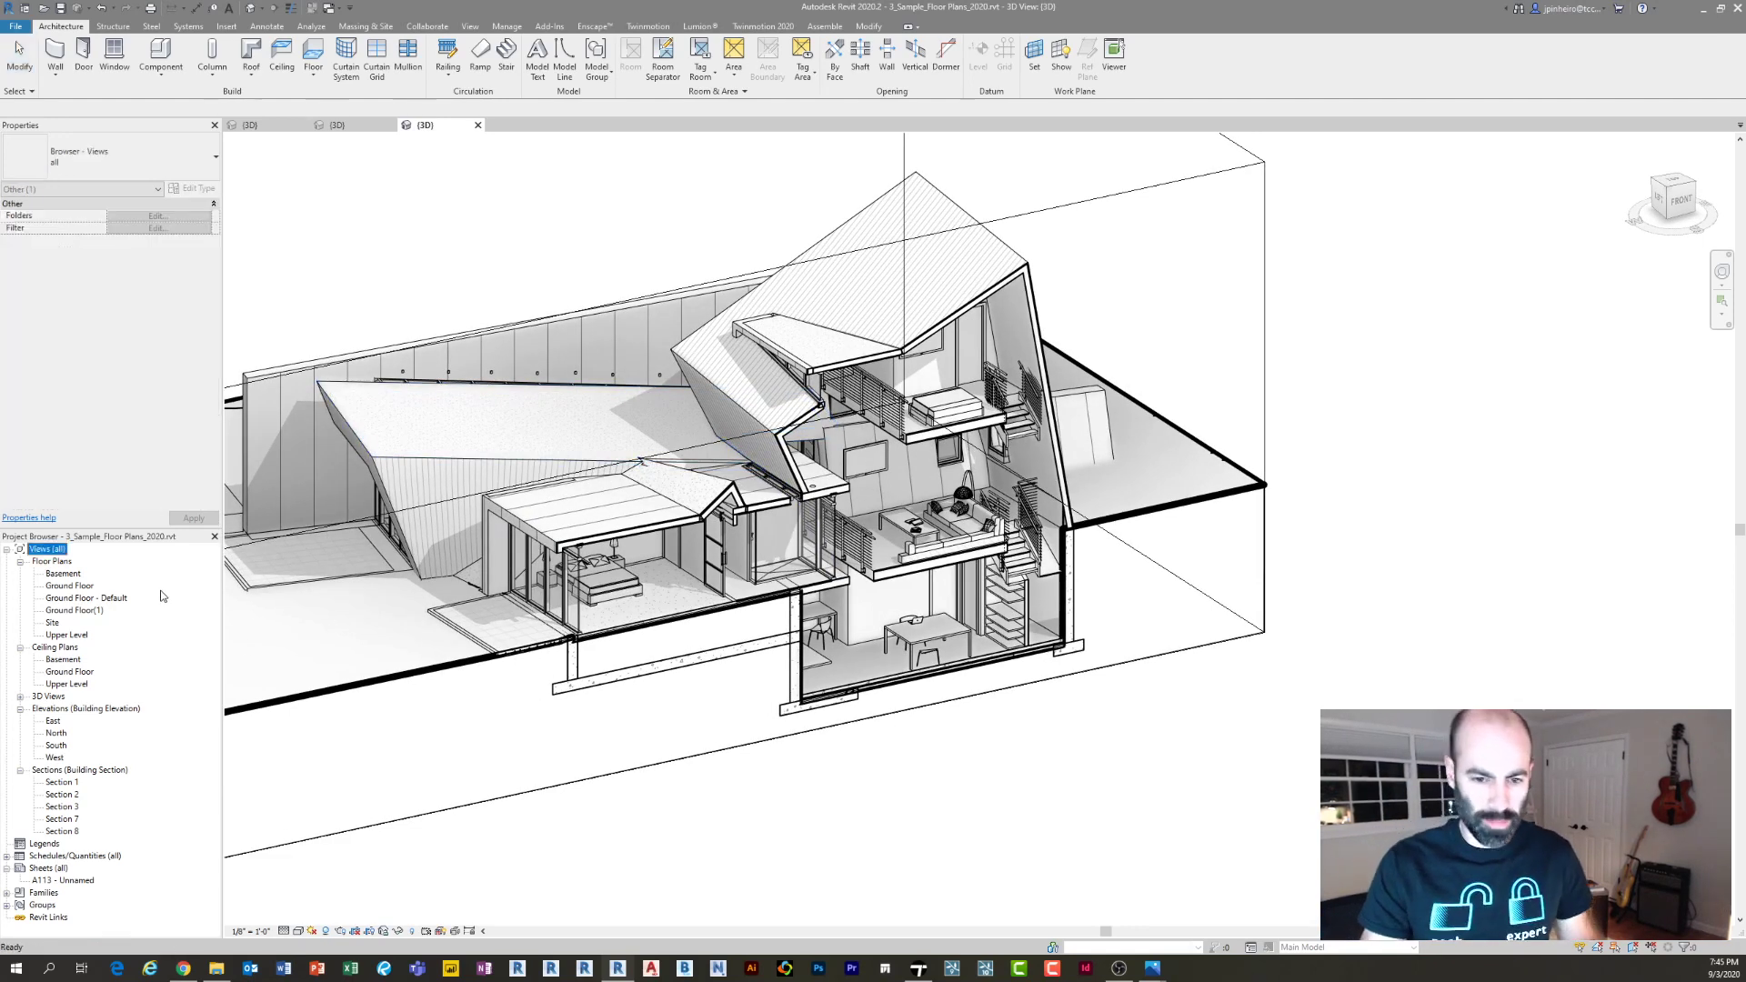
{"action": "double_click", "coordinate": [71, 586]}
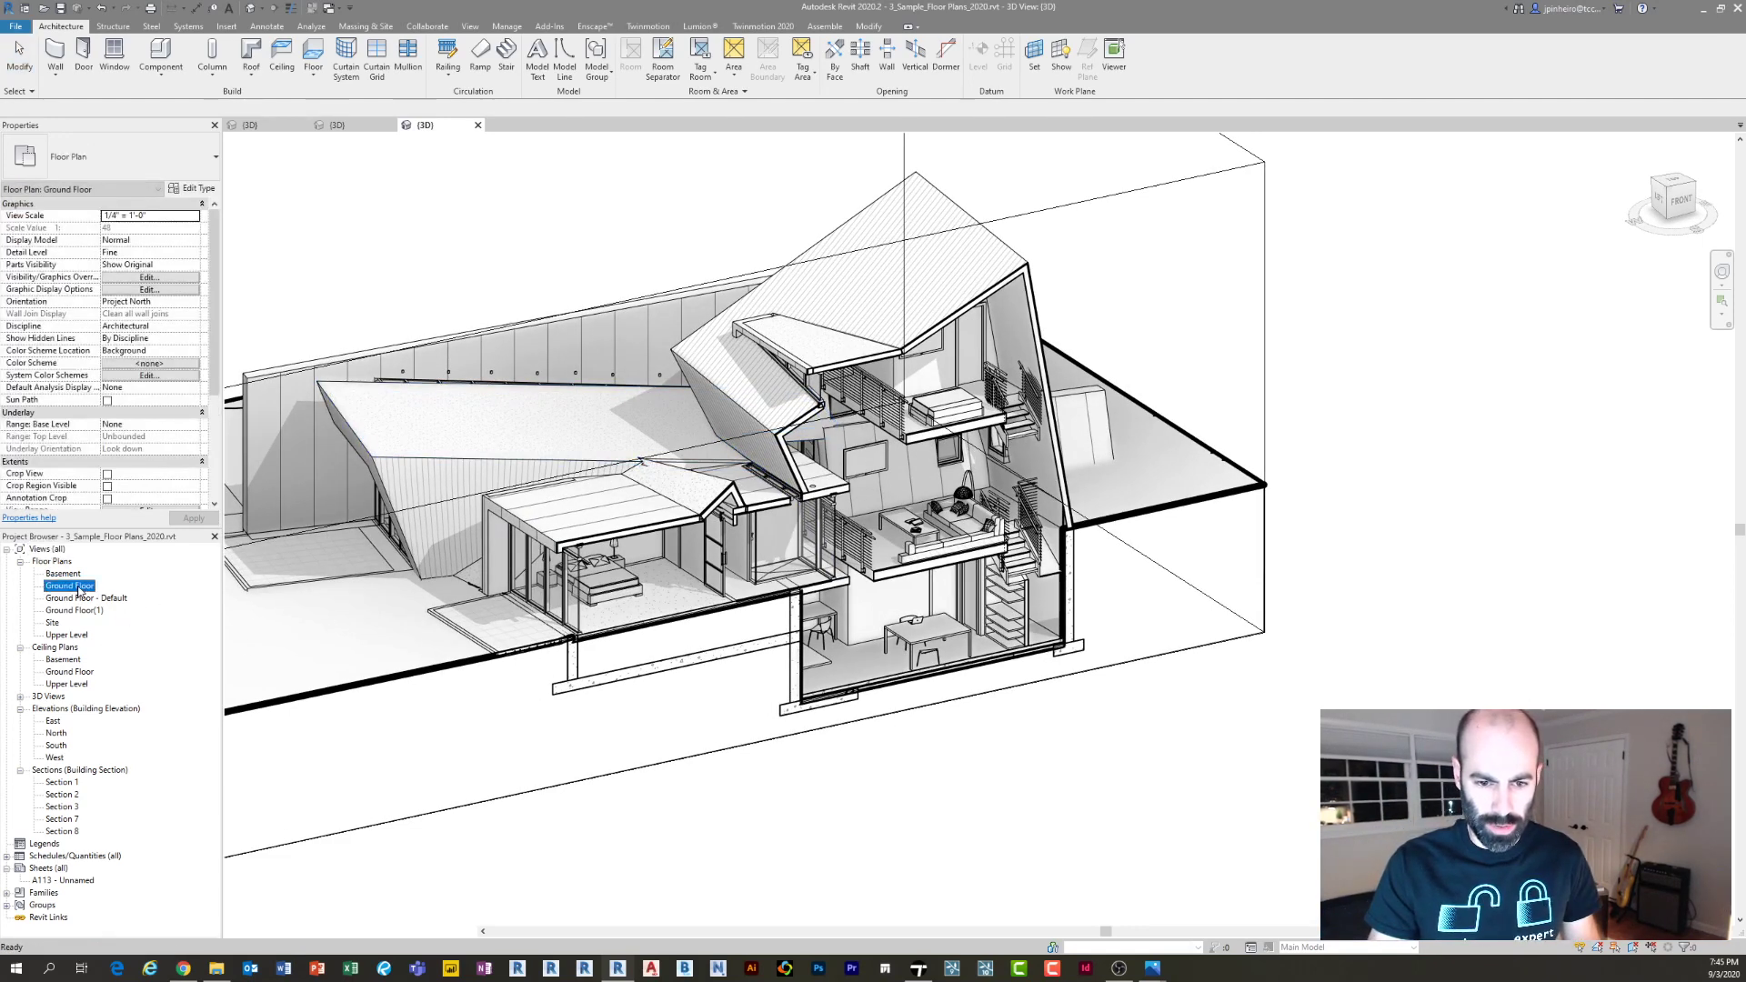
{"action": "scroll", "coordinate": [1078, 653], "scroll_direction": "up", "scroll_amount": 1}
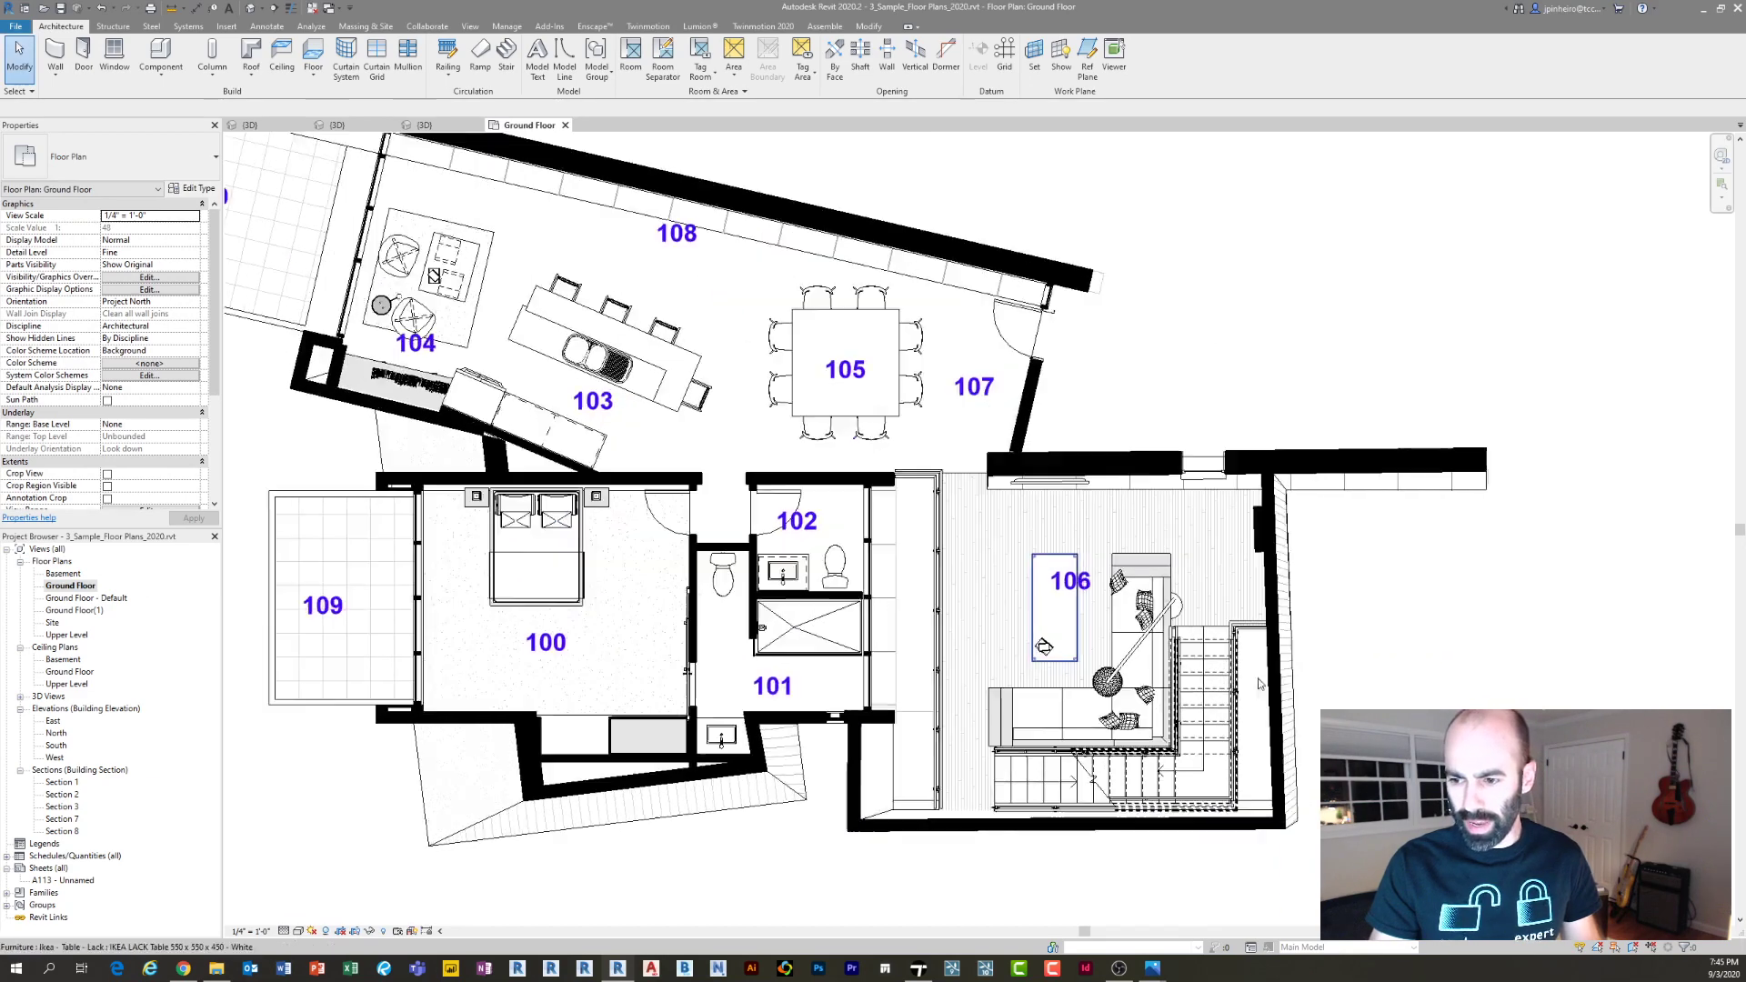
{"action": "middle_click_drag", "start_coordinate": [1078, 653], "coordinate": [1079, 661]}
{"action": "scroll", "coordinate": [1336, 668], "scroll_direction": "down", "scroll_amount": 1}
{"action": "mouse_move", "coordinate": [1336, 668]}
{"action": "middle_mouse_down"}
{"action": "mouse_move", "coordinate": [1376, 684]}
{"action": "mouse_move", "coordinate": [1335, 682]}
{"action": "middle_mouse_up"}
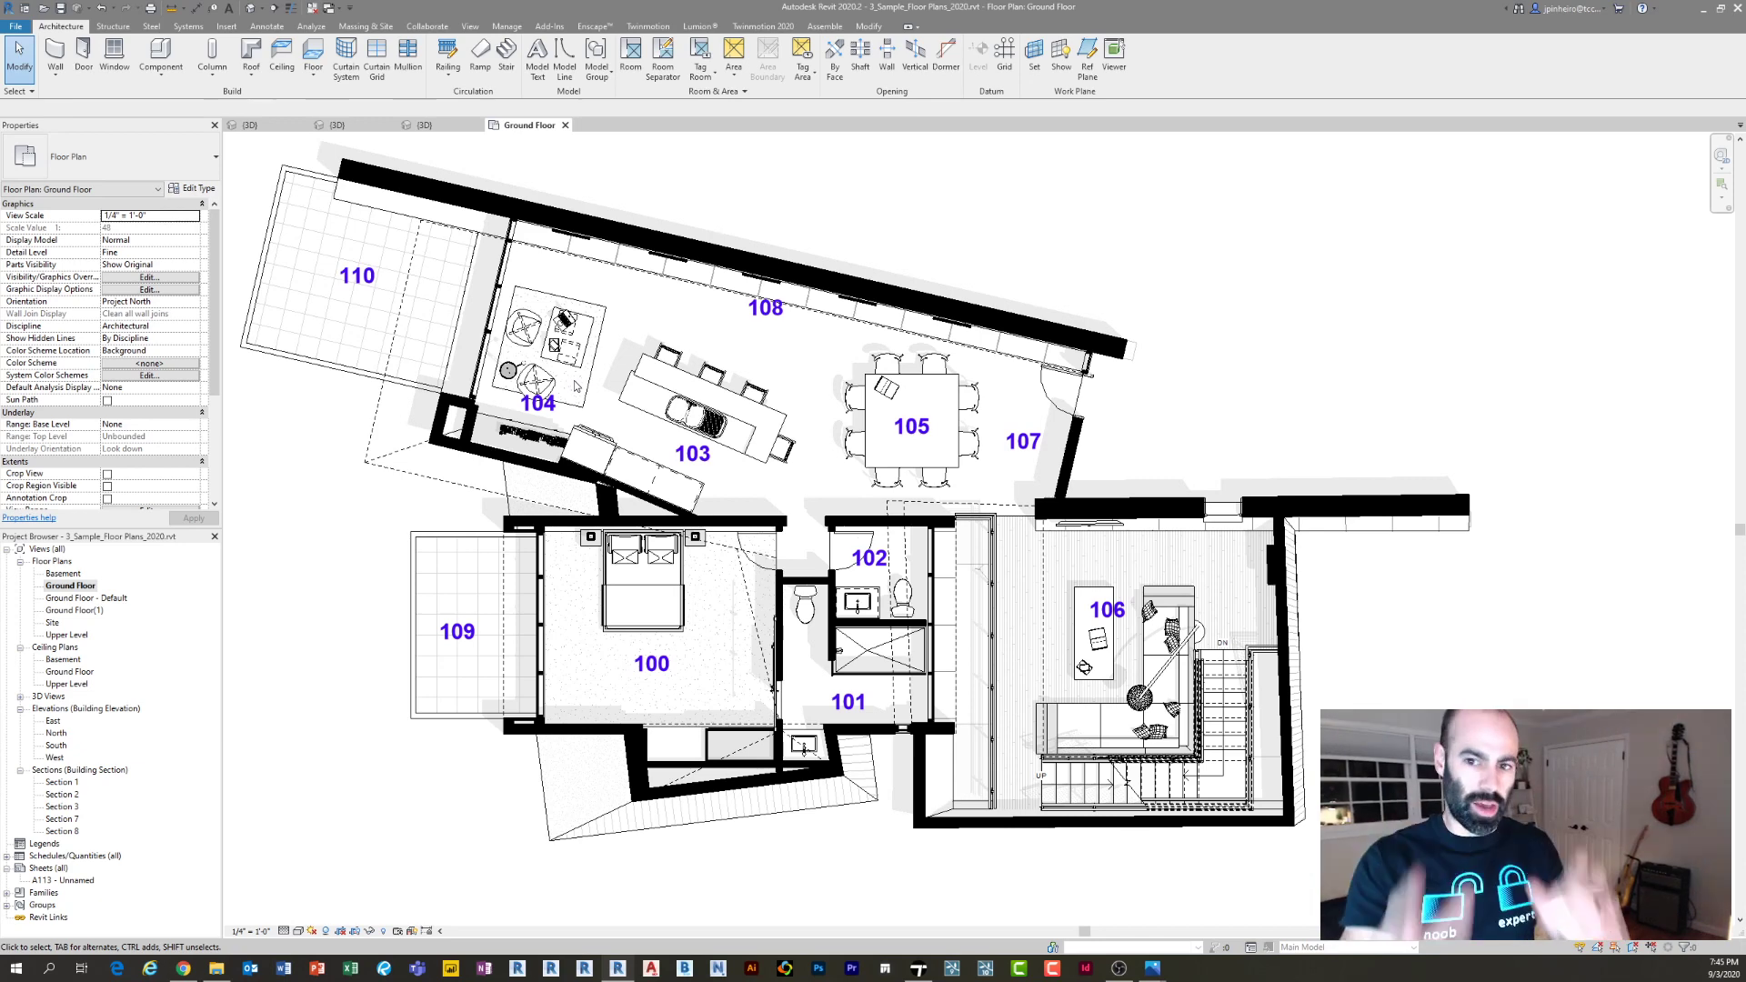
Examine entry 107, dining area 105, kitchen 103 and sitting area 104 on the Ground Floor plan
{"action": "middle_click_drag", "start_coordinate": [1180, 417], "coordinate": [1104, 403]}
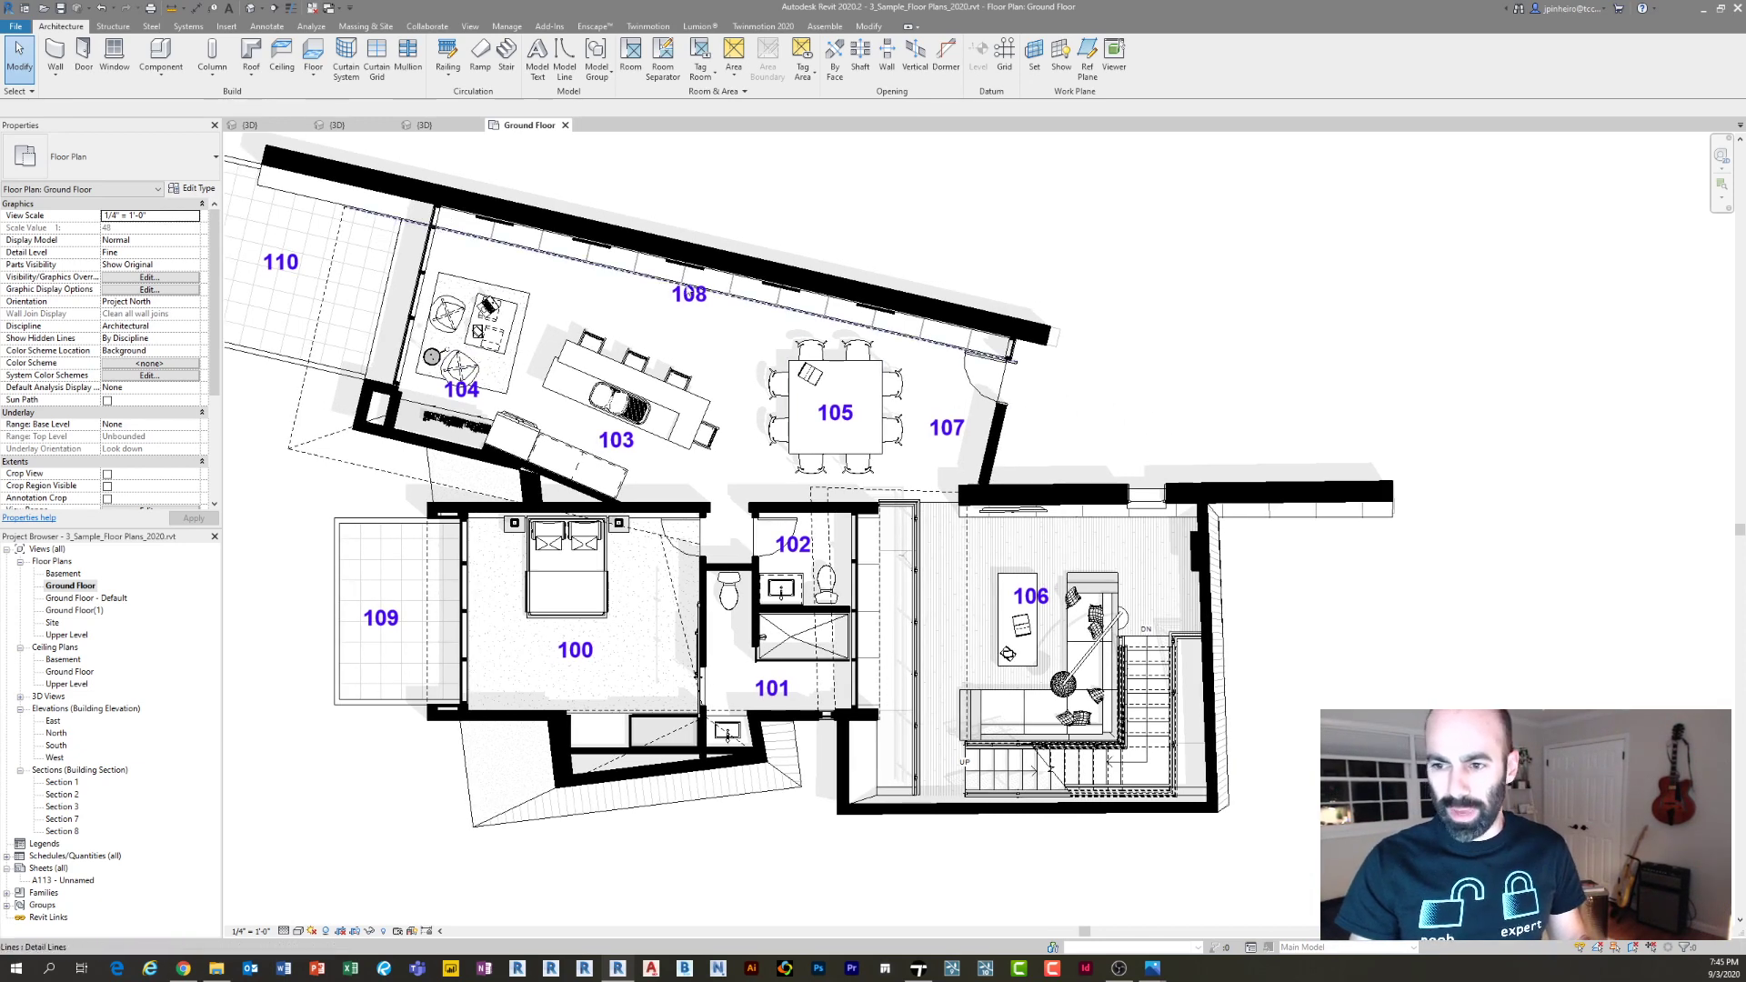
{"action": "scroll", "coordinate": [851, 397], "scroll_direction": "up", "scroll_amount": 4}
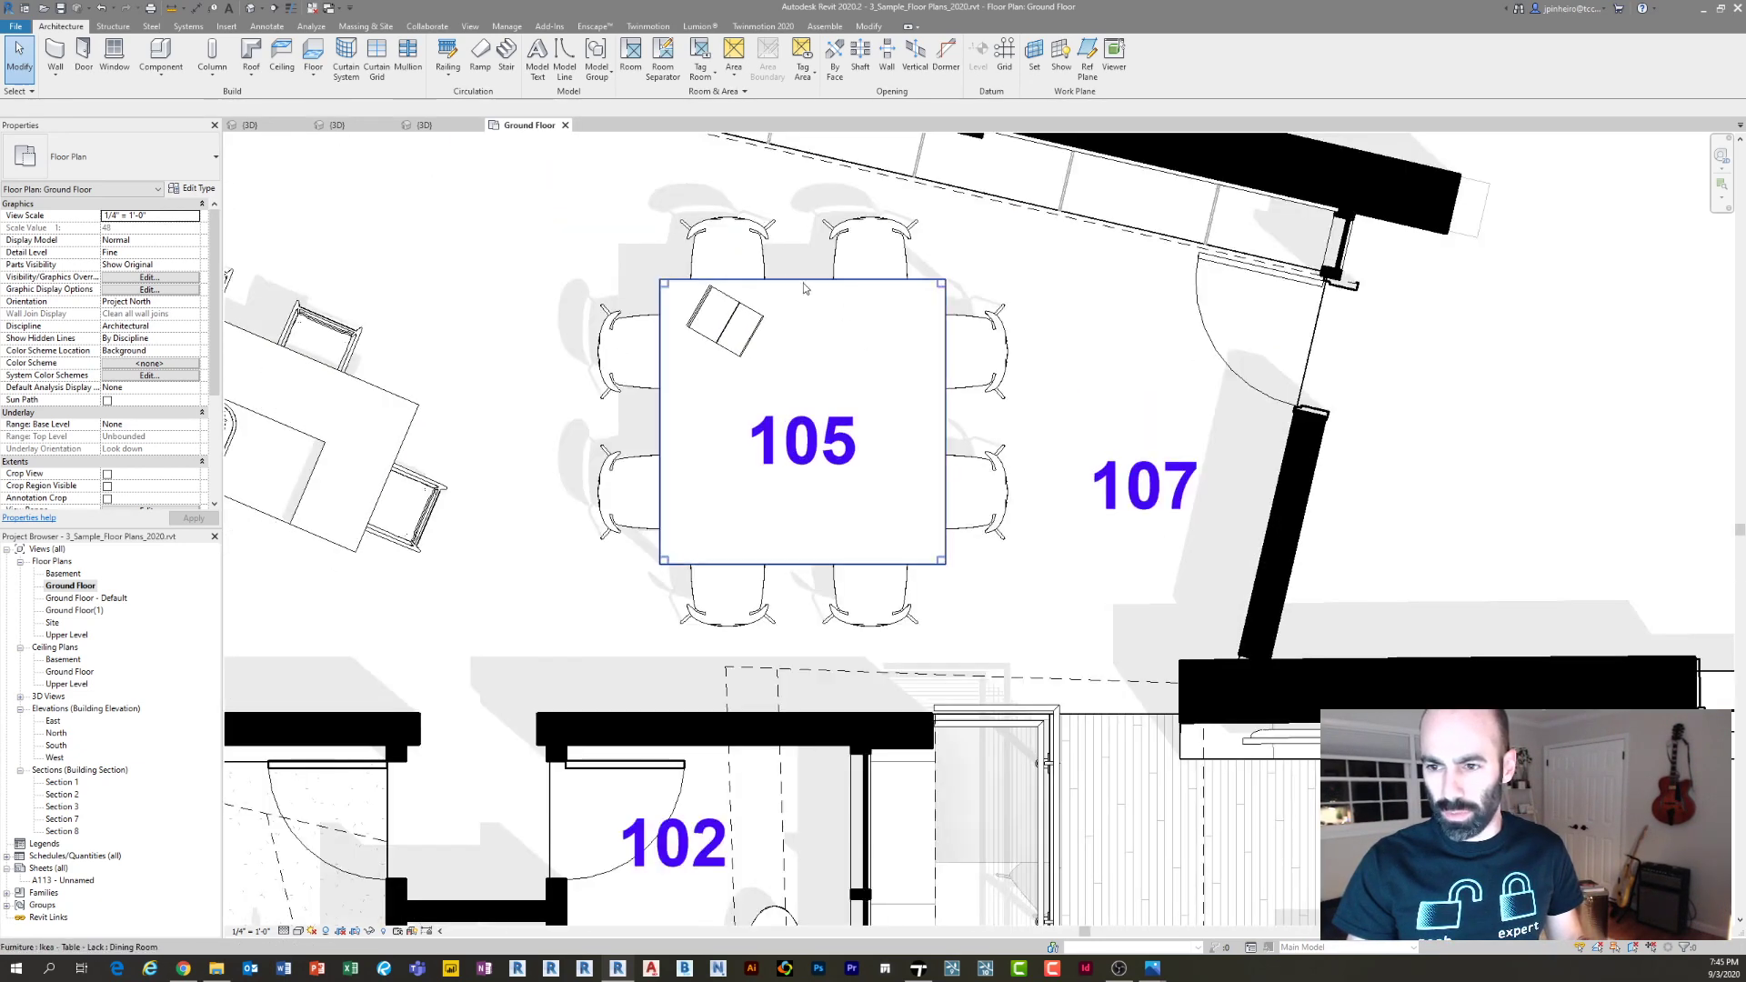
{"action": "scroll", "coordinate": [863, 364], "scroll_direction": "down", "scroll_amount": 3}
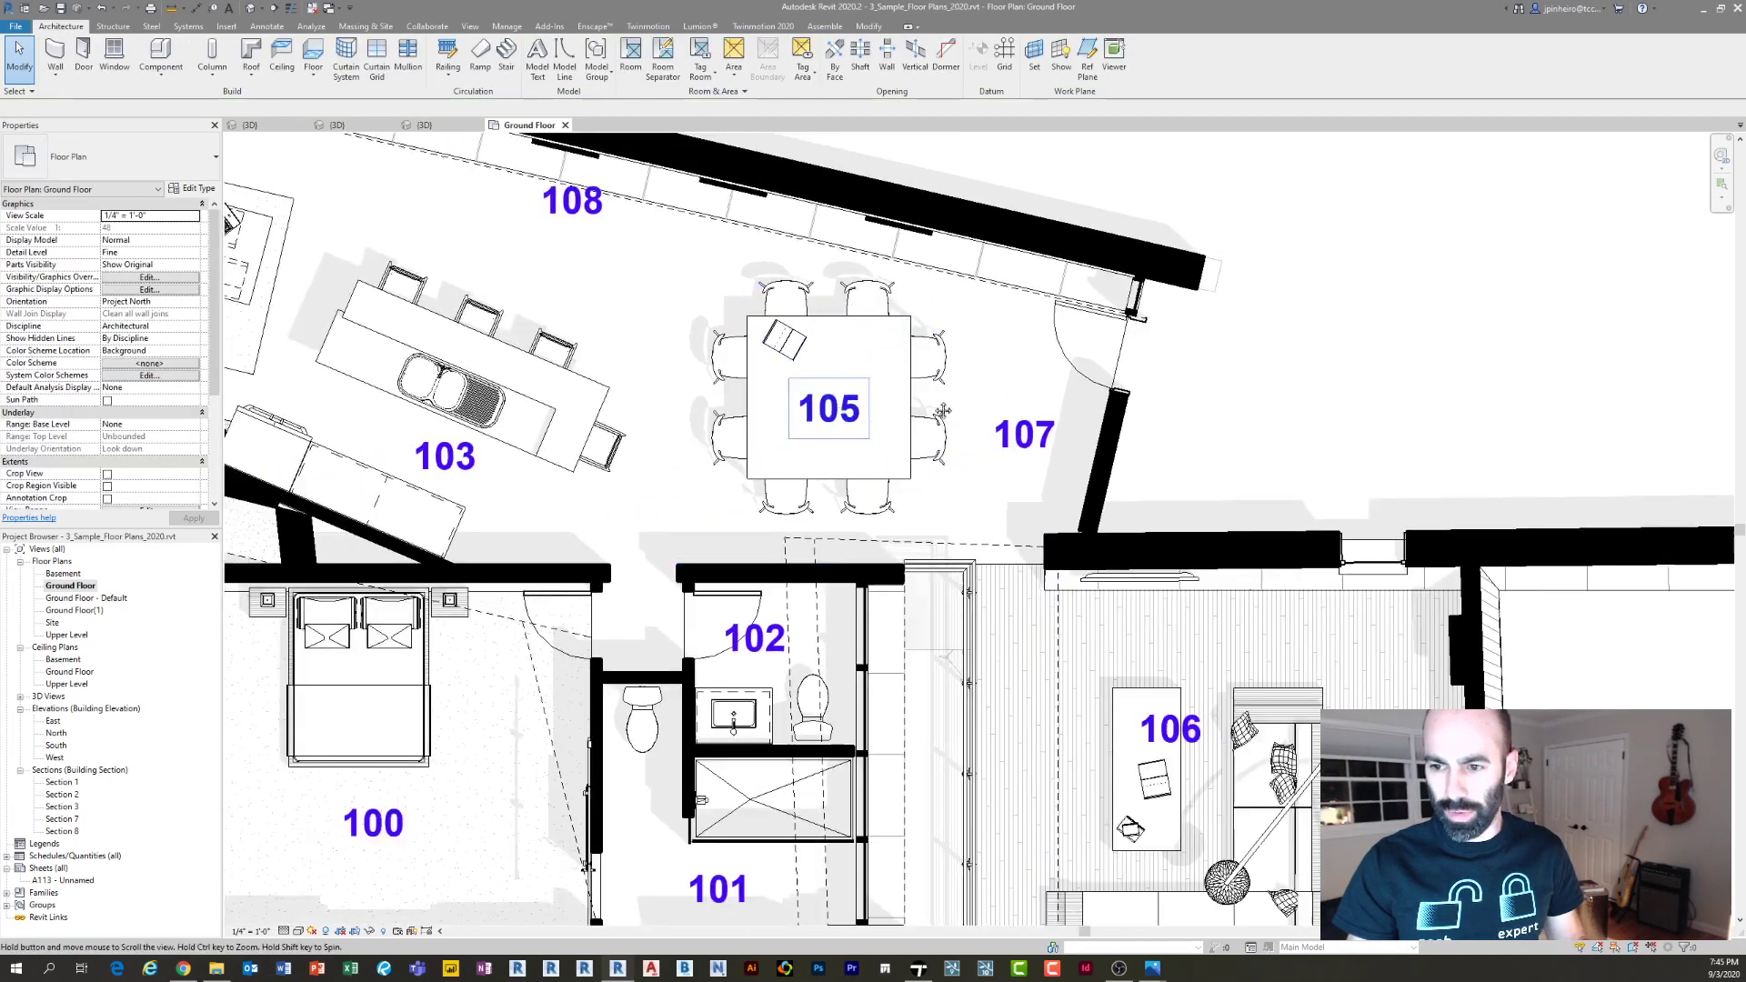
{"action": "scroll", "coordinate": [942, 411], "scroll_direction": "down", "scroll_amount": 2}
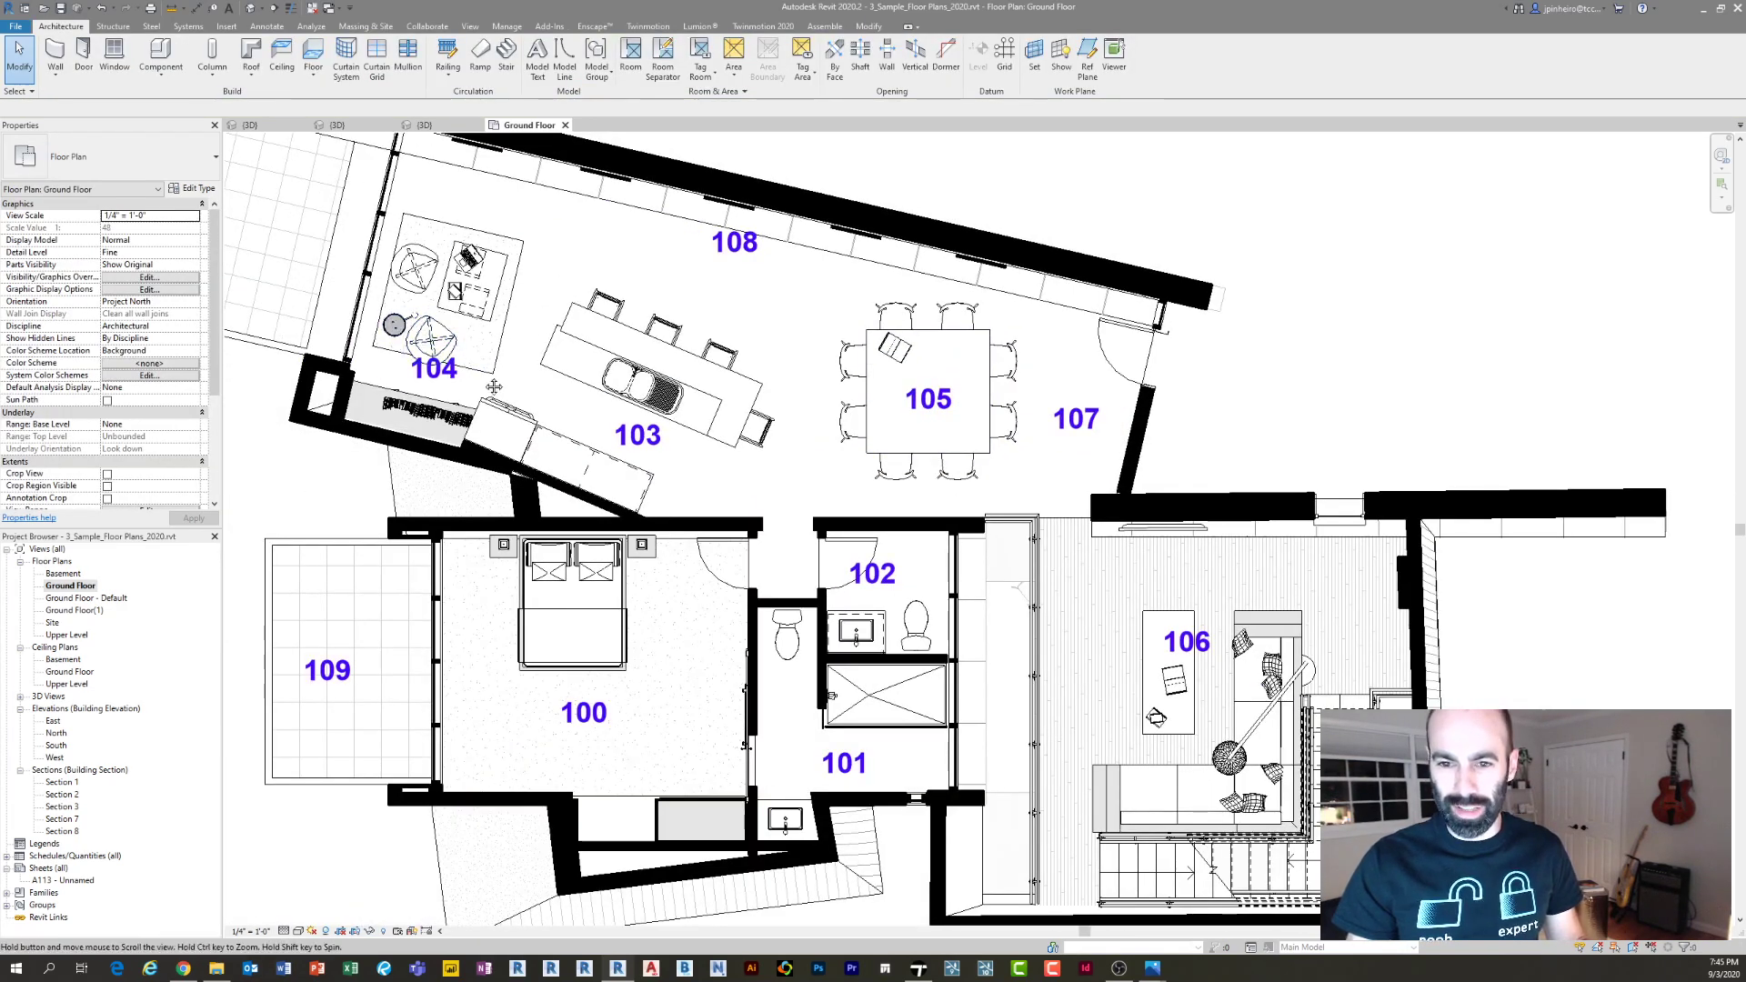
{"action": "scroll", "coordinate": [494, 387], "scroll_direction": "down", "scroll_amount": 2}
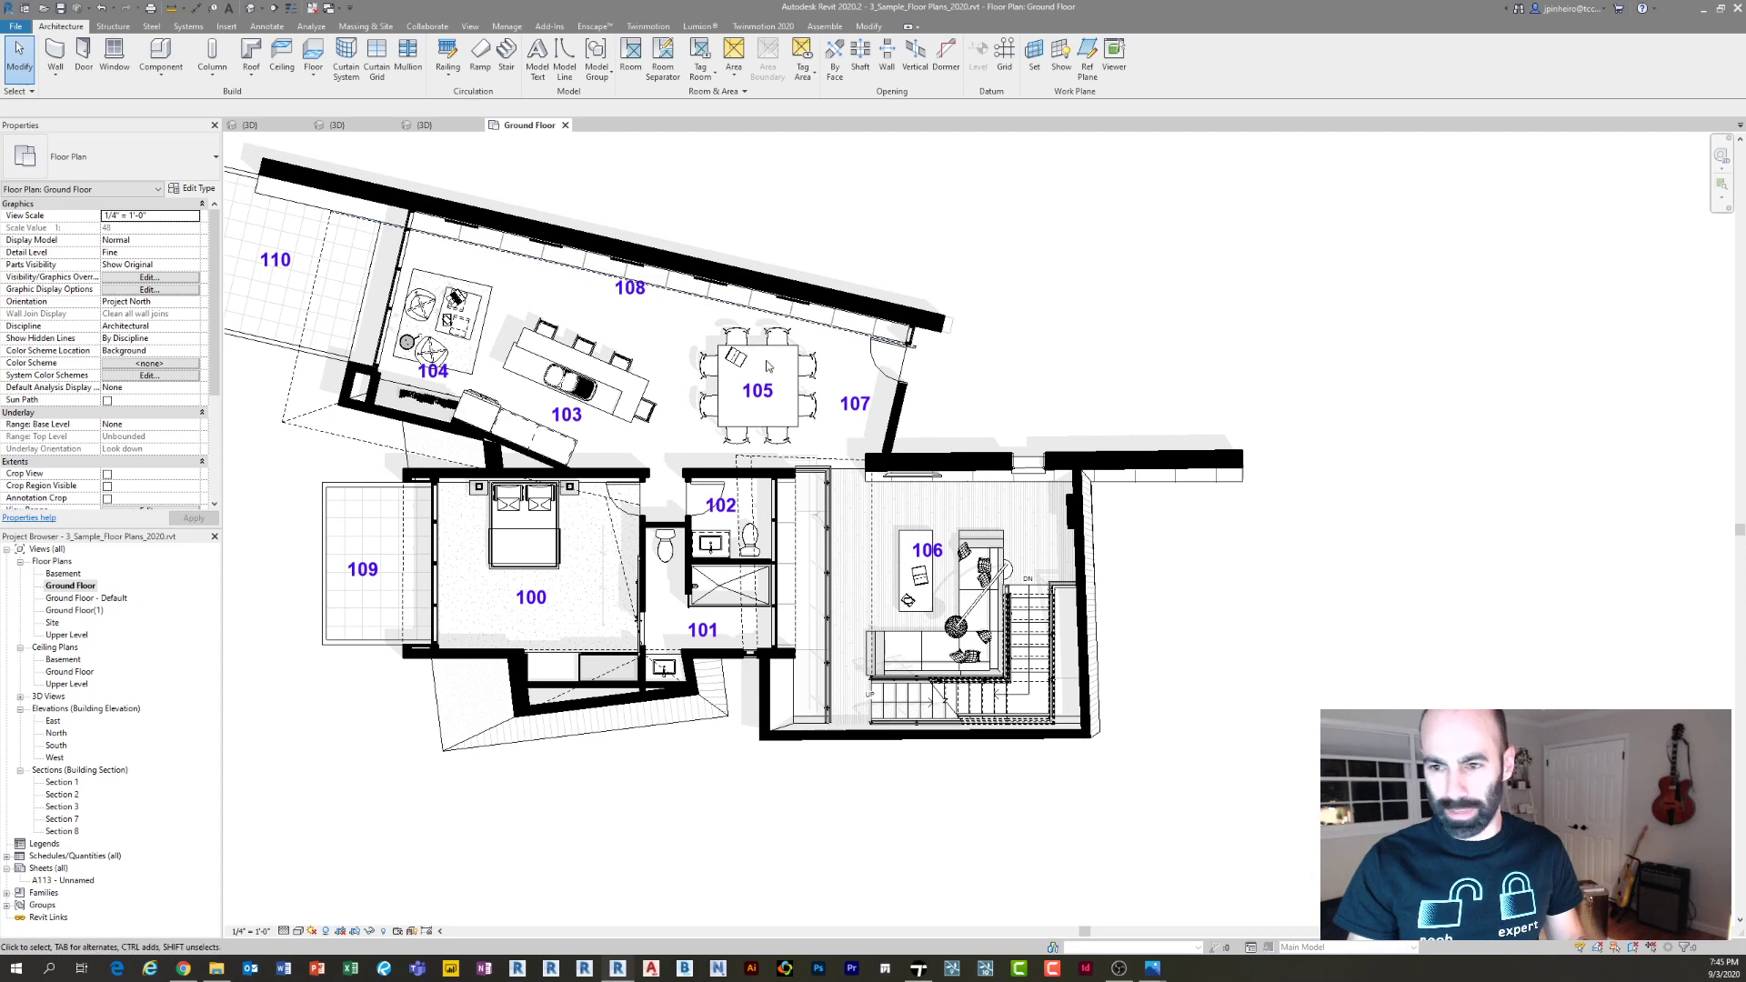
Examine bathrooms 101 and 102, bedroom 100 and the stairs beside living room 106 on the Ground Floor plan
{"action": "middle_click_drag", "start_coordinate": [773, 400], "coordinate": [720, 314]}
{"action": "scroll", "coordinate": [690, 508], "scroll_direction": "up", "scroll_amount": 2}
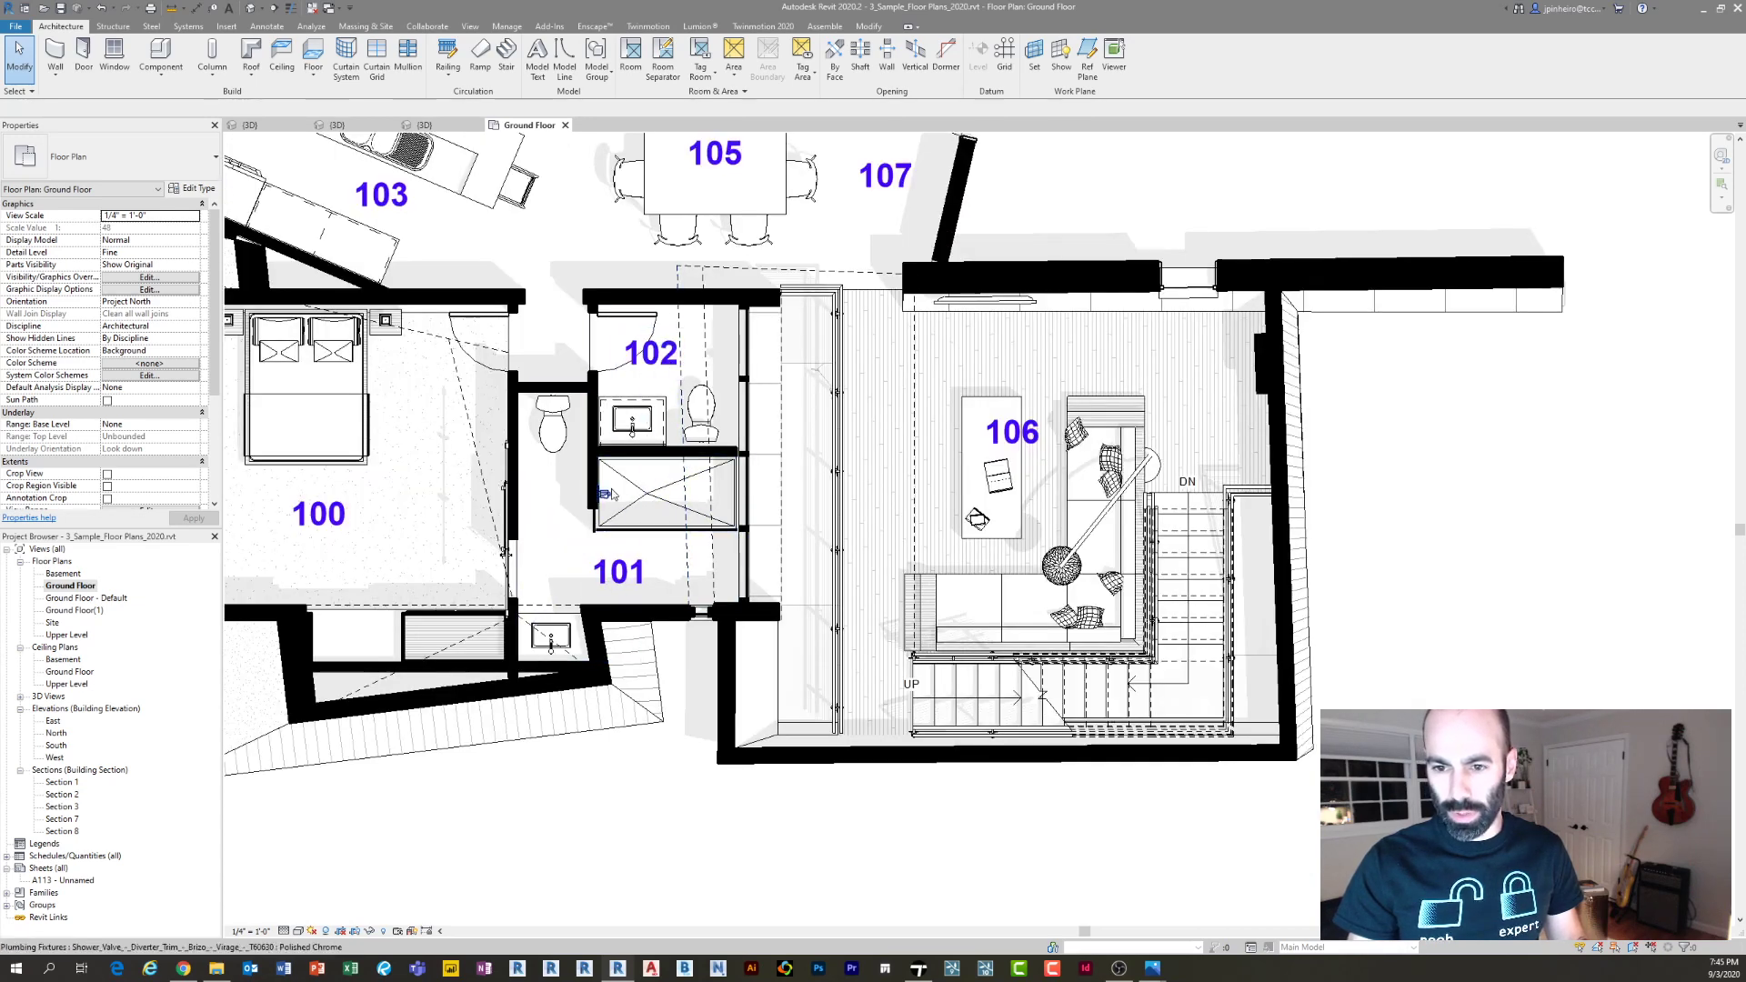
{"action": "scroll", "coordinate": [611, 494], "scroll_direction": "down", "scroll_amount": 1}
{"action": "scroll", "coordinate": [654, 404], "scroll_direction": "up", "scroll_amount": 1}
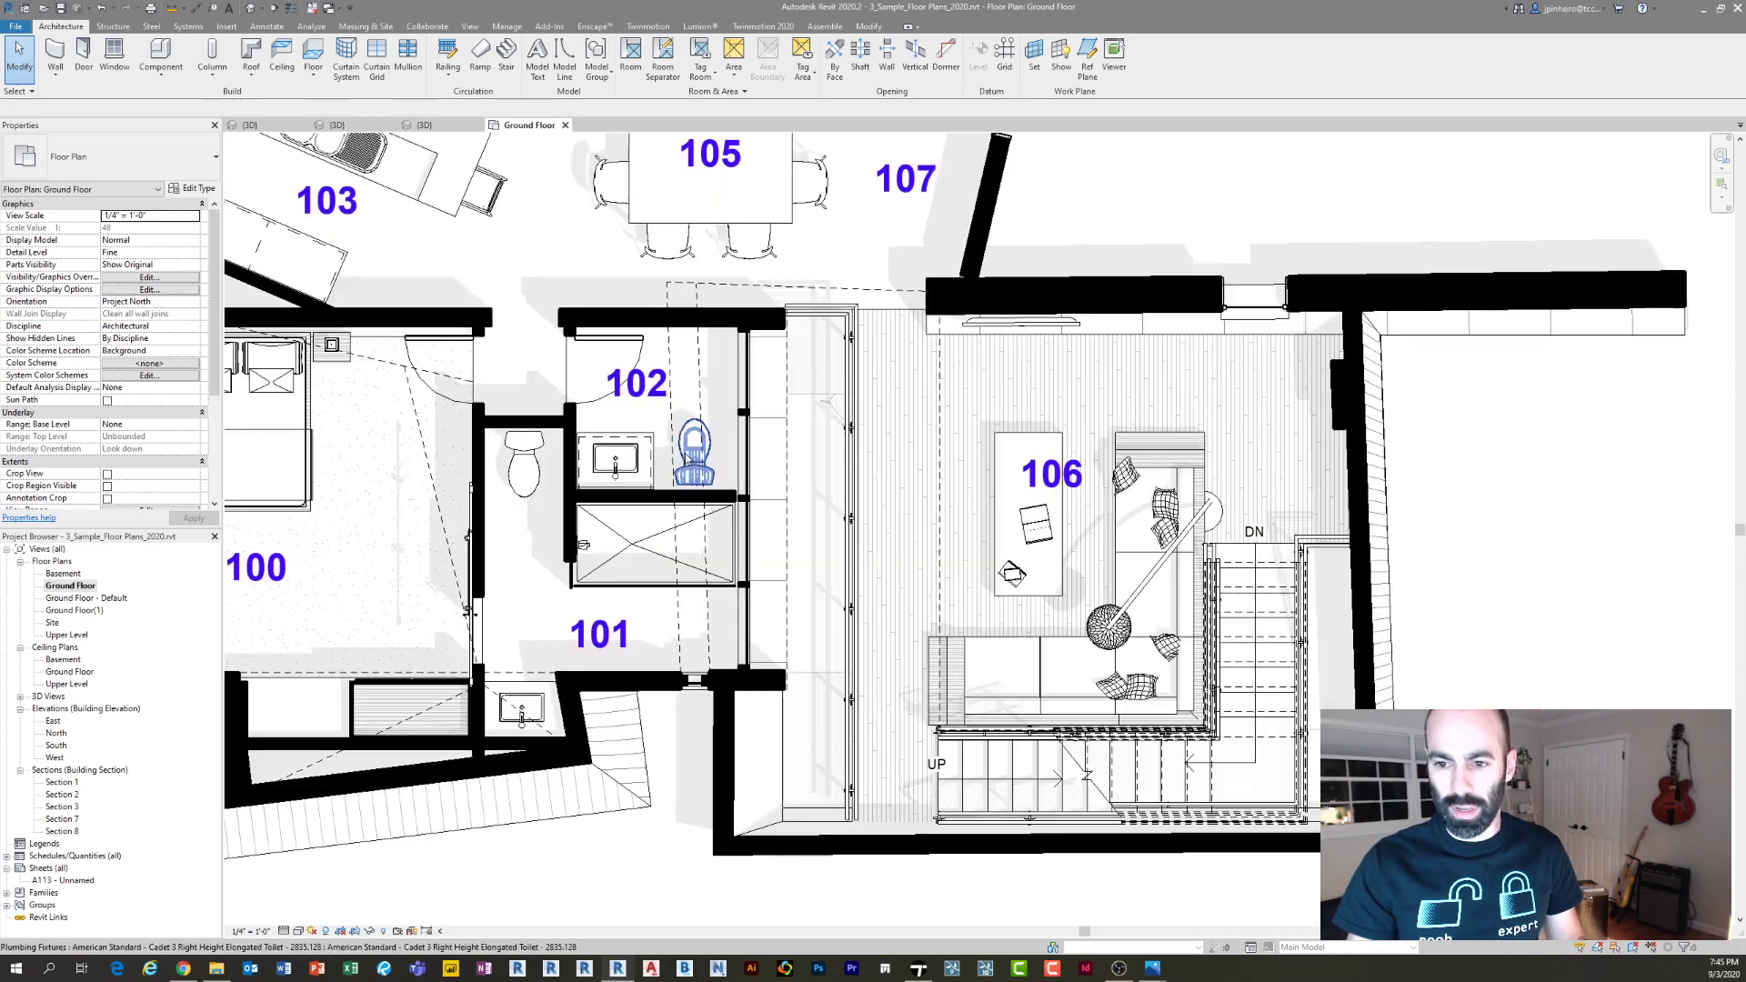
{"action": "scroll", "coordinate": [621, 533], "scroll_direction": "down", "scroll_amount": 1}
{"action": "scroll", "coordinate": [554, 608], "scroll_direction": "down", "scroll_amount": 2}
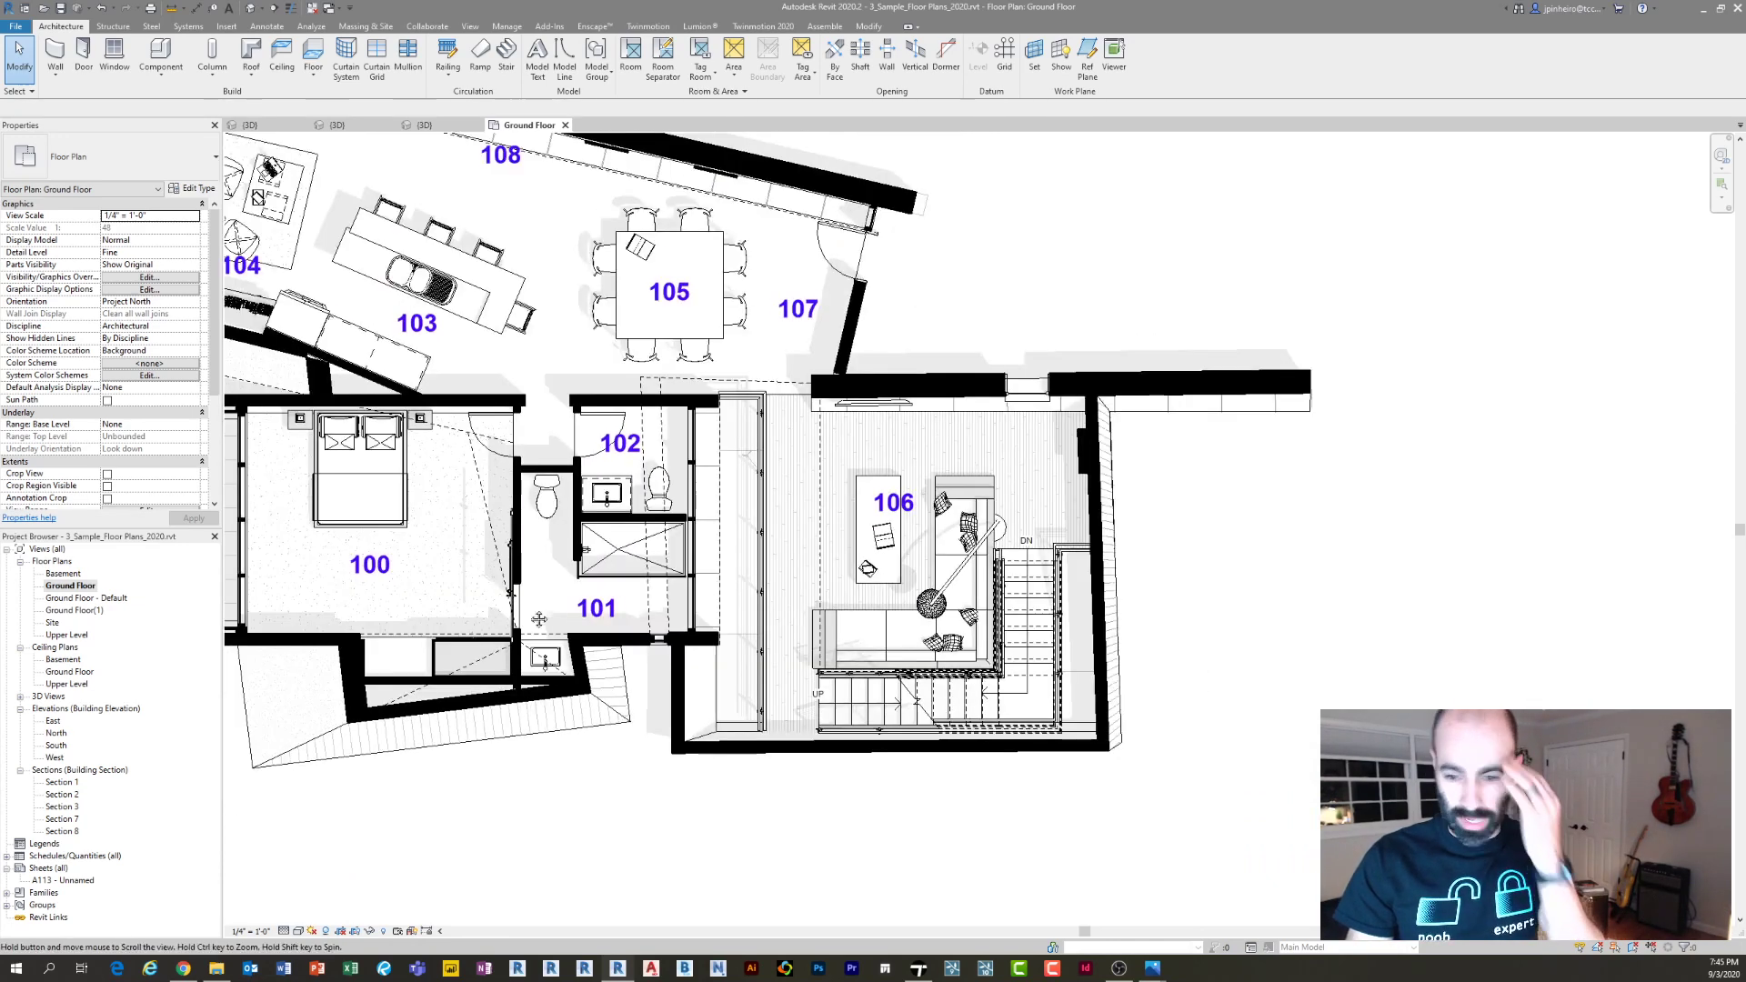
{"action": "middle_click_drag", "start_coordinate": [554, 608], "coordinate": [419, 608]}
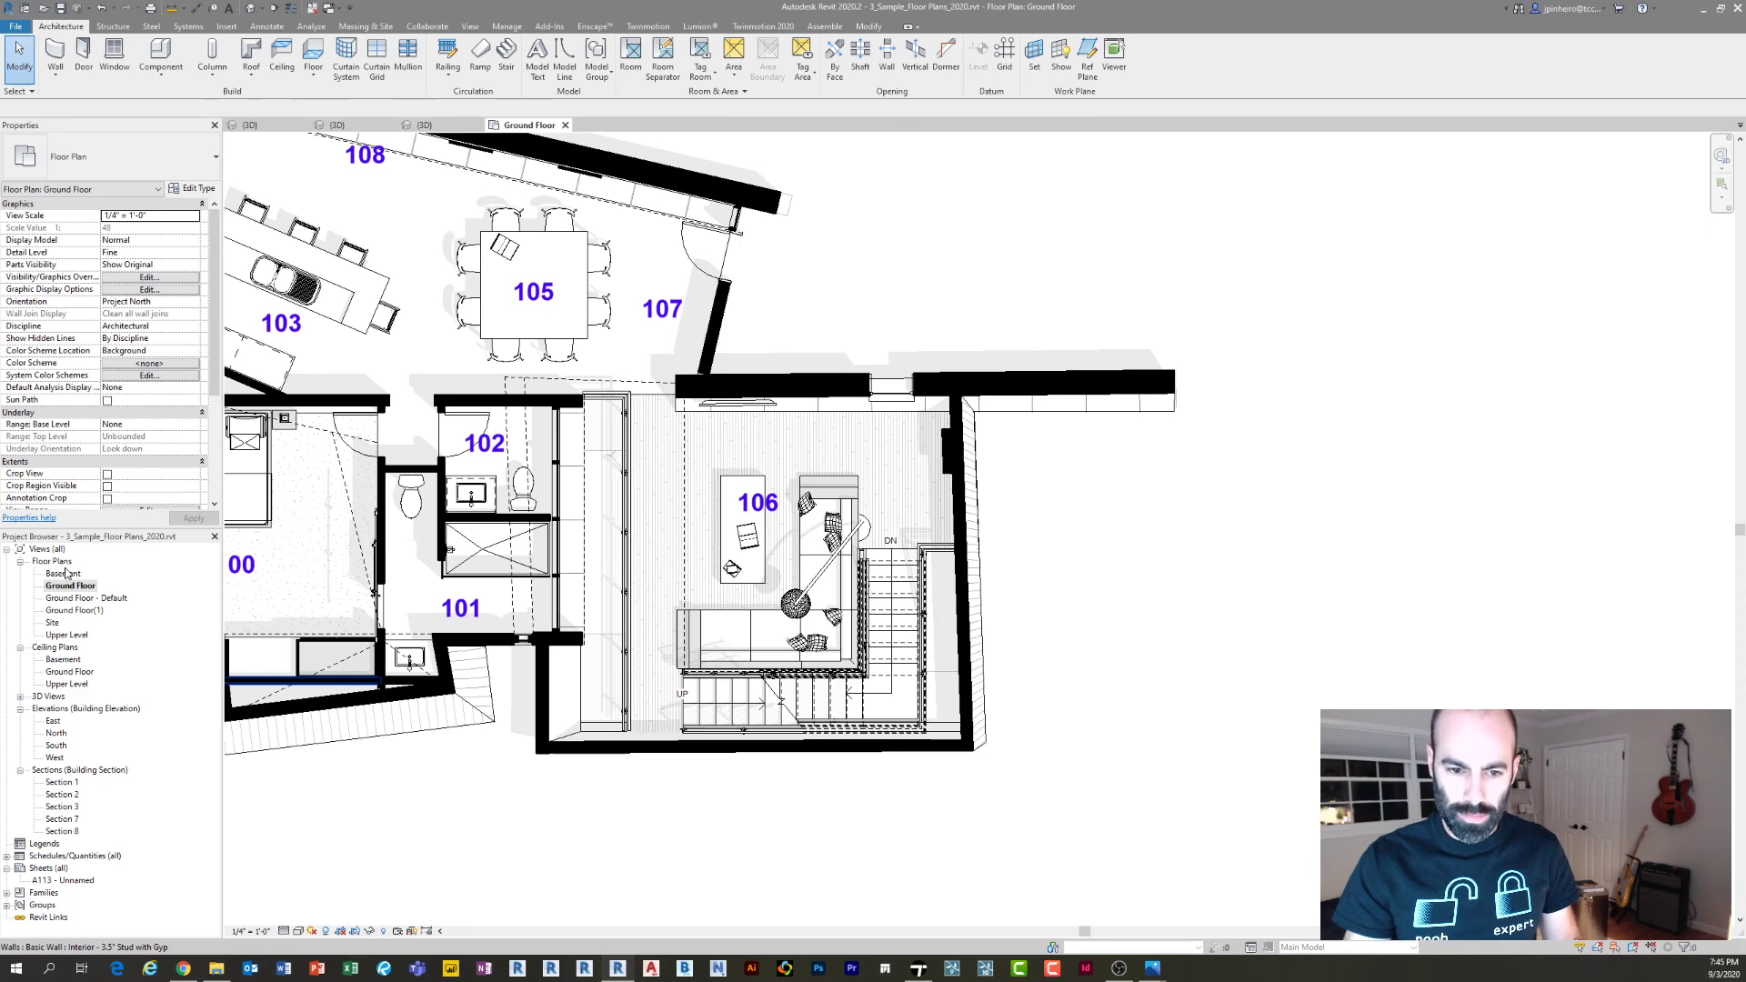
Open the Upper Level plan and examine bedroom 200, bath 201 and the stairs
{"action": "double_click", "coordinate": [66, 635]}
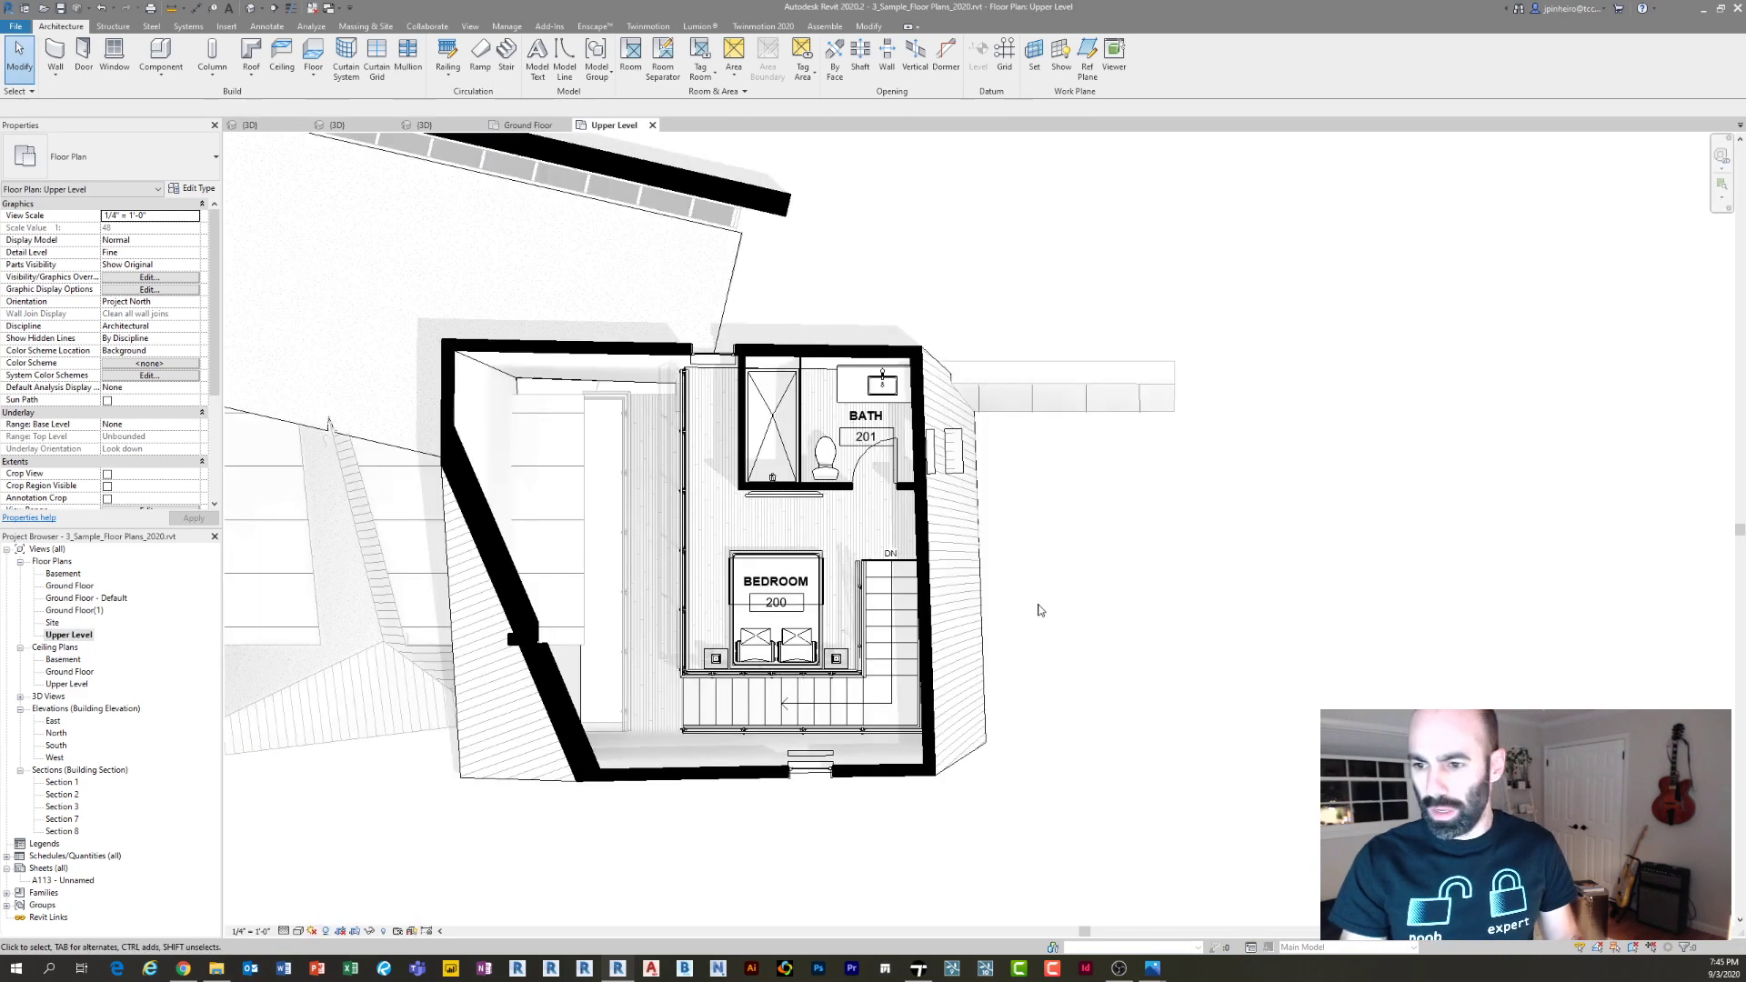
{"action": "middle_click_drag", "start_coordinate": [857, 589], "coordinate": [763, 568]}
{"action": "scroll", "coordinate": [762, 568], "scroll_direction": "up", "scroll_amount": 1}
{"action": "scroll", "coordinate": [763, 569], "scroll_direction": "down", "scroll_amount": 1}
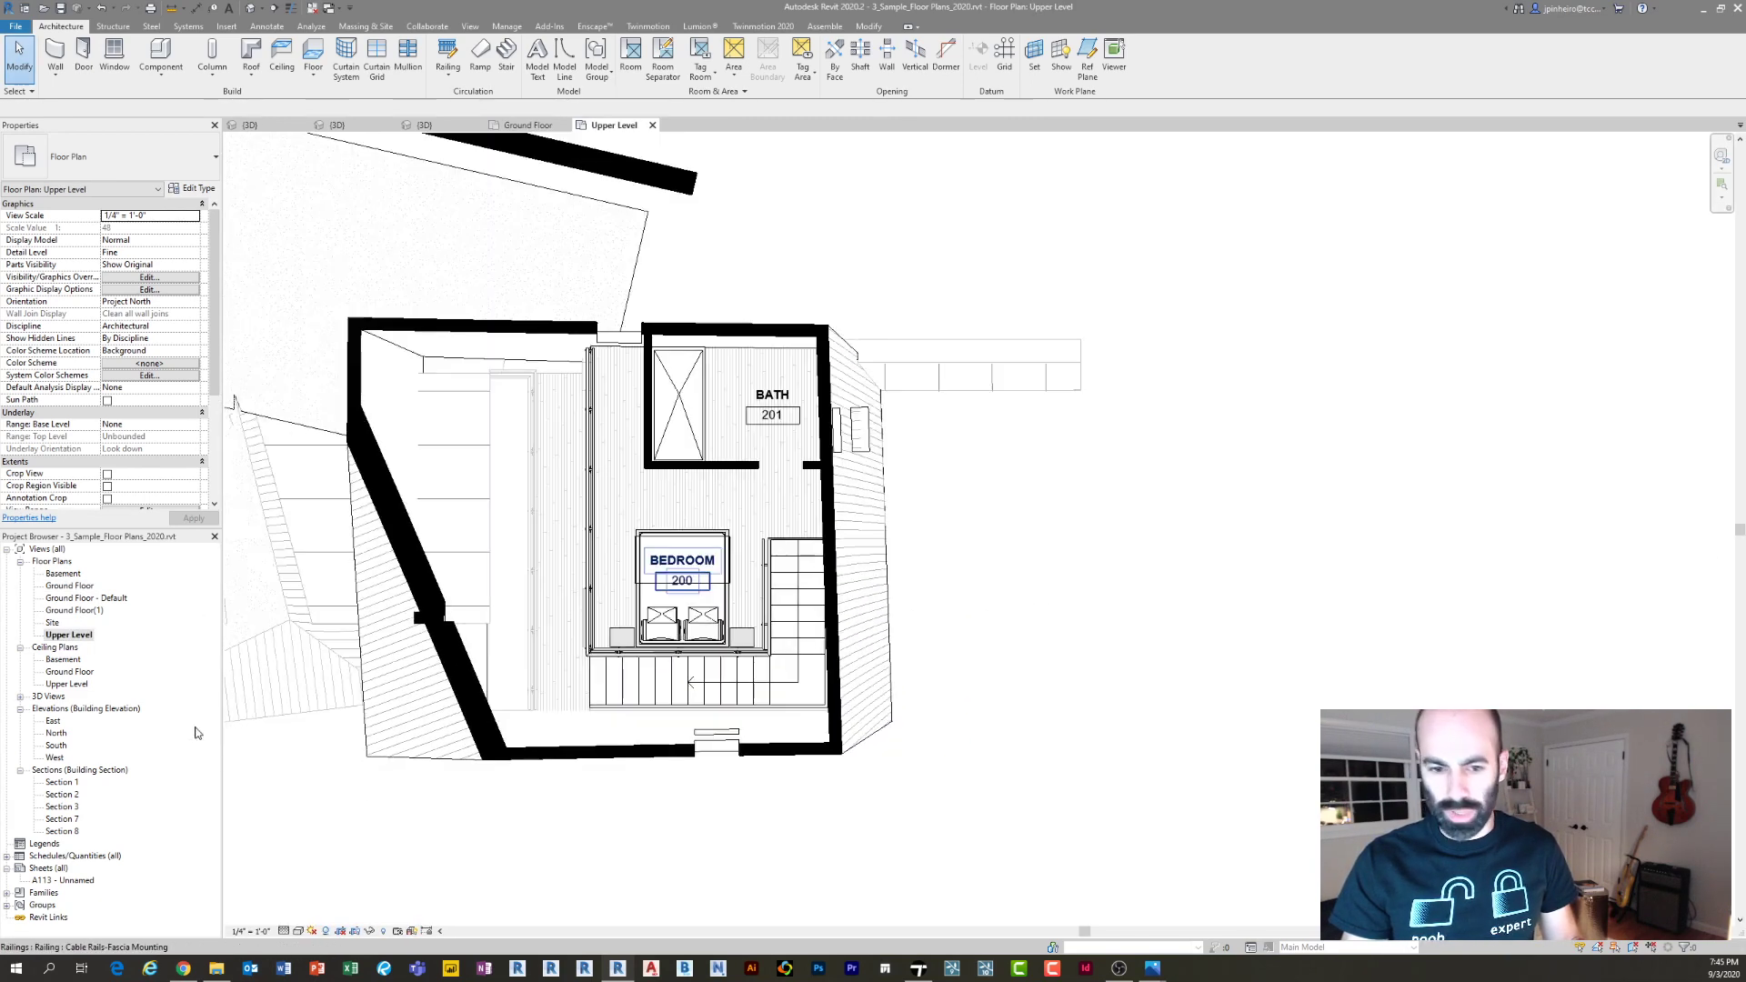
{"action": "middle_click_drag", "start_coordinate": [535, 638], "coordinate": [651, 663]}
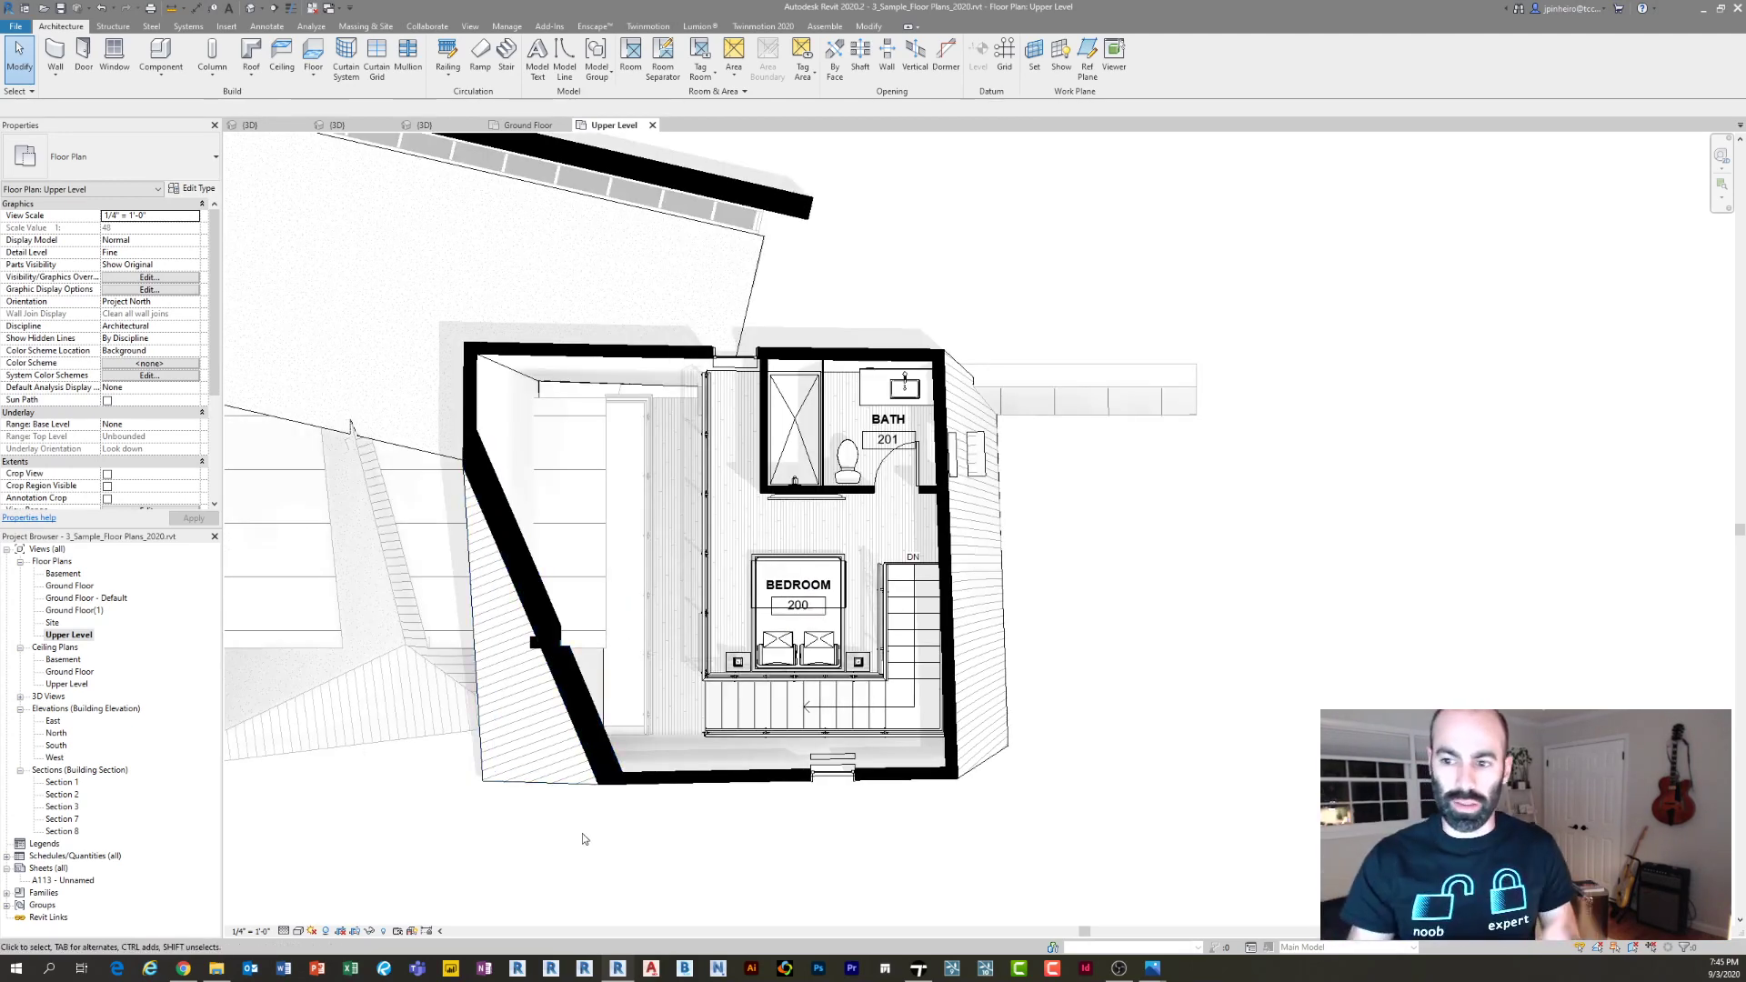
Open the Basement plan and examine studio 001, storage 002 and mechanical room 003
{"action": "left_click", "coordinate": [140, 649]}
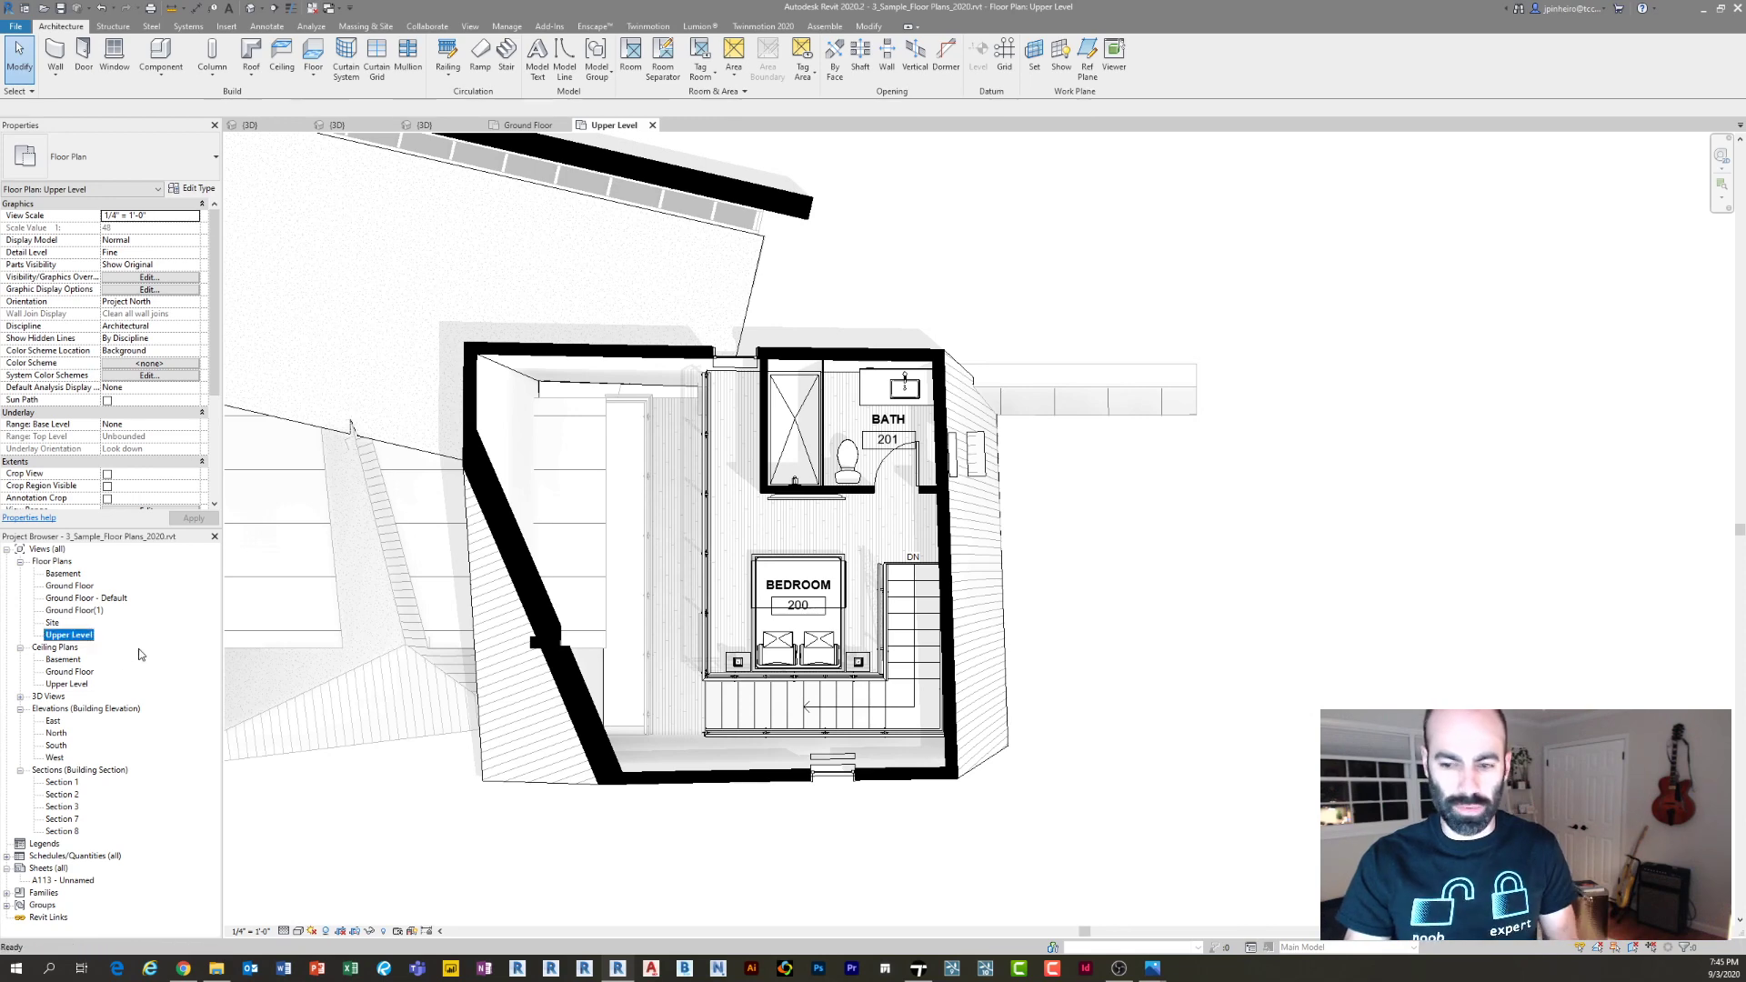
{"action": "double_click", "coordinate": [60, 574]}
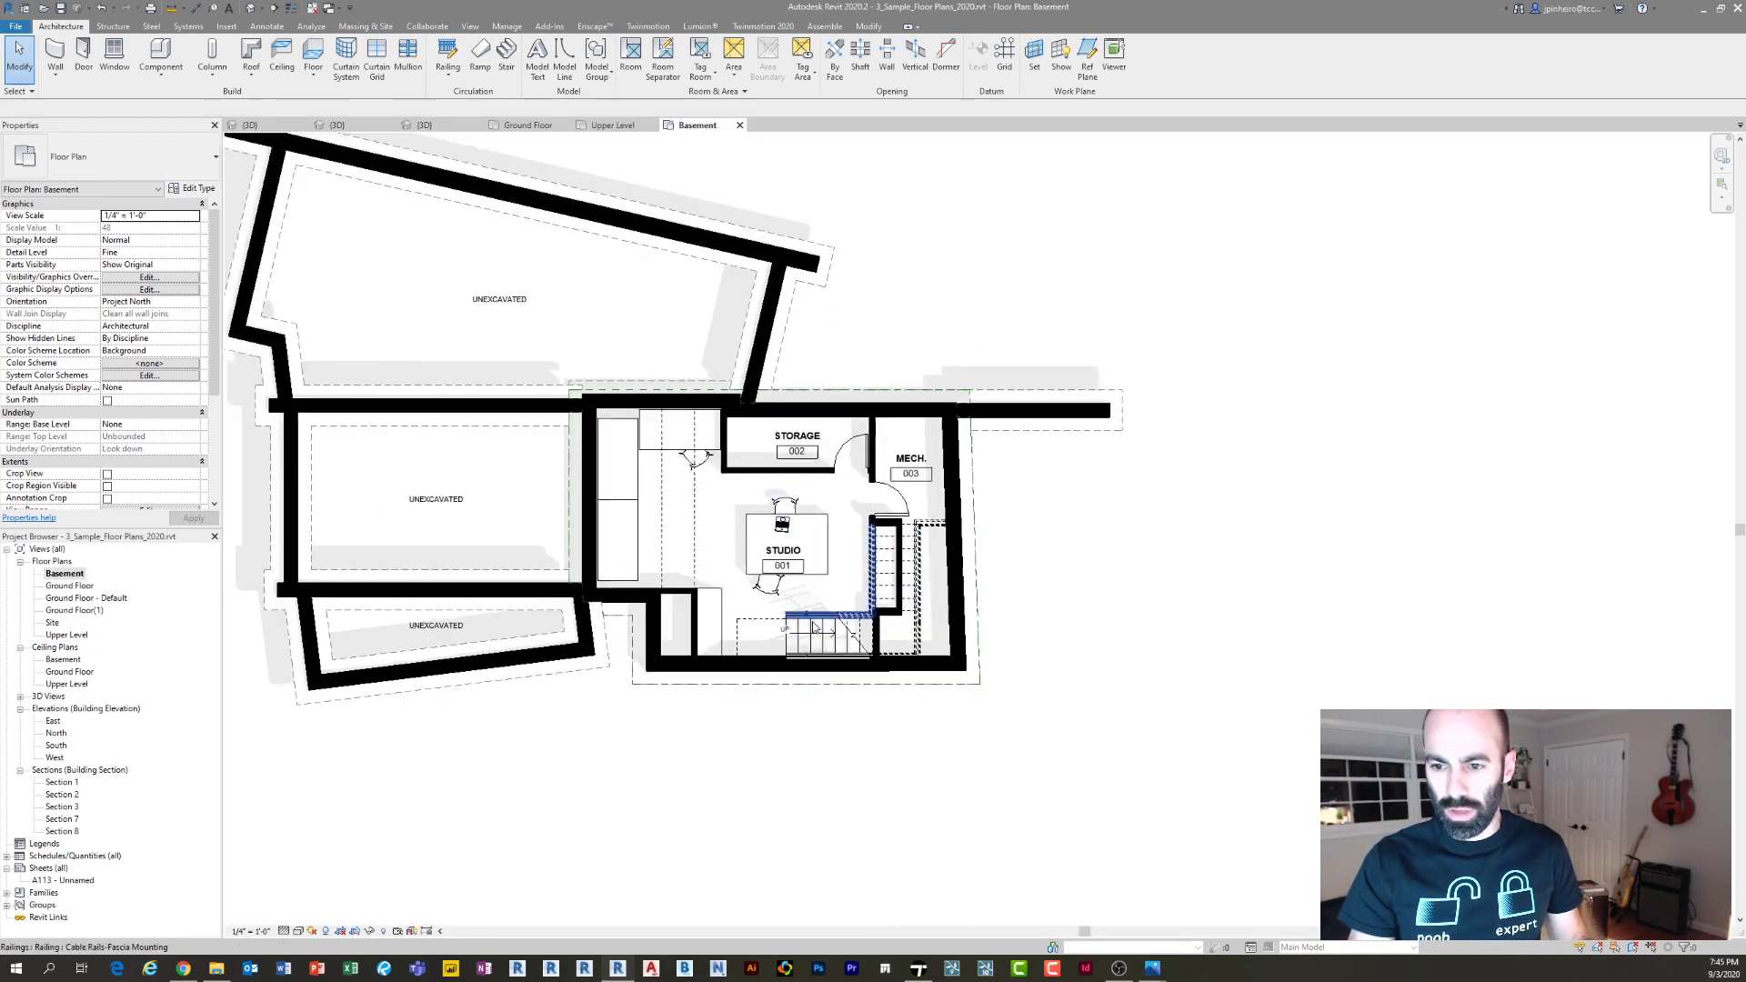
{"action": "scroll", "coordinate": [819, 619], "scroll_direction": "up", "scroll_amount": 3}
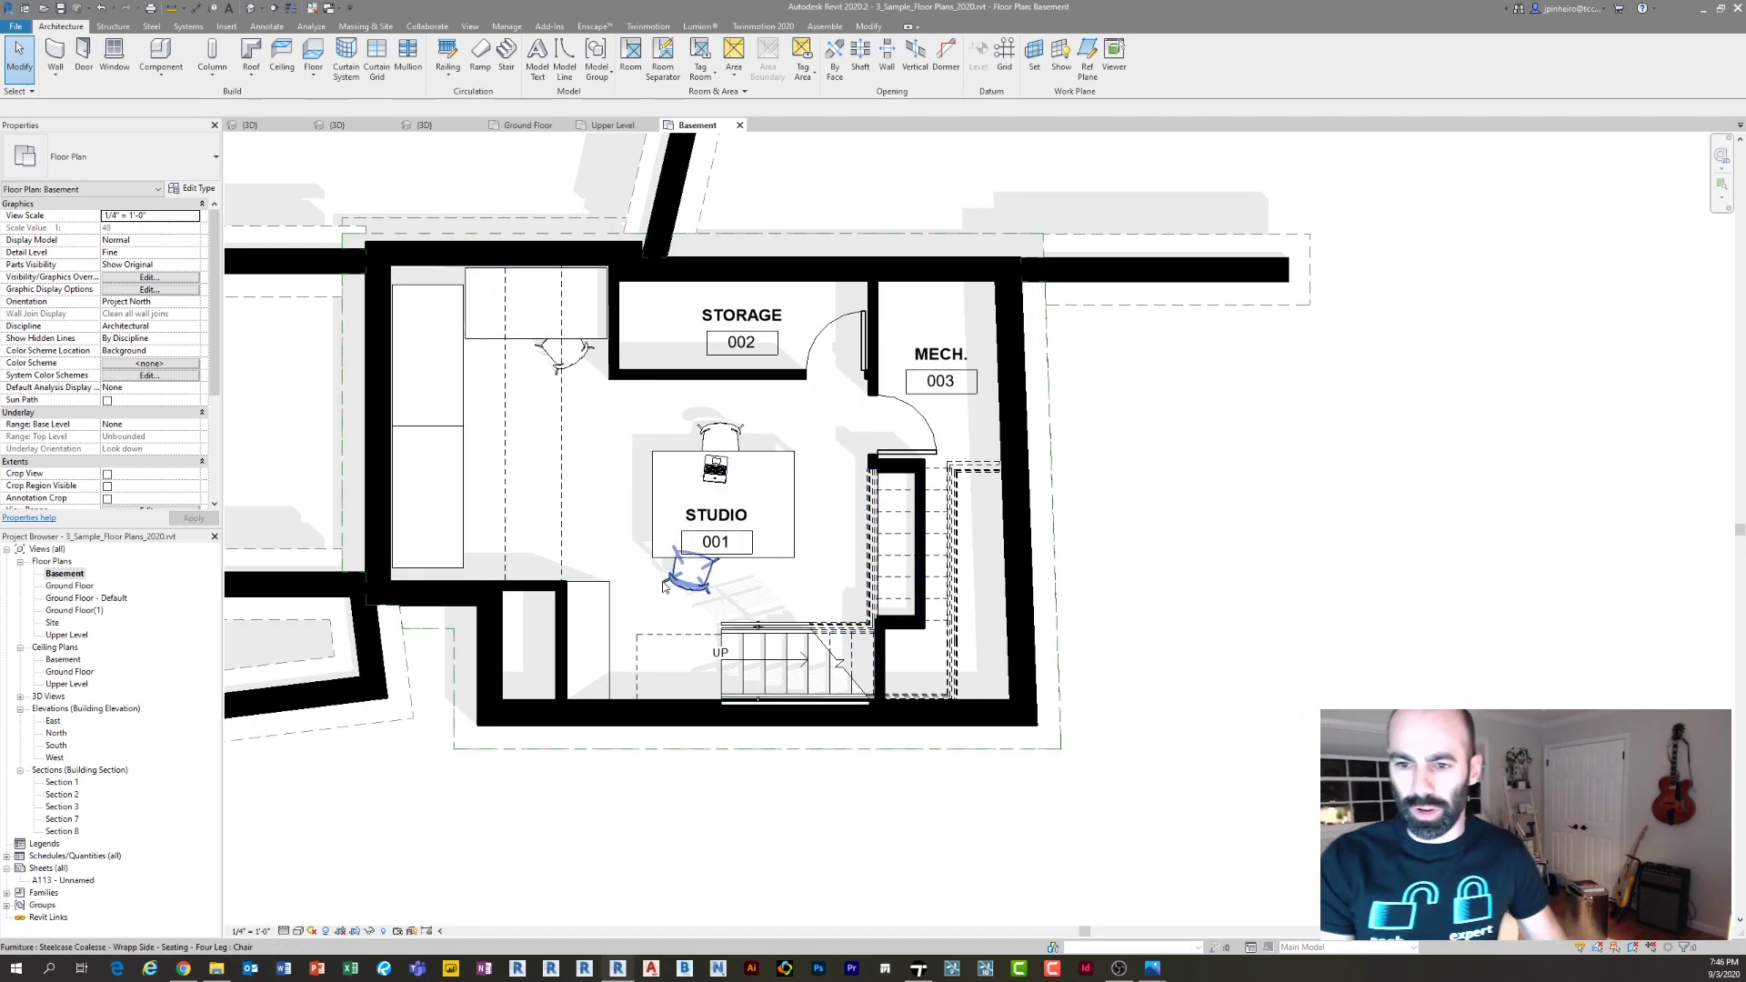
Return to the Ground Floor plan and view the whole floor
{"action": "left_click", "coordinate": [68, 586]}
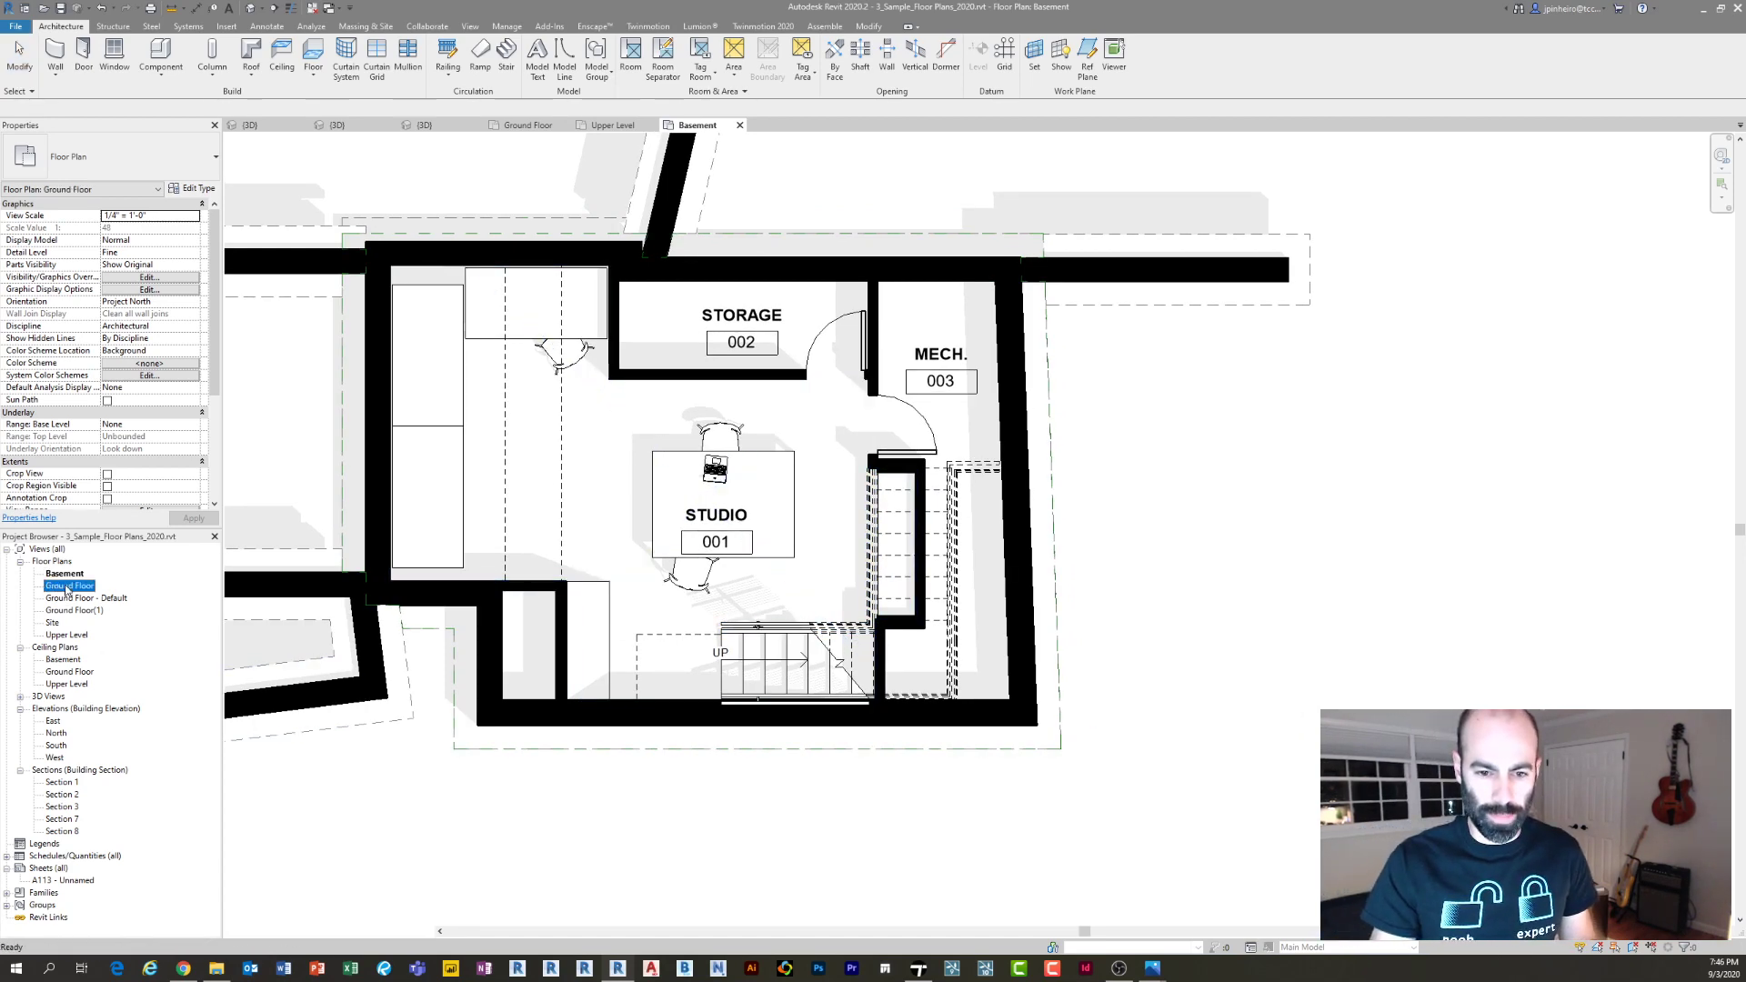
{"action": "double_click", "coordinate": [69, 586]}
{"action": "middle_click_drag", "start_coordinate": [943, 303], "coordinate": [952, 325]}
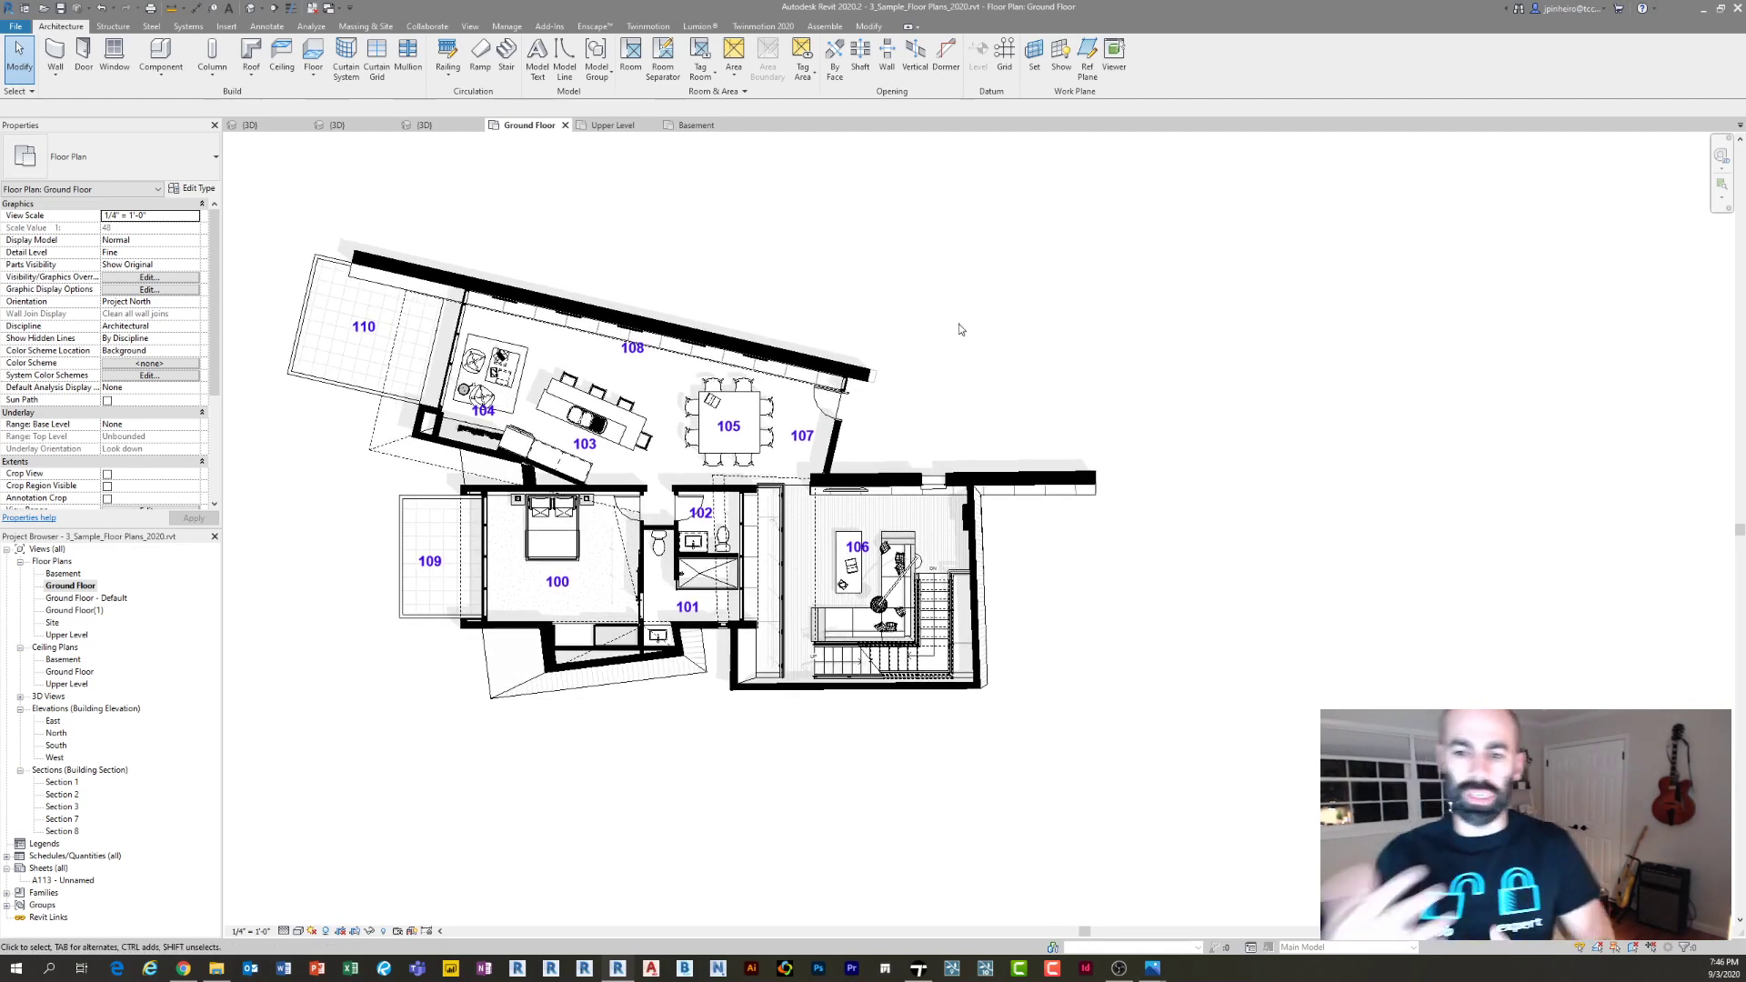
Return to the 3D view and pull the section box's cutting side outward past the house to uncover the whole exterior
{"action": "left_click", "coordinate": [247, 9]}
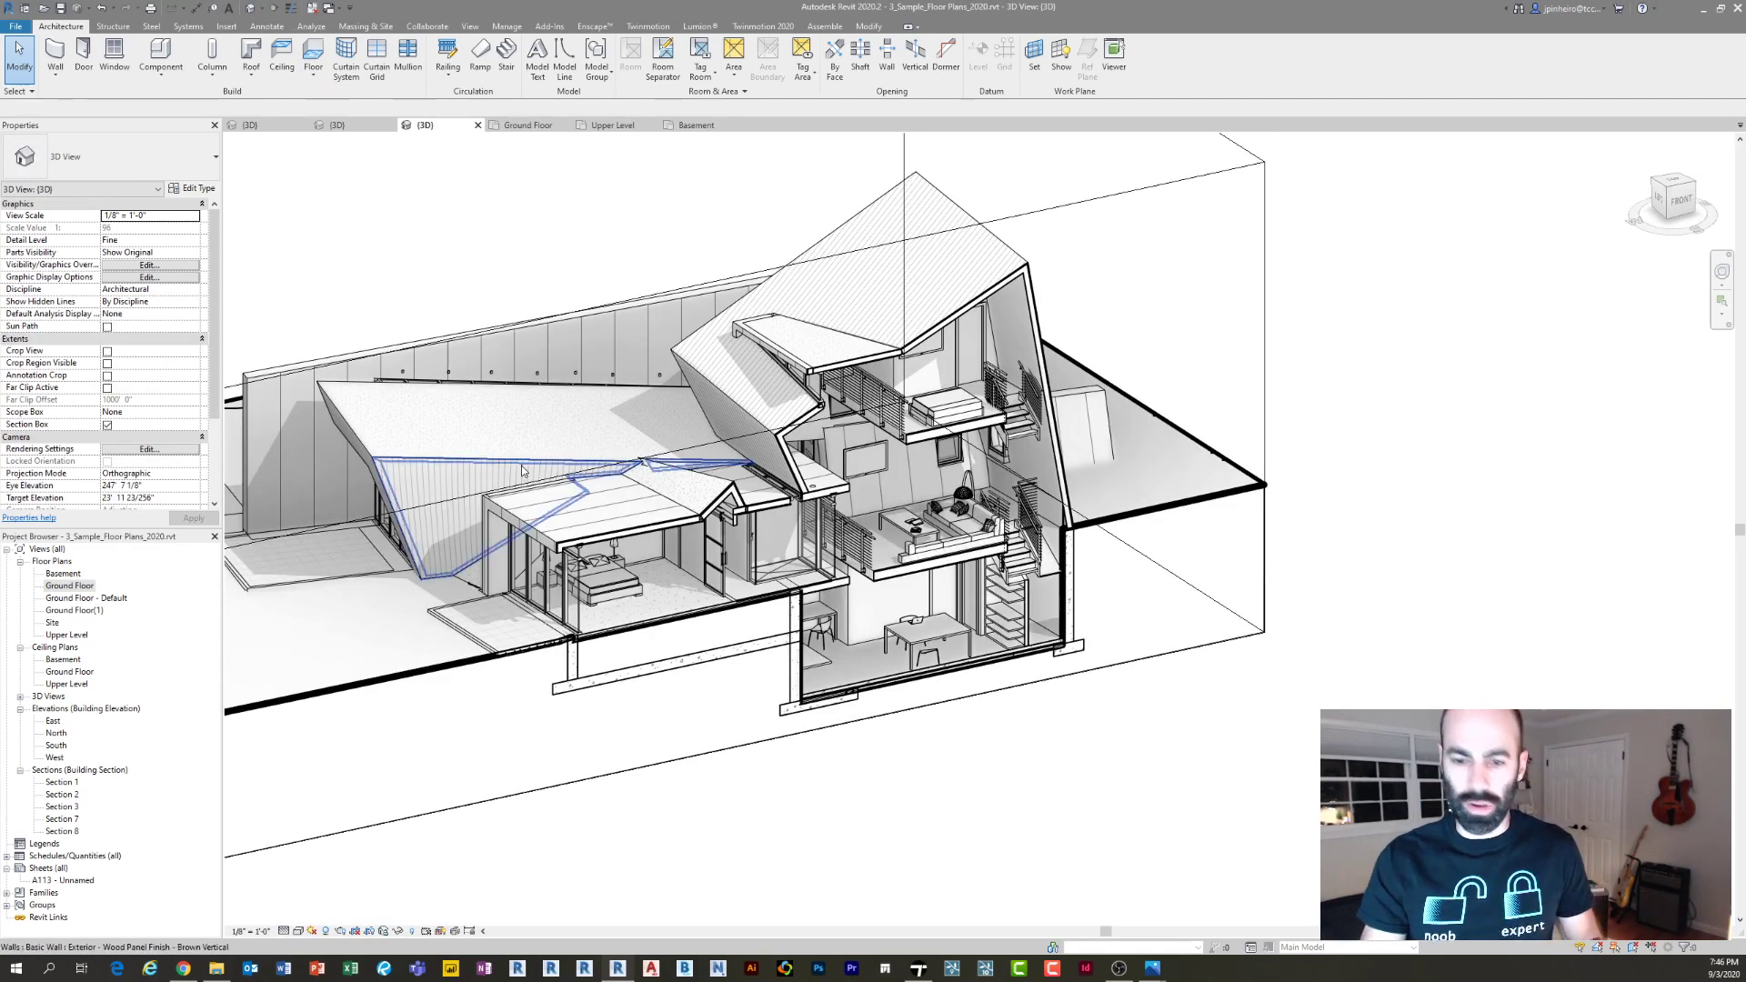
{"action": "scroll", "coordinate": [522, 470], "scroll_direction": "down", "scroll_amount": 1}
{"action": "middle_click_drag", "start_coordinate": [530, 441], "coordinate": [565, 460], "text": "shift"}
{"action": "left_click", "coordinate": [967, 249]}
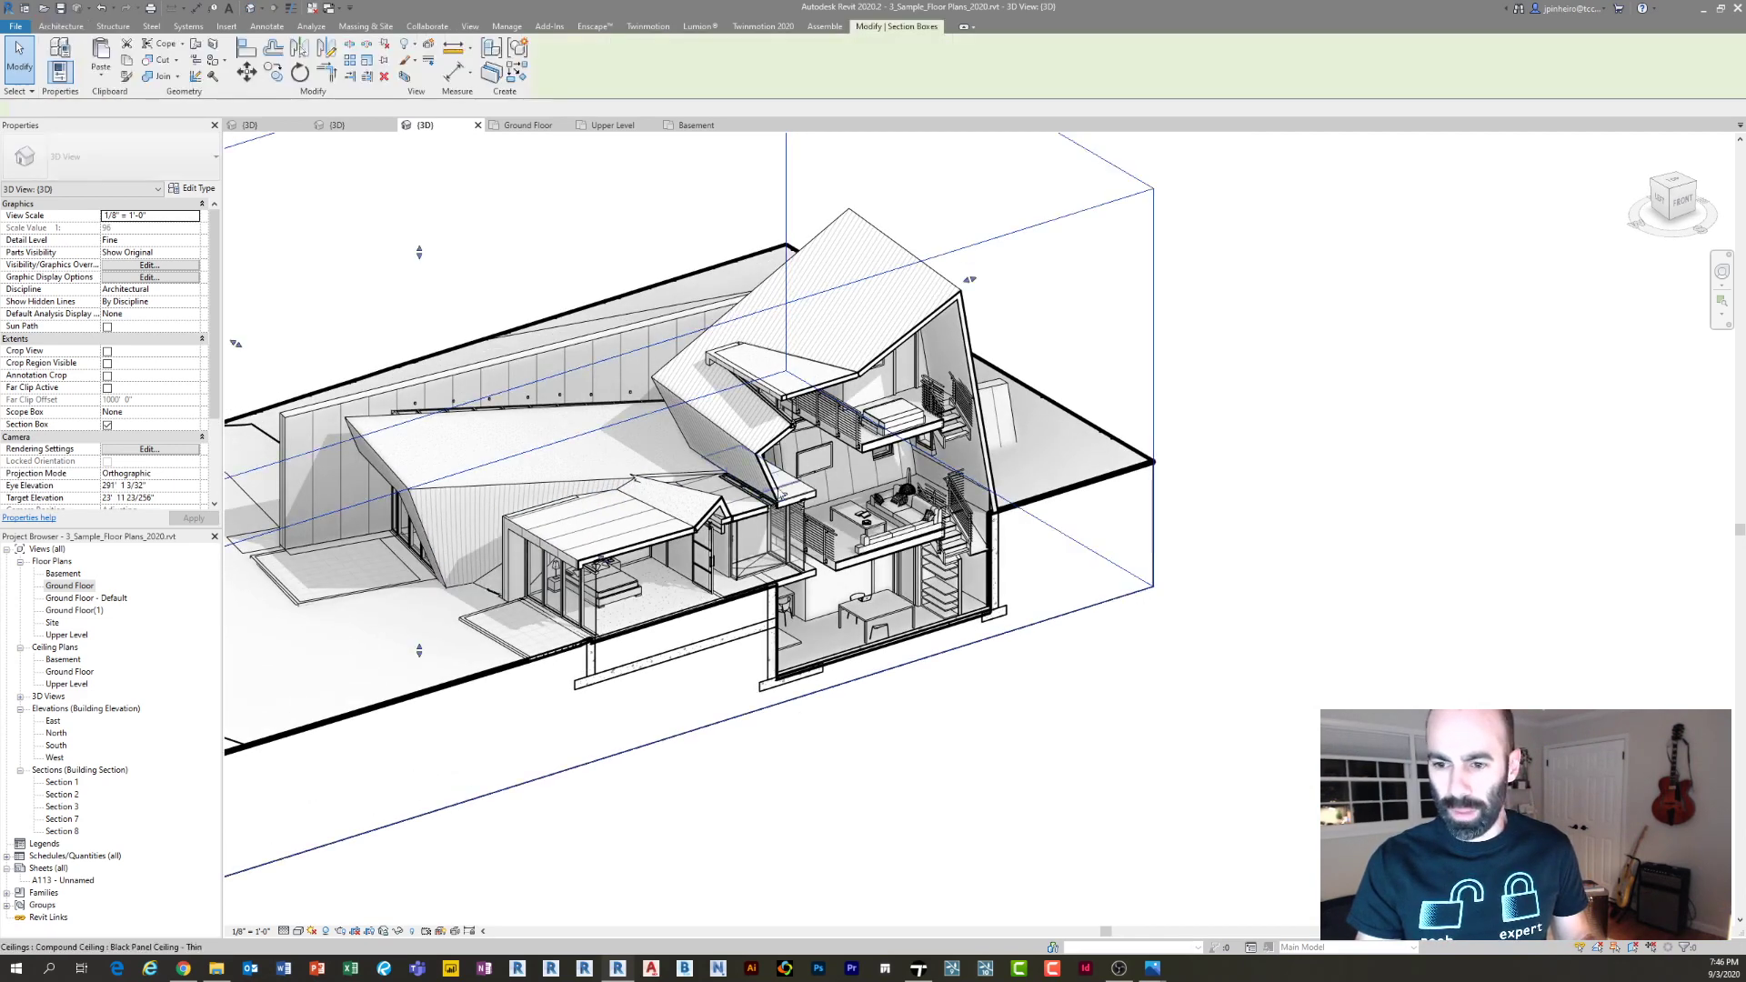
{"action": "left_click_drag", "start_coordinate": [601, 557], "coordinate": [788, 663]}
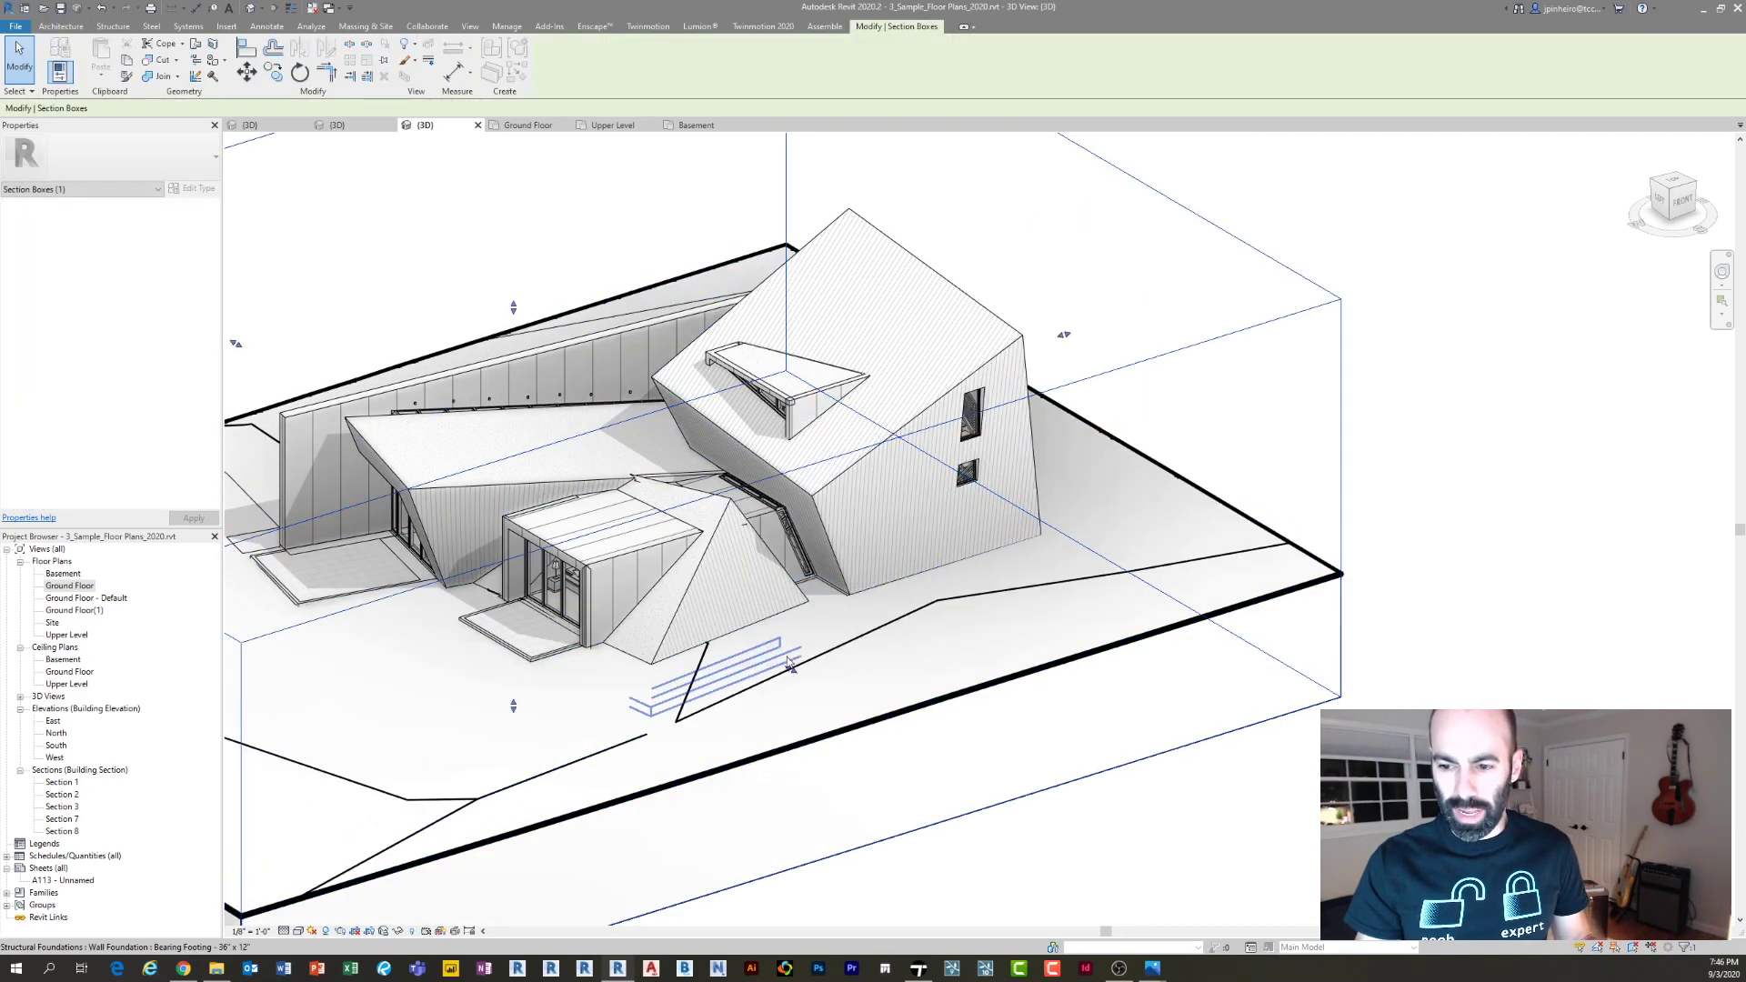
{"action": "key", "text": "Escape"}
{"action": "middle_click_drag", "start_coordinate": [782, 660], "coordinate": [719, 641], "text": "shift"}
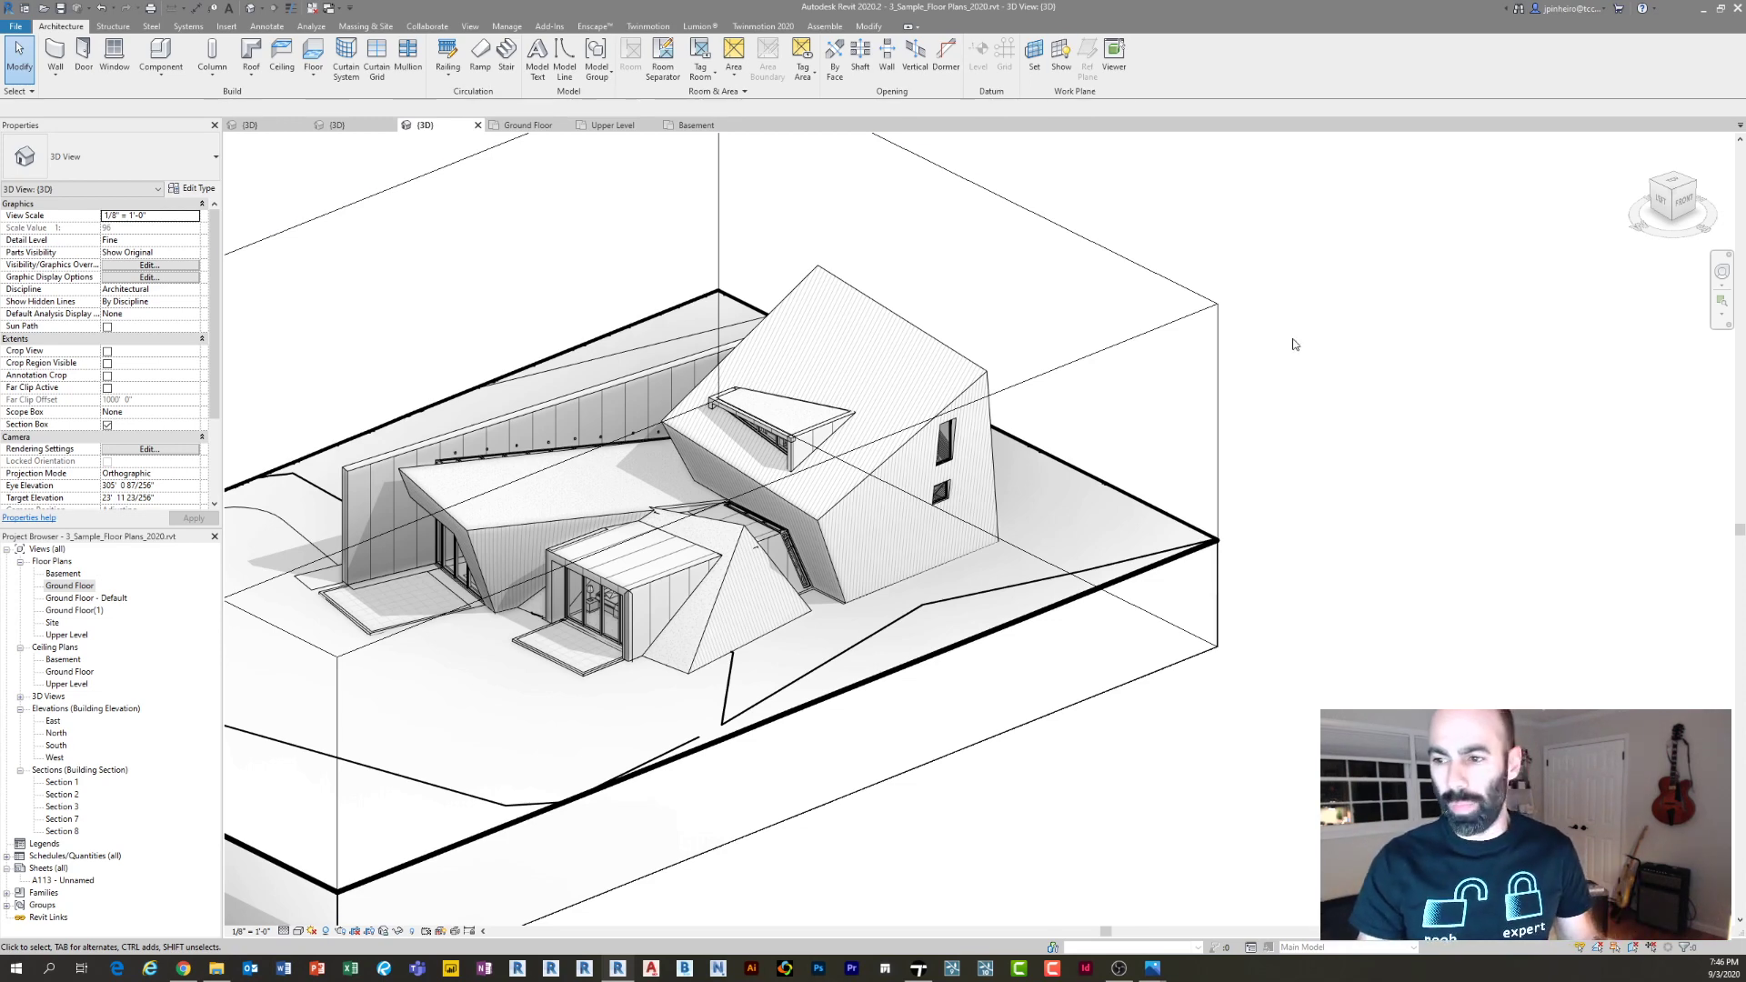
Switch to File Explorer and open Happy Hour - Out of the Box > Project 2 - House for Architect > Physical Model Pictures
{"action": "left_click", "coordinate": [217, 967]}
{"action": "left_click", "coordinate": [467, 705]}
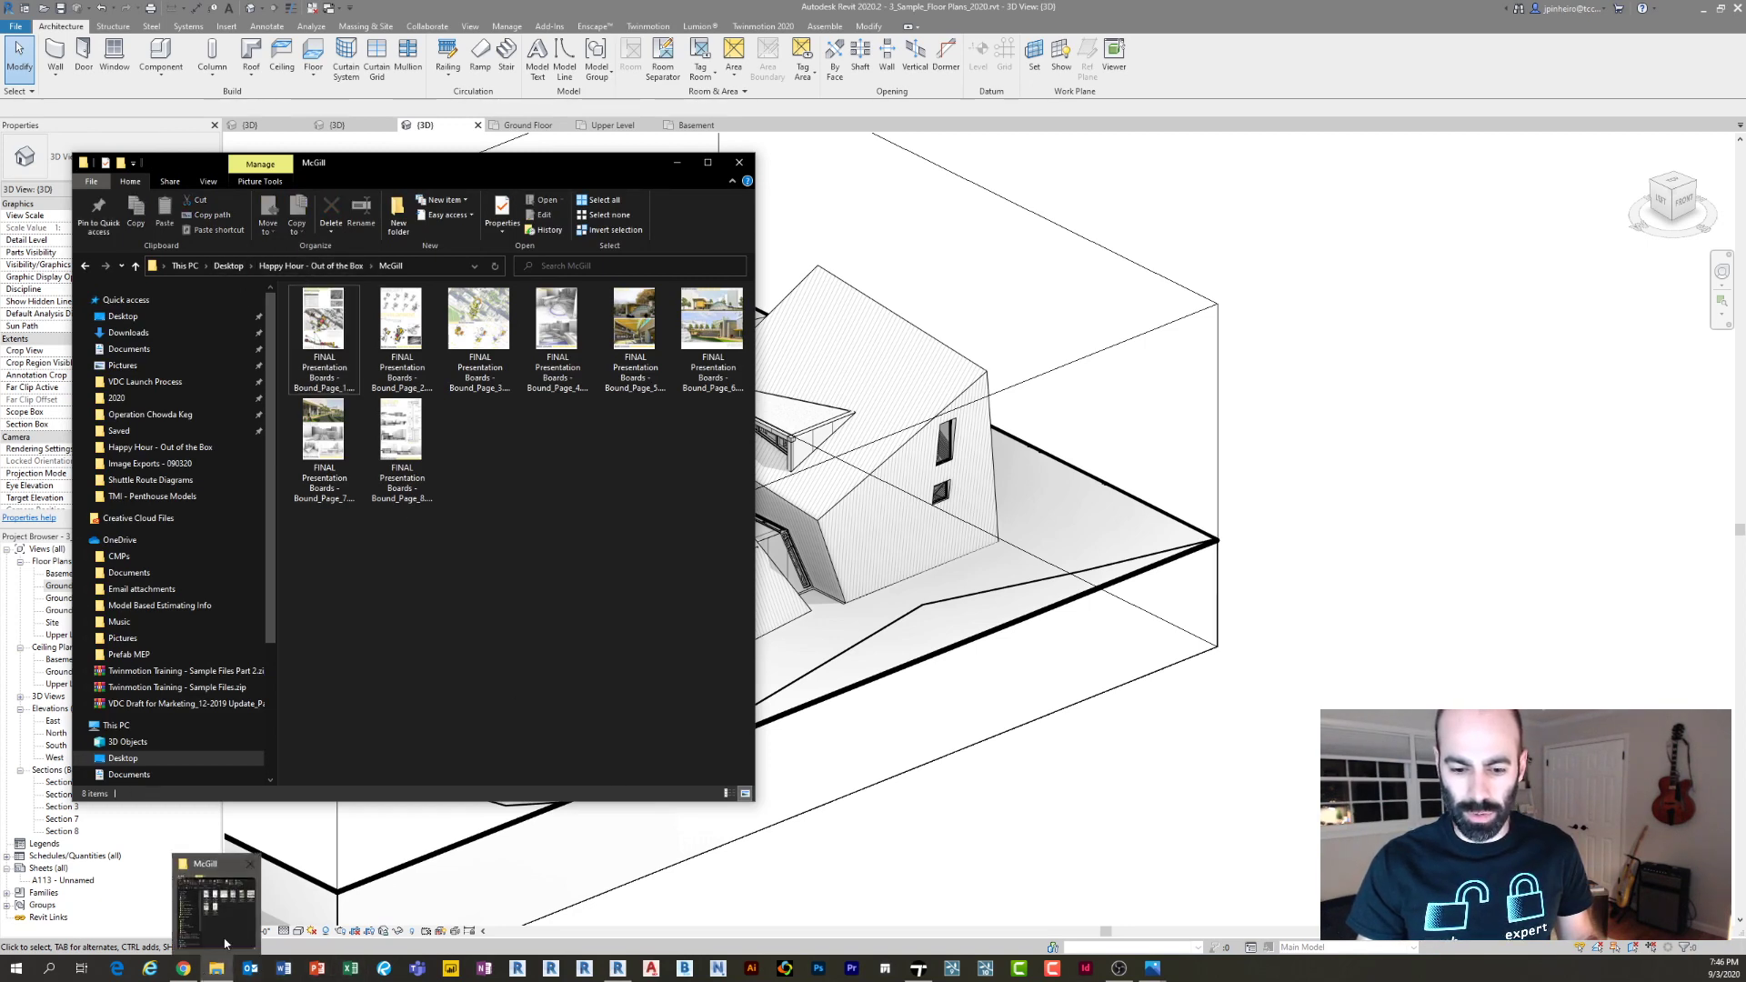
{"action": "left_click", "coordinate": [228, 265]}
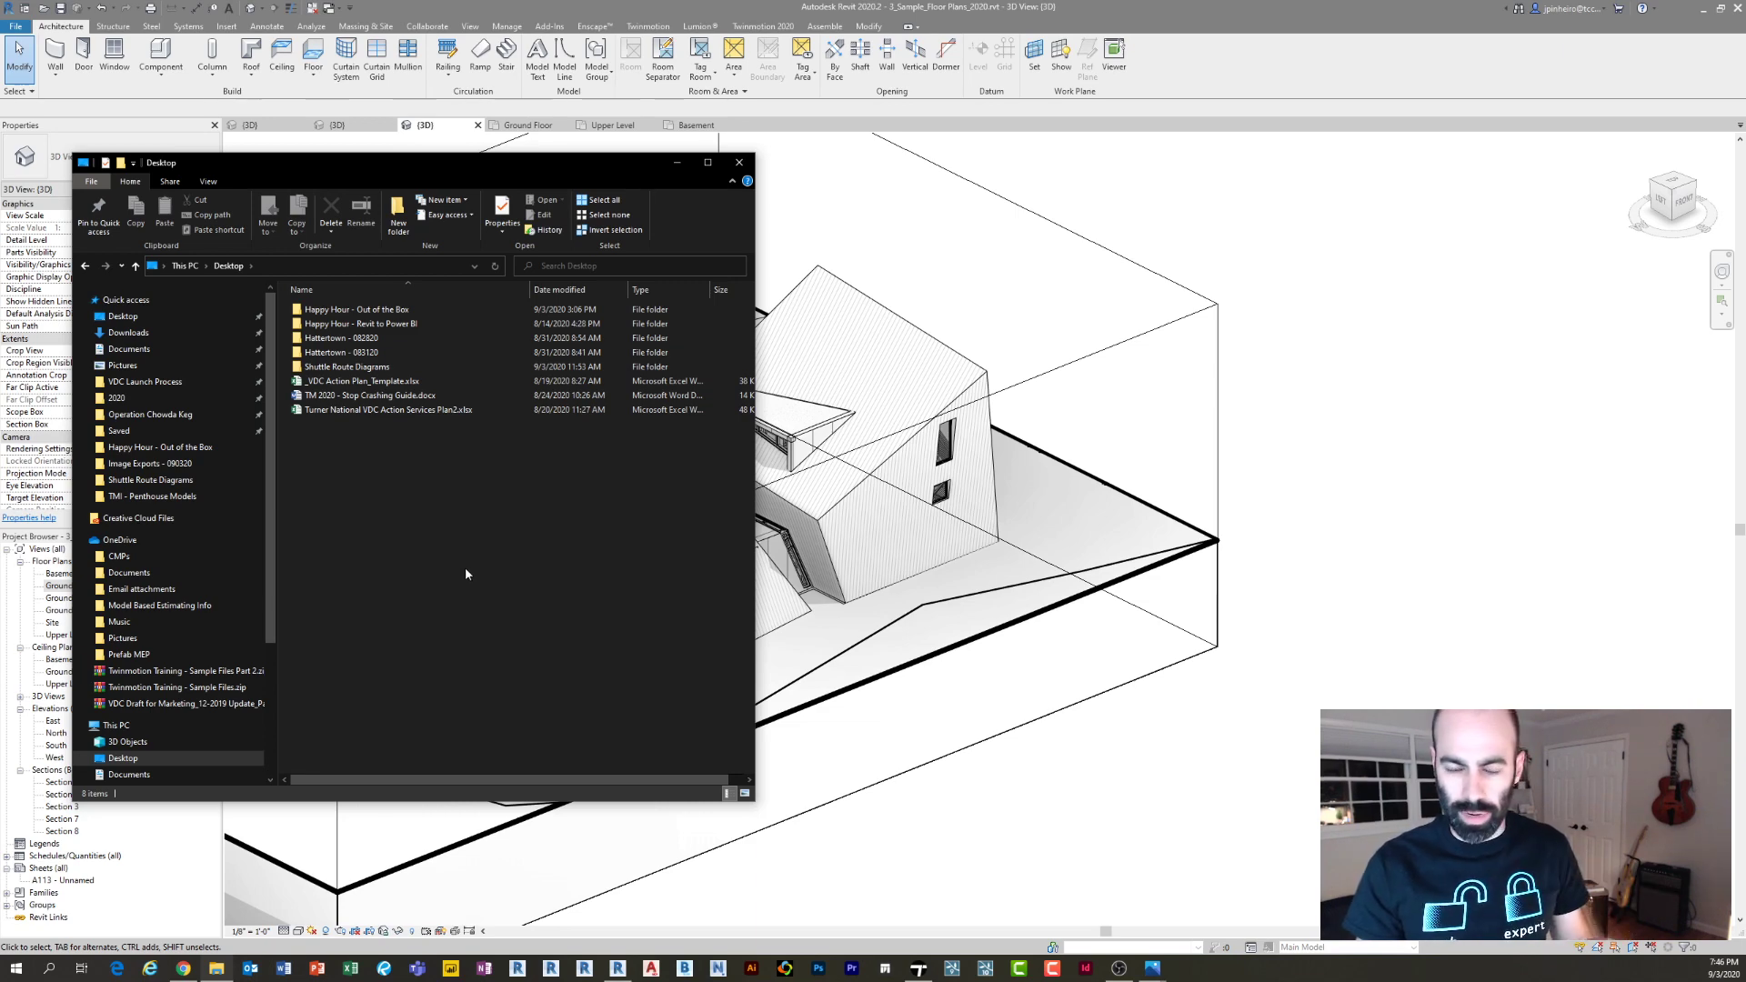
{"action": "double_click", "coordinate": [455, 310]}
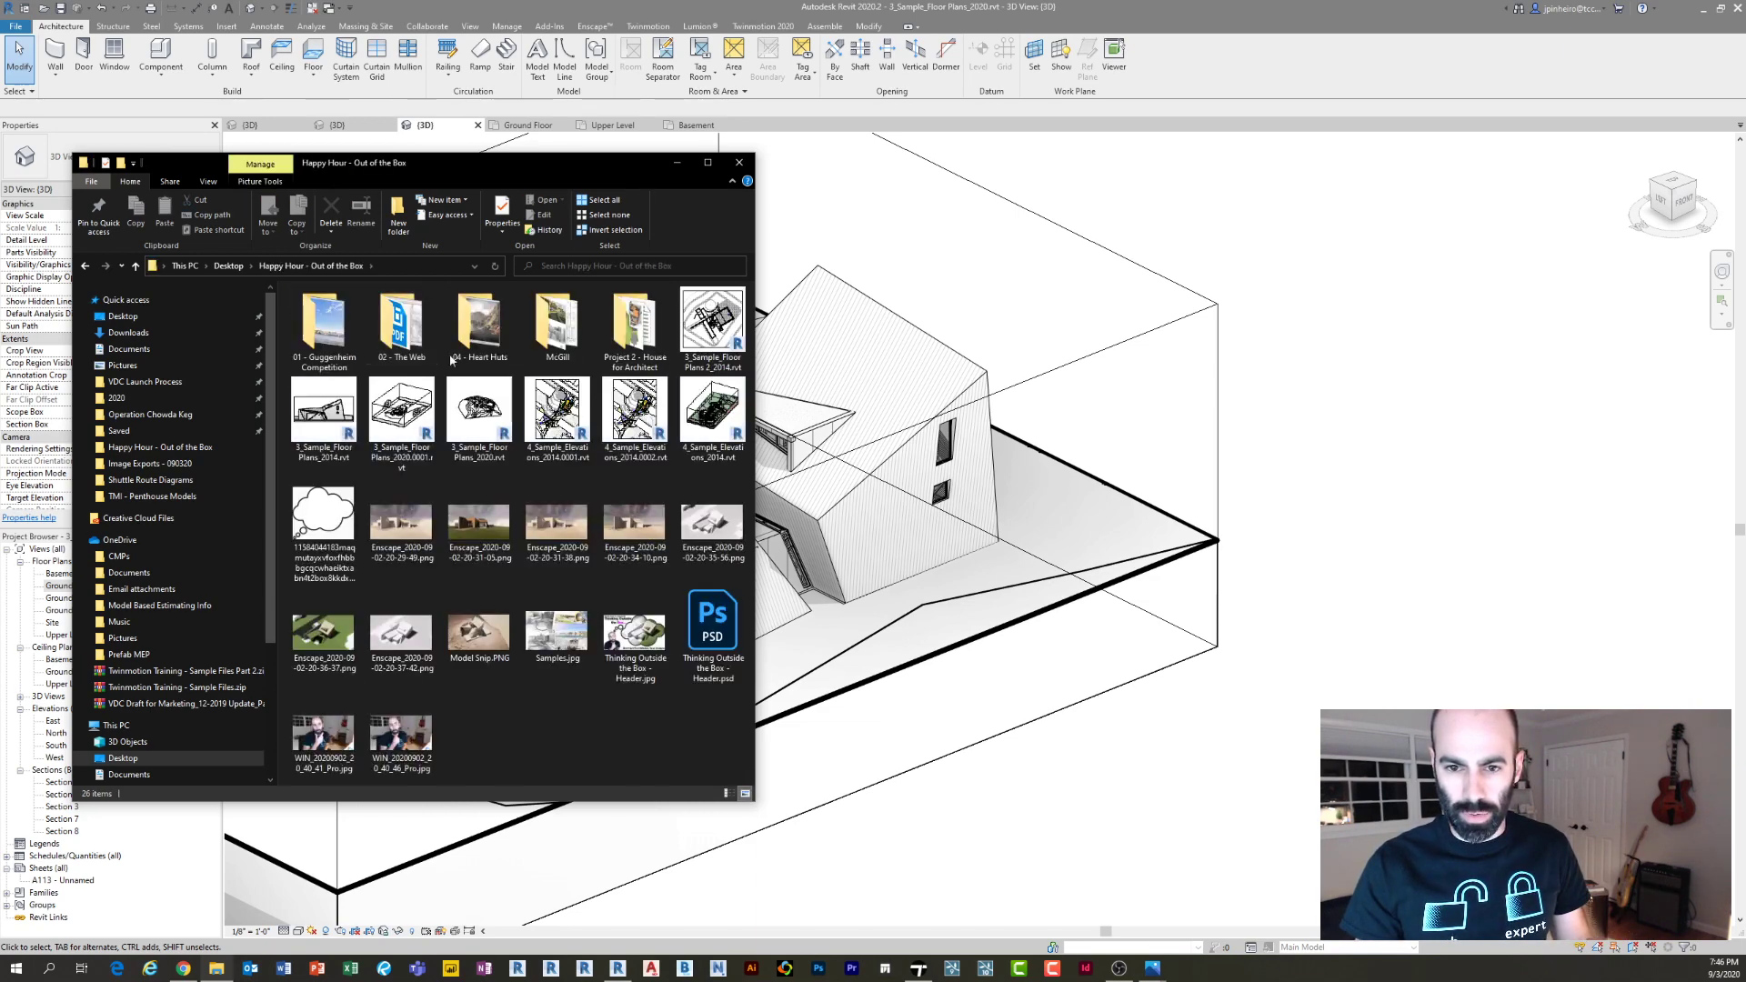
{"action": "double_click", "coordinate": [635, 328]}
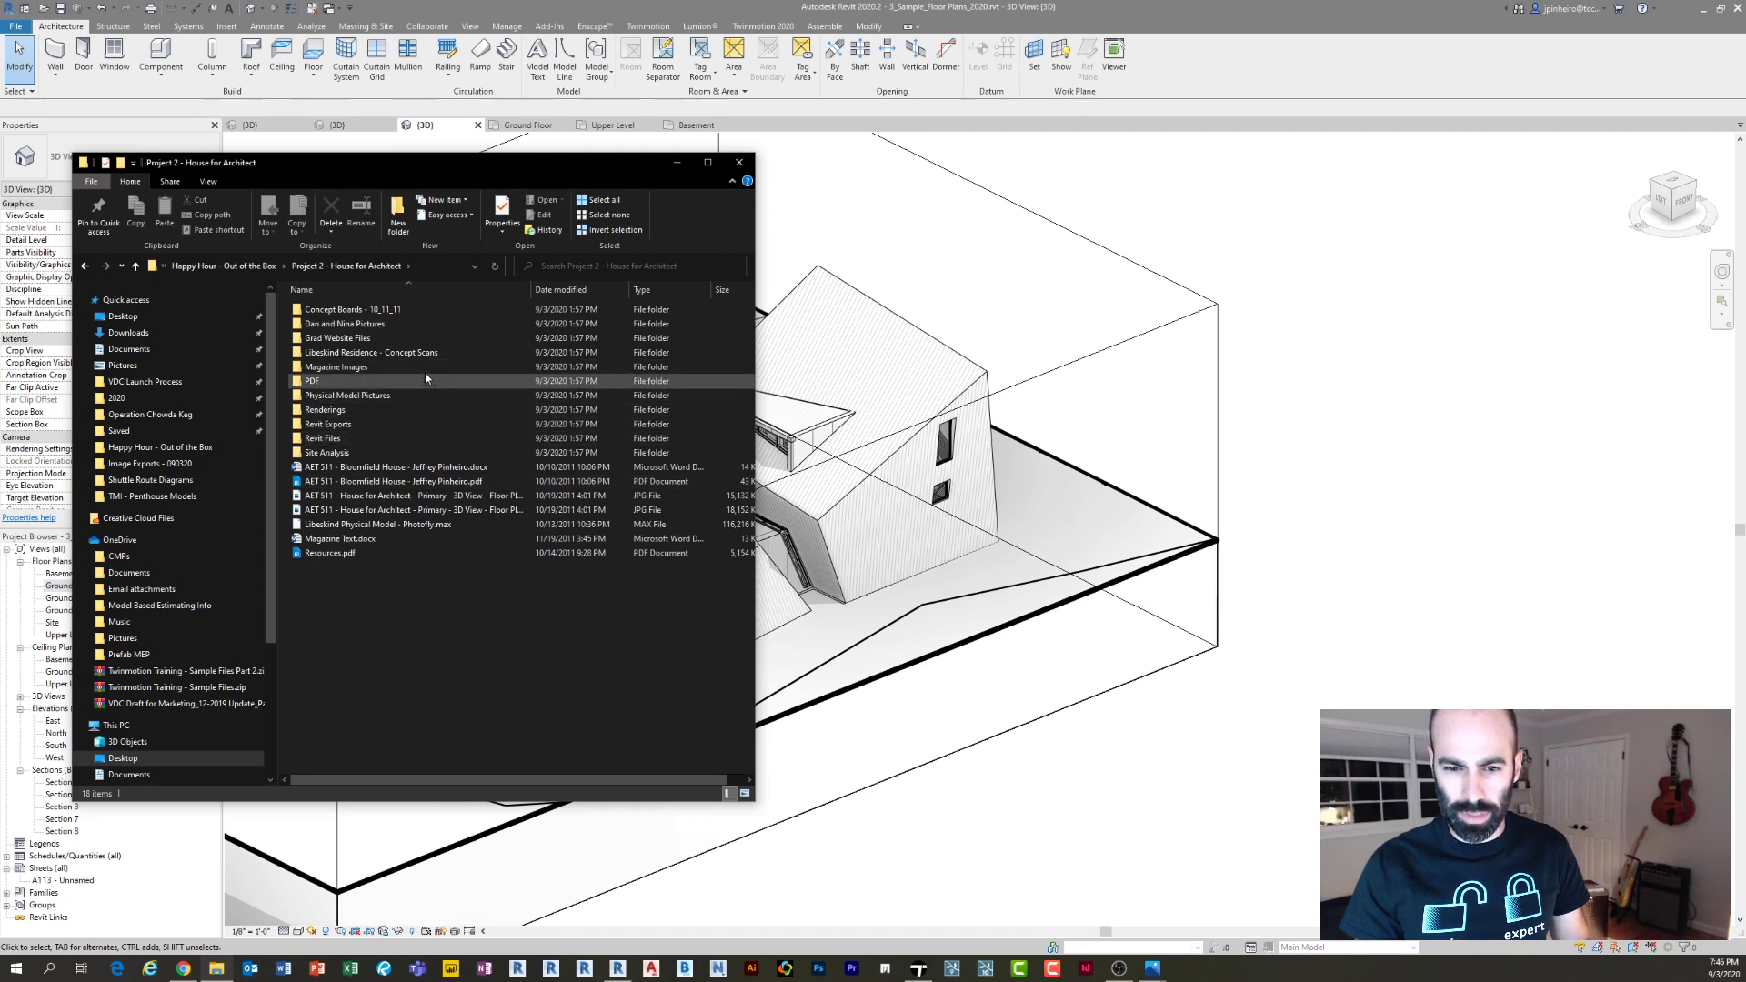
{"action": "left_click", "coordinate": [418, 394]}
{"action": "double_click", "coordinate": [419, 394]}
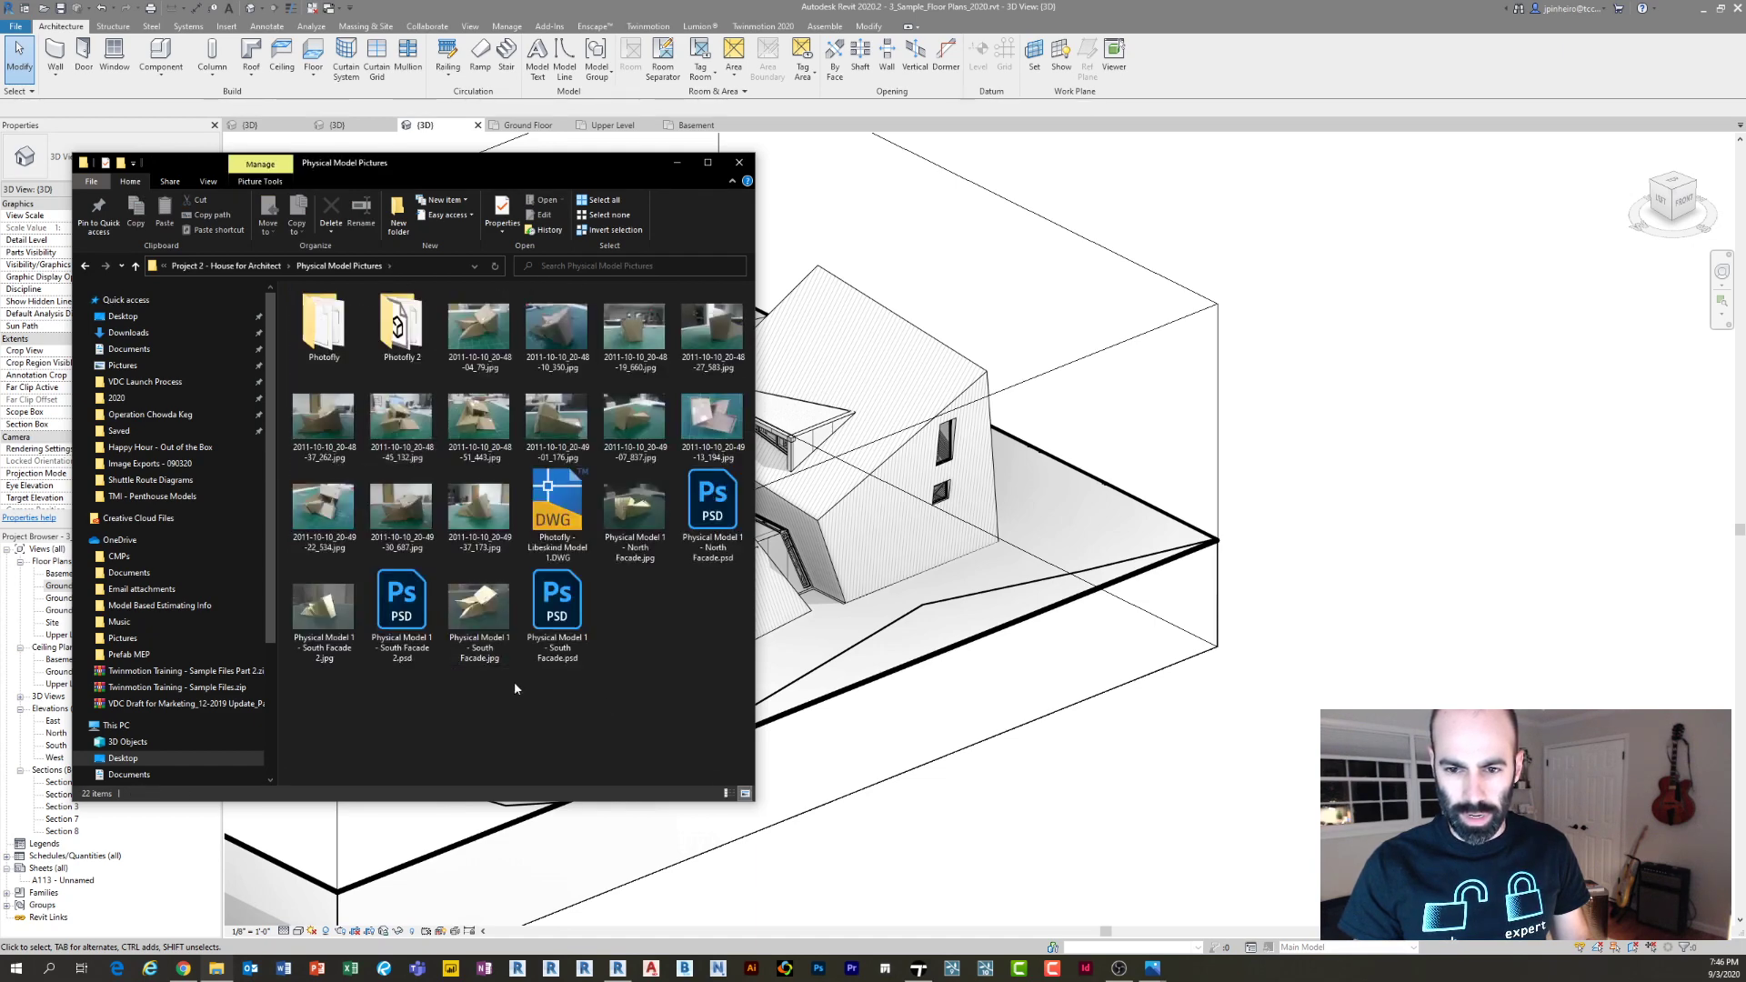
View the first cardboard model's photos from 2011-10-10_20-48-04_79.jpg through Physical Model 1 - South Facade.jpg, and close the viewer
{"action": "double_click", "coordinate": [493, 330]}
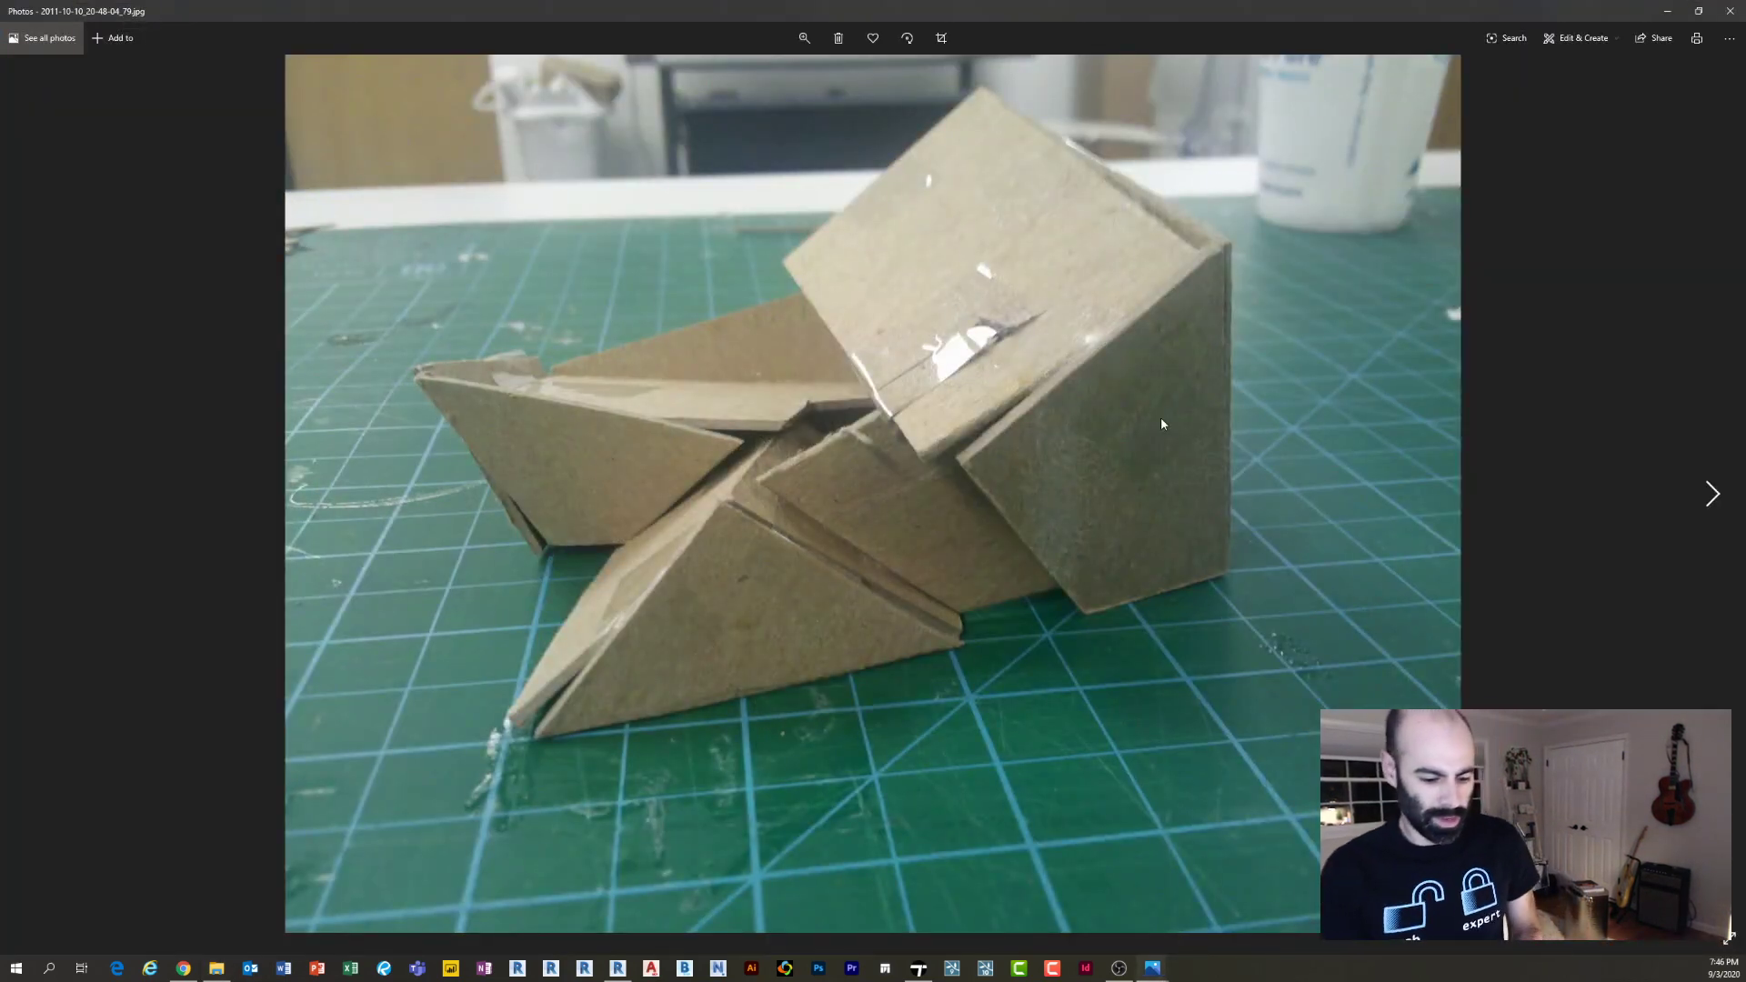
{"action": "key", "text": "Right"}
{"action": "key", "text": "Right"}
{"action": "key", "text": "Right"}
{"action": "key", "text": "Right"}
{"action": "key", "text": "Right"}
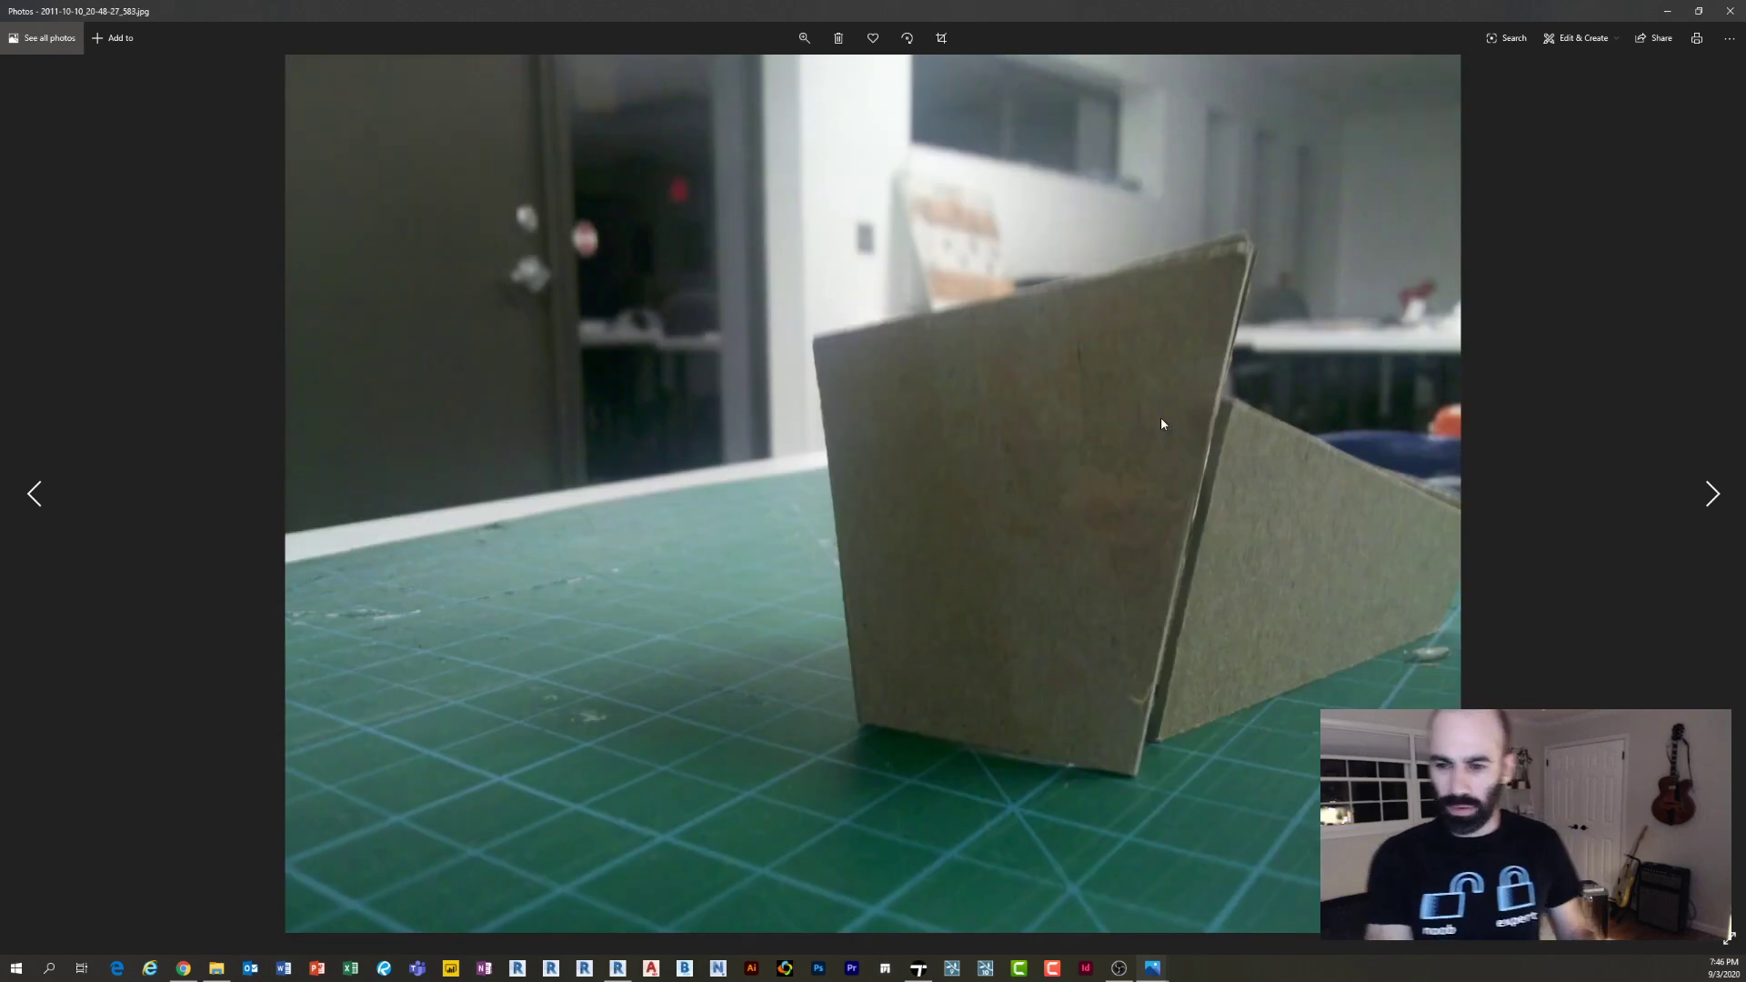
{"action": "key", "text": "Right"}
{"action": "key", "text": "Right"}
{"action": "key", "text": "Right"}
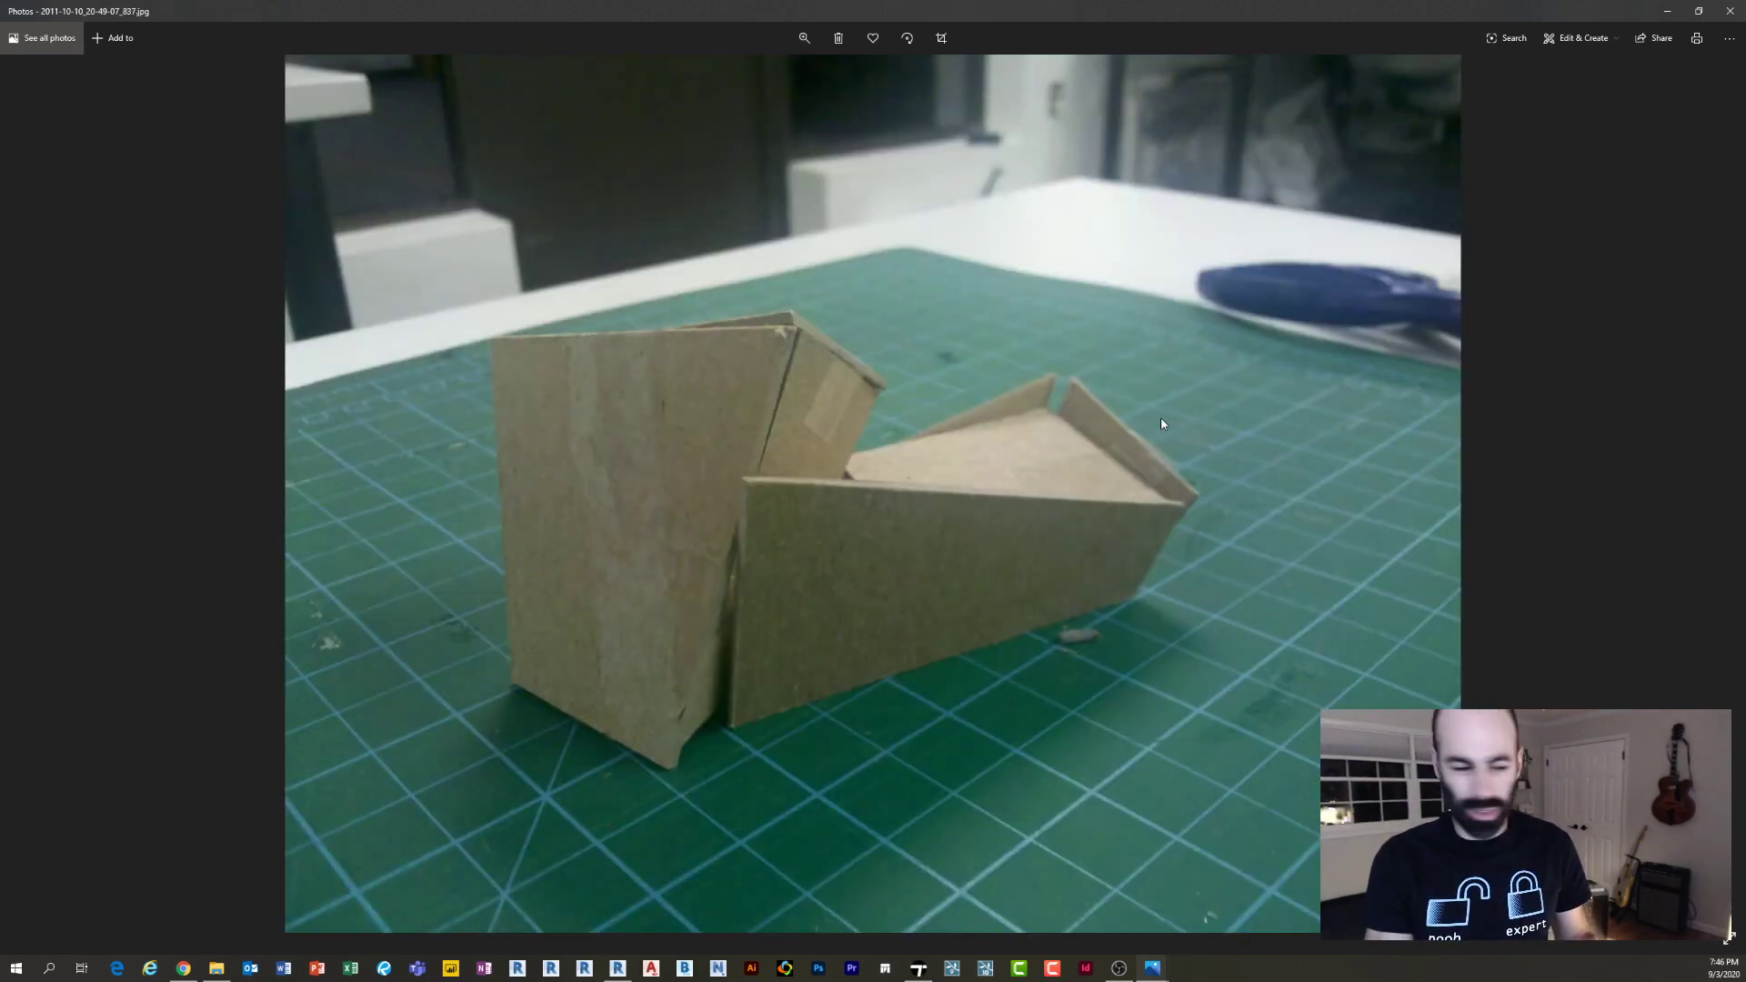
{"action": "key", "text": "Right"}
{"action": "key", "text": "Right"}
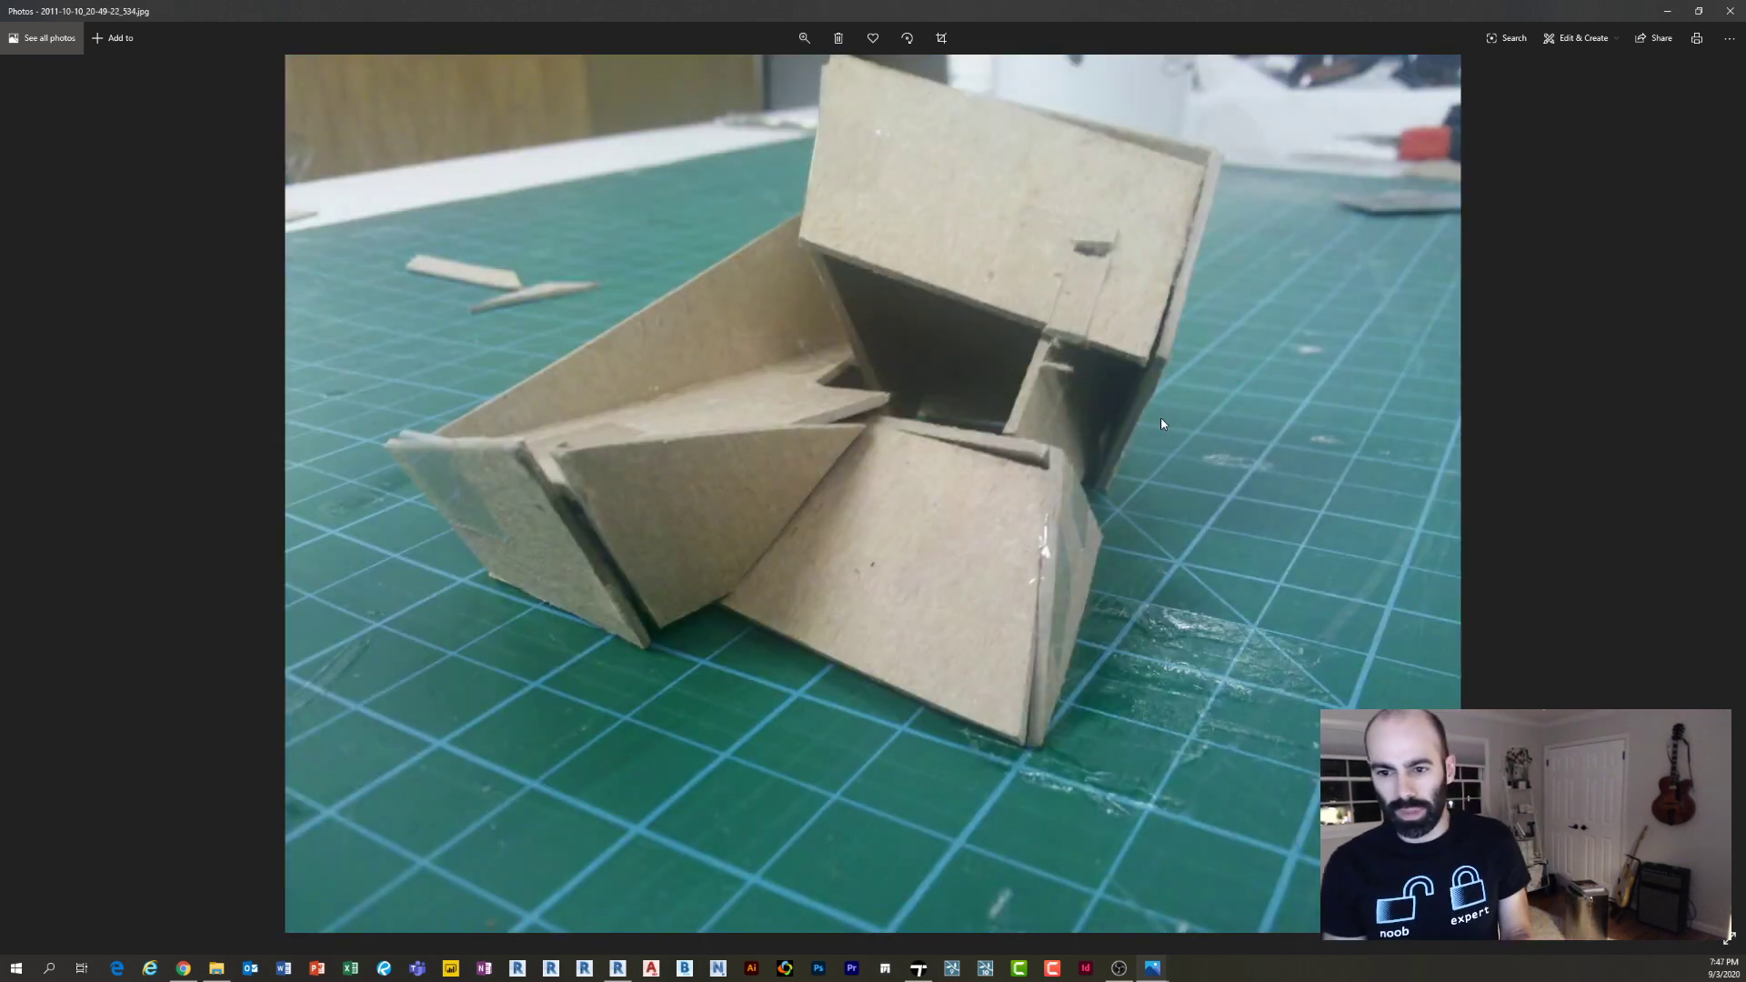
{"action": "key", "text": "Right"}
{"action": "key", "text": "Right"}
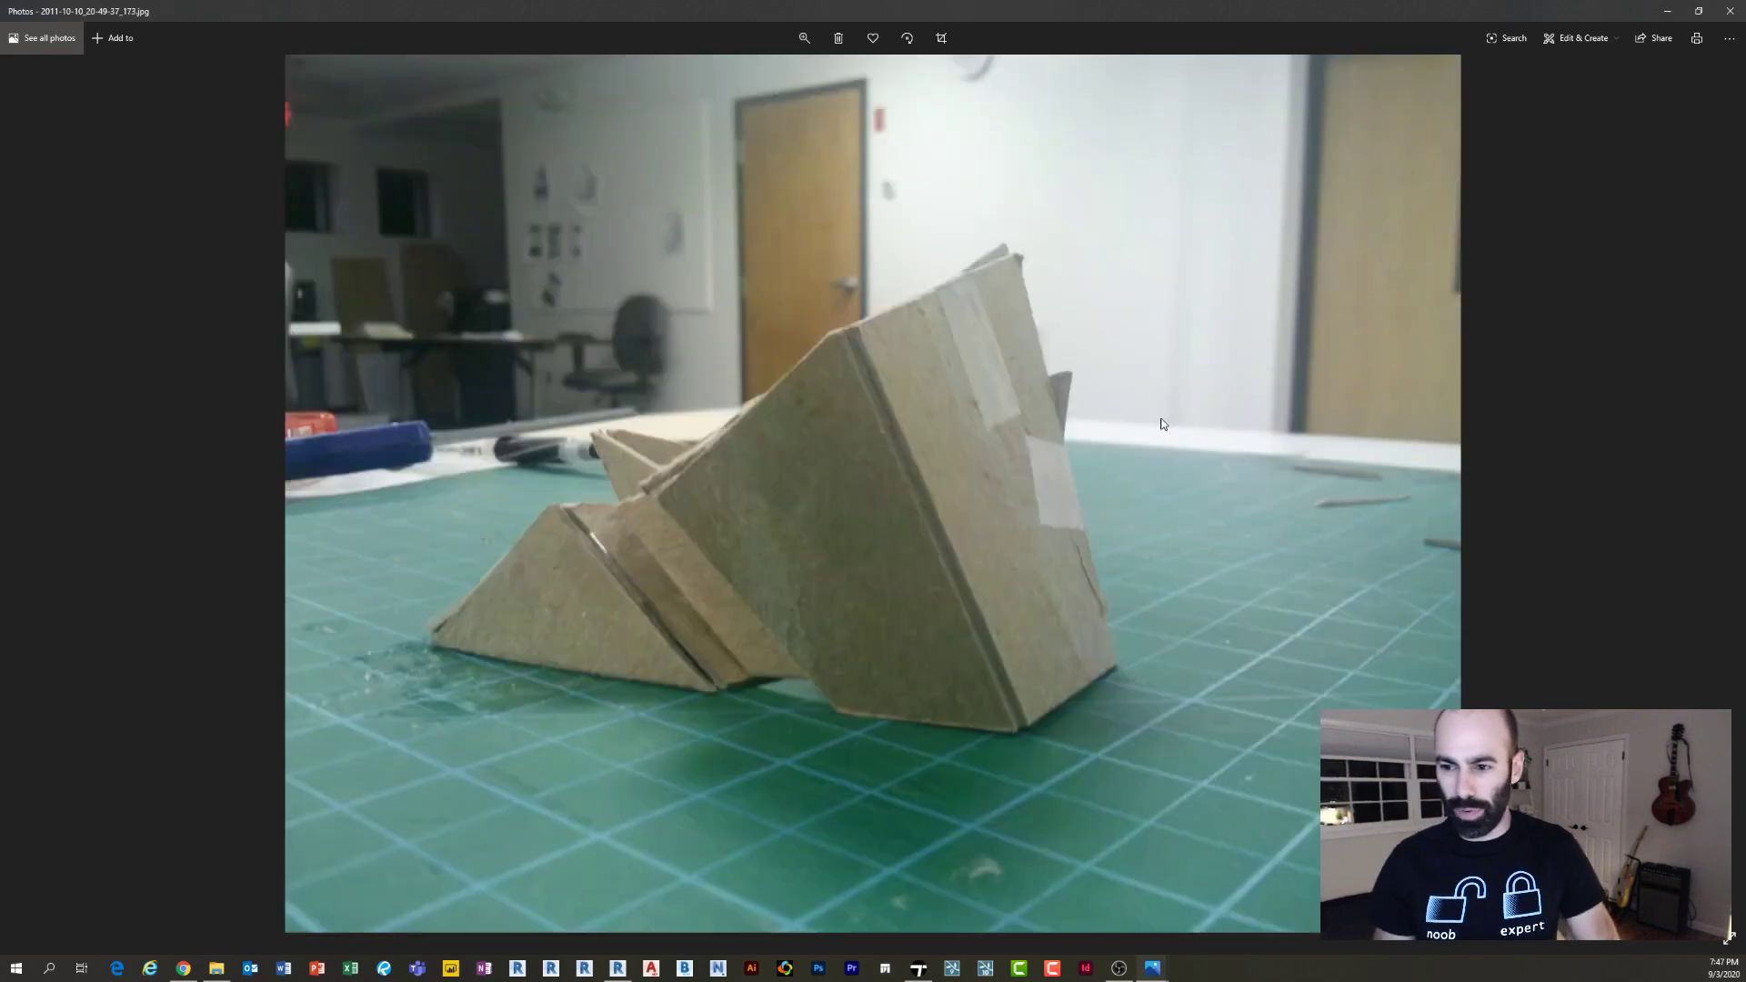
{"action": "key", "text": "Right"}
{"action": "key", "text": "Right"}
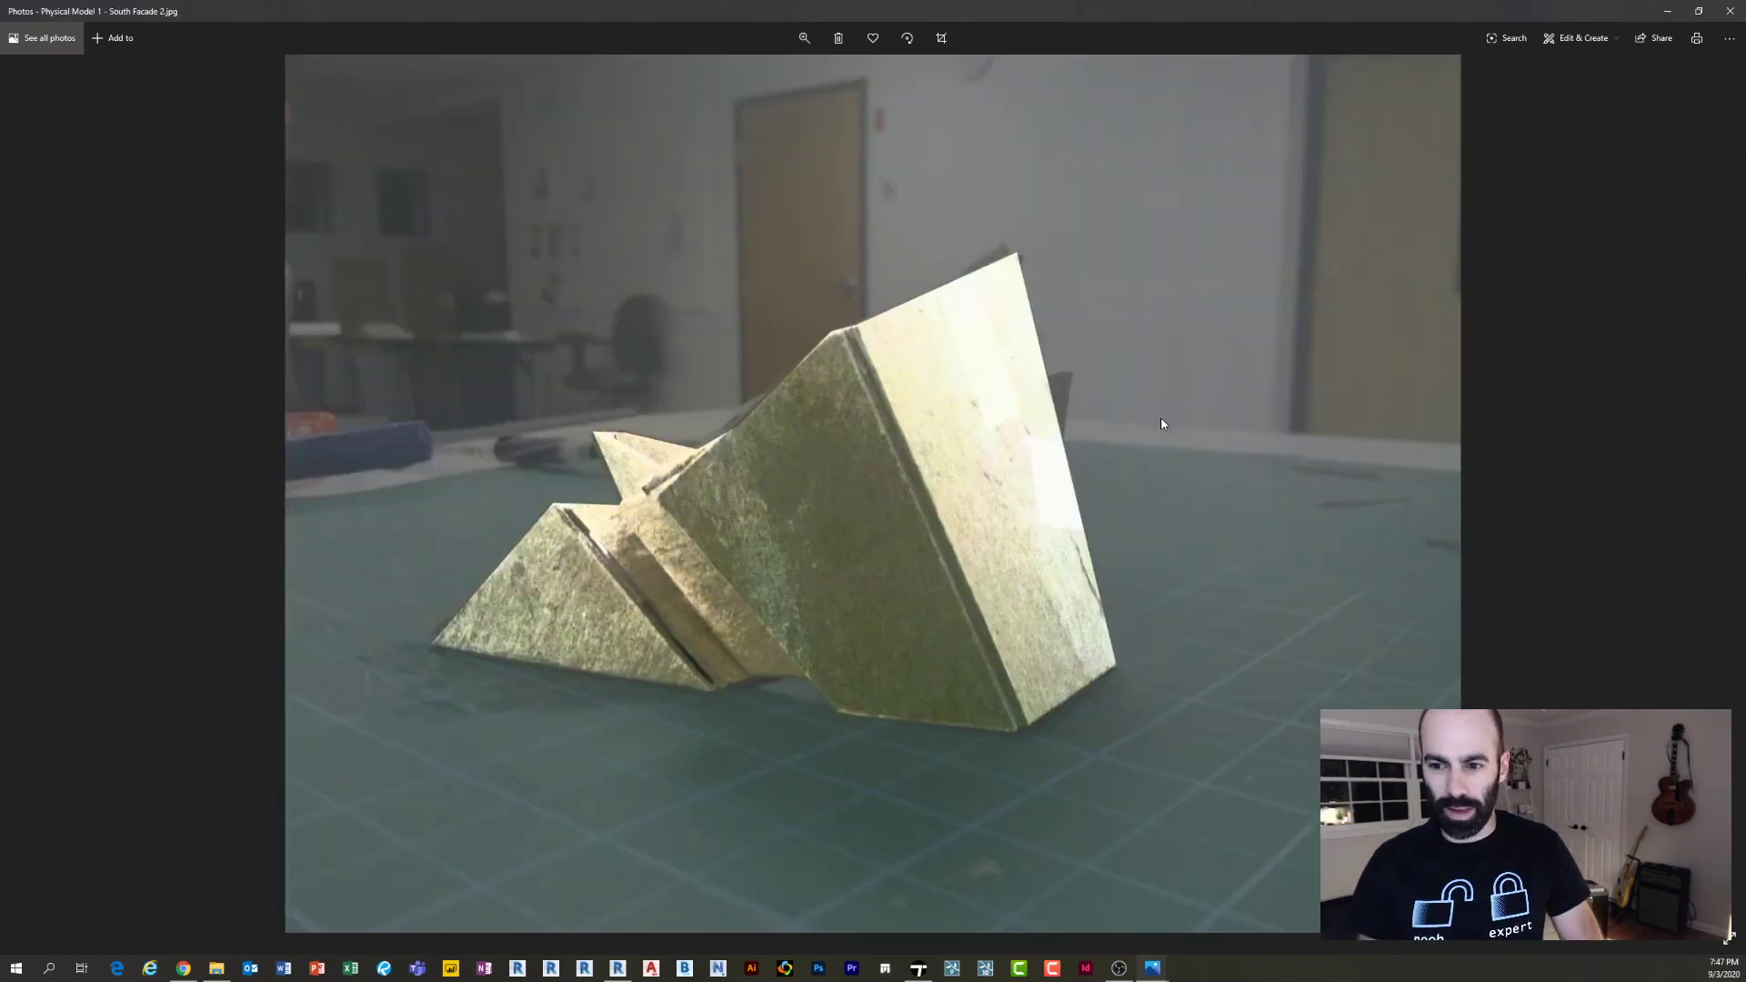
{"action": "key", "text": "Right"}
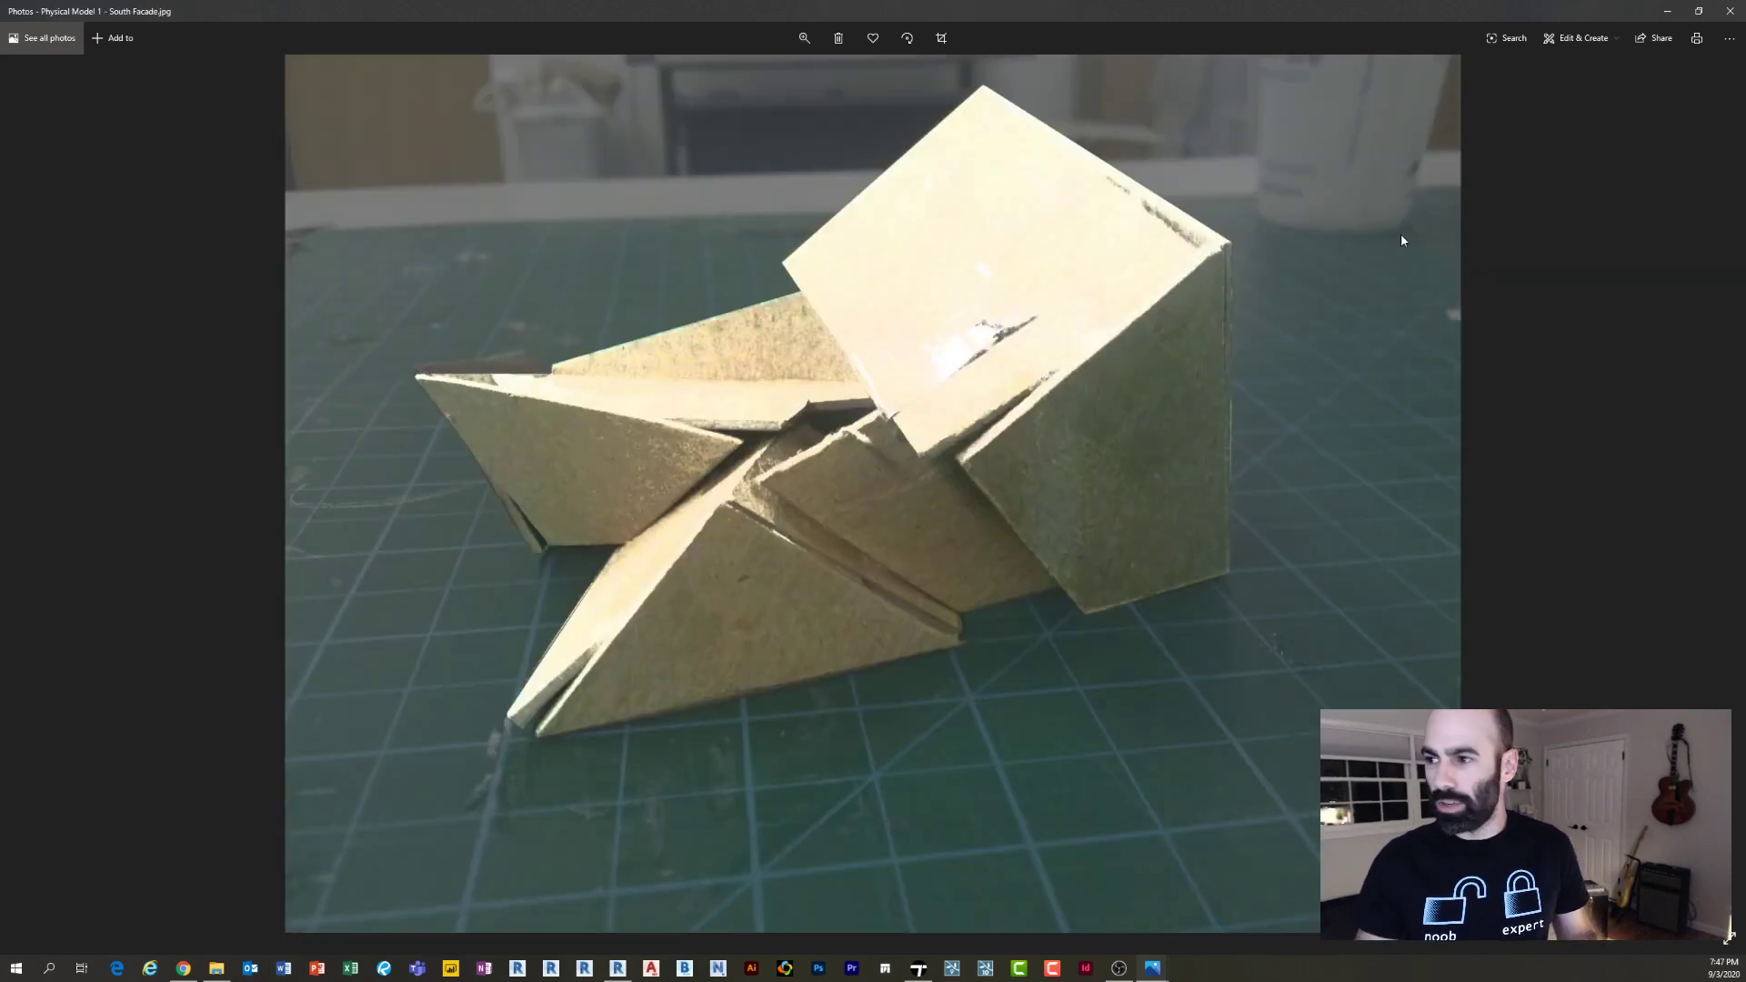
{"action": "left_click", "coordinate": [1730, 11]}
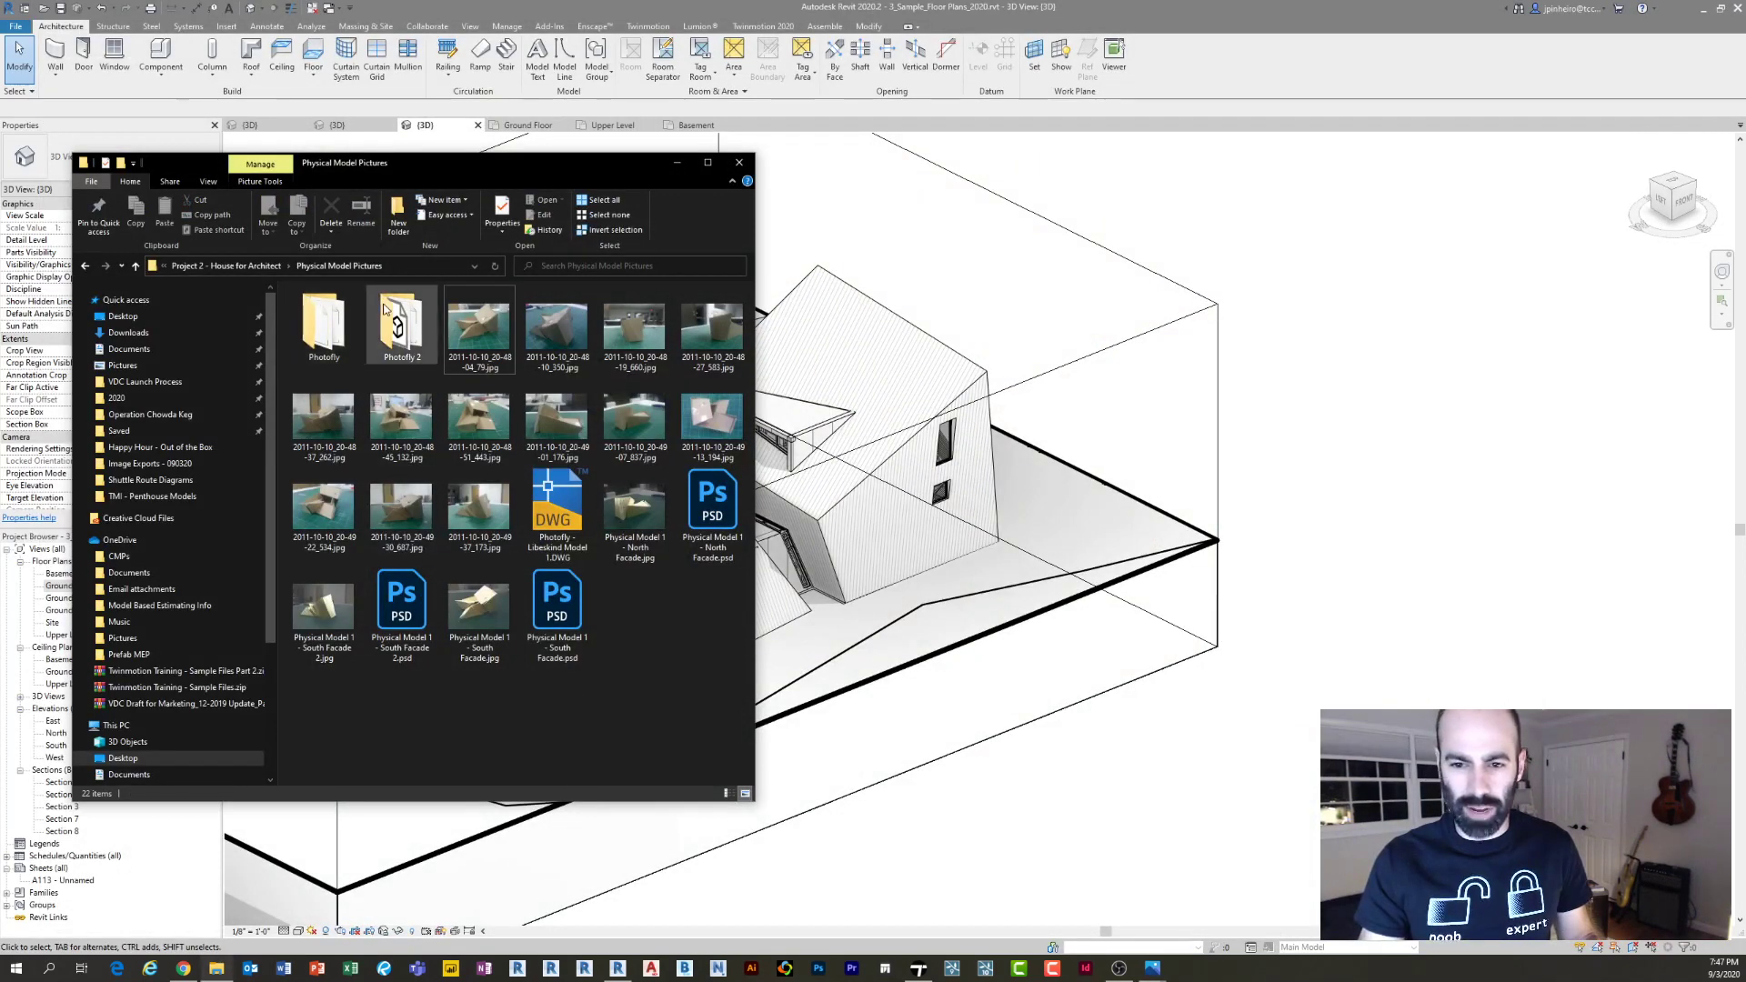
Open the Photofly 2 subfolder and view its first model photo, 100_0612.JPG
{"action": "double_click", "coordinate": [410, 337]}
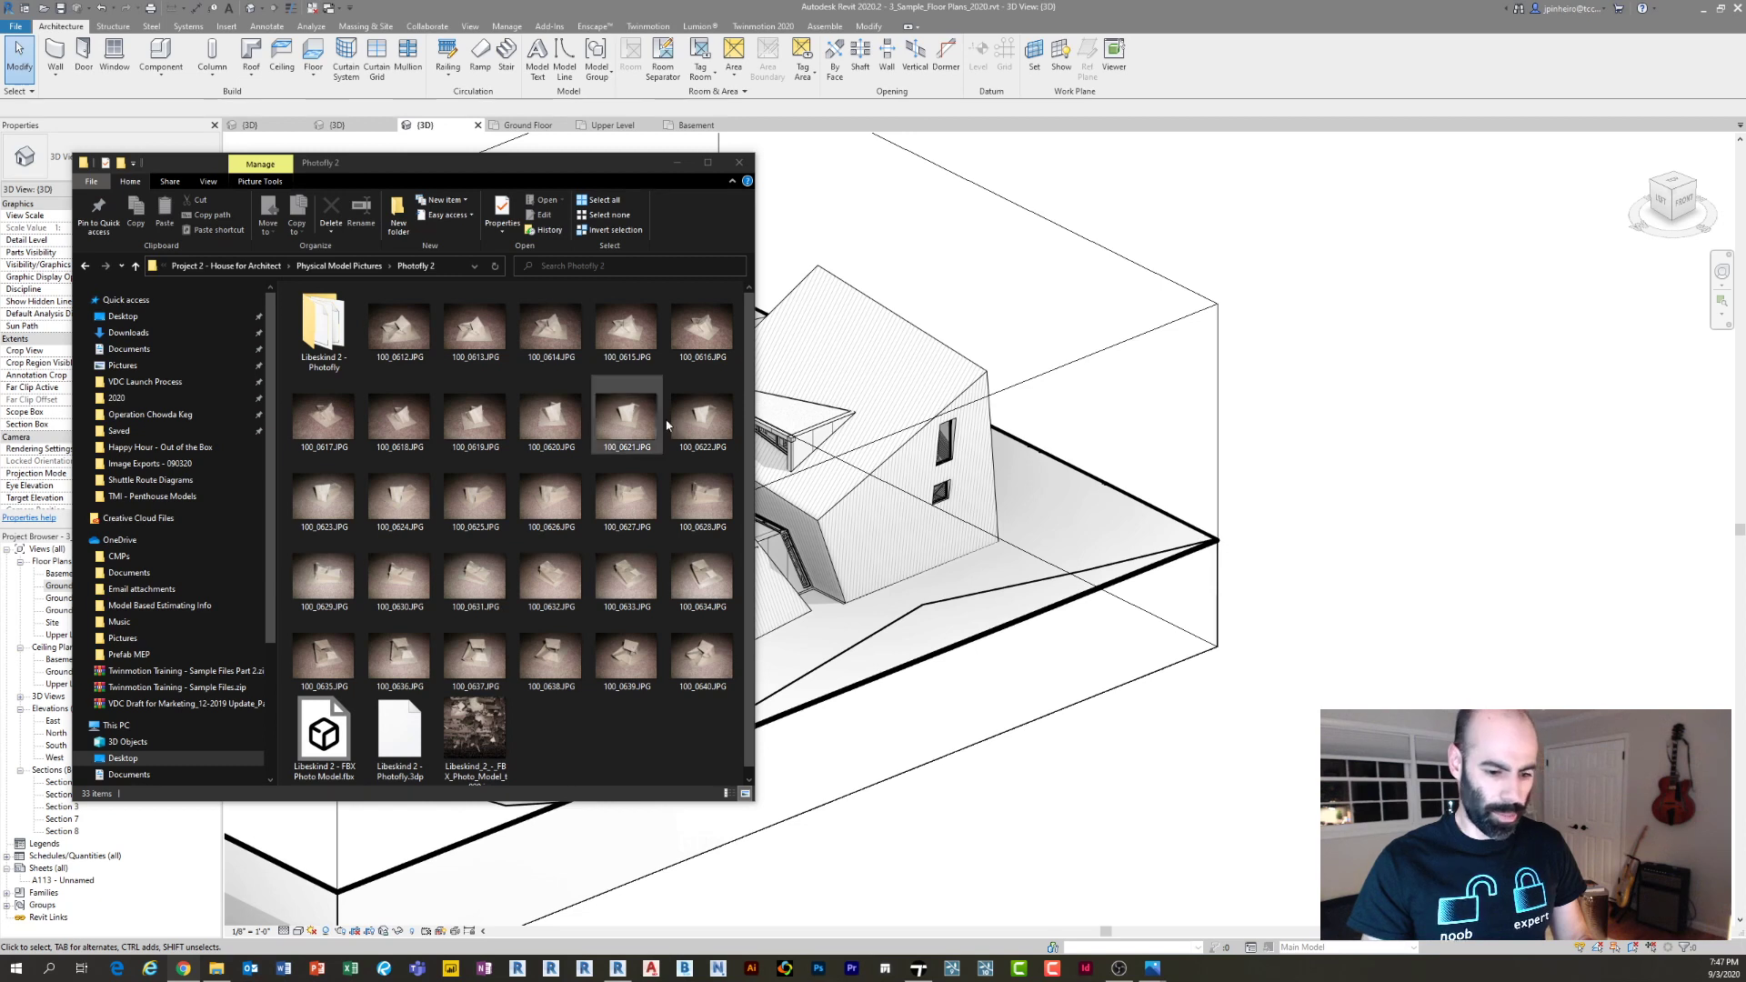
{"action": "left_click", "coordinate": [653, 765]}
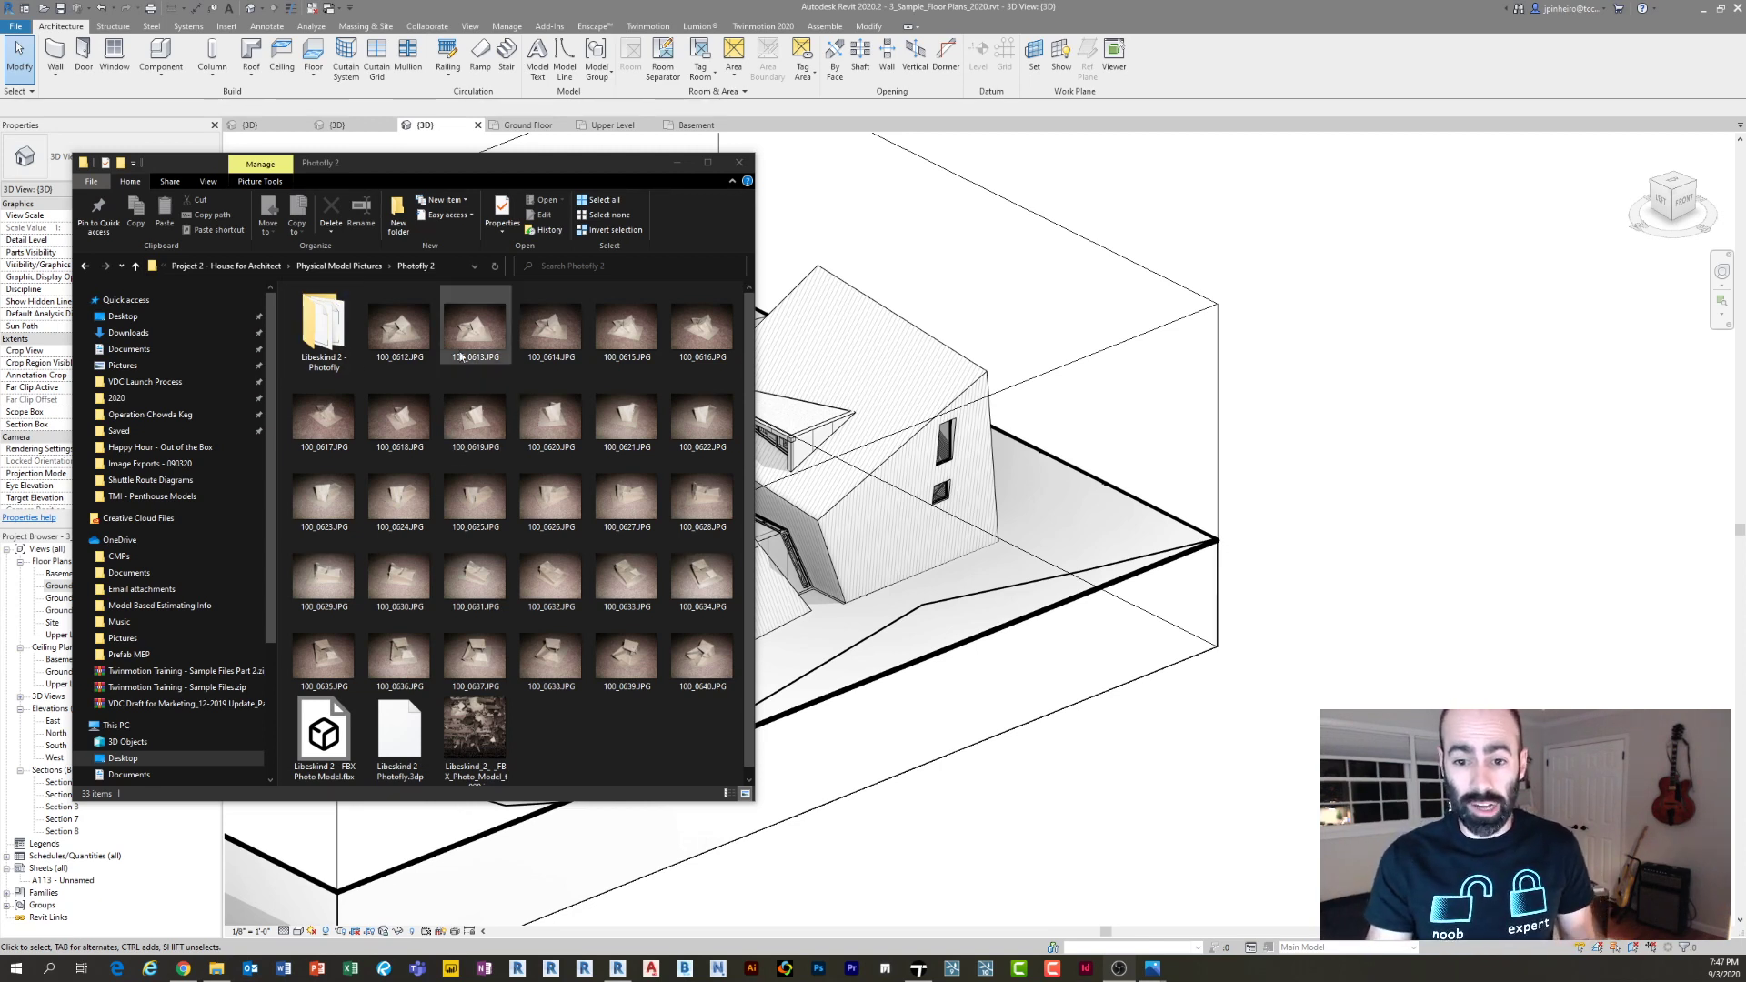
{"action": "left_click", "coordinate": [398, 337]}
{"action": "key", "text": "Return"}
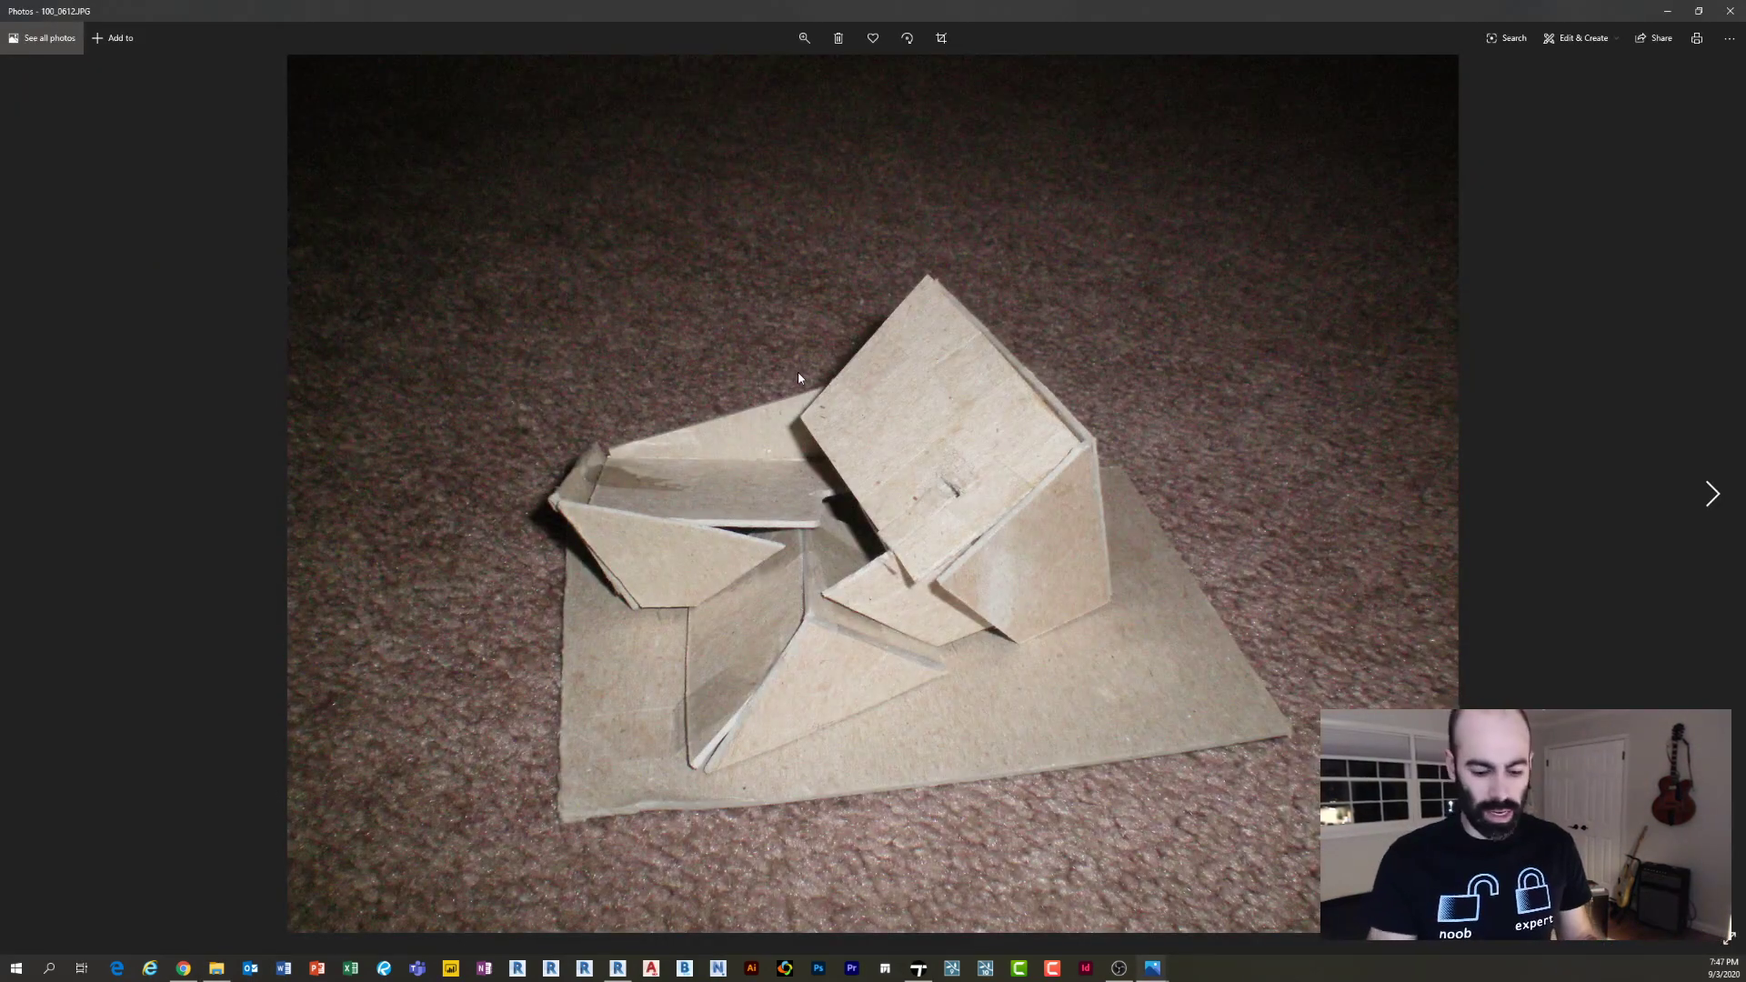
Browse forward through the photos circling the cardboard model to 100_0640.JPG, including a look at the FBX texture image after it
{"action": "key", "text": "Right"}
{"action": "key", "text": "Right"}
{"action": "key", "text": "Right"}
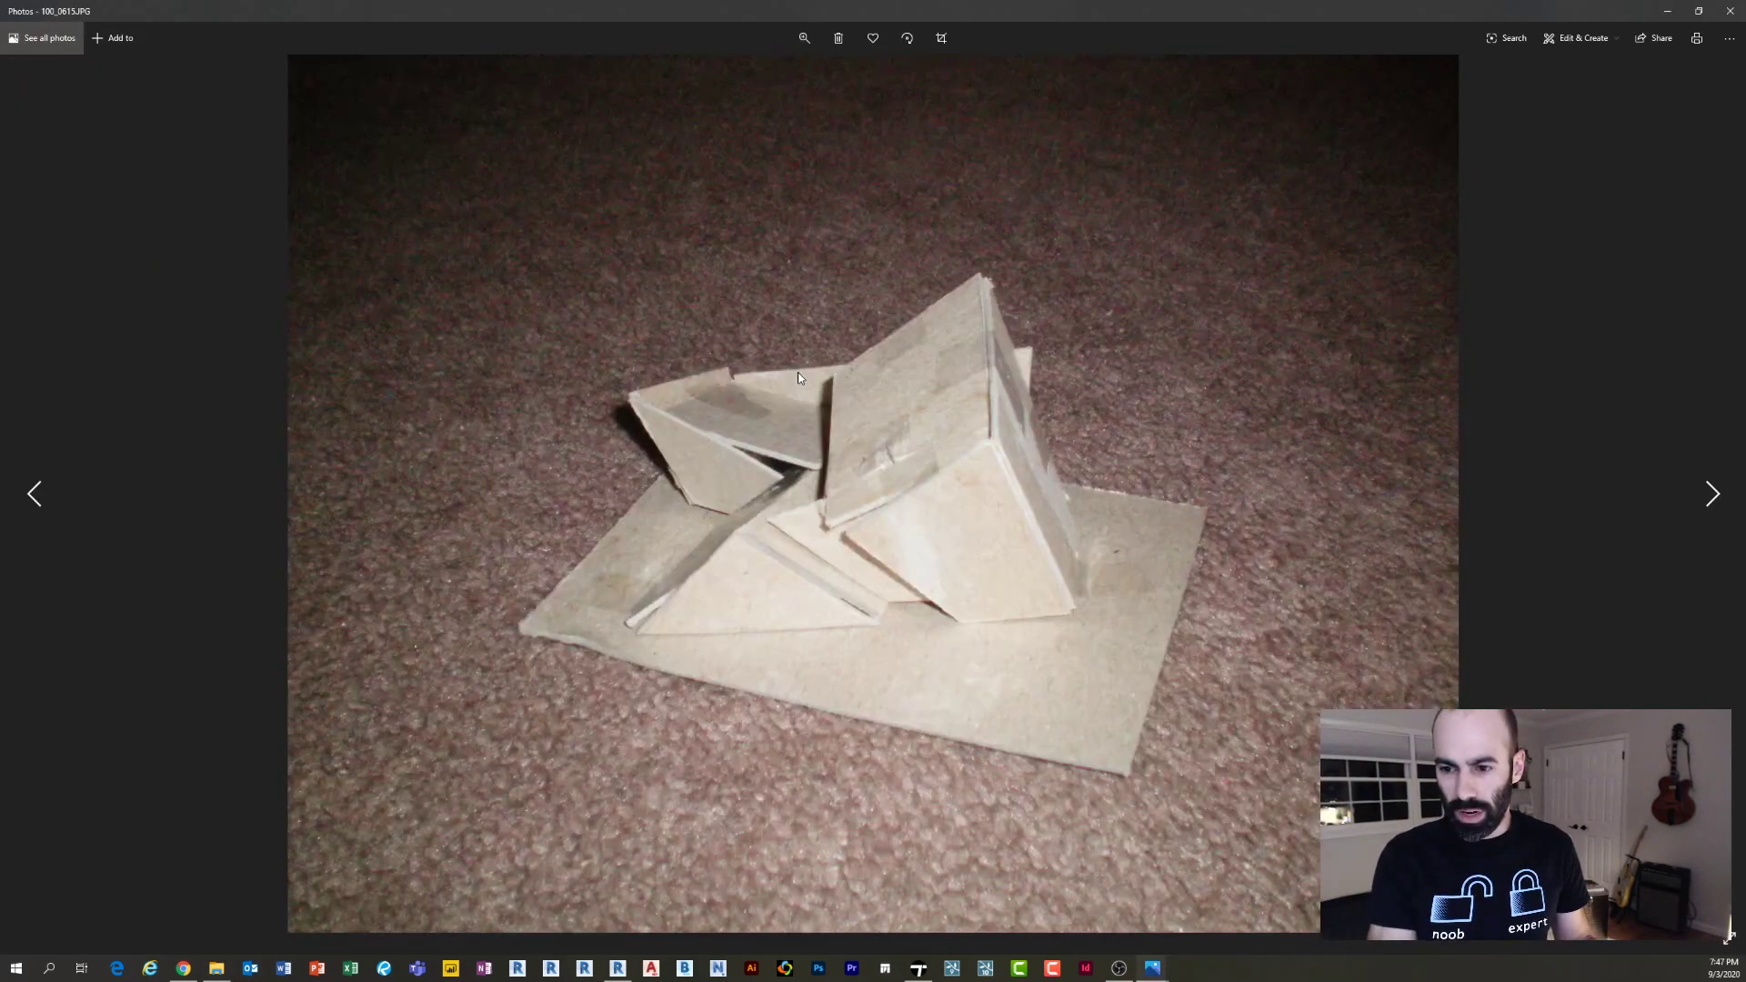
{"action": "key", "text": "Right"}
{"action": "key", "text": "Right"}
{"action": "key", "text": "Right"}
{"action": "key", "text": "Right"}
{"action": "key", "text": "Right"}
{"action": "key", "text": "Right"}
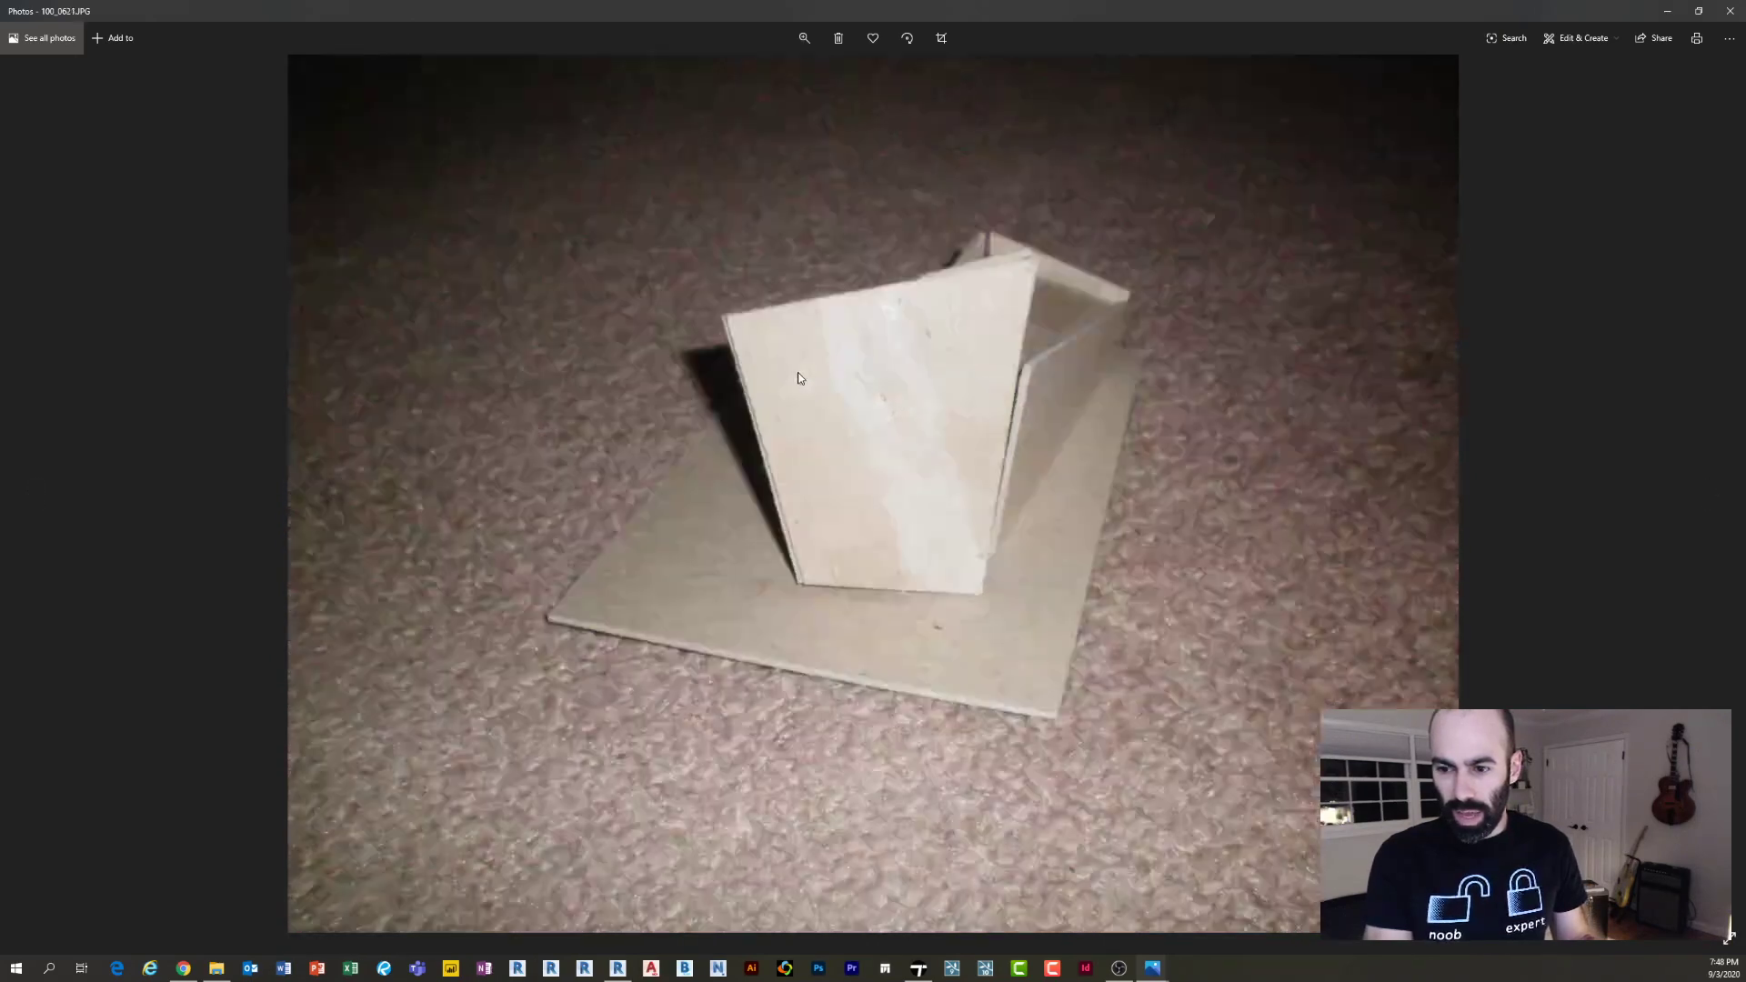
{"action": "key", "text": "Right"}
{"action": "key", "text": "Right"}
{"action": "key", "text": "Right"}
{"action": "key", "text": "Right"}
{"action": "key", "text": "Right"}
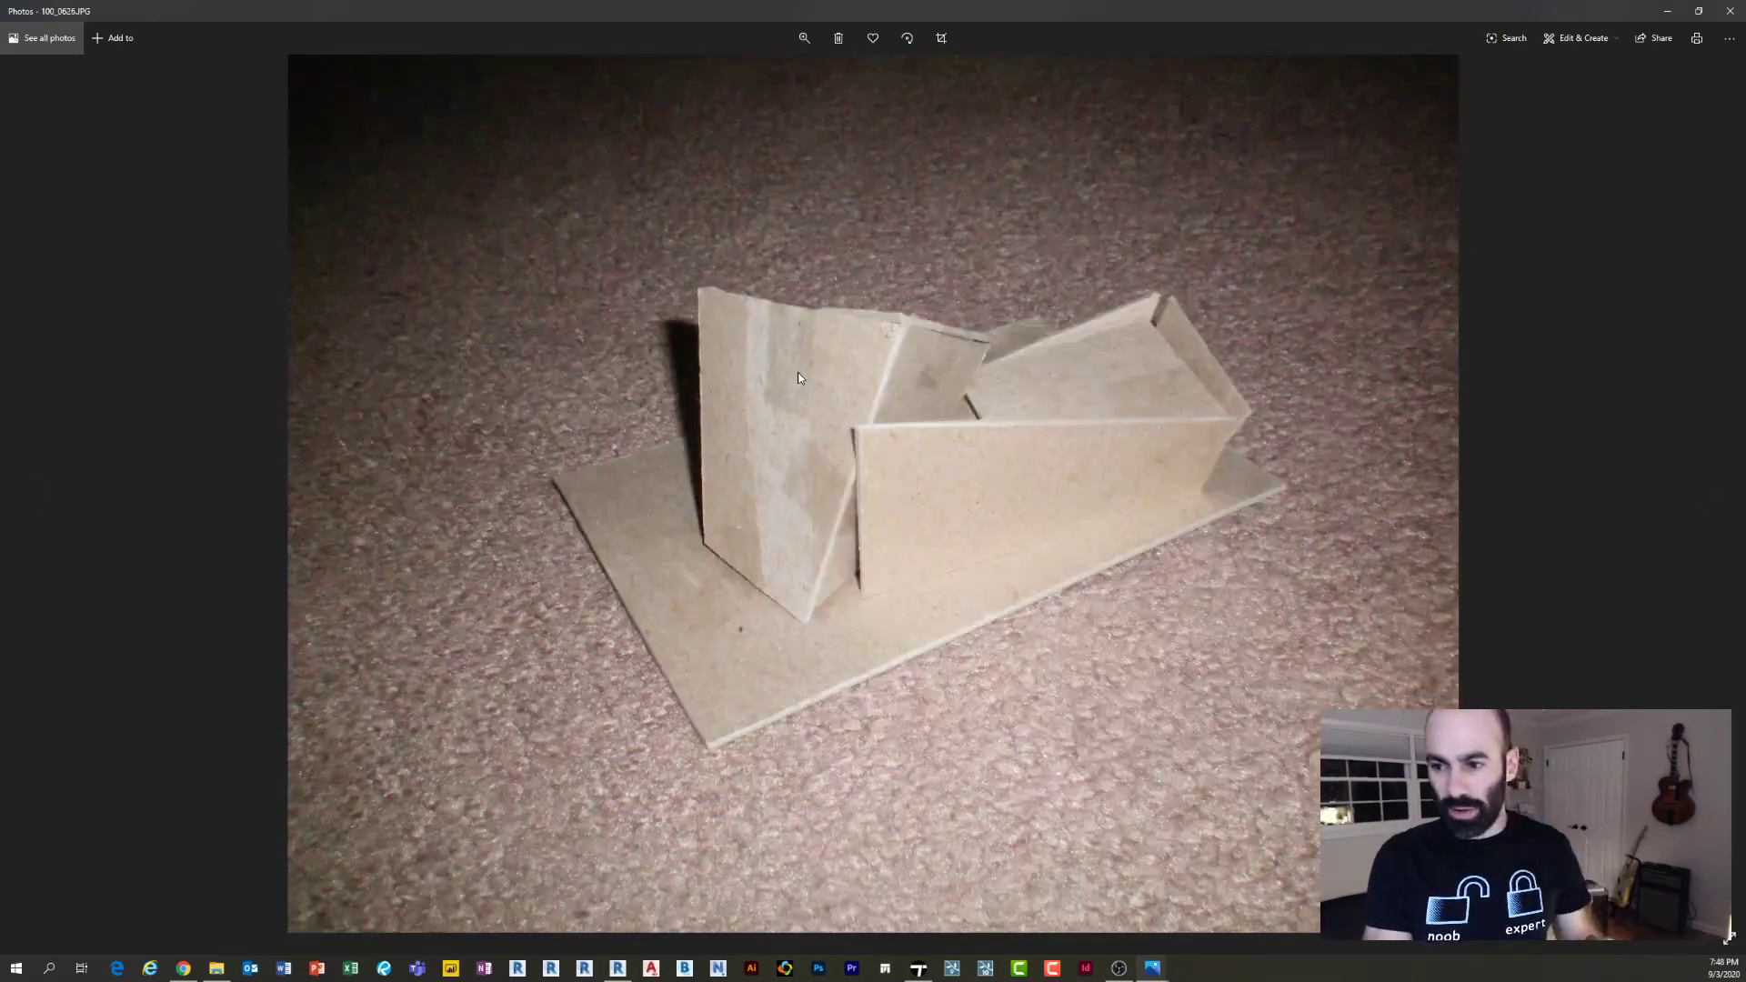
{"action": "key", "text": "Right"}
{"action": "key", "text": "Right"}
{"action": "key", "text": "Right"}
{"action": "key", "text": "Right"}
{"action": "key", "text": "Right"}
{"action": "key", "text": "Right"}
{"action": "key", "text": "Right"}
{"action": "key", "text": "Right"}
{"action": "key", "text": "Right"}
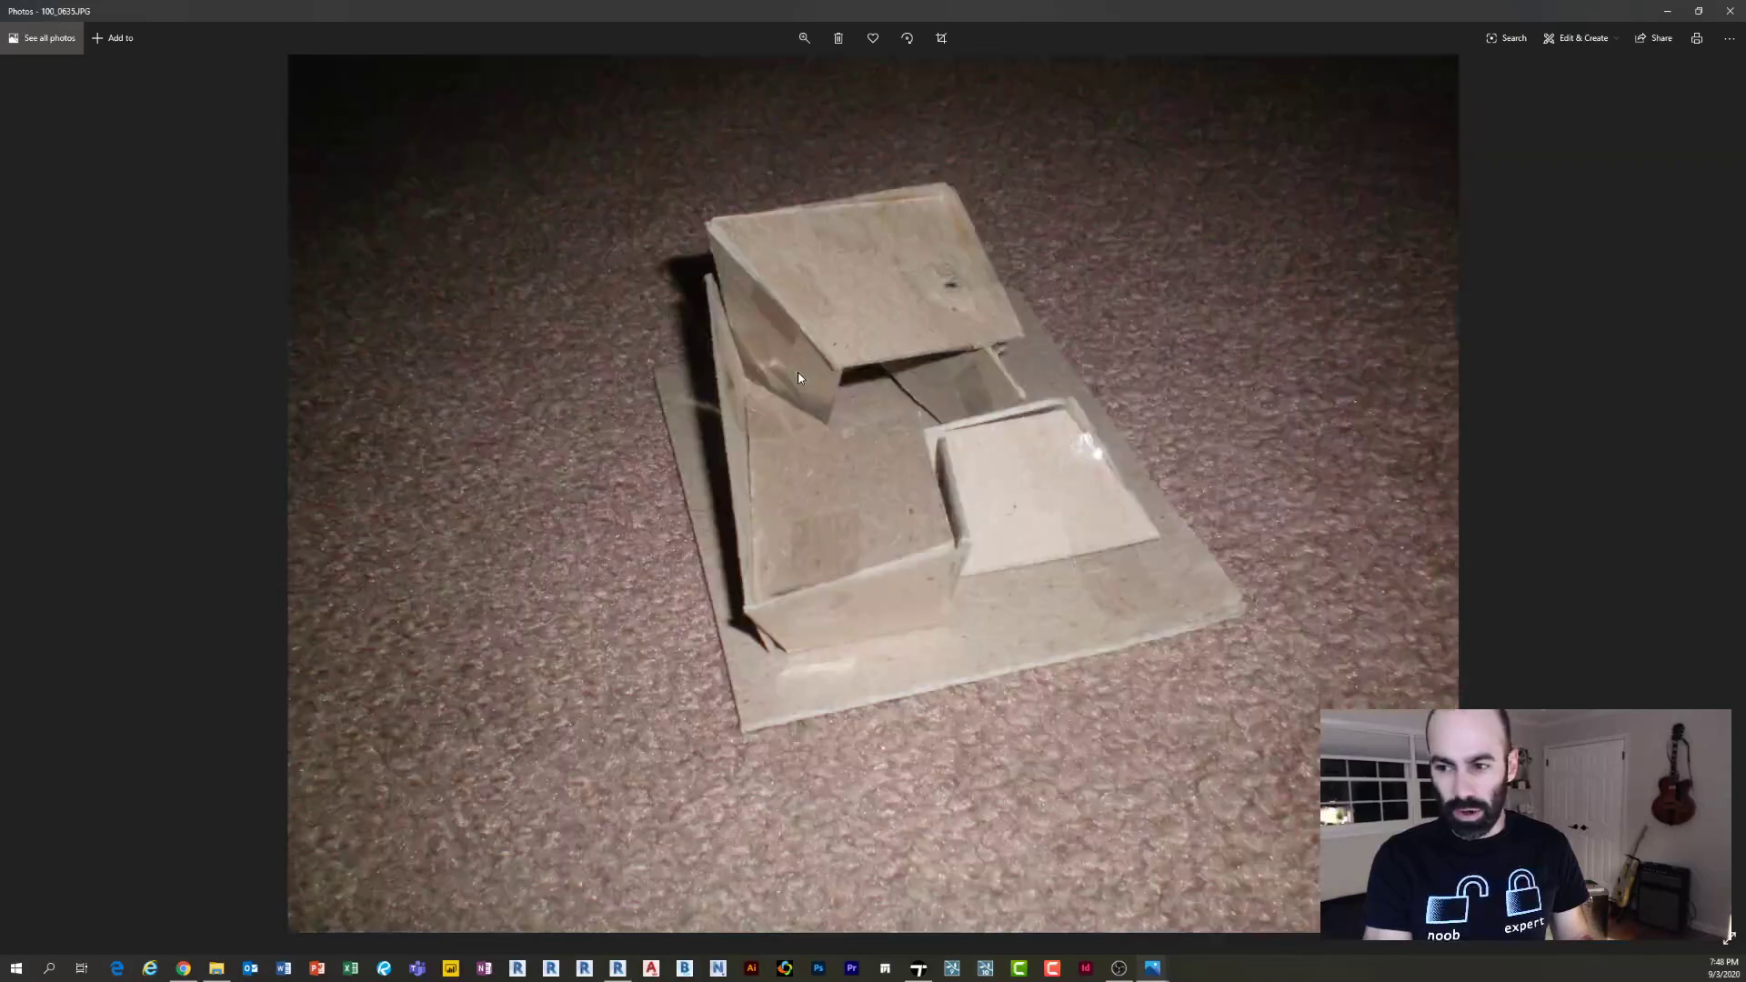
{"action": "key", "text": "Right"}
{"action": "key", "text": "Right"}
{"action": "key", "text": "Right"}
{"action": "key", "text": "Right"}
{"action": "key", "text": "Right"}
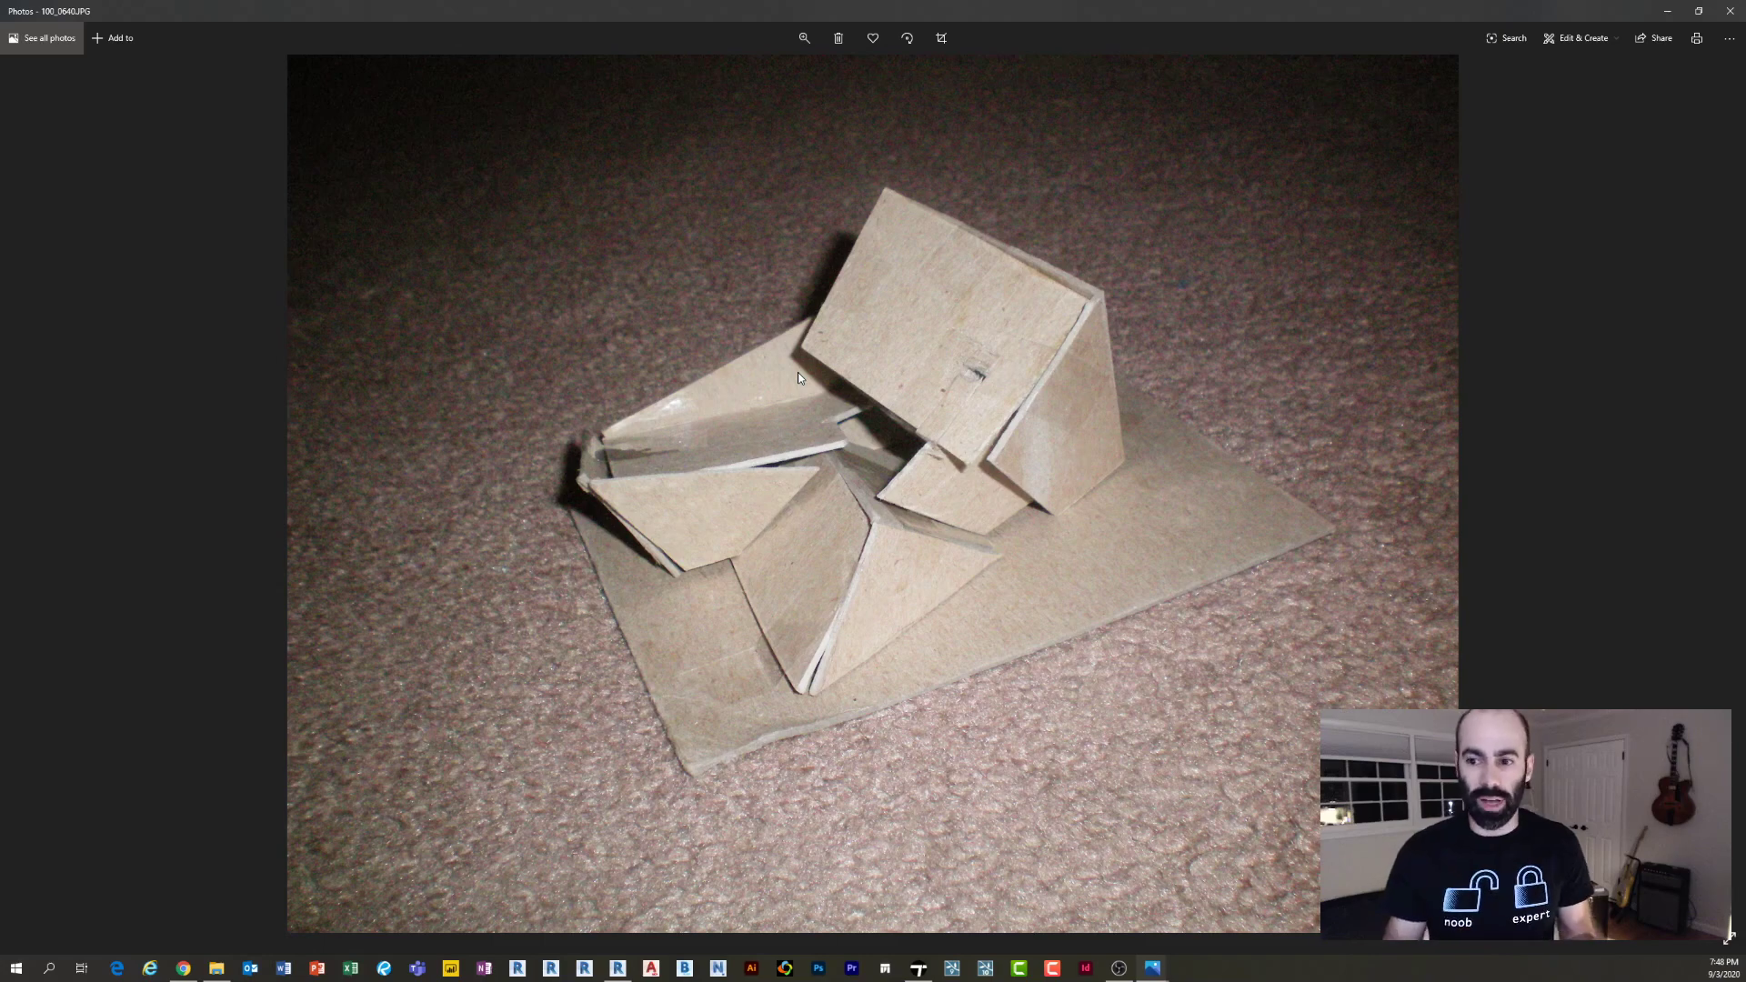
{"action": "key", "text": "Right"}
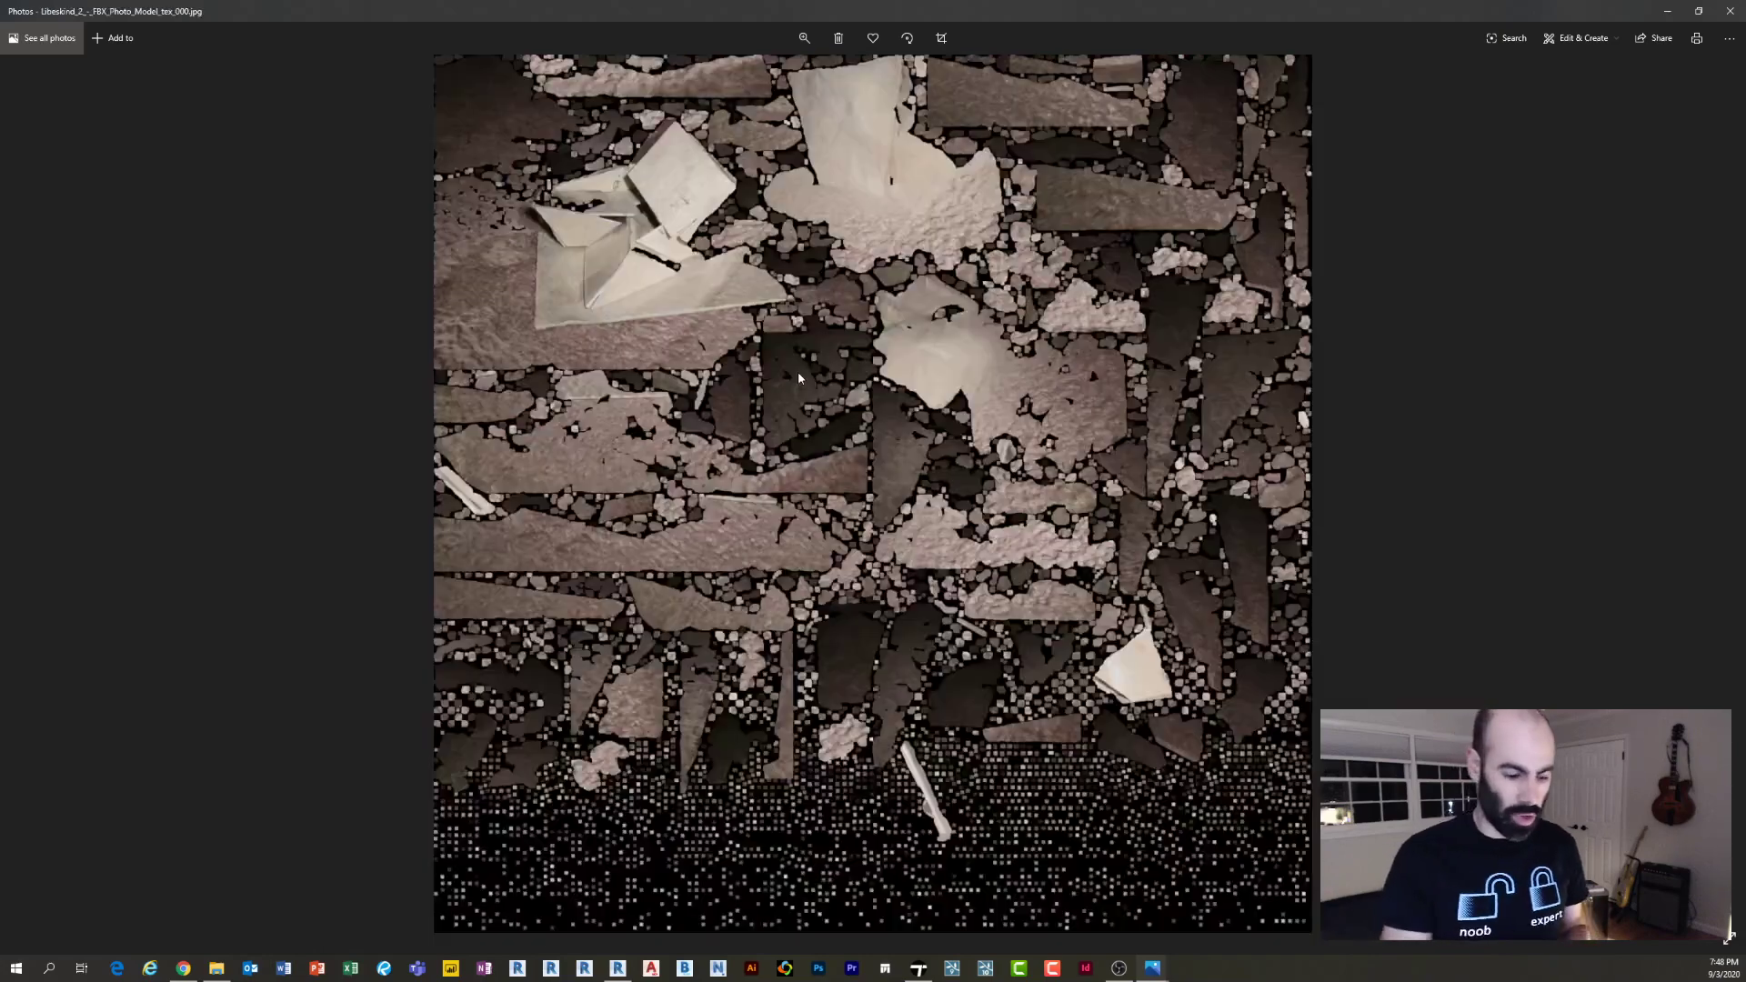
{"action": "key", "text": "Left"}
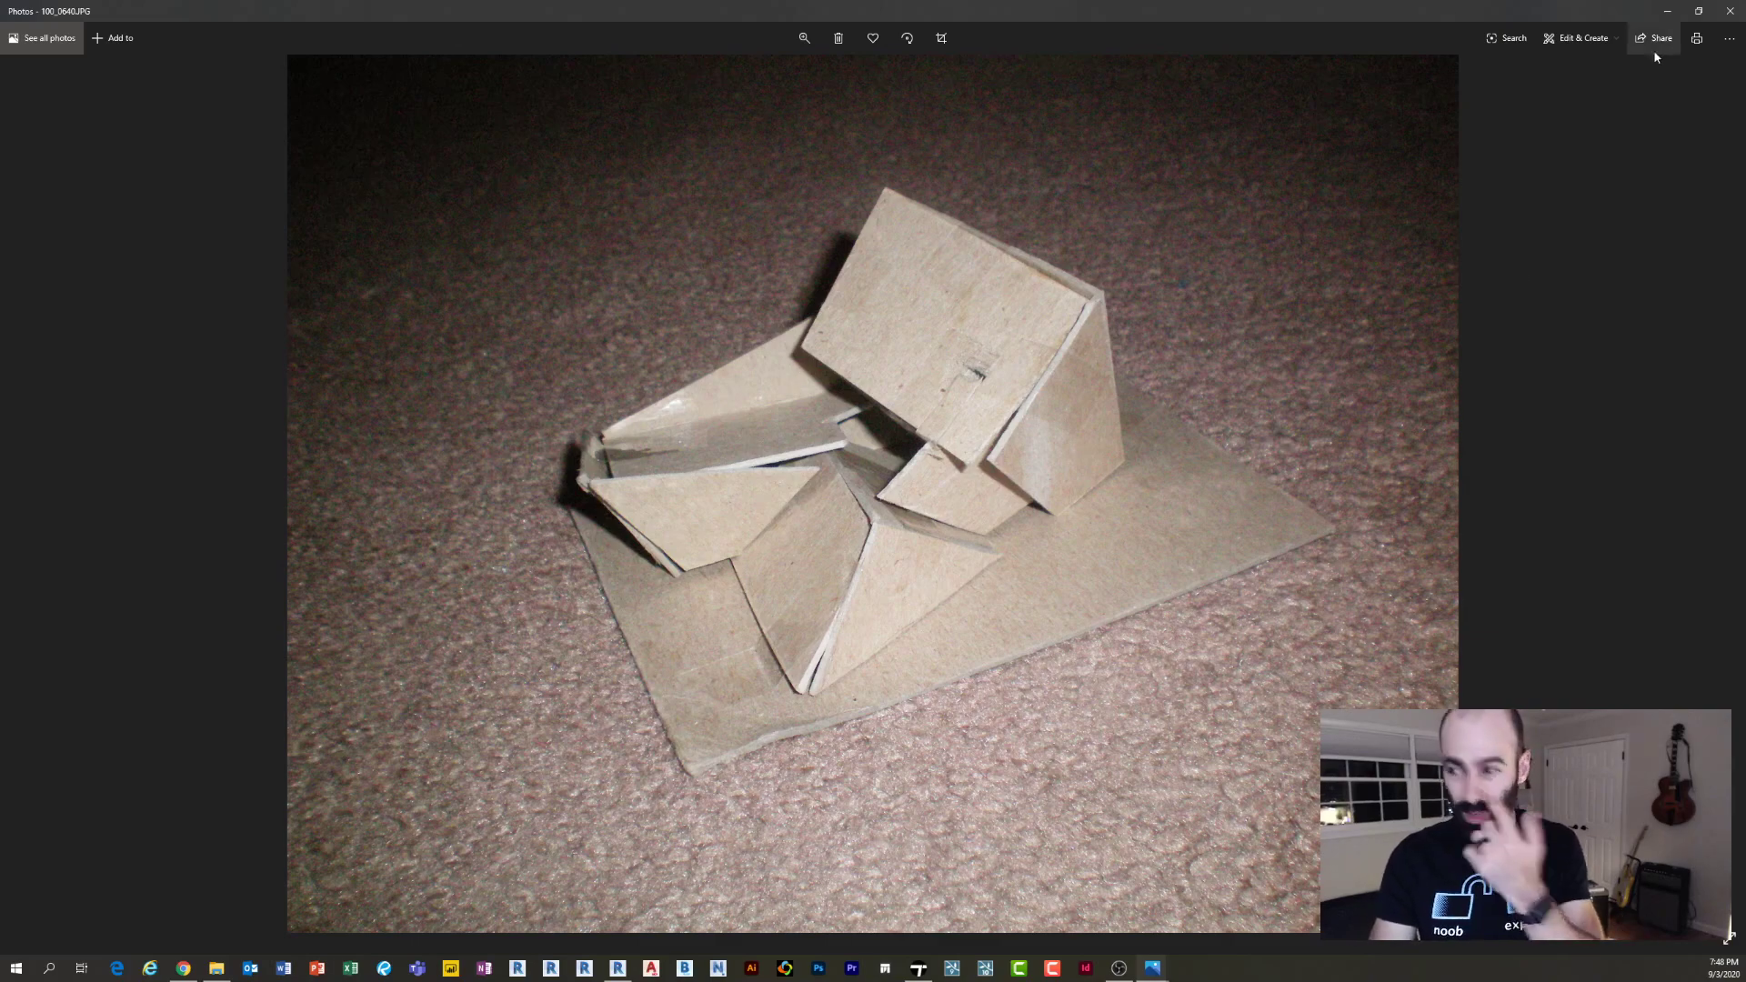
Browse back through the model photos to 100_0625.JPG, and minimize the viewer and the folder window to return to Revit
{"action": "key", "text": "Left"}
{"action": "key", "text": "Left"}
{"action": "key", "text": "Left"}
{"action": "key", "text": "Left"}
{"action": "key", "text": "Left"}
{"action": "key", "text": "Left"}
{"action": "key", "text": "Left"}
{"action": "key", "text": "Left"}
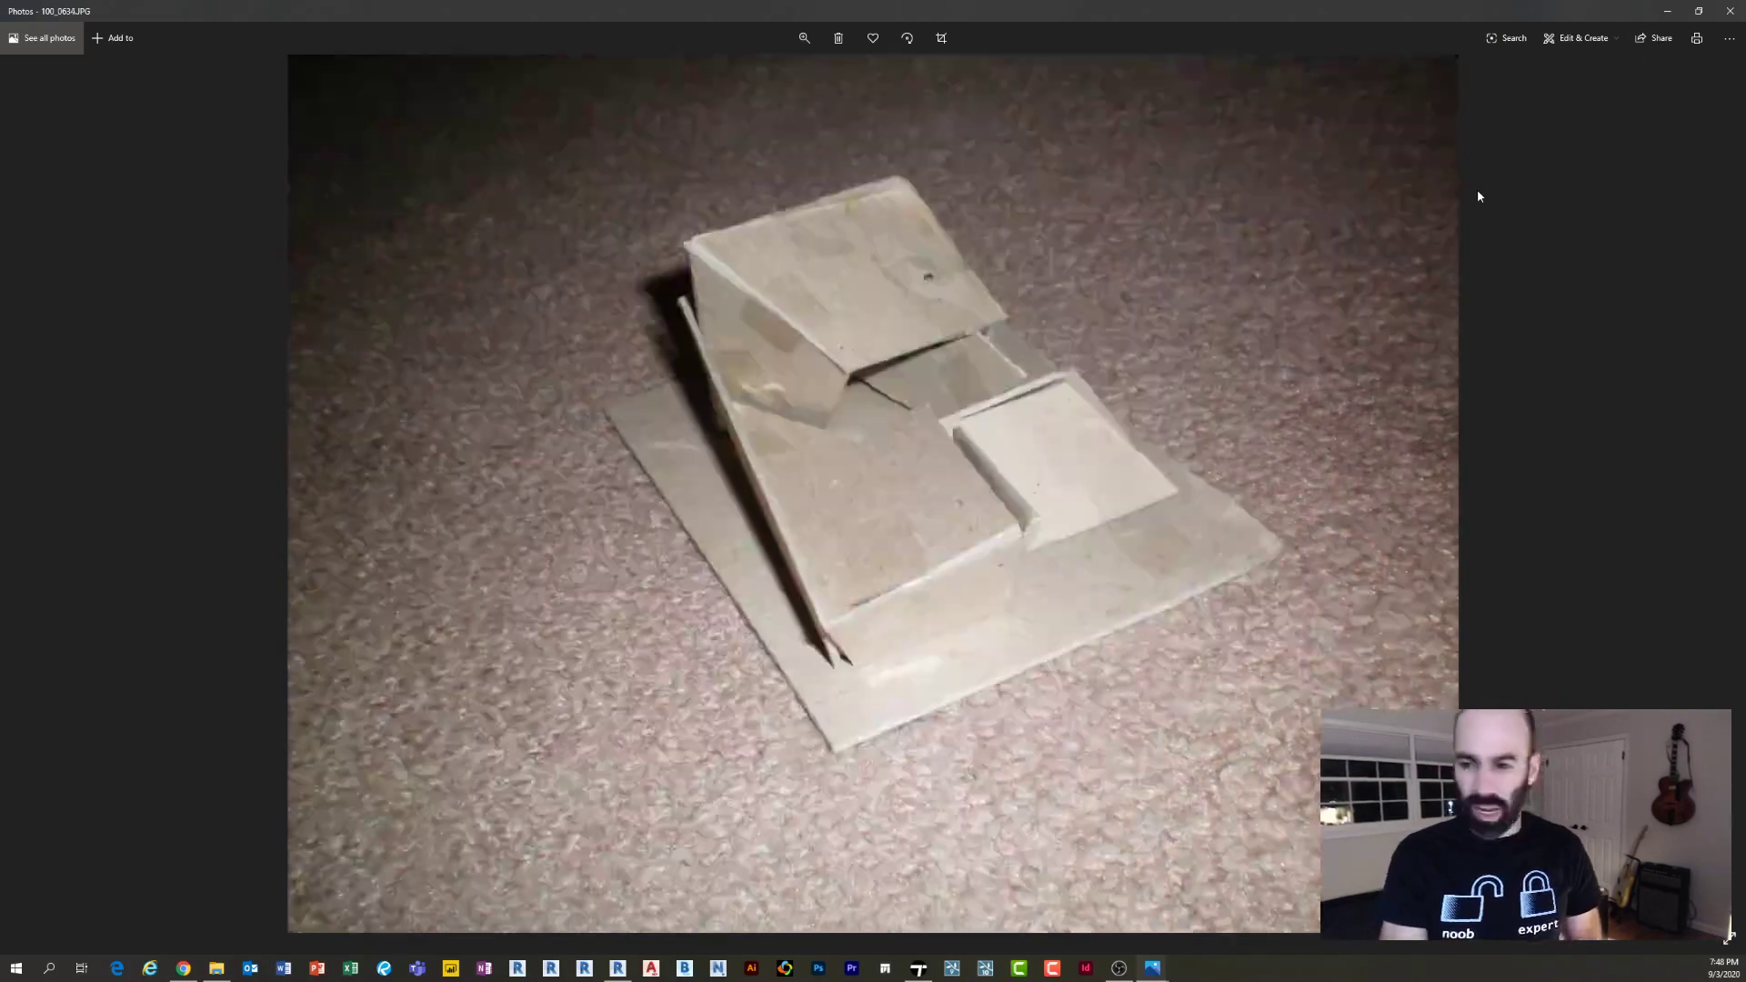
{"action": "key", "text": "Left"}
{"action": "key", "text": "Left"}
{"action": "key", "text": "Left"}
{"action": "key", "text": "Left"}
{"action": "key", "text": "Left"}
{"action": "key", "text": "Left"}
{"action": "key", "text": "Left"}
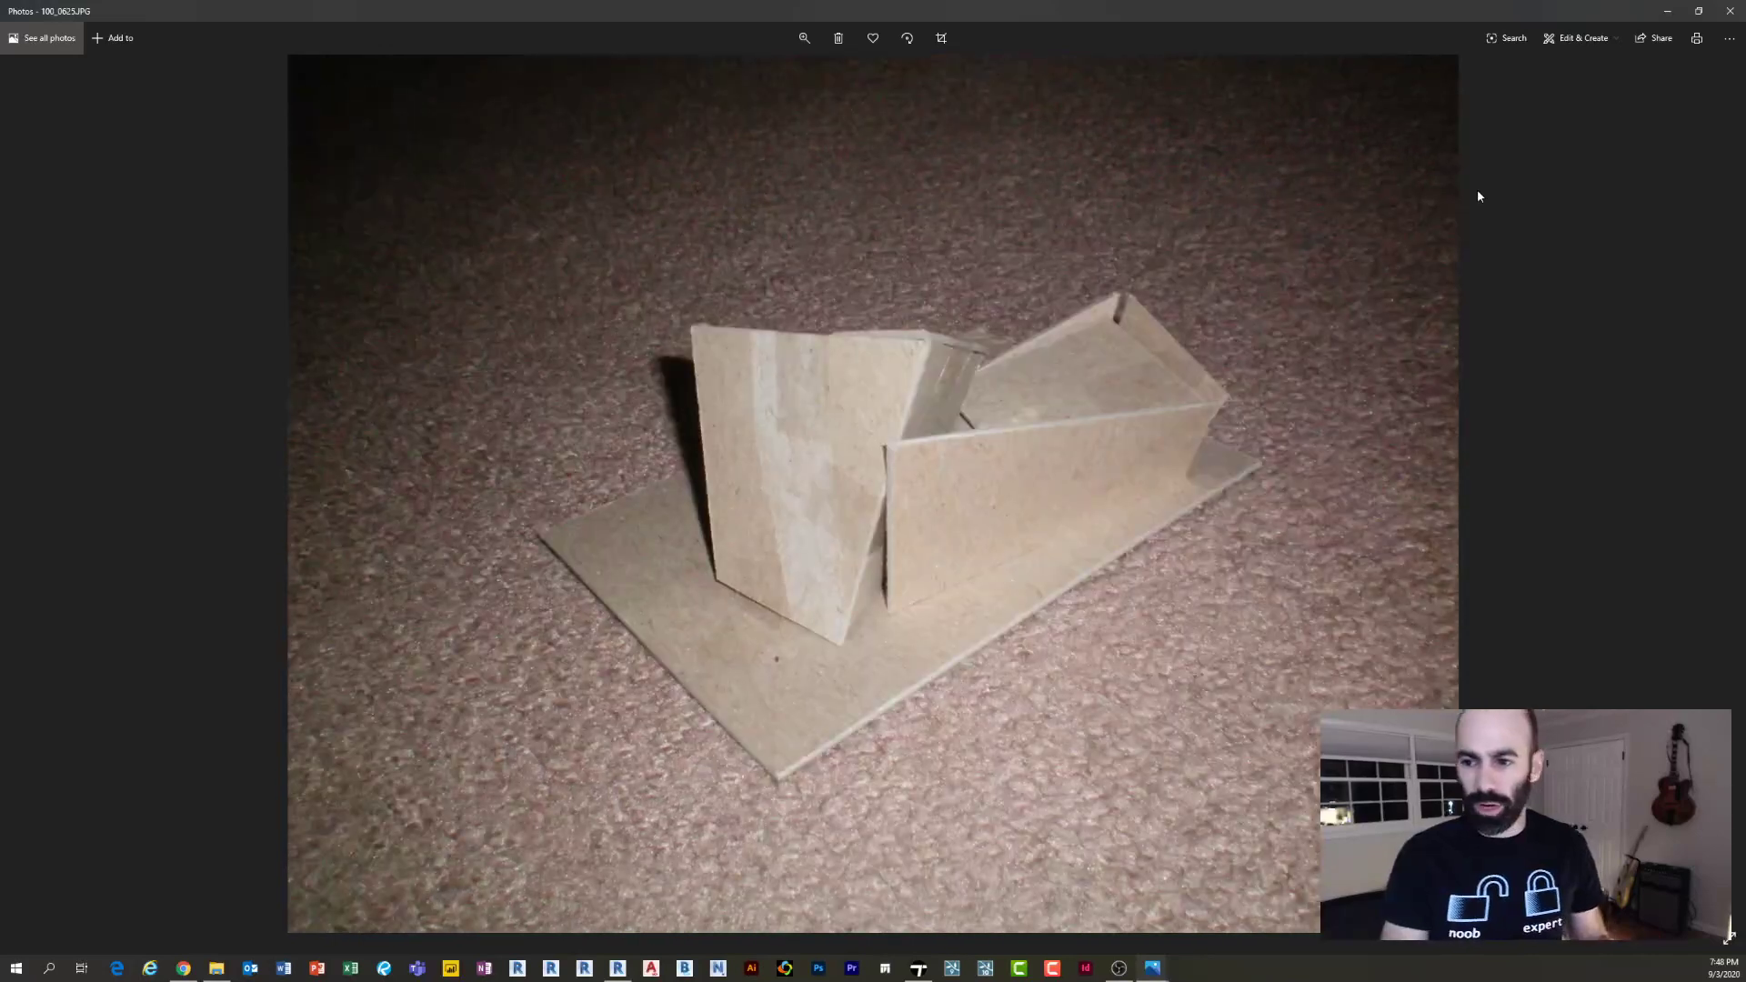
{"action": "left_click", "coordinate": [1667, 11]}
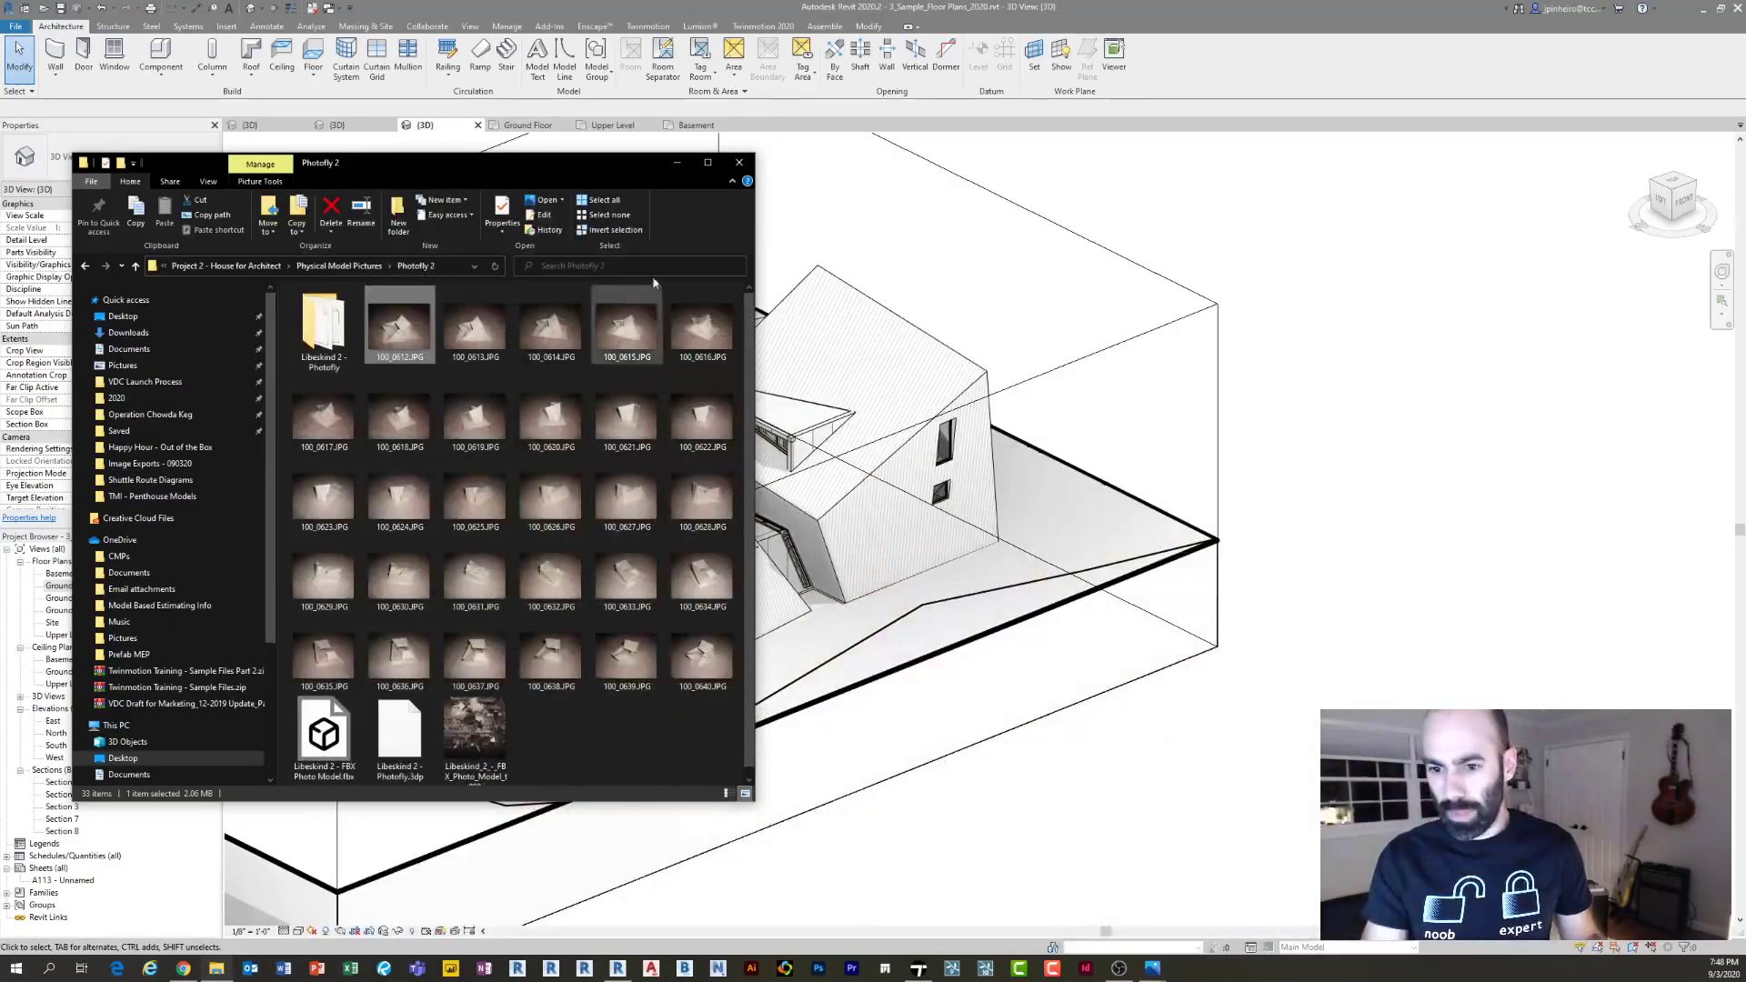
{"action": "left_click", "coordinate": [676, 164]}
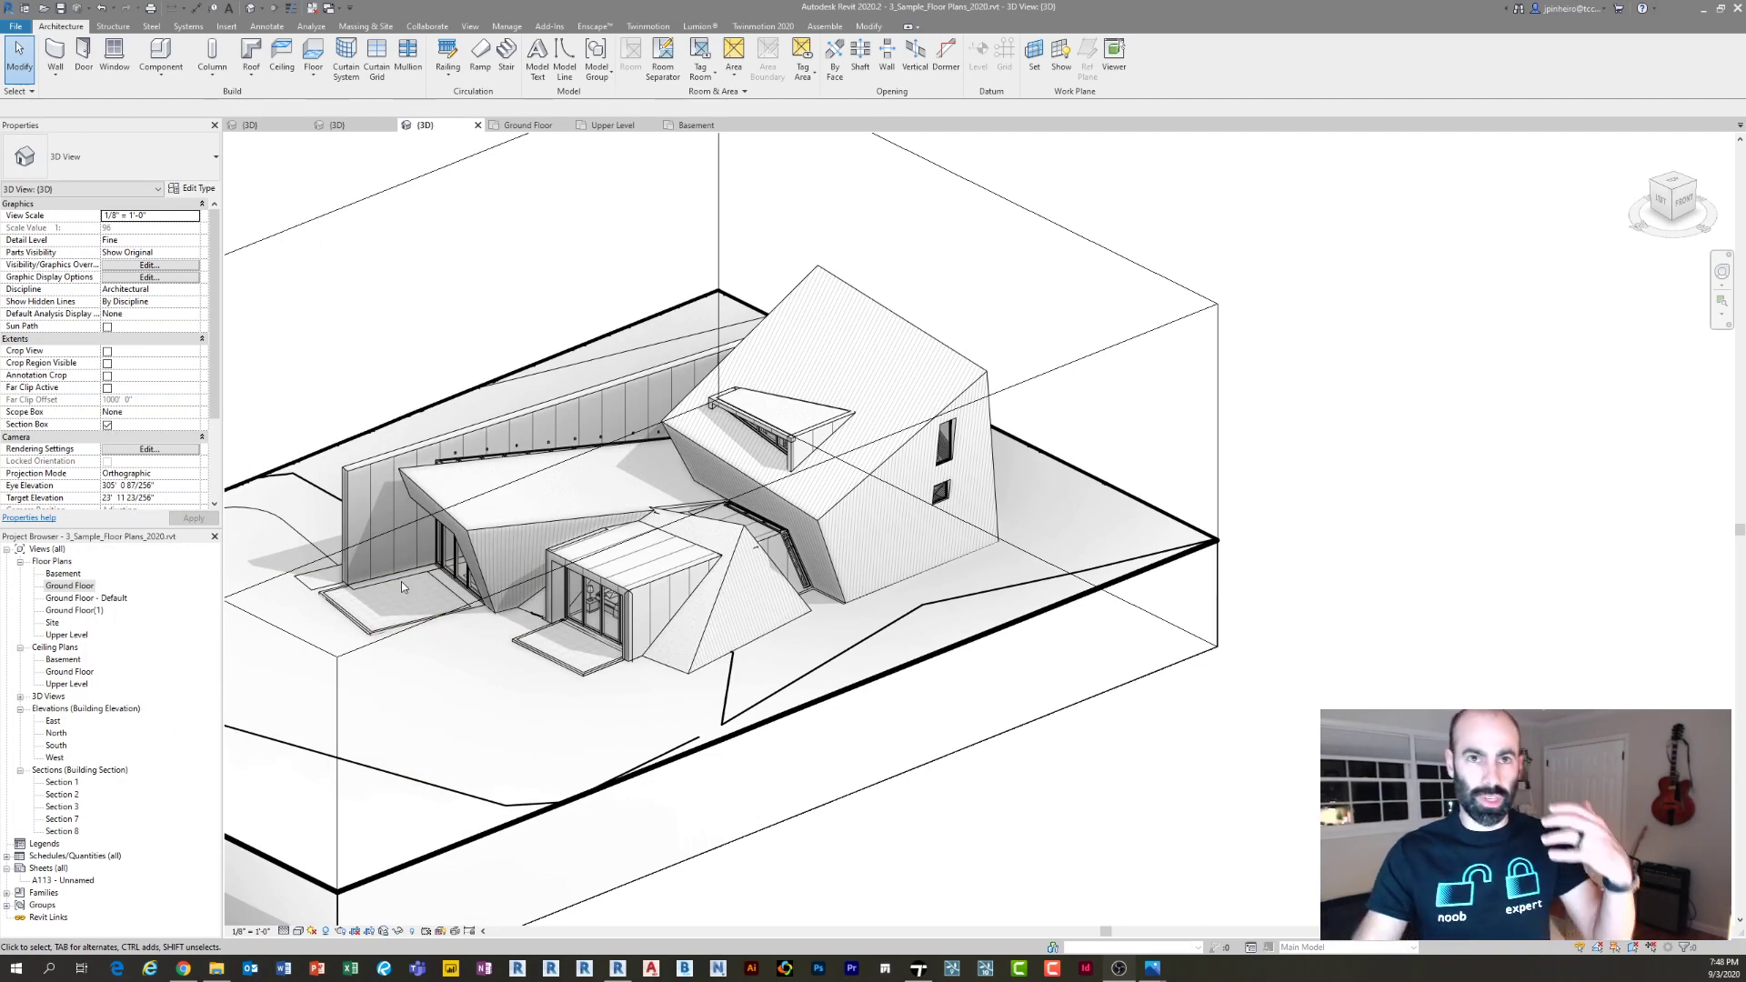
Bring back the Photofly 2 folder, view 100_0612.JPG once more, and show the photo model files at the folder's end
{"action": "left_click", "coordinate": [216, 968]}
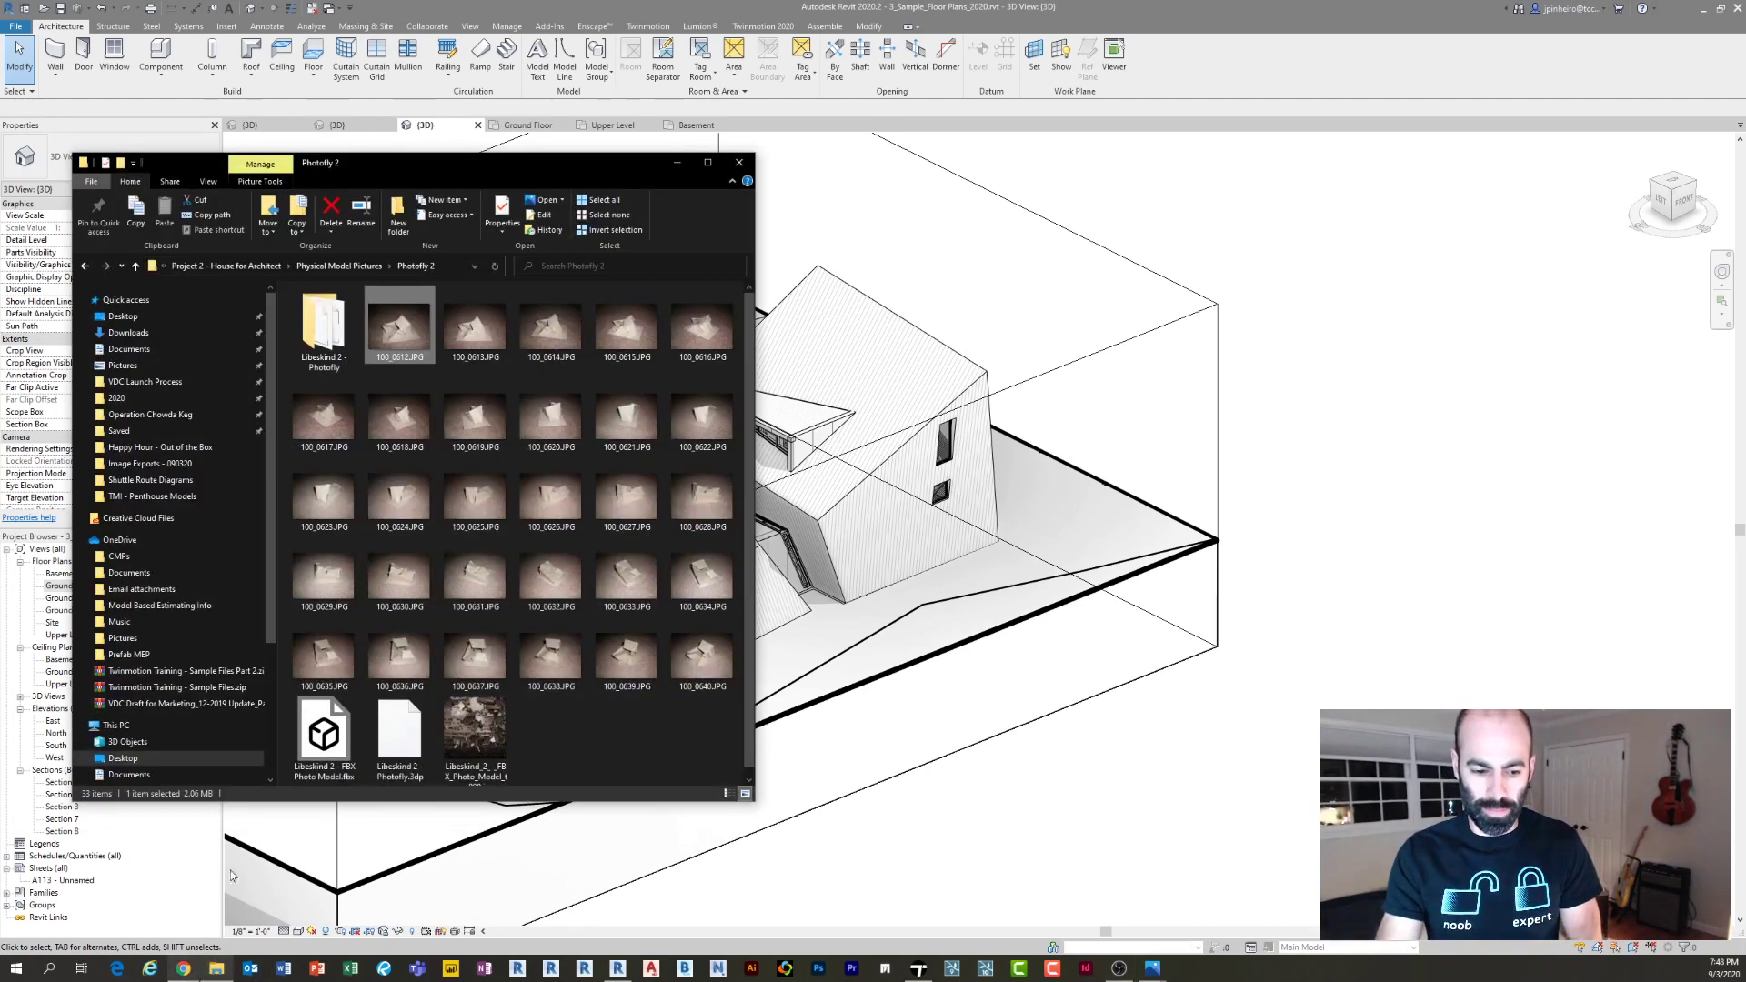
{"action": "double_click", "coordinate": [401, 340]}
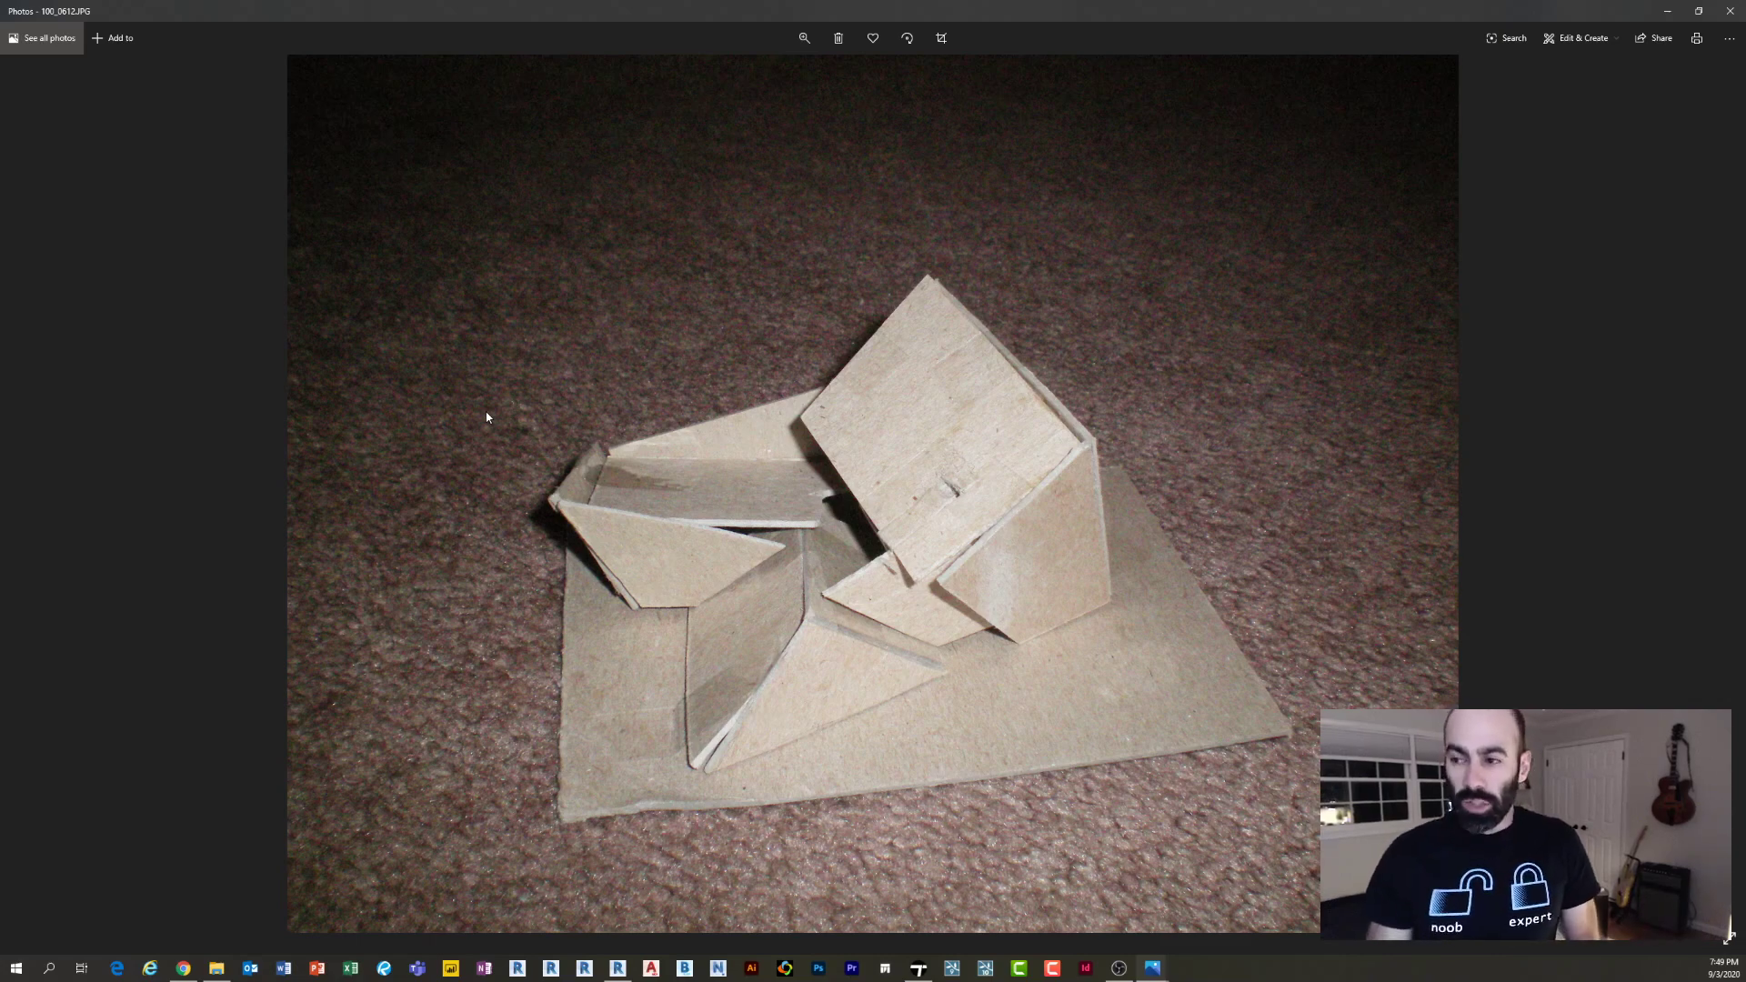
{"action": "left_click", "coordinate": [1667, 11]}
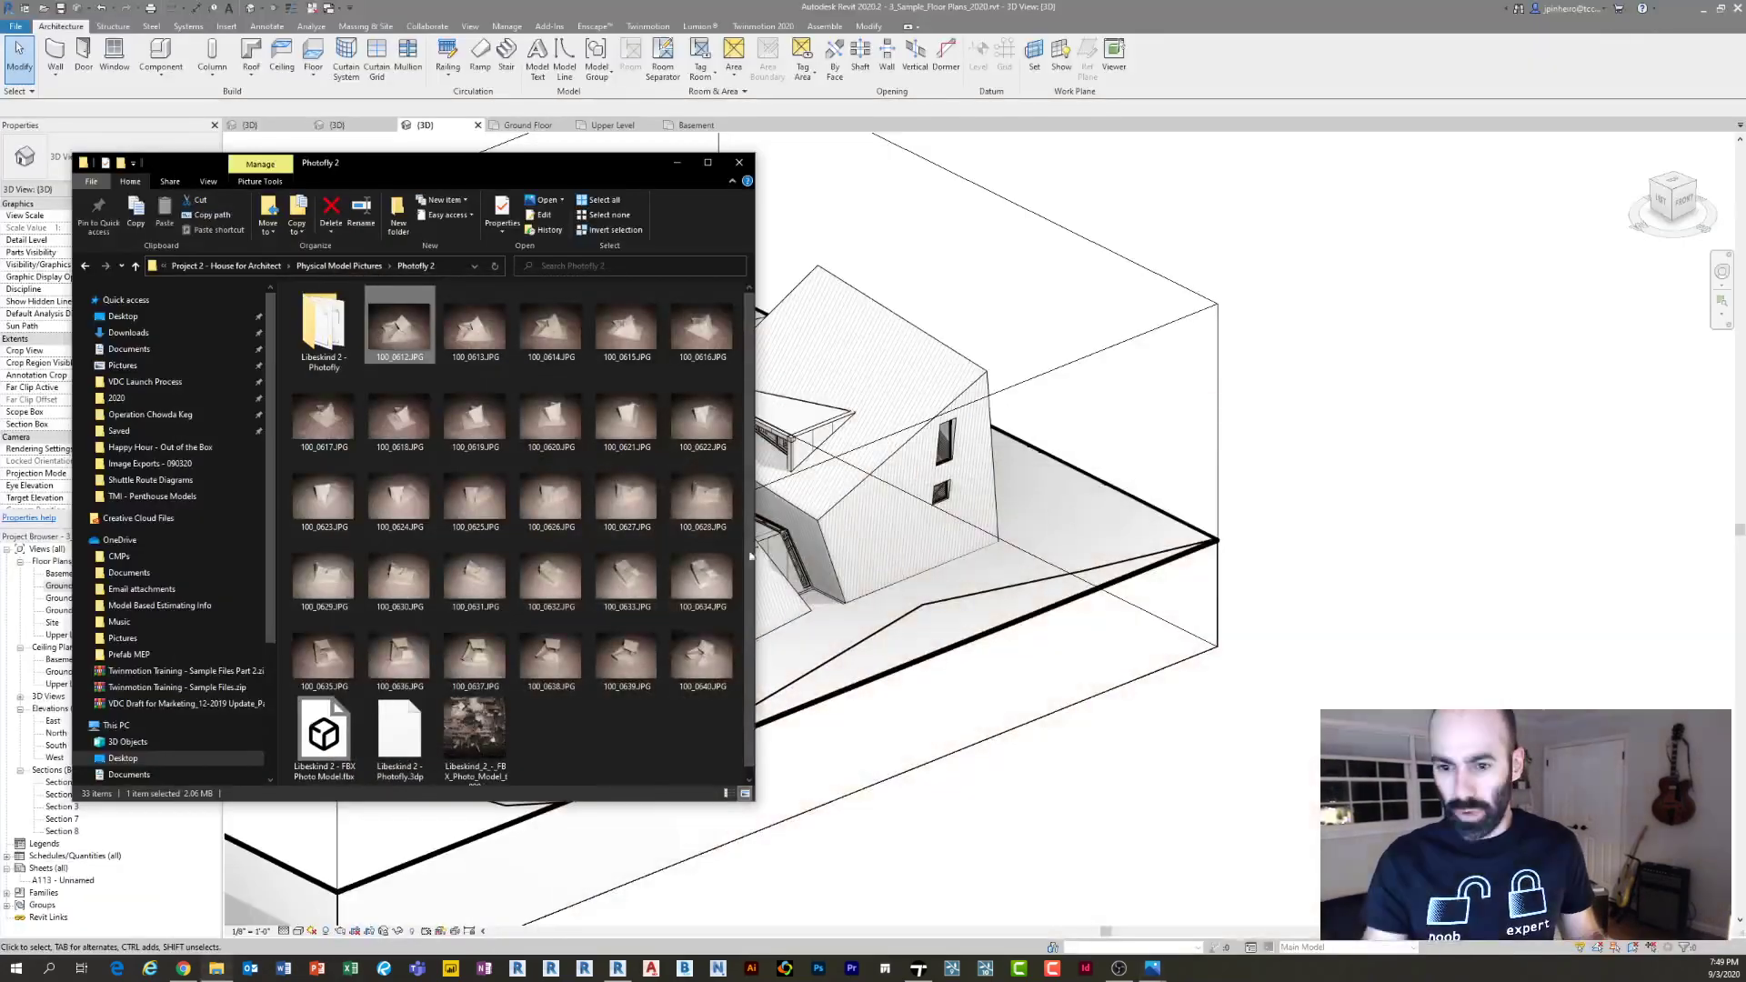
{"action": "left_click", "coordinate": [617, 770]}
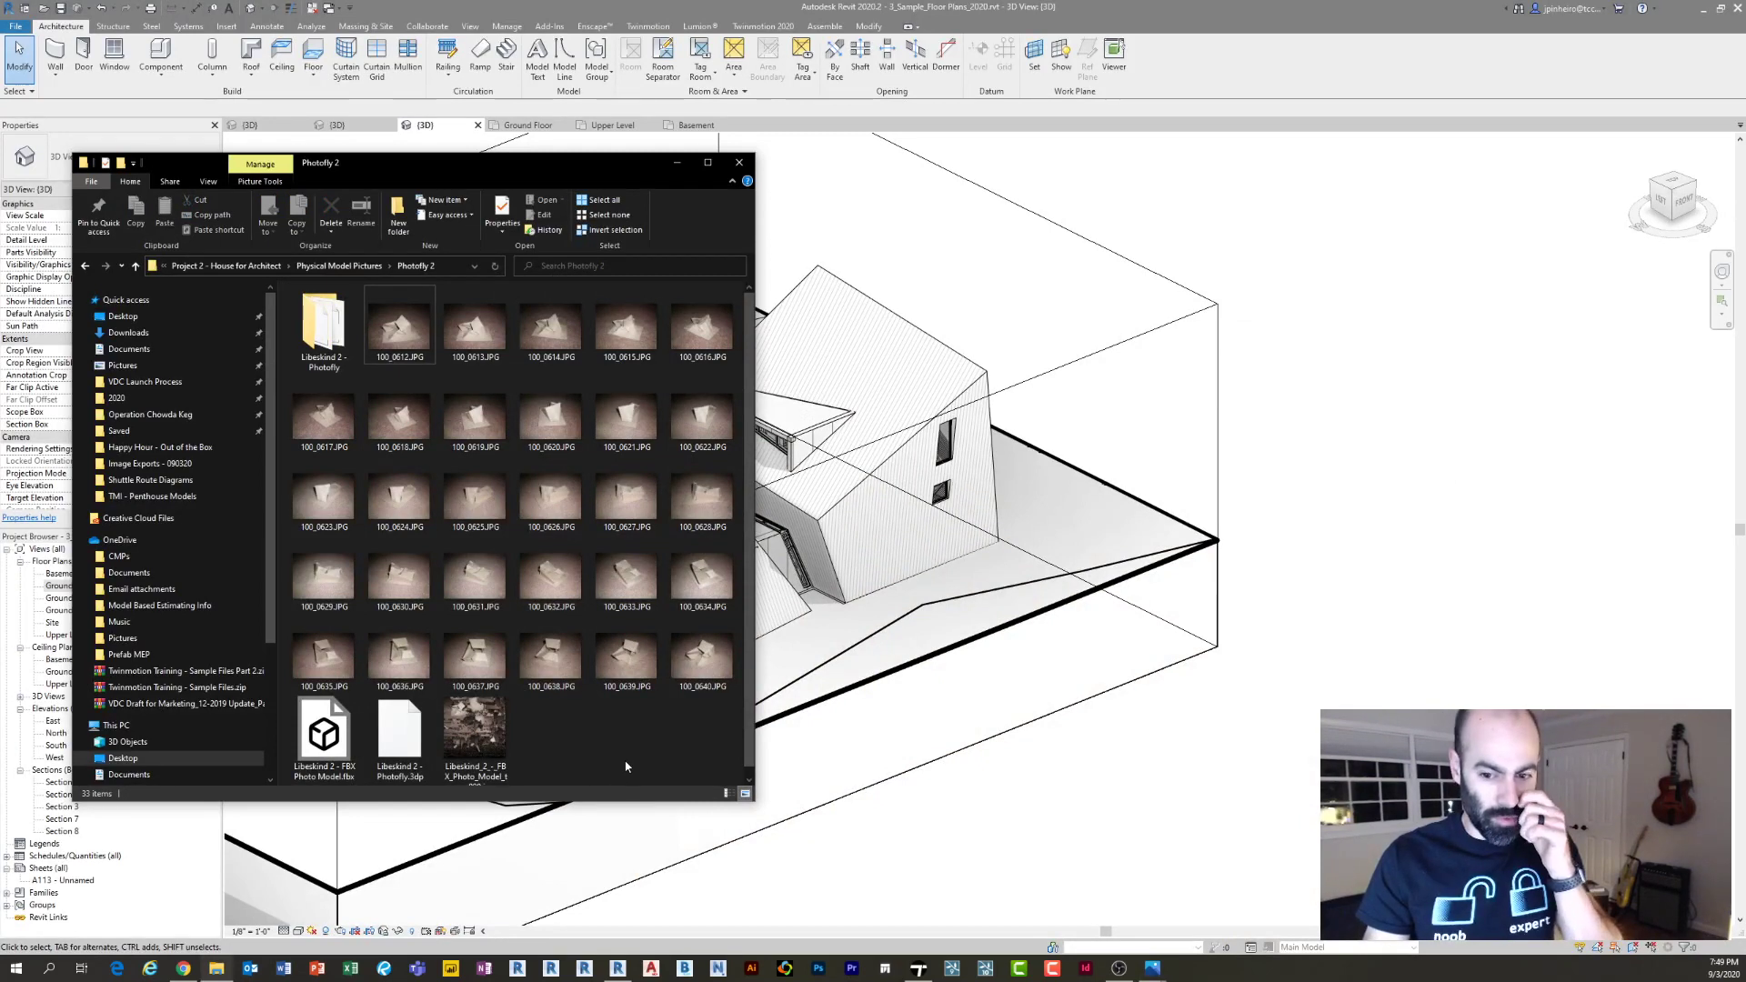
{"action": "scroll", "coordinate": [626, 766], "scroll_direction": "down", "scroll_amount": 1}
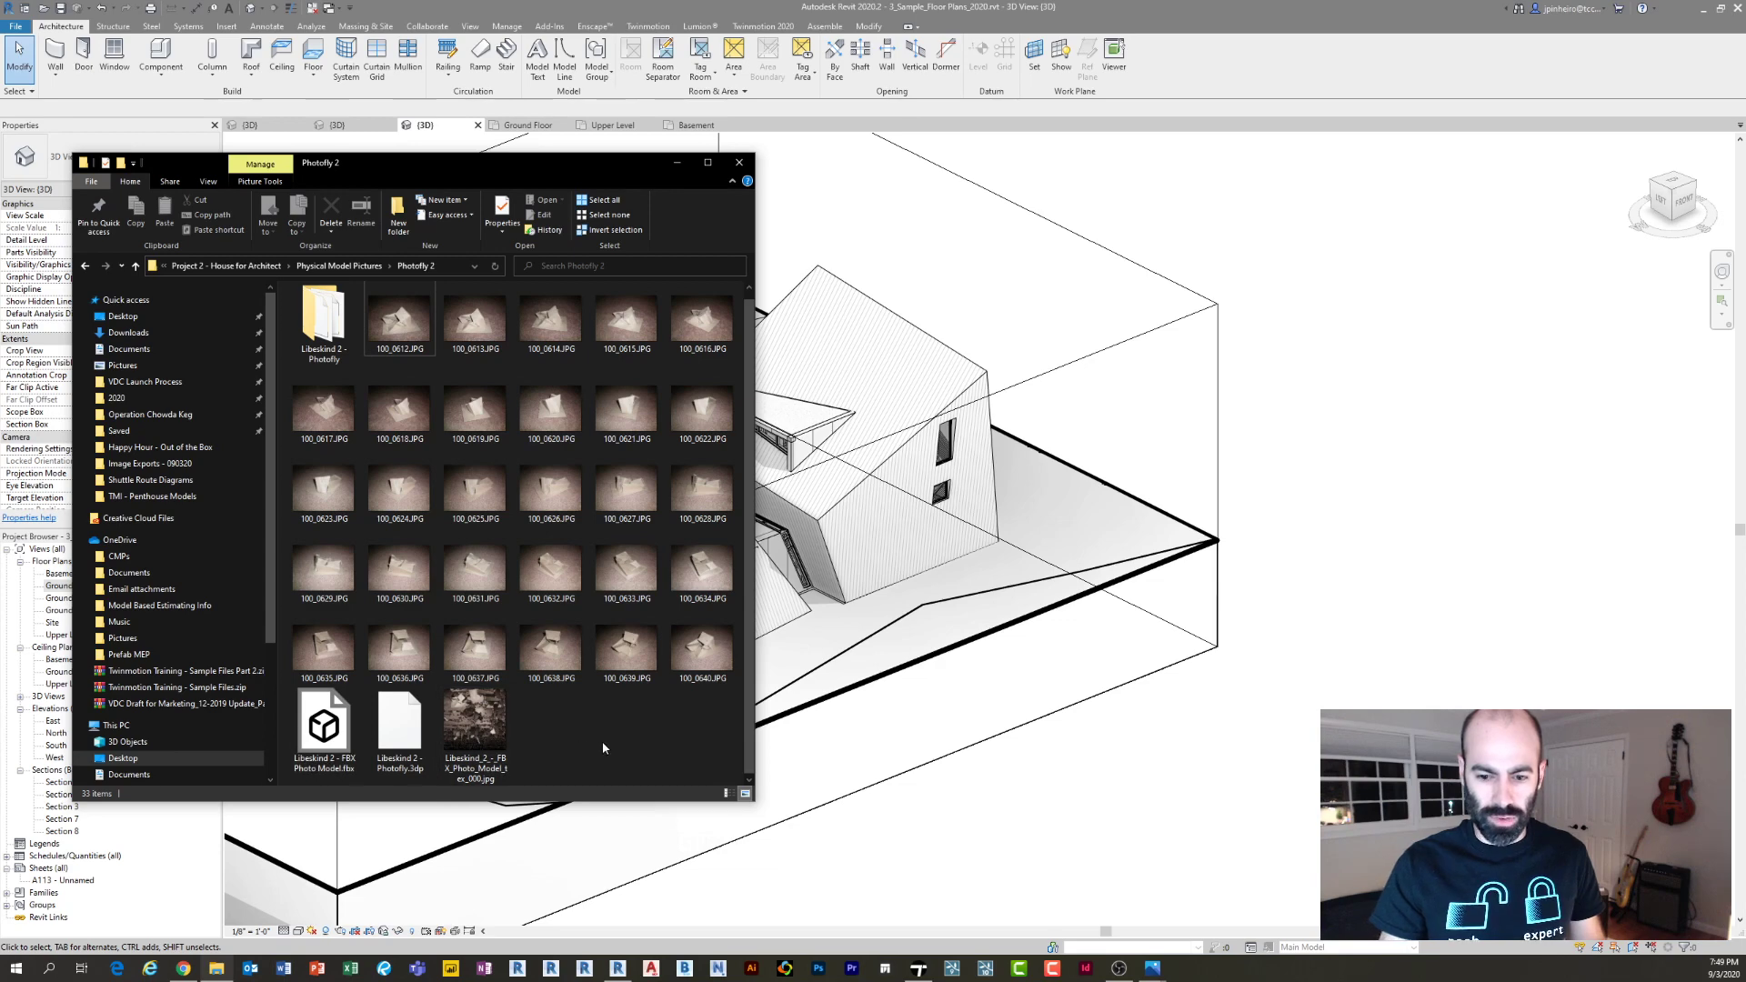
Switch to Twinmotion, examine the imported Libeskind 2 - FBX Photo Model up close from several angles, and clear the Starting Ground selection
{"action": "left_click", "coordinate": [1082, 807]}
{"action": "middle_click_drag", "start_coordinate": [1043, 812], "coordinate": [1029, 826]}
{"action": "left_click", "coordinate": [918, 968]}
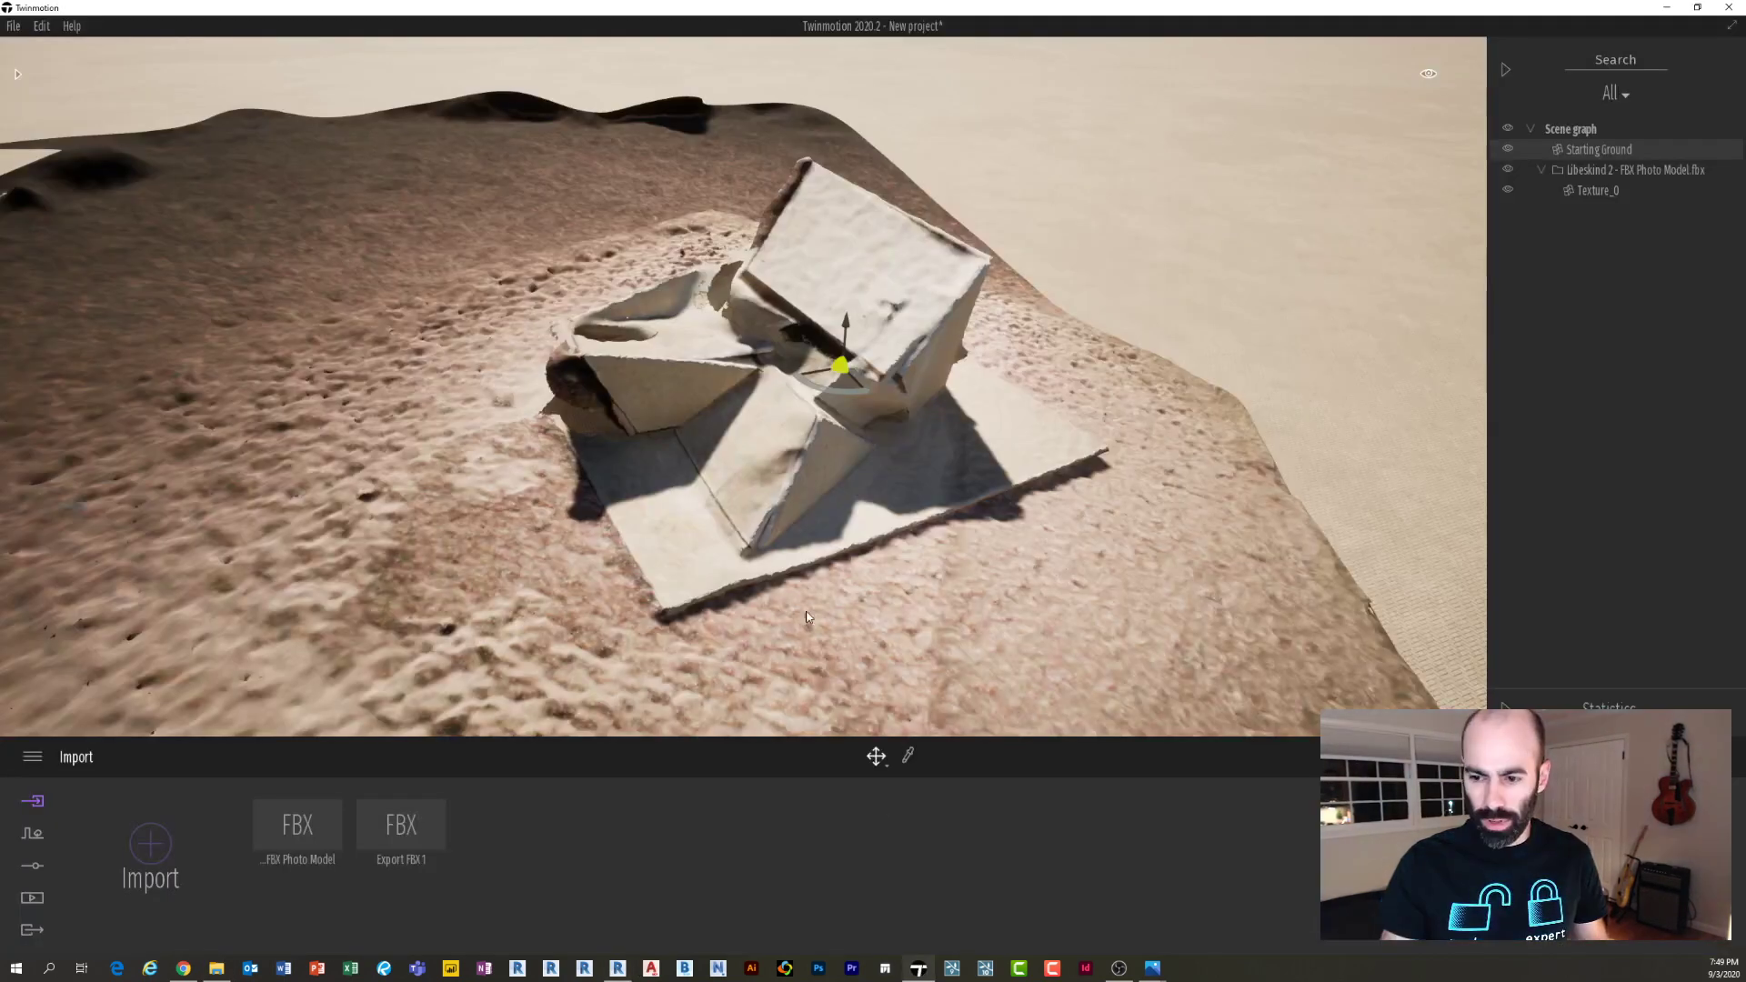
{"action": "scroll", "coordinate": [793, 473], "scroll_direction": "down", "scroll_amount": 1}
{"action": "scroll", "coordinate": [880, 477], "scroll_direction": "up", "scroll_amount": 2}
{"action": "middle_click_drag", "start_coordinate": [882, 479], "coordinate": [946, 437], "text": "shift"}
{"action": "middle_click_drag", "start_coordinate": [873, 427], "coordinate": [9, 395], "text": "shift"}
{"action": "middle_click_drag", "start_coordinate": [765, 528], "coordinate": [718, 404], "text": "shift"}
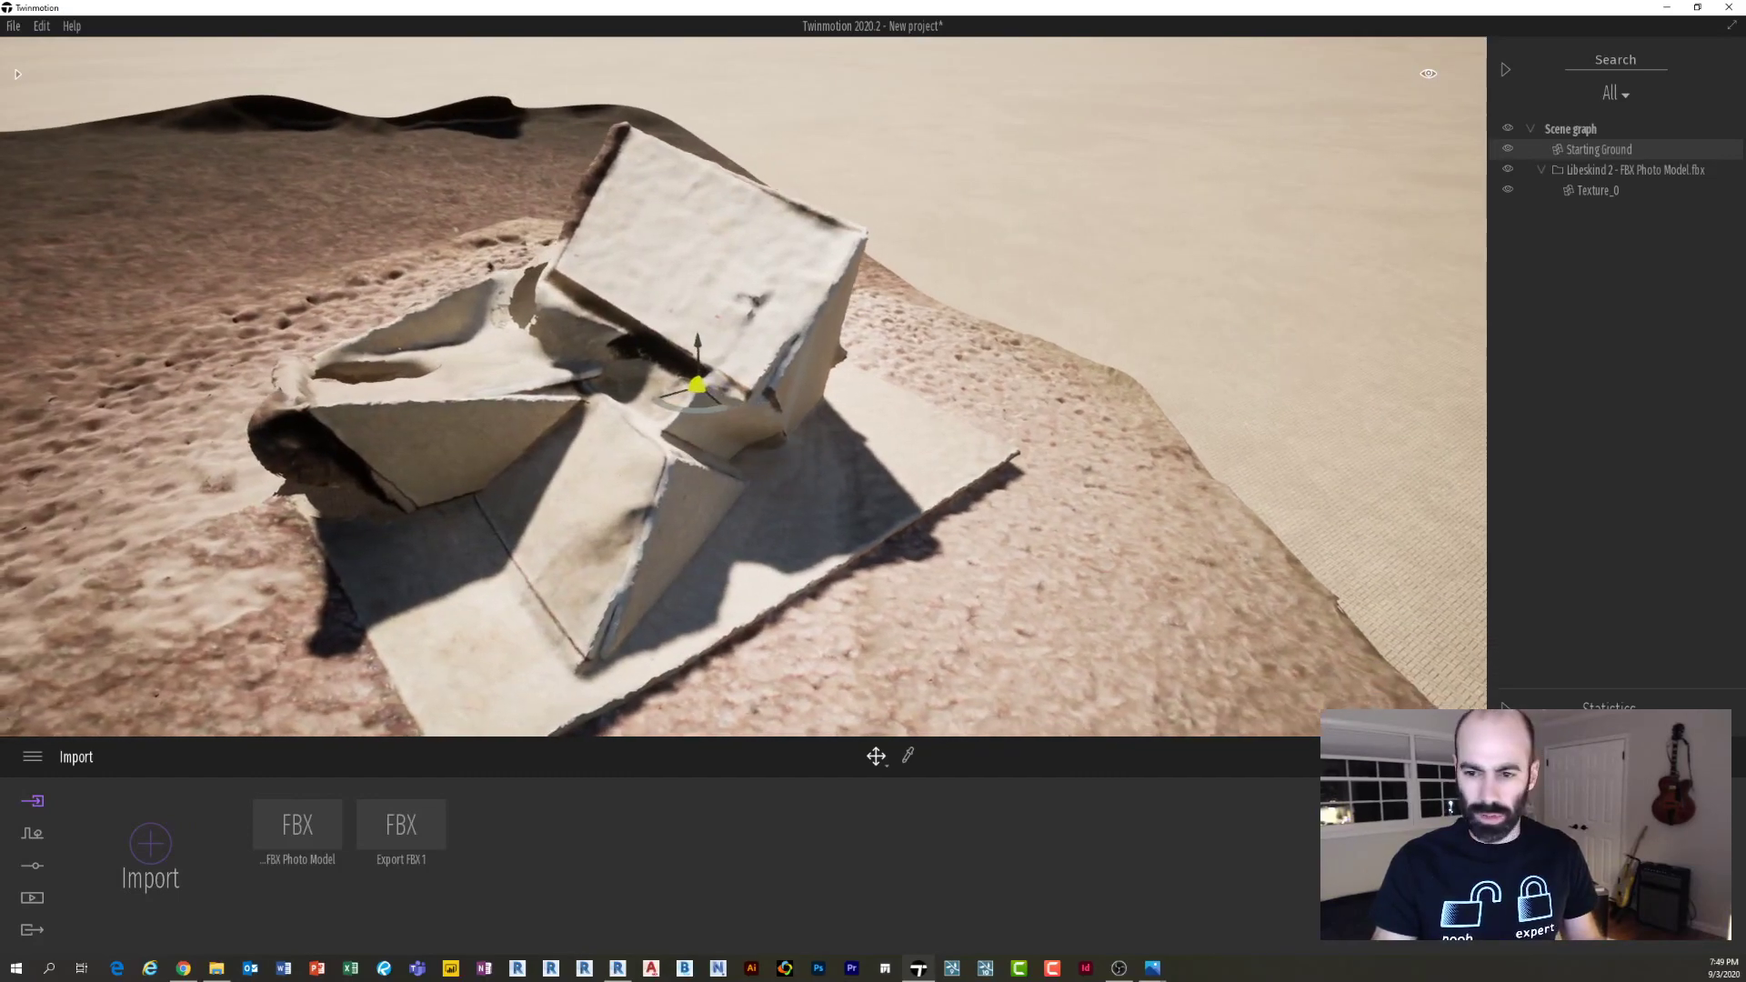
{"action": "key", "text": "Escape"}
{"action": "scroll", "coordinate": [649, 421], "scroll_direction": "up", "scroll_amount": 1}
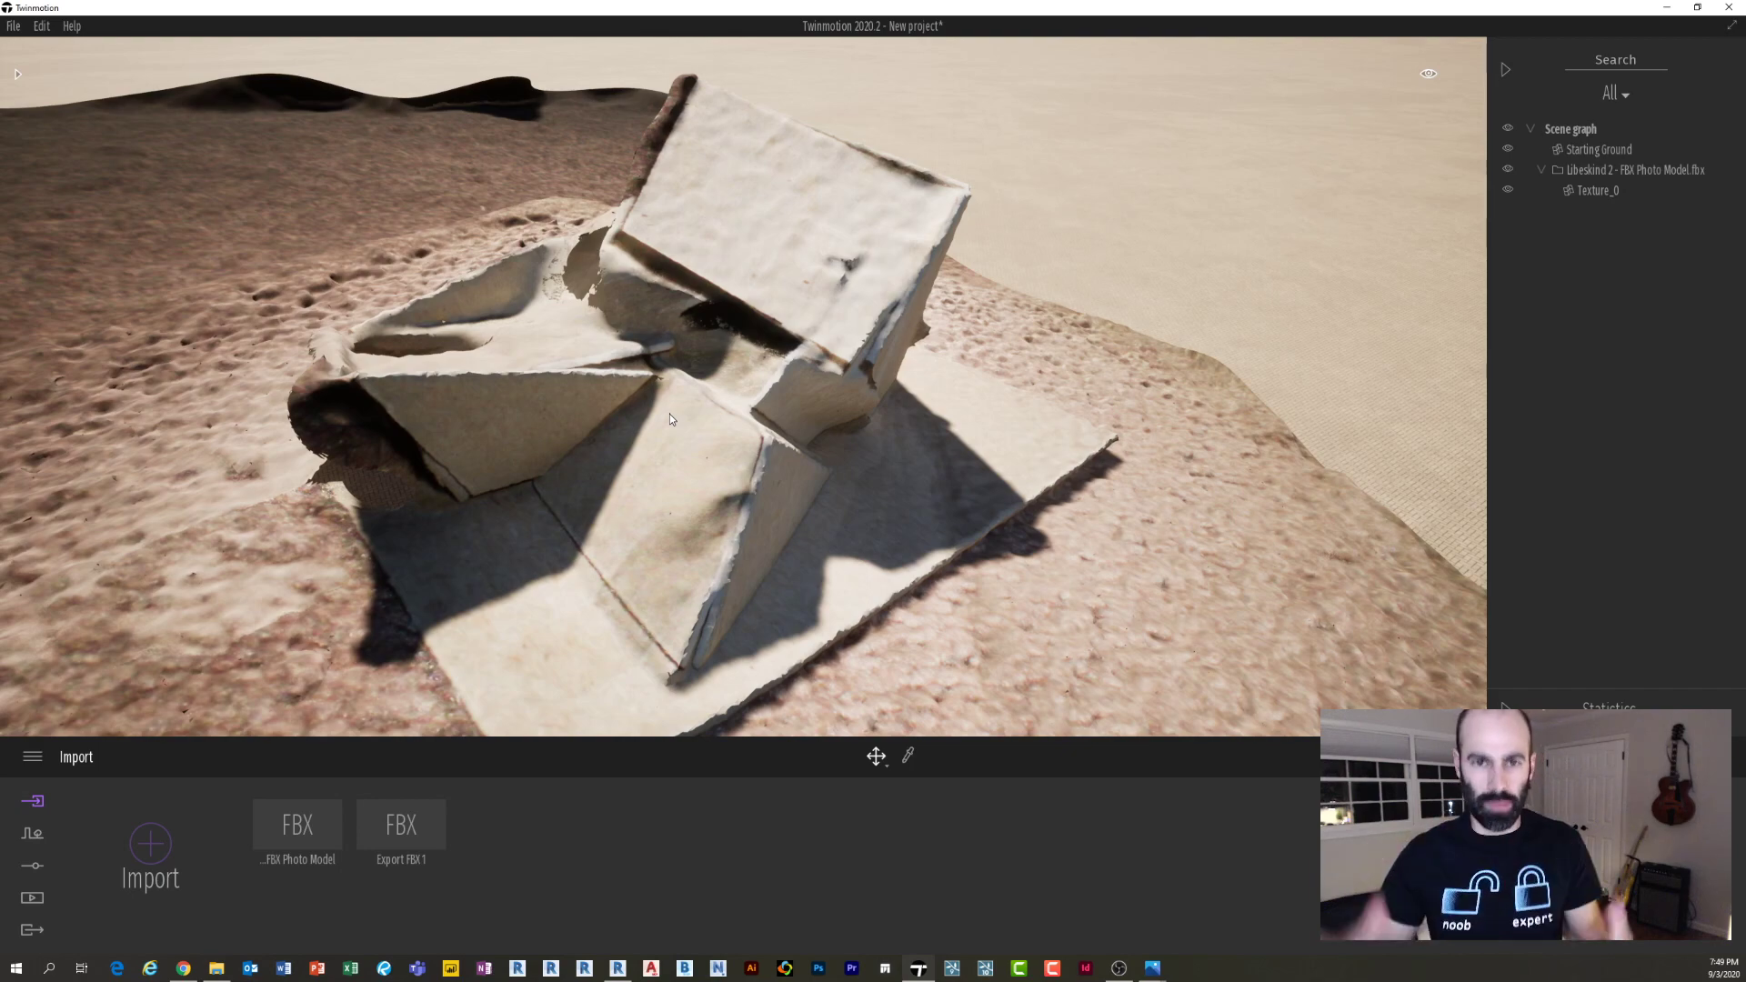
Minimize Twinmotion and view the modelled house up close in the Revit 3D view
{"action": "scroll", "coordinate": [669, 414], "scroll_direction": "down", "scroll_amount": 1}
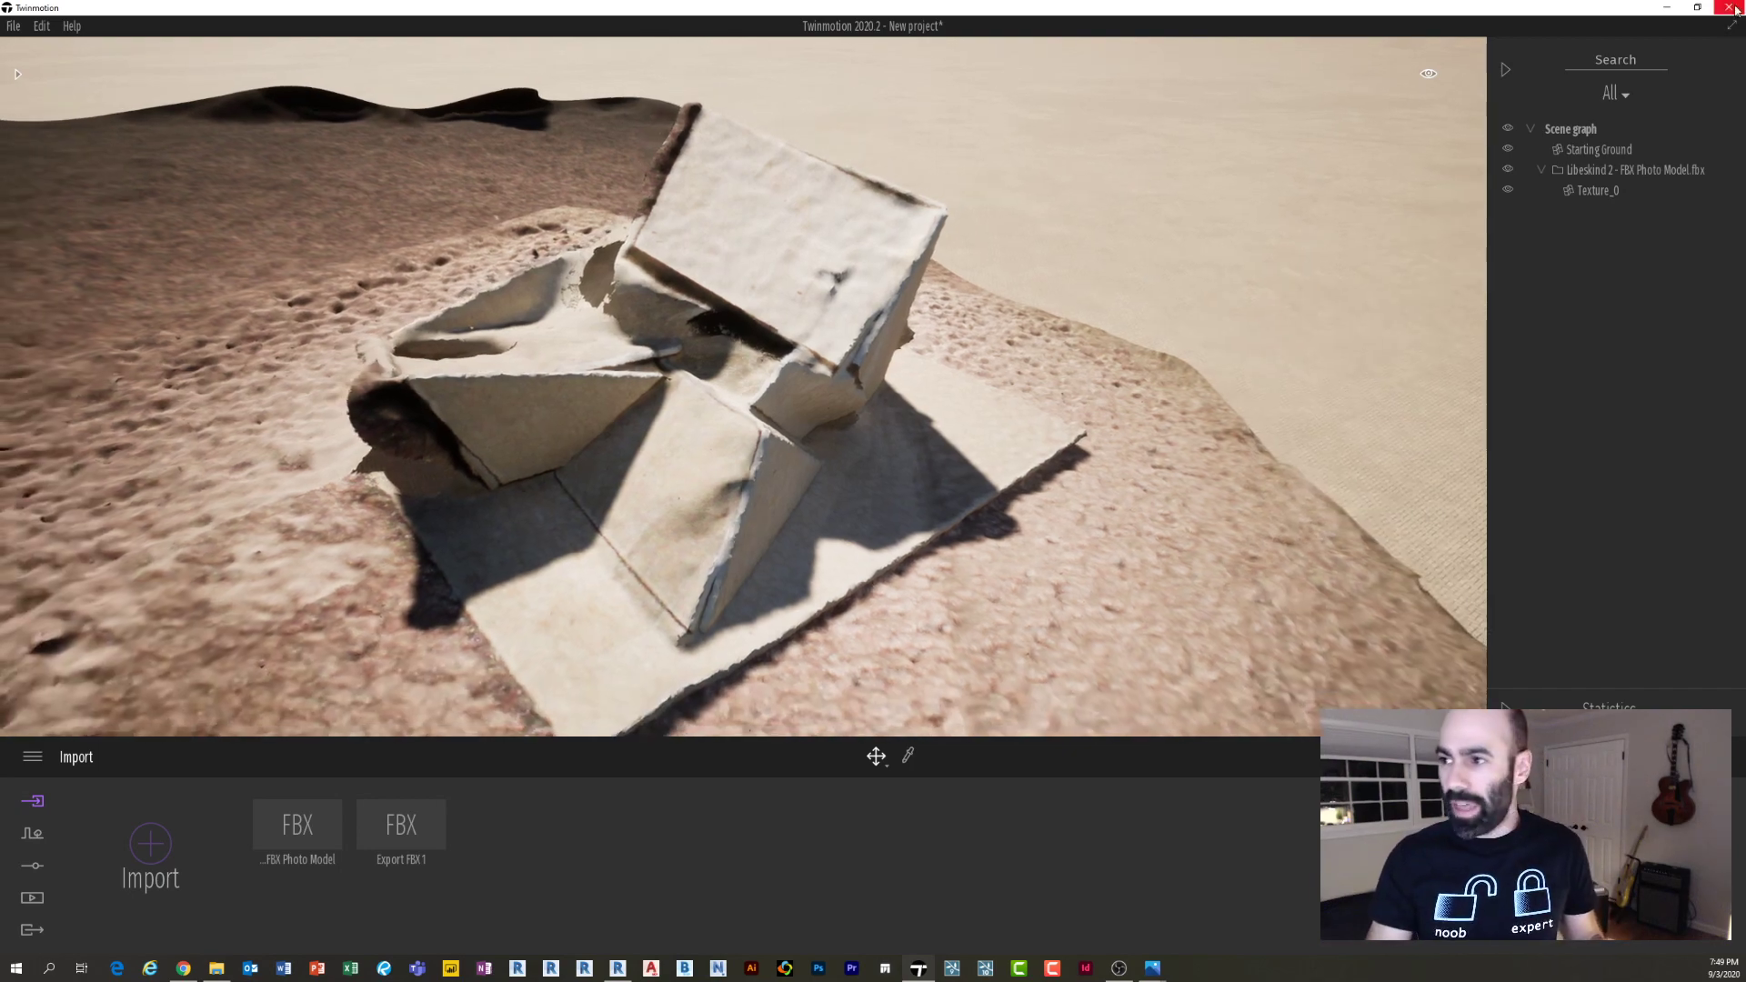
{"action": "left_click", "coordinate": [1667, 8]}
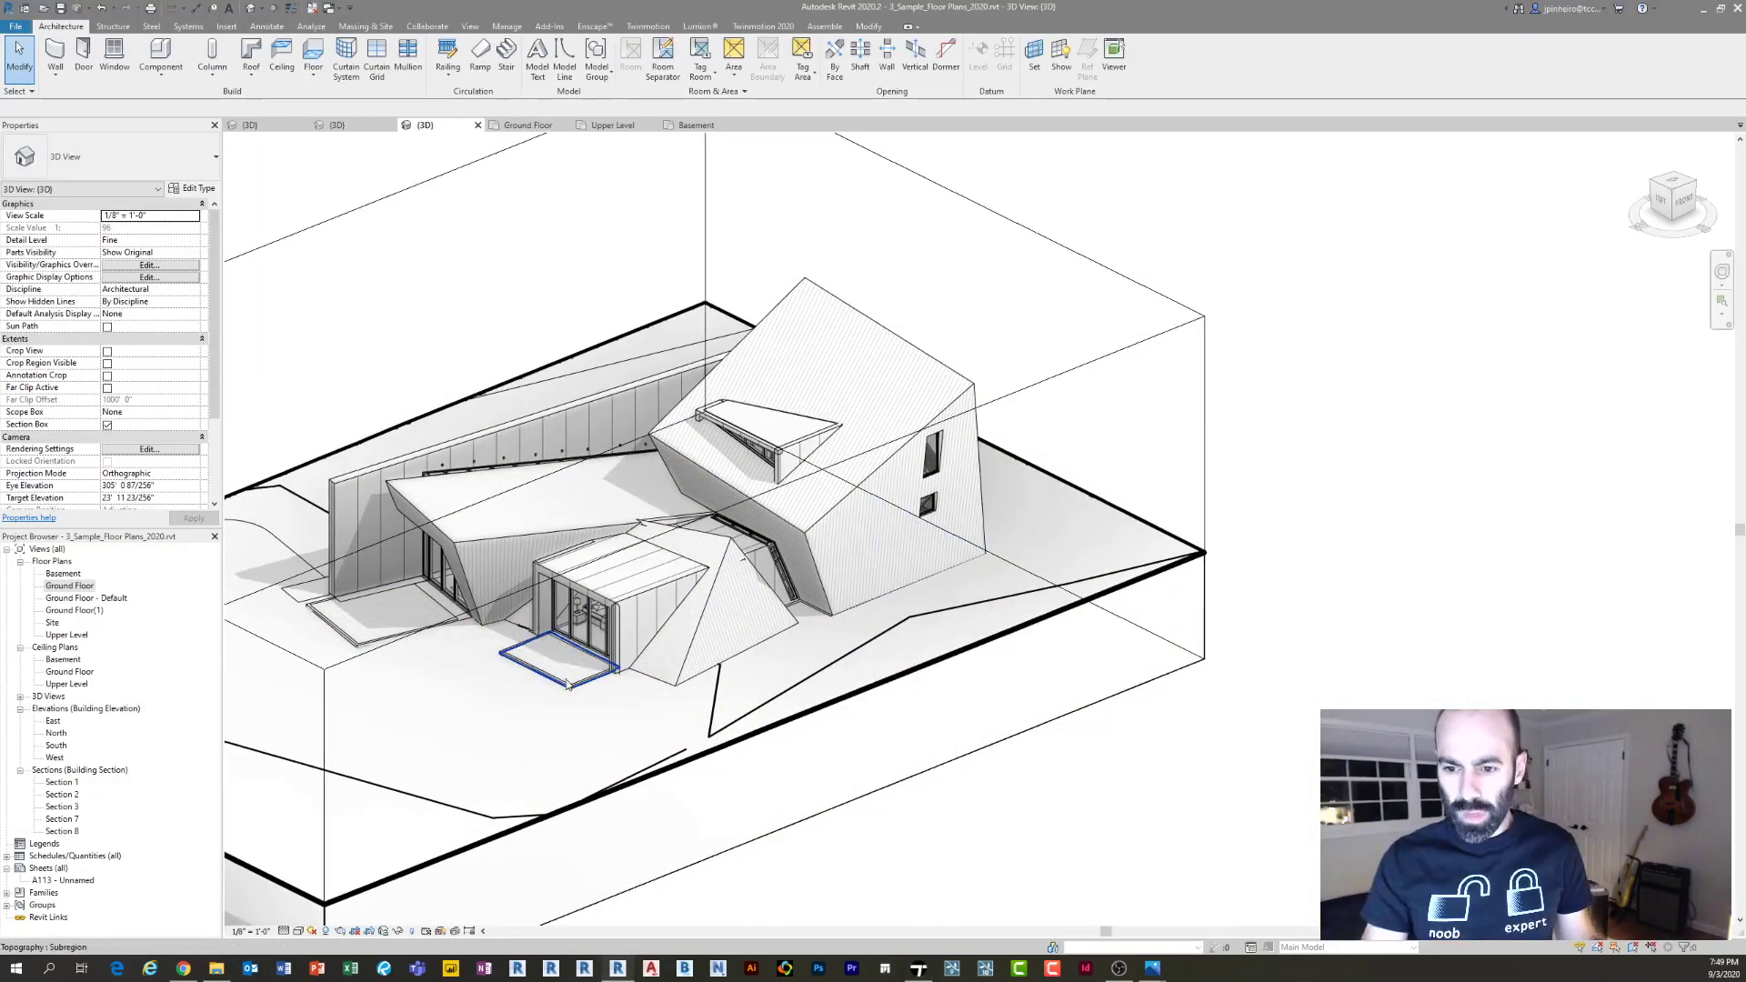
{"action": "scroll", "coordinate": [564, 677], "scroll_direction": "up", "scroll_amount": 2}
{"action": "middle_click_drag", "start_coordinate": [608, 710], "coordinate": [705, 738], "text": "shift"}
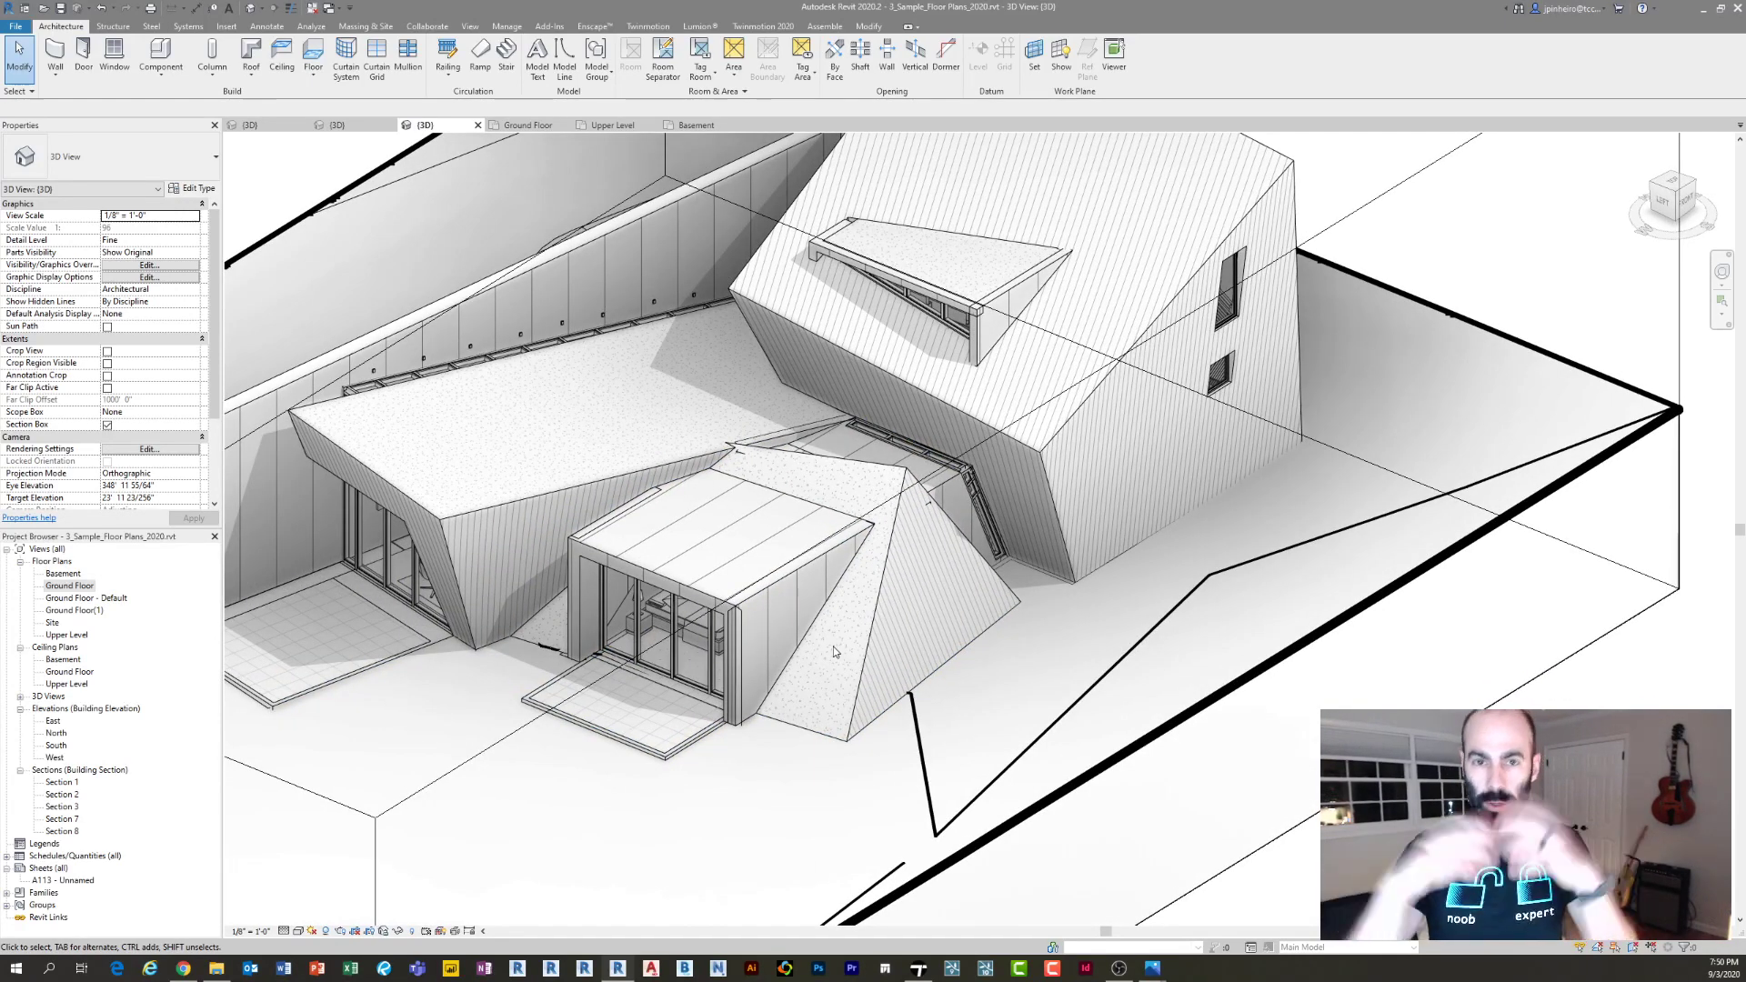
Reveal the hidden elements in the 3D view and open the house's Conceptual Mass 5 for family editing
{"action": "left_click", "coordinate": [412, 930]}
{"action": "middle_click_drag", "start_coordinate": [779, 723], "coordinate": [853, 641], "text": "shift"}
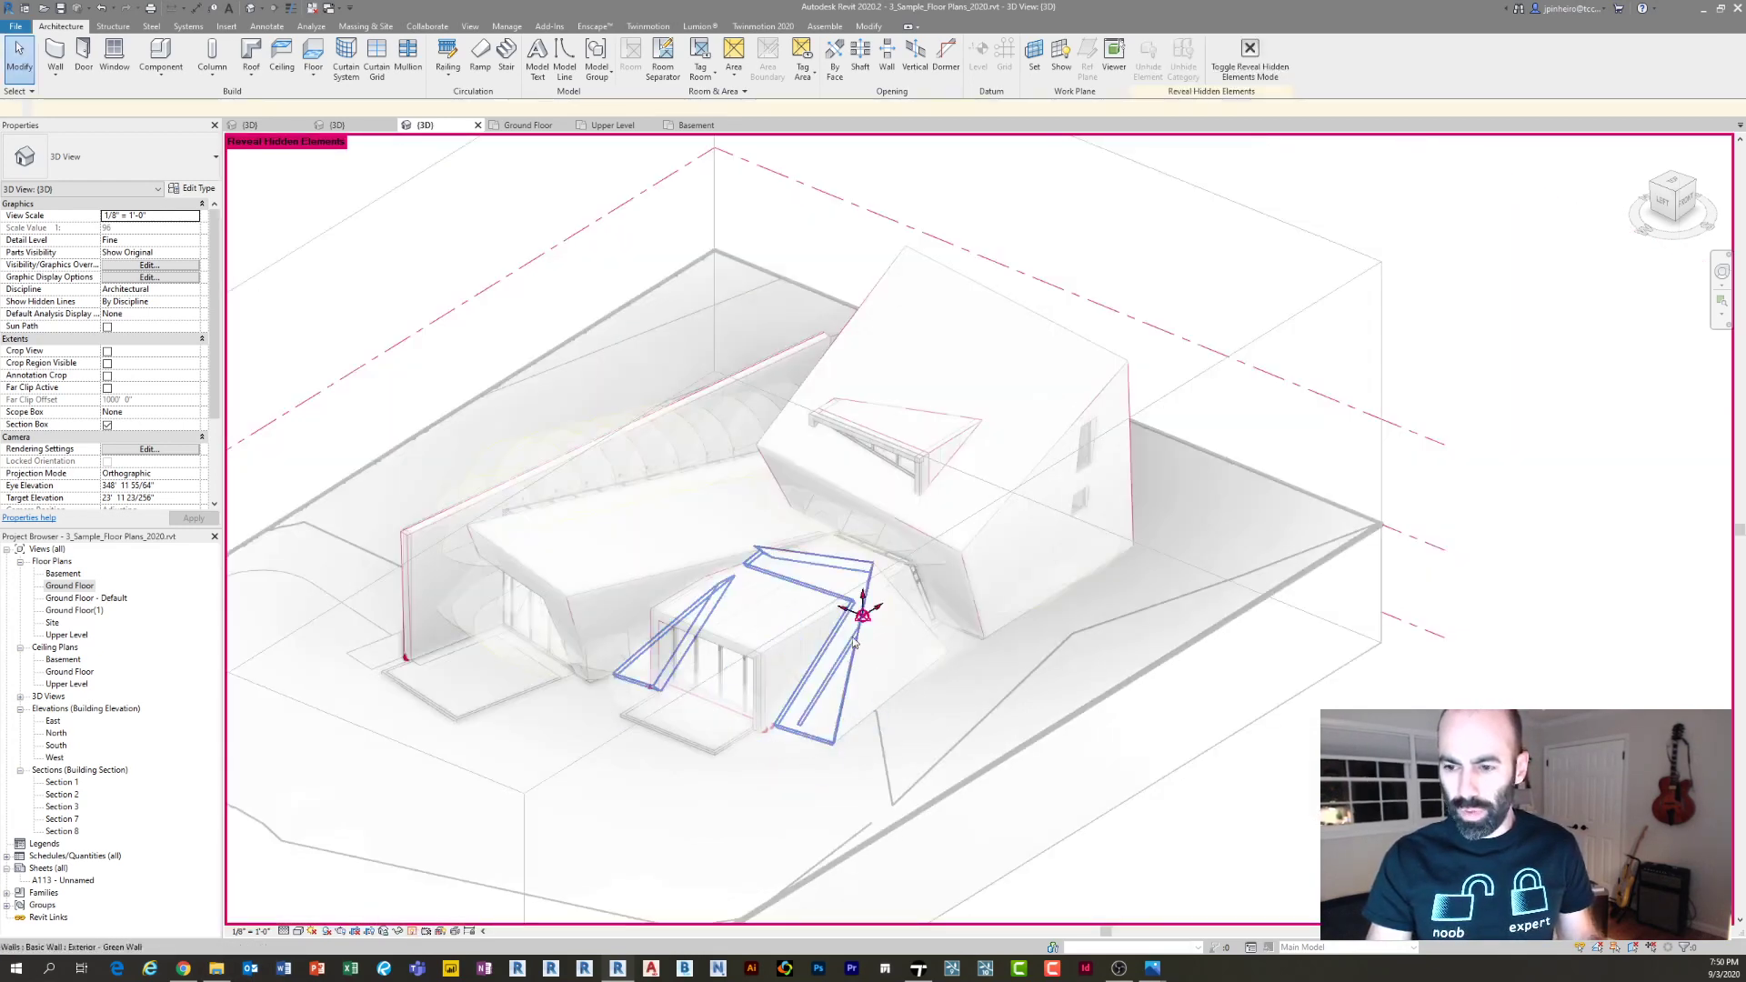
{"action": "scroll", "coordinate": [853, 641], "scroll_direction": "up", "scroll_amount": 2}
{"action": "left_click", "coordinate": [873, 561]}
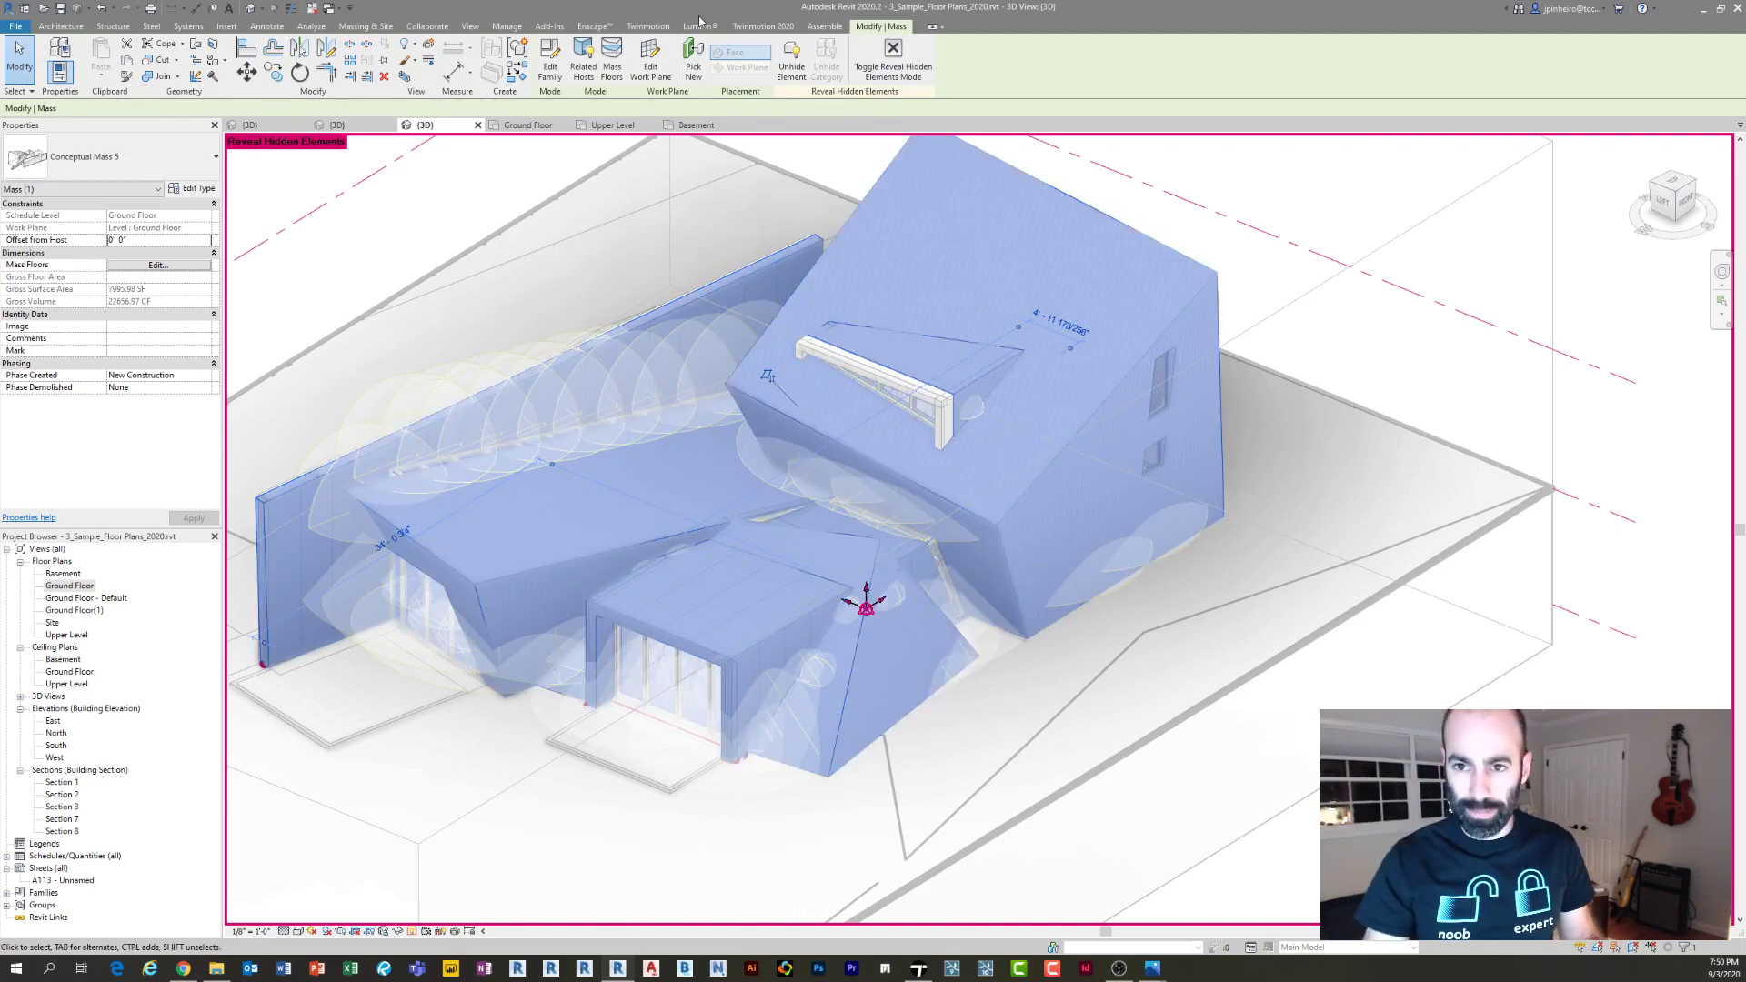
{"action": "left_click", "coordinate": [550, 63]}
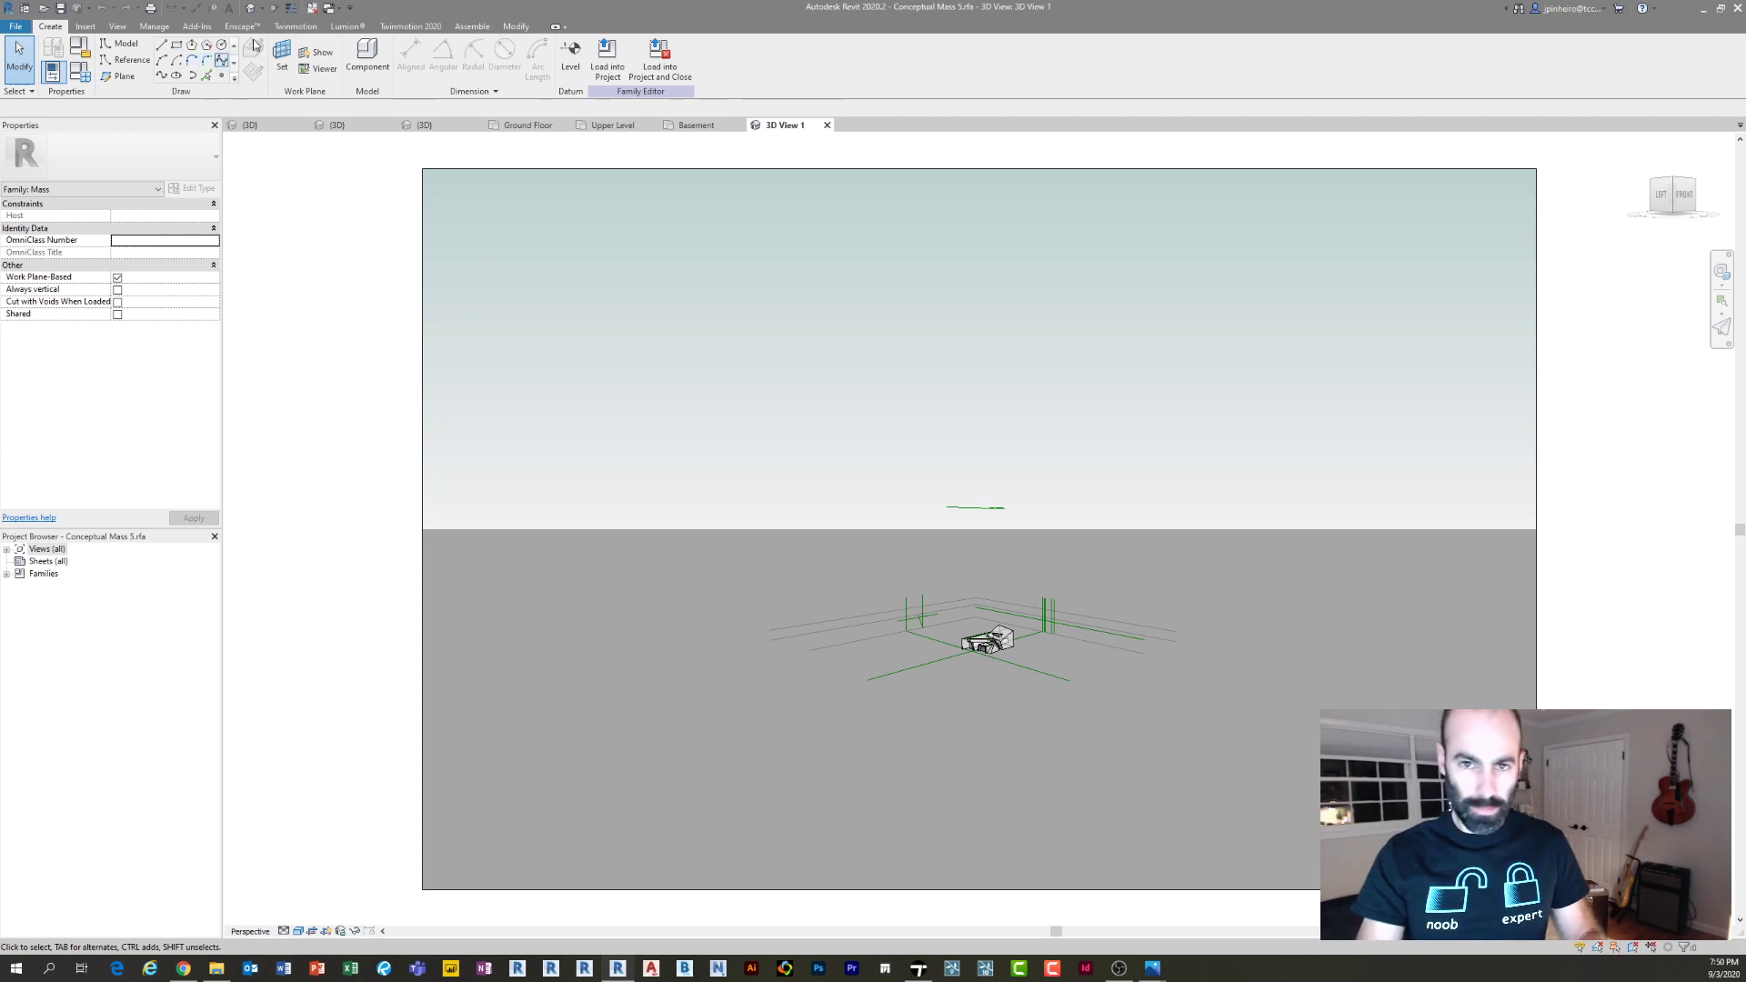
Open the mass family's default 3D view and examine its joined solid forms from the entrance side
{"action": "left_click", "coordinate": [251, 8]}
{"action": "scroll", "coordinate": [1040, 710], "scroll_direction": "up", "scroll_amount": 5}
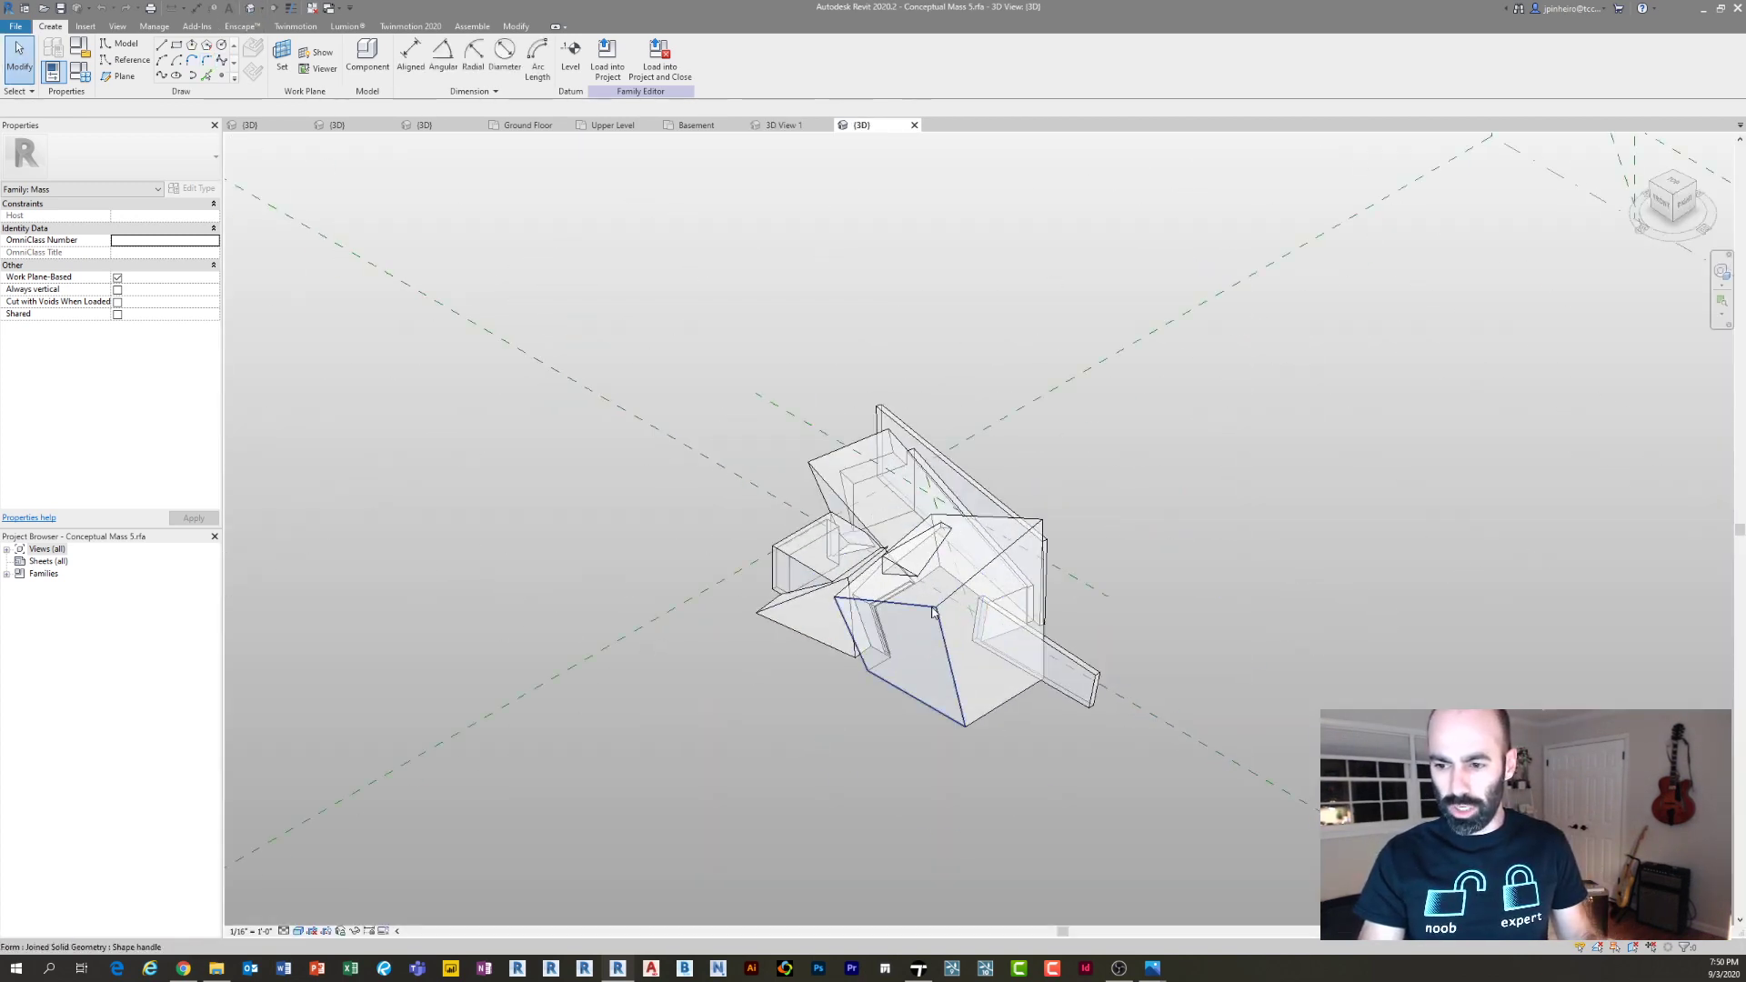
{"action": "left_click", "coordinate": [879, 684]}
{"action": "middle_click_drag", "start_coordinate": [879, 684], "coordinate": [1239, 685], "text": "shift"}
{"action": "scroll", "coordinate": [950, 621], "scroll_direction": "up", "scroll_amount": 3}
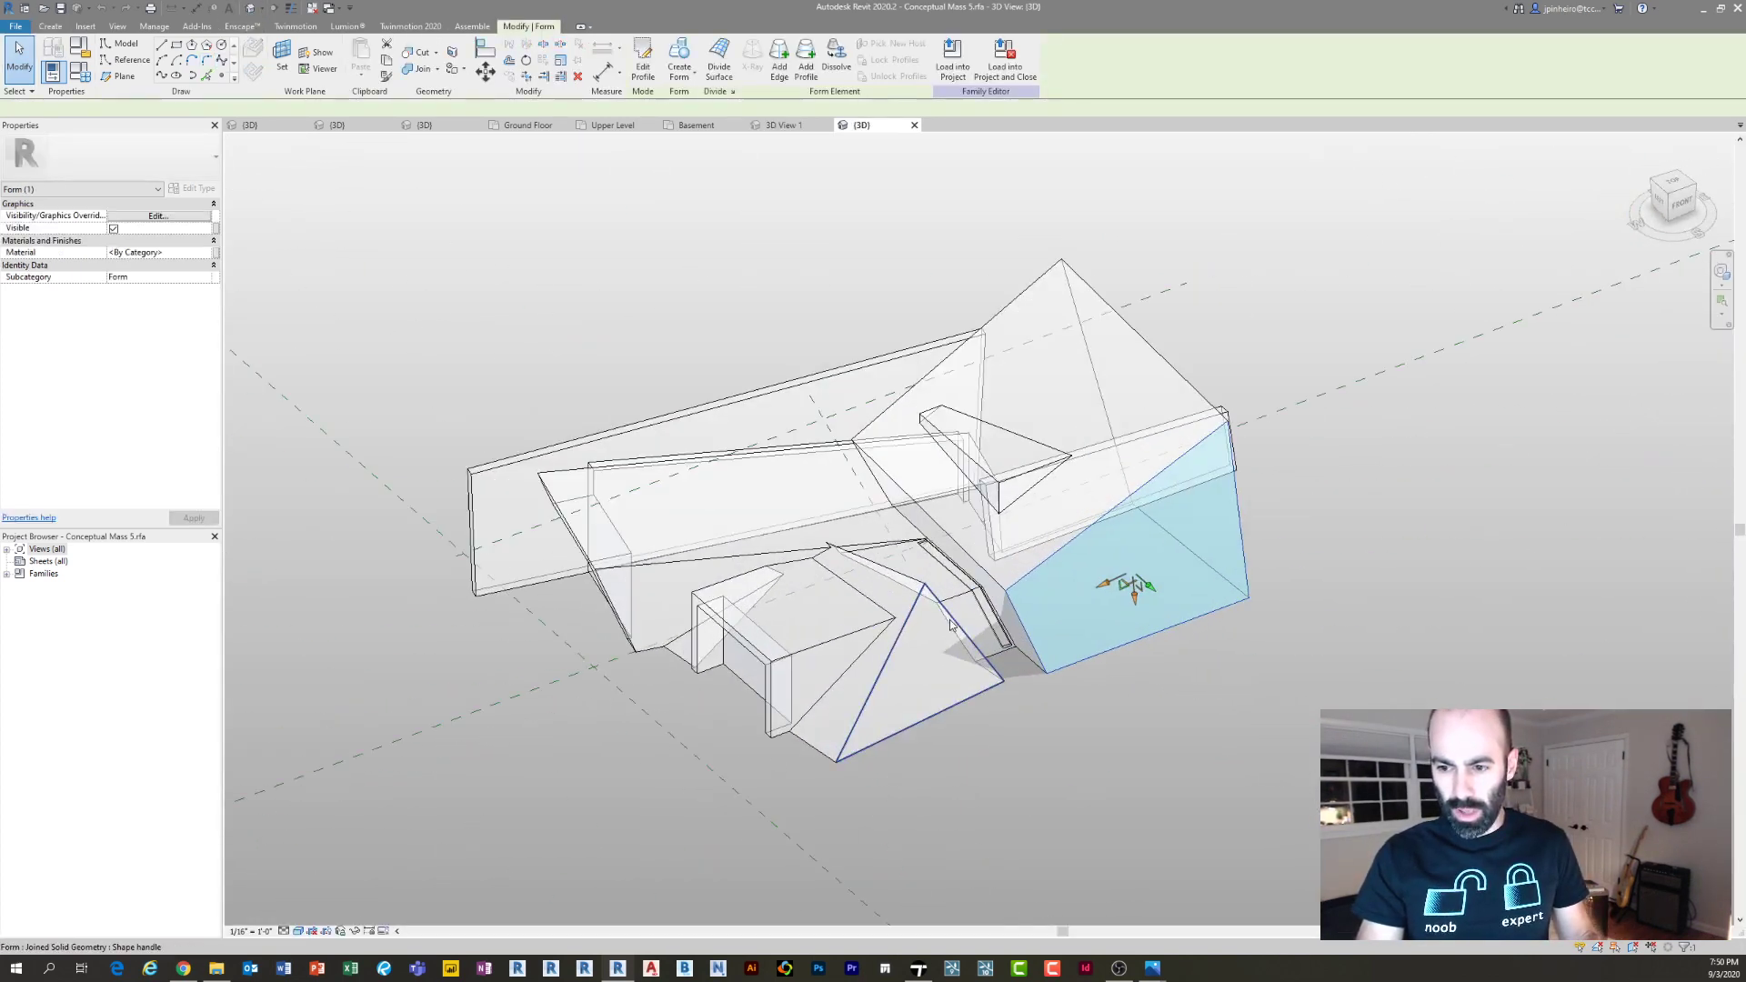
{"action": "middle_click_drag", "start_coordinate": [950, 621], "coordinate": [997, 705], "text": "shift"}
{"action": "left_click", "coordinate": [1038, 710]}
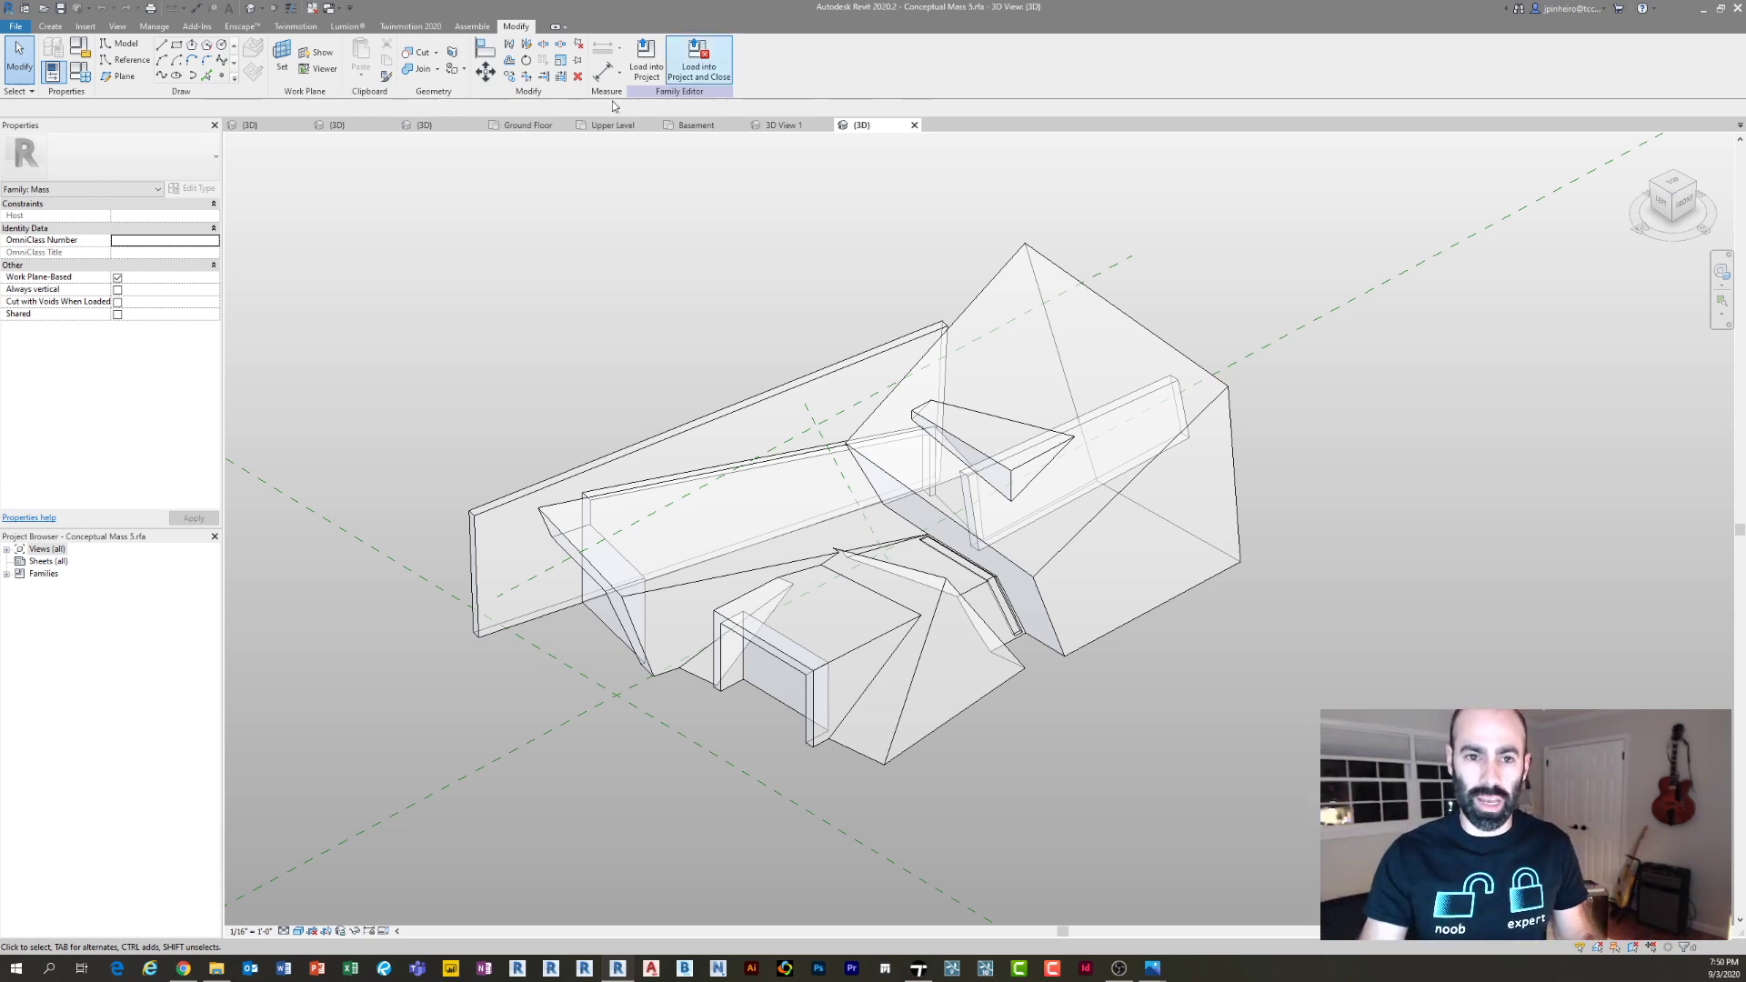
{"action": "left_click", "coordinate": [50, 25]}
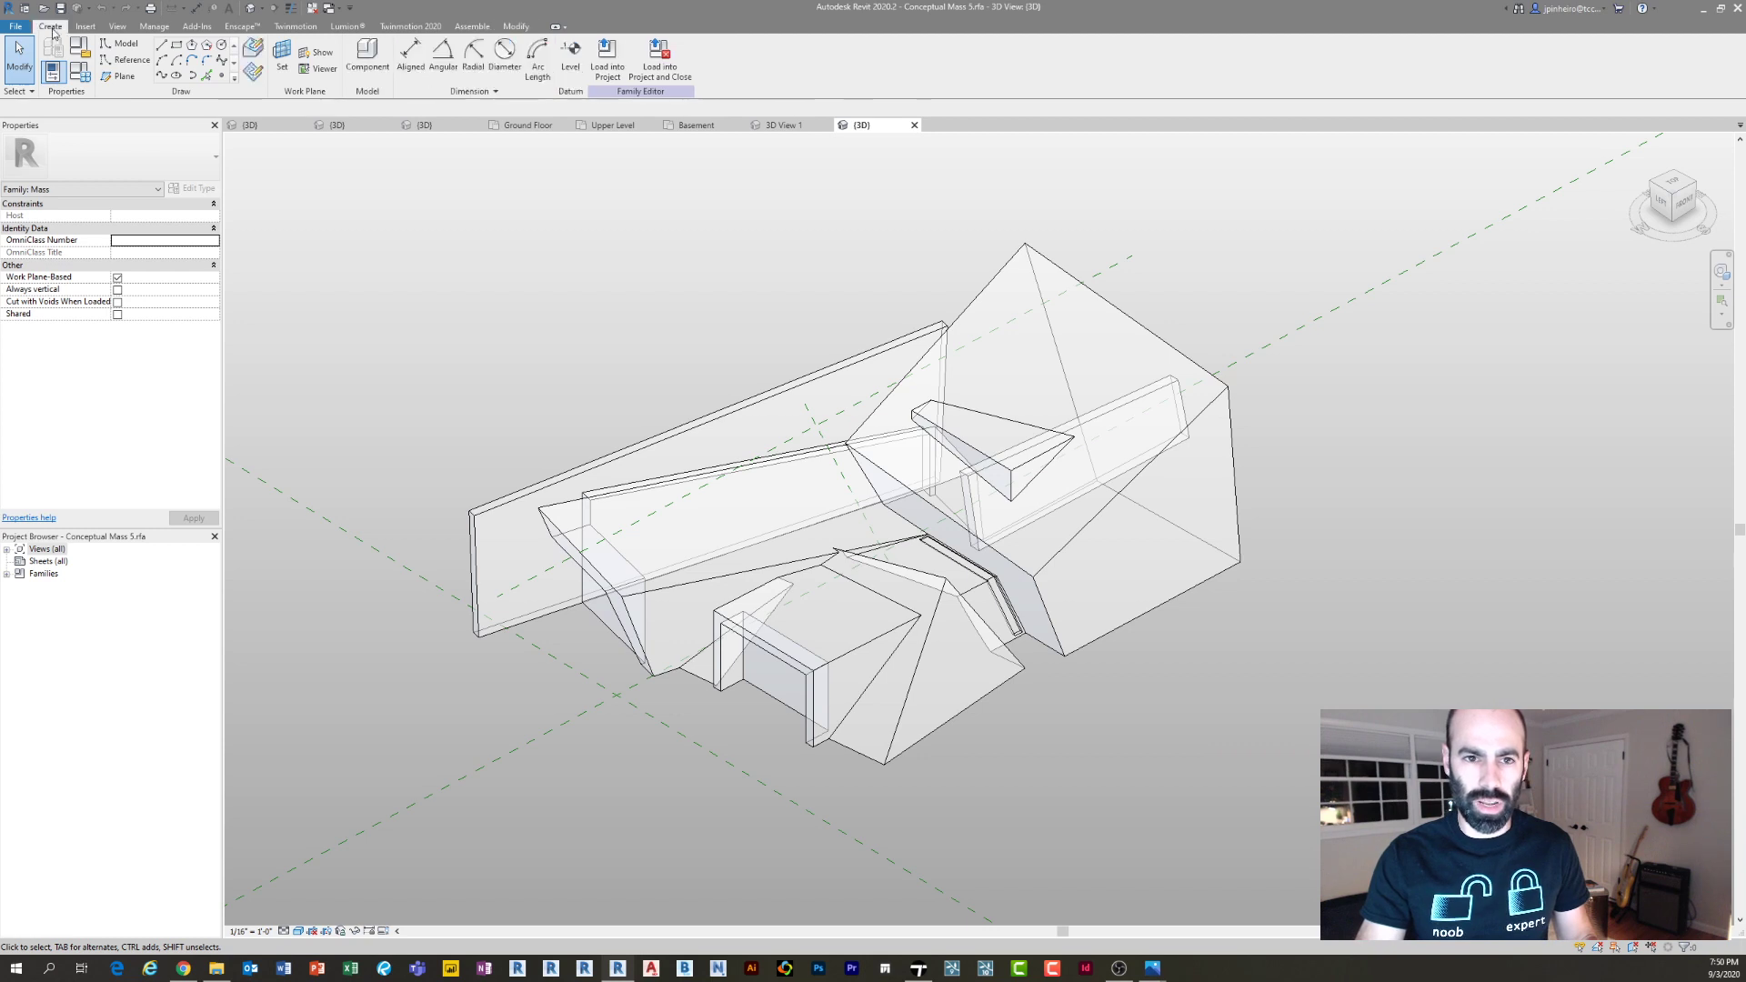
{"action": "left_click", "coordinate": [367, 63]}
{"action": "left_click", "coordinate": [954, 491]}
{"action": "scroll", "coordinate": [664, 339], "scroll_direction": "up", "scroll_amount": 1}
{"action": "middle_click_drag", "start_coordinate": [739, 329], "coordinate": [615, 362]}
{"action": "scroll", "coordinate": [619, 344], "scroll_direction": "up", "scroll_amount": 1}
{"action": "right_click", "coordinate": [606, 356]}
{"action": "left_click", "coordinate": [533, 344]}
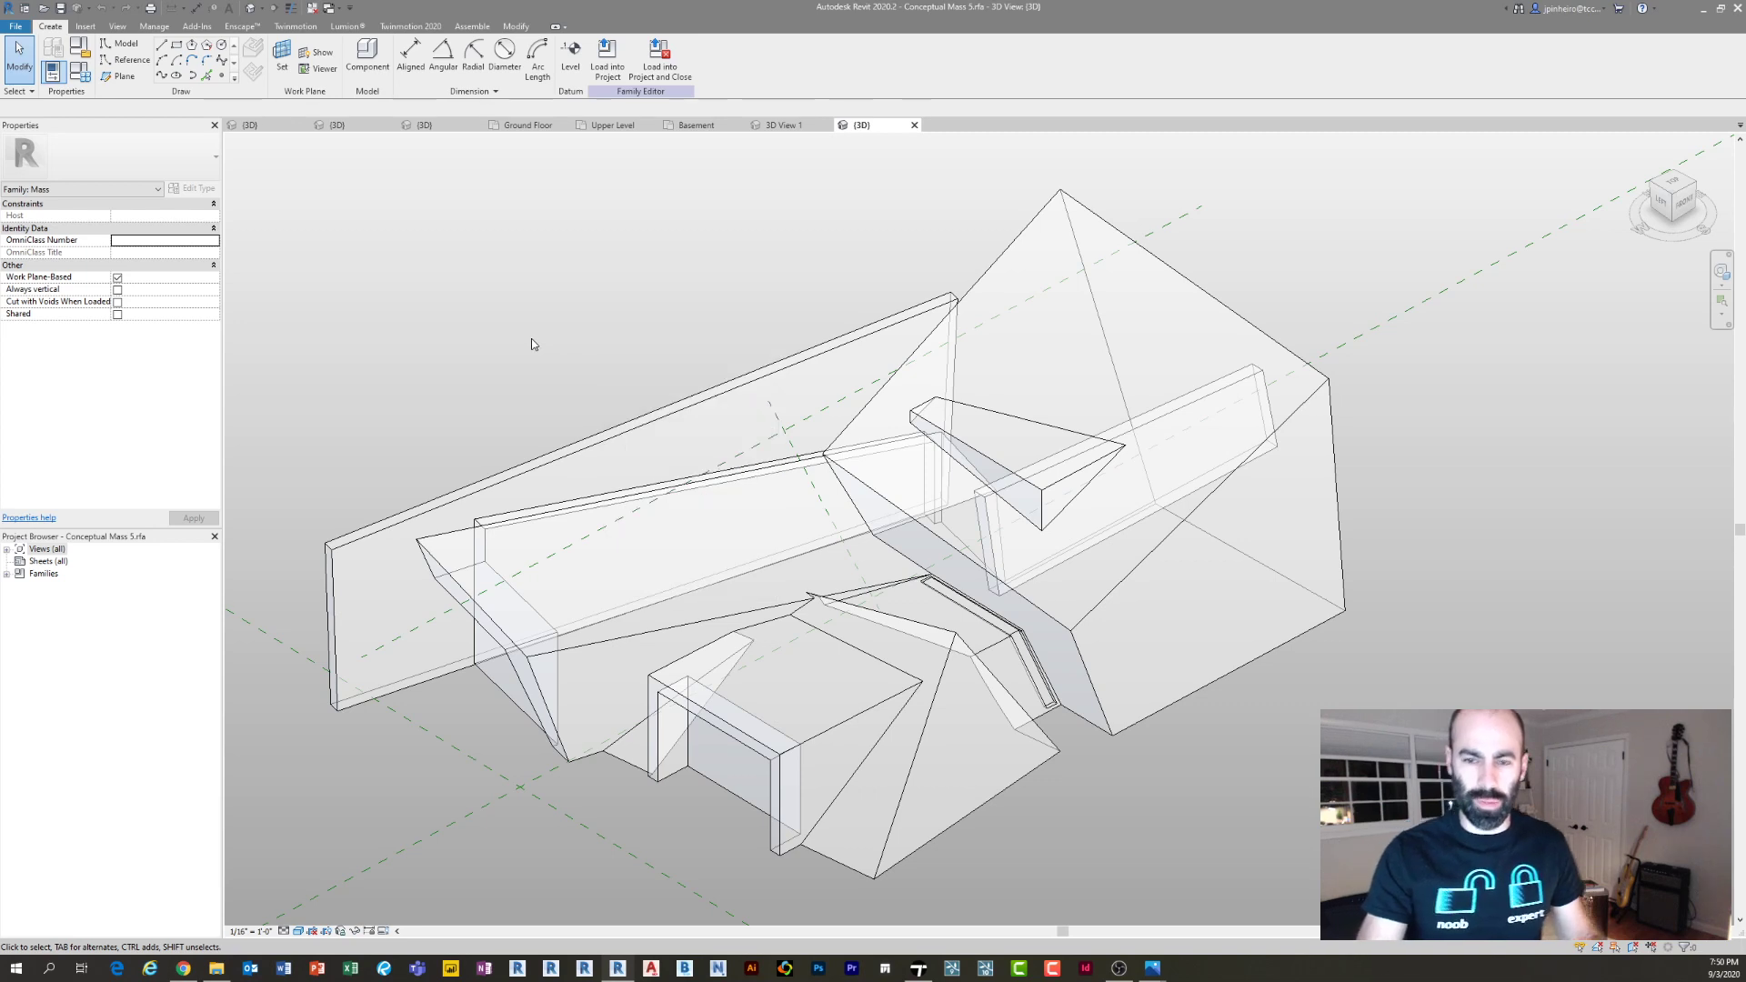
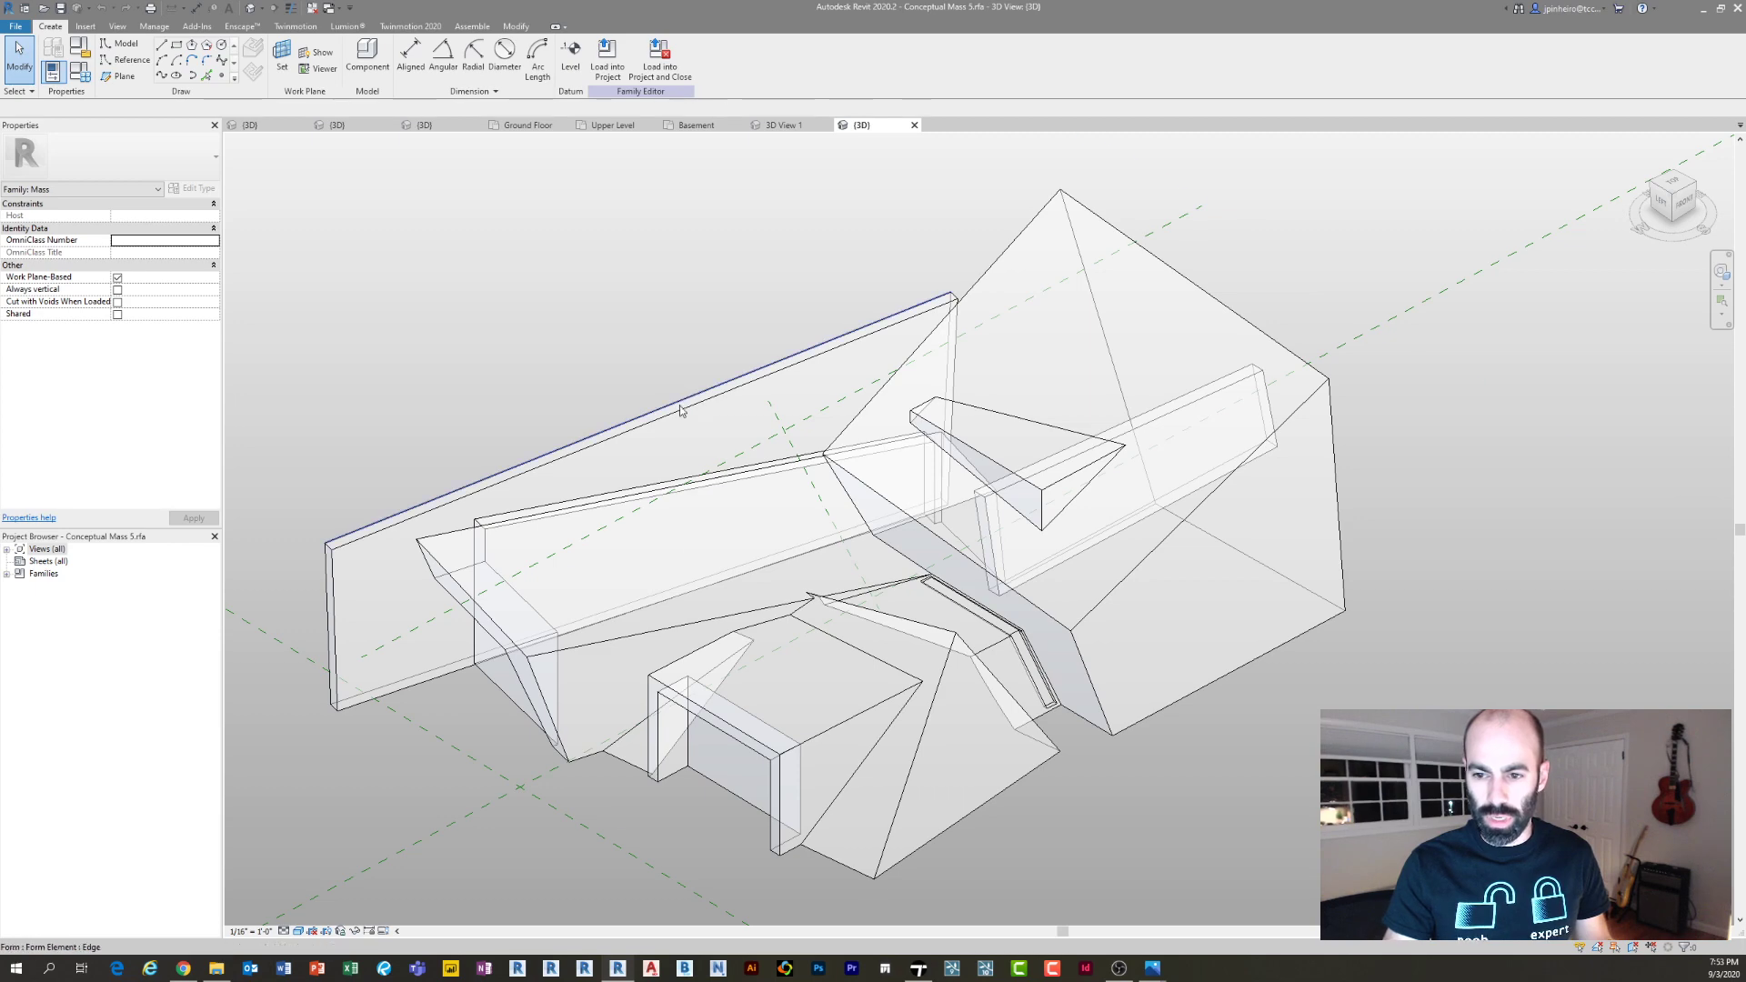
Examine the conceptual mass from above and up close, and clear the selection of the long wall form
{"action": "left_click", "coordinate": [664, 432]}
{"action": "middle_click_drag", "start_coordinate": [665, 432], "coordinate": [582, 600], "text": "shift"}
{"action": "key", "text": "Escape"}
{"action": "scroll", "coordinate": [612, 549], "scroll_direction": "down", "scroll_amount": 2}
{"action": "middle_click_drag", "start_coordinate": [682, 577], "coordinate": [586, 555], "text": "shift"}
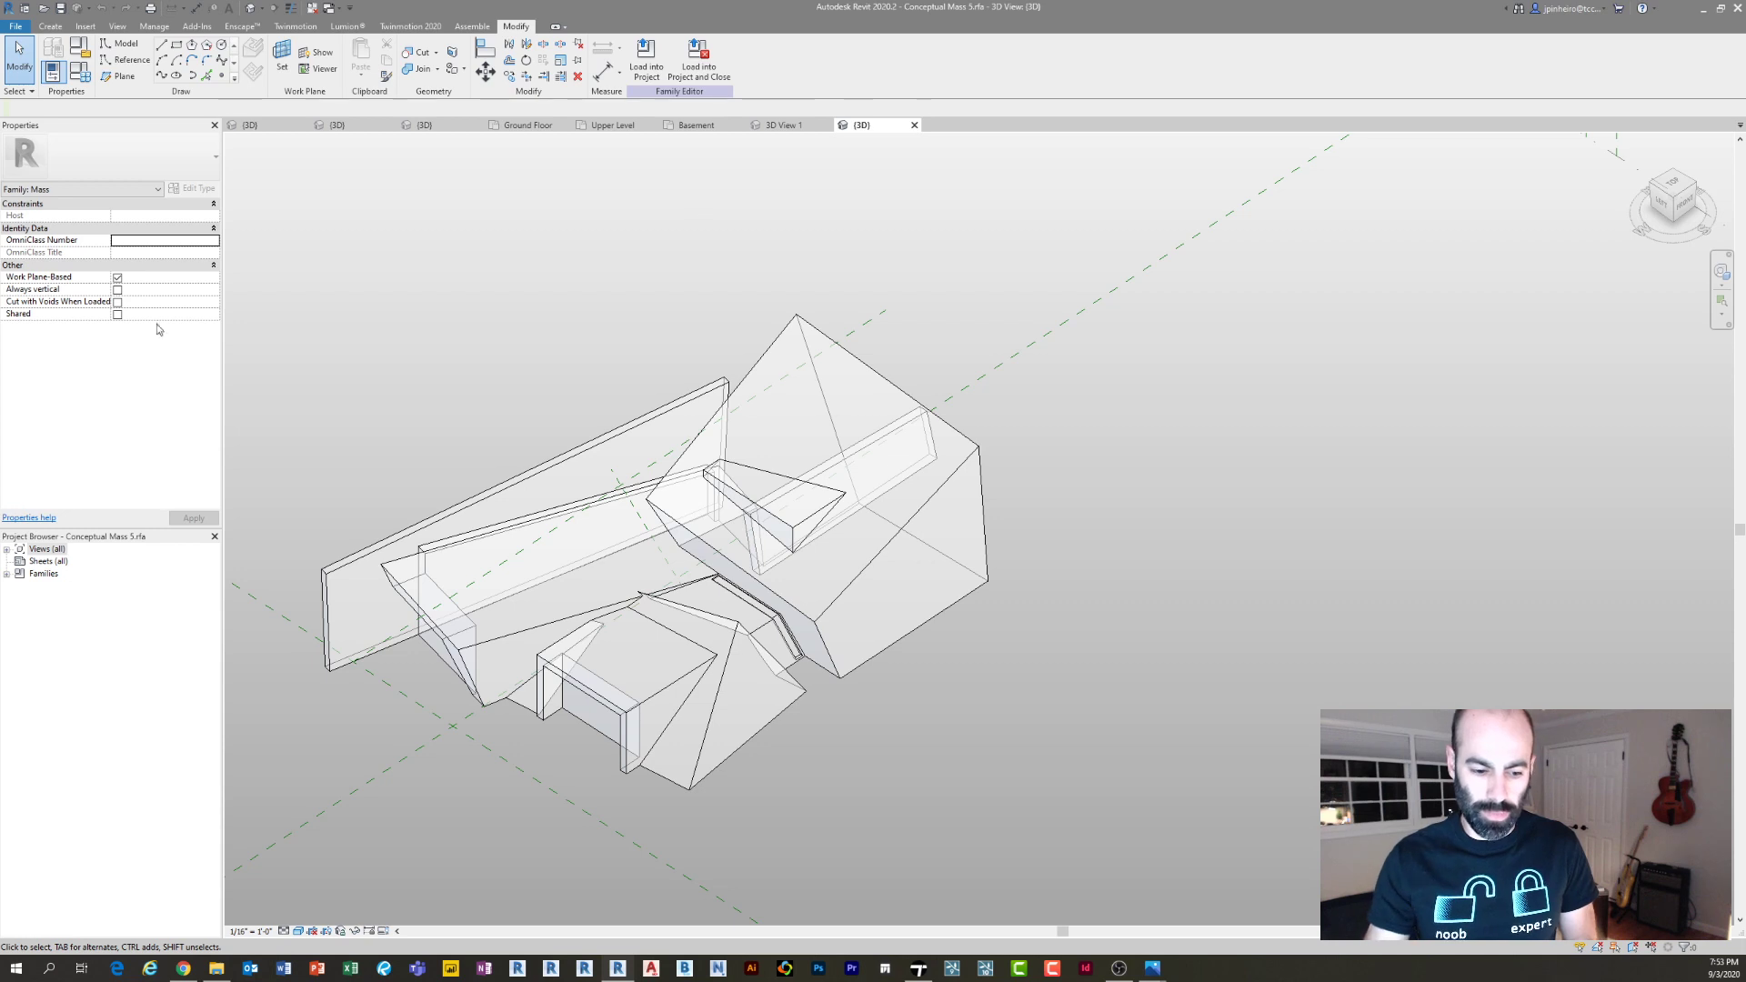
{"action": "scroll", "coordinate": [521, 499], "scroll_direction": "up", "scroll_amount": 3}
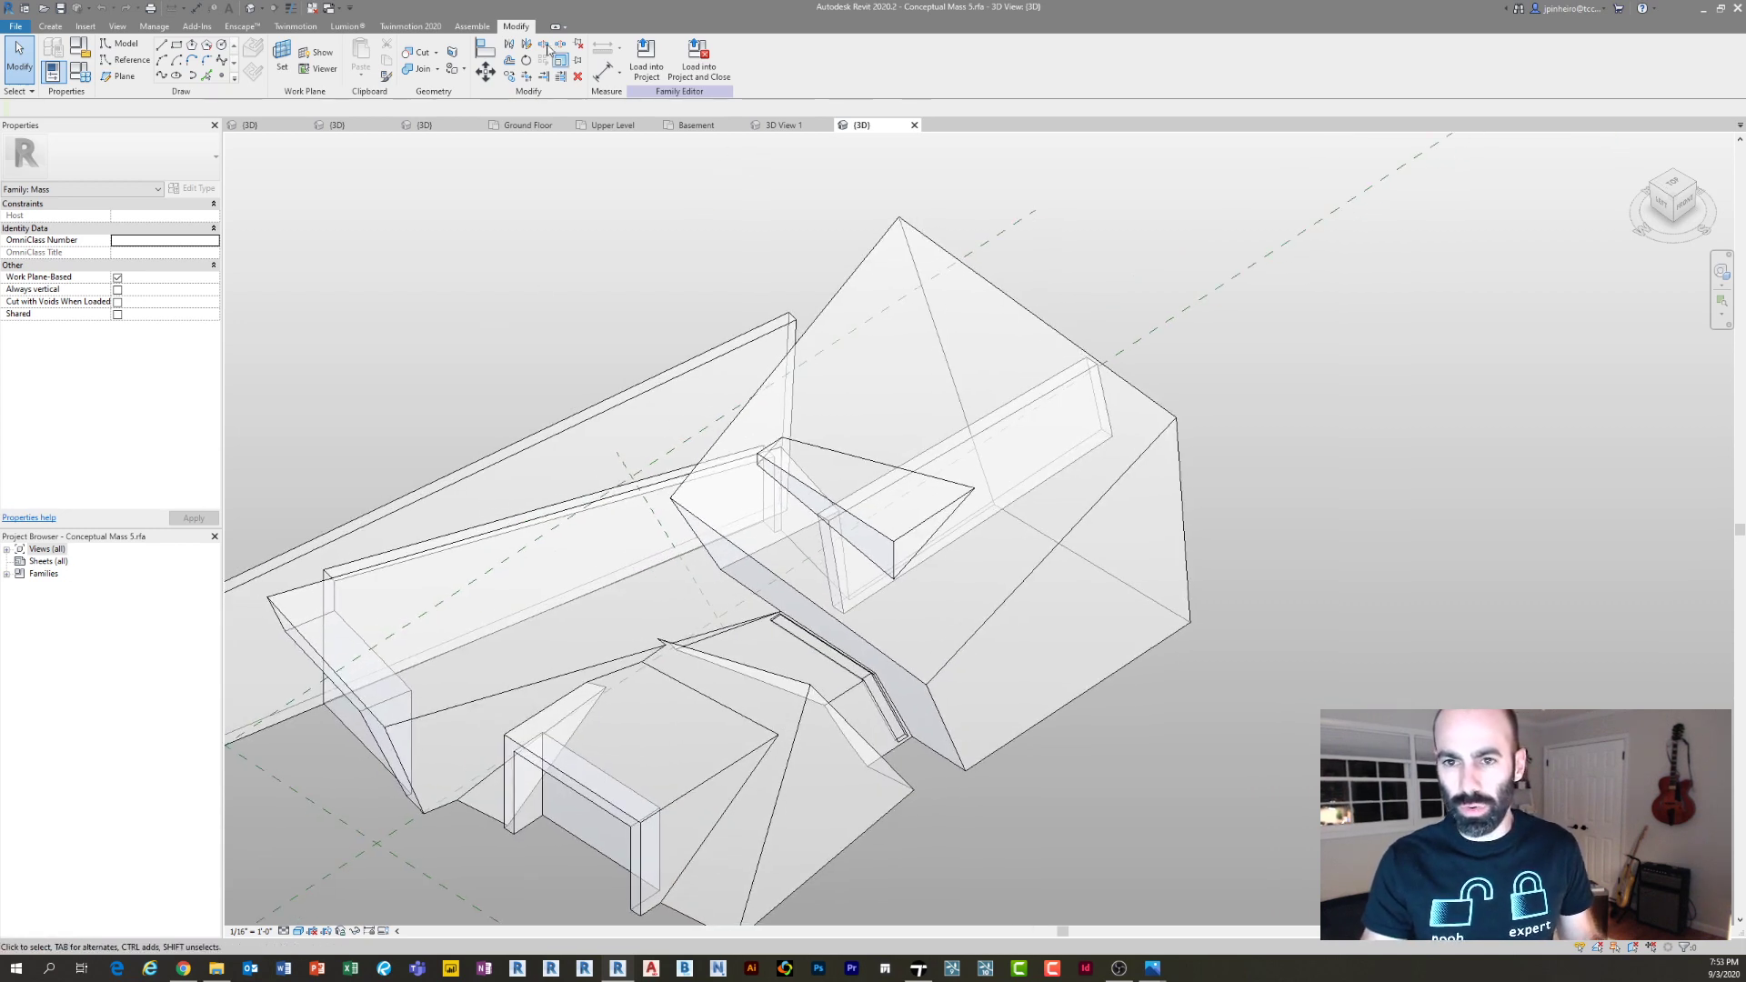
Close the inactive views and return to the house project's 3D view with Reveal Hidden Elements turned off
{"action": "left_click", "coordinate": [310, 9]}
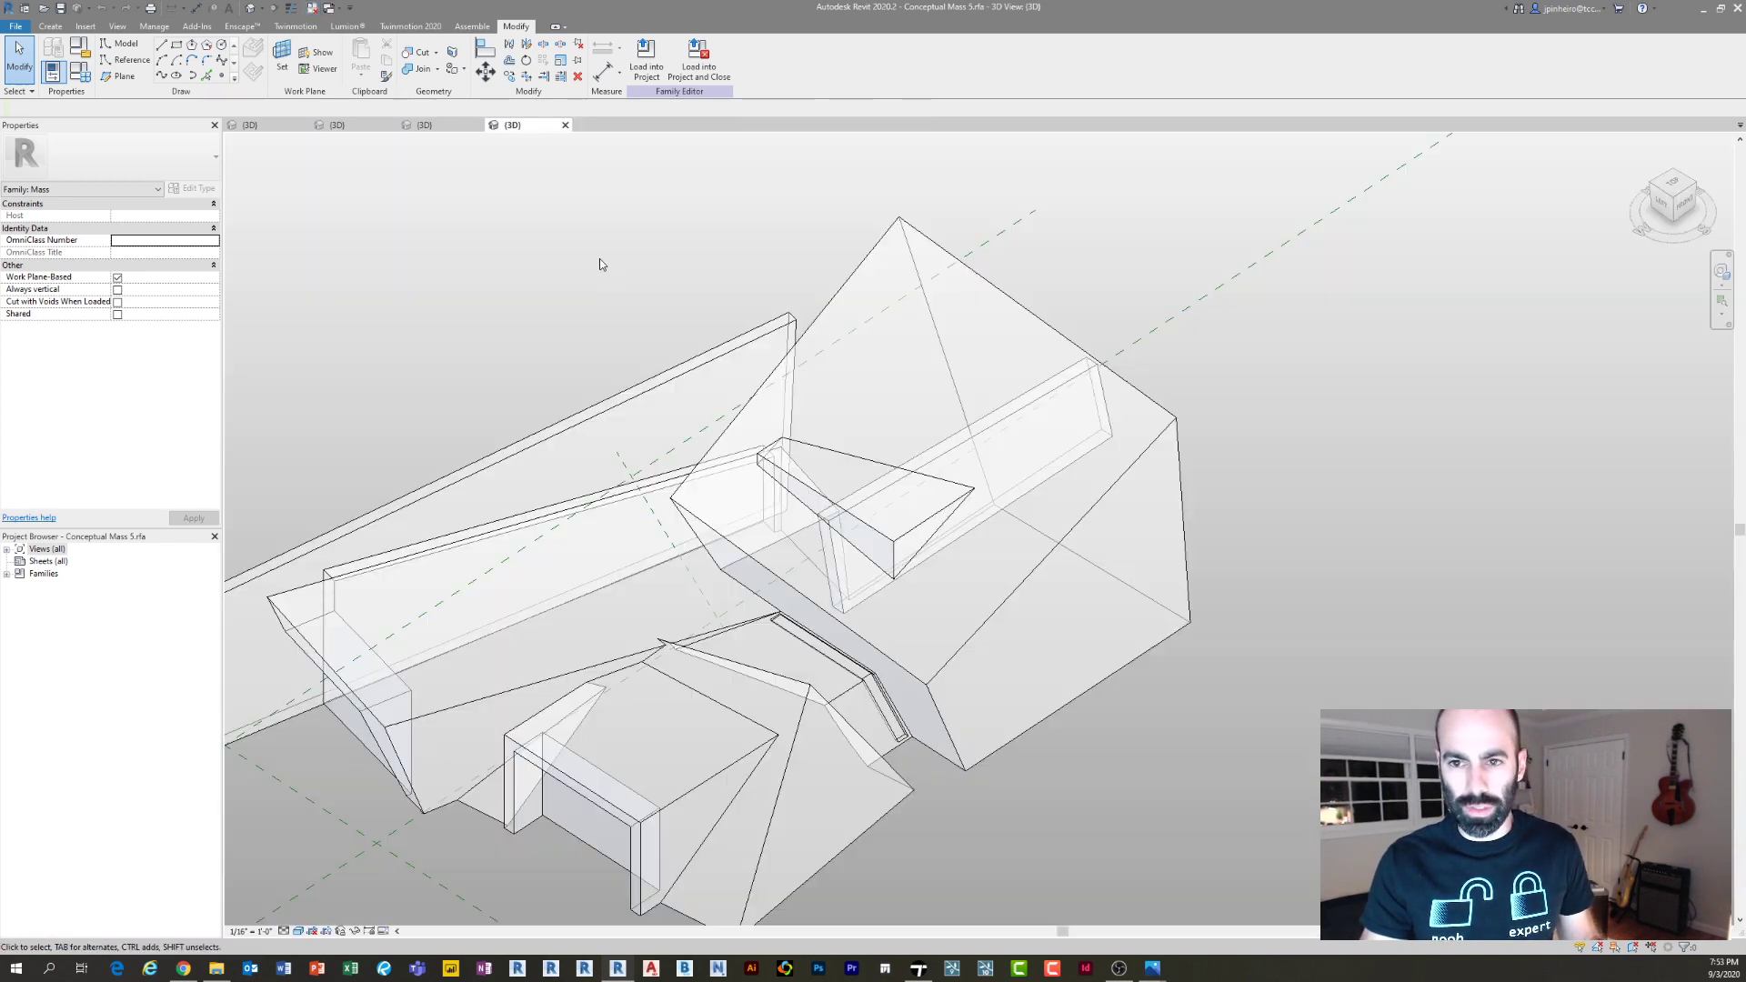
{"action": "left_click", "coordinate": [422, 127]}
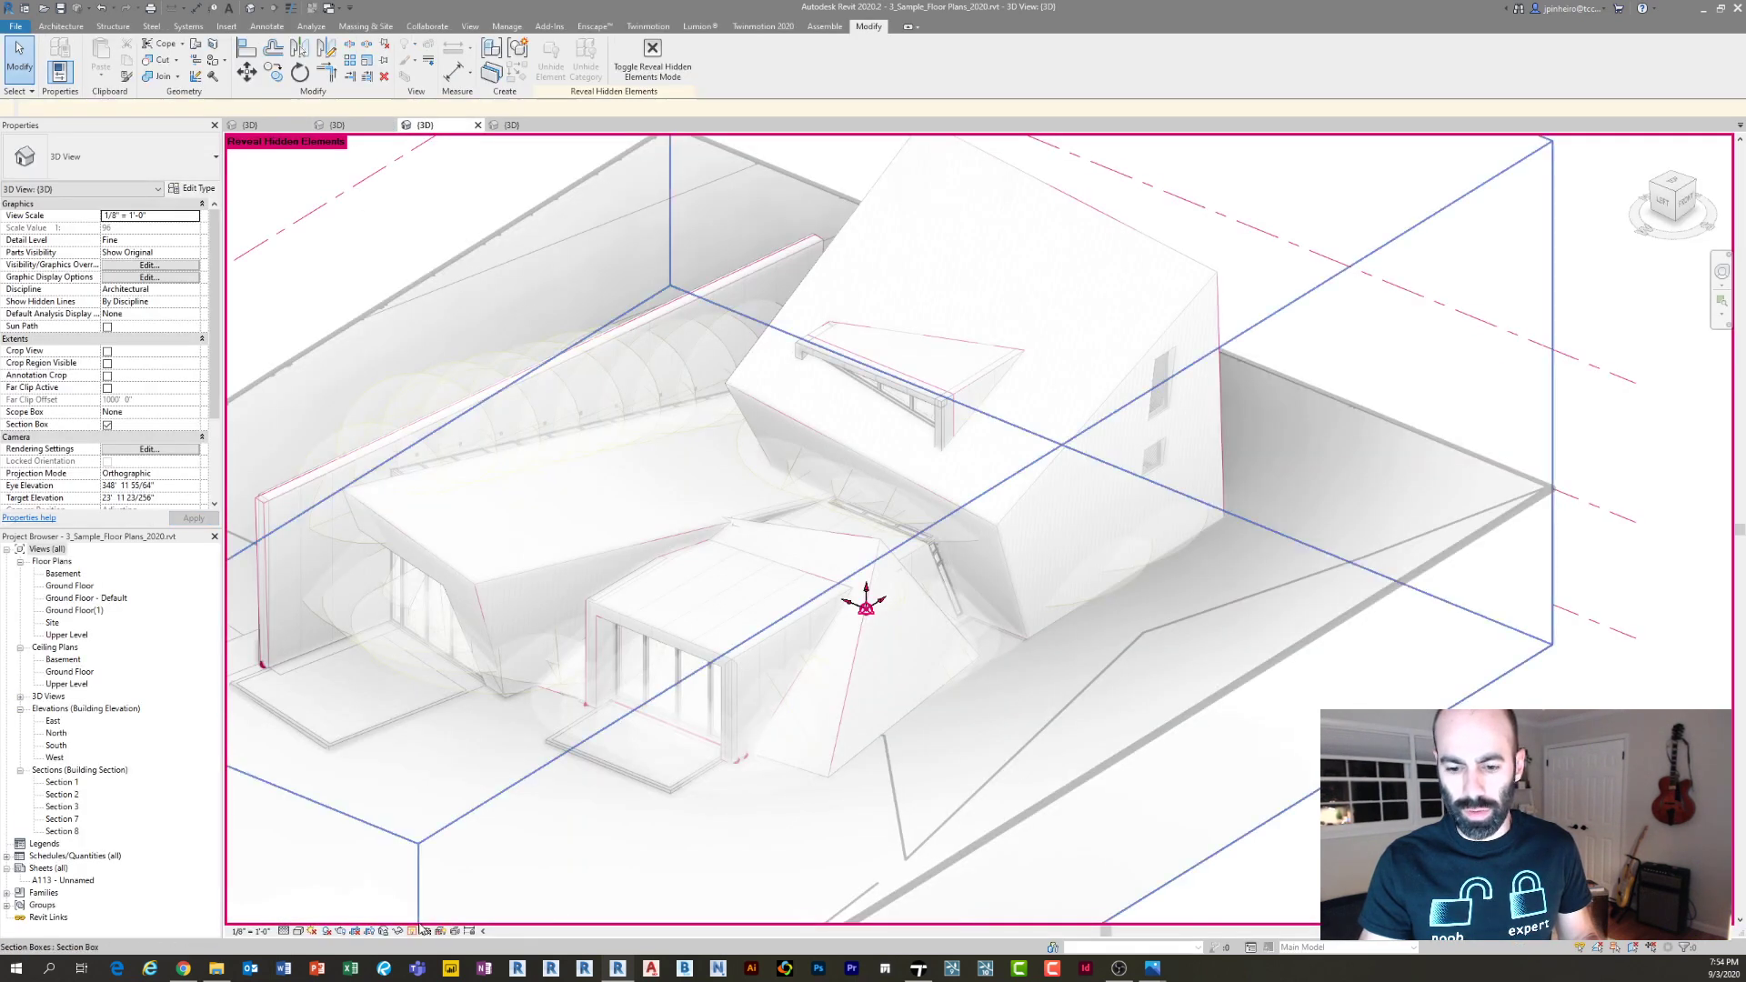
{"action": "left_click", "coordinate": [414, 930]}
Reveal the hidden elements again and copy Conceptual Mass 5 from the house to the open ground beside it
{"action": "scroll", "coordinate": [744, 596], "scroll_direction": "up", "scroll_amount": 3}
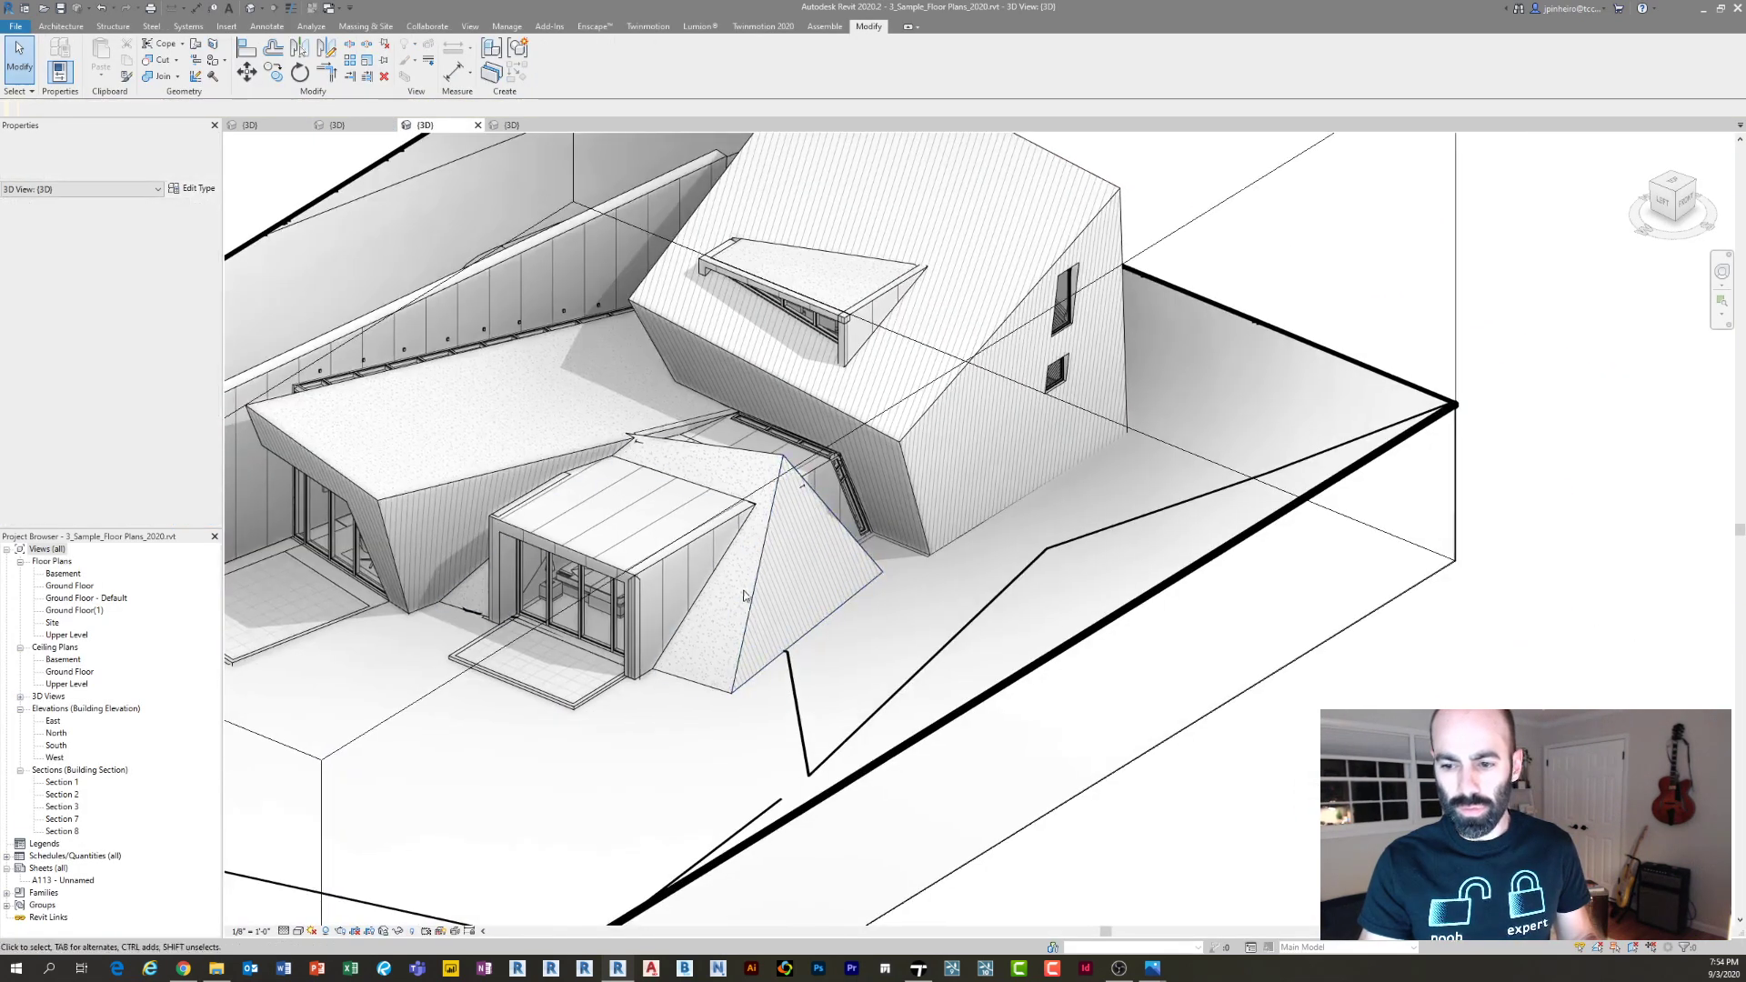
{"action": "scroll", "coordinate": [872, 600], "scroll_direction": "up", "scroll_amount": 3}
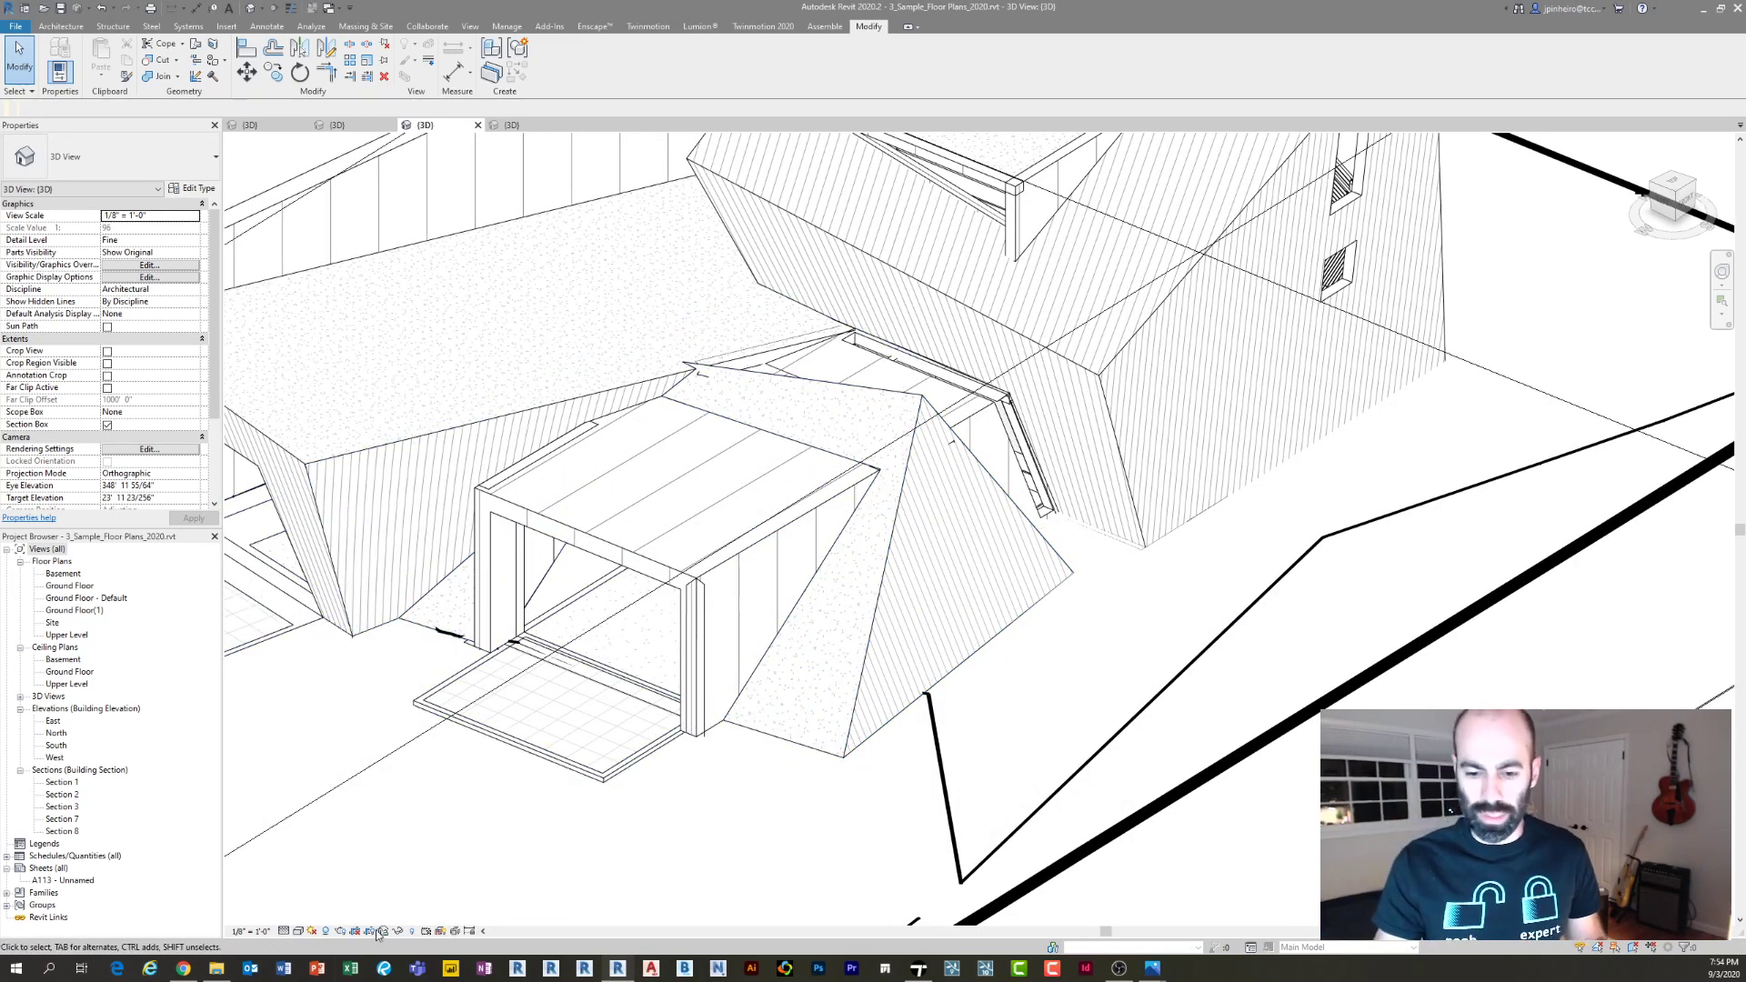
{"action": "left_click", "coordinate": [413, 931]}
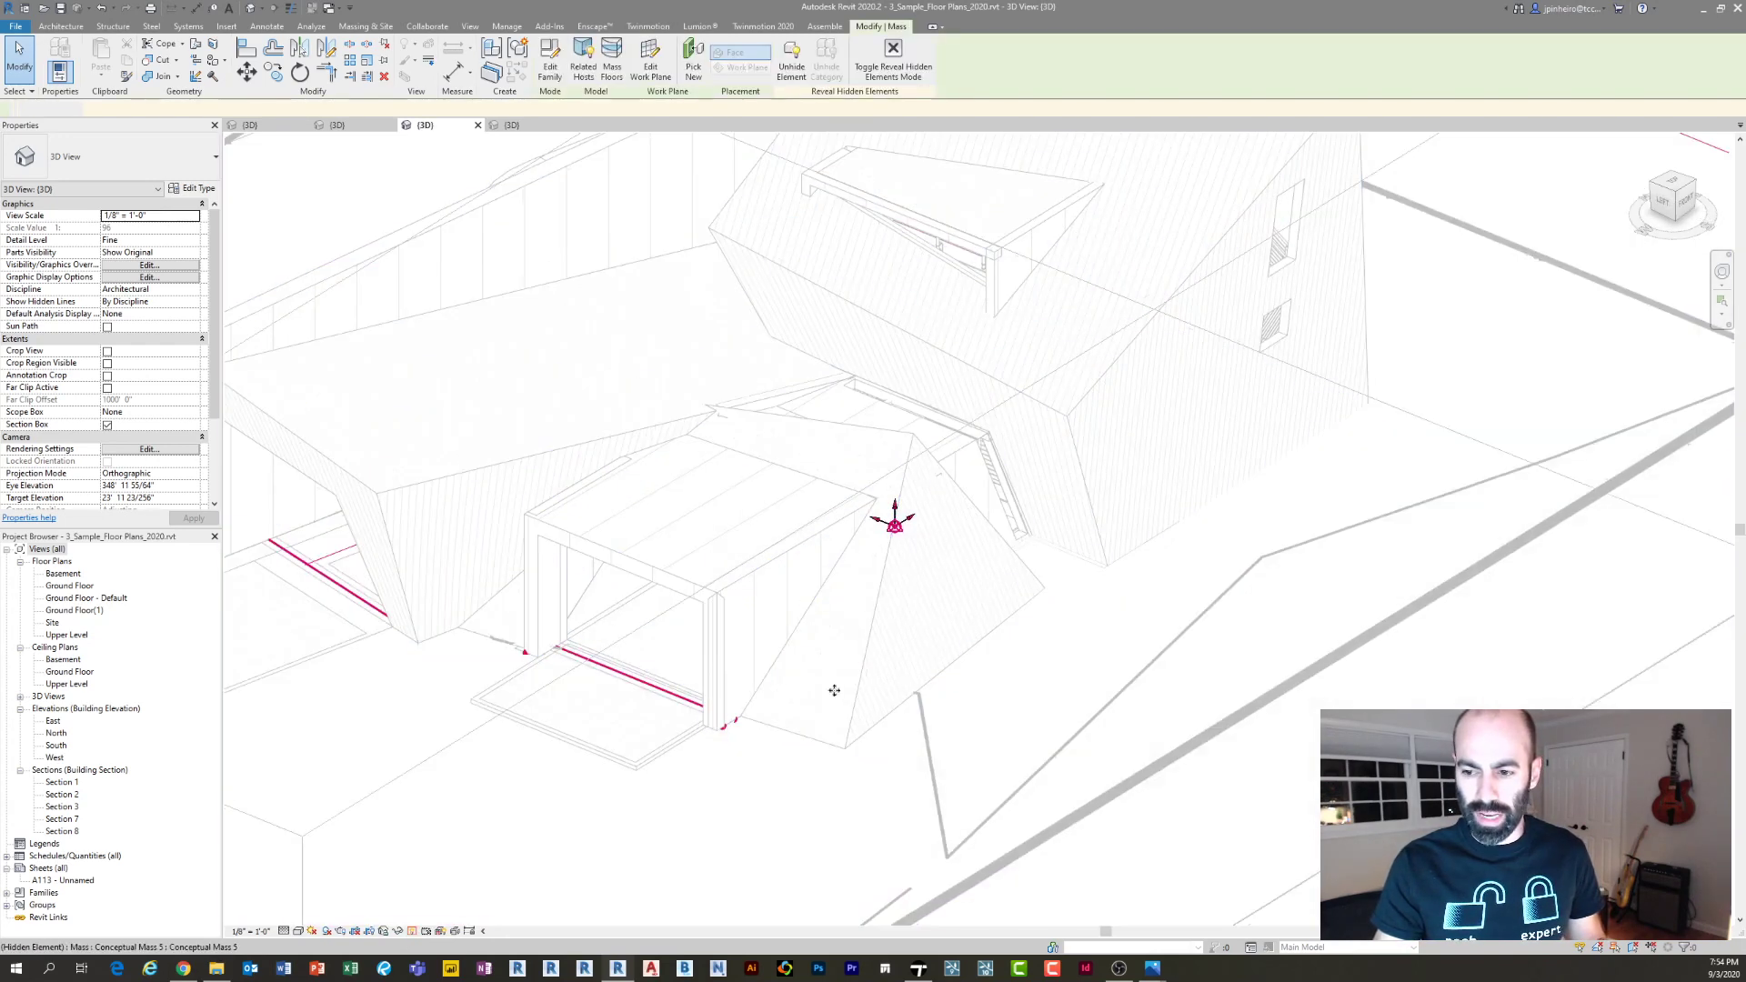
{"action": "middle_click_drag", "start_coordinate": [833, 690], "coordinate": [703, 660]}
{"action": "scroll", "coordinate": [704, 660], "scroll_direction": "down", "scroll_amount": 3}
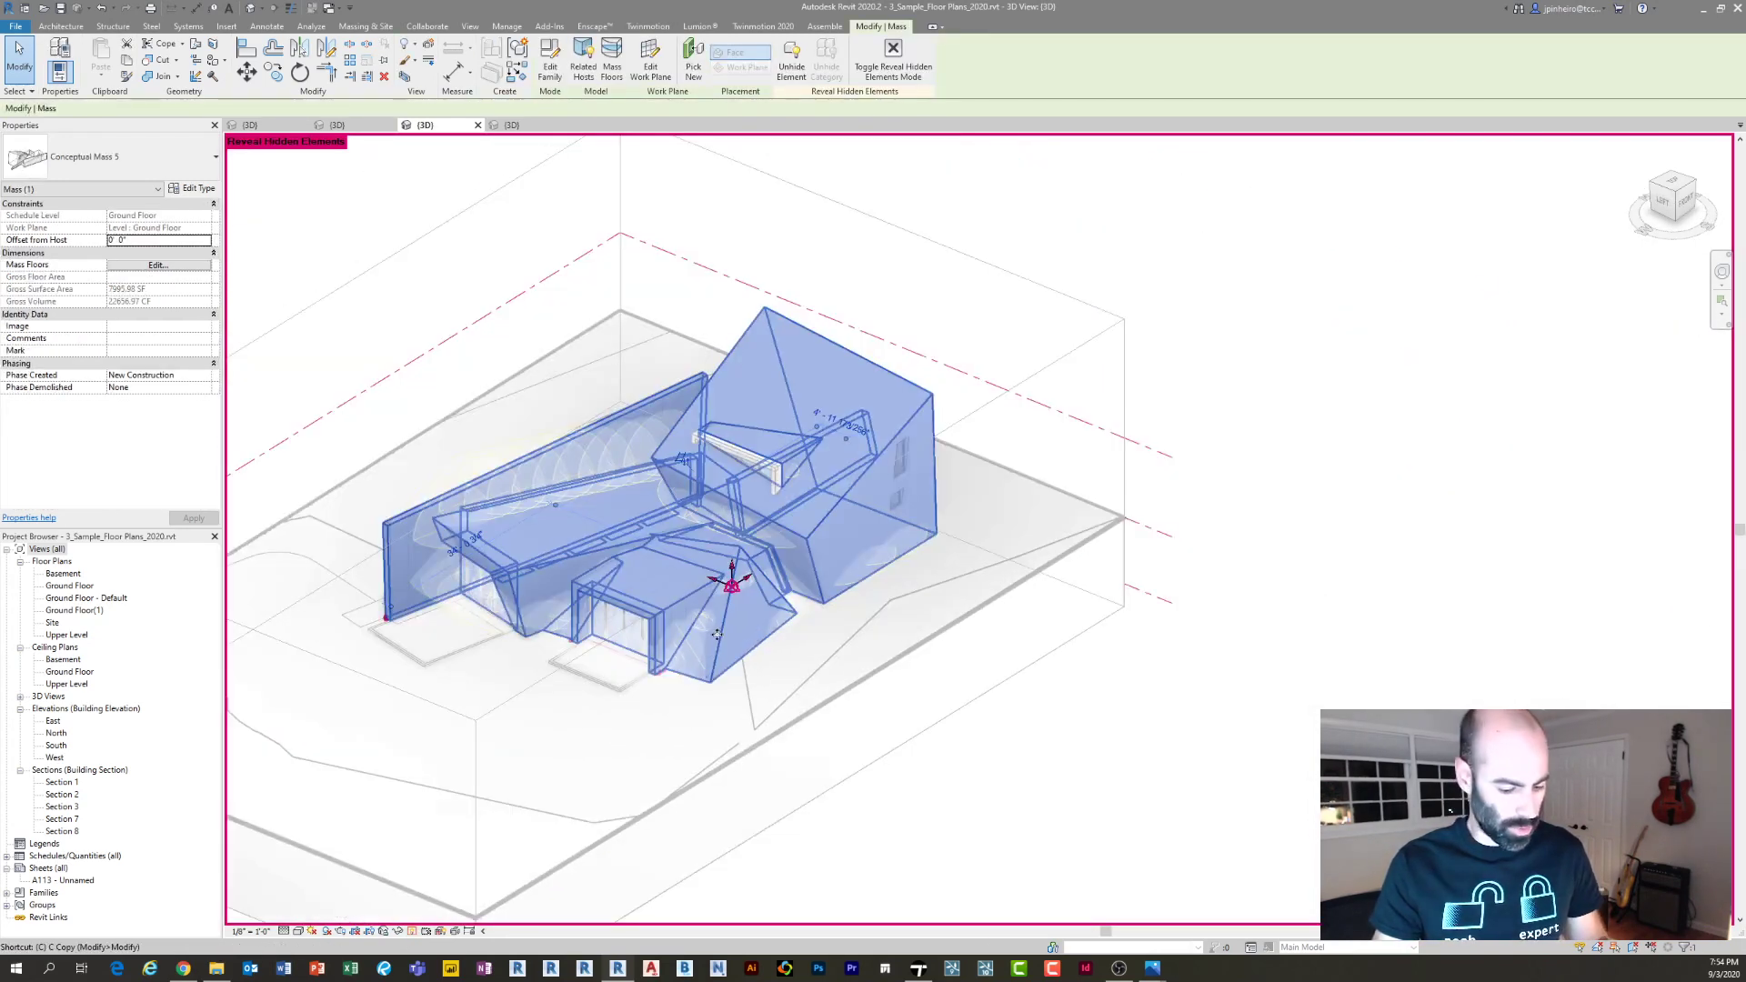
{"action": "key", "text": "c"}
{"action": "key", "text": "o"}
{"action": "left_click", "coordinate": [780, 595]}
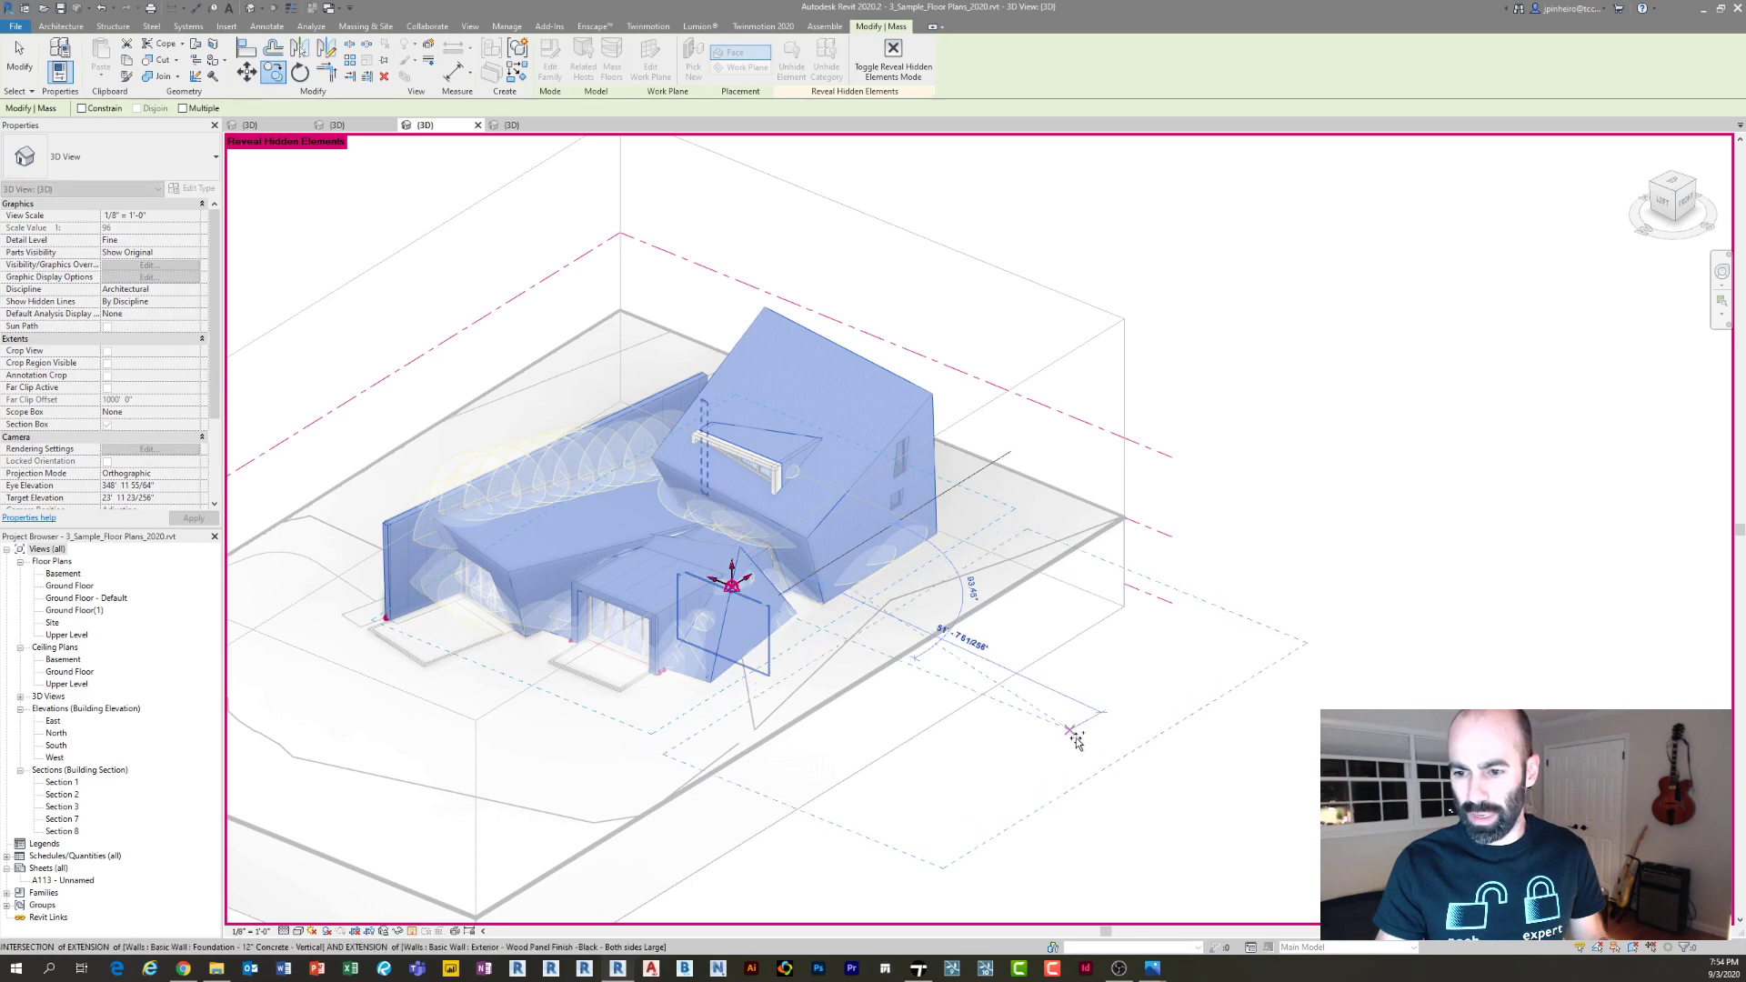
{"action": "left_click", "coordinate": [1082, 742]}
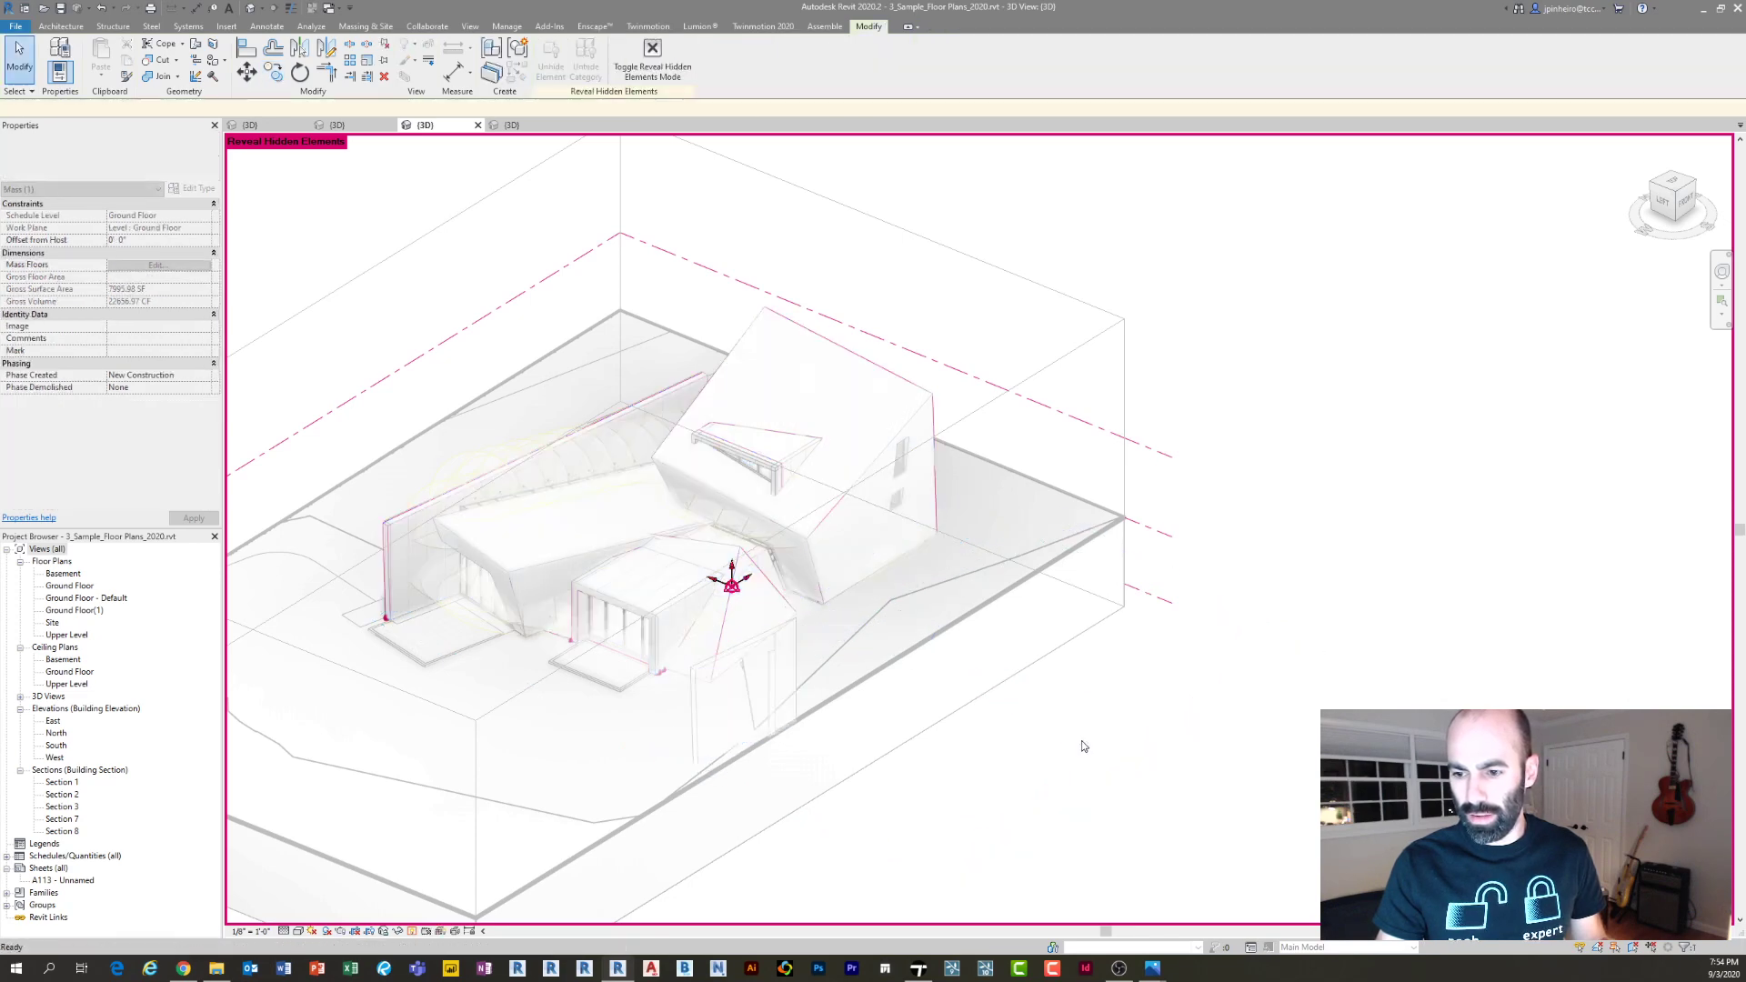
Turn off Reveal Hidden Elements and extend the section box outward until it encloses the mass copy
{"action": "left_click", "coordinate": [414, 931]}
{"action": "left_click", "coordinate": [932, 439]}
{"action": "scroll", "coordinate": [932, 445], "scroll_direction": "down", "scroll_amount": 2}
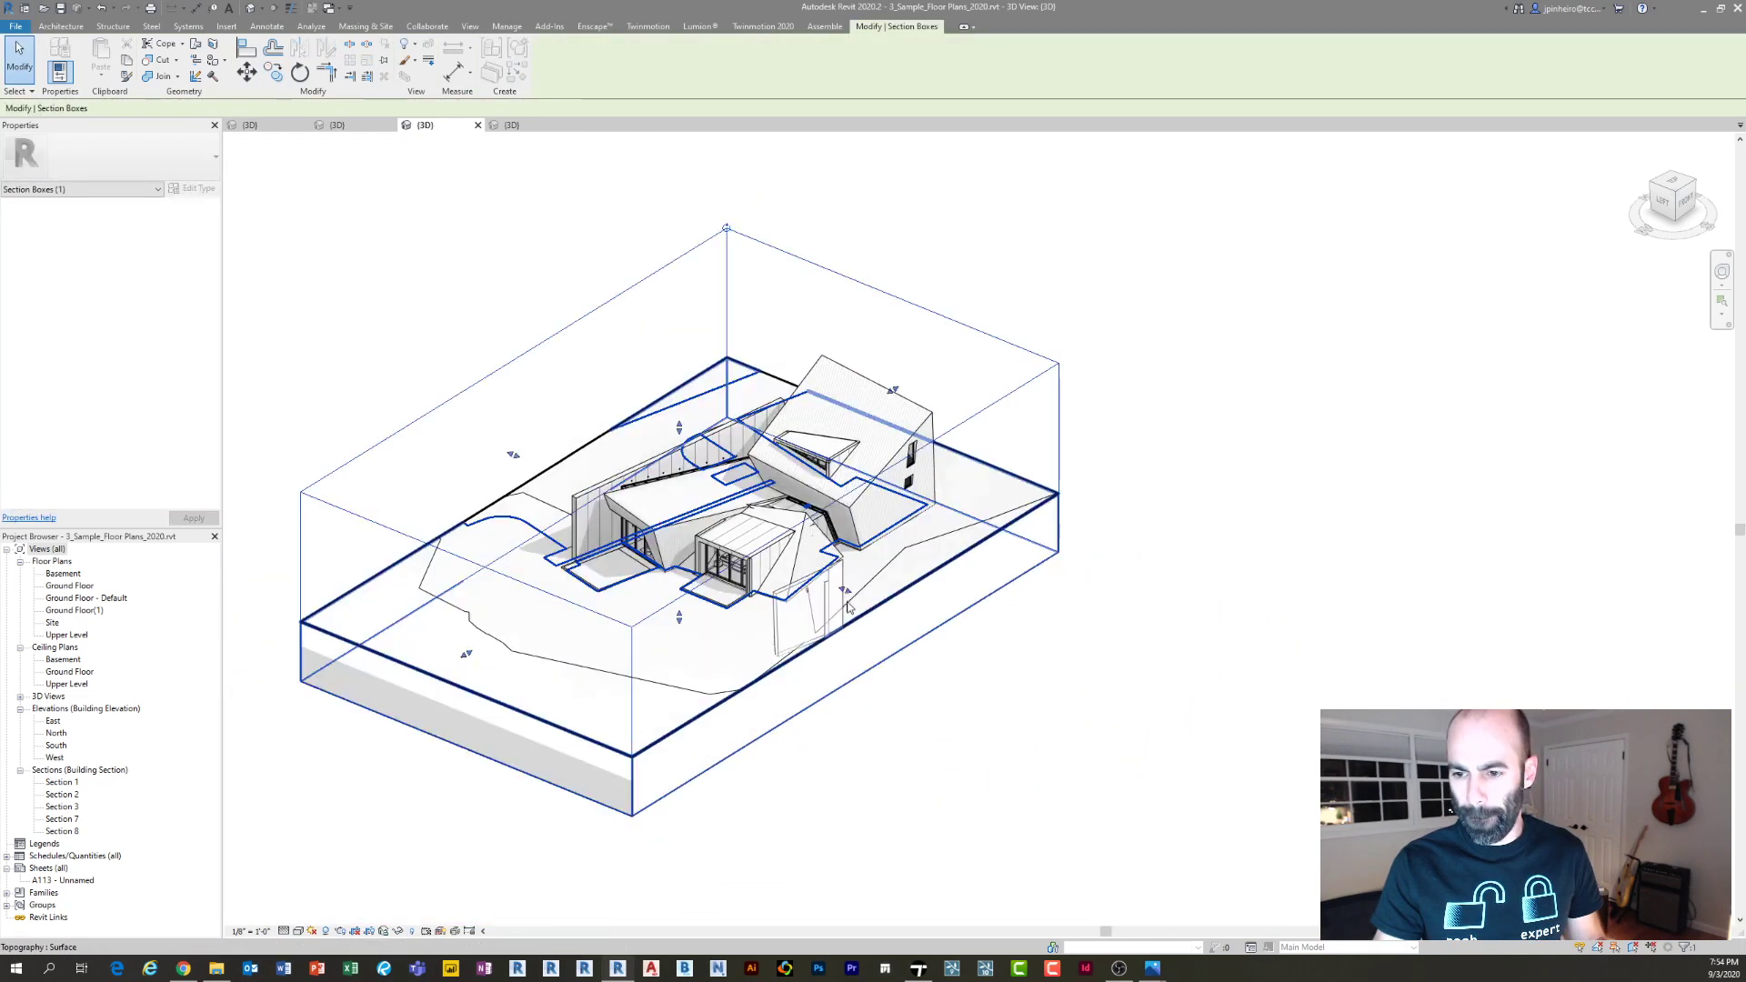
{"action": "left_click_drag", "start_coordinate": [847, 591], "coordinate": [1111, 713]}
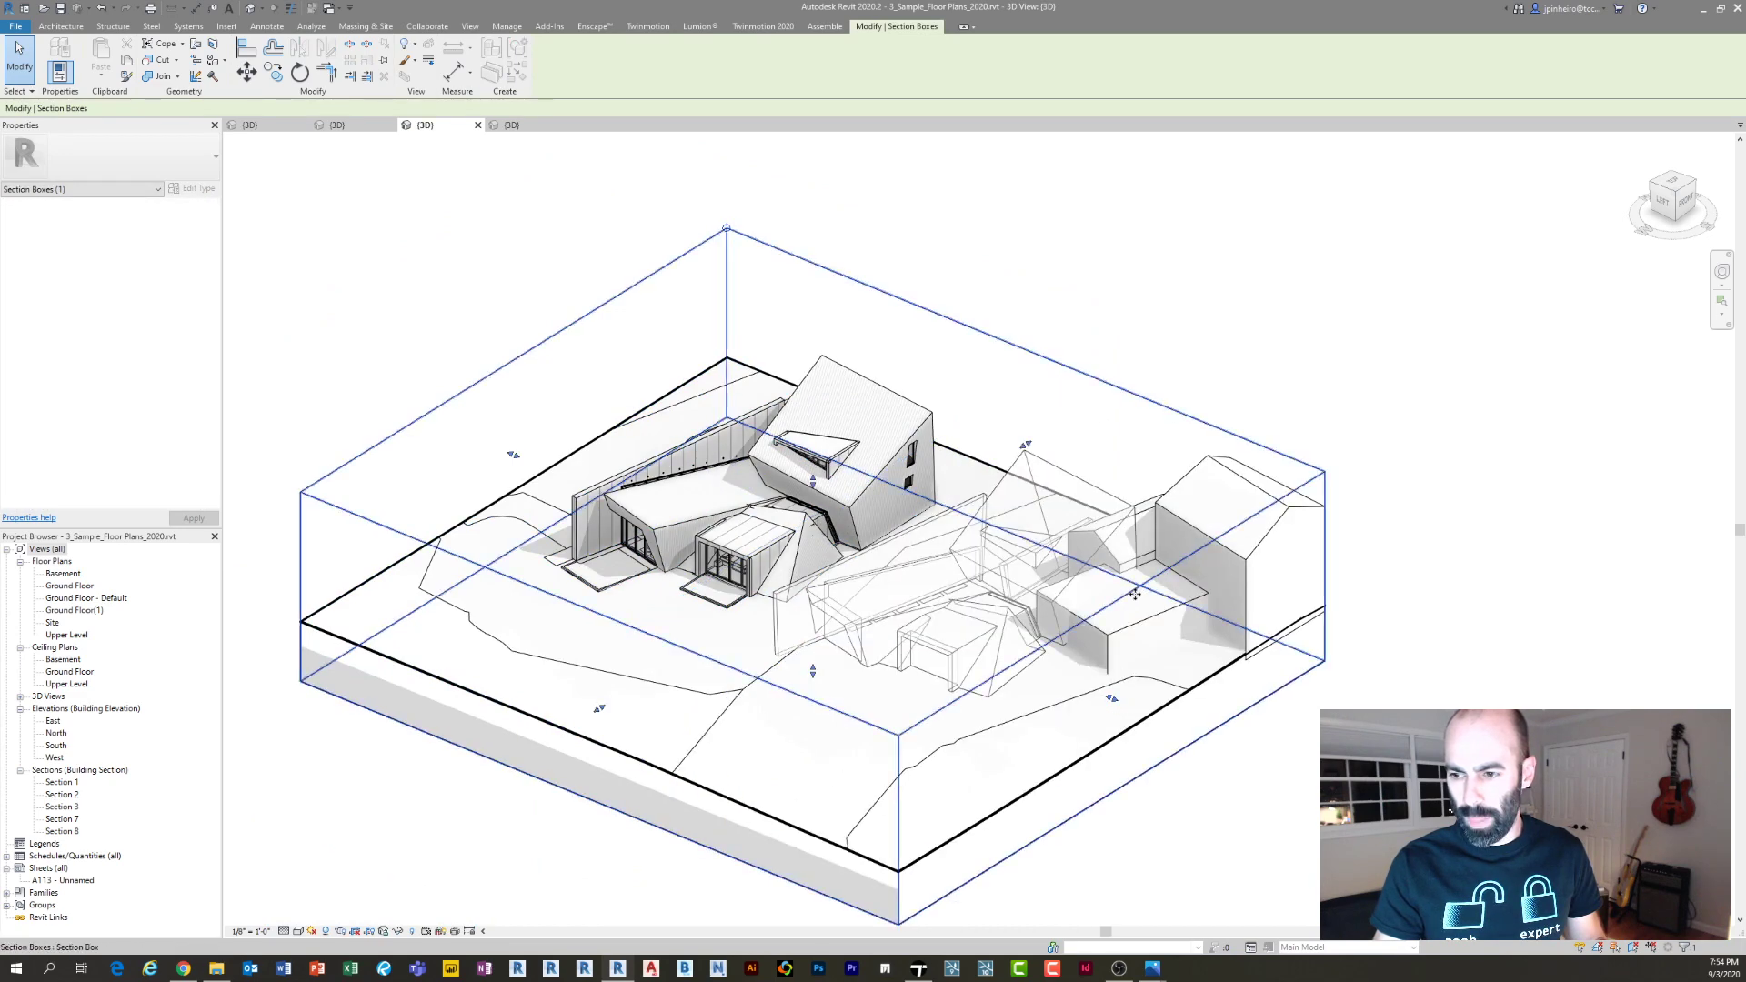
Hide the neighbouring block-shaped building beside the mass copy in this view
{"action": "left_click", "coordinate": [1134, 629]}
{"action": "key", "text": "e"}
{"action": "key", "text": "h"}
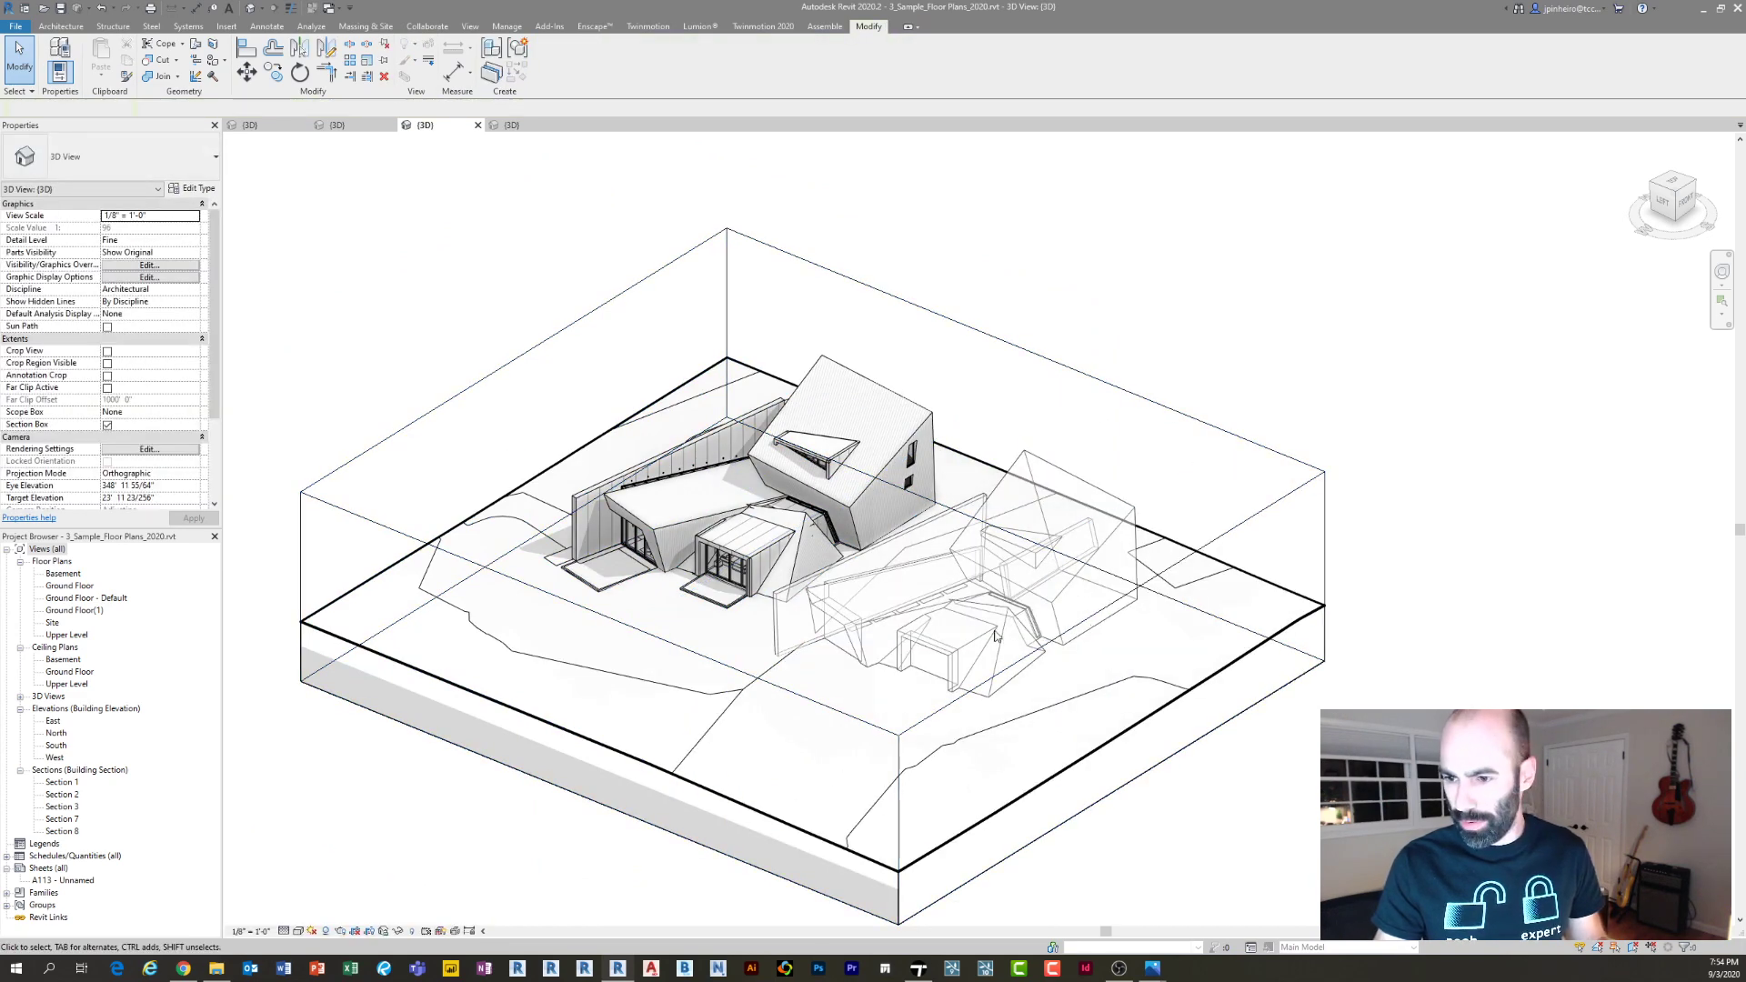
Switch the 3D view to the Shaded style, select the mass copy, and view it from the opposite side
{"action": "scroll", "coordinate": [994, 628], "scroll_direction": "up", "scroll_amount": 3}
{"action": "middle_click_drag", "start_coordinate": [928, 628], "coordinate": [924, 647], "text": "shift"}
{"action": "key", "text": "s"}
{"action": "key", "text": "d"}
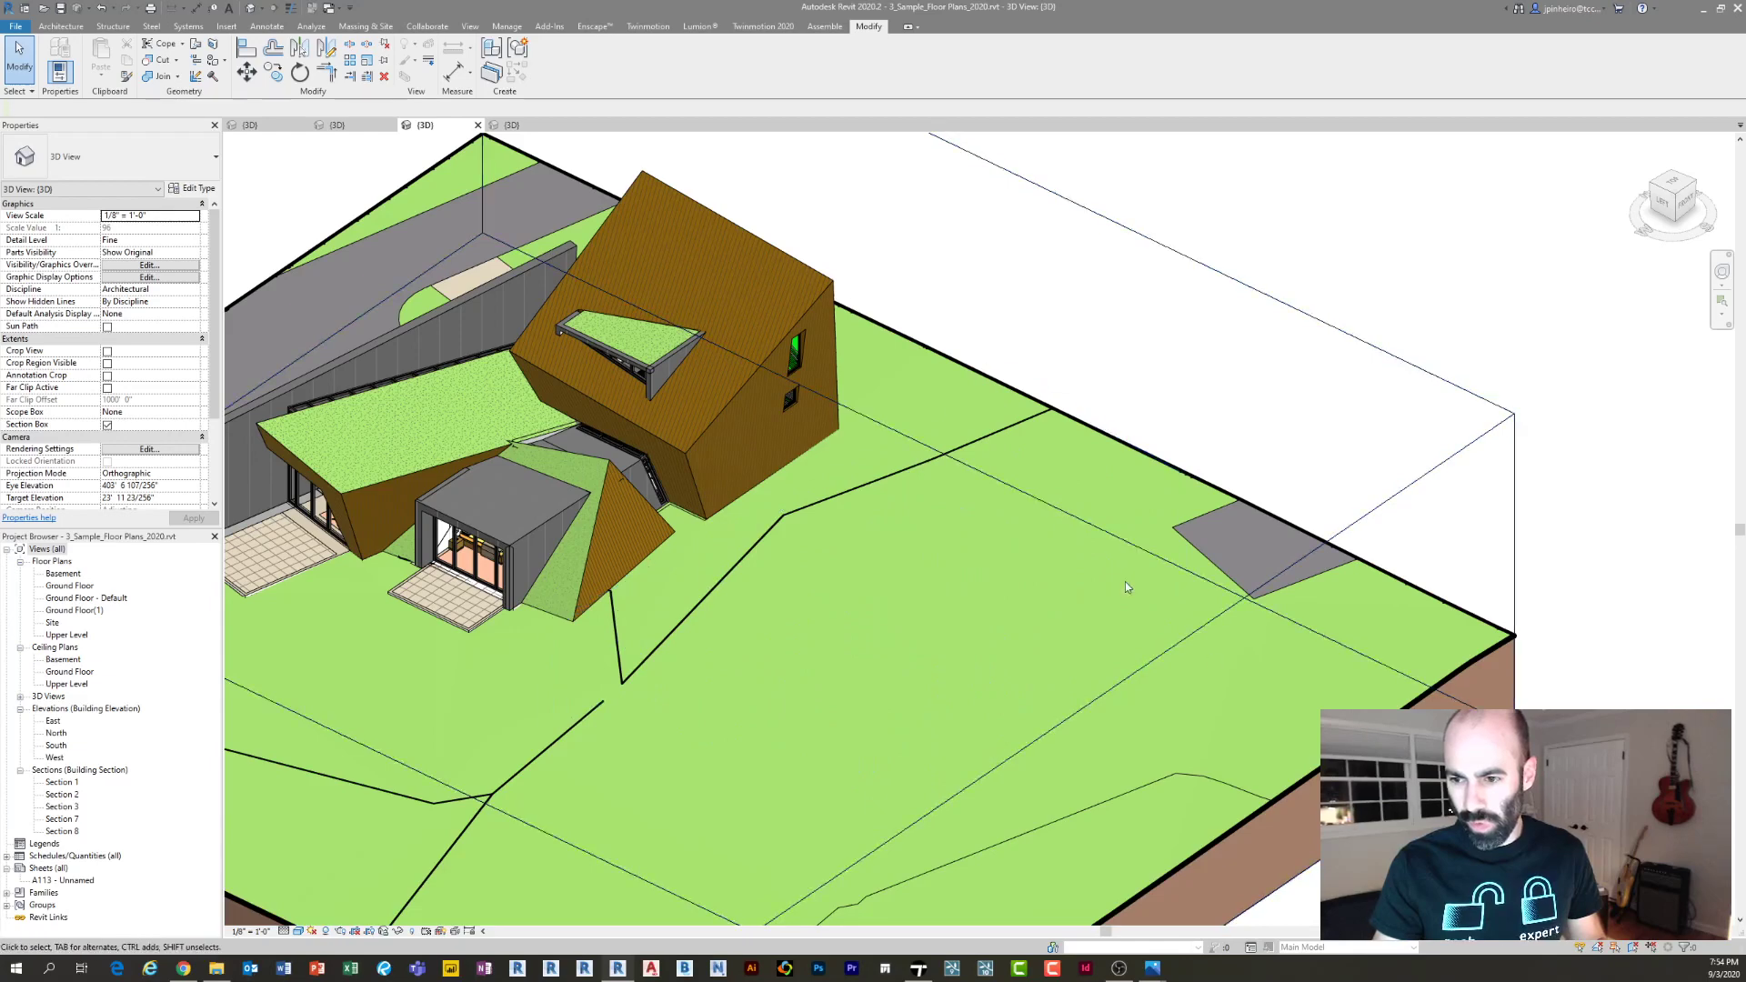
{"action": "left_click", "coordinate": [1077, 600]}
{"action": "middle_click_drag", "start_coordinate": [1076, 600], "coordinate": [588, 587], "text": "shift"}
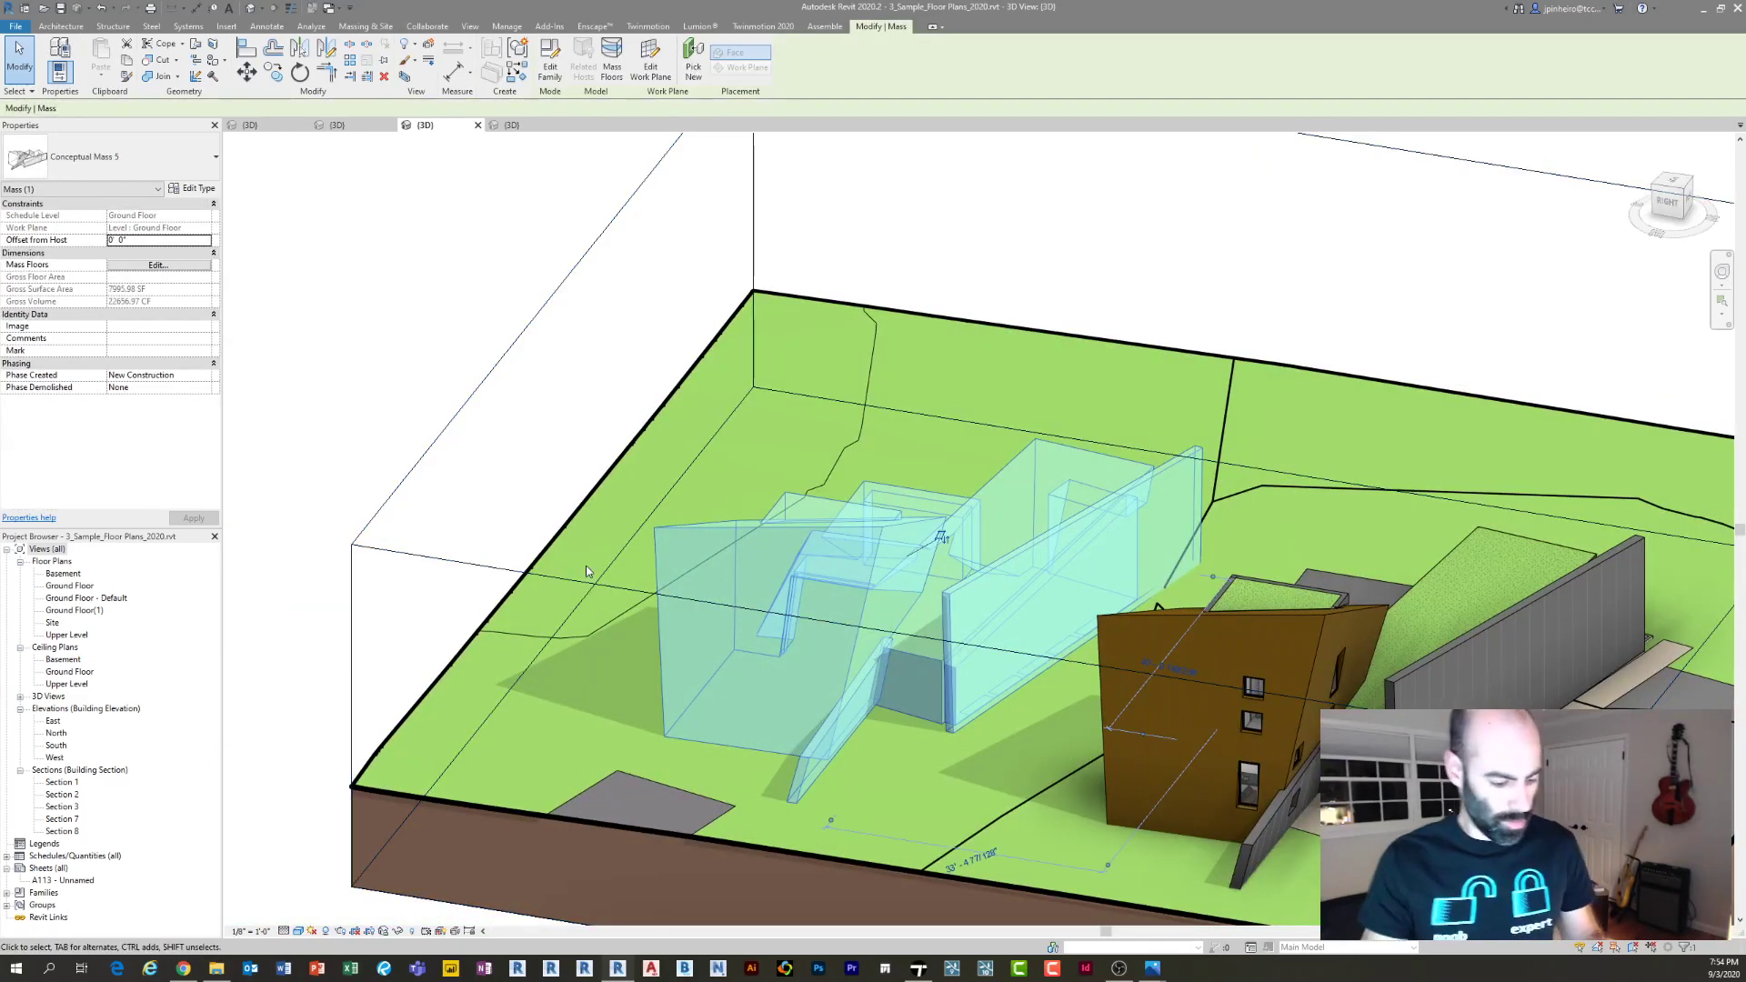
Set the 3D view to the Hidden Line style, clear the selection, and view the mass copy from its entrance side
{"action": "key", "text": "h"}
{"action": "key", "text": "l"}
{"action": "scroll", "coordinate": [719, 520], "scroll_direction": "down", "scroll_amount": 2}
{"action": "key", "text": "Escape"}
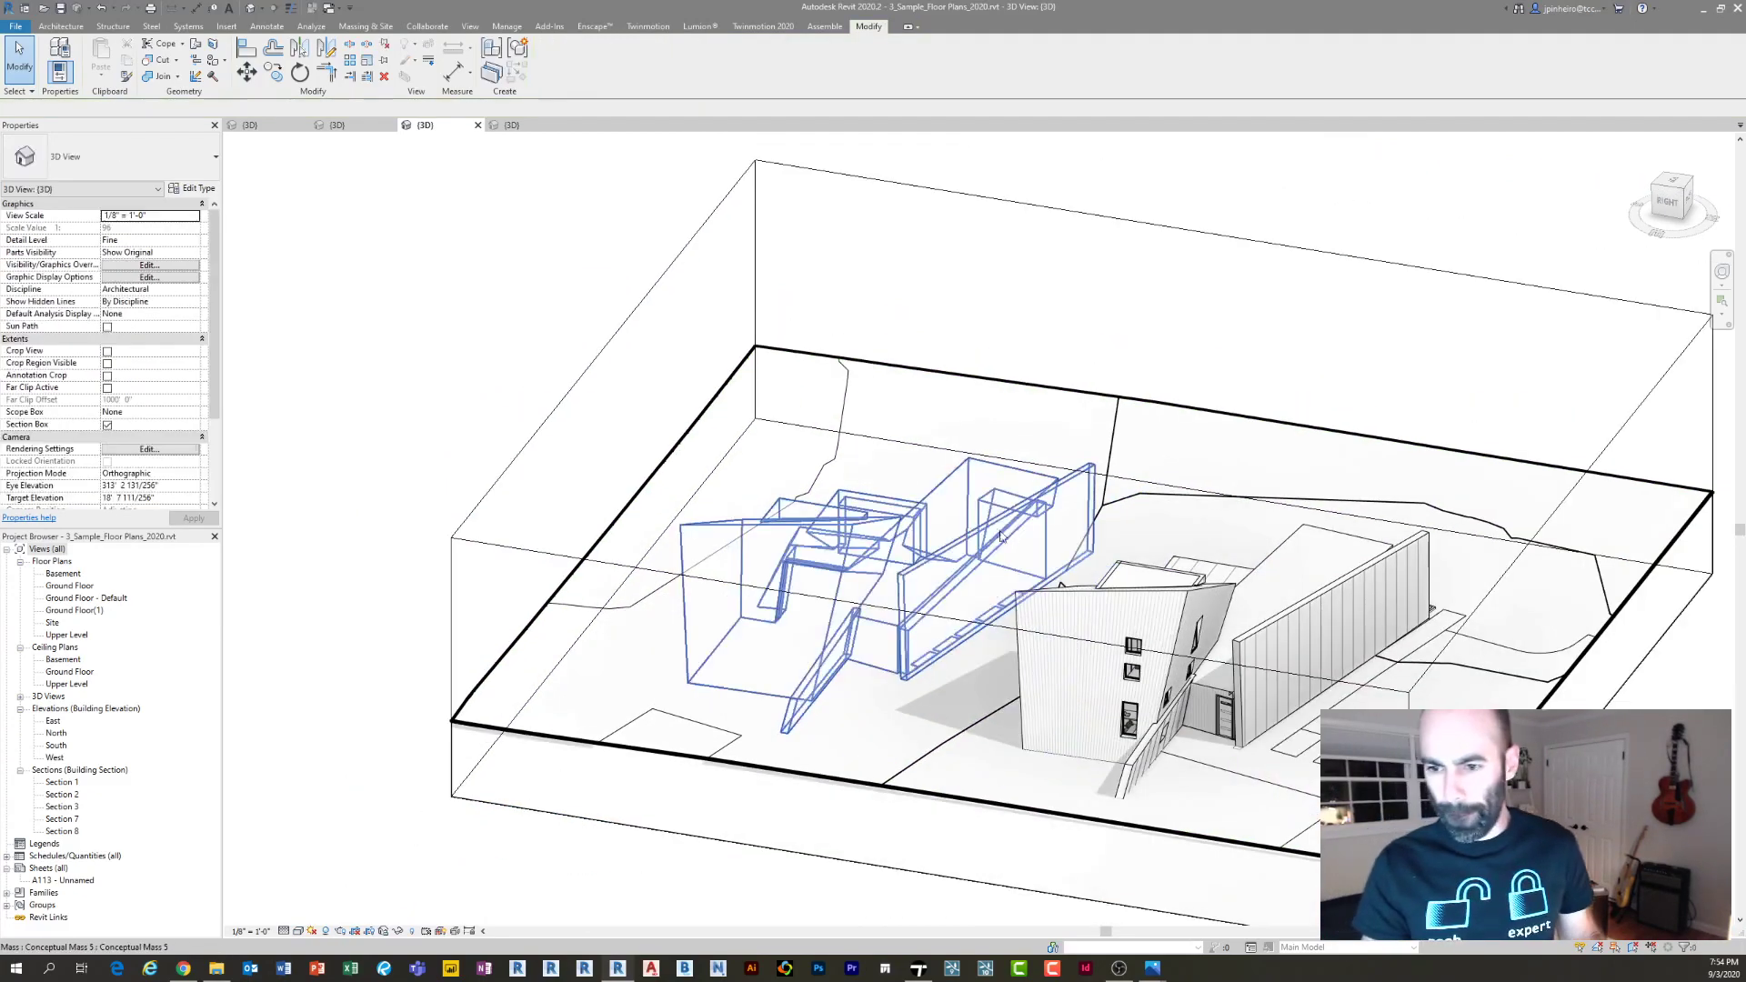
{"action": "middle_click_drag", "start_coordinate": [929, 600], "coordinate": [564, 713], "text": "shift"}
{"action": "scroll", "coordinate": [615, 585], "scroll_direction": "up", "scroll_amount": 3}
{"action": "scroll", "coordinate": [1106, 295], "scroll_direction": "down", "scroll_amount": 1}
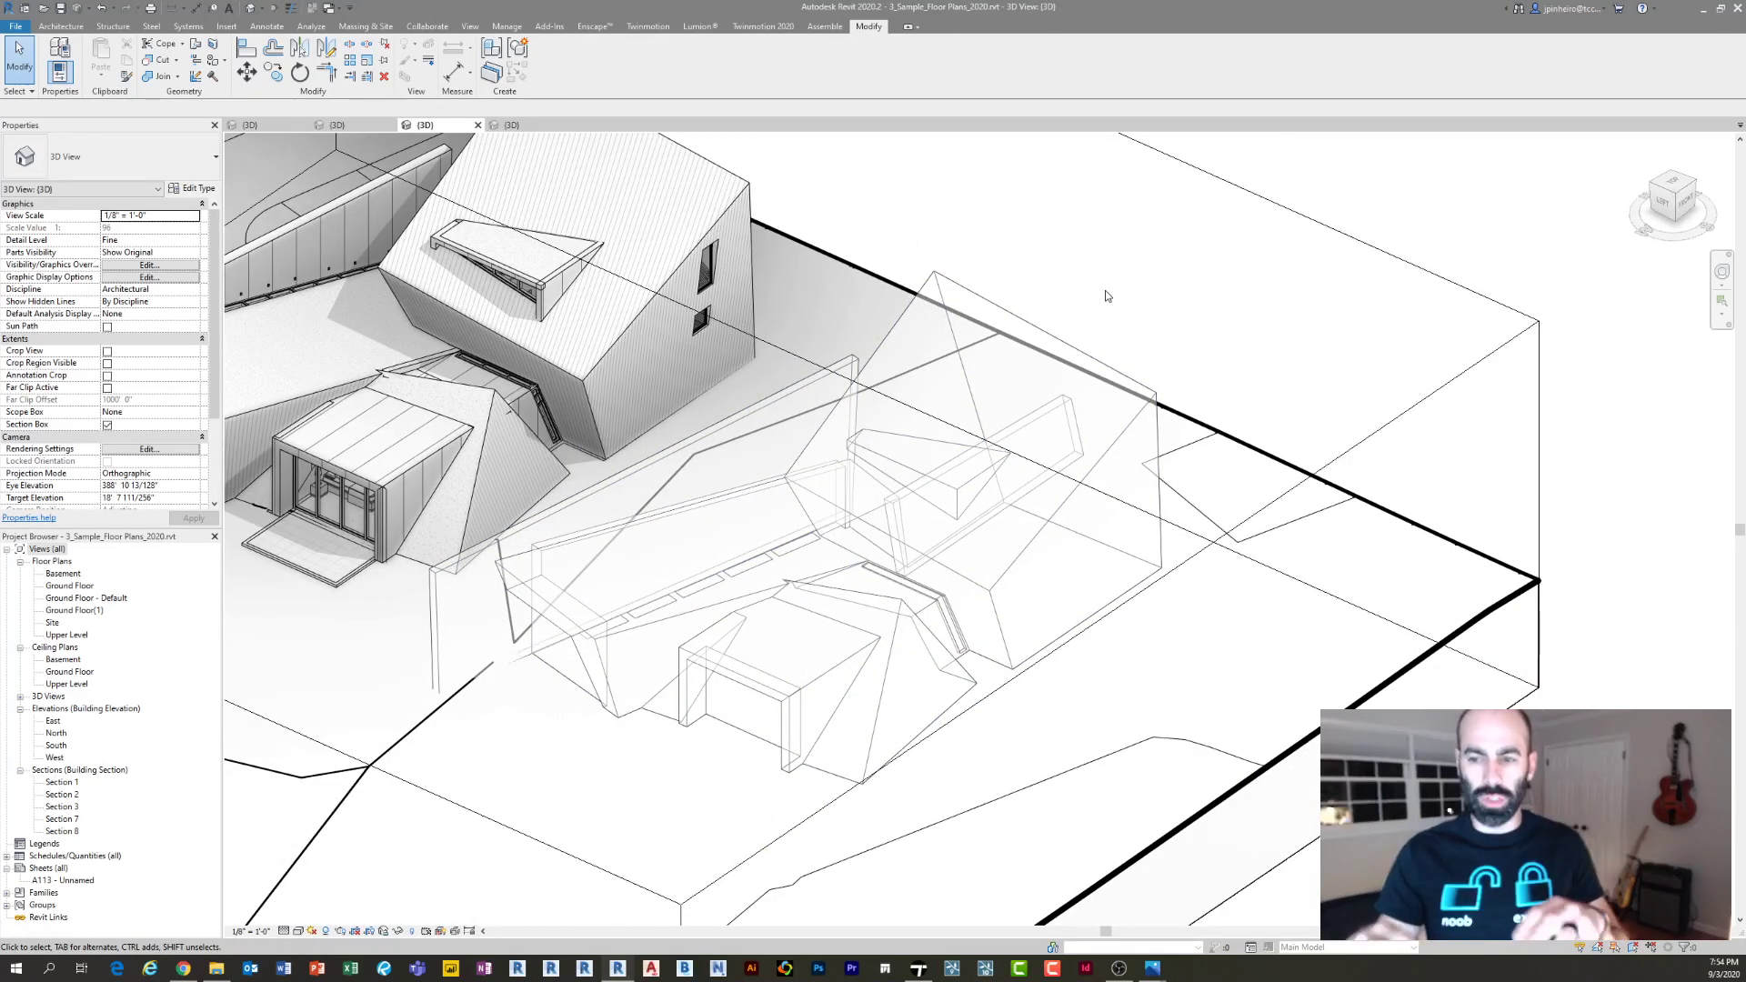
Hide the section box outline in the 3D view, keeping the house and the mass copy in sight
{"action": "left_click", "coordinate": [1225, 177]}
{"action": "key", "text": "e"}
{"action": "key", "text": "h"}
{"action": "scroll", "coordinate": [1120, 311], "scroll_direction": "down", "scroll_amount": 2}
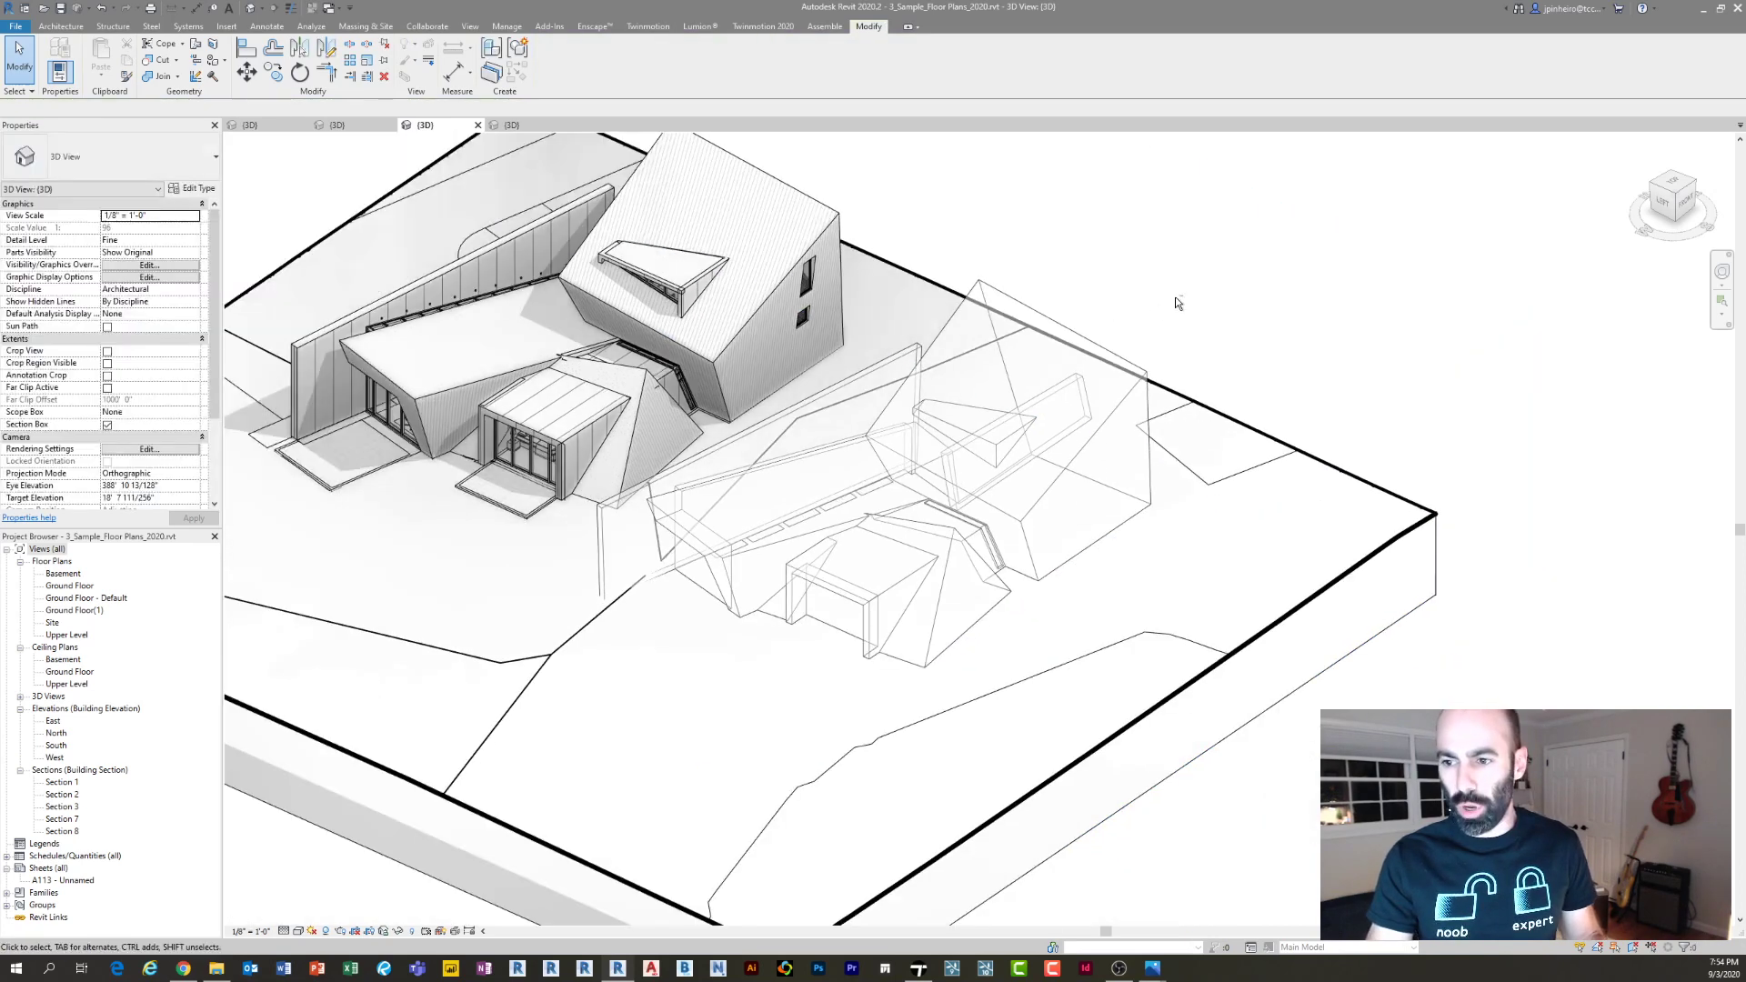
{"action": "middle_click_drag", "start_coordinate": [1179, 300], "coordinate": [1236, 346]}
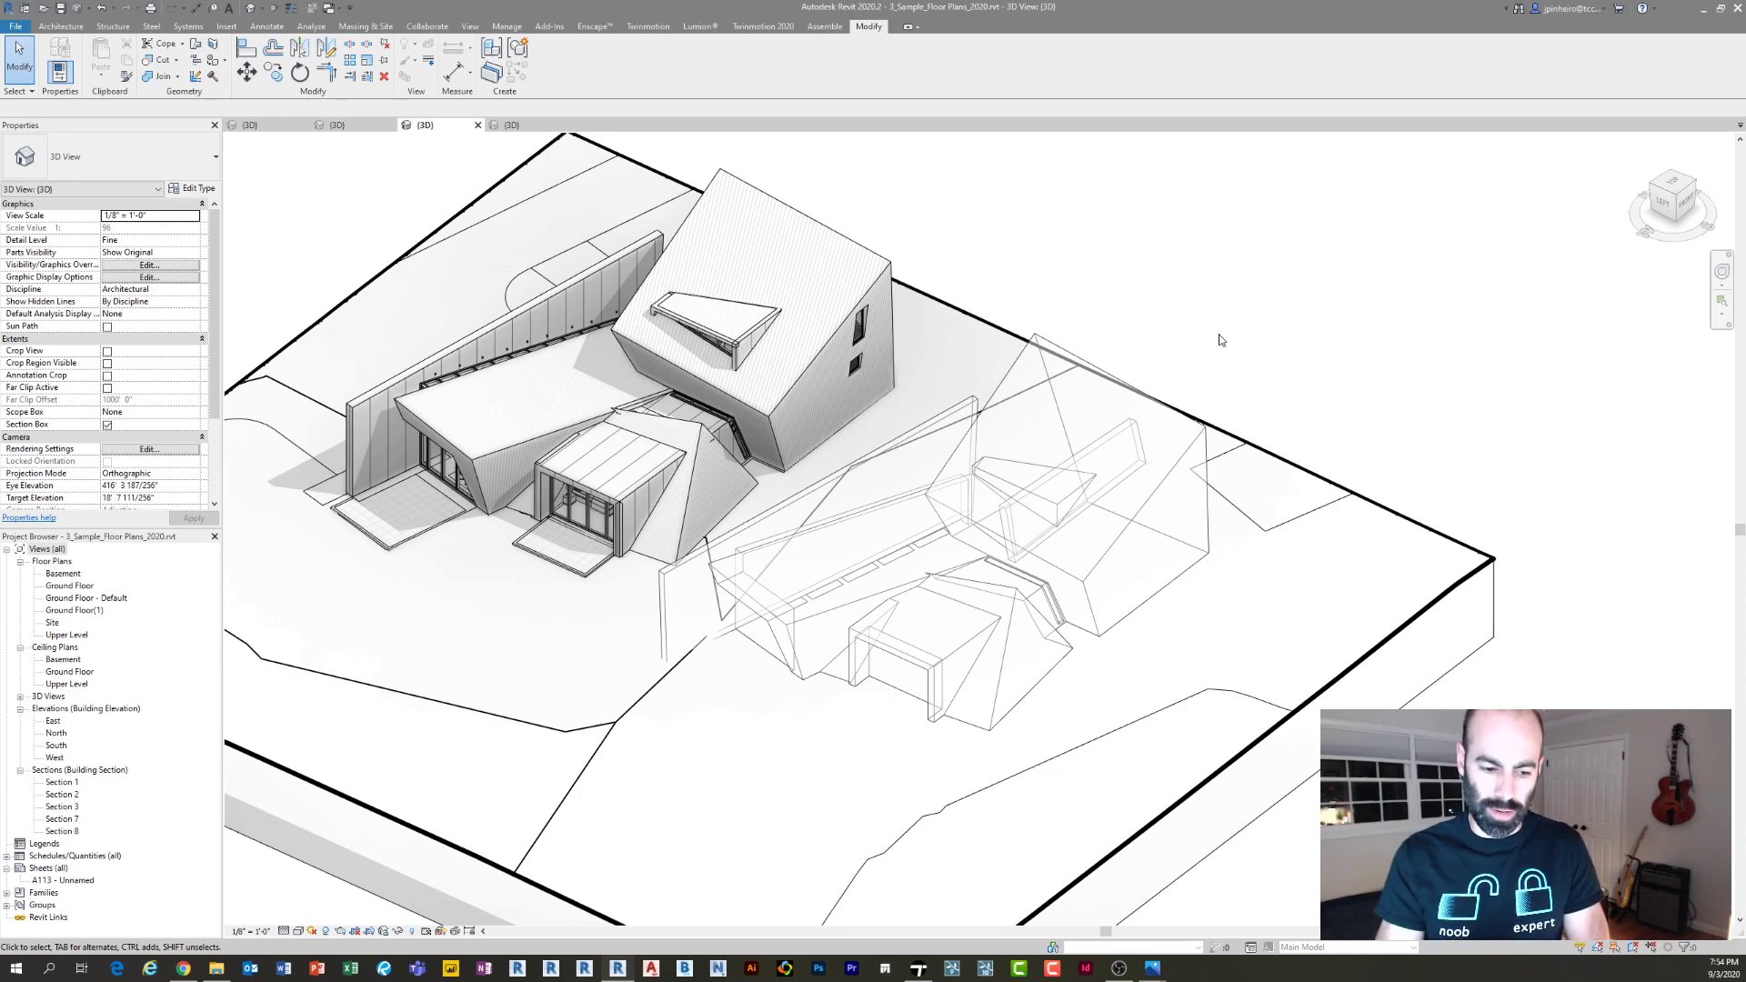
Use the house's tilted Exterior - Wood Panel Finish - Brown Vertical wall as the template for creating a similar wall
{"action": "left_click", "coordinate": [865, 287]}
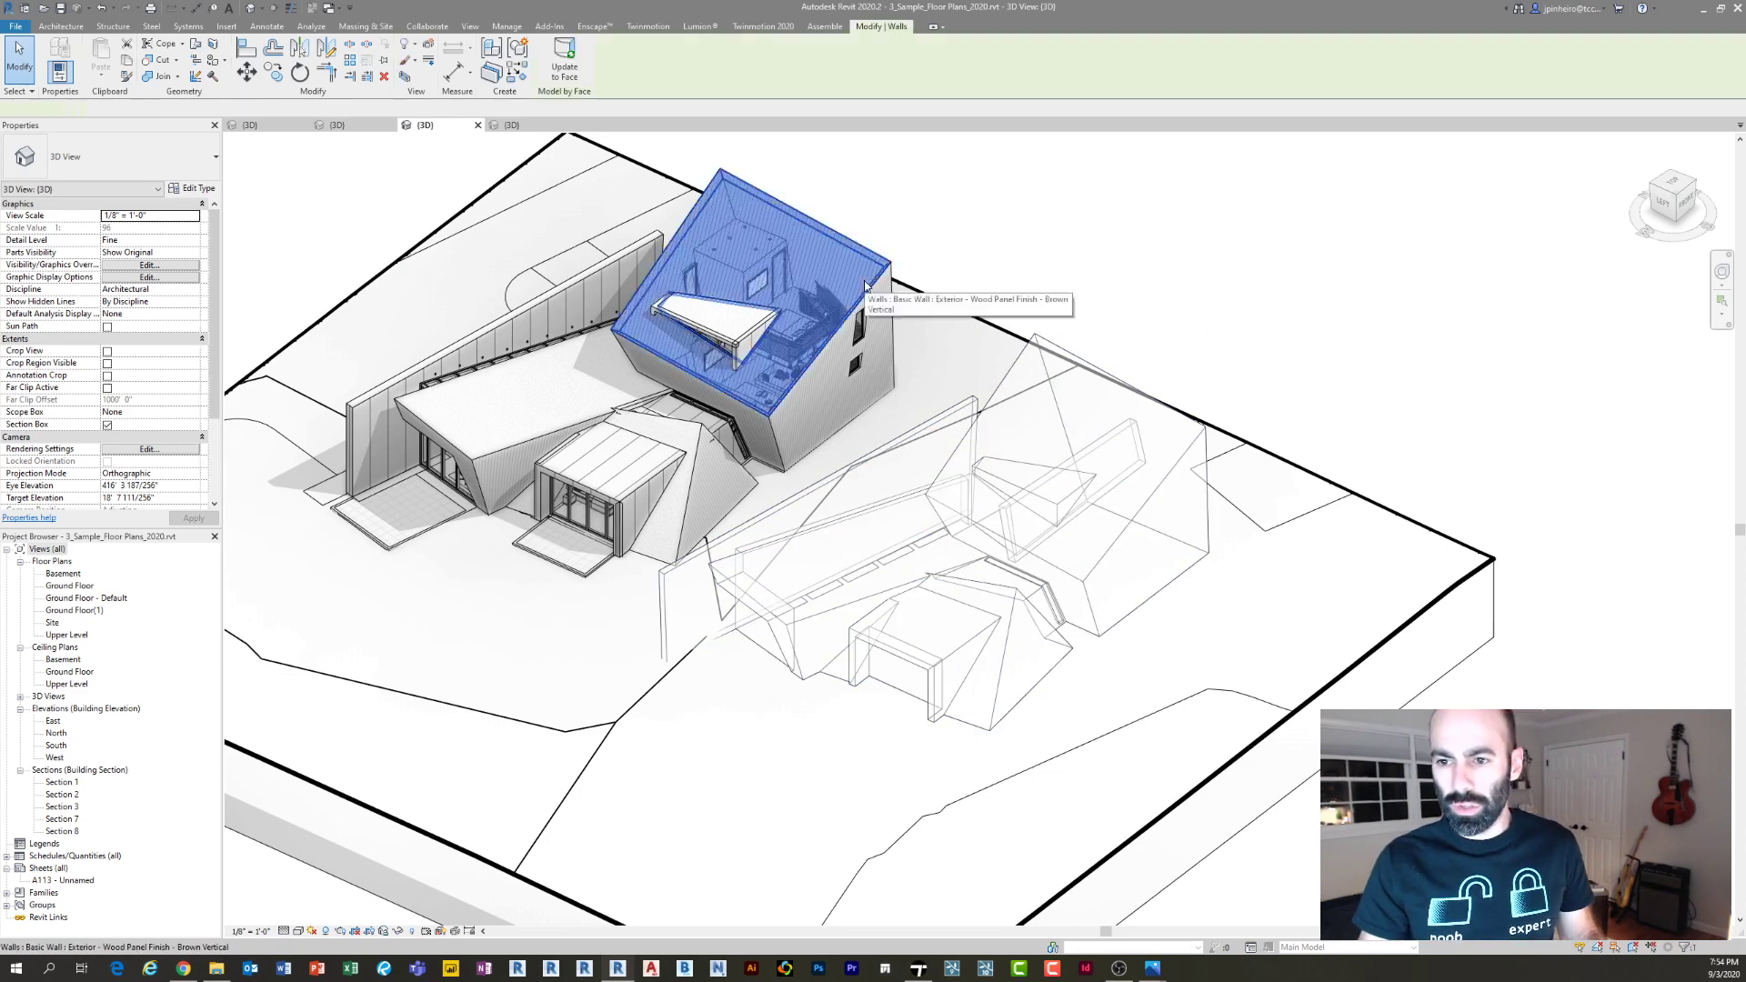
{"action": "left_click", "coordinate": [1104, 373]}
{"action": "middle_click_drag", "start_coordinate": [1114, 336], "coordinate": [1005, 318]}
{"action": "left_click", "coordinate": [1005, 317]}
{"action": "scroll", "coordinate": [1005, 315], "scroll_direction": "up", "scroll_amount": 1}
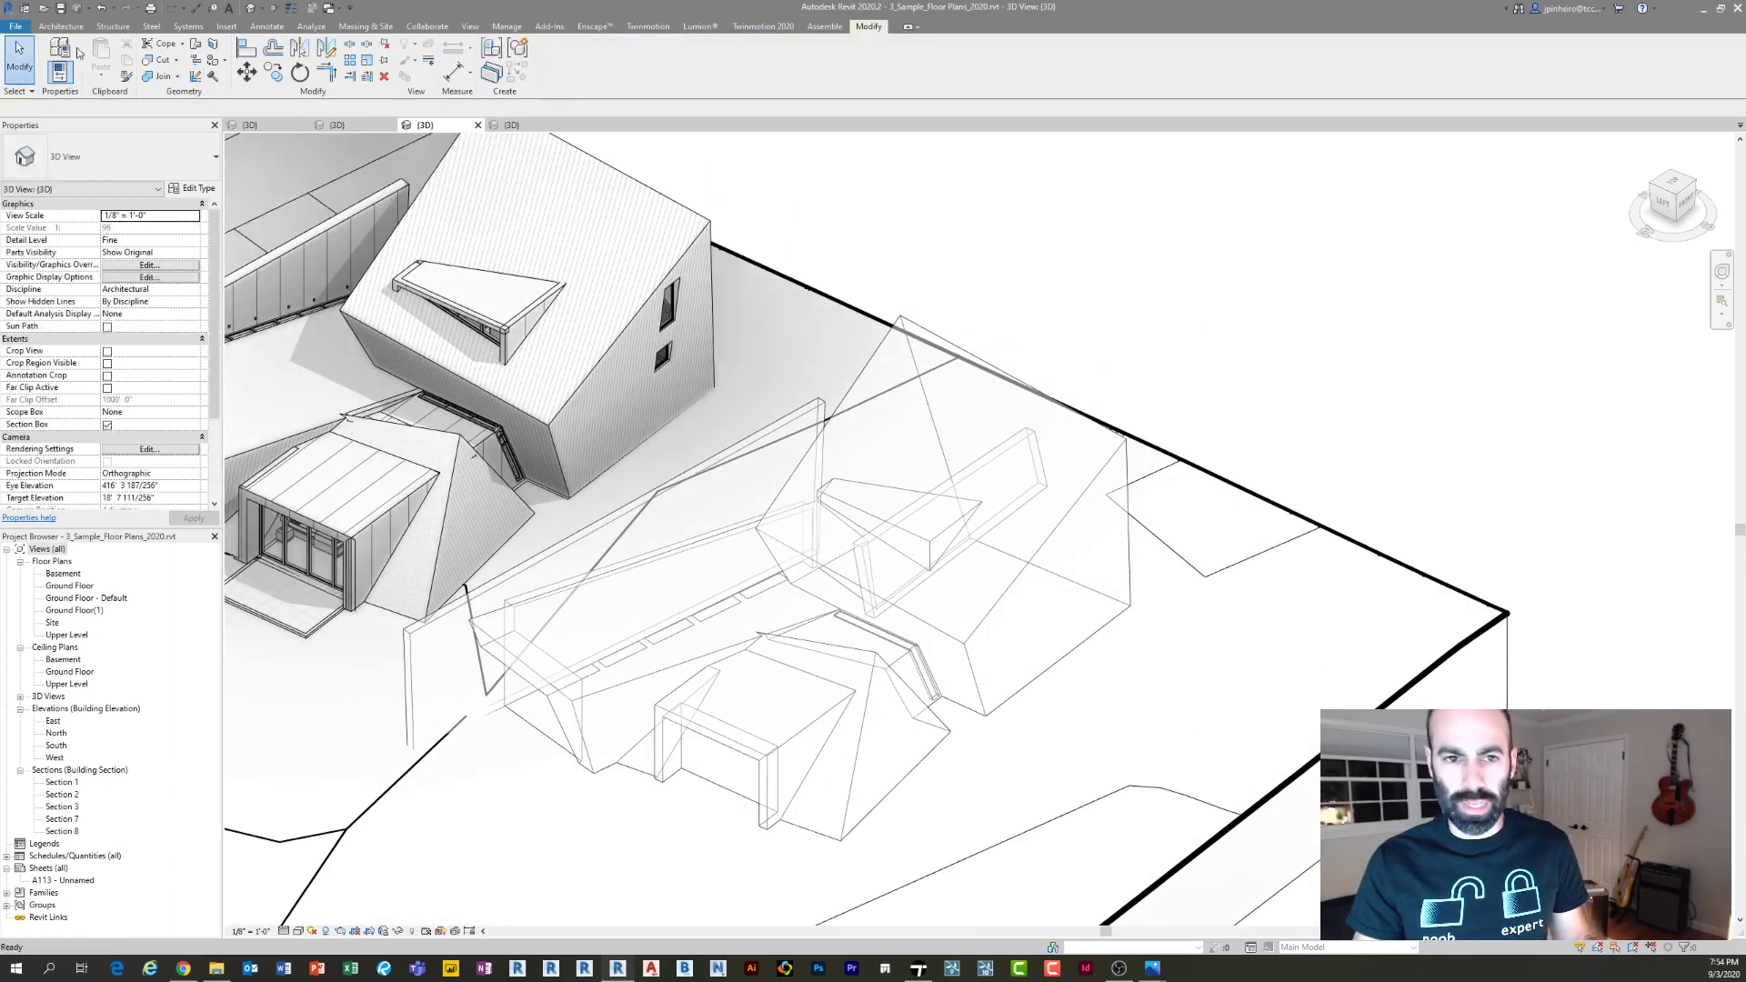
{"action": "left_click", "coordinate": [470, 238]}
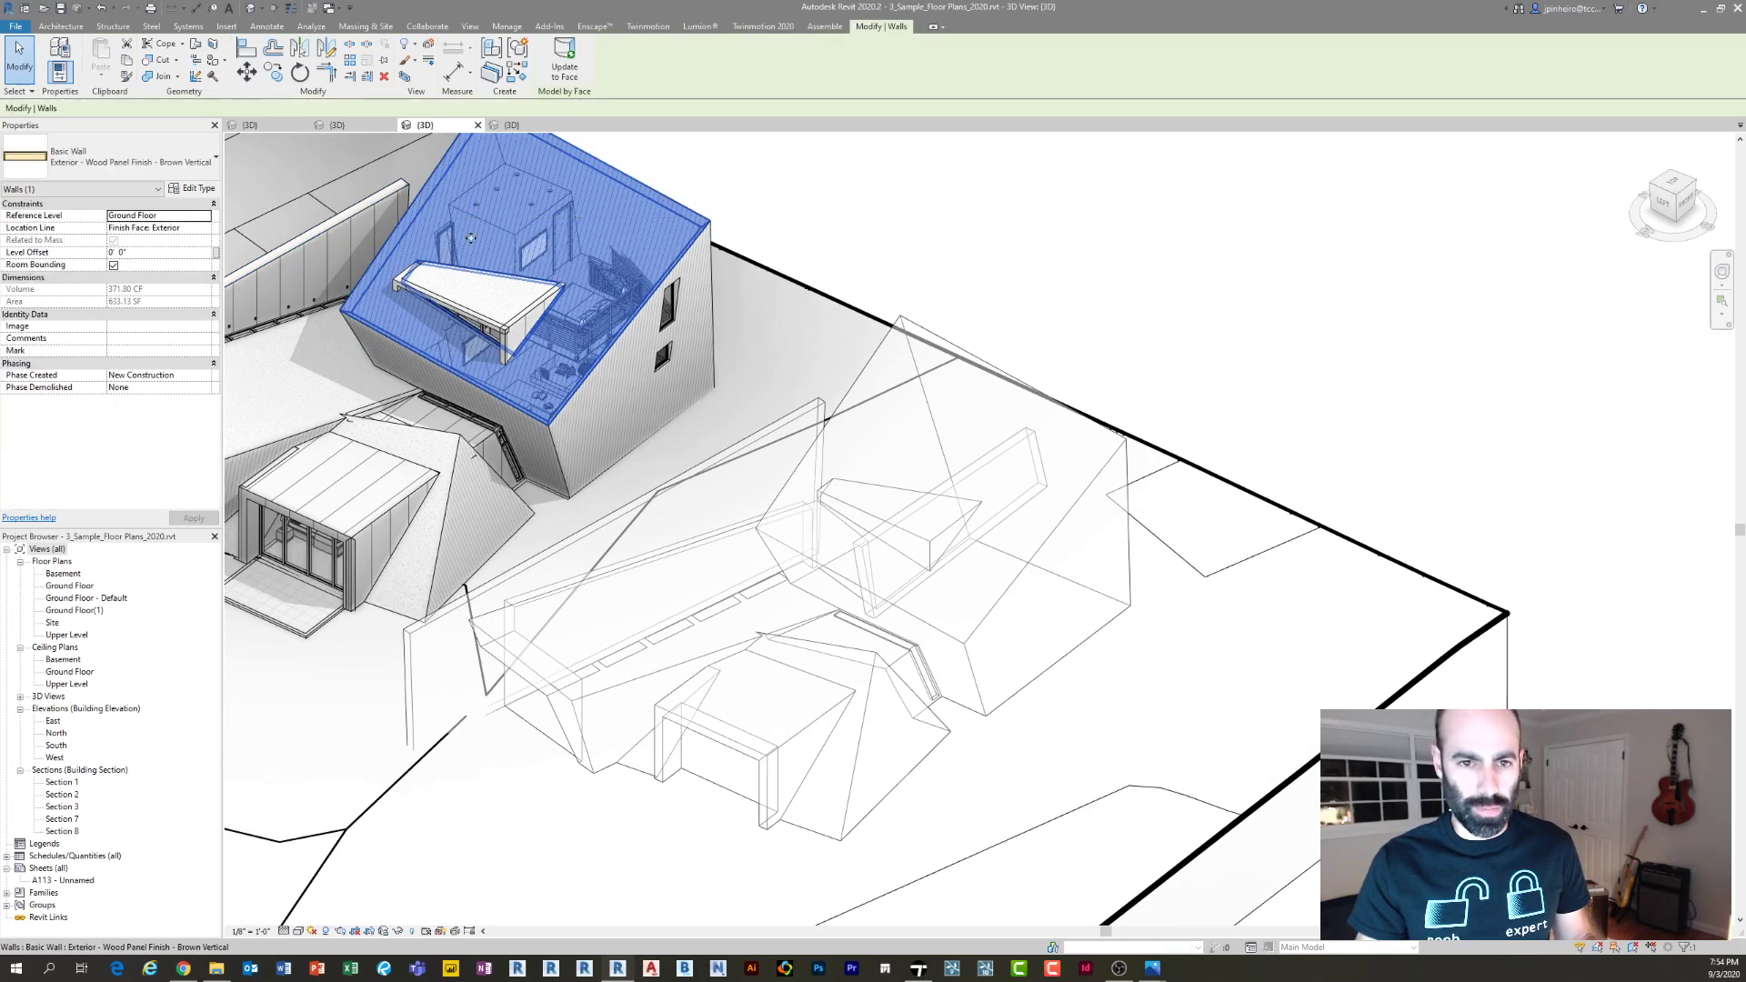
{"action": "key", "text": "c"}
{"action": "key", "text": "s"}
{"action": "middle_click_drag", "start_coordinate": [655, 495], "coordinate": [547, 386]}
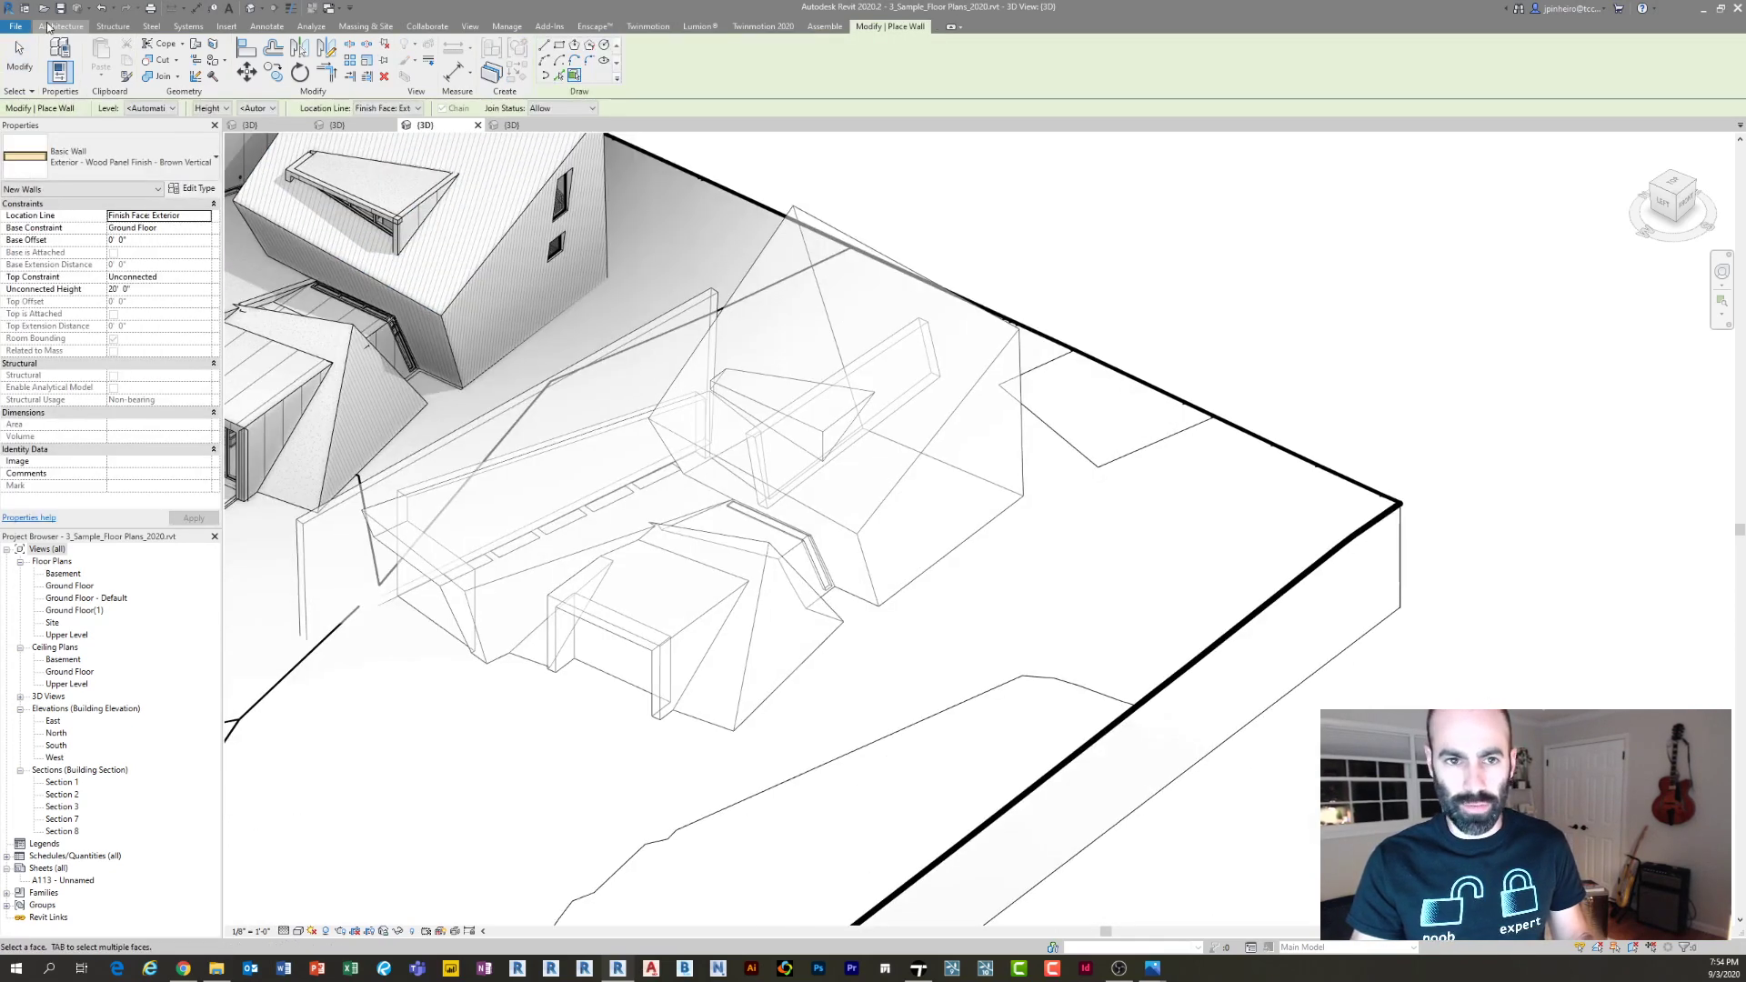
Draw a straight freestanding wood panel wall about 26 feet long on the ground beside the mass copy
{"action": "left_click", "coordinate": [47, 27]}
{"action": "left_click", "coordinate": [55, 54]}
{"action": "left_click", "coordinate": [899, 707]}
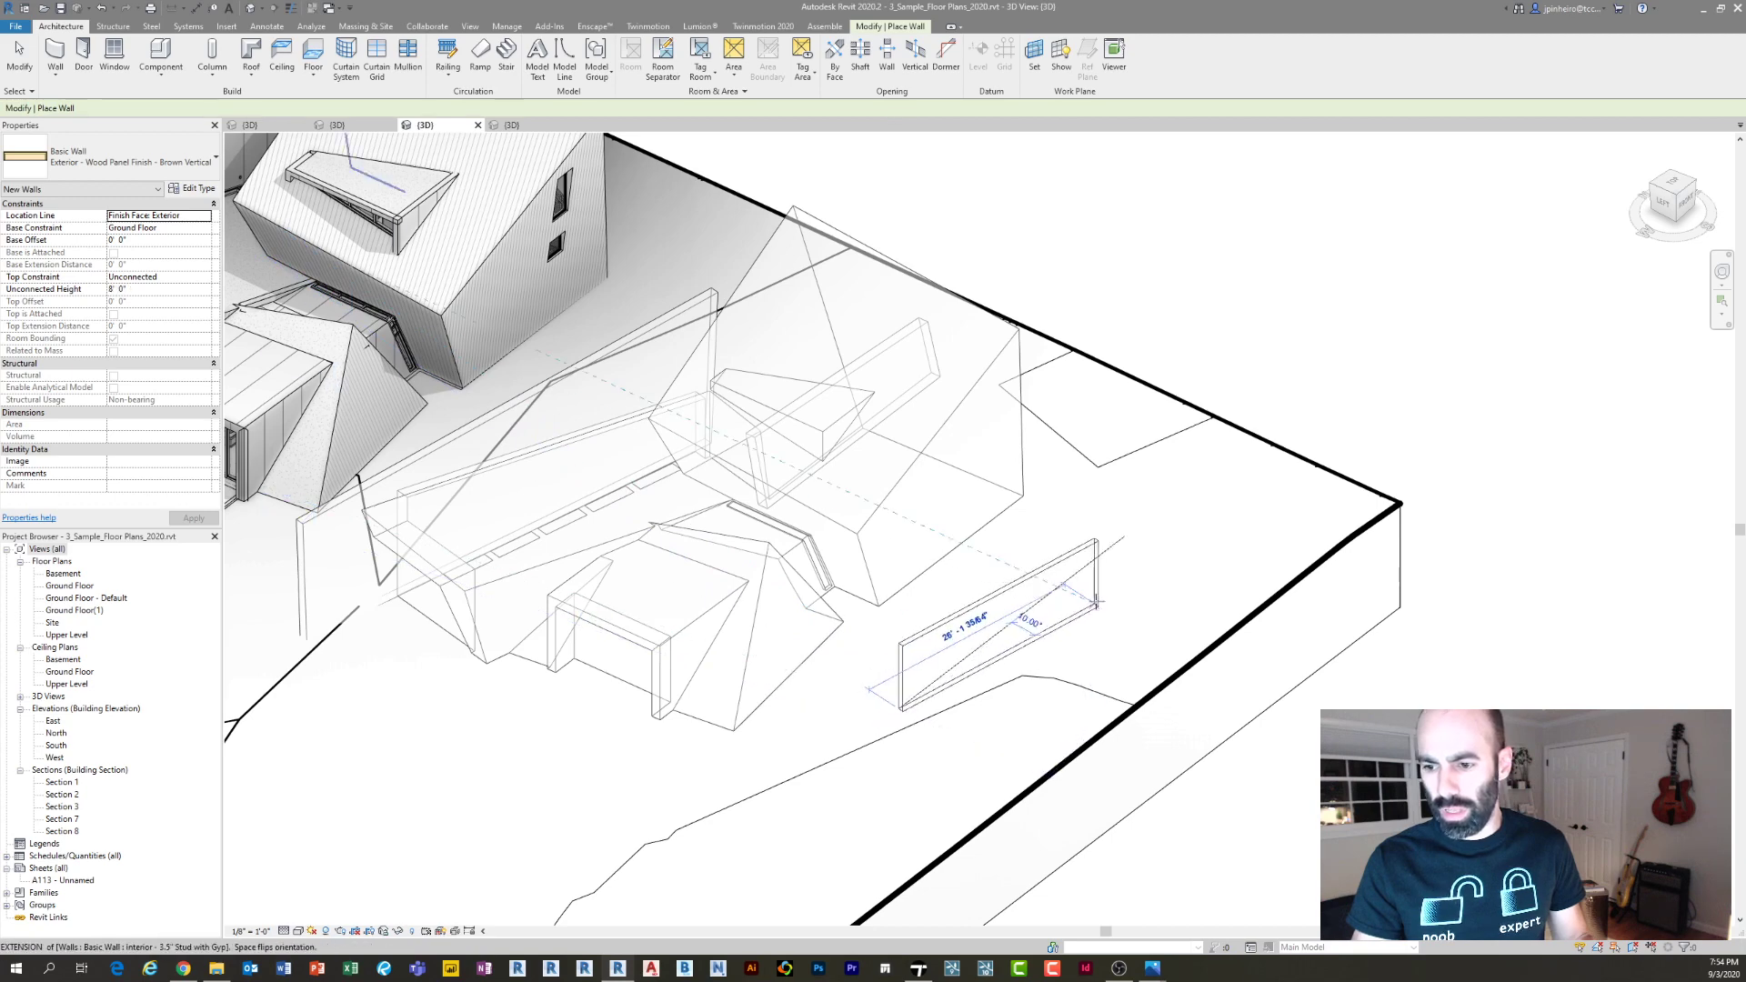
{"action": "left_click", "coordinate": [1097, 600]}
{"action": "scroll", "coordinate": [1000, 699], "scroll_direction": "up", "scroll_amount": 3}
Delete the freestanding straight wall beside the mass copy
{"action": "key", "text": "Escape"}
{"action": "key", "text": "Escape"}
{"action": "left_click", "coordinate": [890, 675]}
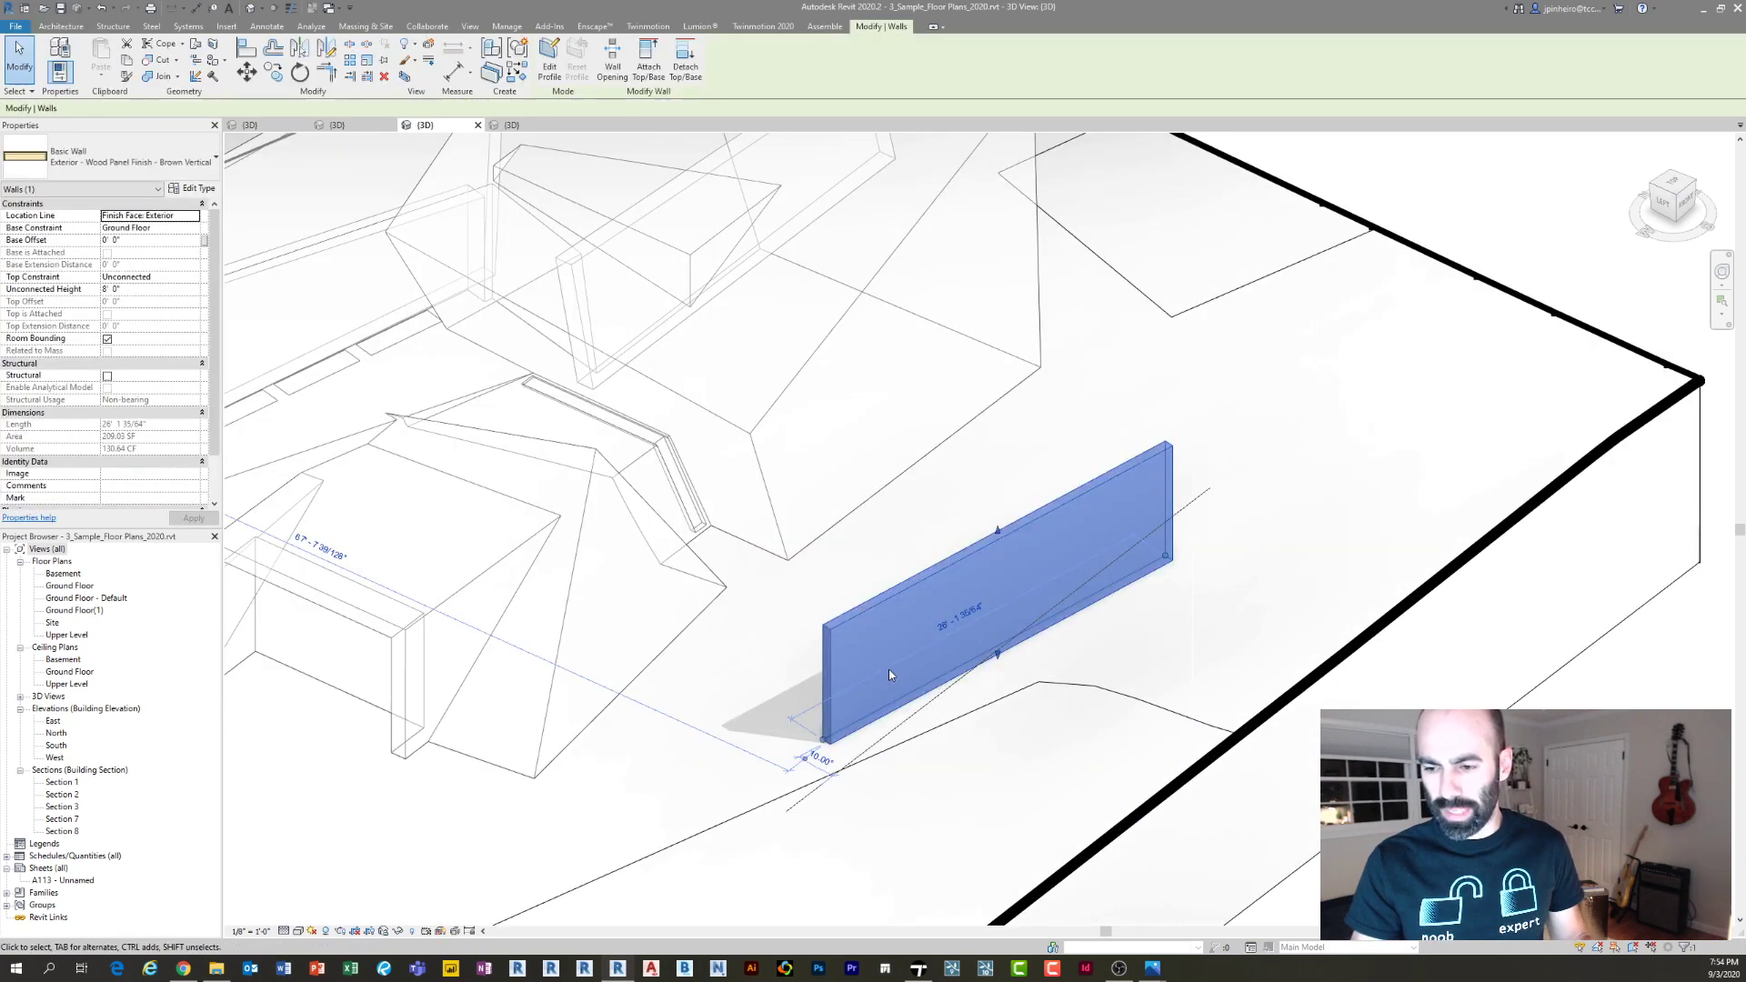
{"action": "key", "text": "Delete"}
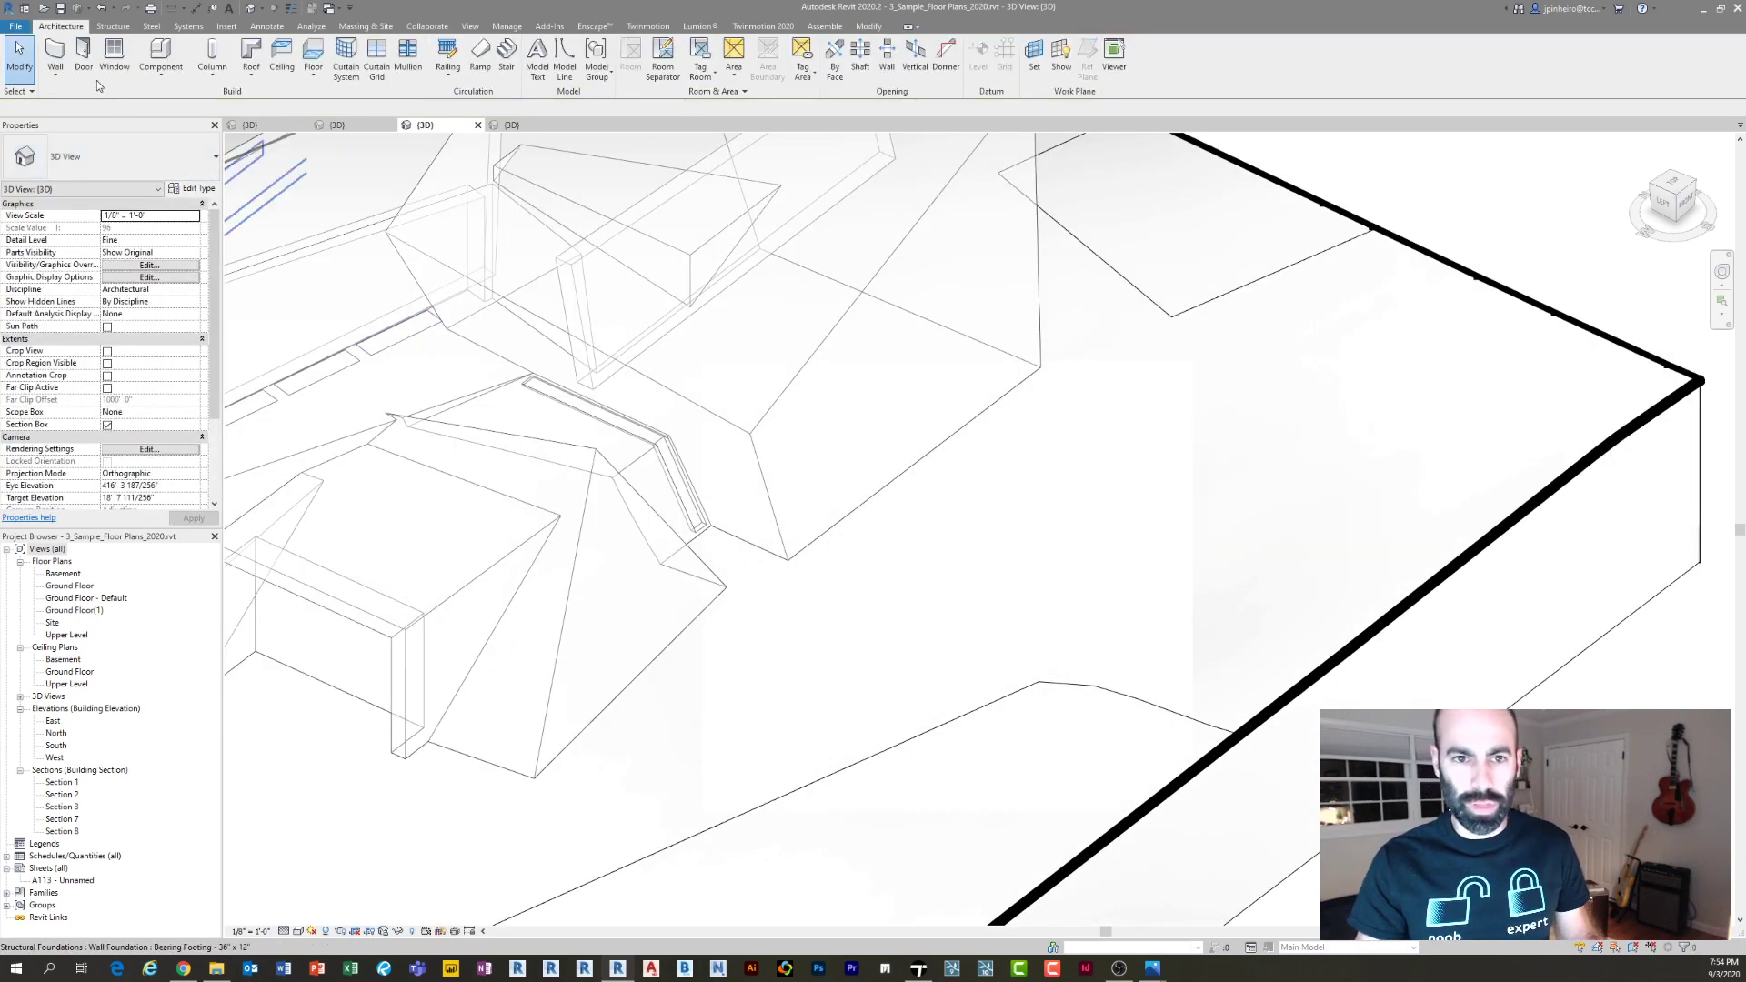
Place wood panel walls by picking the roof and side faces of the mass copy's tilted upper volume
{"action": "key", "text": "w"}
{"action": "key", "text": "a"}
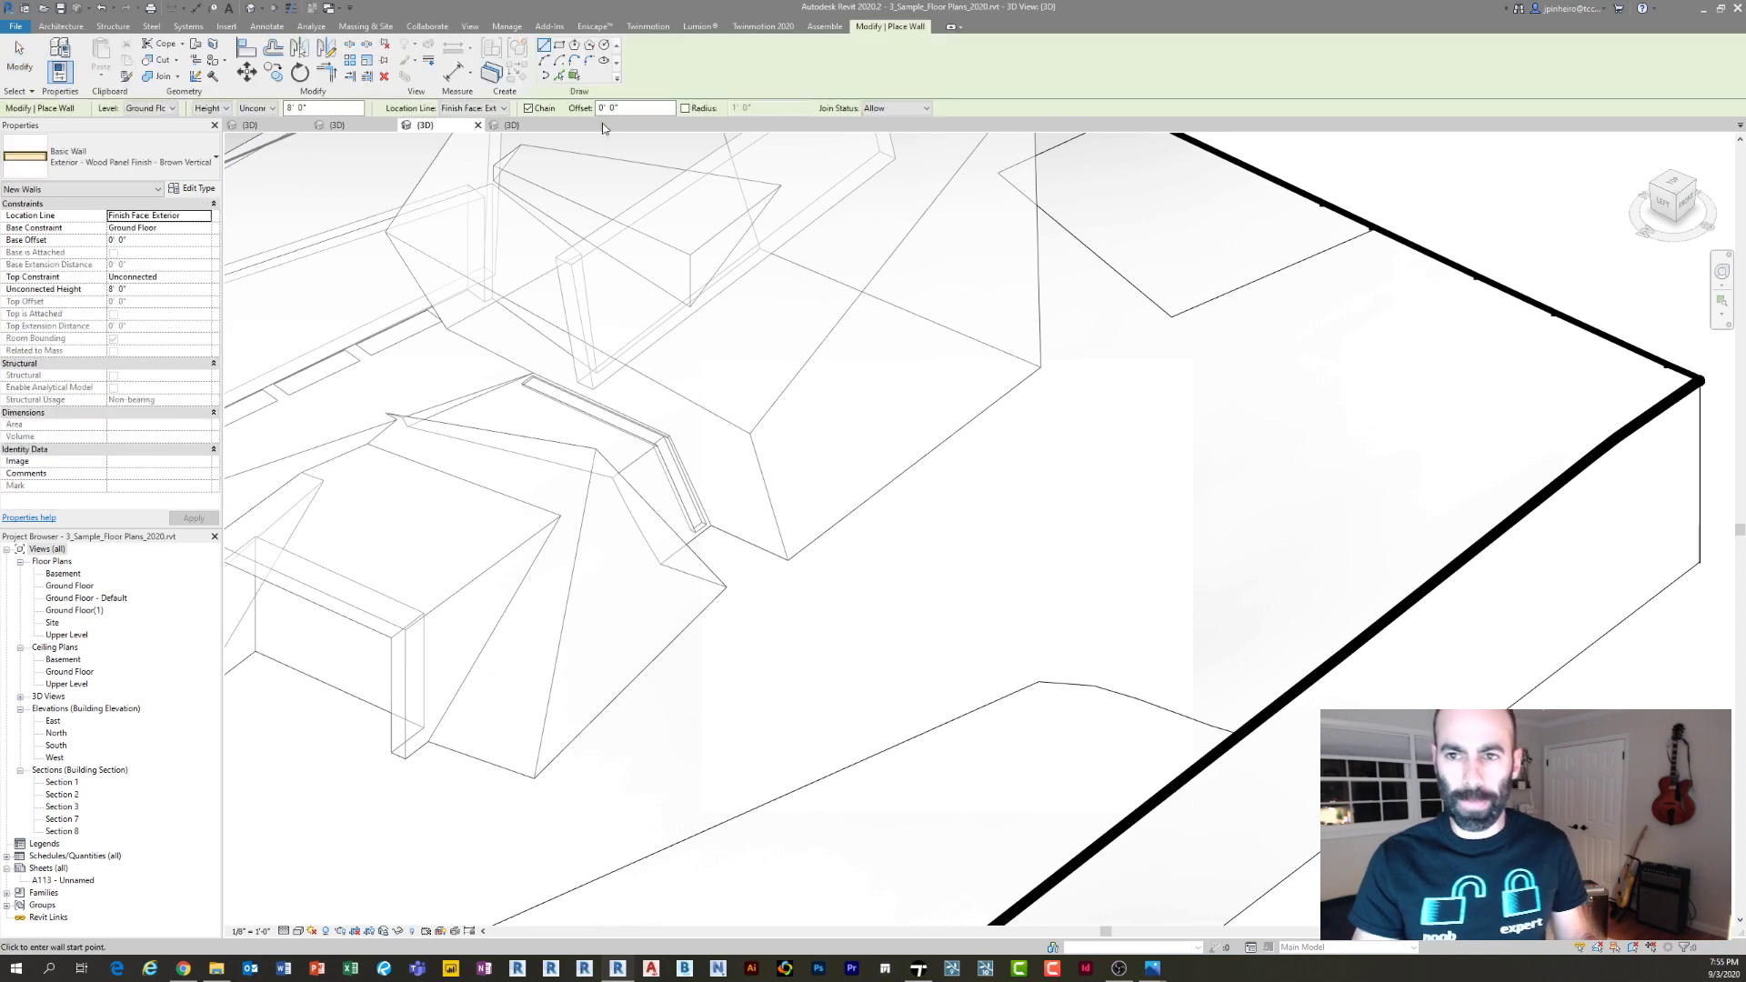
{"action": "left_click", "coordinate": [575, 76]}
{"action": "middle_click_drag", "start_coordinate": [803, 396], "coordinate": [752, 358], "text": "shift"}
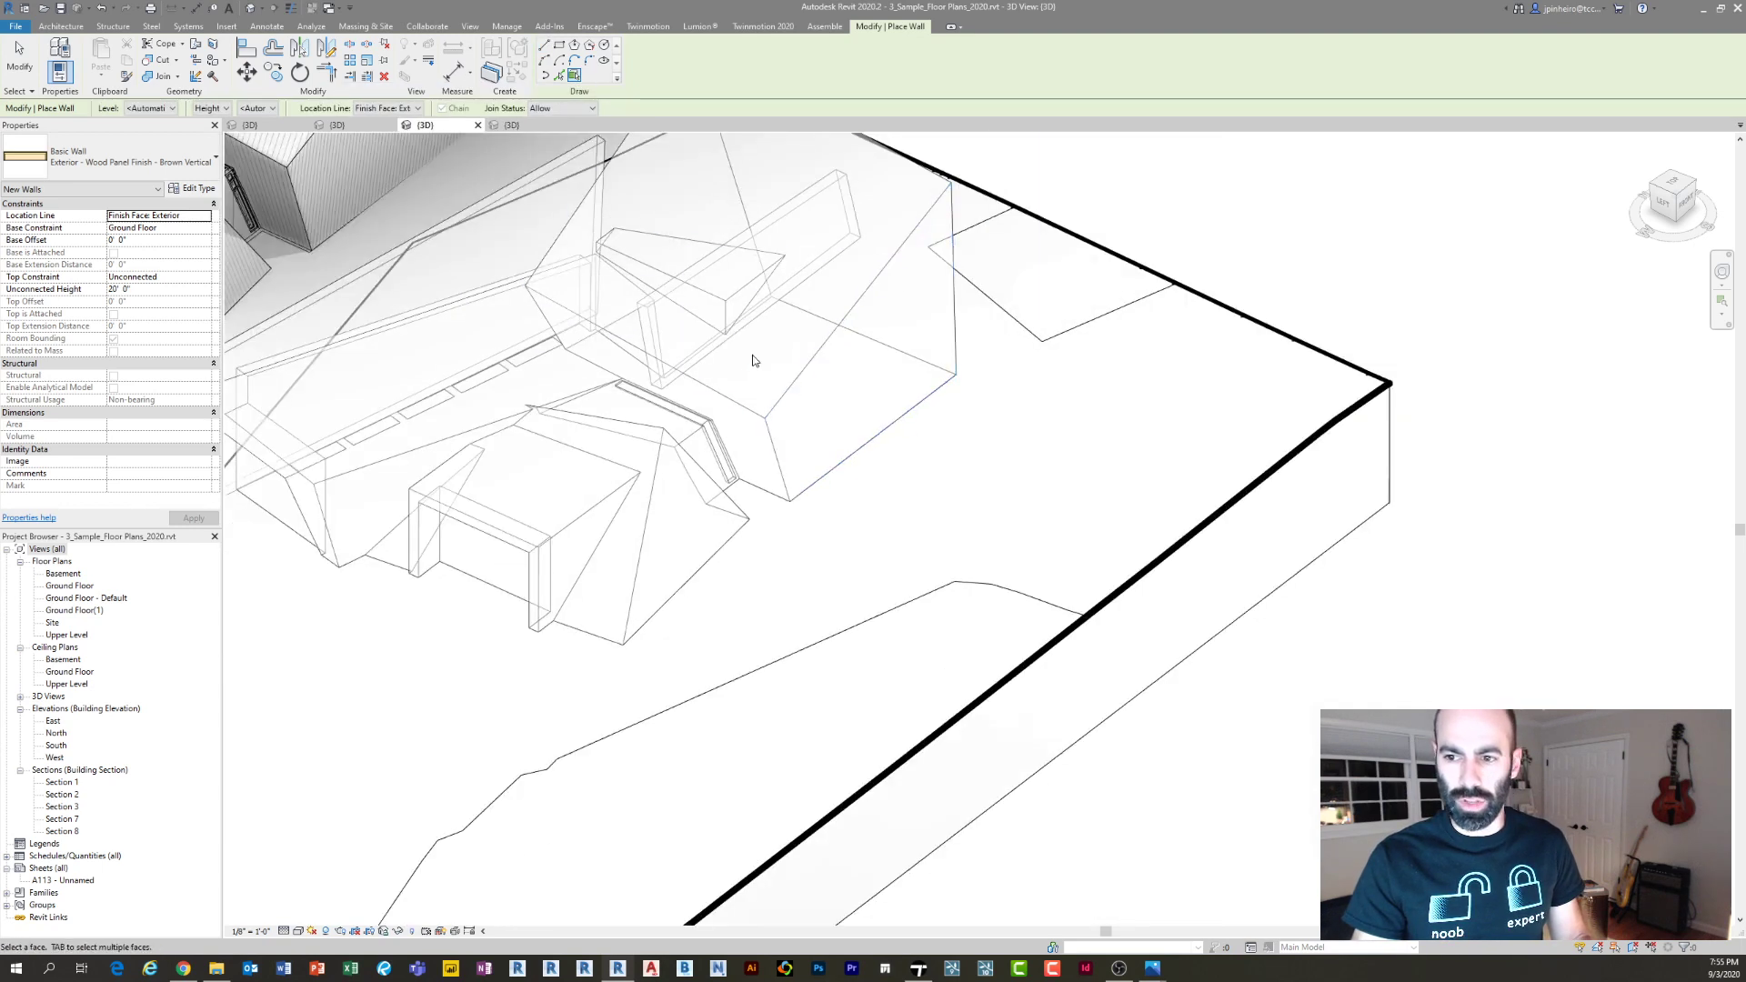
{"action": "middle_click_drag", "start_coordinate": [890, 245], "coordinate": [867, 368]}
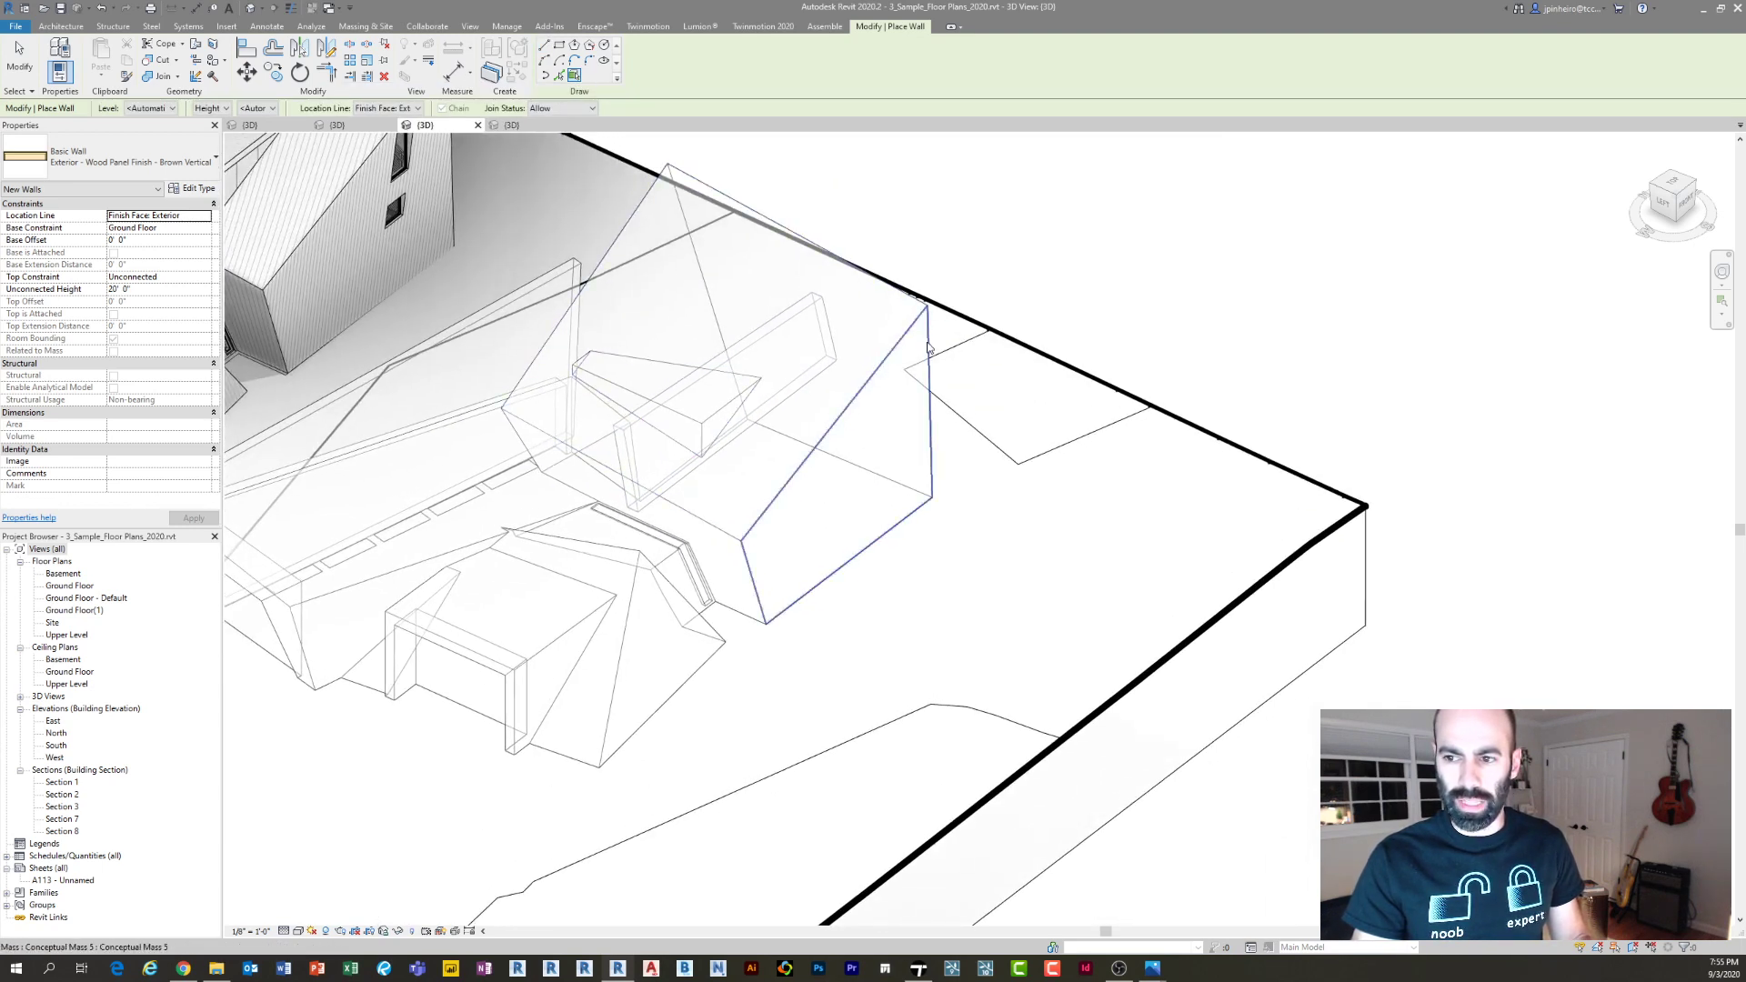
{"action": "scroll", "coordinate": [840, 298], "scroll_direction": "up", "scroll_amount": 2}
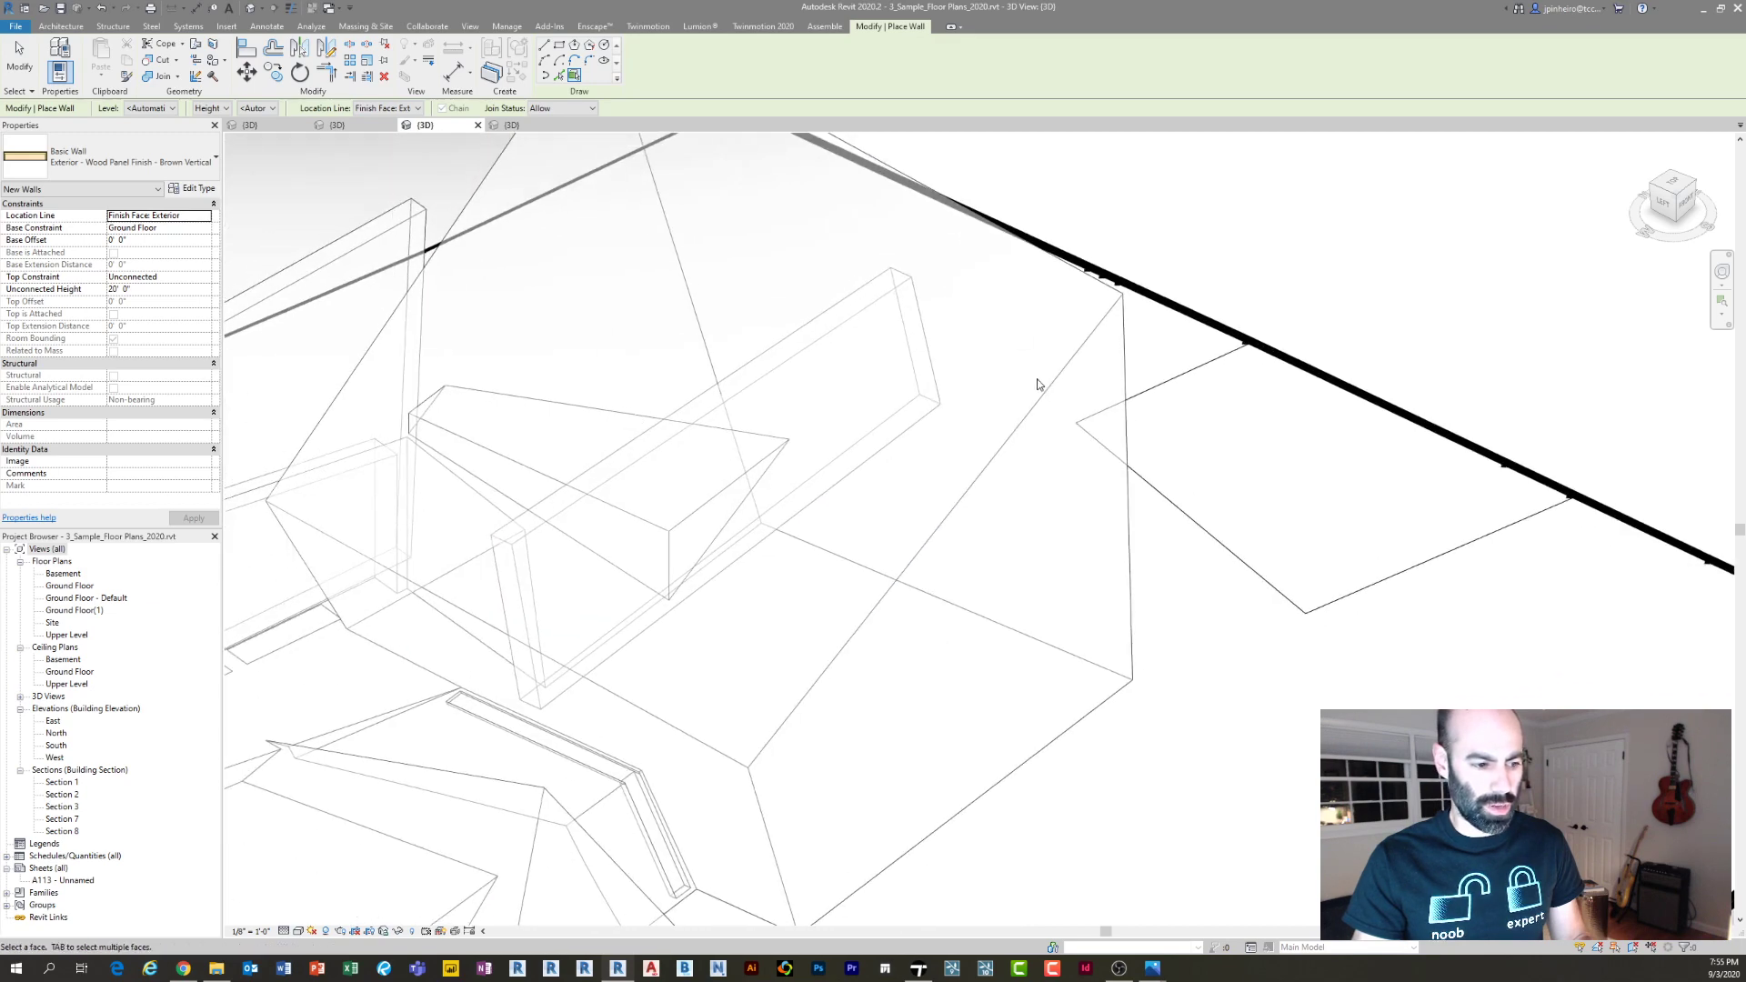
{"action": "scroll", "coordinate": [1073, 371], "scroll_direction": "down", "scroll_amount": 1}
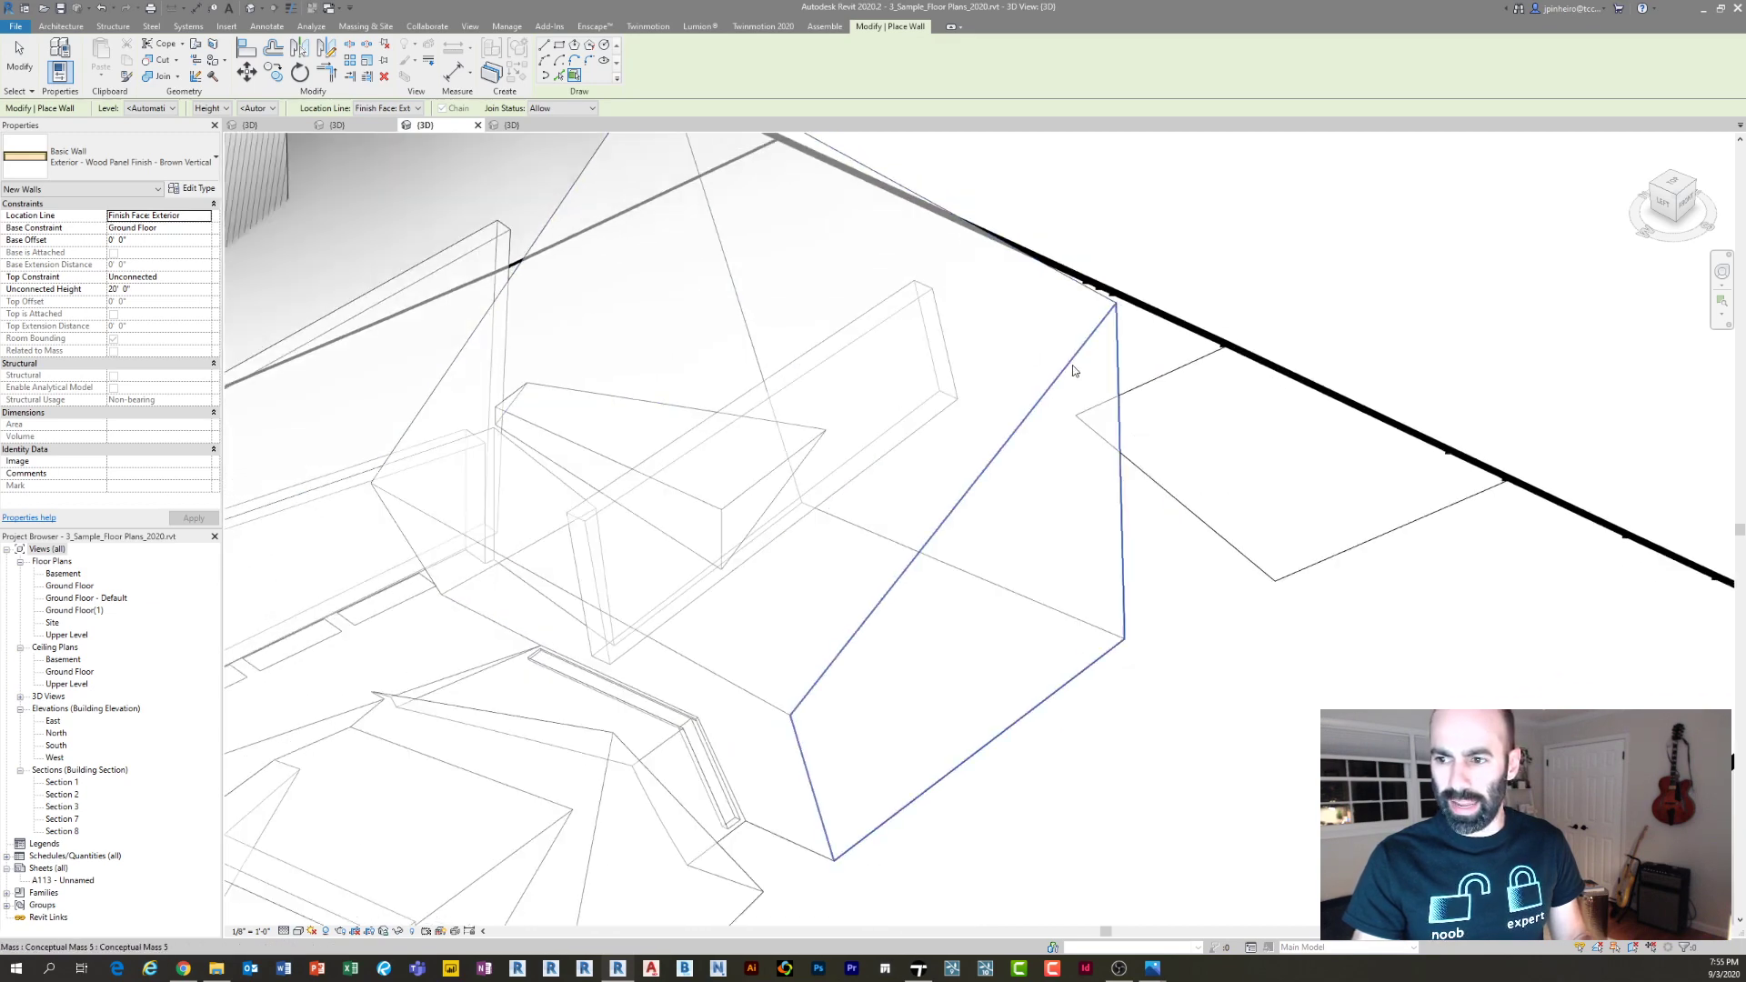
{"action": "mouse_move", "coordinate": [1087, 291]}
{"action": "middle_mouse_down", "text": "shift"}
{"action": "mouse_move", "coordinate": [818, 411]}
{"action": "mouse_move", "coordinate": [702, 528]}
{"action": "mouse_move", "coordinate": [557, 545]}
{"action": "mouse_move", "coordinate": [811, 454]}
{"action": "middle_mouse_up", "text": "shift"}
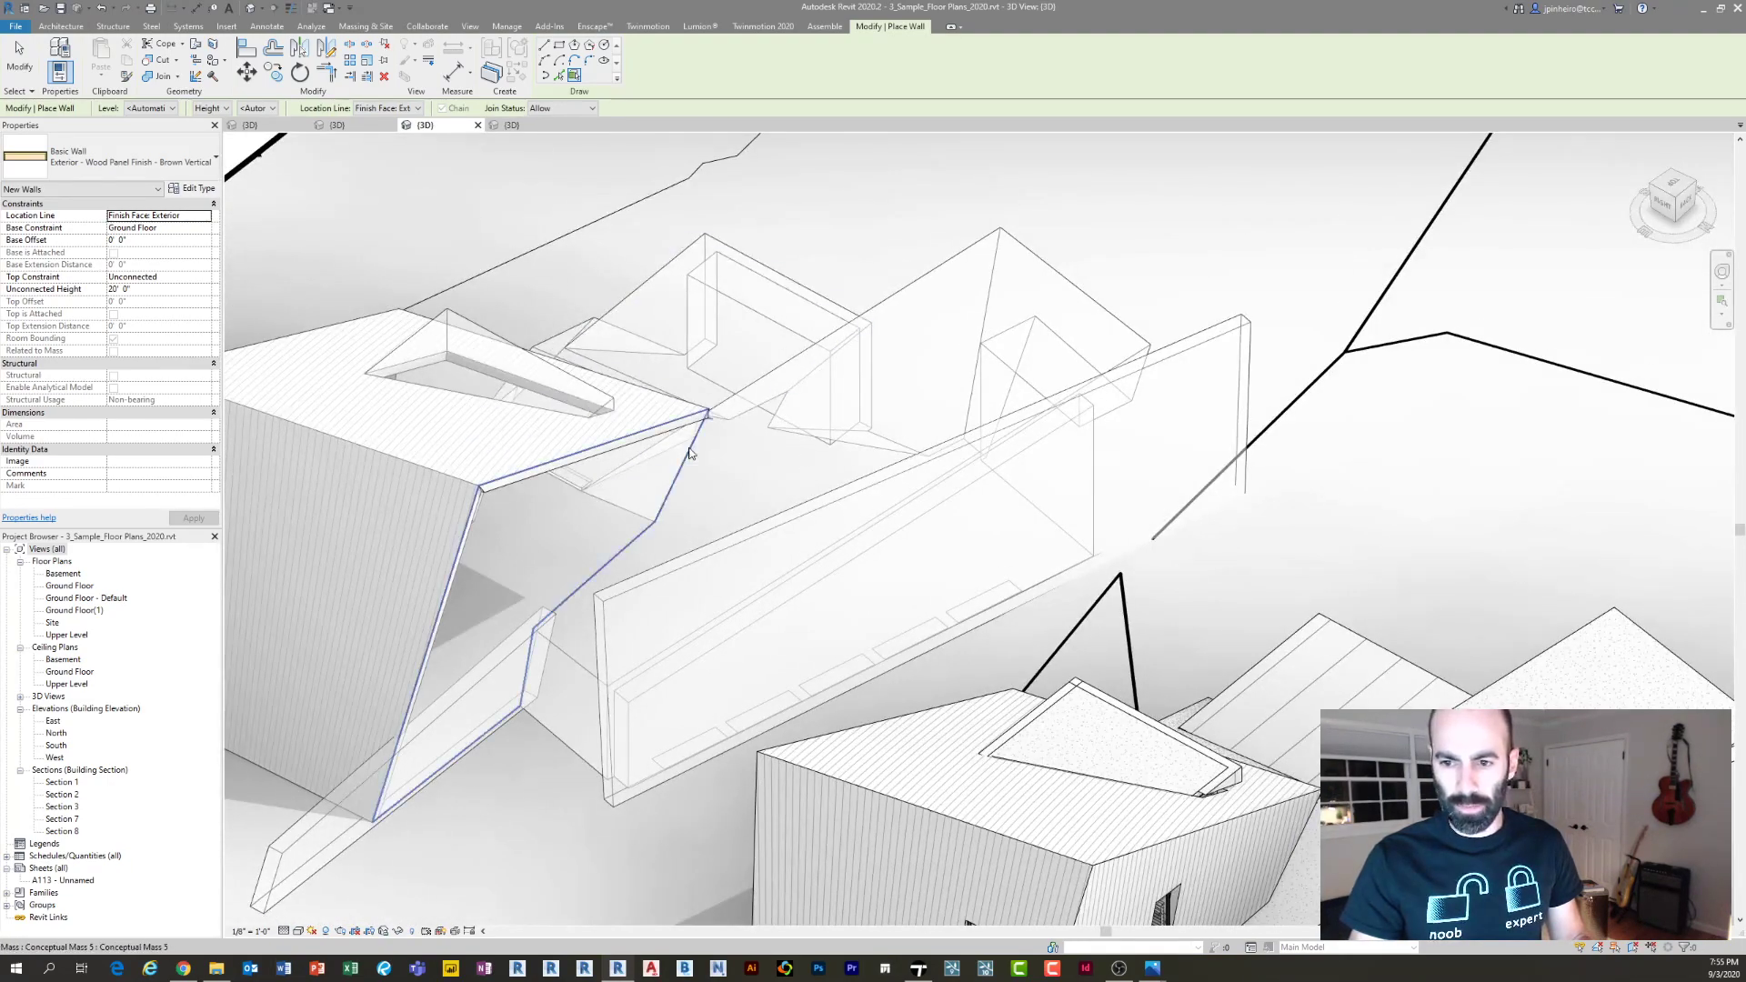
{"action": "middle_click_drag", "start_coordinate": [700, 468], "coordinate": [855, 510], "text": "shift"}
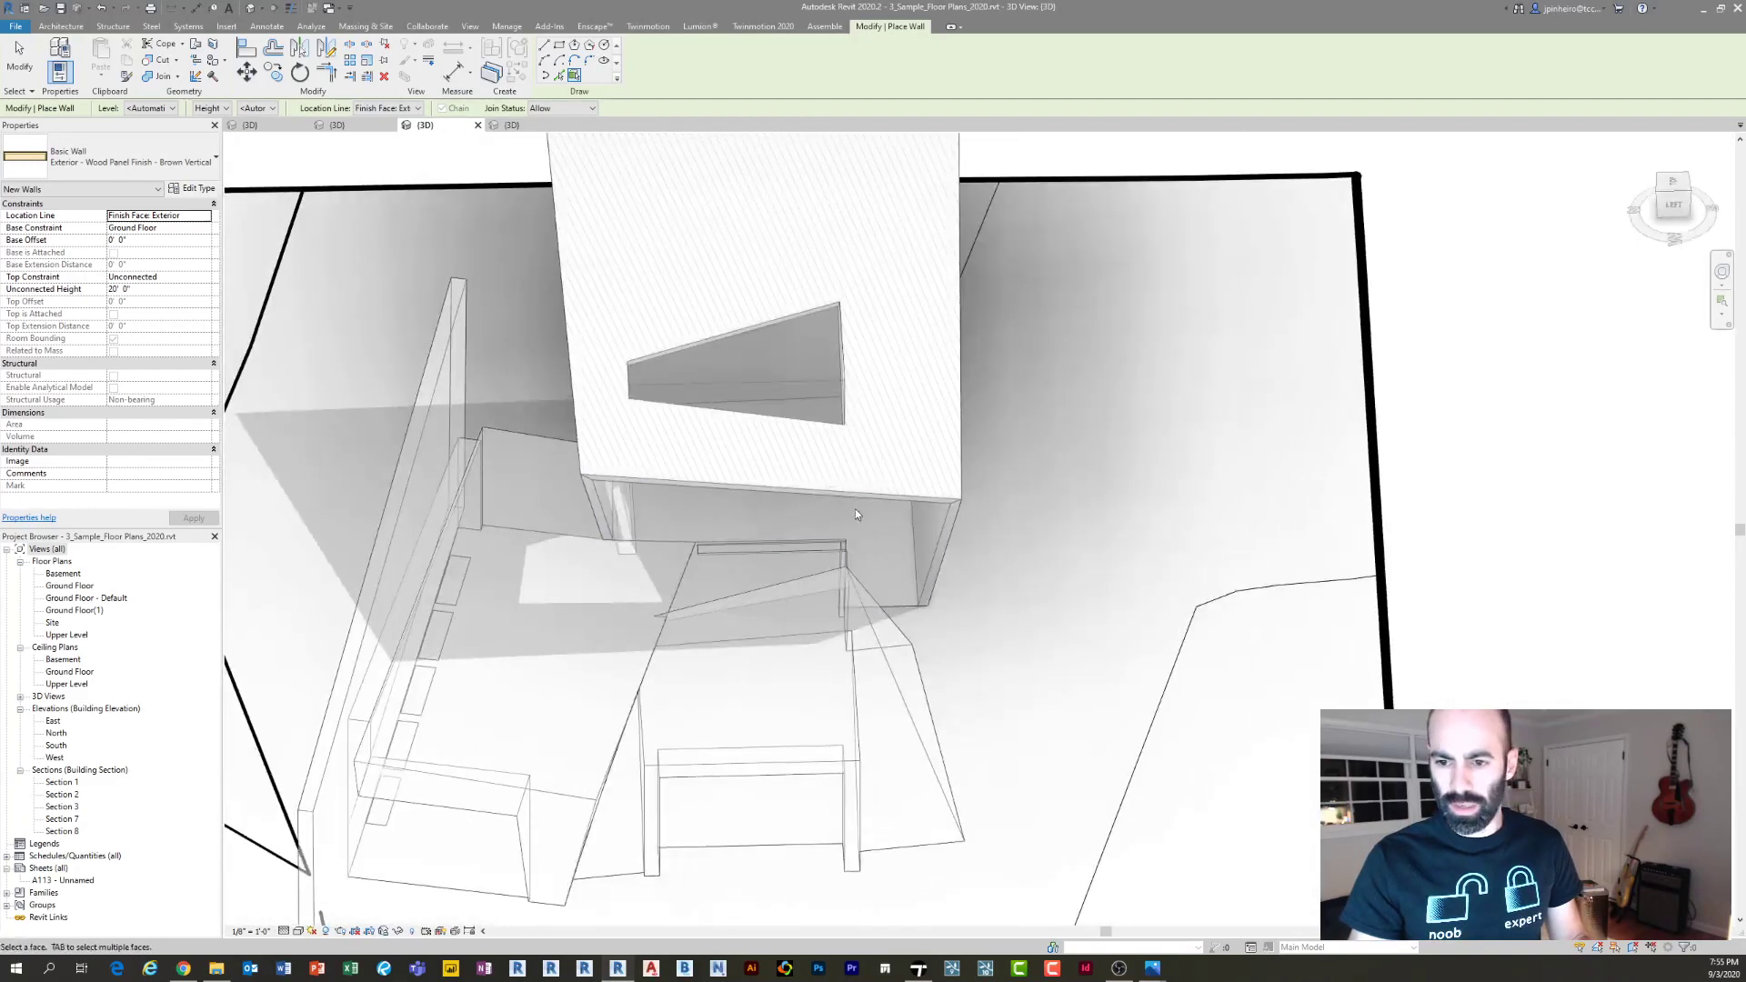
Add a similar face-based wood panel wall on the open front face below the tilted volume's roof edge
{"action": "key", "text": "Escape"}
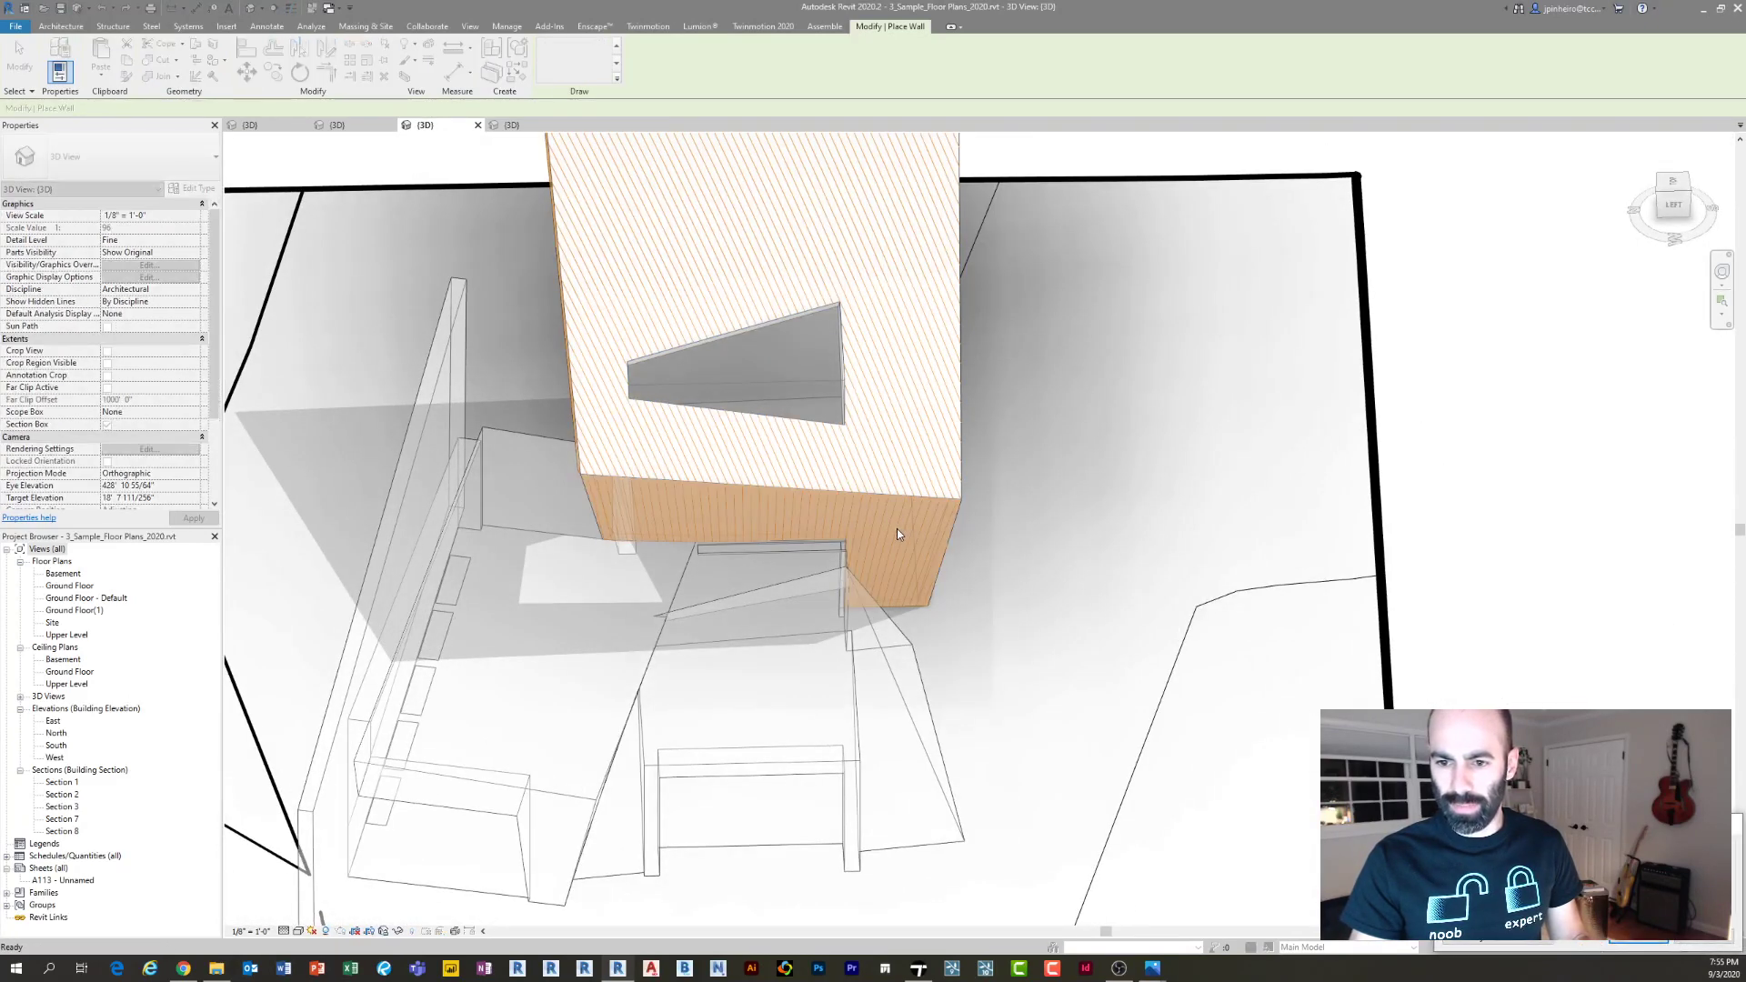
{"action": "left_click", "coordinate": [660, 399]}
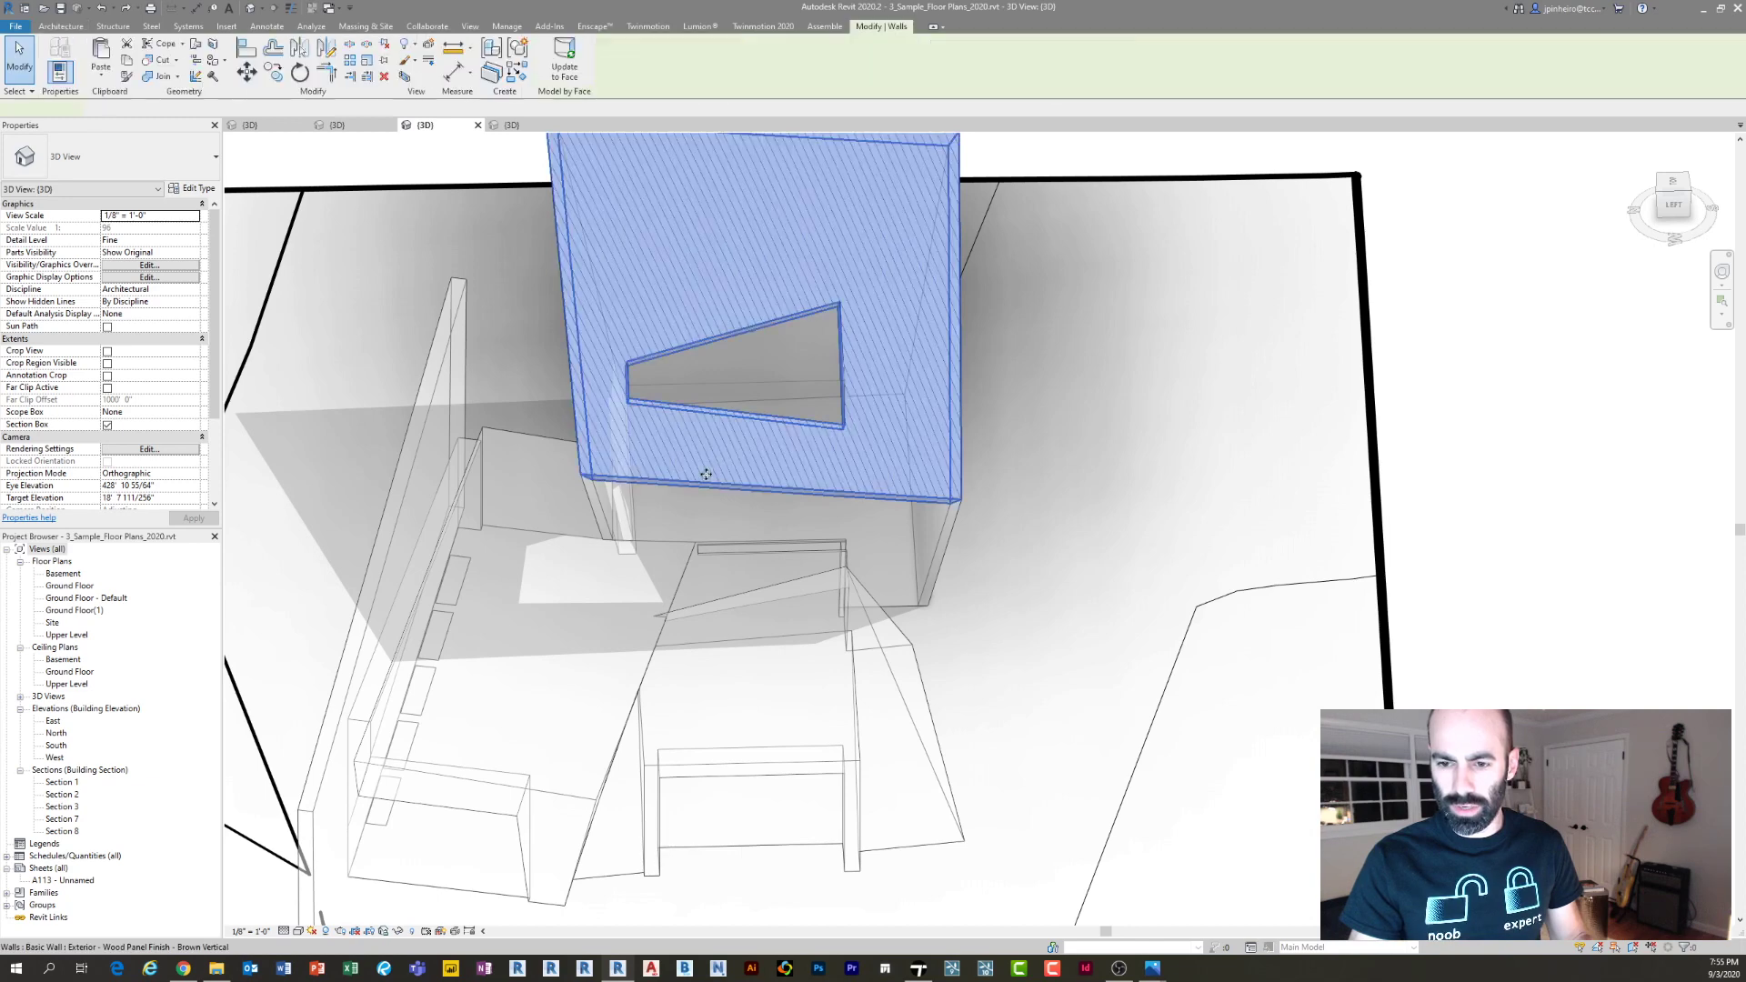
{"action": "key", "text": "c"}
{"action": "key", "text": "s"}
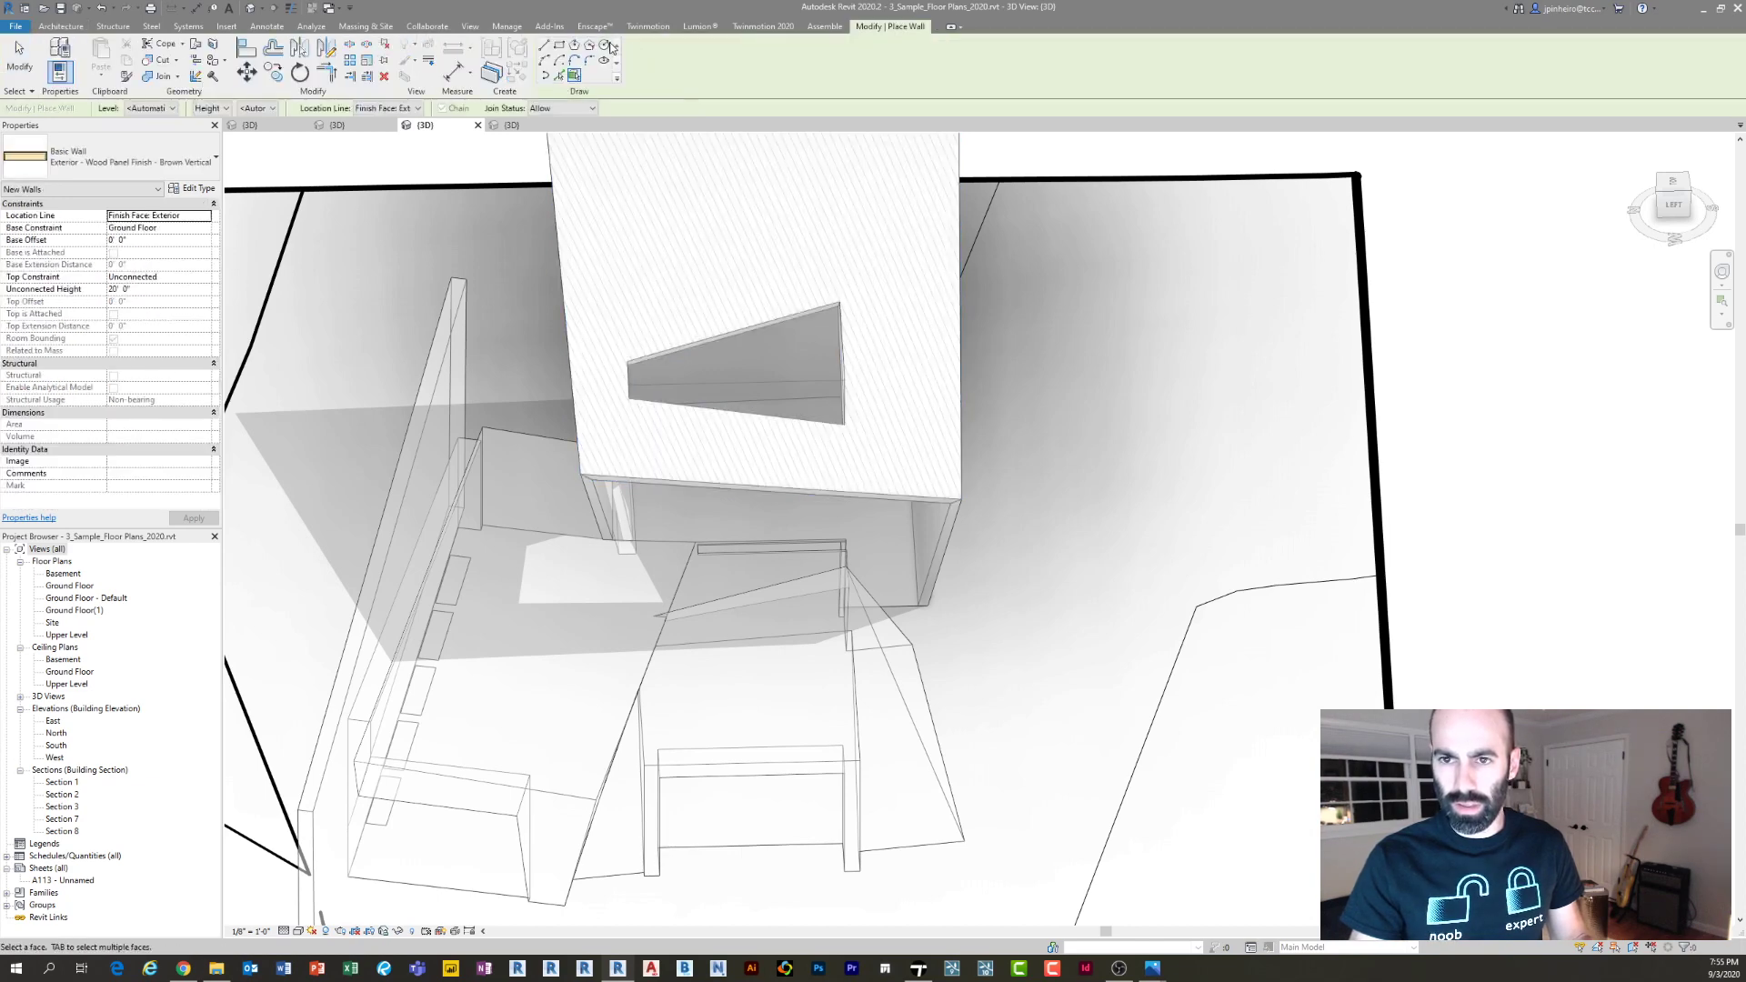
{"action": "left_click", "coordinate": [800, 497]}
{"action": "middle_click_drag", "start_coordinate": [882, 541], "coordinate": [816, 471], "text": "shift"}
{"action": "key", "text": "Escape"}
Delete the mass copy and inspect the face-based walls left standing beside the finished house
{"action": "left_click", "coordinate": [1004, 571]}
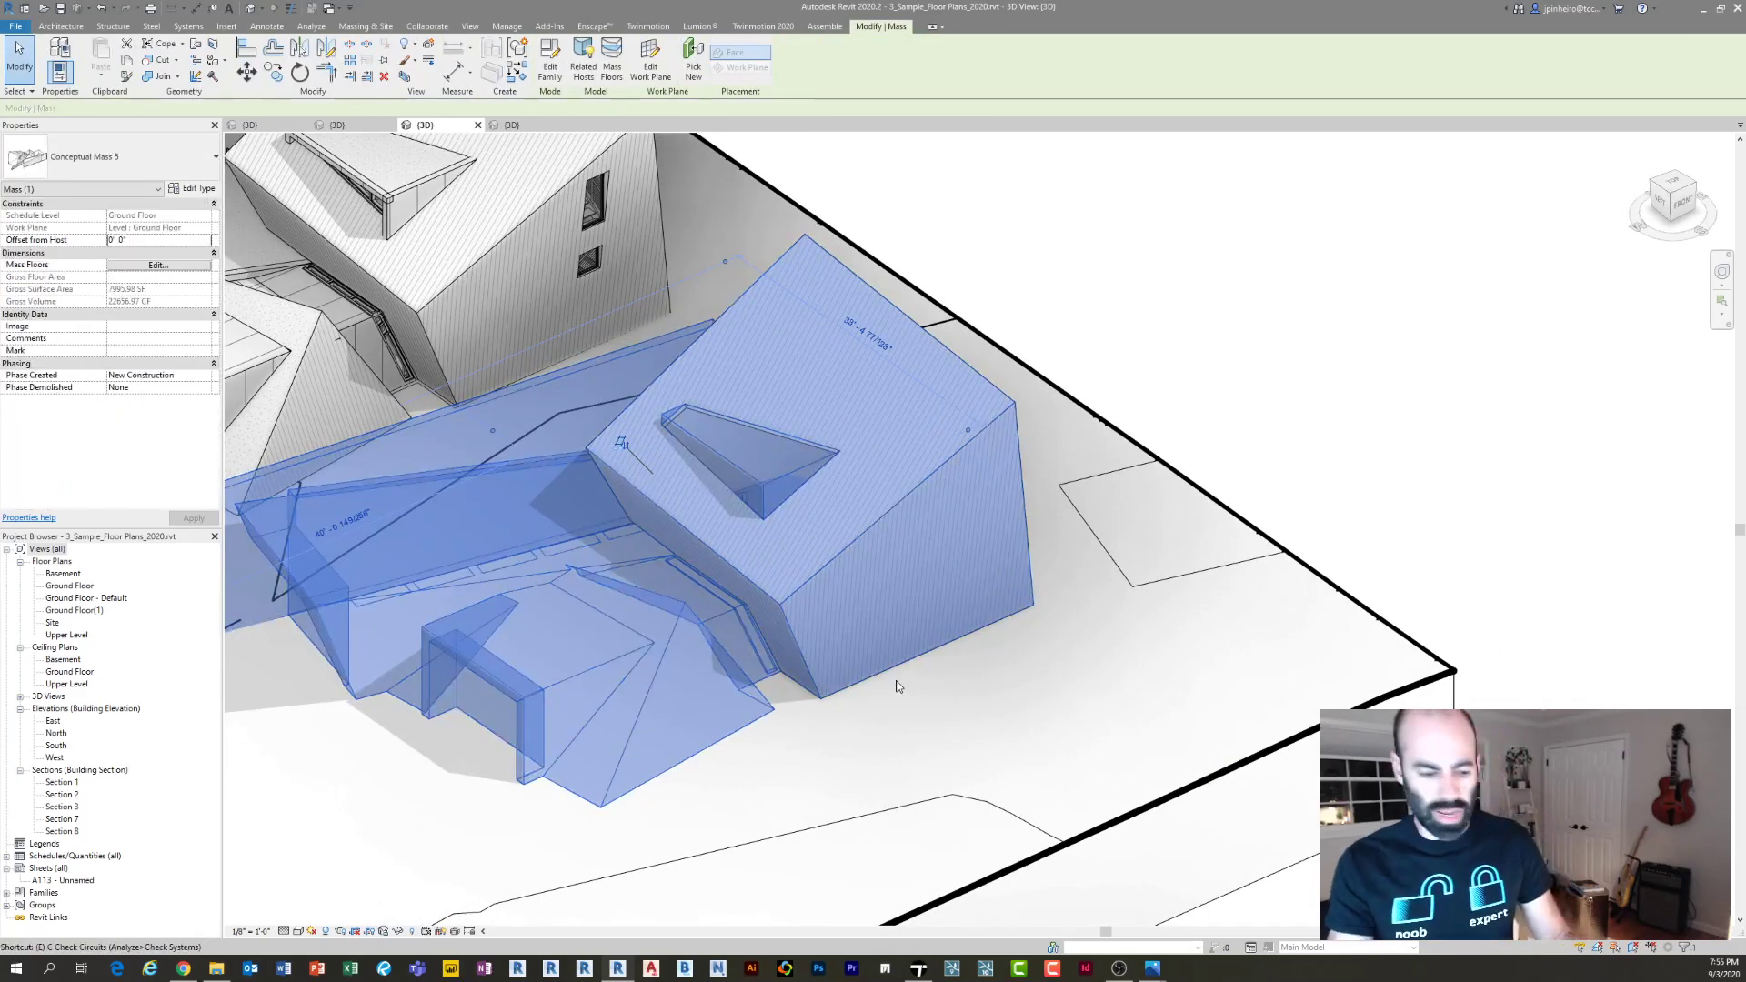
{"action": "key", "text": "Delete"}
{"action": "middle_click_drag", "start_coordinate": [1205, 593], "coordinate": [602, 369], "text": "shift"}
{"action": "left_click", "coordinate": [777, 488]}
{"action": "scroll", "coordinate": [581, 364], "scroll_direction": "up", "scroll_amount": 3}
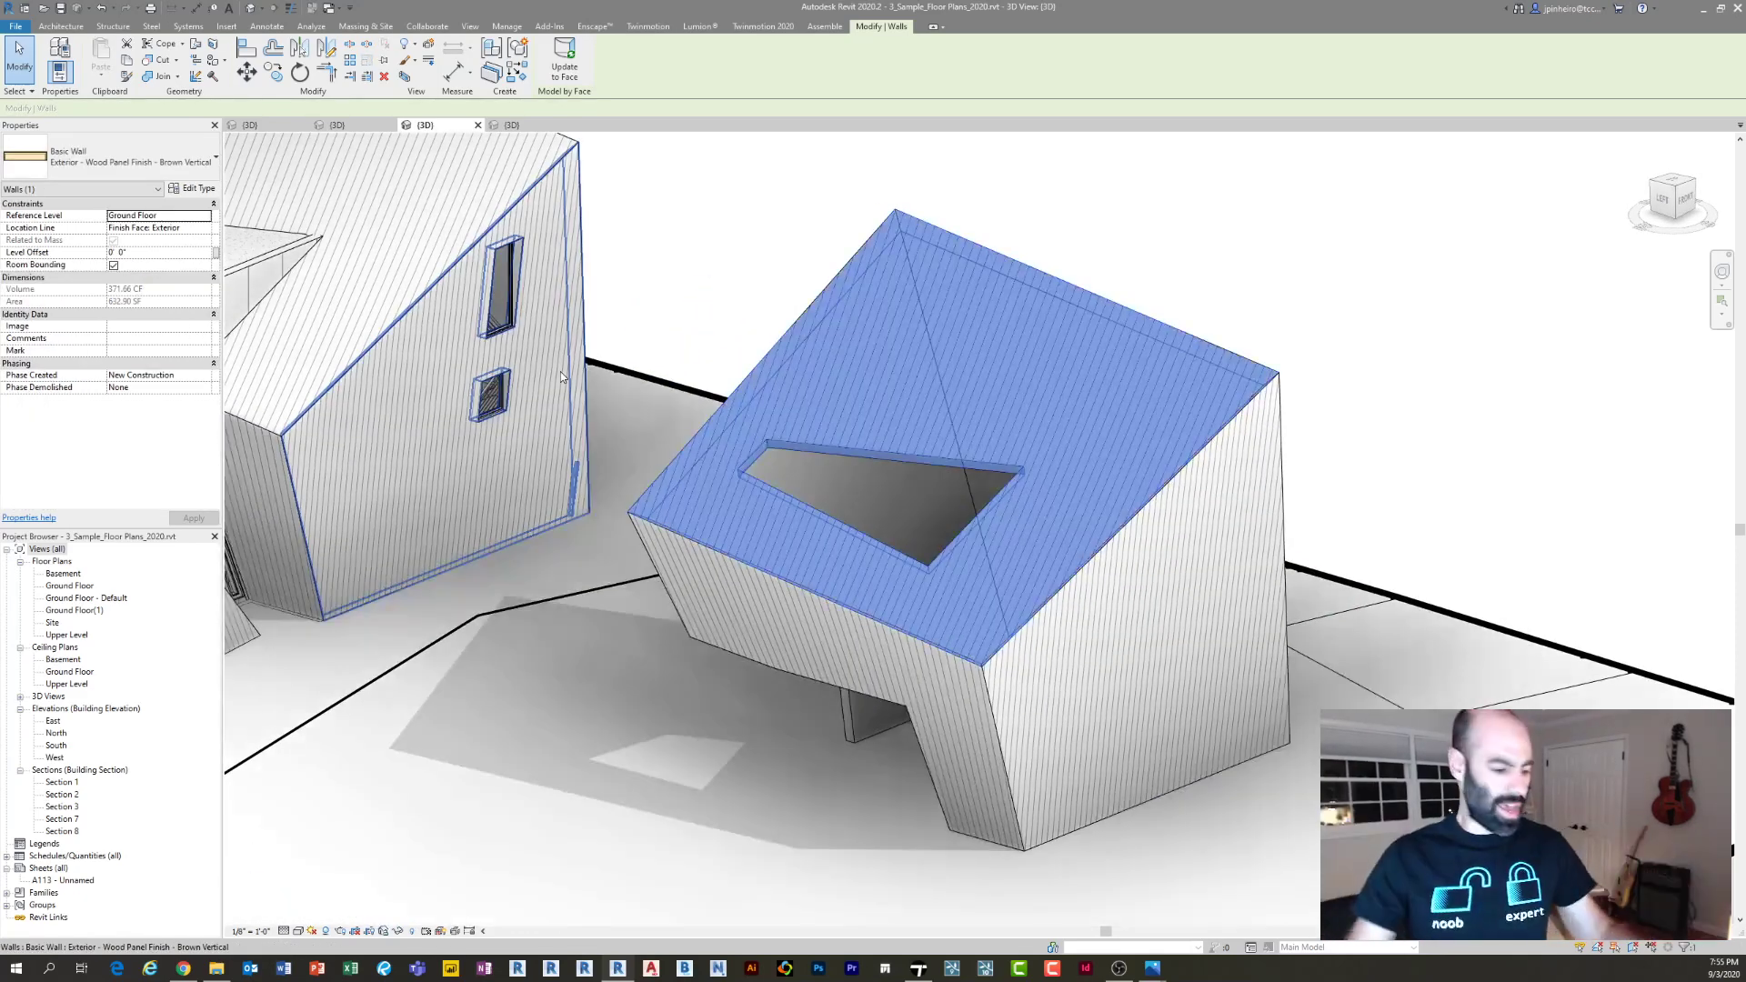
{"action": "key", "text": "Escape"}
{"action": "key", "text": "Escape"}
Place three Fixed 30" x 30" windows in the side wall of the new tilted volume
{"action": "left_click", "coordinate": [115, 54]}
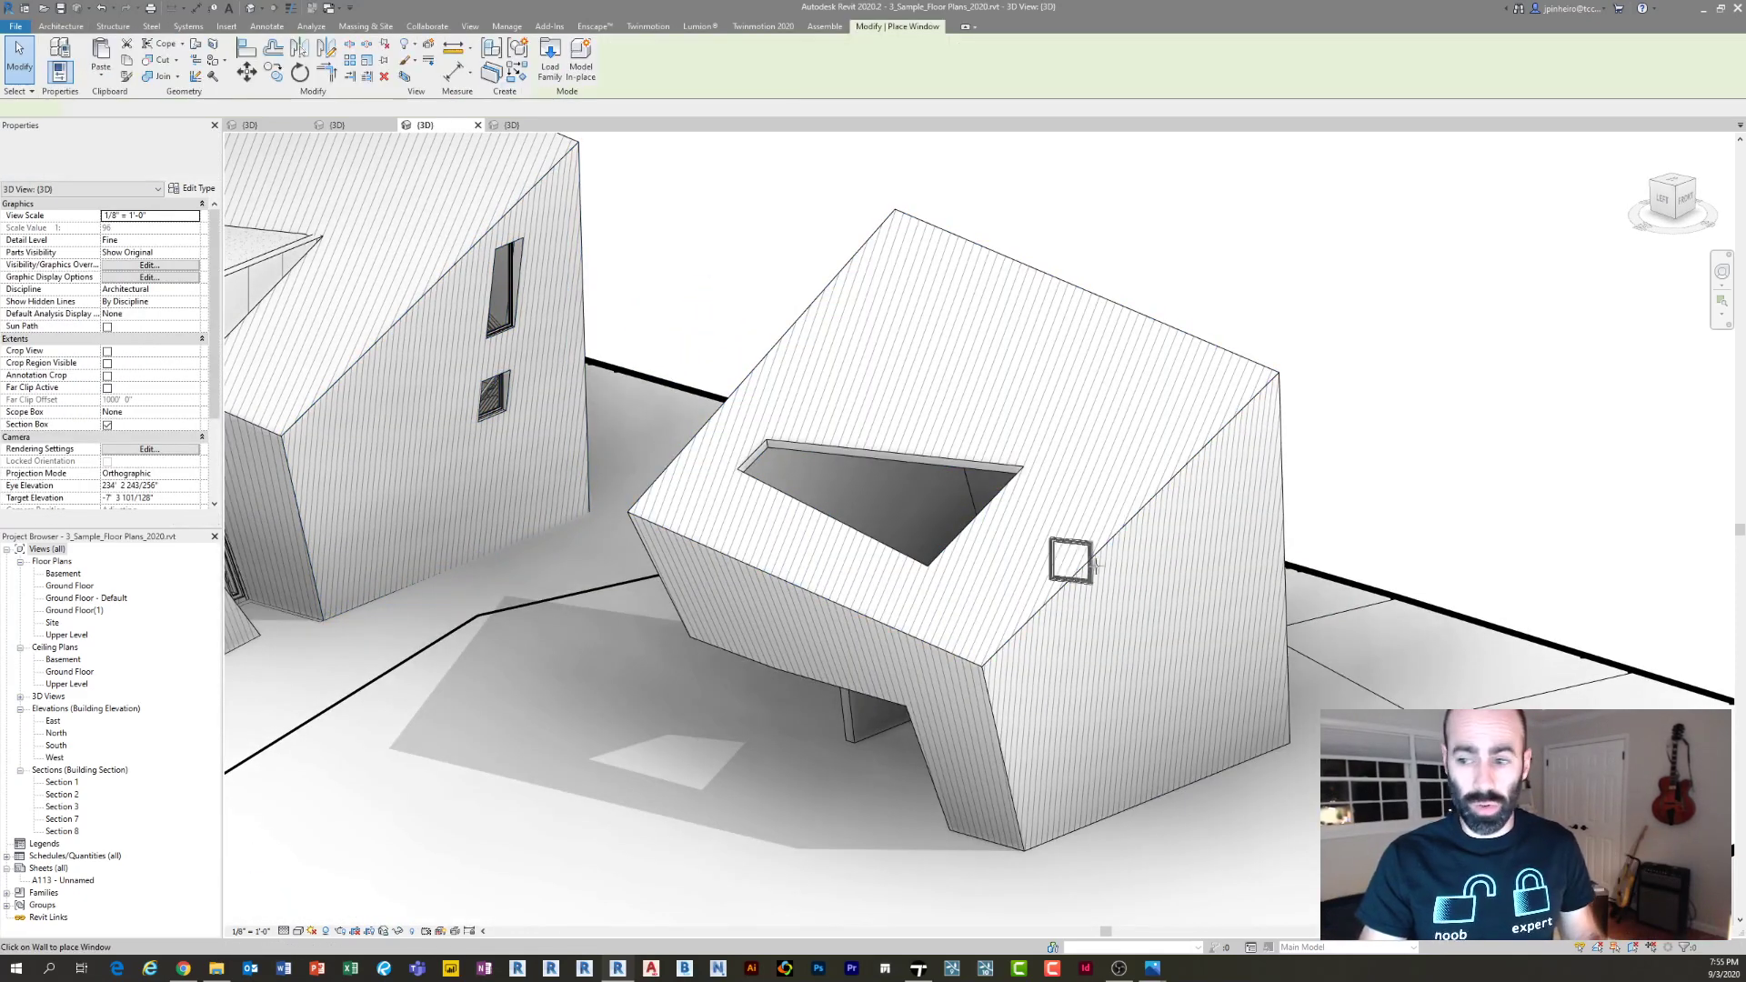
{"action": "left_click", "coordinate": [1119, 673]}
{"action": "left_click", "coordinate": [1172, 579]}
{"action": "left_click", "coordinate": [1207, 677]}
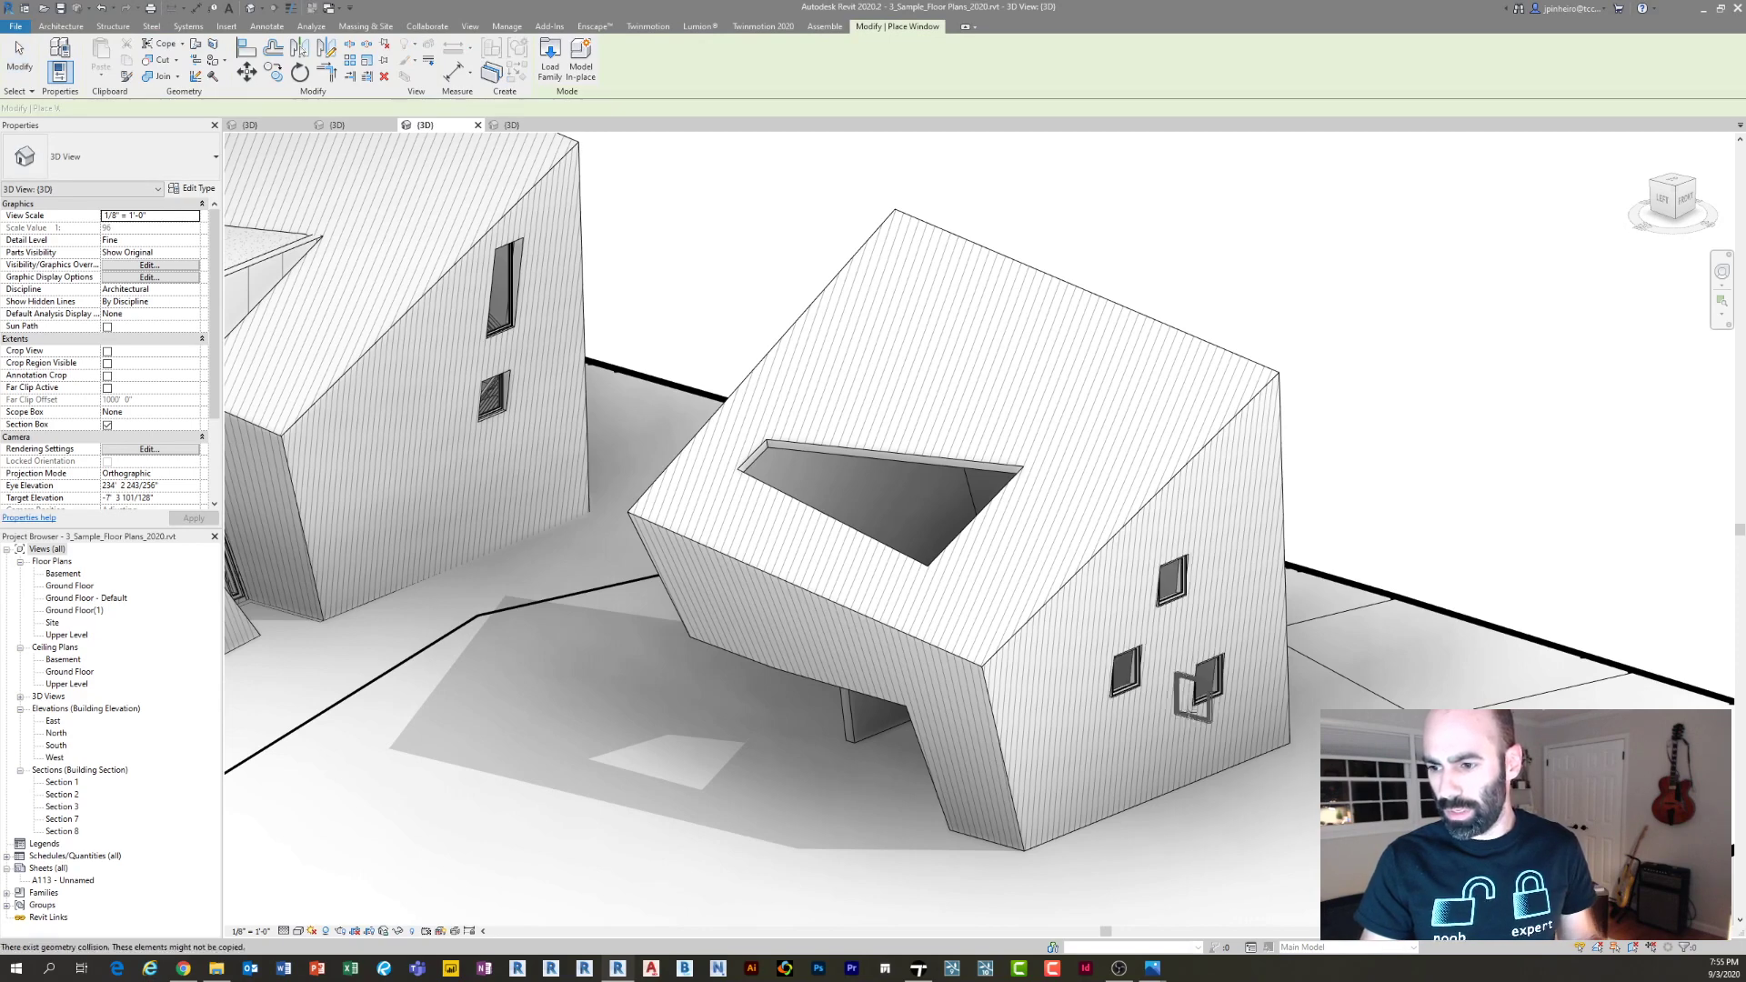
{"action": "key", "text": "Escape"}
Place a Single-Flush 30" x 84" door near the lower corner of the same side wall and check its fit
{"action": "left_click", "coordinate": [85, 54]}
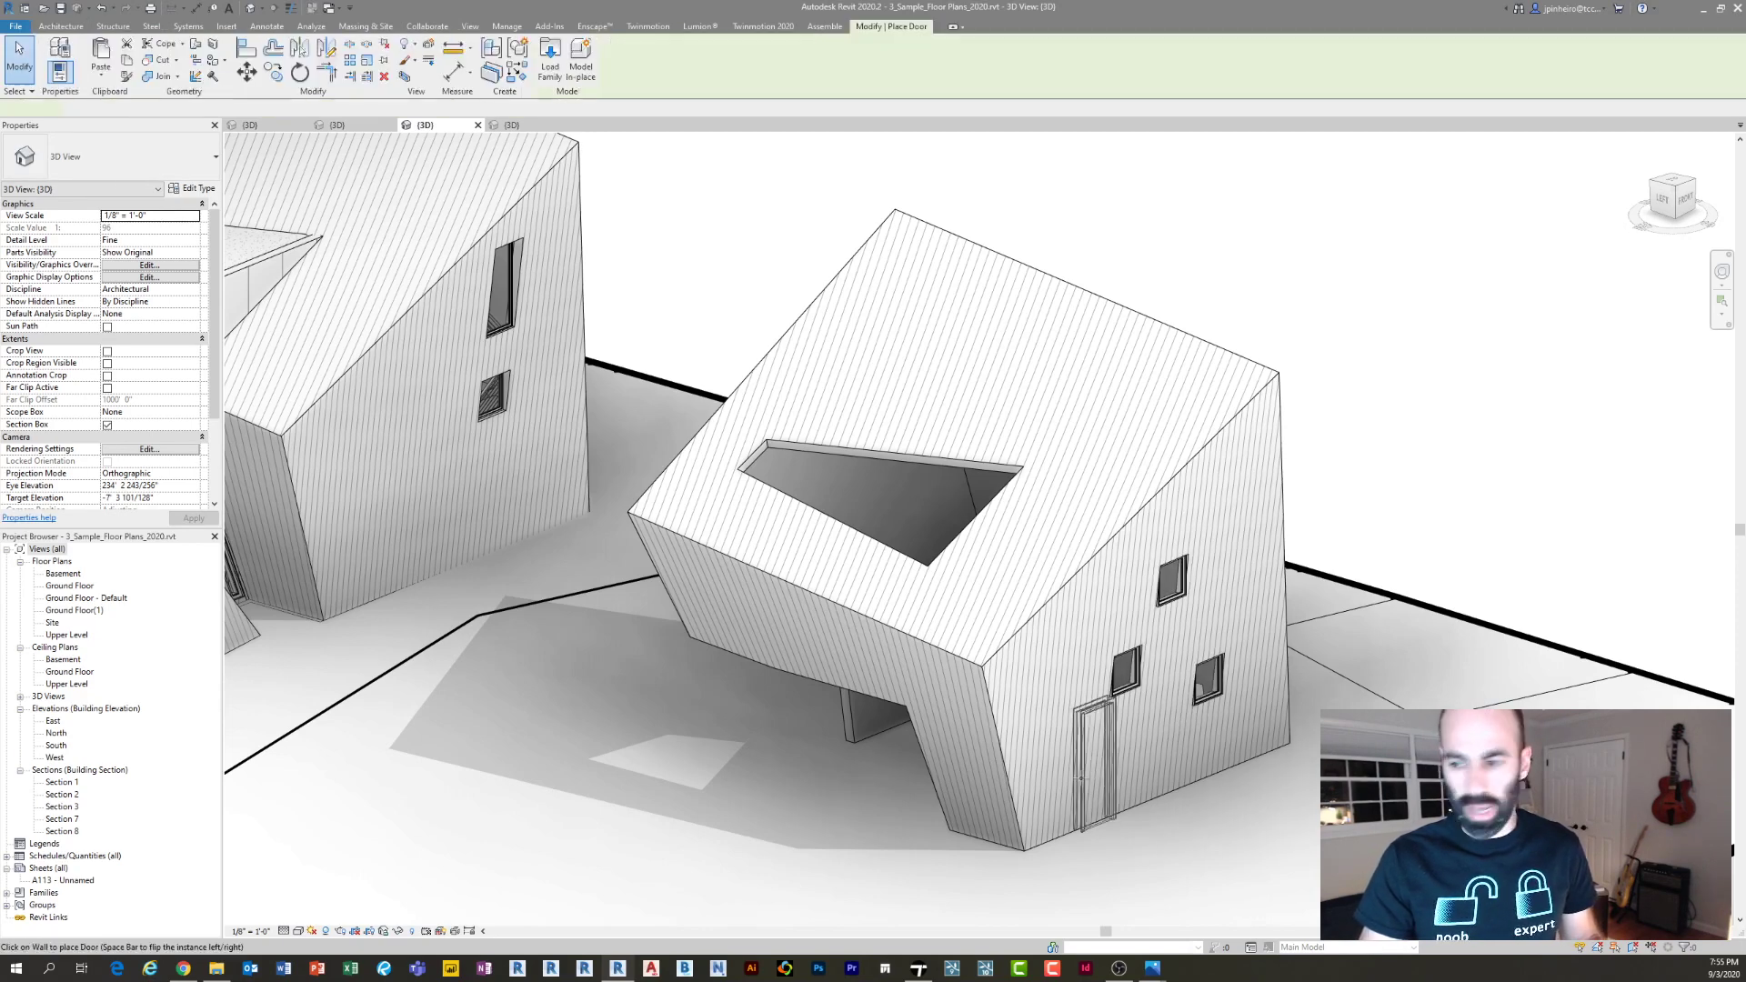
{"action": "left_click", "coordinate": [1065, 798]}
{"action": "scroll", "coordinate": [968, 706], "scroll_direction": "up", "scroll_amount": 5}
{"action": "key", "text": "Escape"}
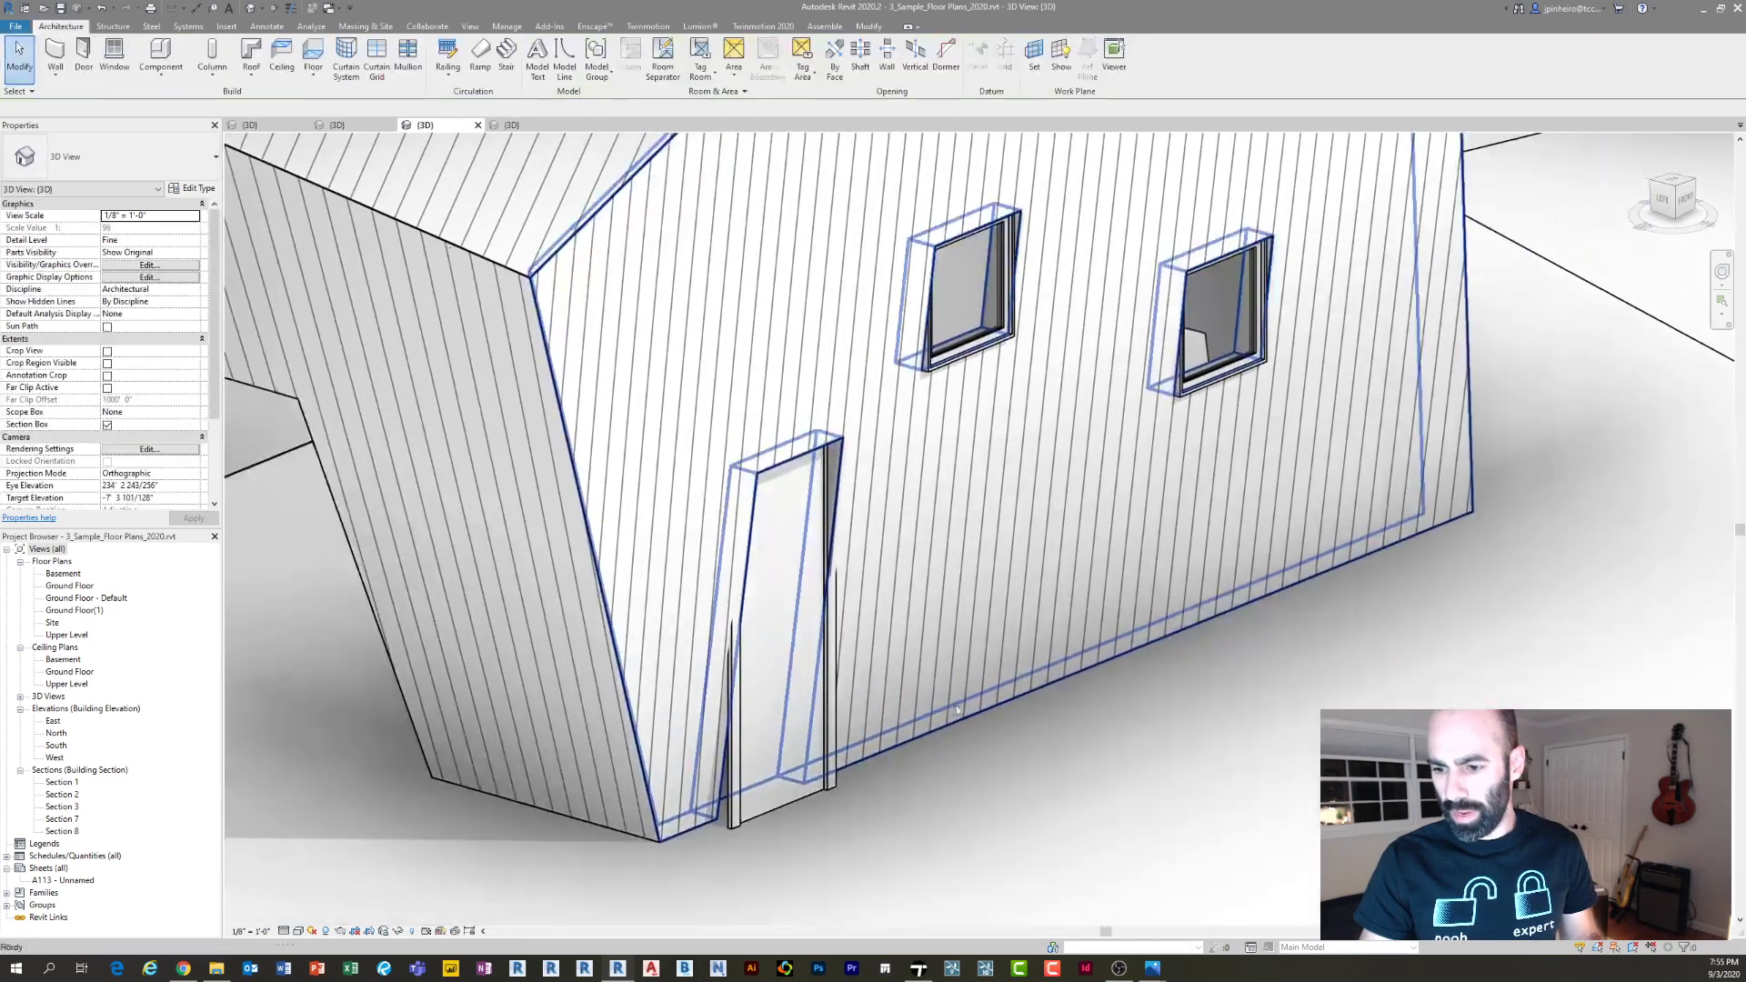
{"action": "middle_click_drag", "start_coordinate": [967, 706], "coordinate": [967, 604], "text": "shift"}
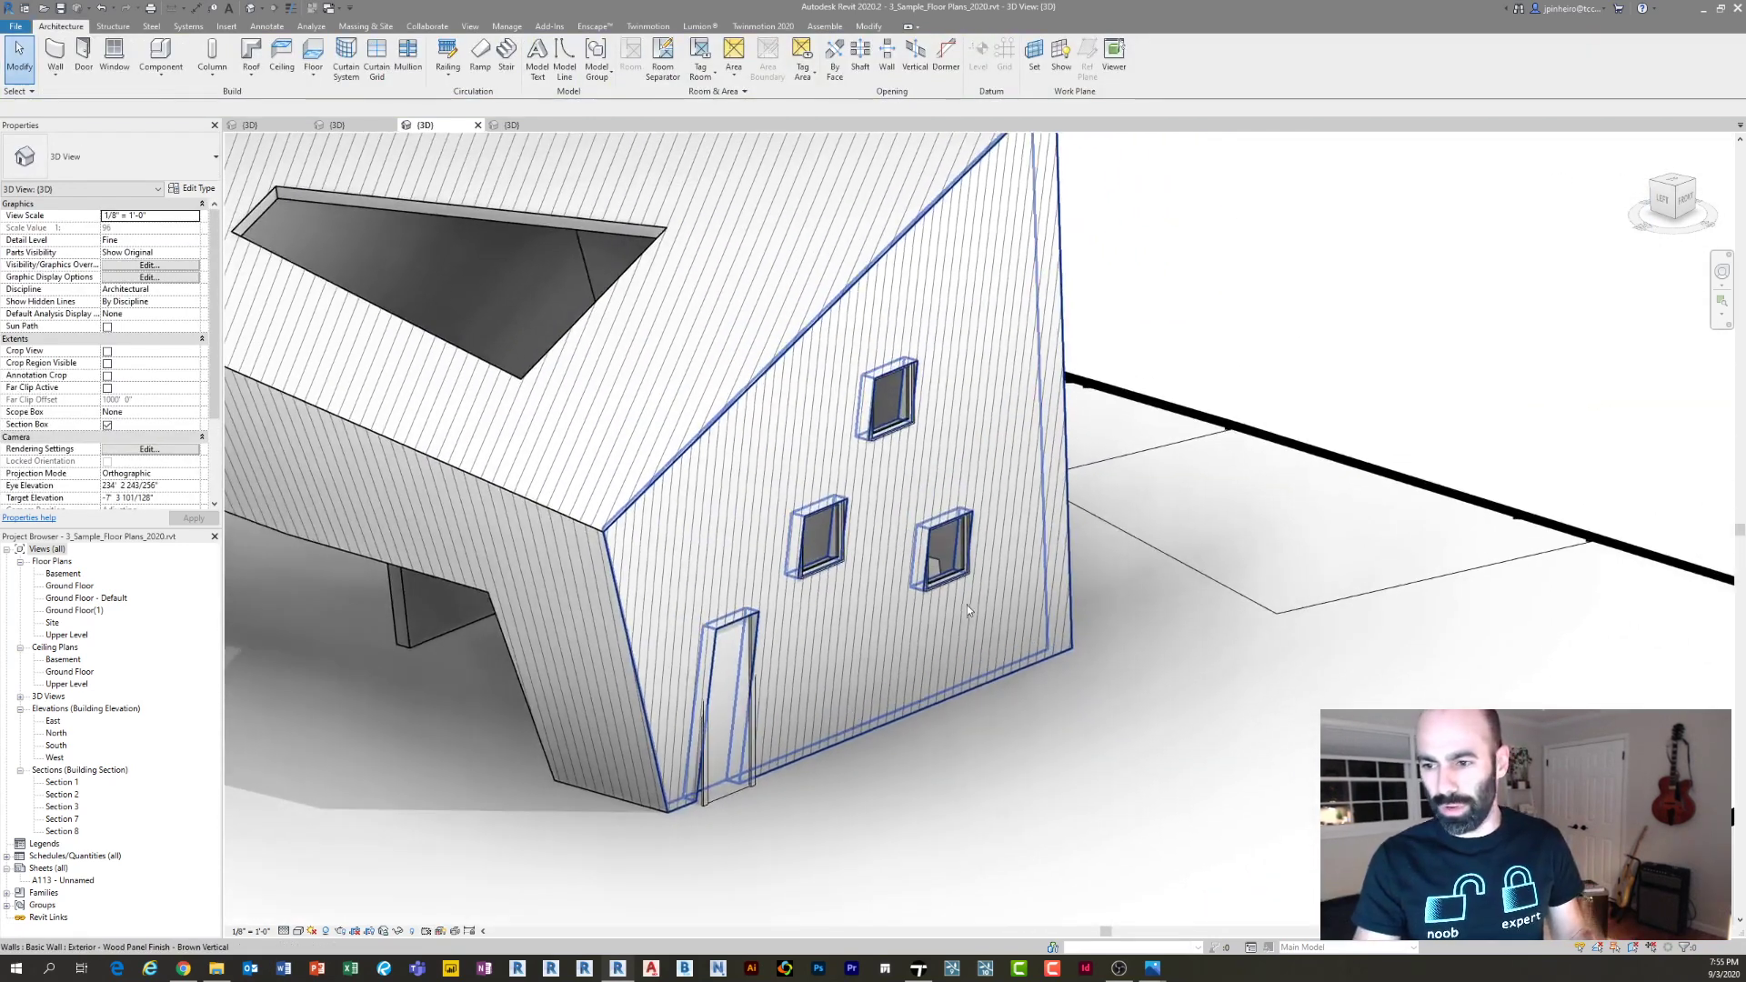
Delete the three windows and the door from the tilted volume's side wall
{"action": "left_click", "coordinate": [965, 569]}
{"action": "left_click", "coordinate": [822, 538], "text": "ctrl"}
{"action": "left_click", "coordinate": [892, 400], "text": "ctrl"}
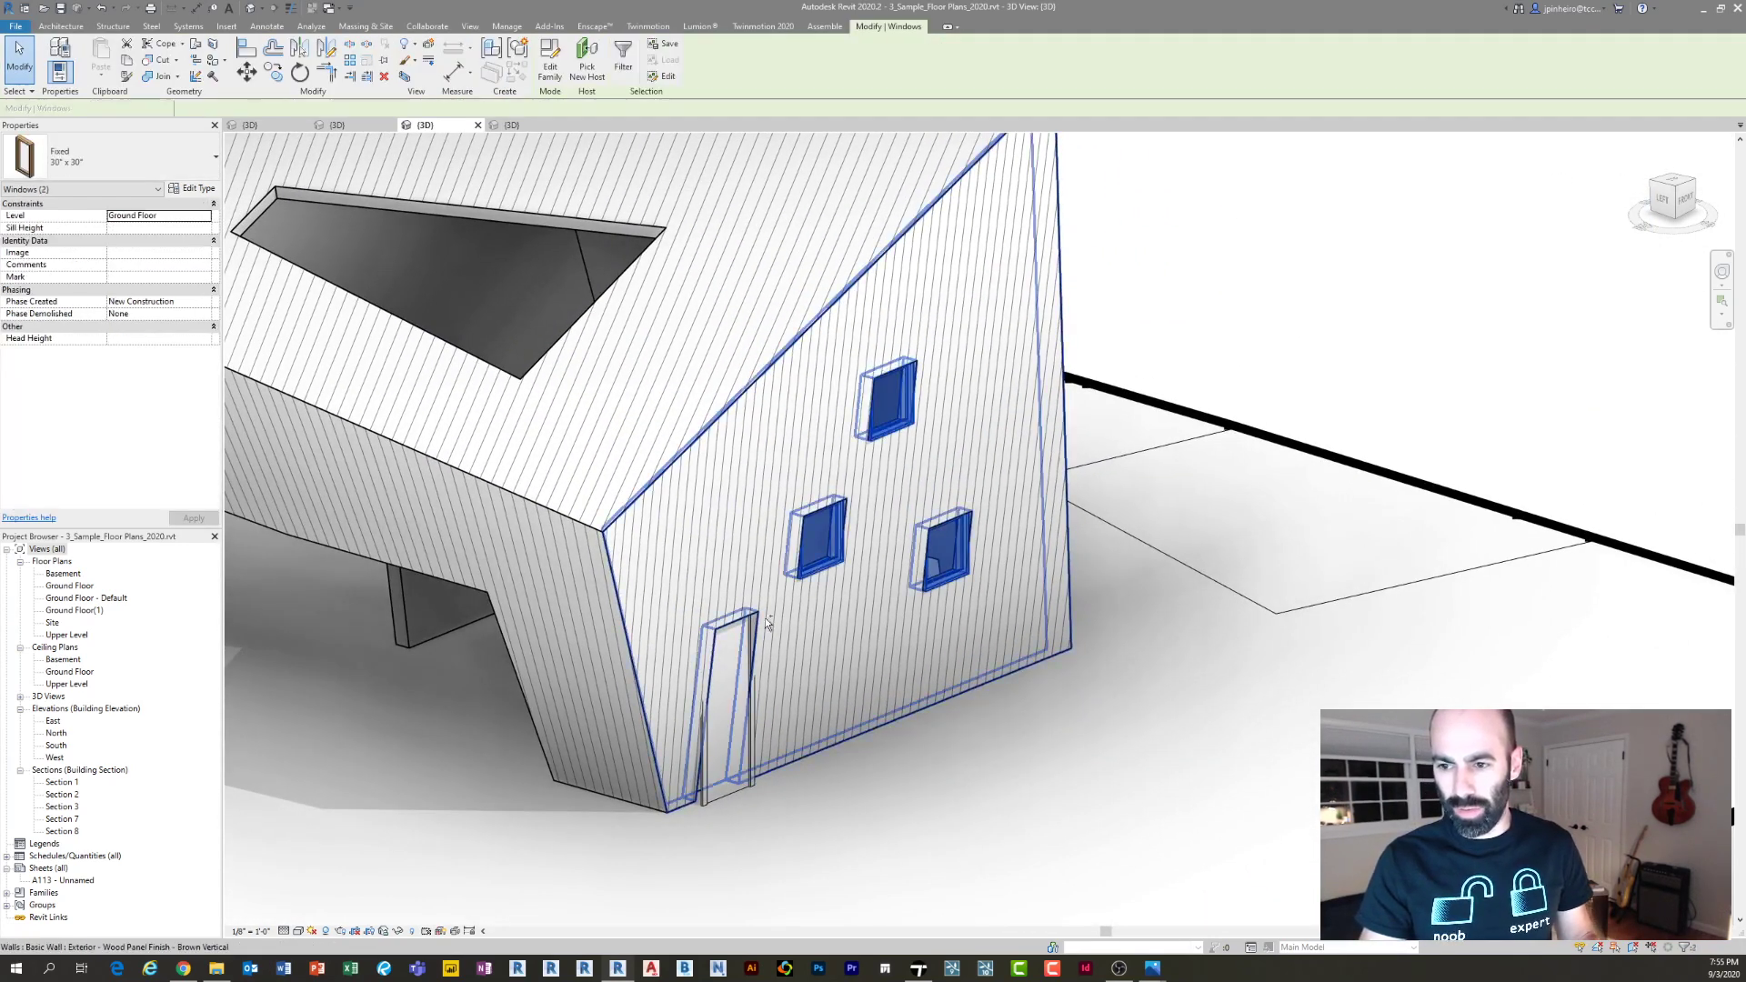
{"action": "left_click", "coordinate": [705, 718], "text": "ctrl"}
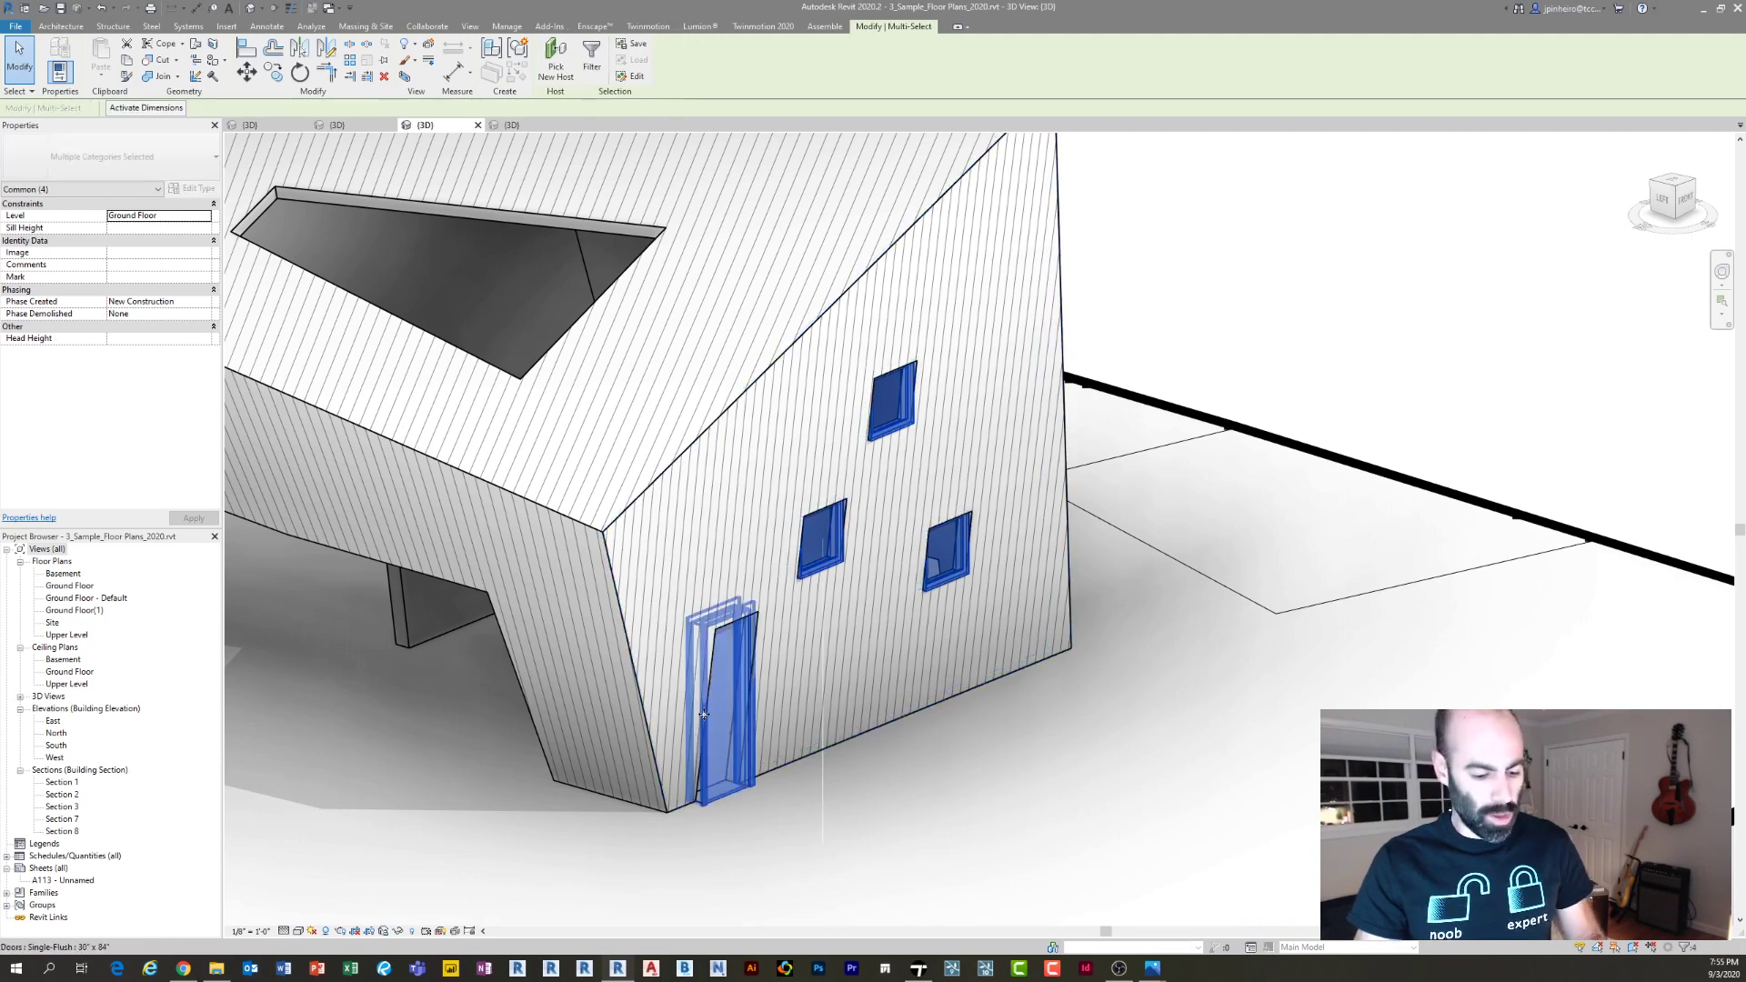
{"action": "key", "text": "Delete"}
{"action": "scroll", "coordinate": [706, 709], "scroll_direction": "down", "scroll_amount": 2}
{"action": "middle_click_drag", "start_coordinate": [681, 662], "coordinate": [713, 691]}
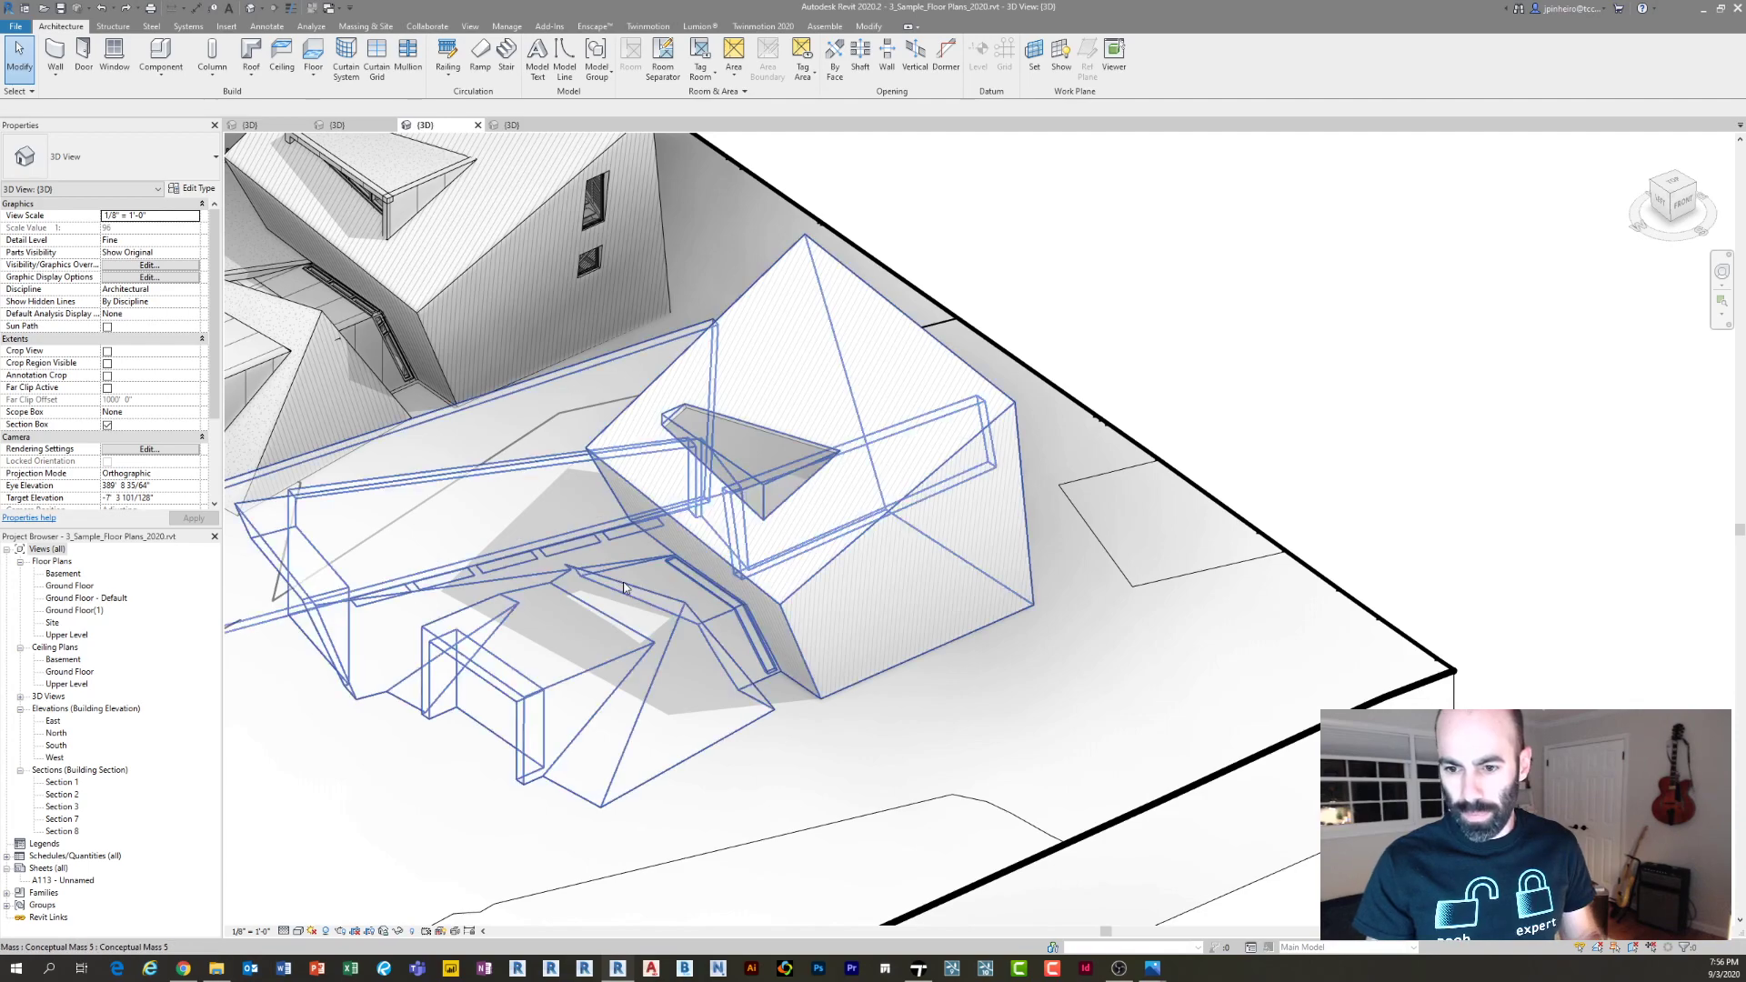
Try to duplicate the mass copy's type in its type properties
{"action": "left_click", "coordinate": [567, 631]}
{"action": "middle_click_drag", "start_coordinate": [567, 632], "coordinate": [660, 635], "text": "shift"}
{"action": "key", "text": "Escape"}
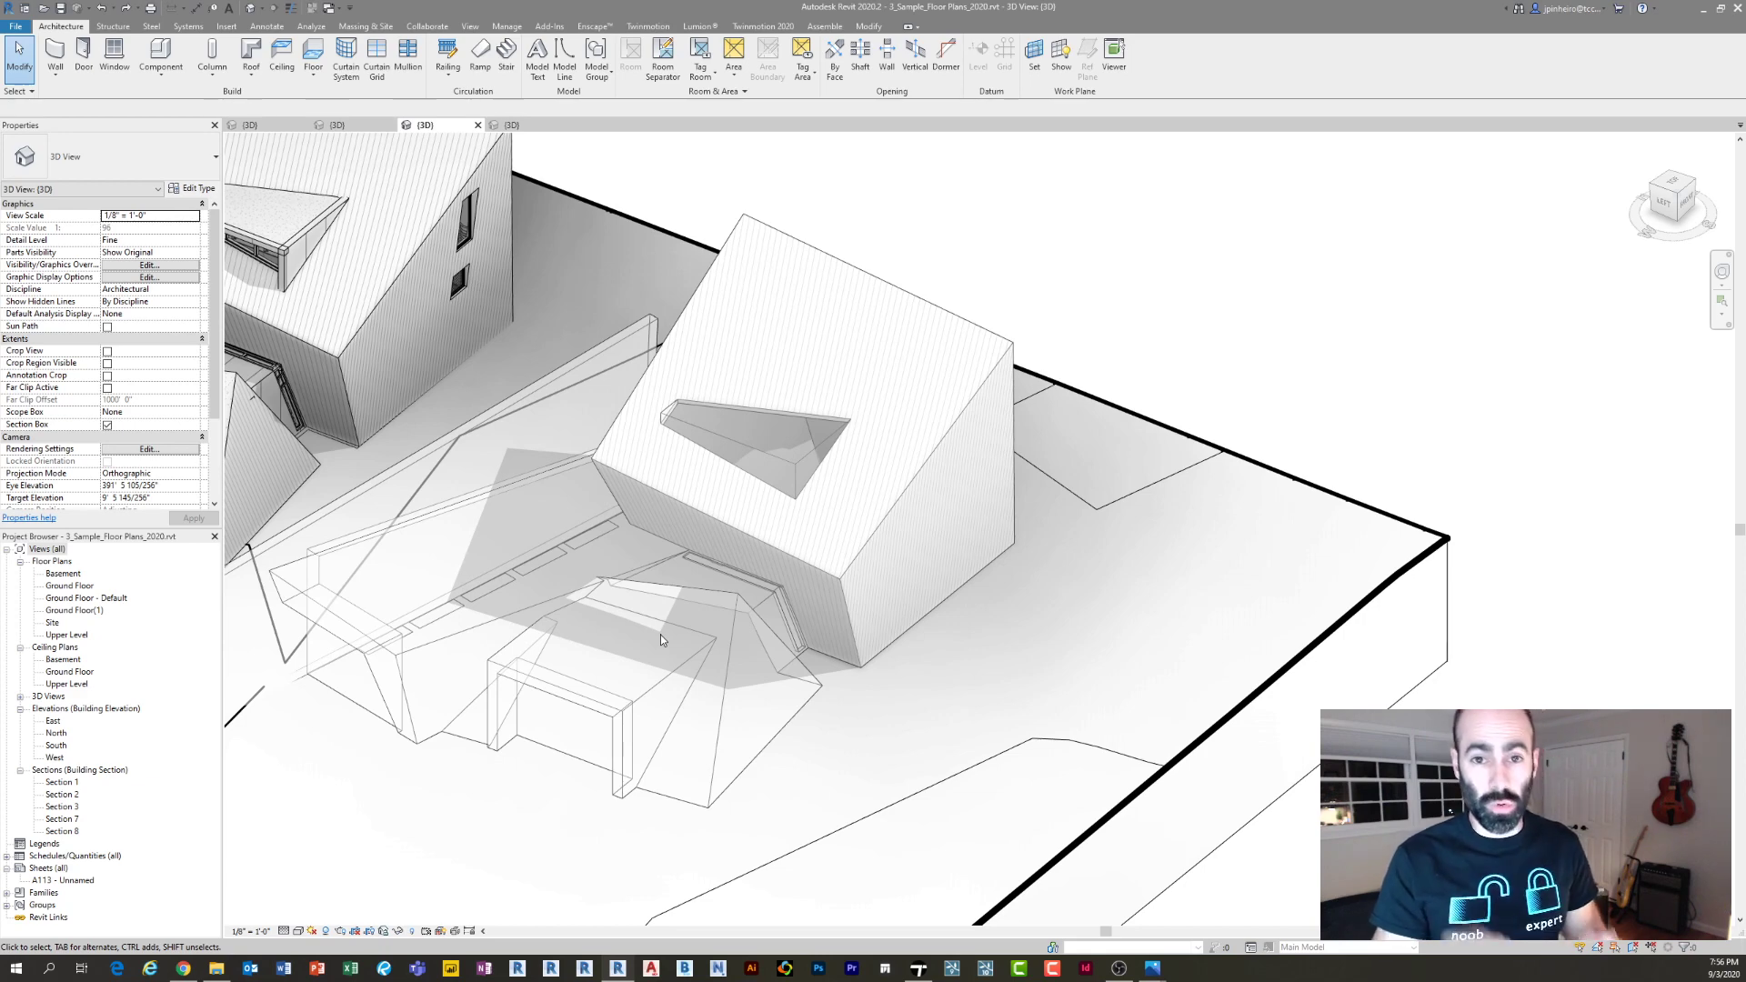
{"action": "left_click", "coordinate": [738, 600]}
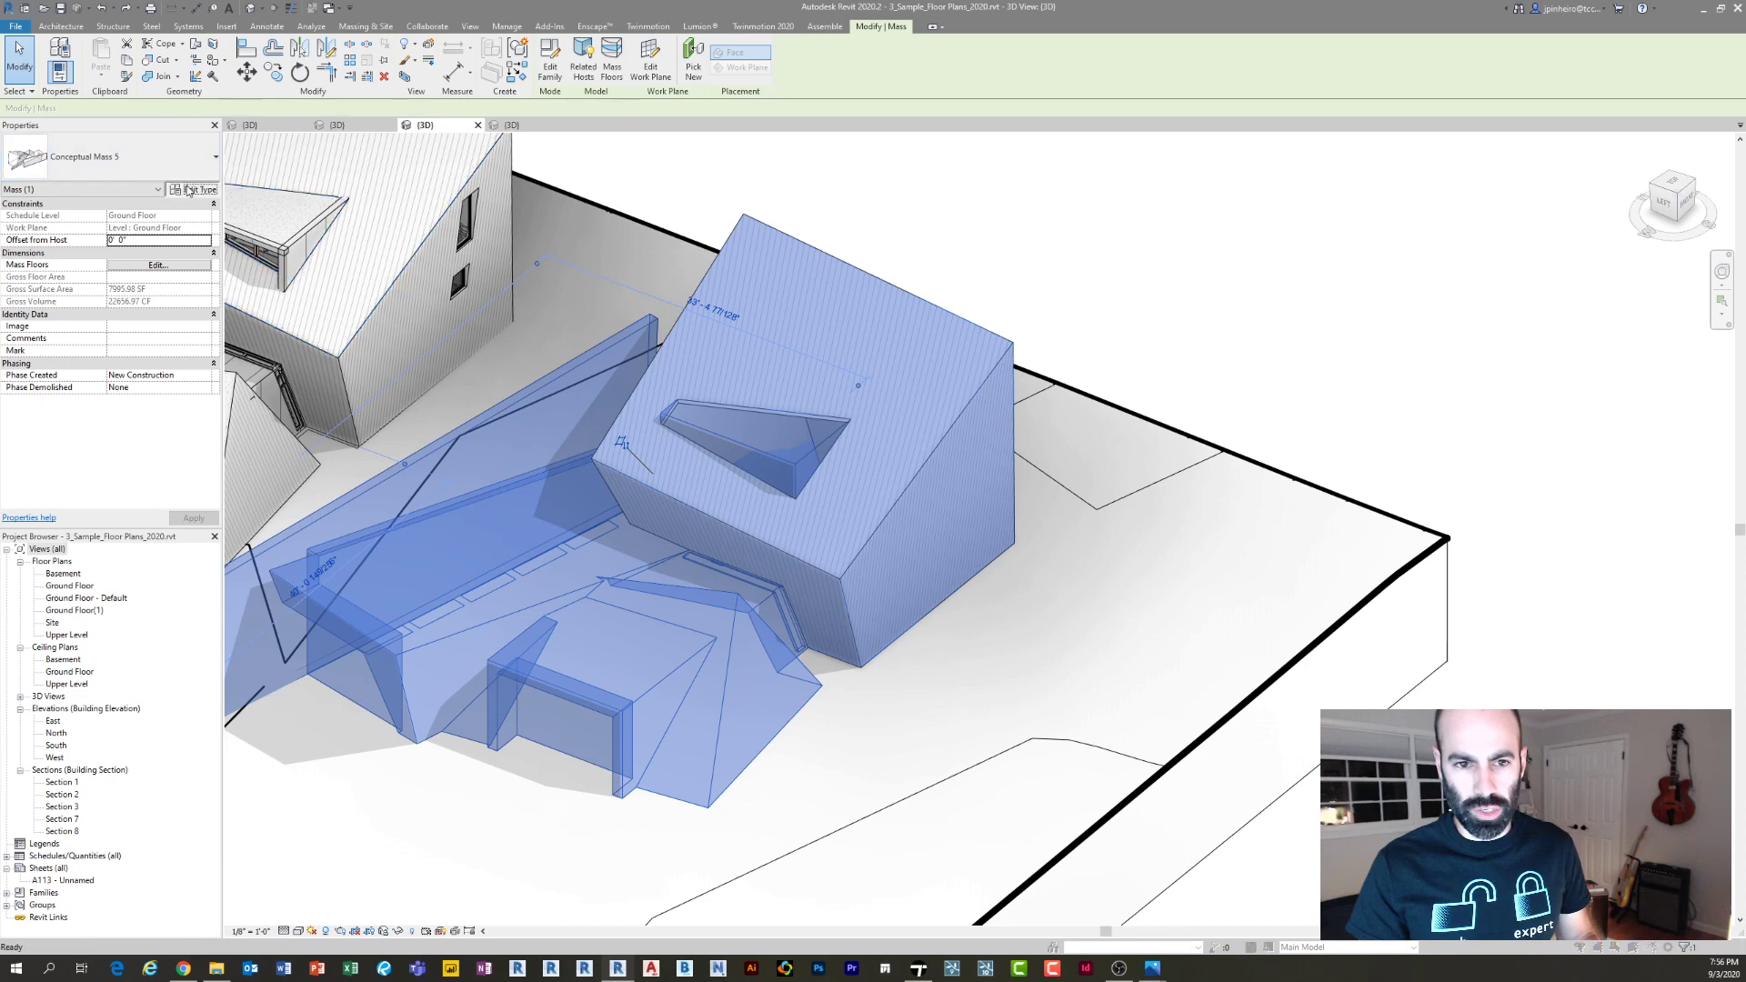
{"action": "left_click_drag", "start_coordinate": [0, 132], "coordinate": [1347, 238]}
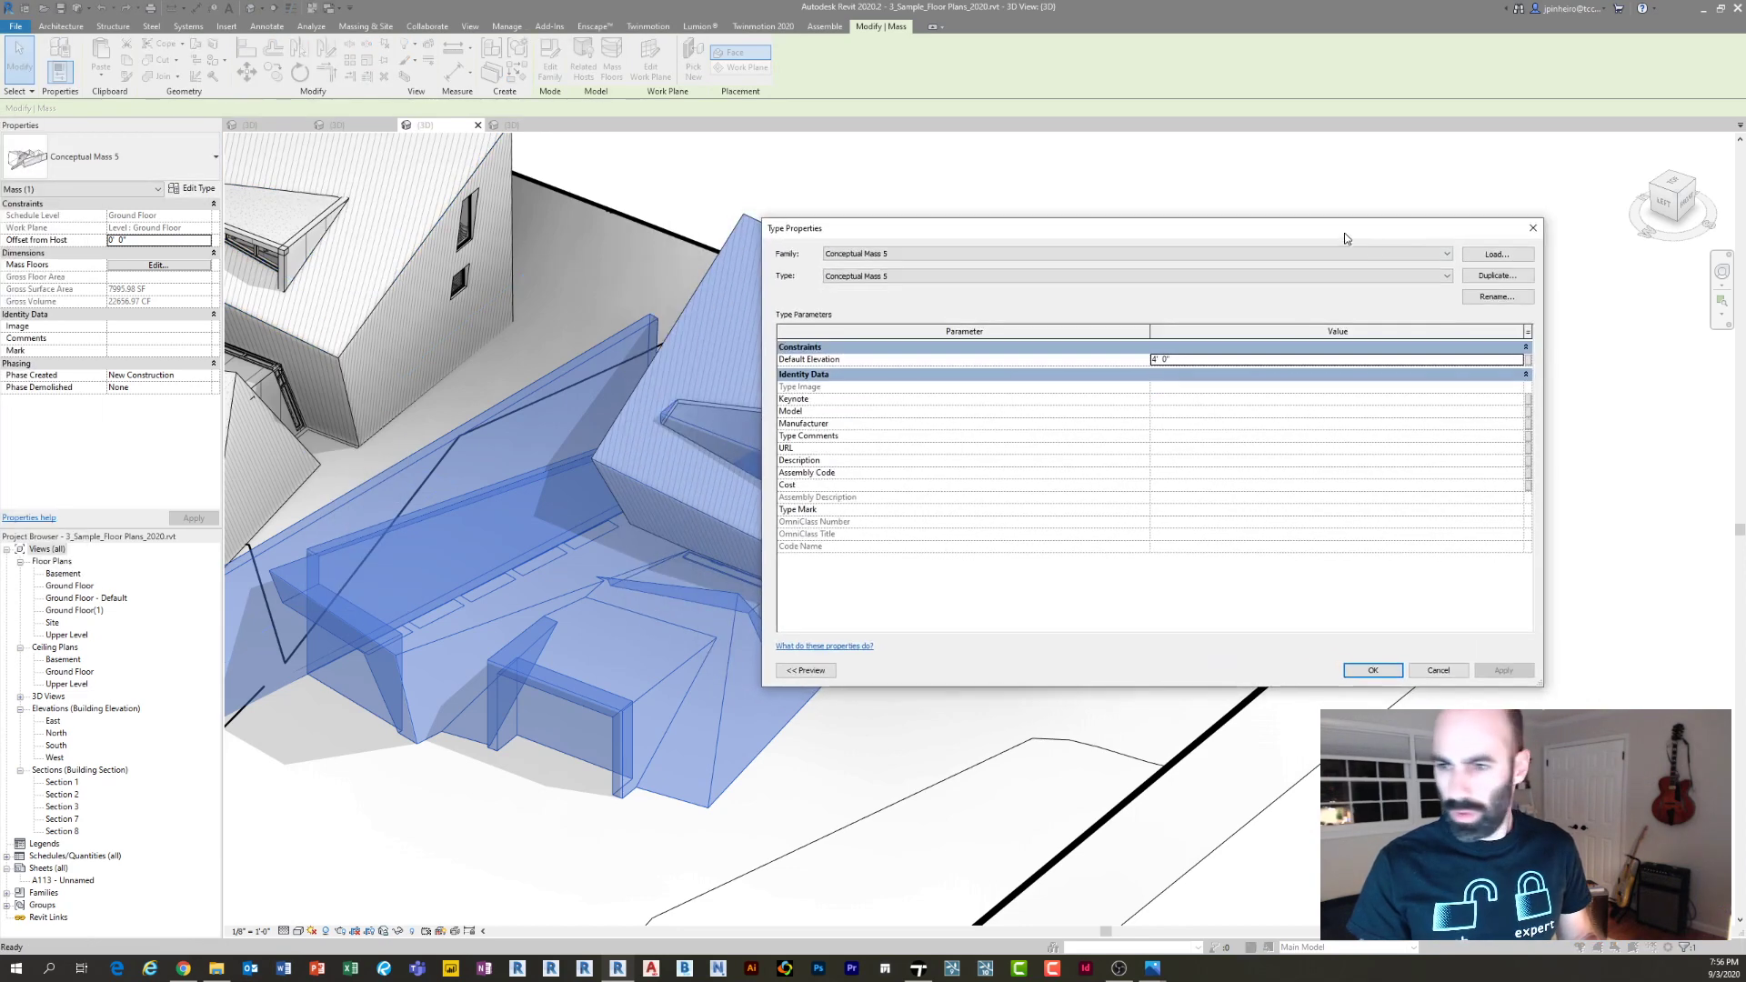
{"action": "left_click", "coordinate": [1488, 280]}
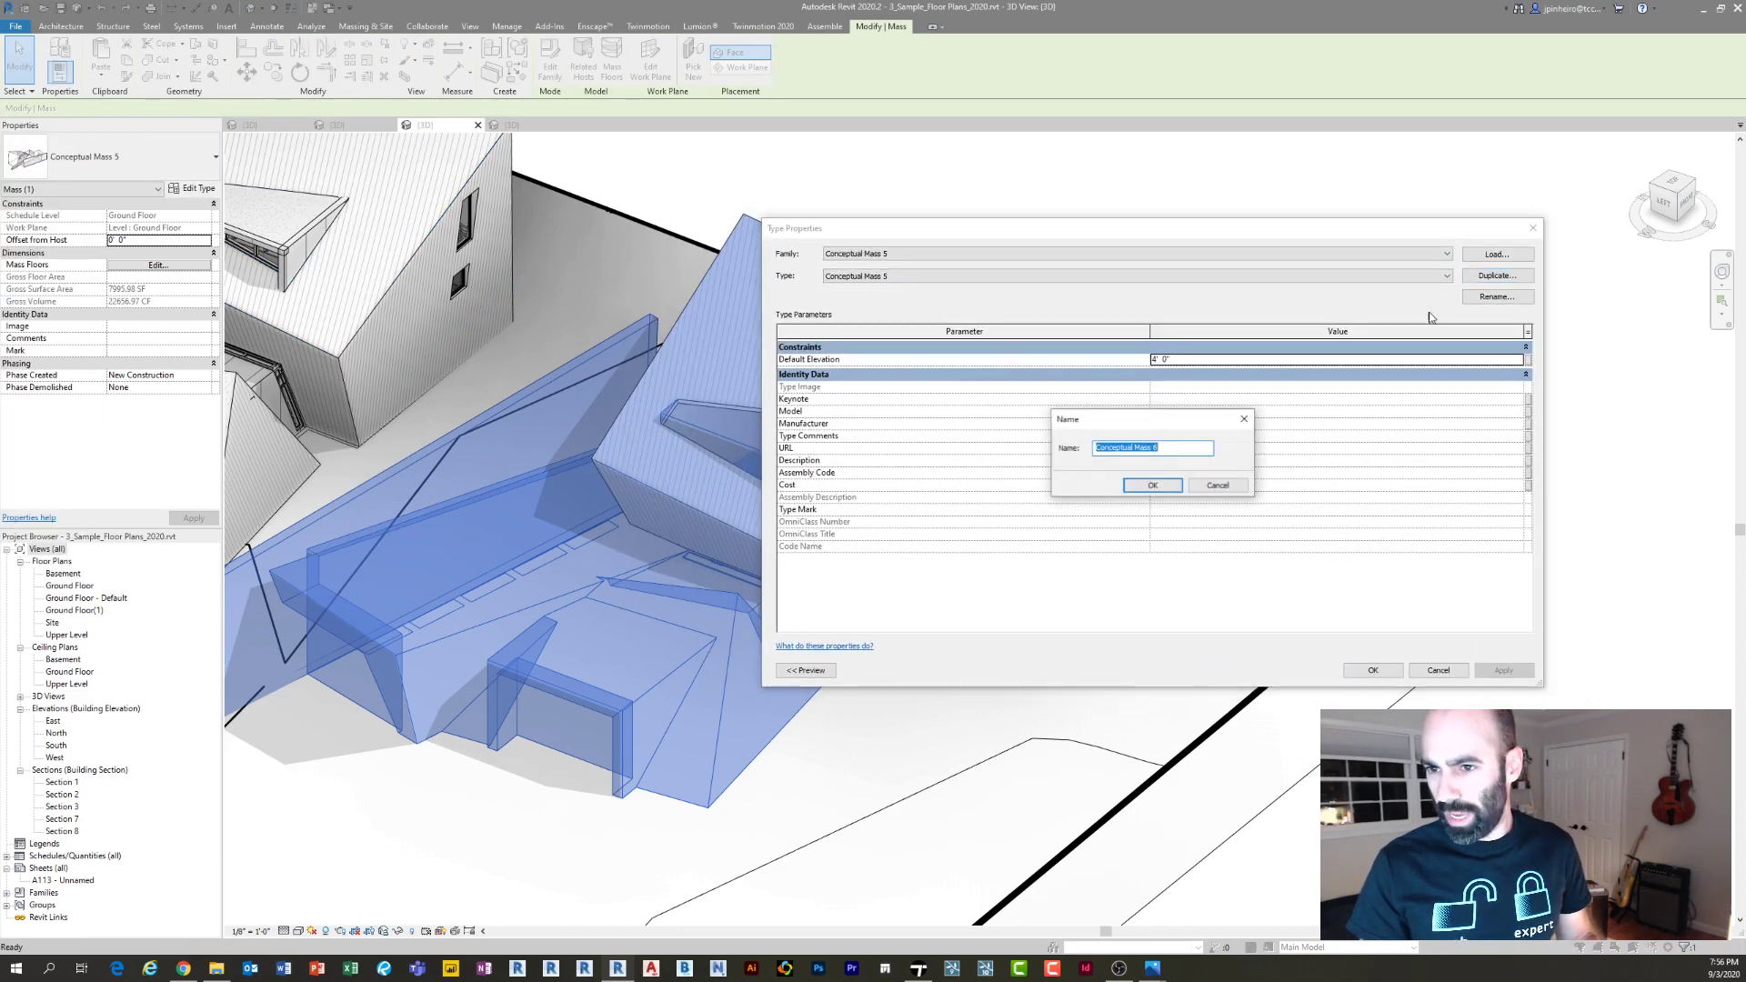
{"action": "left_click", "coordinate": [1159, 490]}
{"action": "left_click", "coordinate": [1439, 671]}
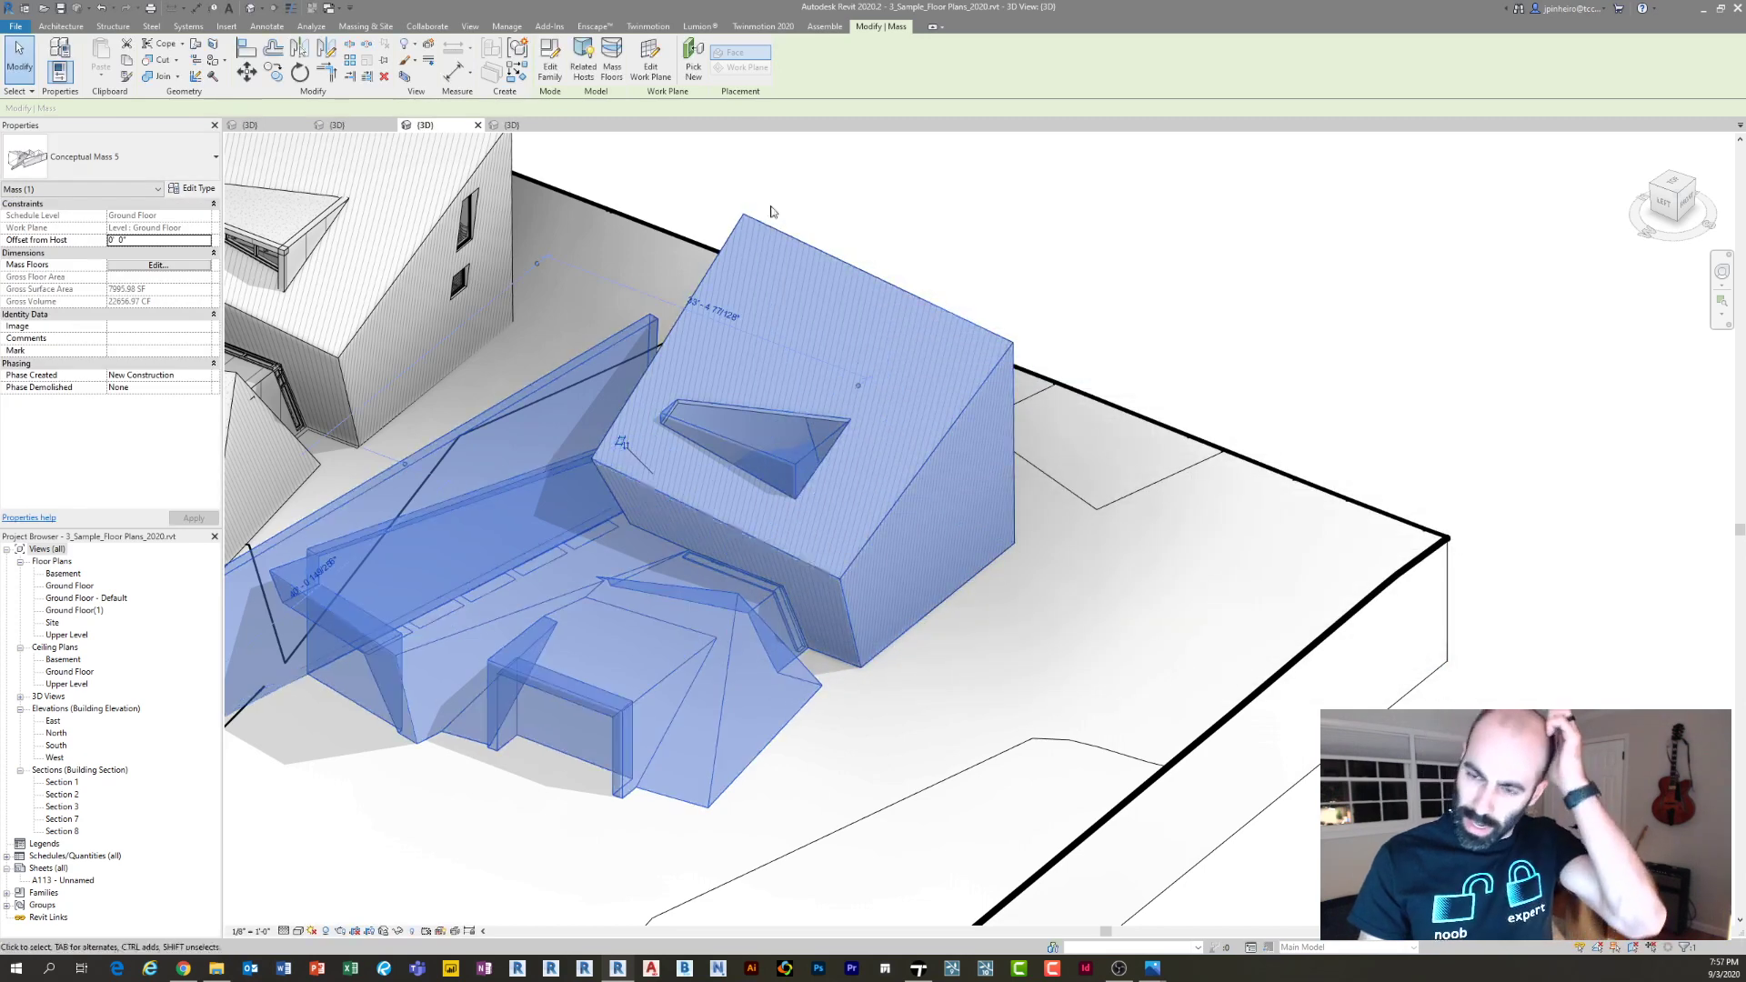
Open the selected mass family for editing and save it to the Desktop as Conceptual Mass 6.rfa
{"action": "left_click", "coordinate": [549, 64]}
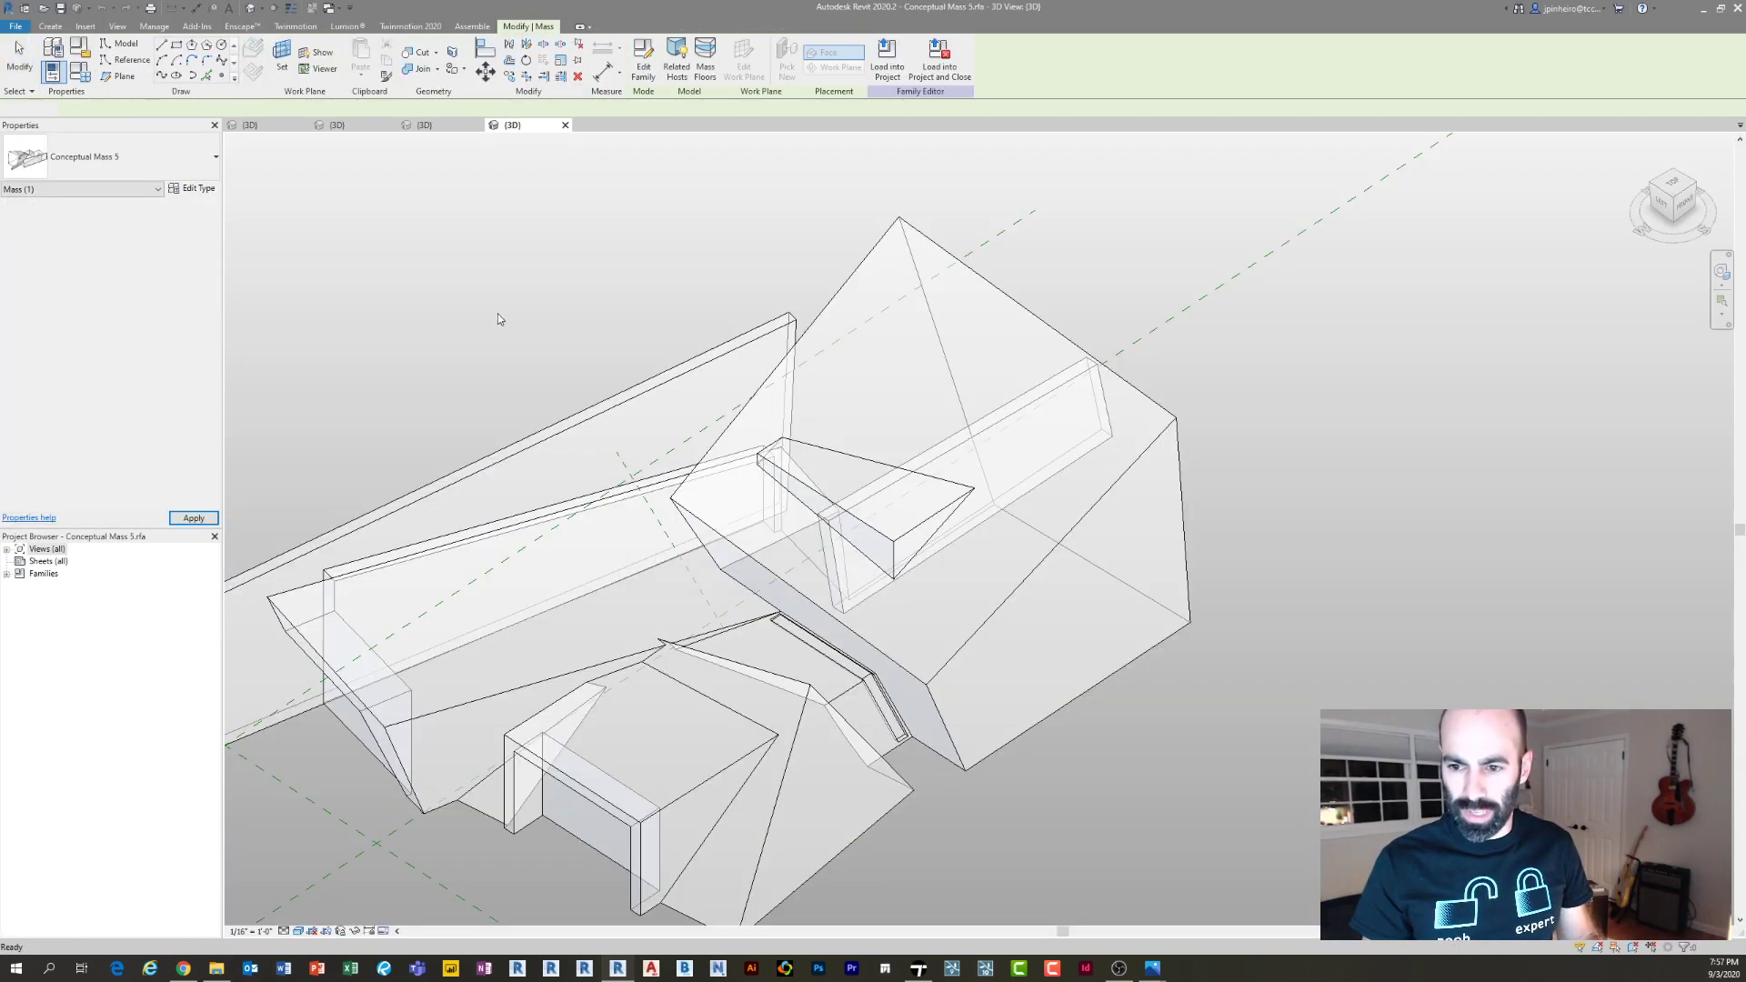
{"action": "left_click", "coordinate": [19, 28]}
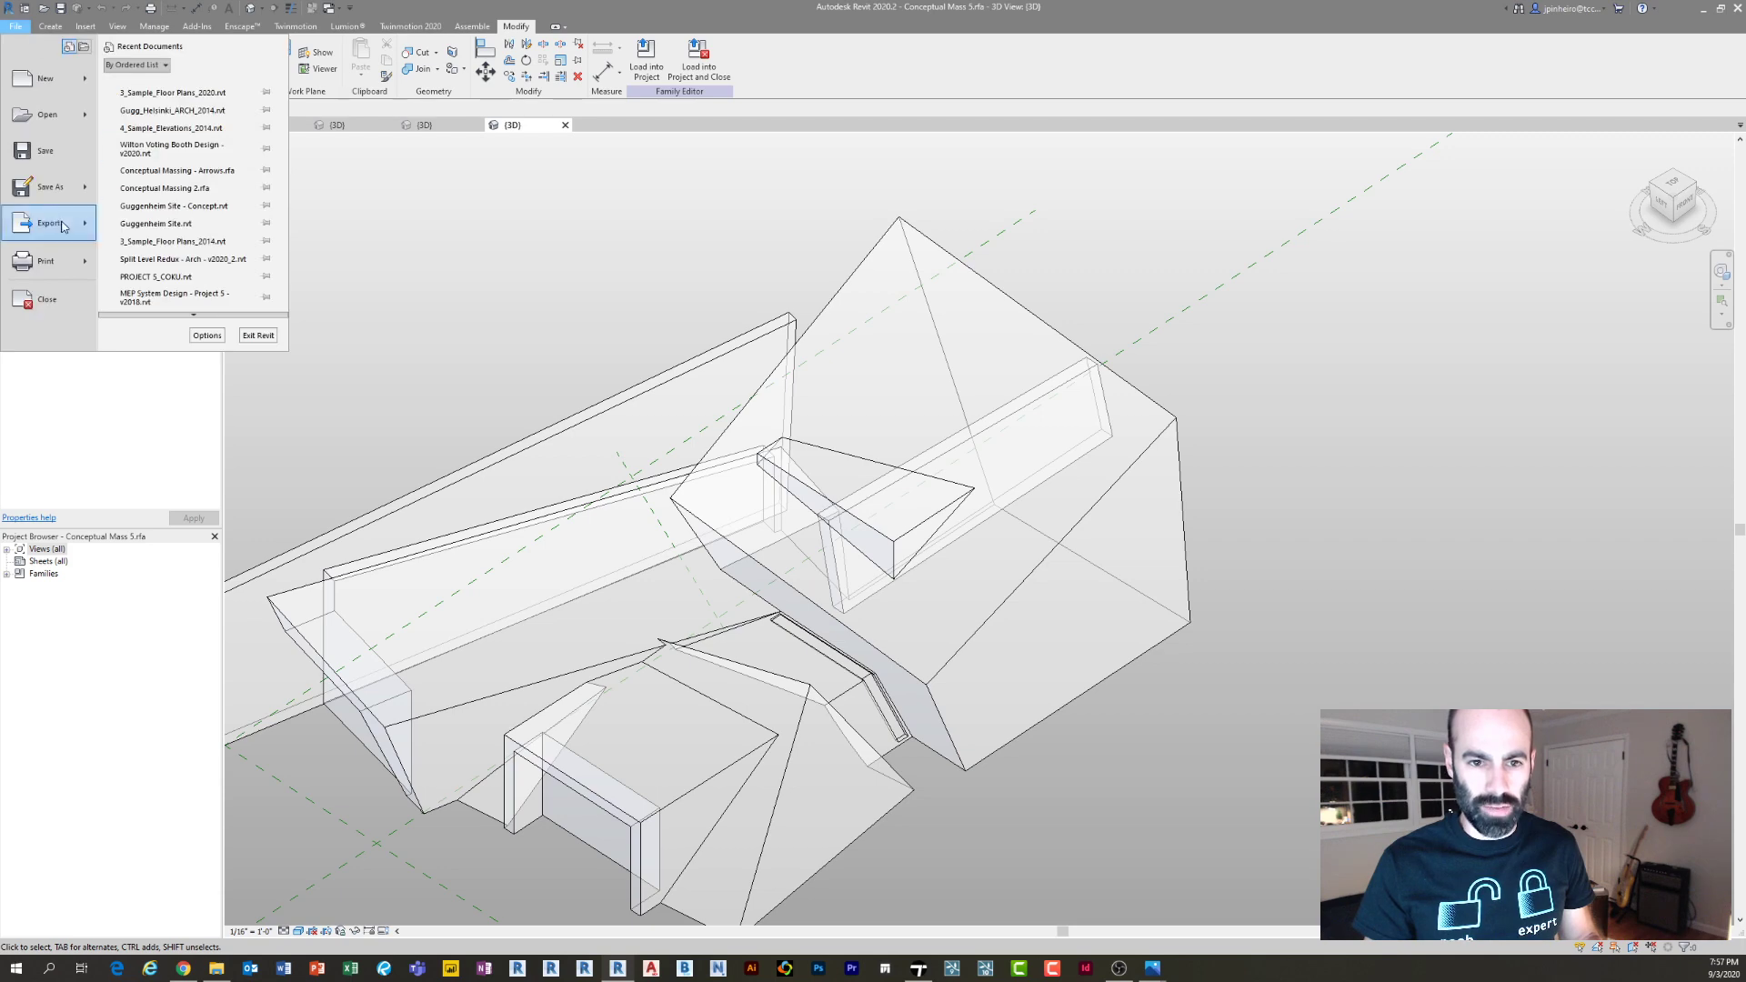
{"action": "mouse_move", "coordinate": [50, 186]}
{"action": "left_click", "coordinate": [194, 185]}
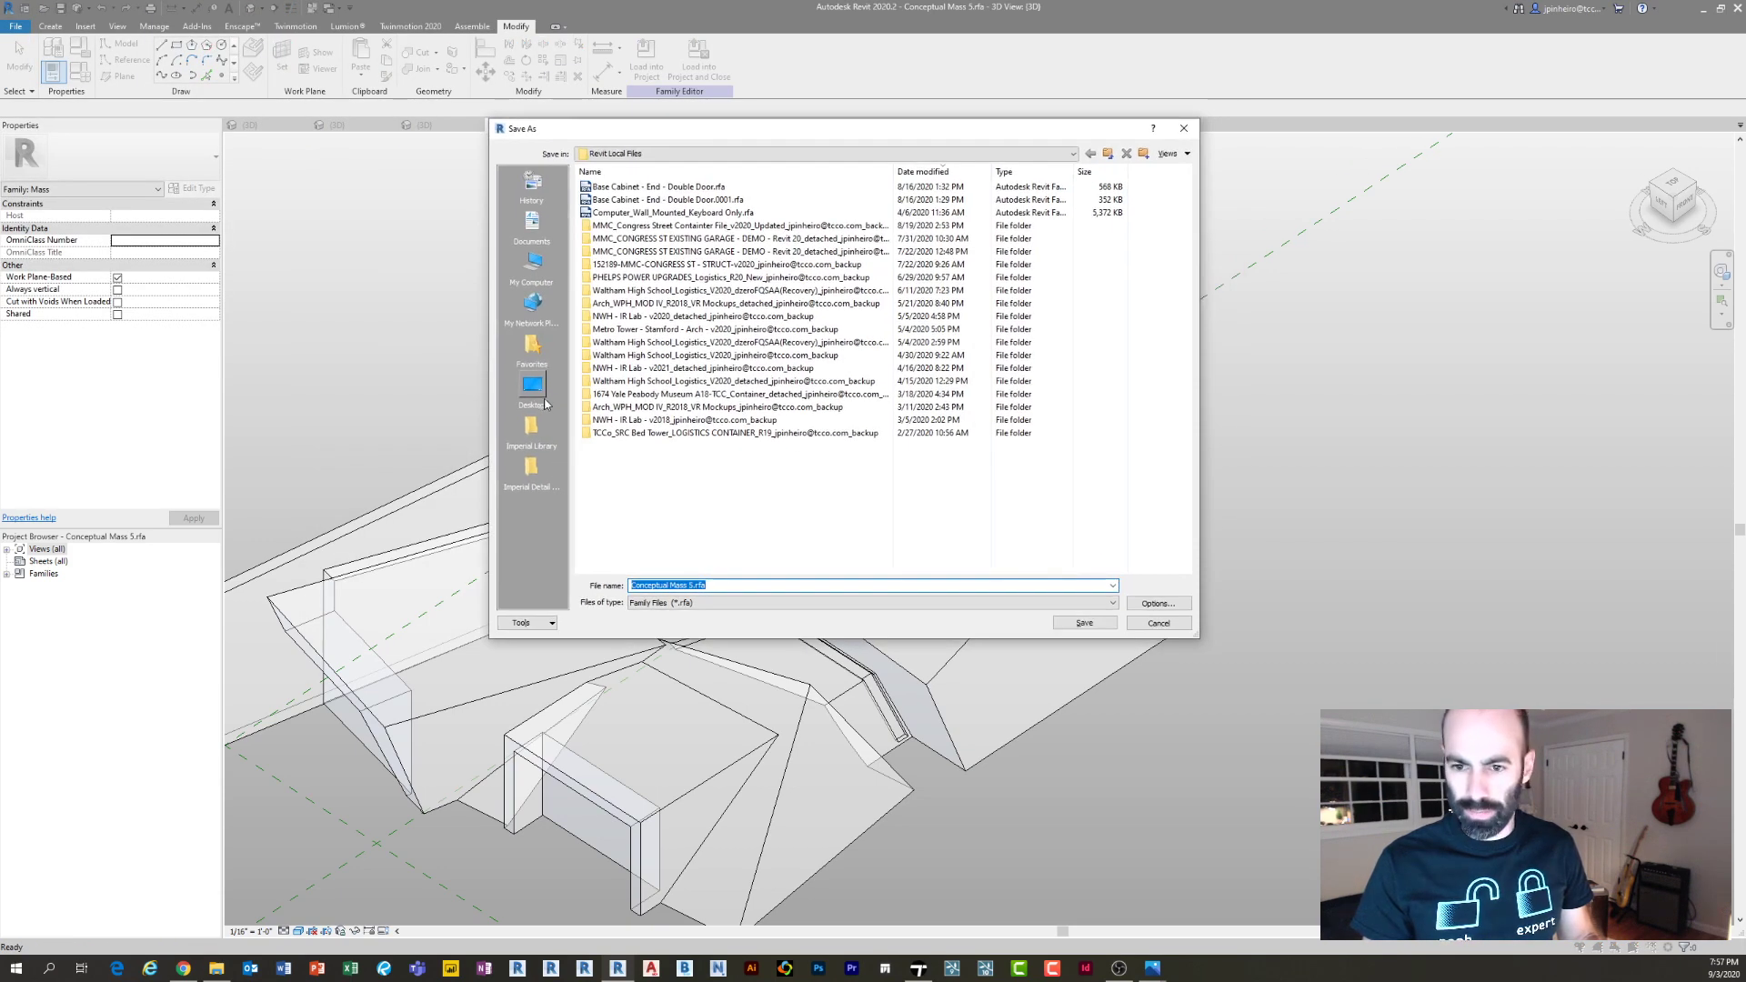
{"action": "left_click", "coordinate": [532, 388]}
{"action": "left_click", "coordinate": [736, 586]}
{"action": "left_click", "coordinate": [698, 586]}
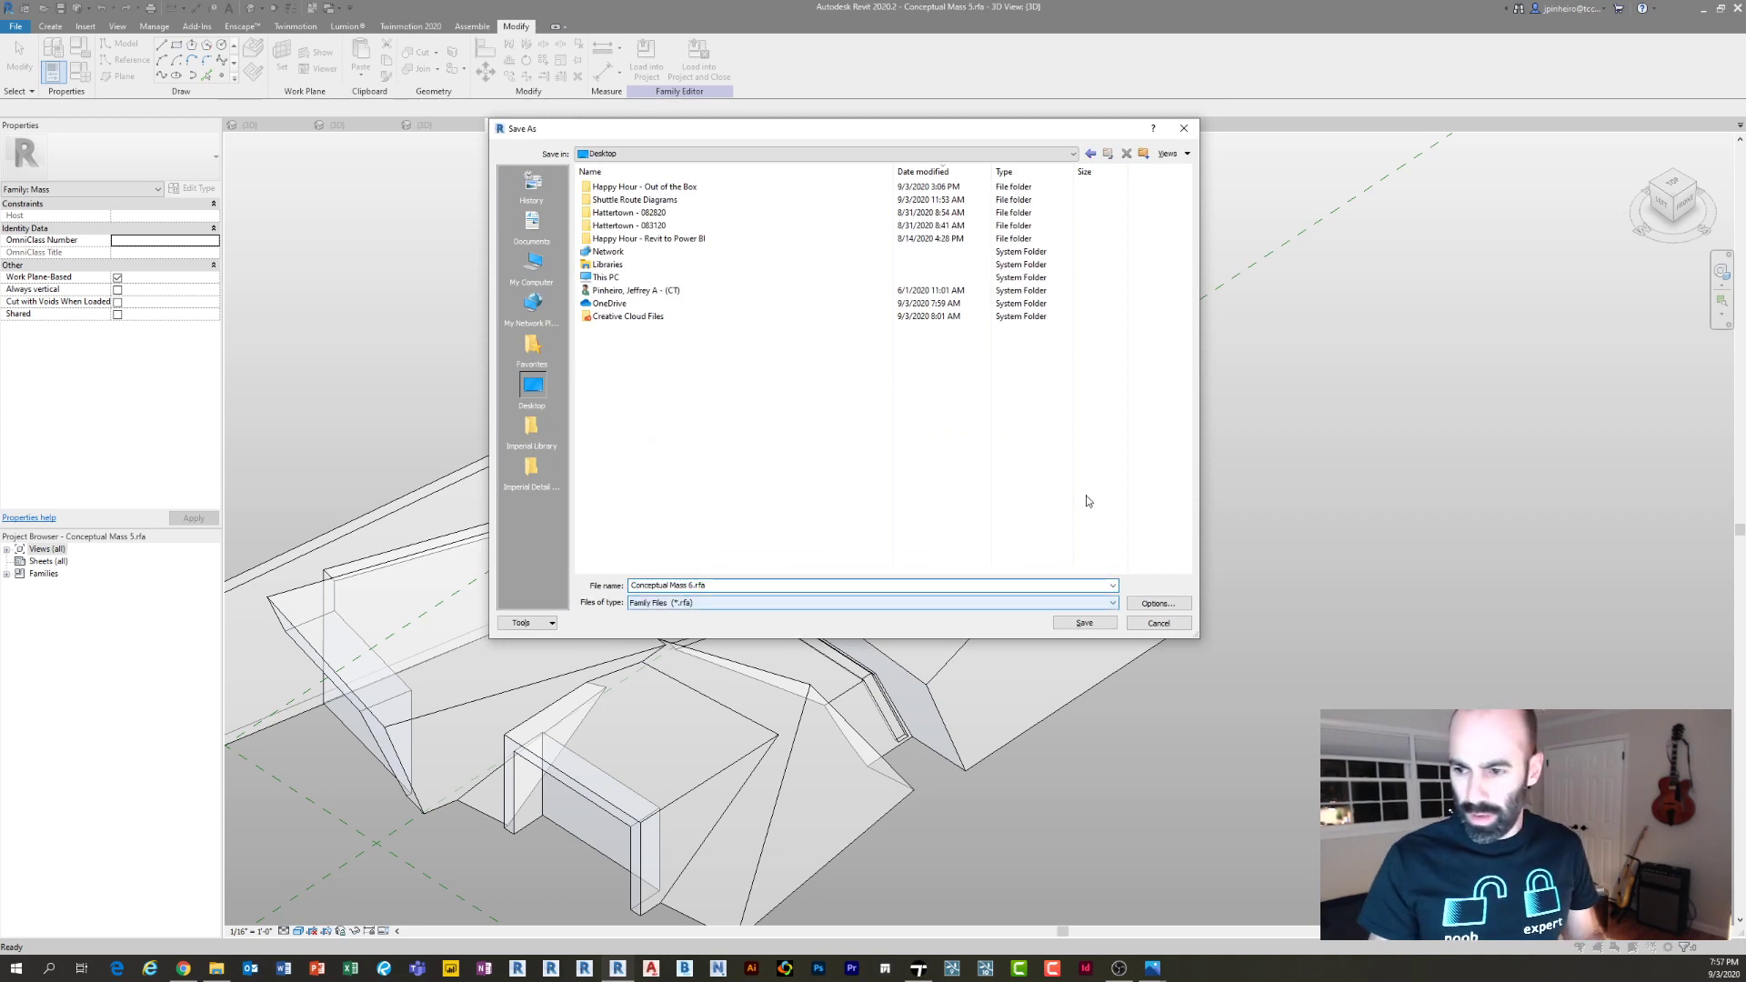
{"action": "left_click", "coordinate": [1102, 625]}
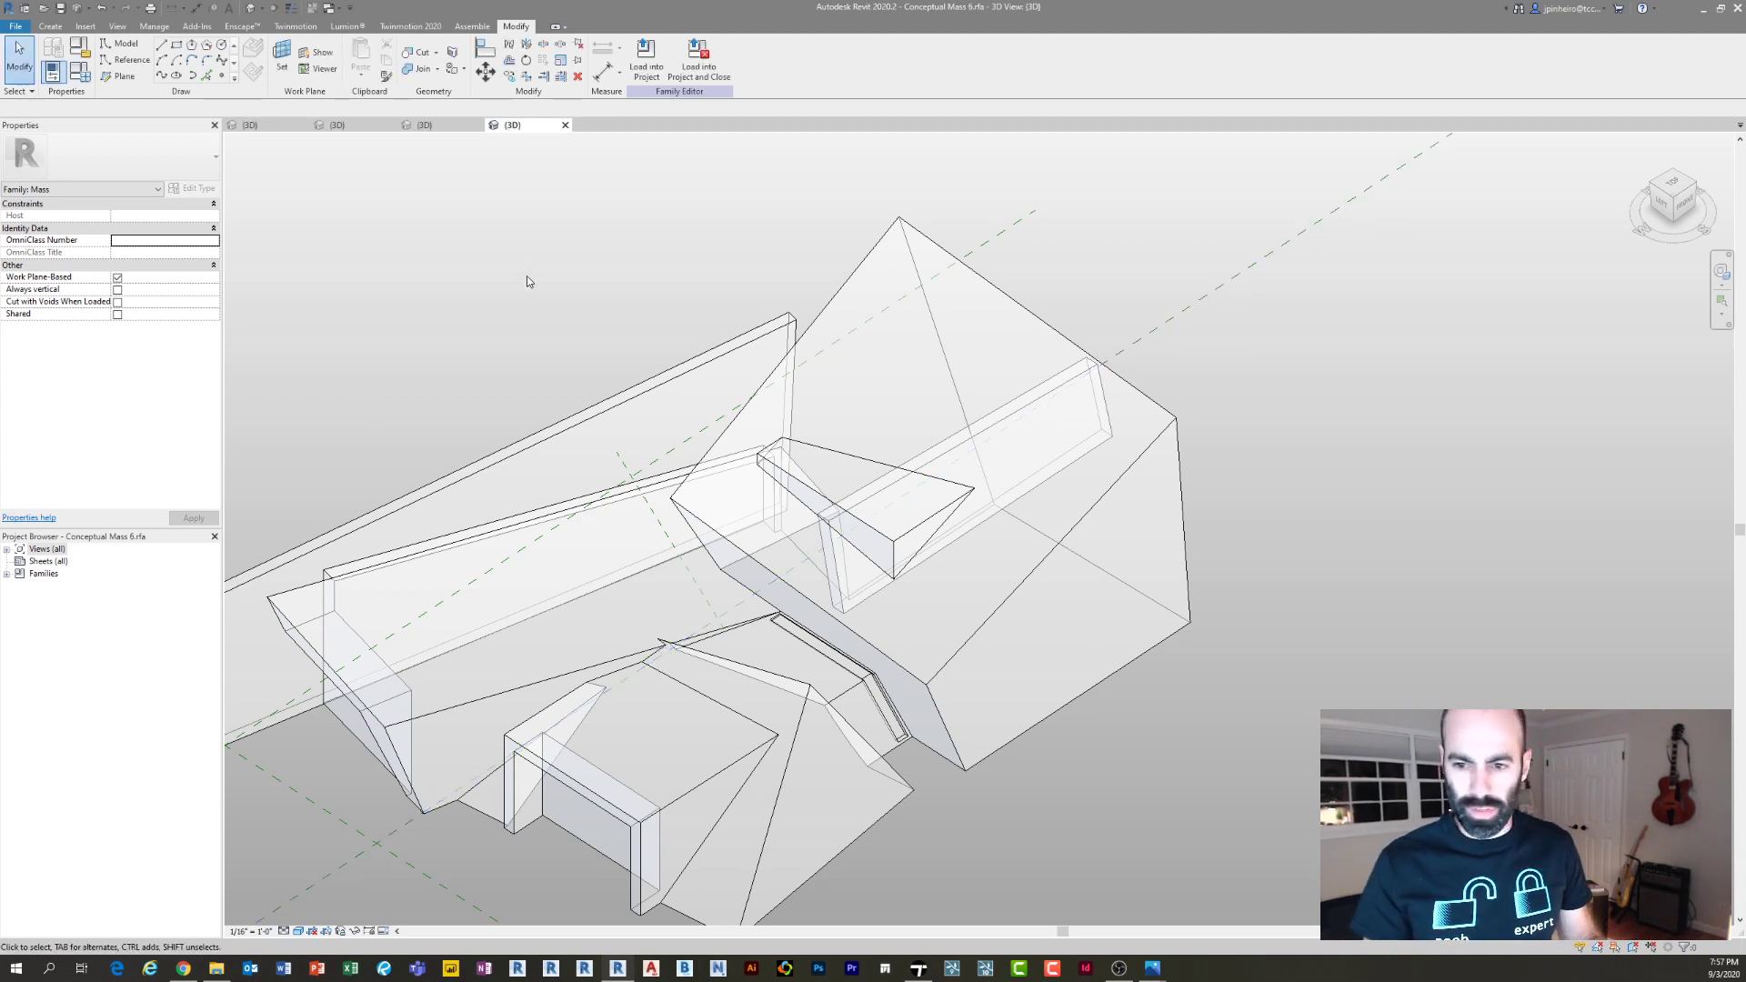
Pull the side face of the tilted volume outward to enlarge the mass form
{"action": "scroll", "coordinate": [527, 277], "scroll_direction": "down", "scroll_amount": 3}
{"action": "left_click", "coordinate": [831, 530]}
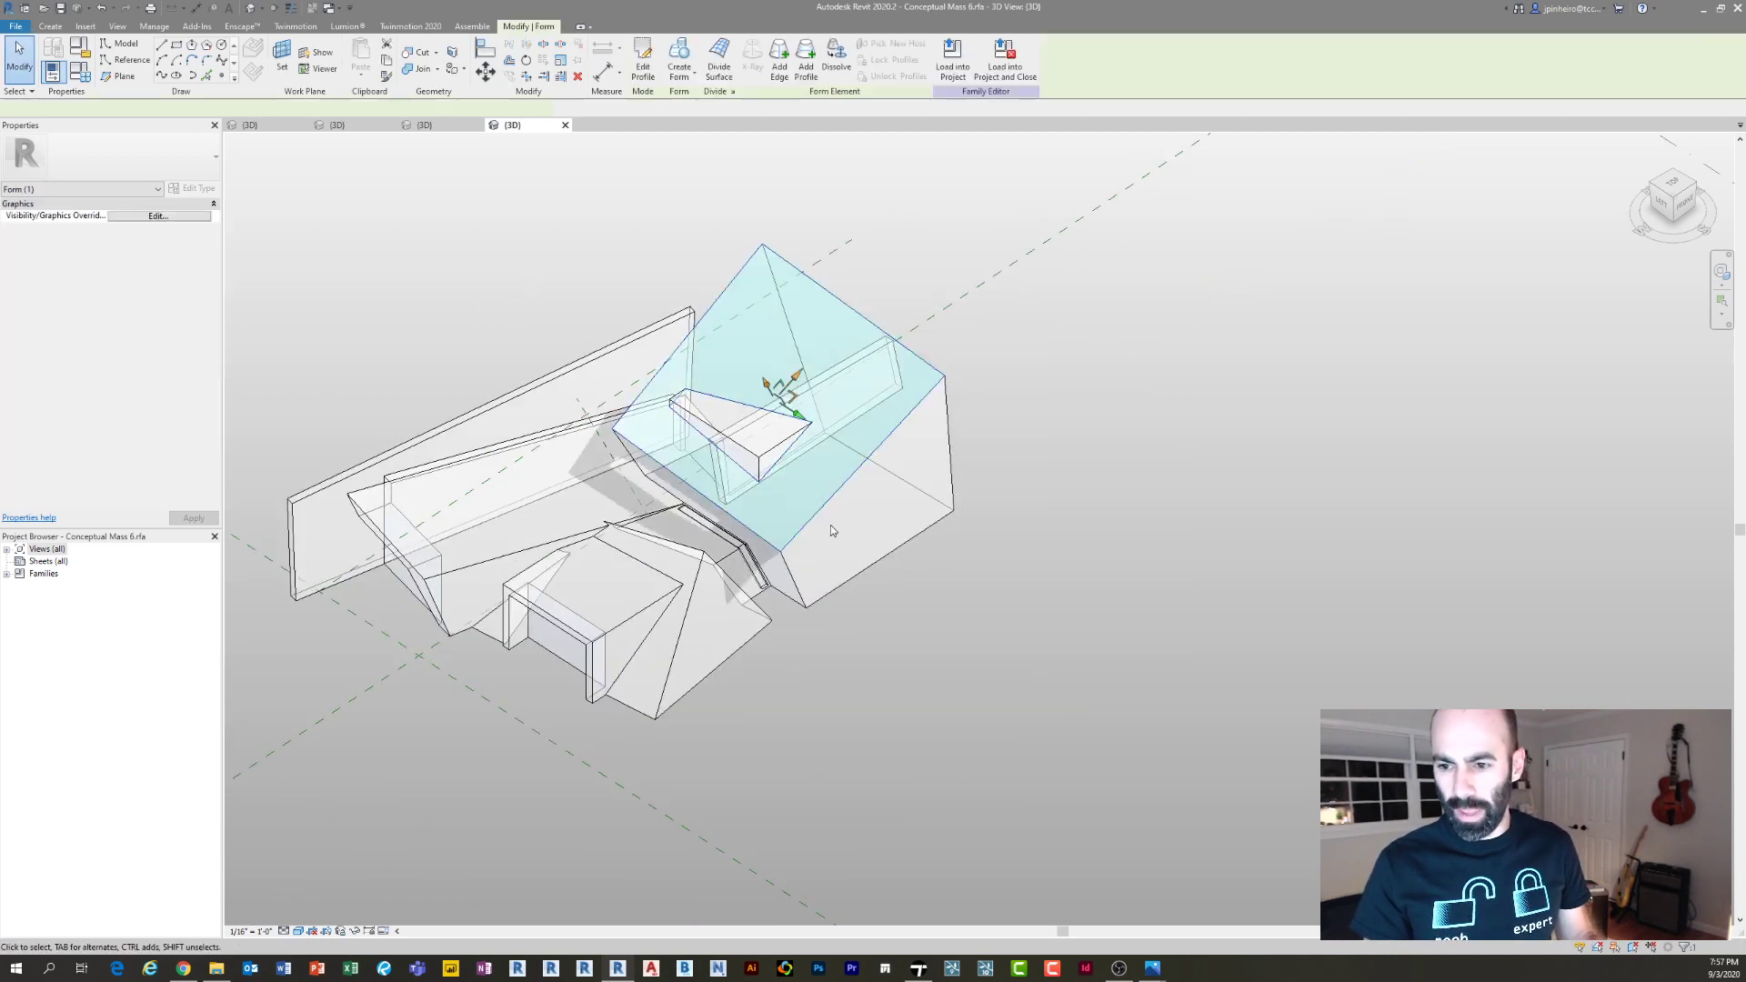
{"action": "key", "text": "Escape"}
{"action": "left_click", "coordinate": [891, 544]}
{"action": "scroll", "coordinate": [898, 544], "scroll_direction": "up", "scroll_amount": 3}
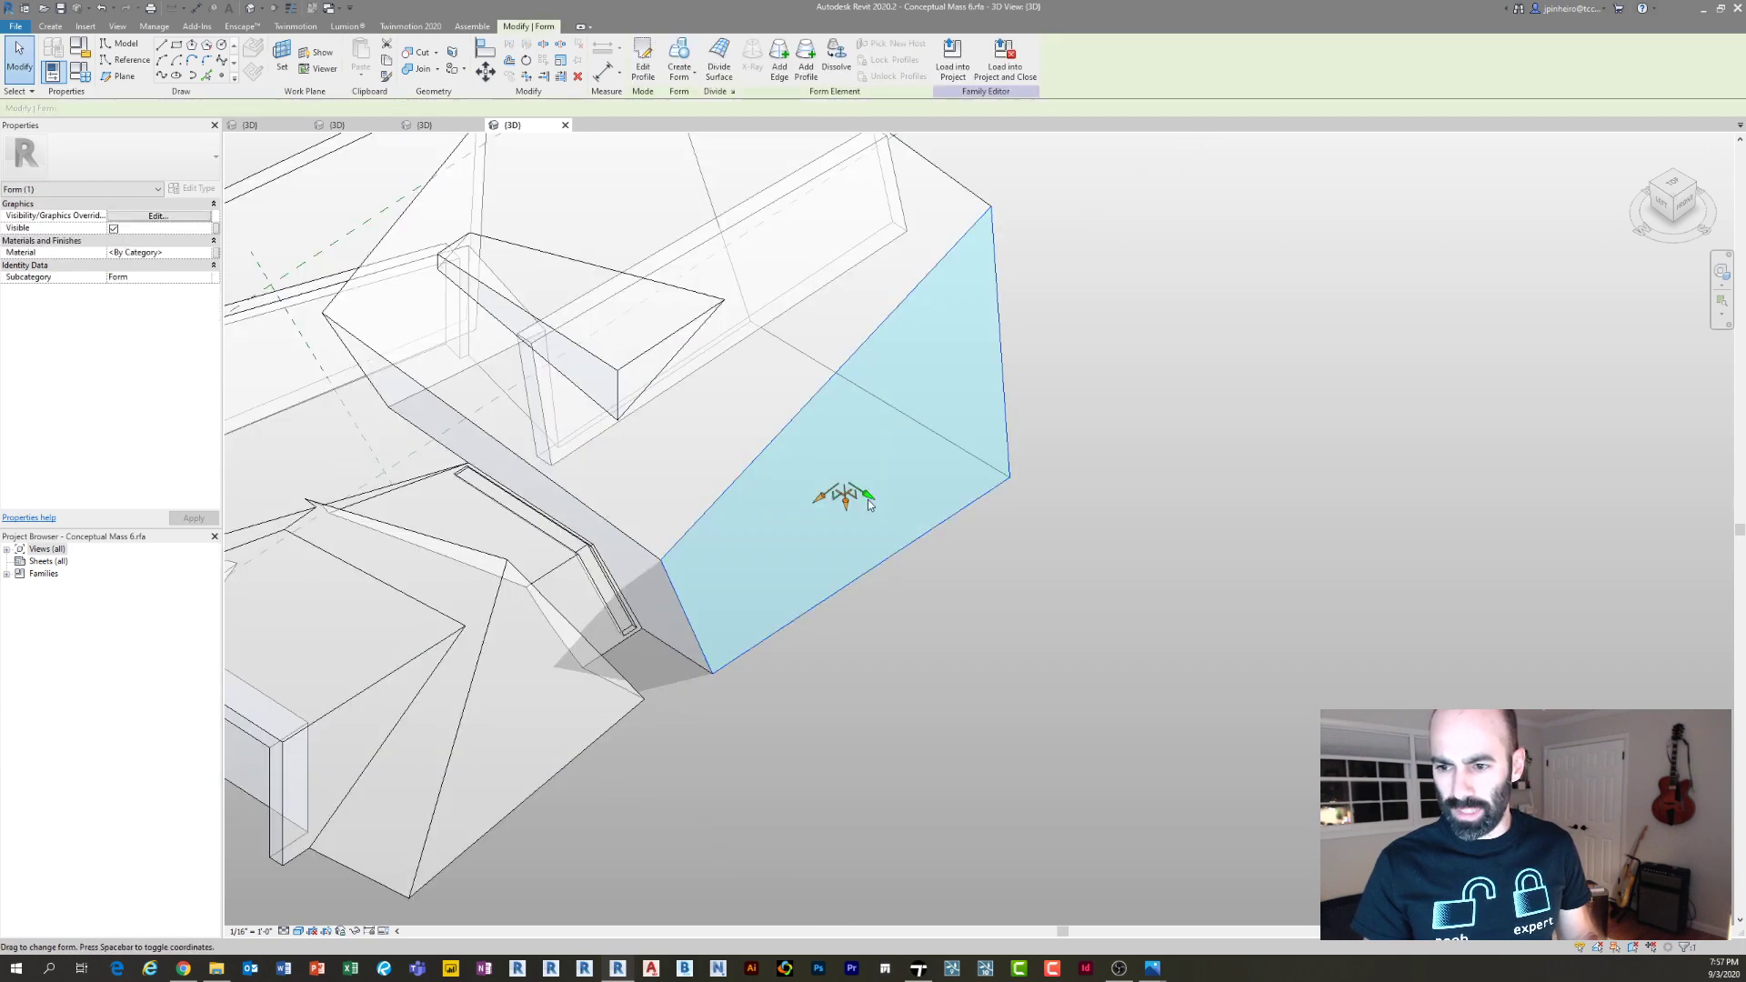
{"action": "middle_click_drag", "start_coordinate": [927, 534], "coordinate": [855, 689], "text": "shift"}
{"action": "key", "text": "Escape"}
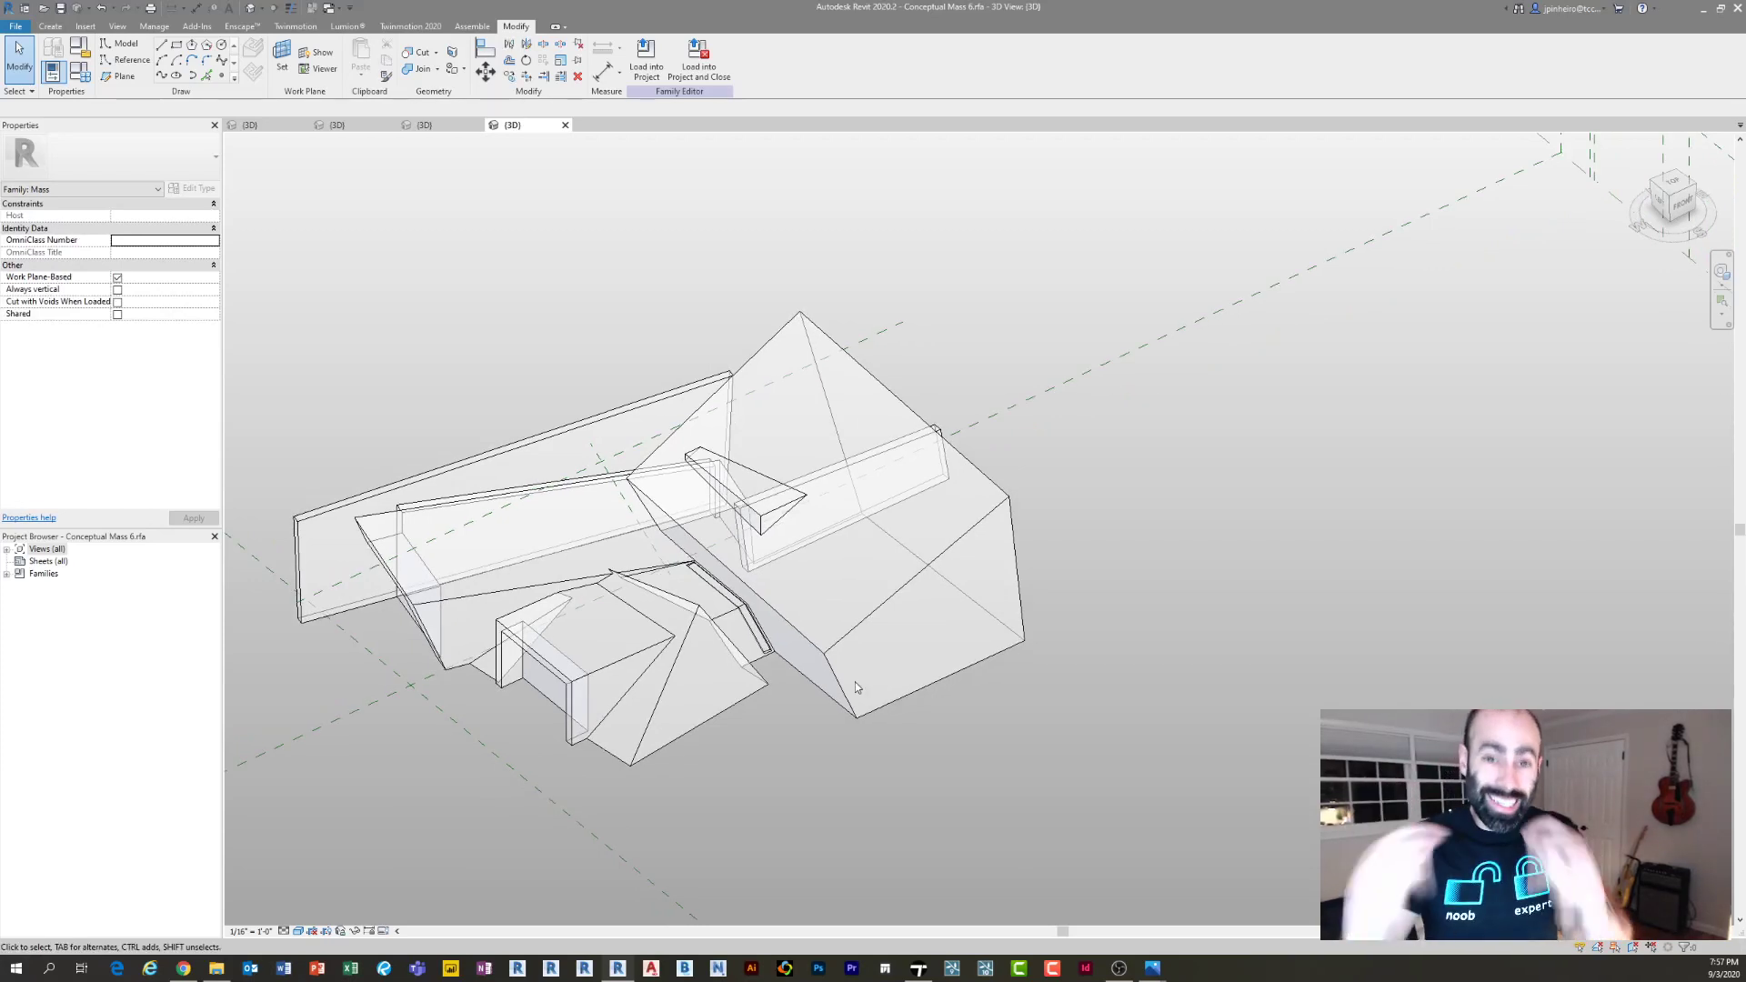
Load the edited family into 3_Sample_Floor_Plans_2020.rvt and place one instance near the front edge of the site
{"action": "left_click", "coordinate": [645, 56]}
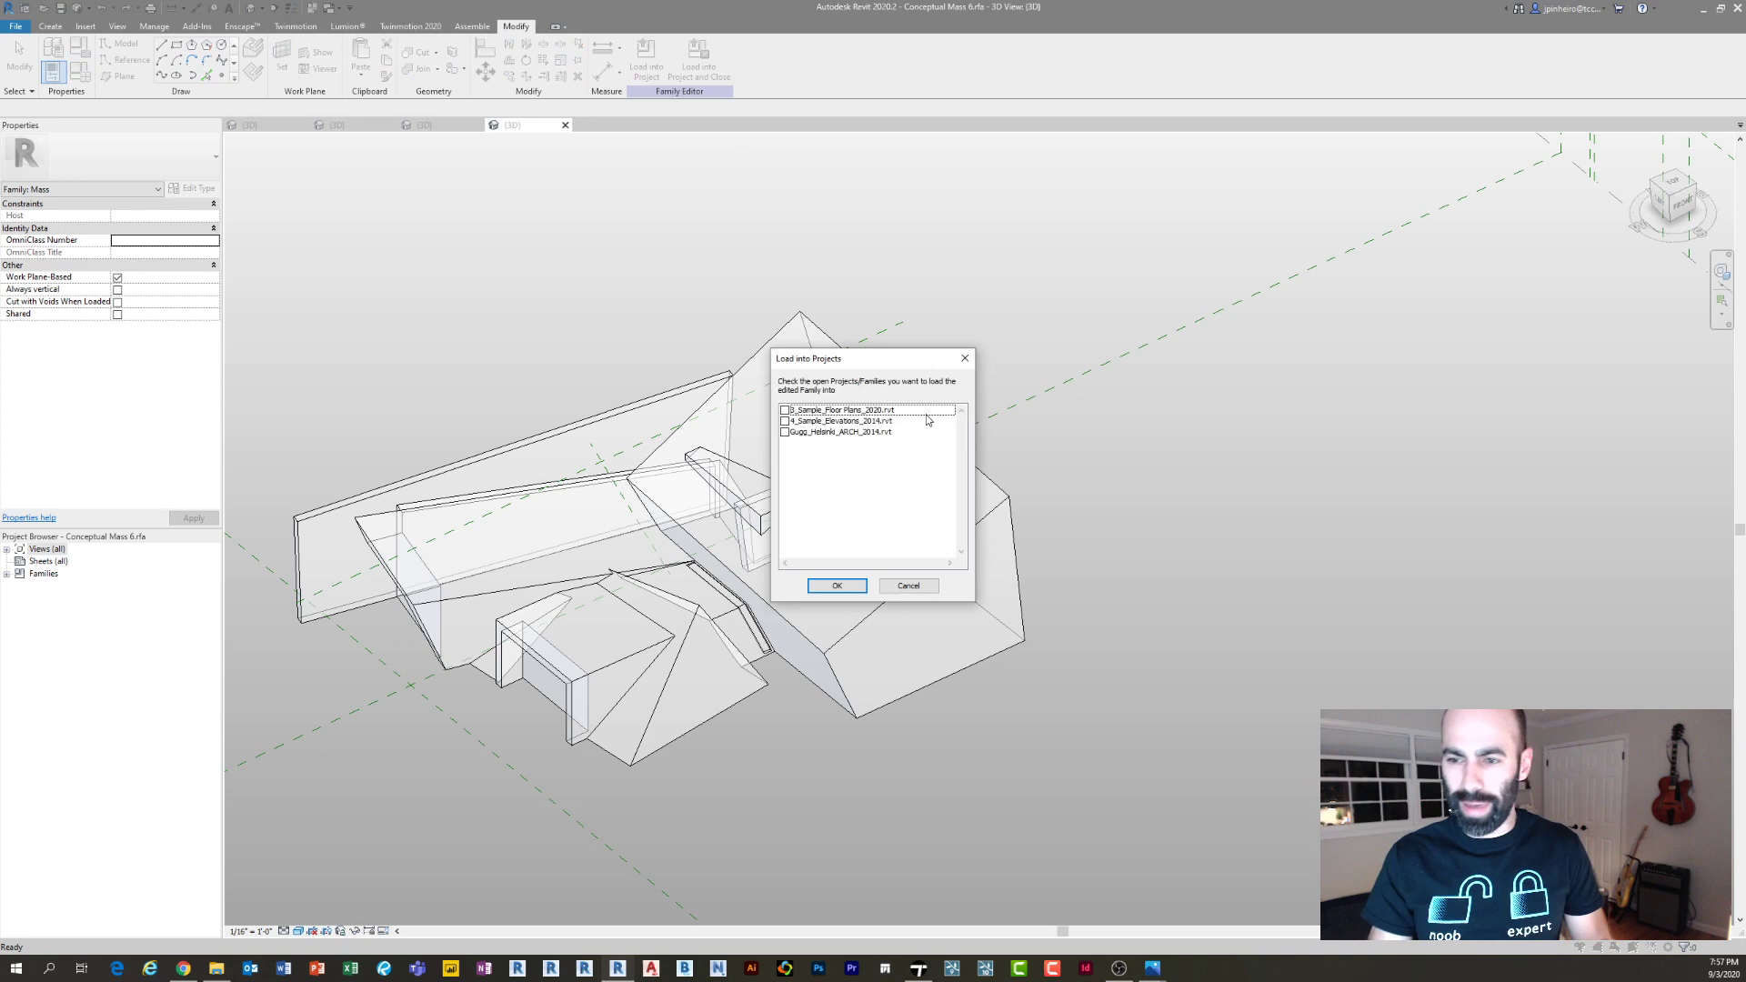
{"action": "left_click", "coordinate": [785, 410]}
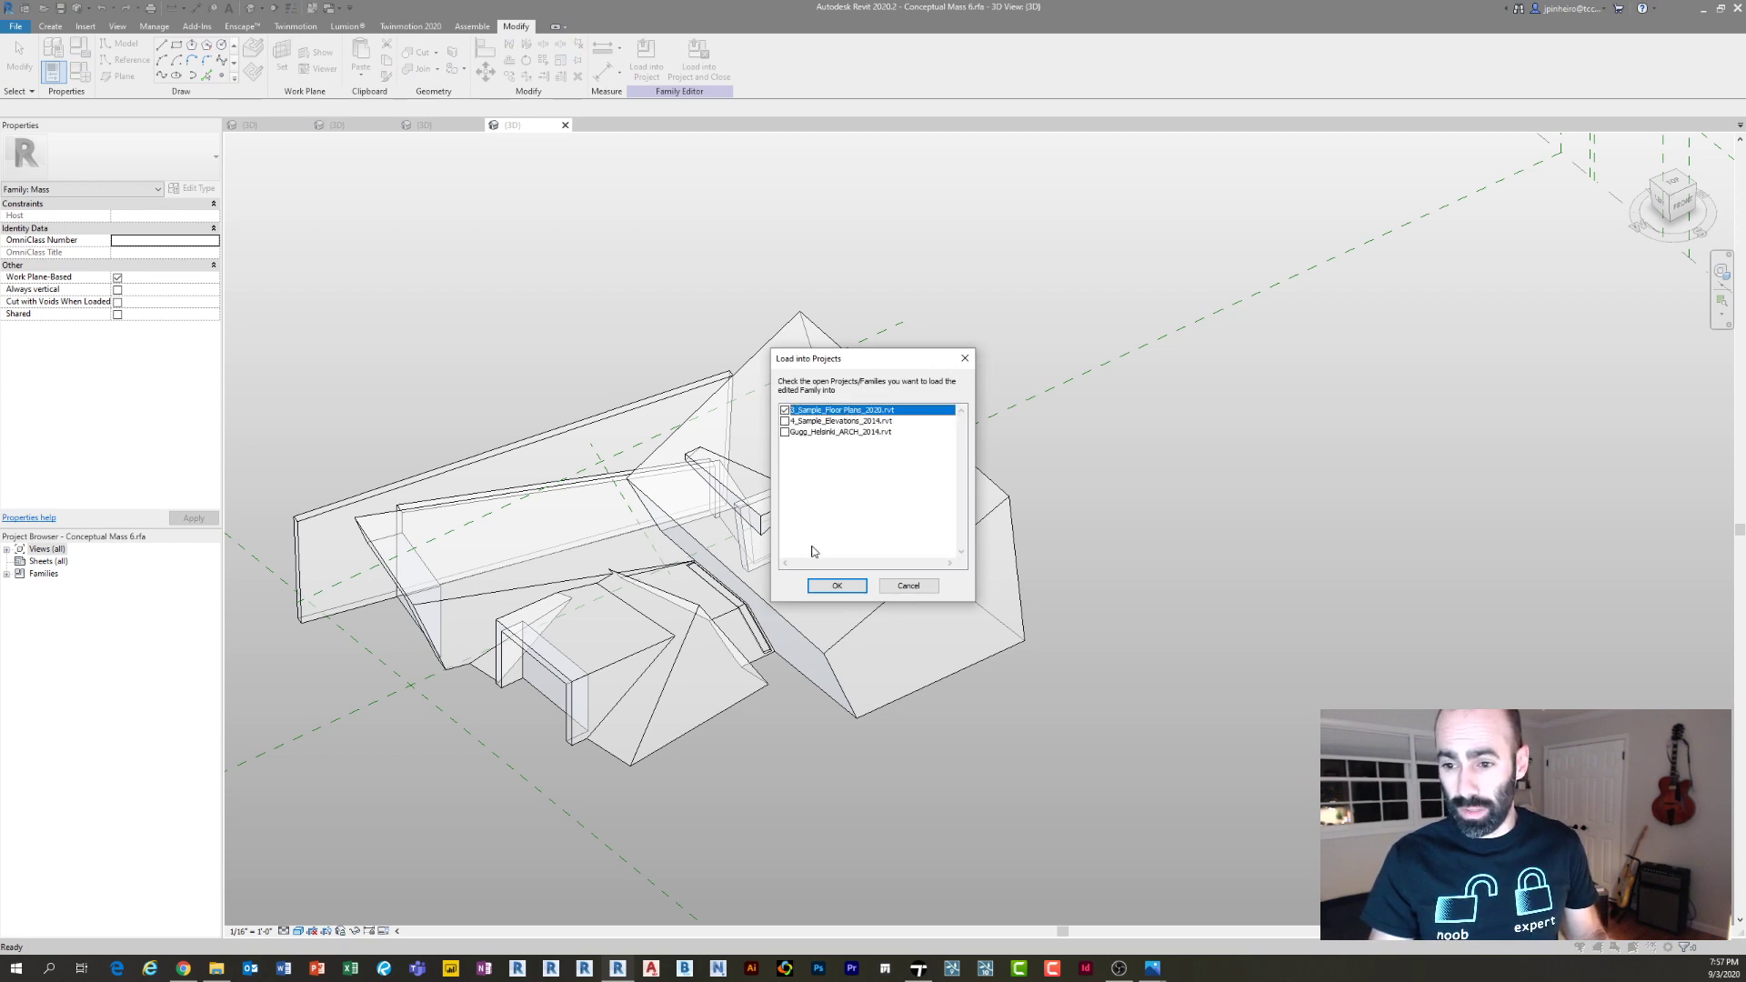
{"action": "left_click", "coordinate": [833, 586]}
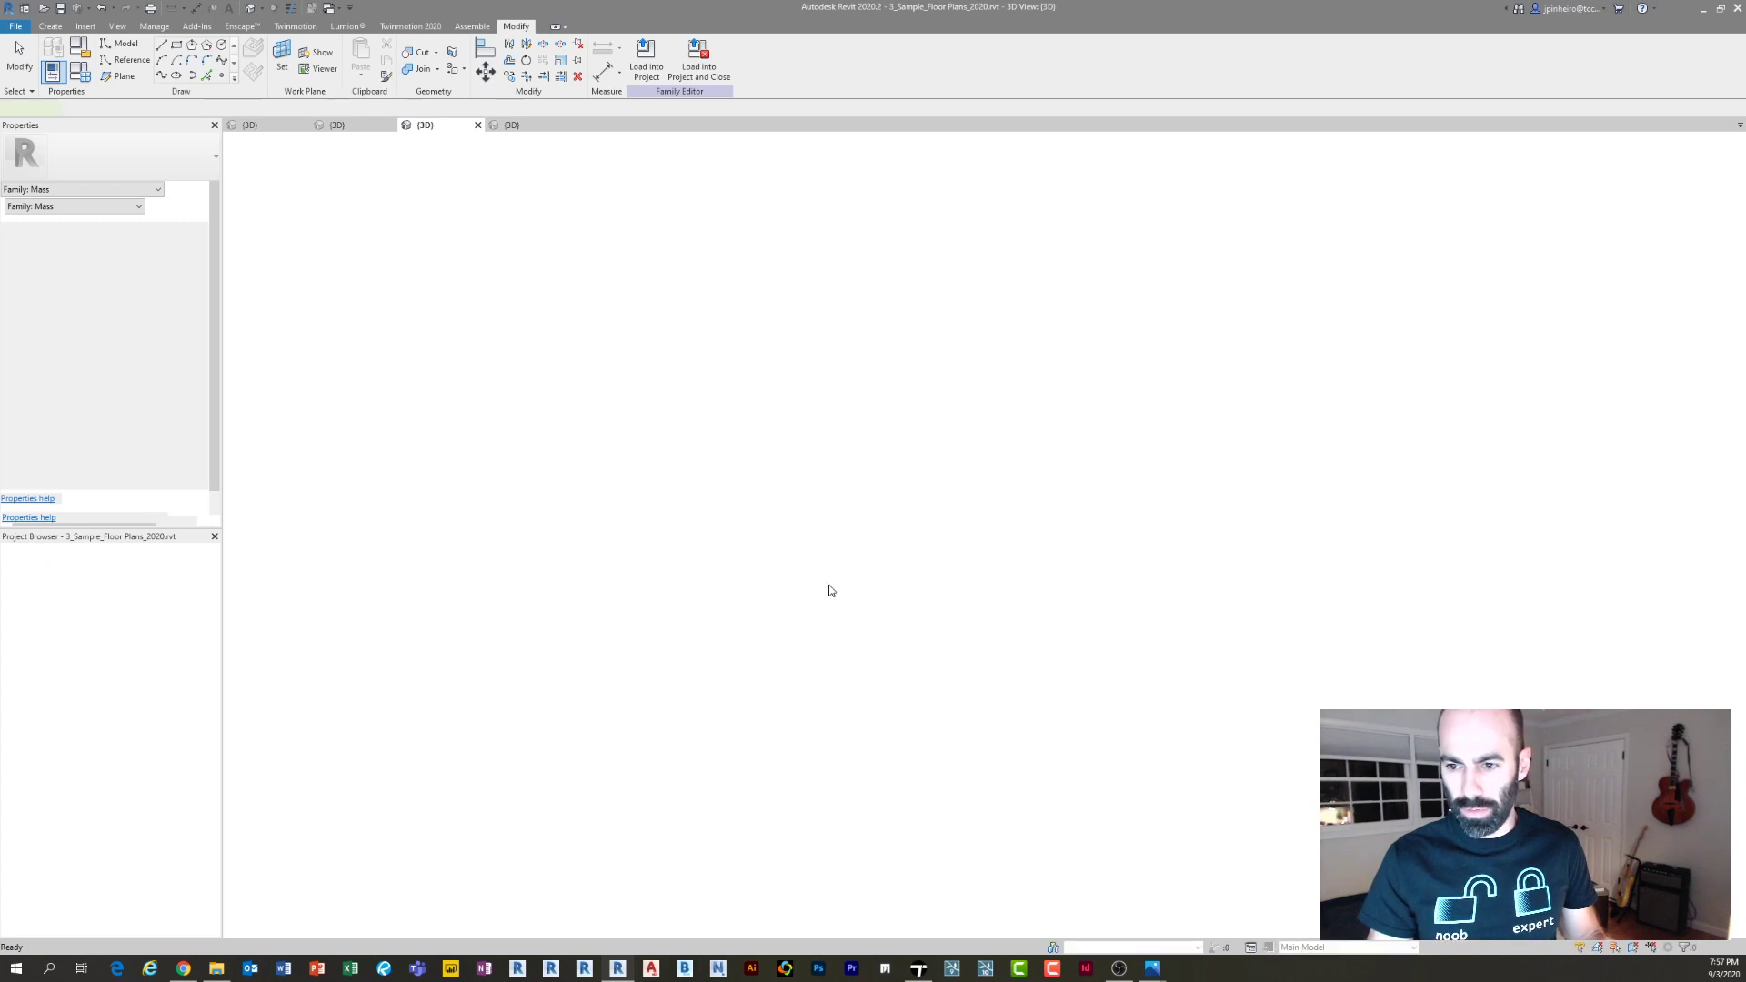
{"action": "scroll", "coordinate": [947, 646], "scroll_direction": "down", "scroll_amount": 2}
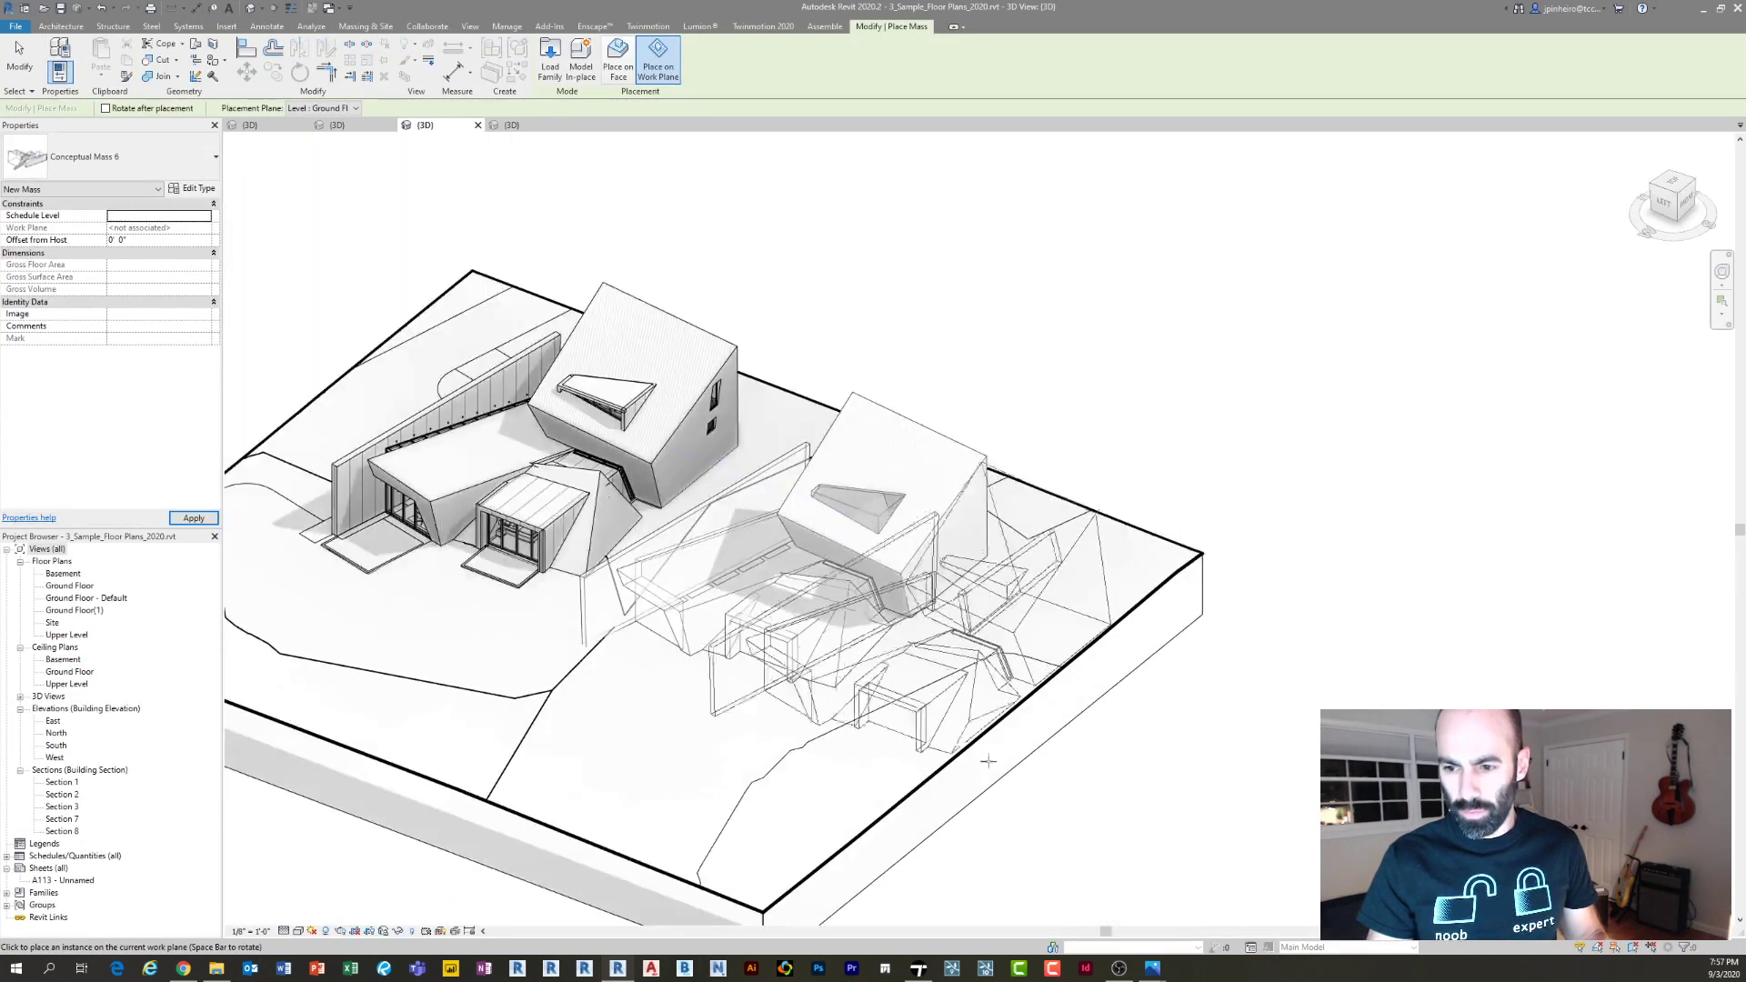
{"action": "left_click", "coordinate": [973, 664]}
{"action": "left_click", "coordinate": [972, 663]}
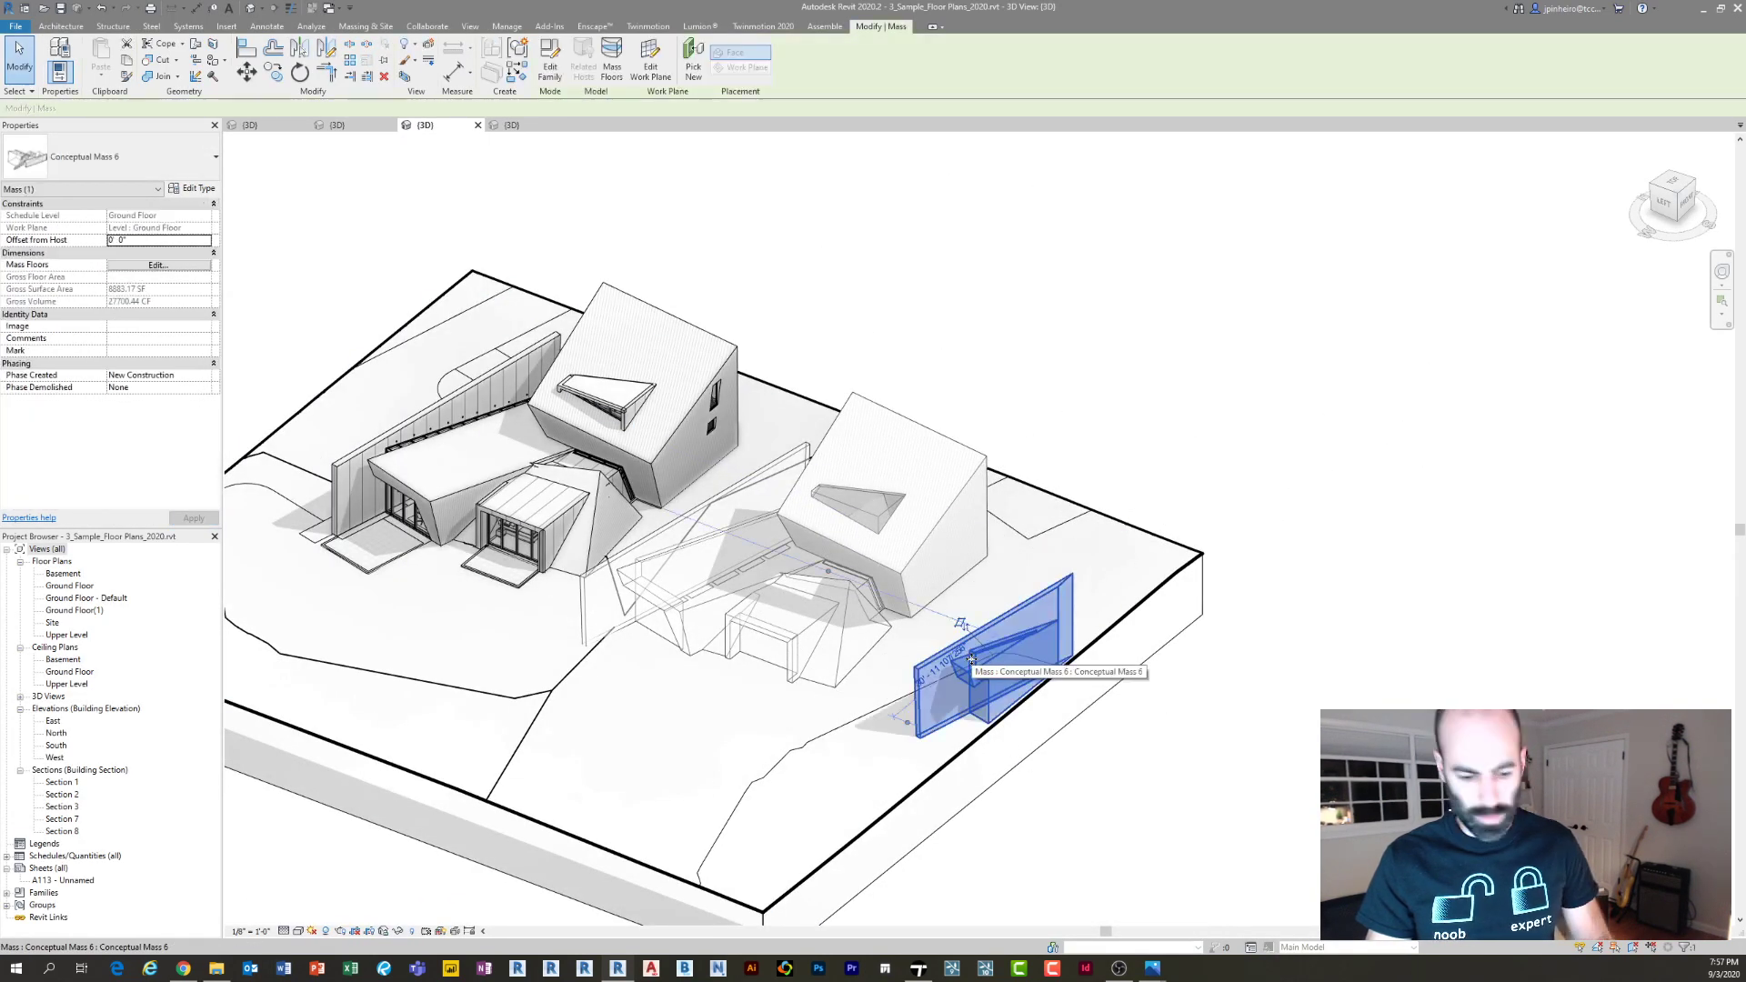
Delete the newly placed instance and switch the existing mass copy to the Conceptual Mass 6 type
{"action": "key", "text": "Delete"}
{"action": "left_click", "coordinate": [836, 639]}
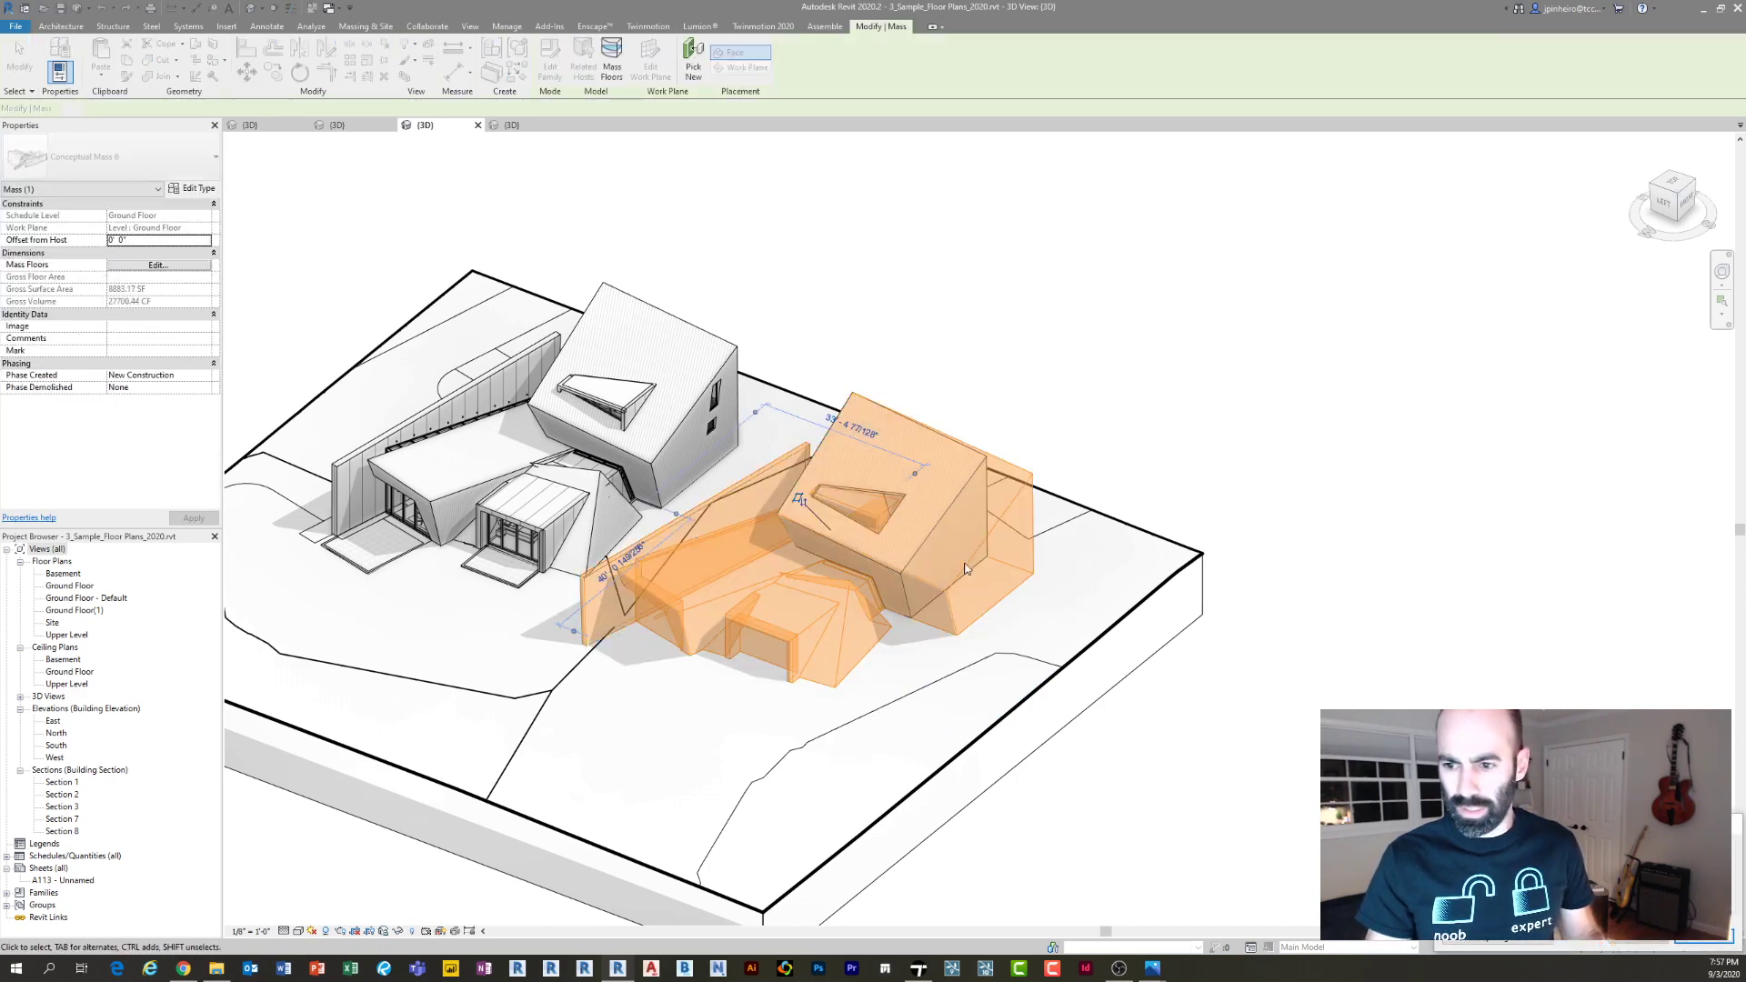
{"action": "left_click", "coordinate": [1504, 944]}
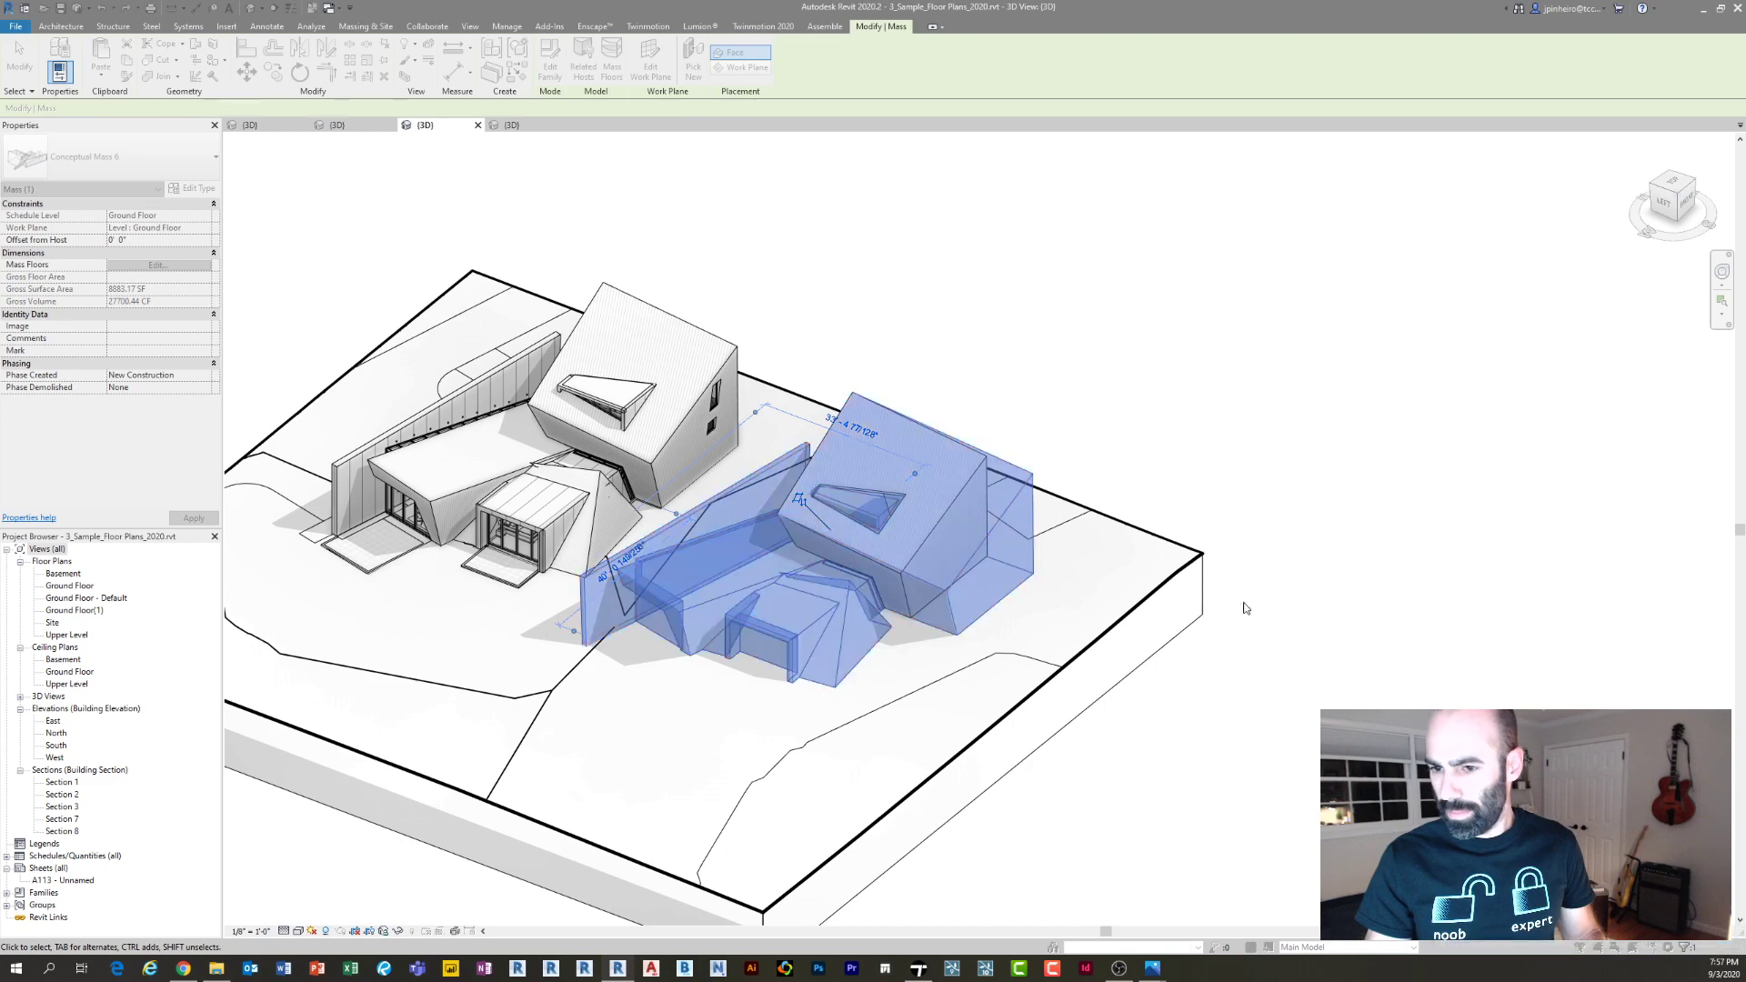
{"action": "left_click", "coordinate": [1246, 608]}
Try to update the tilted volume's wood panel walls to the faces of the swapped mass
{"action": "scroll", "coordinate": [926, 586], "scroll_direction": "up", "scroll_amount": 4}
{"action": "left_click", "coordinate": [877, 536]}
{"action": "scroll", "coordinate": [875, 557], "scroll_direction": "down", "scroll_amount": 1}
{"action": "middle_click_drag", "start_coordinate": [874, 563], "coordinate": [791, 590]}
{"action": "left_click", "coordinate": [563, 60]}
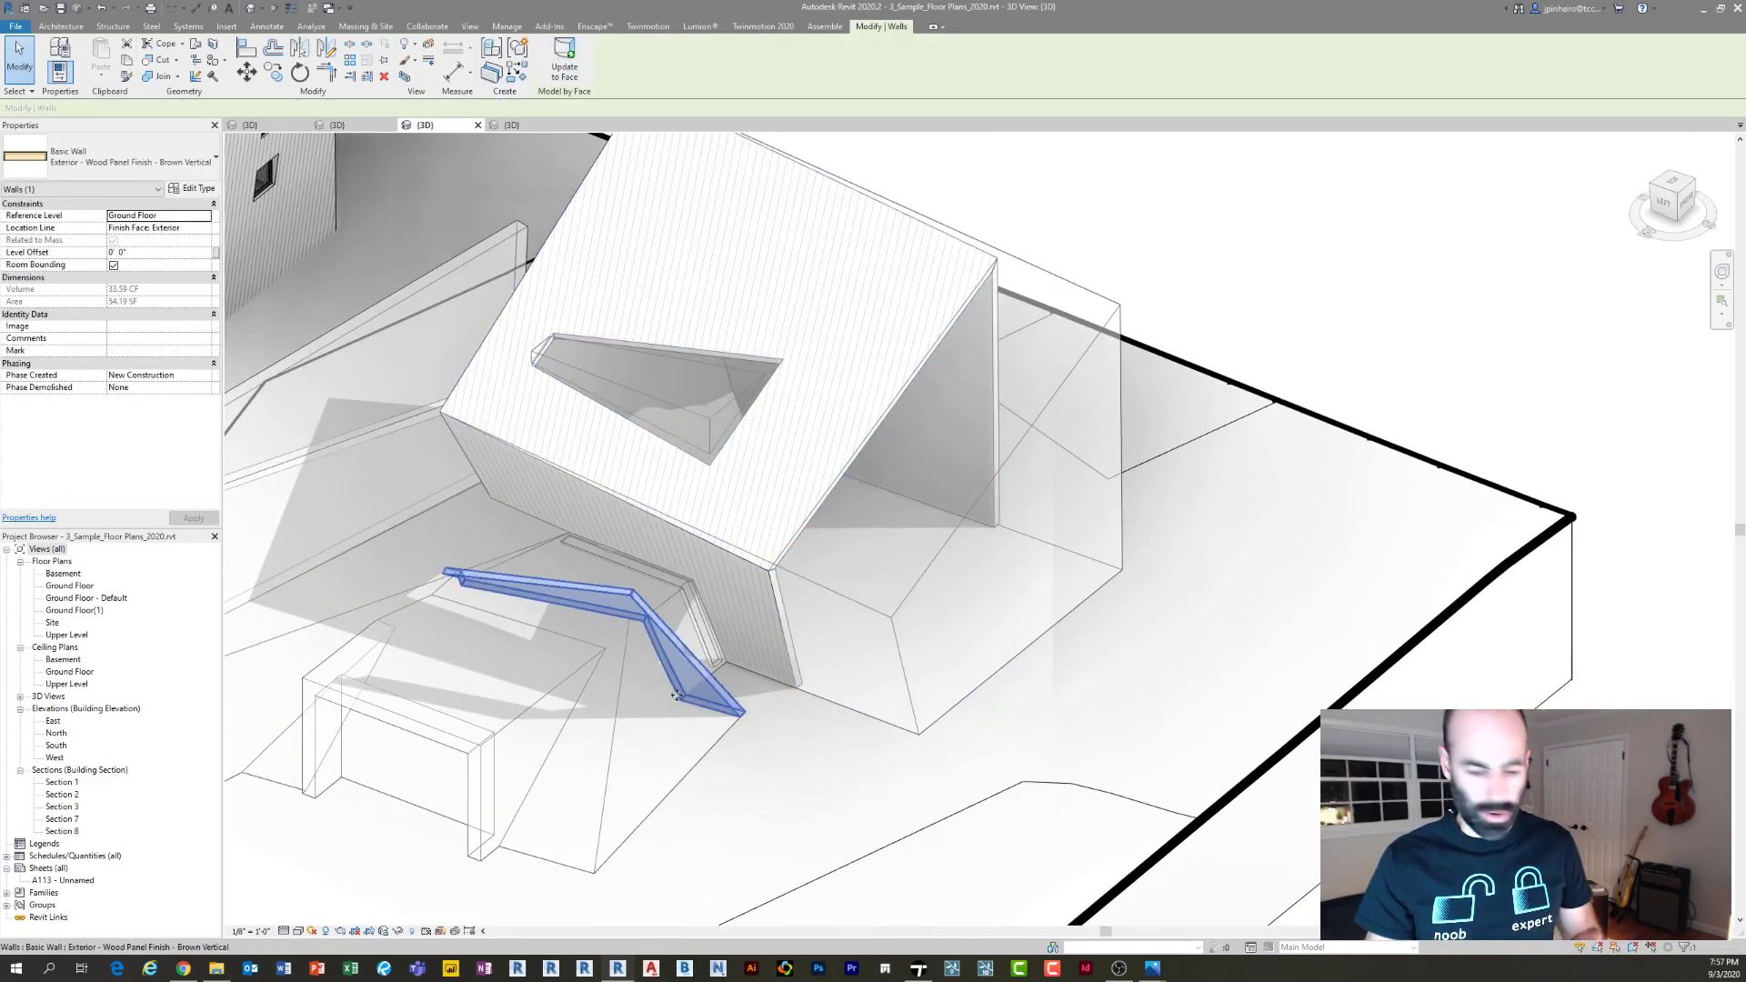
Undo the wall face update and the type swap of the mass copy
{"action": "key", "text": "ctrl+z"}
{"action": "key", "text": "ctrl+z"}
{"action": "scroll", "coordinate": [671, 688], "scroll_direction": "down", "scroll_amount": 3}
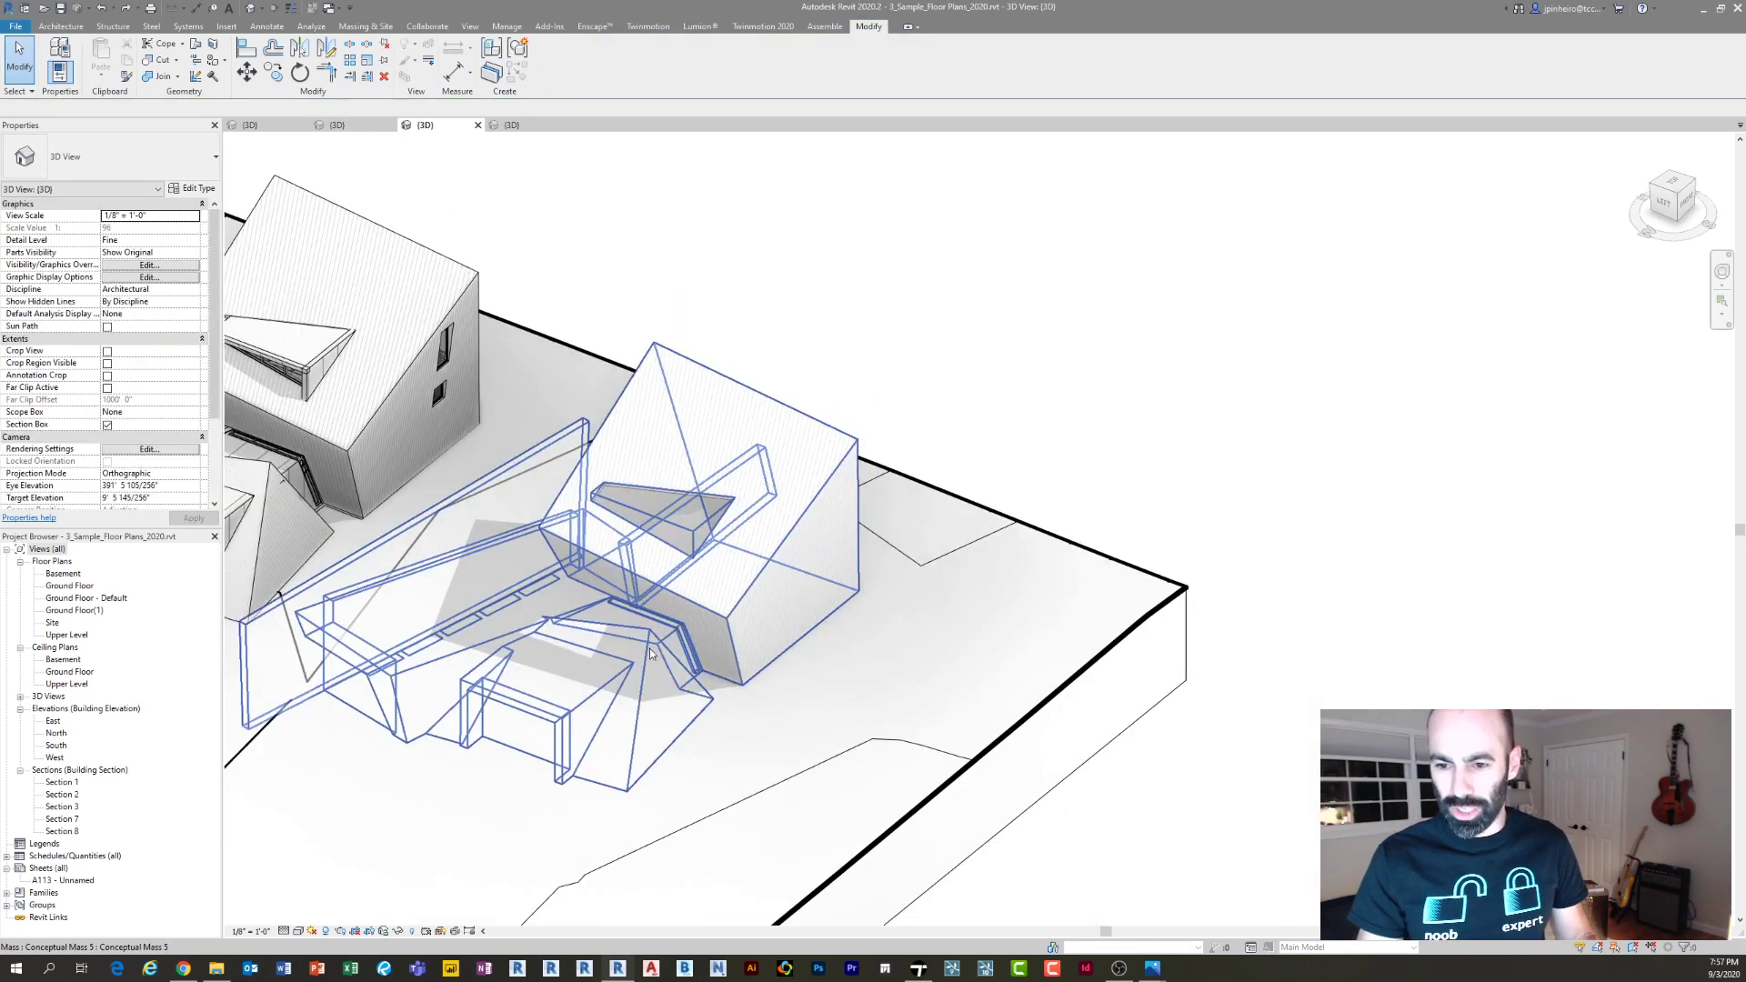
{"action": "left_click", "coordinate": [692, 530]}
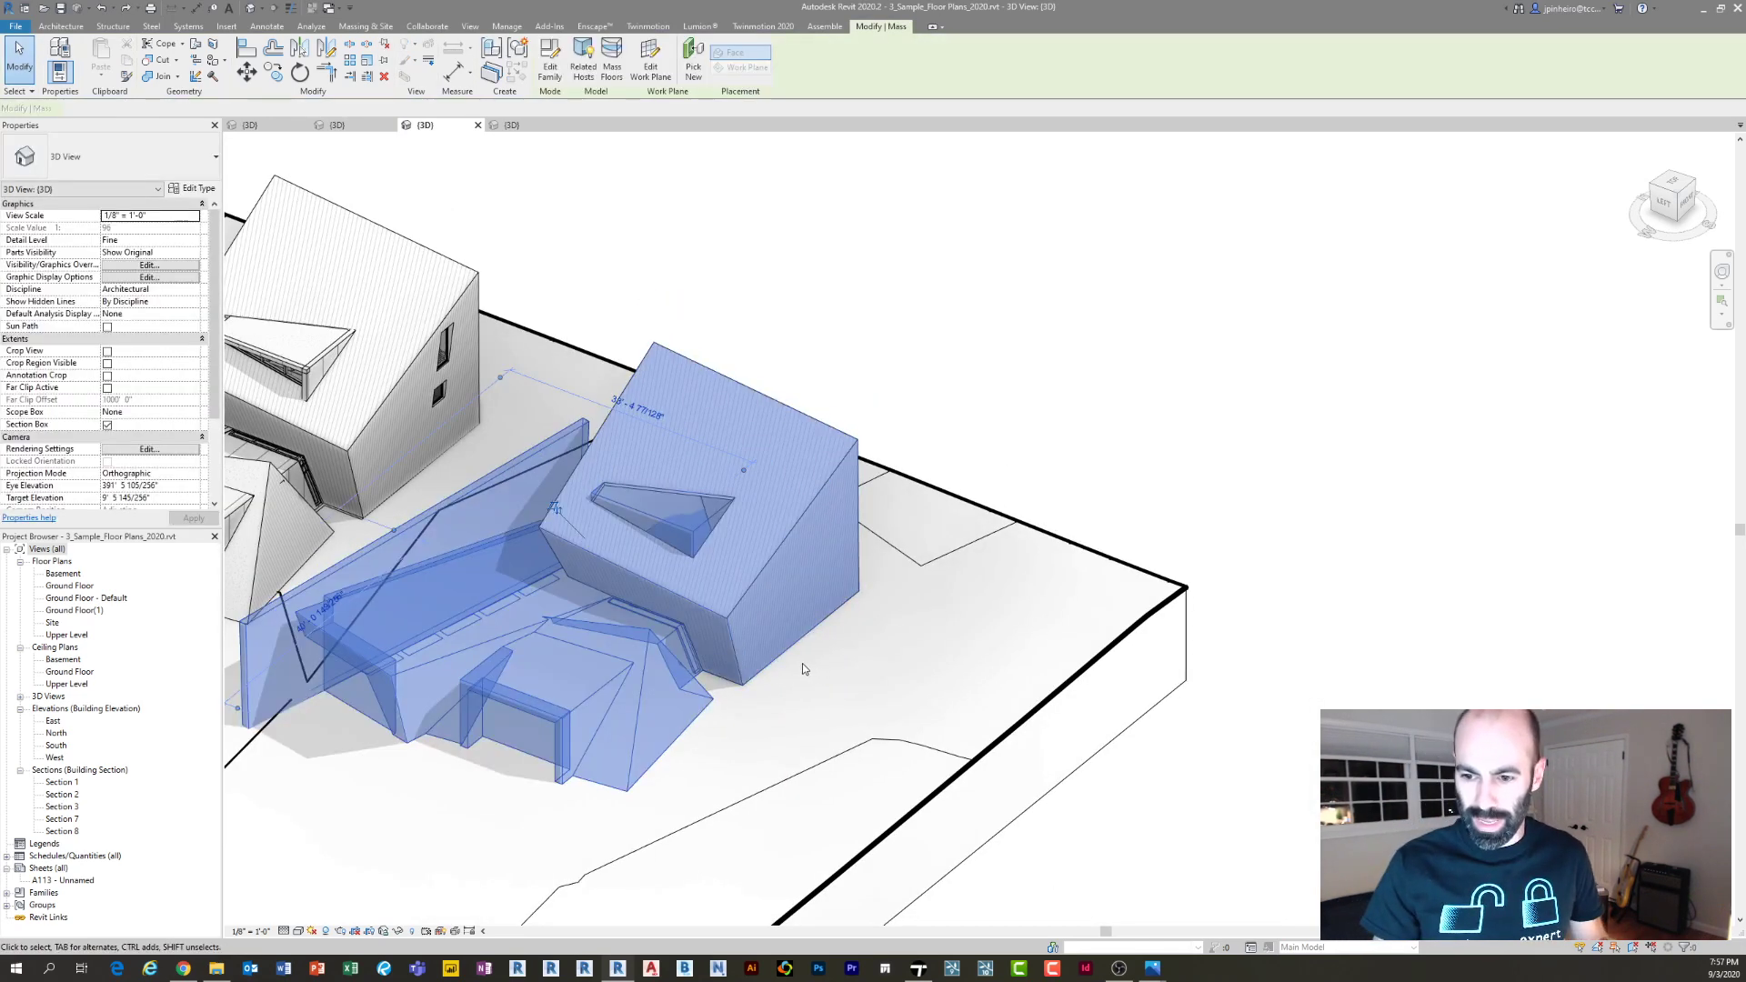
{"action": "scroll", "coordinate": [797, 627], "scroll_direction": "up", "scroll_amount": 2}
{"action": "middle_click_drag", "start_coordinate": [793, 624], "coordinate": [774, 661]}
{"action": "key", "text": "Escape"}
{"action": "scroll", "coordinate": [728, 607], "scroll_direction": "down", "scroll_amount": 5}
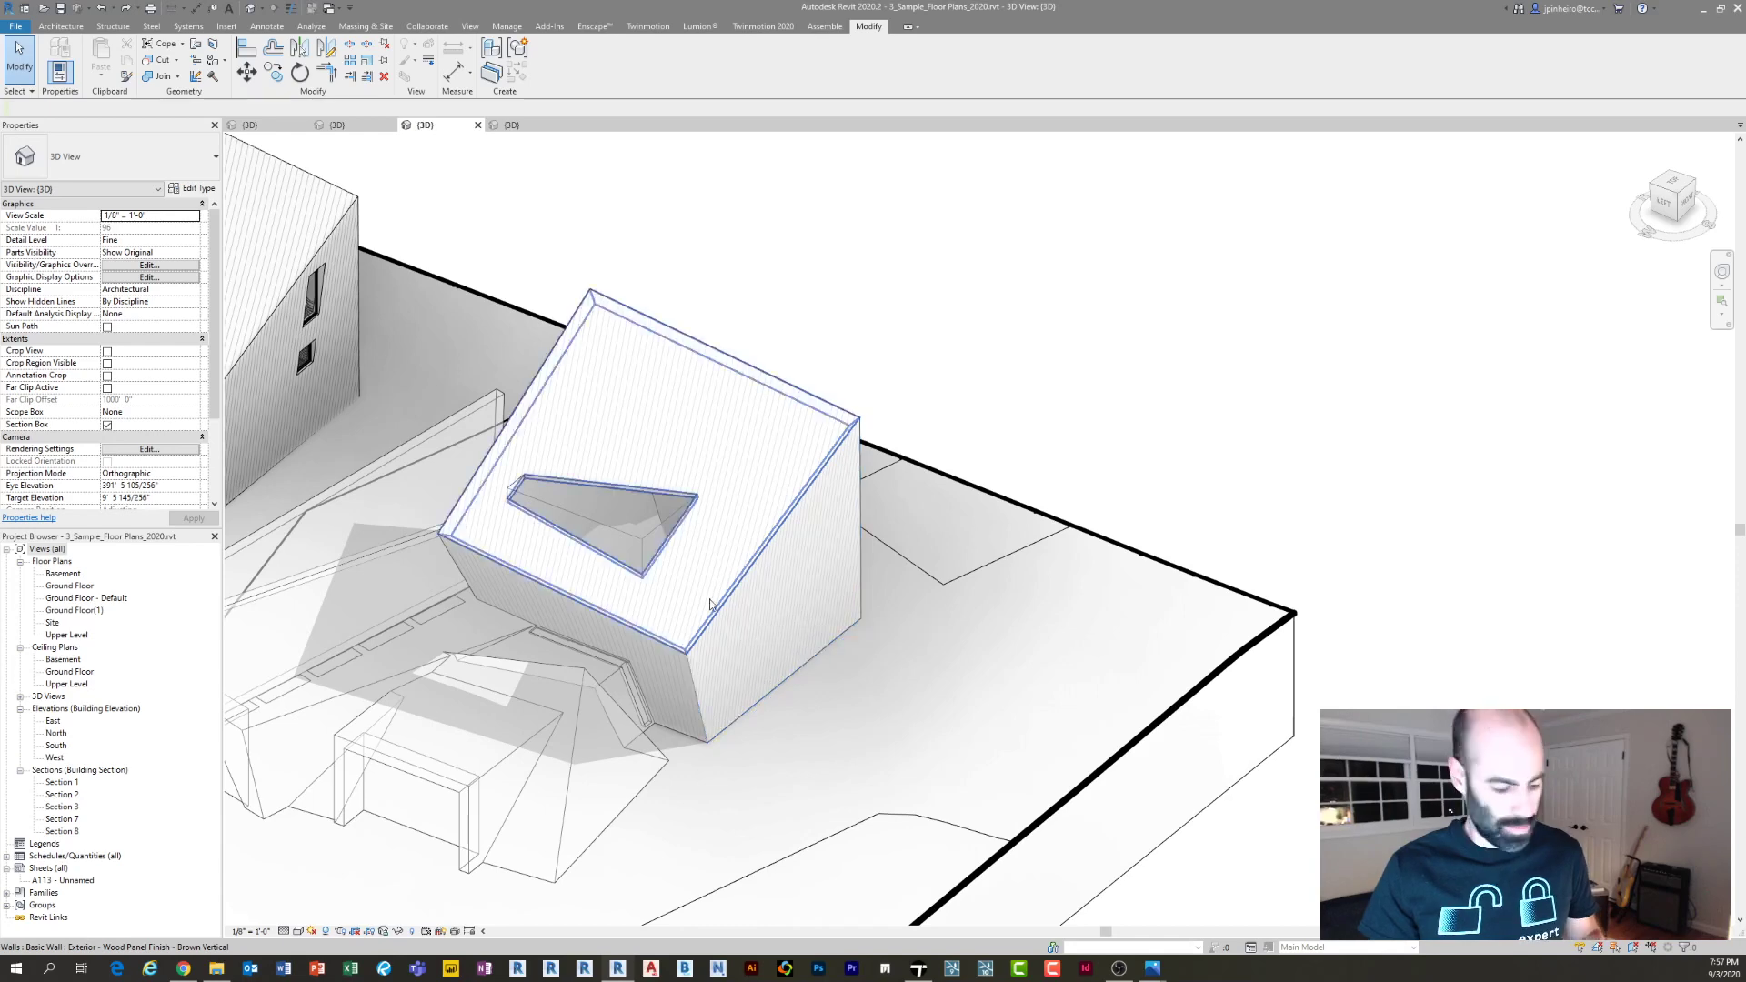
Reposition the Conceptual Mass 6 instance near the site's front edge and delete the old Conceptual Mass 5 copy
{"action": "scroll", "coordinate": [952, 661], "scroll_direction": "up", "scroll_amount": 3}
{"action": "left_click", "coordinate": [952, 661]}
{"action": "scroll", "coordinate": [952, 661], "scroll_direction": "down", "scroll_amount": 3}
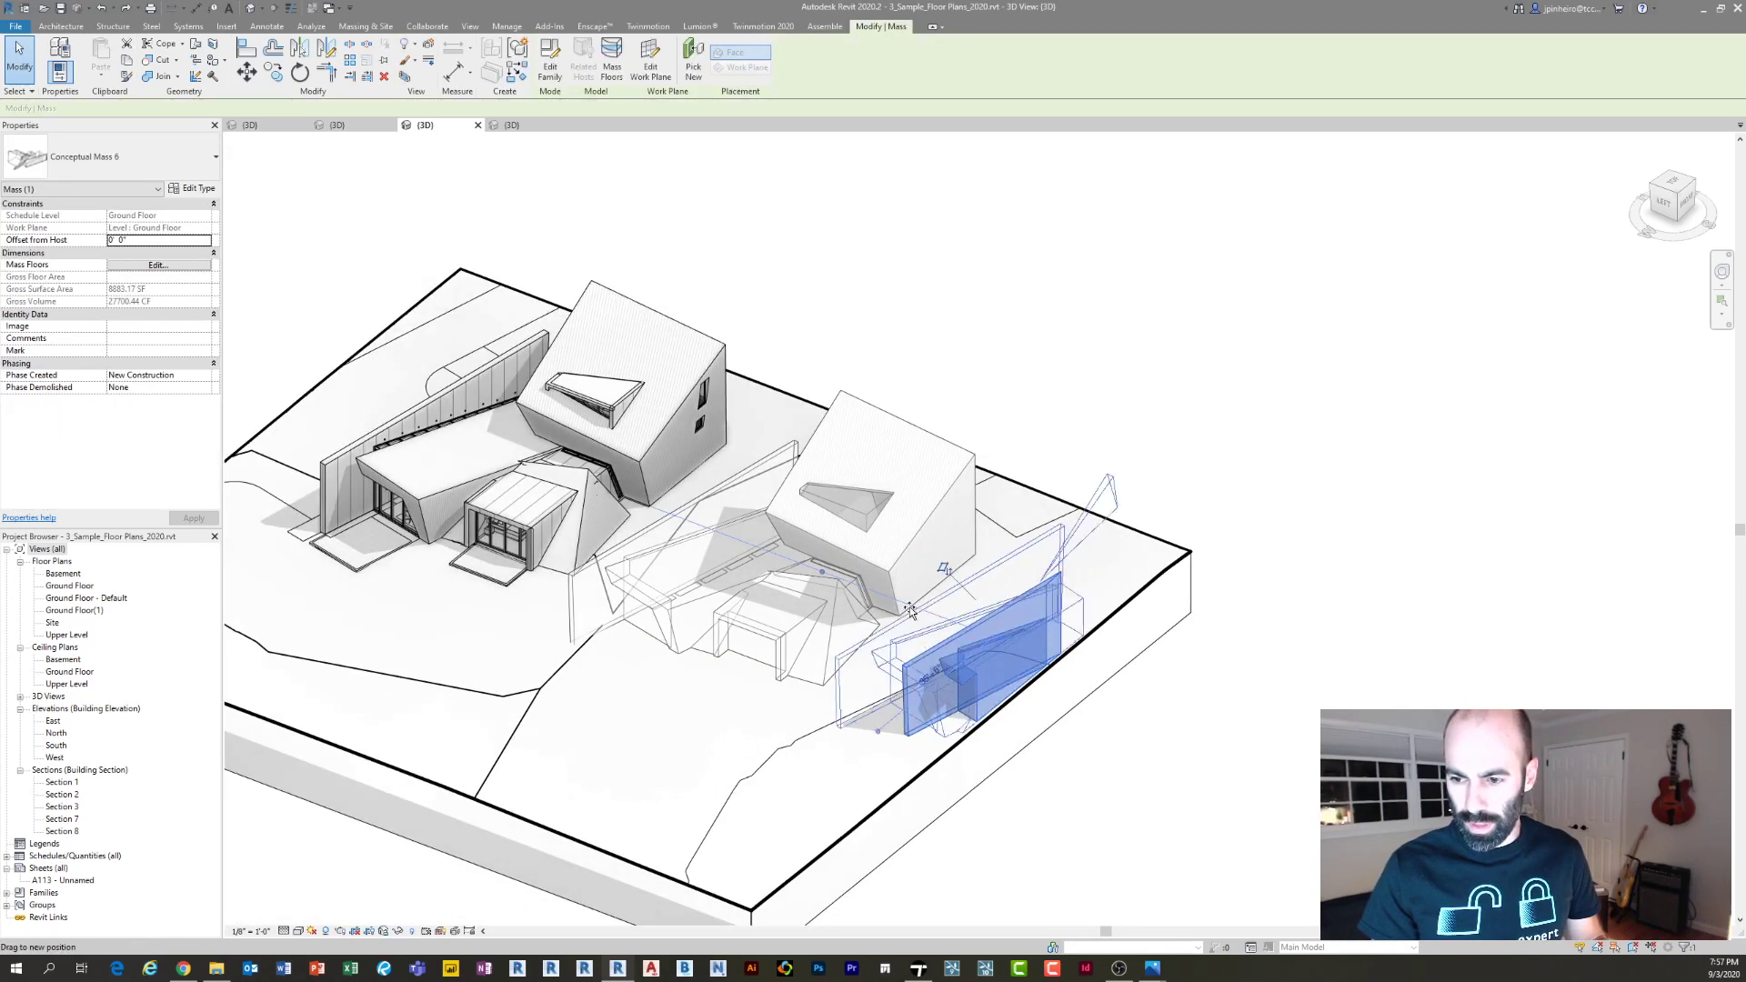
{"action": "left_click", "coordinate": [809, 589]}
{"action": "key", "text": "Delete"}
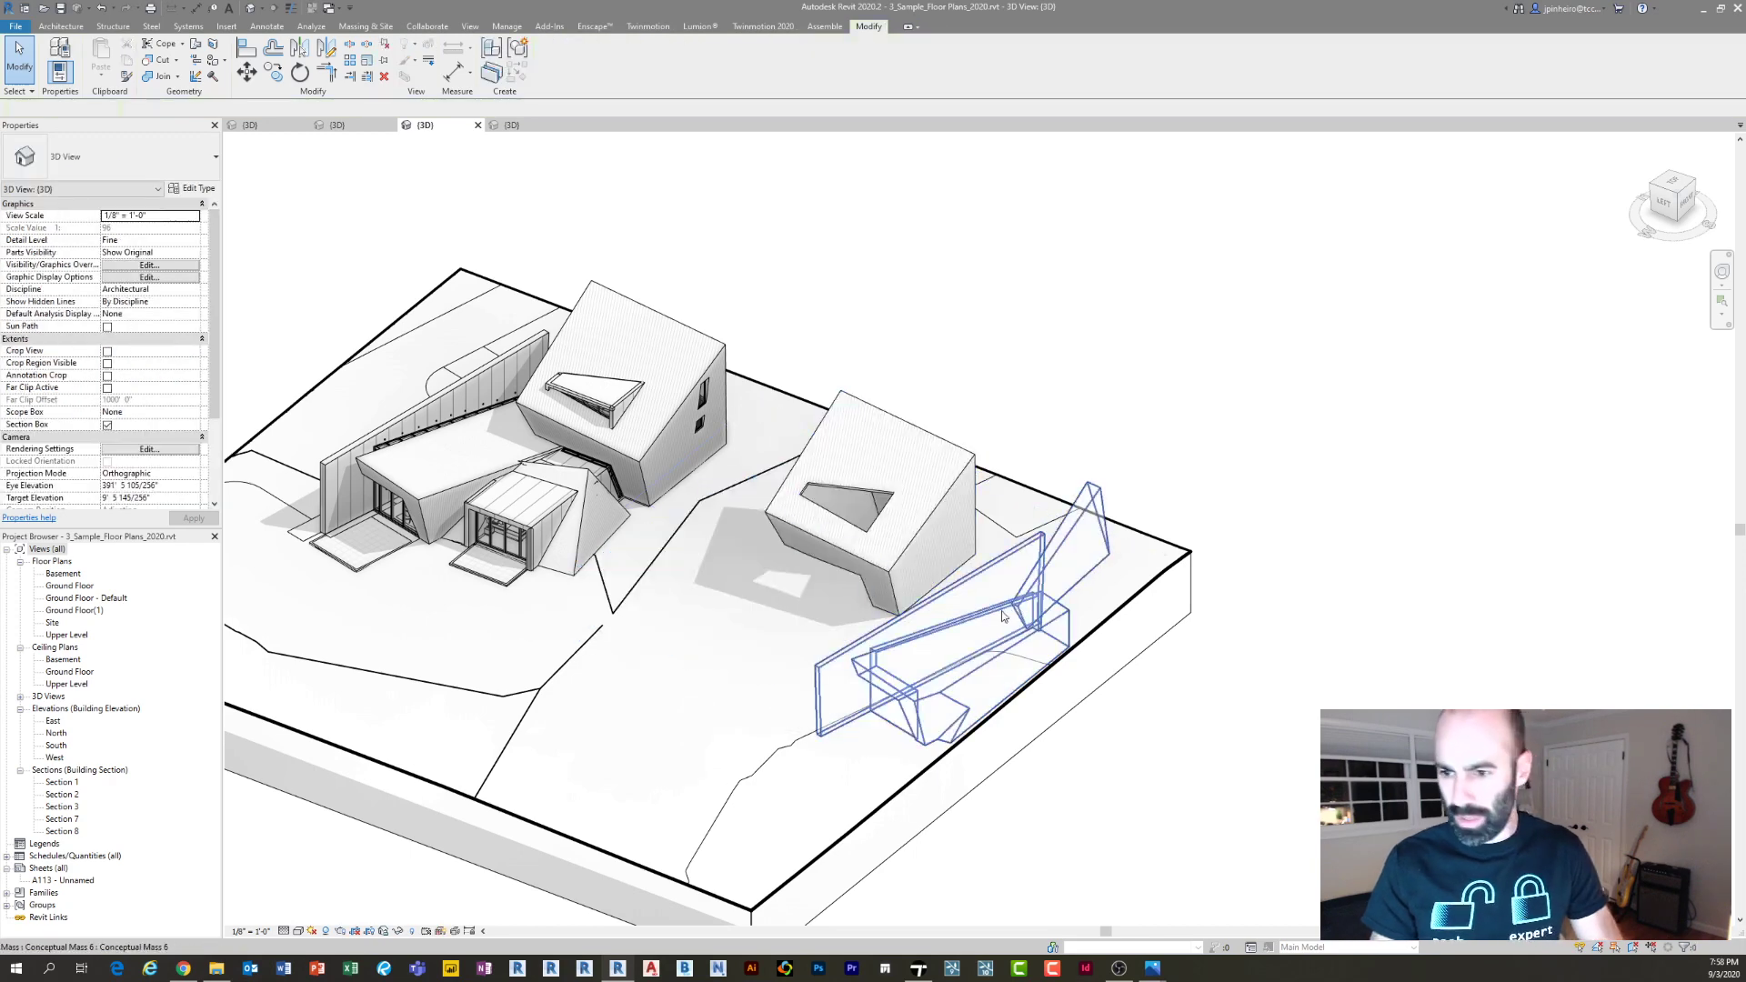
Delete the leftover wood panel walls of the copied tilted volume, including its sloped top
{"action": "scroll", "coordinate": [930, 542], "scroll_direction": "up", "scroll_amount": 3}
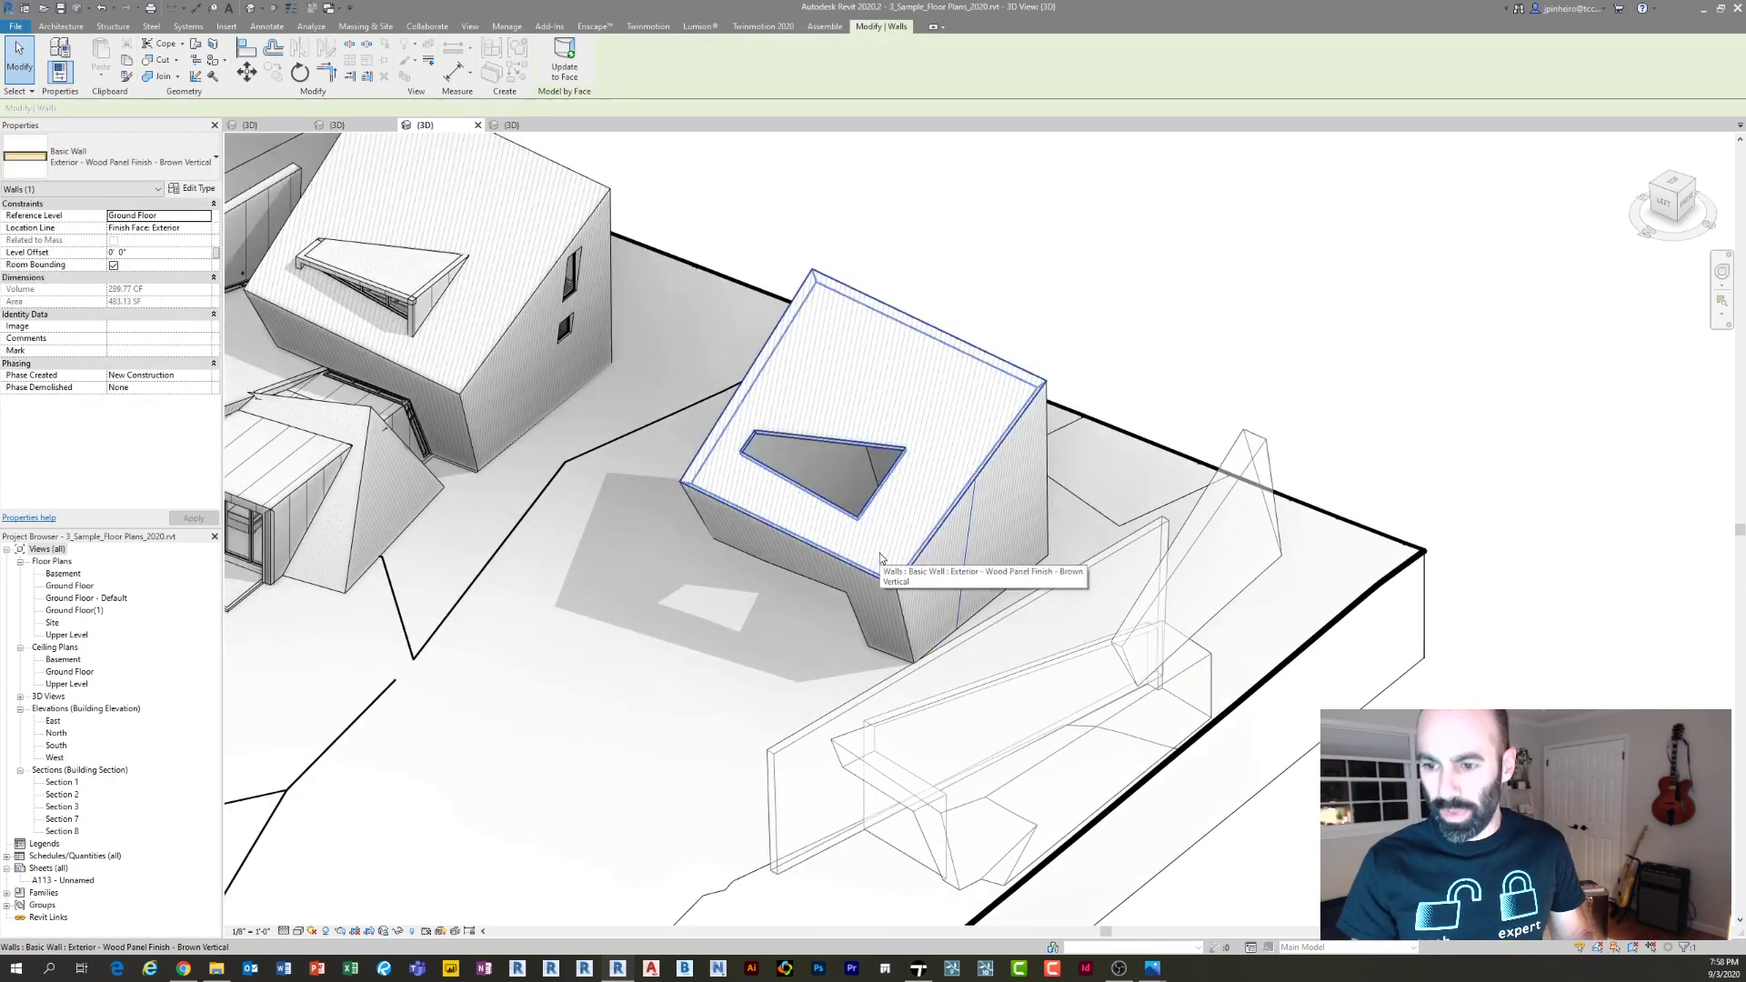
{"action": "left_click", "coordinate": [878, 552]}
{"action": "key", "text": "Delete"}
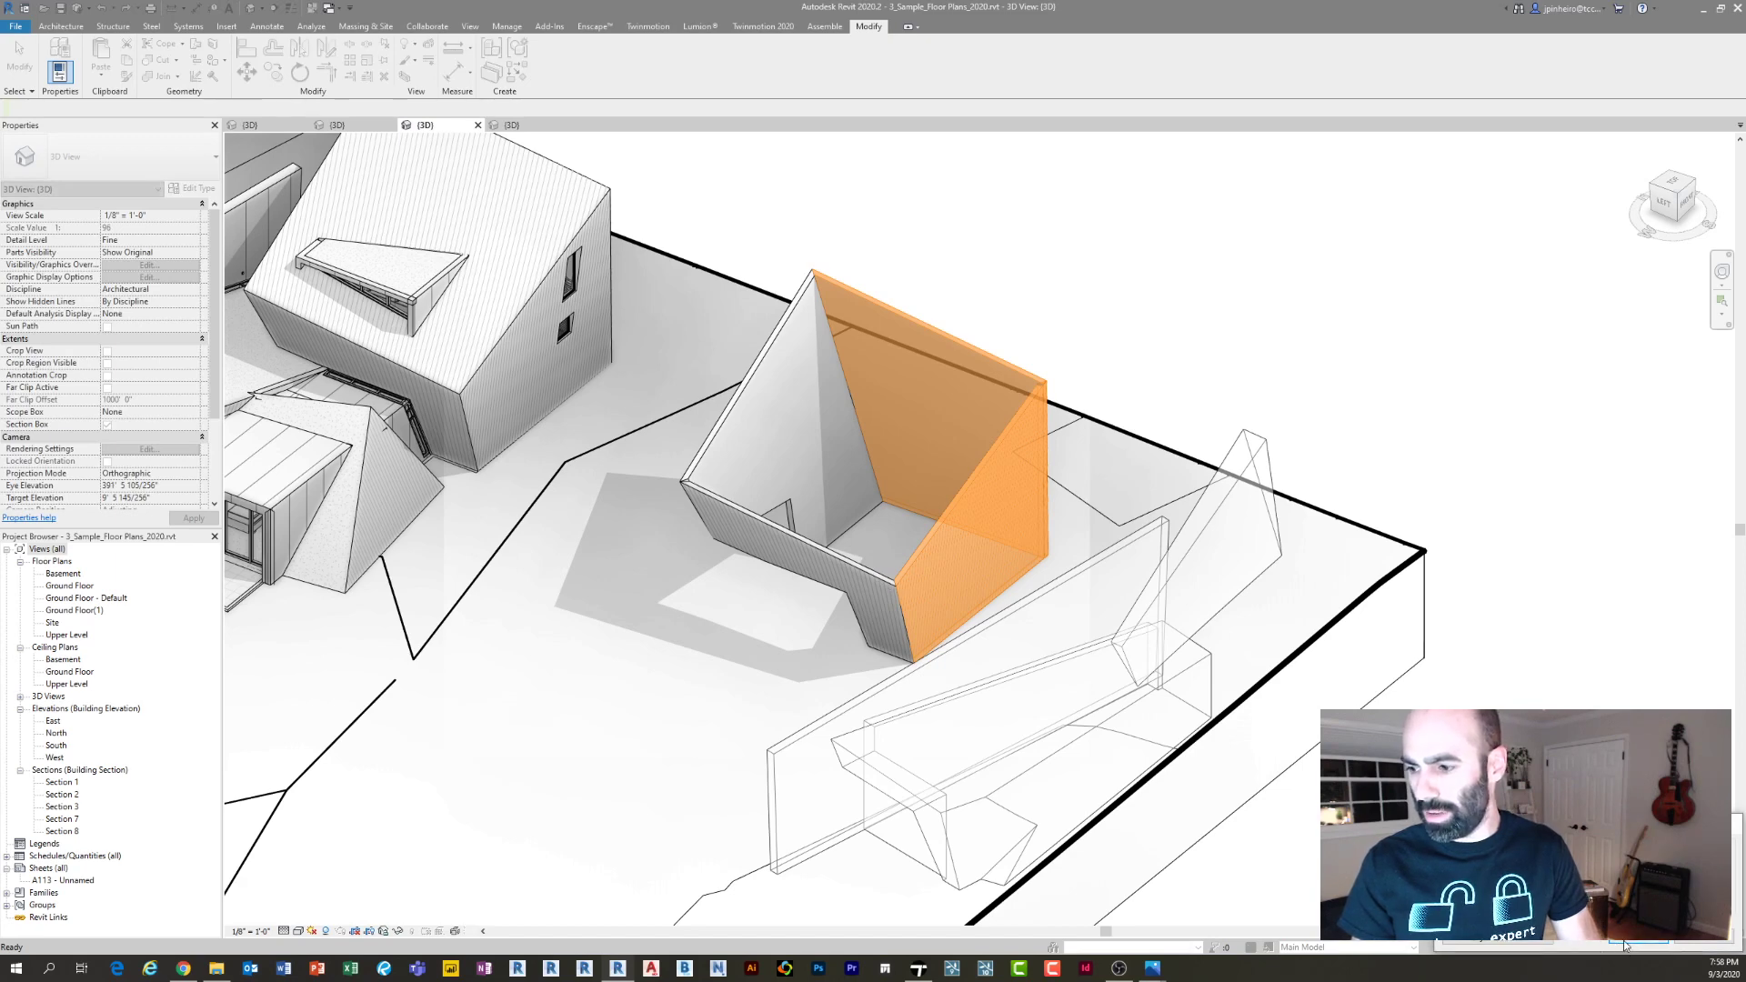
{"action": "left_click", "coordinate": [1016, 418]}
{"action": "key", "text": "Delete"}
{"action": "left_click", "coordinate": [864, 435]}
{"action": "key", "text": "Delete"}
{"action": "left_click", "coordinate": [865, 568]}
{"action": "key", "text": "Delete"}
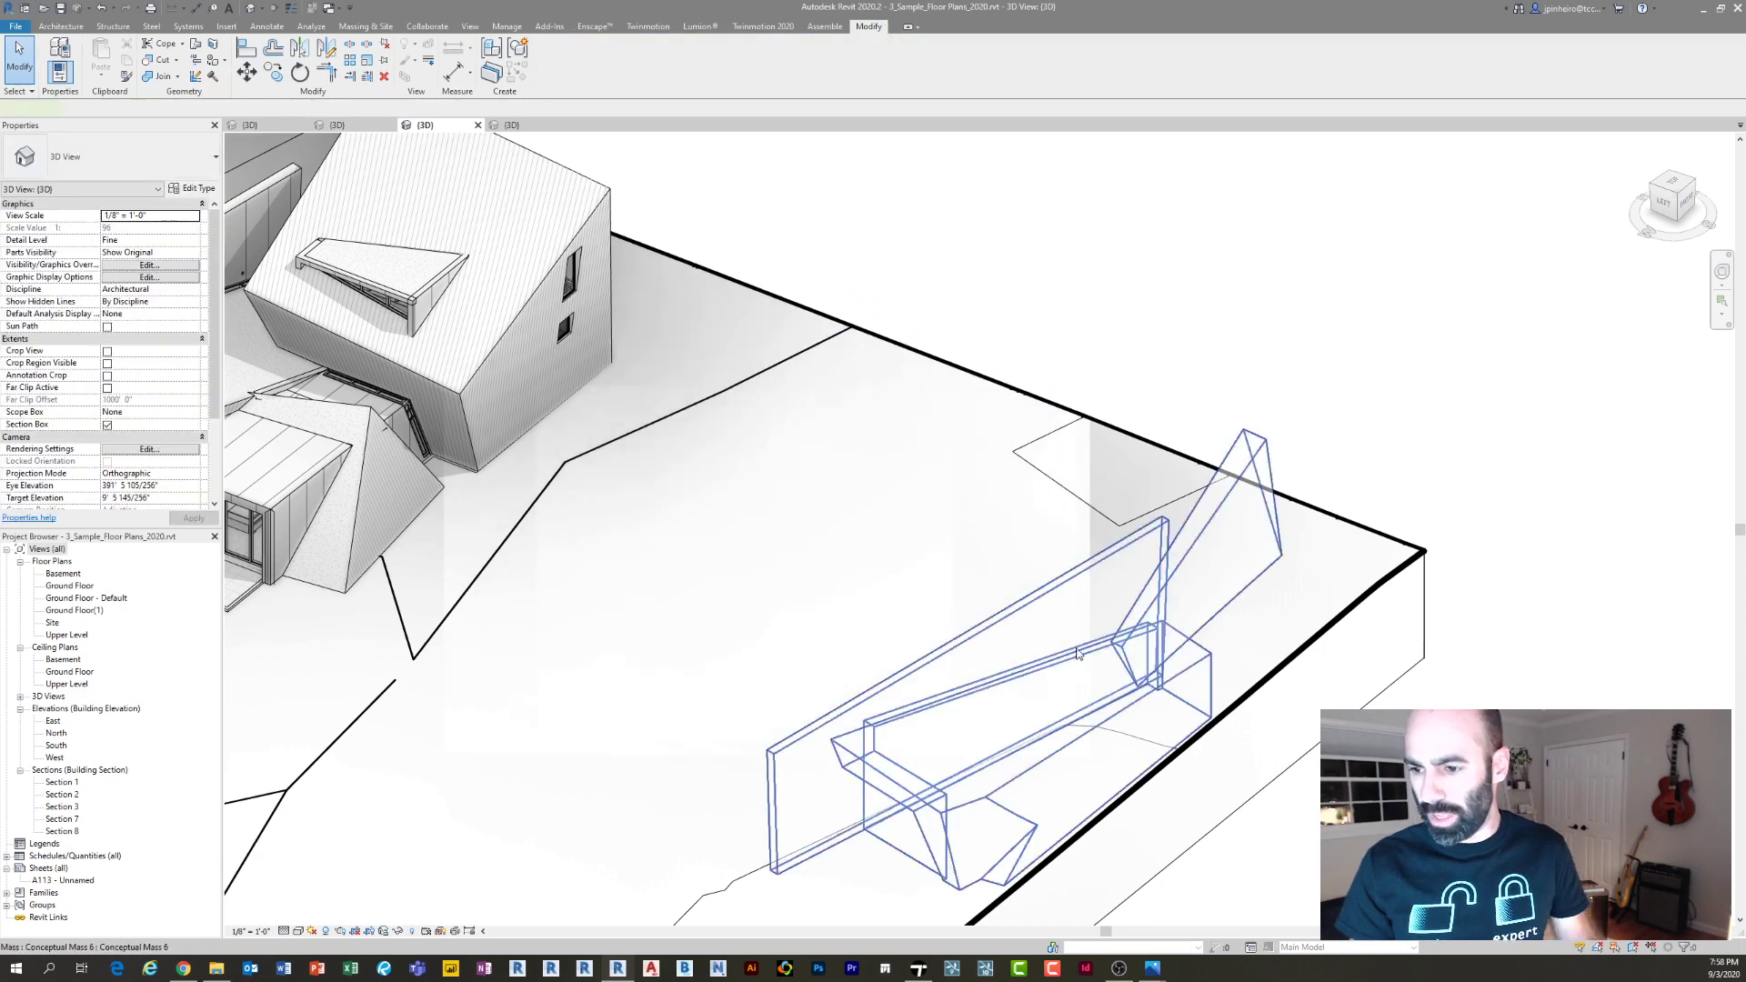
Move the Conceptual Mass 6 instance onto the cleared area beside the original house
{"action": "left_click", "coordinate": [1077, 652]}
{"action": "key", "text": "Delete"}
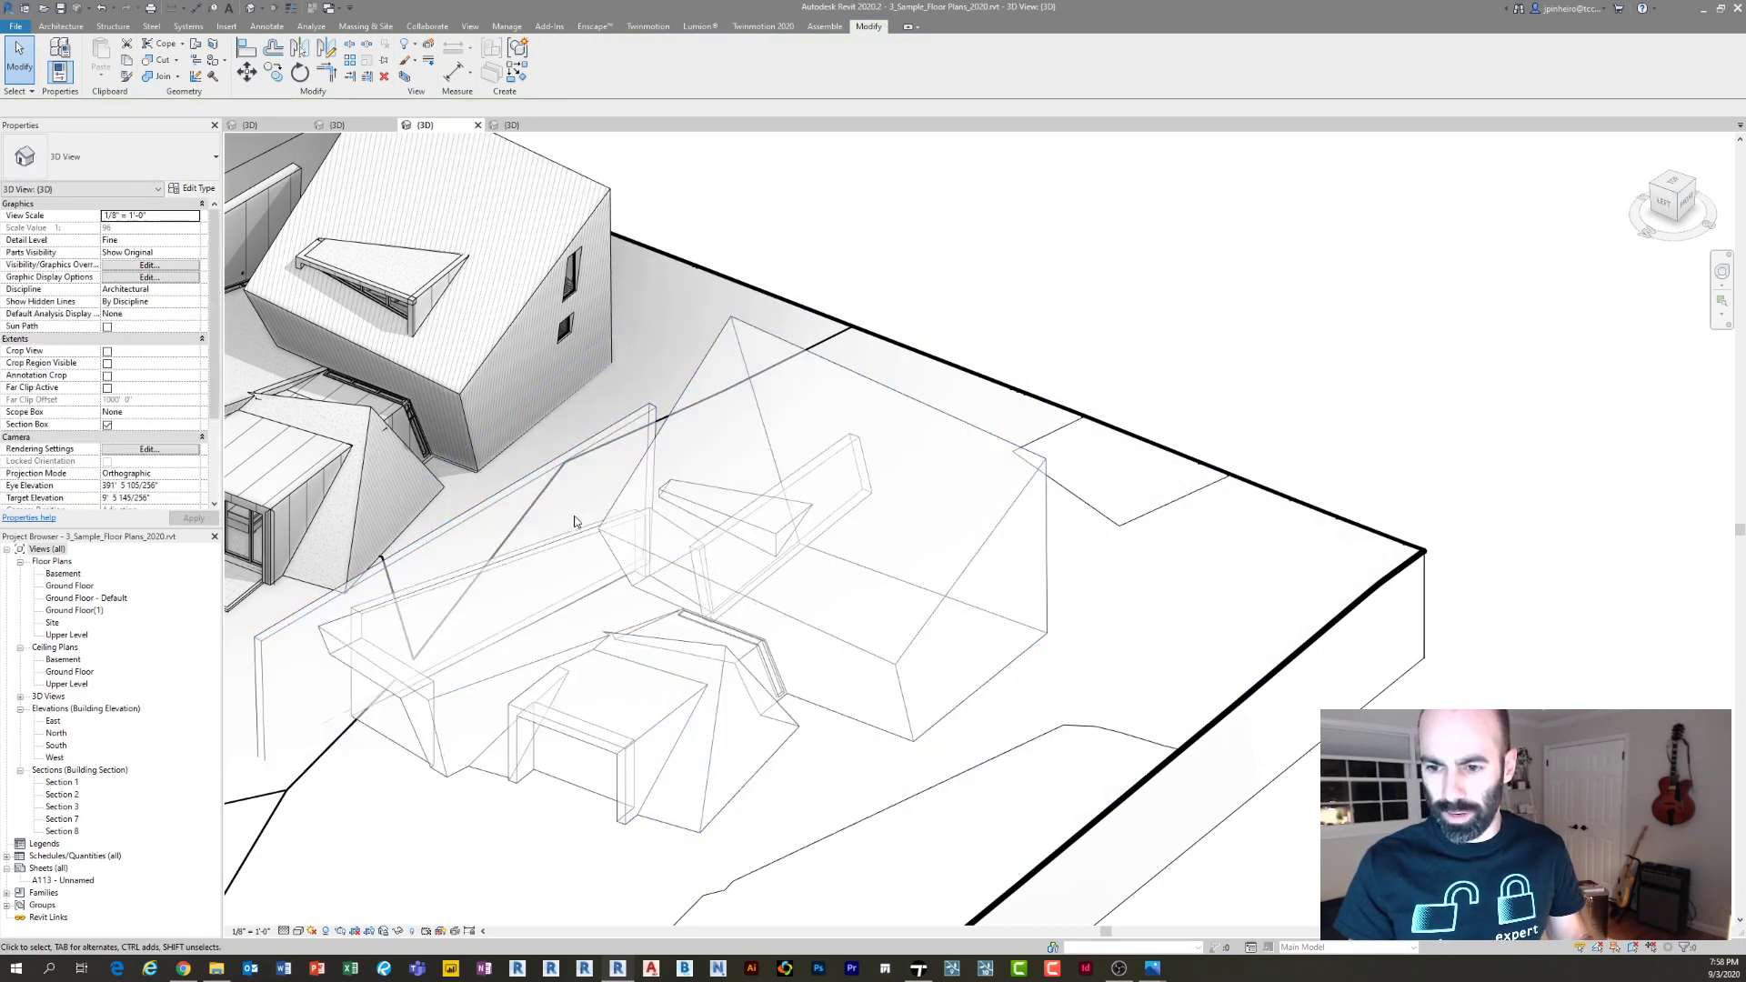
{"action": "scroll", "coordinate": [575, 520], "scroll_direction": "down", "scroll_amount": 2}
Place Exterior - Wood Panel Finish - Brown Vertical walls by face on the top and sides of the tilted volume
{"action": "key", "text": "w"}
{"action": "key", "text": "a"}
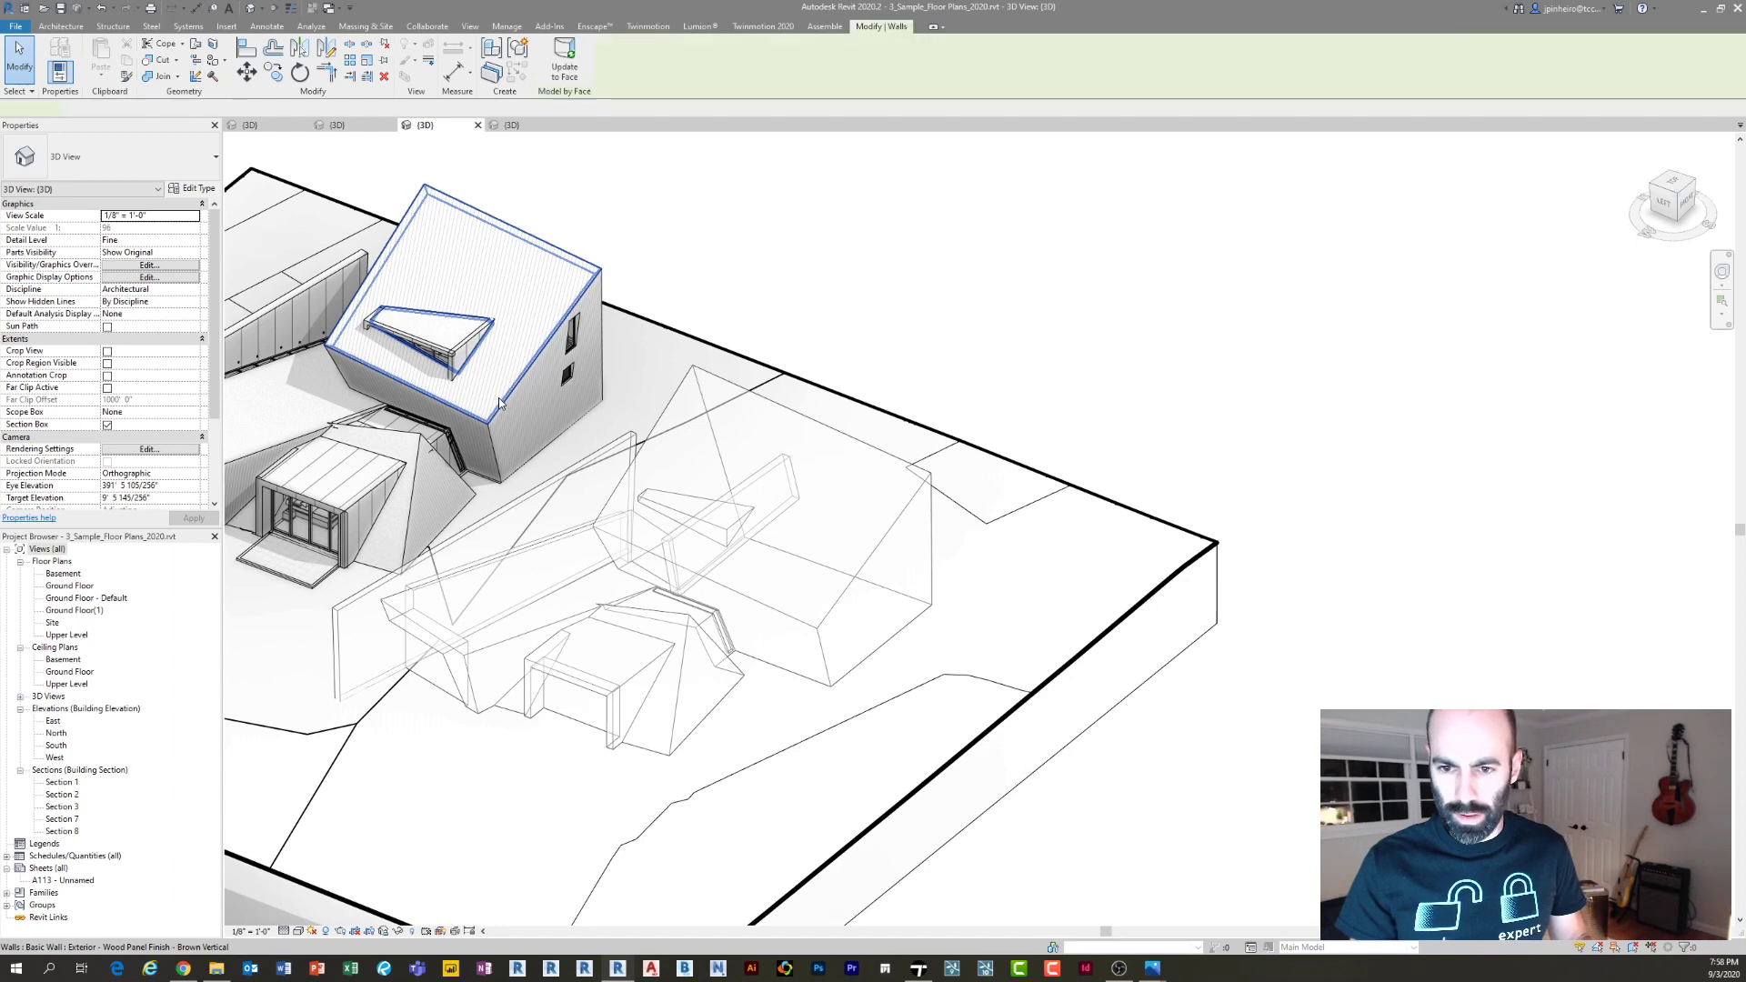
{"action": "left_click", "coordinate": [710, 388]}
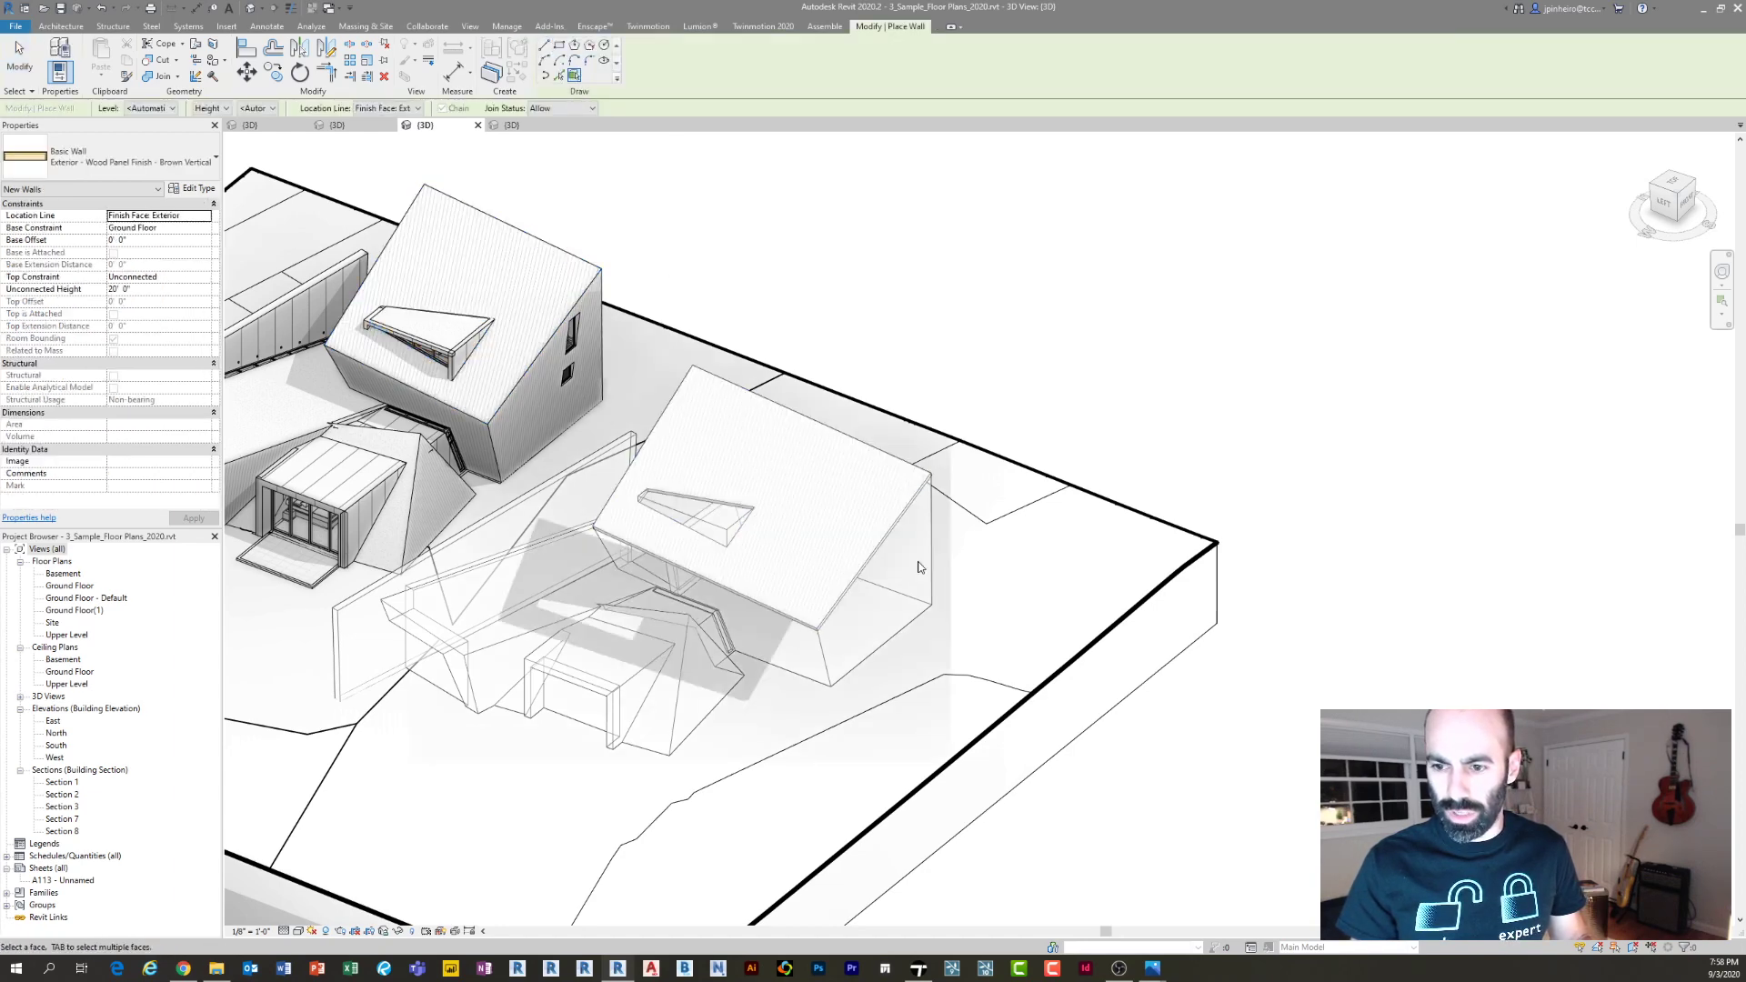
{"action": "left_click", "coordinate": [822, 650]}
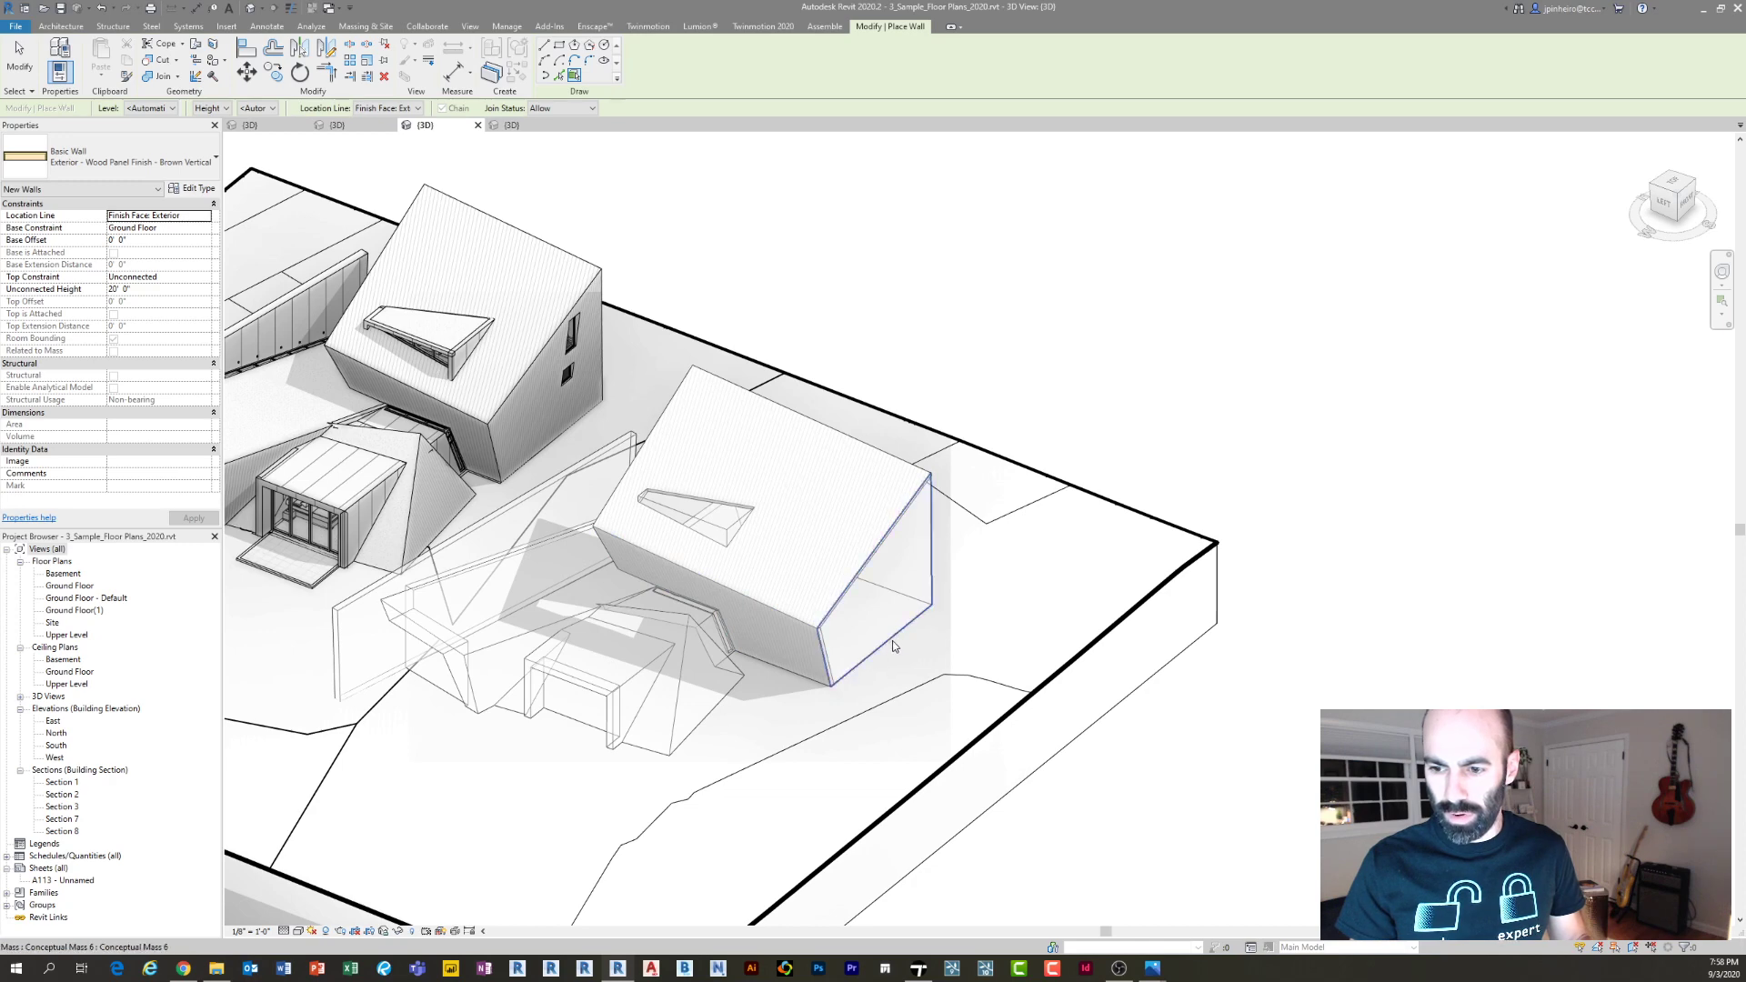
{"action": "middle_click_drag", "start_coordinate": [947, 627], "coordinate": [263, 652], "text": "shift"}
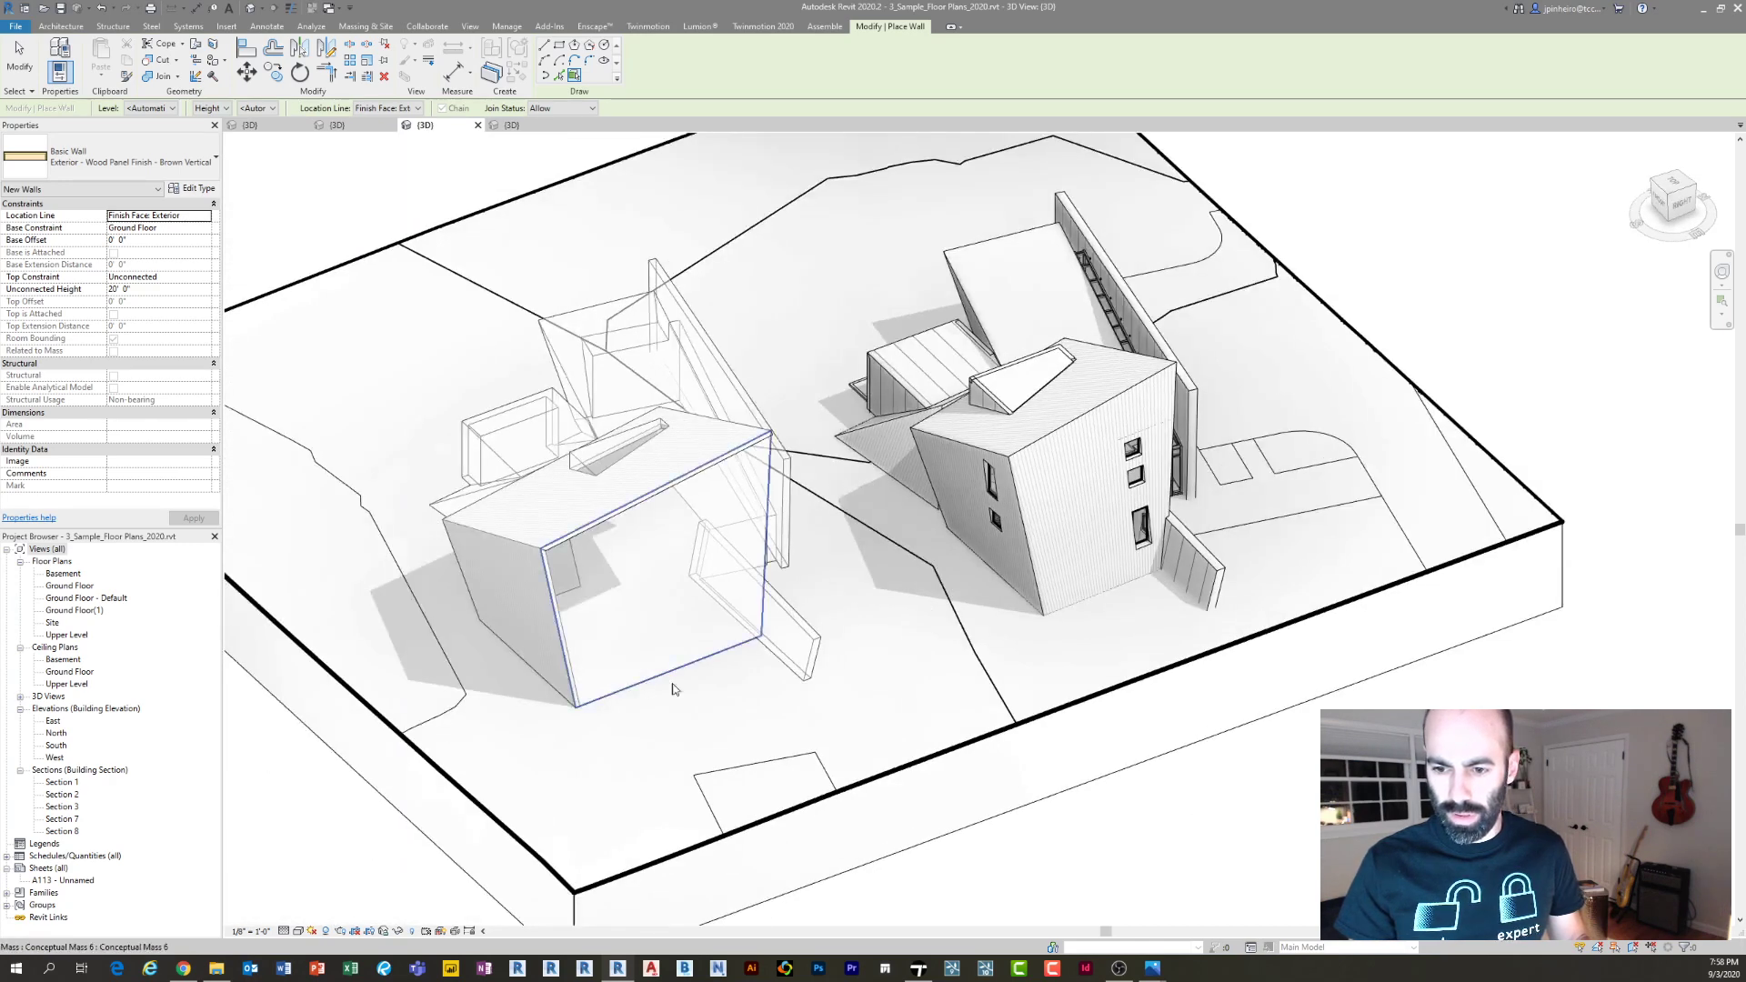
{"action": "middle_click_drag", "start_coordinate": [676, 690], "coordinate": [686, 460], "text": "shift"}
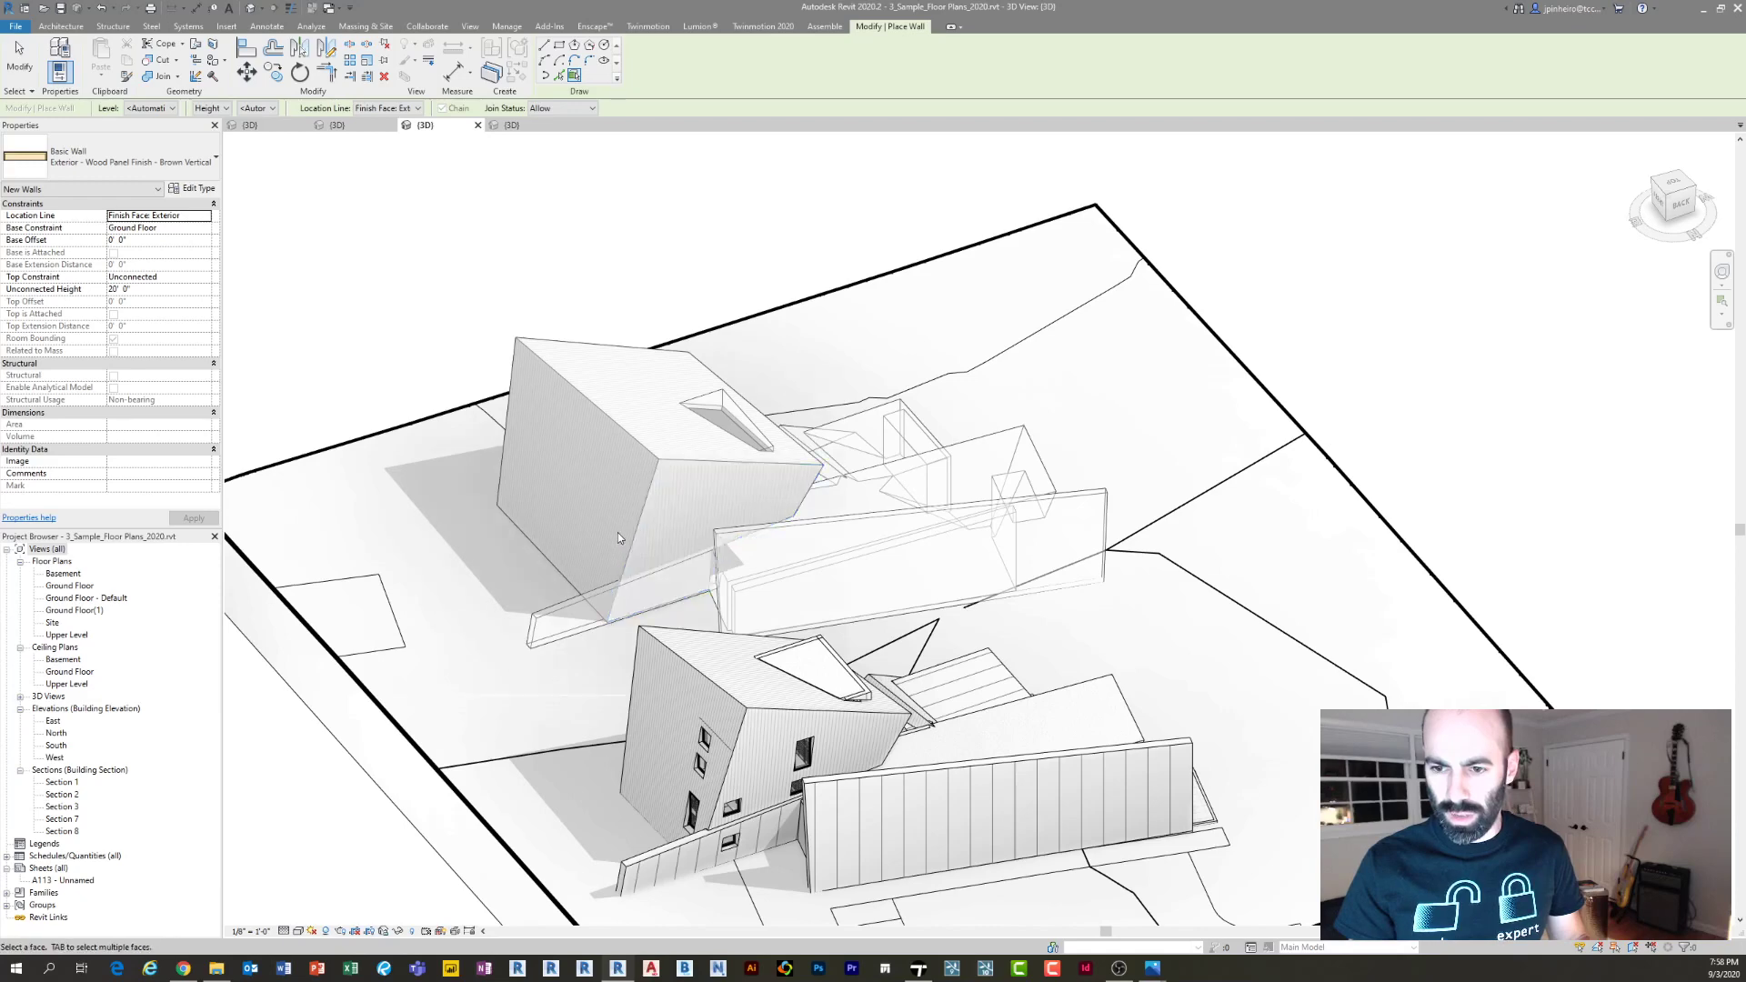
{"action": "middle_click_drag", "start_coordinate": [619, 532], "coordinate": [1264, 626], "text": "shift"}
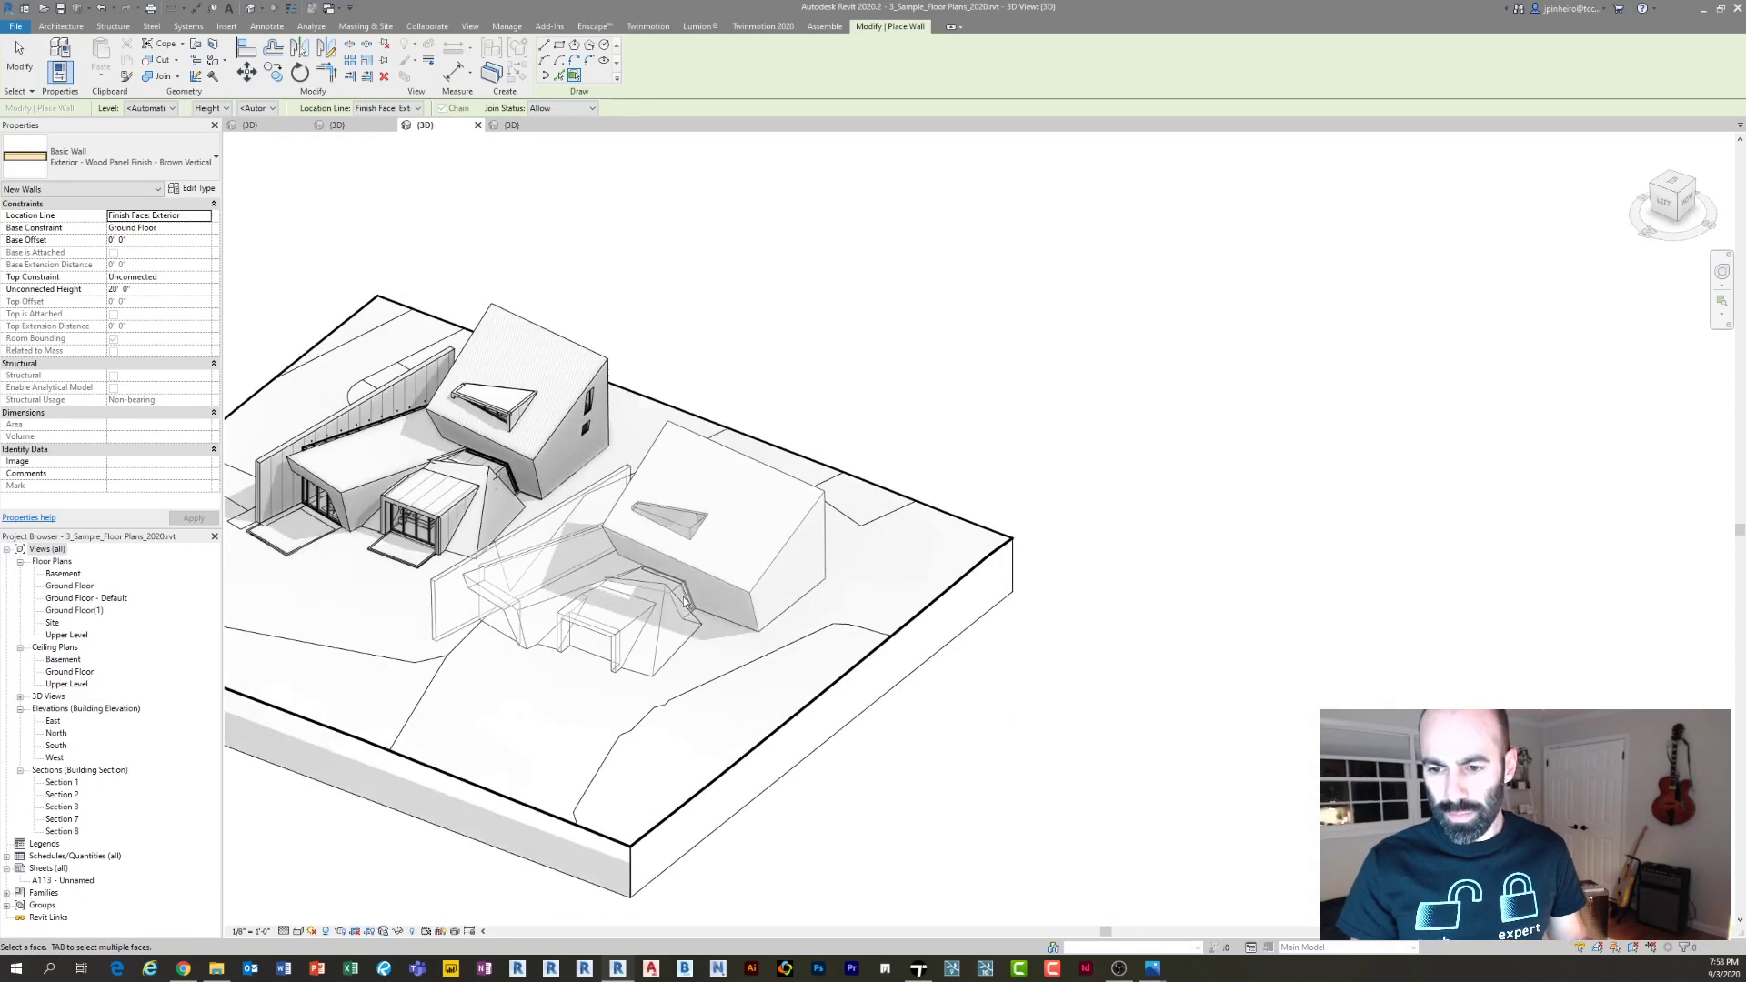
{"action": "scroll", "coordinate": [687, 619], "scroll_direction": "up", "scroll_amount": 4}
{"action": "key", "text": "Escape"}
{"action": "key", "text": "Escape"}
Open the Conceptual Mass 6 family of the tilted volume for editing
{"action": "left_click", "coordinate": [681, 619]}
{"action": "middle_click_drag", "start_coordinate": [682, 619], "coordinate": [723, 615], "text": "shift"}
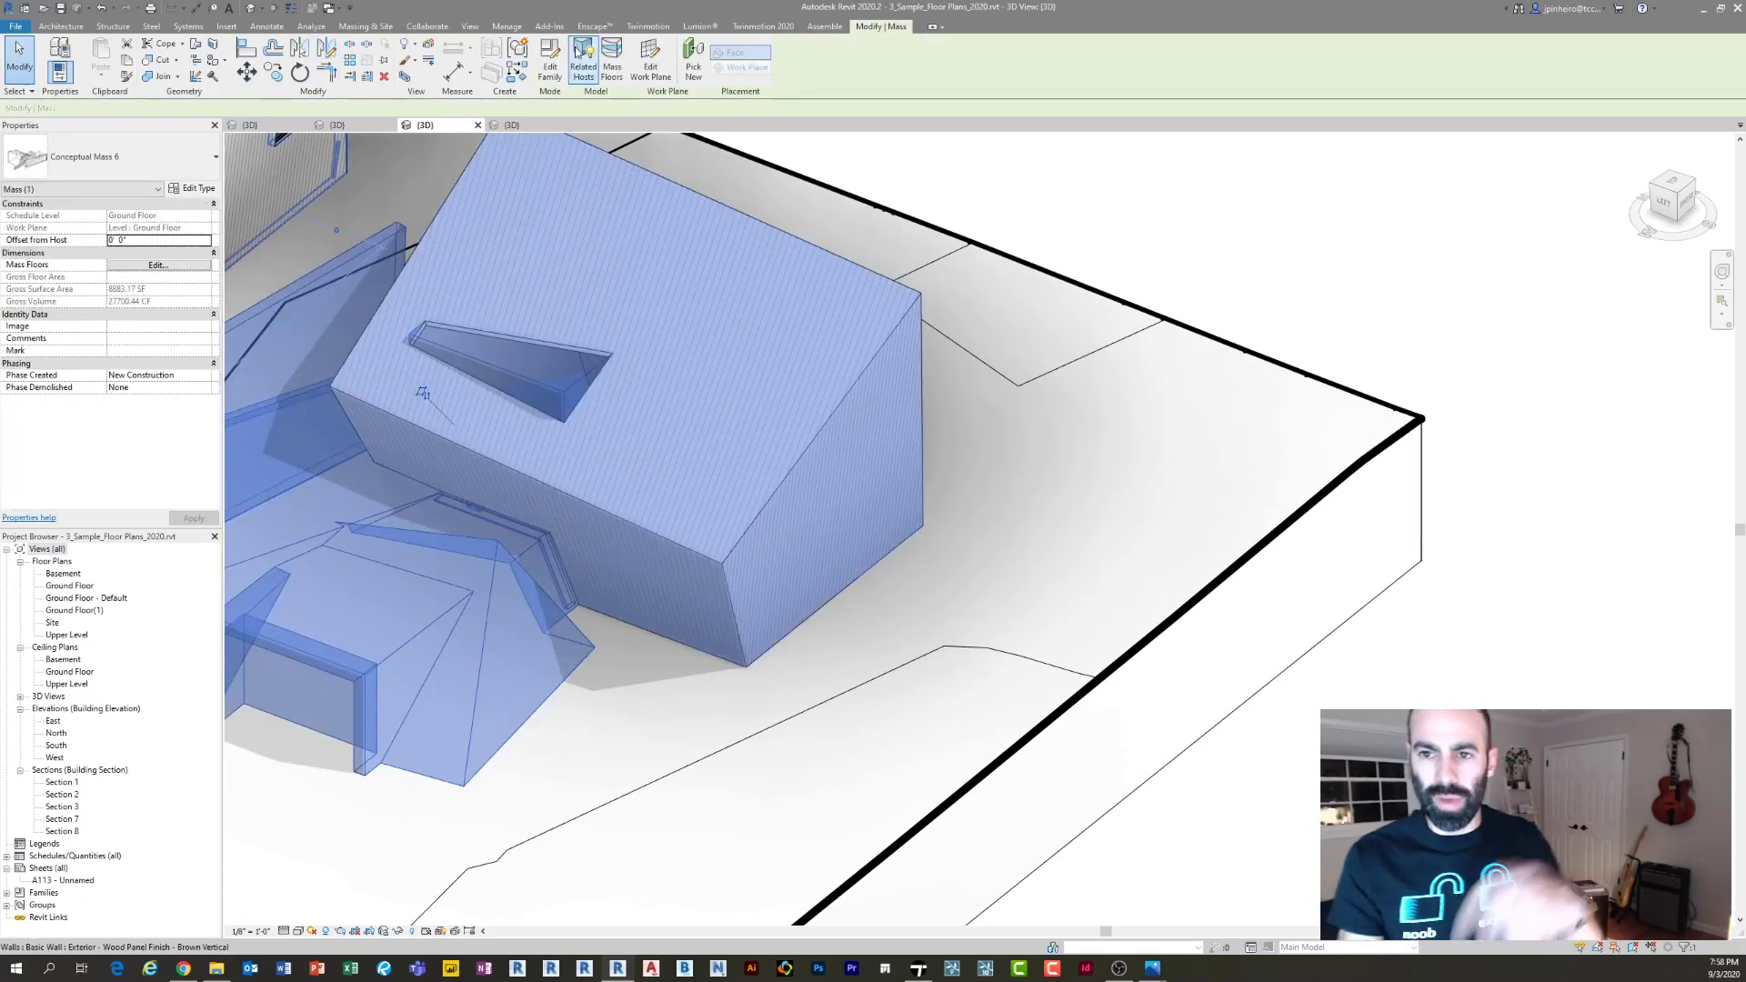
{"action": "left_click", "coordinate": [549, 60]}
{"action": "key", "text": "Escape"}
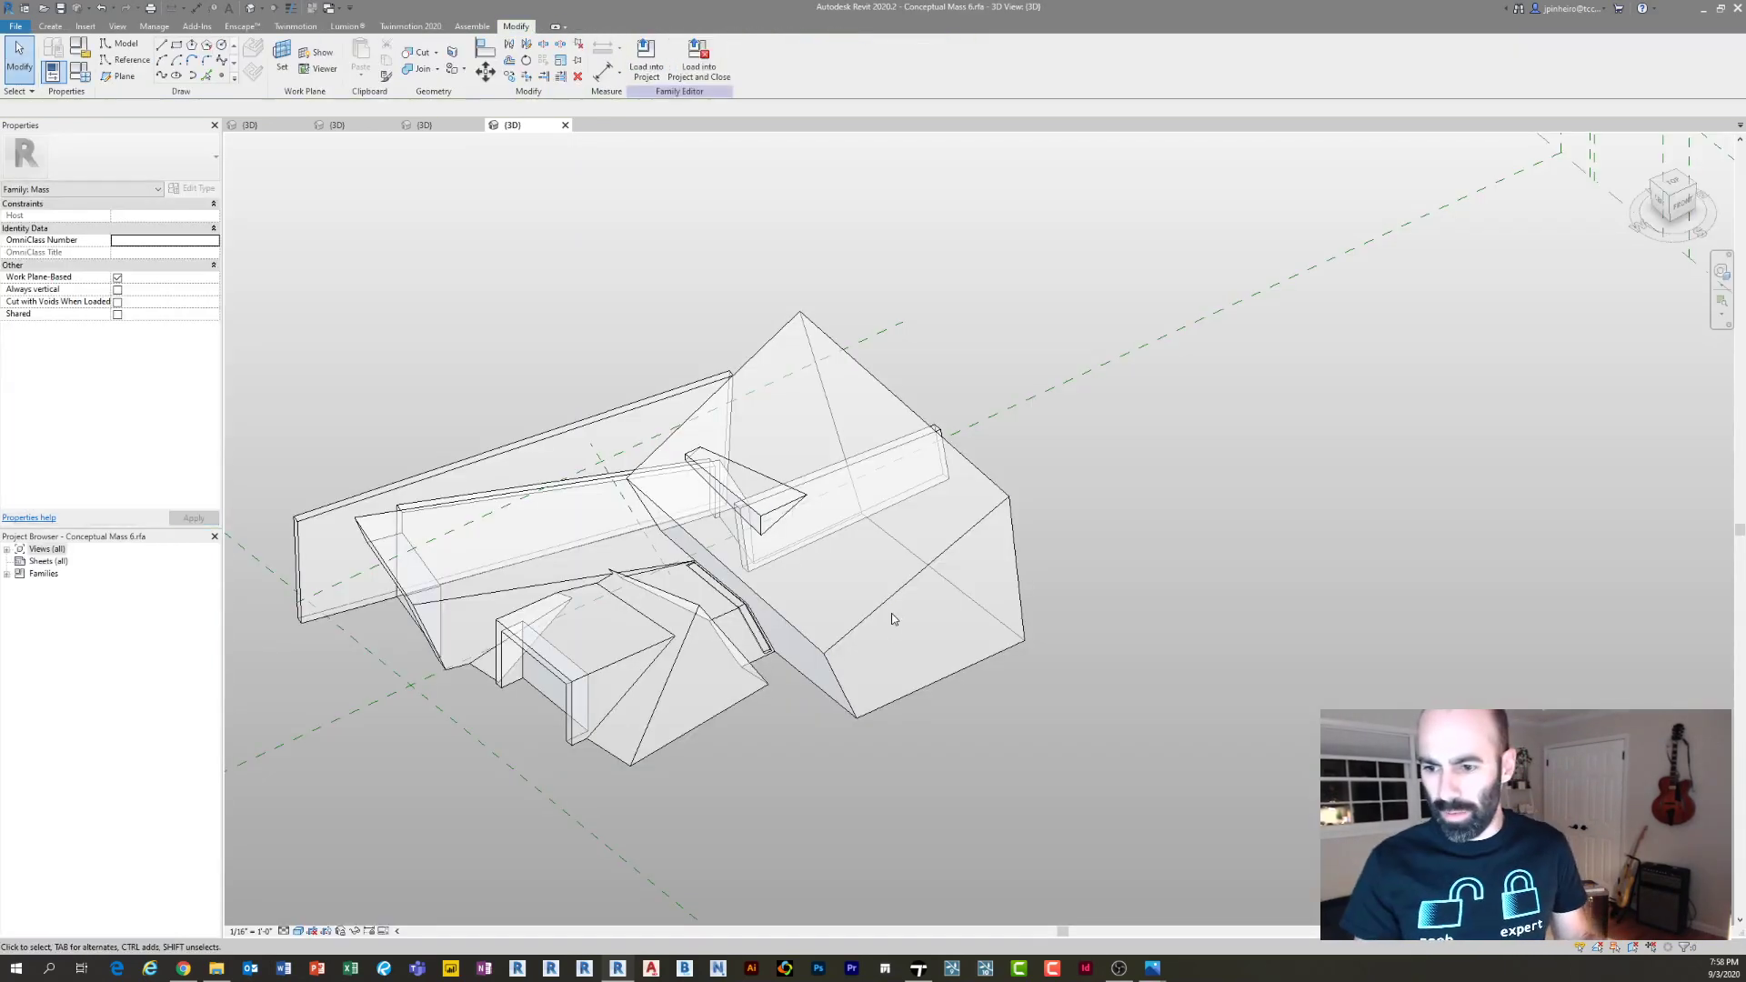
Push the tilted volume's end face inward and shift the sloped upper edge of the form to reshape it
{"action": "left_click", "coordinate": [887, 607]}
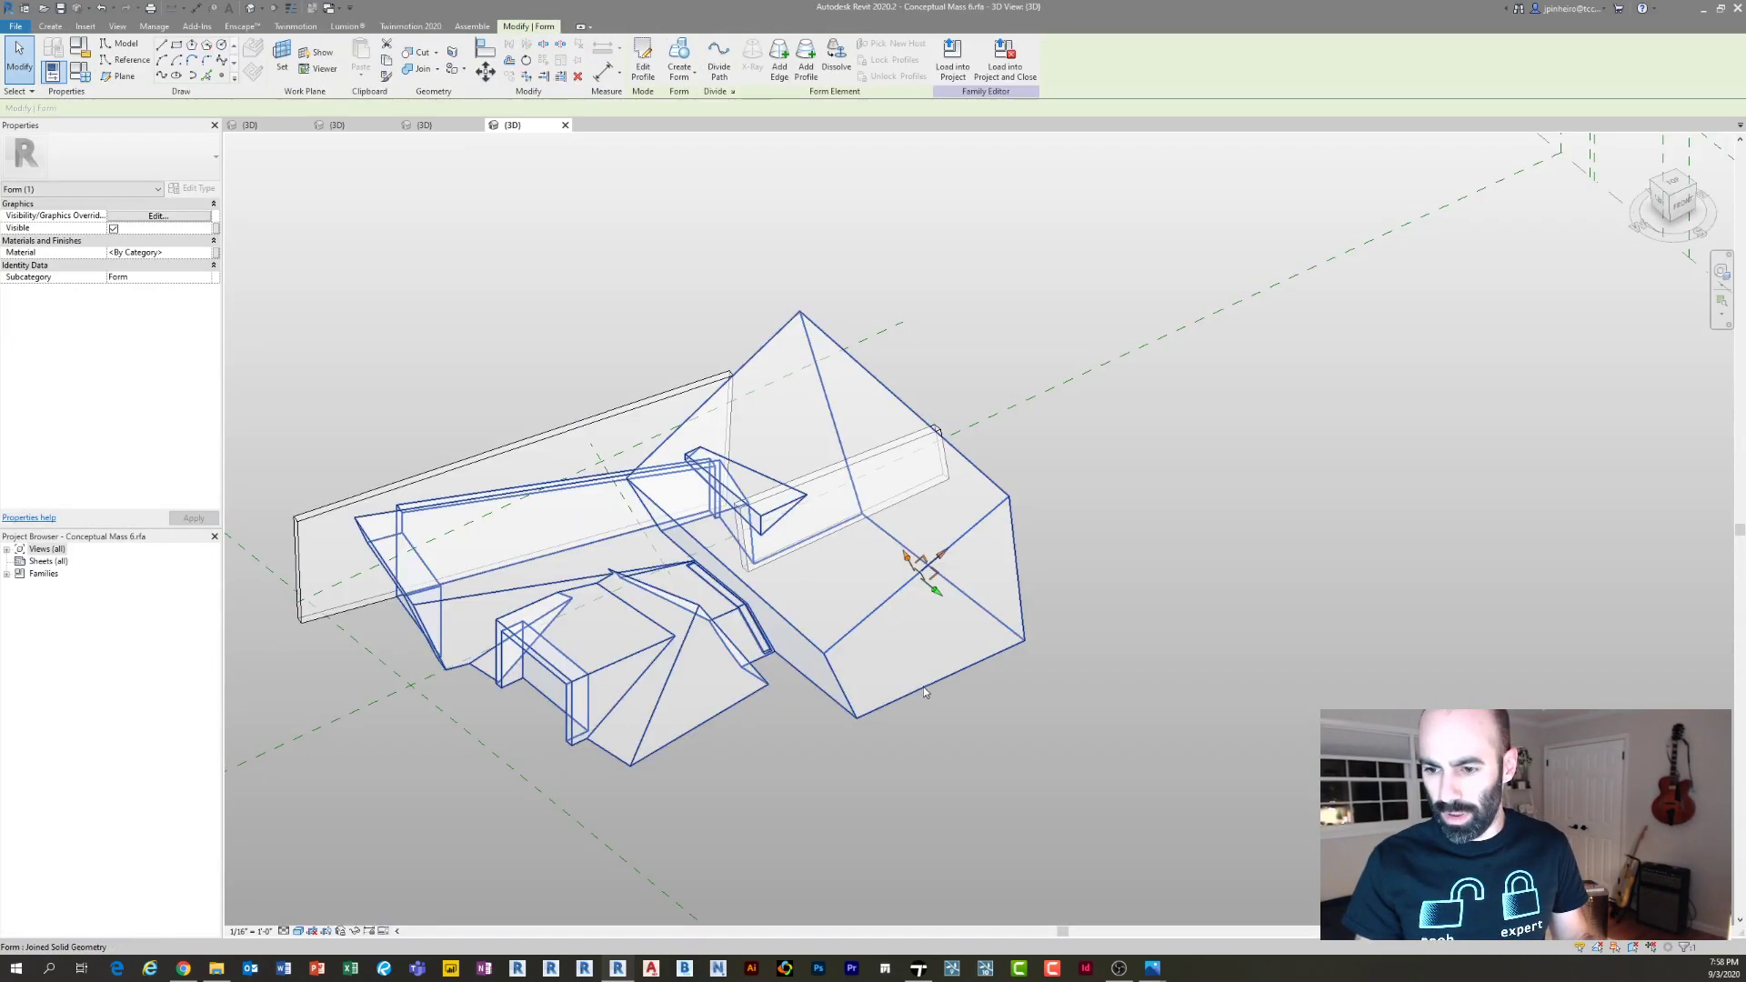
{"action": "left_click", "coordinate": [928, 683]}
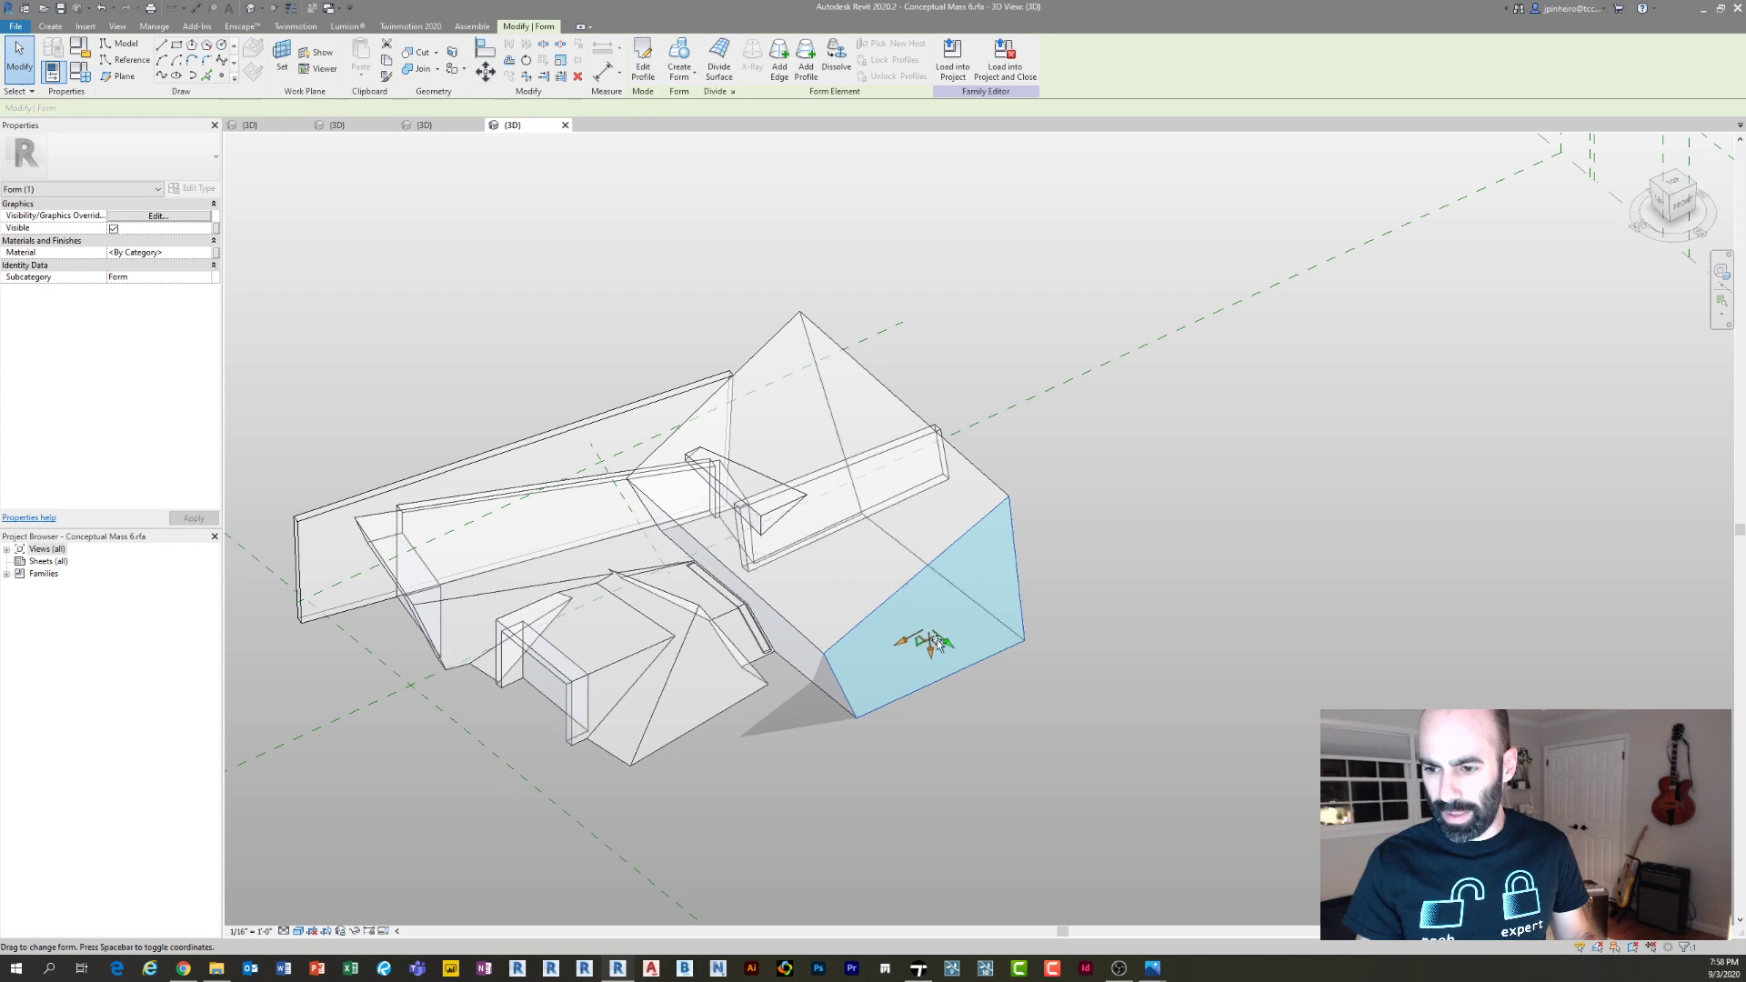
{"action": "left_click_drag", "start_coordinate": [943, 650], "coordinate": [859, 640]}
{"action": "middle_click_drag", "start_coordinate": [860, 640], "coordinate": [916, 464], "text": "shift"}
{"action": "scroll", "coordinate": [920, 460], "scroll_direction": "up", "scroll_amount": 2}
{"action": "key", "text": "Escape"}
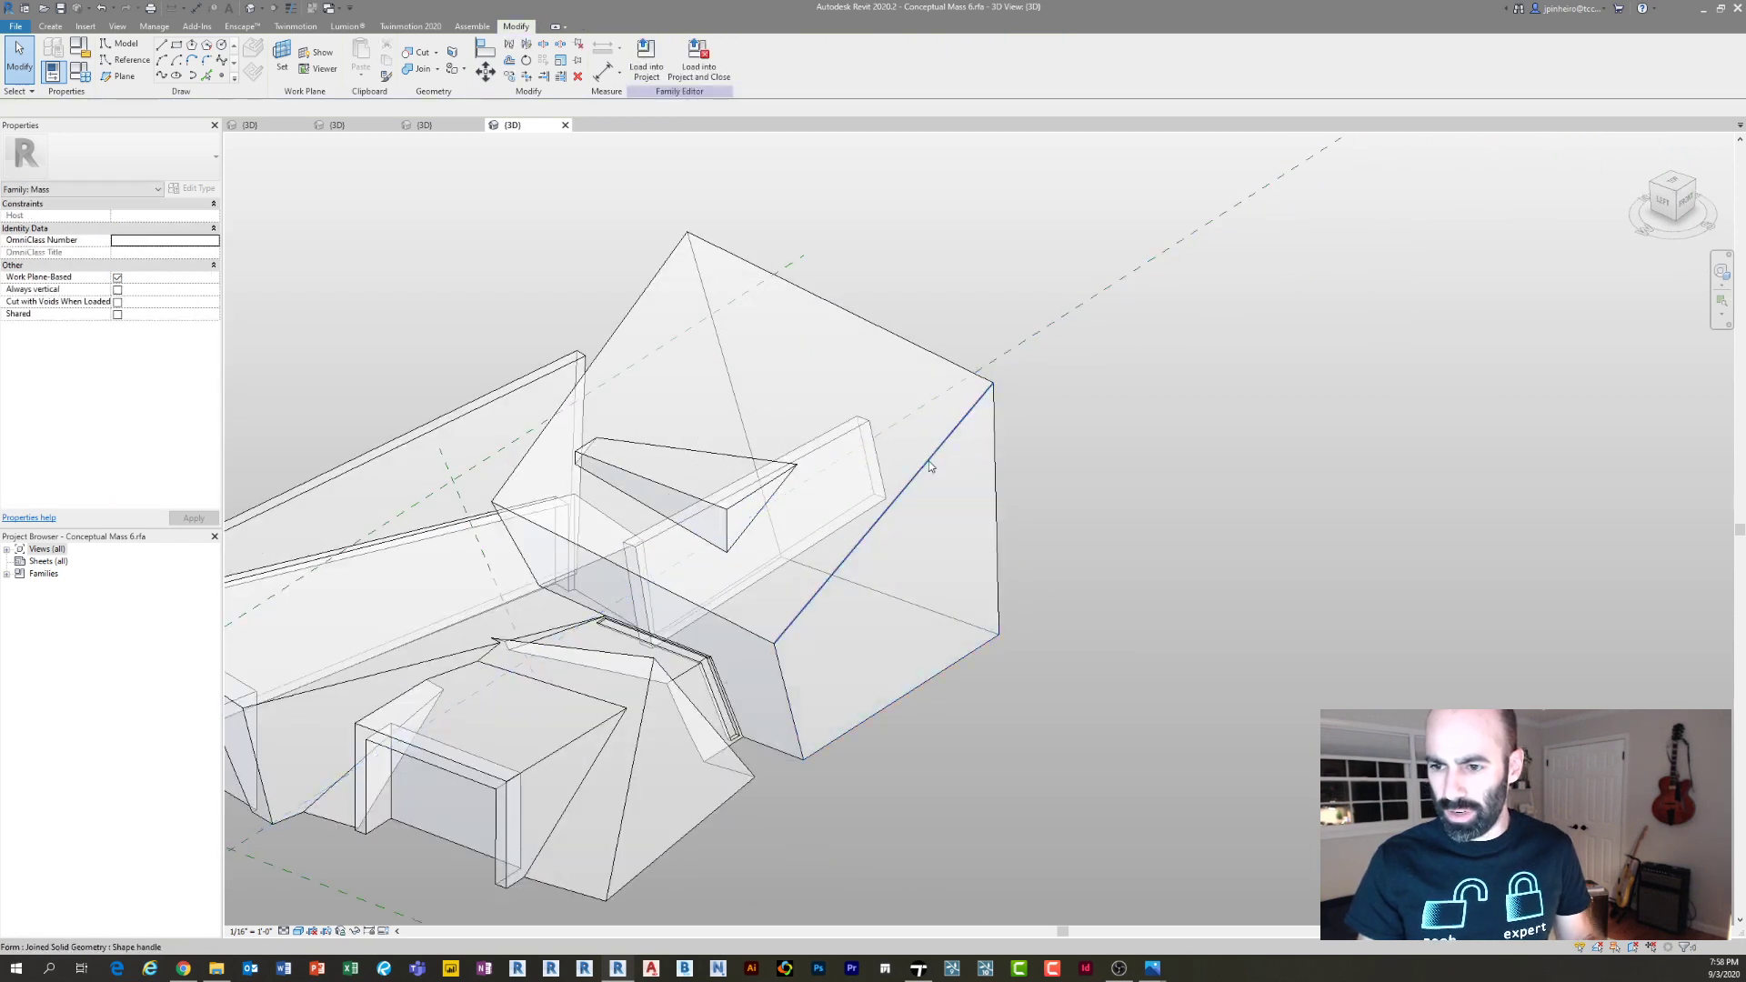
{"action": "left_click", "coordinate": [929, 461]}
{"action": "scroll", "coordinate": [929, 461], "scroll_direction": "up", "scroll_amount": 1}
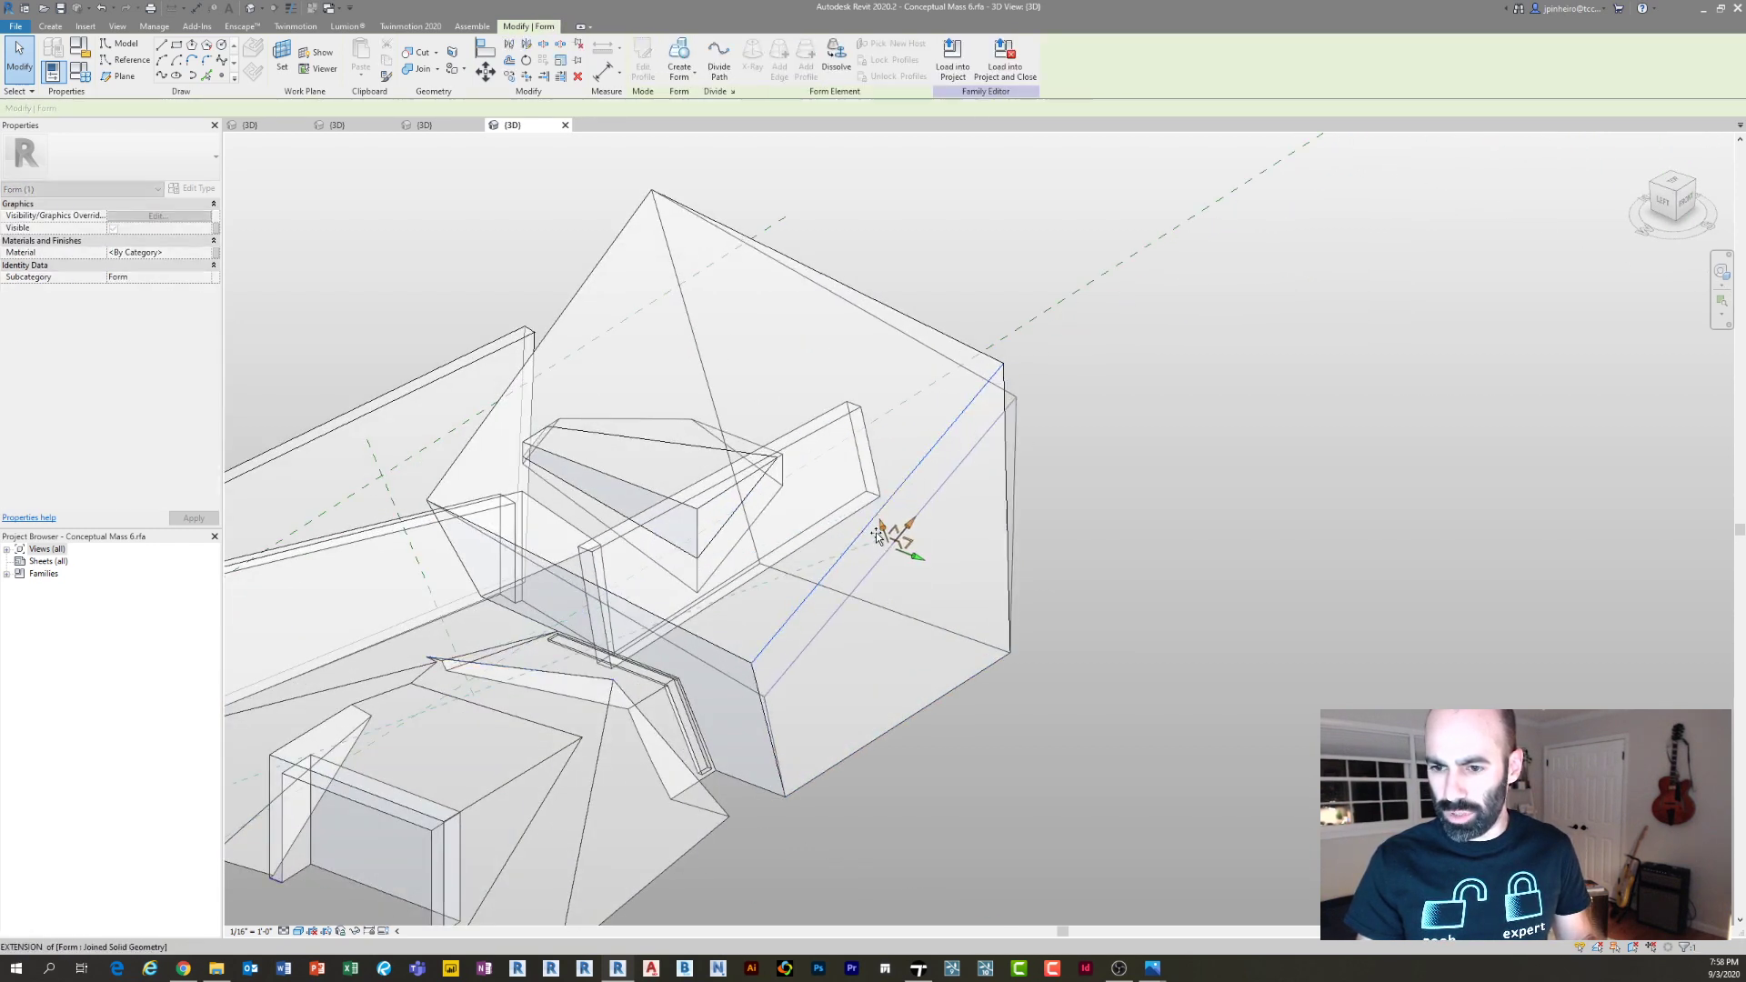
{"action": "middle_click_drag", "start_coordinate": [946, 558], "coordinate": [1093, 374], "text": "shift"}
{"action": "key", "text": "Escape"}
Load the family into 3_Sample_Floor Plans_2020.rvt, overwriting the existing version and its parameter values
{"action": "left_click", "coordinate": [642, 55]}
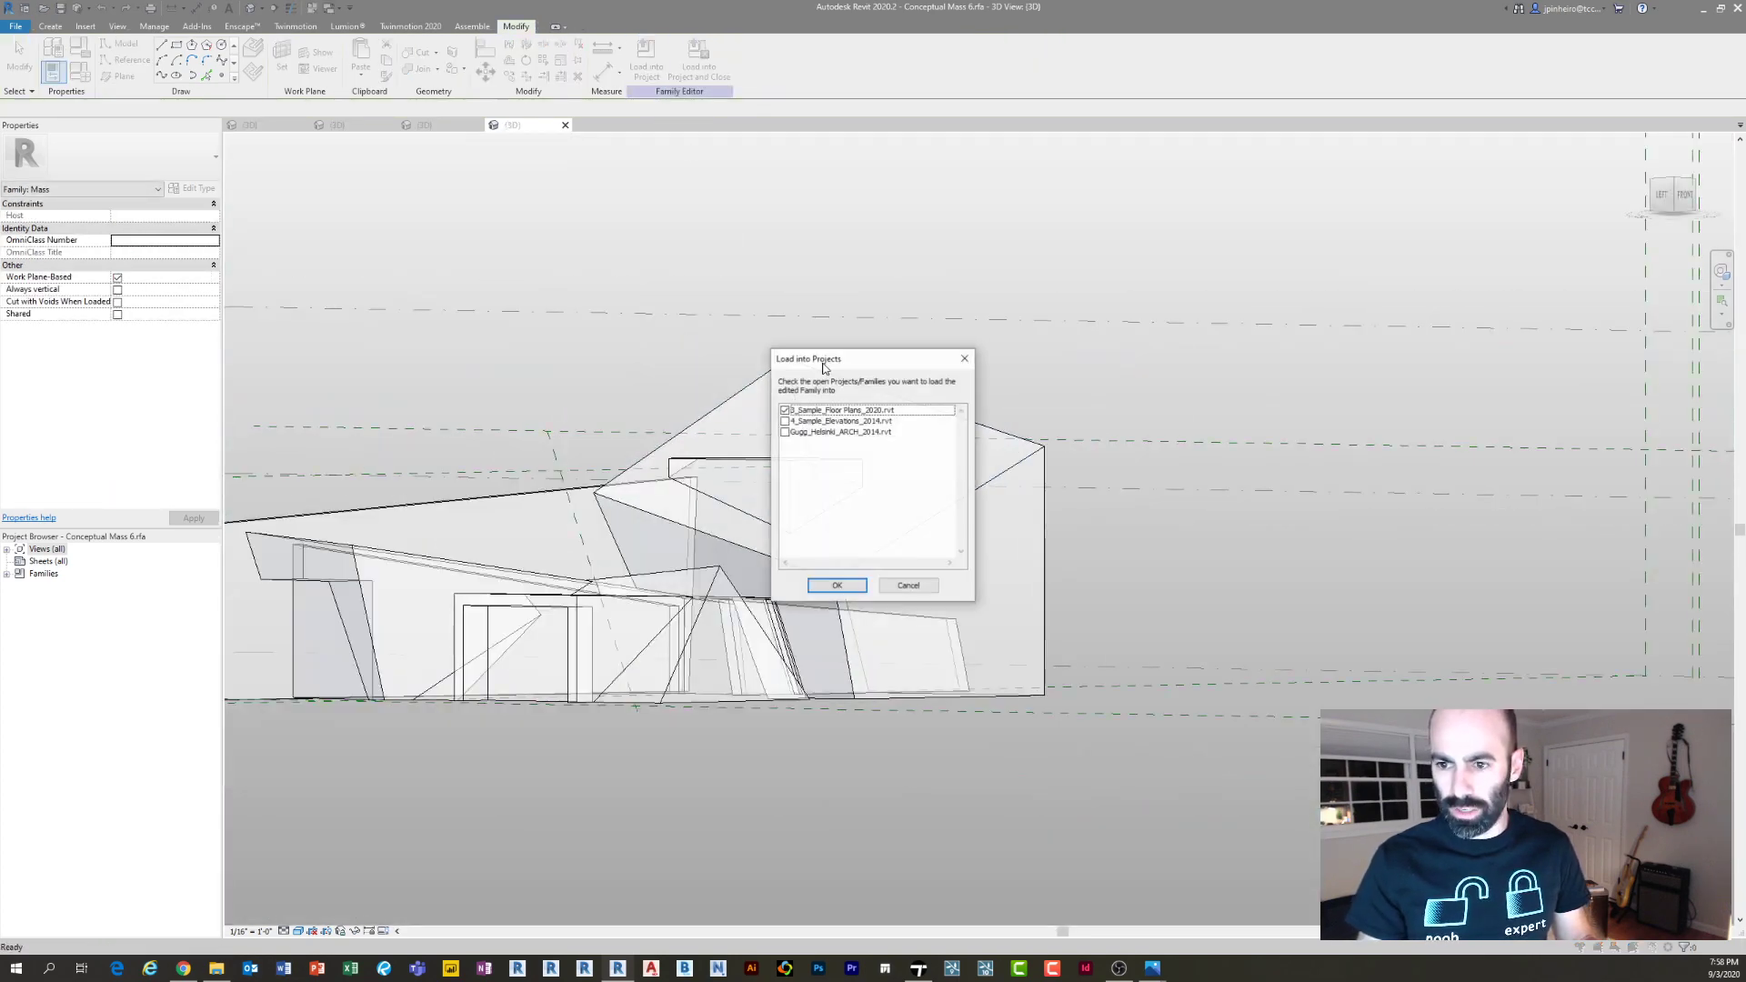
{"action": "left_click", "coordinate": [836, 586]}
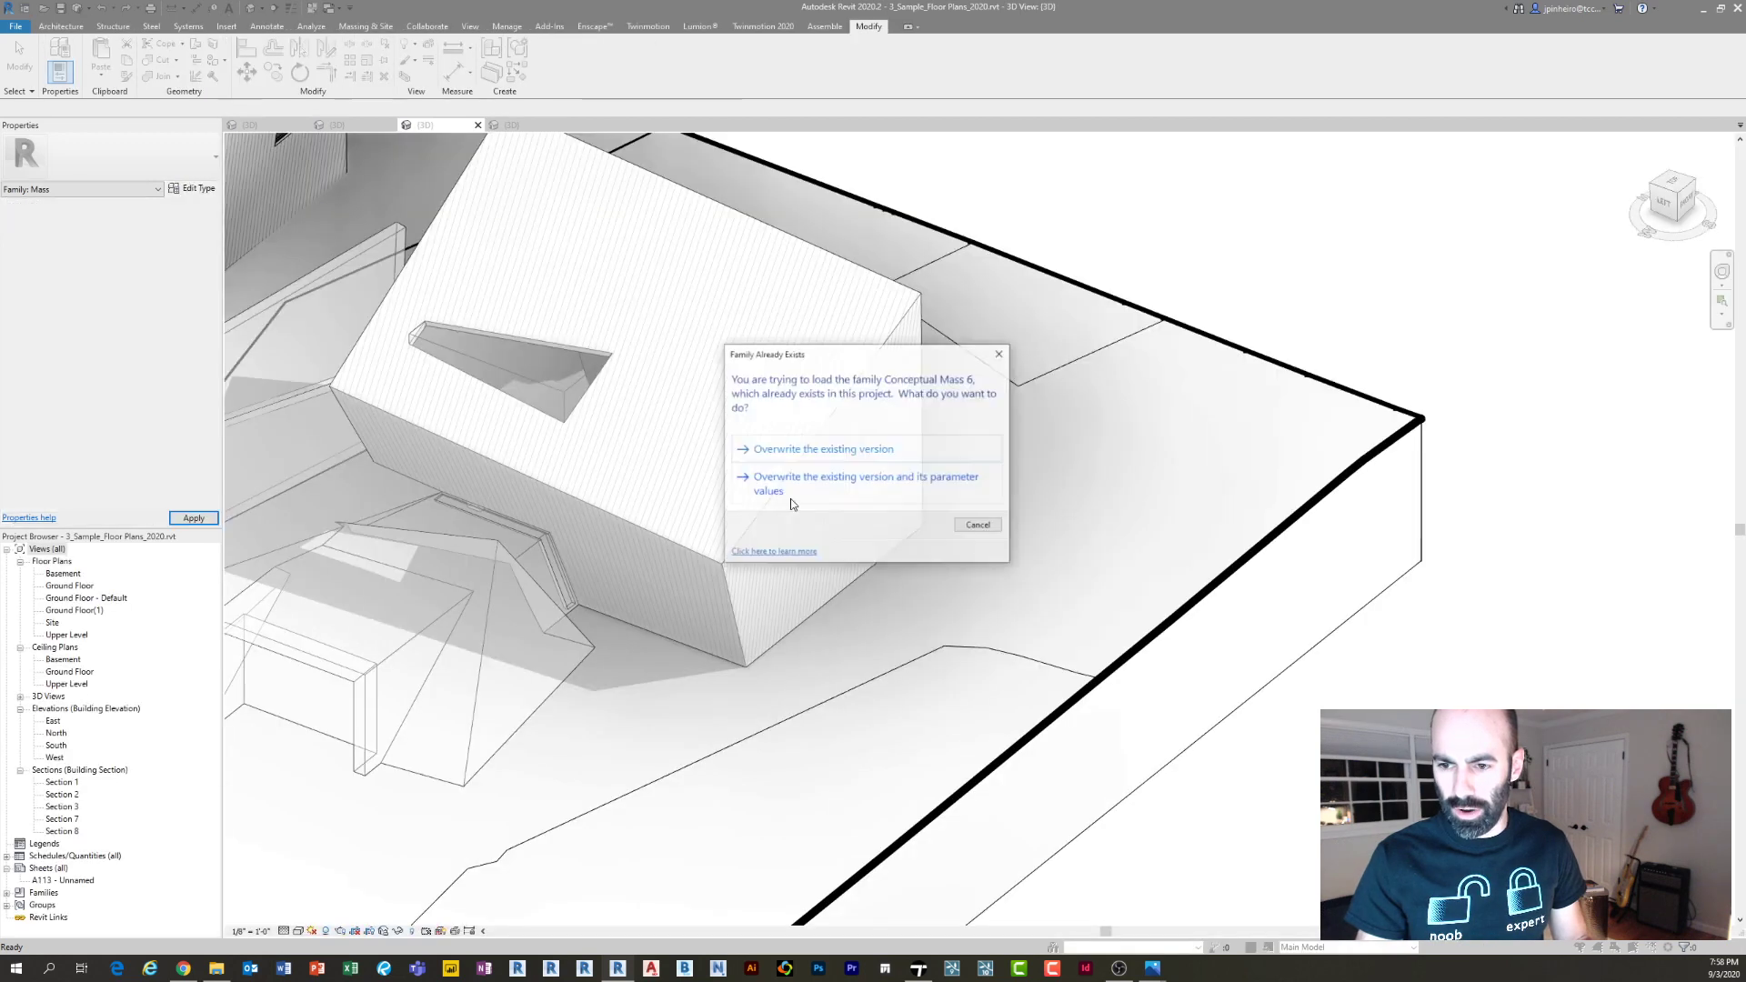
{"action": "left_click", "coordinate": [789, 491]}
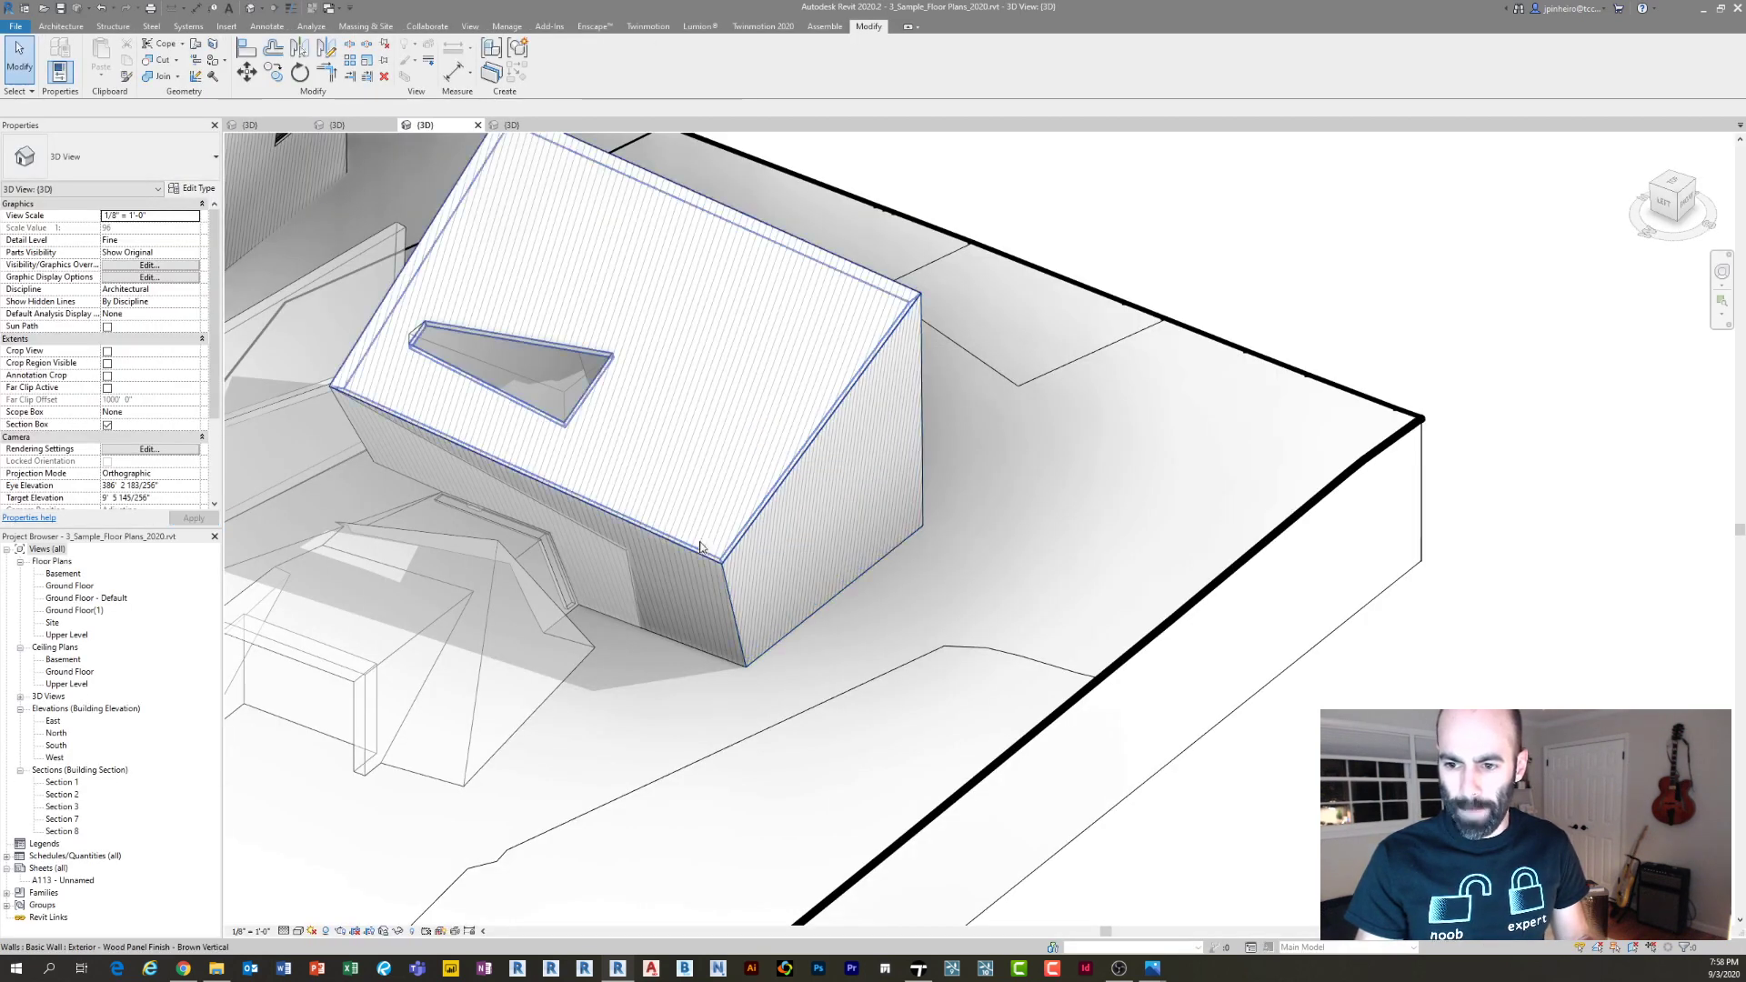
Compare the reloaded Conceptual Mass 6 shape with the wood panel walls around the tilted volume
{"action": "scroll", "coordinate": [607, 570], "scroll_direction": "up", "scroll_amount": 1}
{"action": "left_click", "coordinate": [612, 548]}
{"action": "key", "text": "Escape"}
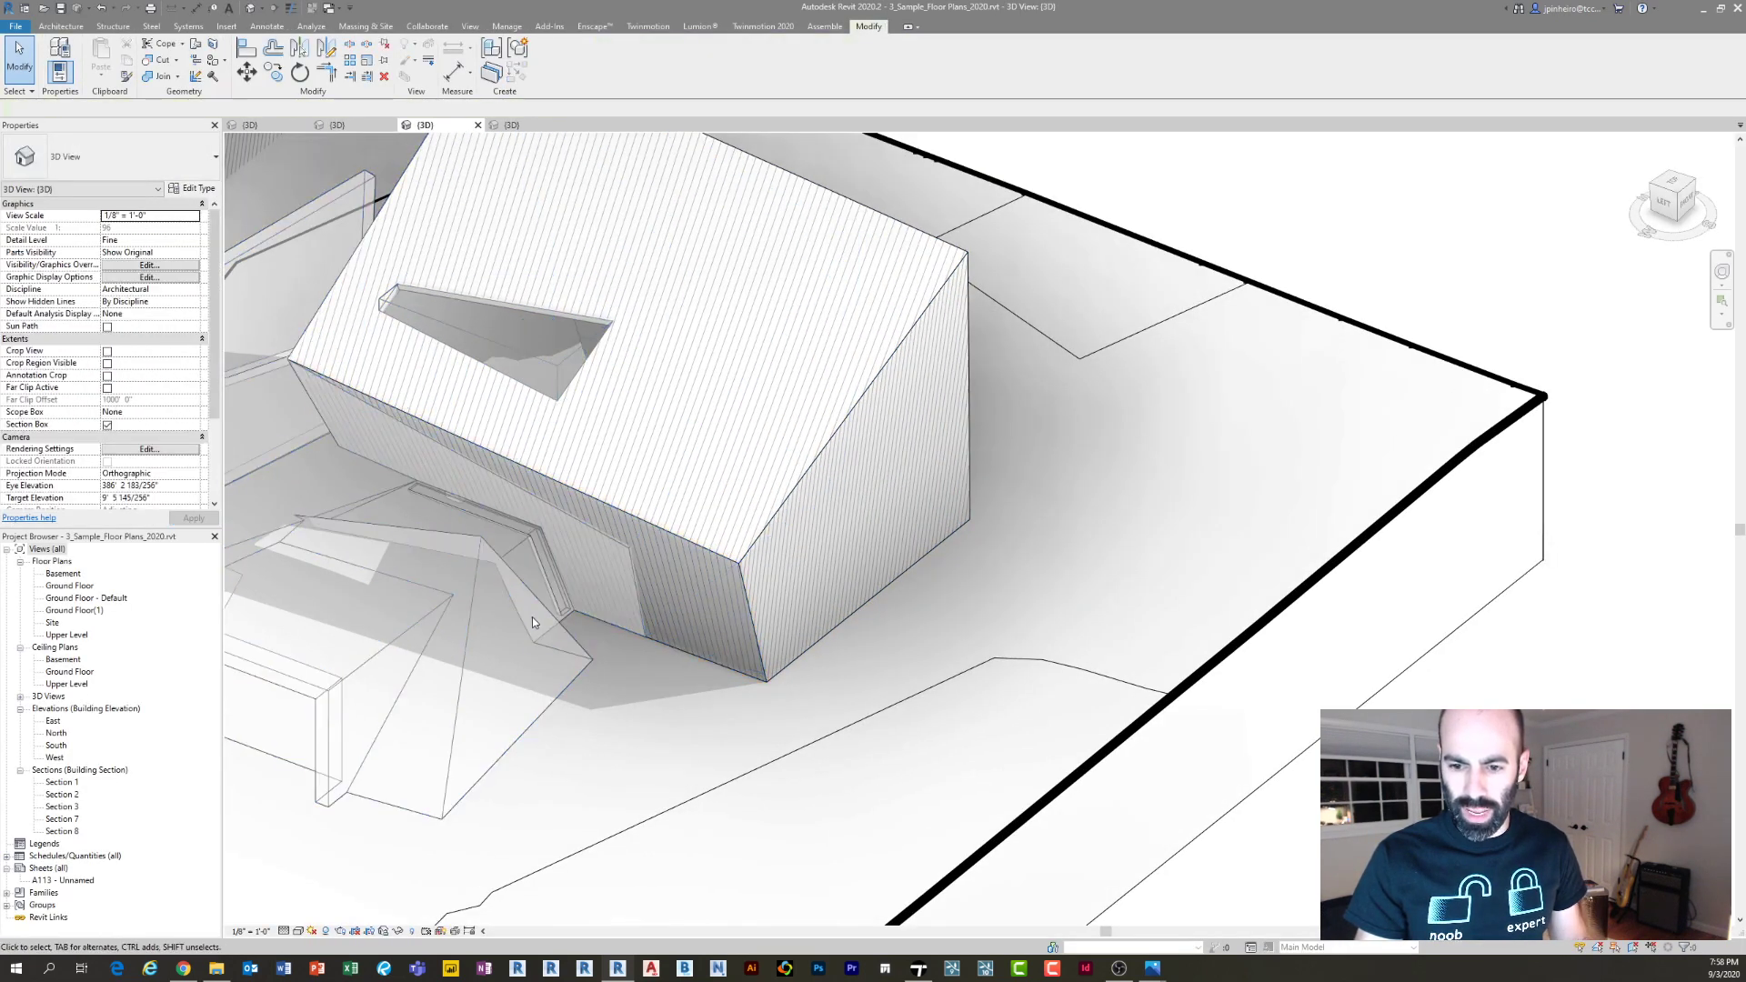
{"action": "left_click", "coordinate": [546, 617]}
{"action": "scroll", "coordinate": [546, 616], "scroll_direction": "up", "scroll_amount": 1}
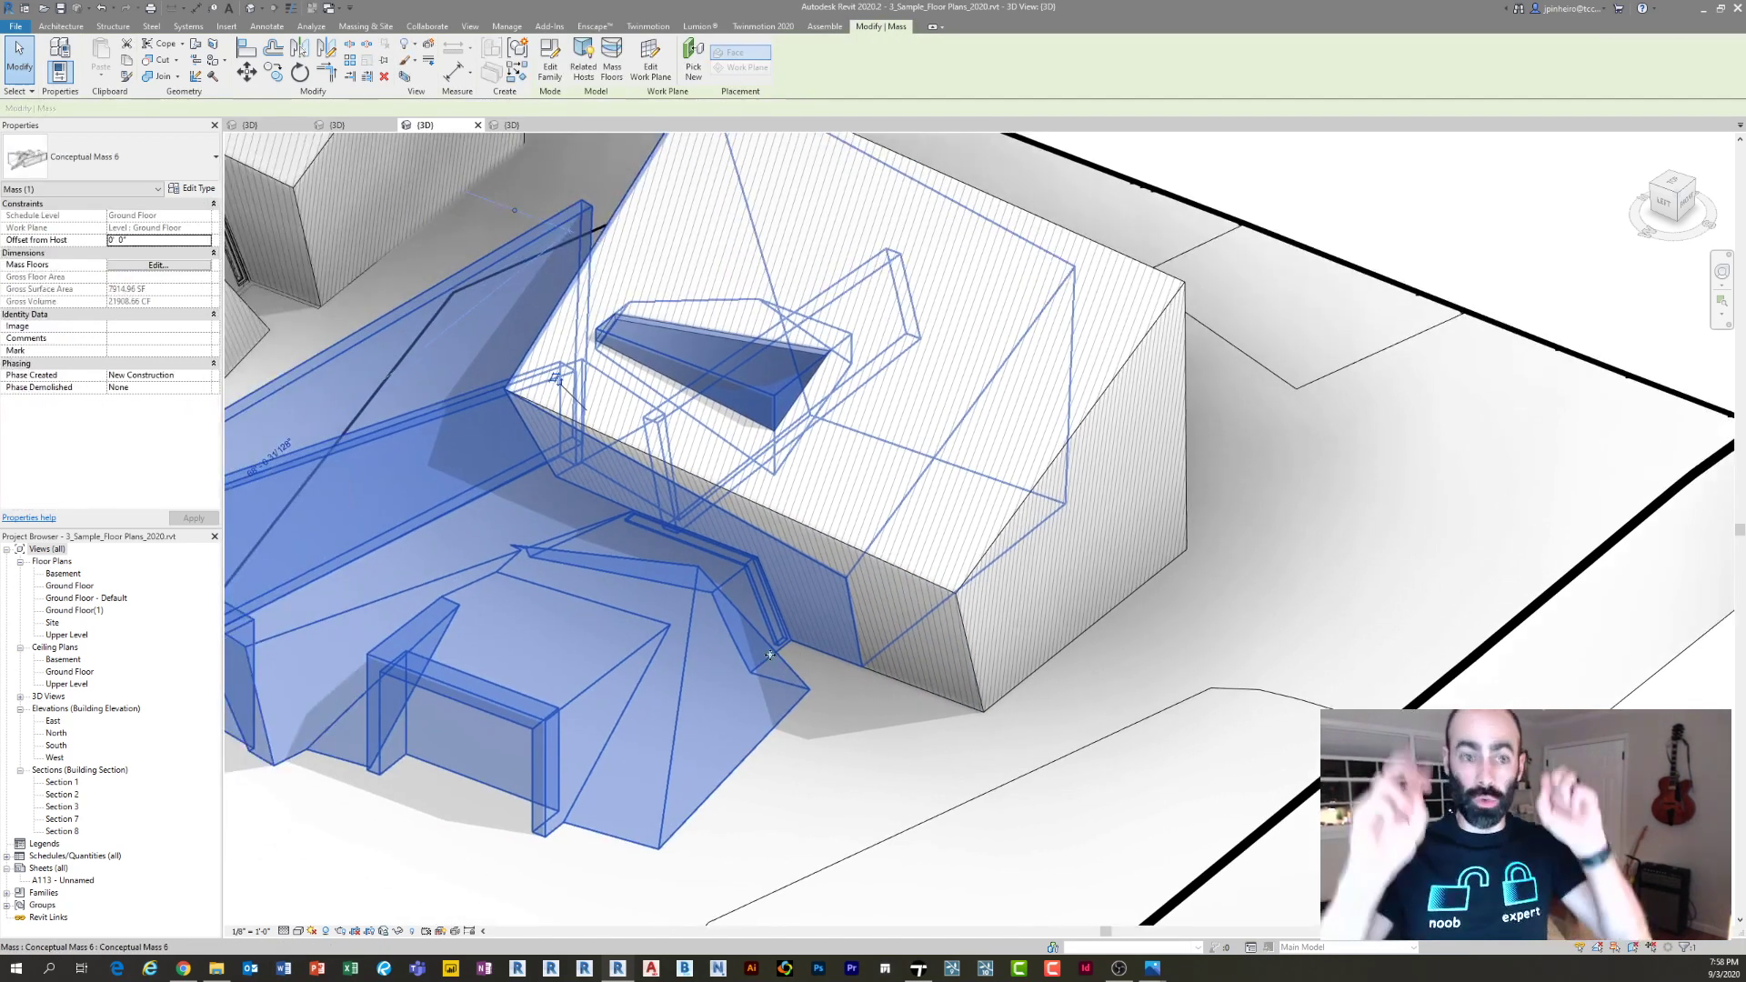
{"action": "key", "text": "Escape"}
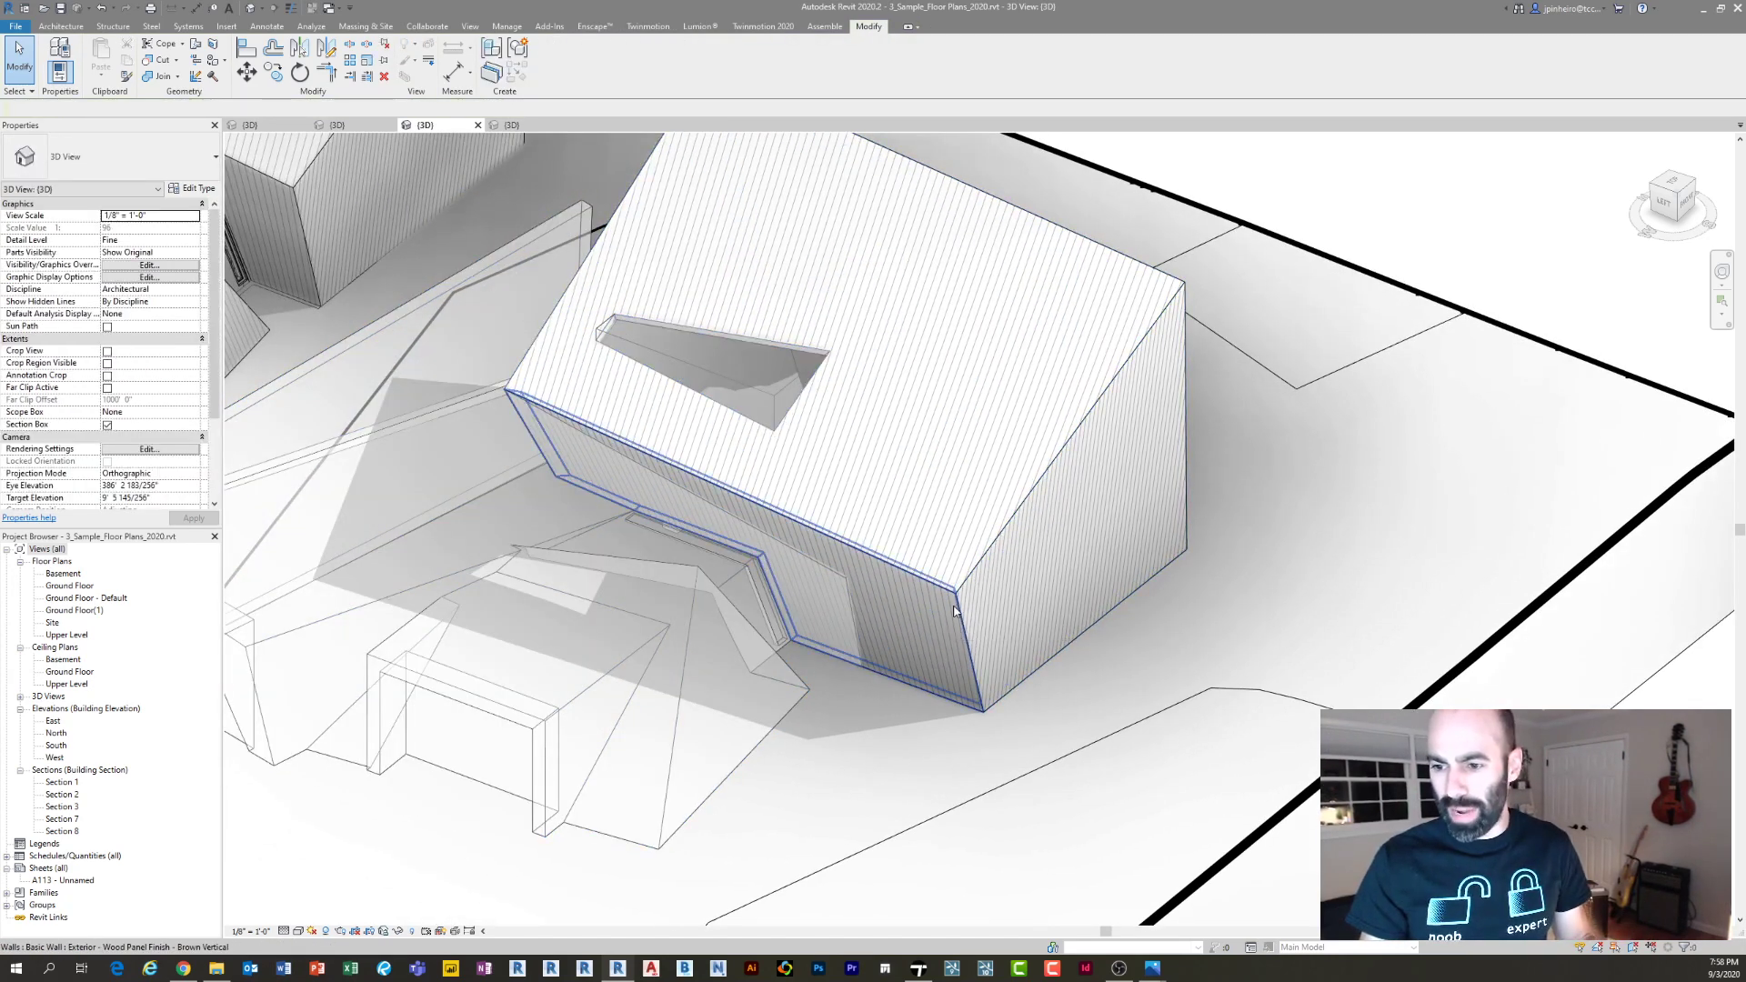
Update the tilted volume's four side walls and sloped top wall to the edited mass faces with Update to Face
{"action": "left_click", "coordinate": [963, 587]}
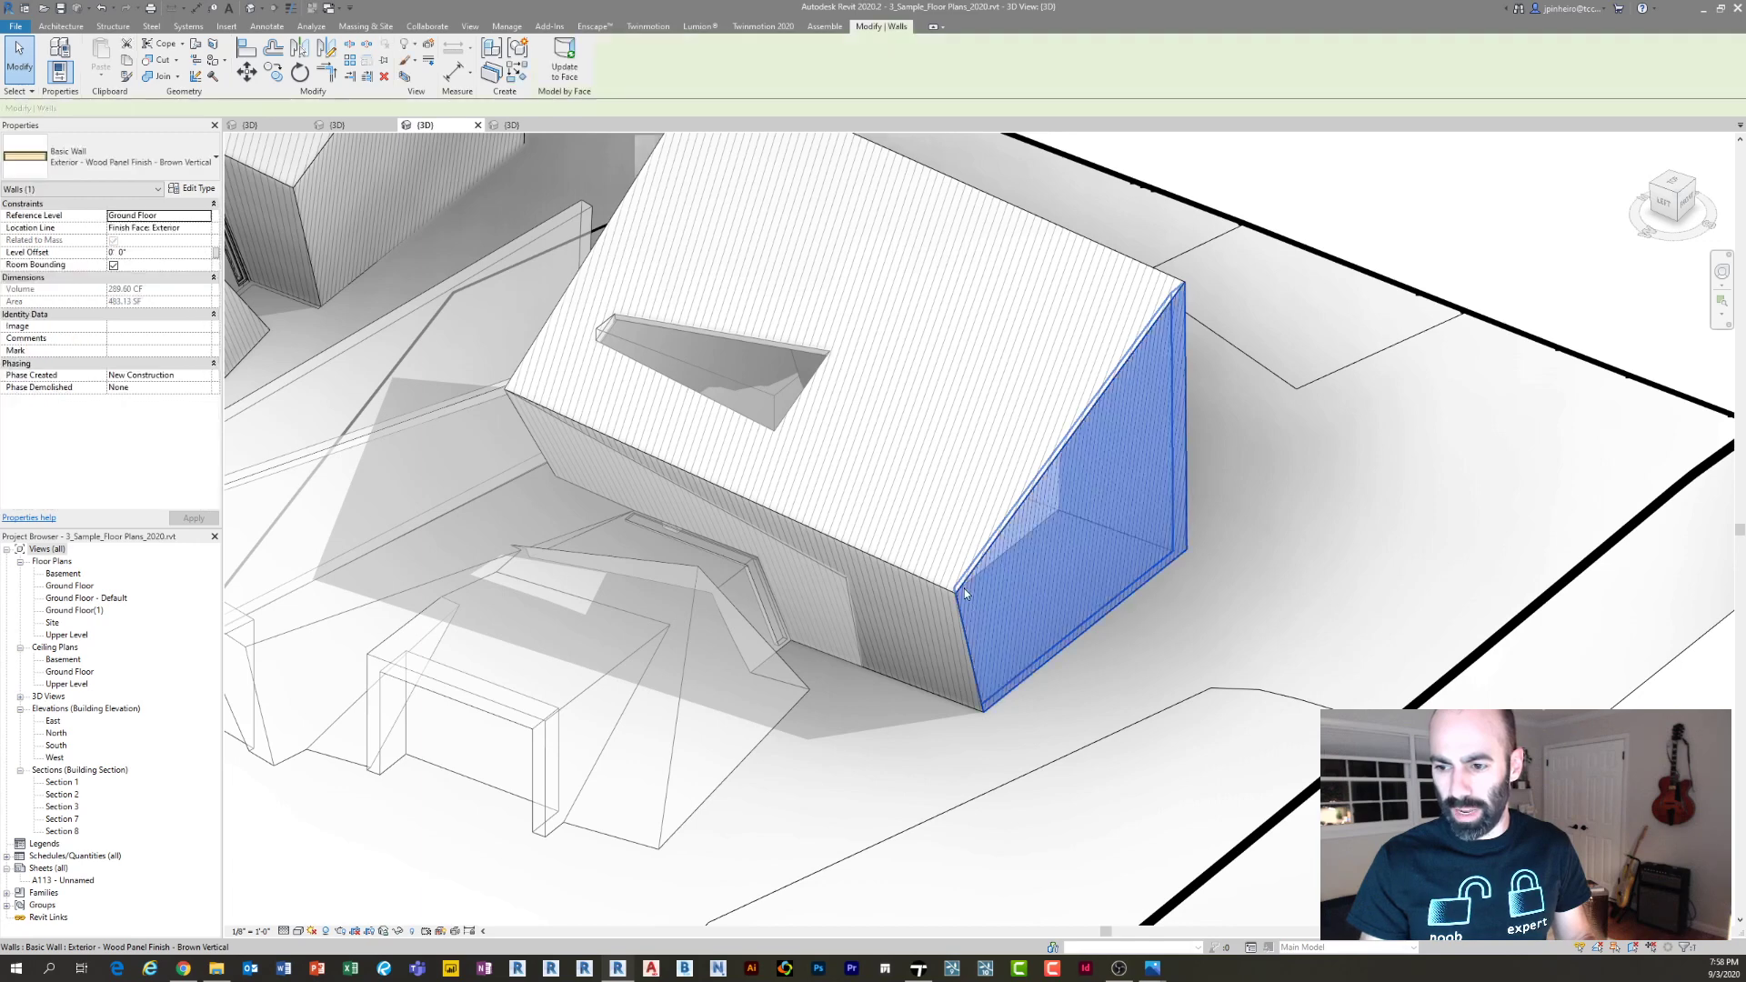
{"action": "left_click", "coordinate": [929, 614], "text": "ctrl"}
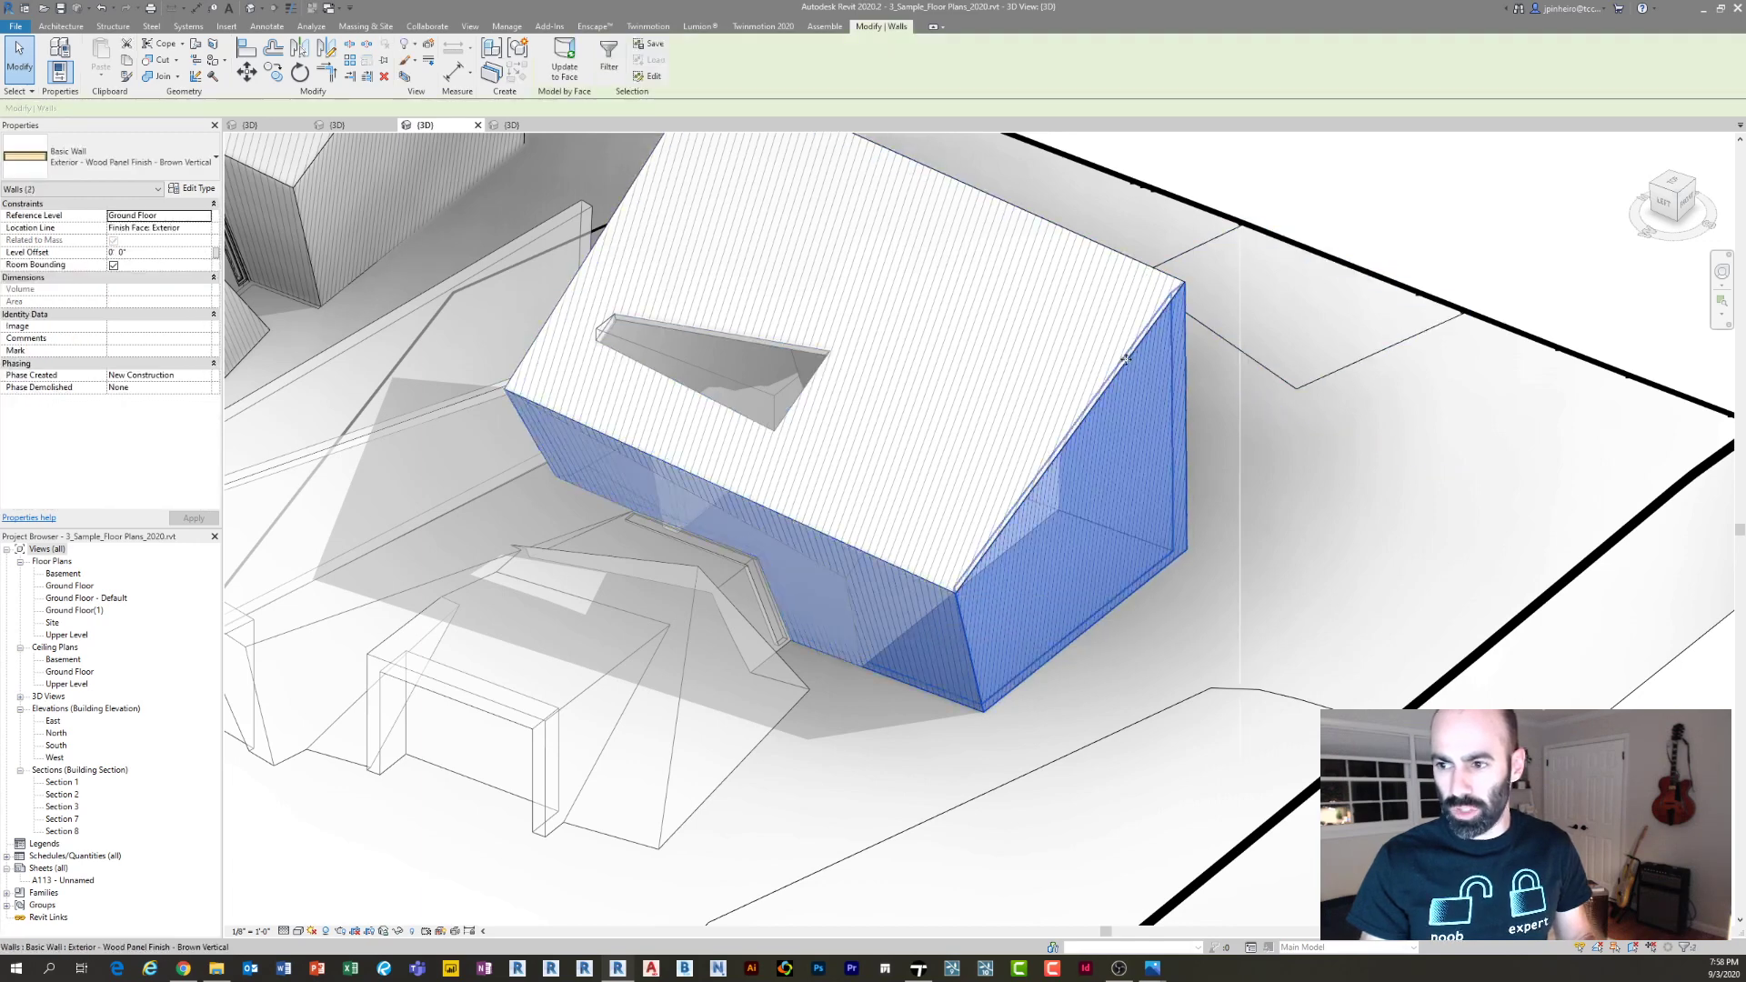
{"action": "middle_click_drag", "start_coordinate": [1150, 274], "coordinate": [926, 421], "text": "shift"}
{"action": "left_click", "coordinate": [877, 348], "text": "ctrl"}
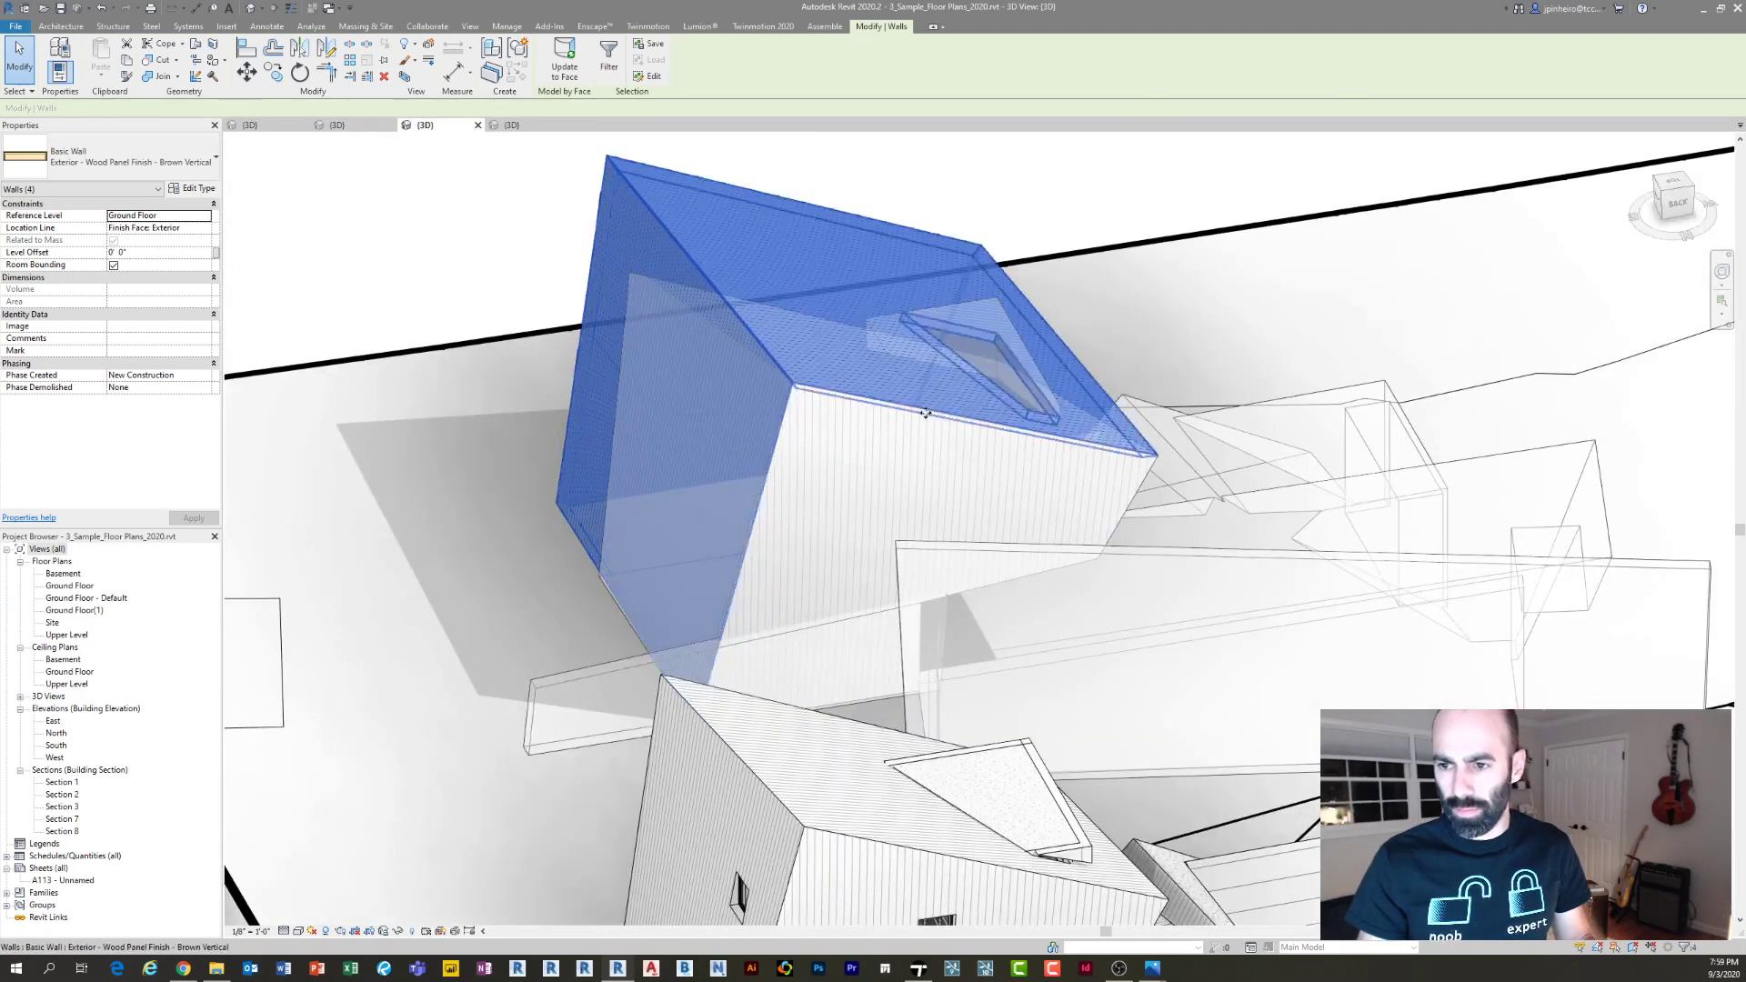
{"action": "left_click", "coordinate": [927, 421], "text": "ctrl"}
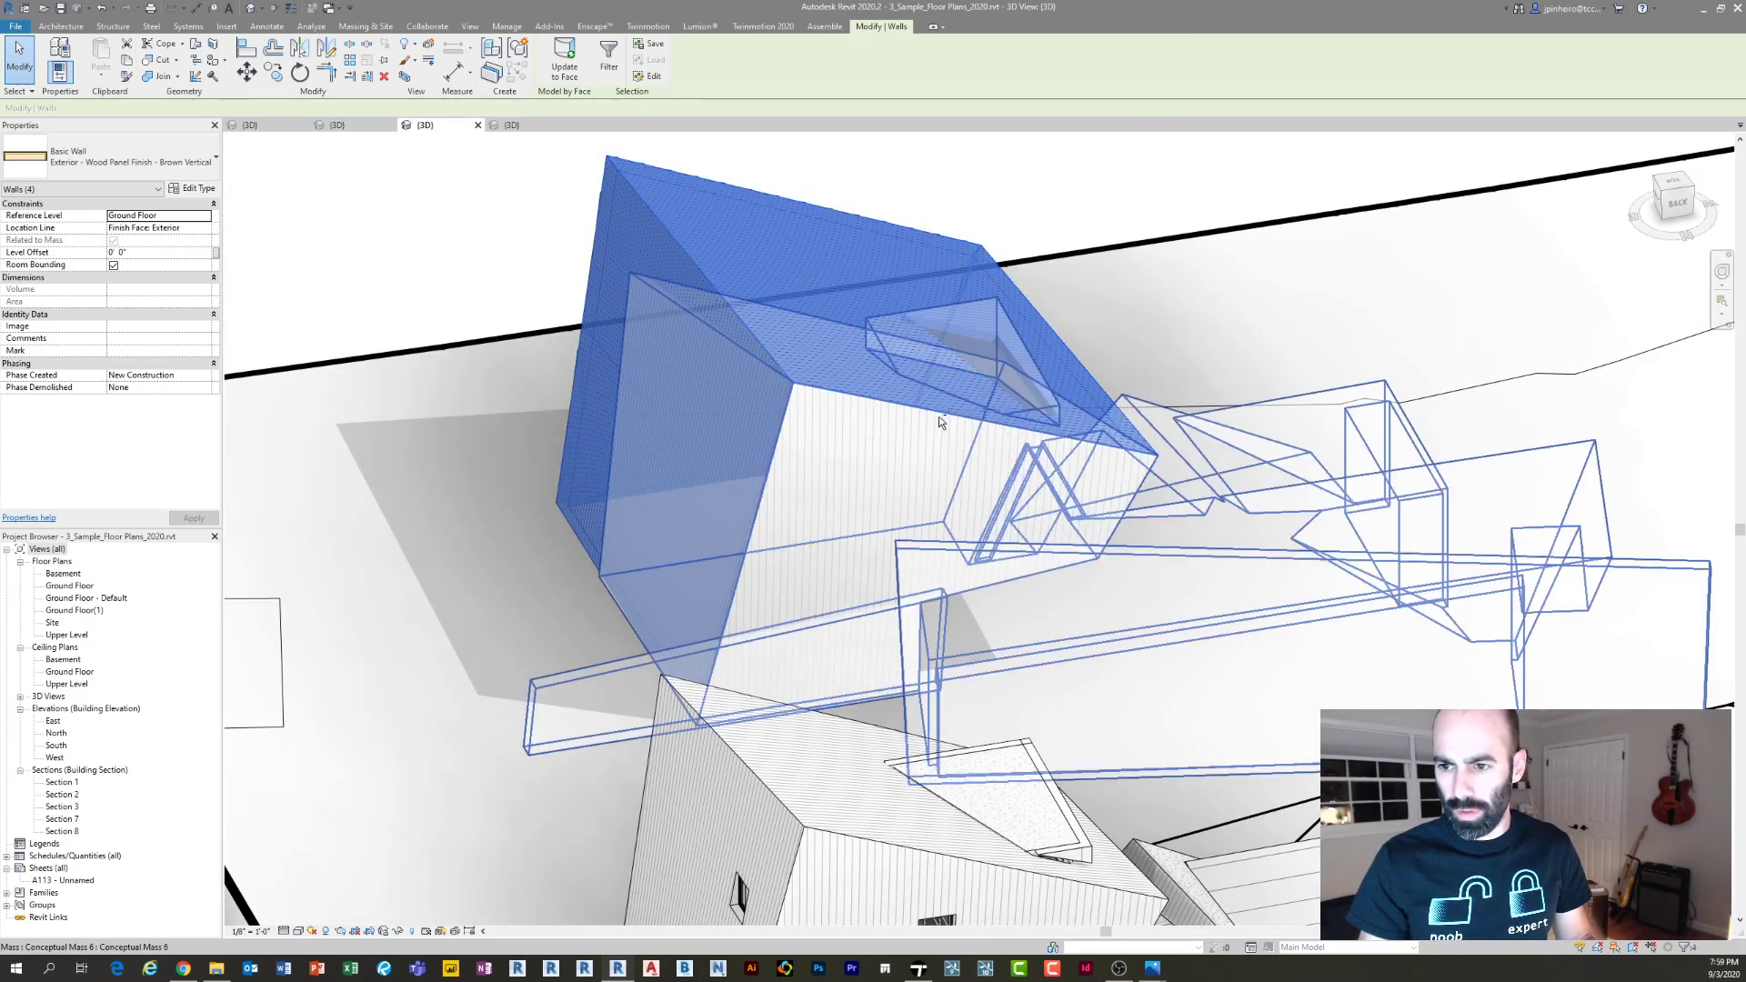
{"action": "left_click", "coordinate": [940, 421], "text": "ctrl"}
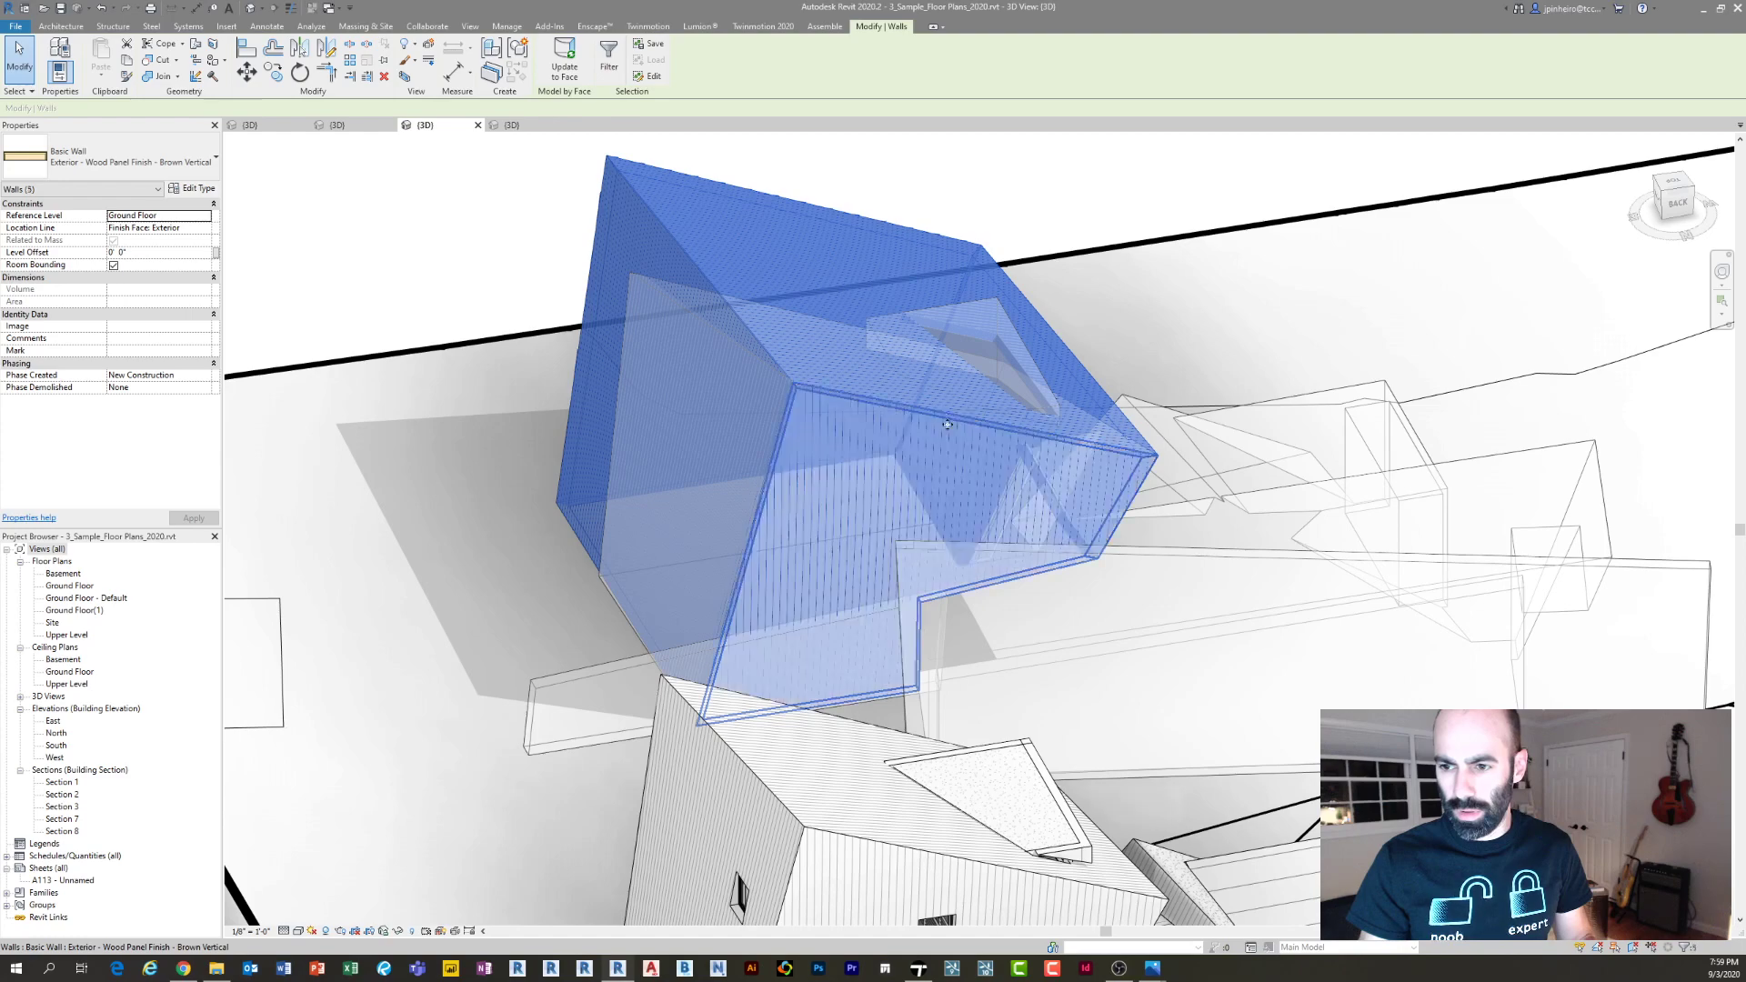
{"action": "middle_click_drag", "start_coordinate": [940, 421], "coordinate": [536, 291], "text": "shift"}
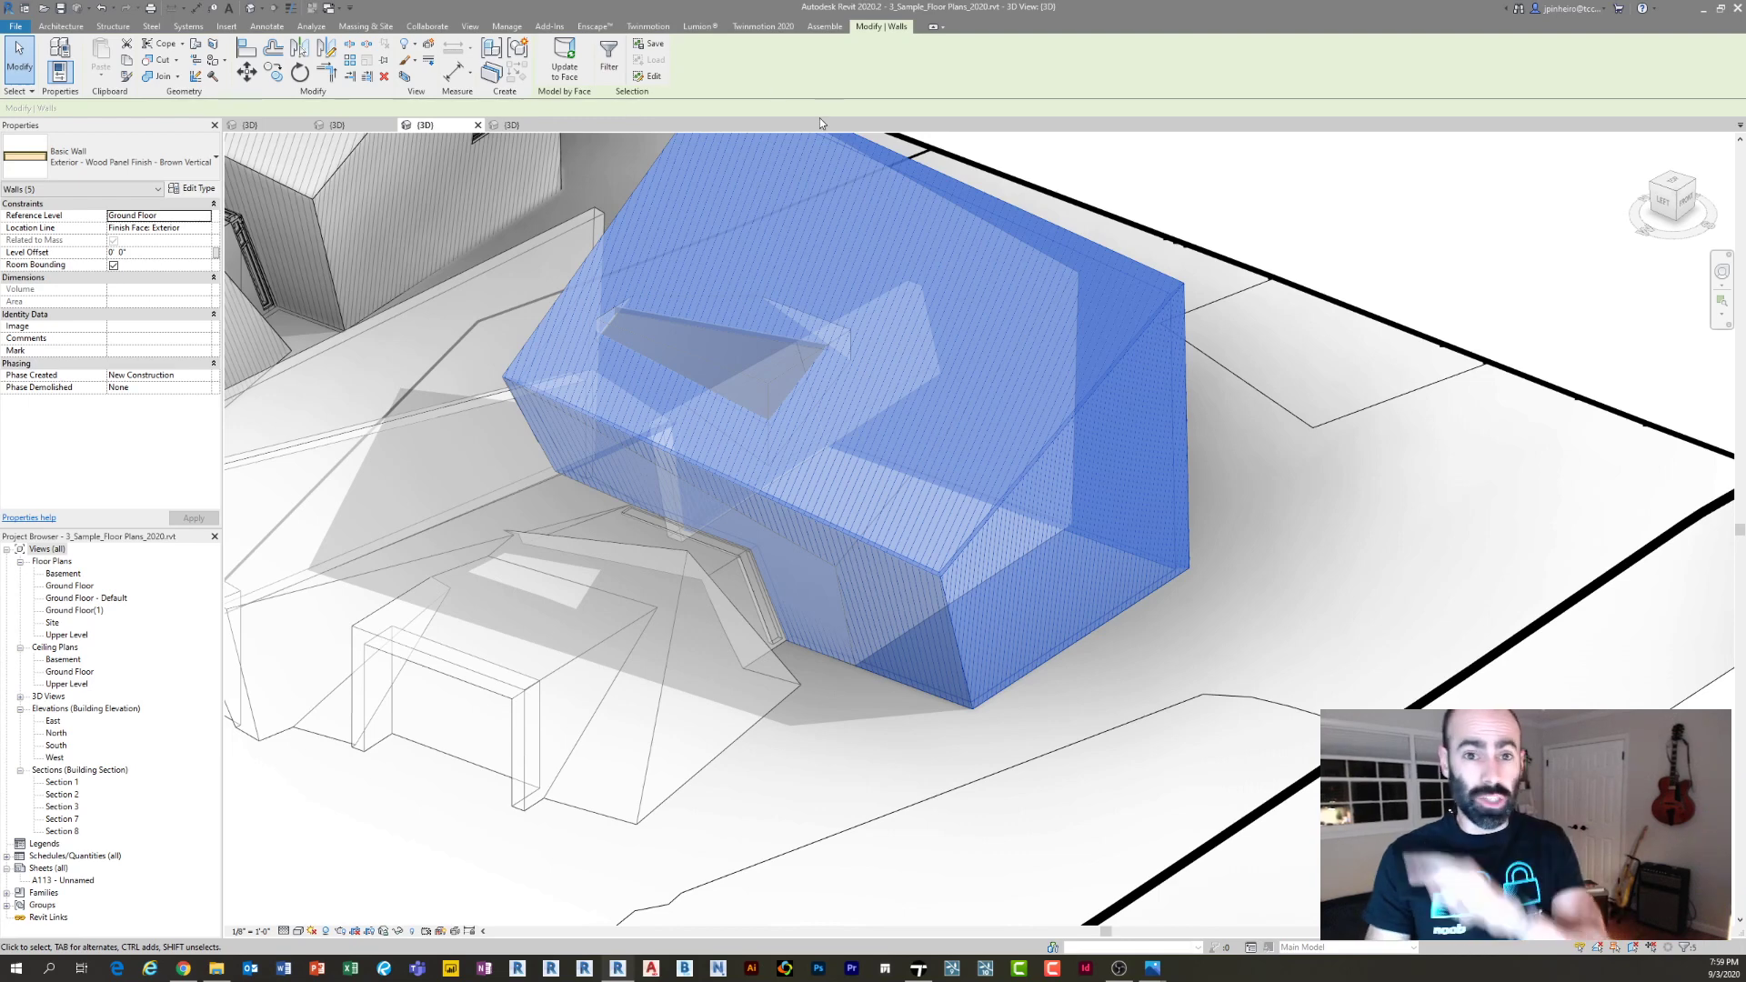
{"action": "left_click", "coordinate": [564, 73]}
{"action": "left_click", "coordinate": [1243, 208]}
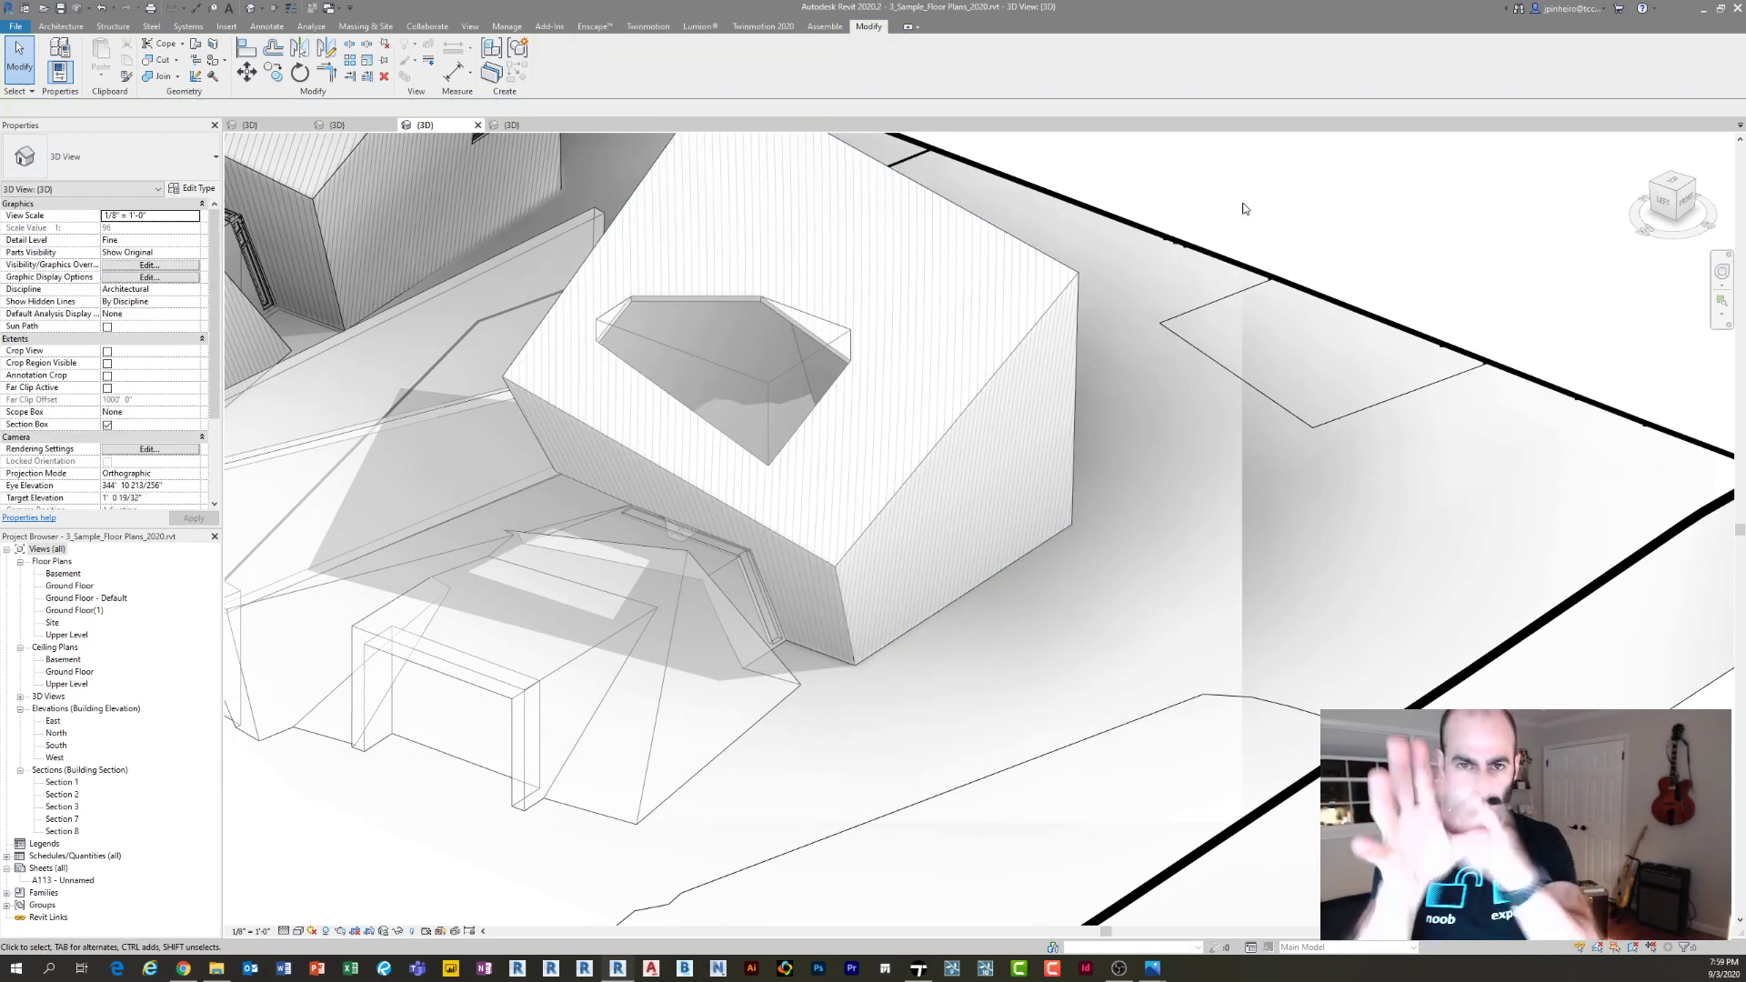
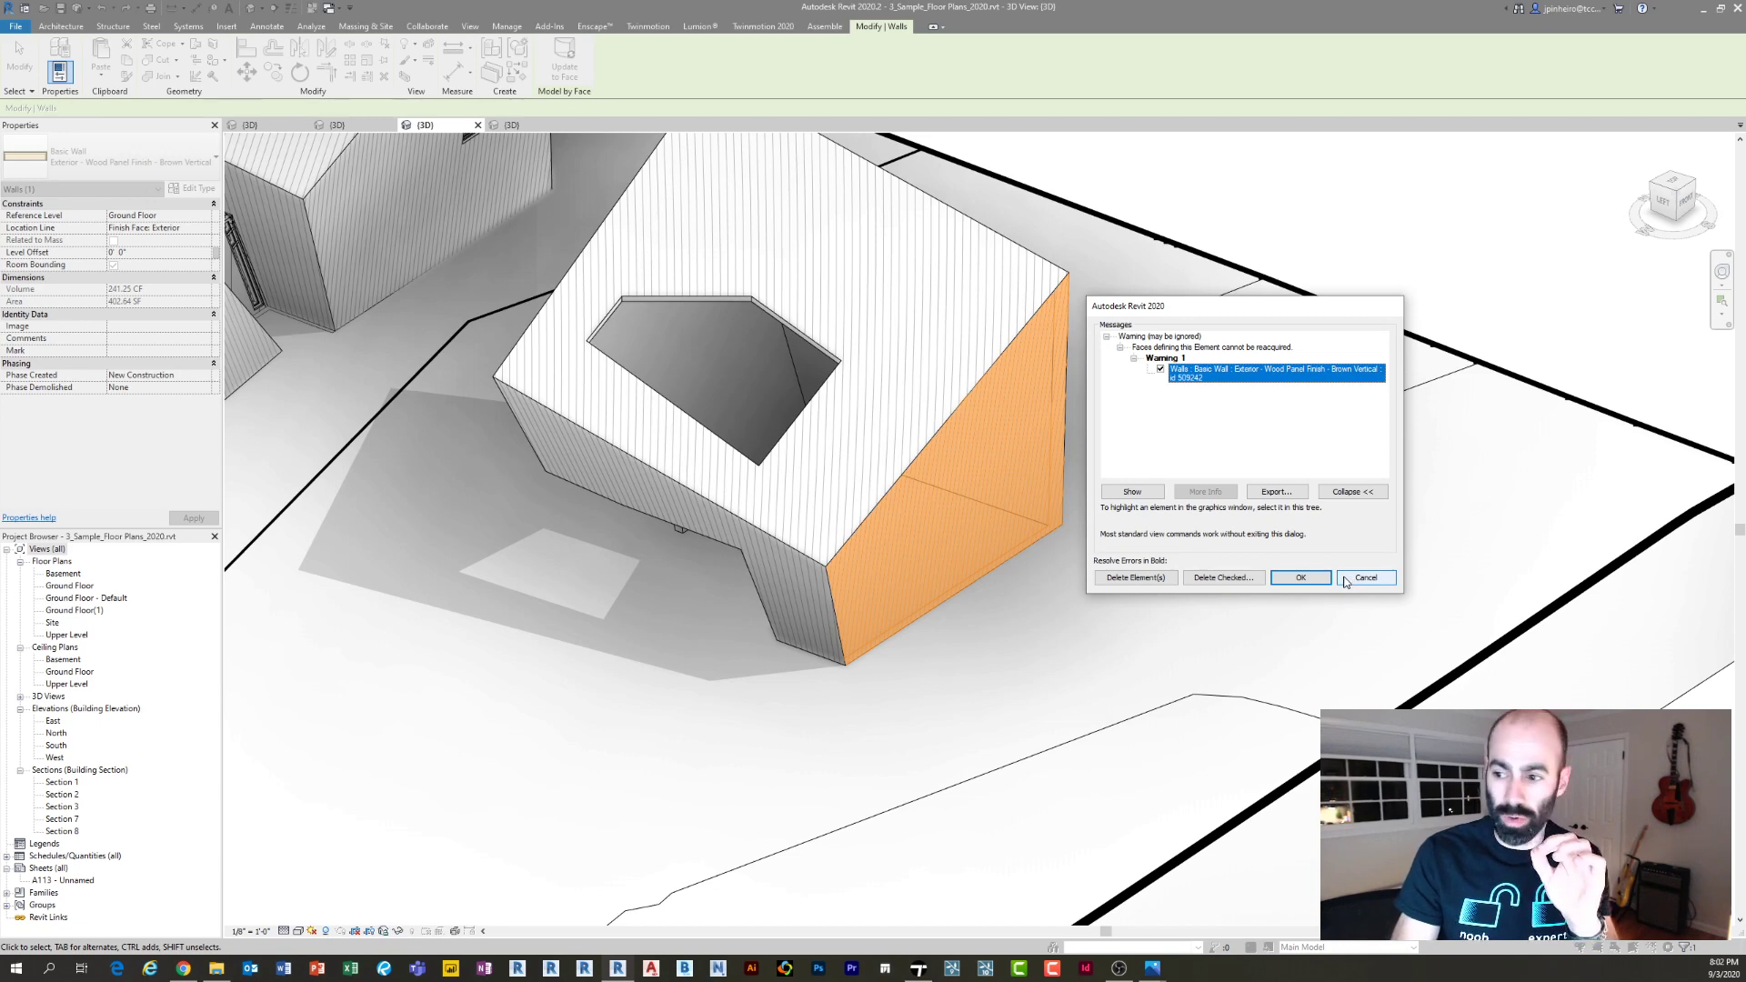
Cancel the end wall's update to face and check the sloped top wall by selecting it
{"action": "left_click", "coordinate": [1365, 577]}
{"action": "middle_click_drag", "start_coordinate": [1364, 273], "coordinate": [1343, 295]}
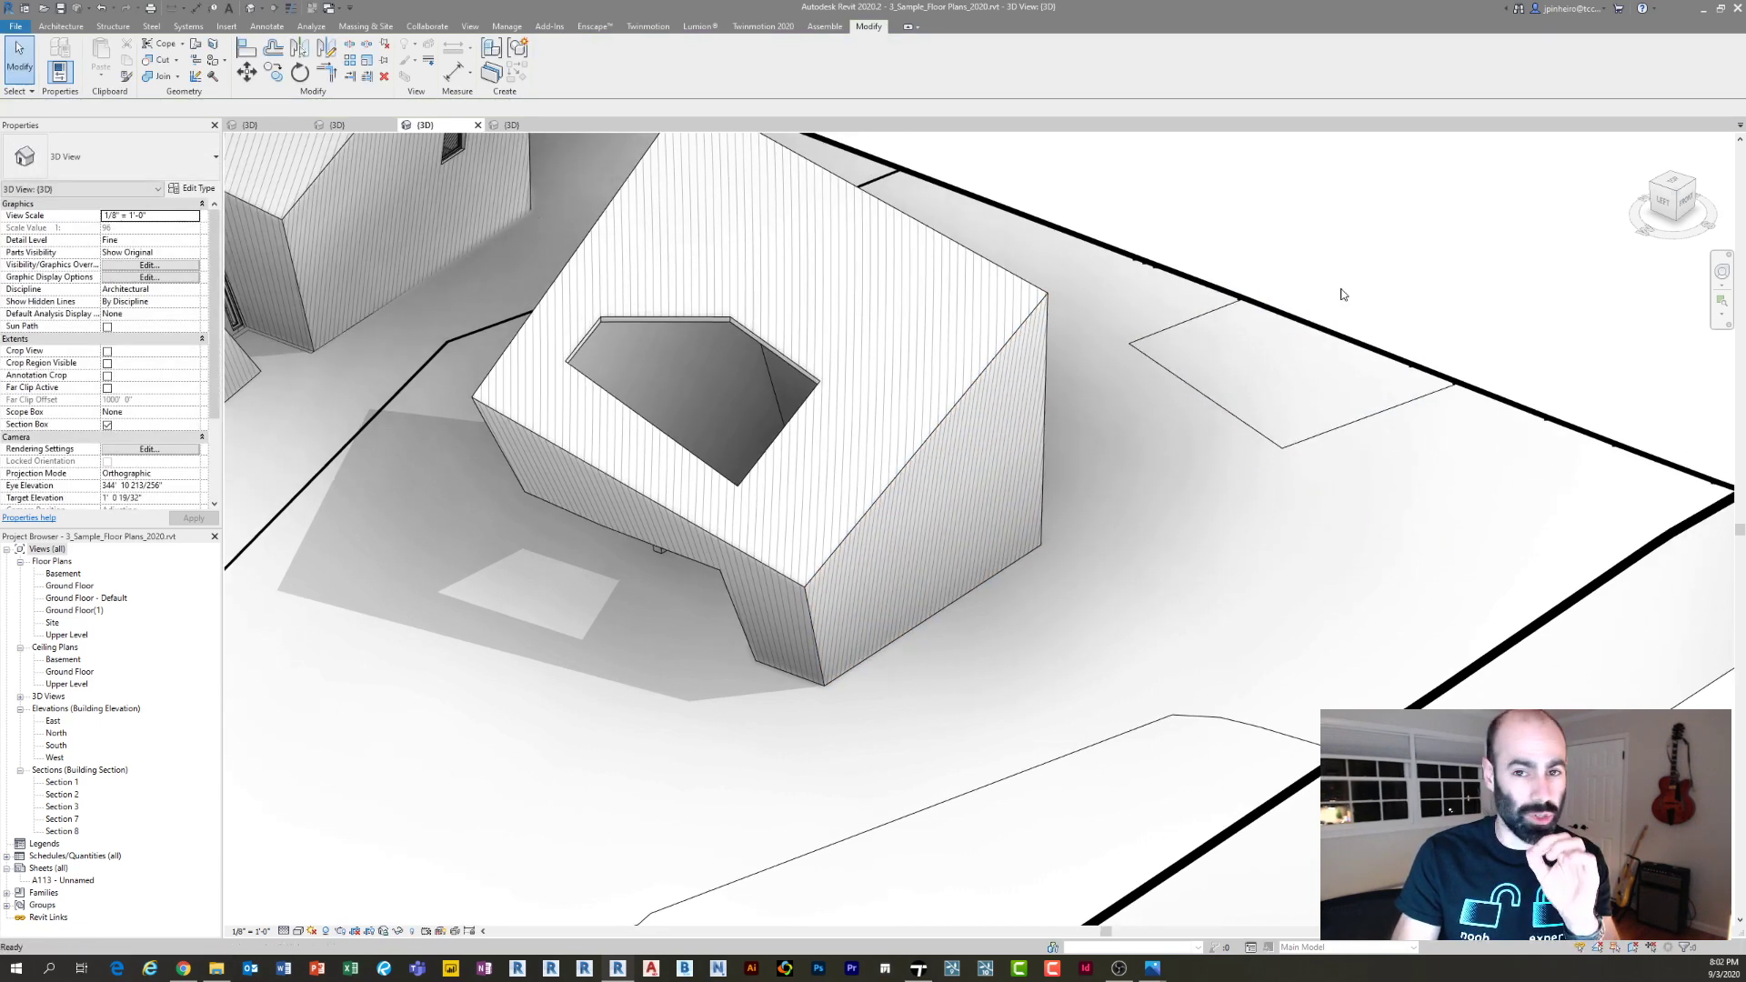
{"action": "left_click", "coordinate": [776, 330]}
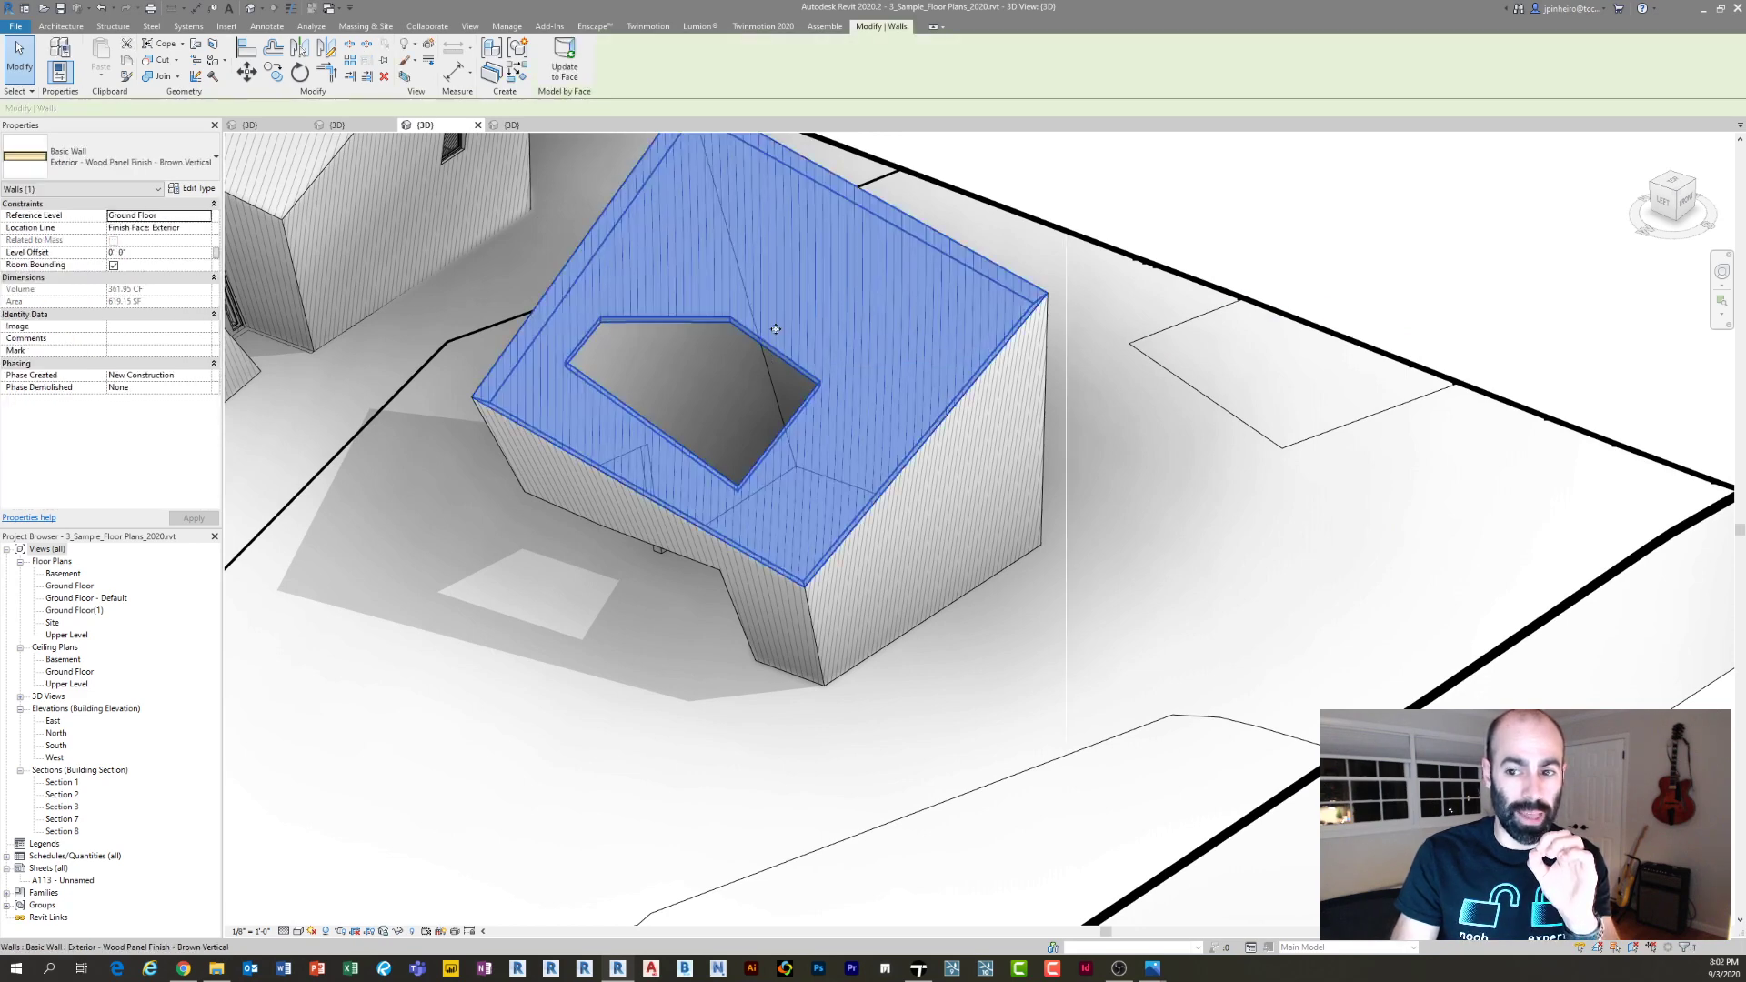
{"action": "left_click", "coordinate": [1223, 197]}
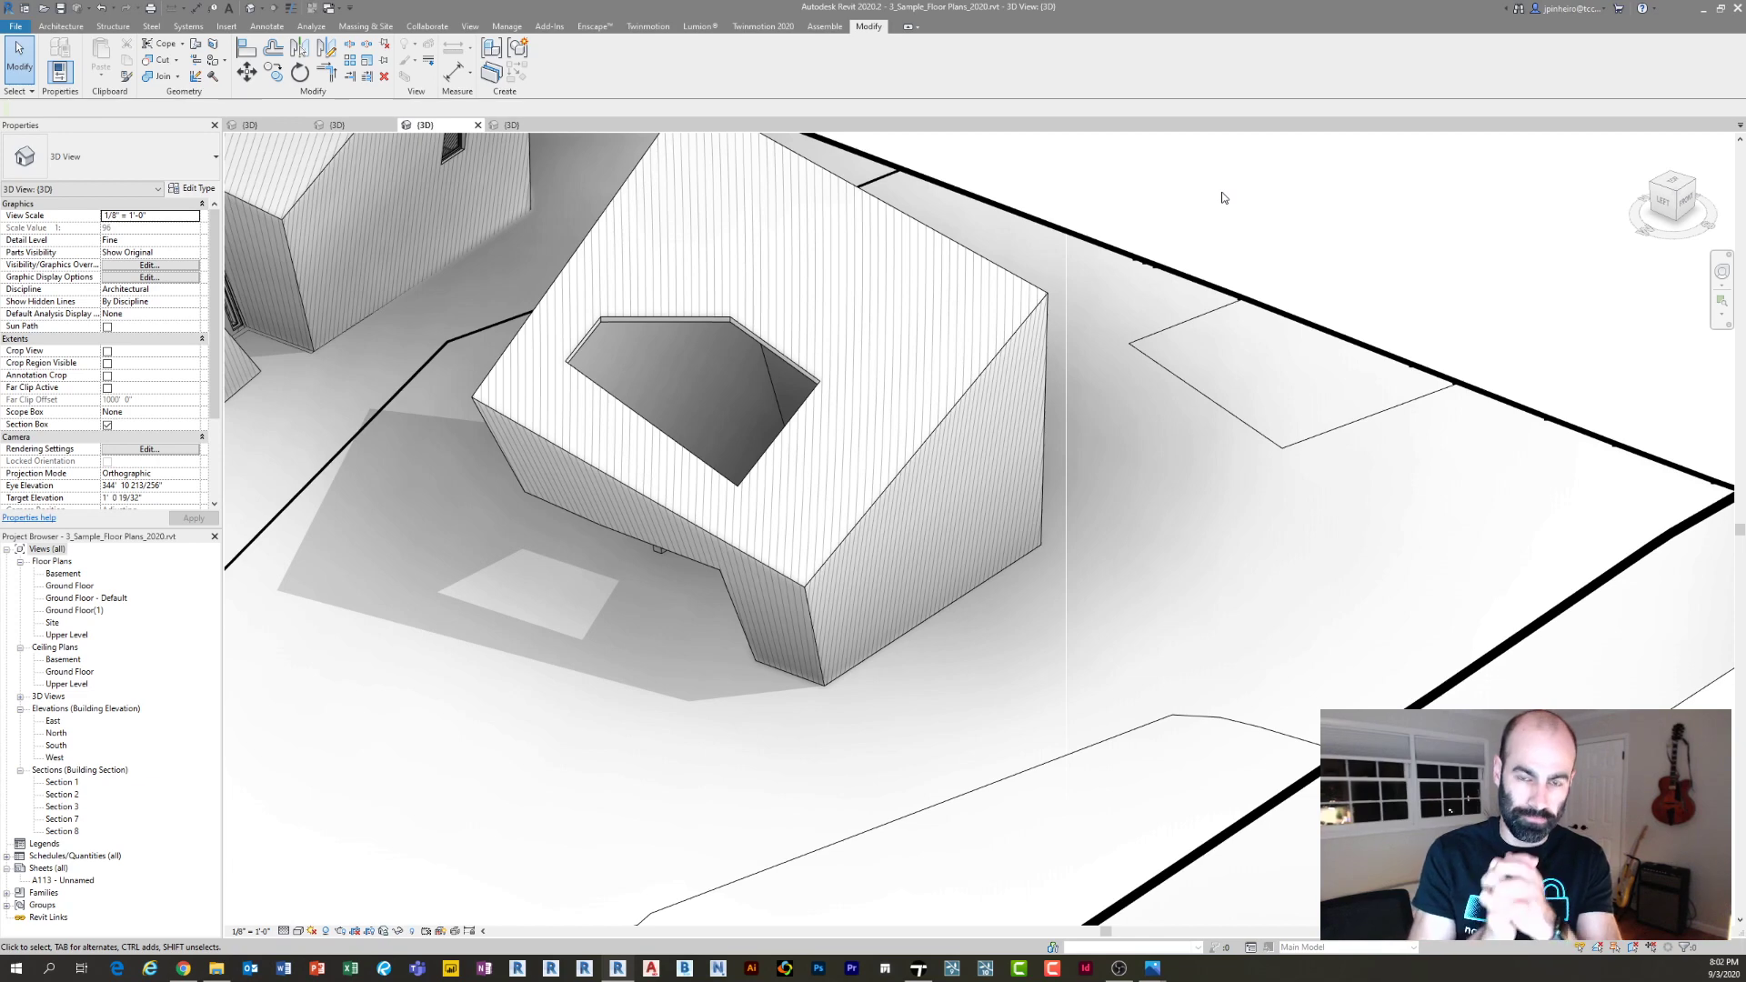
Undo the deletion of the Conceptual Mass 6 instance and check the mass against its walls
{"action": "key", "text": "ctrl+z"}
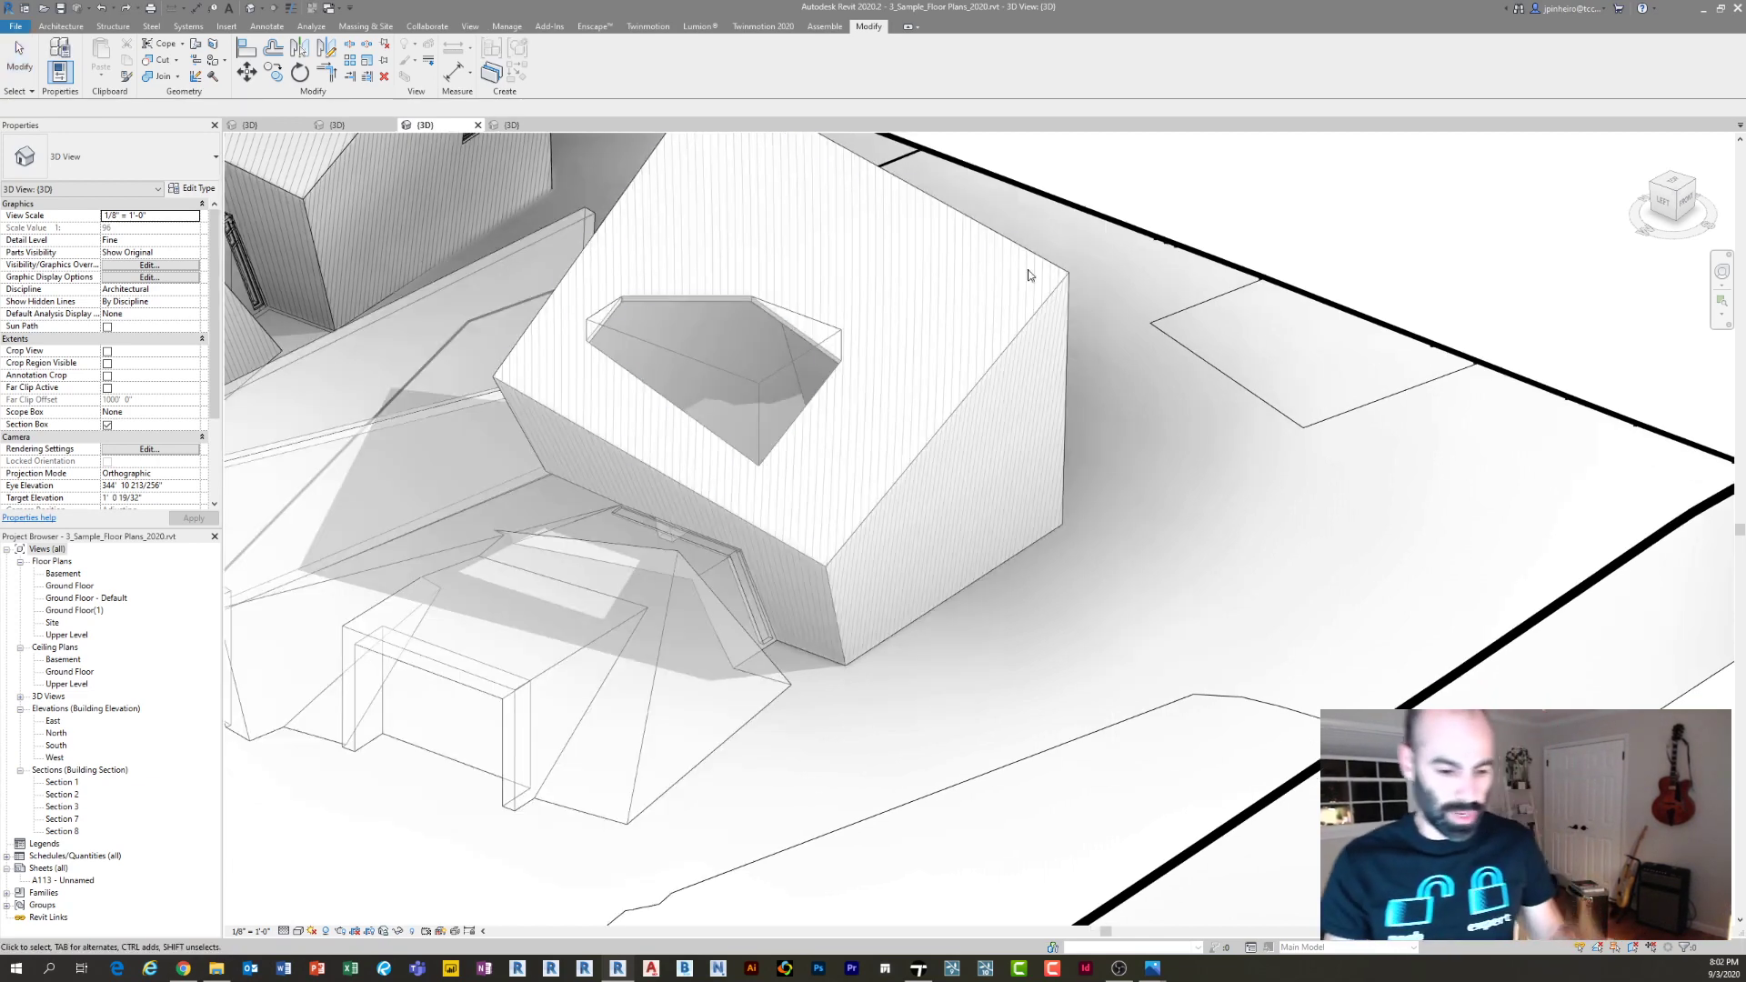
{"action": "scroll", "coordinate": [687, 428], "scroll_direction": "down", "scroll_amount": 3}
{"action": "scroll", "coordinate": [572, 505], "scroll_direction": "up", "scroll_amount": 2}
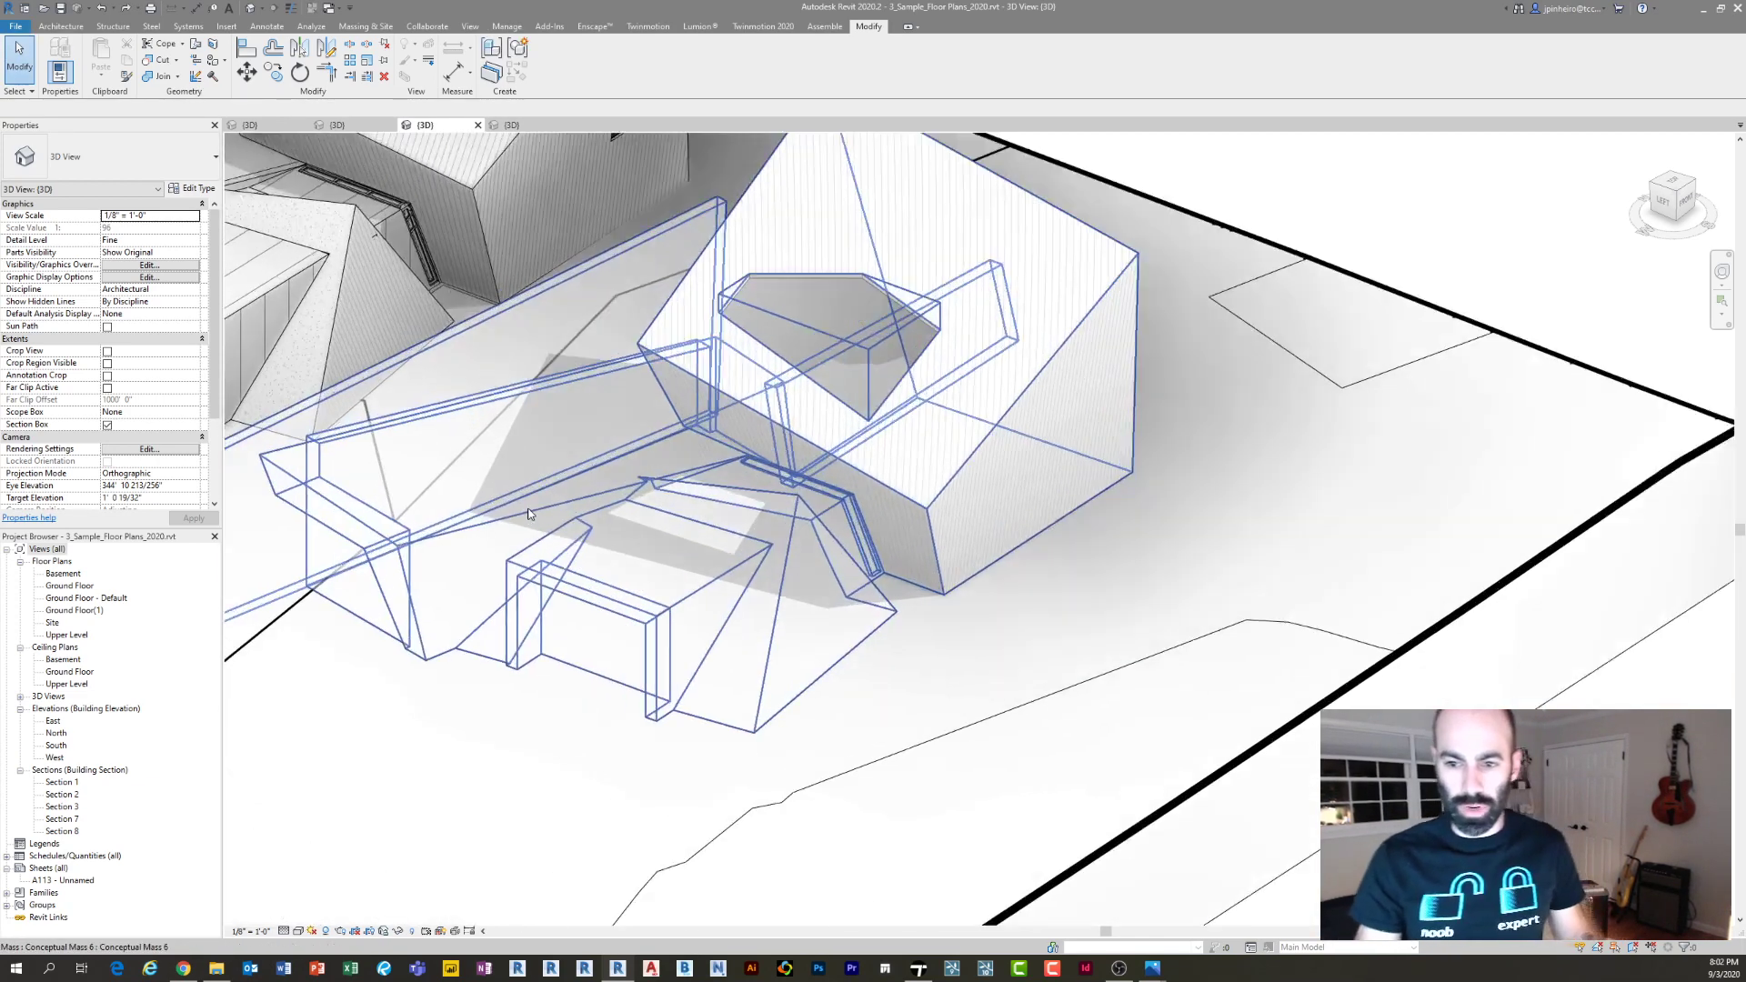
{"action": "left_click", "coordinate": [855, 420]}
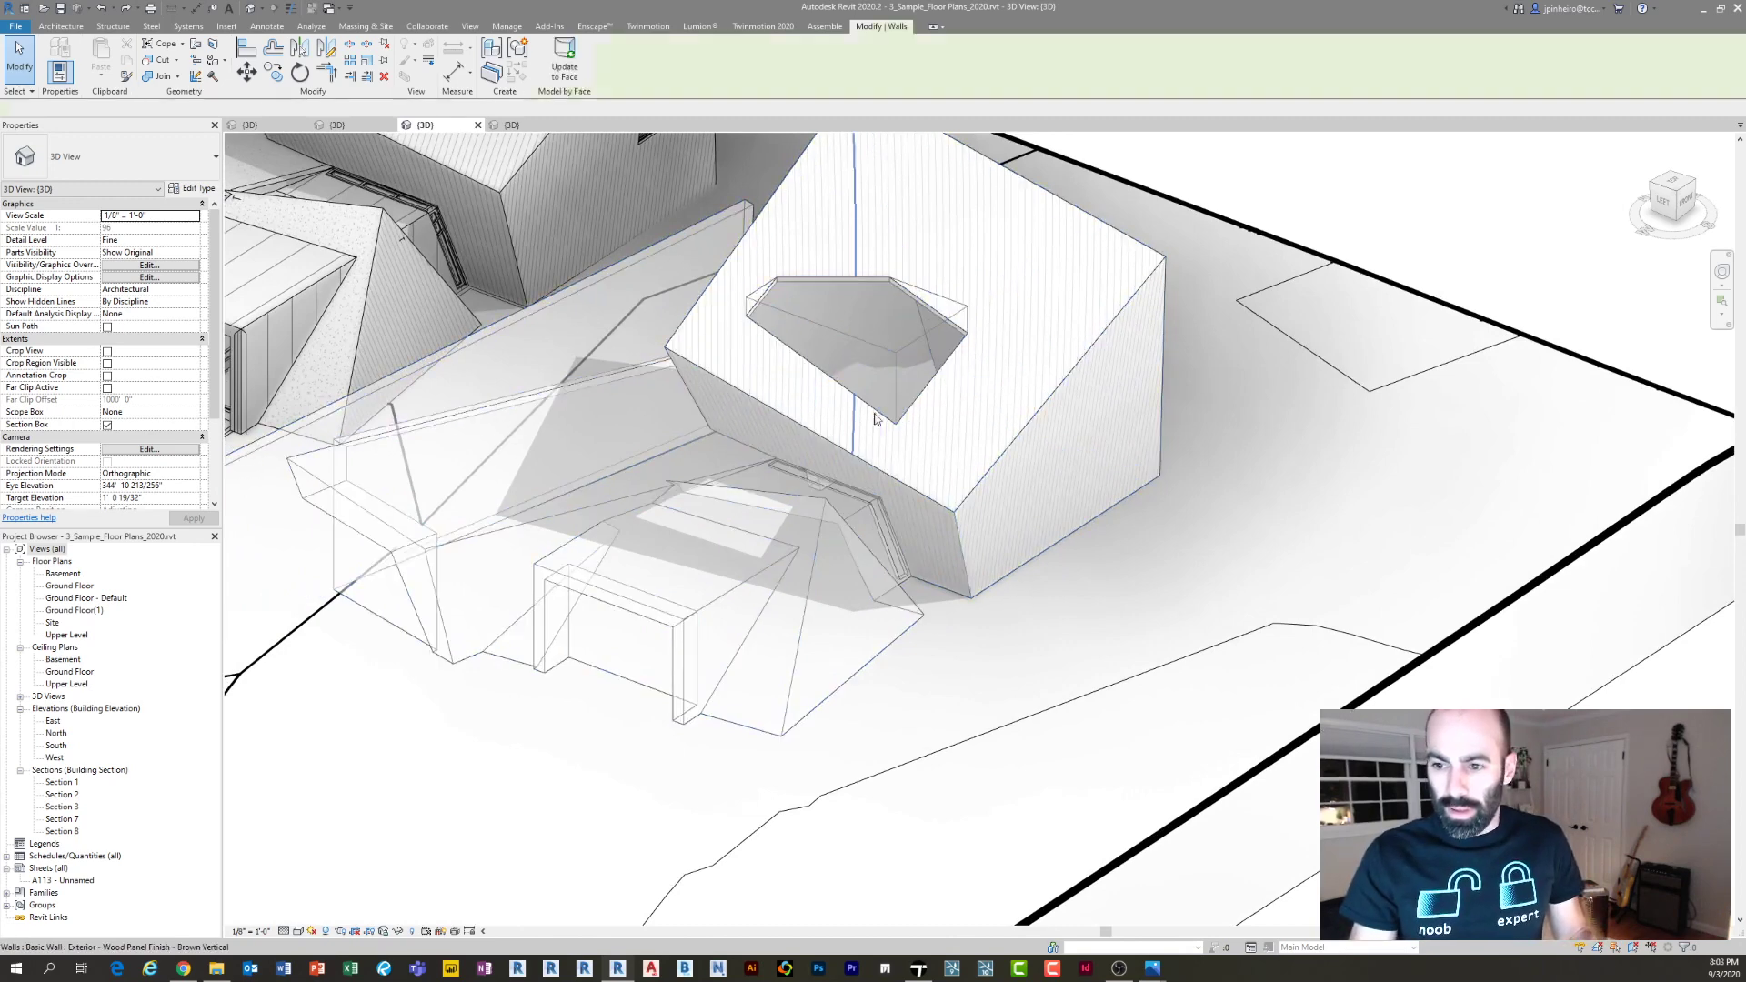
{"action": "left_click", "coordinate": [1236, 180]}
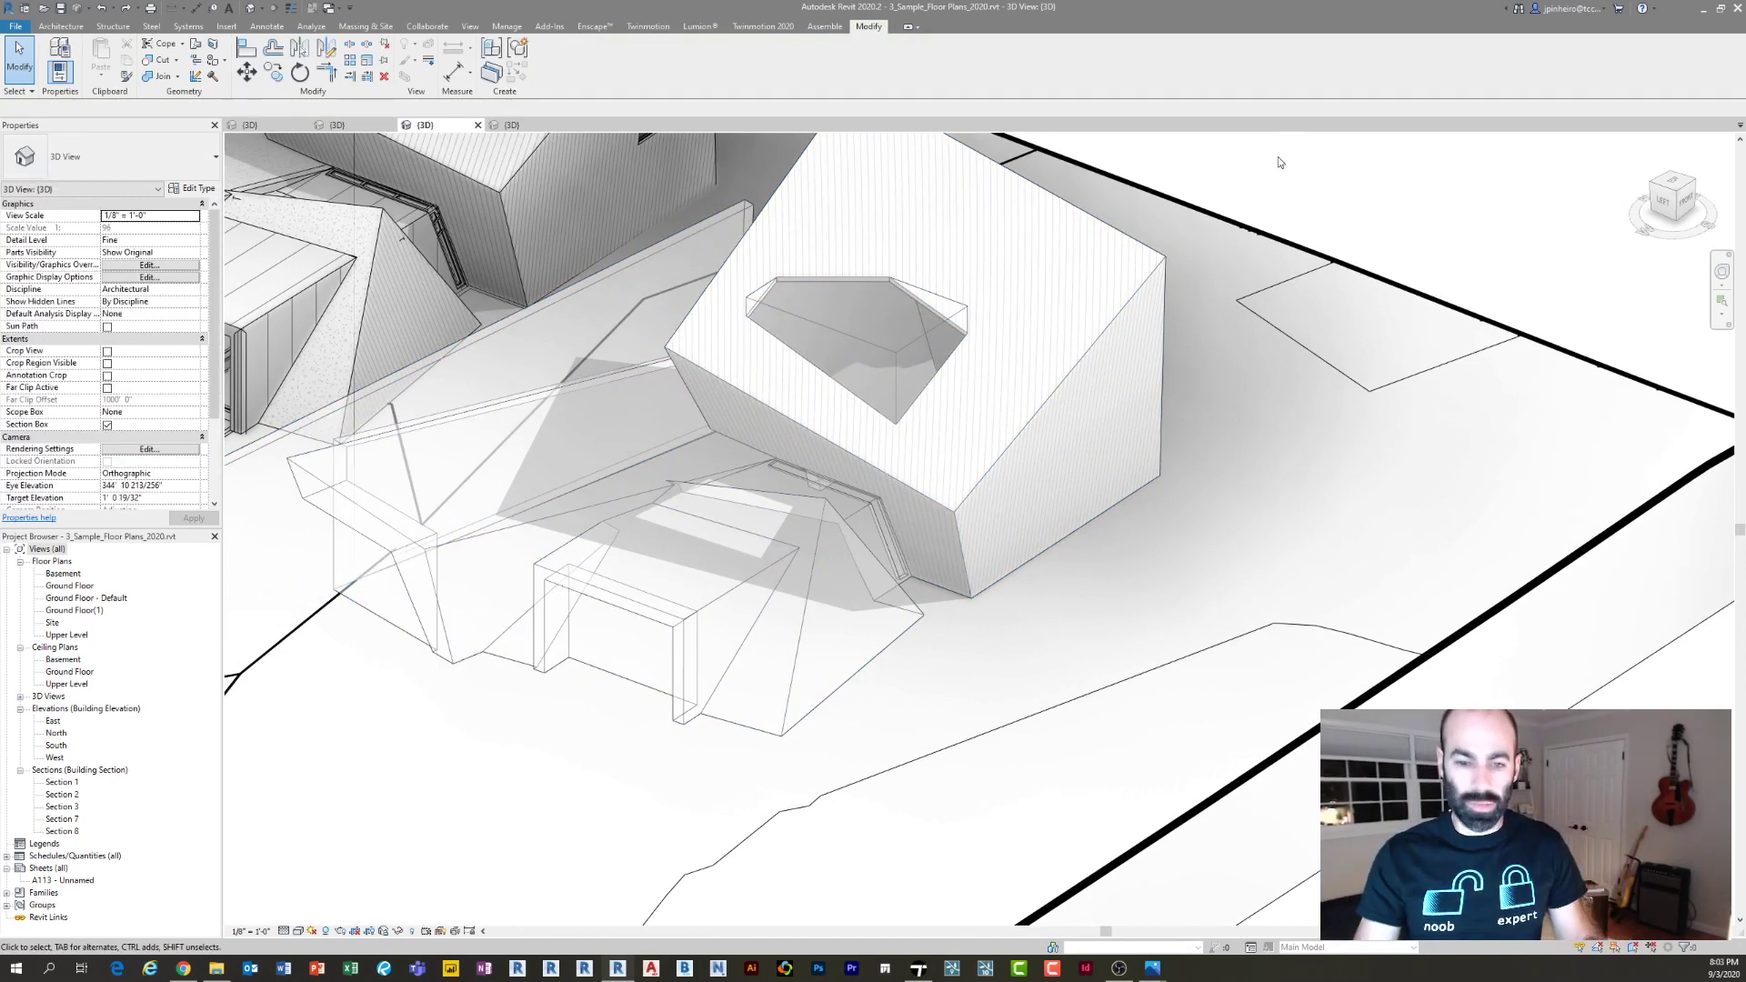
Delete the Conceptual Mass 6 instance from beneath the copied tilted volume's walls
{"action": "middle_click_drag", "start_coordinate": [907, 433], "coordinate": [992, 554]}
{"action": "left_click", "coordinate": [924, 427]}
{"action": "key", "text": "Escape"}
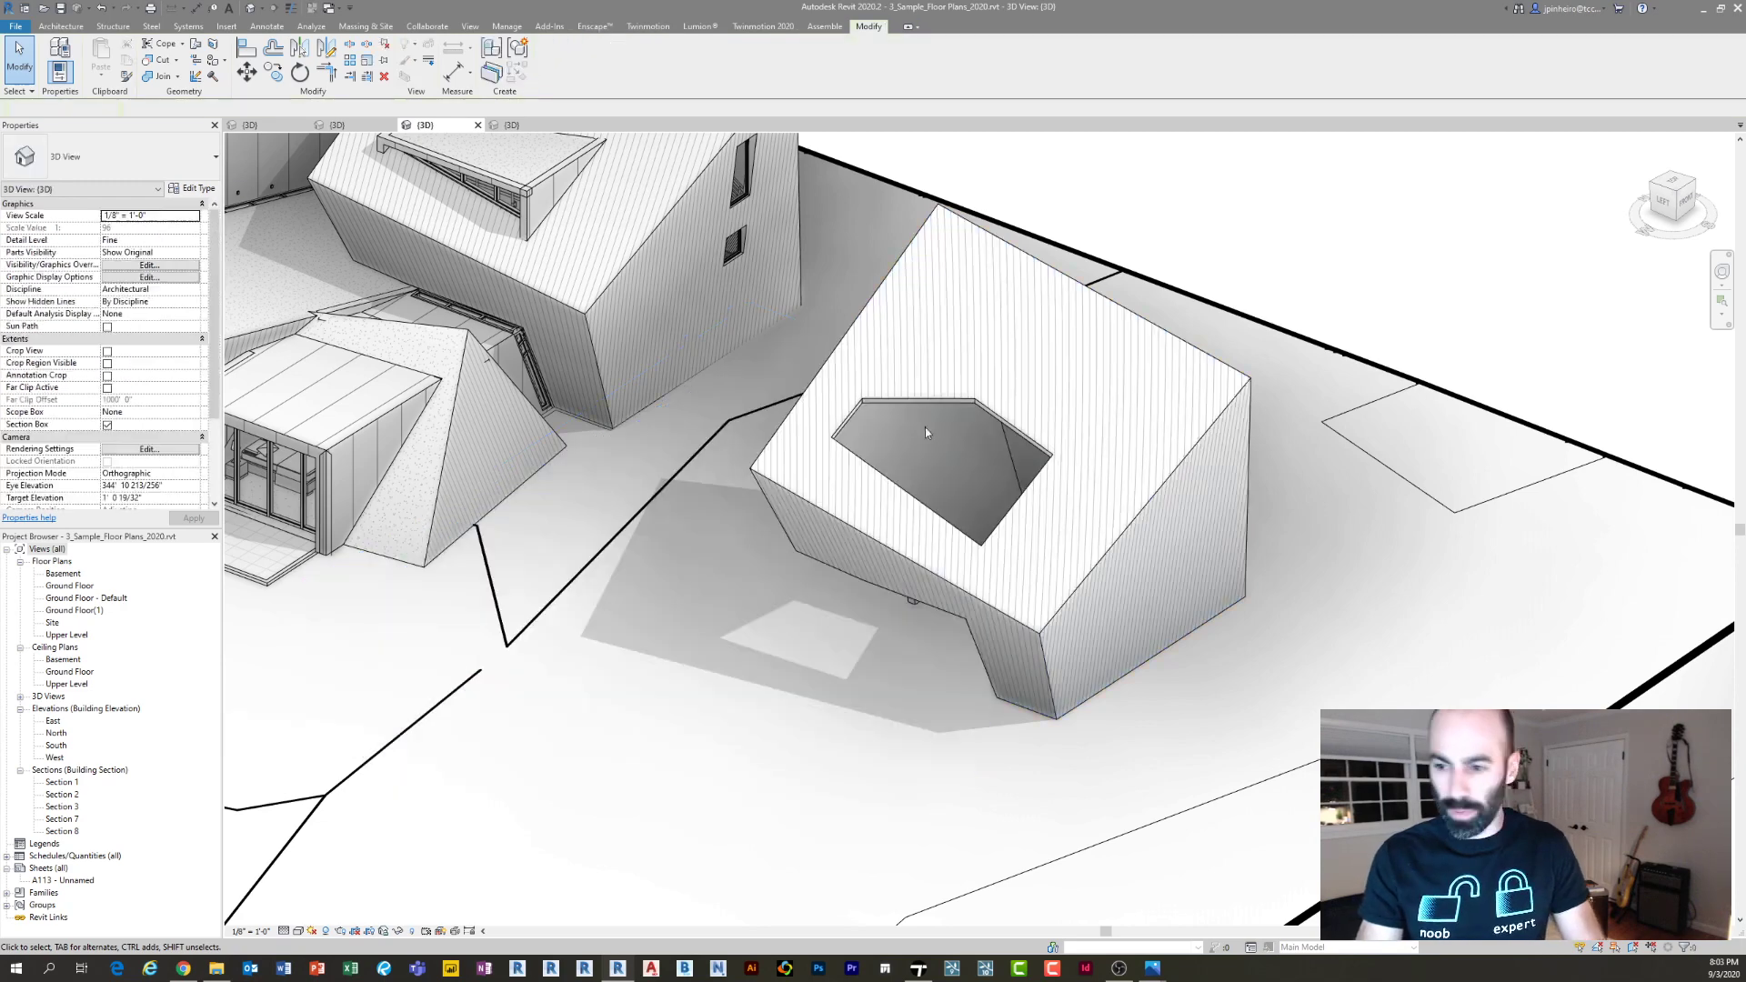
Delete the five remaining wood panel walls of the copied tilted volume, including its sloped top
{"action": "left_click", "coordinate": [1044, 649]}
{"action": "left_click", "coordinate": [1043, 650], "text": "ctrl"}
{"action": "middle_click_drag", "start_coordinate": [884, 651], "coordinate": [1023, 657], "text": "shift"}
{"action": "left_click", "coordinate": [986, 674], "text": "ctrl"}
{"action": "left_click", "coordinate": [1164, 685], "text": "ctrl"}
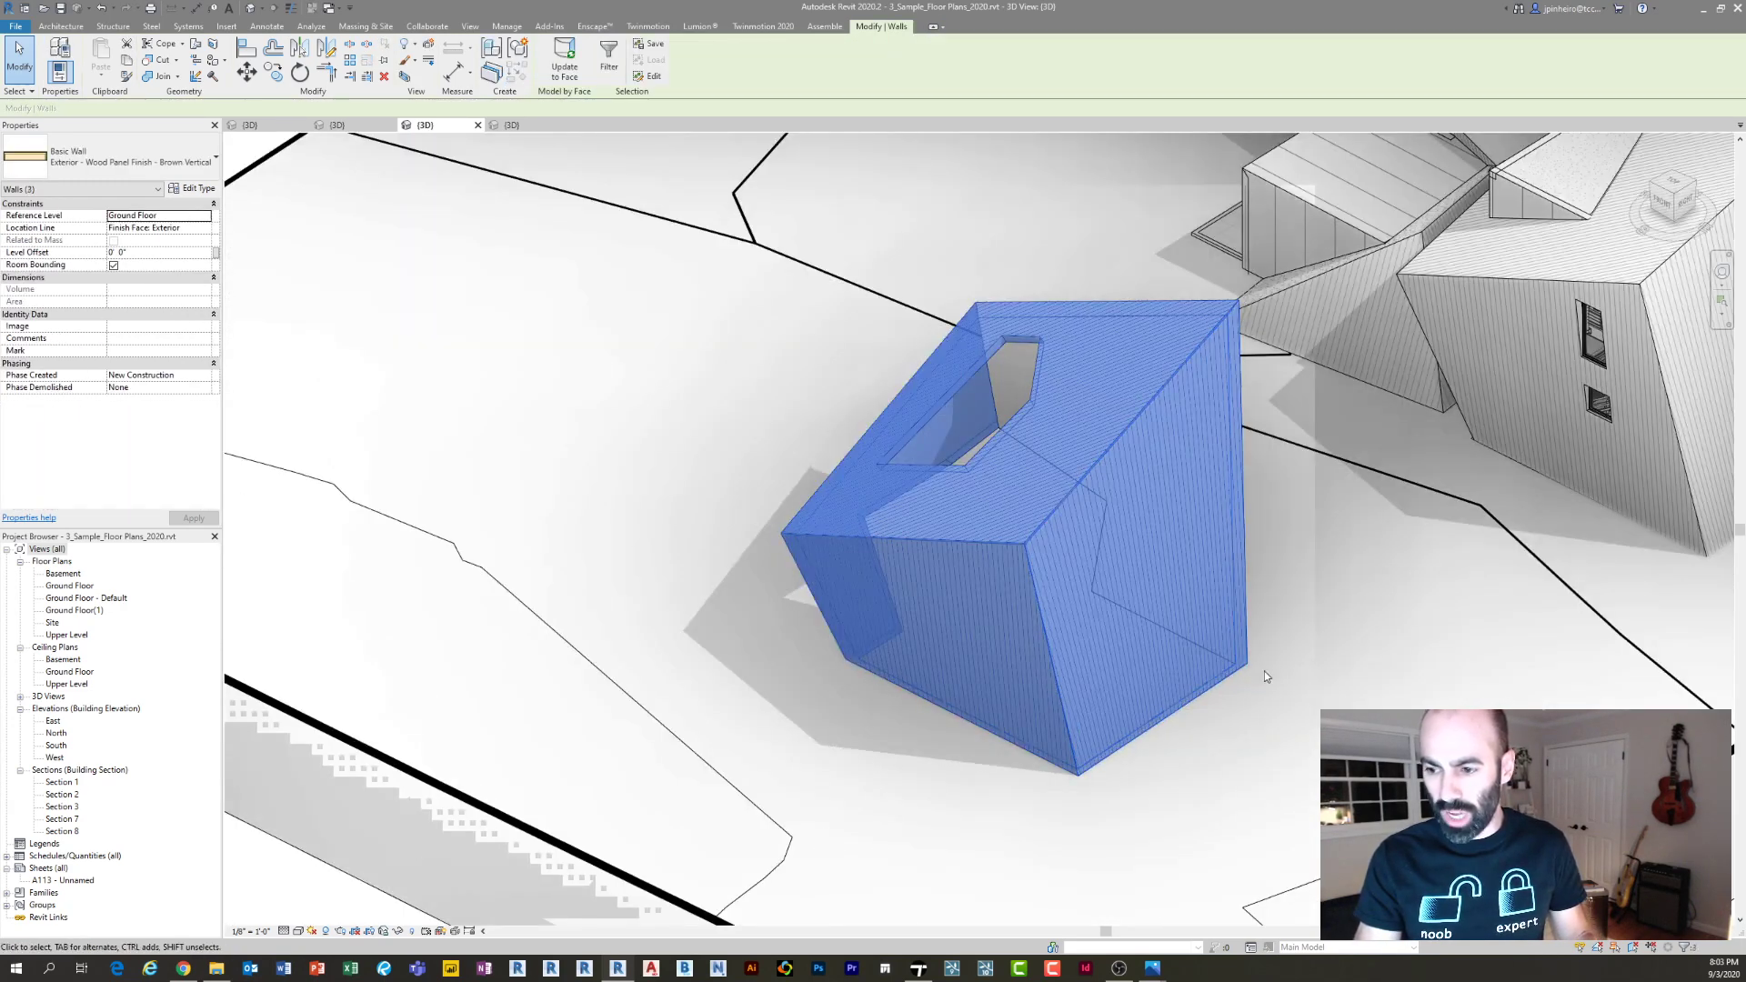
{"action": "middle_click_drag", "start_coordinate": [1263, 671], "coordinate": [1046, 574], "text": "shift"}
{"action": "key", "text": "Delete"}
{"action": "scroll", "coordinate": [935, 550], "scroll_direction": "down", "scroll_amount": 2}
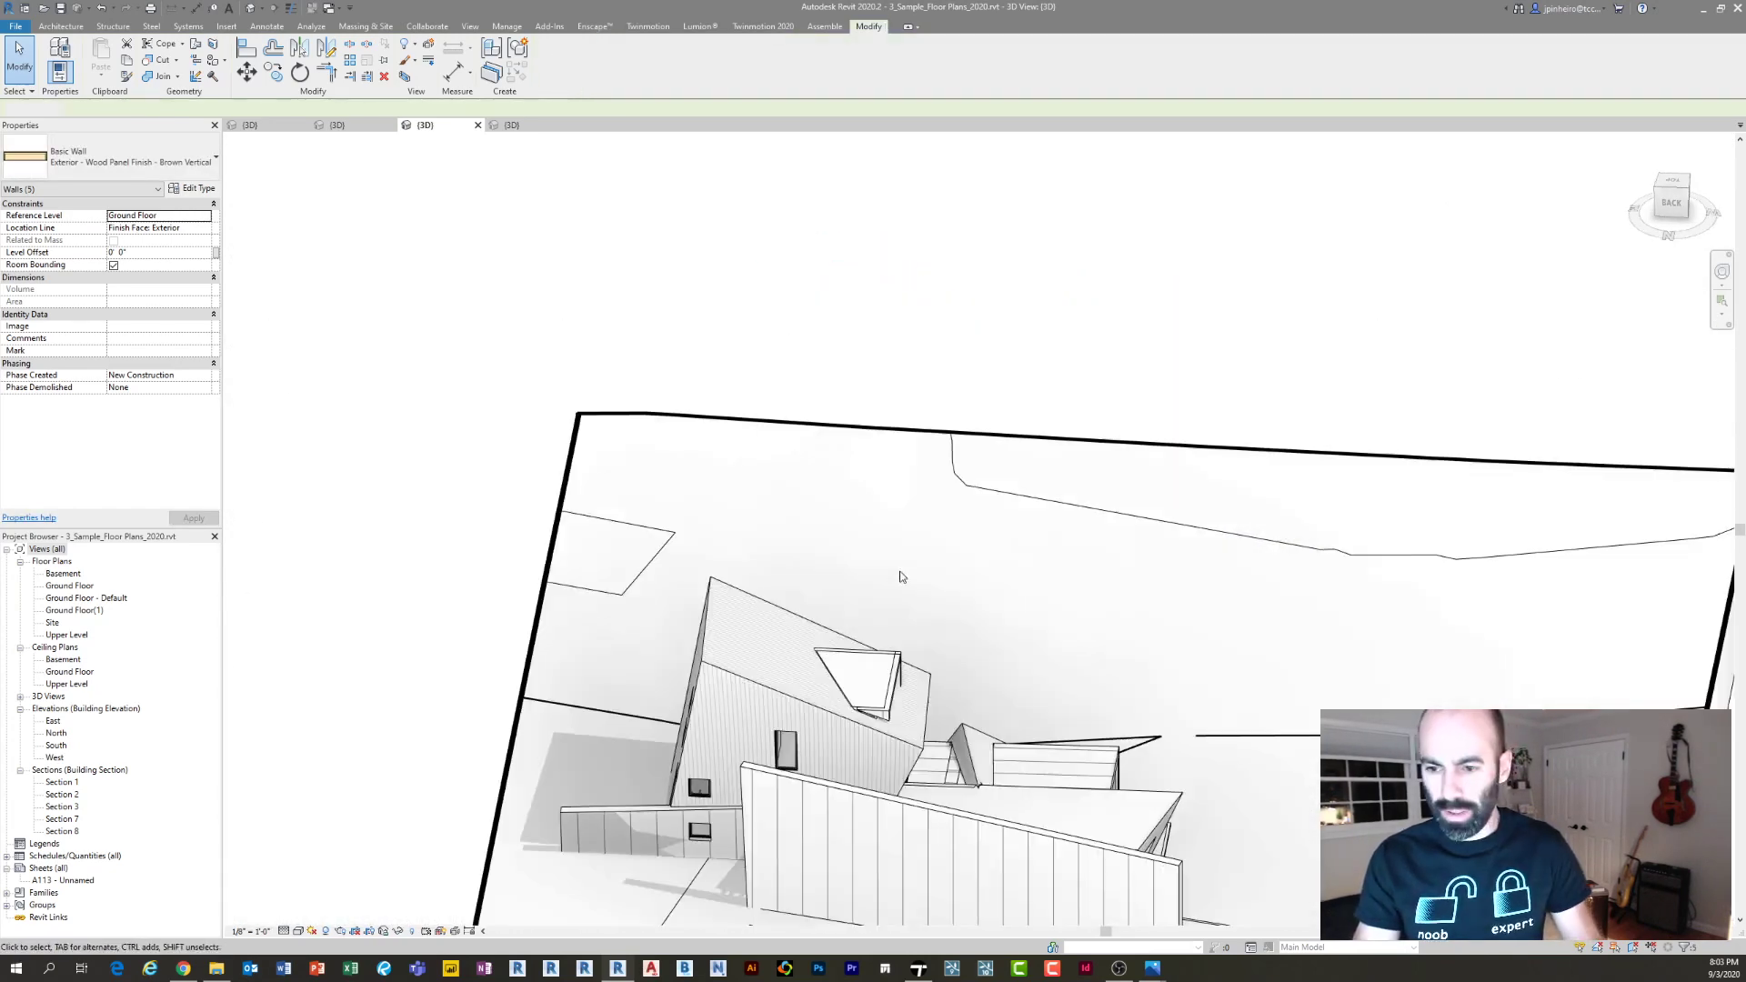
Reveal the hidden elements at the original house, unhide its Conceptual Mass 5 instance, and leave the reveal mode
{"action": "middle_click_drag", "start_coordinate": [789, 600], "coordinate": [1400, 664]}
{"action": "middle_click_drag", "start_coordinate": [912, 601], "coordinate": [374, 444]}
{"action": "middle_click_drag", "start_coordinate": [1076, 553], "coordinate": [681, 567], "text": "shift"}
{"action": "scroll", "coordinate": [864, 420], "scroll_direction": "up", "scroll_amount": 5}
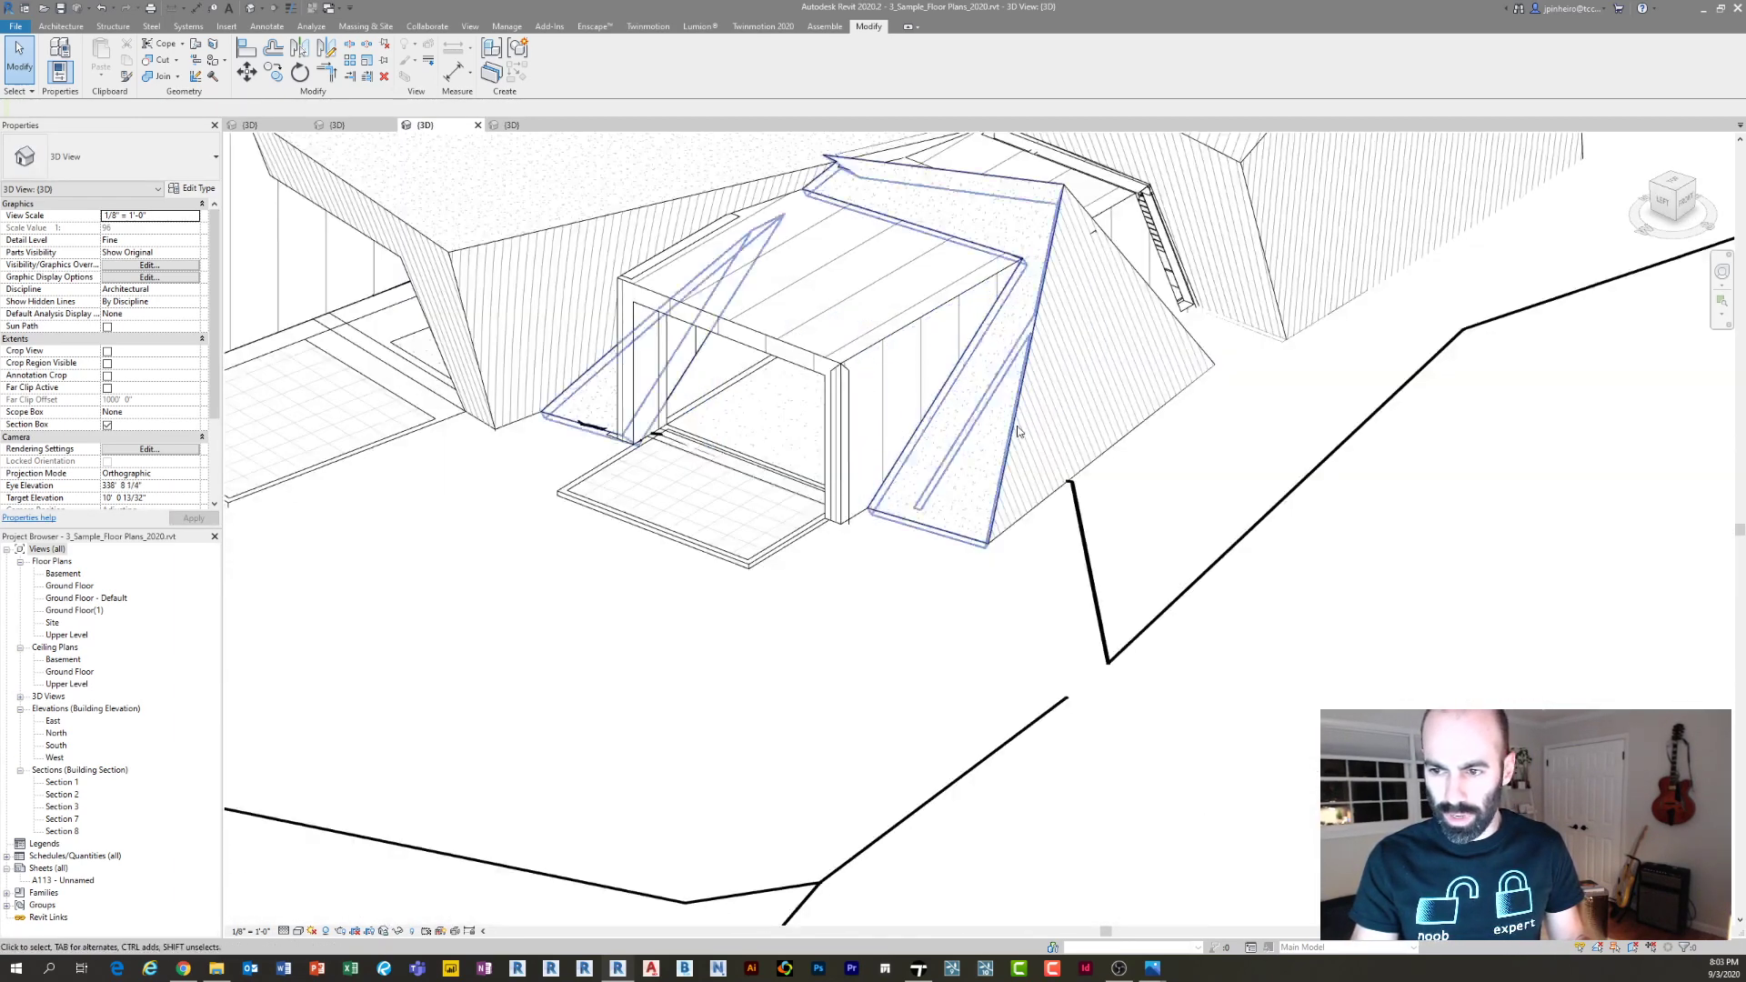
{"action": "left_click", "coordinate": [417, 930]}
{"action": "left_click", "coordinate": [951, 527]}
{"action": "middle_click_drag", "start_coordinate": [951, 527], "coordinate": [673, 791]}
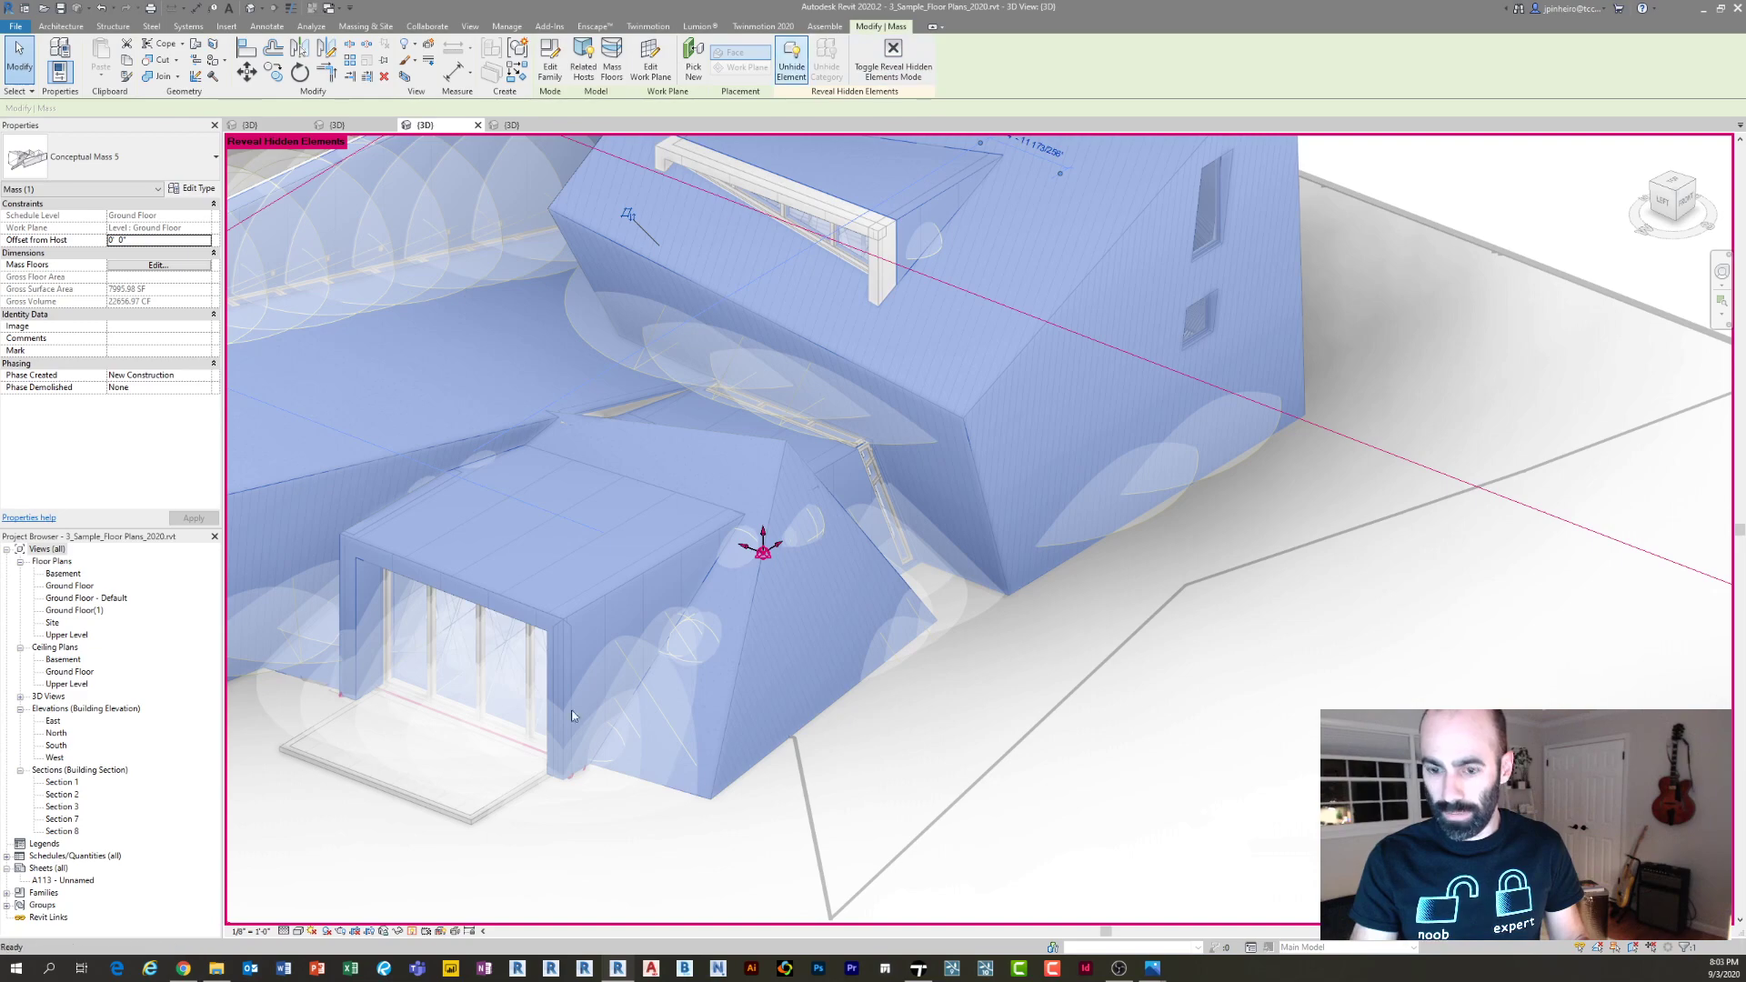
{"action": "key", "text": "r"}
{"action": "key", "text": "h"}
{"action": "scroll", "coordinate": [707, 723], "scroll_direction": "down", "scroll_amount": 3}
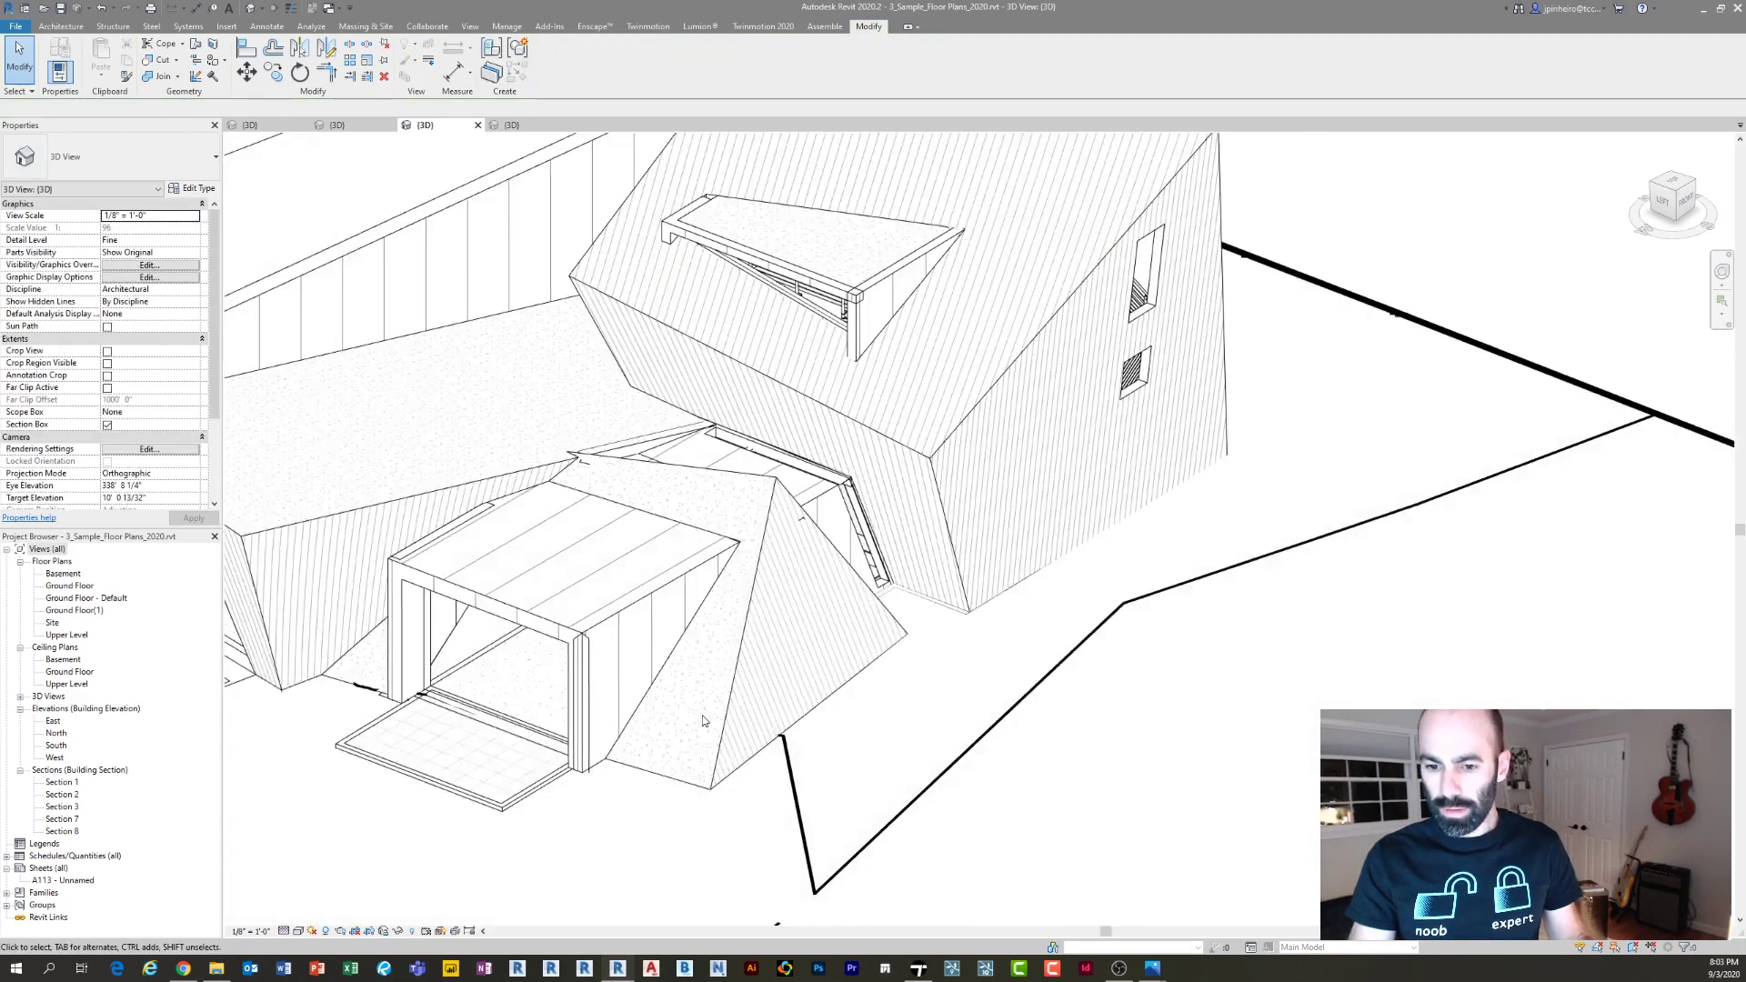
Select the original house's Conceptual Mass 5 and examine how its faces line up with the walls
{"action": "left_click", "coordinate": [718, 723]}
{"action": "middle_click_drag", "start_coordinate": [718, 723], "coordinate": [311, 639], "text": "shift"}
{"action": "scroll", "coordinate": [637, 627], "scroll_direction": "up", "scroll_amount": 8}
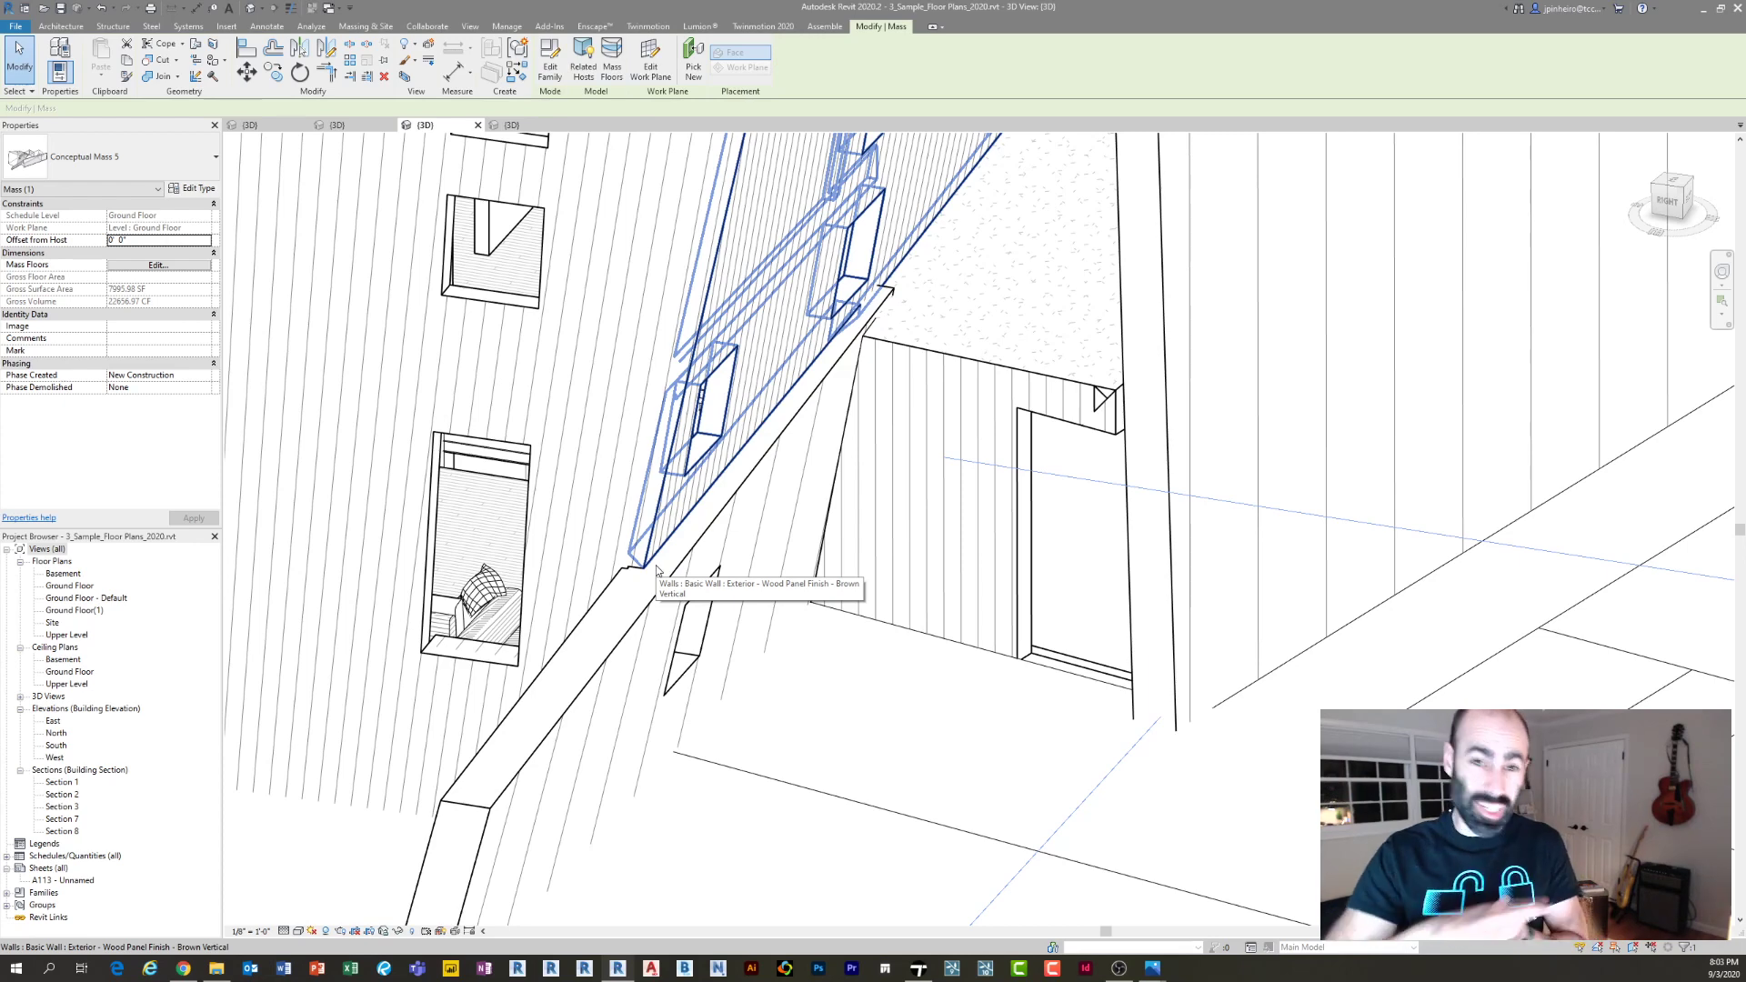
{"action": "scroll", "coordinate": [656, 570], "scroll_direction": "down", "scroll_amount": 6}
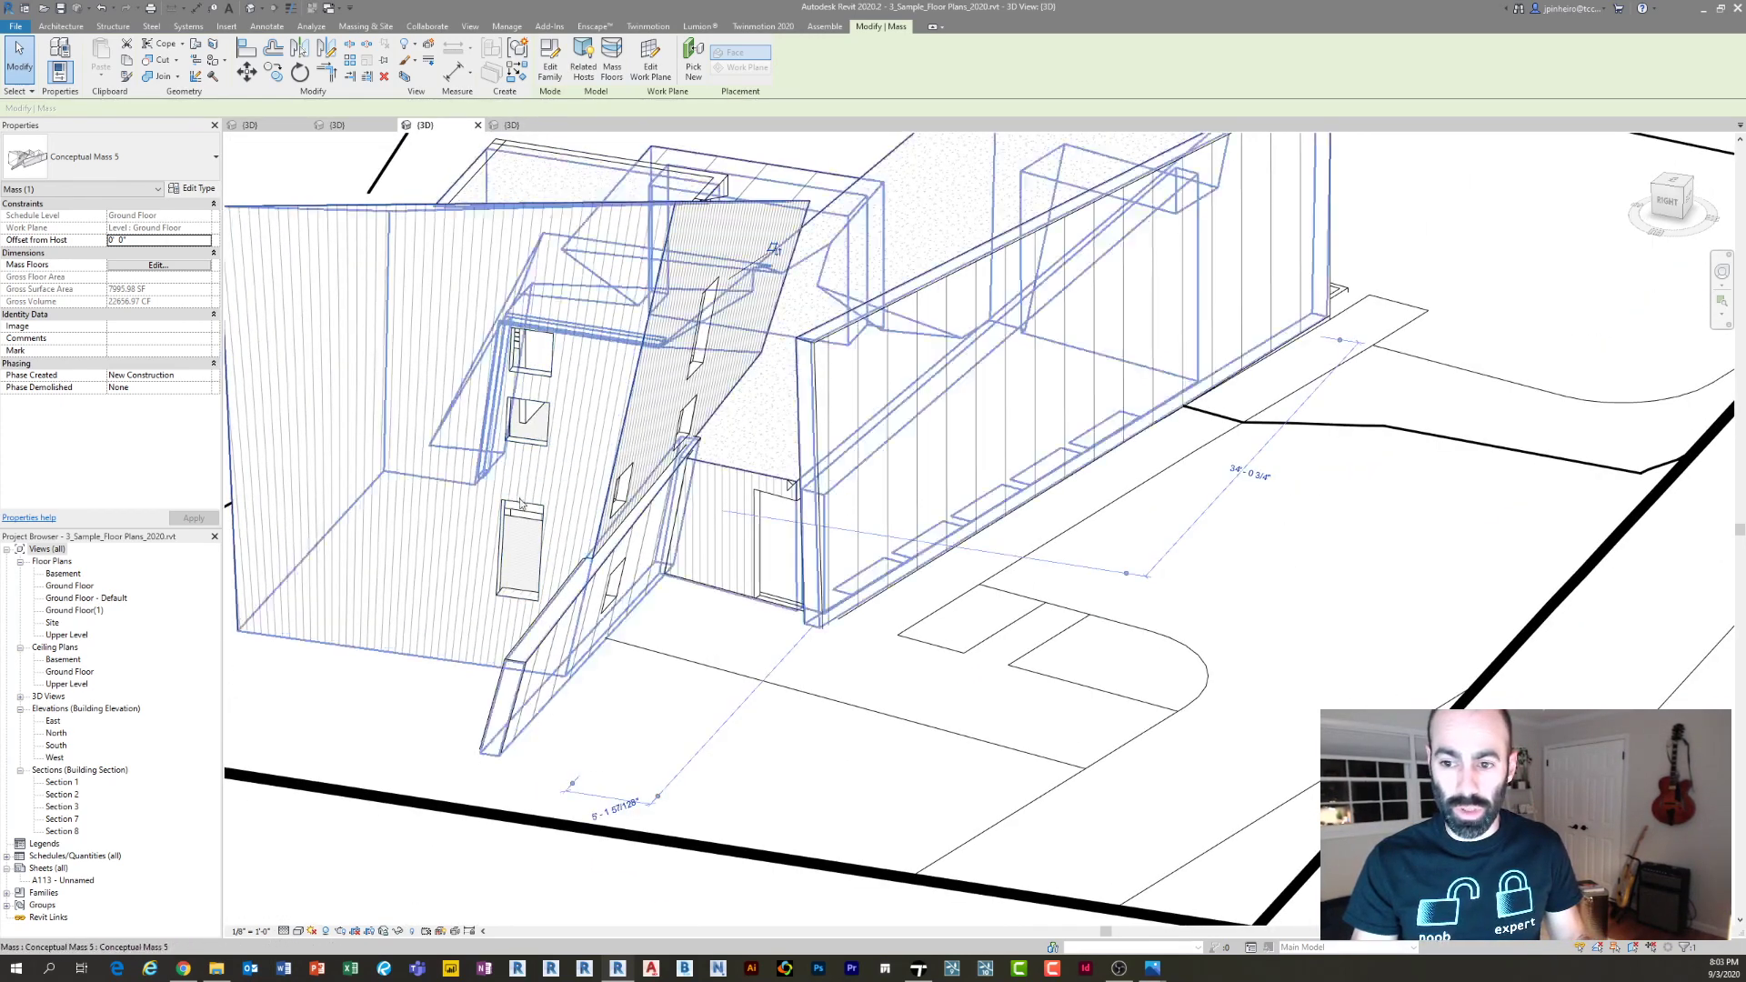
Select the tilted volume's wood panel walls, including its sloped top, and temporarily isolate them in the view
{"action": "middle_click_drag", "start_coordinate": [611, 648], "coordinate": [729, 640], "text": "shift"}
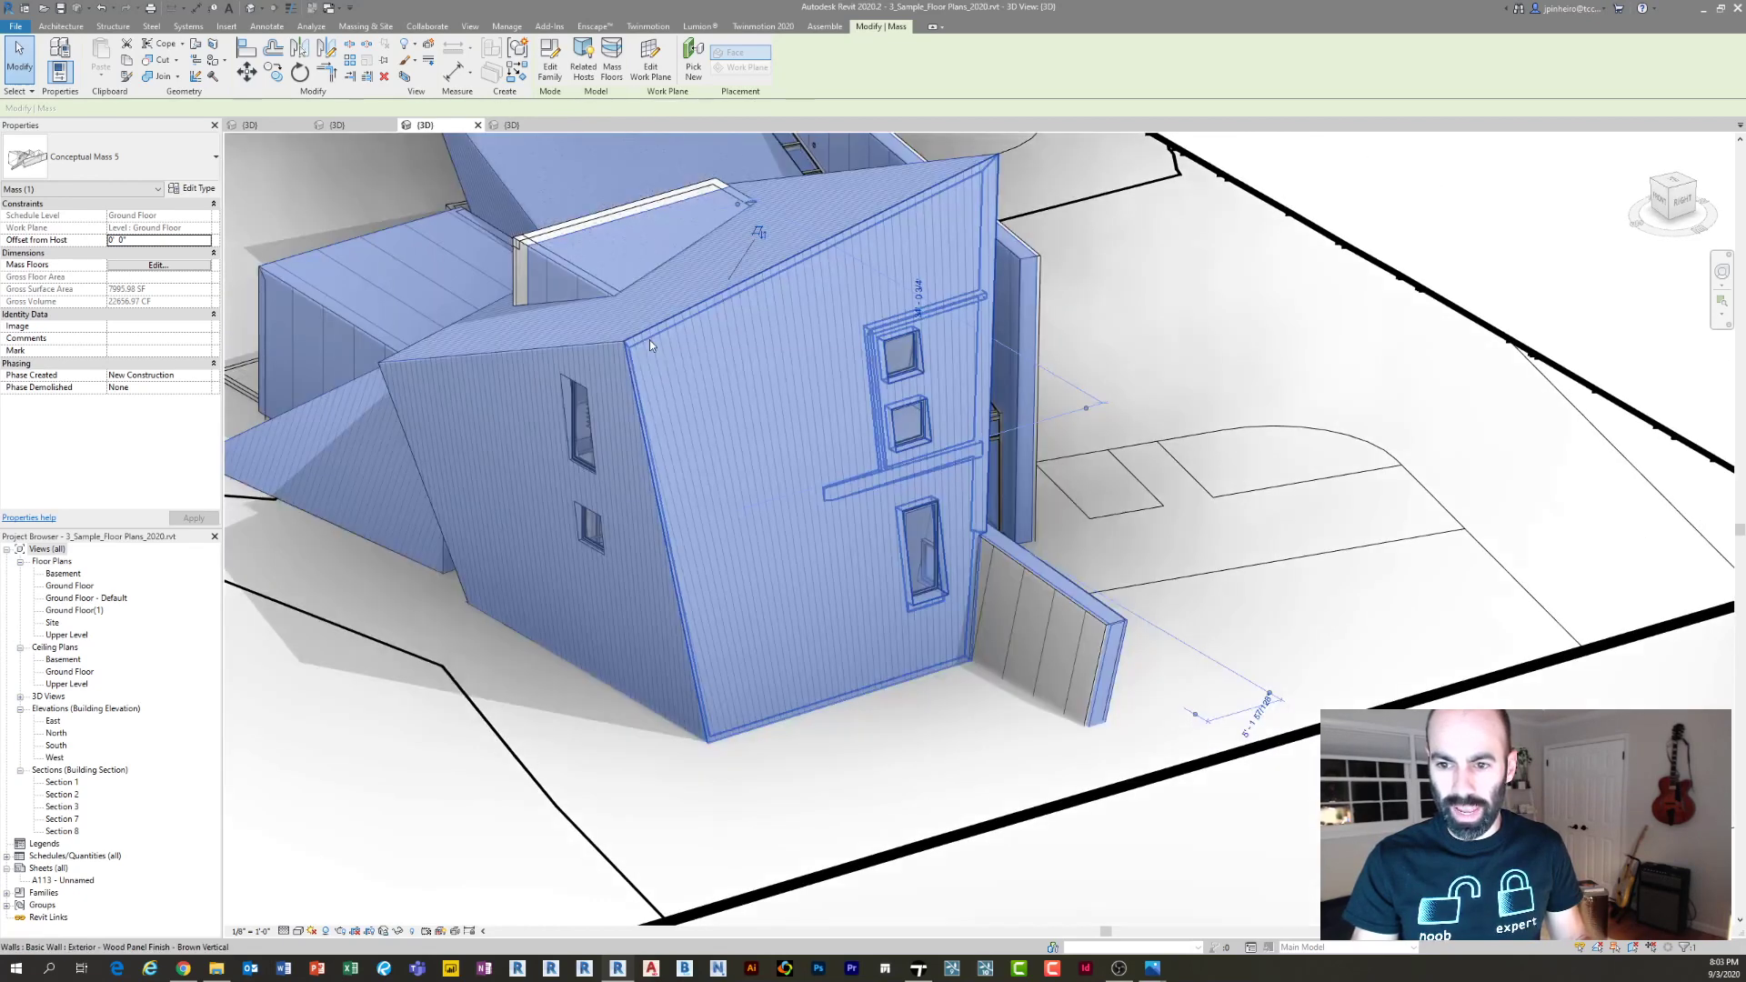
{"action": "left_click", "coordinate": [700, 346]}
{"action": "left_click", "coordinate": [581, 351], "text": "ctrl"}
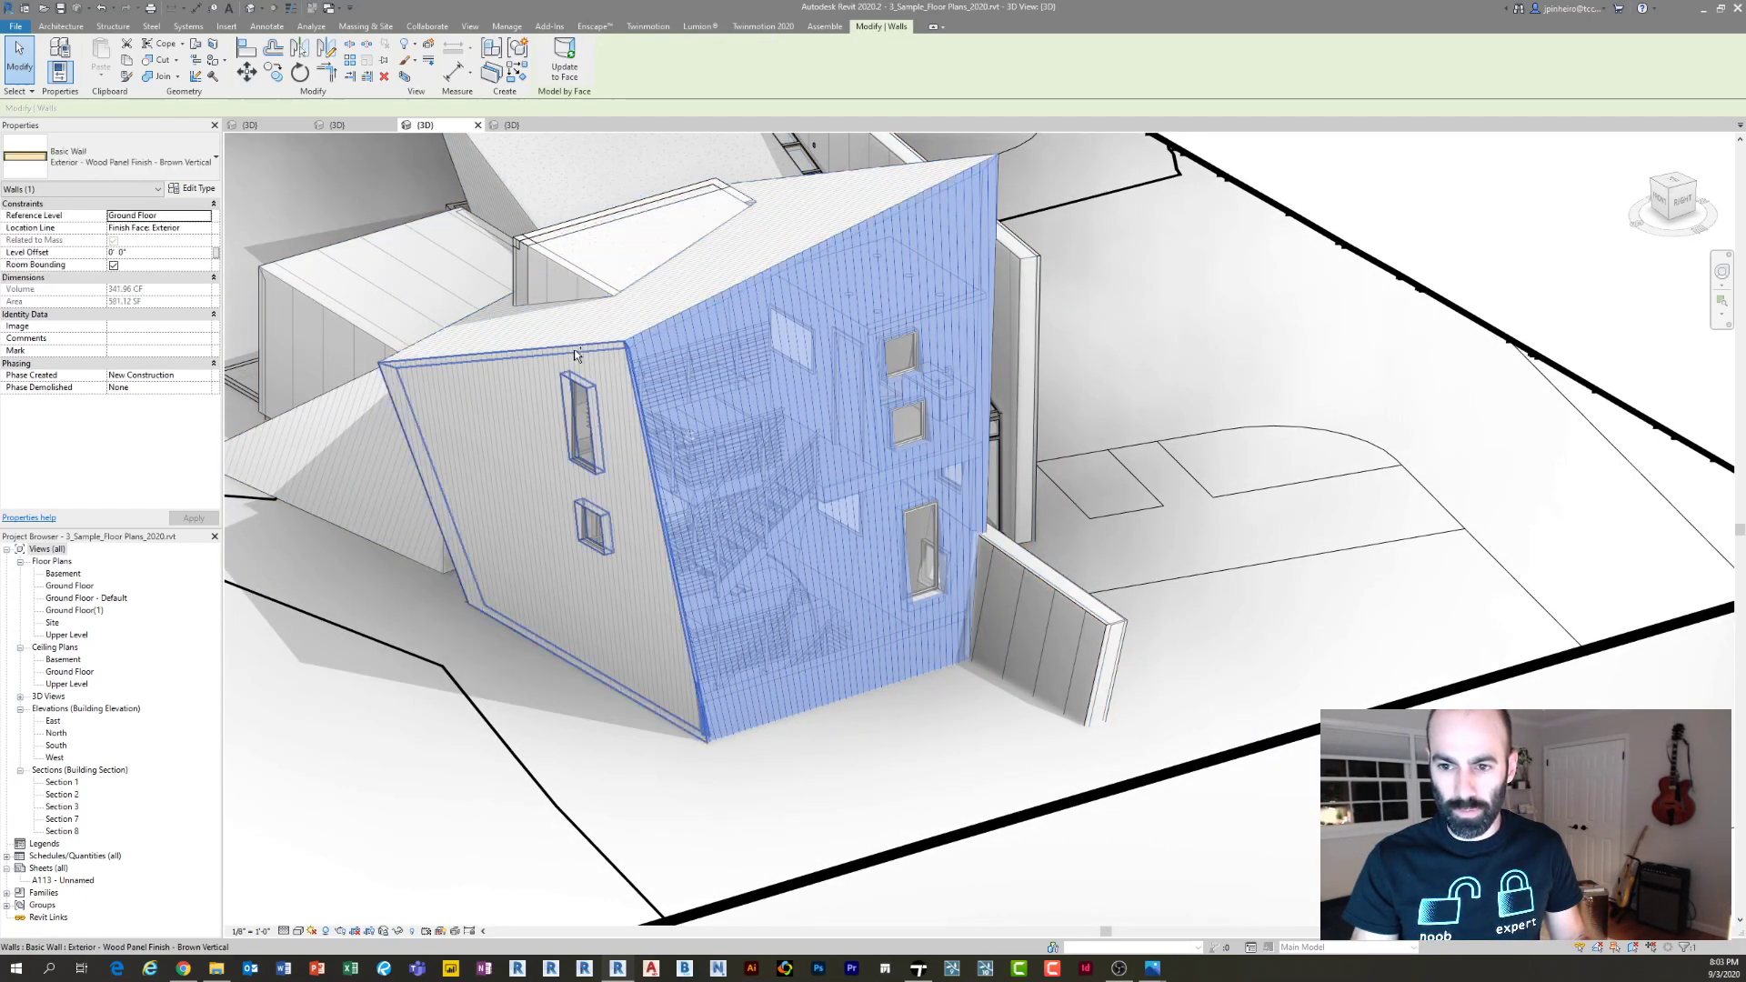
{"action": "middle_click_drag", "start_coordinate": [869, 423], "coordinate": [657, 382], "text": "shift"}
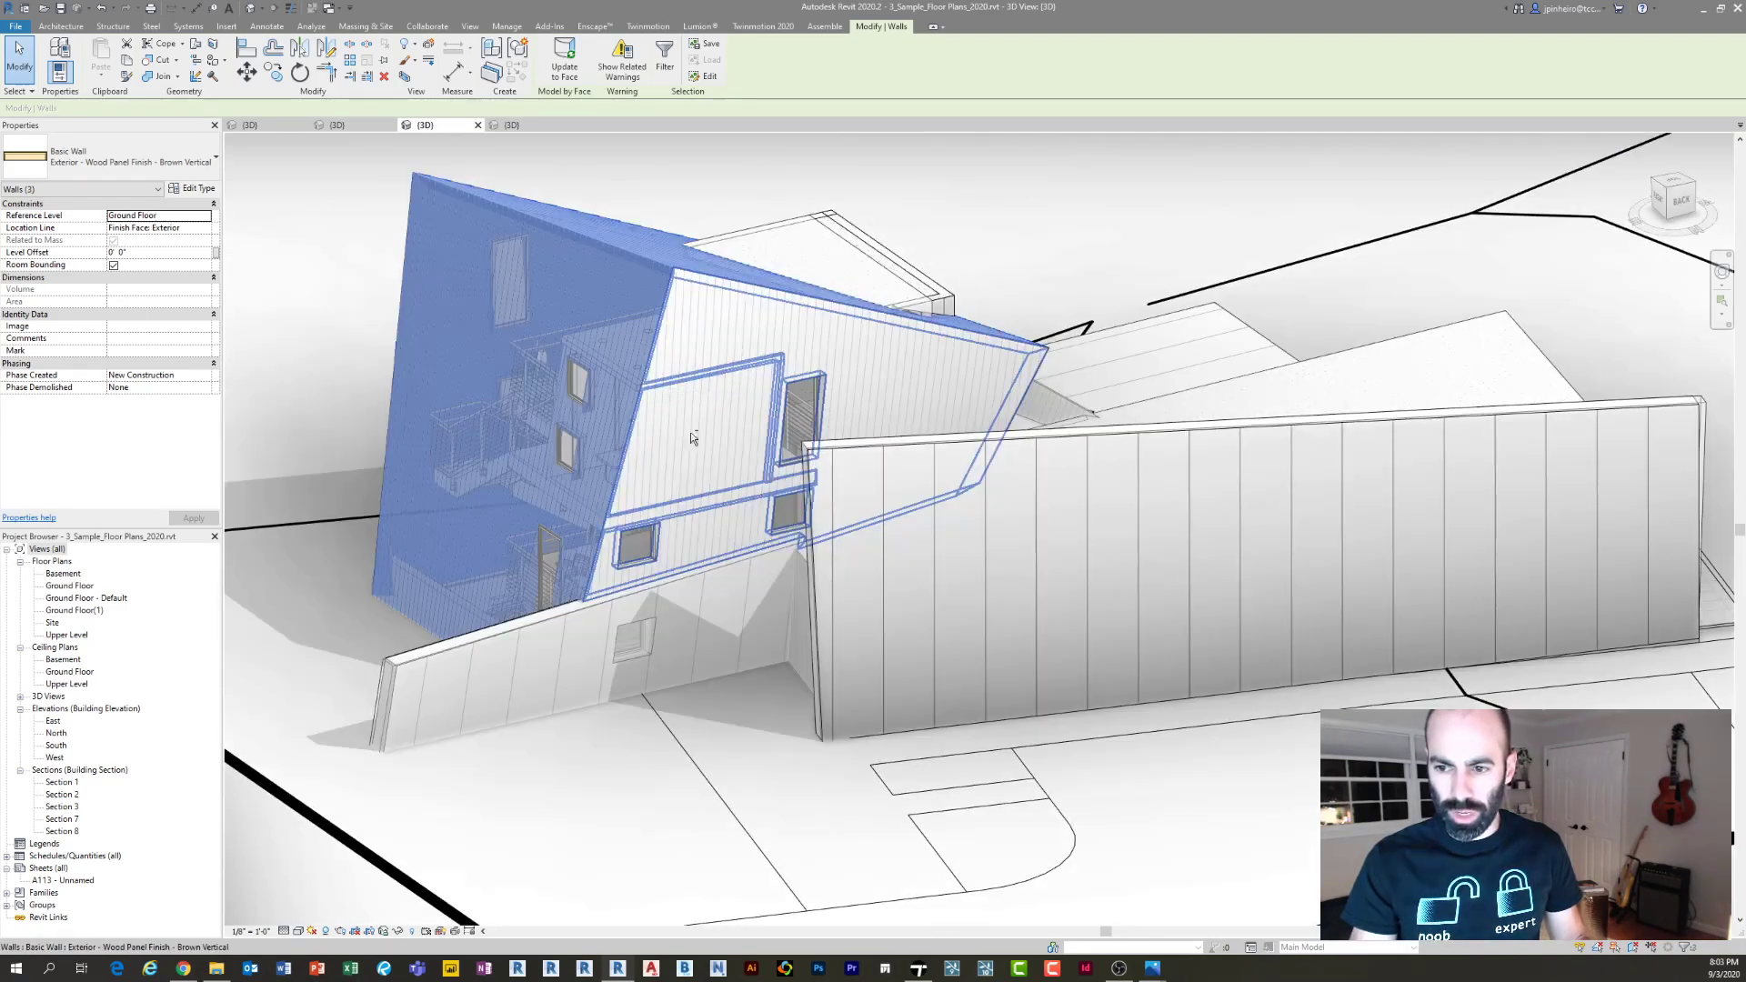
{"action": "left_click", "coordinate": [691, 433], "text": "ctrl"}
{"action": "middle_click_drag", "start_coordinate": [807, 589], "coordinate": [787, 558], "text": "shift"}
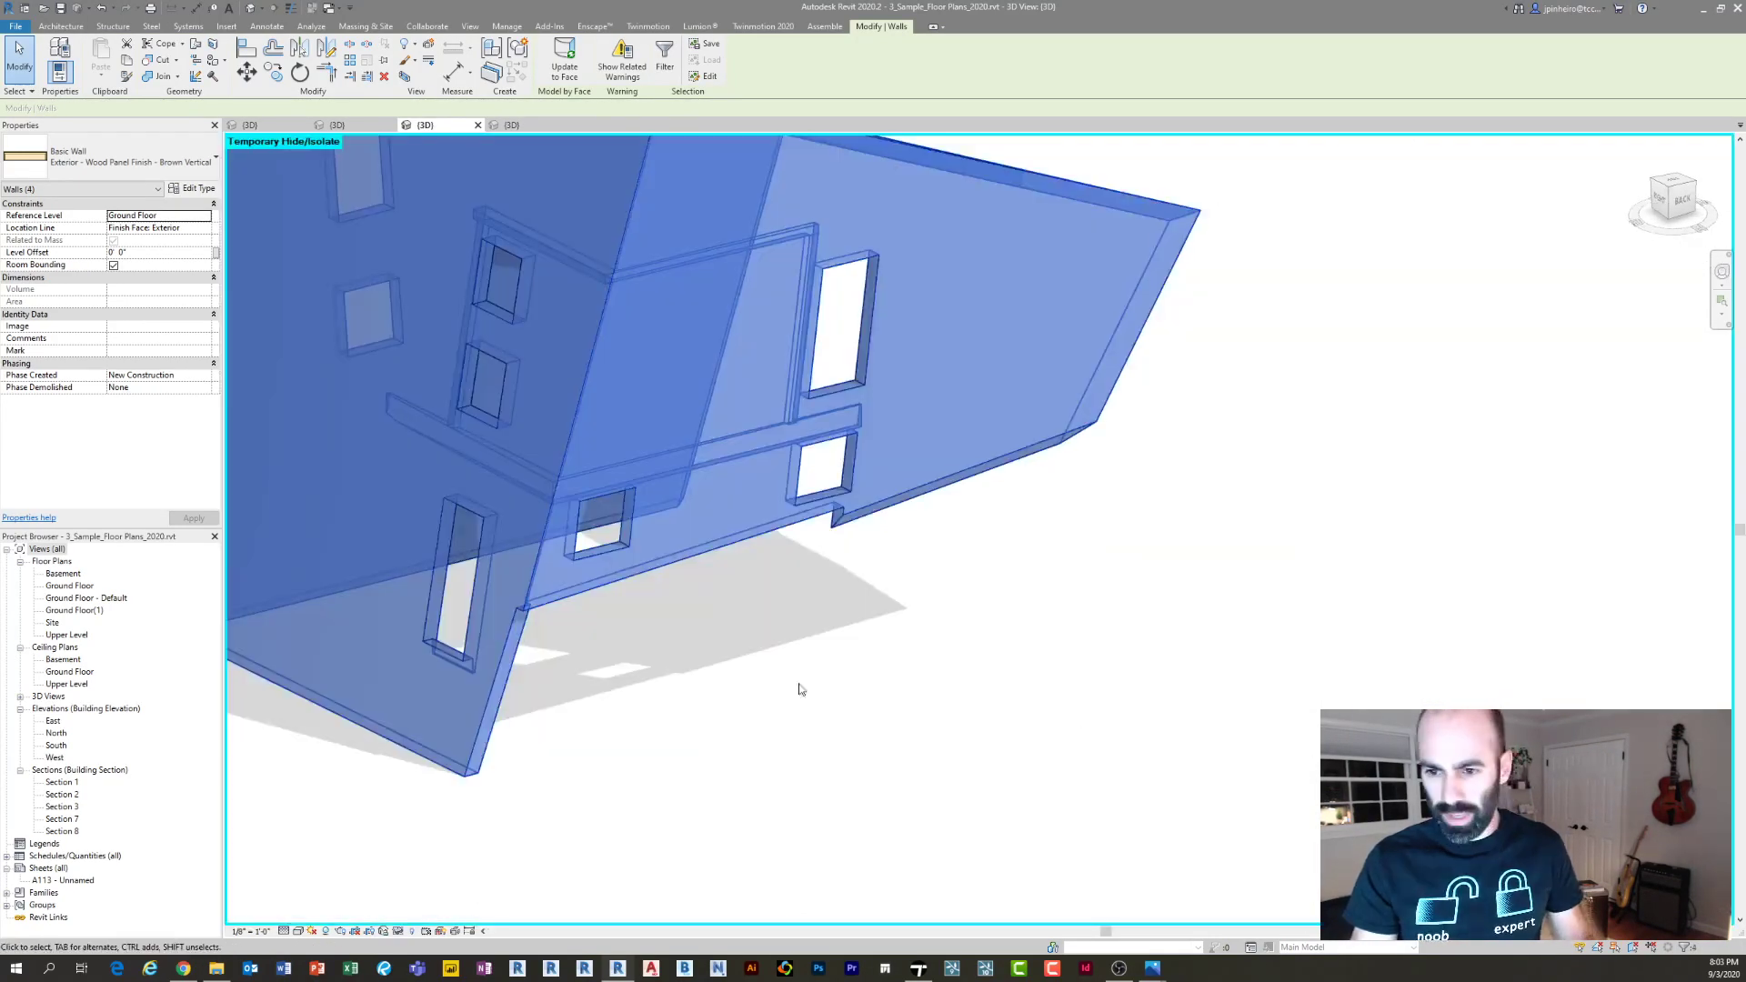
{"action": "left_click", "coordinate": [799, 689]}
Examine the window openings and lower edges of the isolated tilted walls, and reset the temporary isolation
{"action": "scroll", "coordinate": [799, 689], "scroll_direction": "down", "scroll_amount": 3}
{"action": "mouse_move", "coordinate": [799, 689]}
{"action": "middle_mouse_down", "text": "shift"}
{"action": "mouse_move", "coordinate": [841, 689]}
{"action": "mouse_move", "coordinate": [923, 475]}
{"action": "middle_mouse_up", "text": "shift"}
{"action": "scroll", "coordinate": [872, 535], "scroll_direction": "up", "scroll_amount": 1}
{"action": "scroll", "coordinate": [872, 538], "scroll_direction": "up", "scroll_amount": 2}
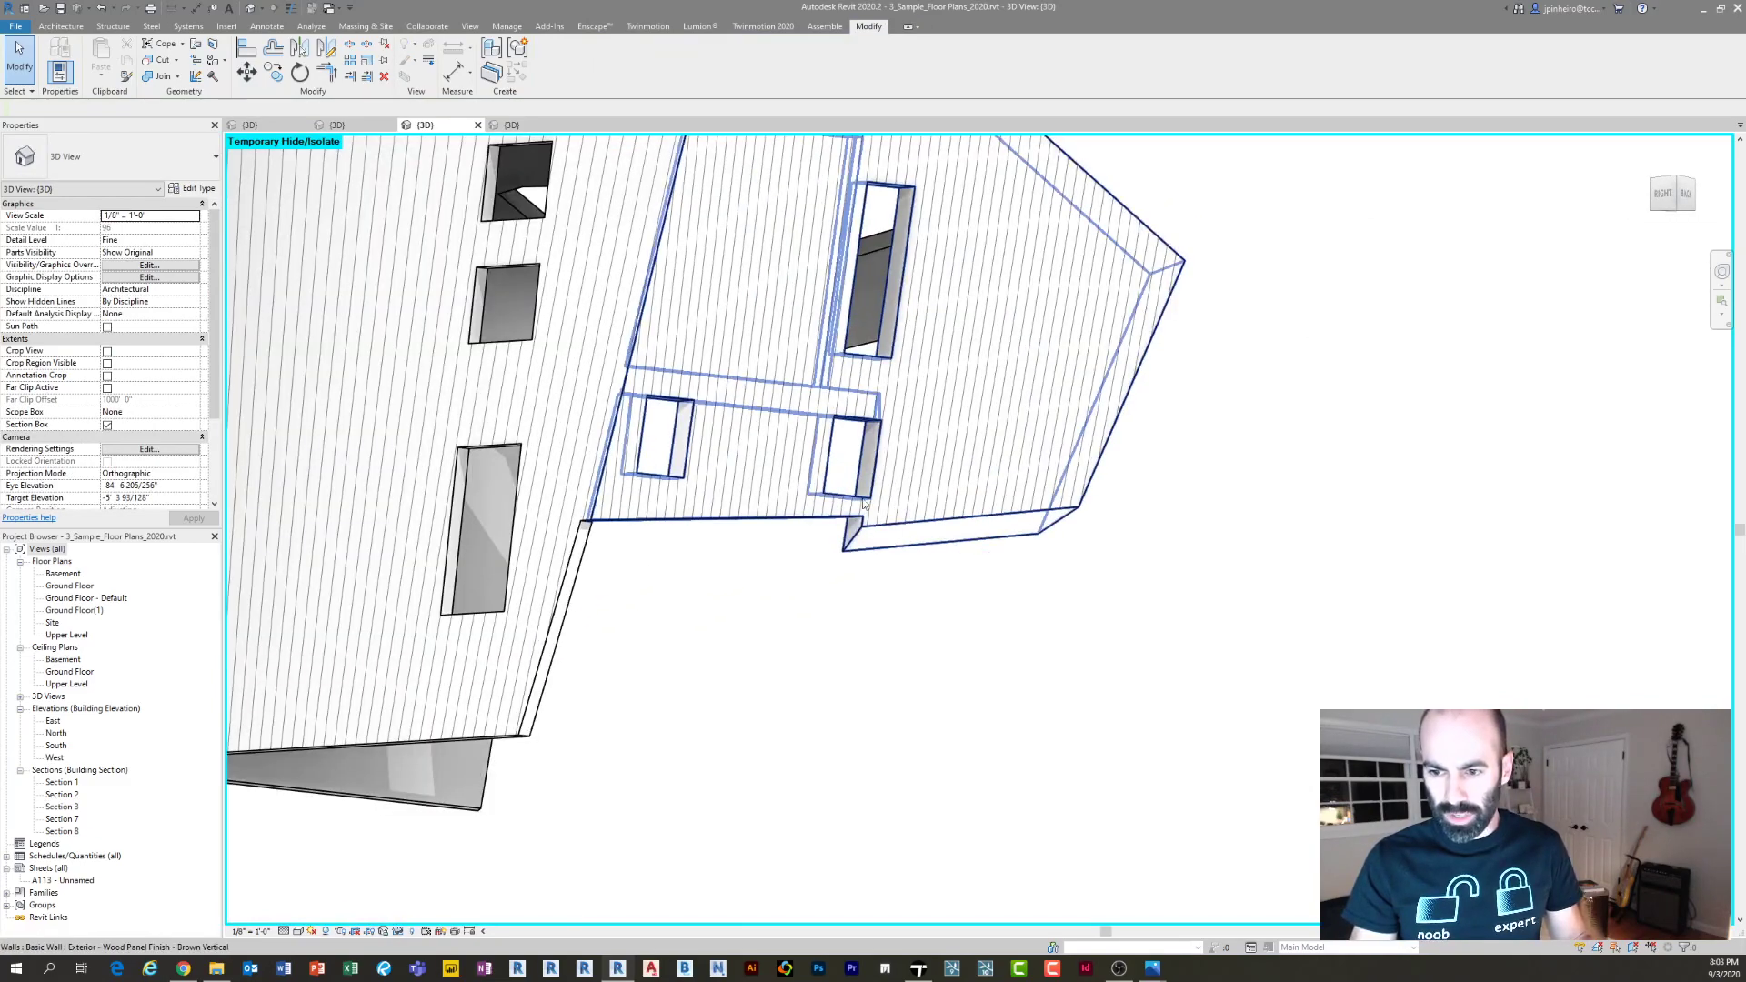
{"action": "middle_click_drag", "start_coordinate": [909, 595], "coordinate": [391, 604], "text": "shift"}
{"action": "middle_click_drag", "start_coordinate": [600, 600], "coordinate": [1006, 624]}
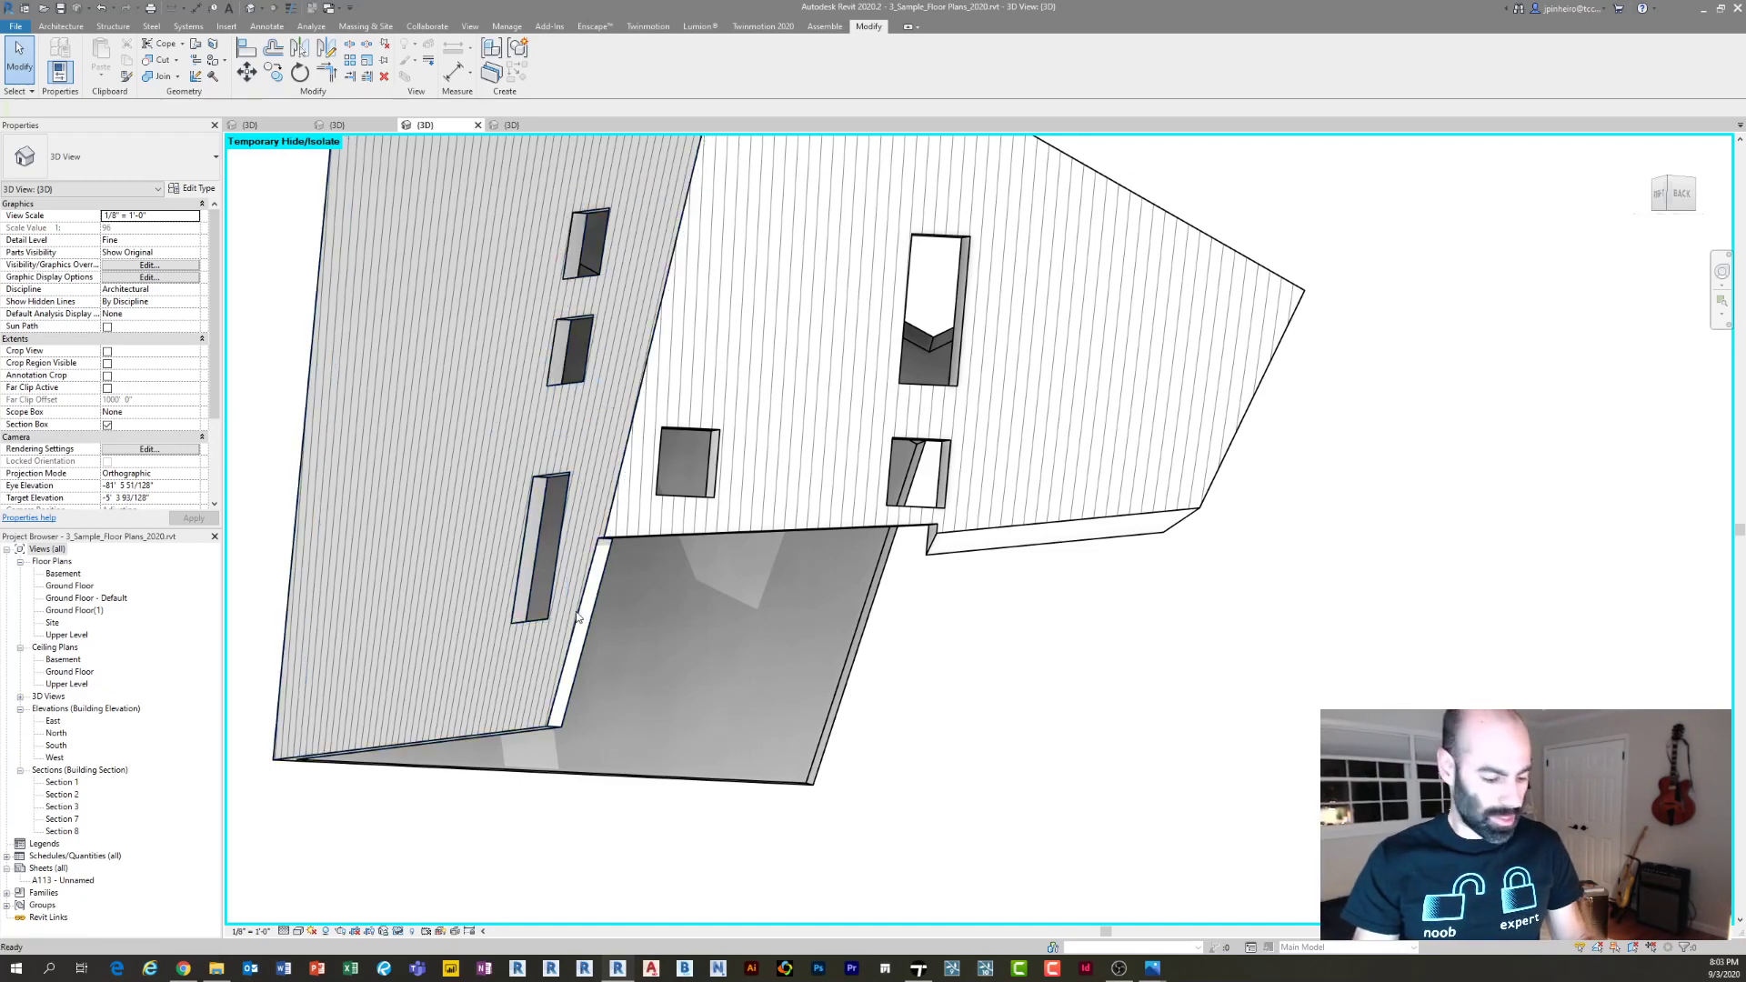
Look through the other open 3D views, including the Guggenheim Helsinki model, and bring up the Conceptual Mass 6 family
{"action": "left_click", "coordinate": [250, 127]}
{"action": "left_click", "coordinate": [337, 128]}
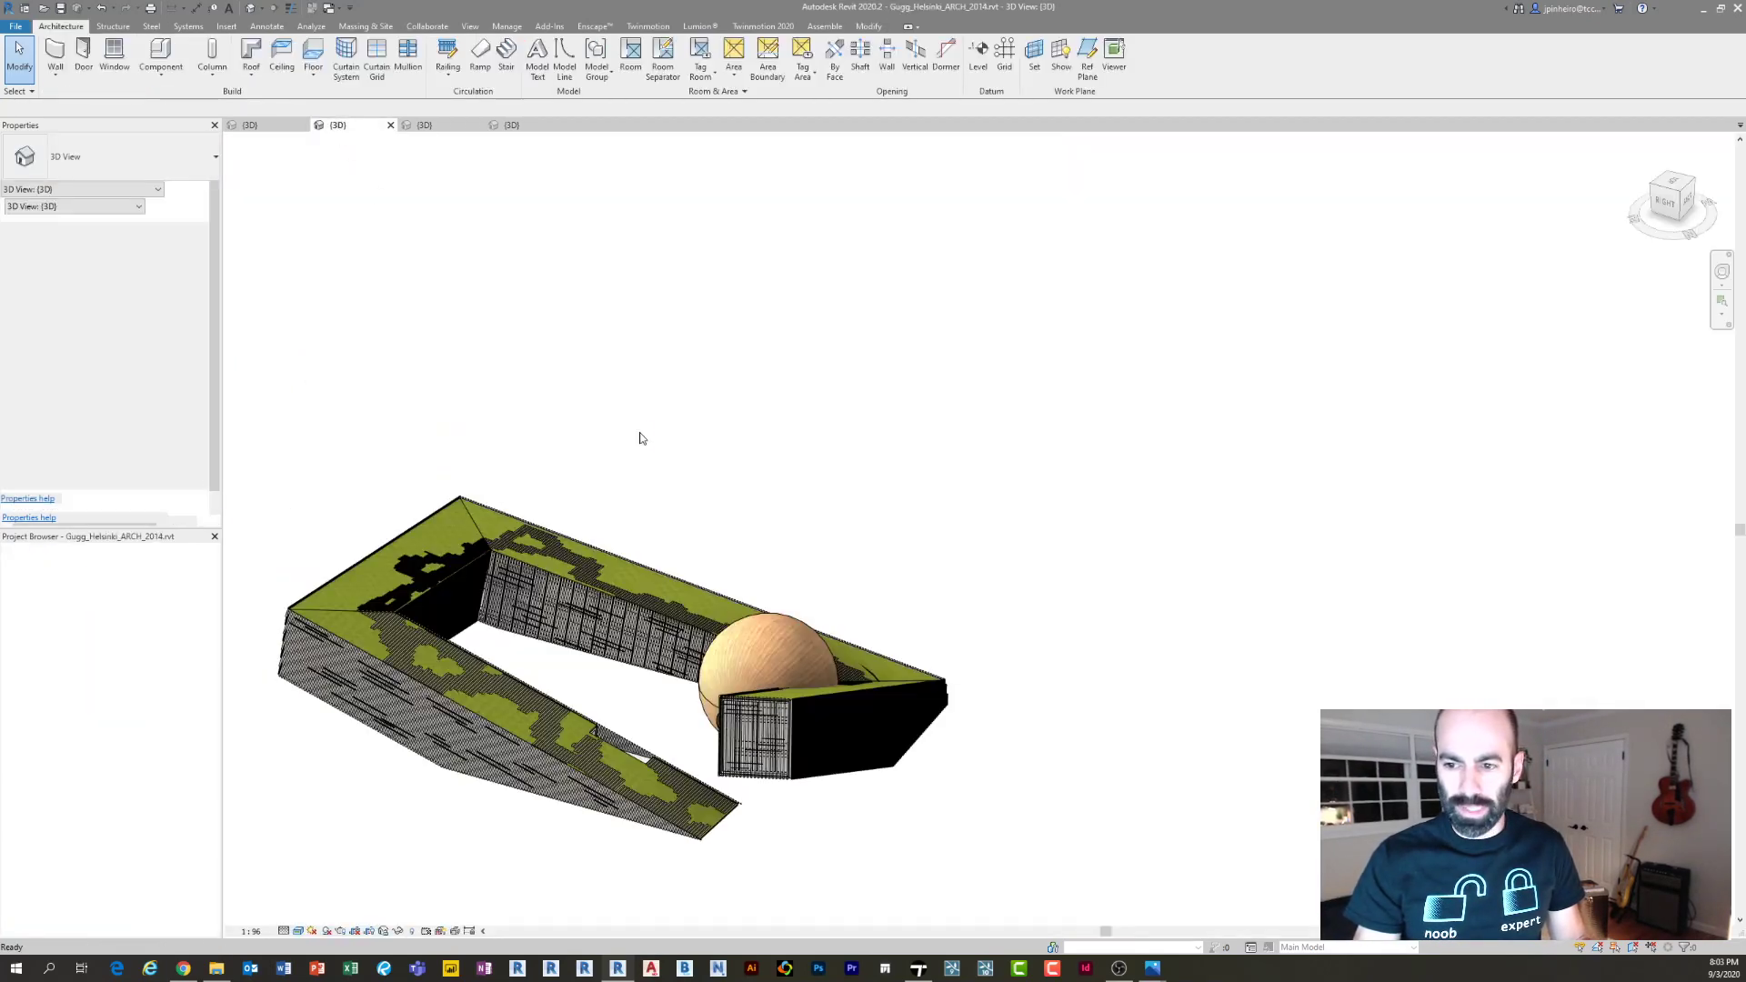
{"action": "left_click", "coordinate": [951, 538]}
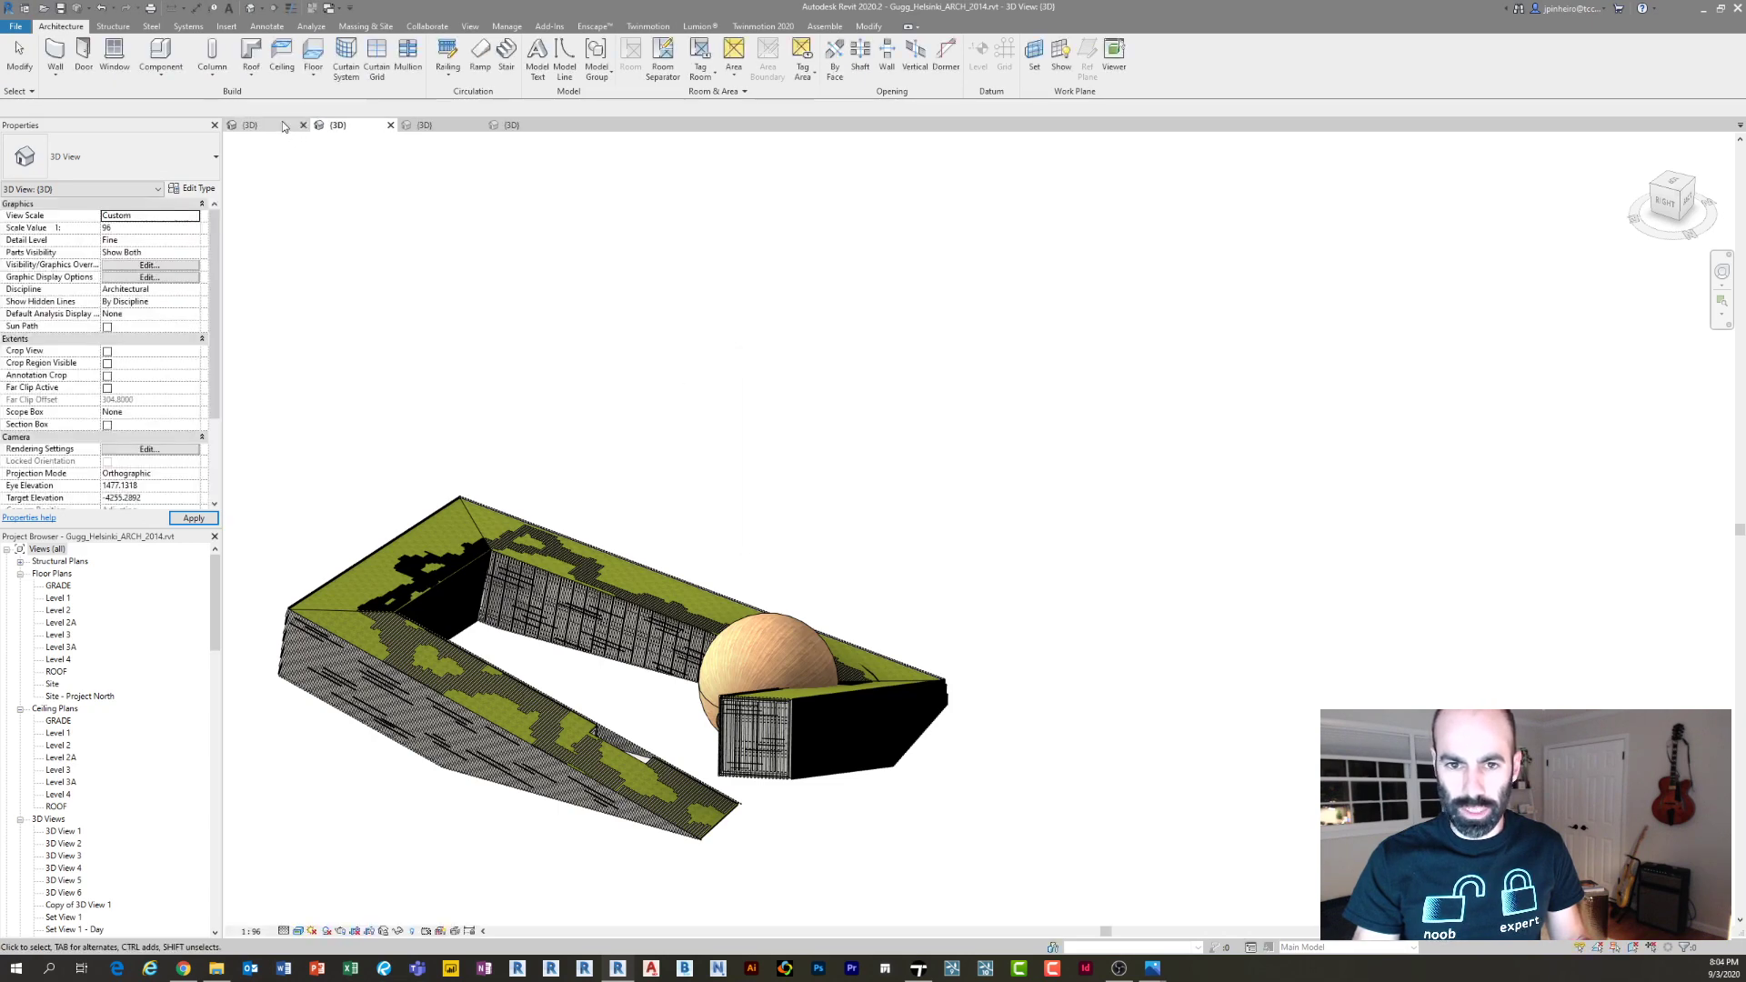
{"action": "left_click", "coordinate": [282, 125]}
{"action": "left_click", "coordinate": [505, 125]}
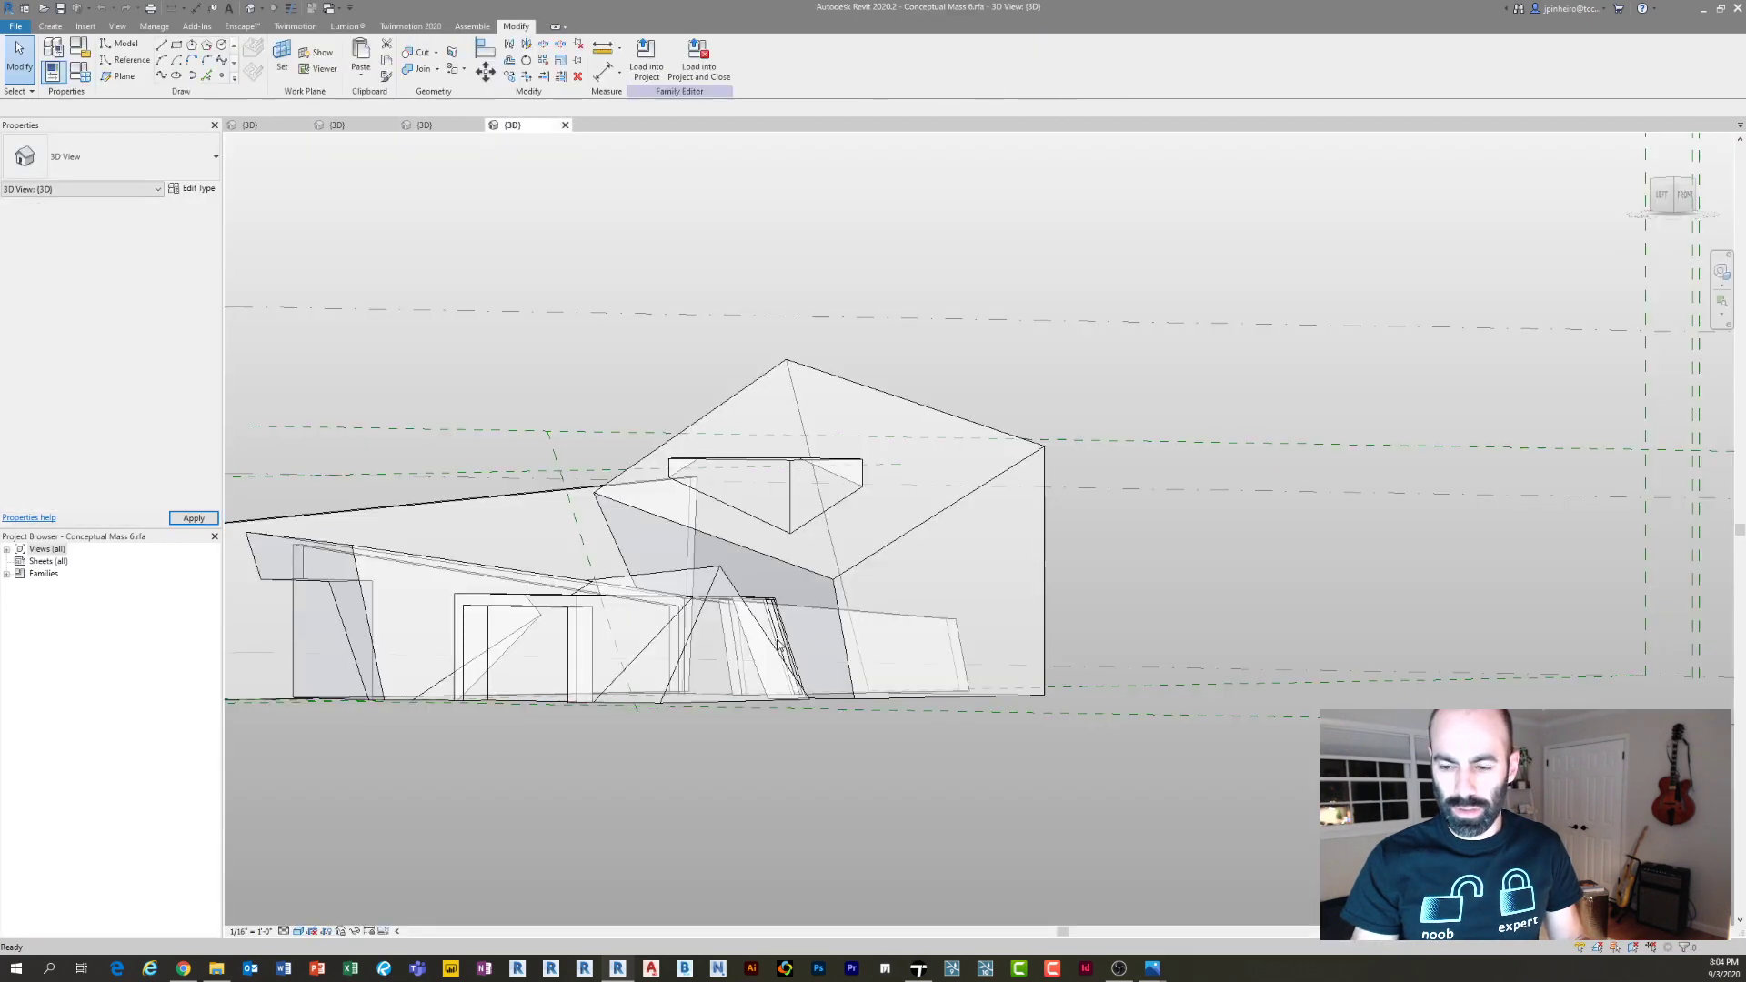
{"action": "middle_click_drag", "start_coordinate": [718, 554], "coordinate": [571, 512], "text": "shift"}
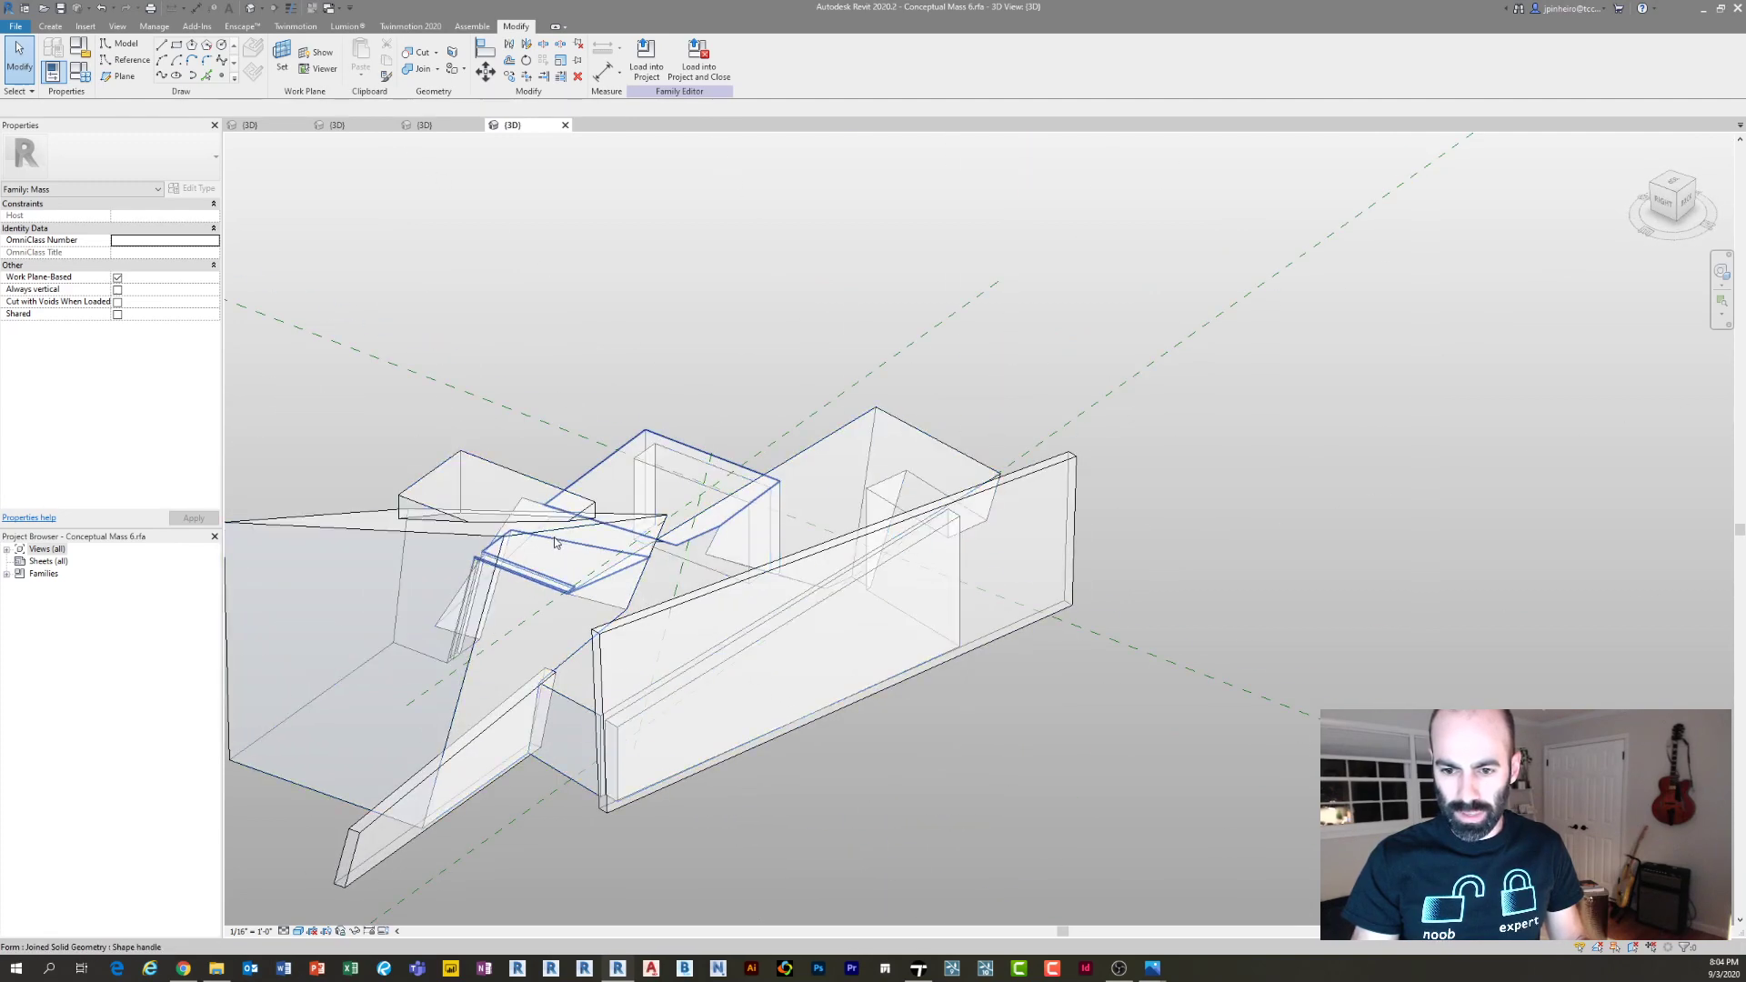
Select the two thin strip forms linking the low volume to the tilted volume and examine how they meet
{"action": "left_click", "coordinate": [641, 643]}
{"action": "middle_click_drag", "start_coordinate": [660, 612], "coordinate": [721, 635], "text": "shift"}
{"action": "scroll", "coordinate": [647, 646], "scroll_direction": "up", "scroll_amount": 4}
{"action": "scroll", "coordinate": [721, 635], "scroll_direction": "up", "scroll_amount": 5}
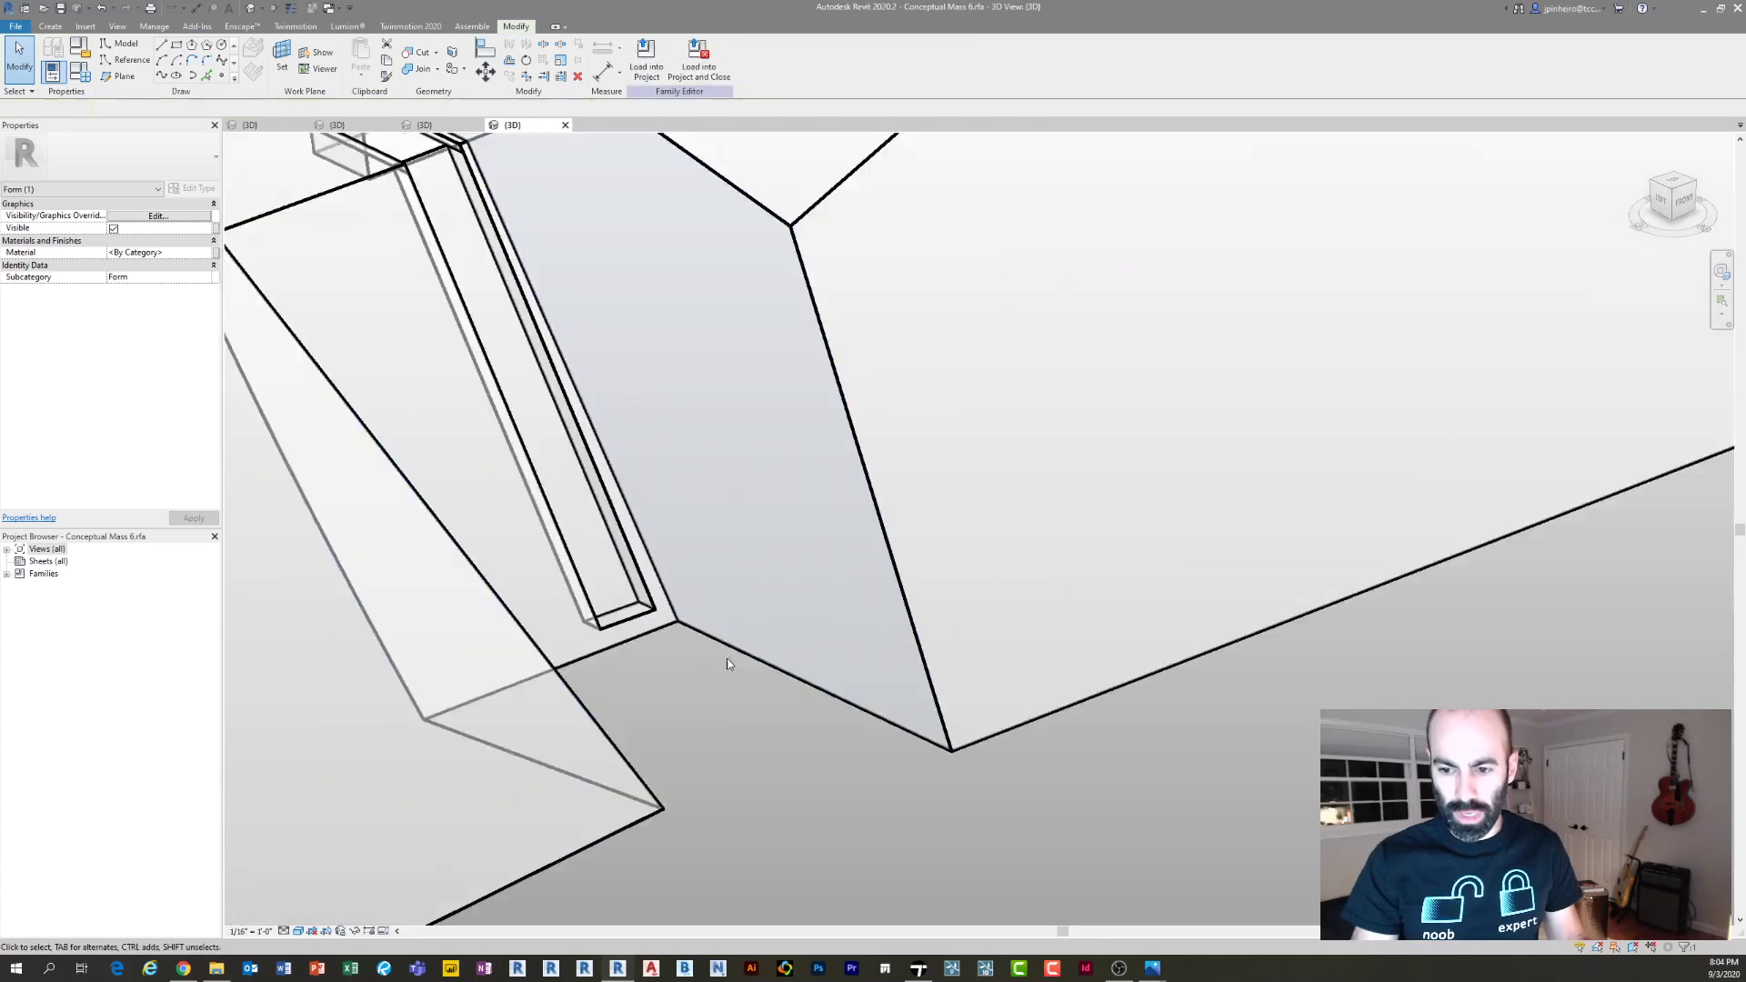
{"action": "key", "text": "Escape"}
{"action": "left_click", "coordinate": [635, 631]}
{"action": "middle_click_drag", "start_coordinate": [634, 631], "coordinate": [604, 569], "text": "shift"}
{"action": "left_click", "coordinate": [491, 397], "text": "ctrl"}
{"action": "scroll", "coordinate": [335, 411], "scroll_direction": "up", "scroll_amount": 2}
{"action": "scroll", "coordinate": [334, 411], "scroll_direction": "down", "scroll_amount": 3}
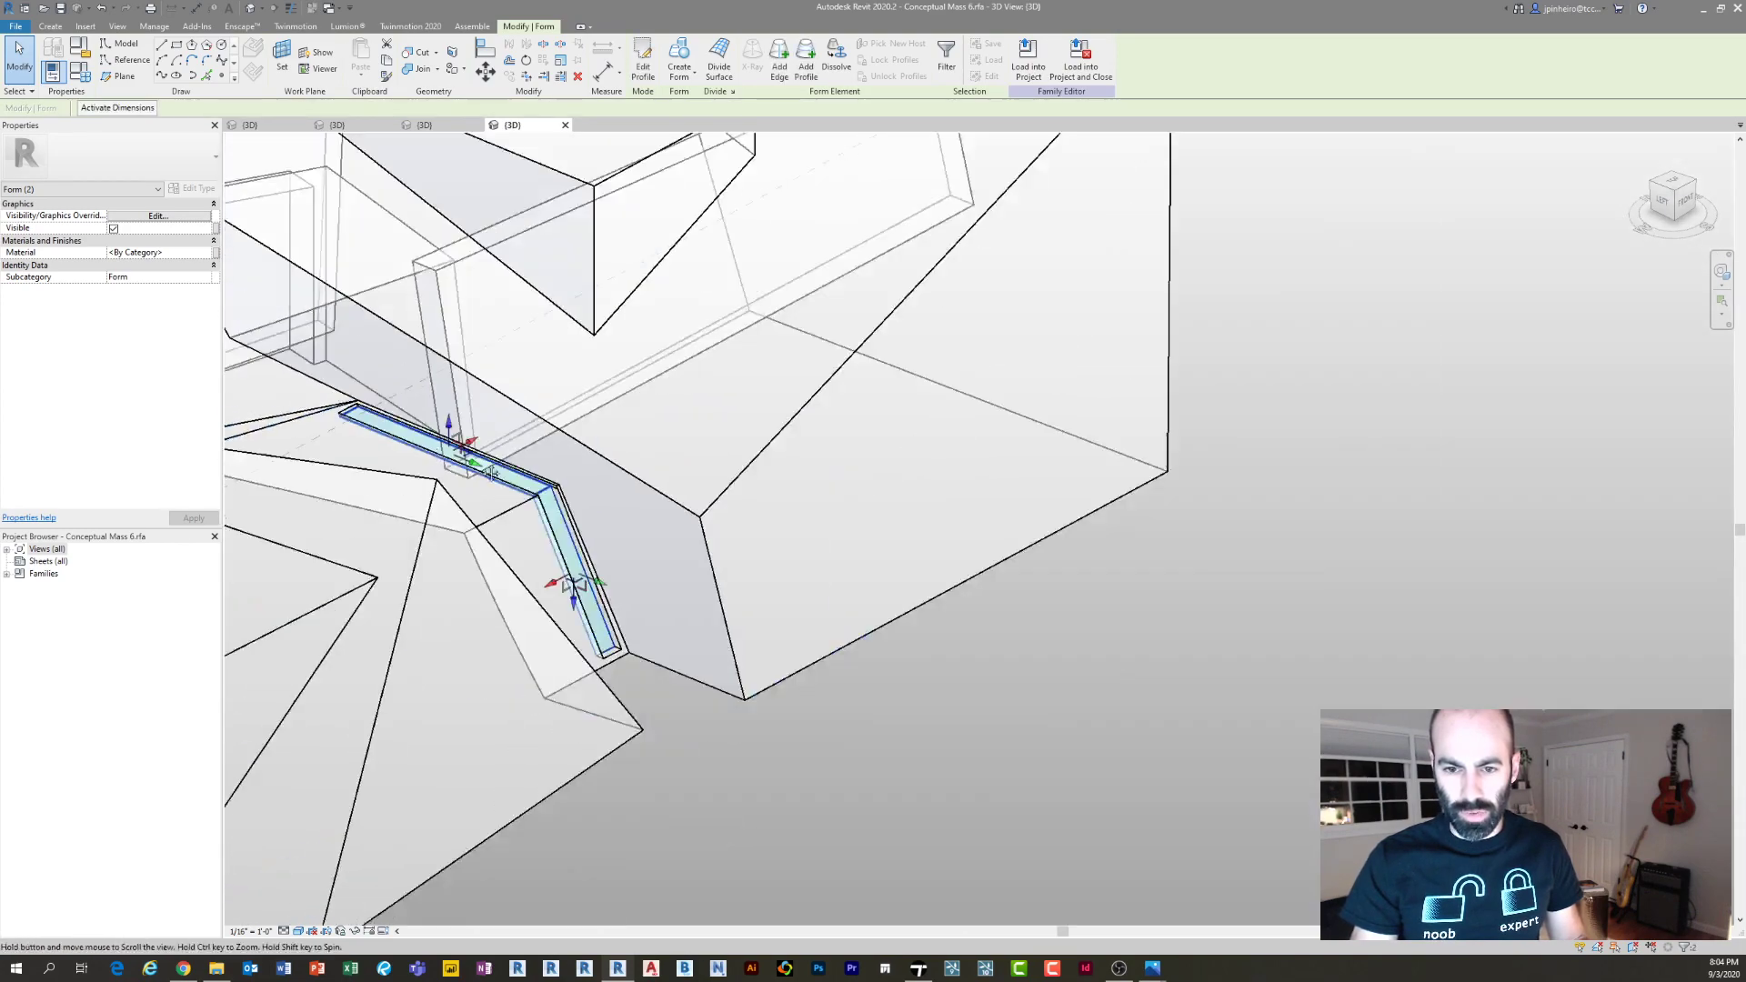
{"action": "middle_click_drag", "start_coordinate": [335, 411], "coordinate": [818, 469]}
{"action": "key", "text": "Escape"}
Inspect the mass family's low volumes and recessed openings, comparing them with the thin strips beside the tilted volume
{"action": "scroll", "coordinate": [486, 325], "scroll_direction": "down", "scroll_amount": 2}
{"action": "left_click", "coordinate": [454, 374]}
{"action": "middle_click_drag", "start_coordinate": [455, 374], "coordinate": [694, 354], "text": "shift"}
{"action": "scroll", "coordinate": [518, 464], "scroll_direction": "up", "scroll_amount": 3}
{"action": "key", "text": "Escape"}
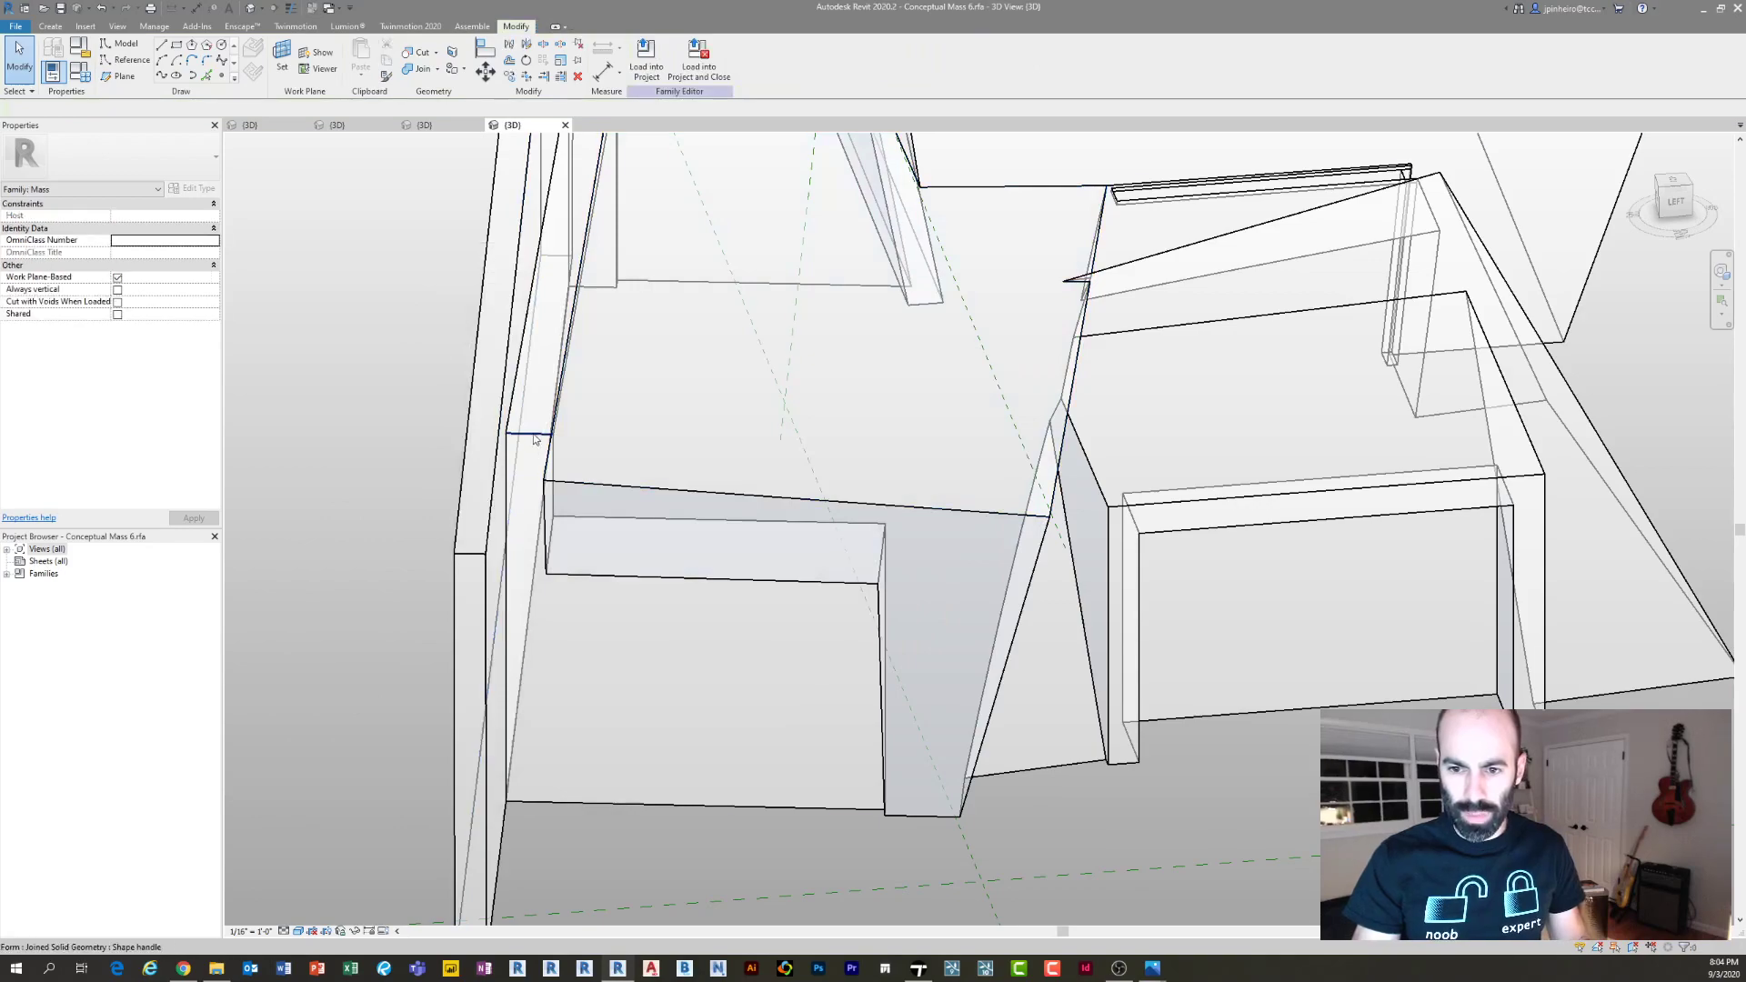
{"action": "scroll", "coordinate": [670, 572], "scroll_direction": "down", "scroll_amount": 5}
{"action": "middle_click_drag", "start_coordinate": [670, 573], "coordinate": [273, 482], "text": "shift"}
{"action": "scroll", "coordinate": [957, 368], "scroll_direction": "up", "scroll_amount": 3}
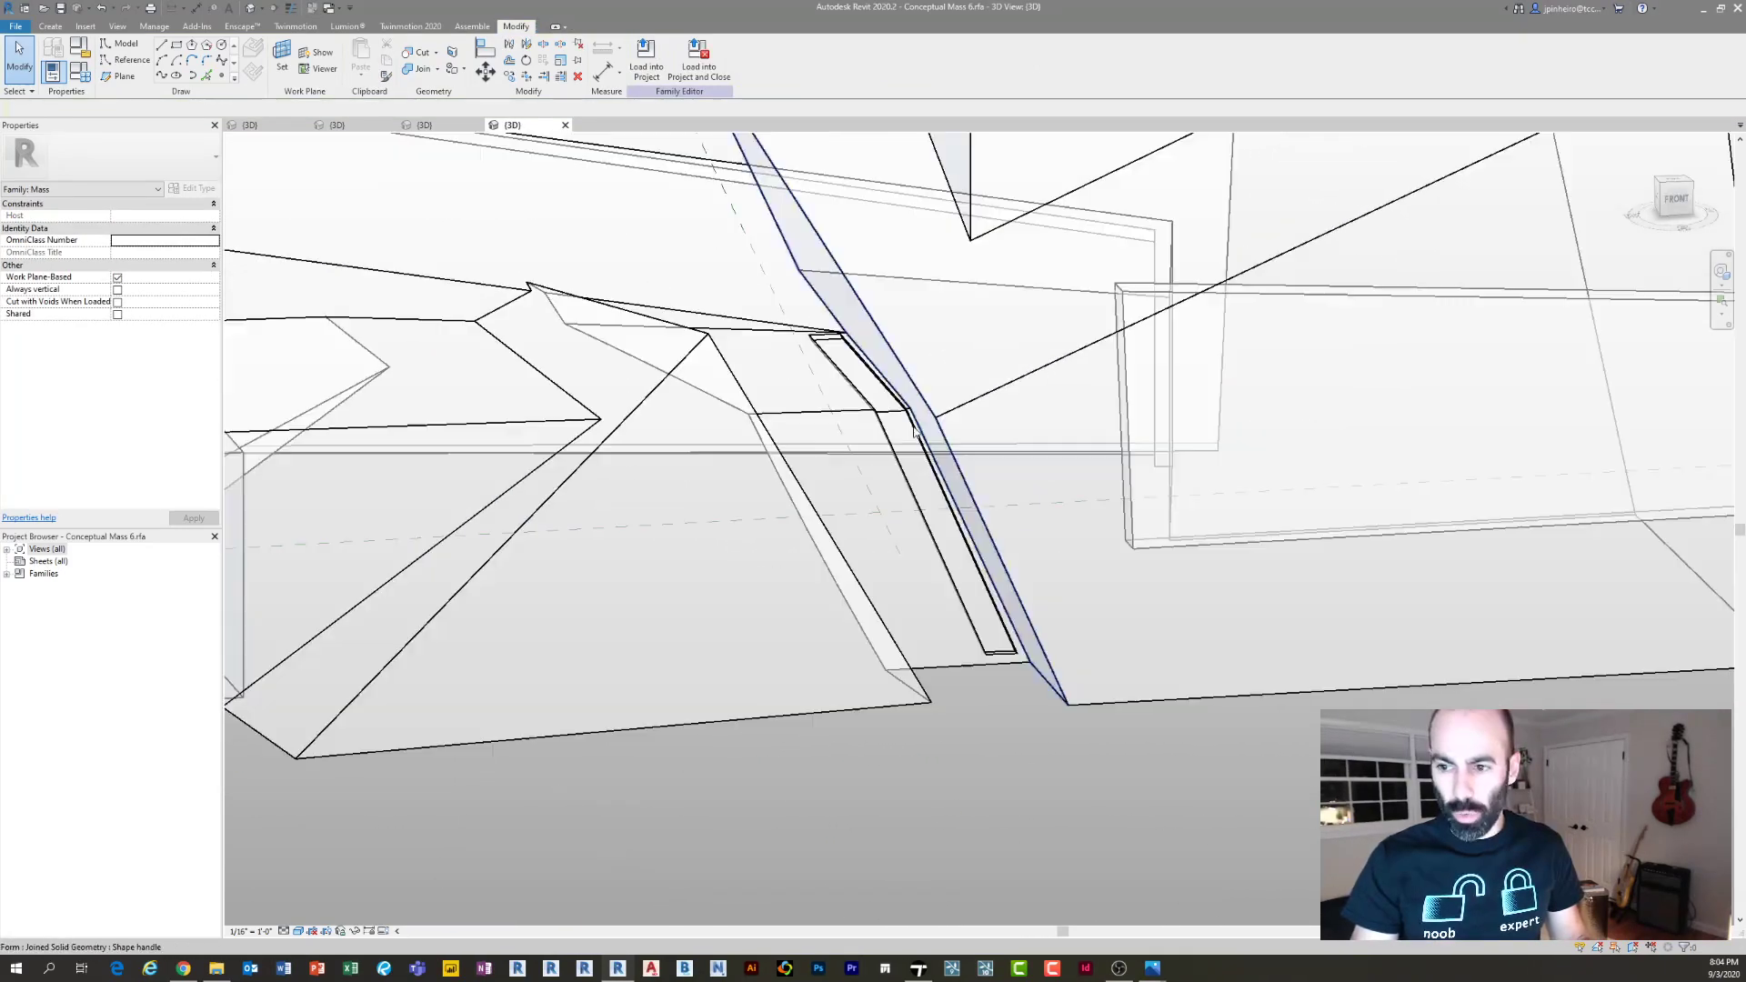
{"action": "middle_click_drag", "start_coordinate": [927, 428], "coordinate": [800, 534], "text": "shift"}
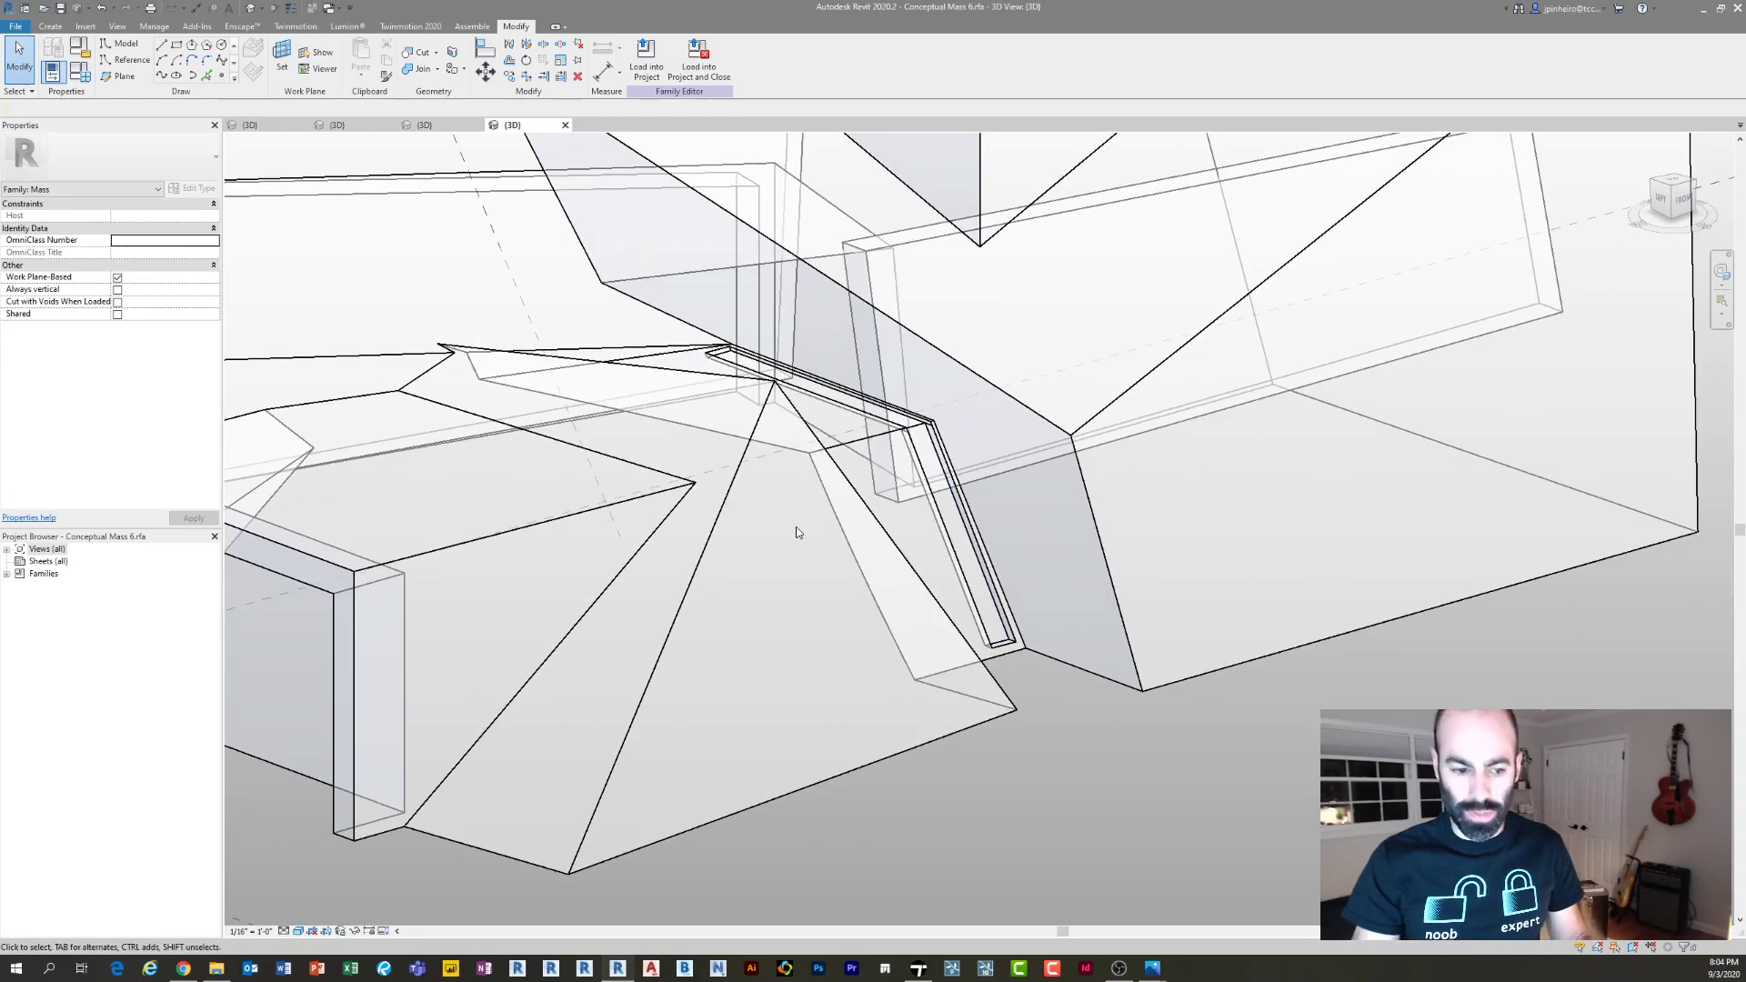
Return to the house model and examine the glazed curtain system strip where the connector meets the tilted volume
{"action": "left_click", "coordinate": [424, 125]}
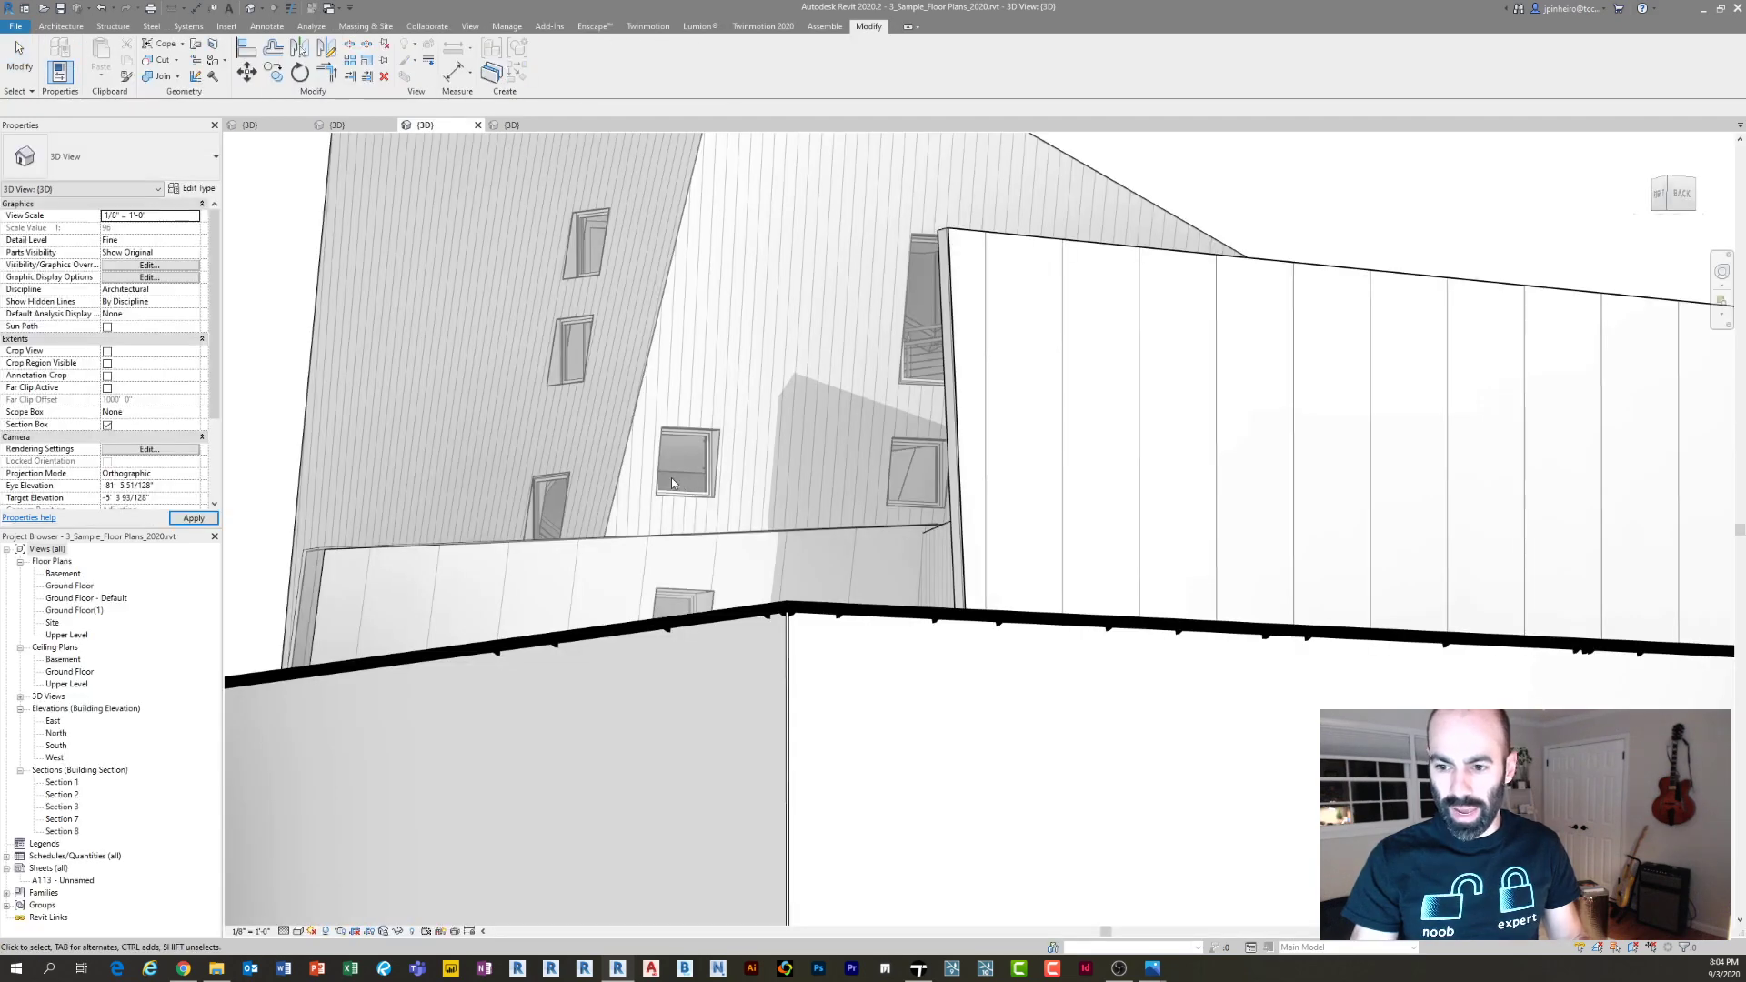
{"action": "middle_click_drag", "start_coordinate": [691, 504], "coordinate": [424, 675], "text": "shift"}
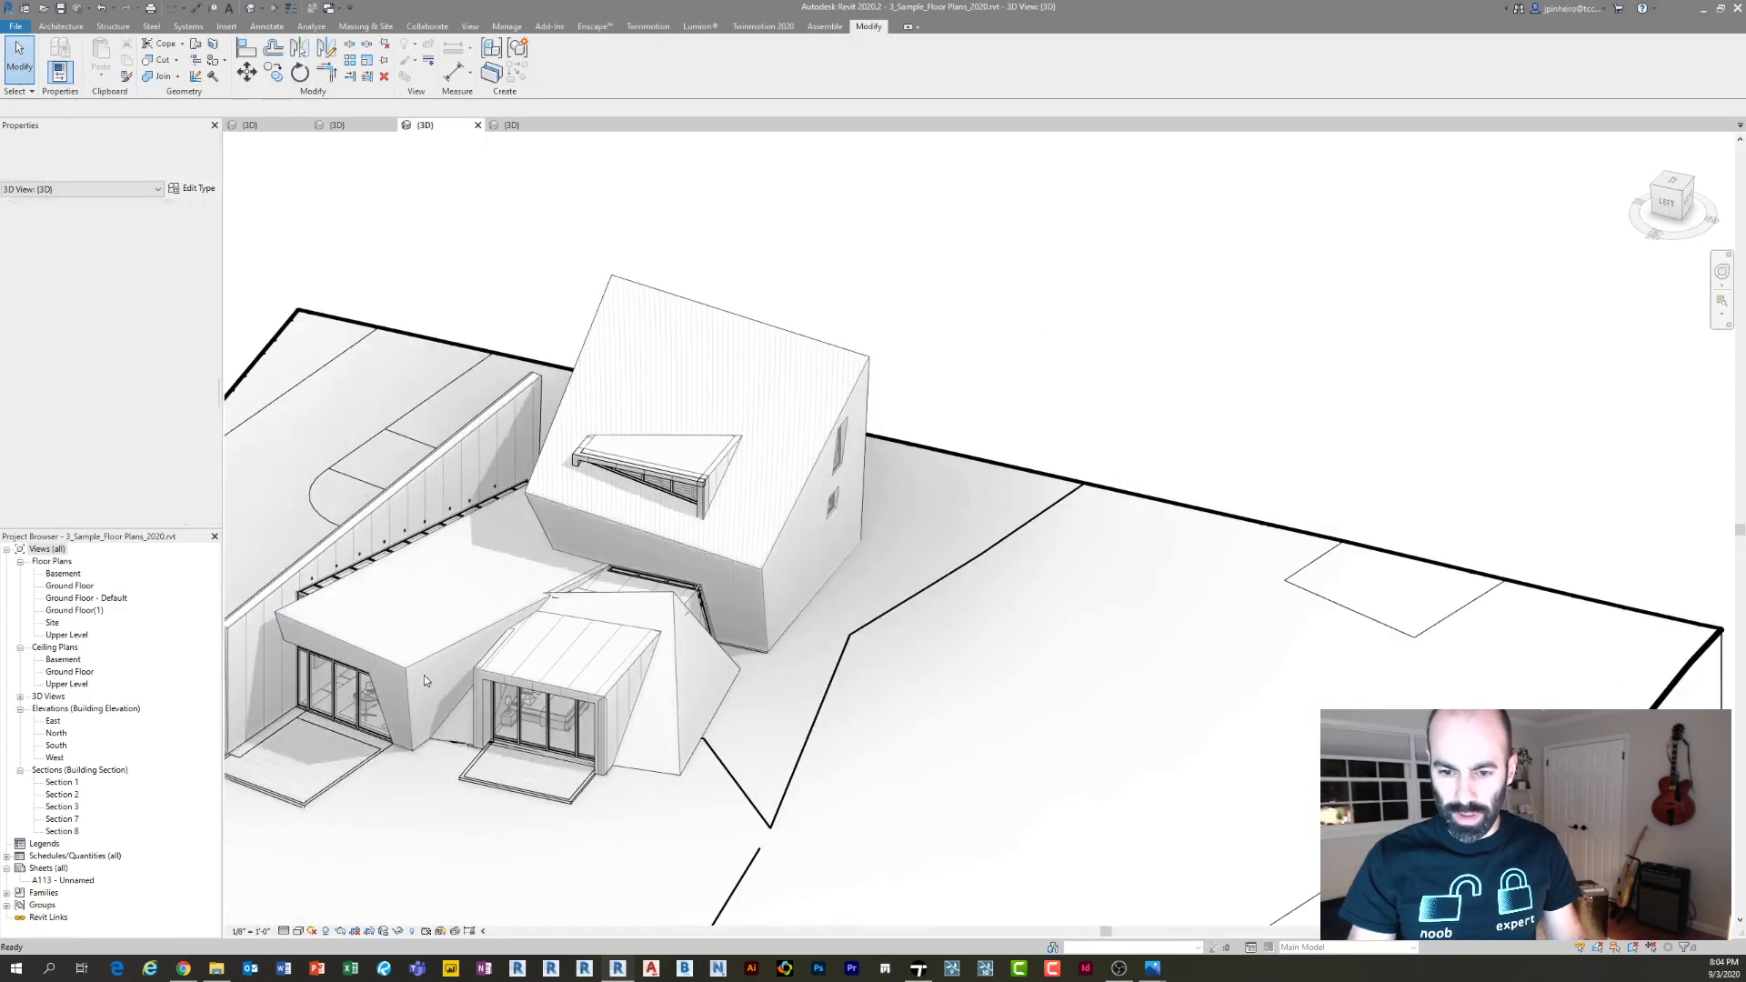
{"action": "scroll", "coordinate": [446, 637], "scroll_direction": "up", "scroll_amount": 5}
{"action": "middle_click_drag", "start_coordinate": [463, 597], "coordinate": [767, 562]}
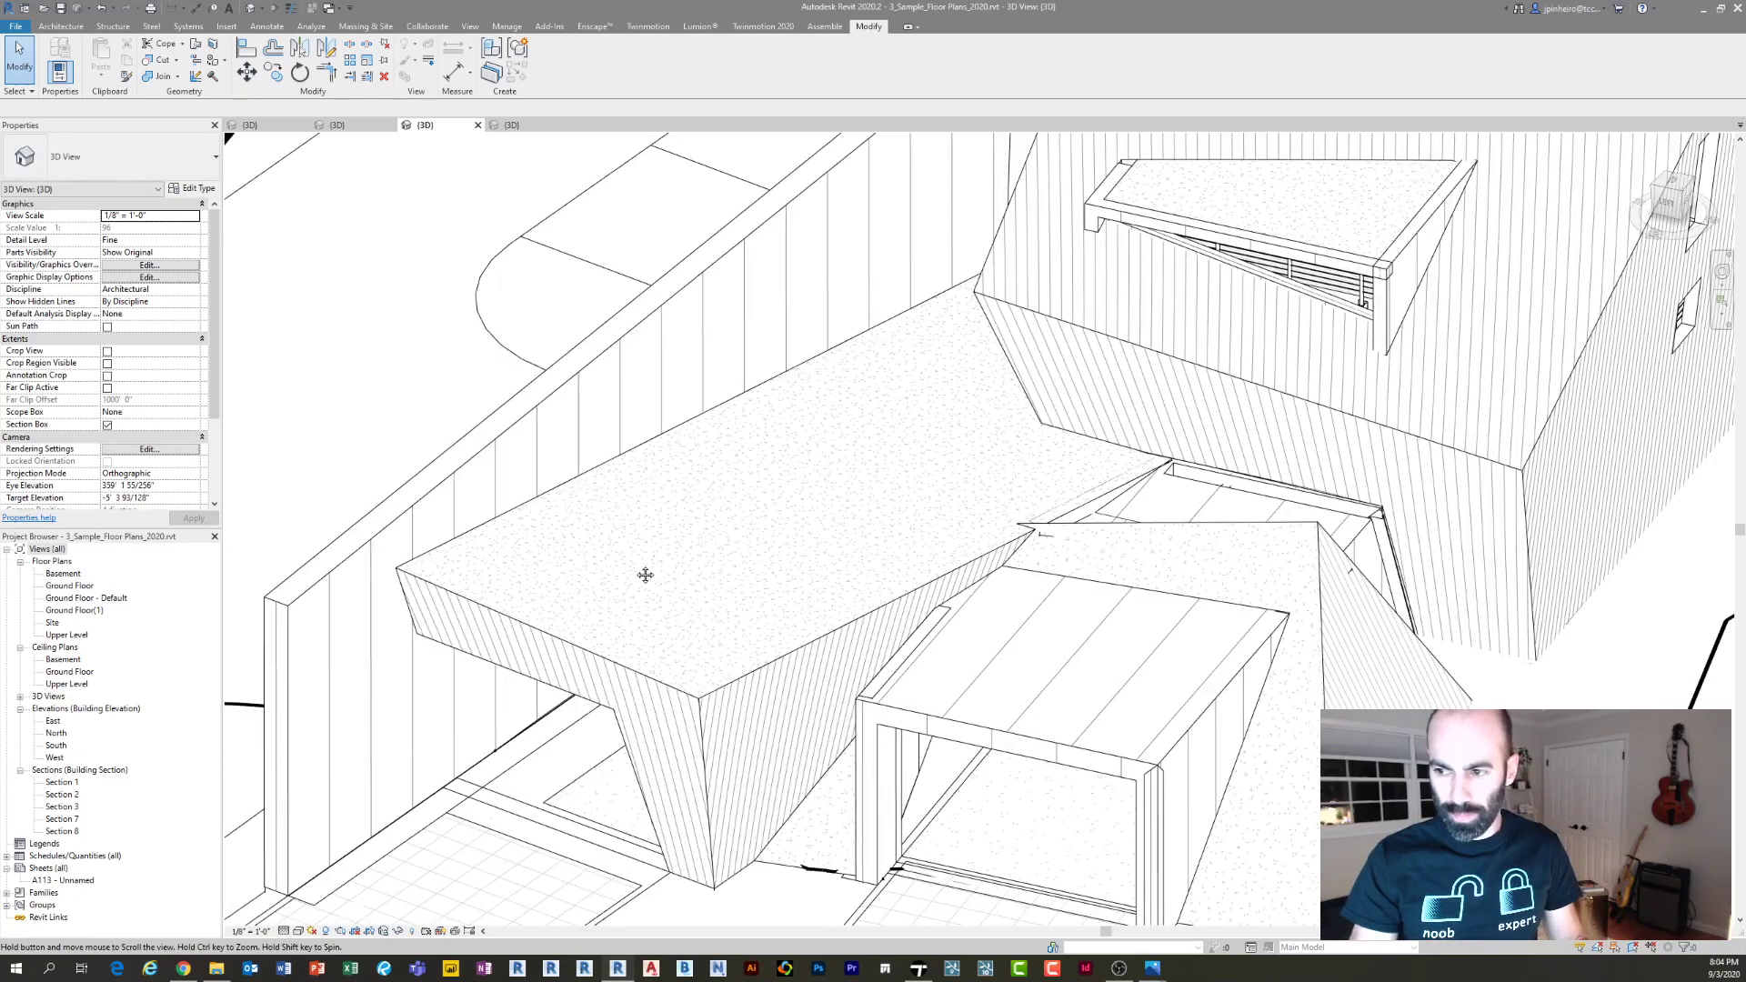
{"action": "middle_click_drag", "start_coordinate": [646, 575], "coordinate": [182, 600]}
{"action": "scroll", "coordinate": [912, 551], "scroll_direction": "up", "scroll_amount": 5}
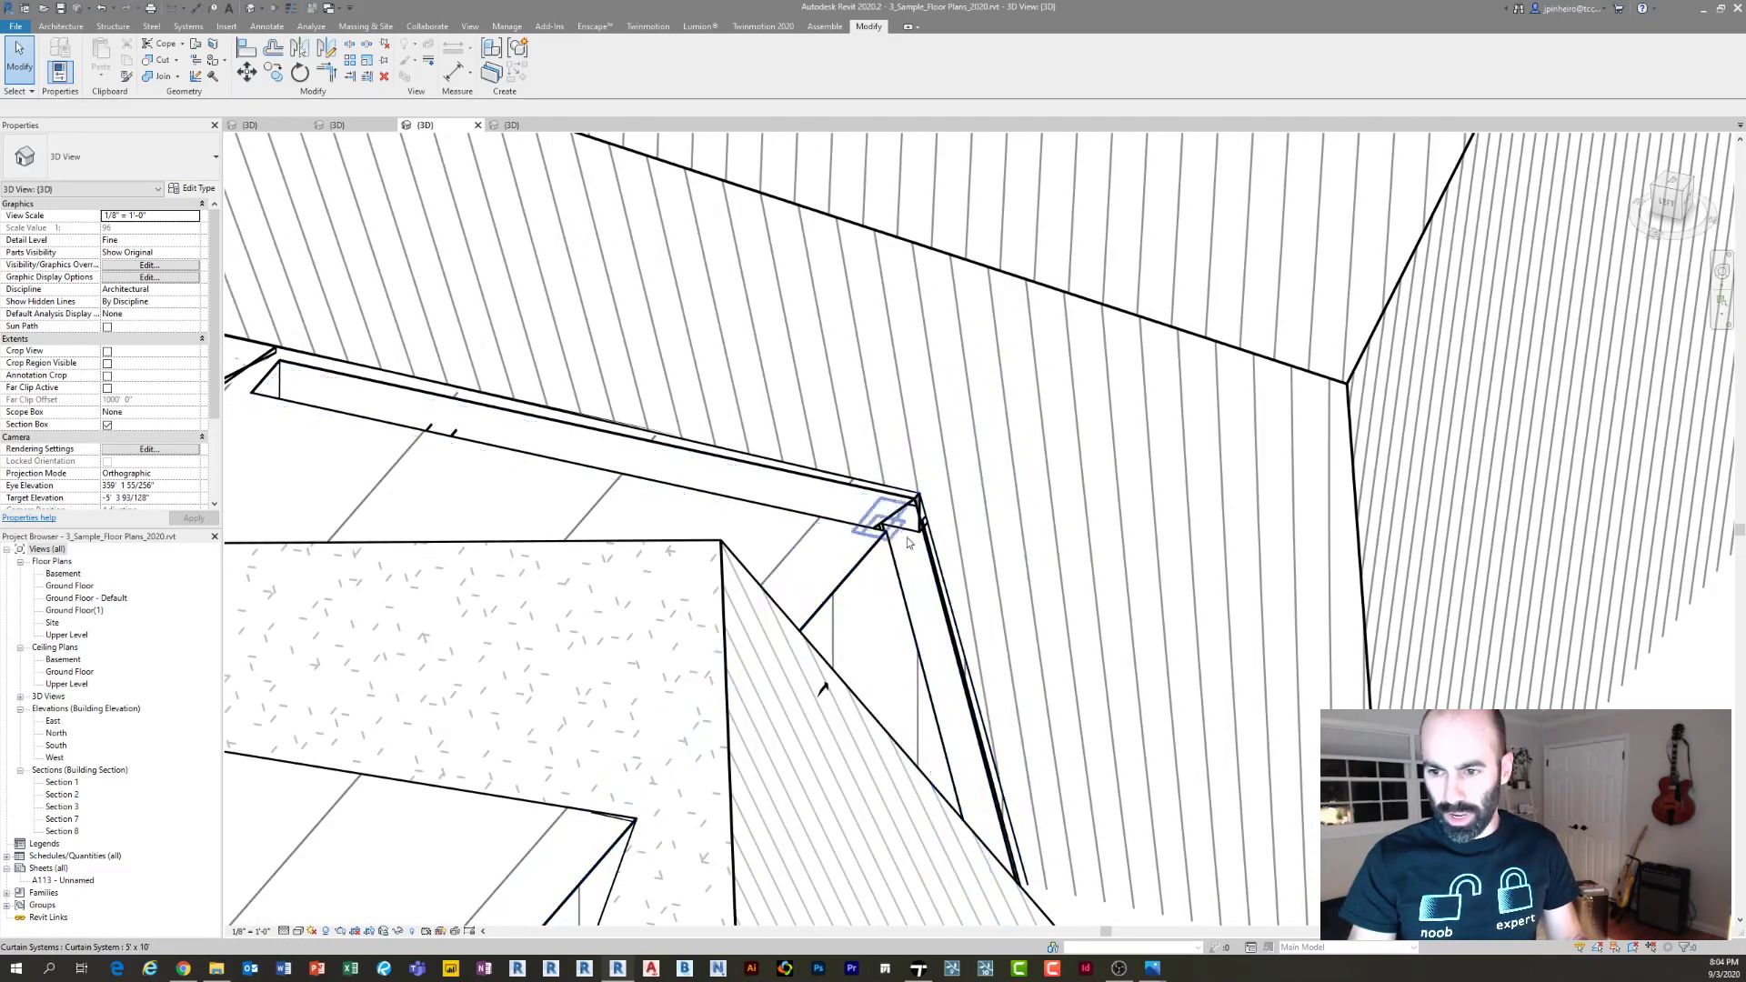
{"action": "middle_click_drag", "start_coordinate": [908, 543], "coordinate": [855, 604], "text": "shift"}
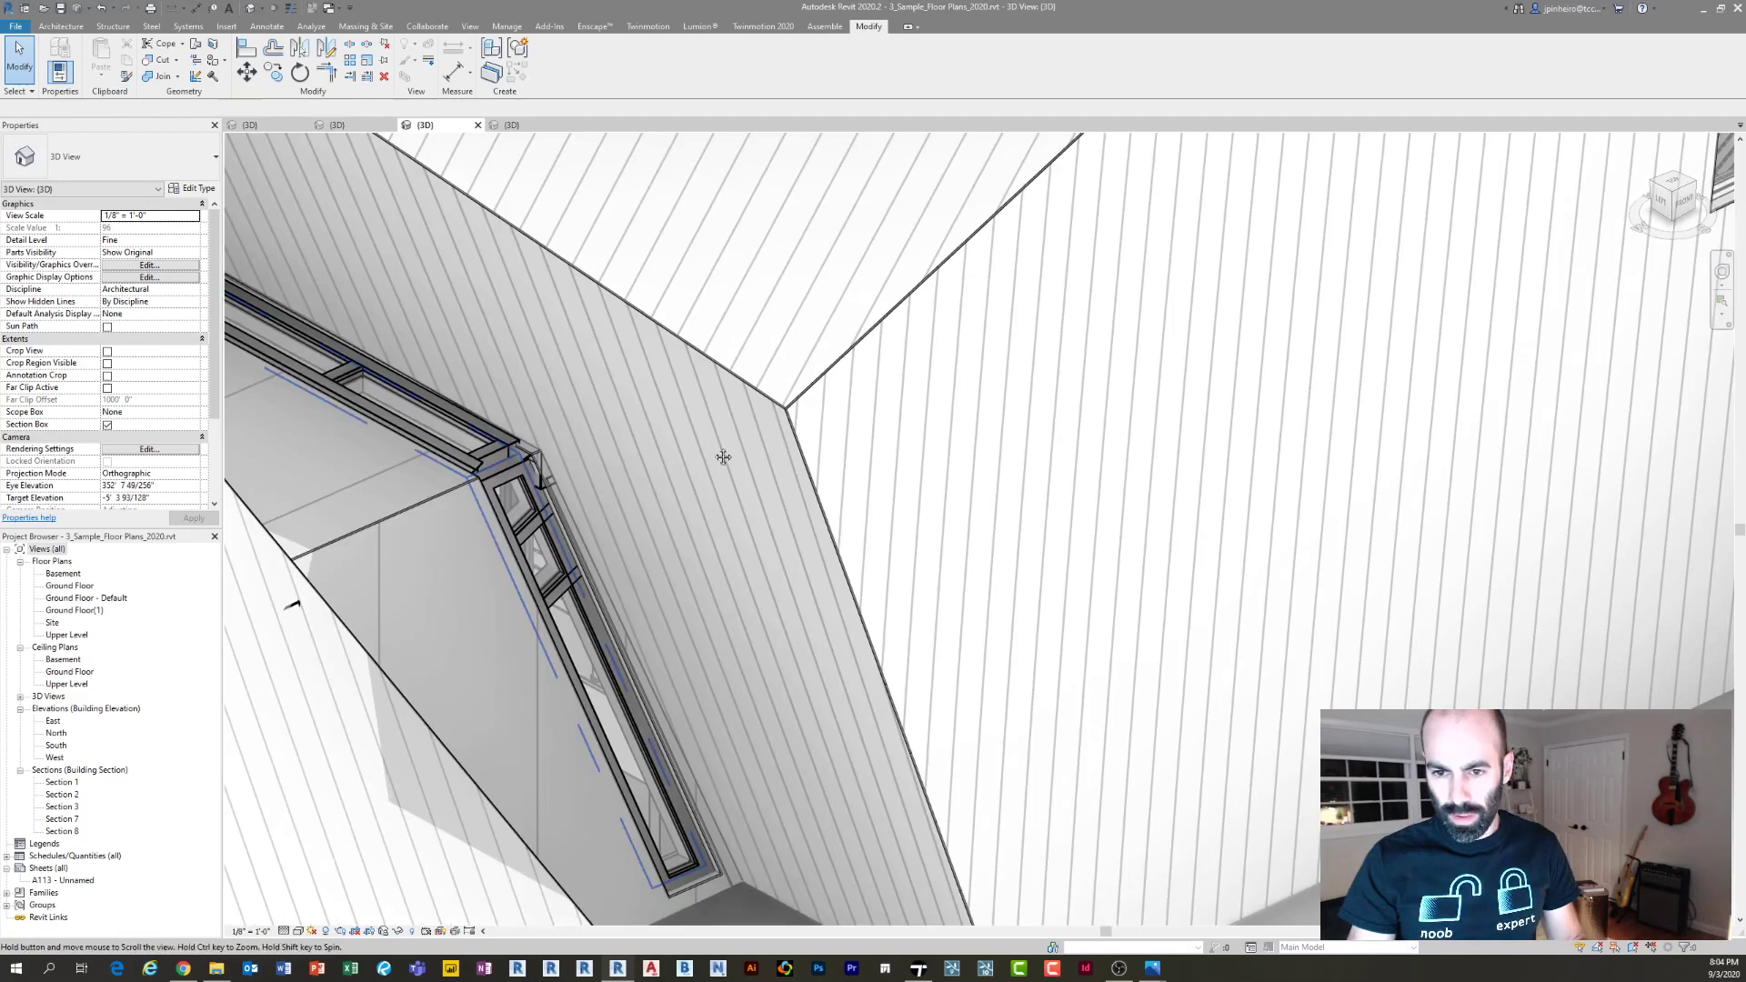
{"action": "middle_click_drag", "start_coordinate": [721, 456], "coordinate": [896, 437]}
{"action": "middle_click_drag", "start_coordinate": [823, 516], "coordinate": [892, 520]}
{"action": "scroll", "coordinate": [873, 500], "scroll_direction": "up", "scroll_amount": 4}
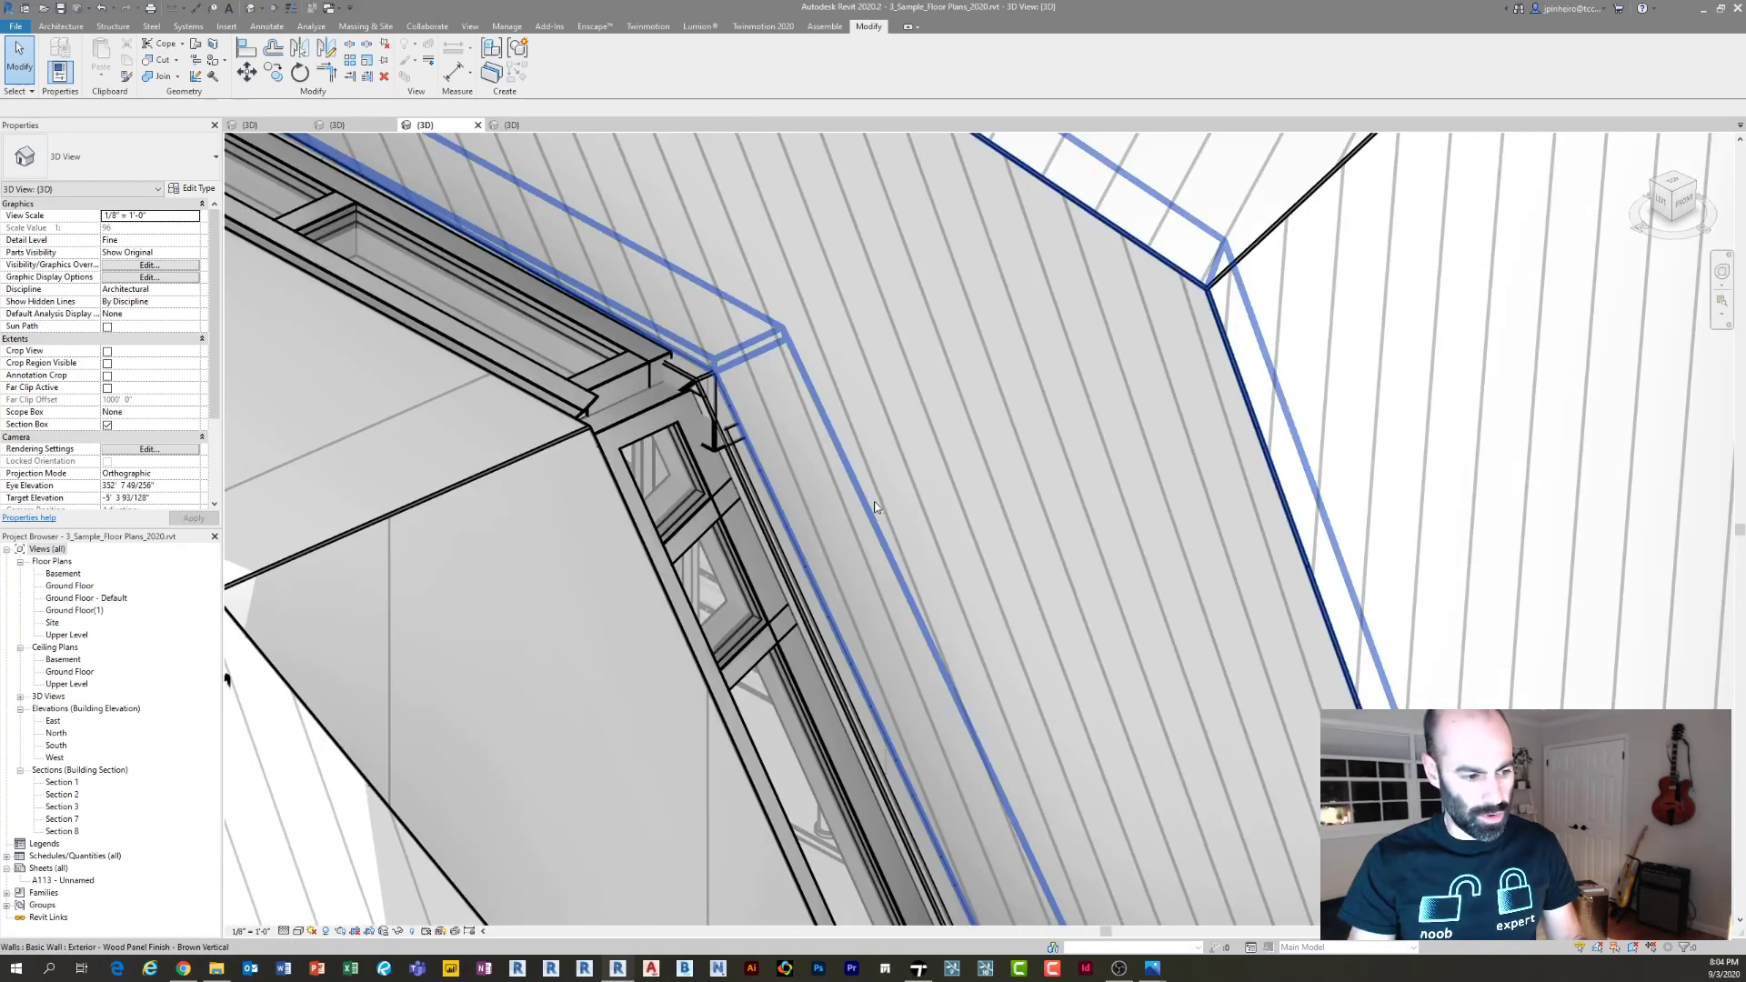
{"action": "scroll", "coordinate": [873, 500], "scroll_direction": "down", "scroll_amount": 1}
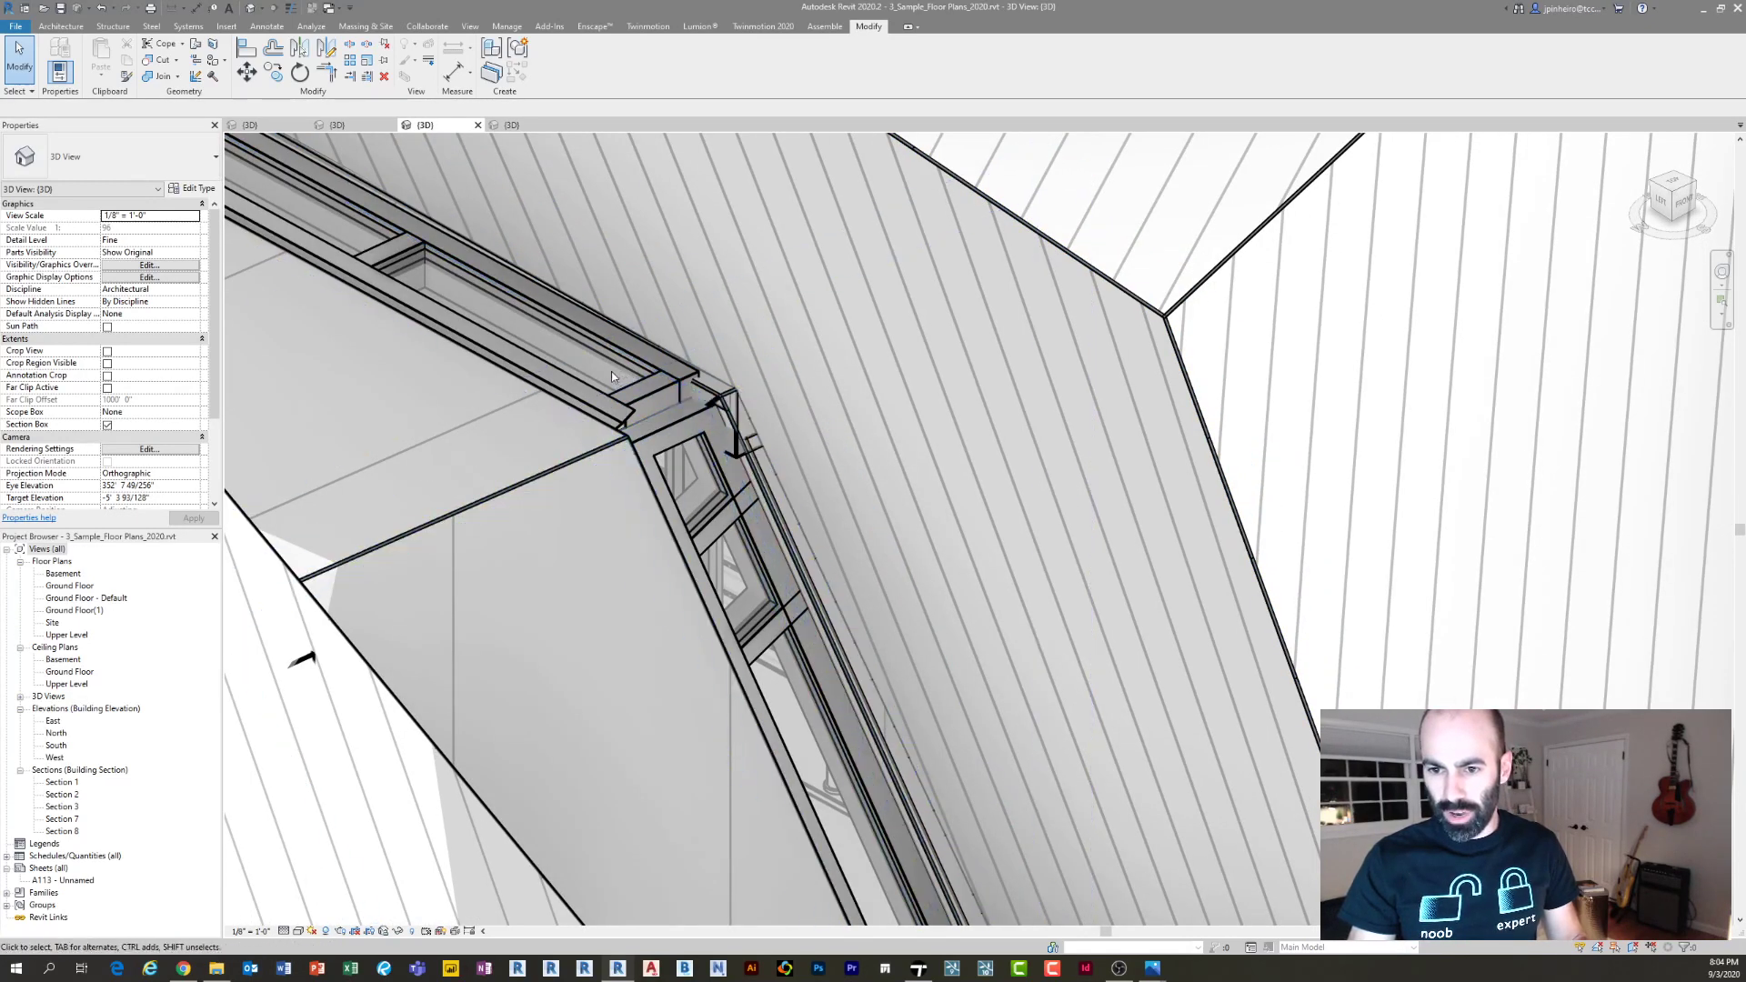
{"action": "scroll", "coordinate": [653, 400], "scroll_direction": "down", "scroll_amount": 3}
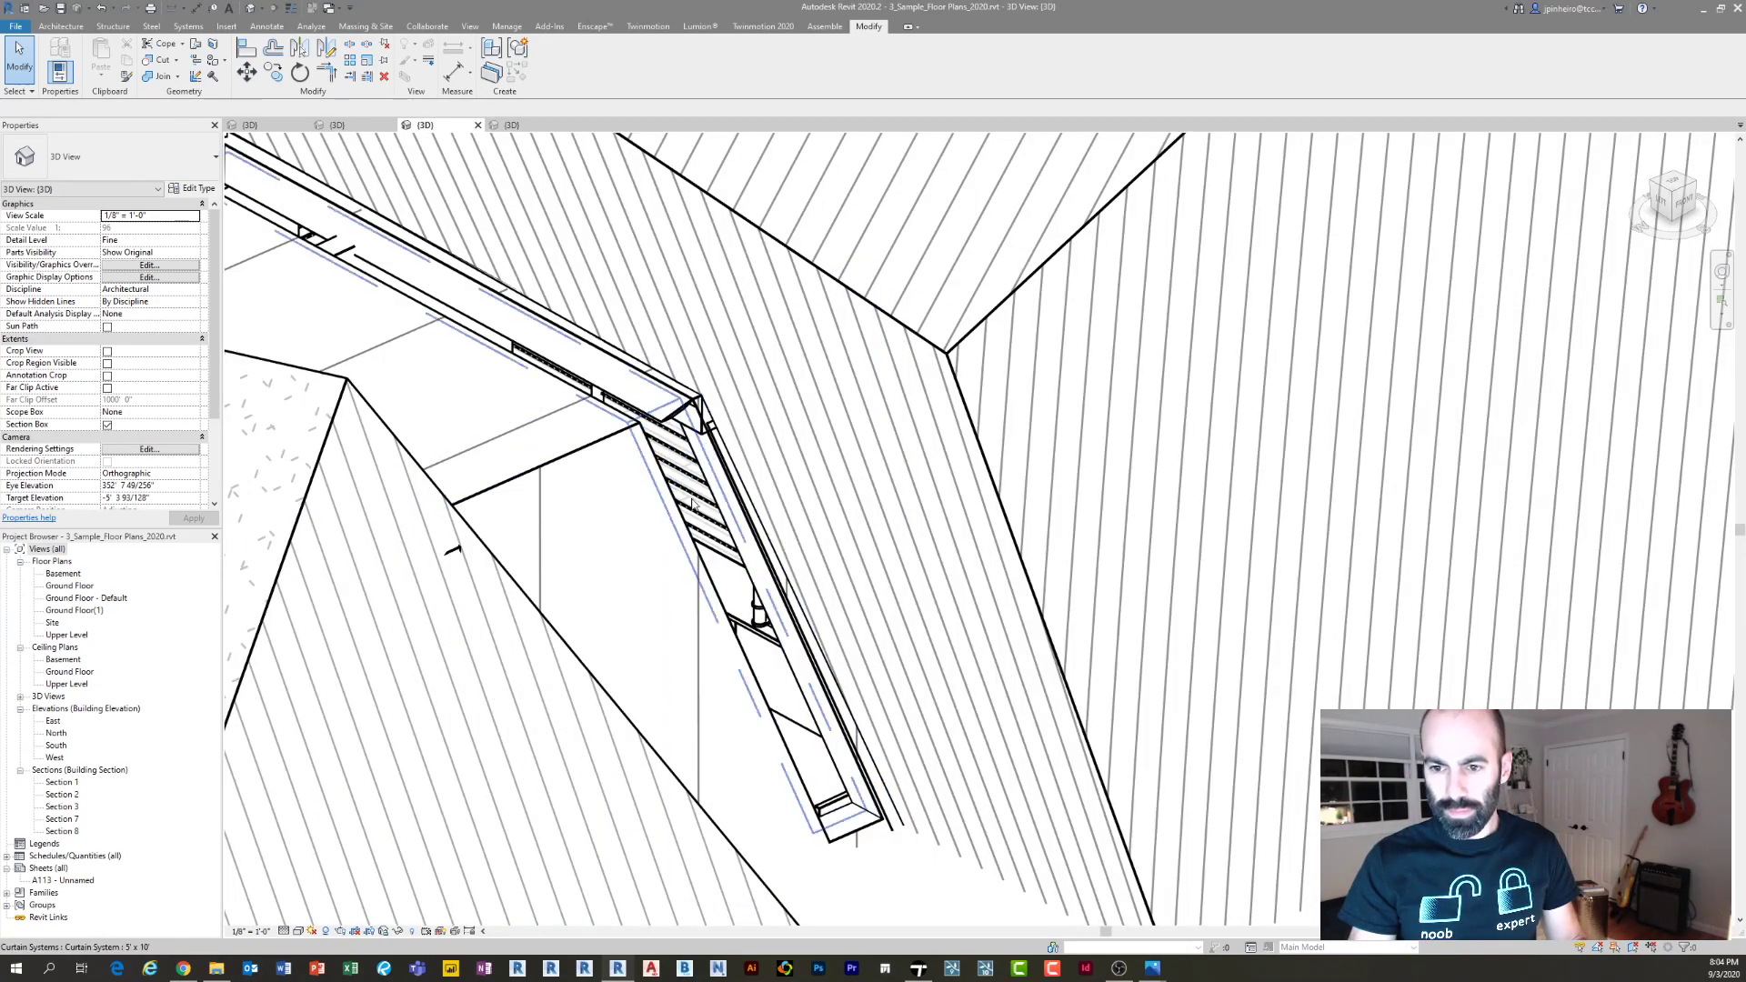
{"action": "middle_click_drag", "start_coordinate": [673, 418], "coordinate": [1275, 568], "text": "shift"}
{"action": "scroll", "coordinate": [832, 545], "scroll_direction": "down", "scroll_amount": 2}
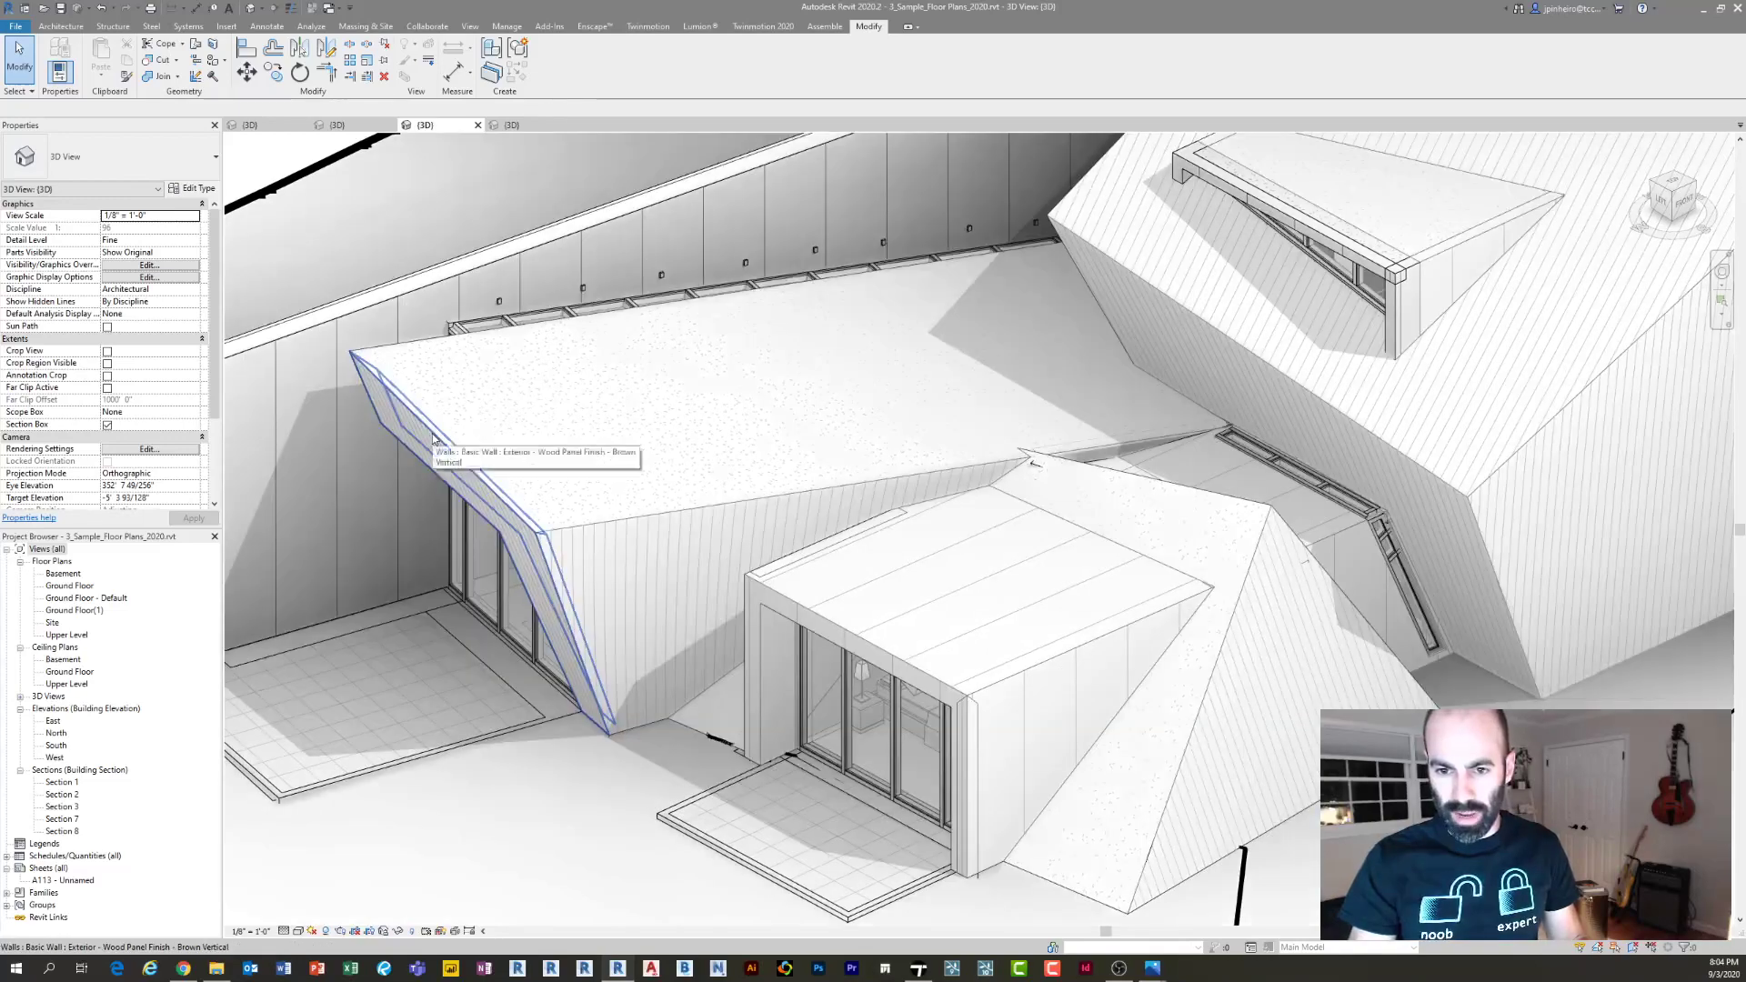
Start the Enscape real-time rendering of the {3D} view
{"action": "left_click", "coordinate": [436, 442]}
{"action": "mouse_move", "coordinate": [518, 489]}
{"action": "middle_mouse_down", "text": "shift"}
{"action": "mouse_move", "coordinate": [694, 485]}
{"action": "mouse_move", "coordinate": [623, 460]}
{"action": "mouse_move", "coordinate": [637, 455]}
{"action": "middle_mouse_up", "text": "shift"}
{"action": "key", "text": "Escape"}
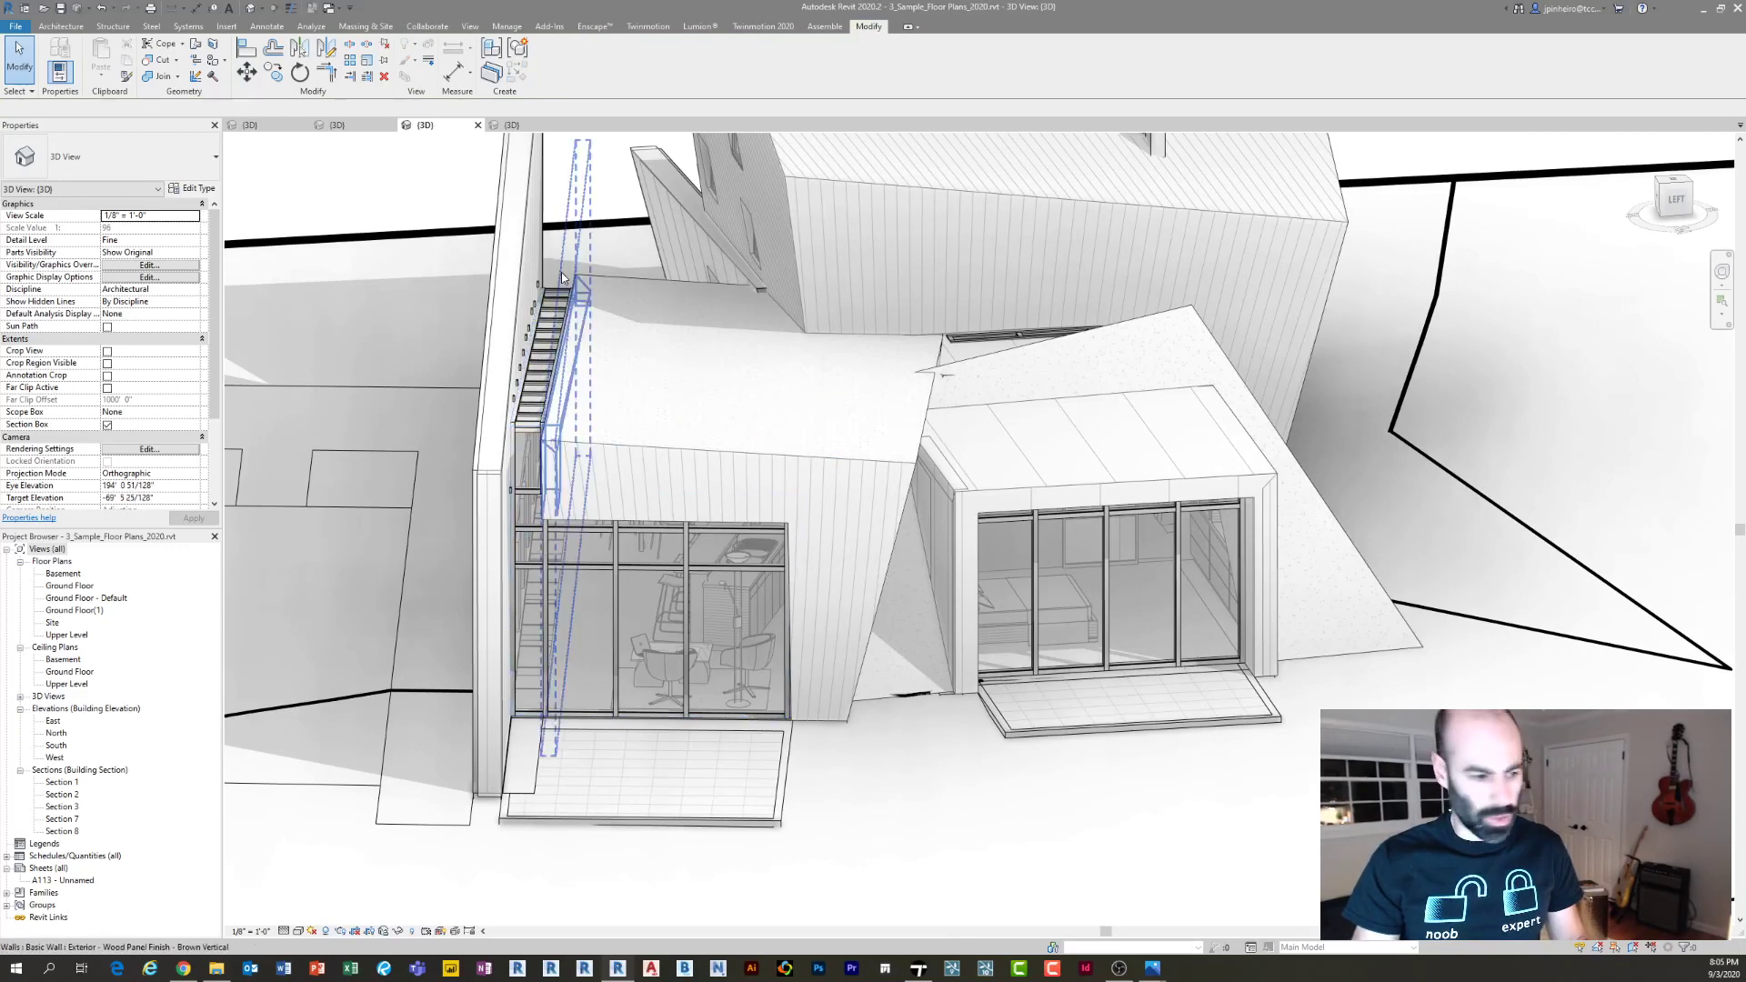
{"action": "middle_click_drag", "start_coordinate": [559, 454], "coordinate": [552, 459]}
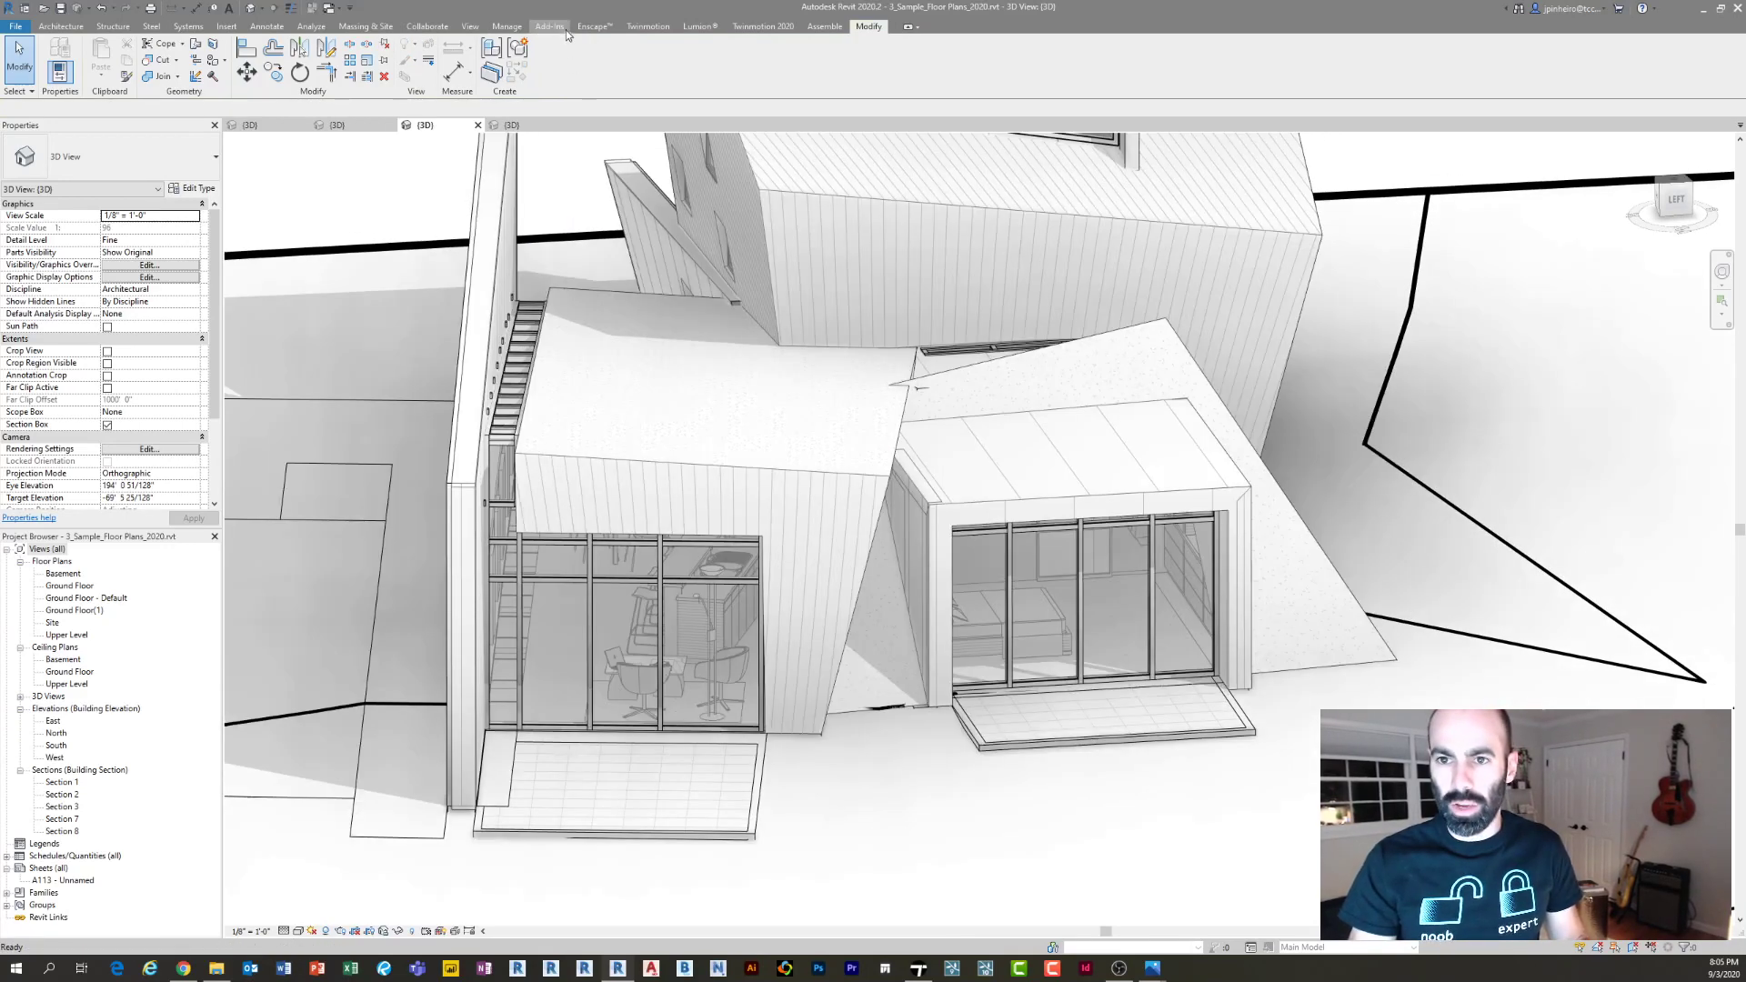
{"action": "left_click", "coordinate": [589, 27]}
{"action": "left_click", "coordinate": [102, 69]}
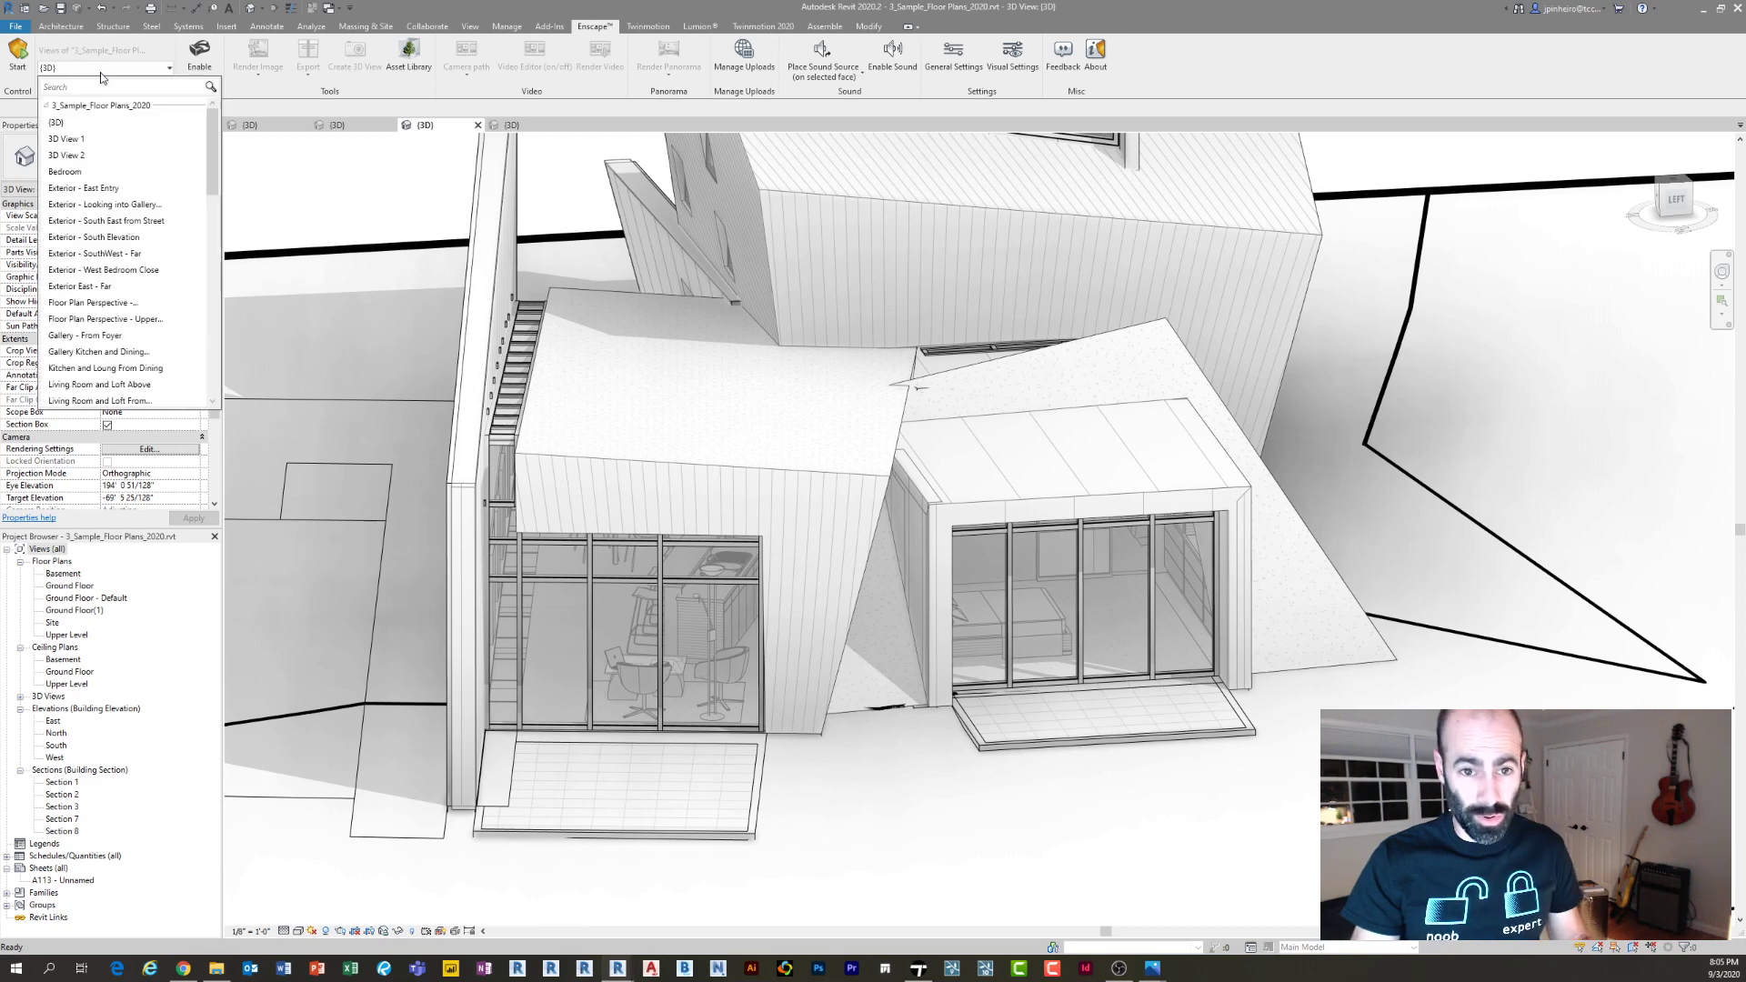
{"action": "left_click", "coordinate": [18, 79]}
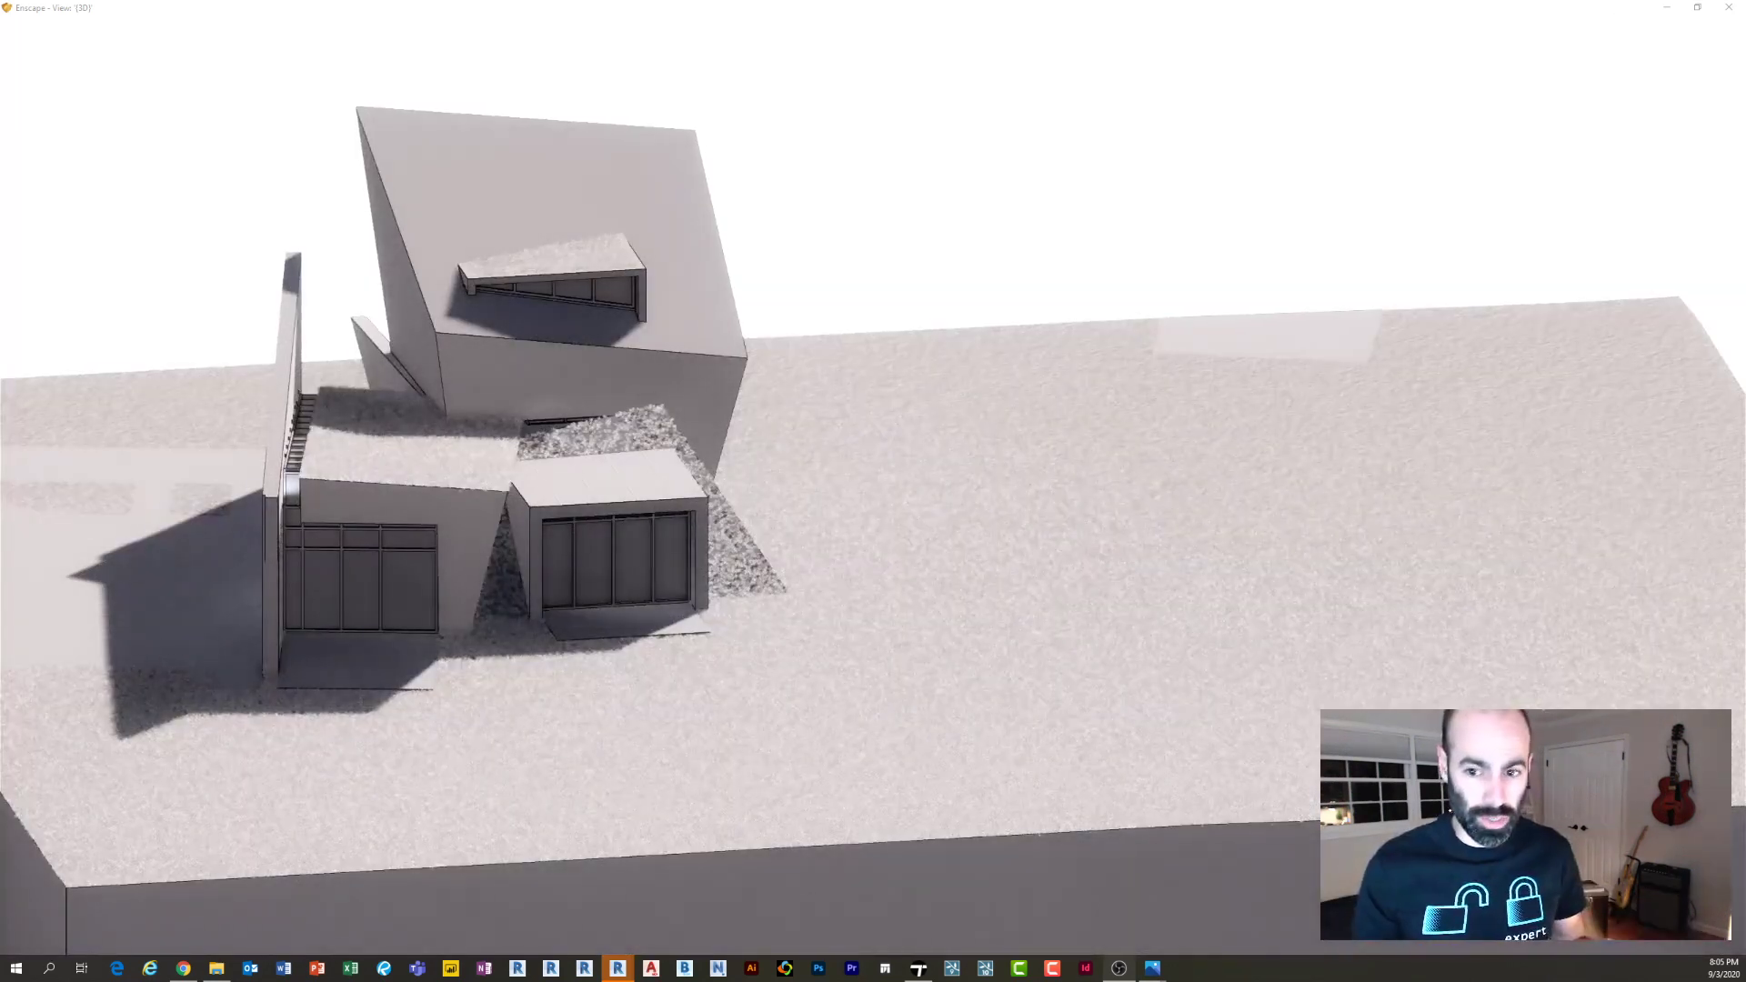
Adjust the rendering's time of day to light the front facades and examine the house's exterior from its front corner
{"action": "scroll", "coordinate": [642, 382], "scroll_direction": "down", "scroll_amount": 1}
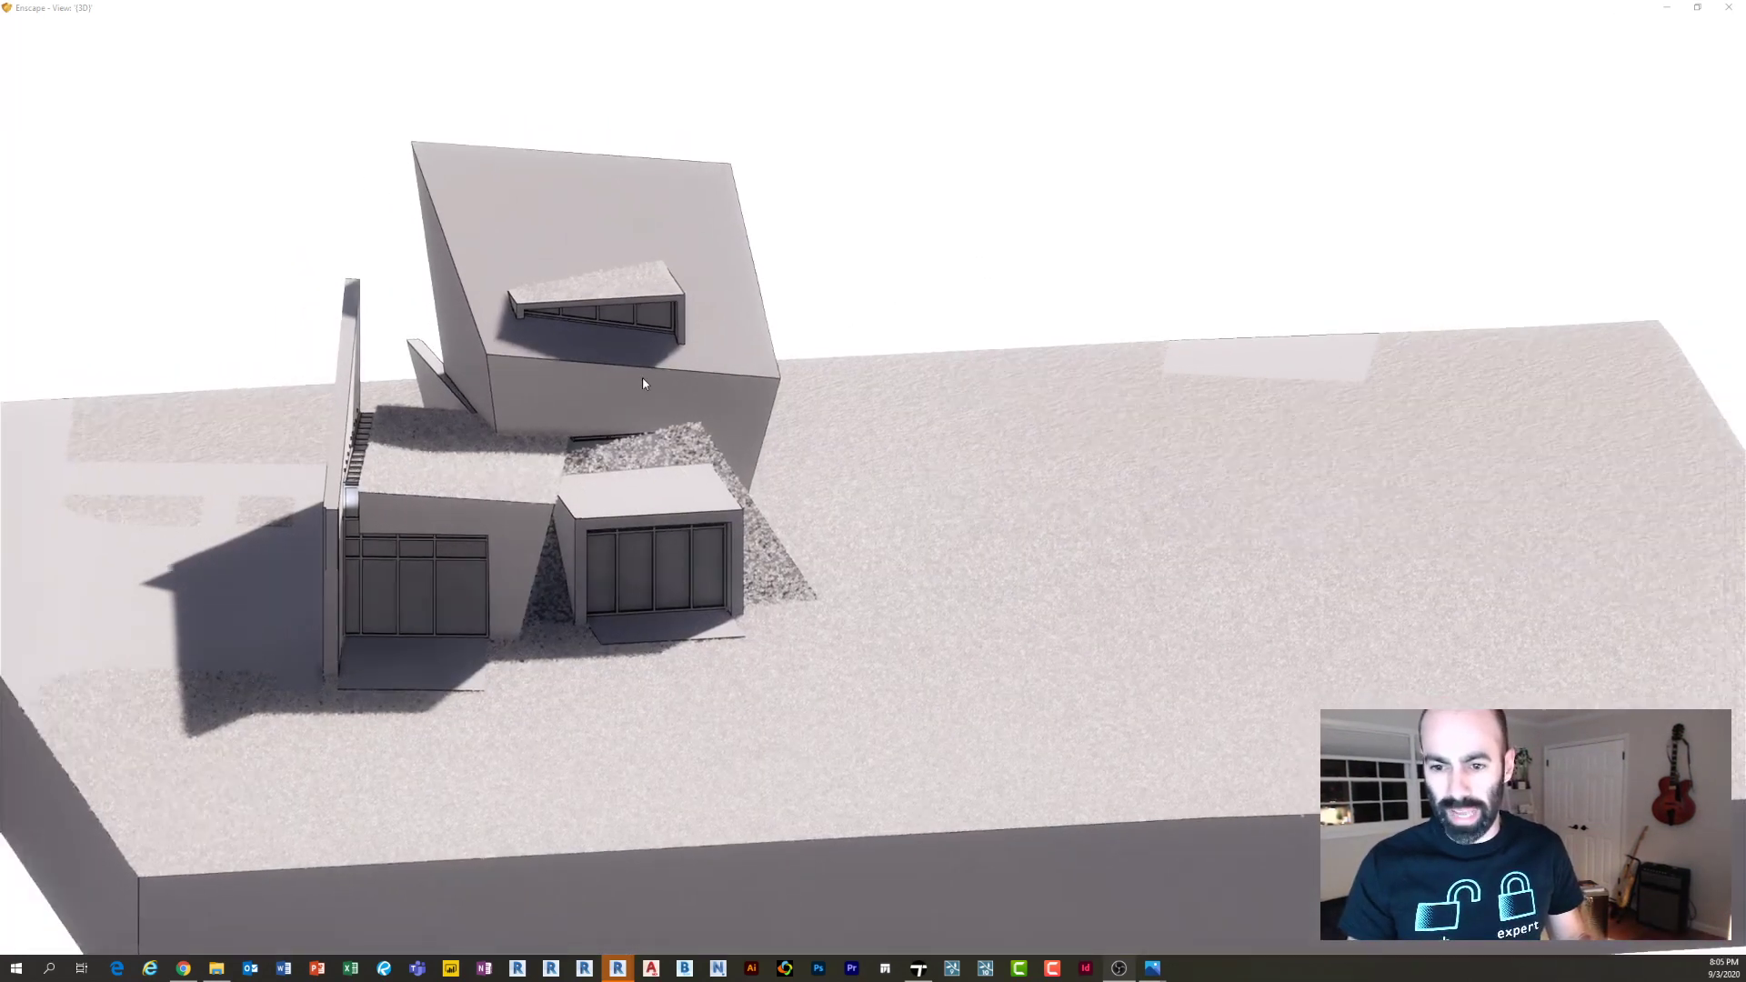
{"action": "middle_click_drag", "start_coordinate": [643, 382], "coordinate": [808, 435]}
{"action": "right_click_drag", "start_coordinate": [398, 340], "coordinate": [514, 340], "text": "shift"}
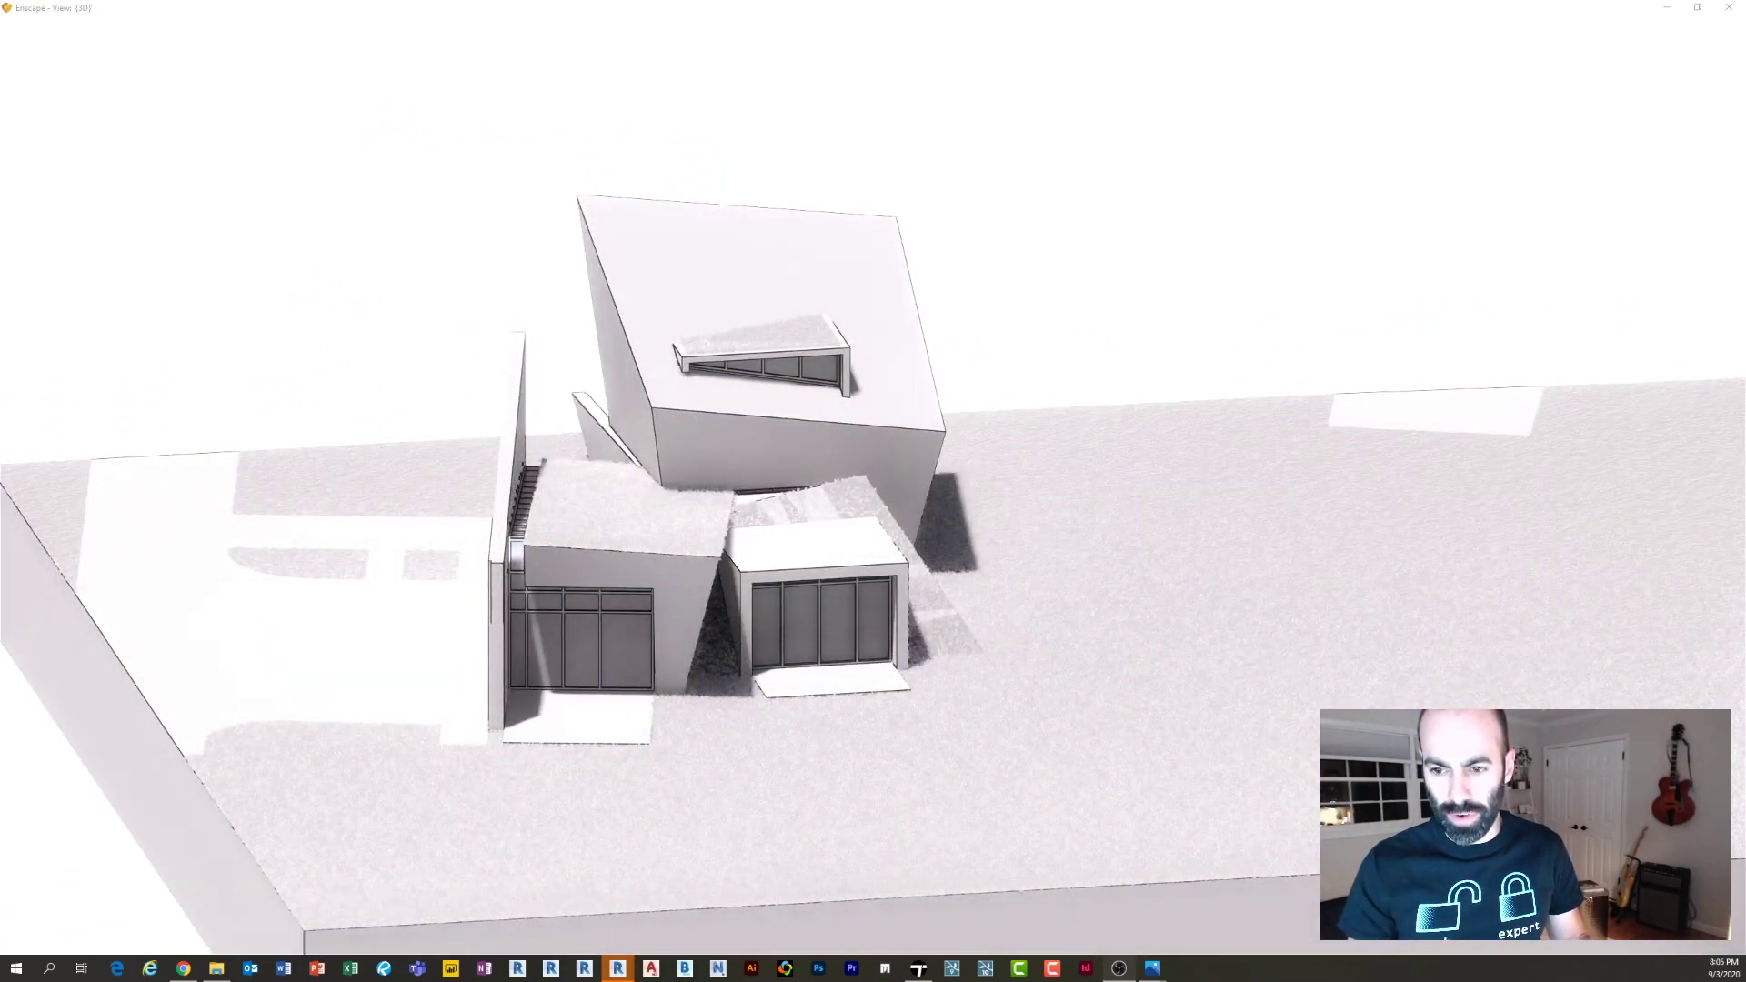
{"action": "right_click_drag", "start_coordinate": [910, 545], "coordinate": [609, 527]}
{"action": "middle_click_drag", "start_coordinate": [1554, 629], "coordinate": [1255, 626]}
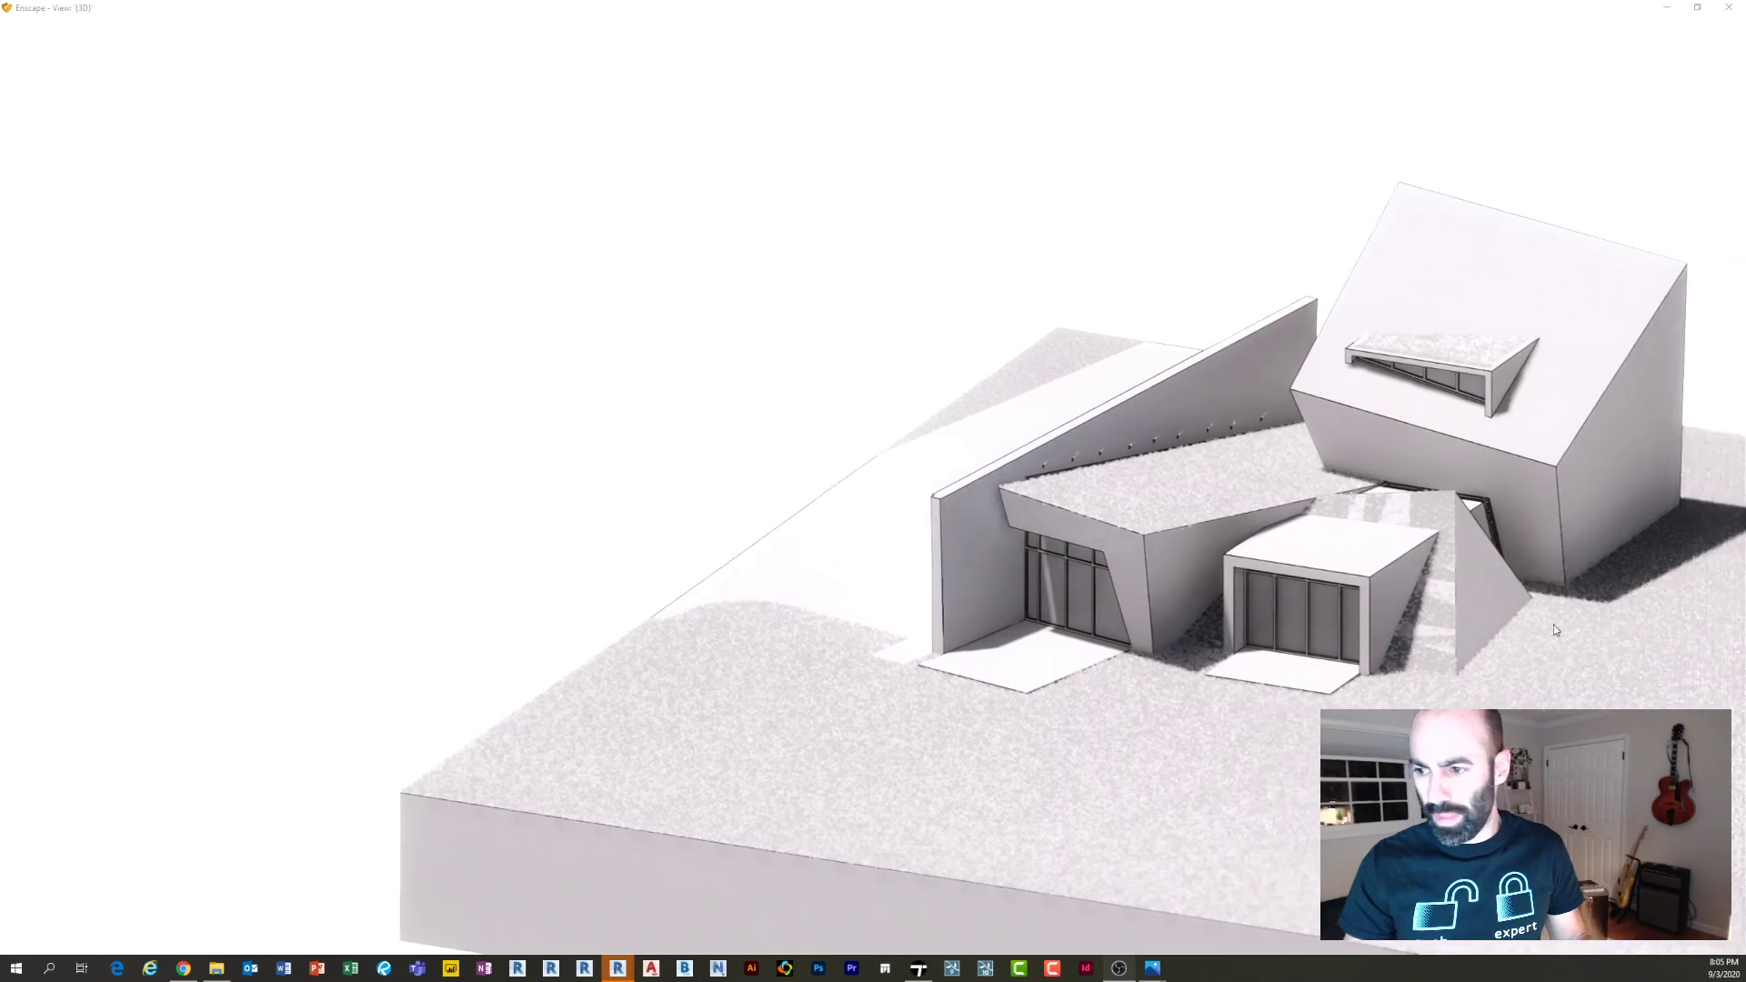
{"action": "right_click_drag", "start_coordinate": [1555, 629], "coordinate": [1418, 622]}
{"action": "middle_click_drag", "start_coordinate": [1555, 629], "coordinate": [1300, 657]}
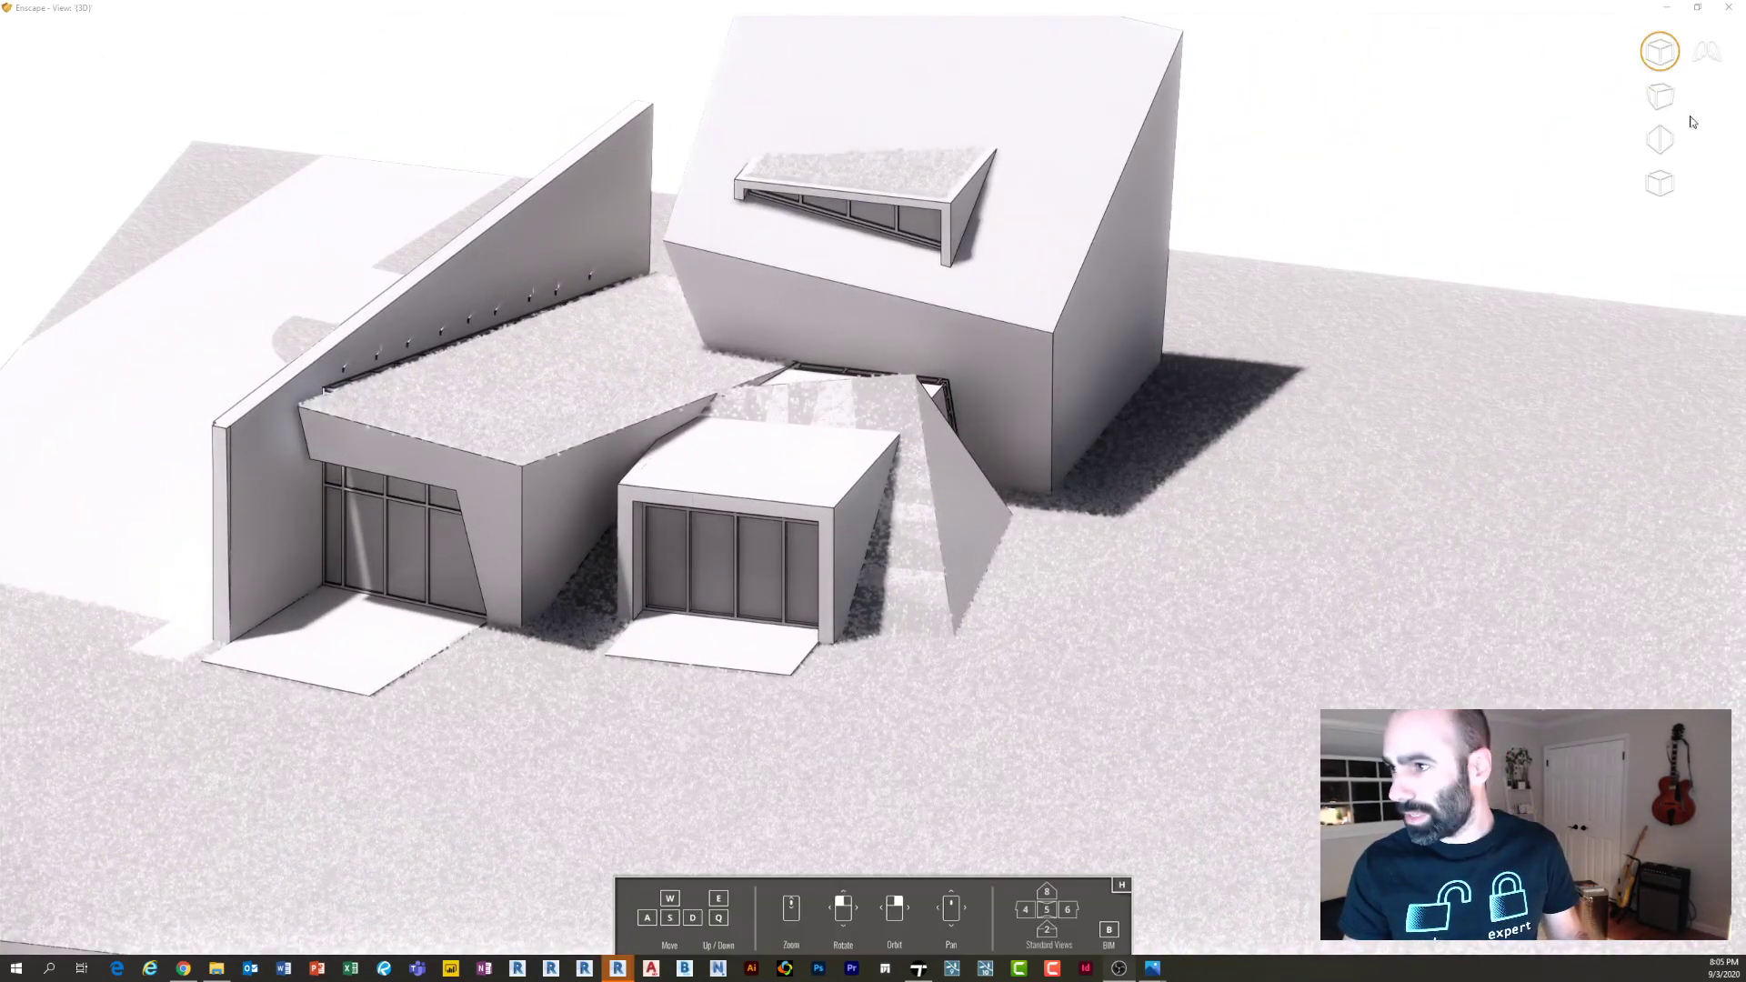
Switch the rendering to perspective projection and go from fly to walk mode in front of the glazed facades
{"action": "left_click", "coordinate": [1661, 96]}
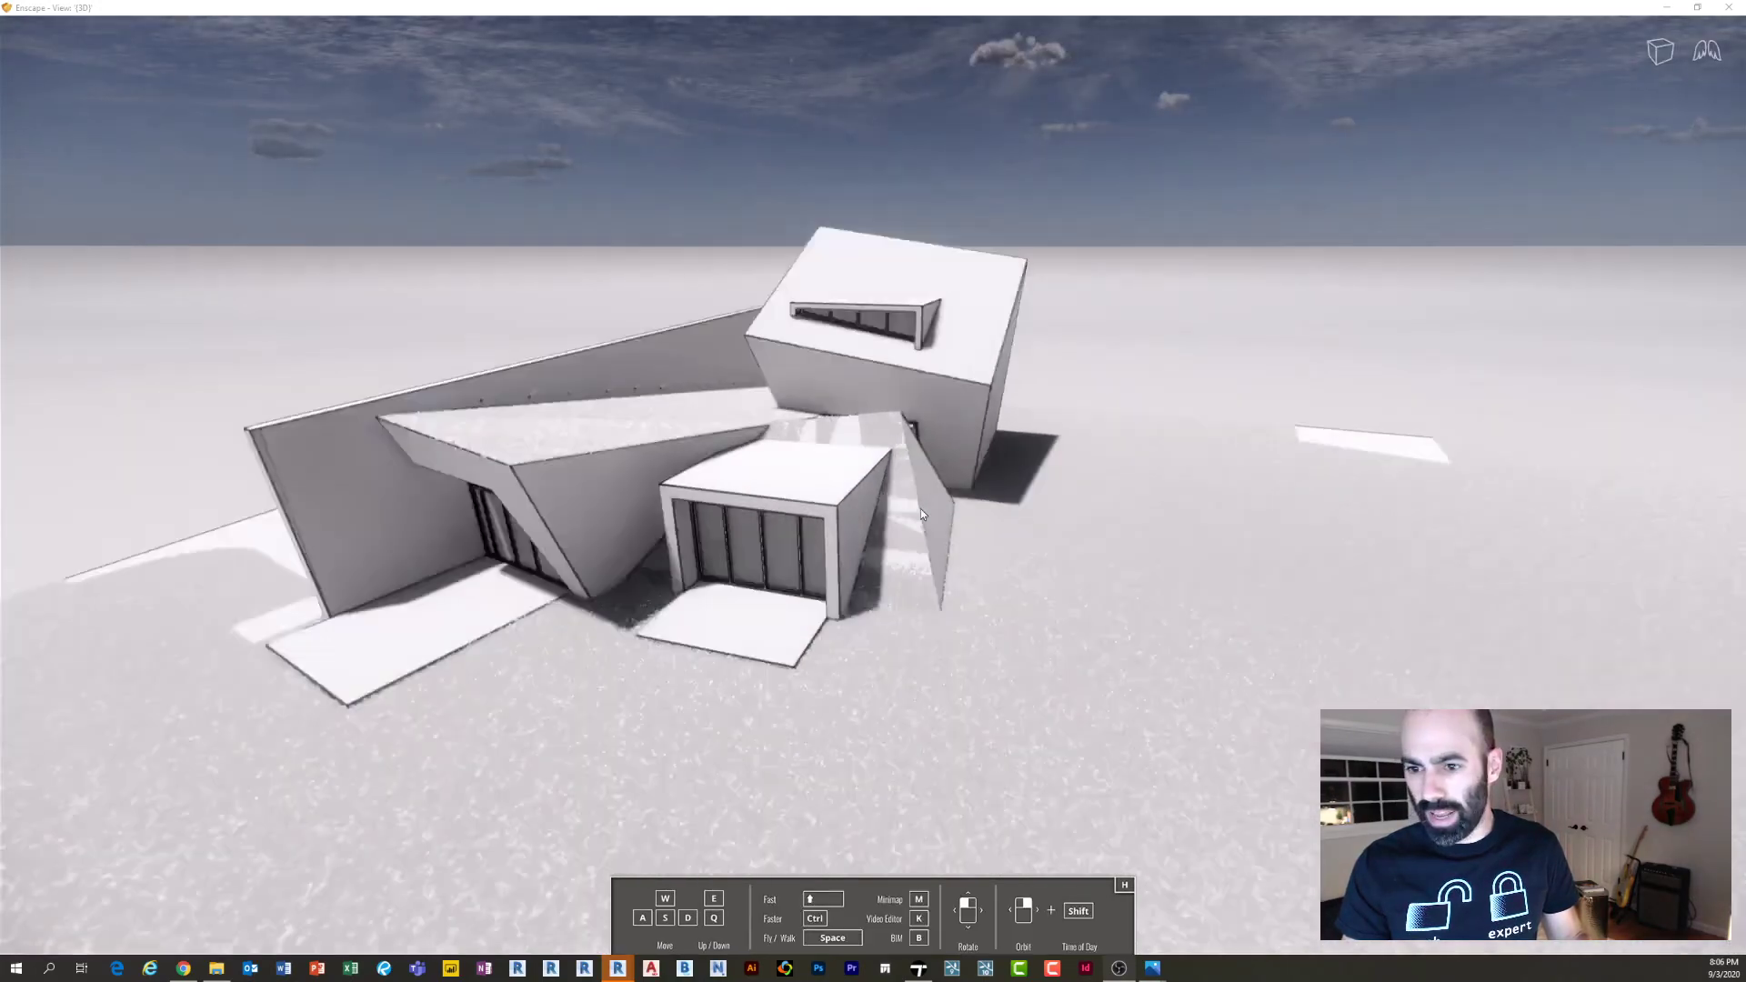
{"action": "scroll", "coordinate": [912, 501], "scroll_direction": "down", "scroll_amount": 5}
{"action": "key", "text": "e"}
{"action": "key", "text": "w"}
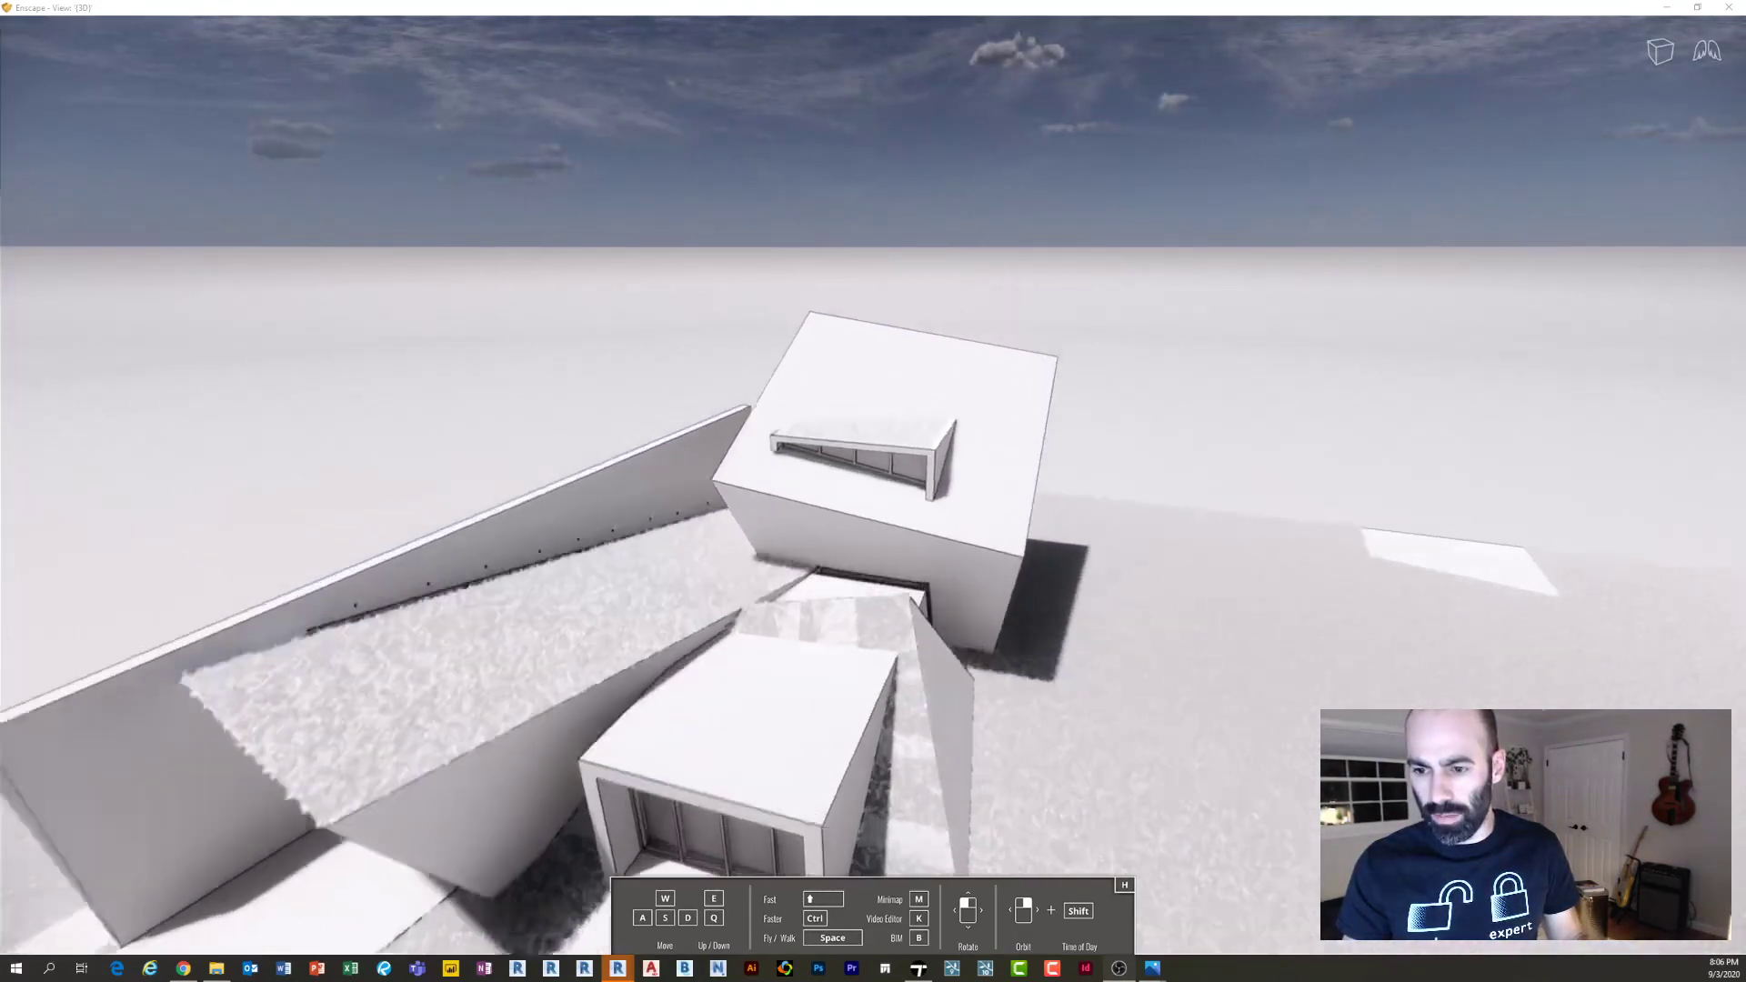
{"action": "left_click_drag", "start_coordinate": [912, 500], "coordinate": [912, 468]}
{"action": "key", "text": "space"}
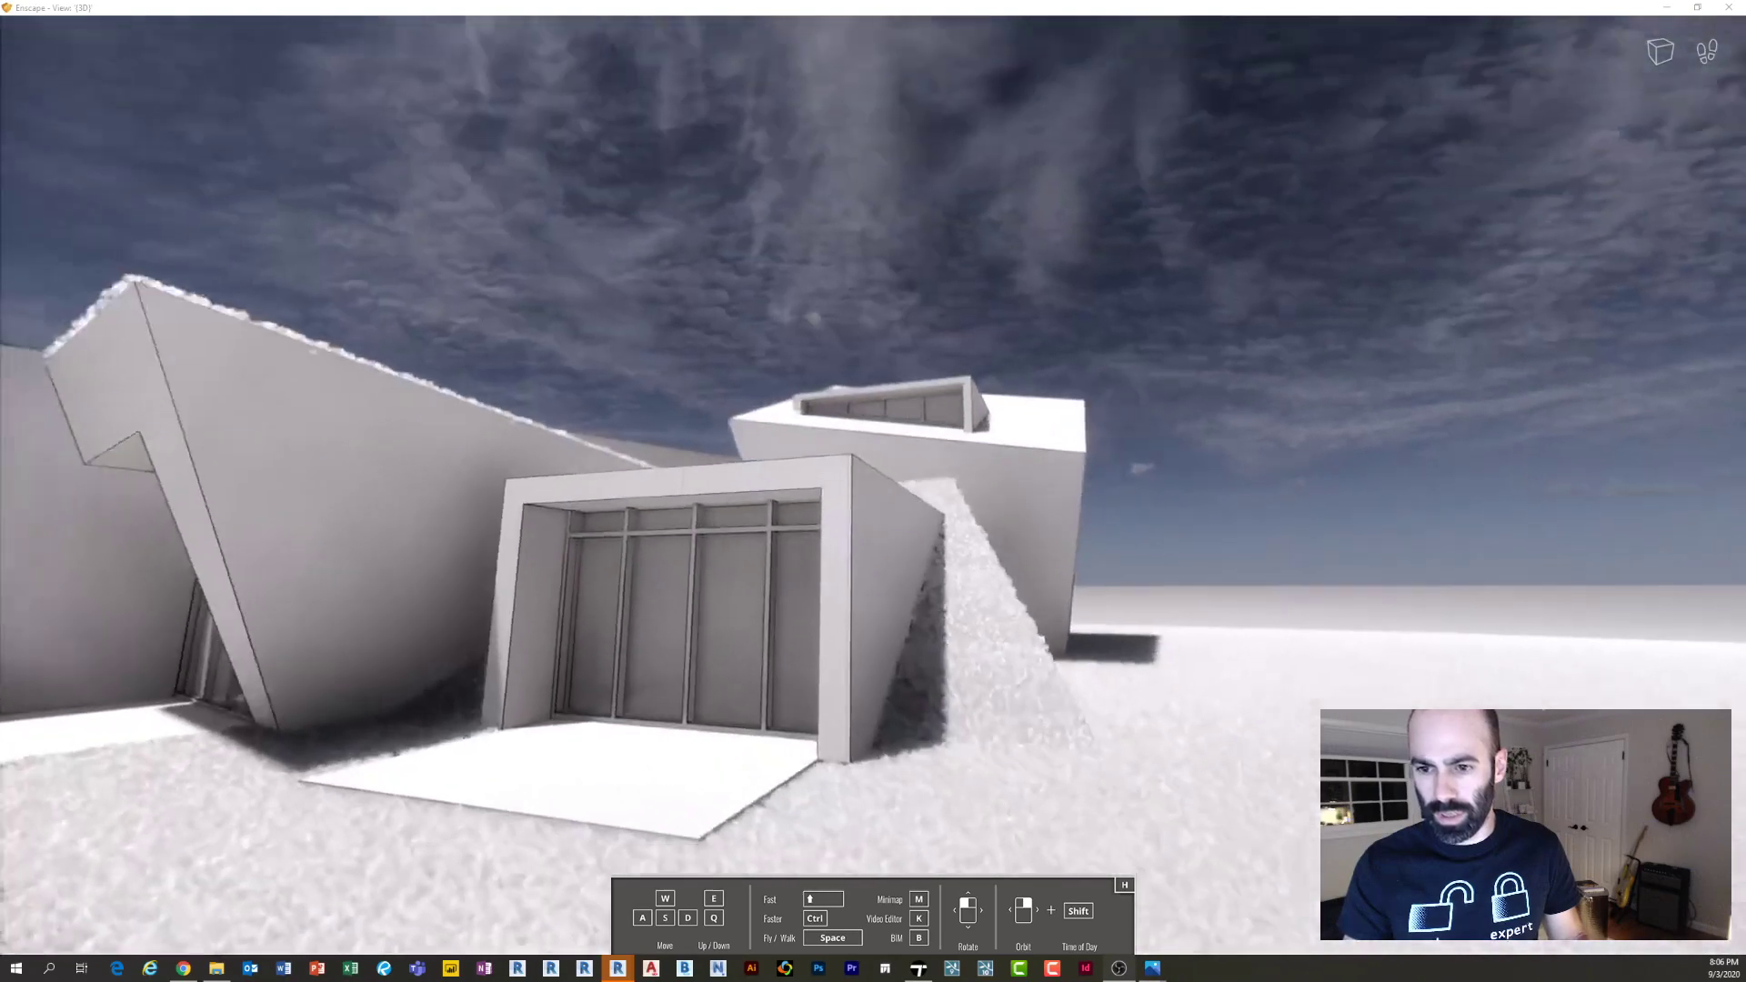
{"action": "key", "text": "a"}
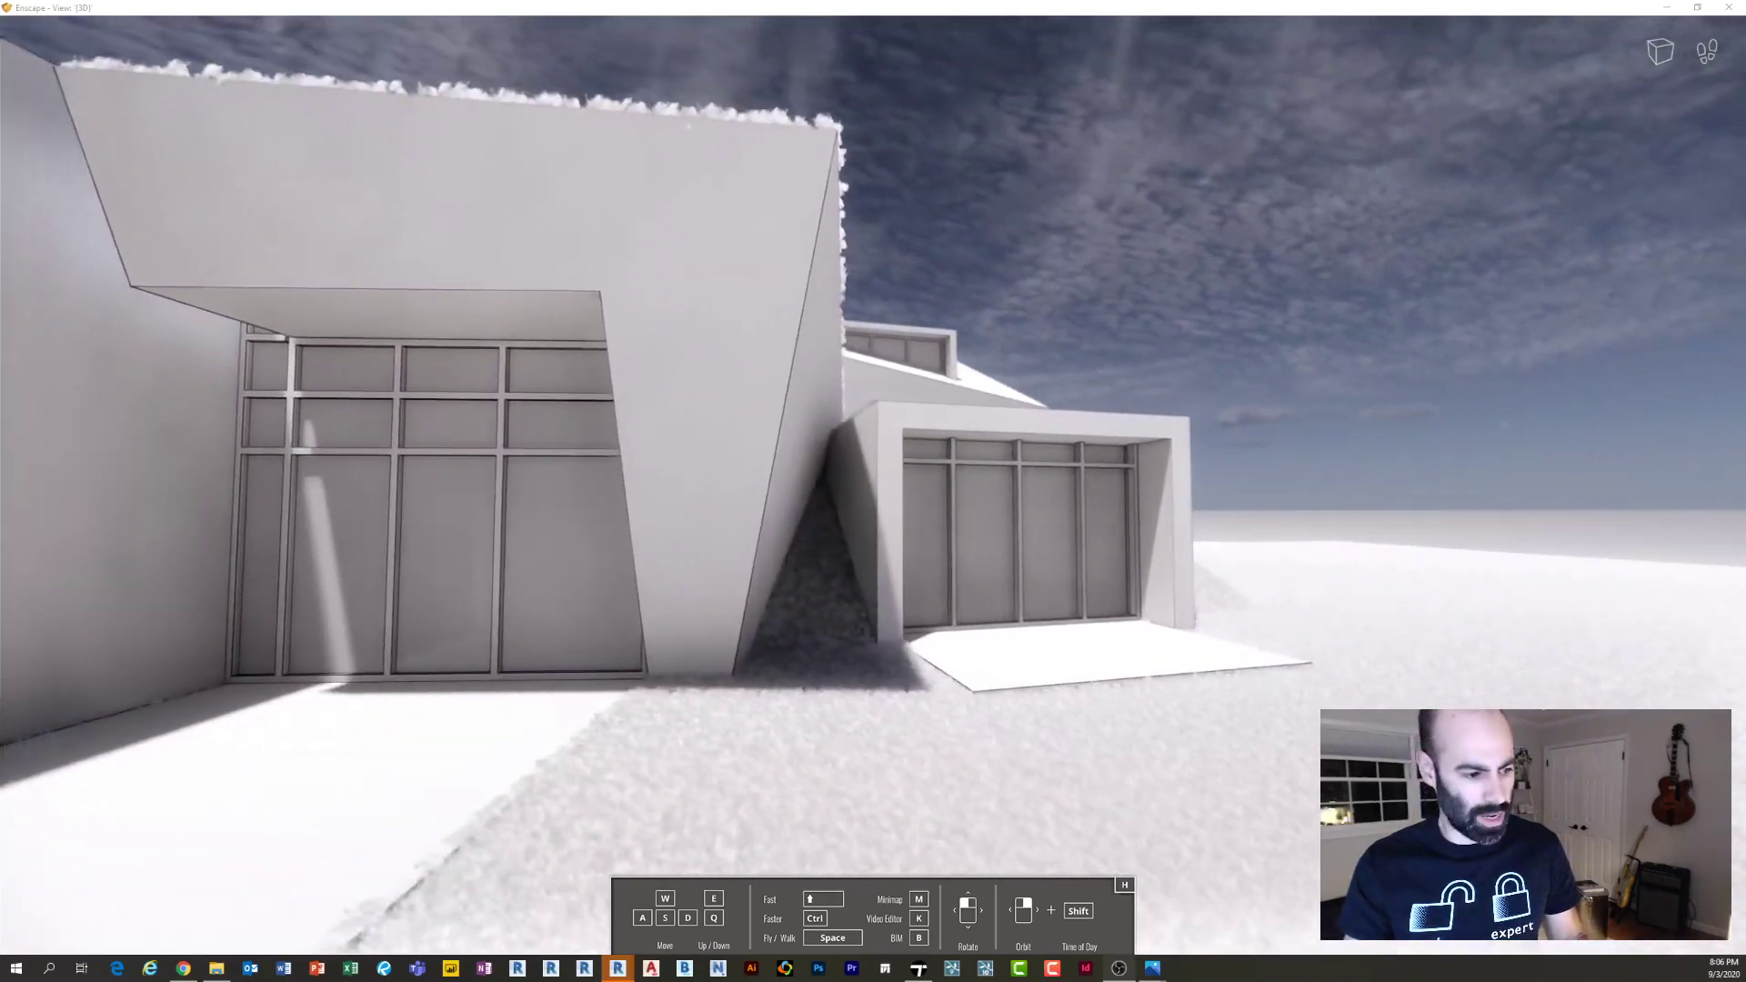
Return to Revit and set the rendering style mode to None in Enscape's visual settings
{"action": "left_click", "coordinate": [1667, 7]}
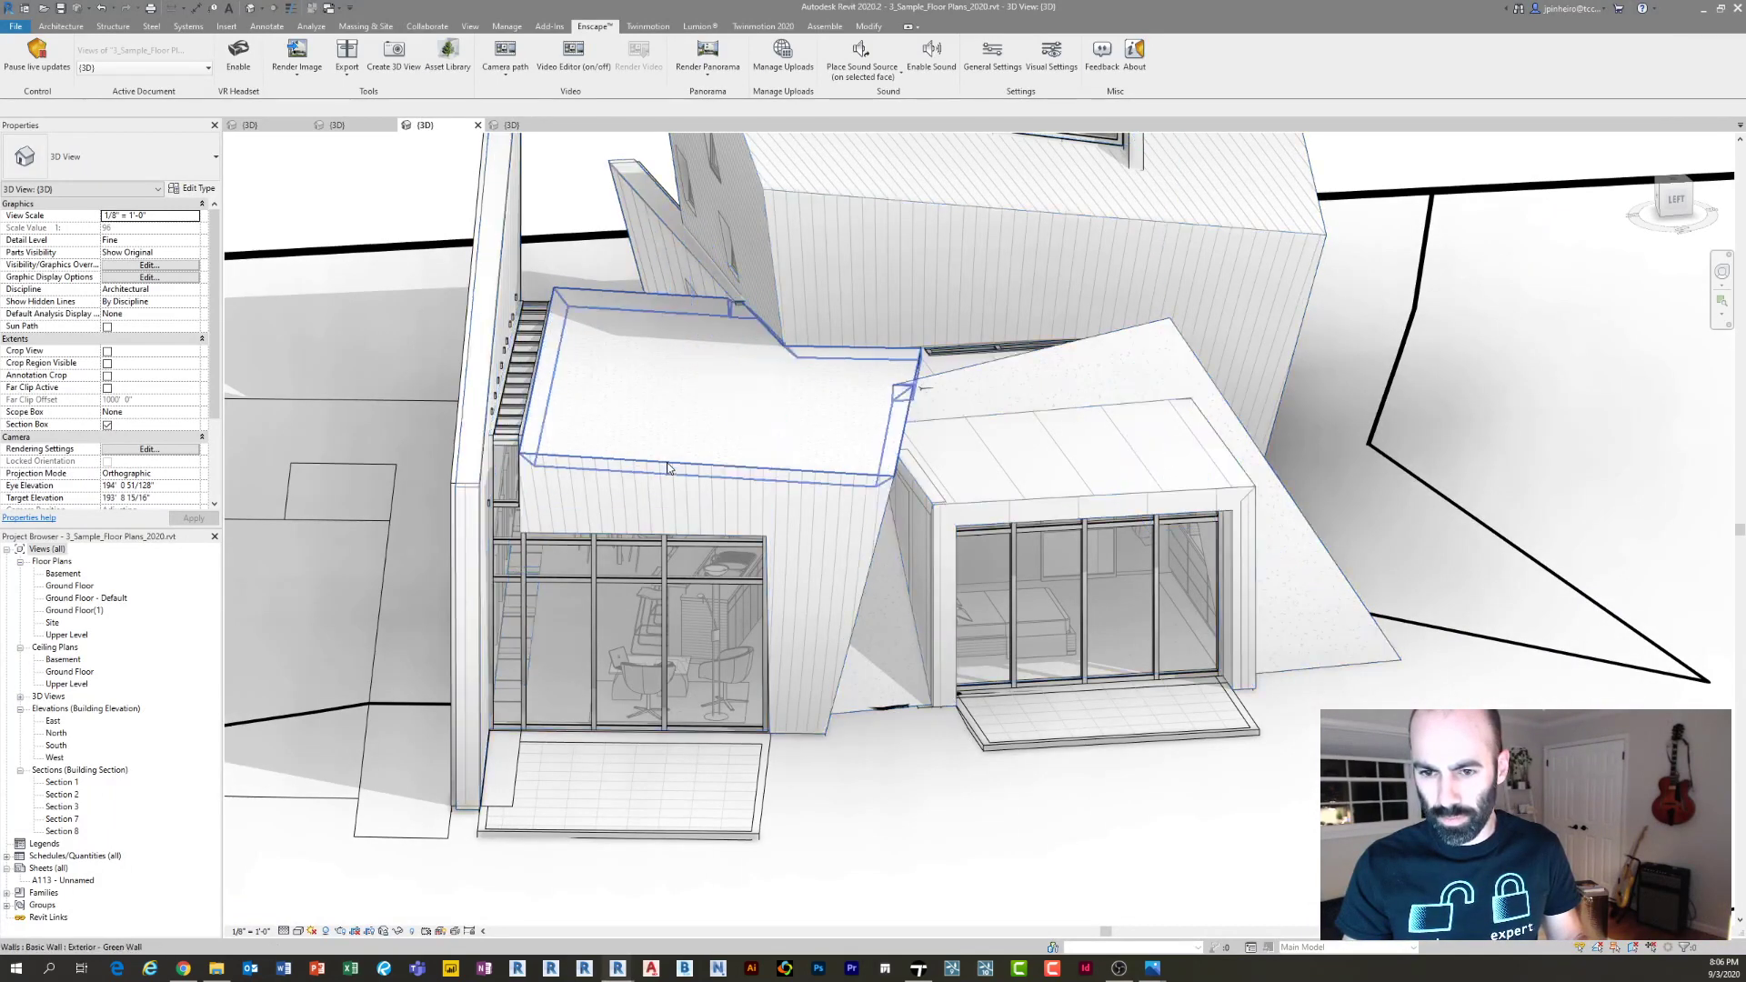
{"action": "left_click", "coordinate": [728, 530]}
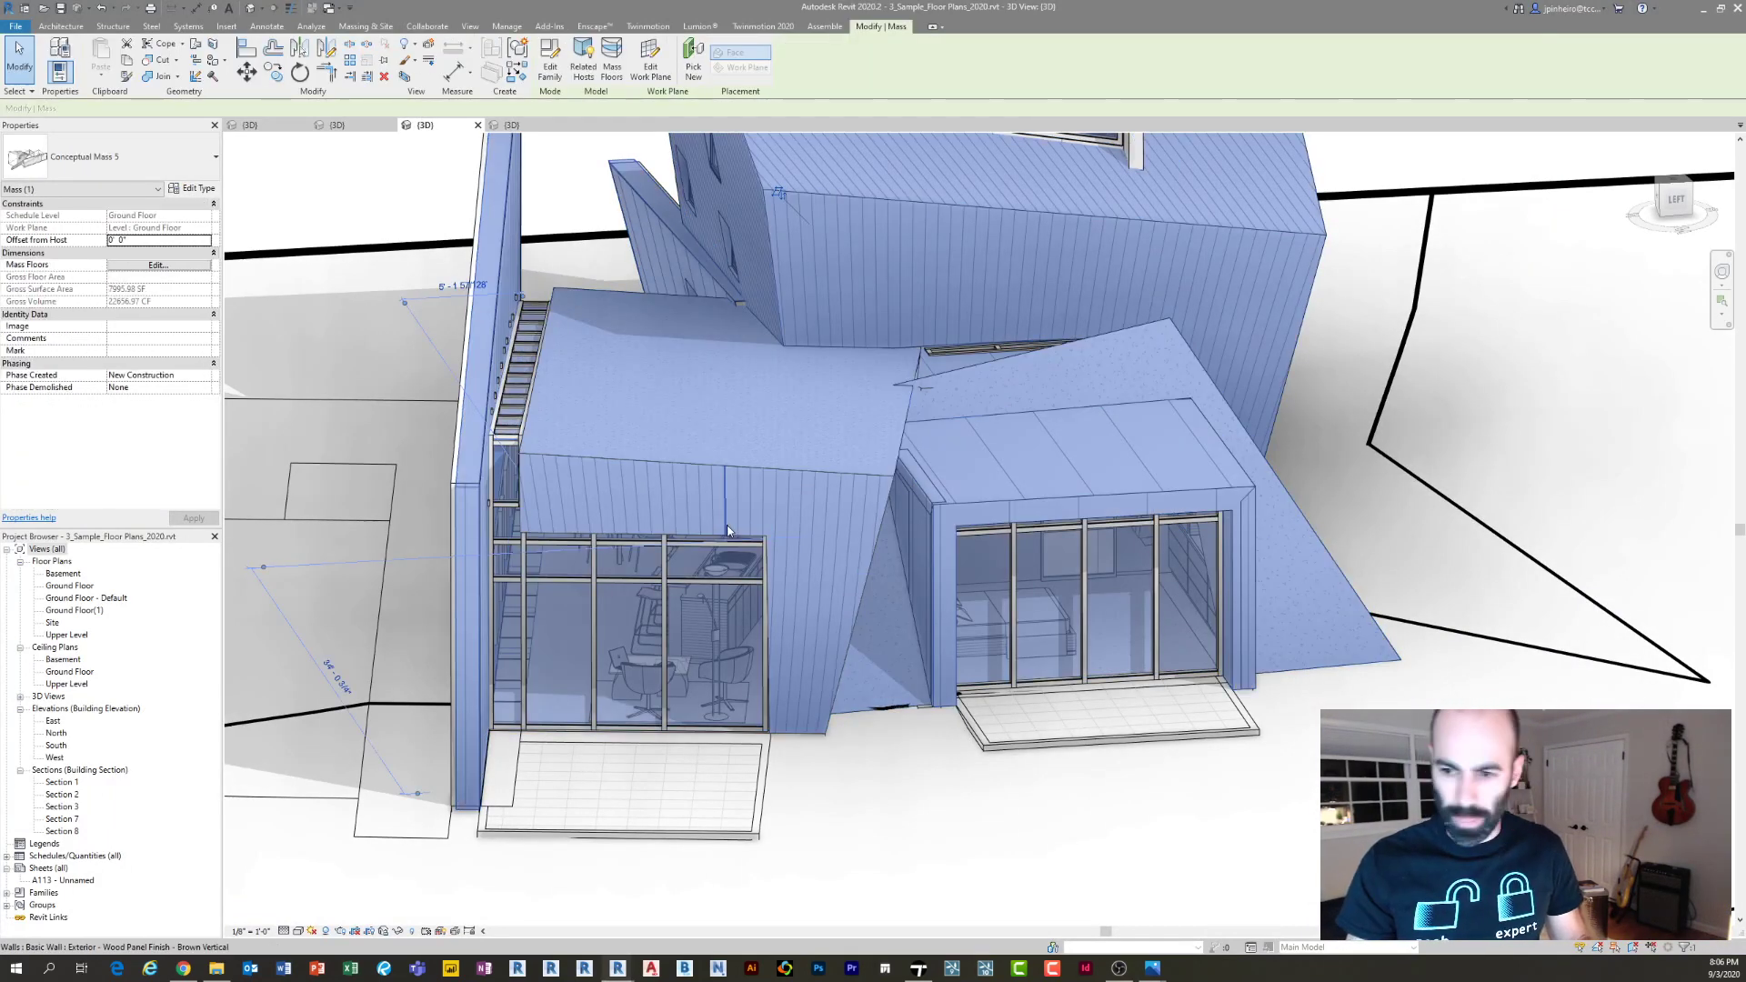
{"action": "key", "text": "Escape"}
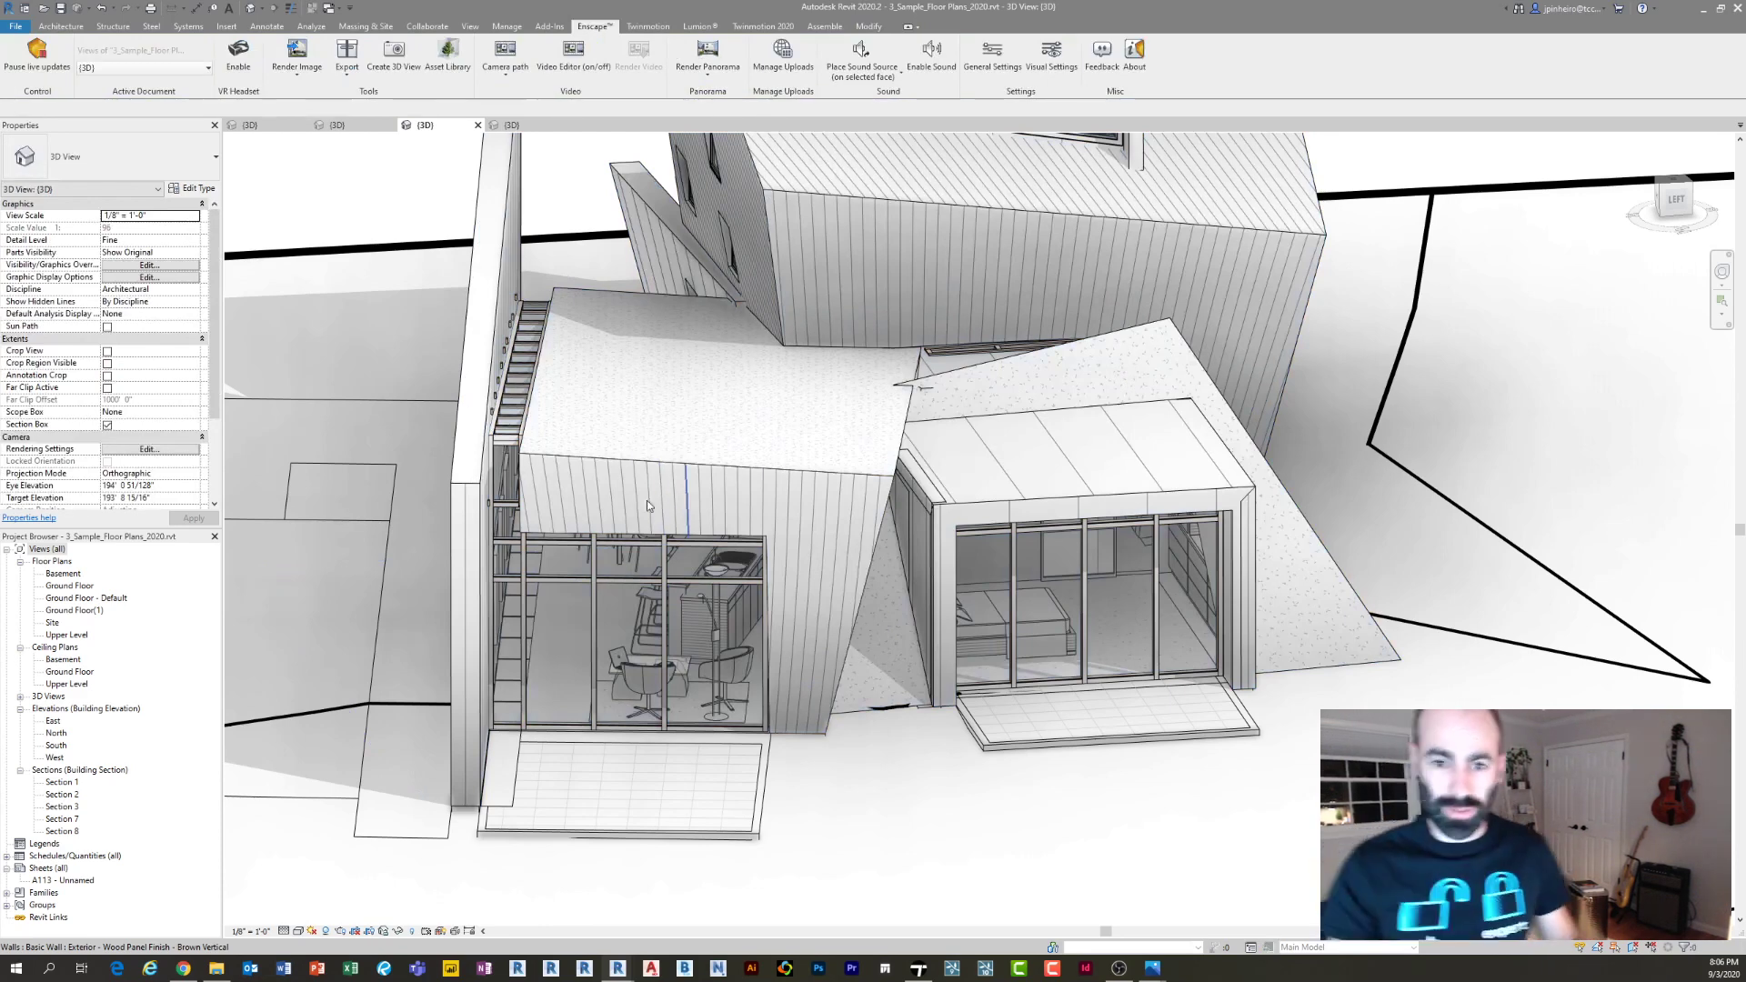
{"action": "scroll", "coordinate": [438, 530], "scroll_direction": "down", "scroll_amount": 1}
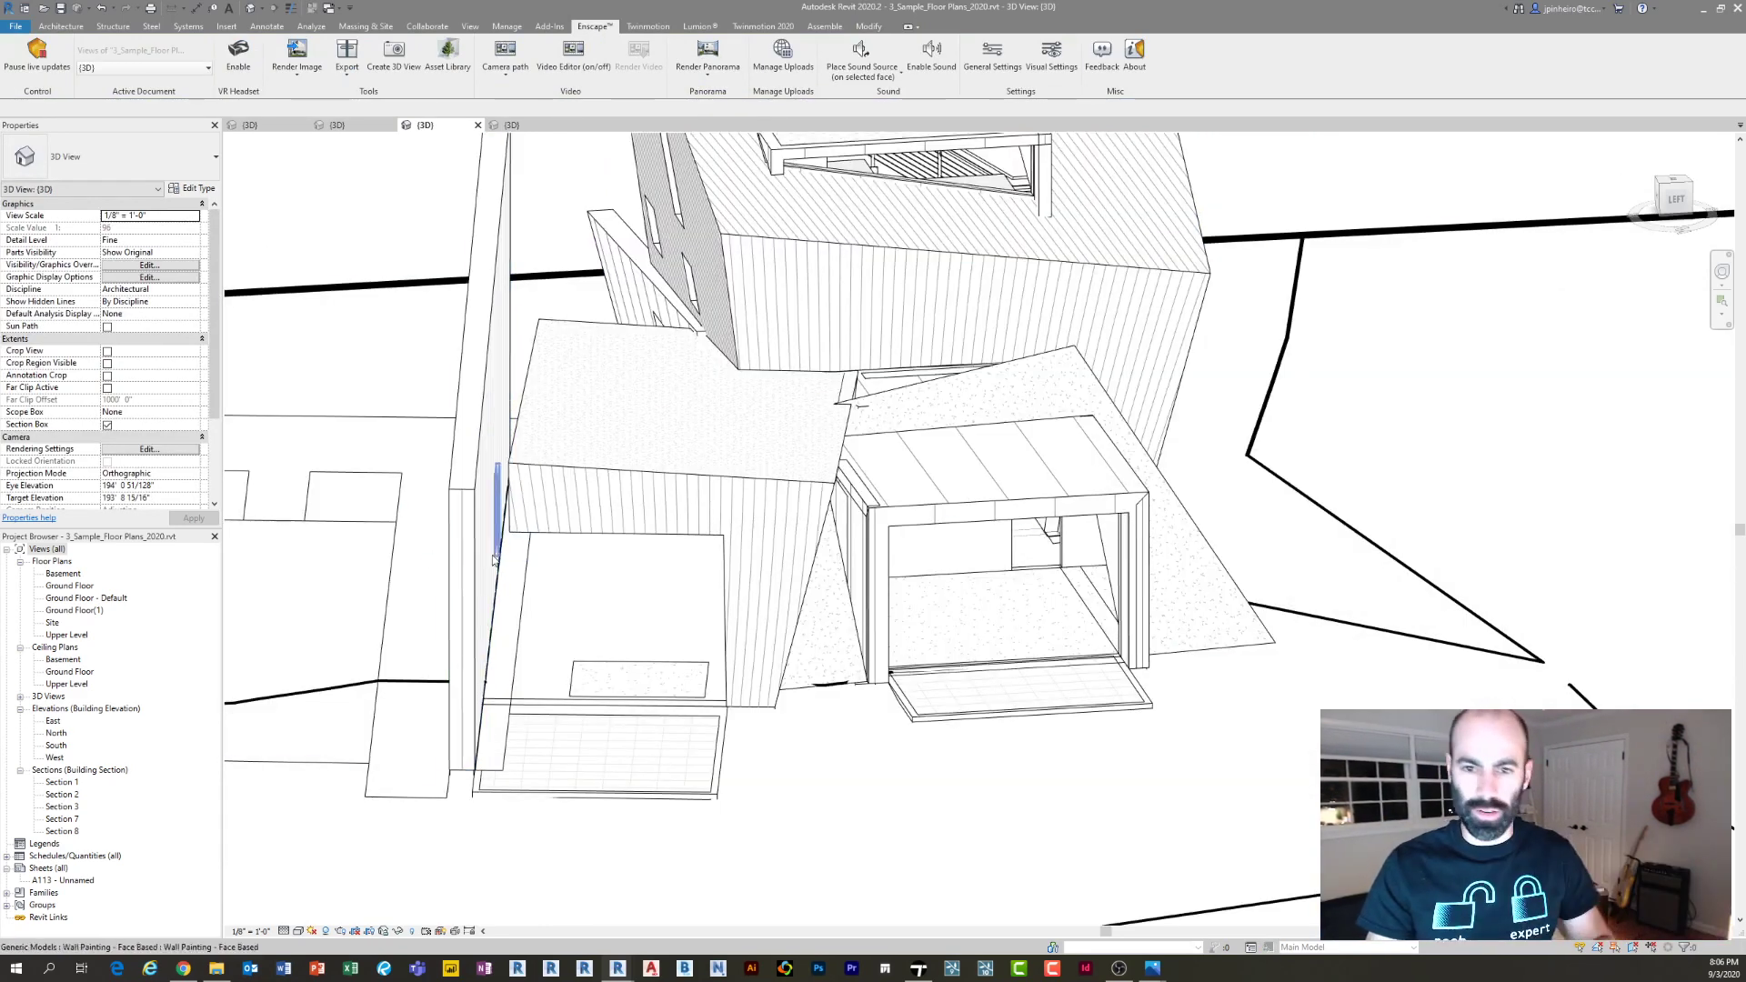
{"action": "left_click", "coordinate": [1043, 55]}
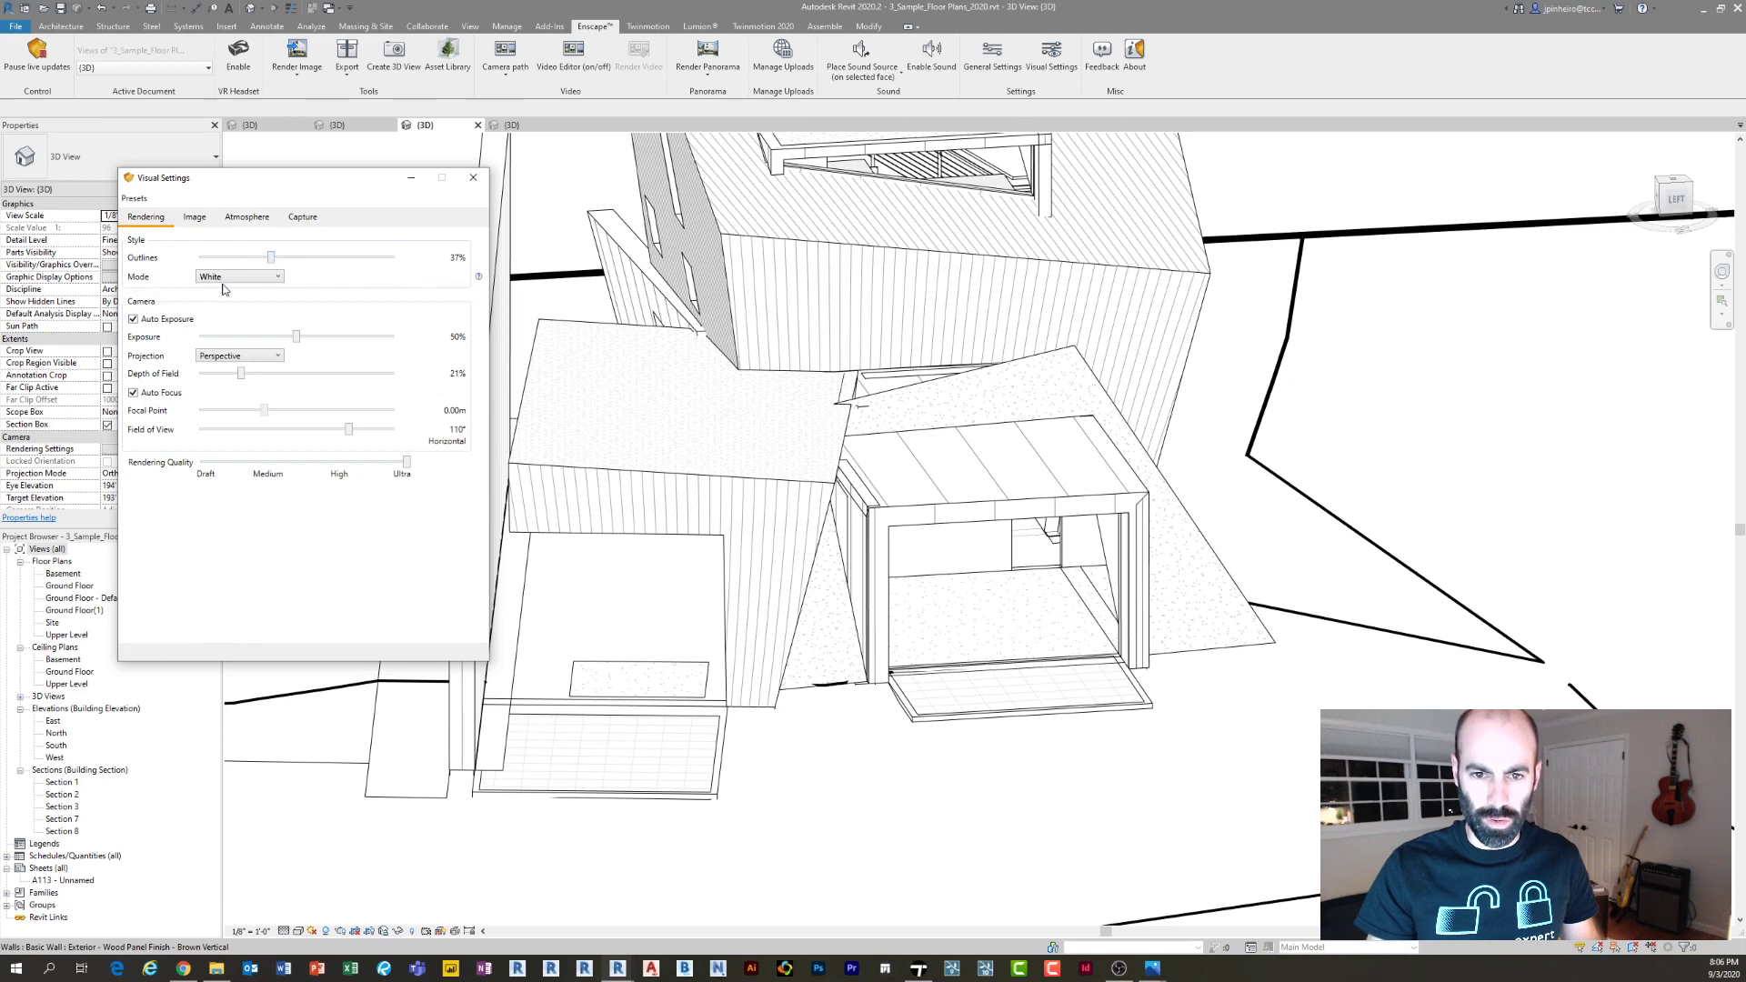
{"action": "left_click", "coordinate": [218, 291]}
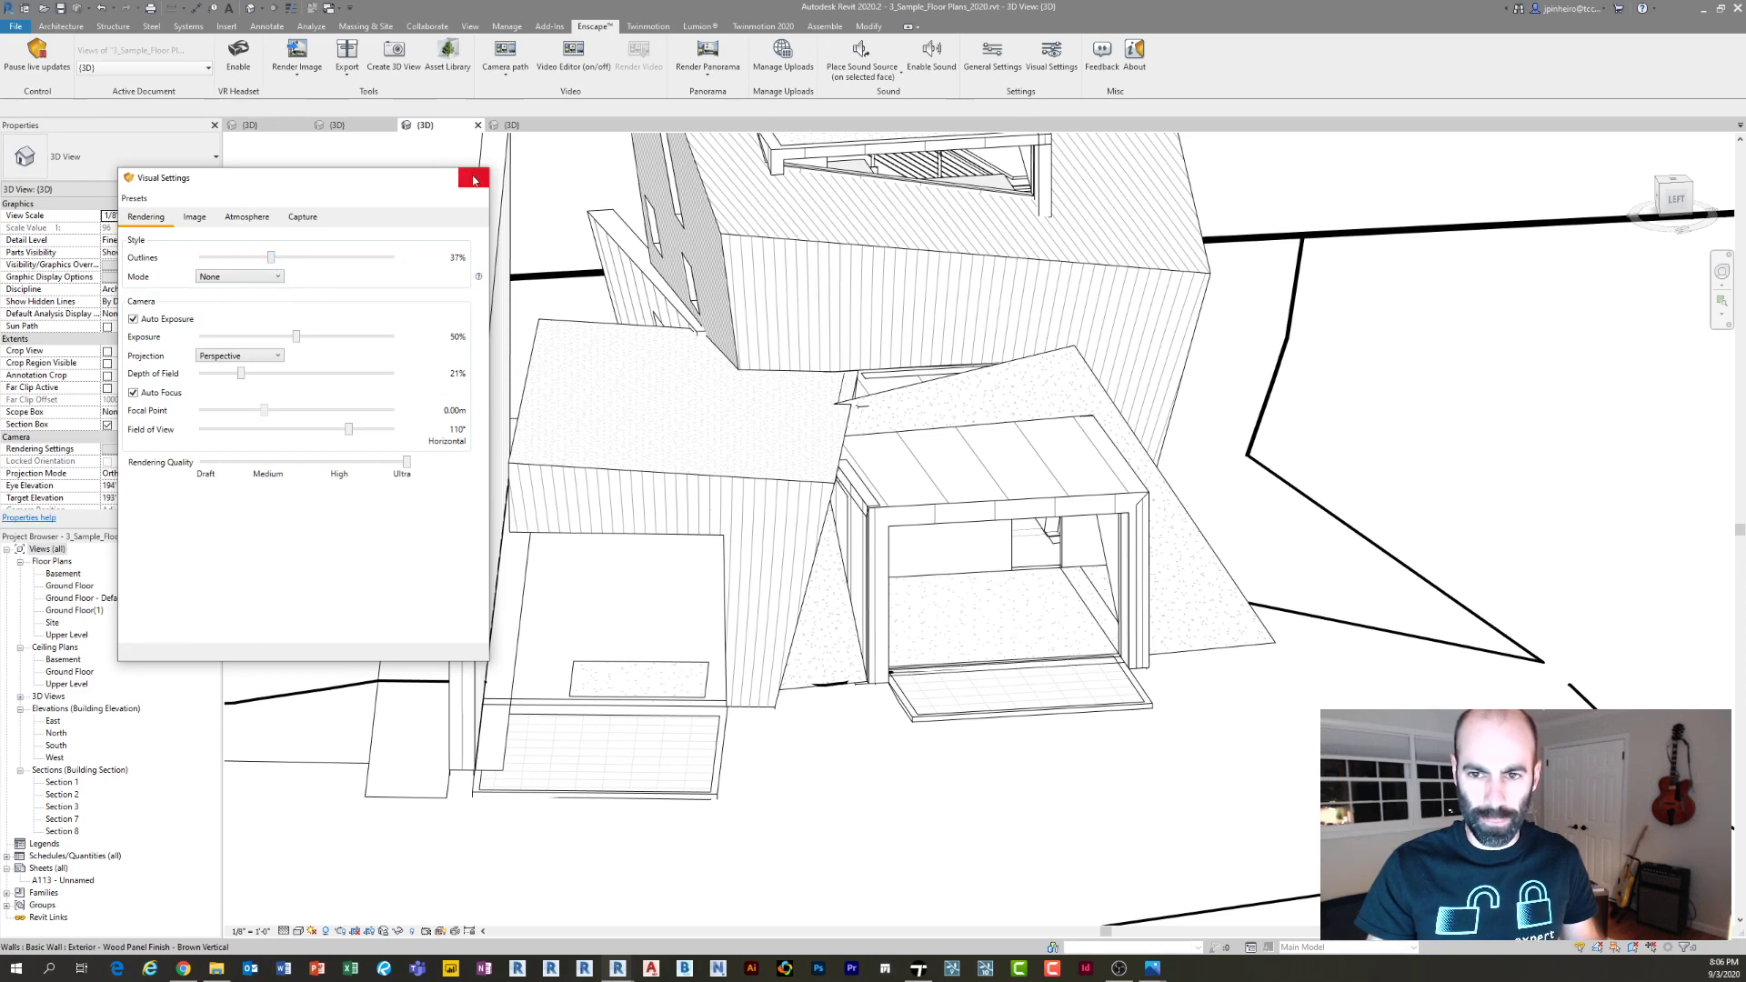
{"action": "left_click", "coordinate": [473, 179]}
Switch to the Enscape window and inspect the materials from the wood-clad exterior through the glazing into the seating area
{"action": "mouse_move", "coordinate": [1154, 975]}
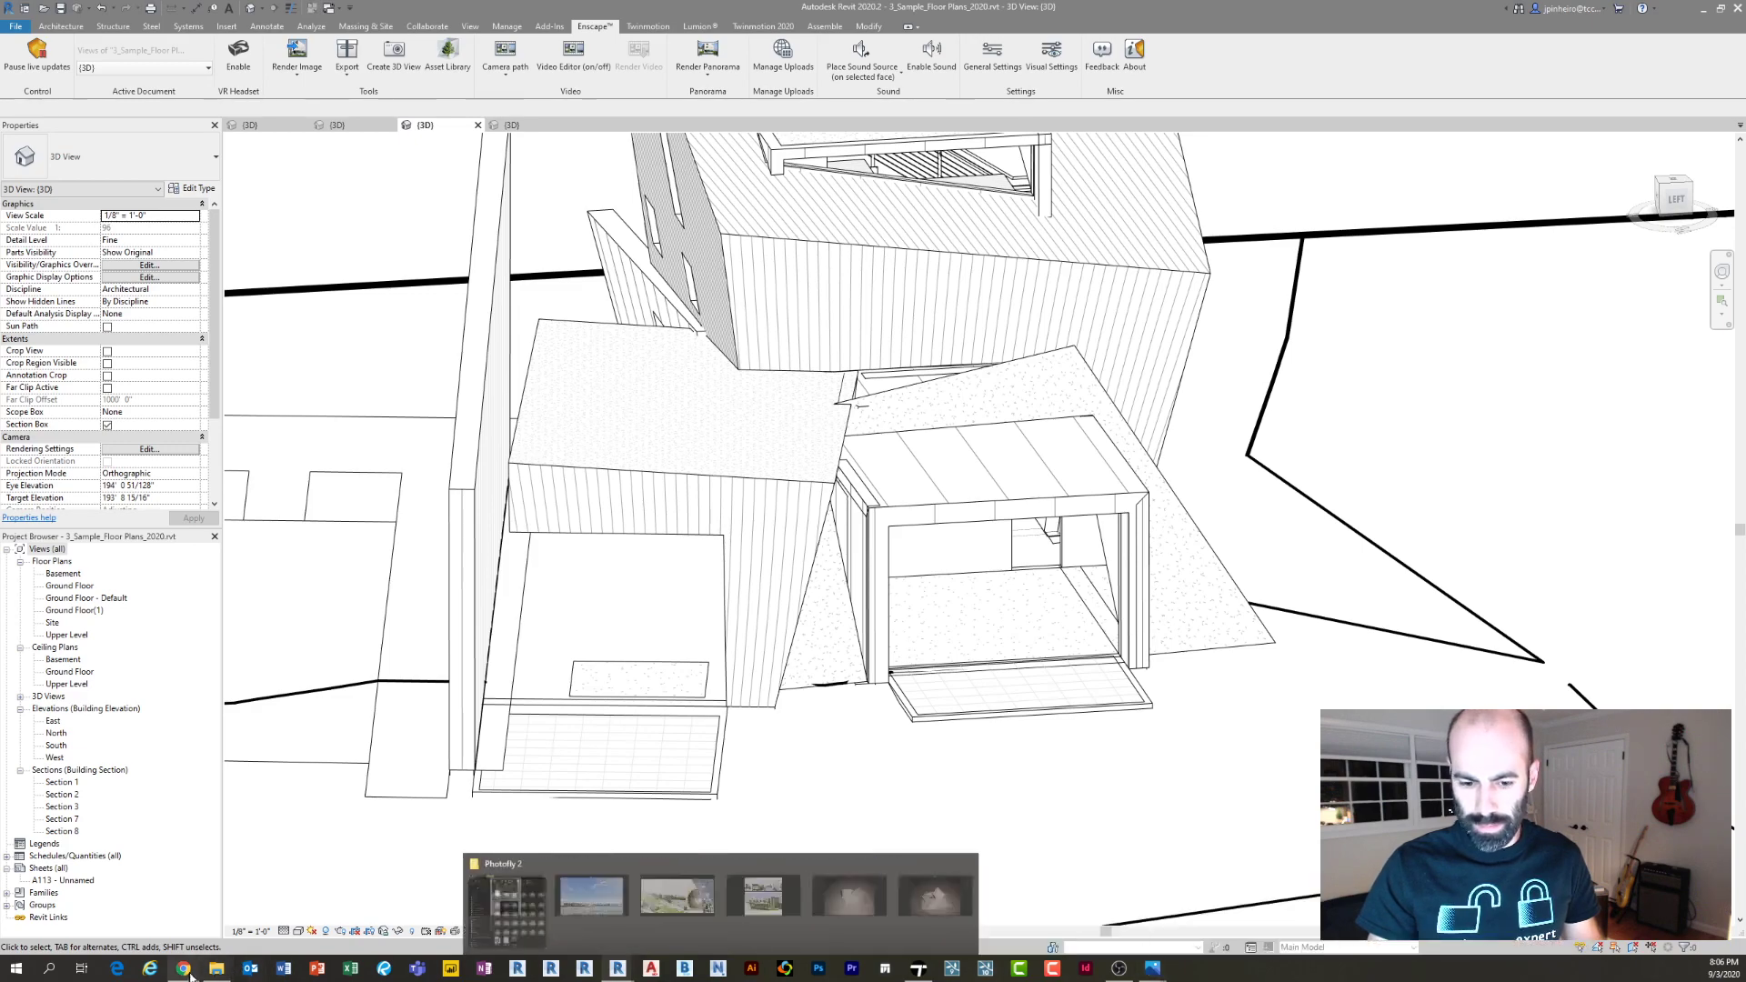
{"action": "mouse_move", "coordinate": [618, 977]}
{"action": "left_click", "coordinate": [654, 855]}
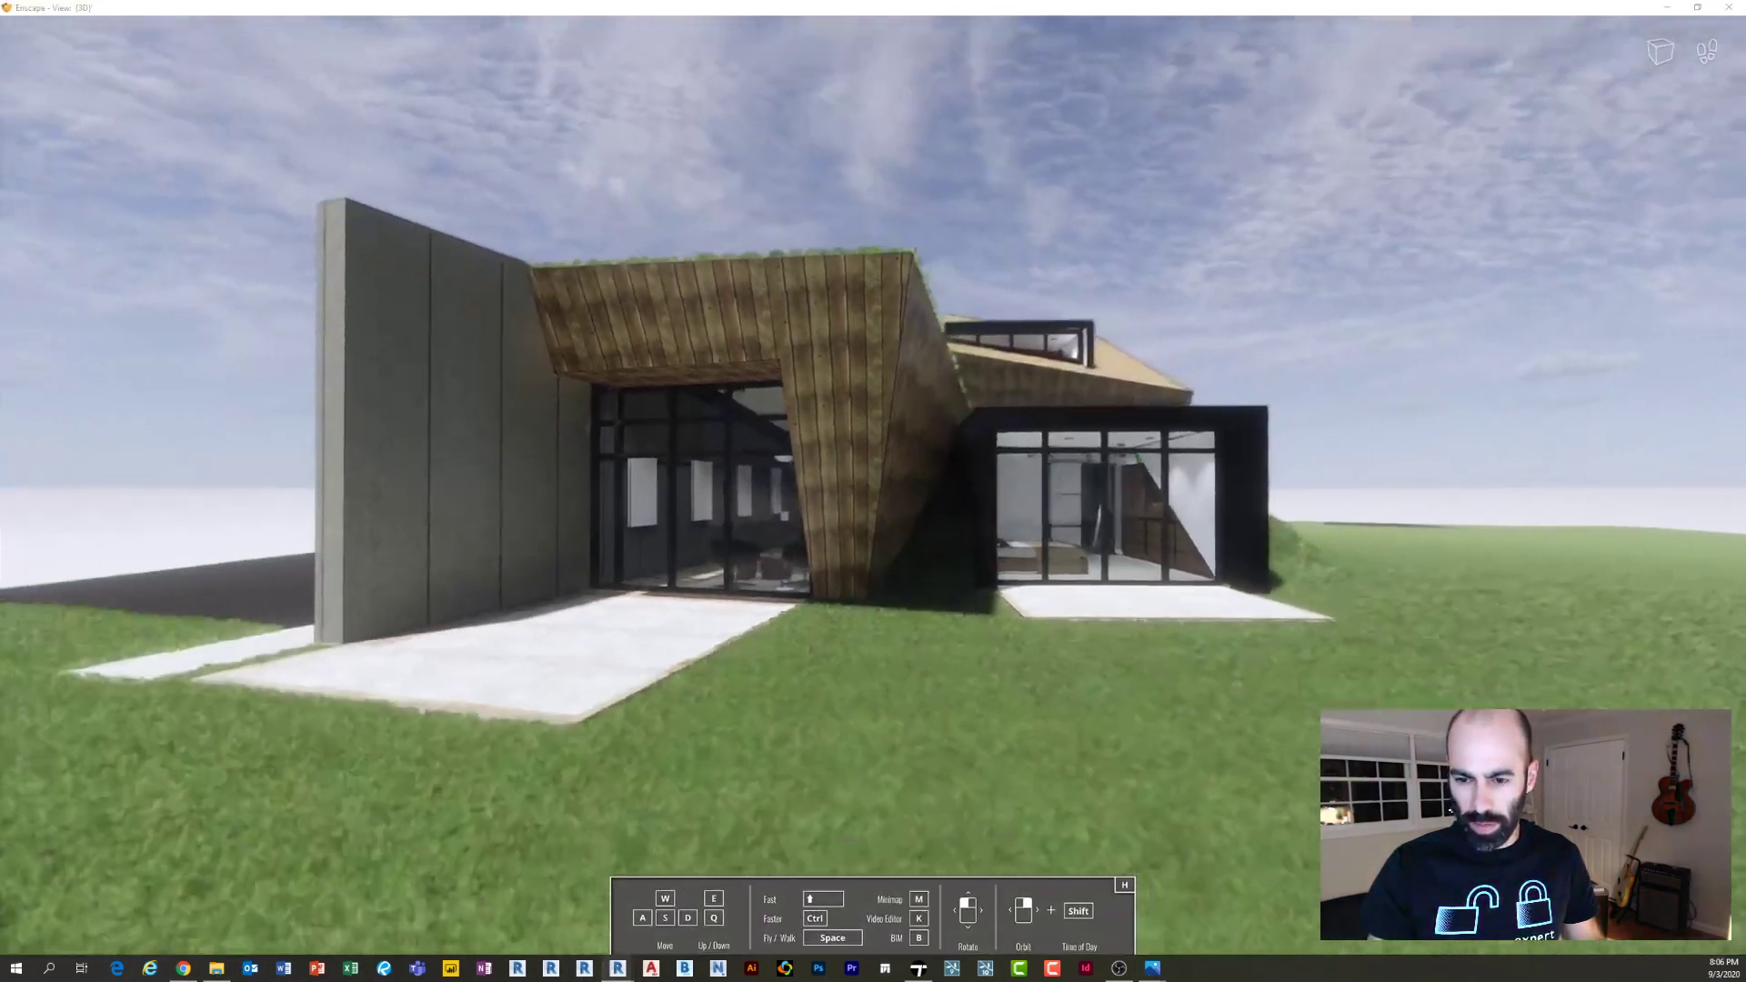
{"action": "right_click_drag", "start_coordinate": [643, 580], "coordinate": [528, 580]}
{"action": "key", "text": "w"}
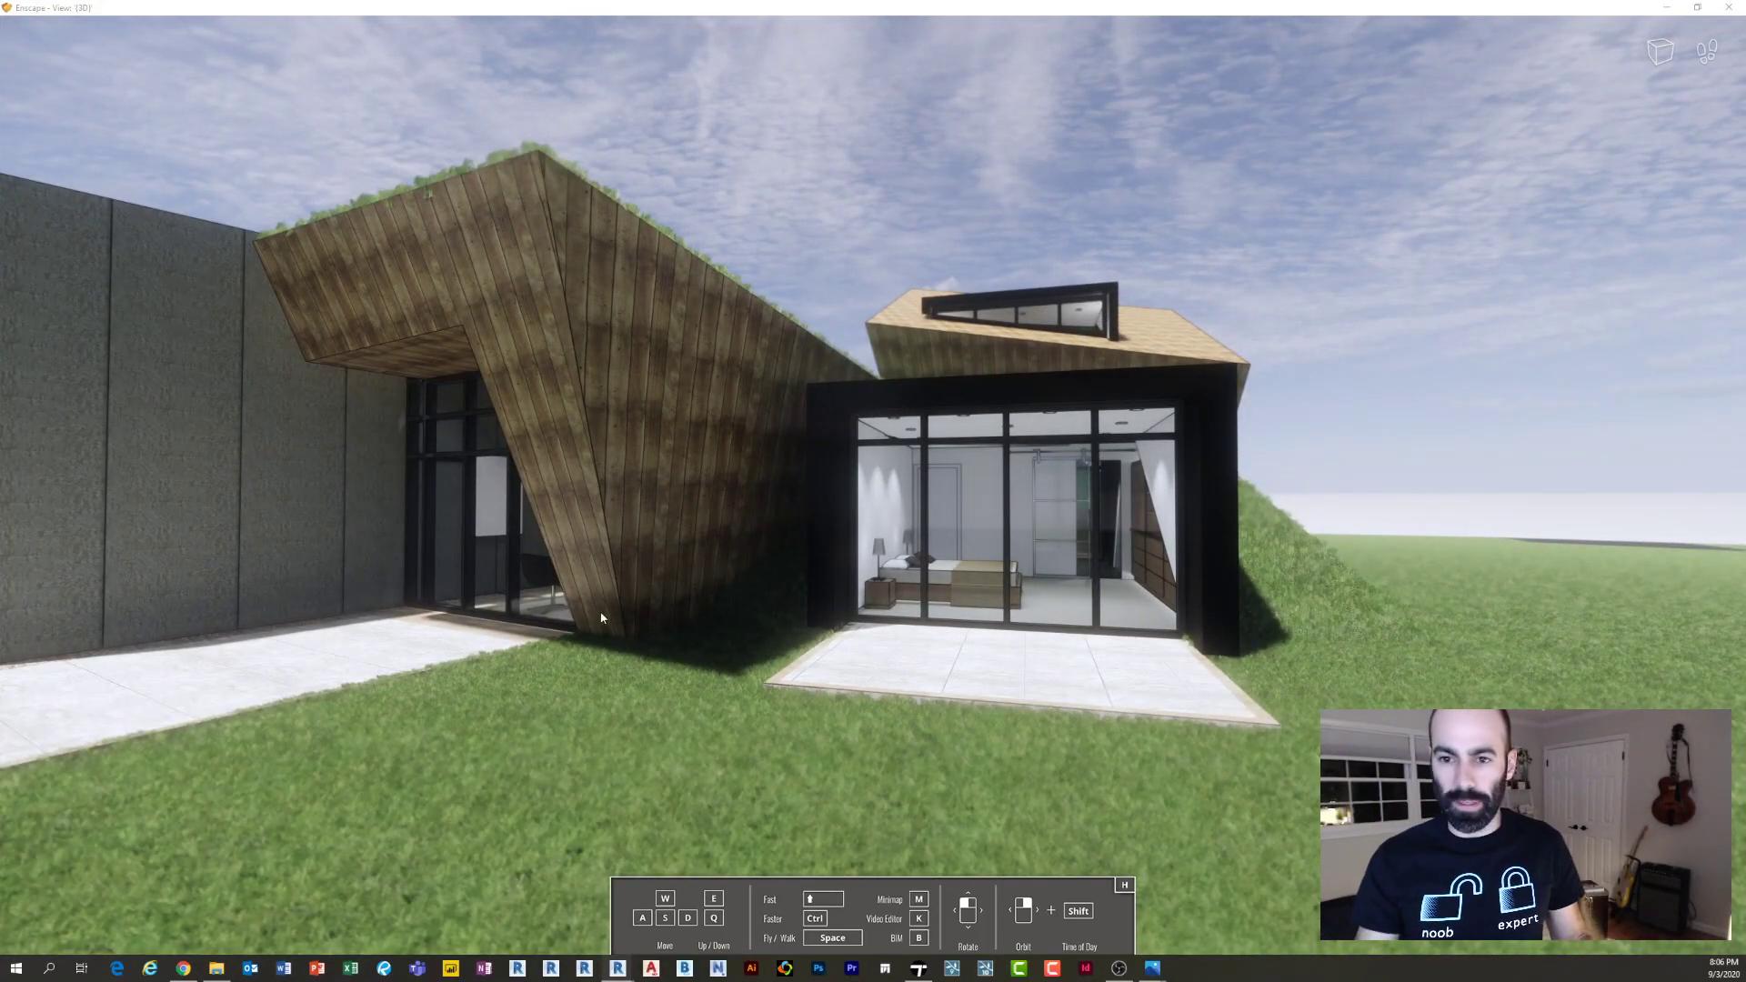
{"action": "key", "text": "w"}
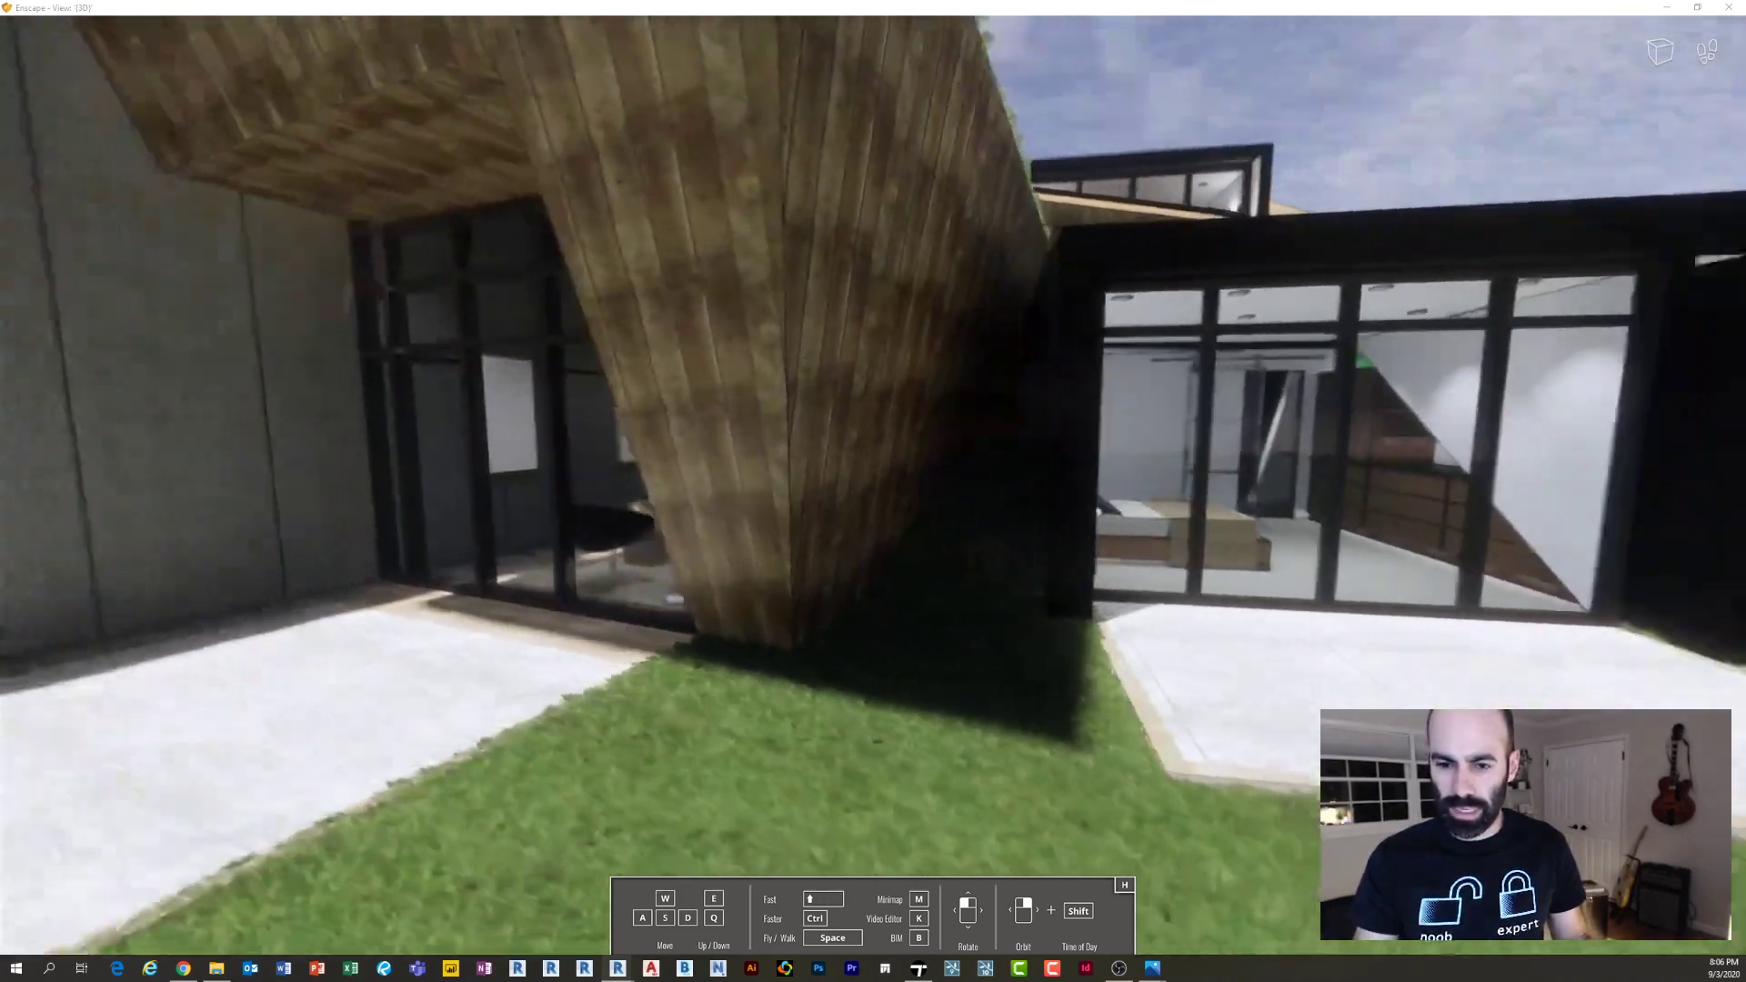
{"action": "key", "text": "w"}
{"action": "key", "text": "a"}
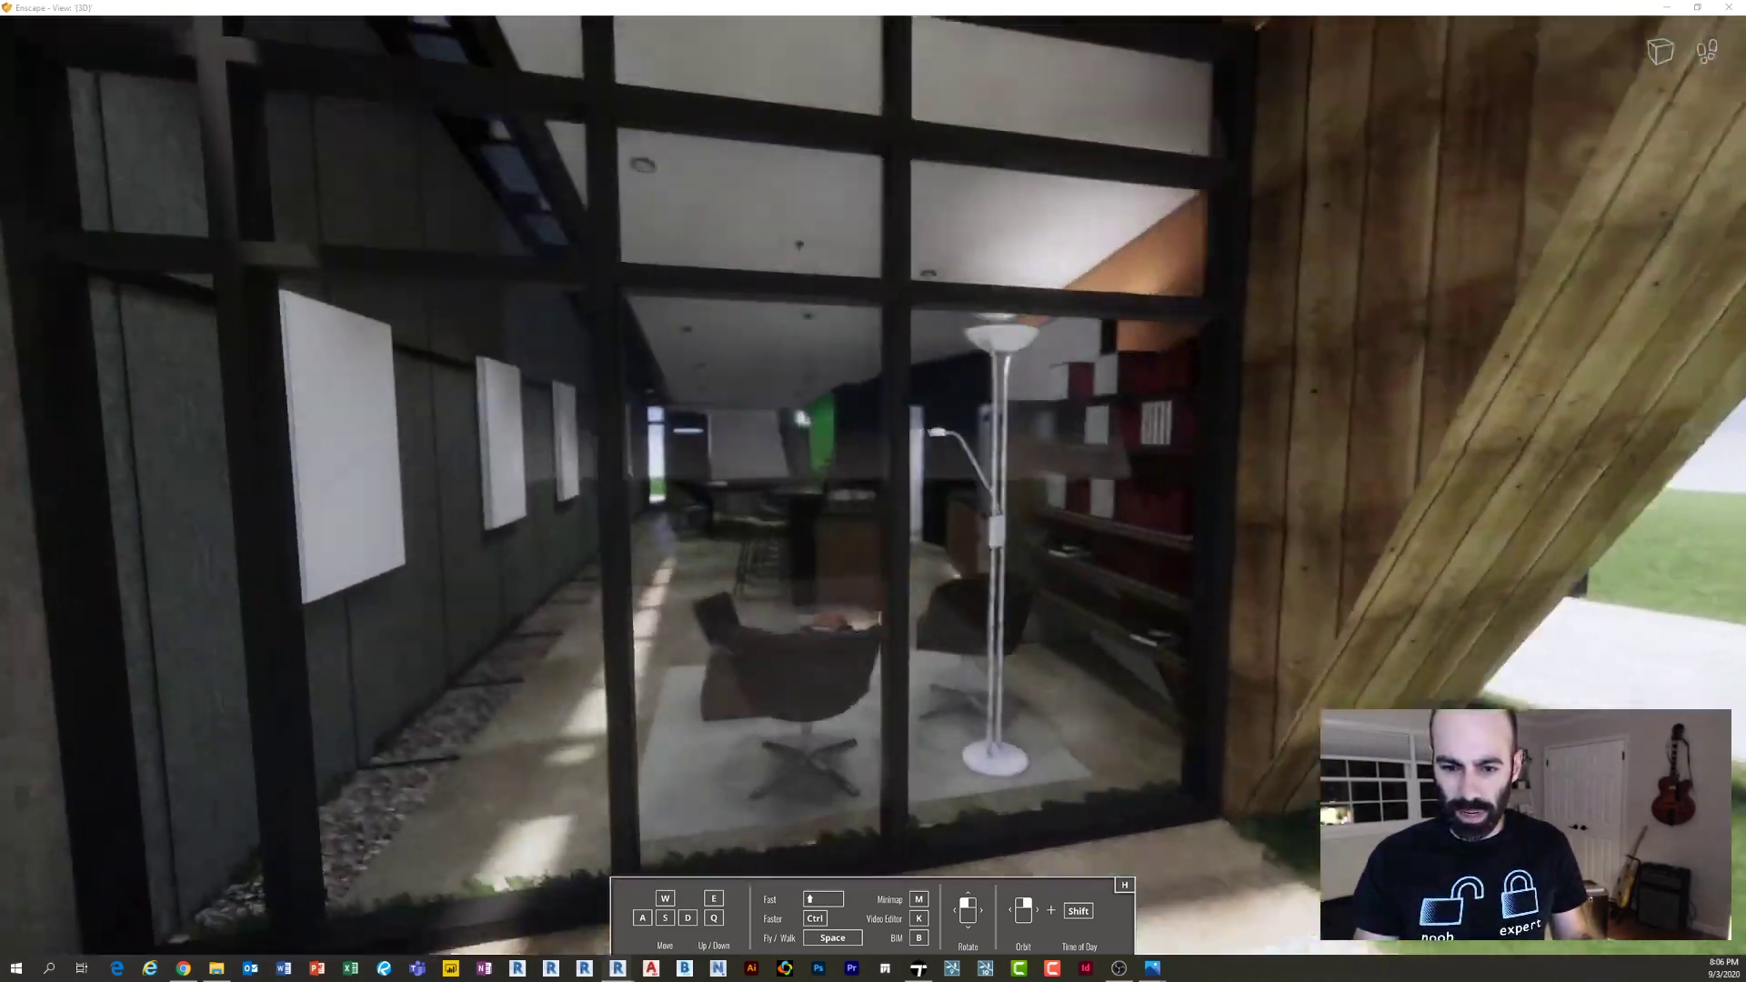
{"action": "key", "text": "w"}
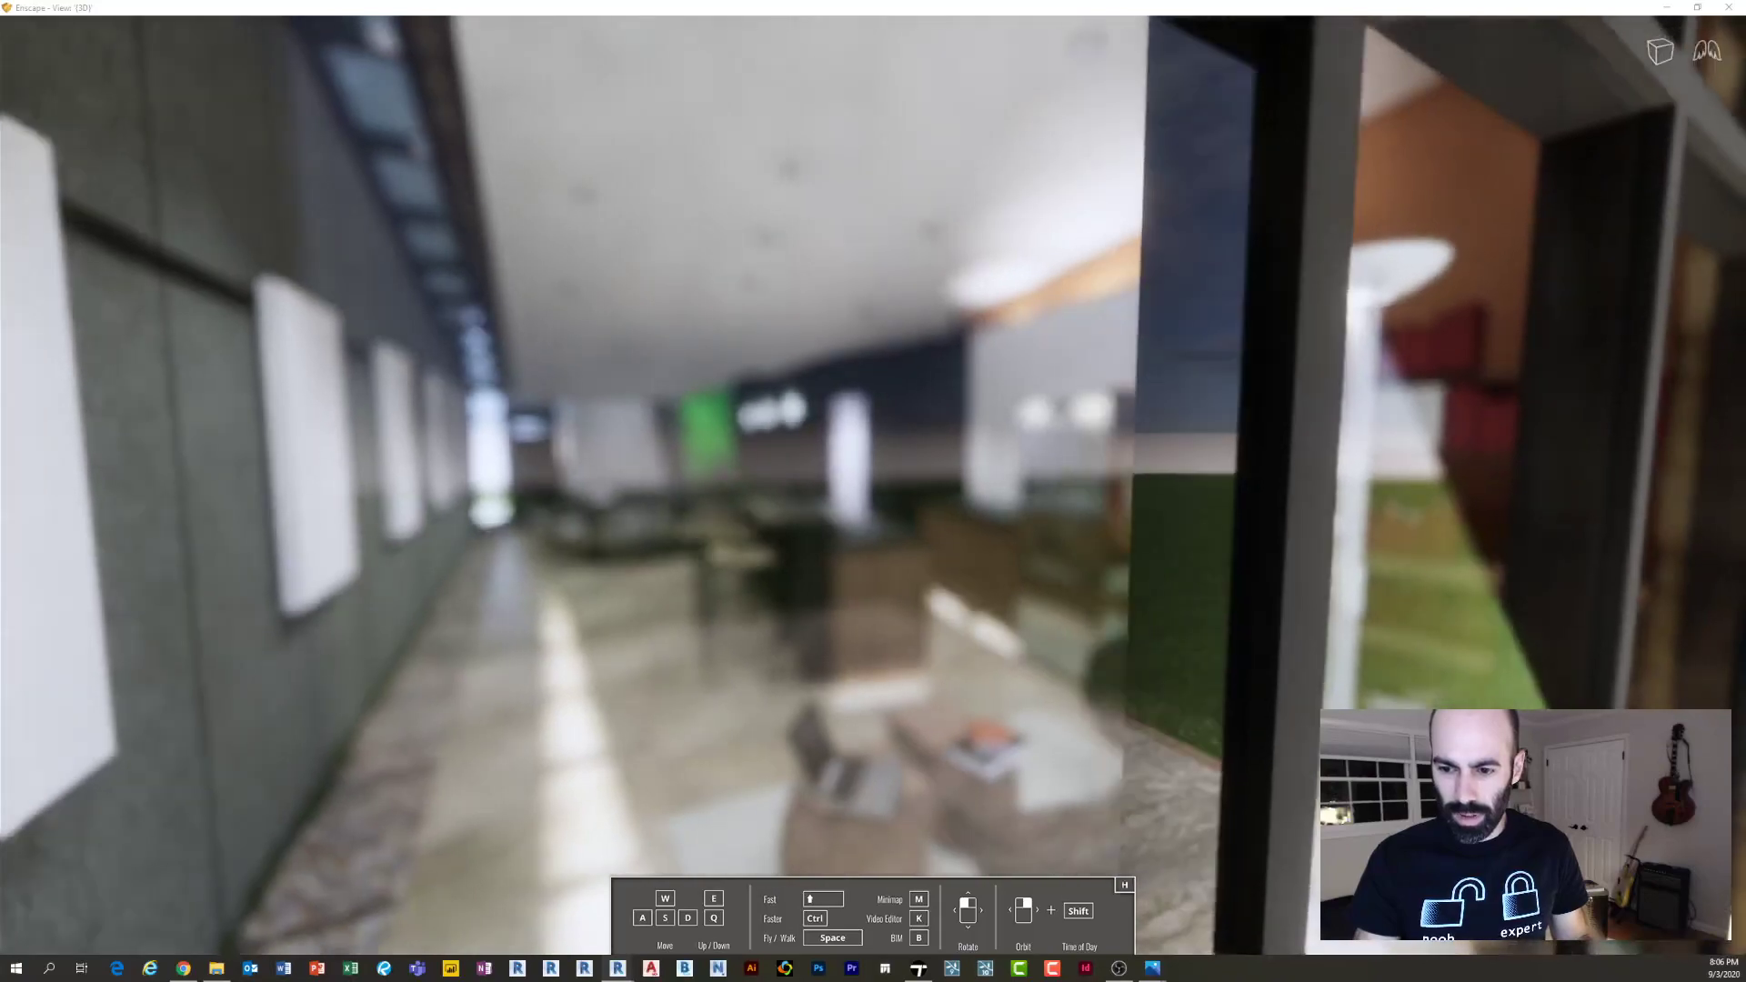
{"action": "key", "text": "w"}
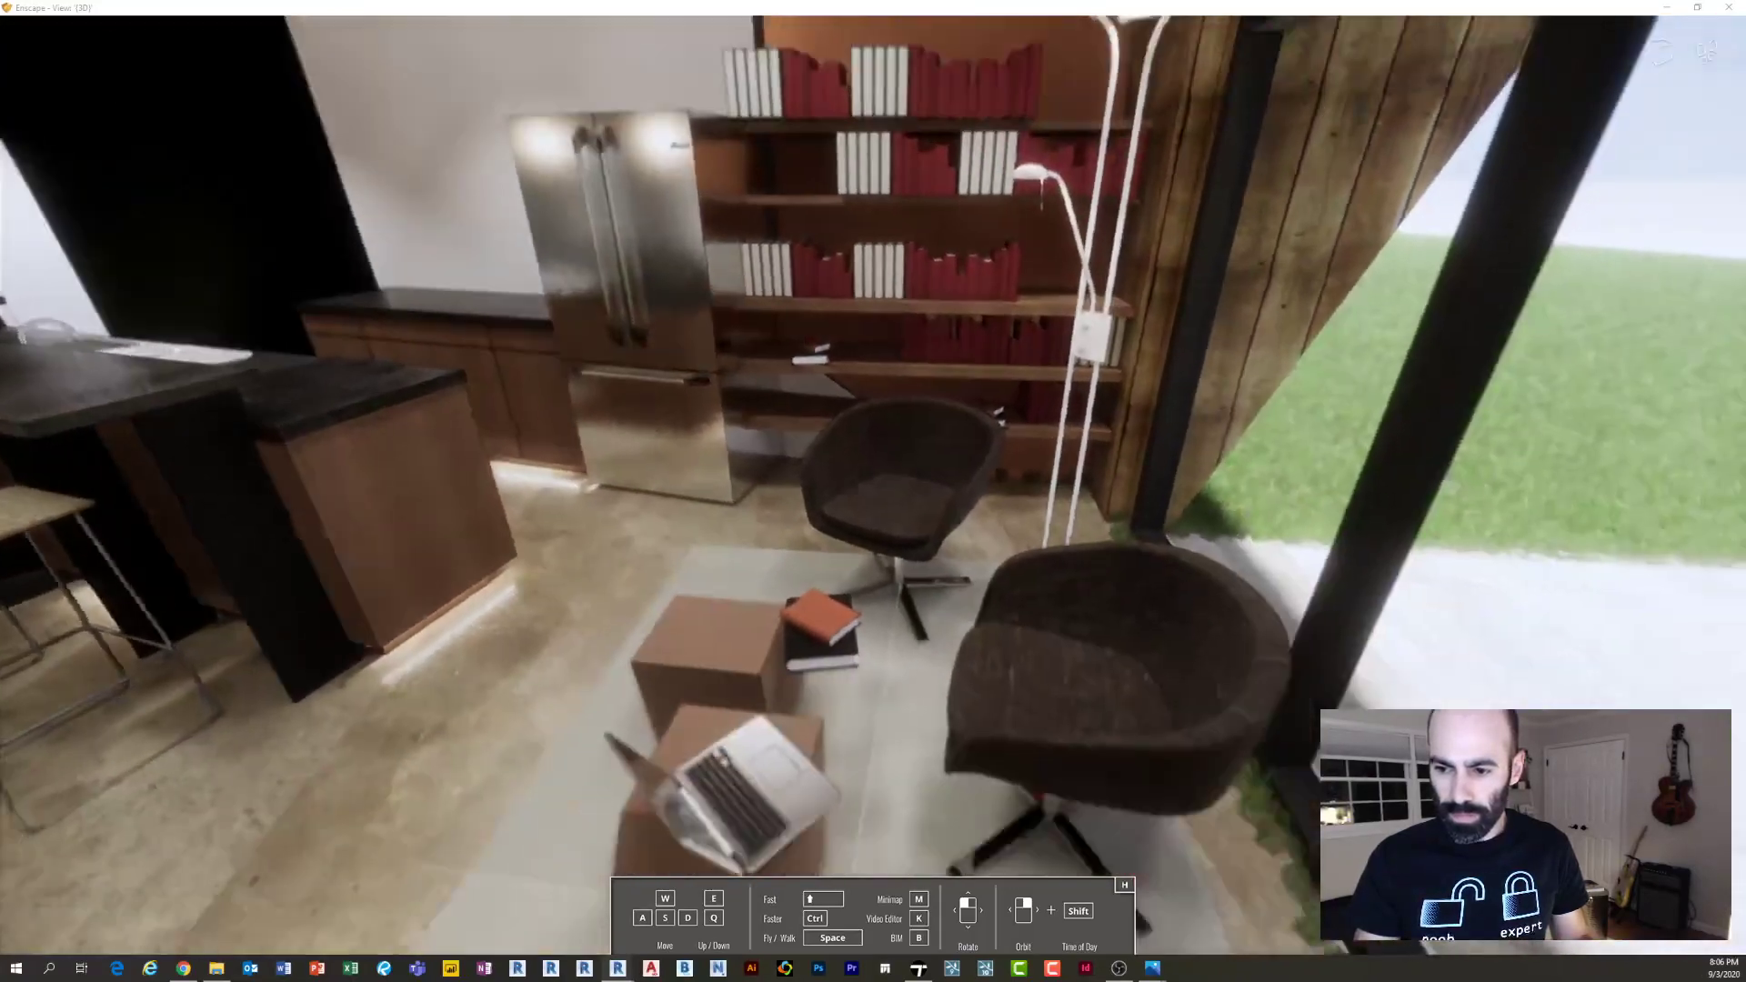
Walk through the interior and examine the kitchen, the dining table and the pebble strip along the concrete wall
{"action": "left_click_drag", "start_coordinate": [872, 491], "coordinate": [420, 623]}
{"action": "key", "text": "w"}
{"action": "key", "text": "w"}
{"action": "key", "text": "d"}
{"action": "key", "text": "s"}
{"action": "key", "text": "s"}
{"action": "key", "text": "a"}
{"action": "key", "text": "w"}
{"action": "key", "text": "w"}
{"action": "key", "text": "w"}
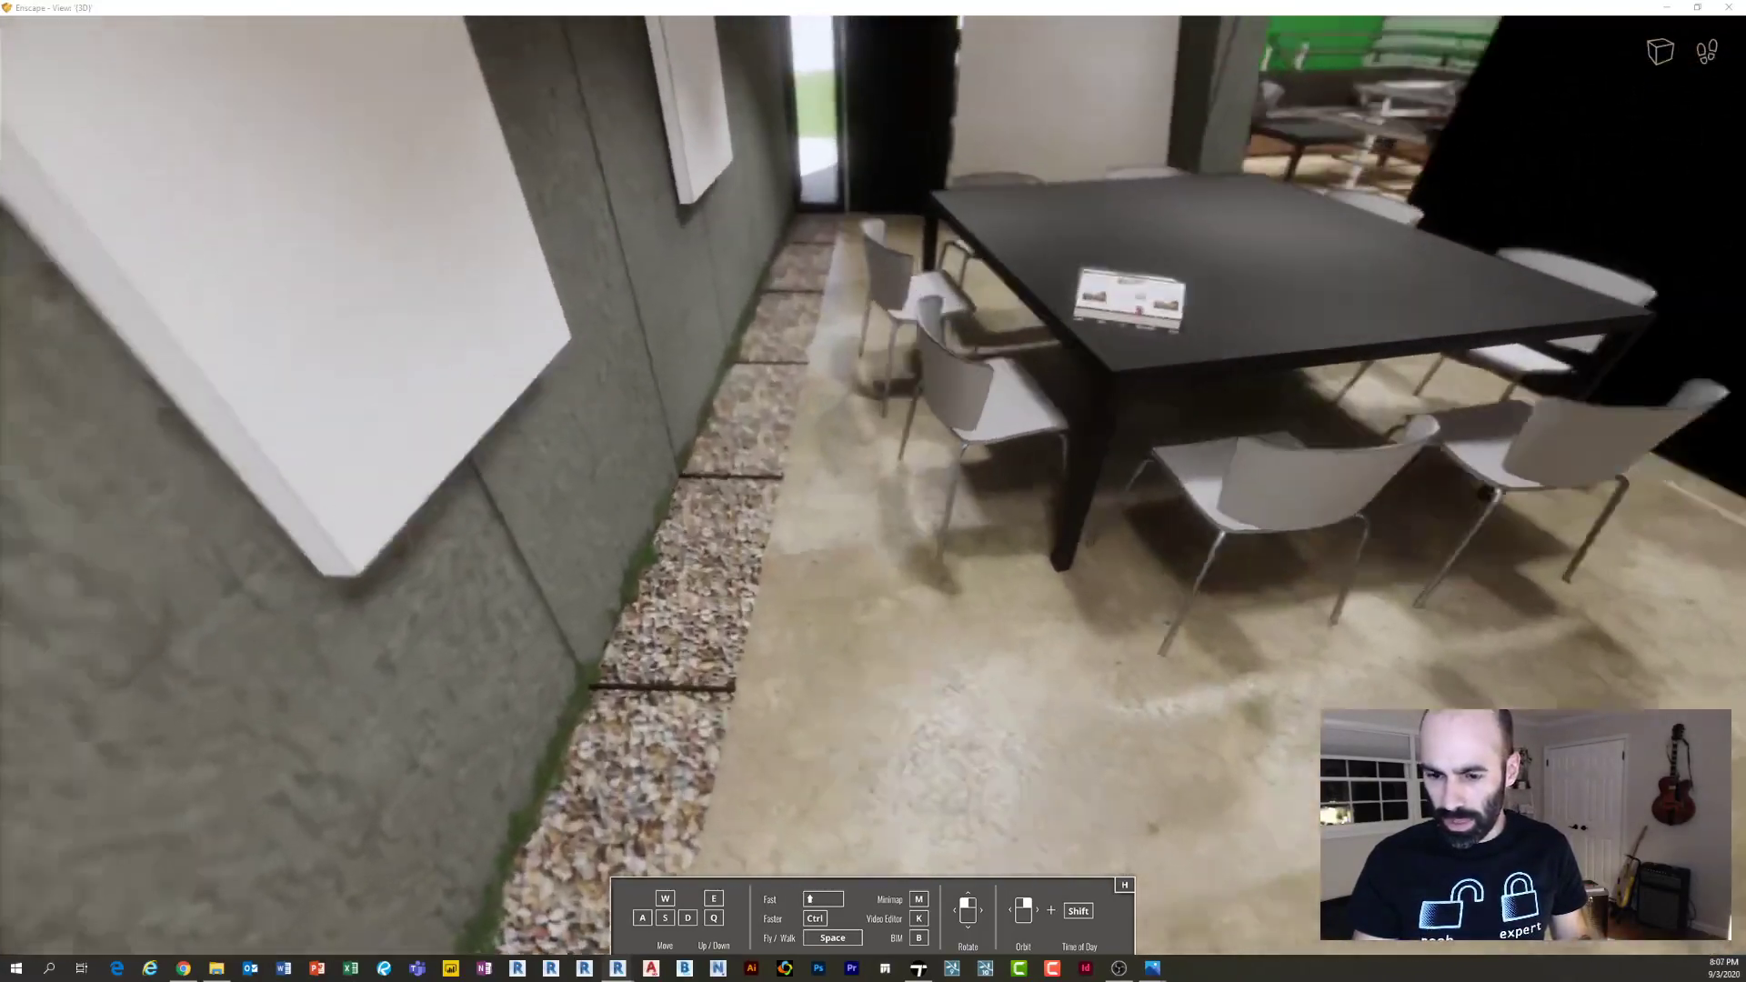
{"action": "key", "text": "a"}
{"action": "left_click_drag", "start_coordinate": [482, 809], "coordinate": [483, 764]}
{"action": "key", "text": "d"}
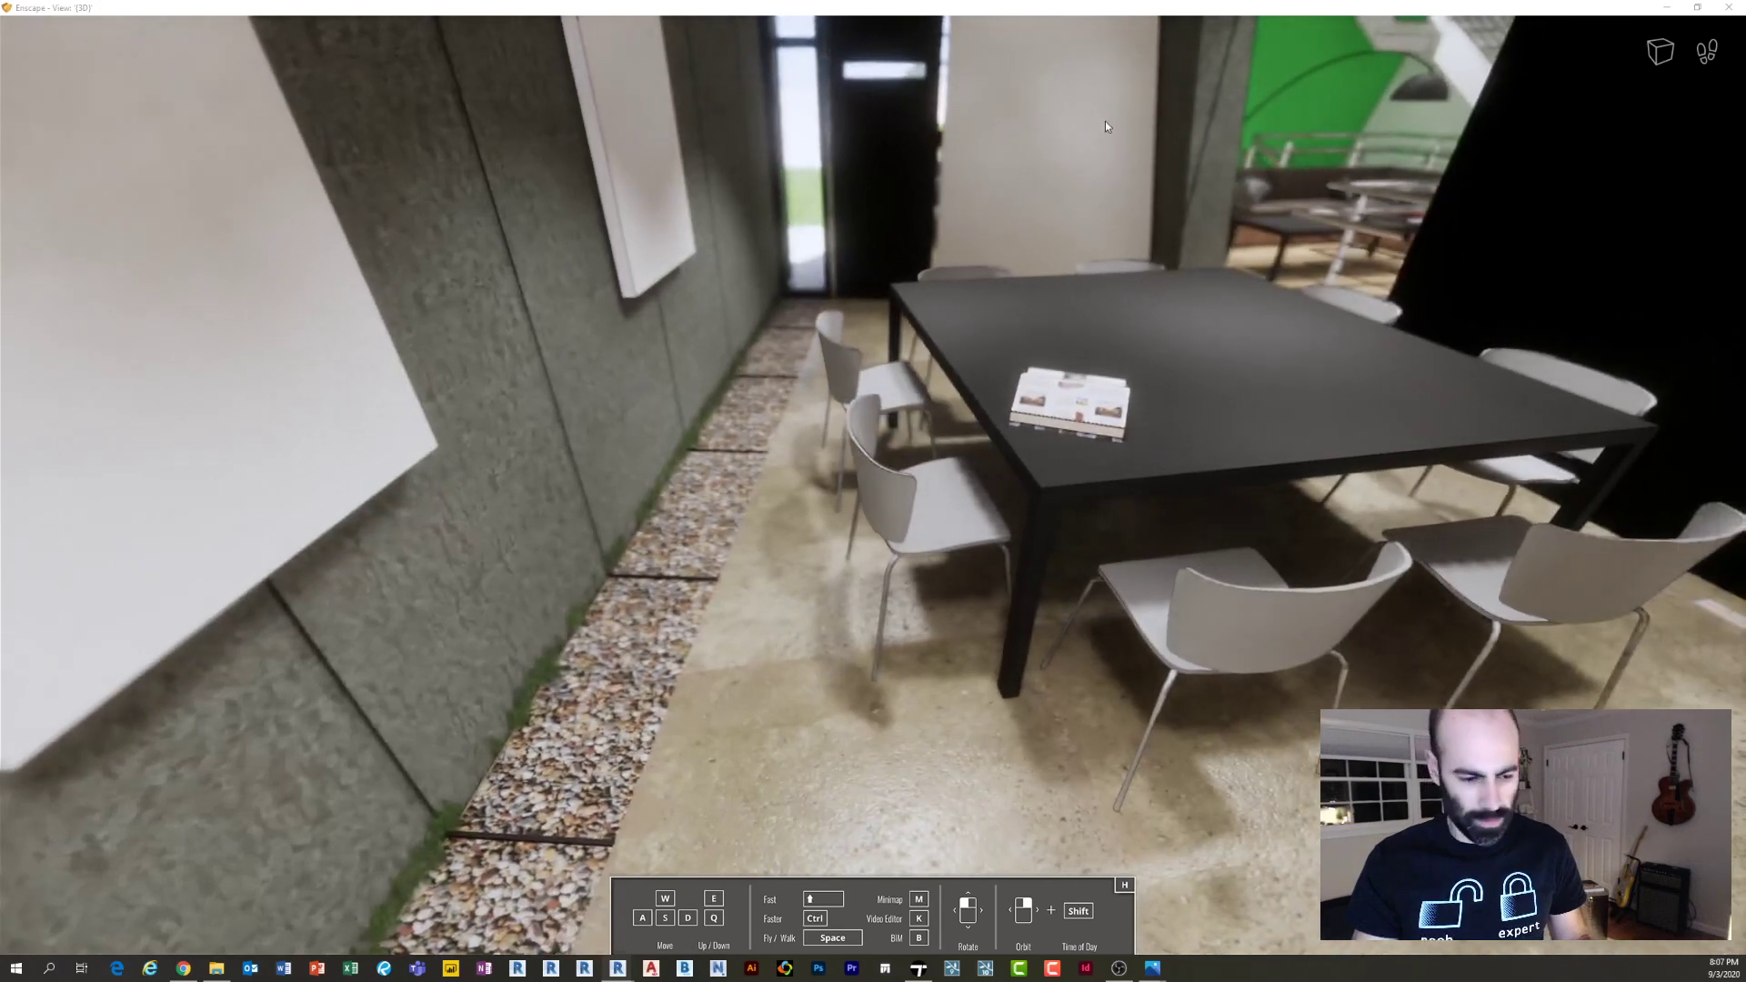
Switch to Revit and set the depth of field to 0% in Enscape's visual settings
{"action": "mouse_move", "coordinate": [628, 964]}
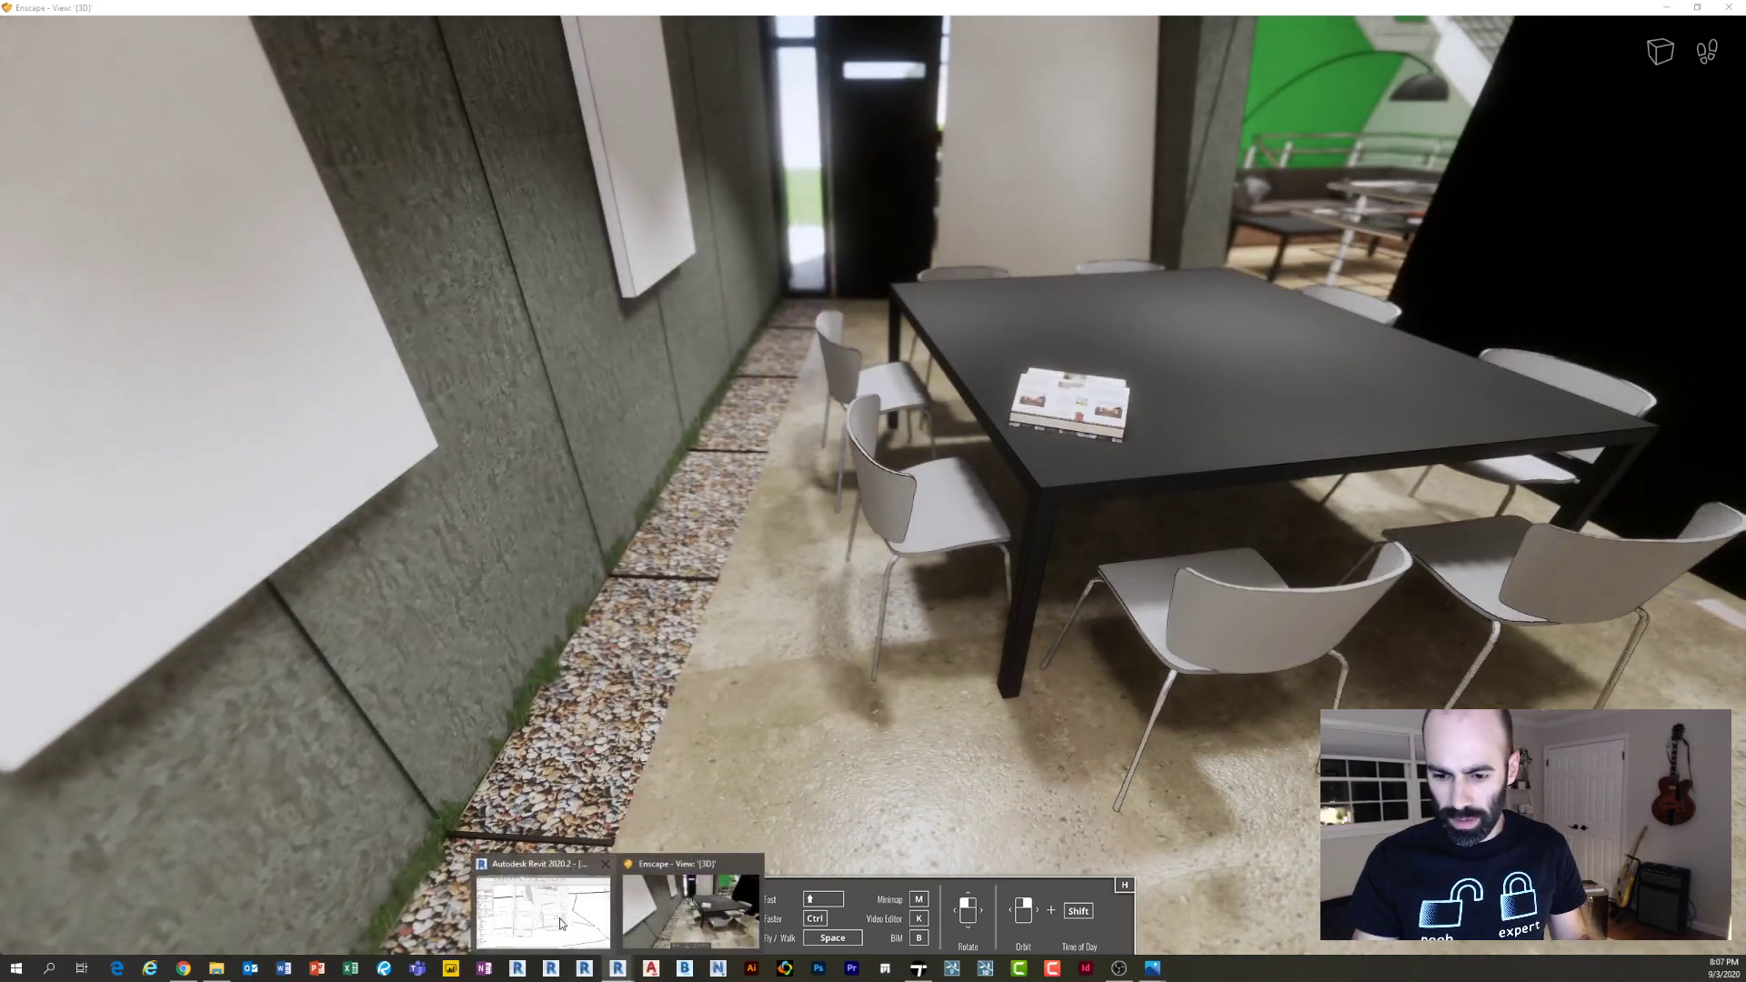
{"action": "left_click", "coordinate": [546, 901]}
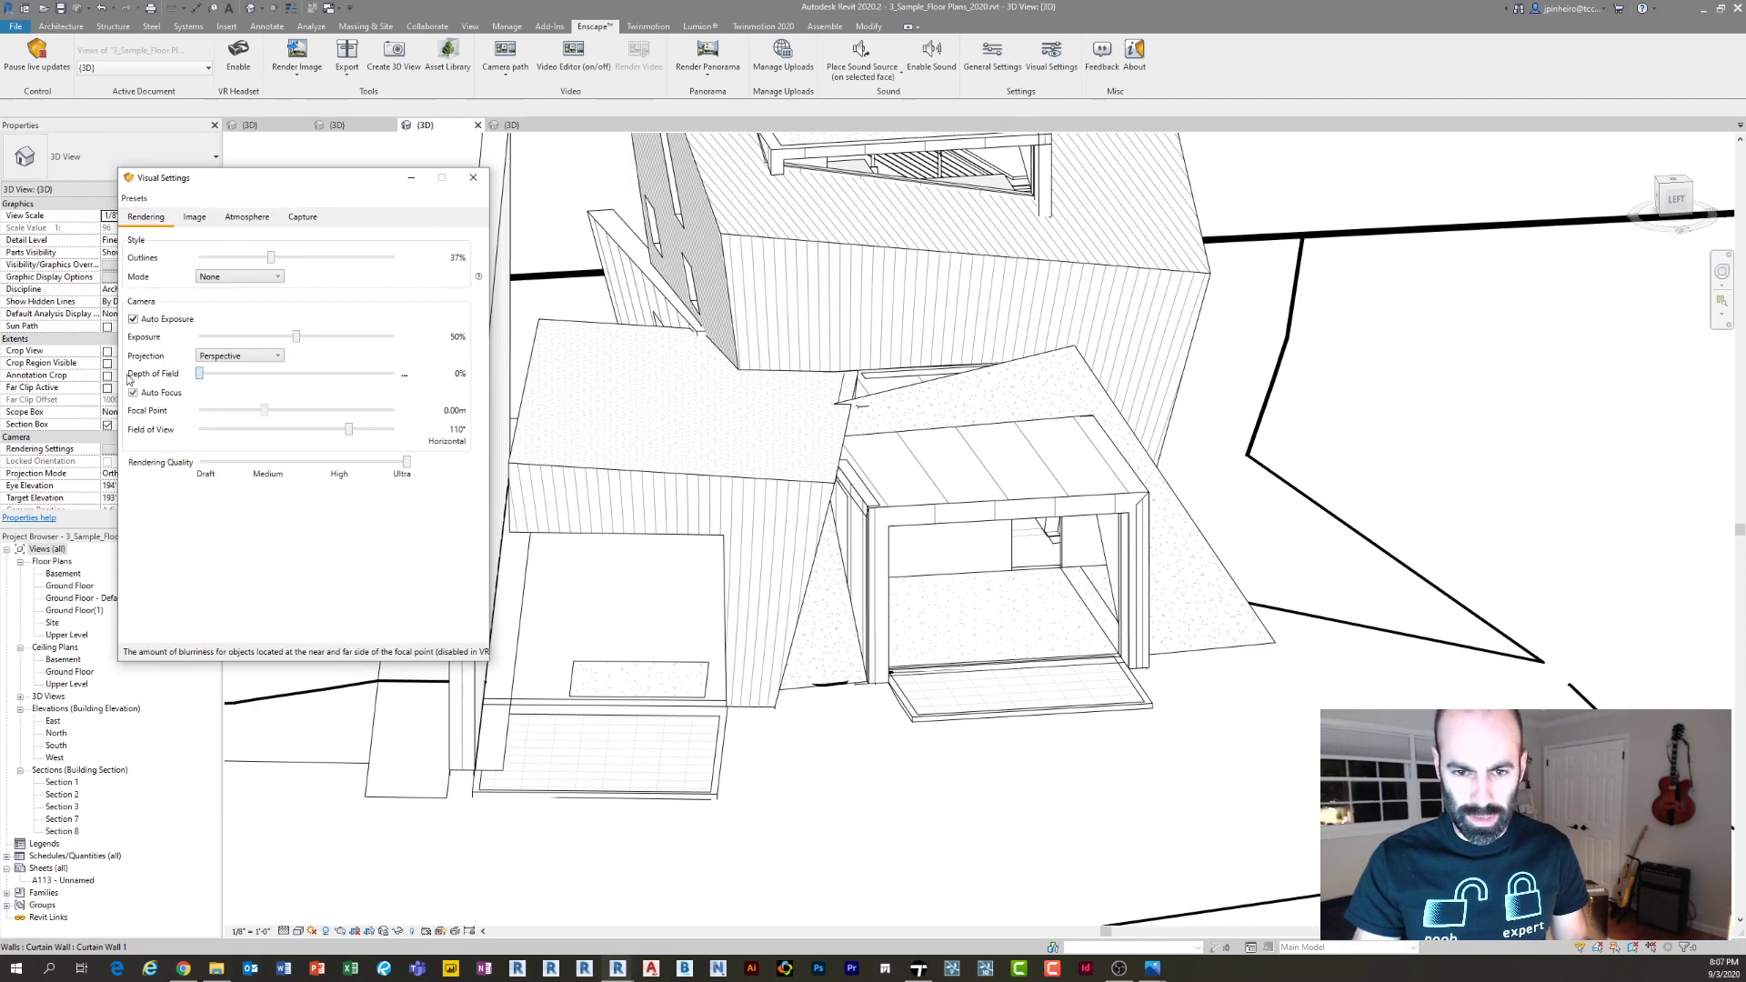
{"action": "left_click", "coordinate": [425, 179]}
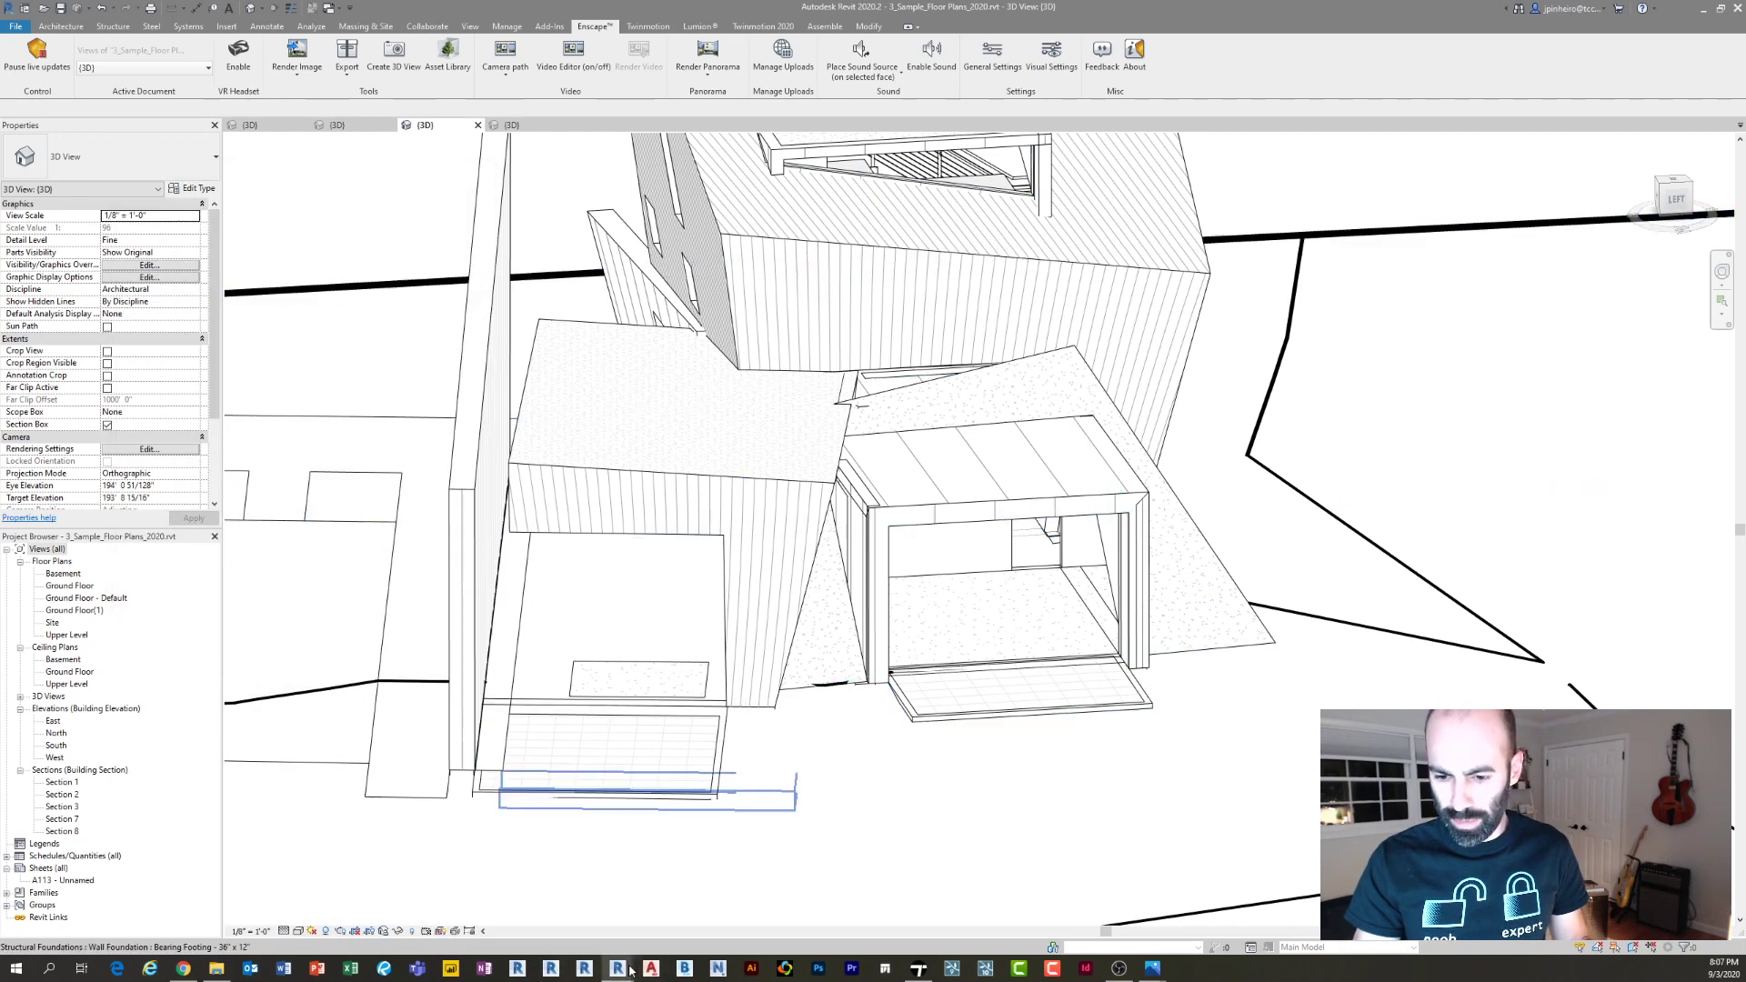
Switch back to the Enscape window and inspect the dining area and concrete floor from a low viewpoint
{"action": "mouse_move", "coordinate": [629, 969]}
{"action": "left_click", "coordinate": [655, 905]}
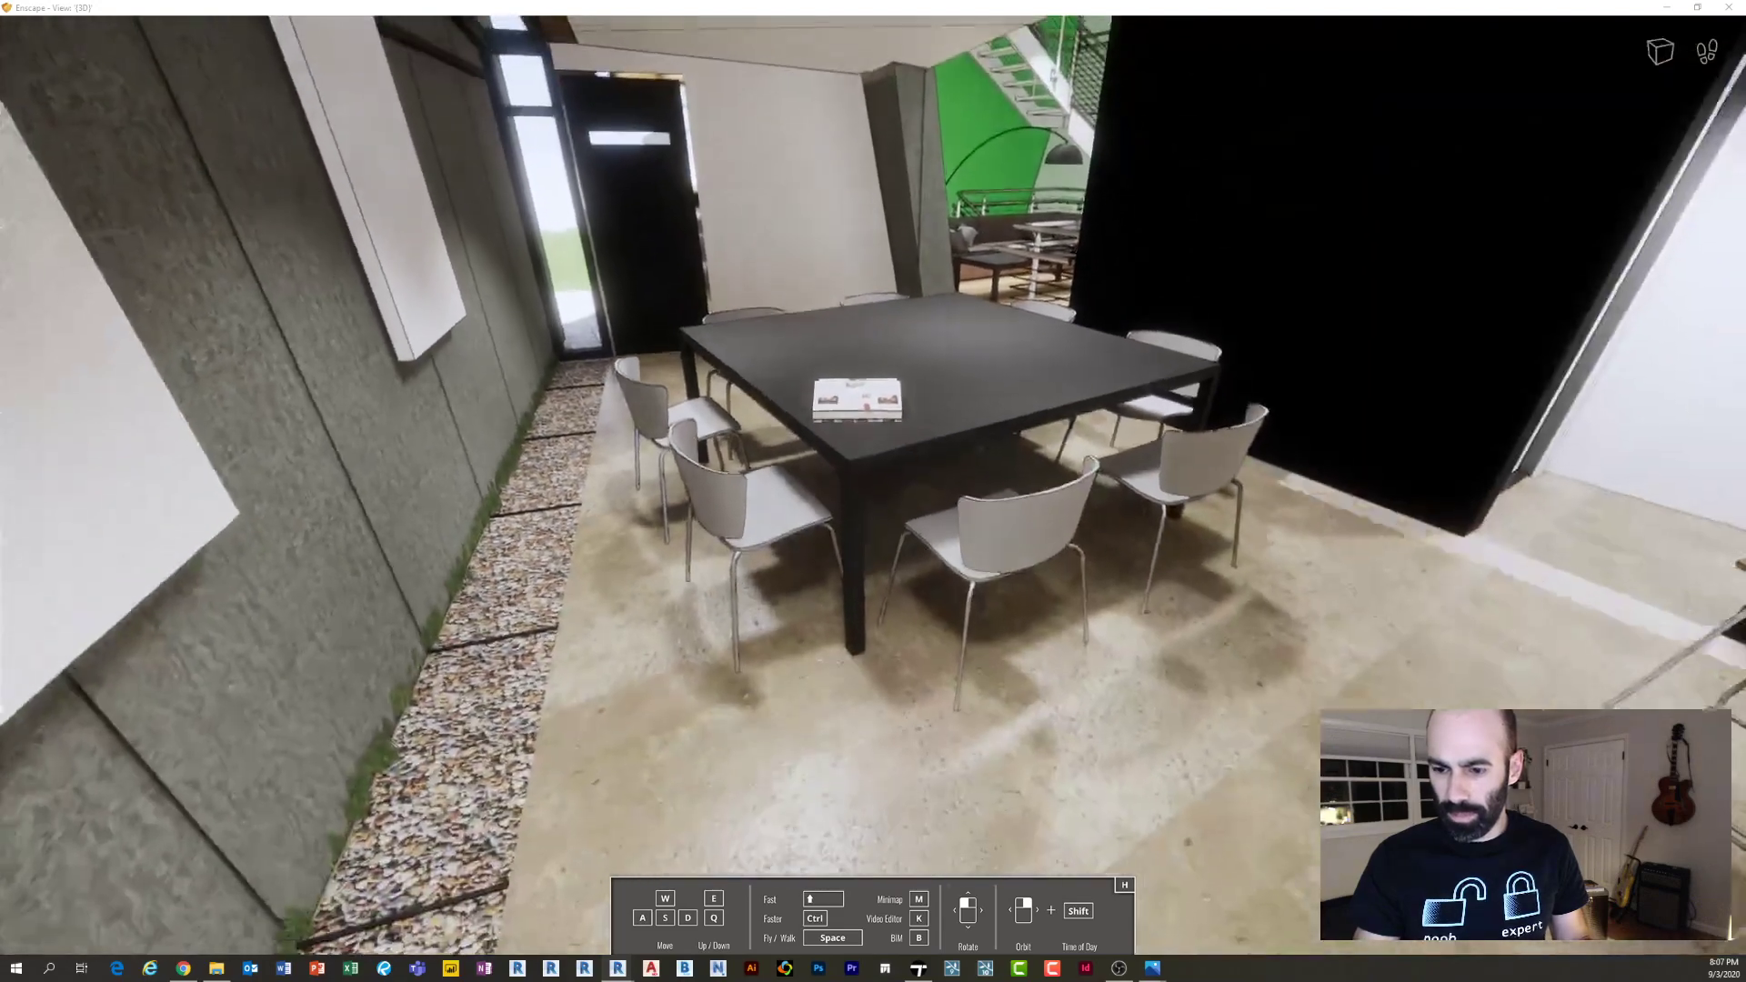
{"action": "key", "text": "space"}
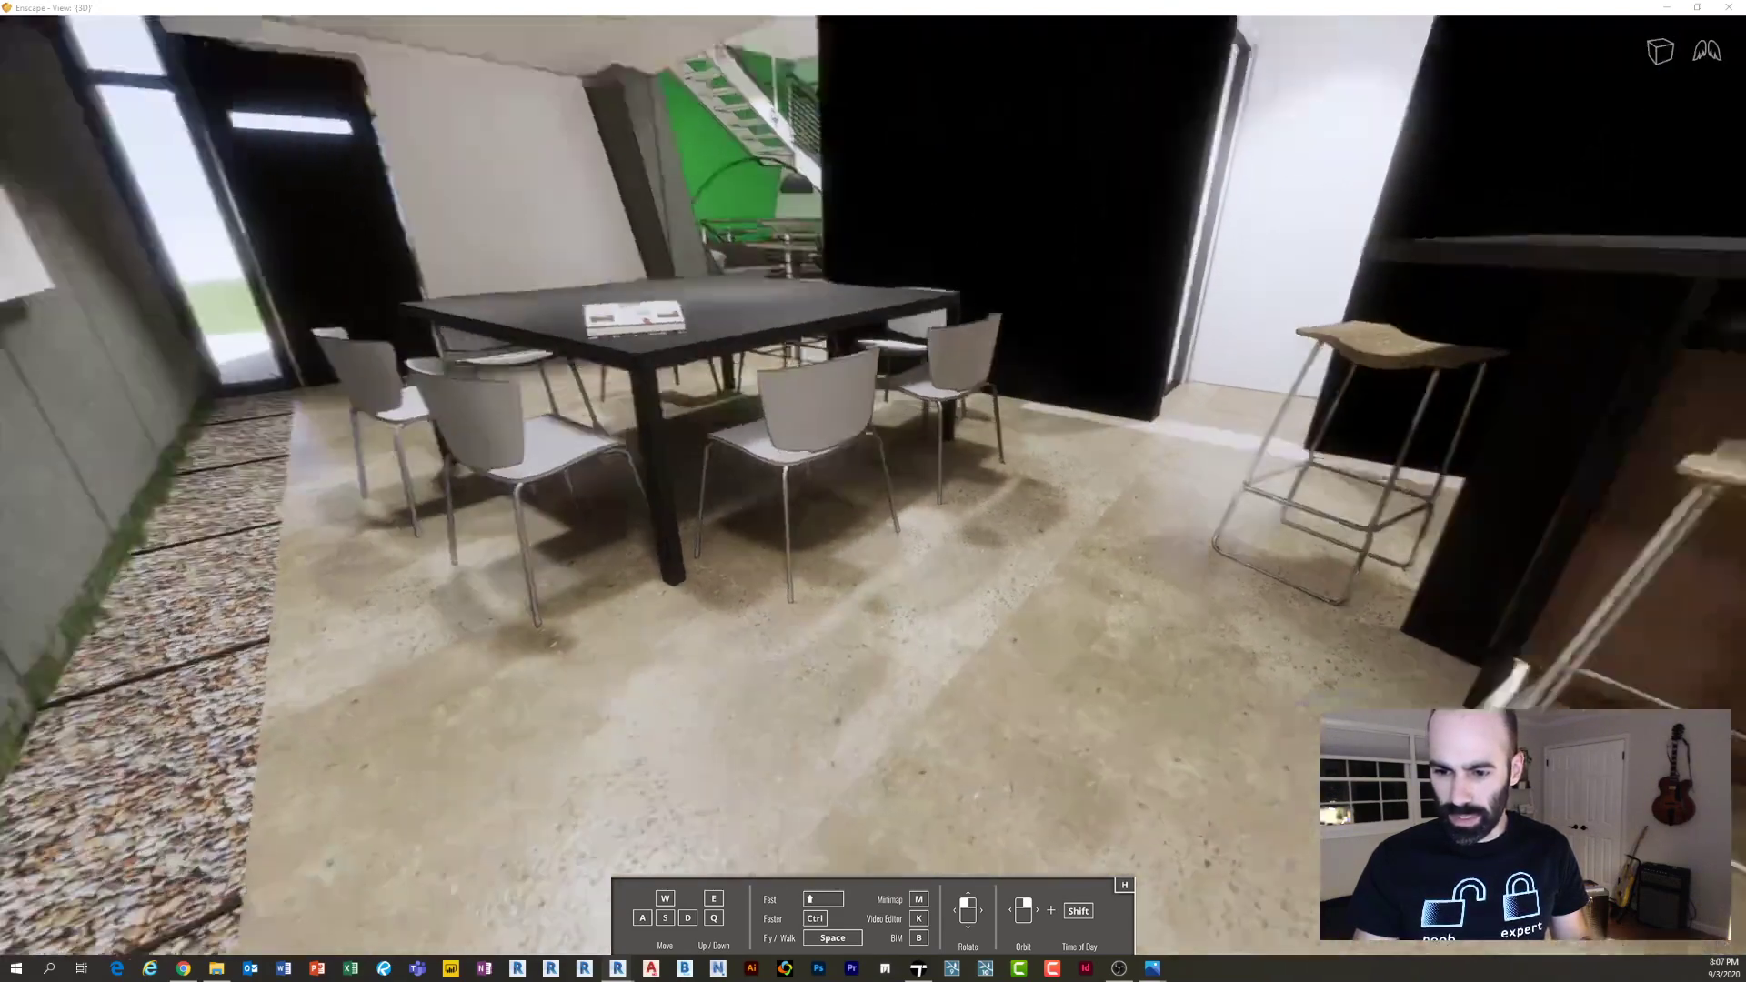
{"action": "key", "text": "q"}
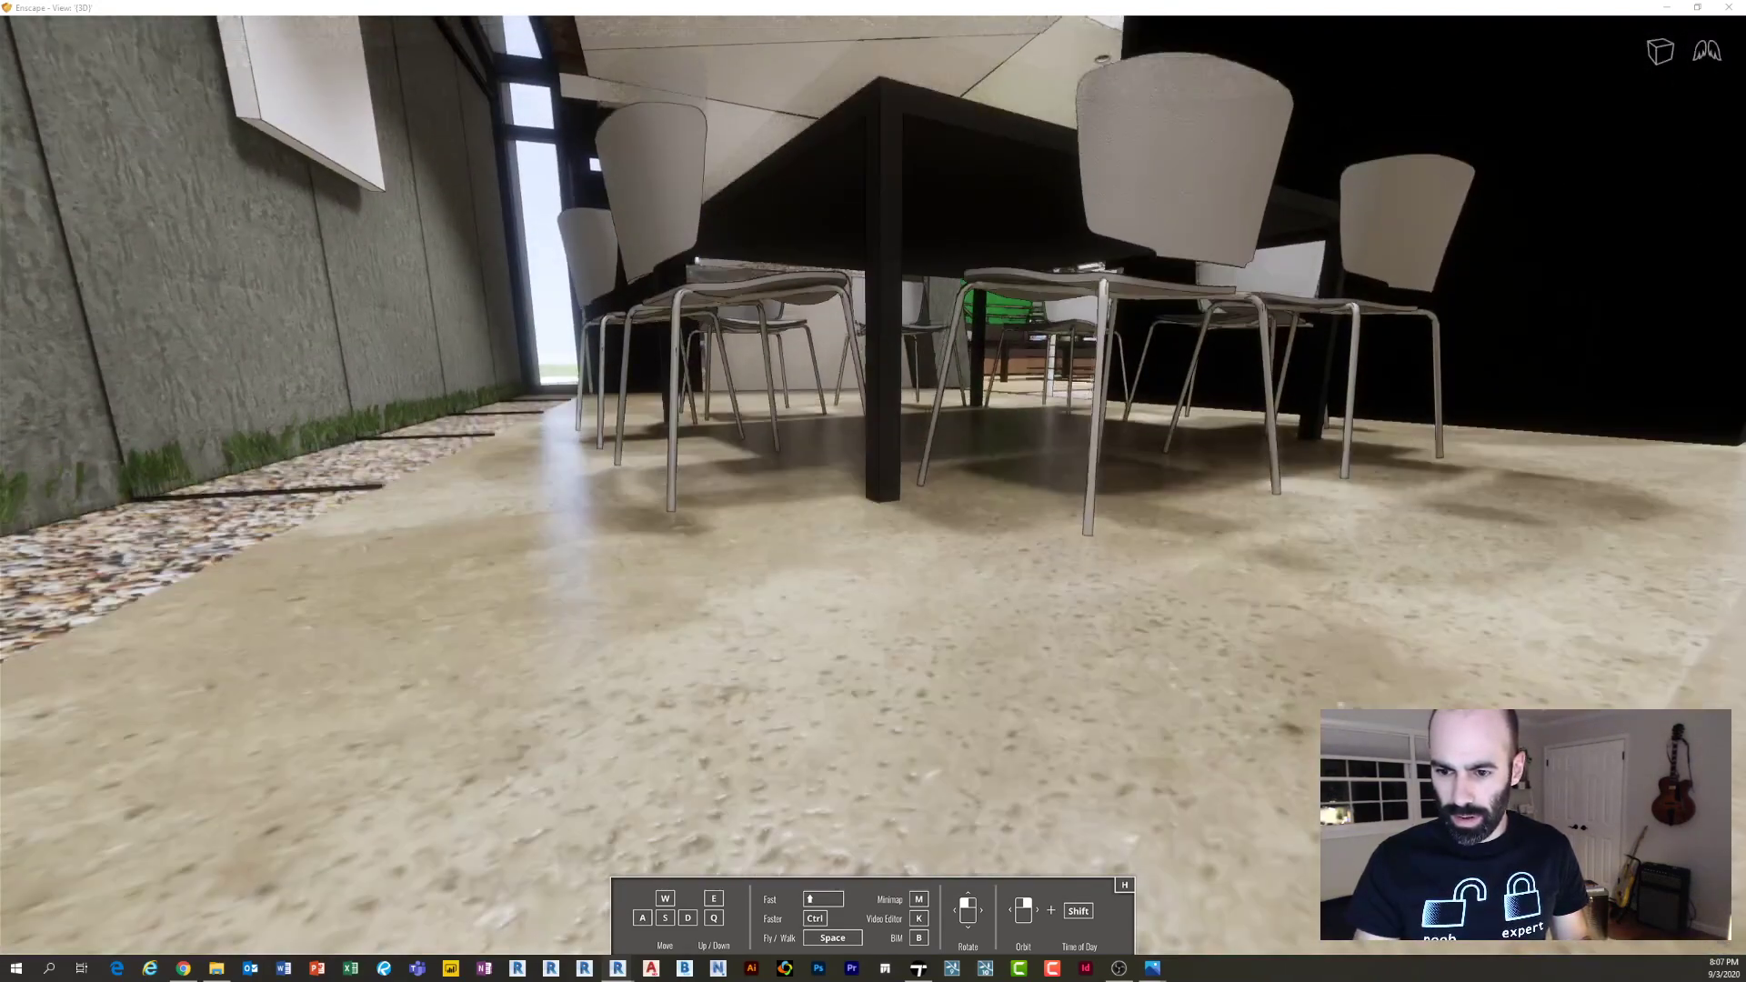
{"action": "left_click_drag", "start_coordinate": [872, 491], "coordinate": [1109, 491]}
Walk on past the dining area and look through the interior glazing at the green-walled living room and staircase
{"action": "key", "text": "space"}
{"action": "key", "text": "w"}
{"action": "left_click_drag", "start_coordinate": [872, 491], "coordinate": [527, 282]}
{"action": "key", "text": "a"}
{"action": "key", "text": "w"}
{"action": "key", "text": "w"}
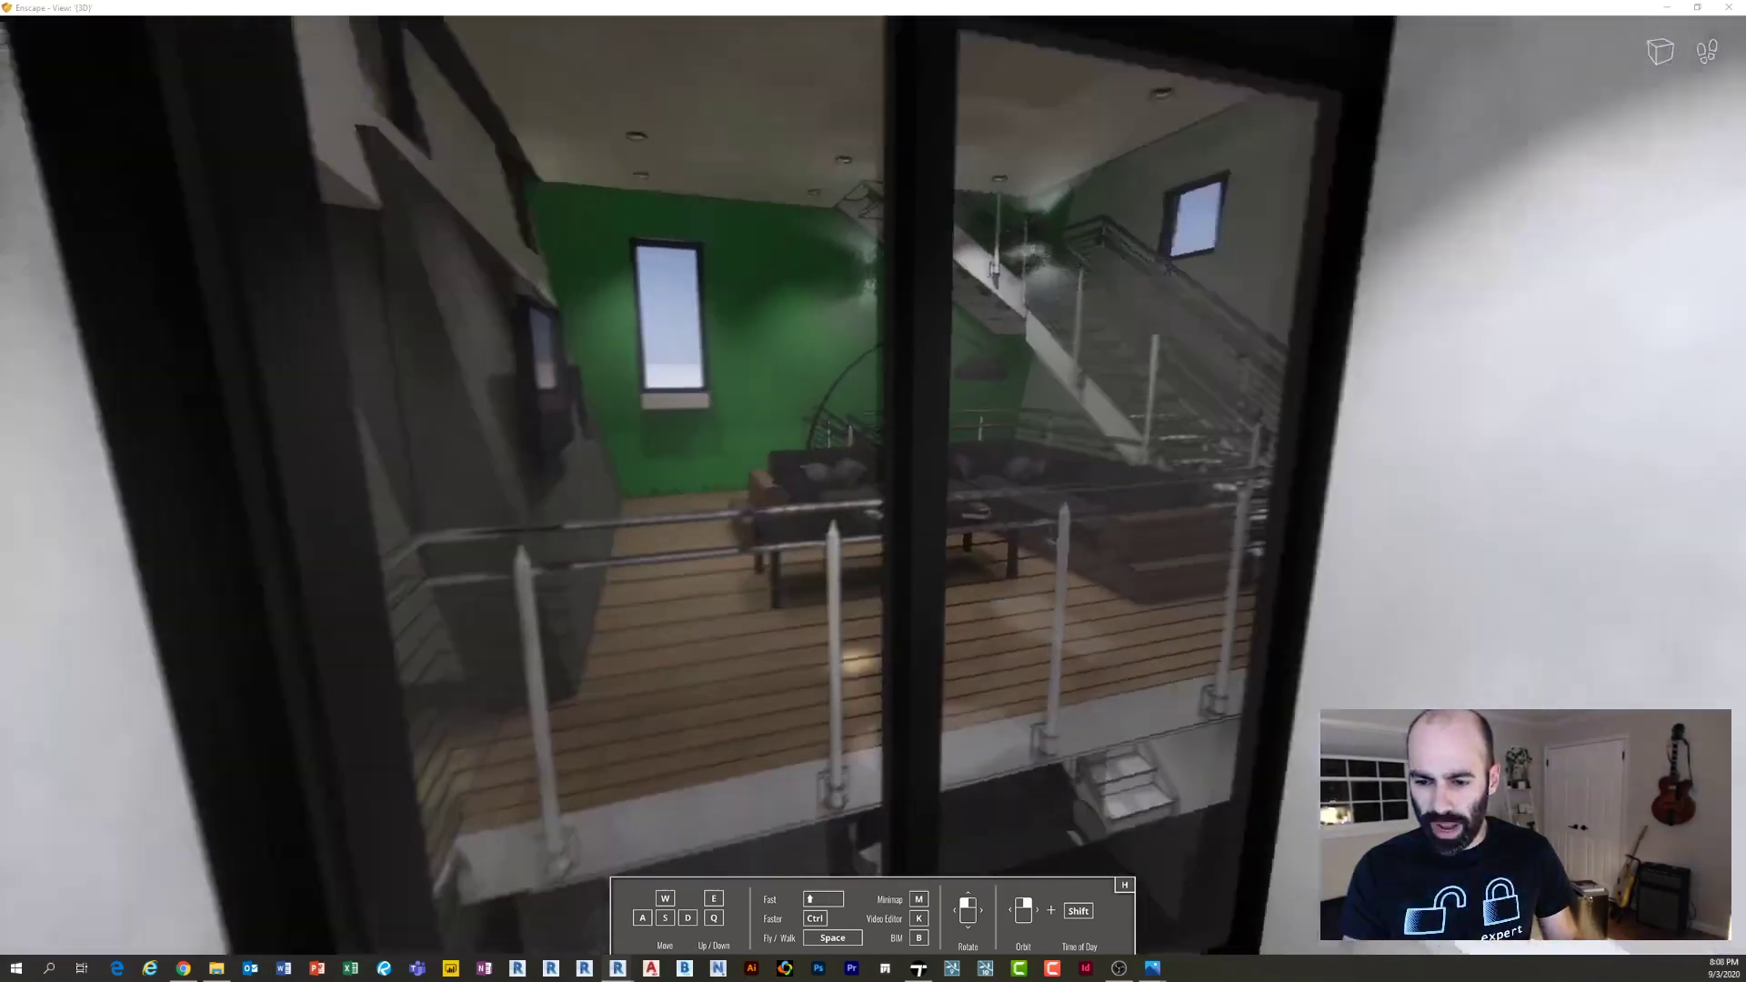
{"action": "key", "text": "s"}
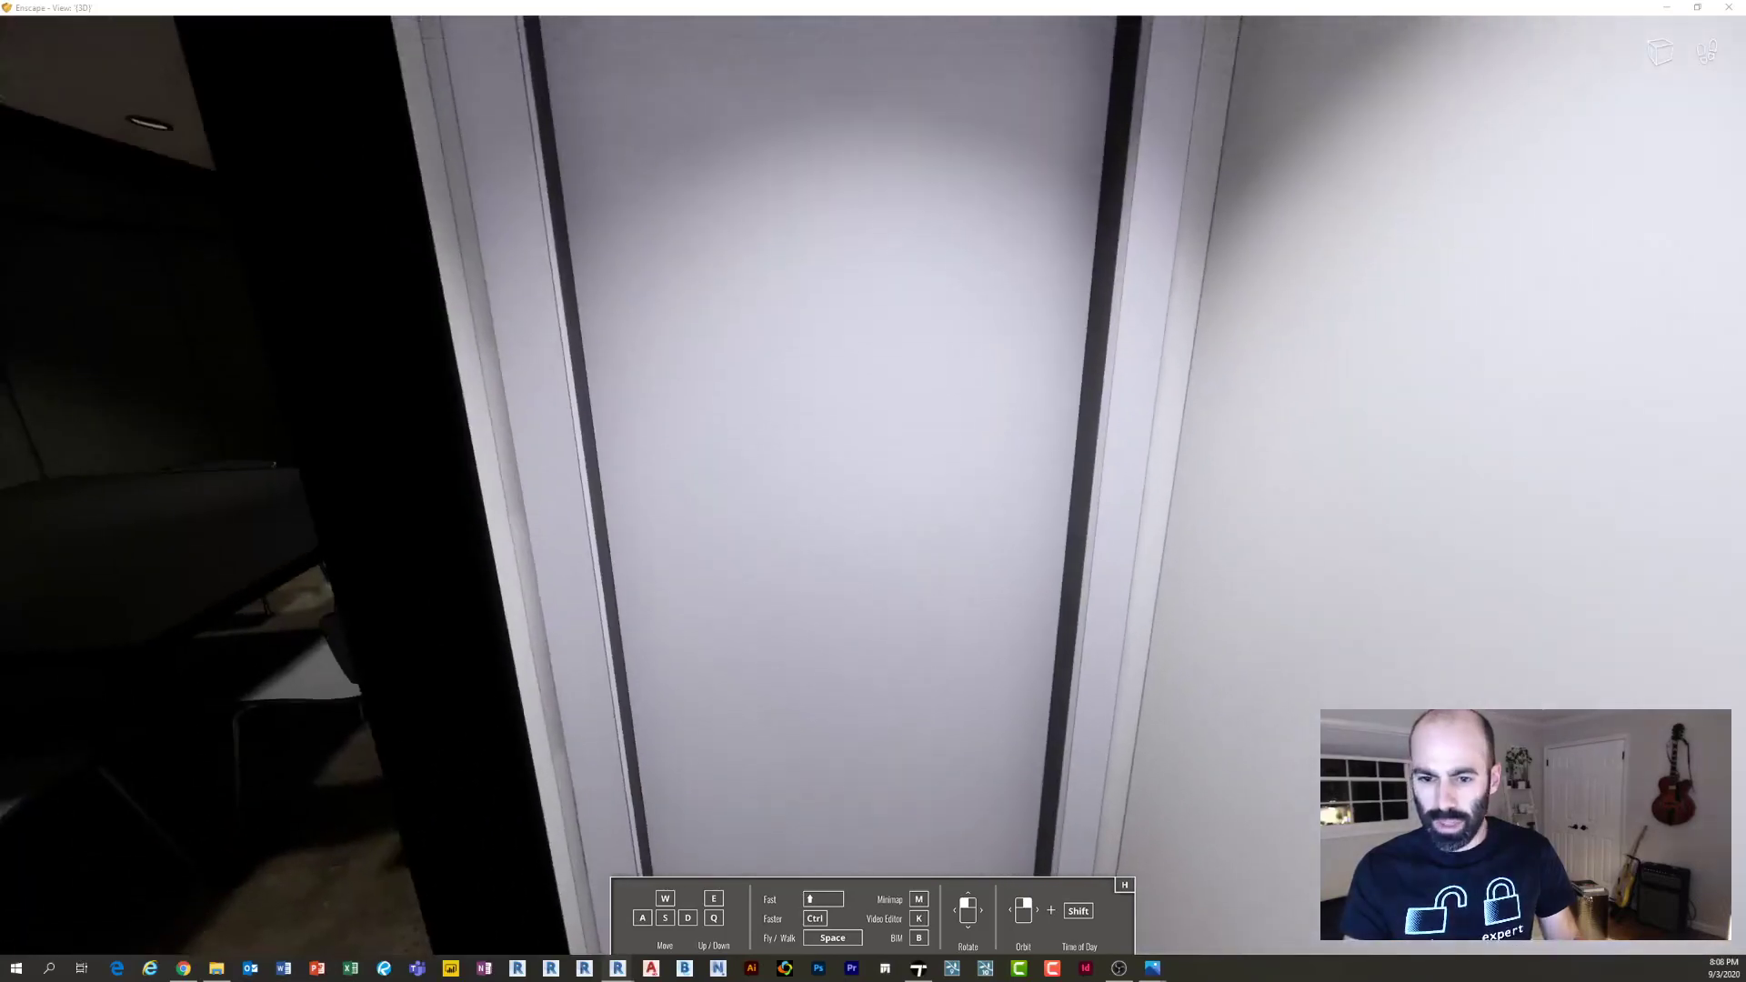
Walk through the living room and up the staircase to the upper level, viewing the sofa, railings and green wall
{"action": "key", "text": "a"}
{"action": "key", "text": "w"}
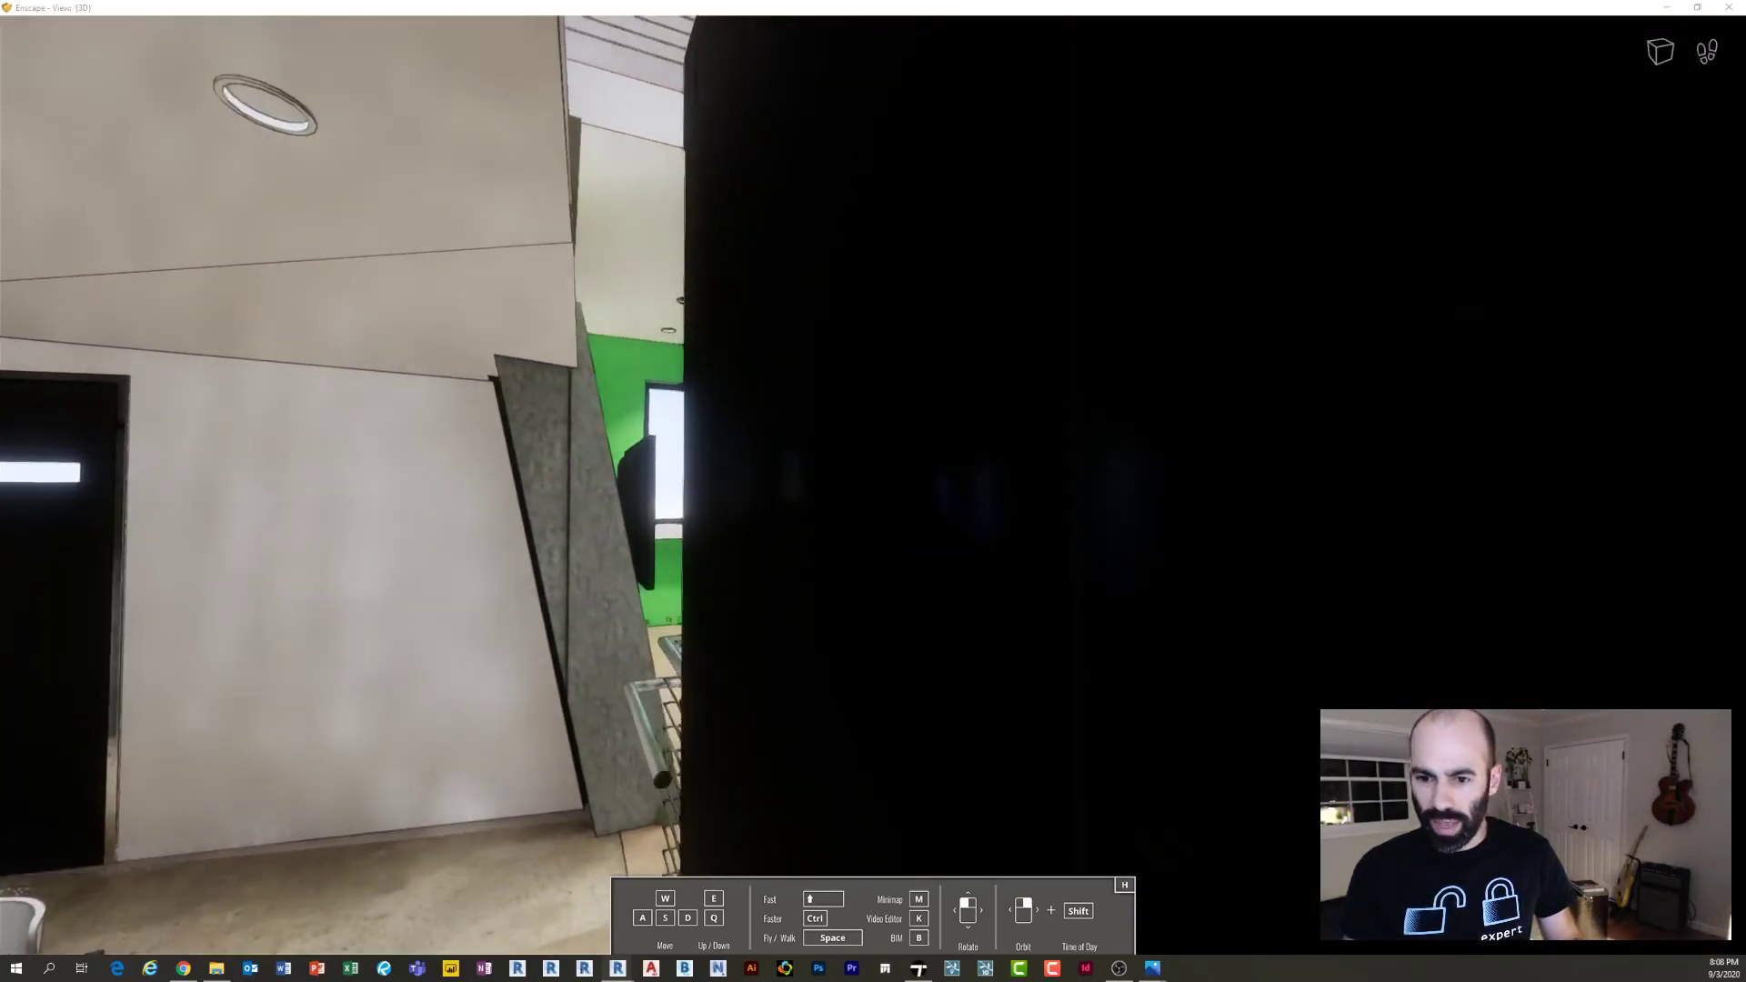
{"action": "key", "text": "a"}
{"action": "key", "text": "w"}
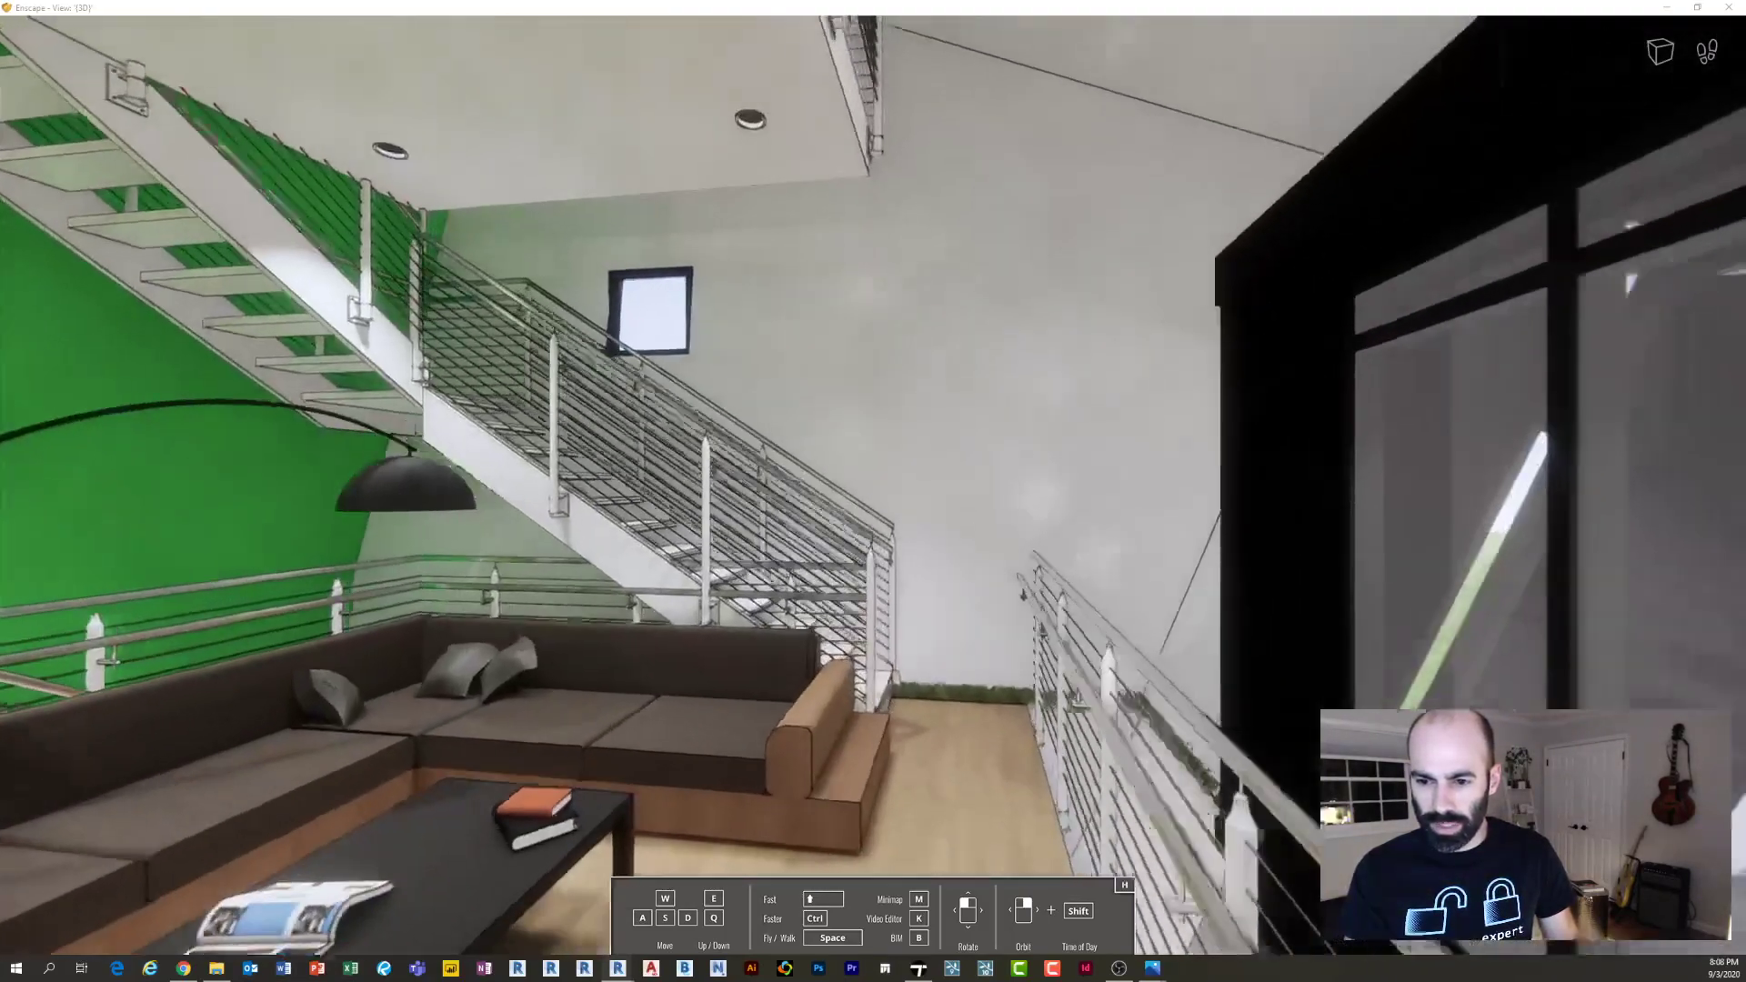
{"action": "key", "text": "w"}
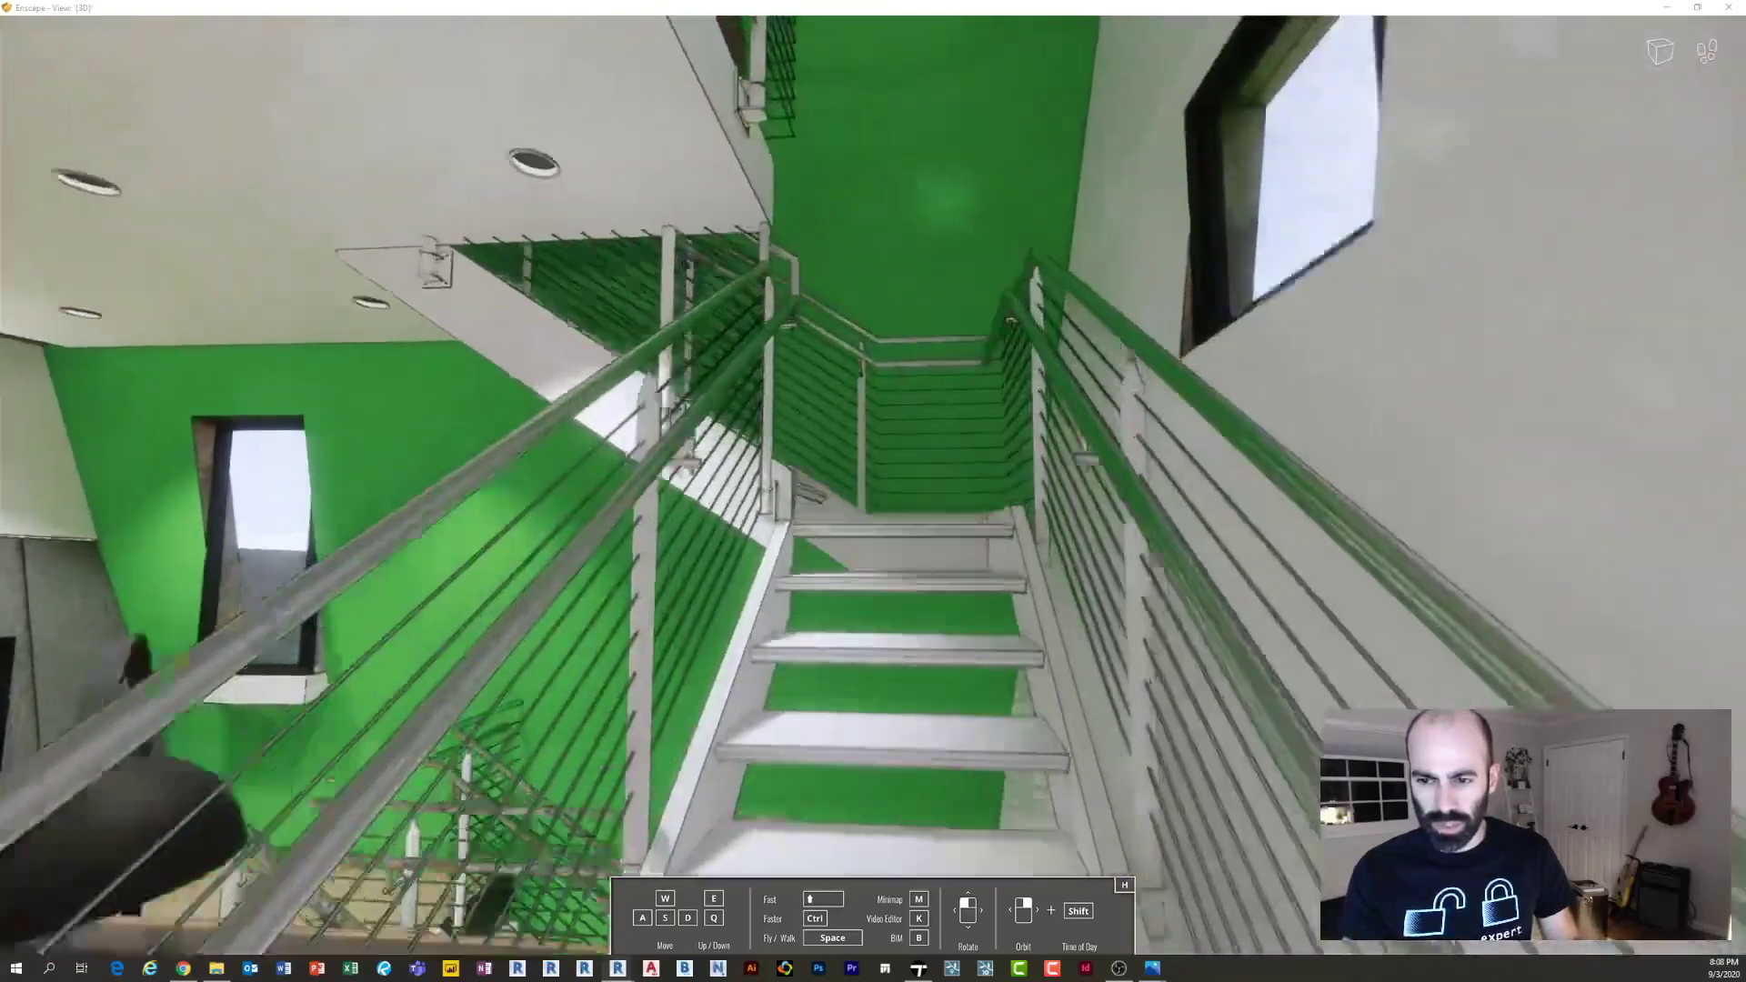
{"action": "key", "text": "w"}
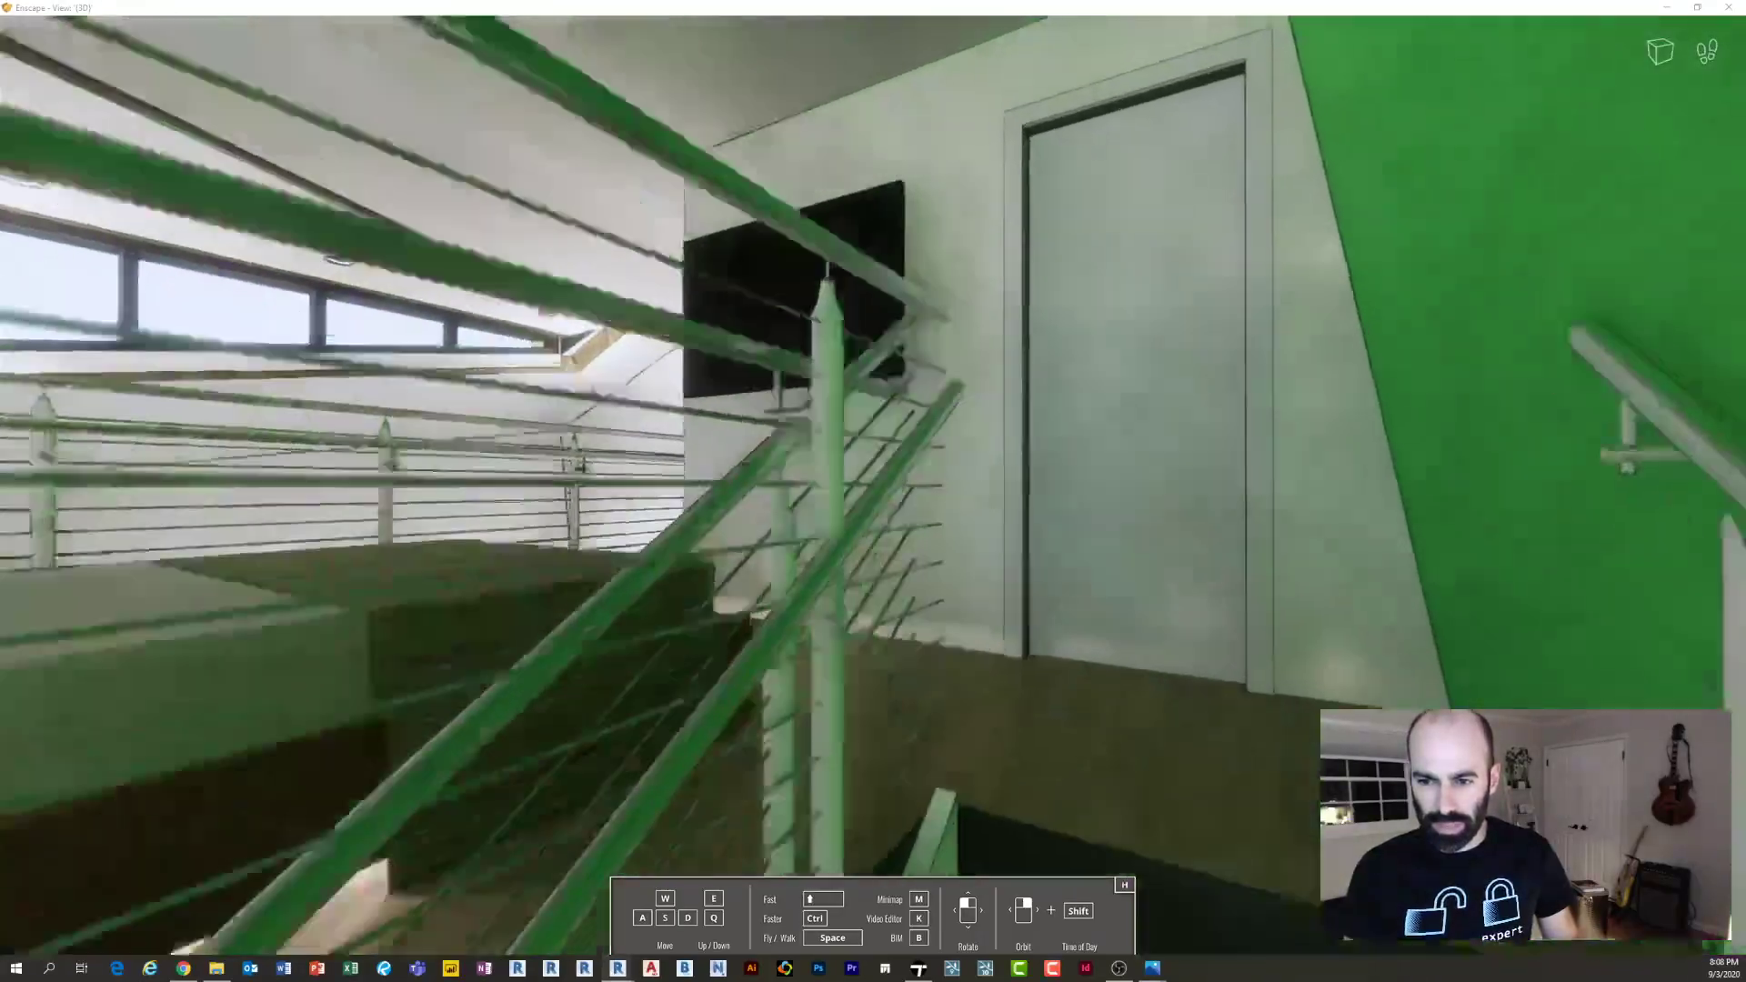
{"action": "key", "text": "w"}
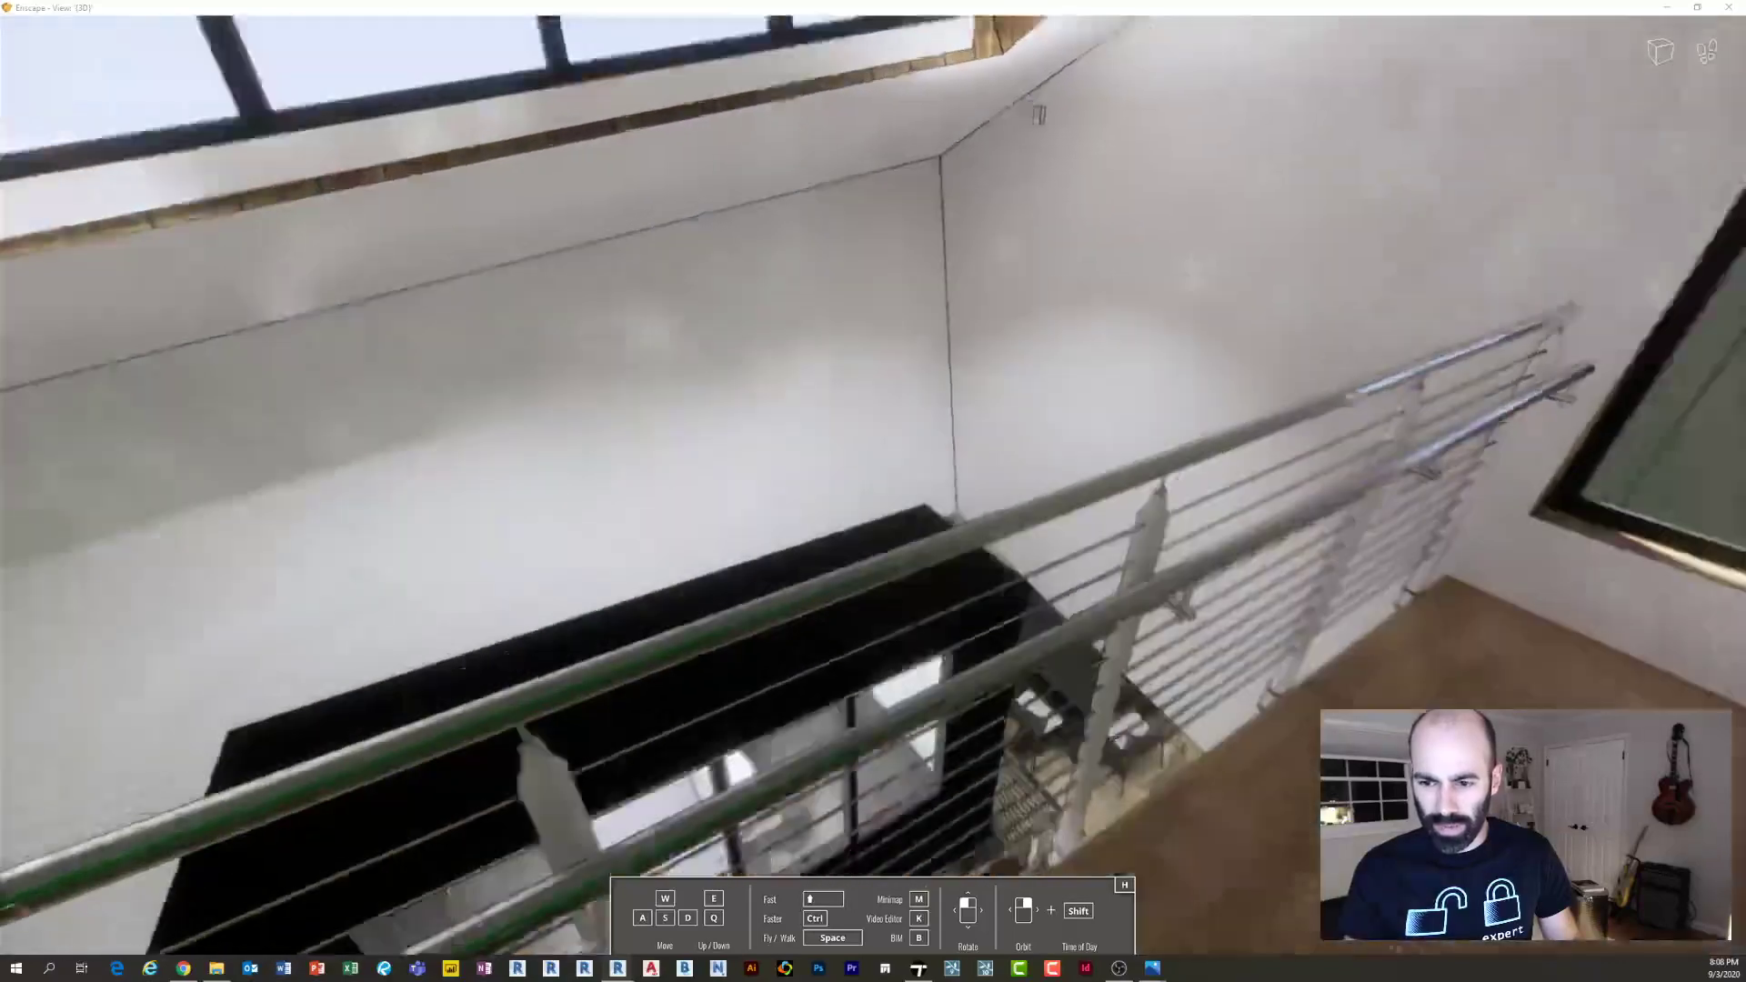
Switch to fly mode and fly out of the house to view its grass roof and wood-panelled exterior from above
{"action": "key", "text": "space"}
{"action": "key", "text": "s"}
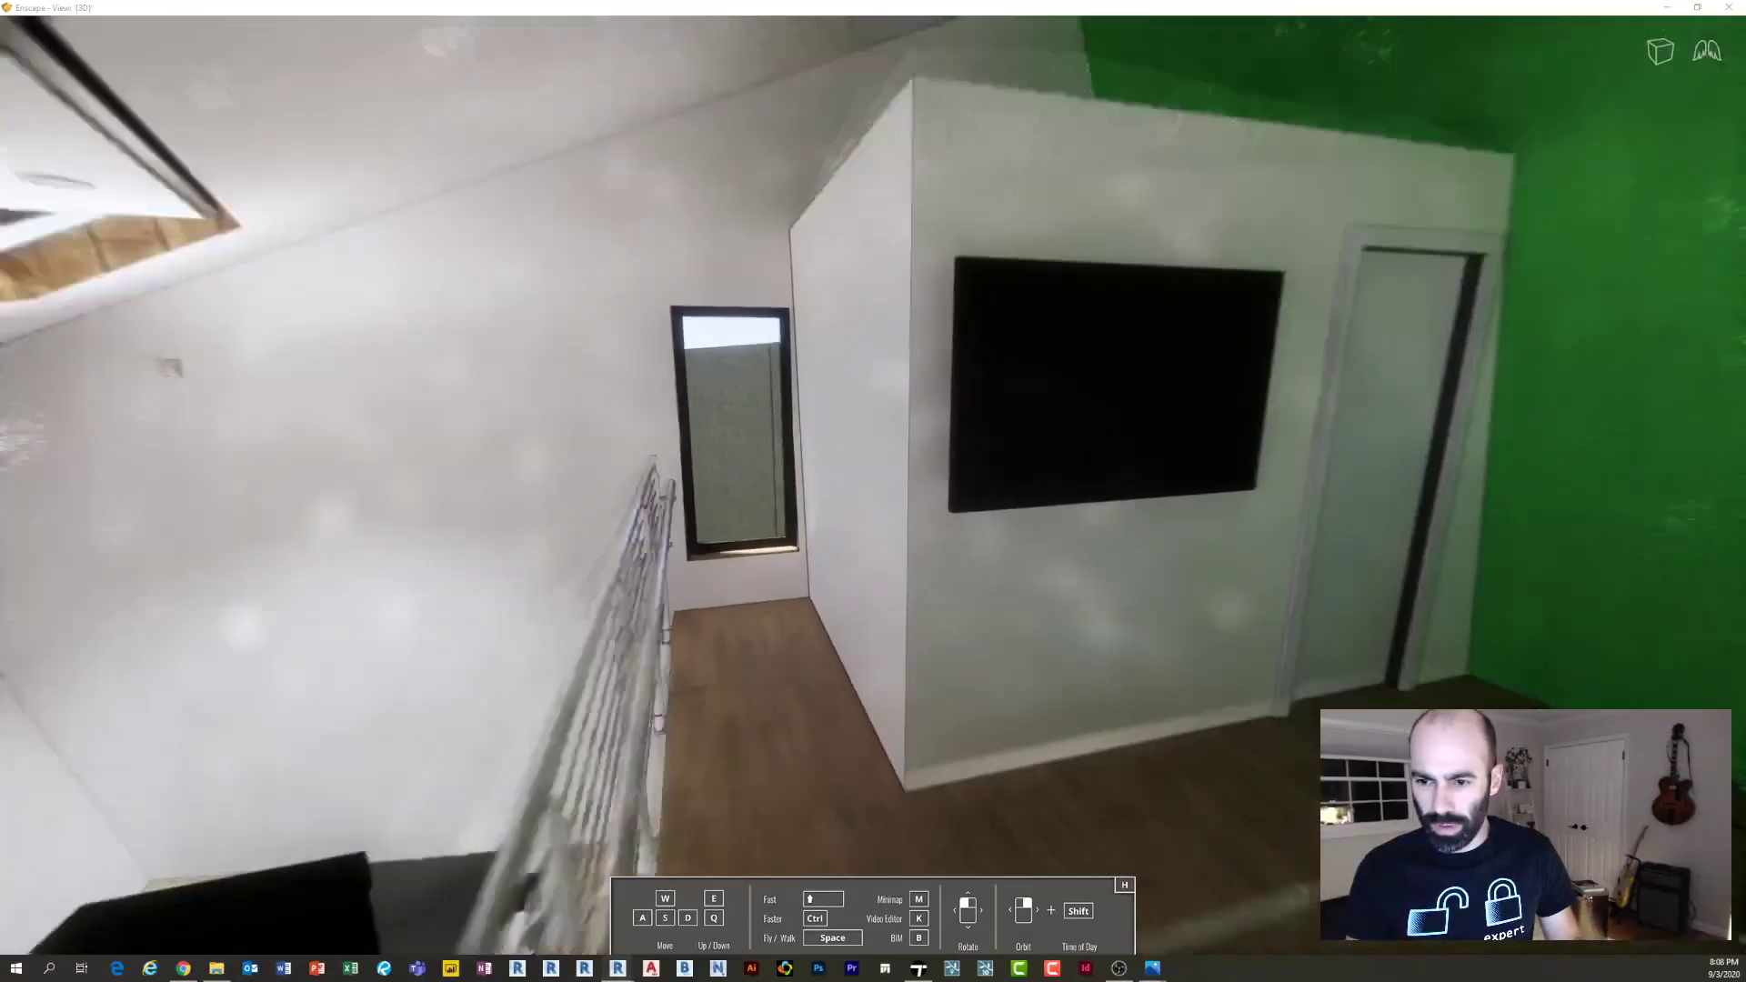
{"action": "key", "text": "q"}
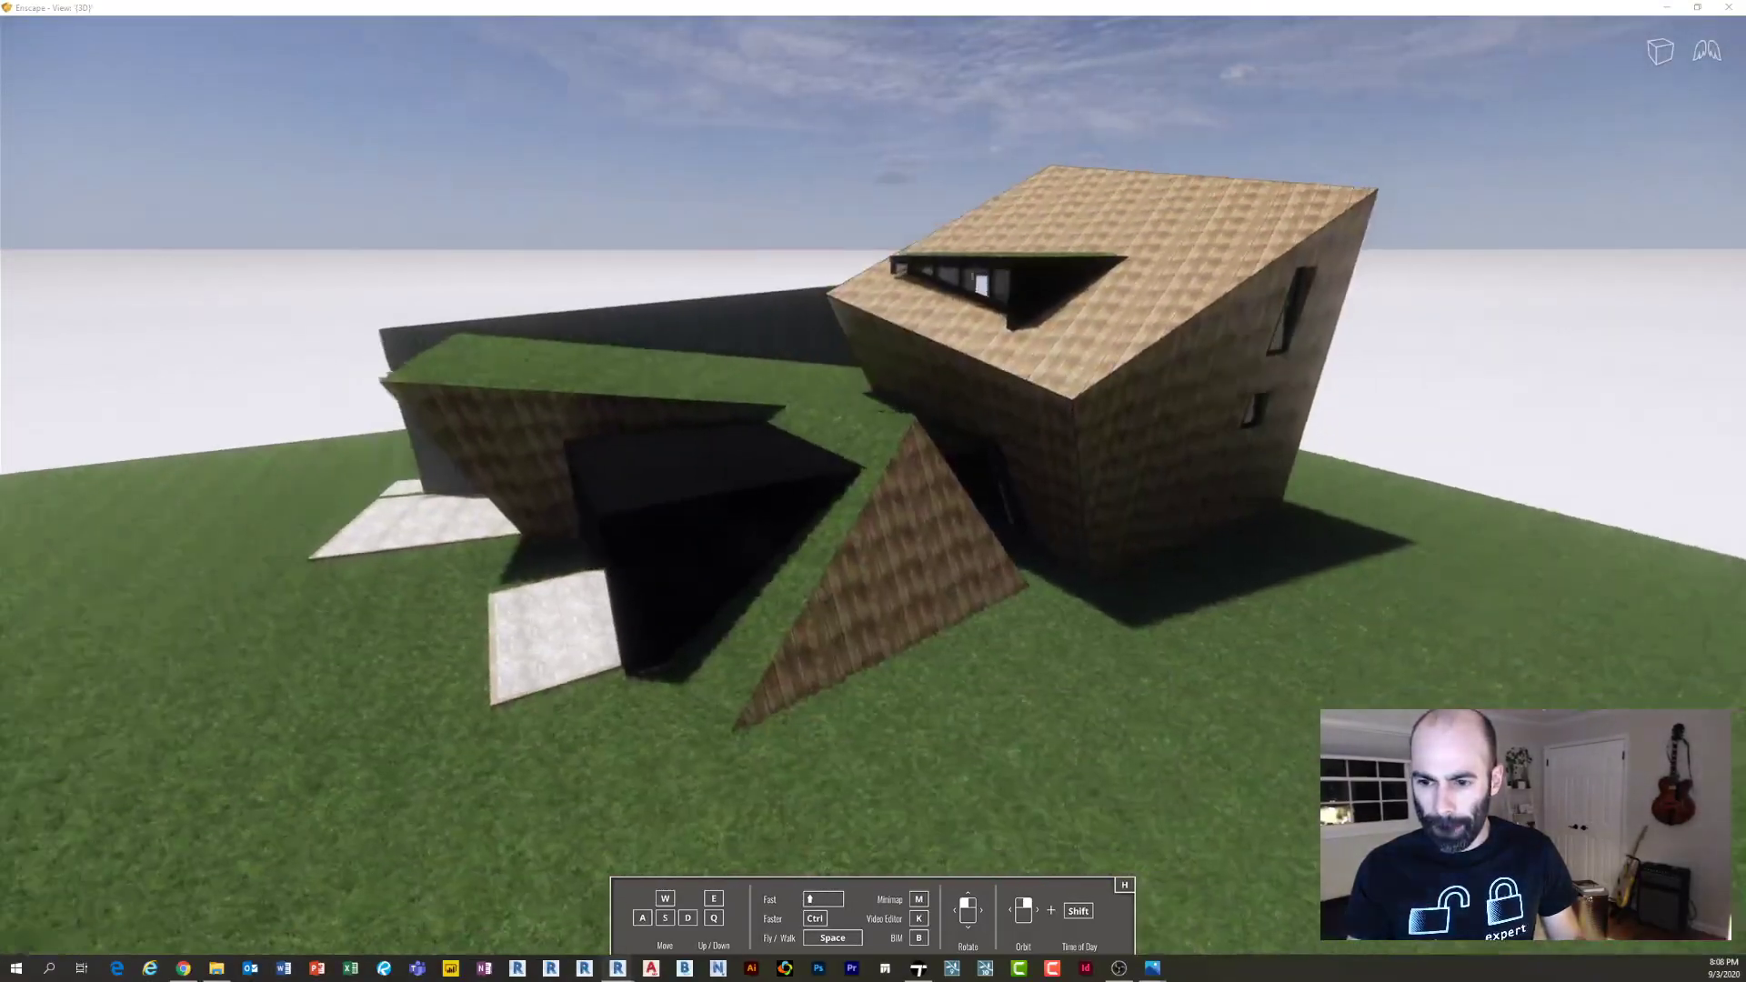
{"action": "key", "text": "a"}
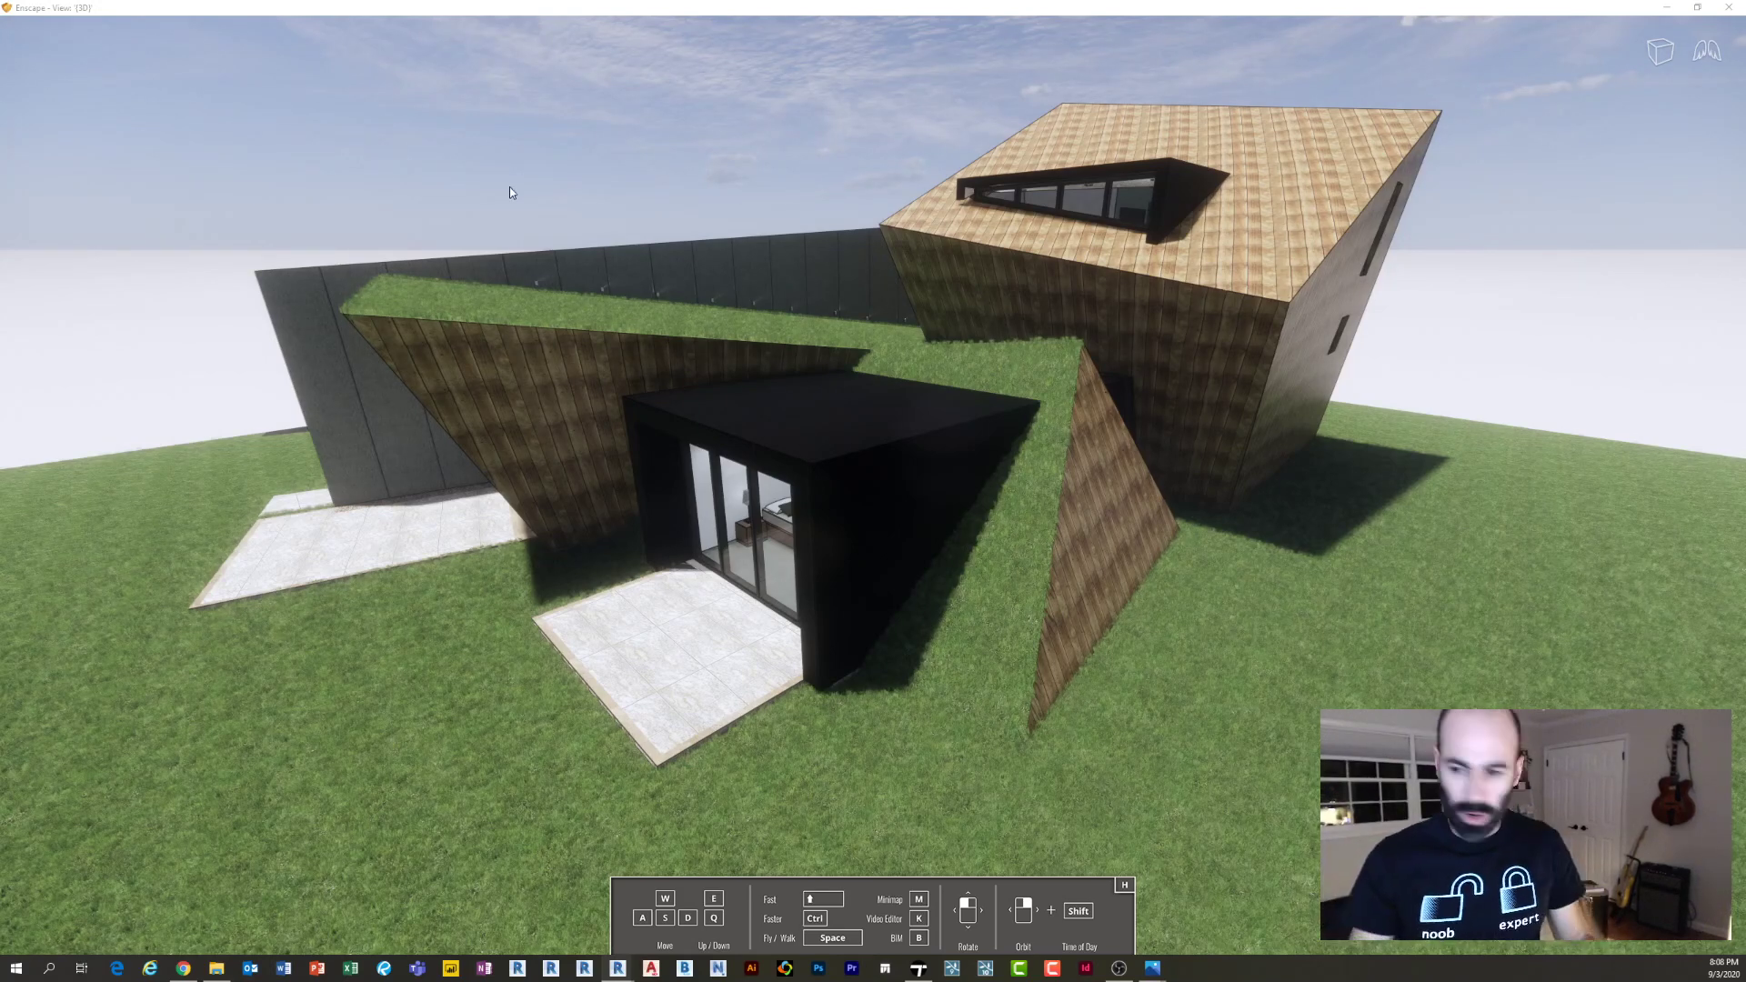
Close the Enscape window and switch through the open Revit models to the 3D view of 4_Sample_Elevations_2014.rvt
{"action": "left_click", "coordinate": [1738, 8]}
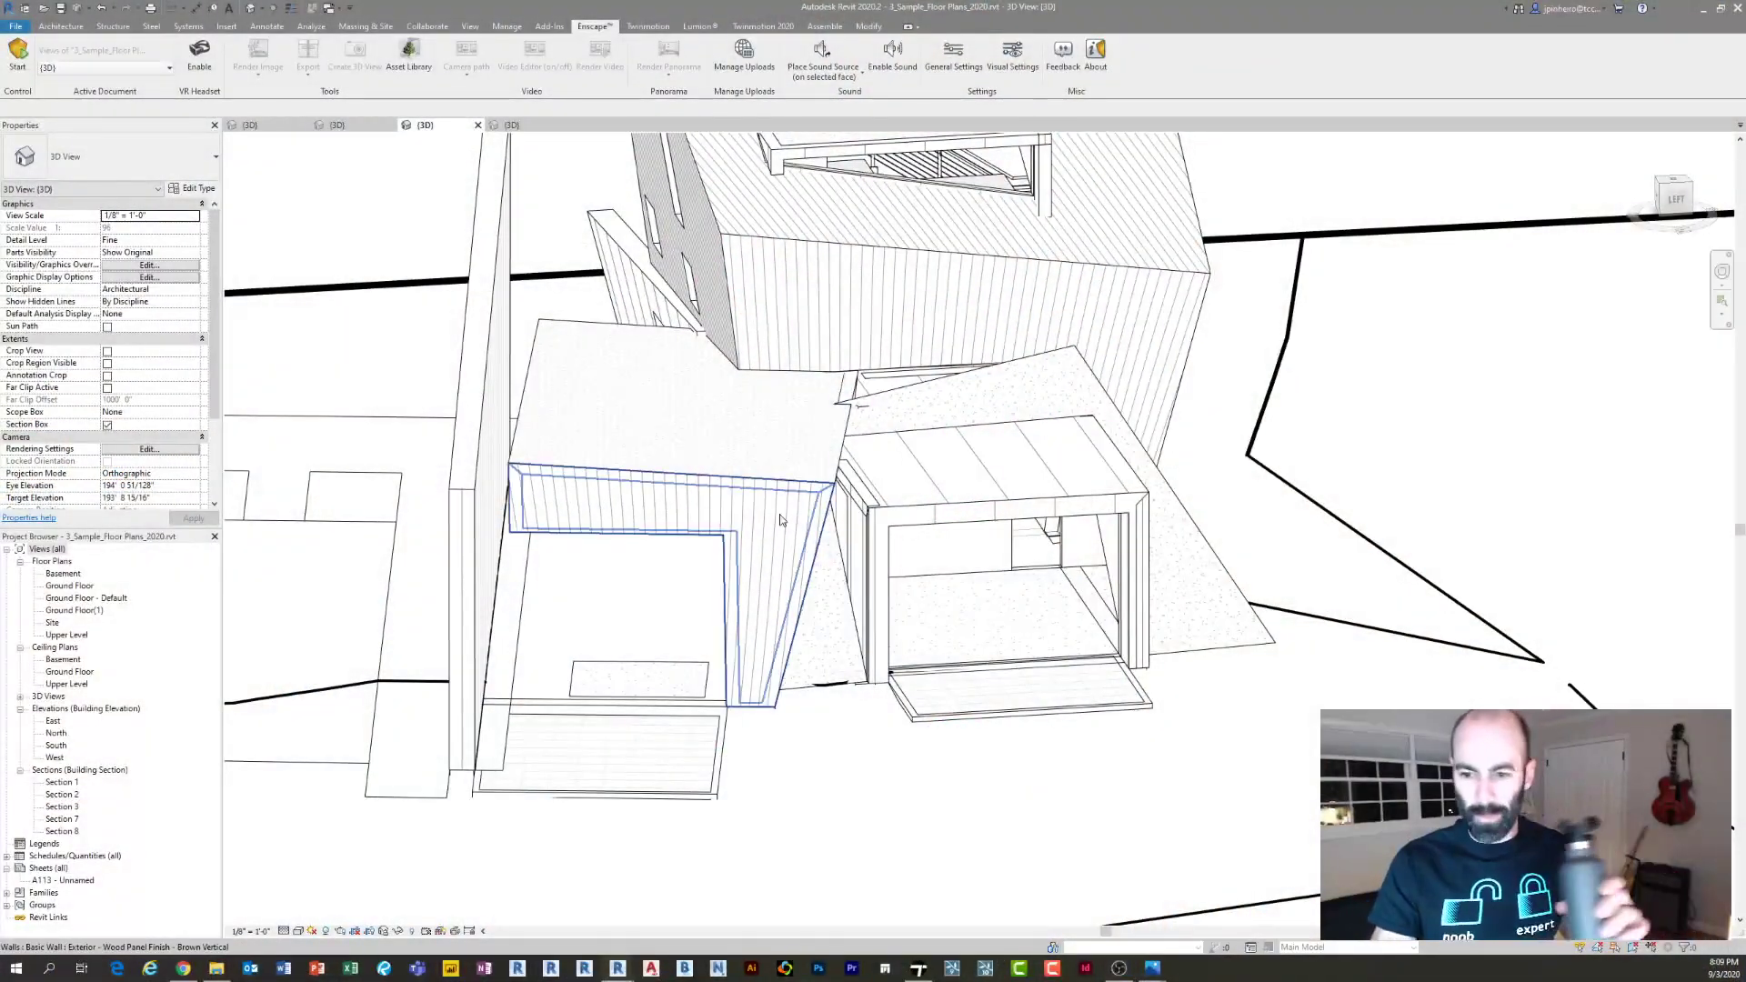
{"action": "left_click", "coordinate": [518, 125]}
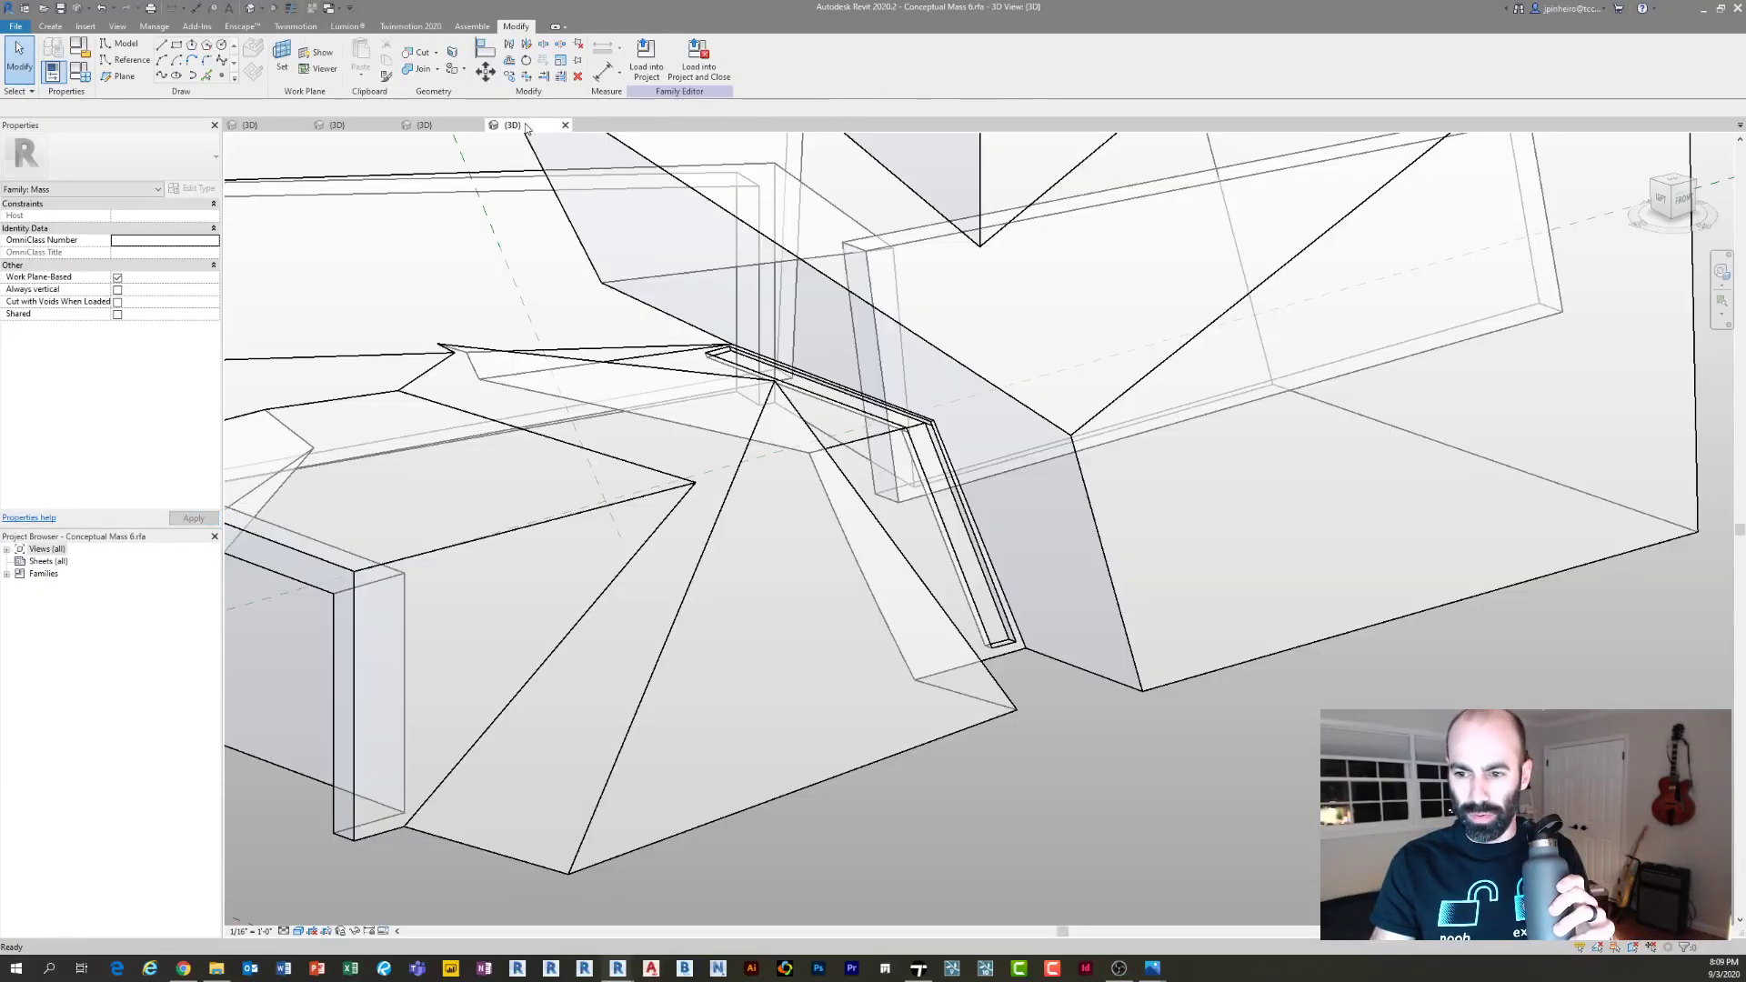
{"action": "left_click", "coordinate": [338, 126]}
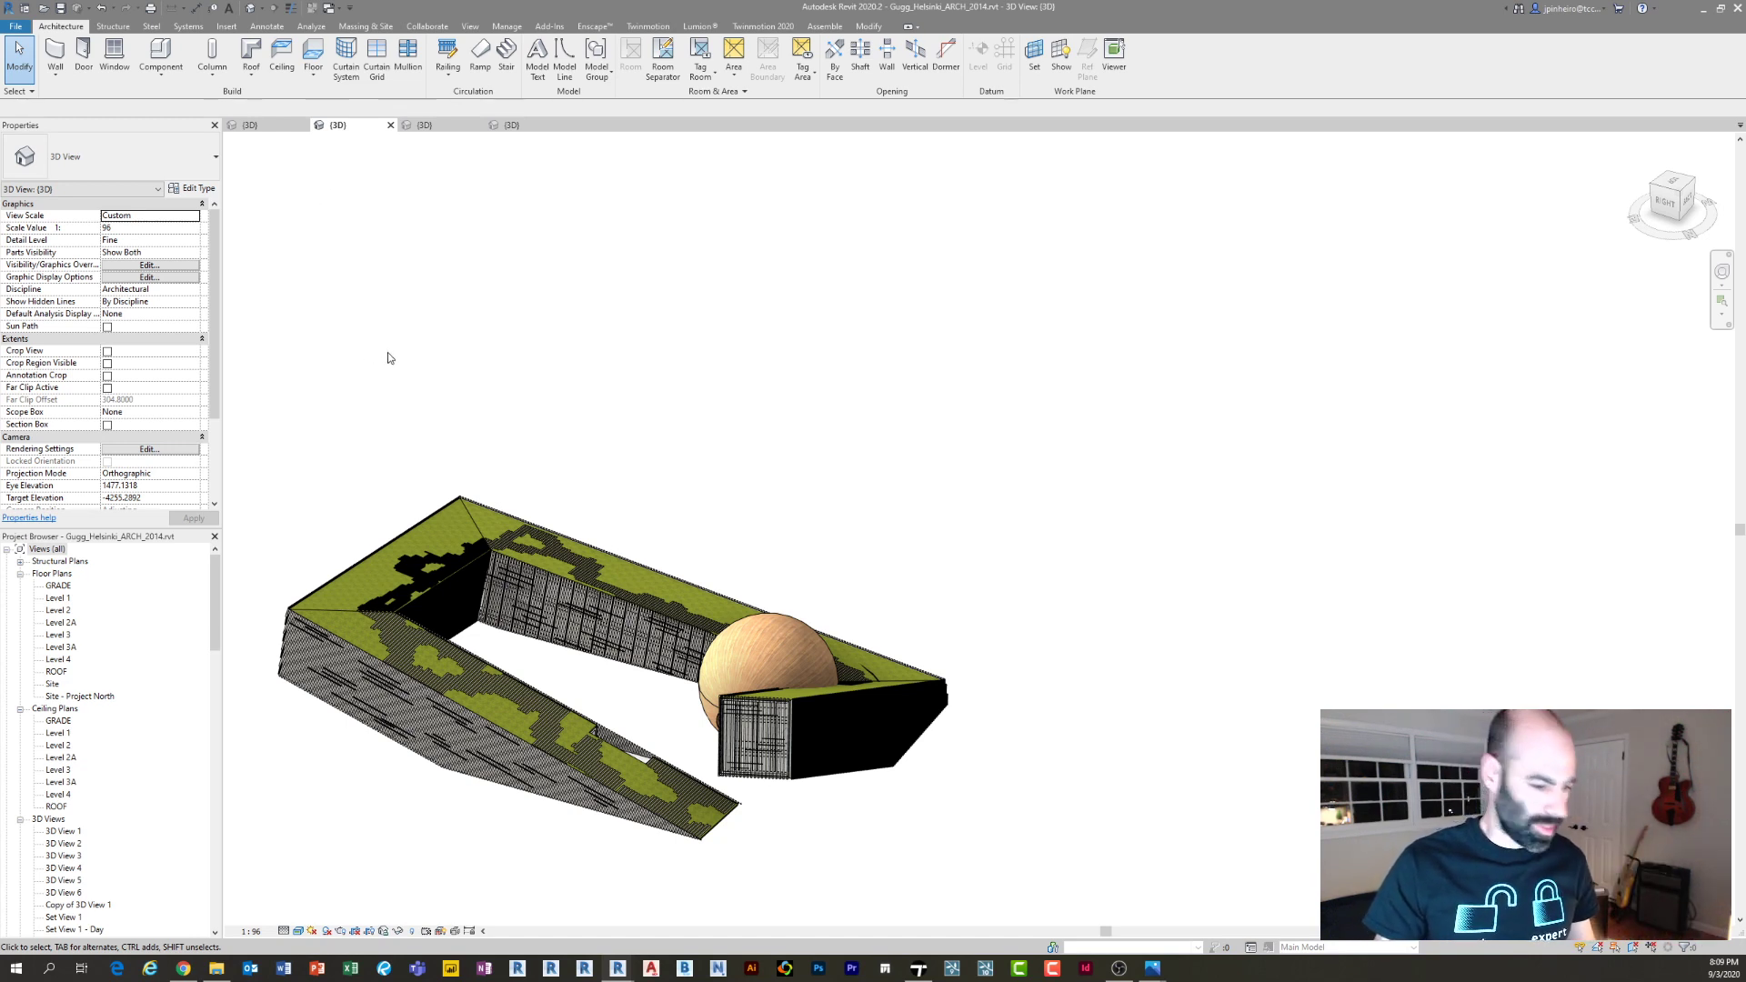
{"action": "left_click", "coordinate": [271, 127]}
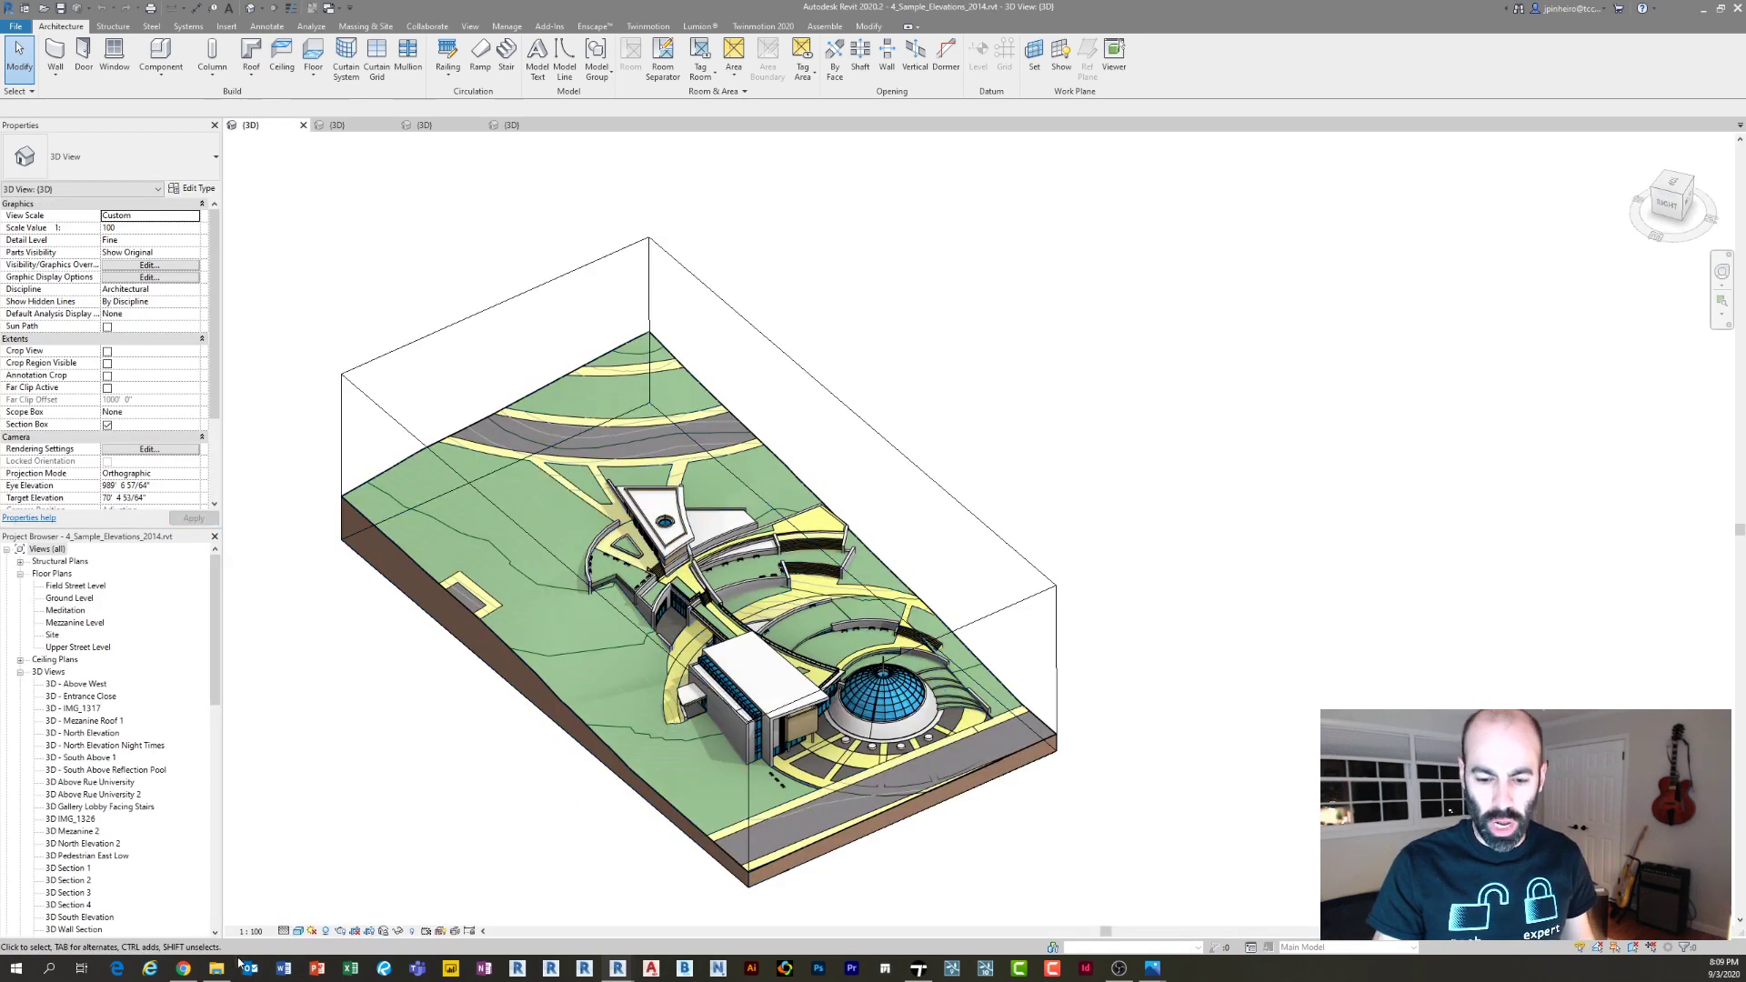
Bring up File Explorer and go from the Photofly 2 folder up to the Project 2 - House for Architect folder
{"action": "left_click", "coordinate": [217, 969]}
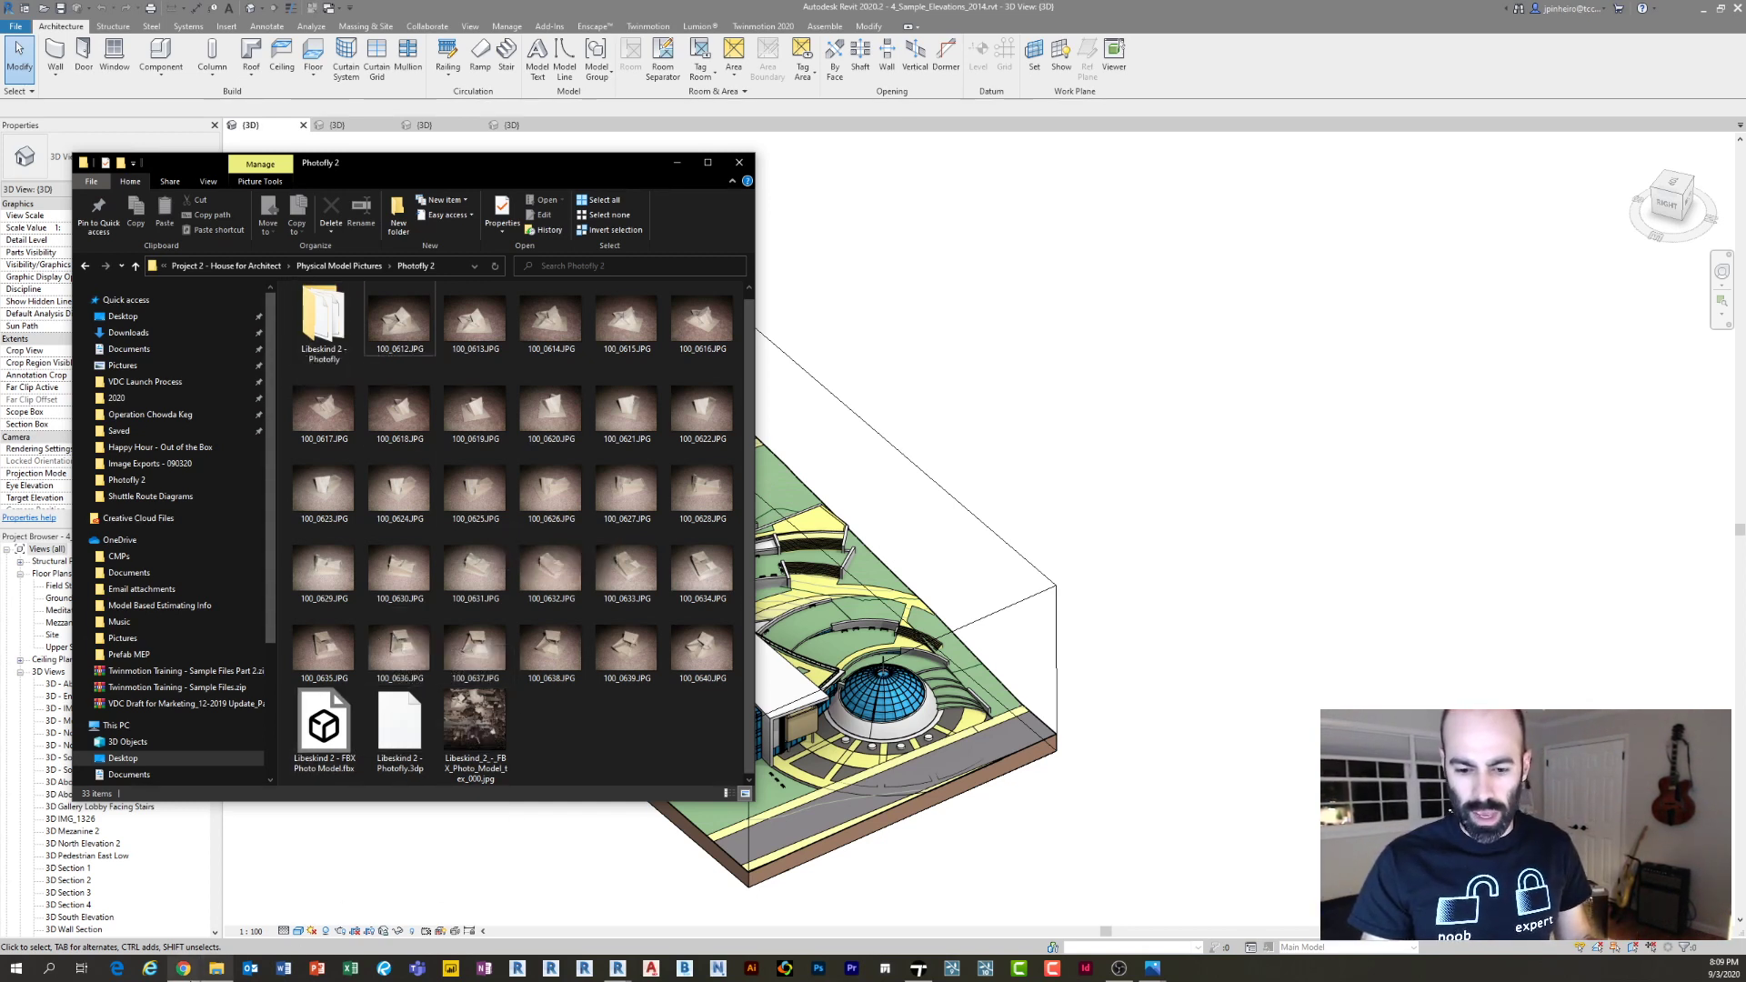
{"action": "left_click", "coordinate": [216, 969]}
{"action": "left_click", "coordinate": [216, 968]}
{"action": "scroll", "coordinate": [196, 608], "scroll_direction": "down", "scroll_amount": 2}
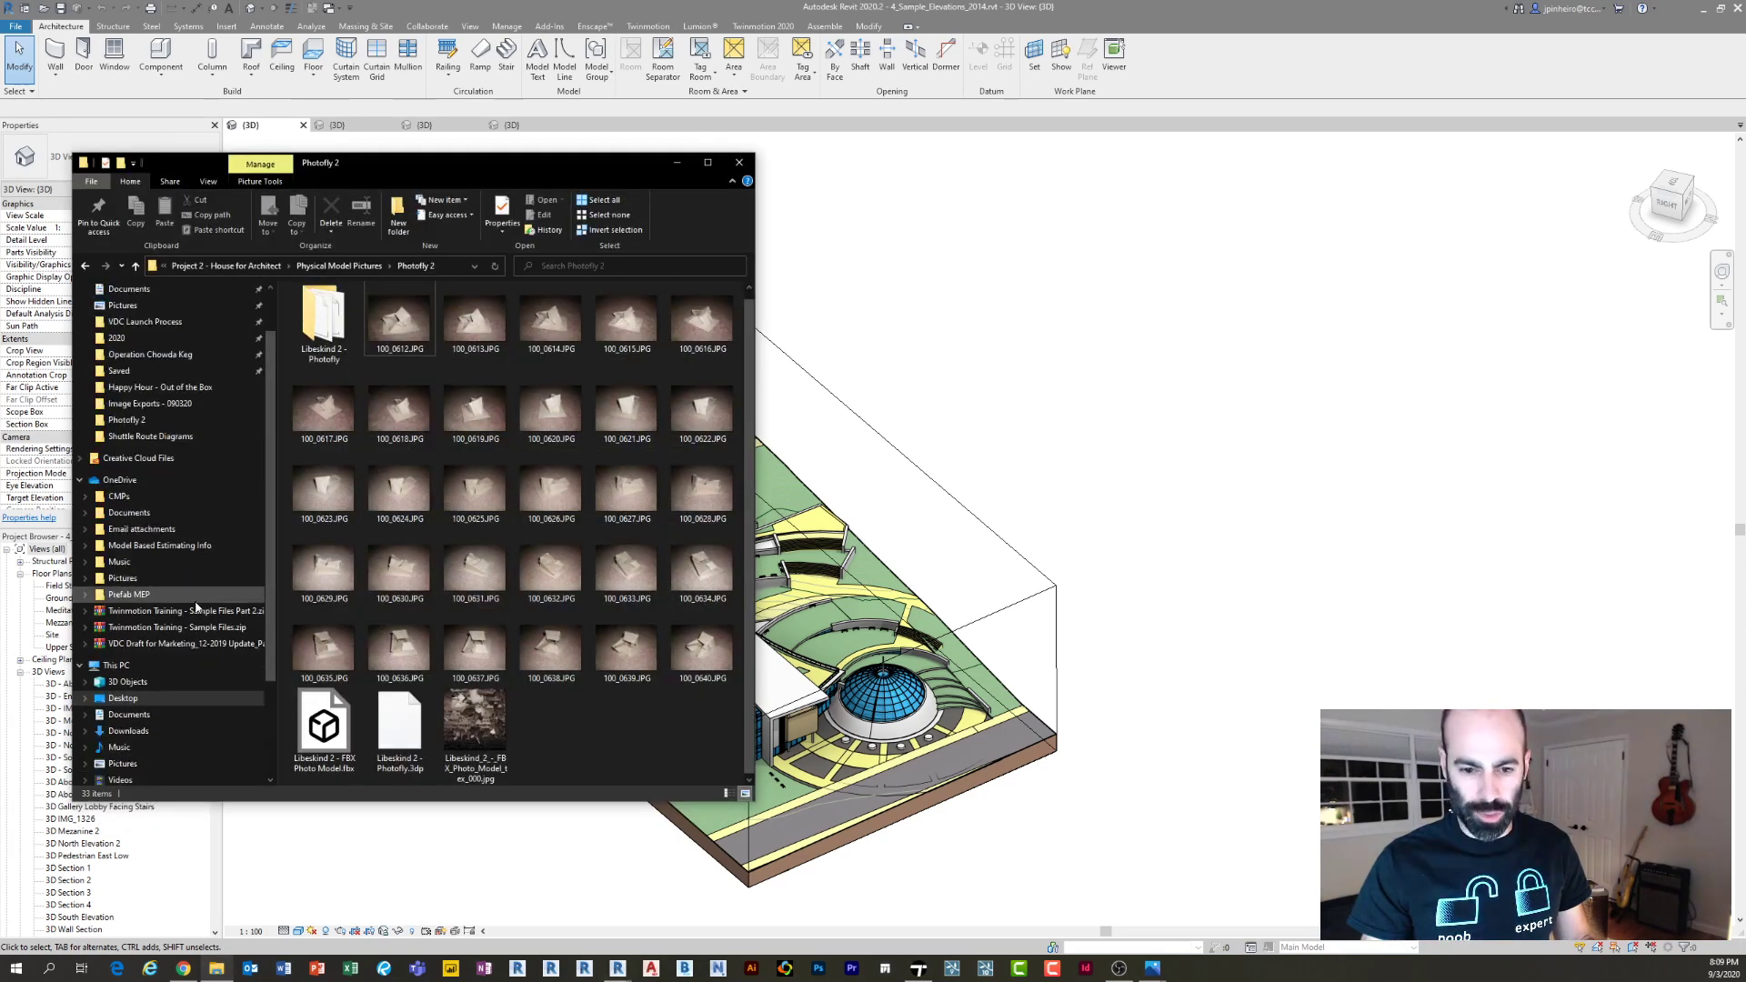
{"action": "scroll", "coordinate": [196, 607], "scroll_direction": "down", "scroll_amount": 1}
{"action": "scroll", "coordinate": [209, 603], "scroll_direction": "up", "scroll_amount": 3}
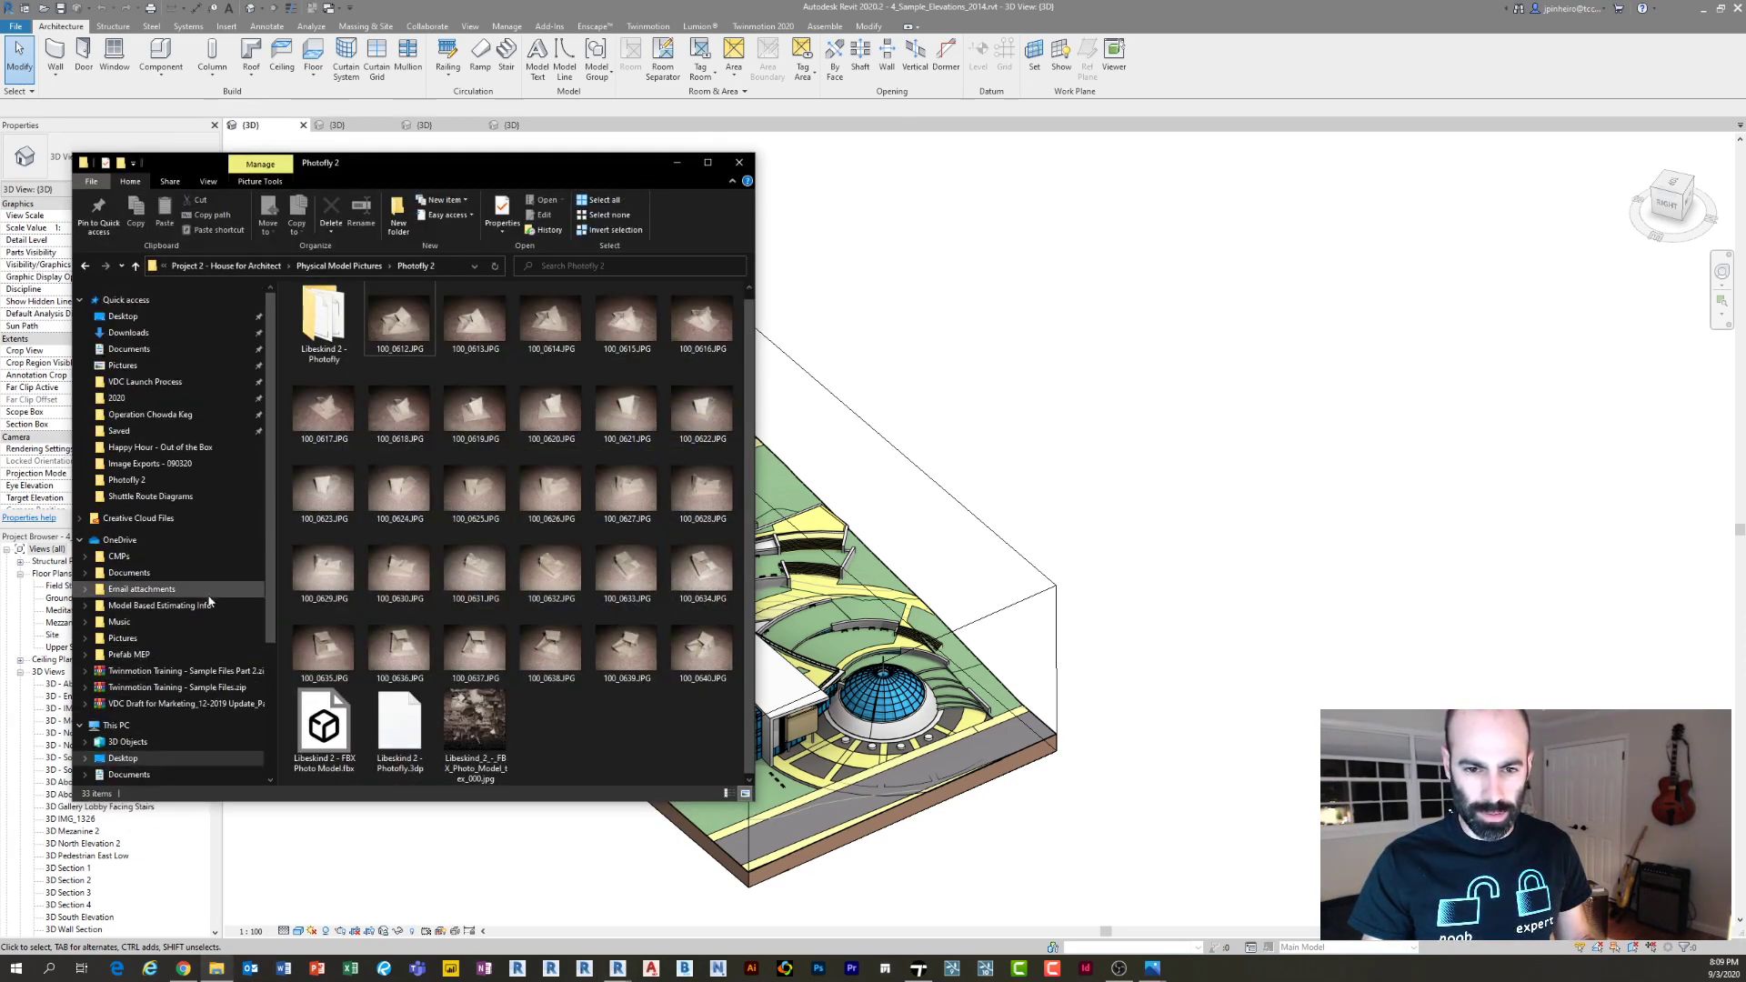
{"action": "scroll", "coordinate": [210, 601], "scroll_direction": "down", "scroll_amount": 1}
{"action": "left_click", "coordinate": [331, 266]}
{"action": "left_click", "coordinate": [258, 267]}
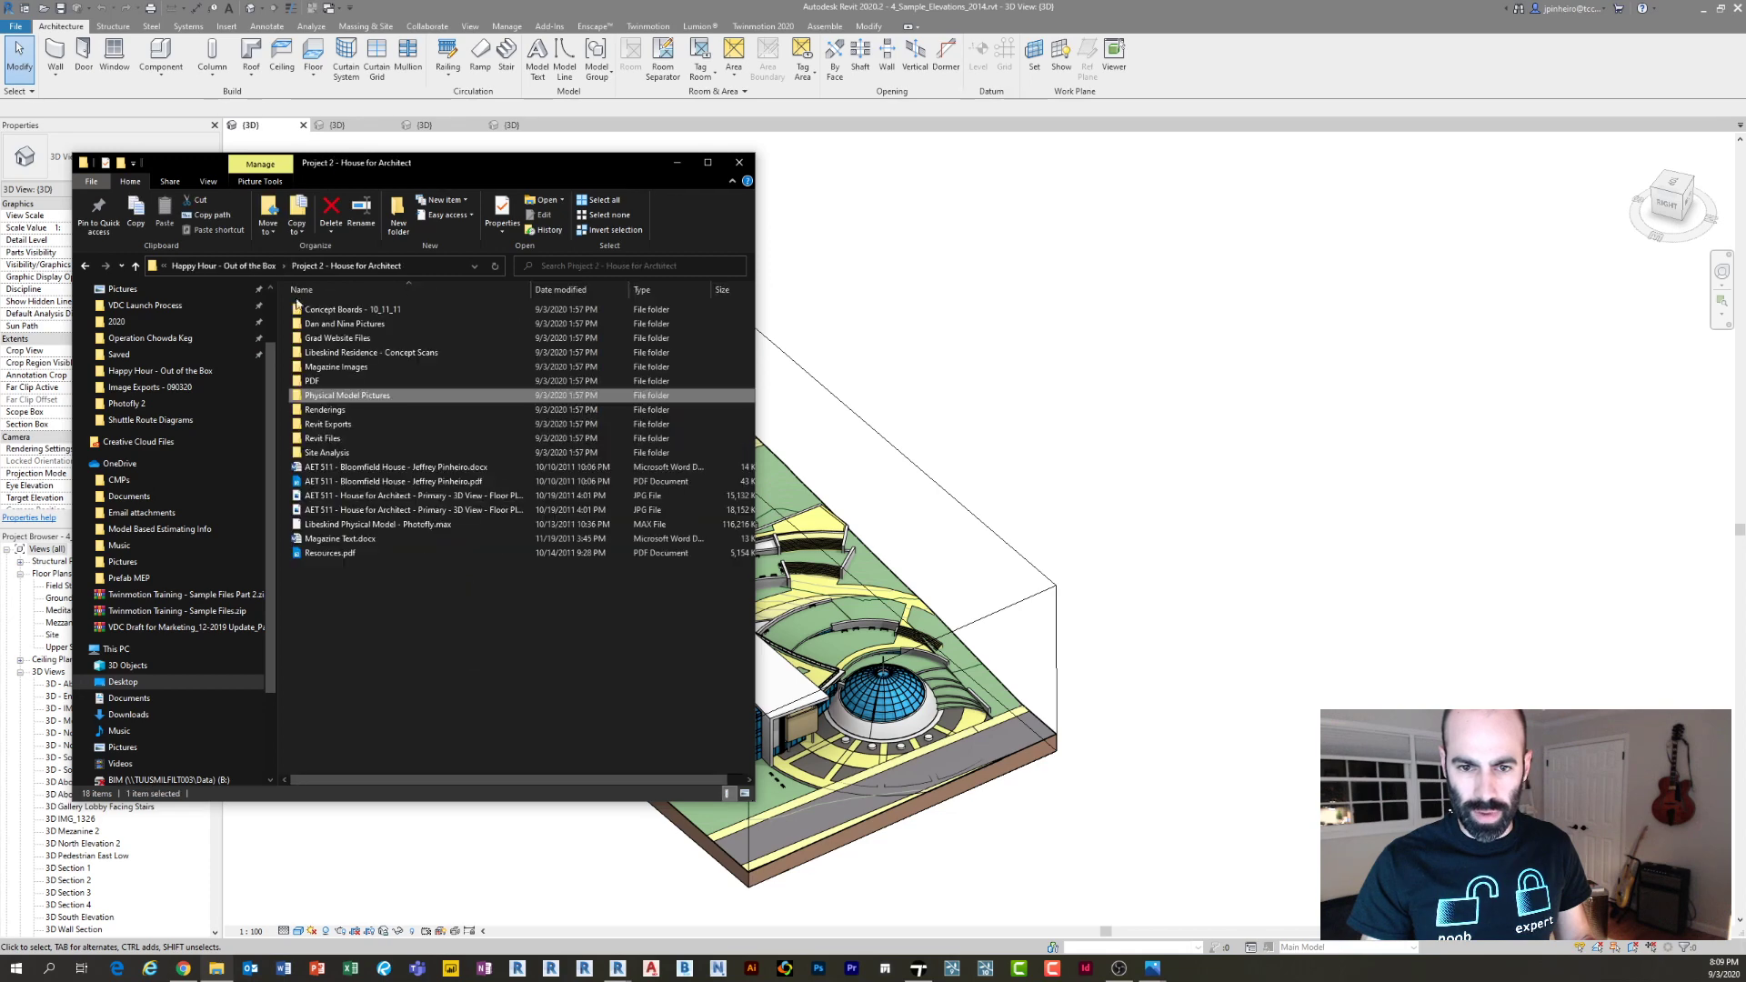
{"action": "left_click", "coordinate": [588, 700]}
Switch to the Photos window with the final presentation boards and page through them to Bound_Page_4.jpg
{"action": "left_click", "coordinate": [1152, 969]}
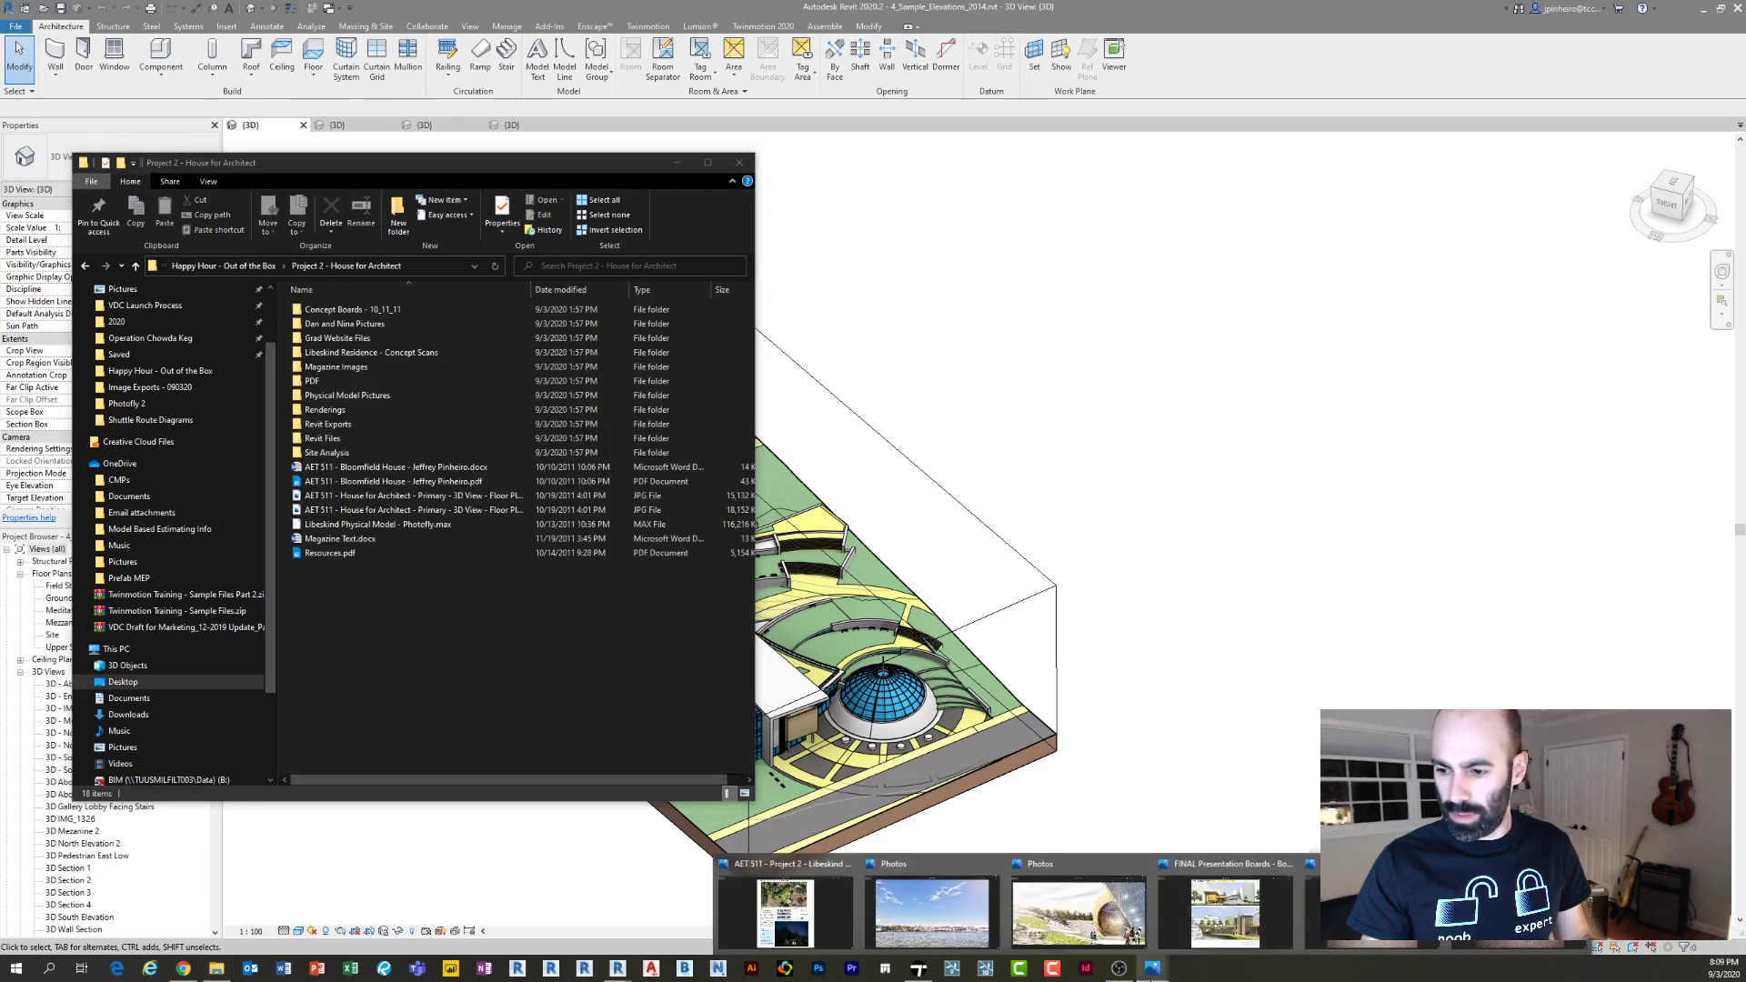
{"action": "left_click", "coordinate": [1216, 918]}
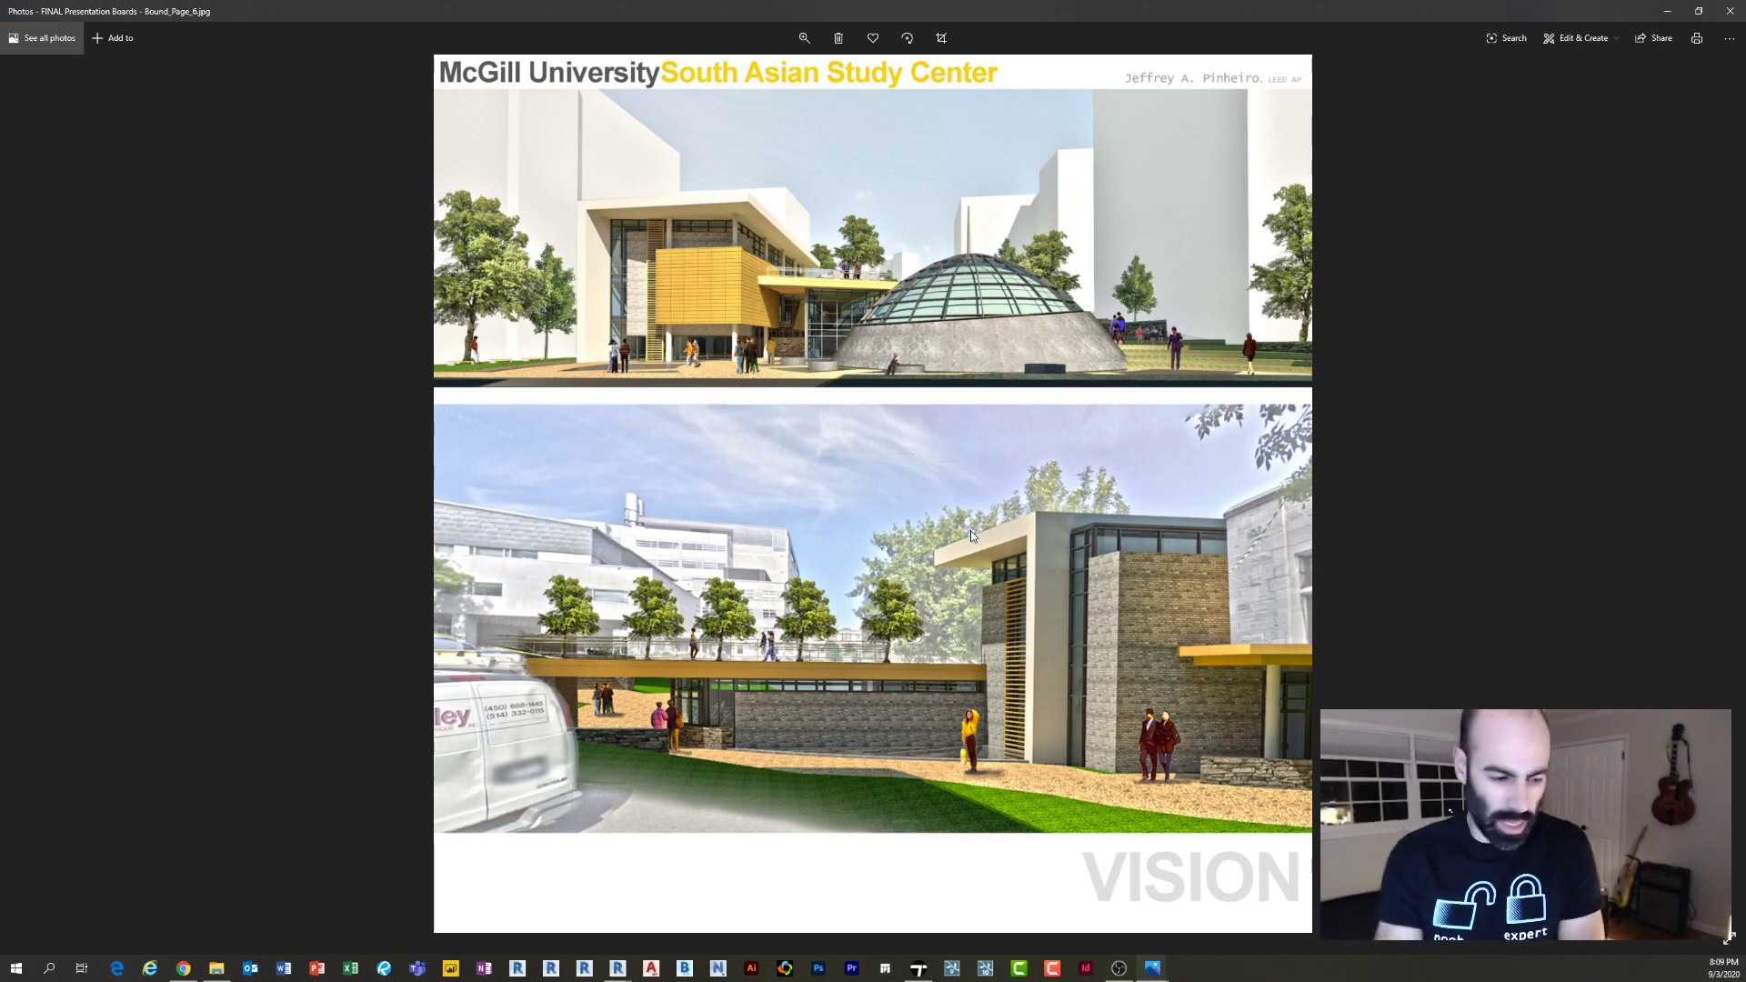
{"action": "key", "text": "Right"}
{"action": "key", "text": "Right"}
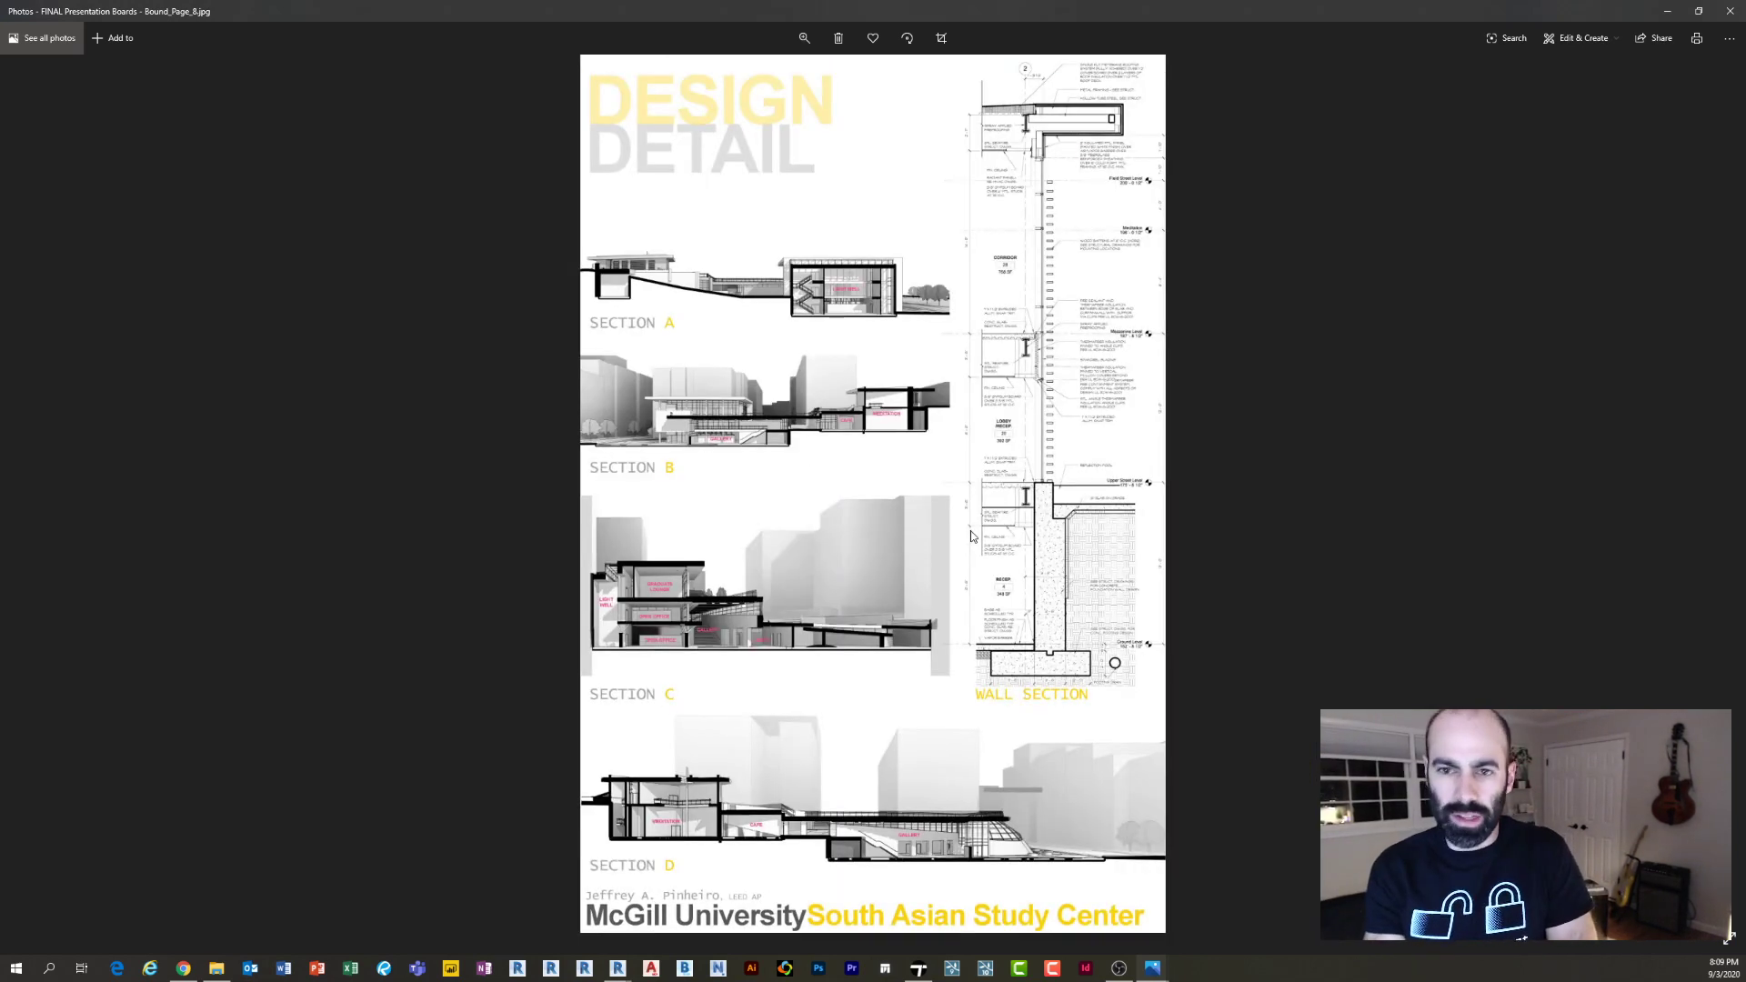
{"action": "key", "text": "Left"}
{"action": "key", "text": "Left"}
{"action": "key", "text": "Left"}
{"action": "key", "text": "Left"}
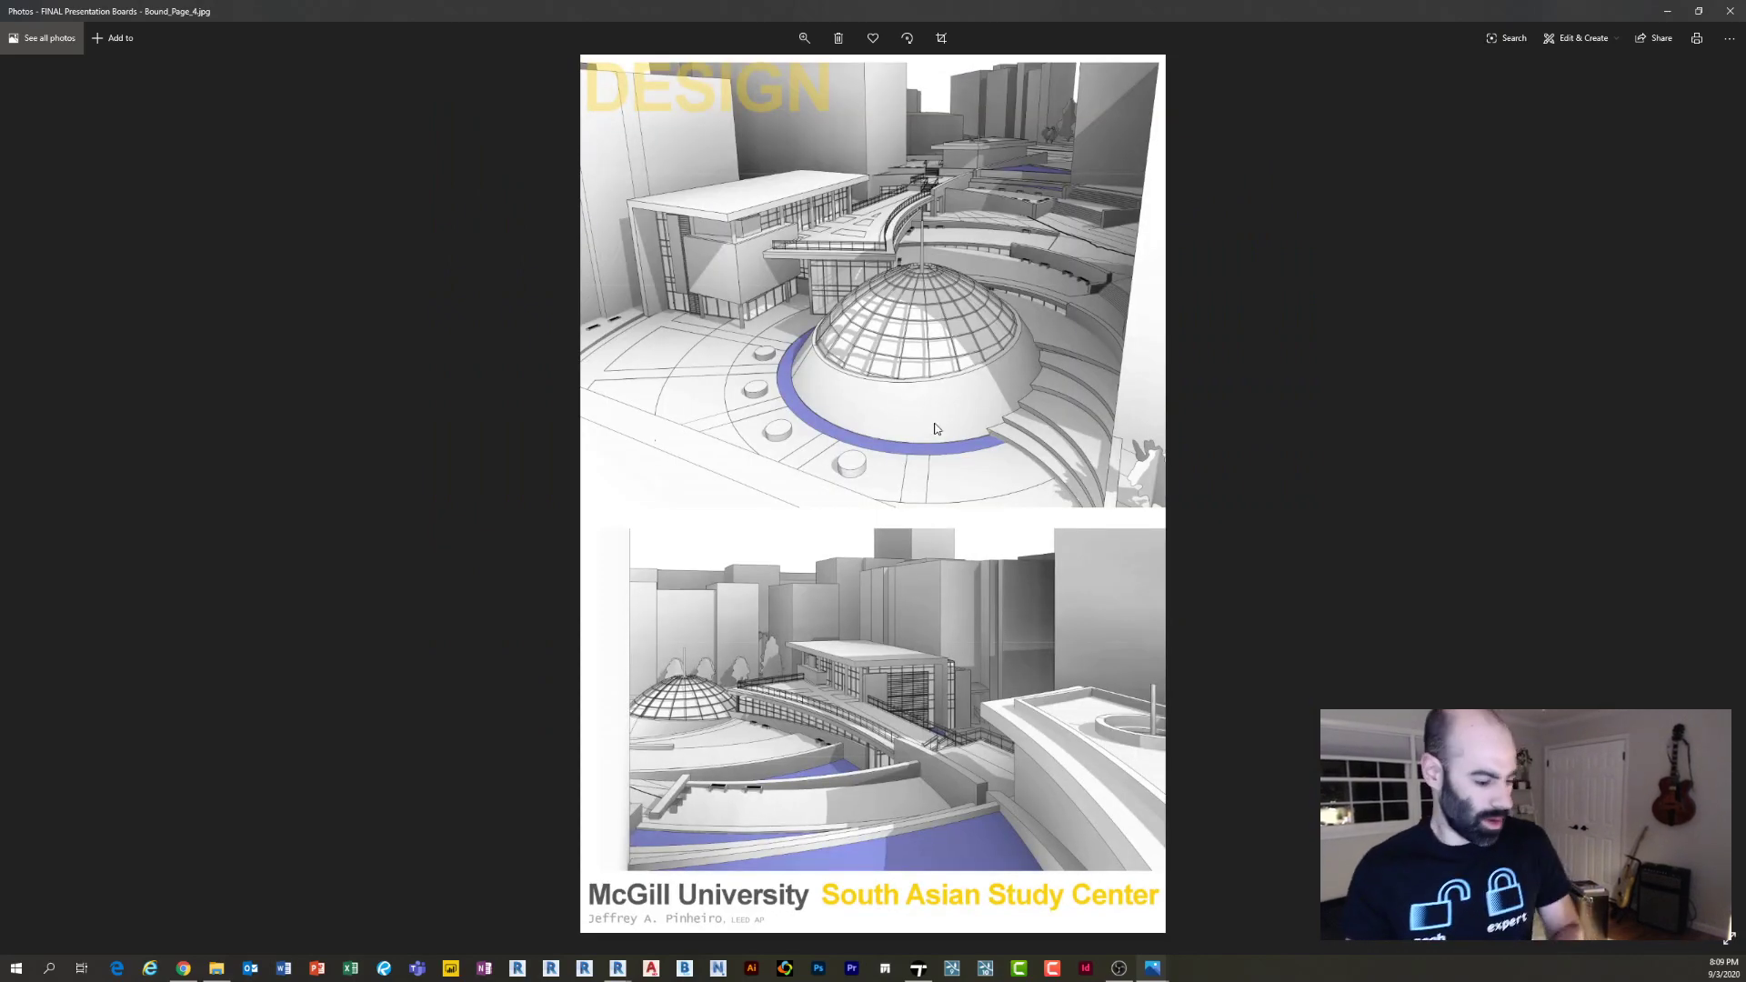
Examine the upper aerial drawing on the board up close, including the glass dome, roof terrace and main building
{"action": "scroll", "coordinate": [927, 273], "scroll_direction": "up", "scroll_amount": 5}
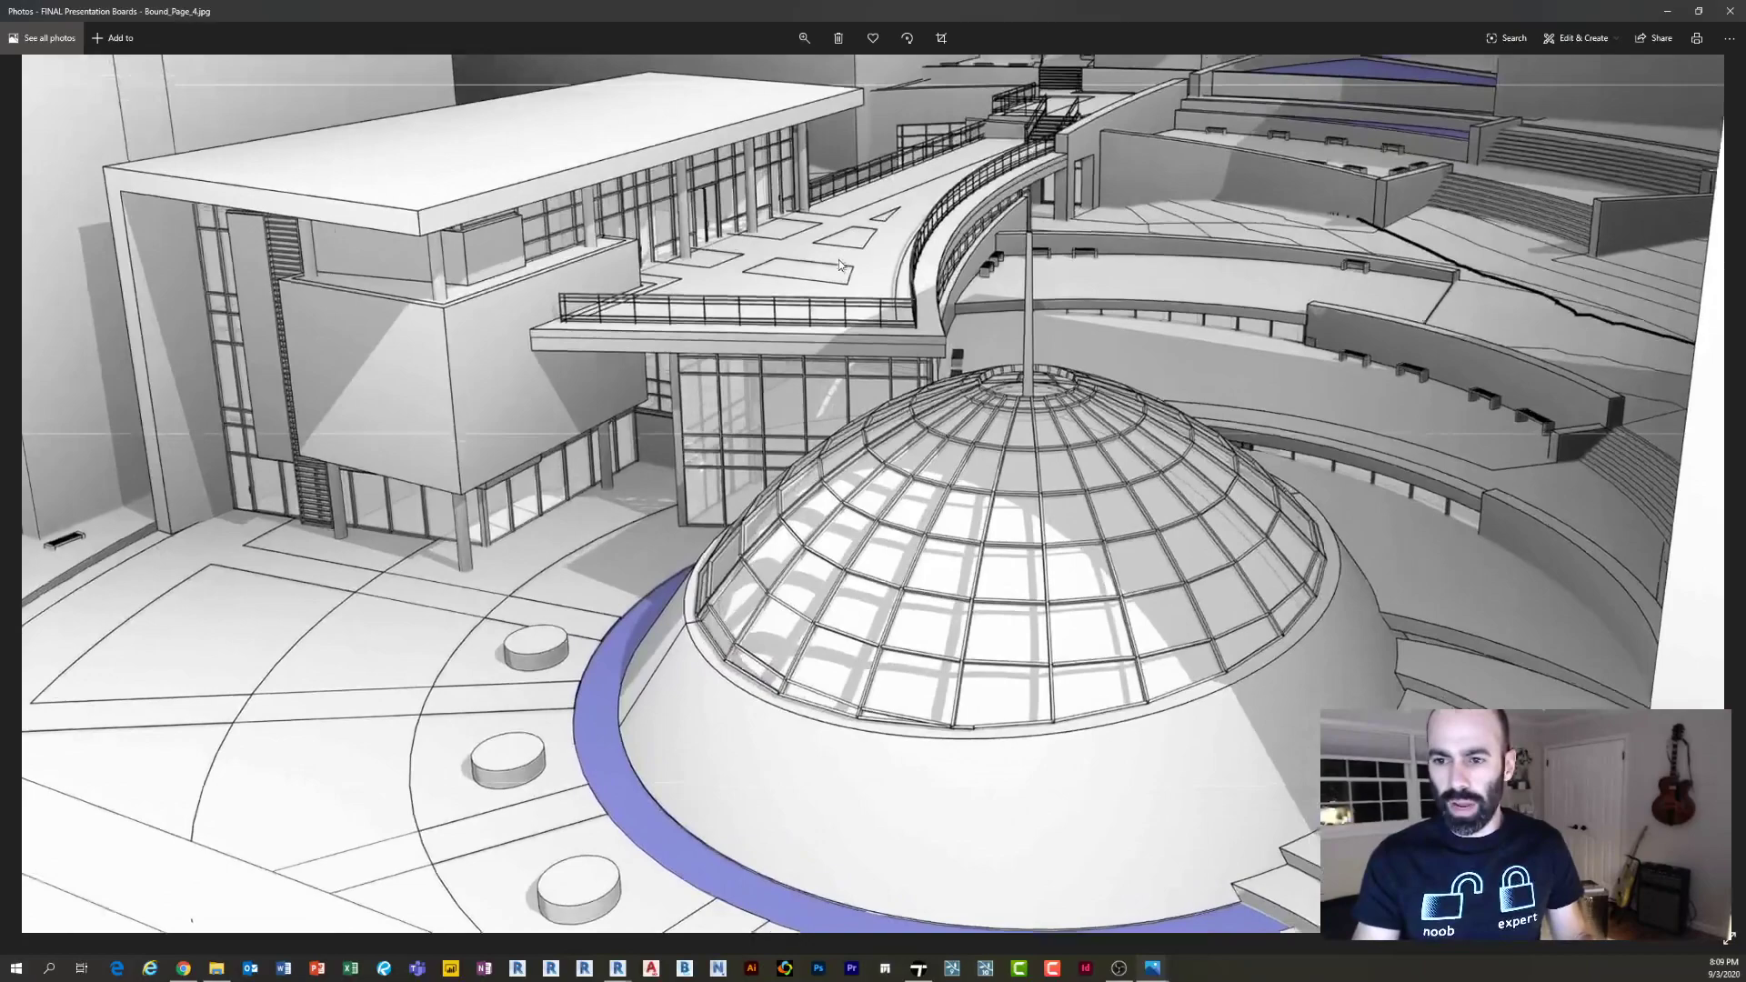
{"action": "scroll", "coordinate": [839, 265], "scroll_direction": "up", "scroll_amount": 2}
{"action": "left_click_drag", "start_coordinate": [910, 357], "coordinate": [925, 533]}
{"action": "scroll", "coordinate": [925, 533], "scroll_direction": "down", "scroll_amount": 2}
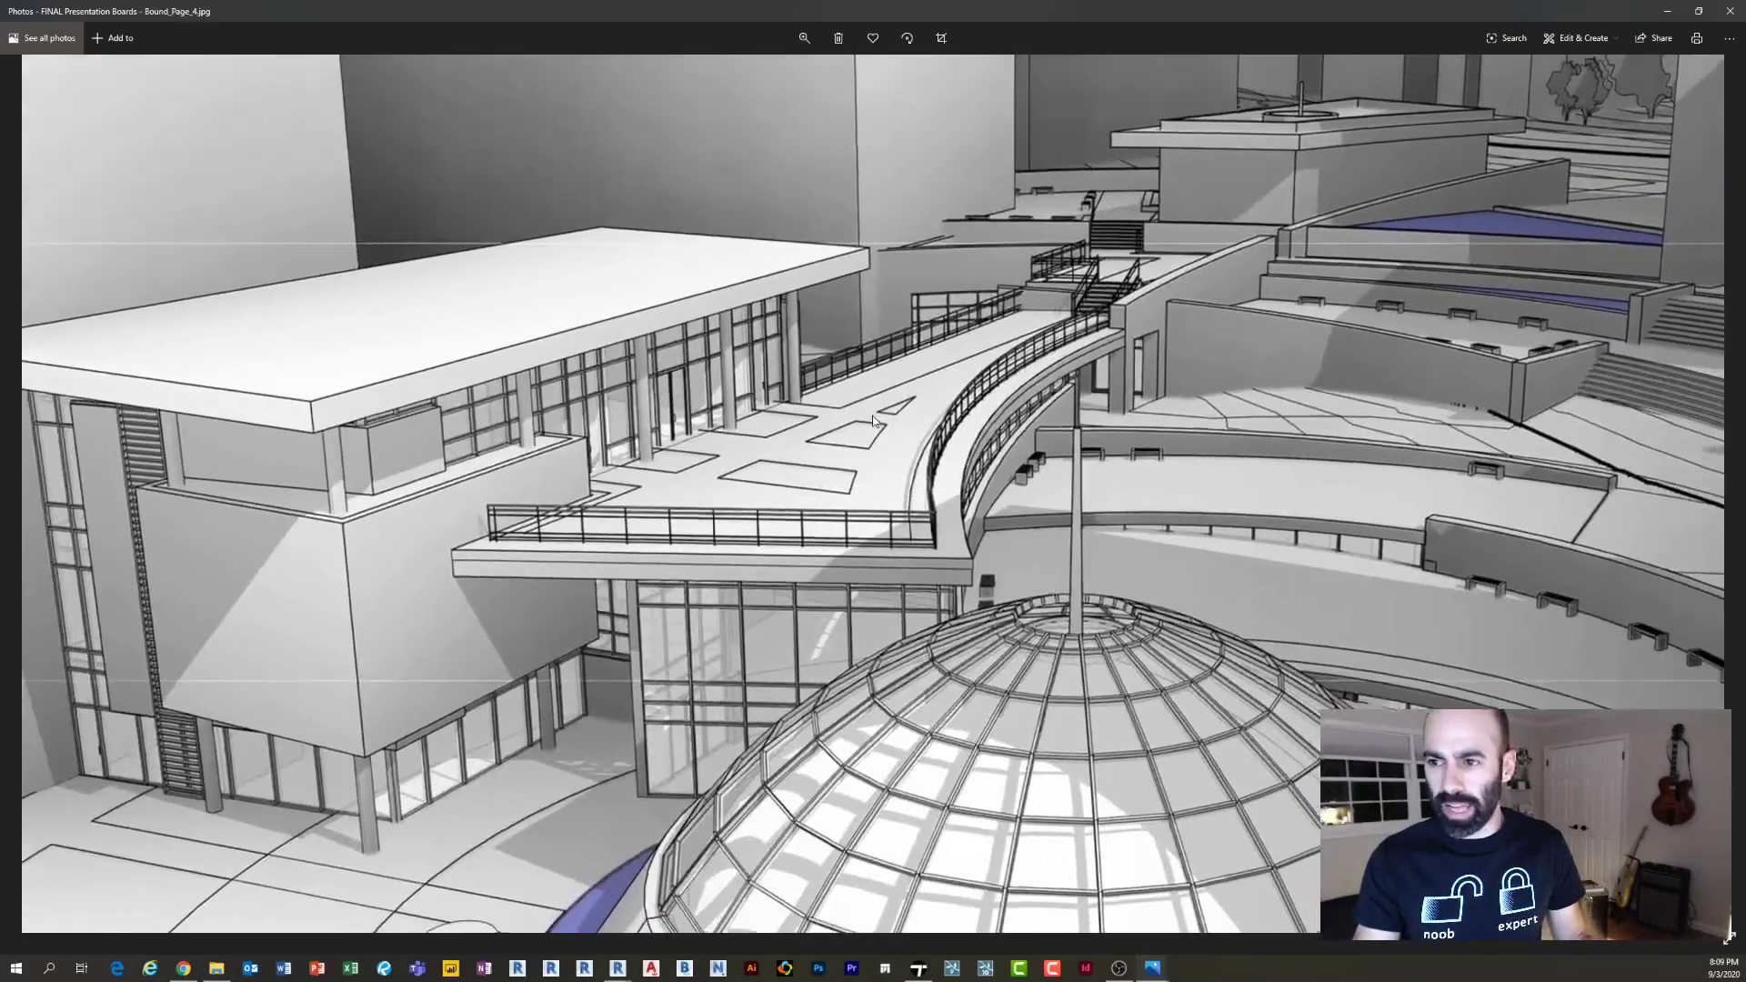
{"action": "scroll", "coordinate": [880, 385], "scroll_direction": "down", "scroll_amount": 3}
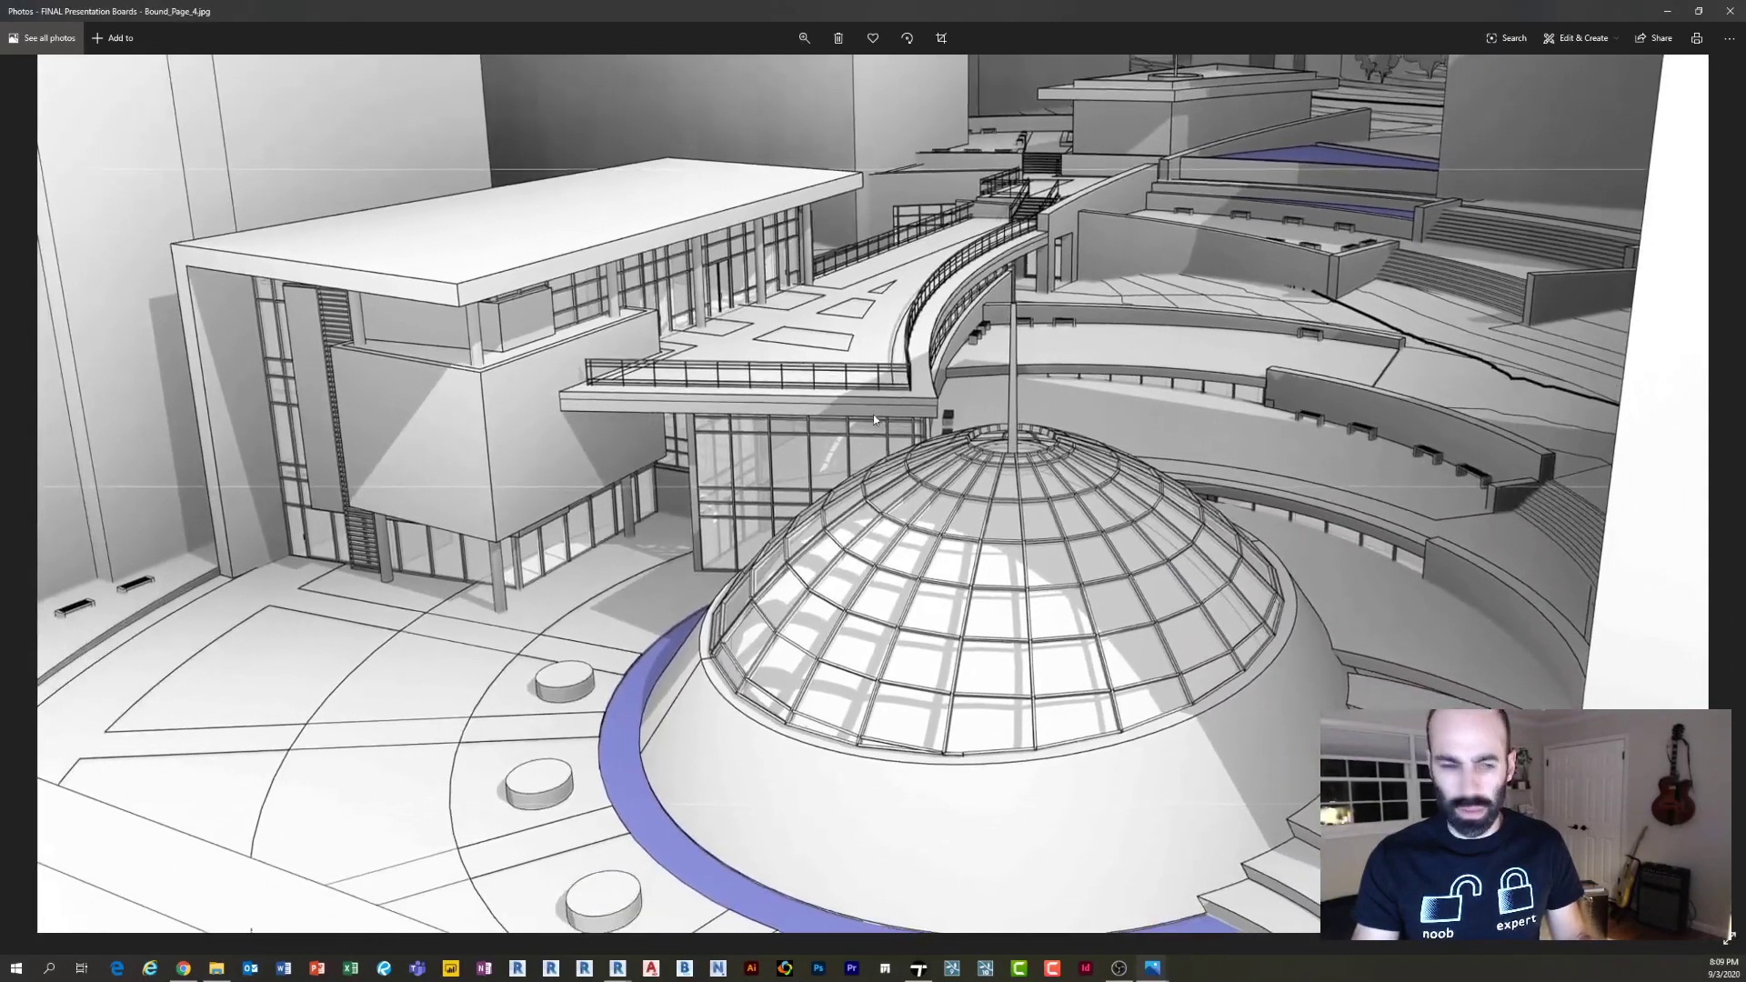
{"action": "left_click_drag", "start_coordinate": [873, 415], "coordinate": [862, 435]}
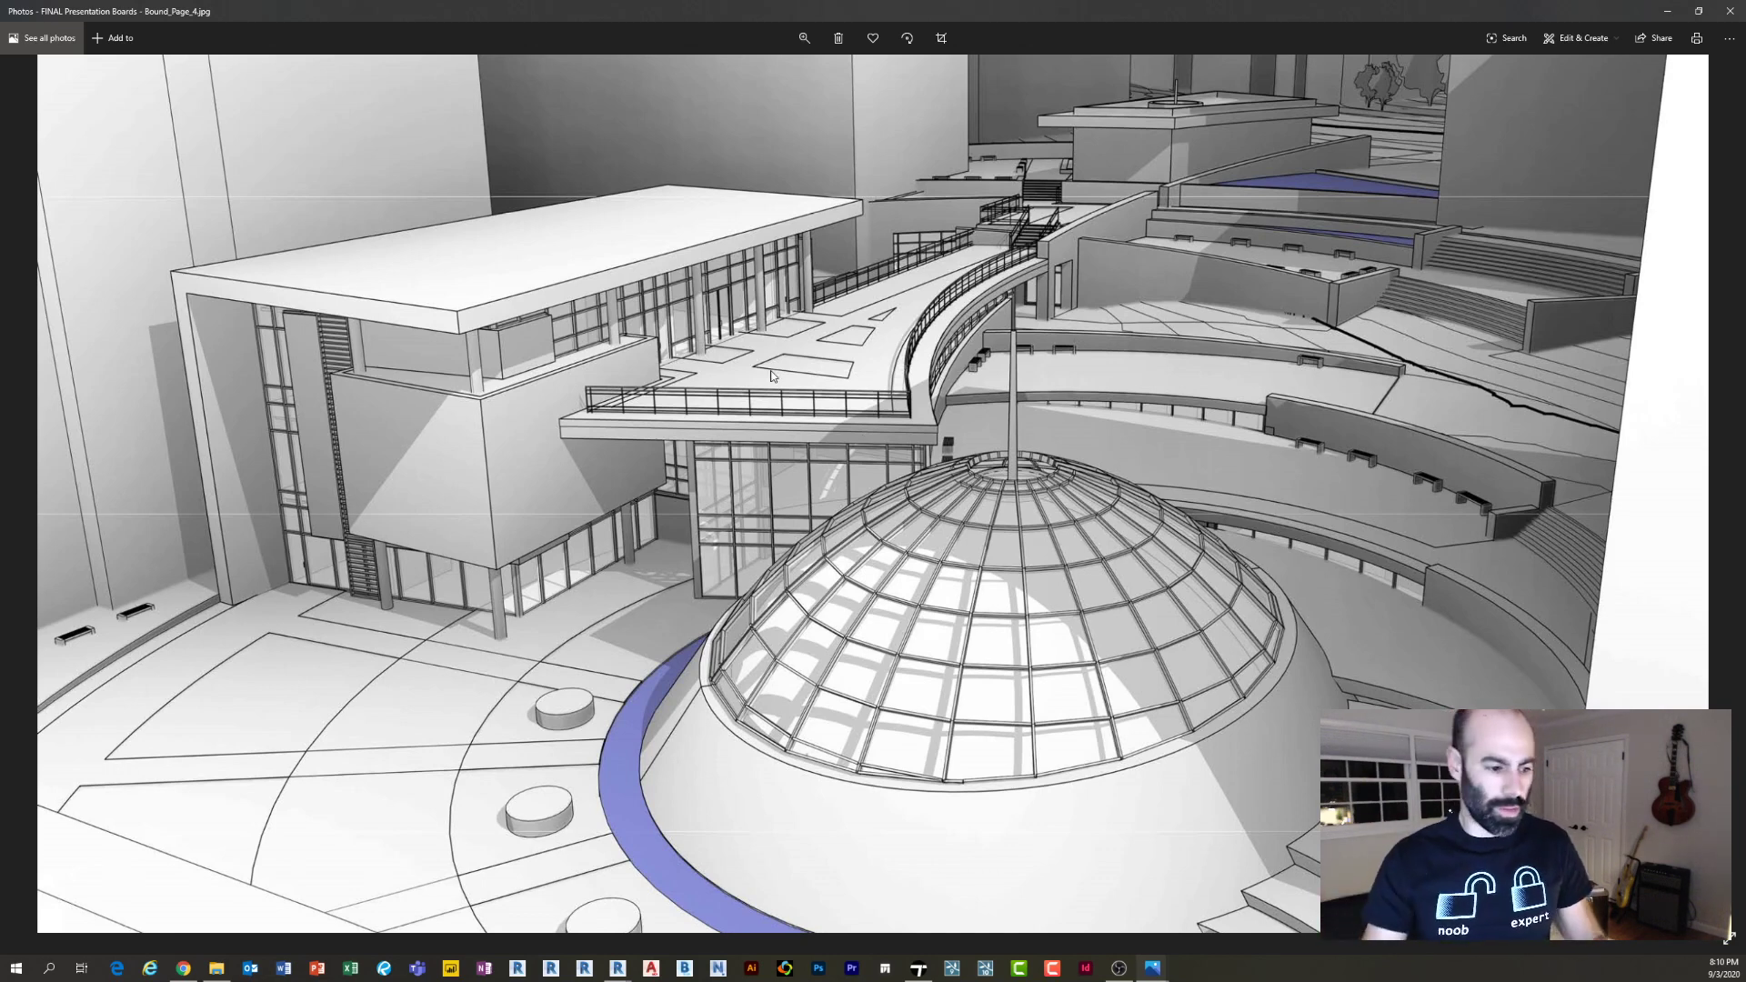
{"action": "scroll", "coordinate": [681, 381], "scroll_direction": "down", "scroll_amount": 3}
{"action": "scroll", "coordinate": [681, 385], "scroll_direction": "up", "scroll_amount": 4}
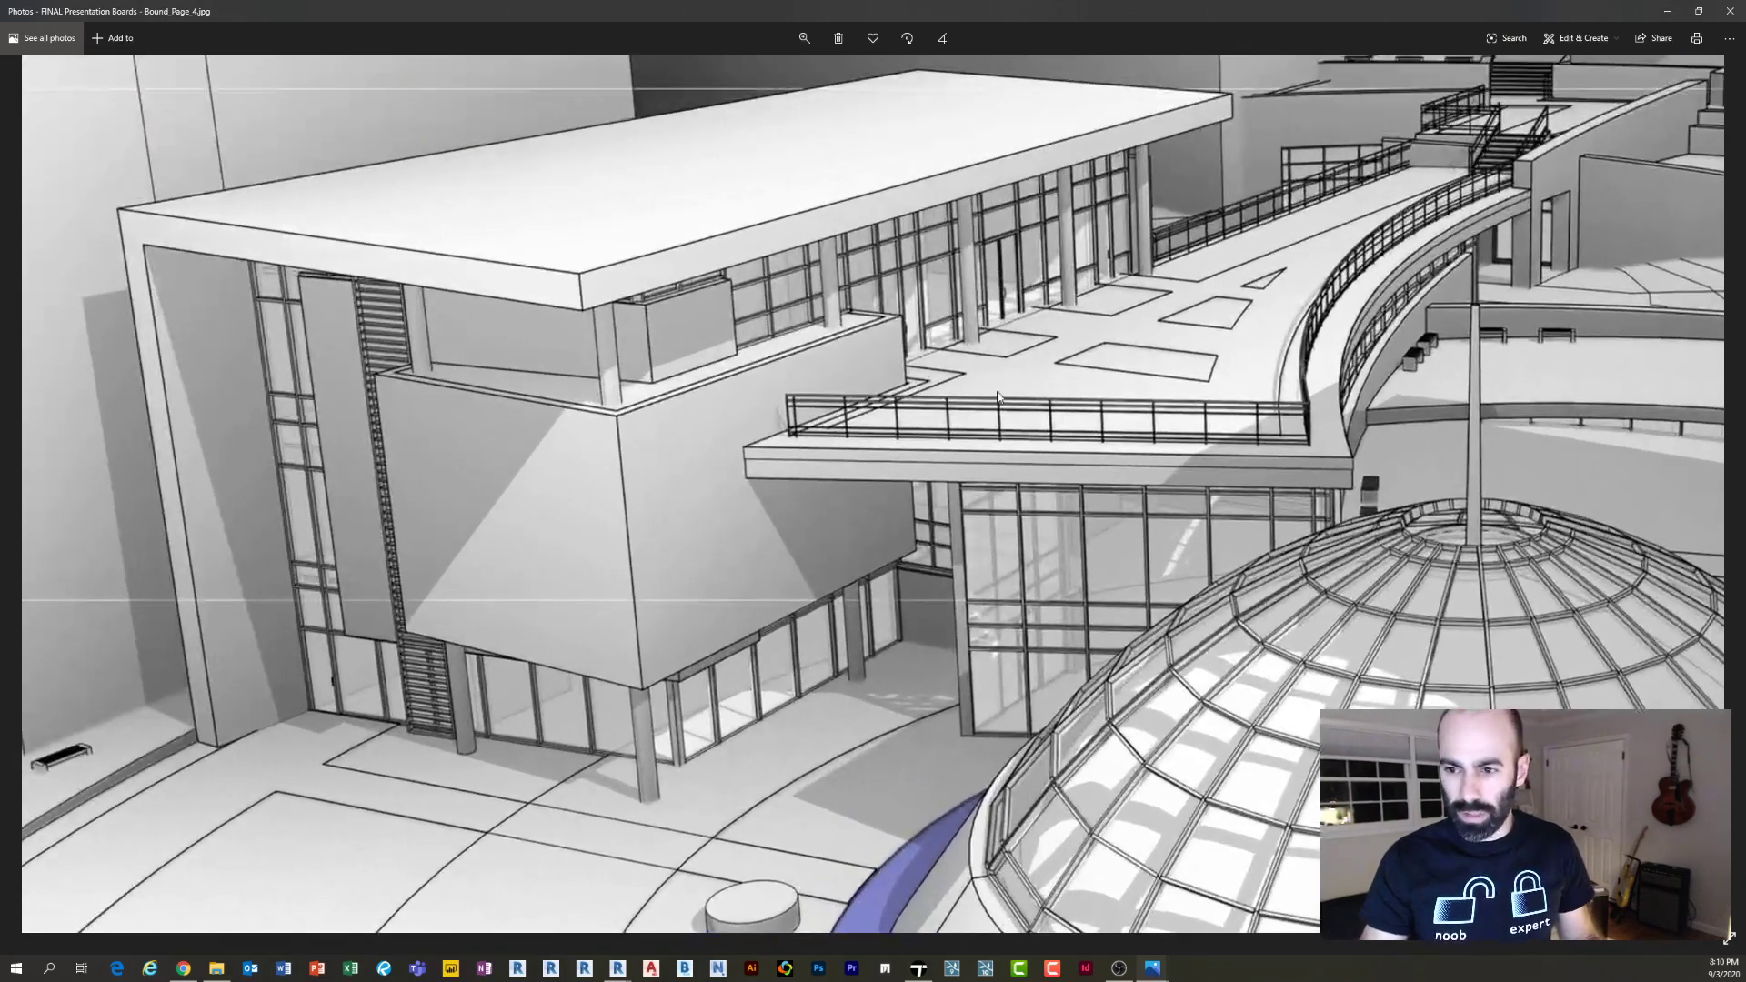
{"action": "left_click_drag", "start_coordinate": [945, 458], "coordinate": [715, 596]}
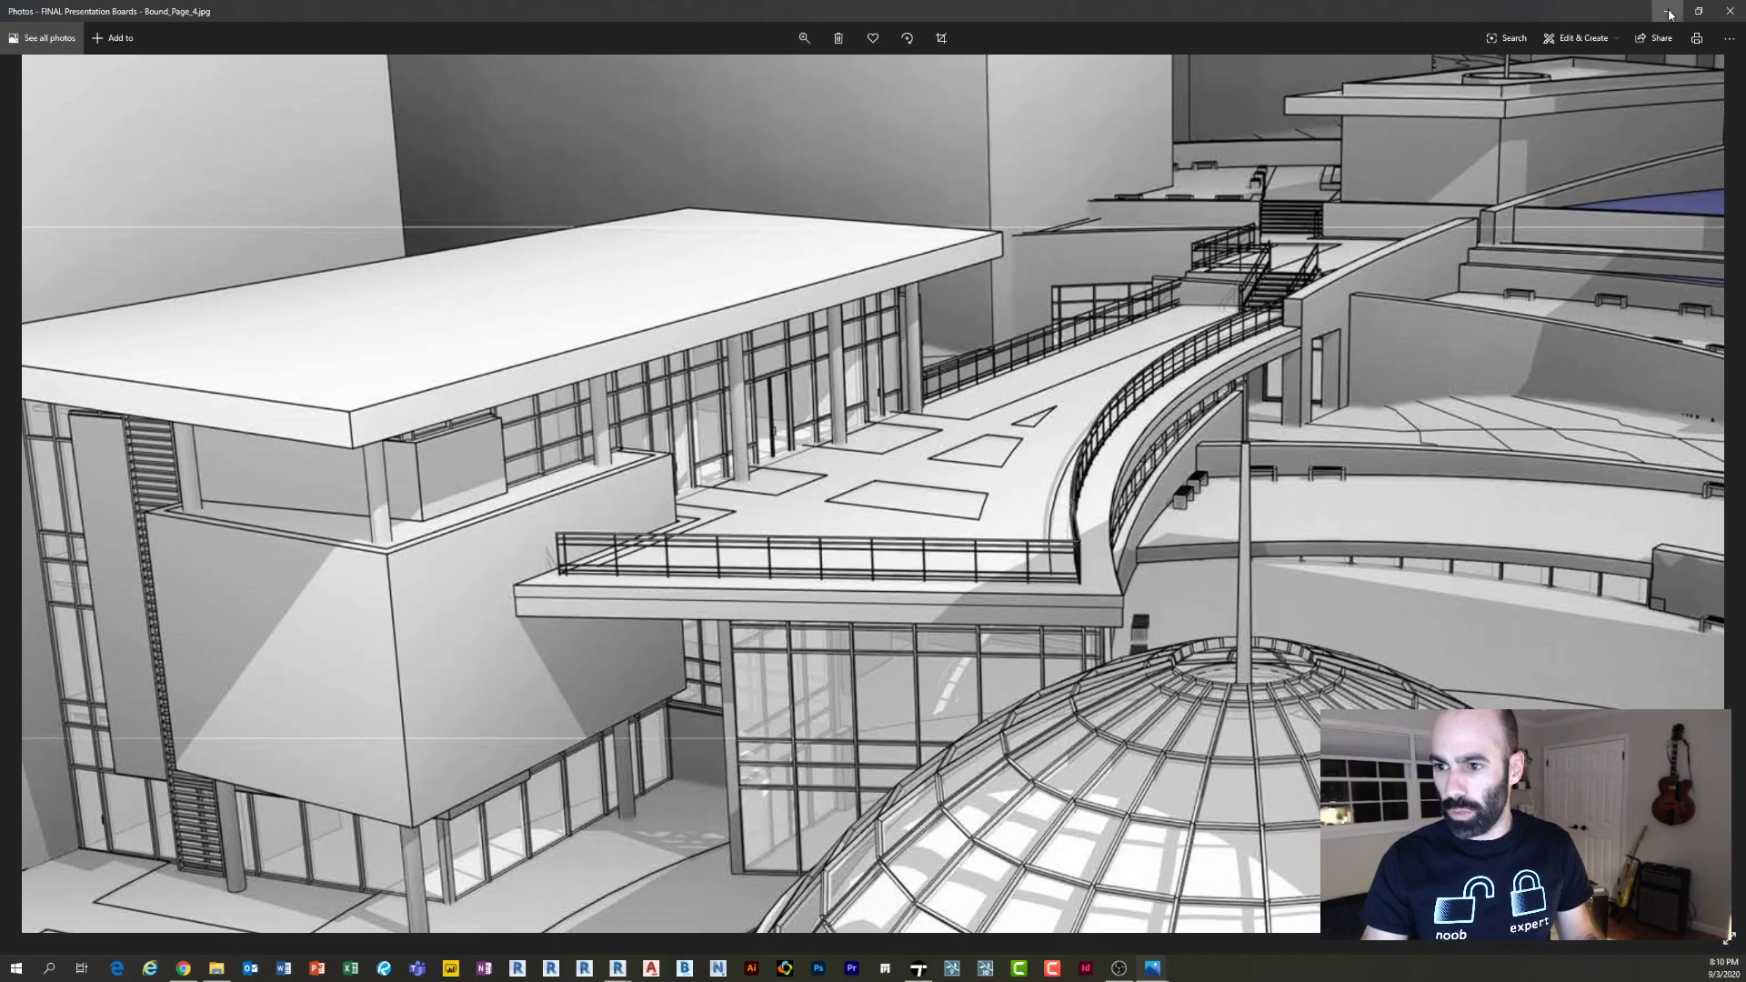
Minimize the Photos window and inspect the main building and its roof terrace in the Revit 3D view
{"action": "left_click", "coordinate": [1668, 13]}
{"action": "left_click", "coordinate": [1072, 428]}
{"action": "scroll", "coordinate": [866, 600], "scroll_direction": "up", "scroll_amount": 4}
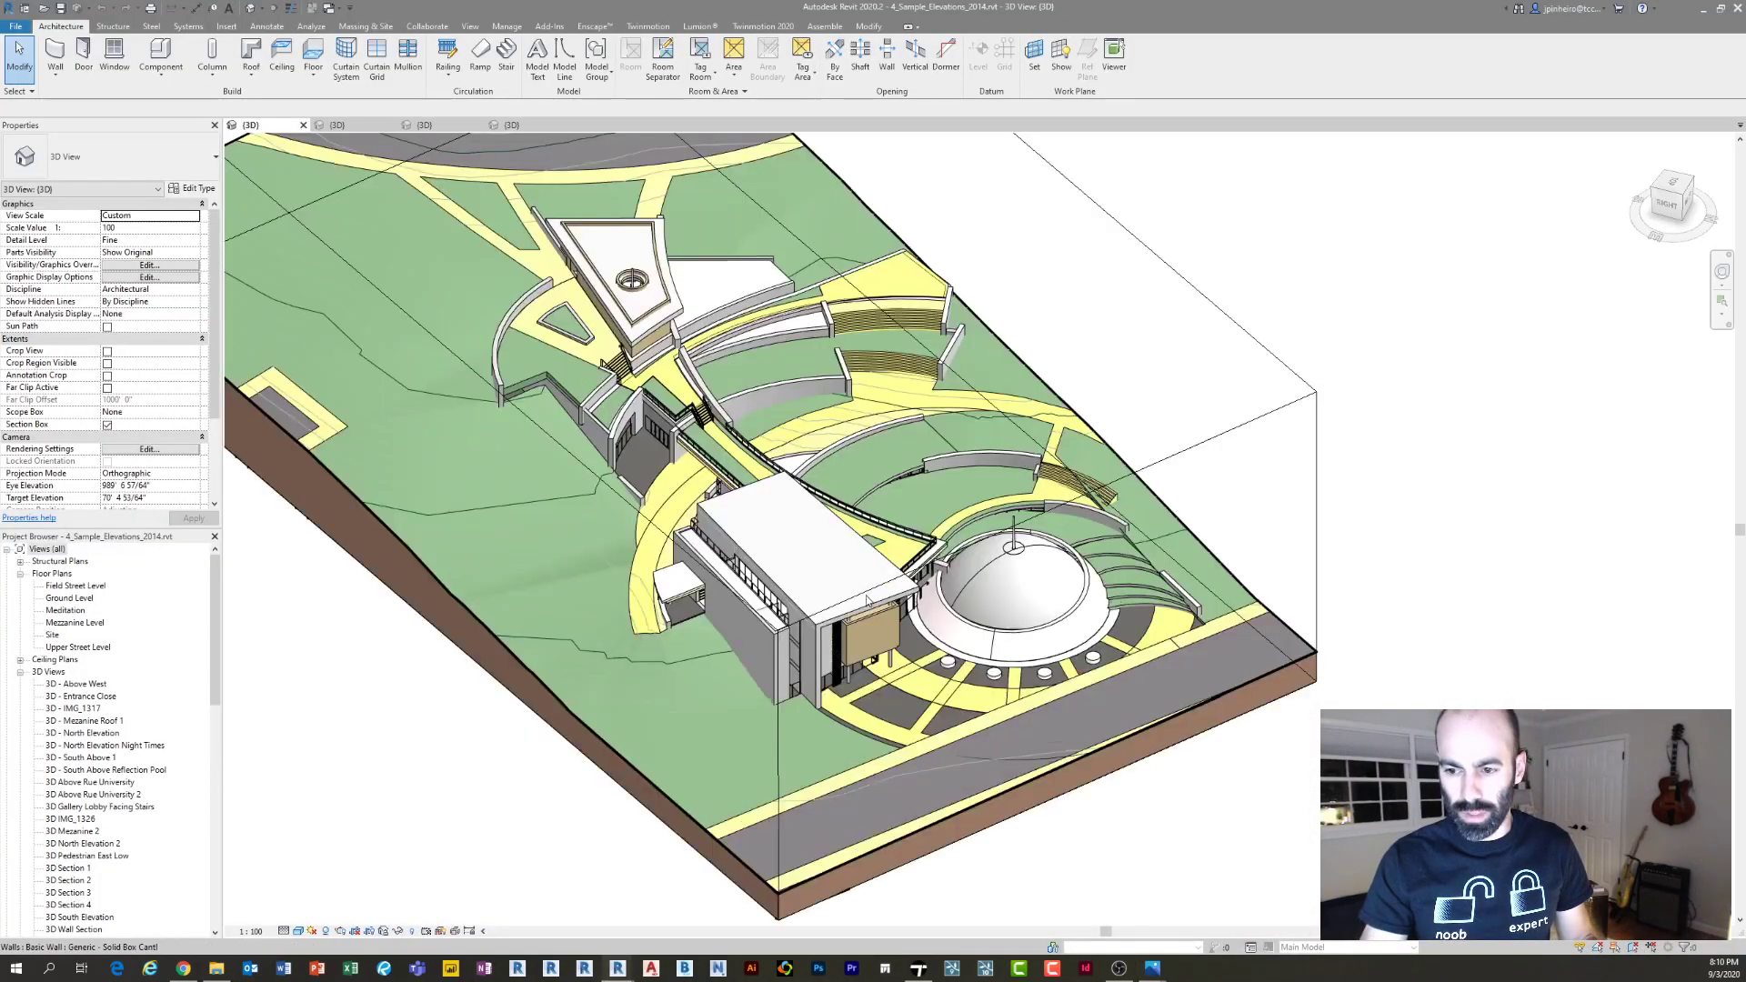
{"action": "scroll", "coordinate": [866, 600], "scroll_direction": "up", "scroll_amount": 2}
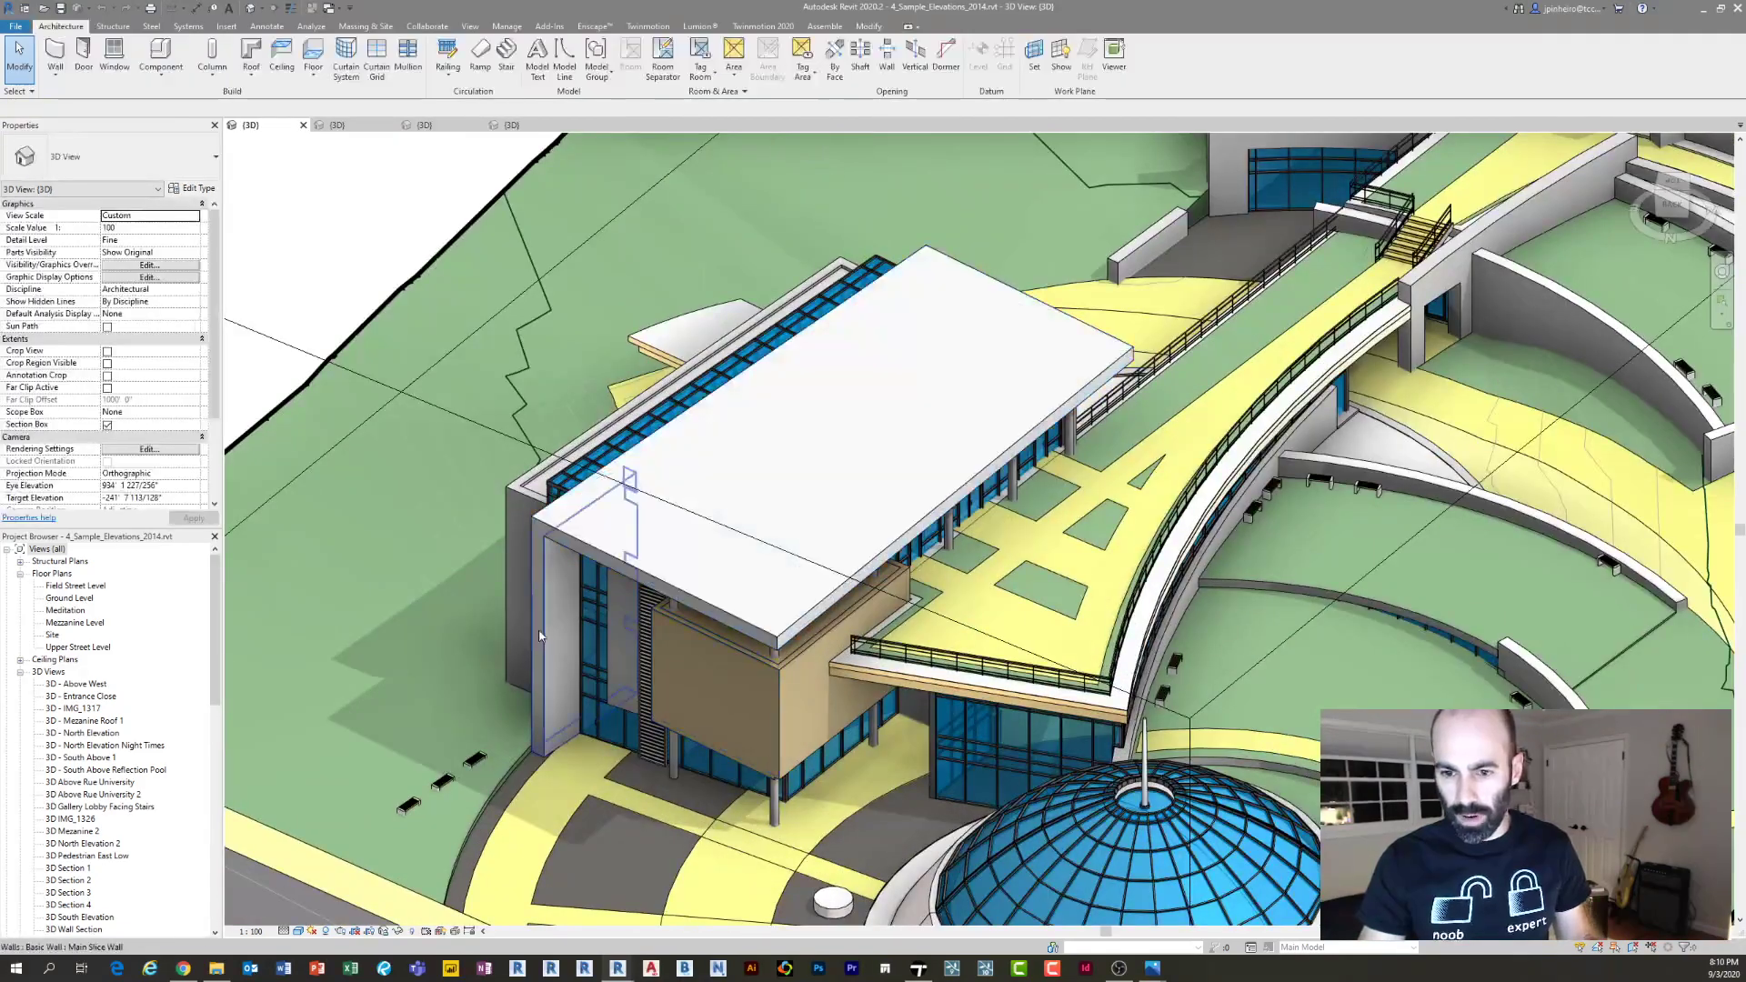
{"action": "middle_click_drag", "start_coordinate": [646, 656], "coordinate": [467, 632]}
{"action": "scroll", "coordinate": [709, 693], "scroll_direction": "up", "scroll_amount": 2}
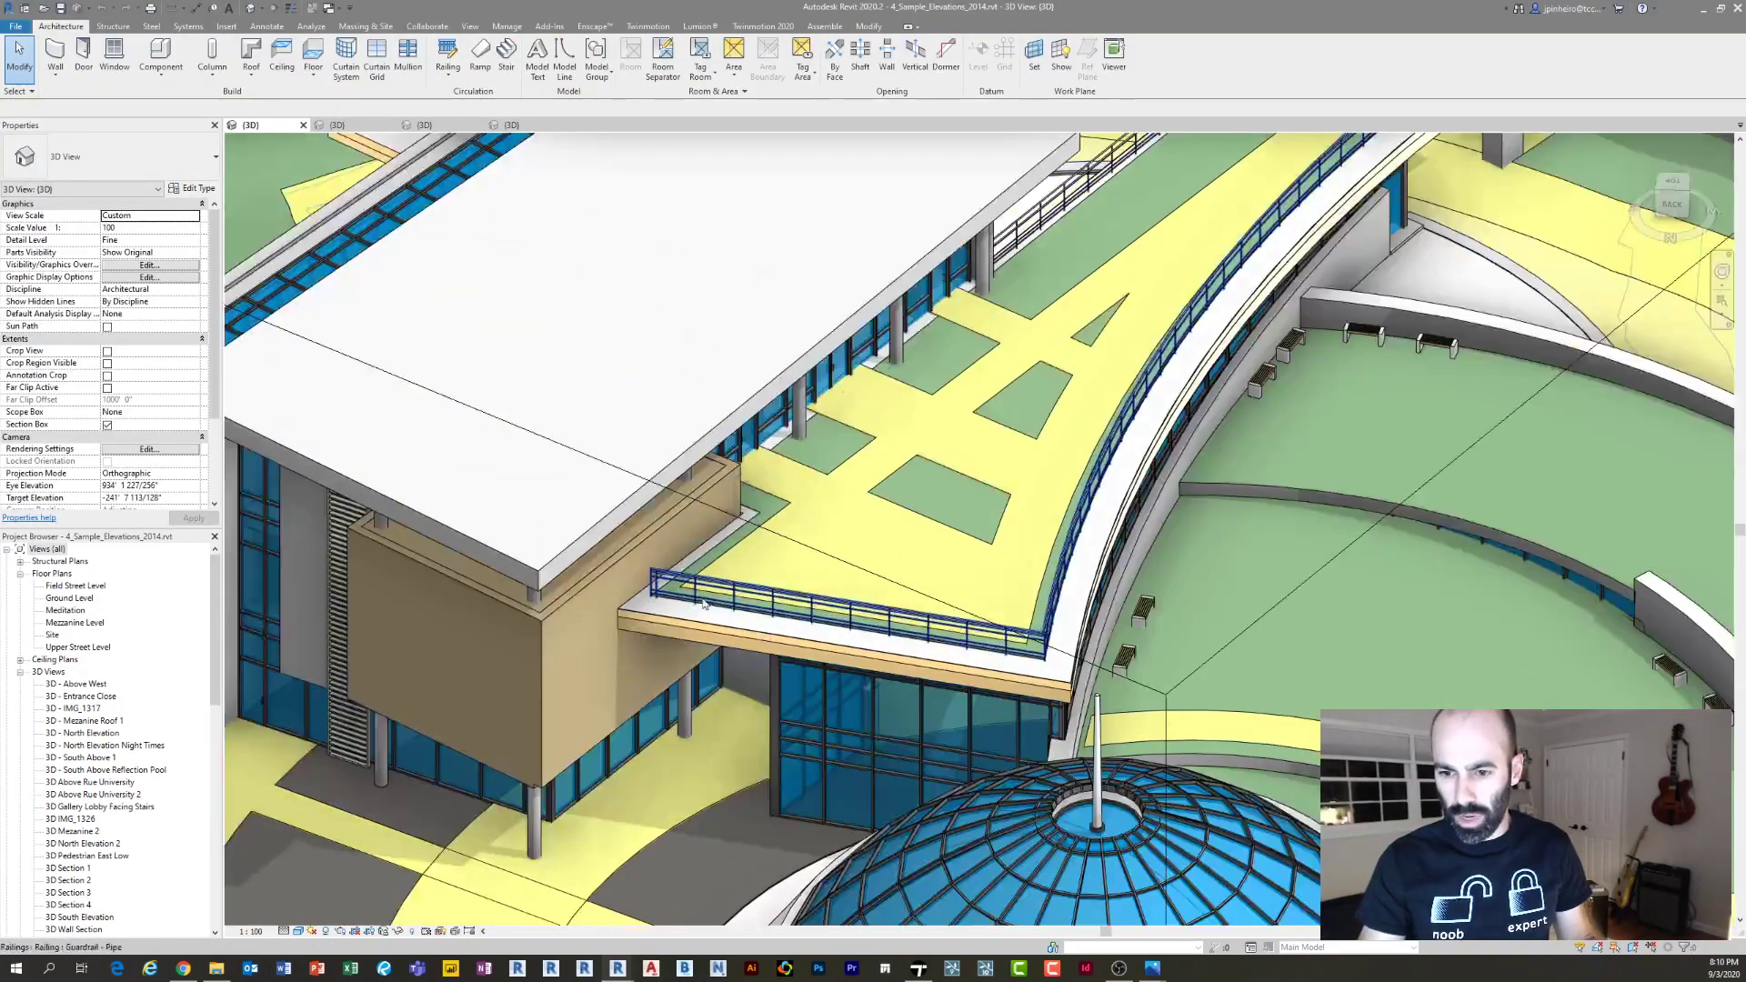
{"action": "middle_click_drag", "start_coordinate": [711, 716], "coordinate": [611, 625], "text": "shift"}
{"action": "scroll", "coordinate": [682, 627], "scroll_direction": "down", "scroll_amount": 4}
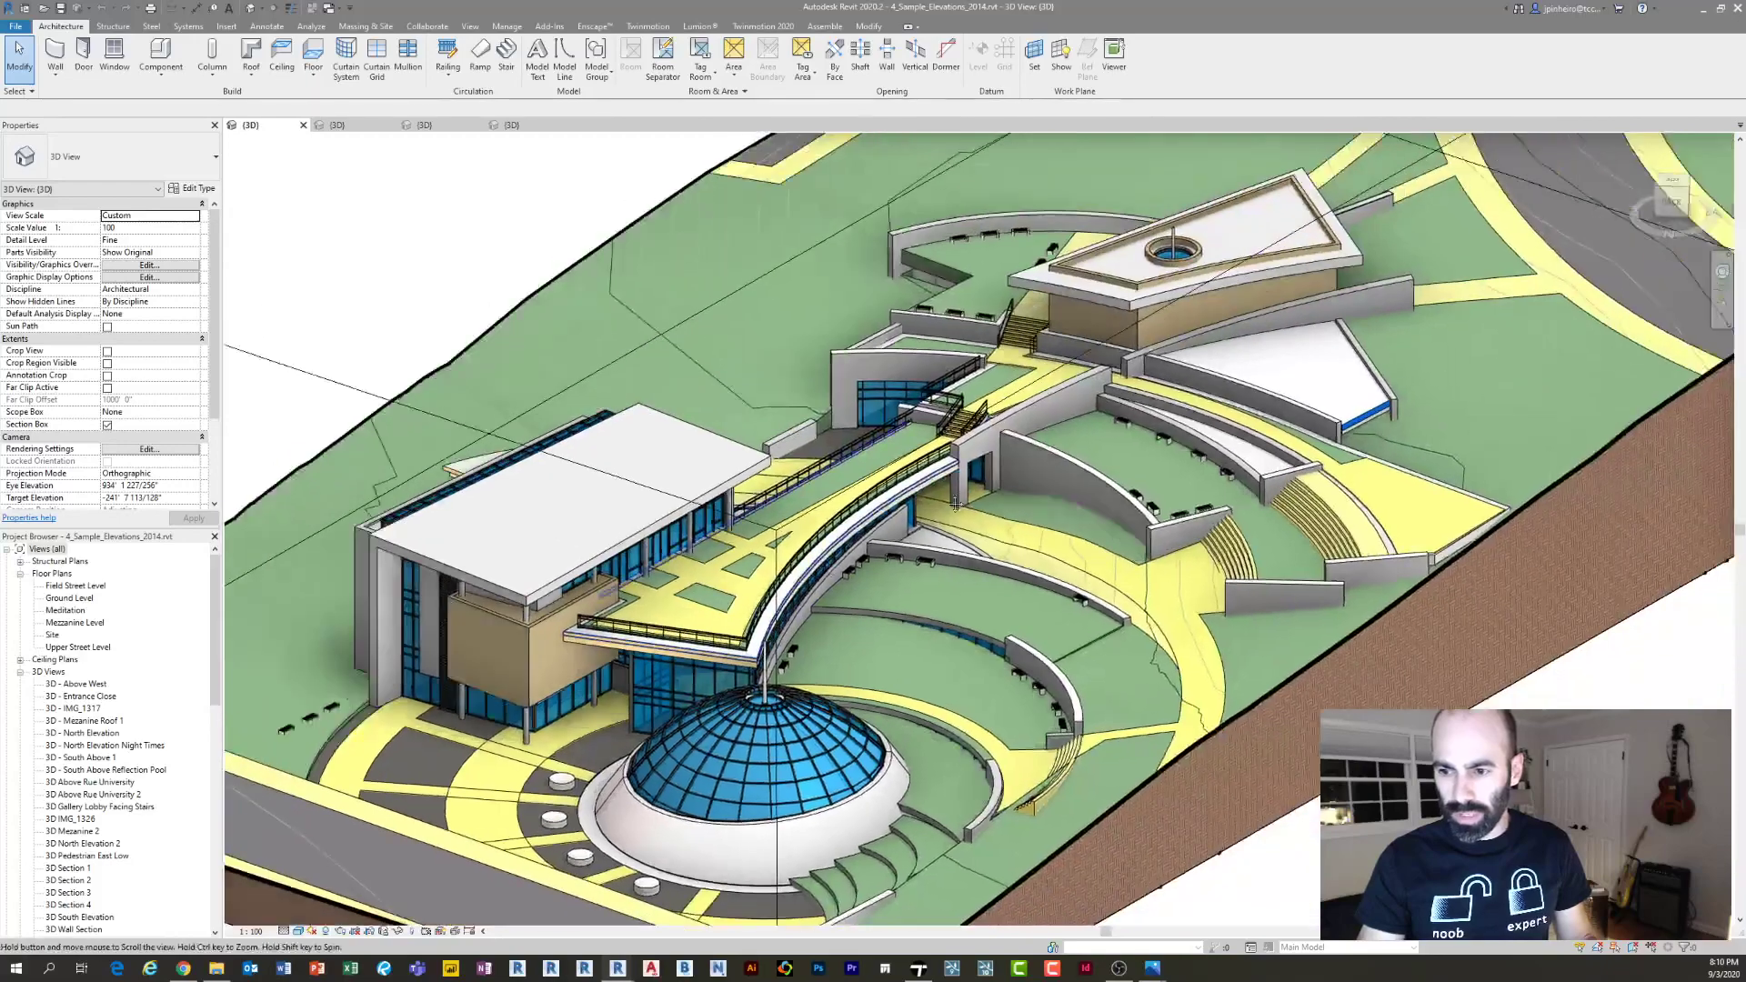
Inspect the elevated walkway and stairs, and select the curved wall with the glazed opening beside them
{"action": "scroll", "coordinate": [966, 432], "scroll_direction": "up", "scroll_amount": 3}
{"action": "scroll", "coordinate": [966, 432], "scroll_direction": "up", "scroll_amount": 3}
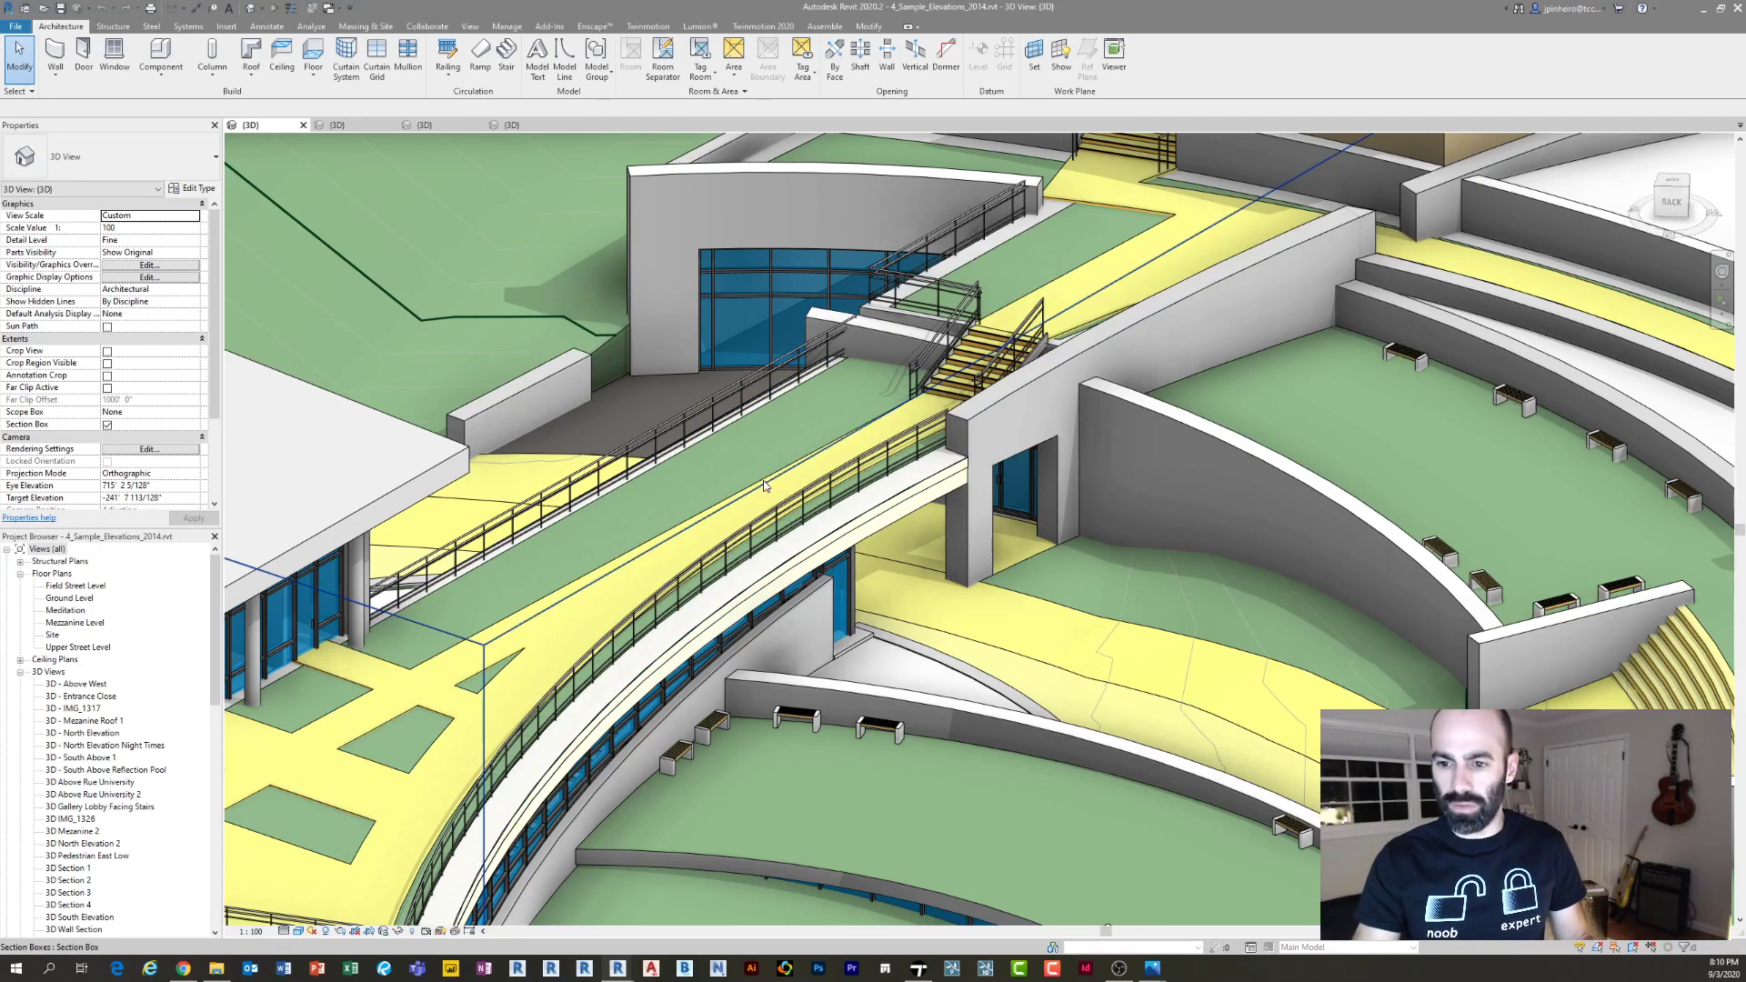
{"action": "scroll", "coordinate": [693, 277], "scroll_direction": "up", "scroll_amount": 5}
{"action": "scroll", "coordinate": [694, 266], "scroll_direction": "down", "scroll_amount": 2}
{"action": "middle_click_drag", "start_coordinate": [694, 267], "coordinate": [637, 429]}
{"action": "left_click", "coordinate": [673, 264]}
{"action": "middle_click_drag", "start_coordinate": [673, 264], "coordinate": [498, 289], "text": "shift"}
{"action": "scroll", "coordinate": [782, 491], "scroll_direction": "down", "scroll_amount": 6}
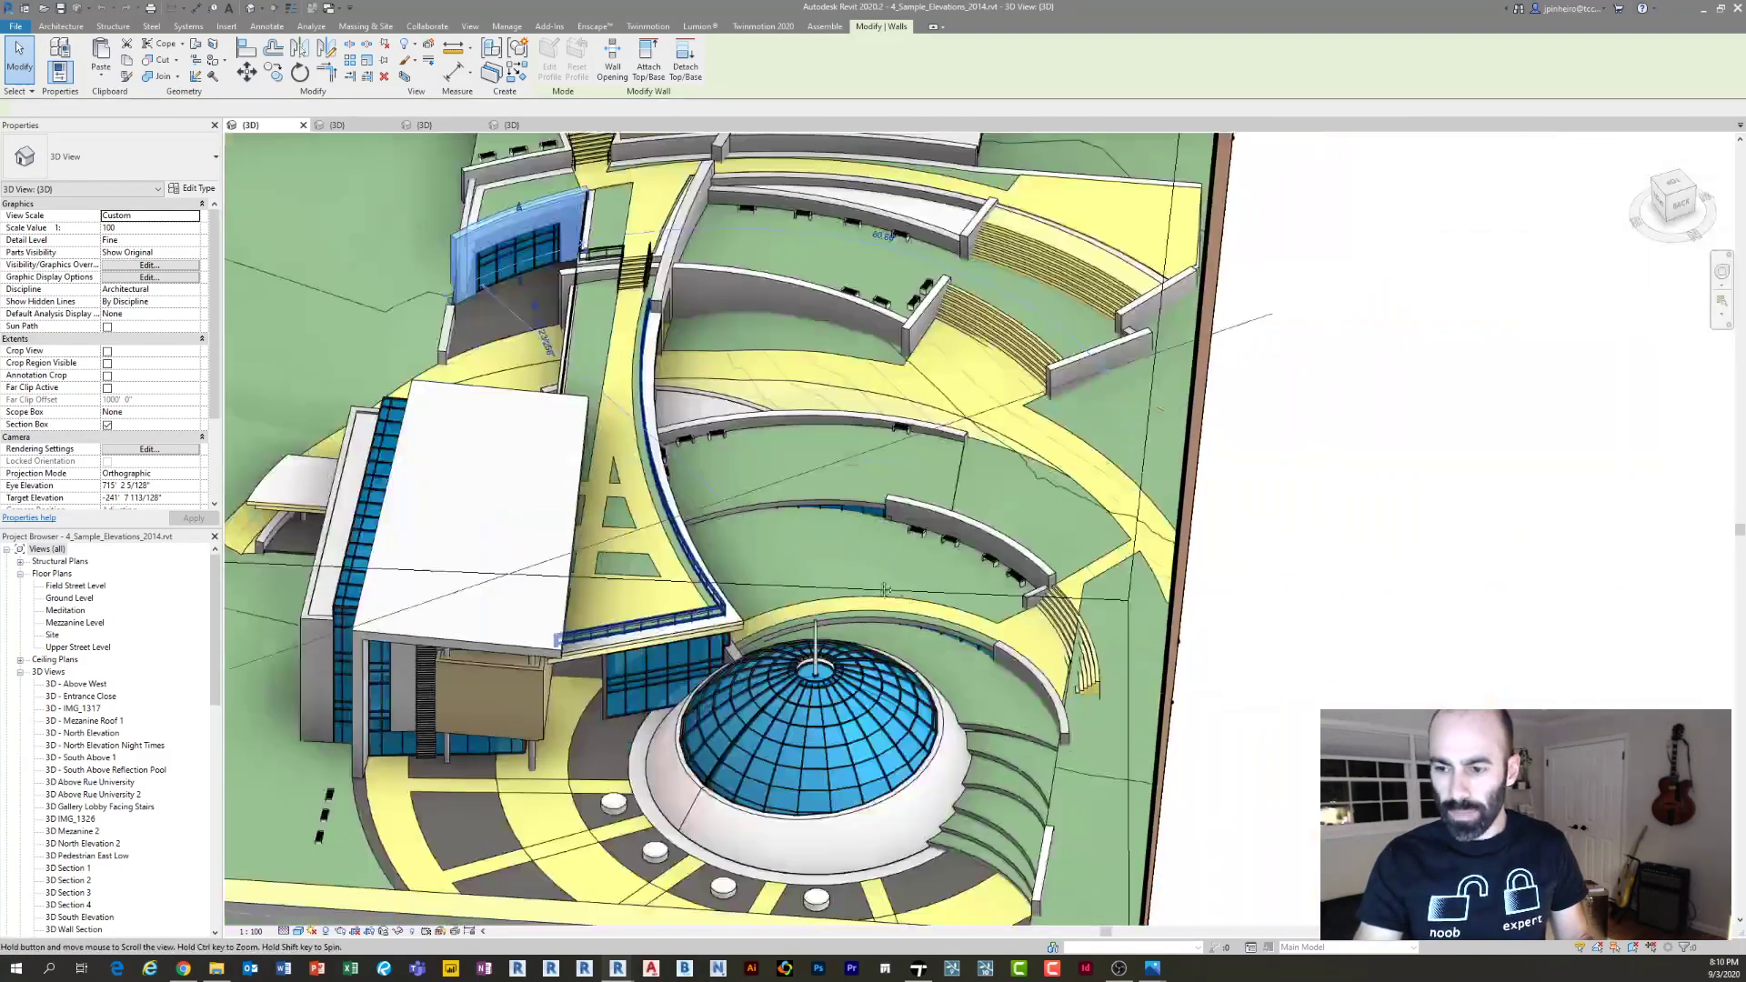
Clear the wall selection and examine the glass dome, its mast and the surrounding curved retaining walls
{"action": "middle_click_drag", "start_coordinate": [825, 653], "coordinate": [729, 674], "text": "shift"}
{"action": "key", "text": "Escape"}
{"action": "scroll", "coordinate": [371, 741], "scroll_direction": "up", "scroll_amount": 4}
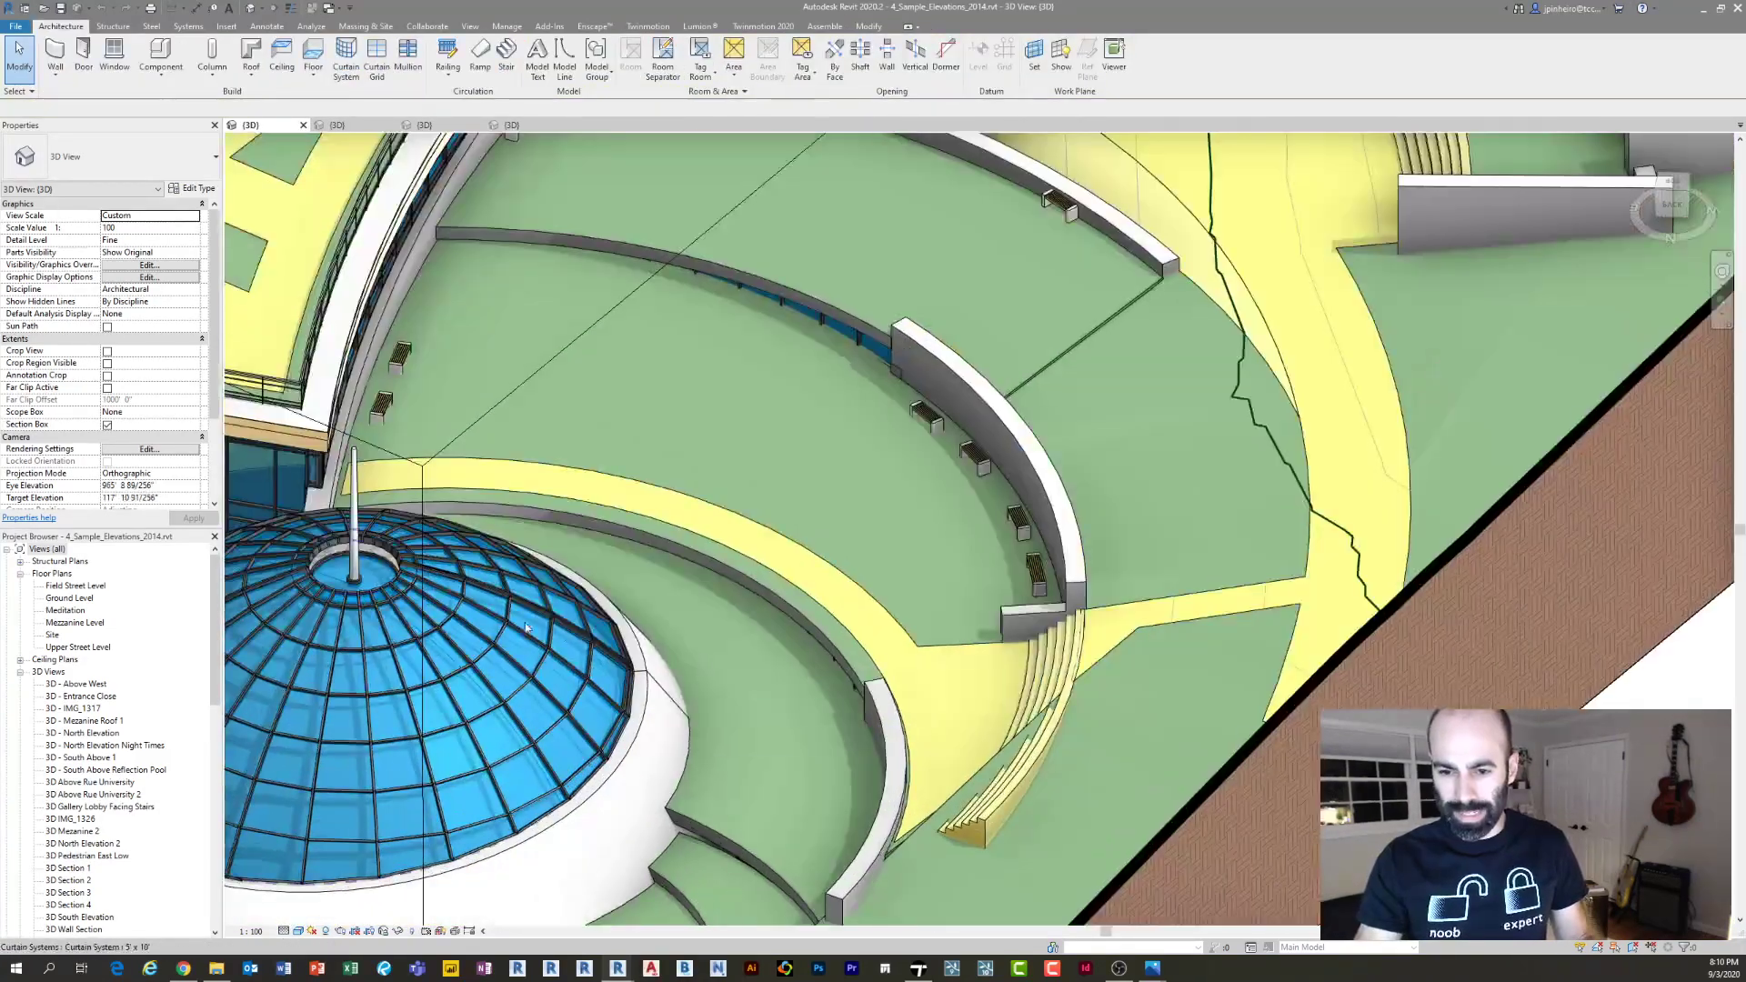
{"action": "middle_click_drag", "start_coordinate": [421, 591], "coordinate": [827, 519]}
{"action": "scroll", "coordinate": [827, 518], "scroll_direction": "up", "scroll_amount": 3}
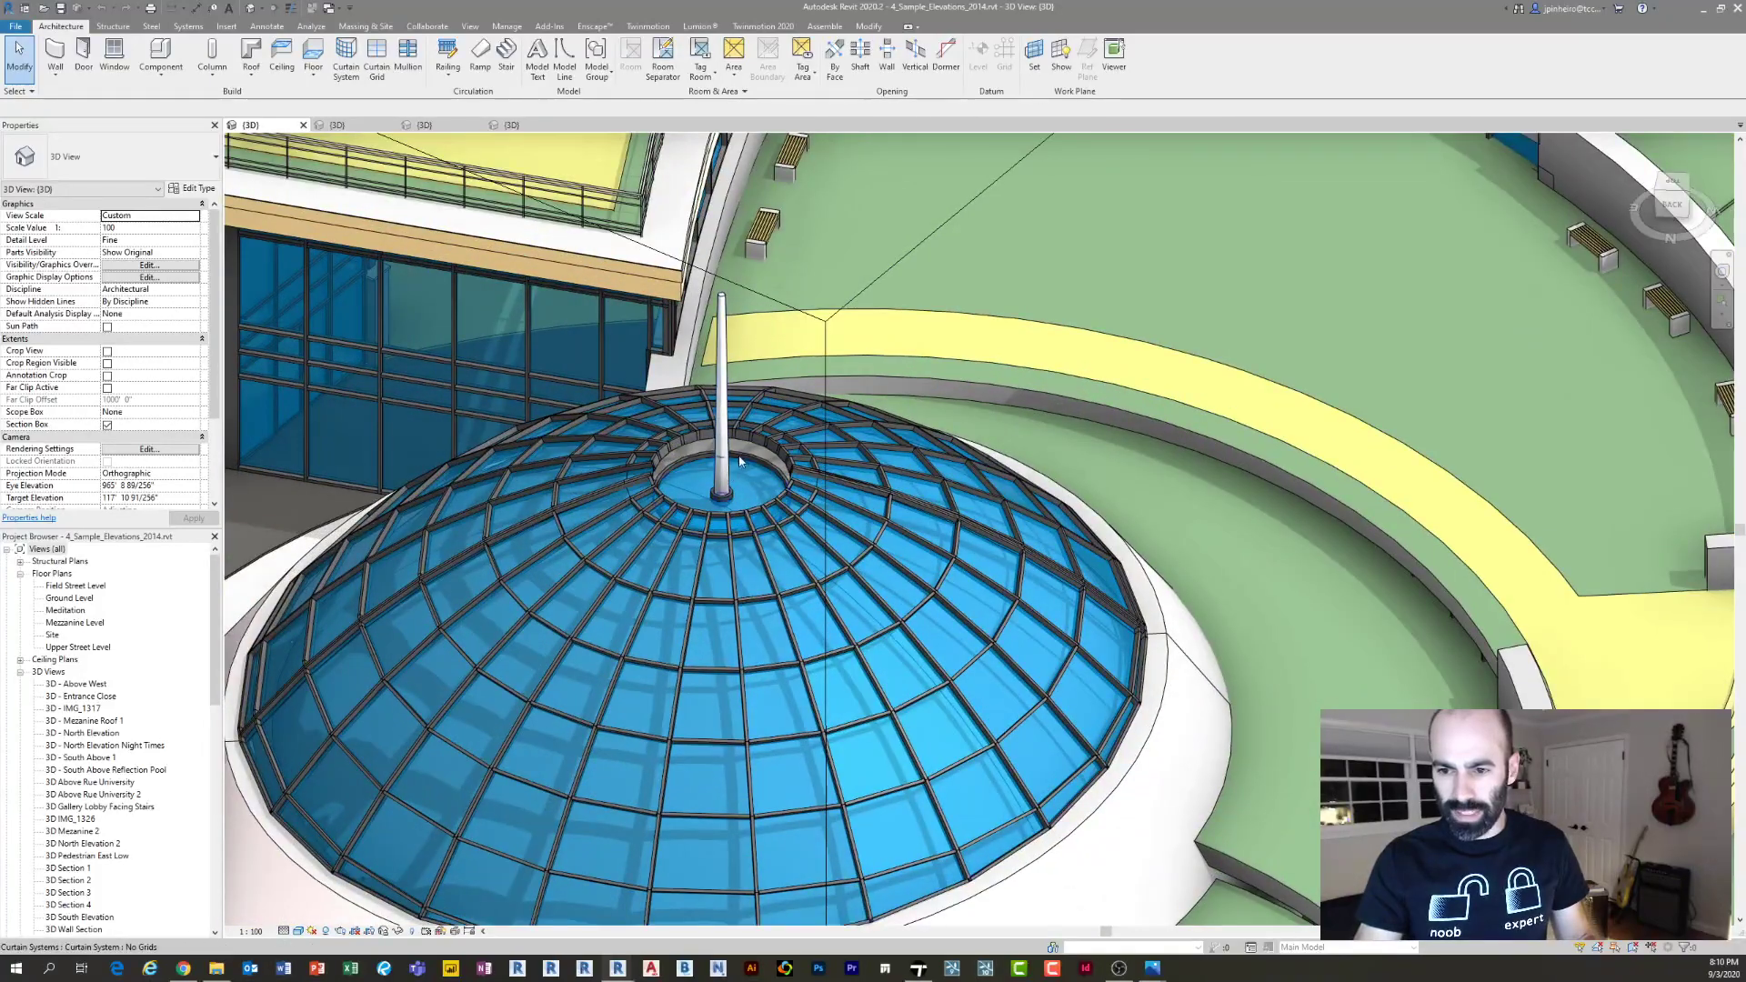
{"action": "scroll", "coordinate": [740, 461], "scroll_direction": "down", "scroll_amount": 3}
{"action": "middle_click_drag", "start_coordinate": [705, 517], "coordinate": [673, 472], "text": "shift"}
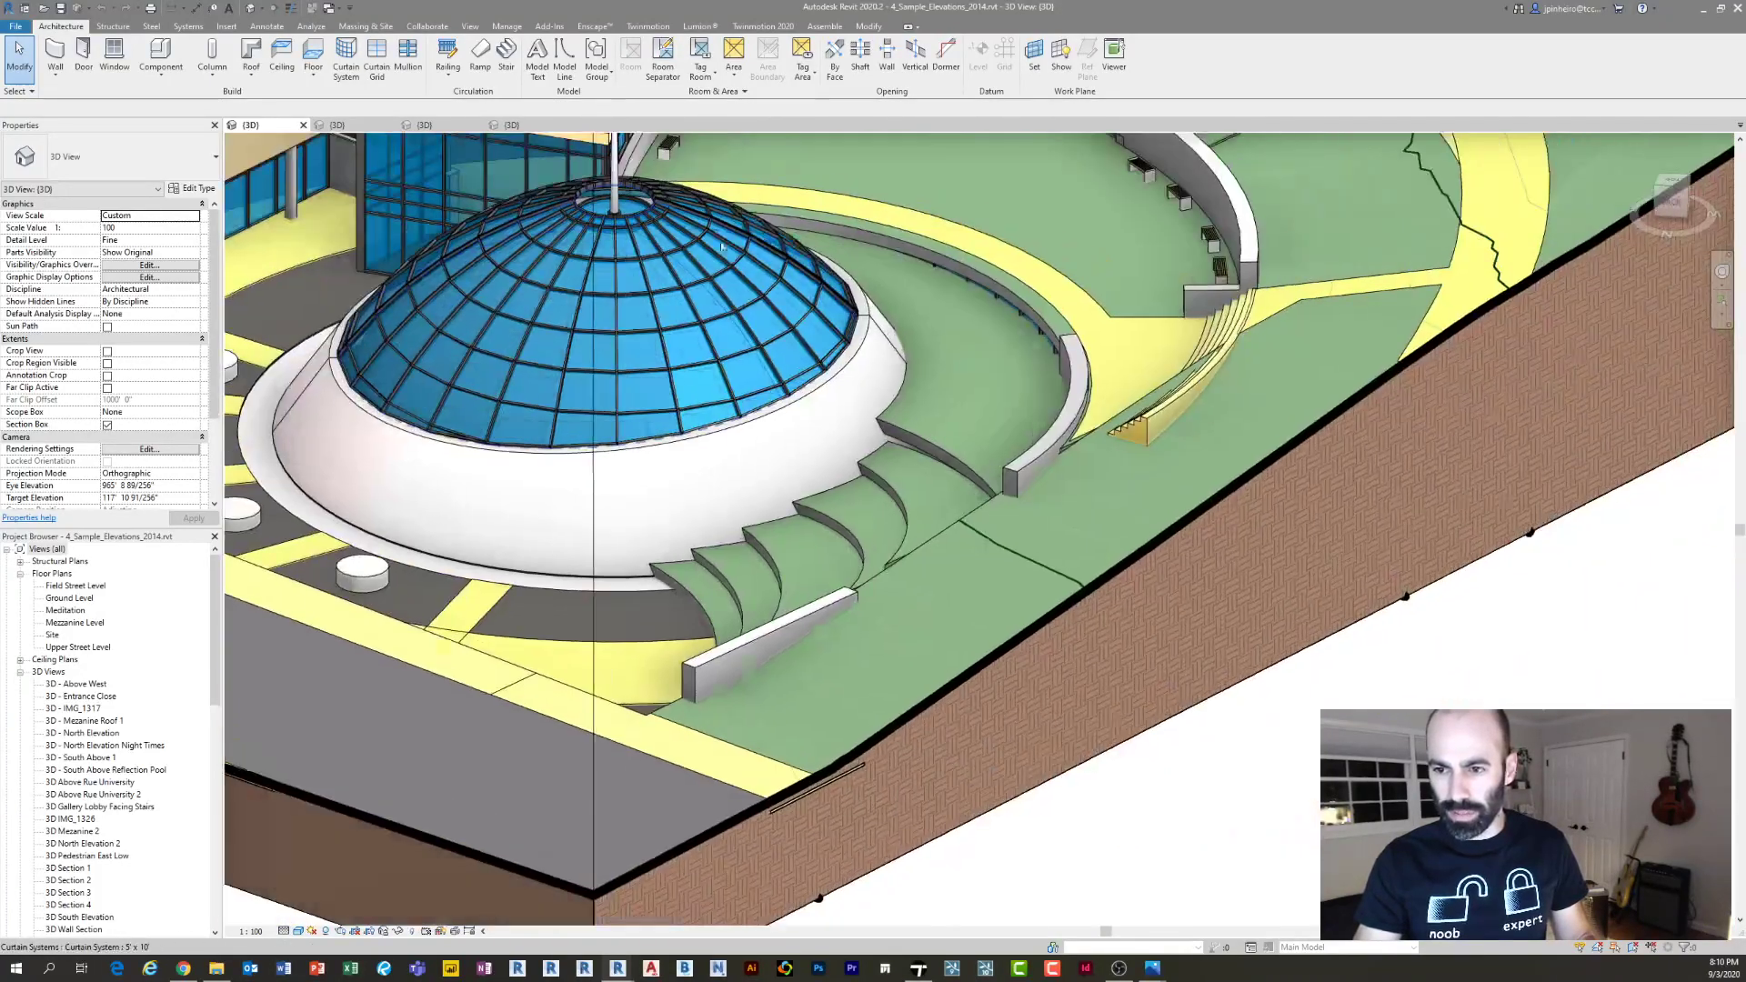
Examine the glass dome's curtain grid, crown opening and mast, and the terraces and plaza around it
{"action": "scroll", "coordinate": [721, 245], "scroll_direction": "up", "scroll_amount": 4}
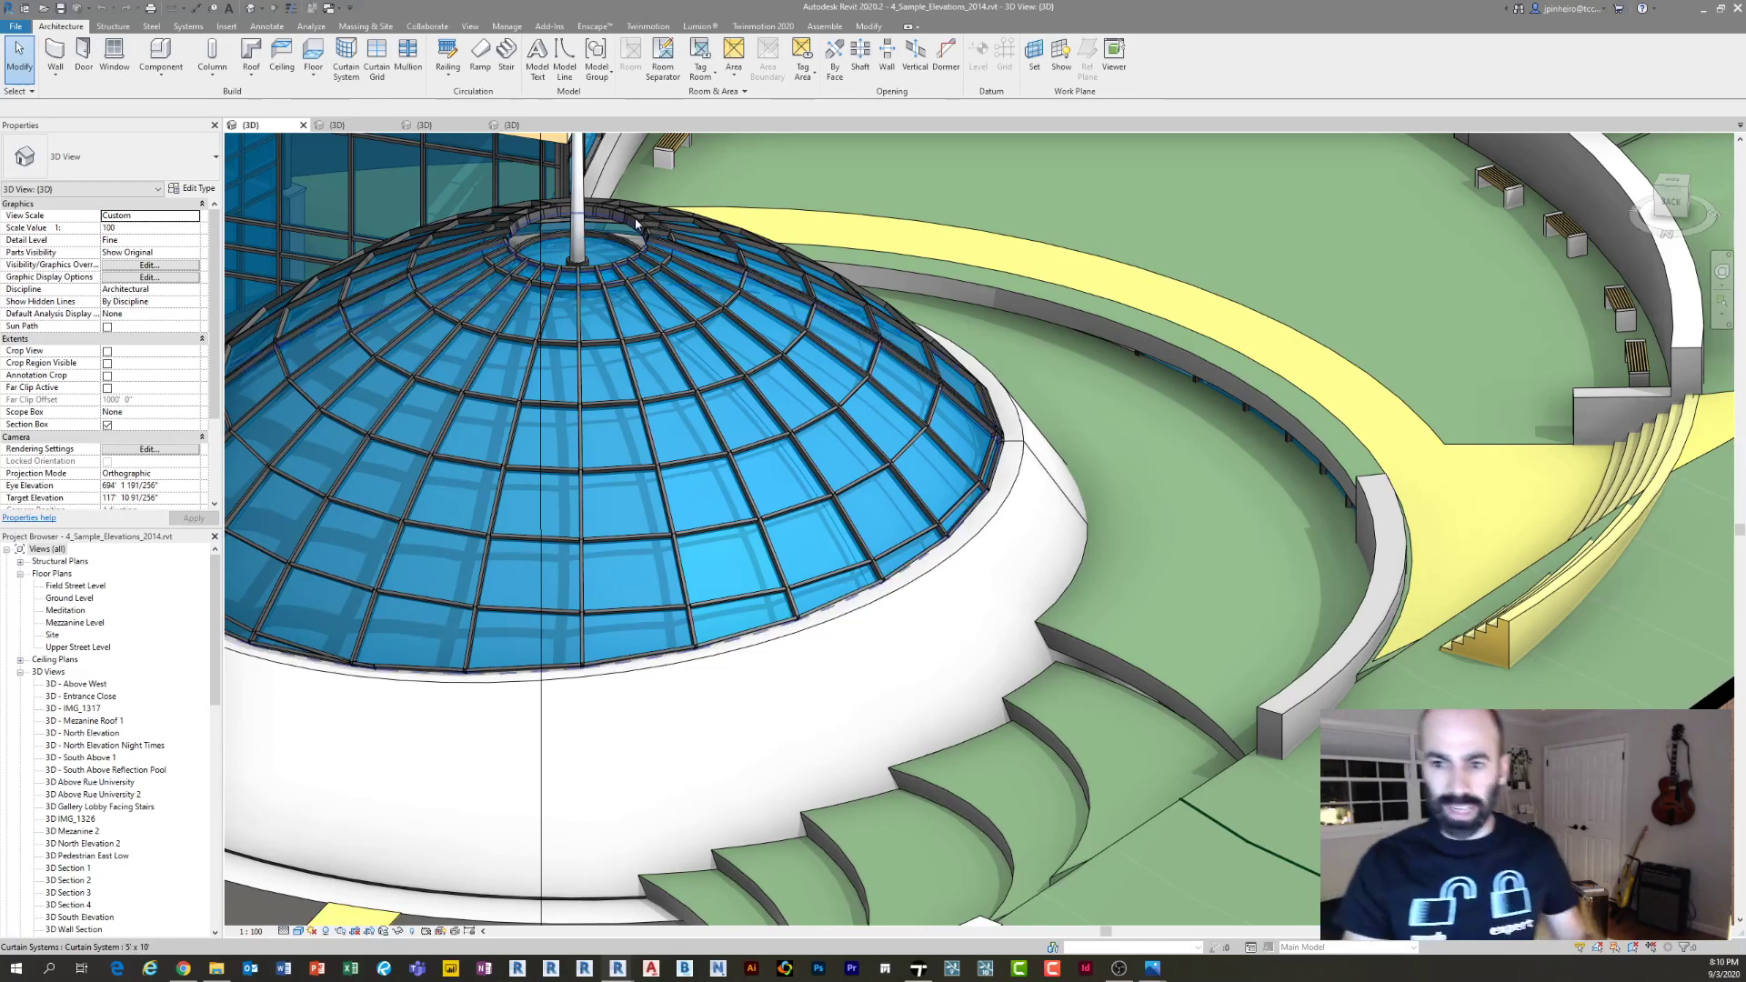
{"action": "middle_click_drag", "start_coordinate": [622, 258], "coordinate": [809, 309], "text": "shift"}
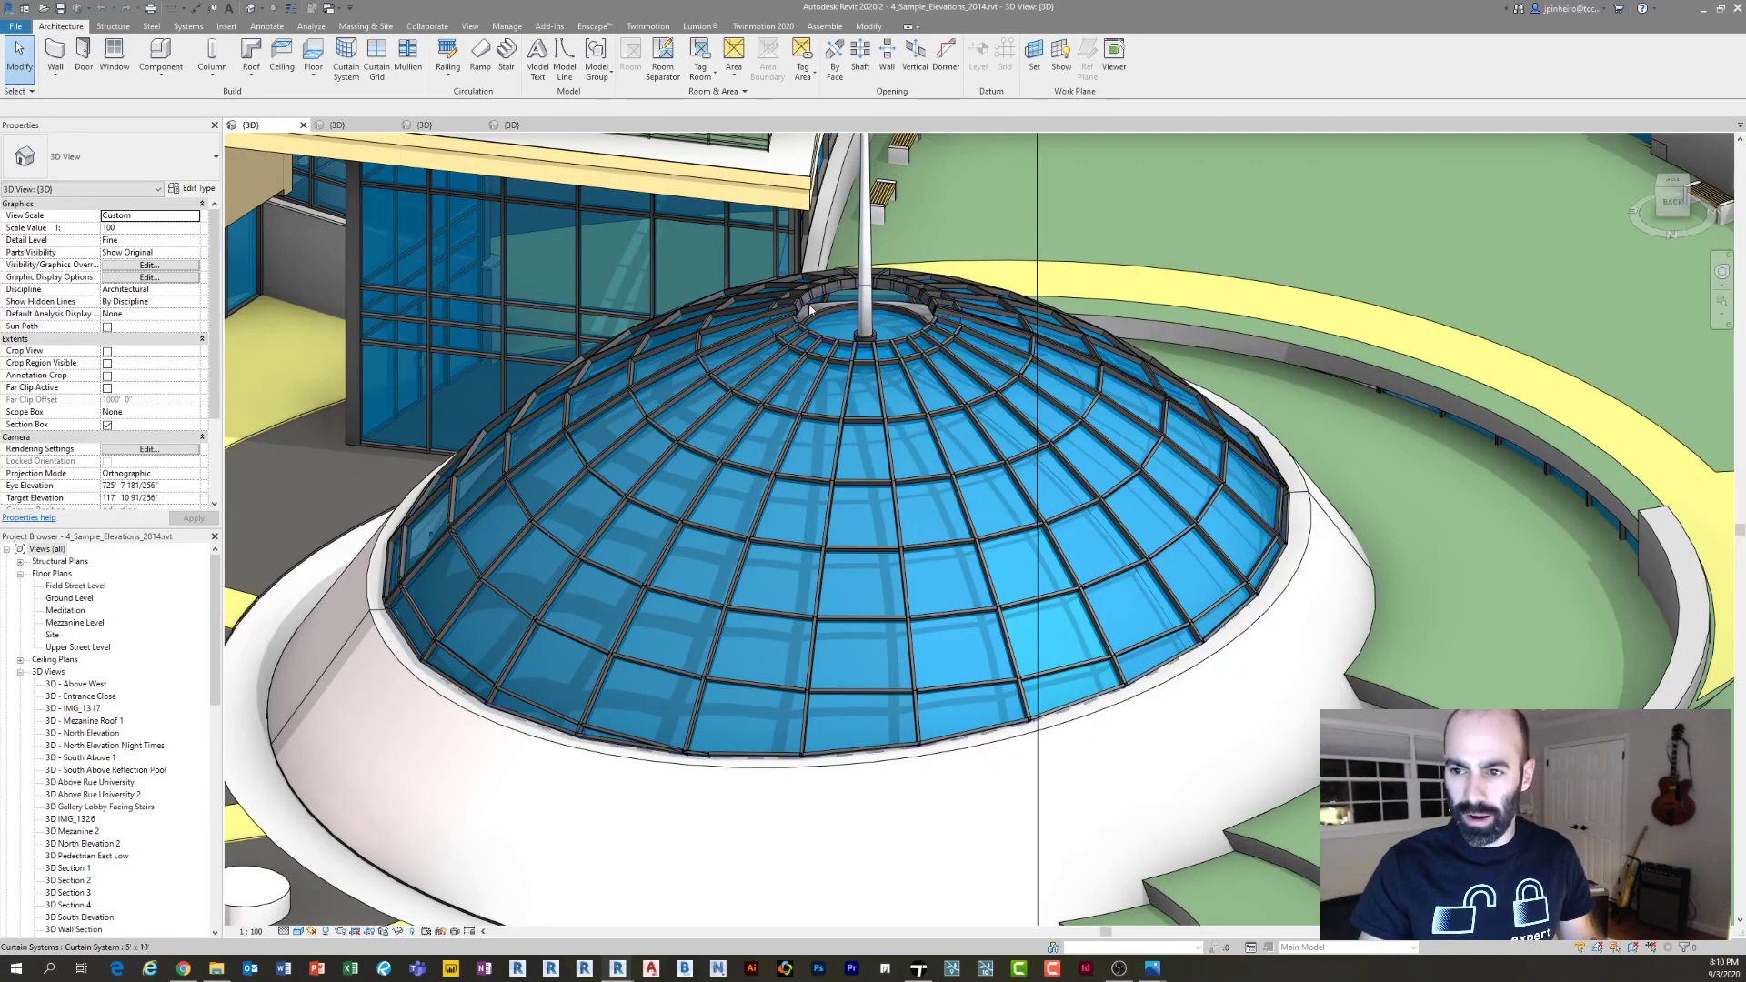
{"action": "scroll", "coordinate": [825, 315], "scroll_direction": "up", "scroll_amount": 5}
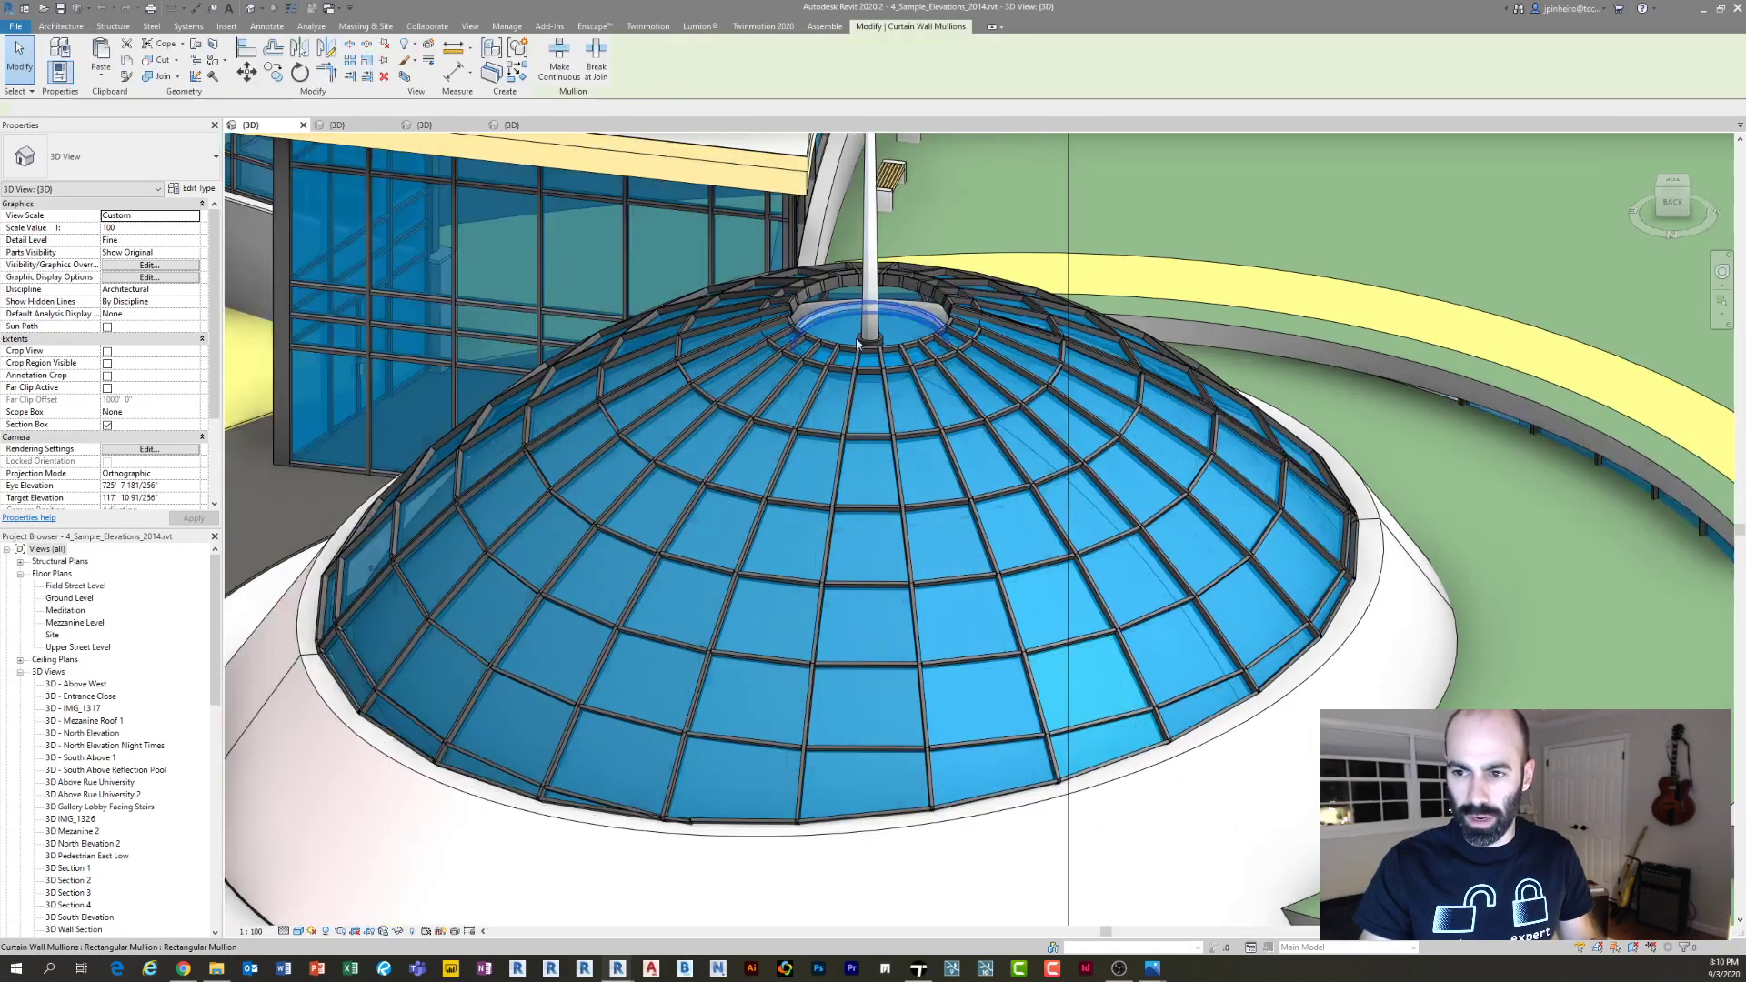
{"action": "scroll", "coordinate": [908, 342], "scroll_direction": "down", "scroll_amount": 5}
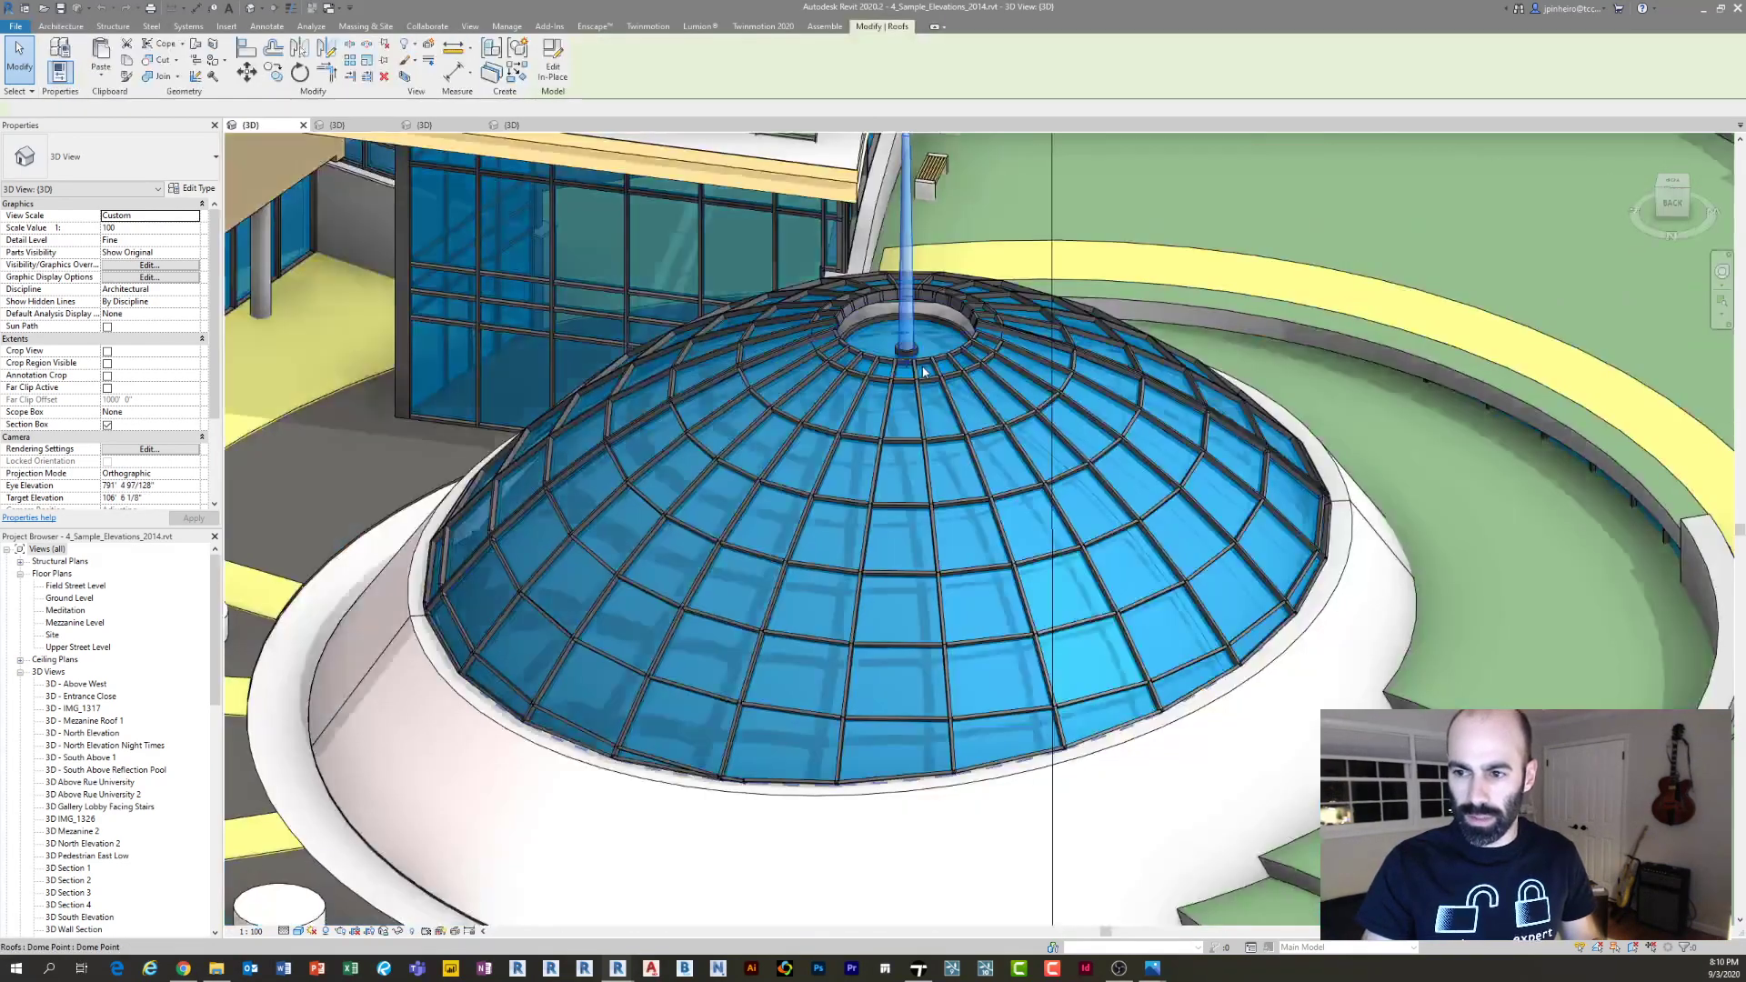
{"action": "scroll", "coordinate": [601, 735], "scroll_direction": "down", "scroll_amount": 5}
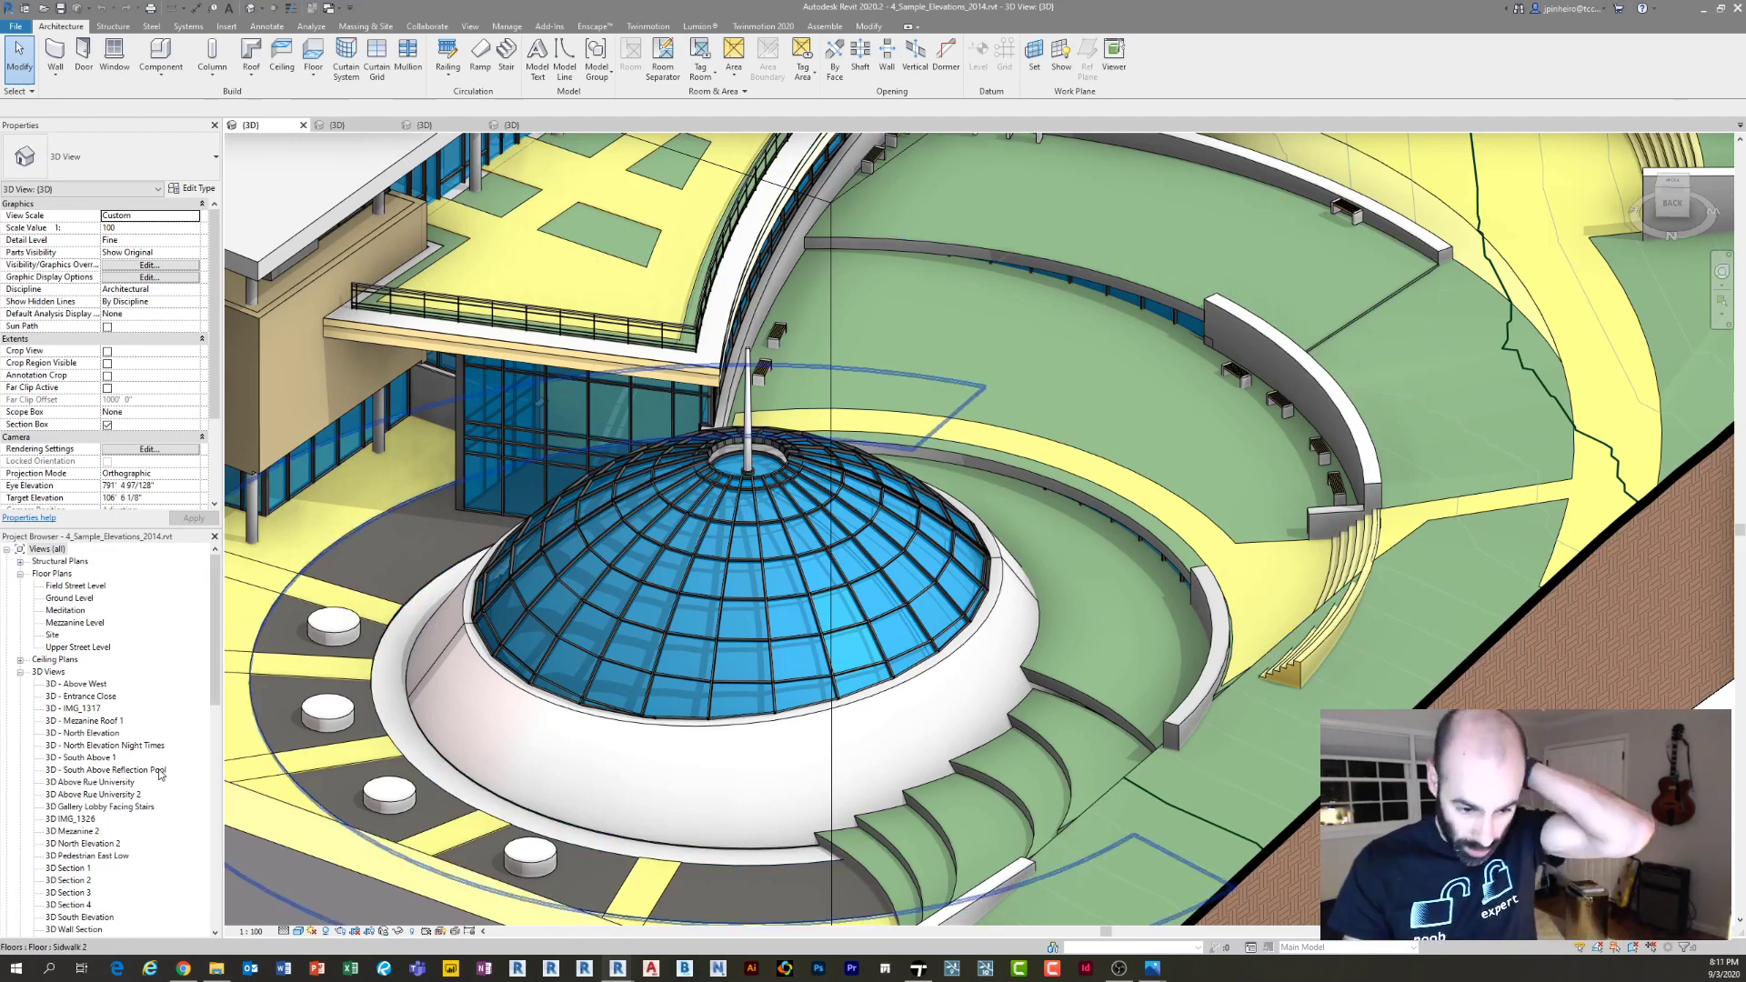
{"action": "middle_click_drag", "start_coordinate": [490, 719], "coordinate": [477, 702]}
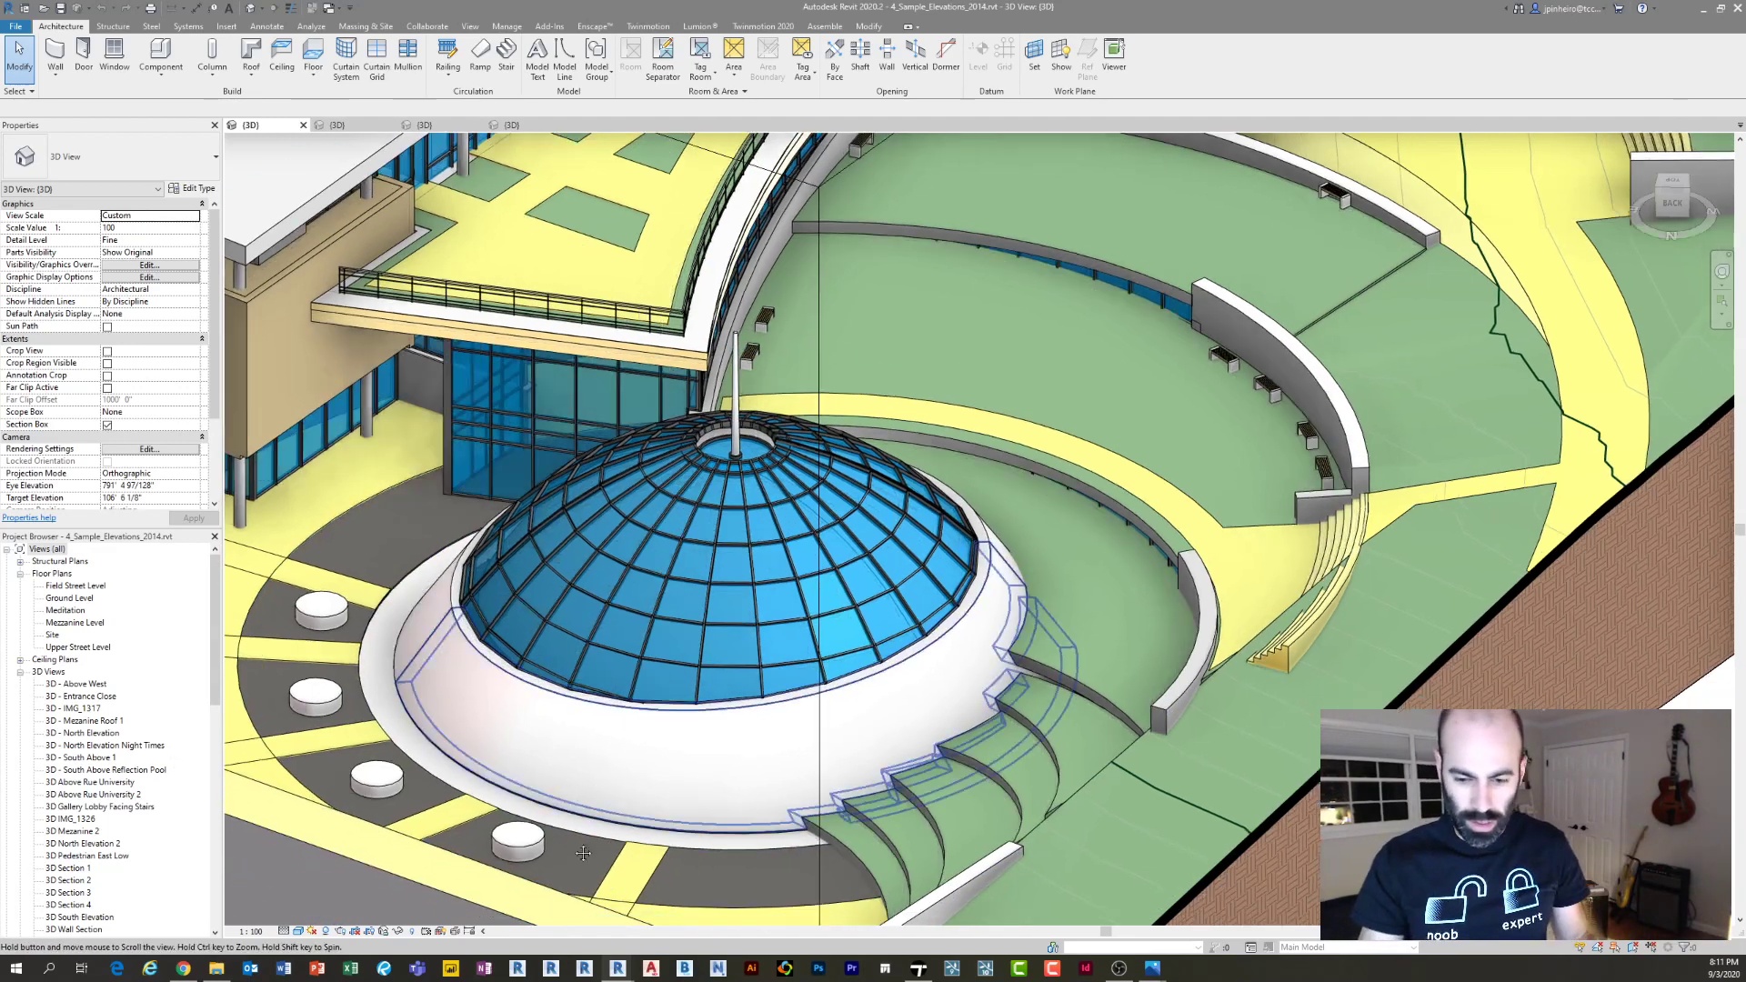
{"action": "scroll", "coordinate": [663, 503], "scroll_direction": "down", "scroll_amount": 2}
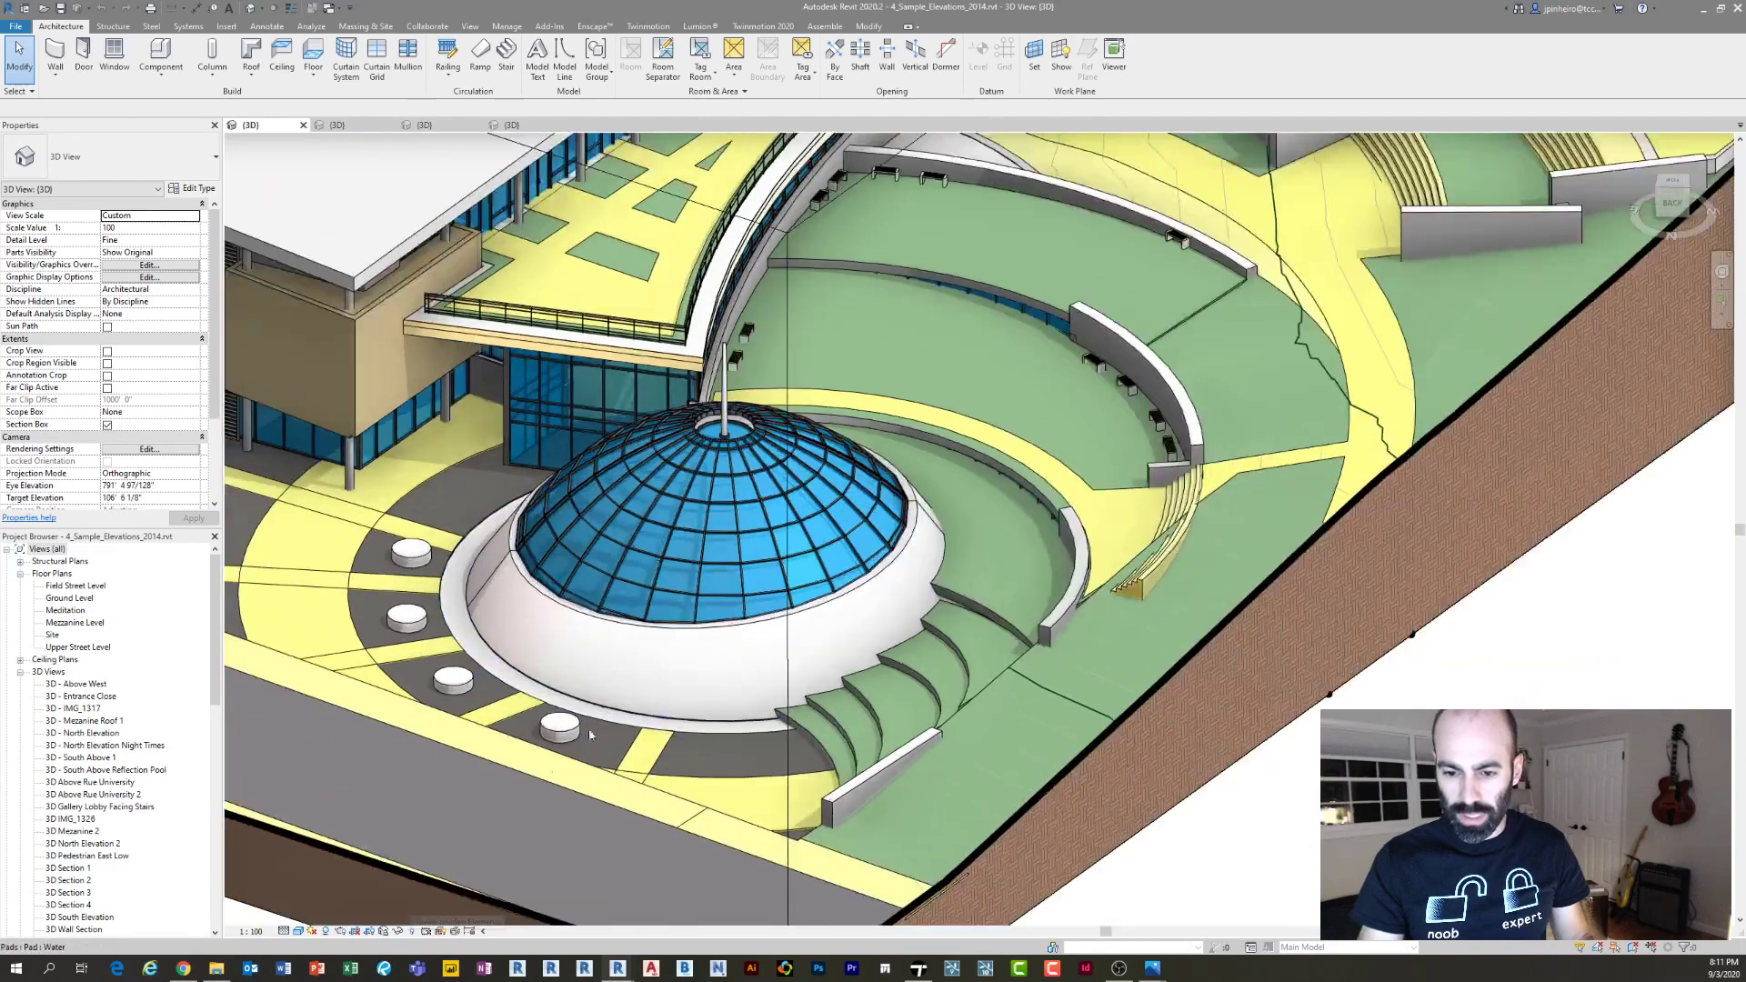
Reveal the hidden elements, unhide the mass under the glass dome, and leave the reveal mode
{"action": "scroll", "coordinate": [595, 773], "scroll_direction": "up", "scroll_amount": 3}
{"action": "key", "text": "r"}
{"action": "key", "text": "h"}
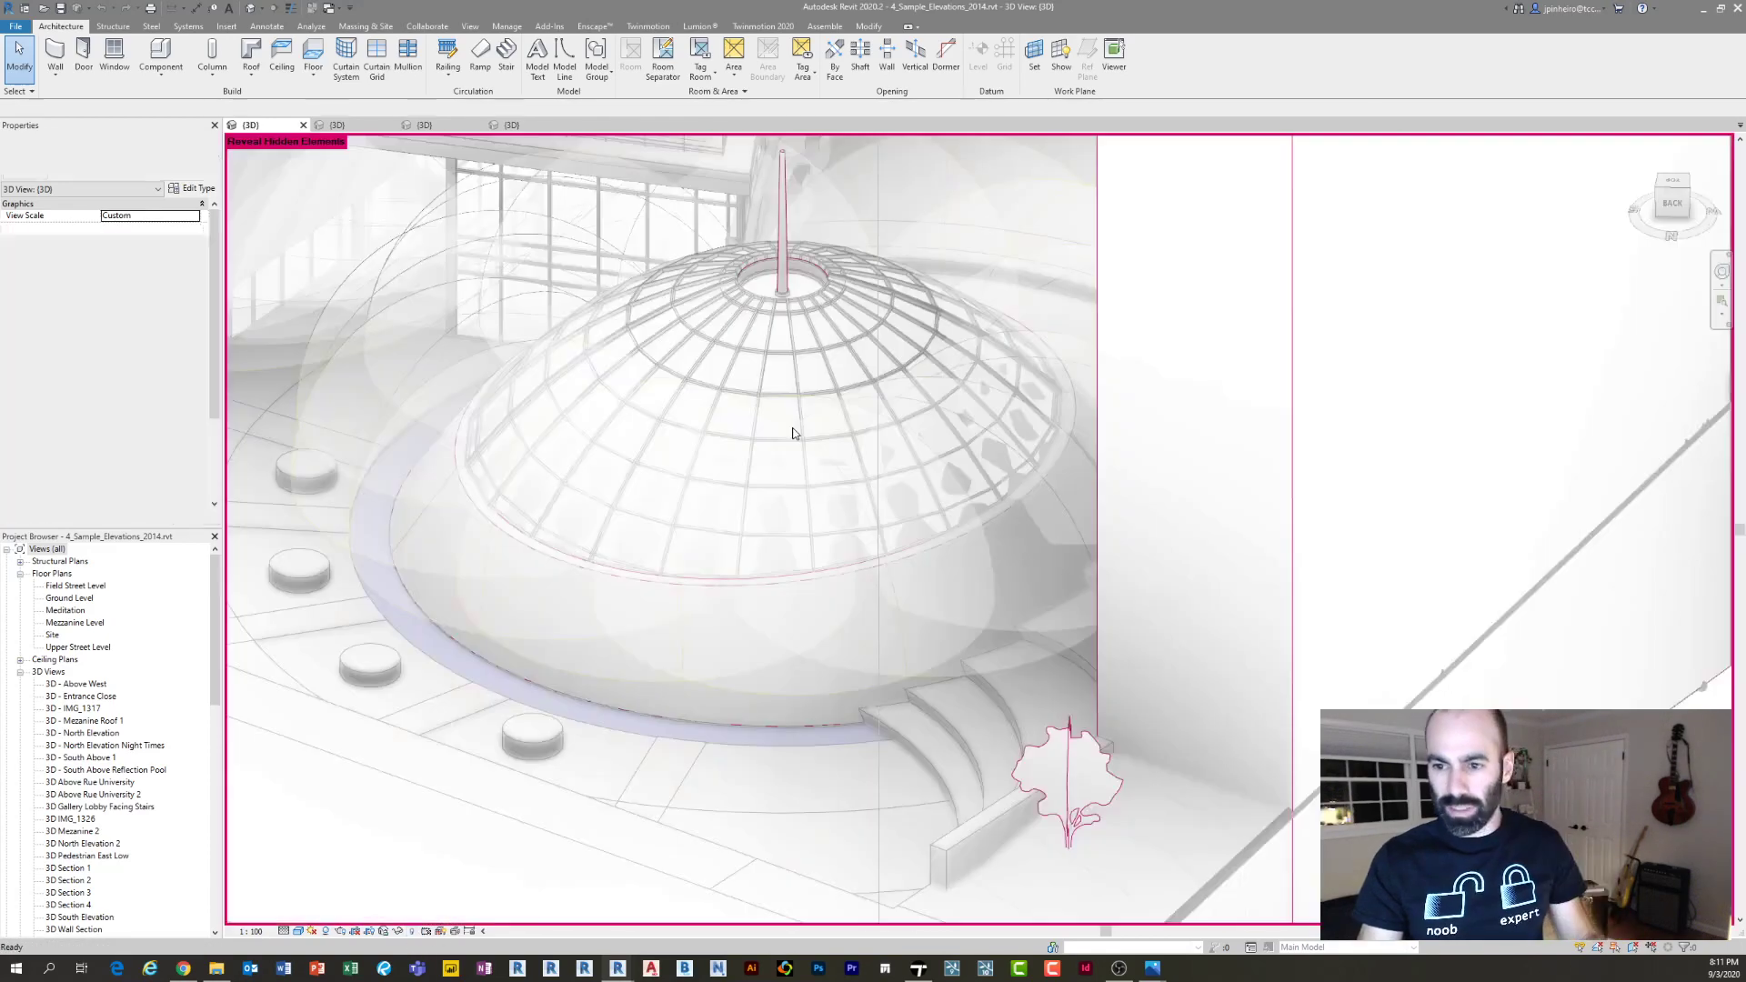
{"action": "left_click", "coordinate": [785, 248]}
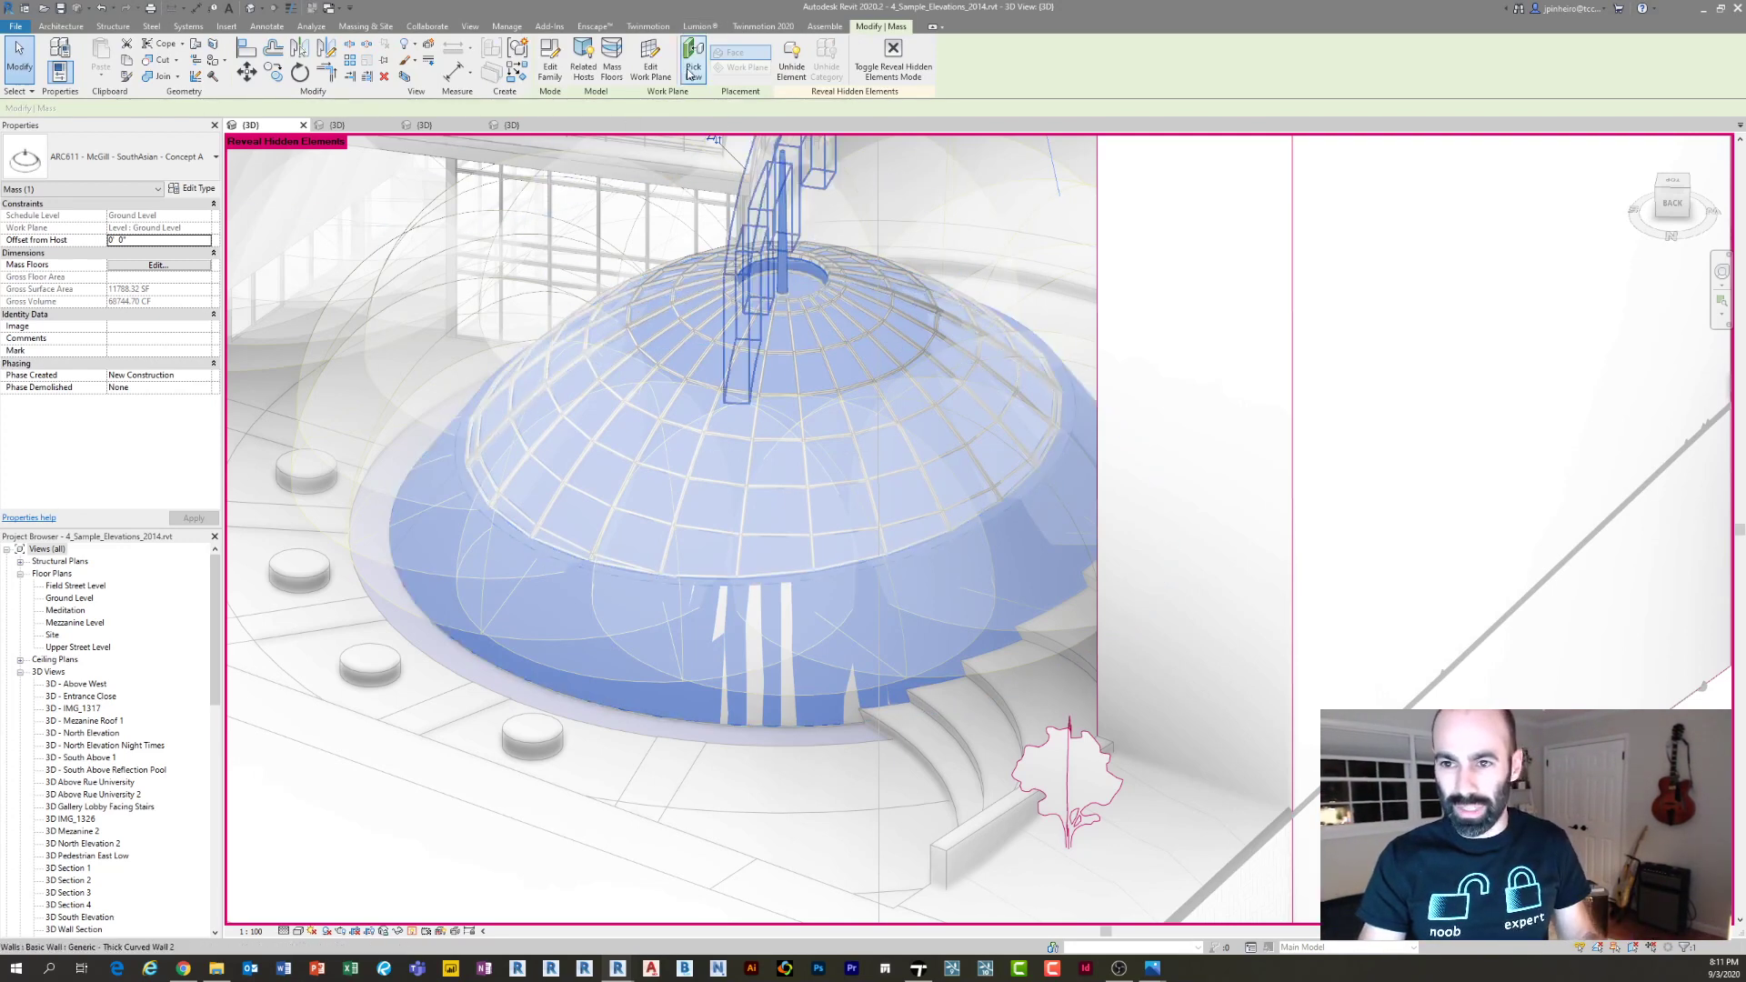
{"action": "left_click", "coordinate": [787, 68]}
{"action": "key", "text": "Escape"}
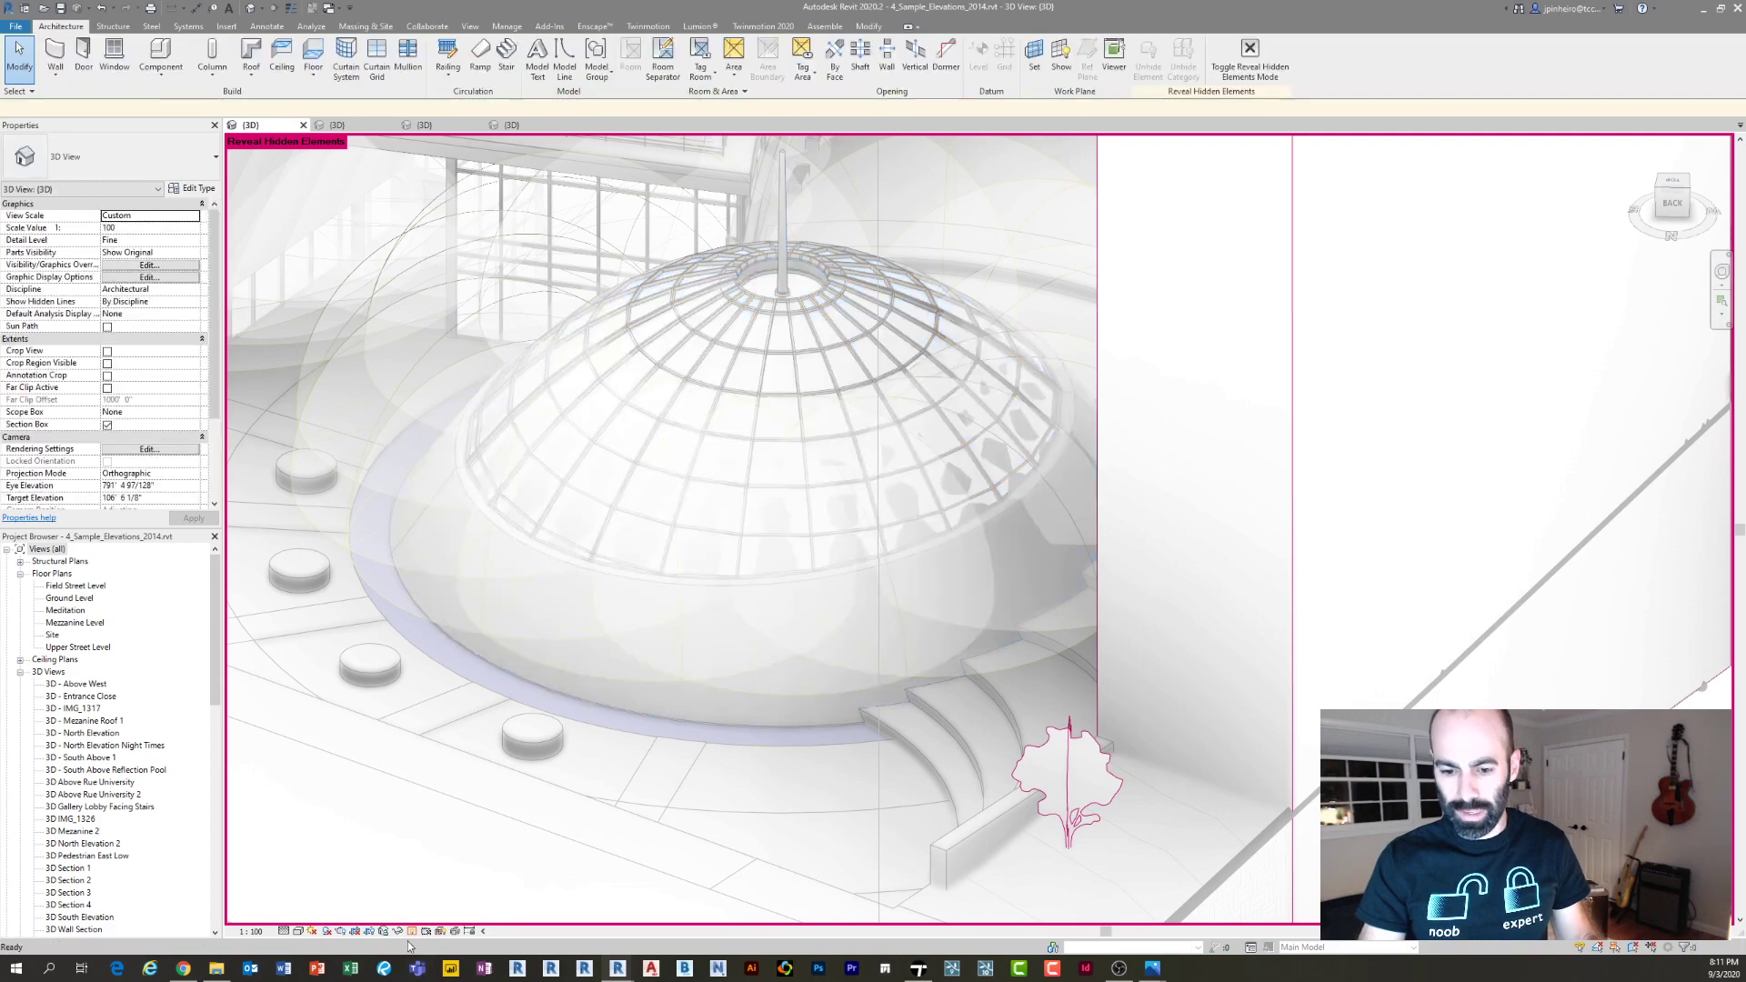
{"action": "key", "text": "r"}
{"action": "key", "text": "h"}
Select the dome's curtain system and mass in turn, isolate the mass temporarily to inspect its form, and restore the full view
{"action": "scroll", "coordinate": [787, 278], "scroll_direction": "up", "scroll_amount": 3}
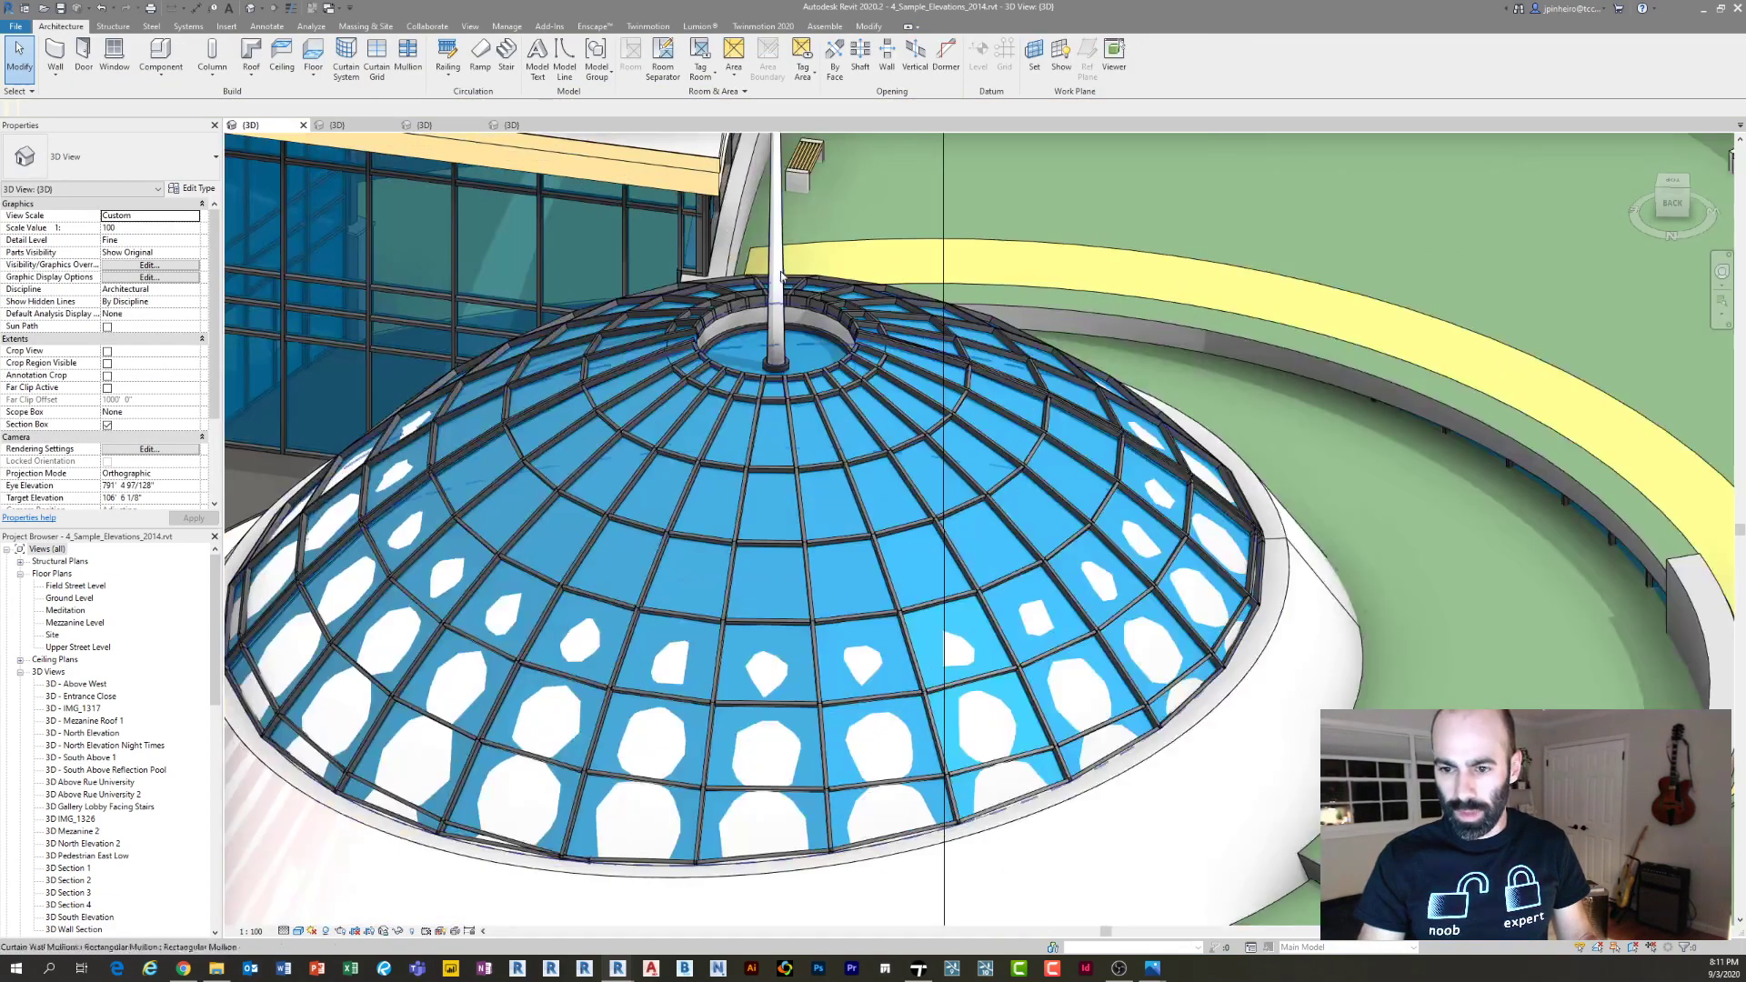
{"action": "left_click", "coordinate": [784, 276]}
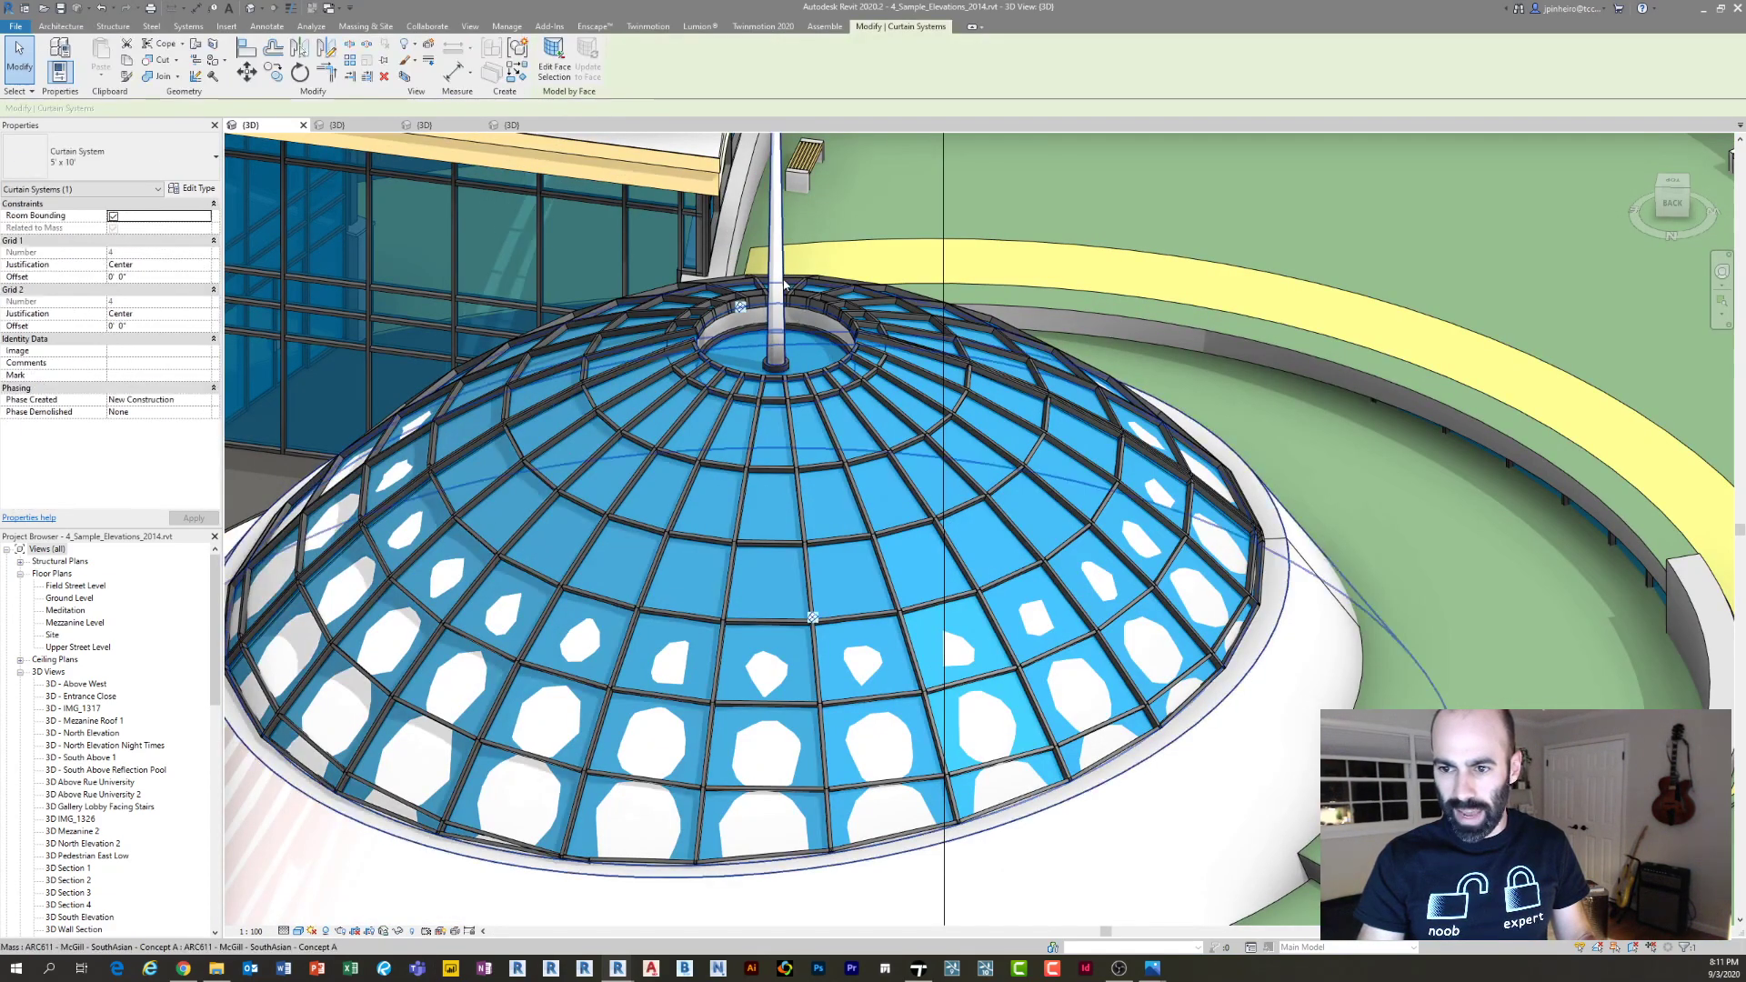
{"action": "key", "text": "Escape"}
{"action": "scroll", "coordinate": [787, 282], "scroll_direction": "down", "scroll_amount": 2}
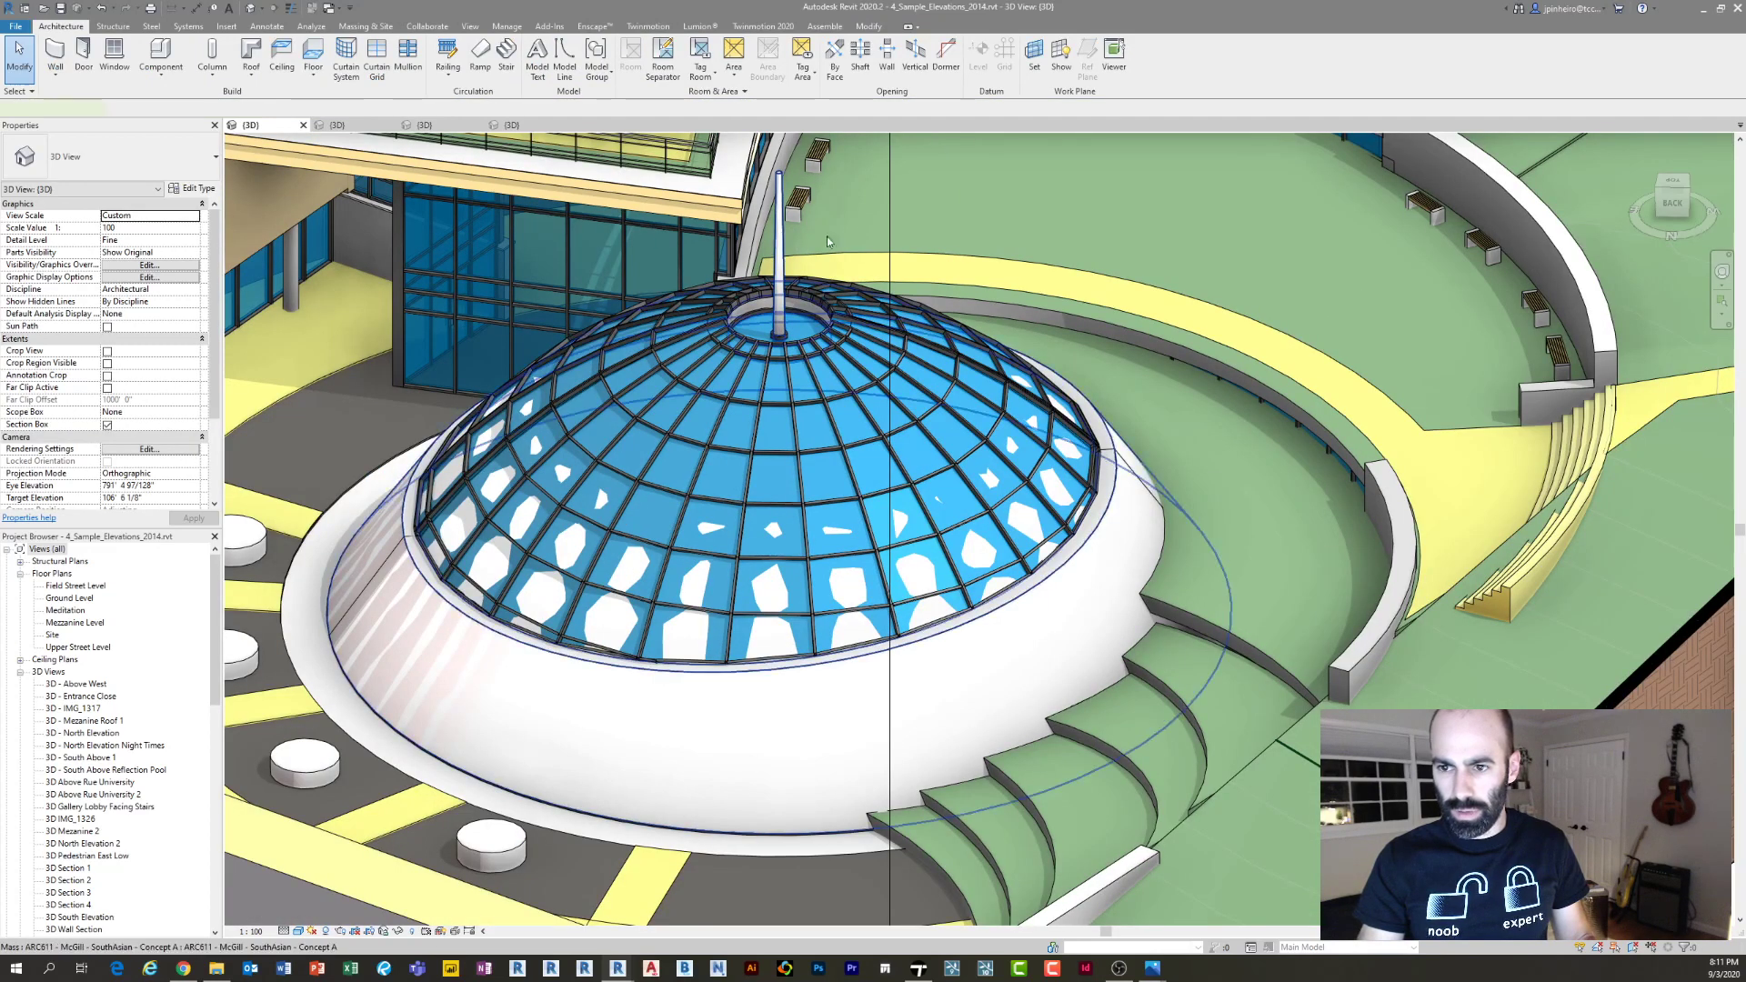
{"action": "left_click", "coordinate": [827, 239]}
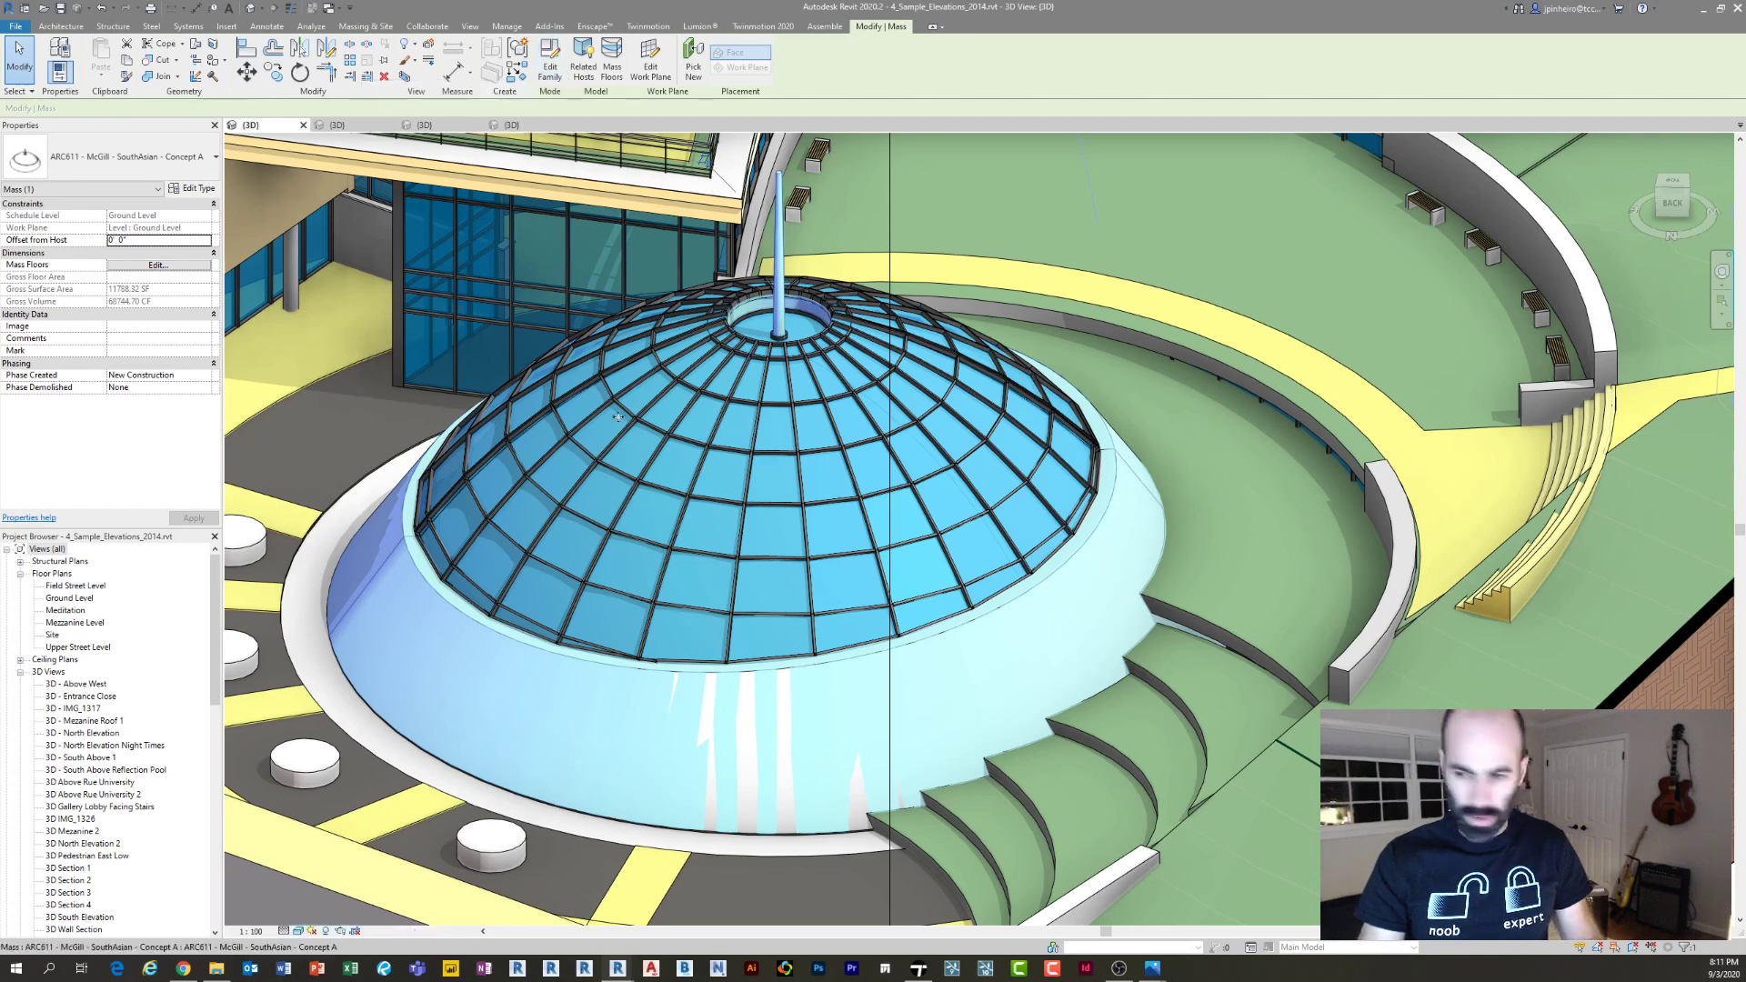
{"action": "key", "text": "h"}
{"action": "key", "text": "i"}
{"action": "key", "text": "Escape"}
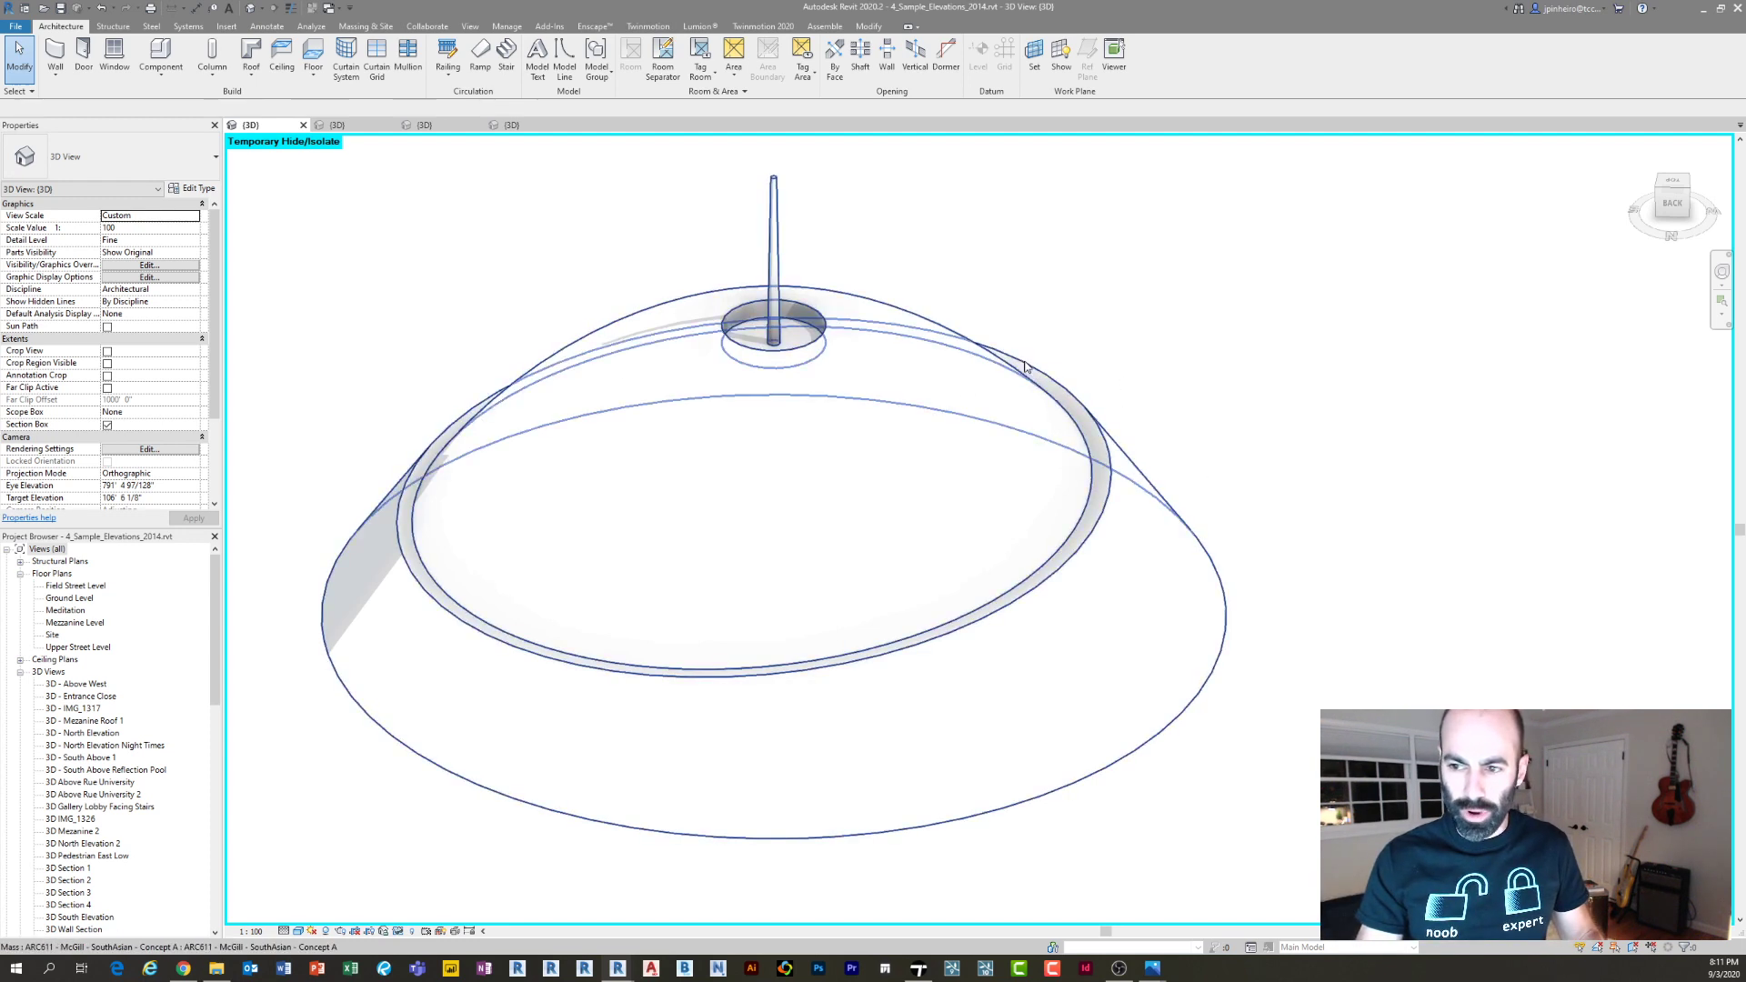
{"action": "scroll", "coordinate": [732, 436], "scroll_direction": "down", "scroll_amount": 2}
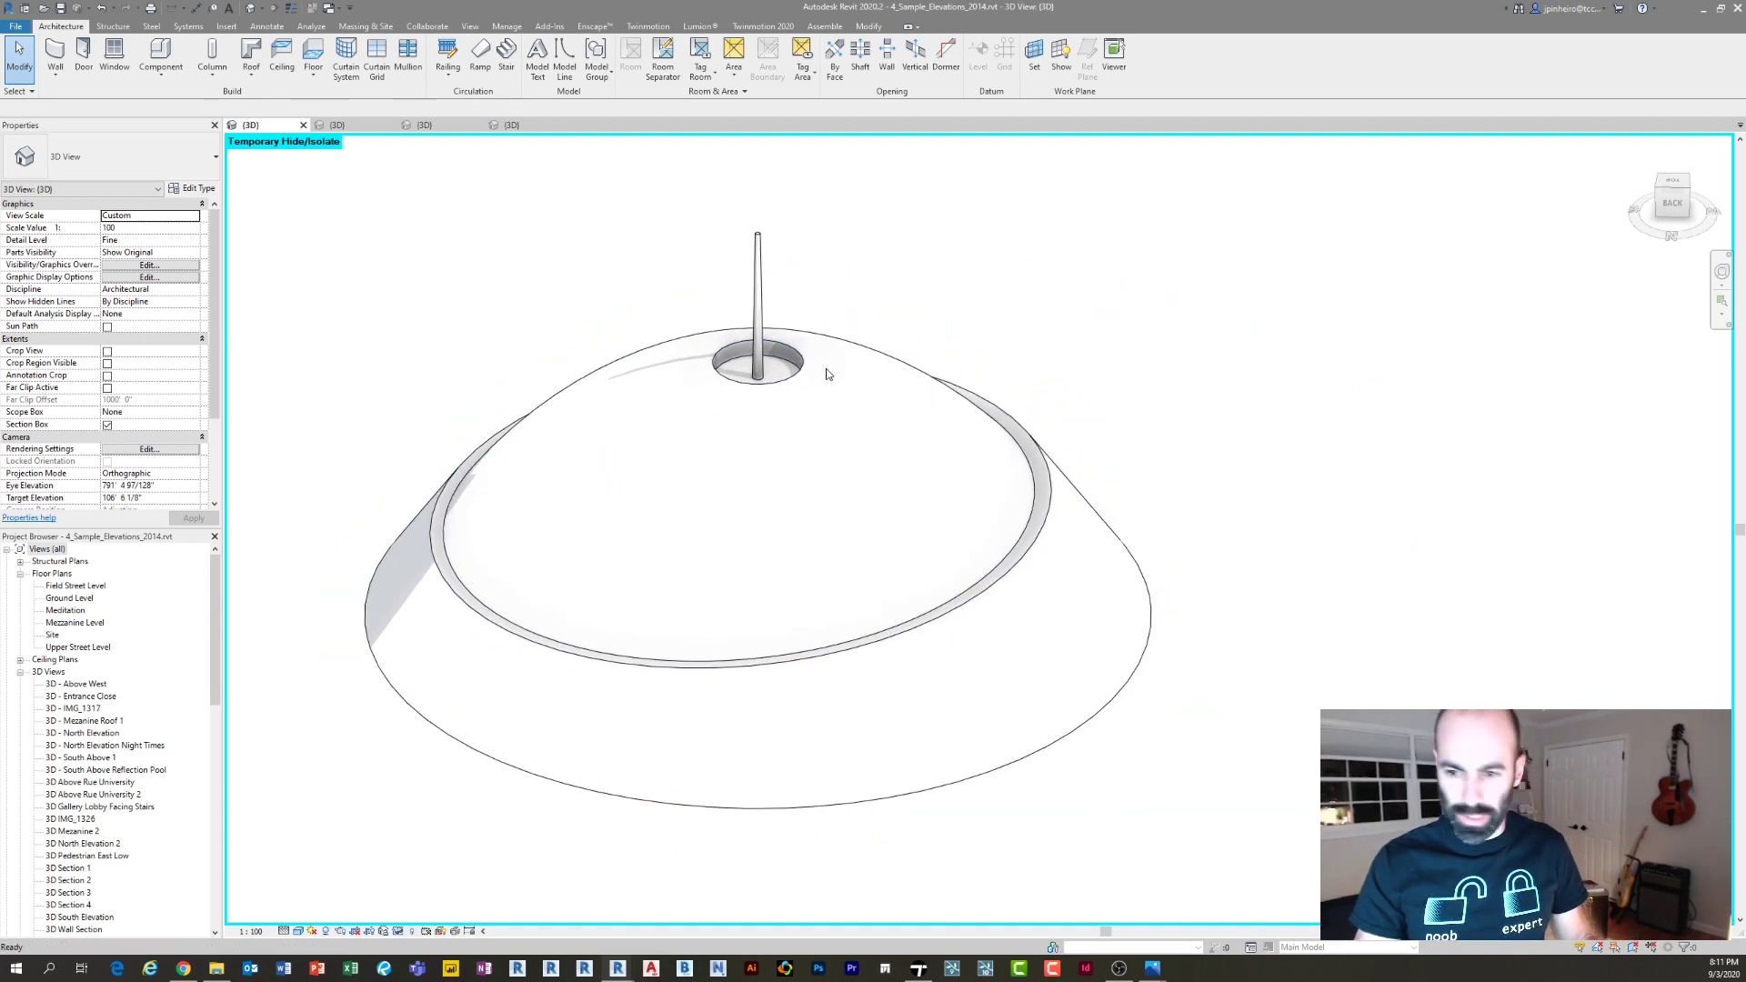
{"action": "key", "text": "h"}
{"action": "key", "text": "r"}
Extend the section box beyond the street in front of the dome to include more ground
{"action": "left_click", "coordinate": [774, 359]}
{"action": "scroll", "coordinate": [800, 410], "scroll_direction": "down", "scroll_amount": 3}
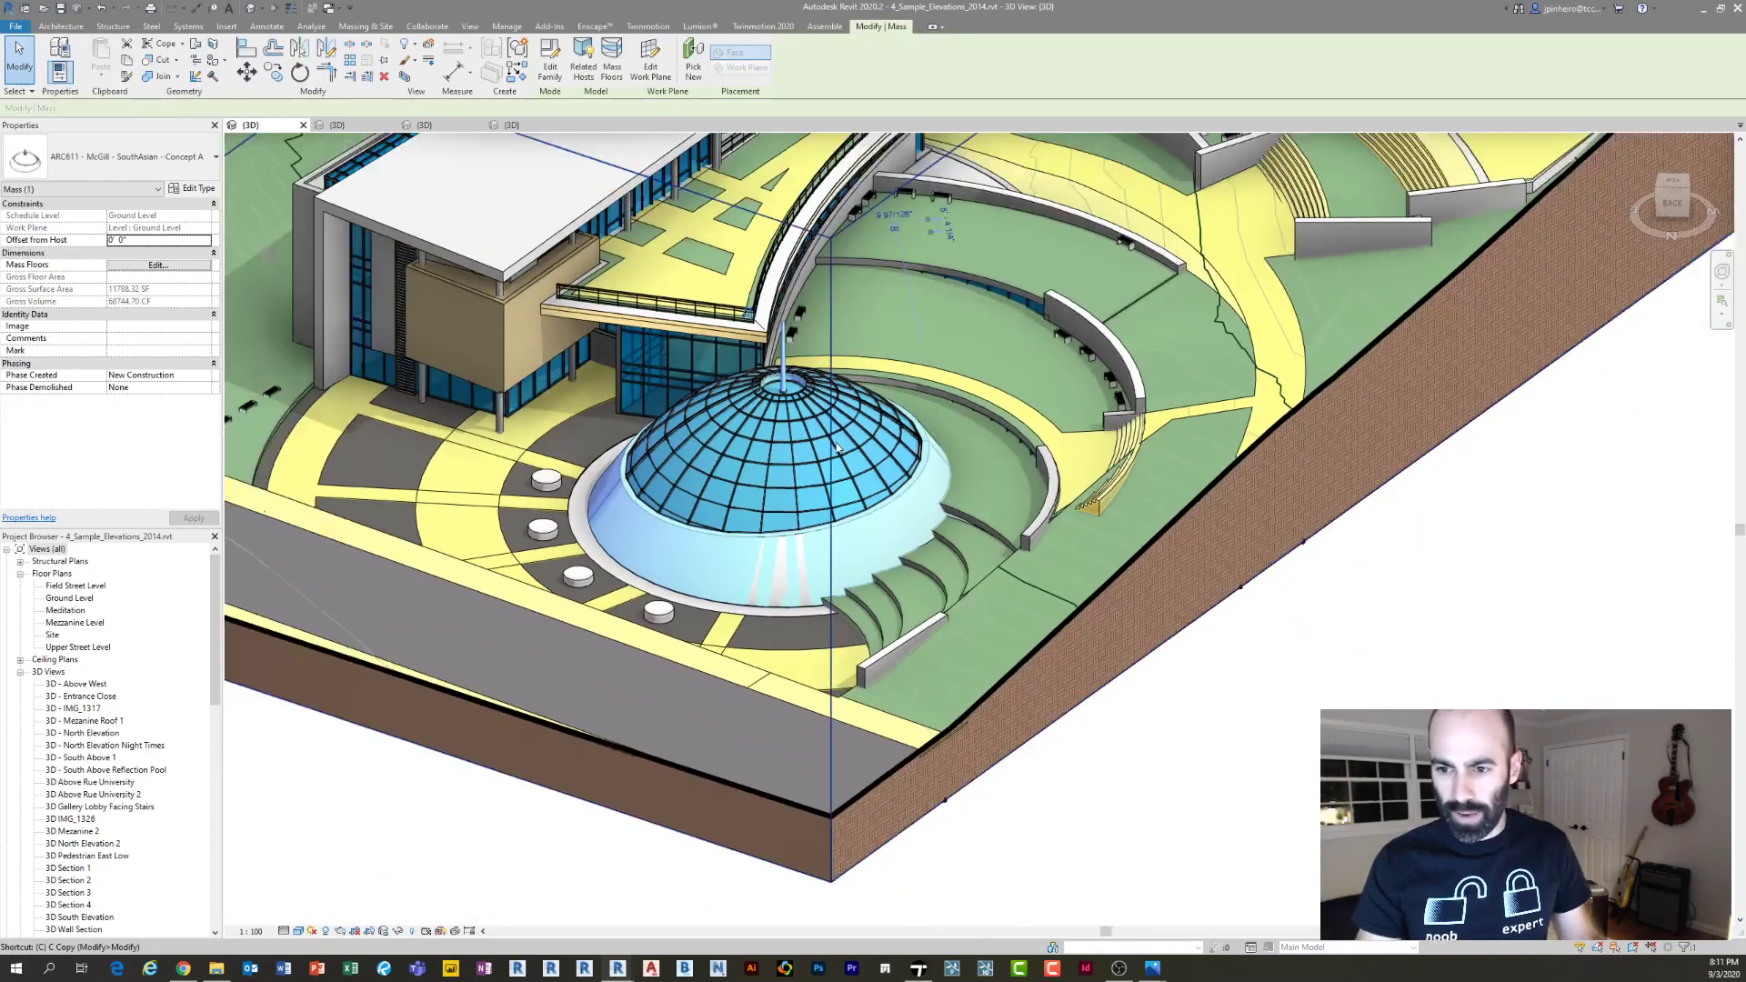
{"action": "left_click", "coordinate": [832, 445]}
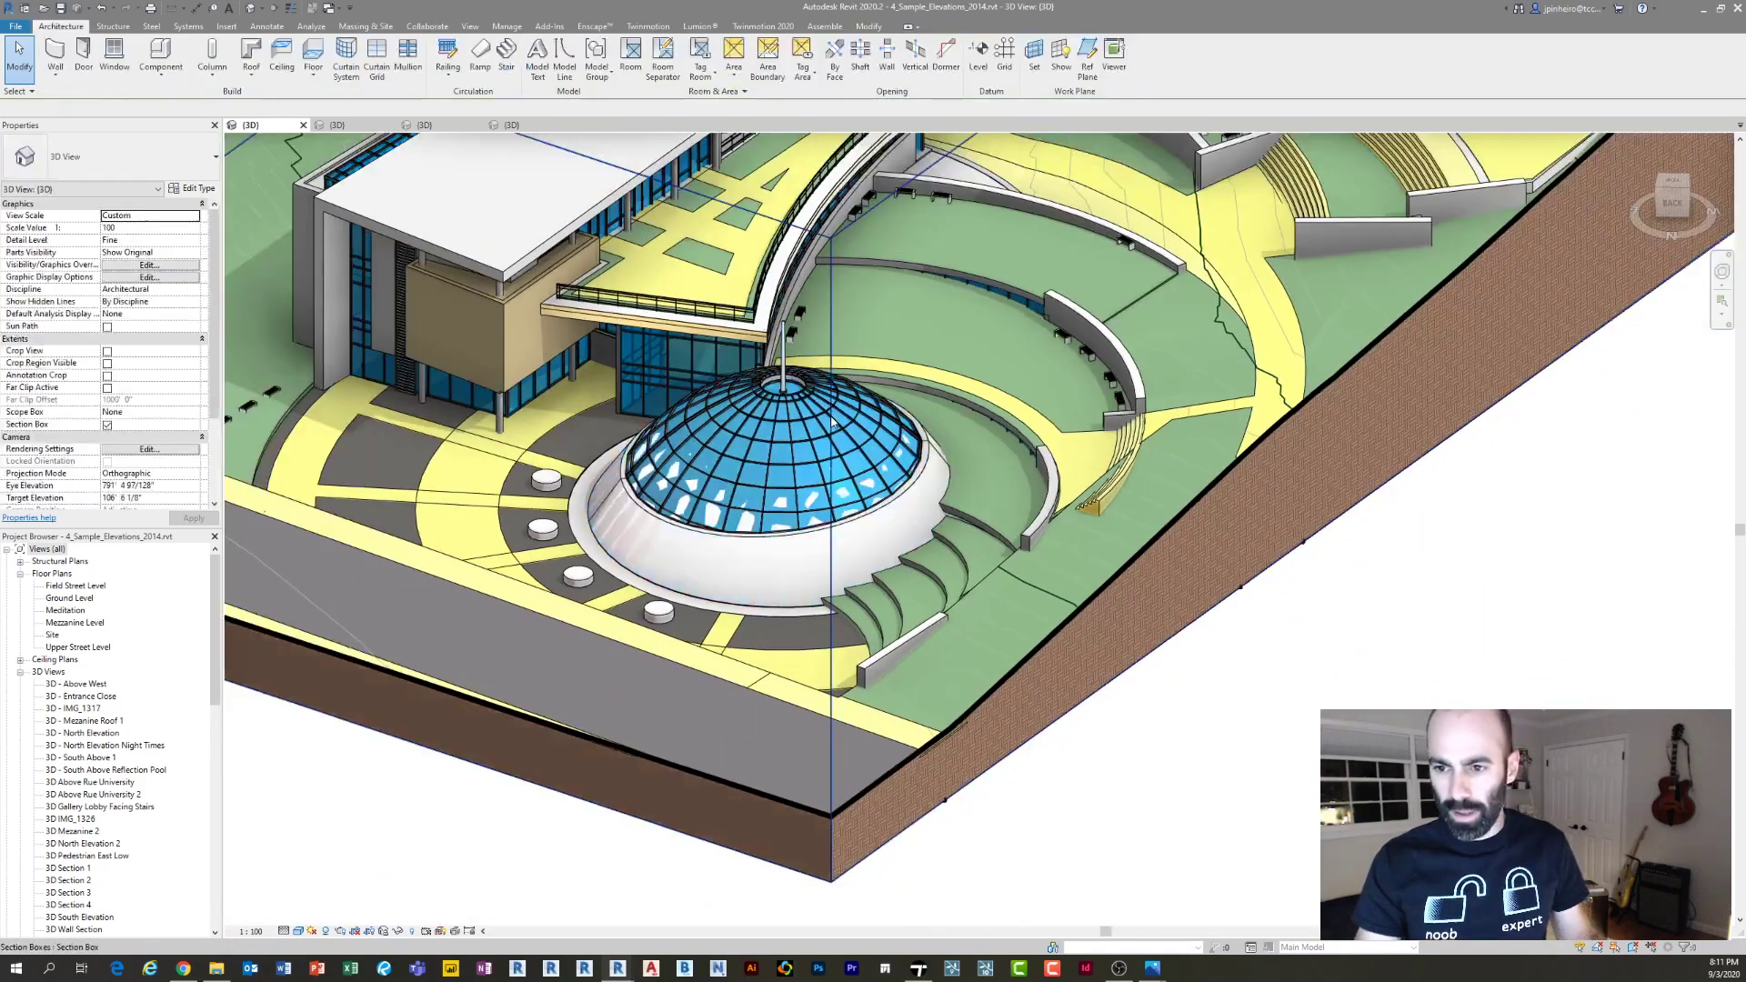
{"action": "scroll", "coordinate": [841, 419], "scroll_direction": "down", "scroll_amount": 3}
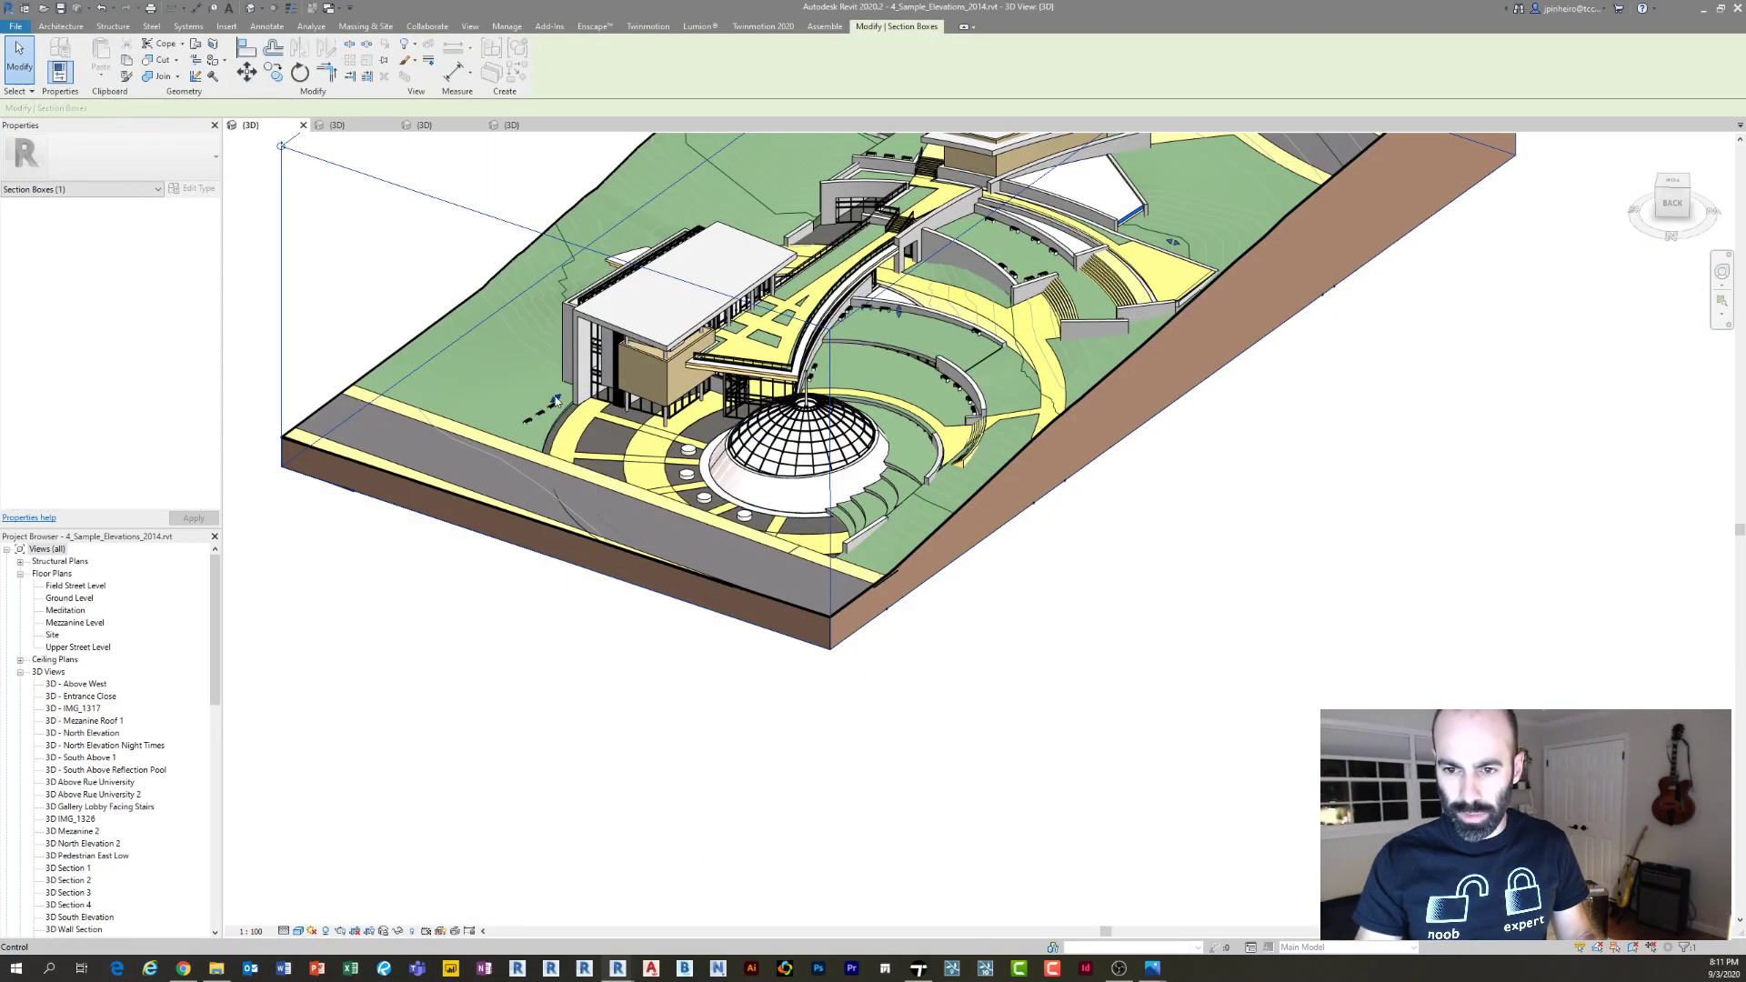
{"action": "left_click_drag", "start_coordinate": [561, 398], "coordinate": [401, 482]}
{"action": "key", "text": "Escape"}
Copy the dome mass onto the green area across the street
{"action": "scroll", "coordinate": [810, 384], "scroll_direction": "up", "scroll_amount": 4}
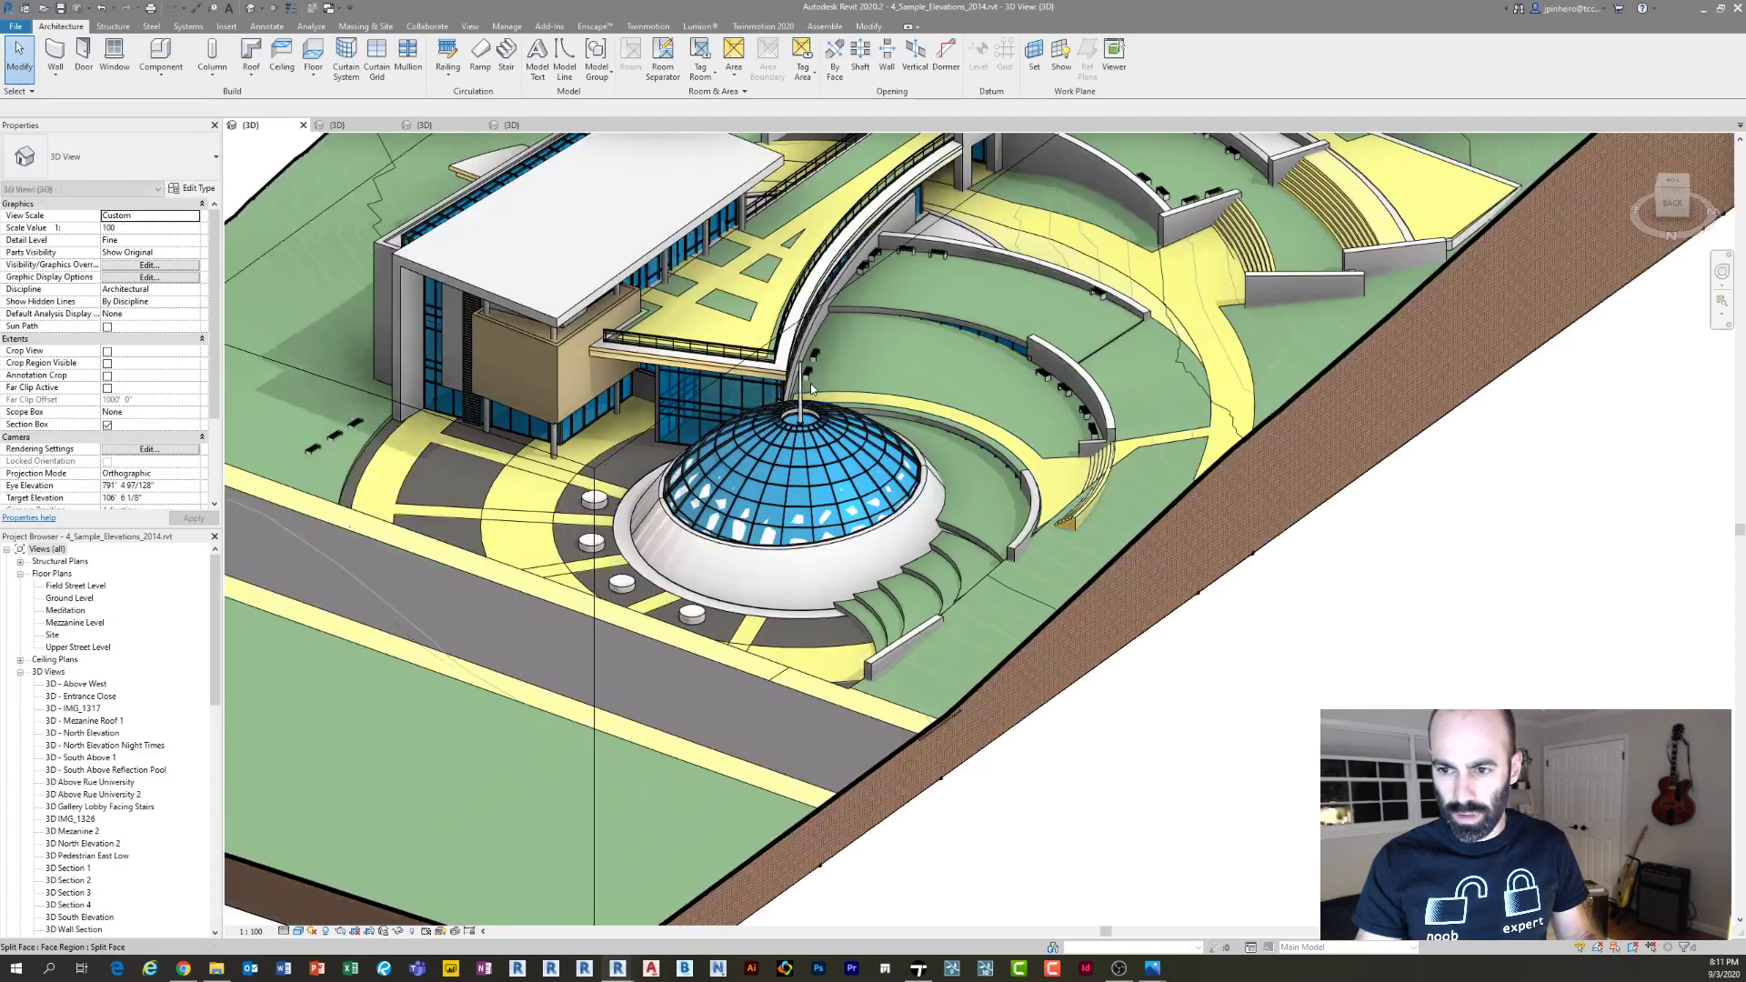
{"action": "scroll", "coordinate": [803, 389], "scroll_direction": "up", "scroll_amount": 3}
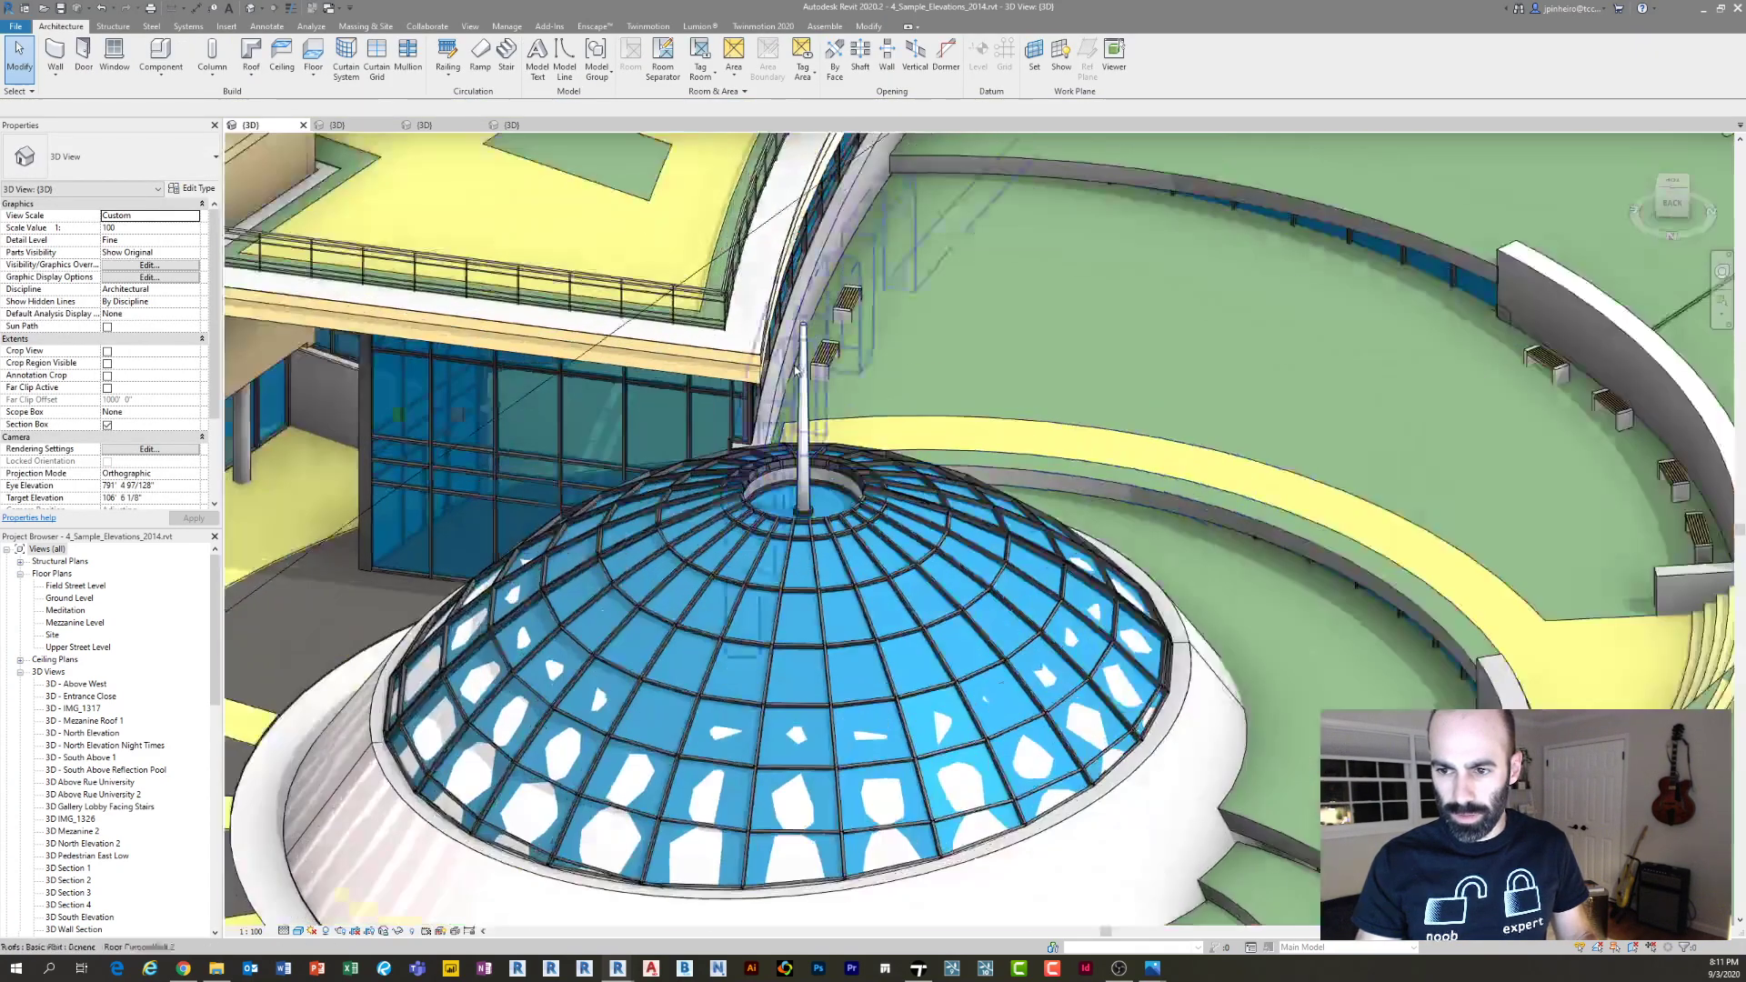
{"action": "scroll", "coordinate": [802, 368], "scroll_direction": "down", "scroll_amount": 4}
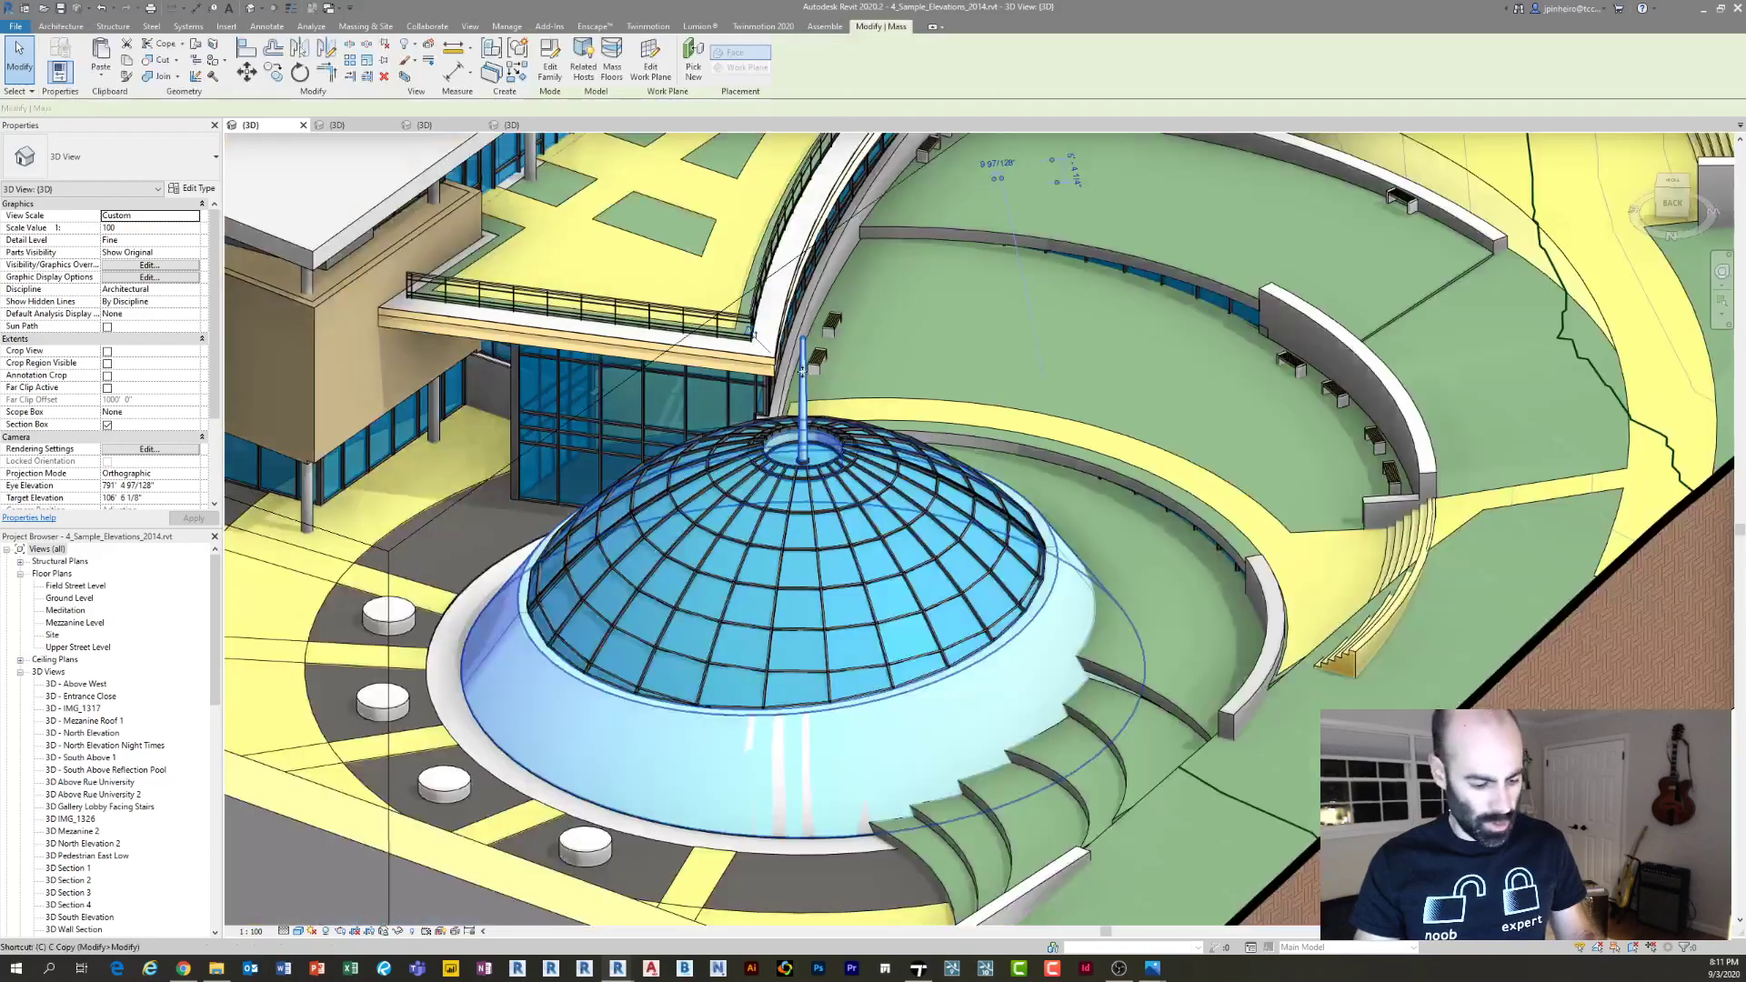
{"action": "left_click", "coordinate": [818, 496]}
{"action": "middle_click_drag", "start_coordinate": [391, 651], "coordinate": [773, 542]}
{"action": "scroll", "coordinate": [773, 542], "scroll_direction": "down", "scroll_amount": 1}
{"action": "left_click", "coordinate": [684, 549]}
{"action": "key", "text": "Escape"}
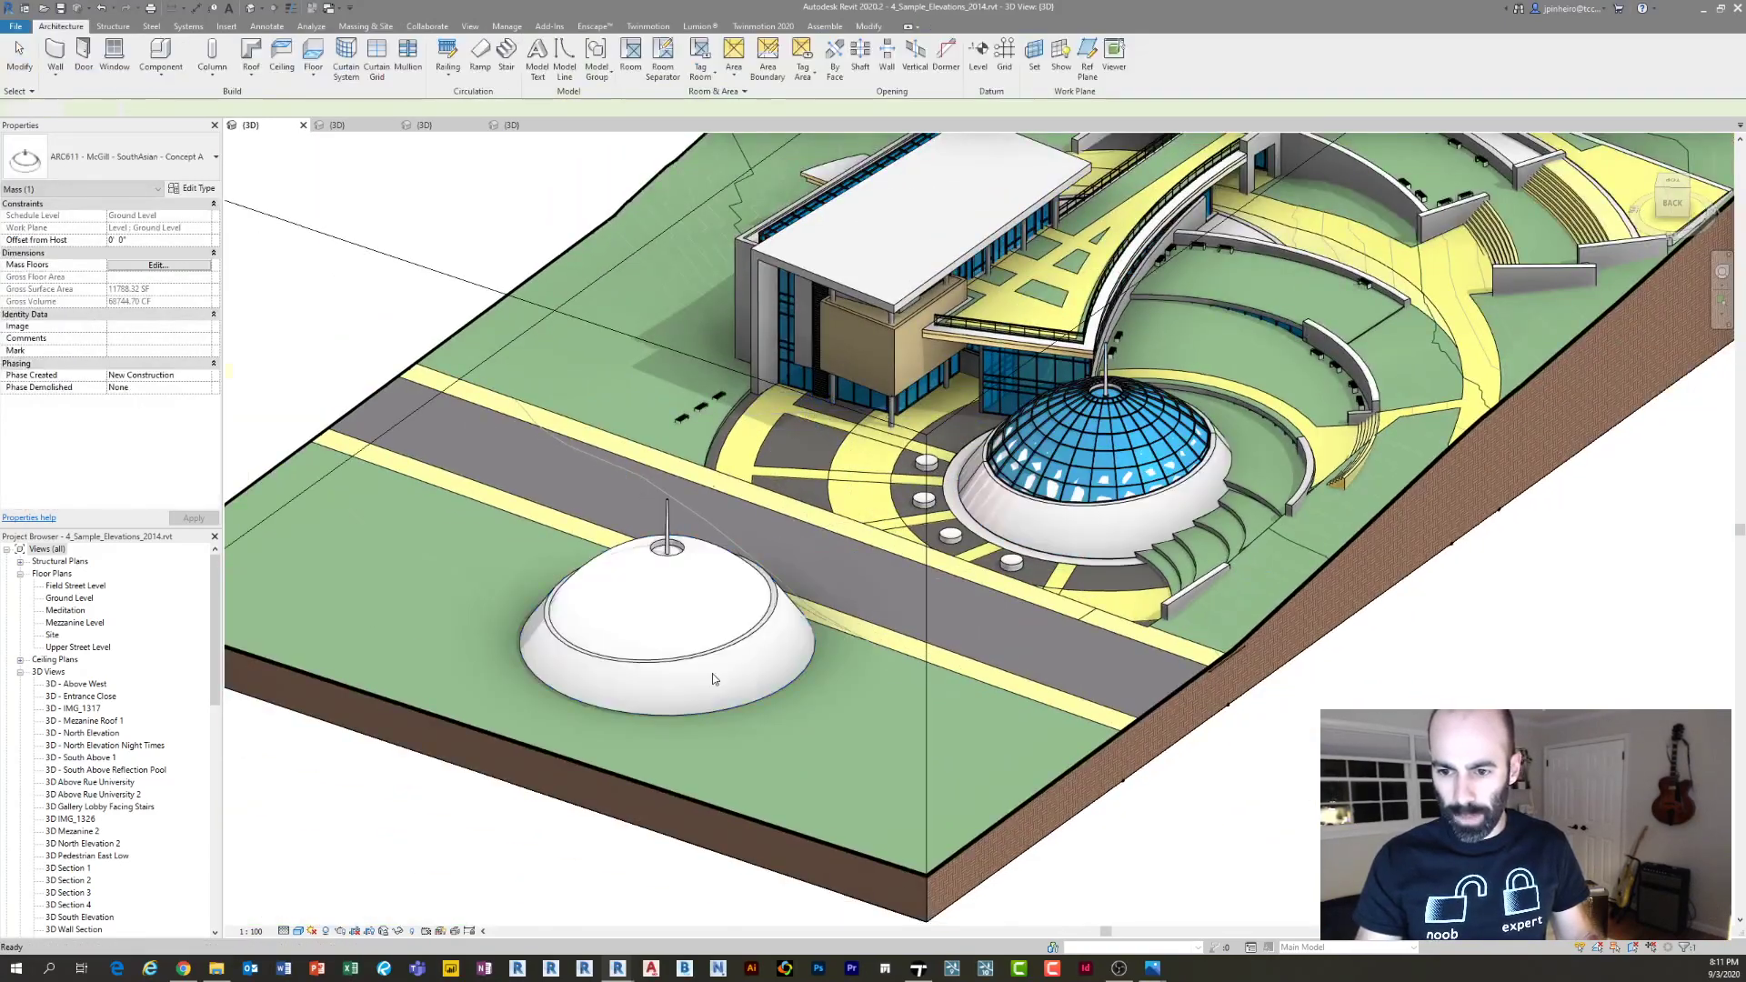
Create a Generic - Dome 2 wall by face on the sloped base of the copied mass
{"action": "scroll", "coordinate": [712, 669], "scroll_direction": "up", "scroll_amount": 3}
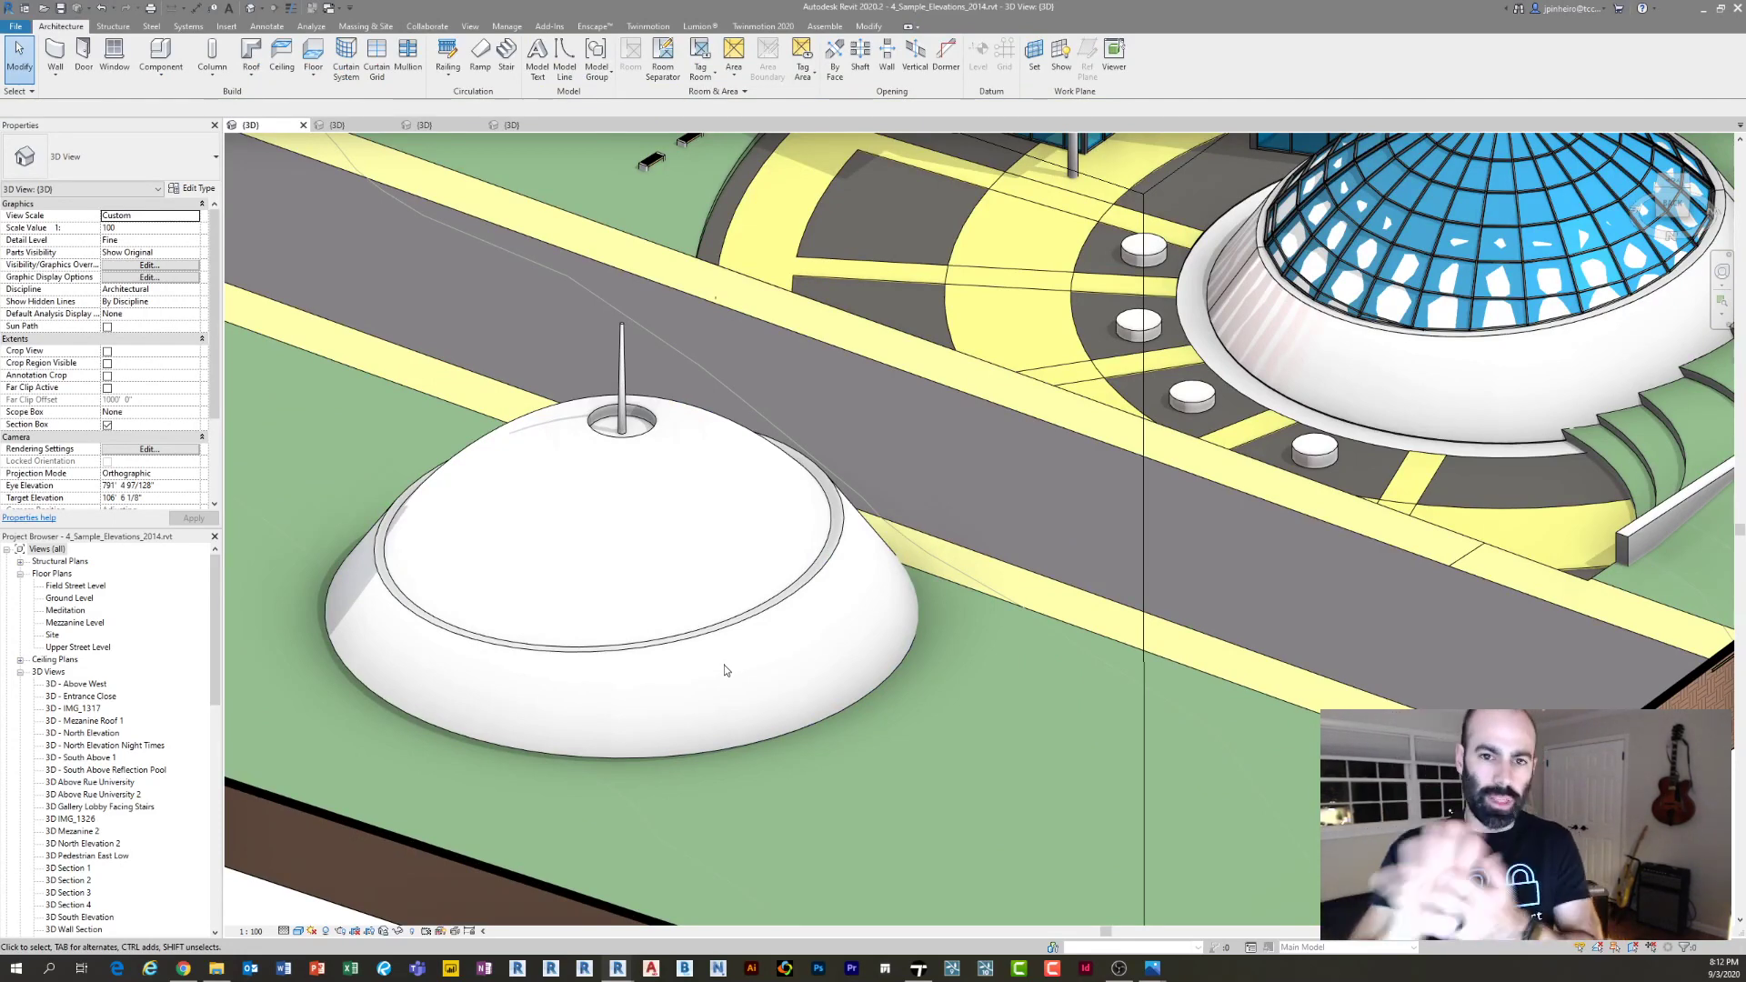
{"action": "scroll", "coordinate": [811, 604], "scroll_direction": "up", "scroll_amount": 2}
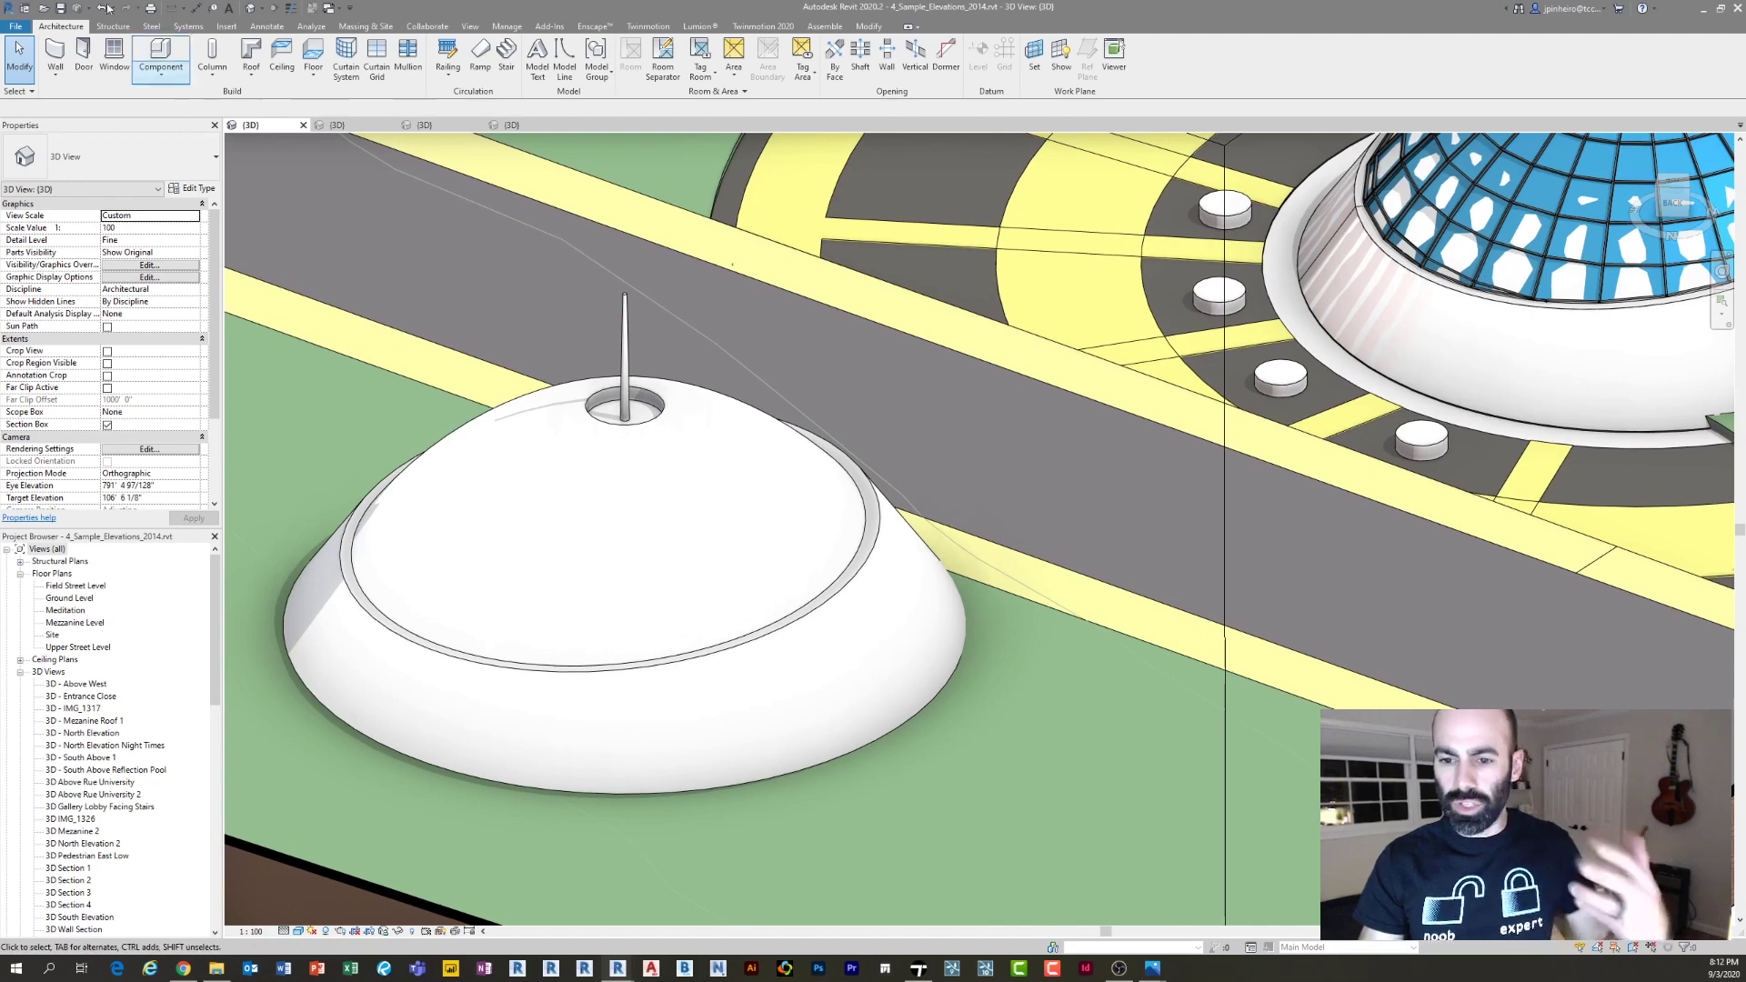
{"action": "left_click", "coordinate": [57, 54]}
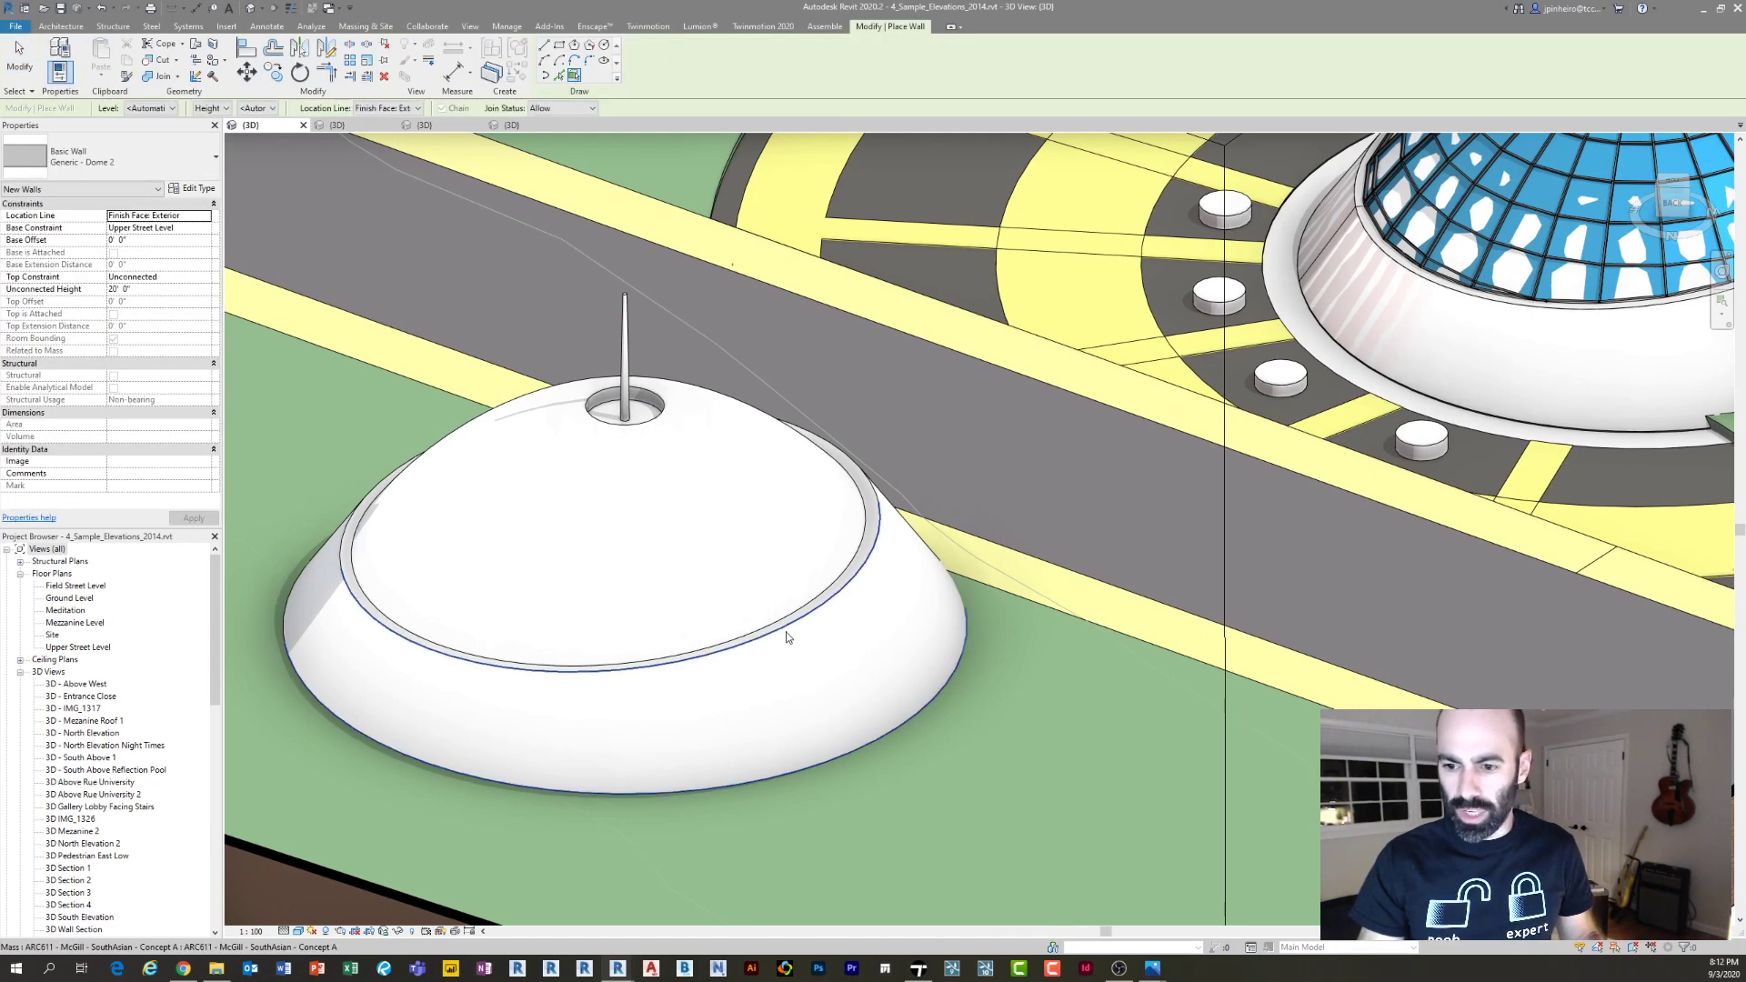
{"action": "key", "text": "Escape"}
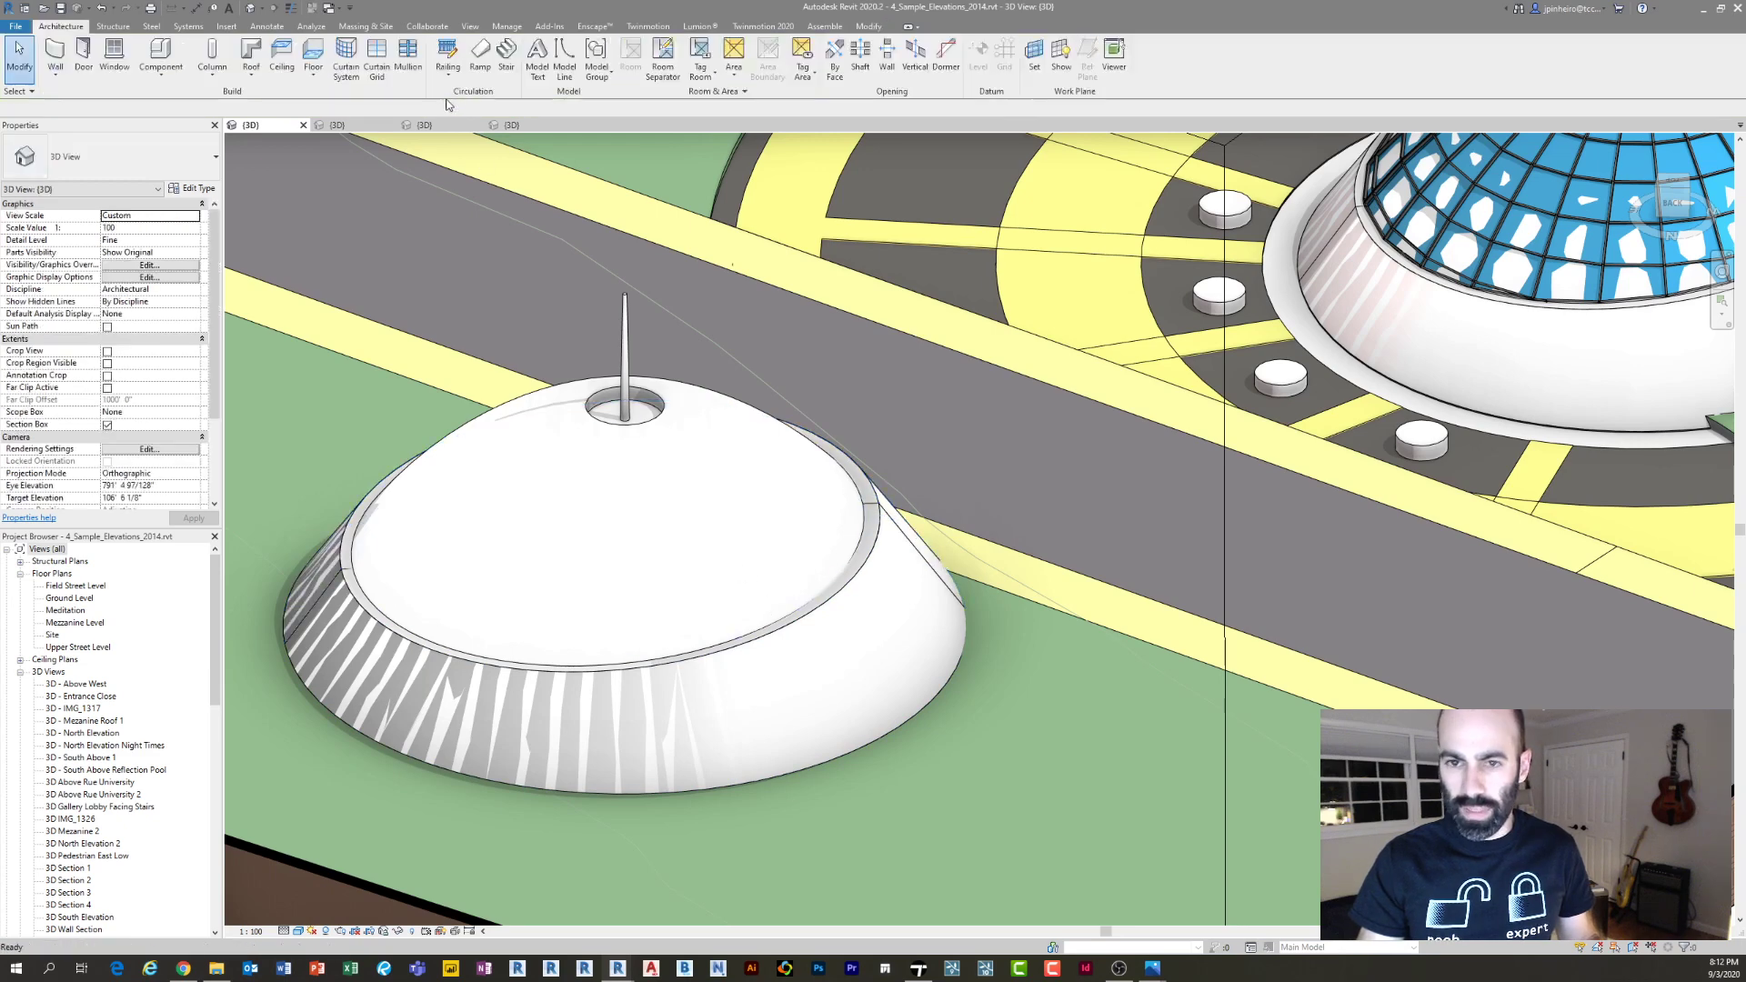
Create a 5' x 10' curtain system on one half of the copied mass's upper dome face
{"action": "left_click", "coordinate": [346, 59]}
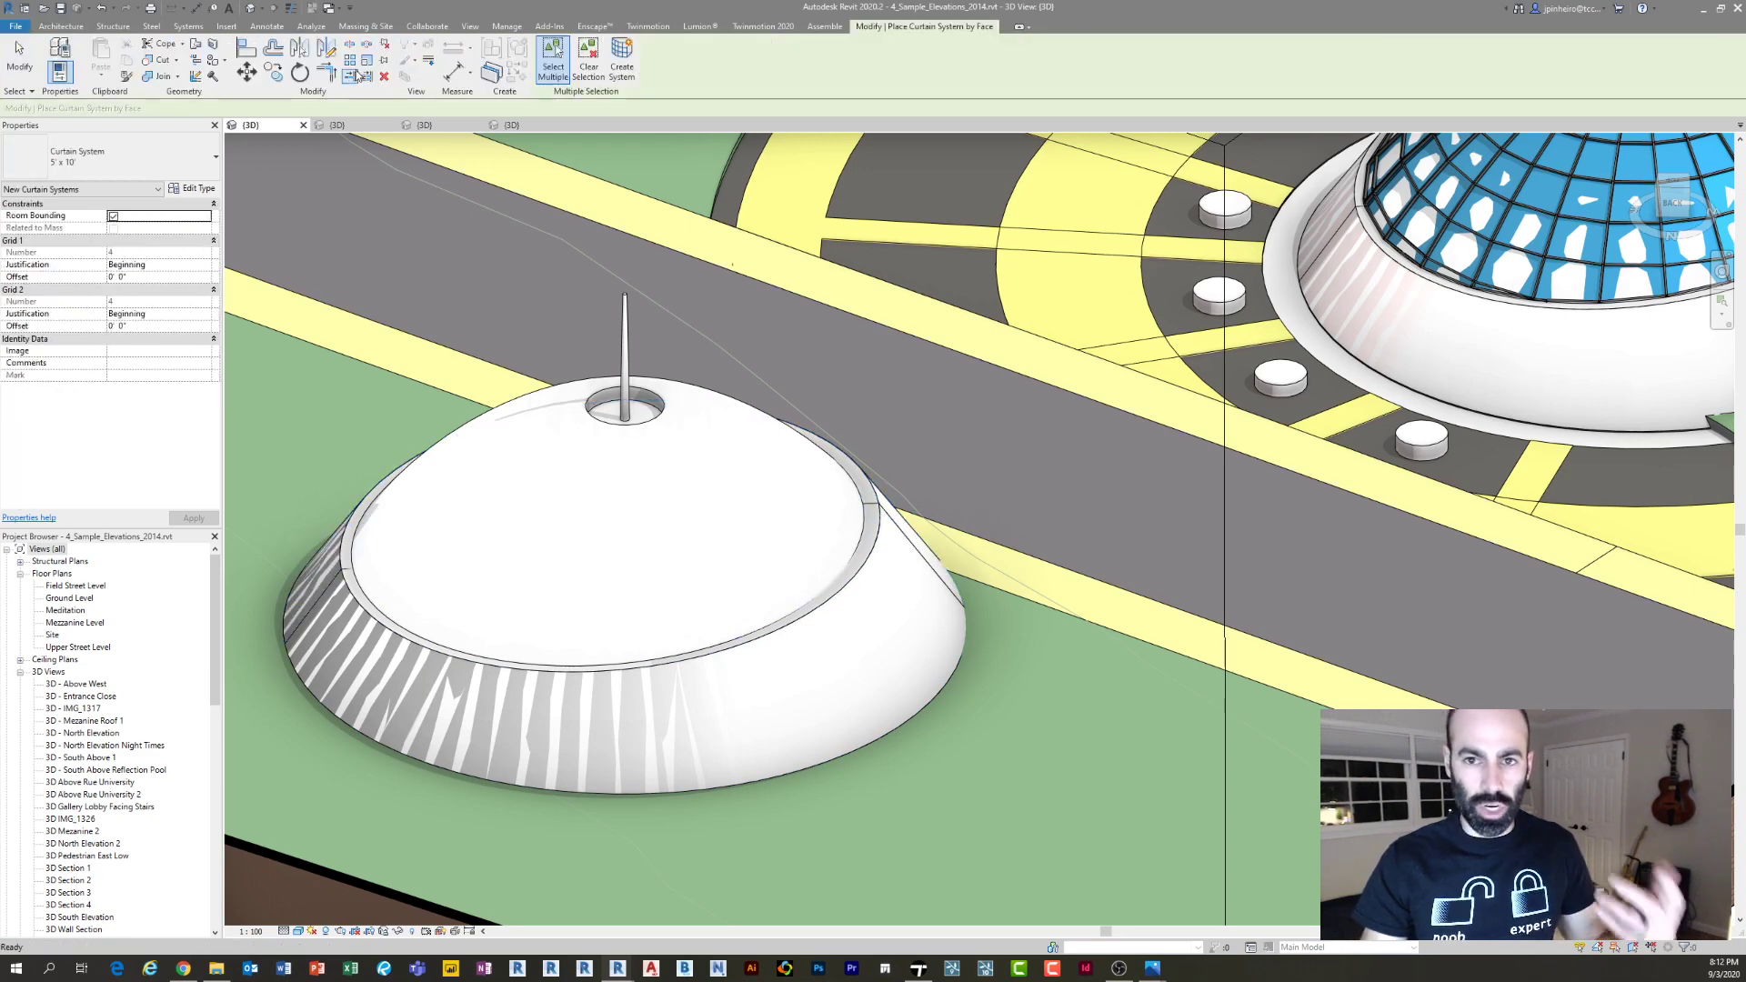
{"action": "left_click", "coordinate": [663, 400]}
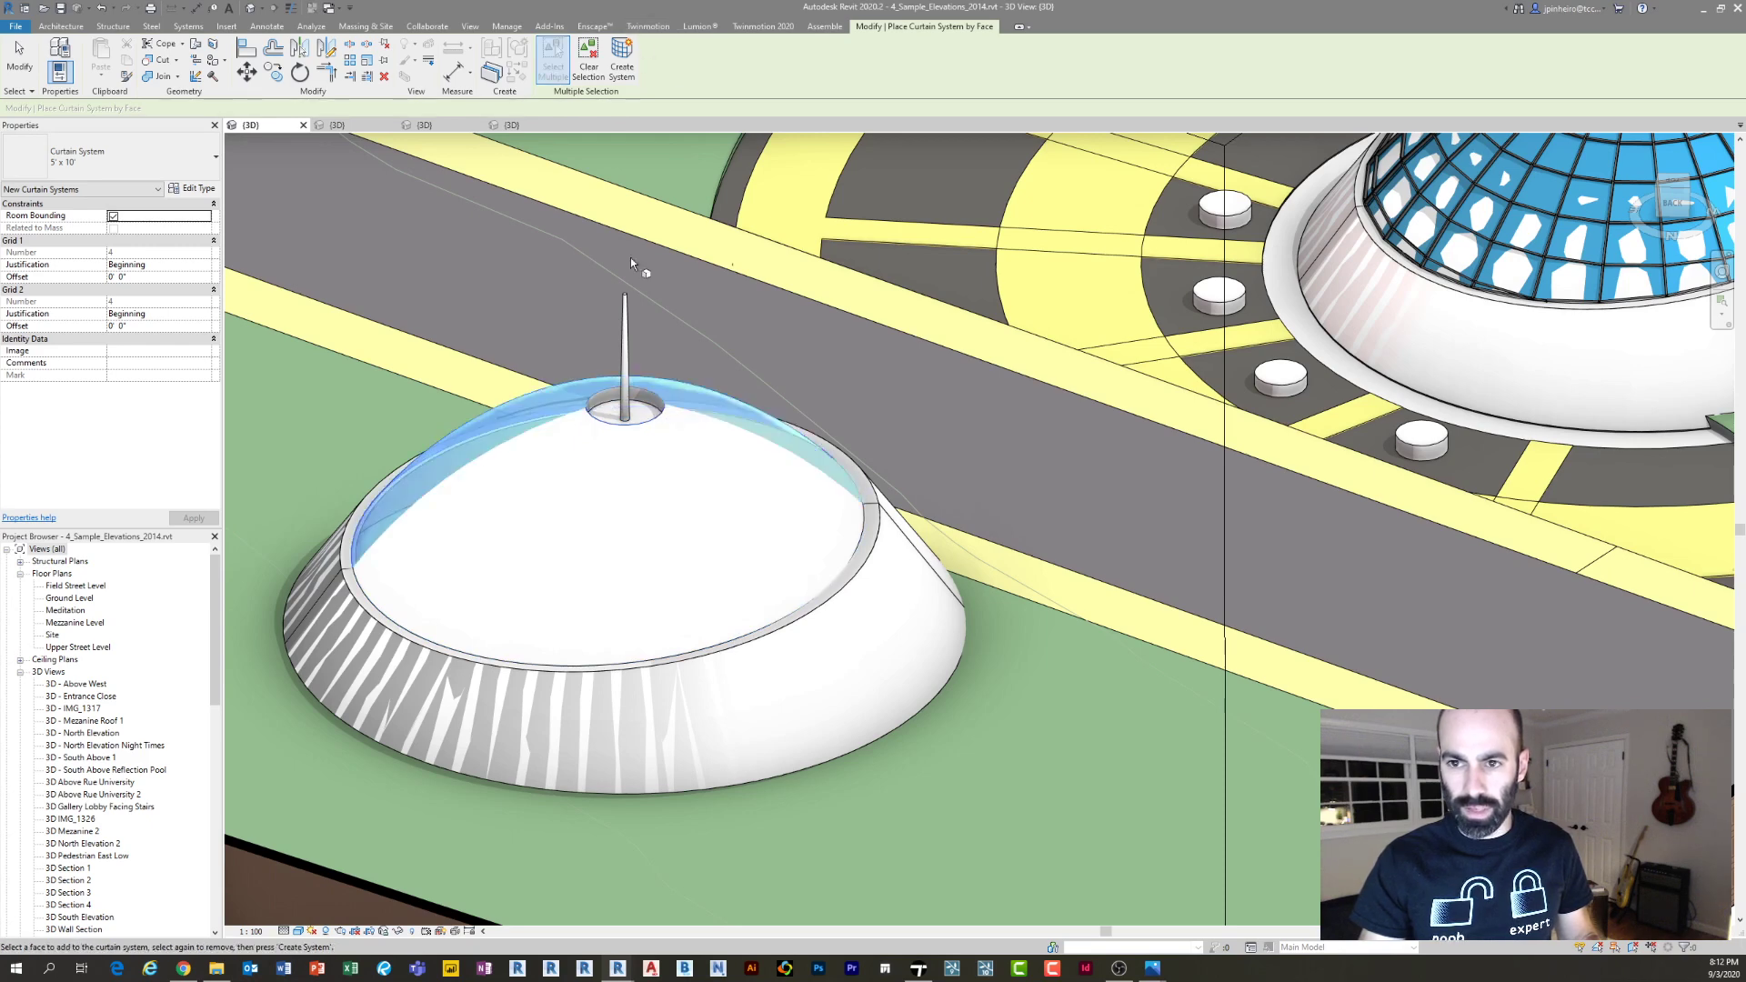
{"action": "left_click", "coordinate": [615, 72]}
{"action": "middle_click_drag", "start_coordinate": [646, 551], "coordinate": [777, 544], "text": "shift"}
{"action": "key", "text": "Escape"}
Edit the curtain system's face selection to add the dome's uncovered half, and recreate the system
{"action": "middle_click_drag", "start_coordinate": [1209, 635], "coordinate": [926, 639]}
{"action": "scroll", "coordinate": [1241, 559], "scroll_direction": "up", "scroll_amount": 3}
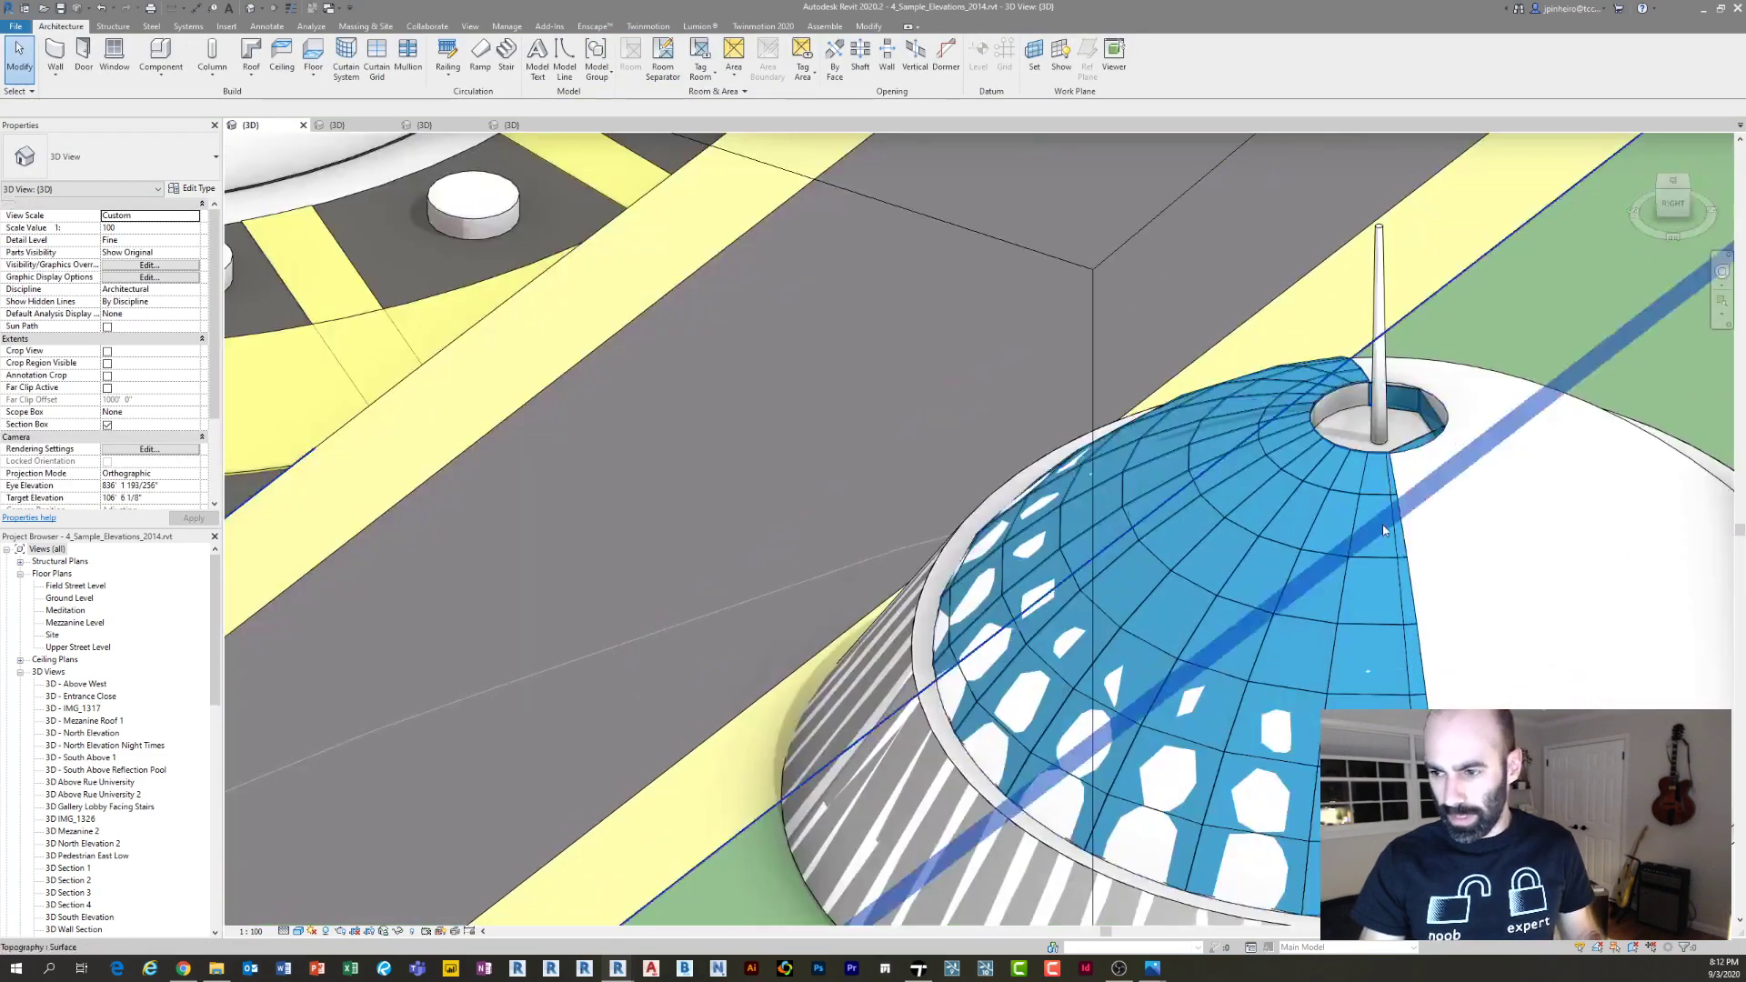
{"action": "middle_click_drag", "start_coordinate": [1379, 605], "coordinate": [919, 491], "text": "shift"}
{"action": "scroll", "coordinate": [982, 459], "scroll_direction": "up", "scroll_amount": 5}
{"action": "scroll", "coordinate": [669, 169], "scroll_direction": "down", "scroll_amount": 3}
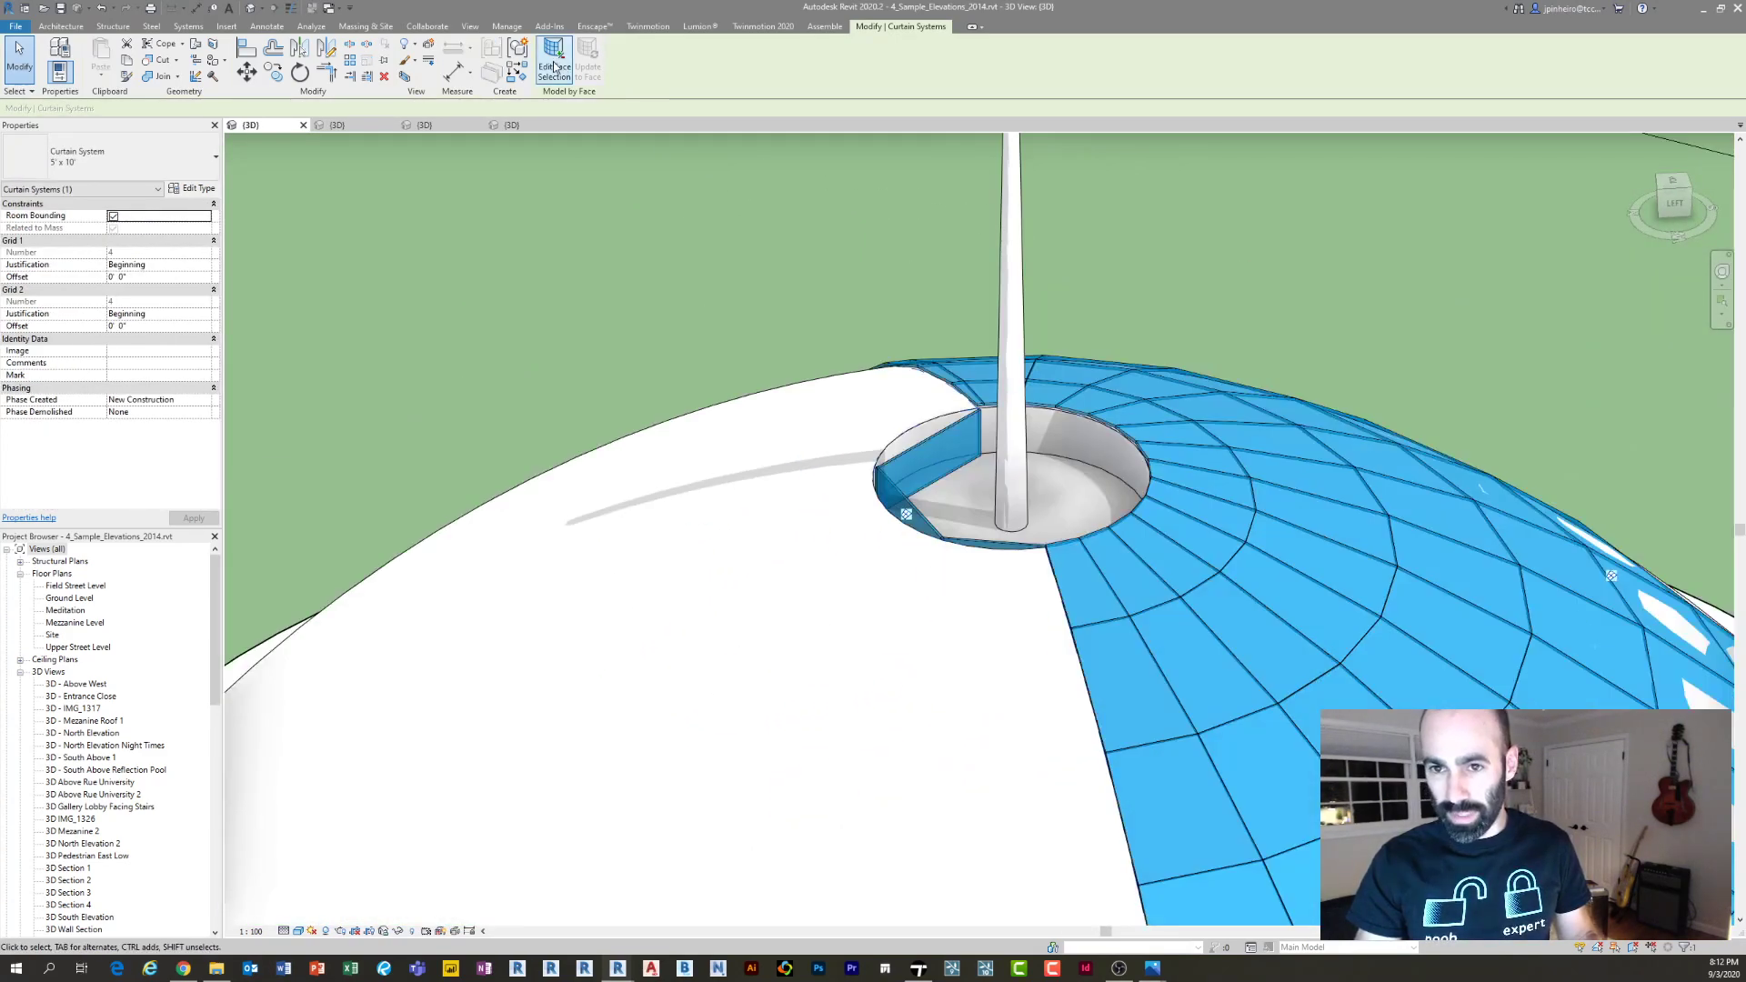
{"action": "left_click", "coordinate": [553, 60]}
{"action": "scroll", "coordinate": [895, 419], "scroll_direction": "down", "scroll_amount": 4}
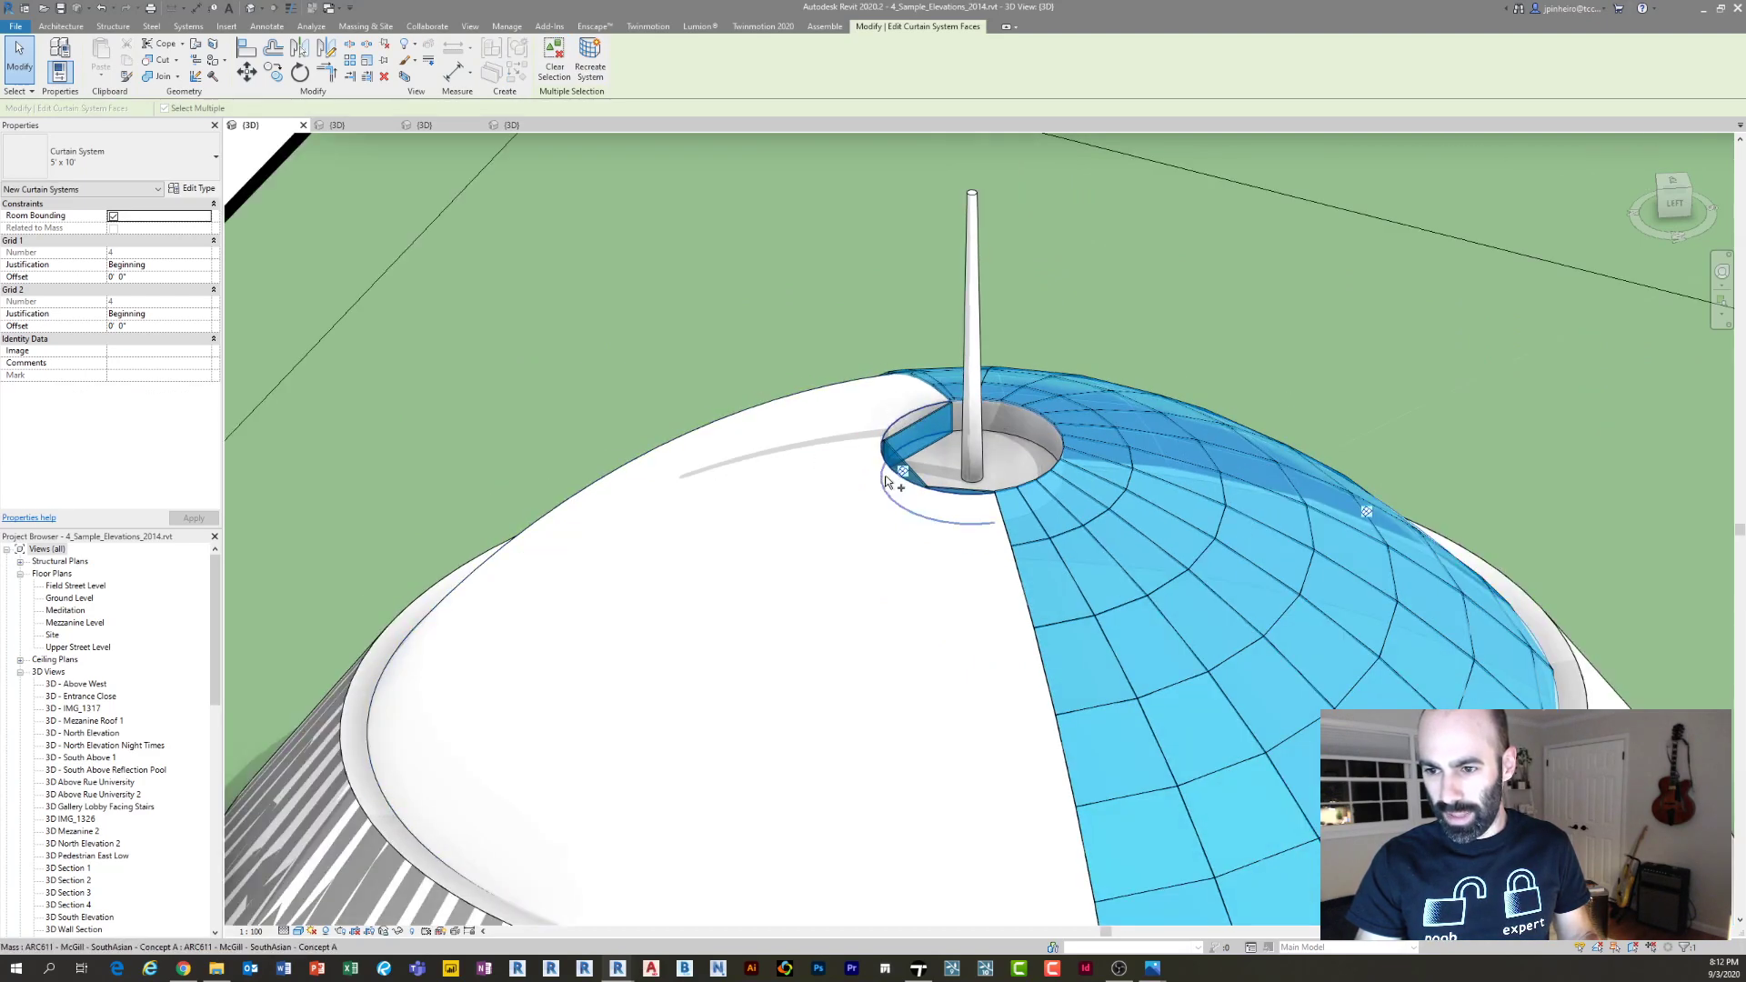
{"action": "left_click", "coordinate": [887, 482]}
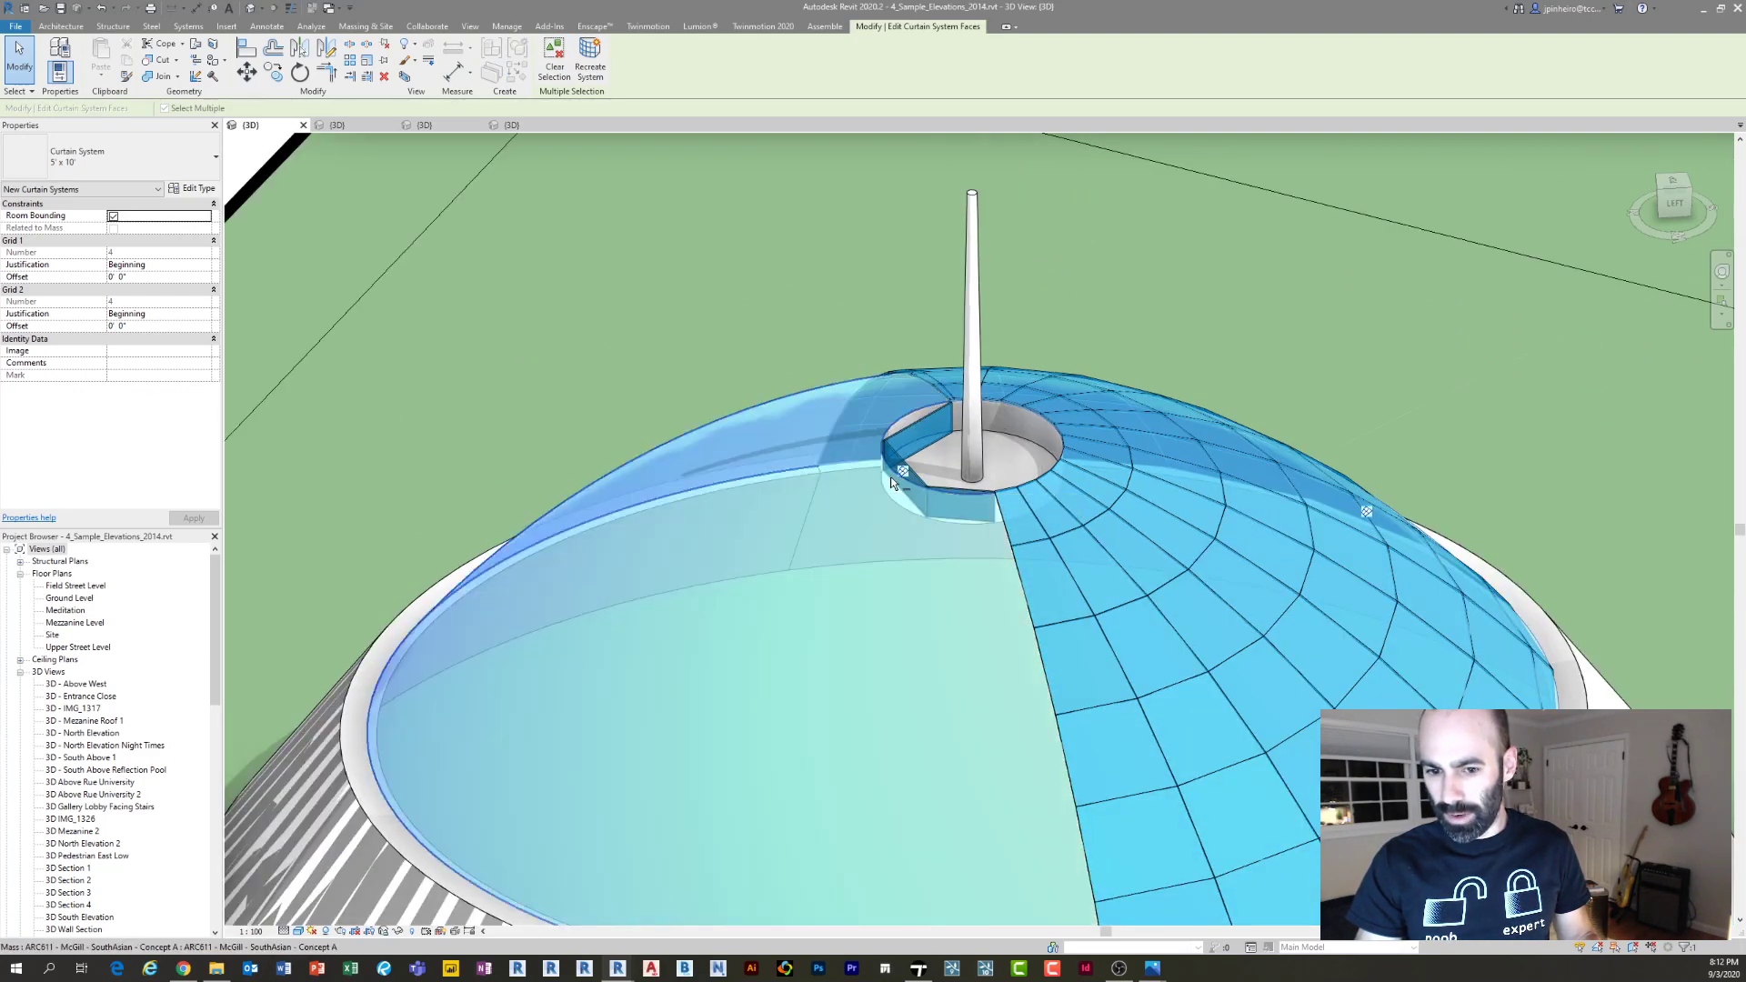
{"action": "left_click", "coordinate": [593, 68]}
{"action": "mouse_move", "coordinate": [821, 488]}
{"action": "middle_mouse_down", "text": "shift"}
{"action": "mouse_move", "coordinate": [972, 621]}
{"action": "mouse_move", "coordinate": [845, 511]}
{"action": "middle_mouse_up", "text": "shift"}
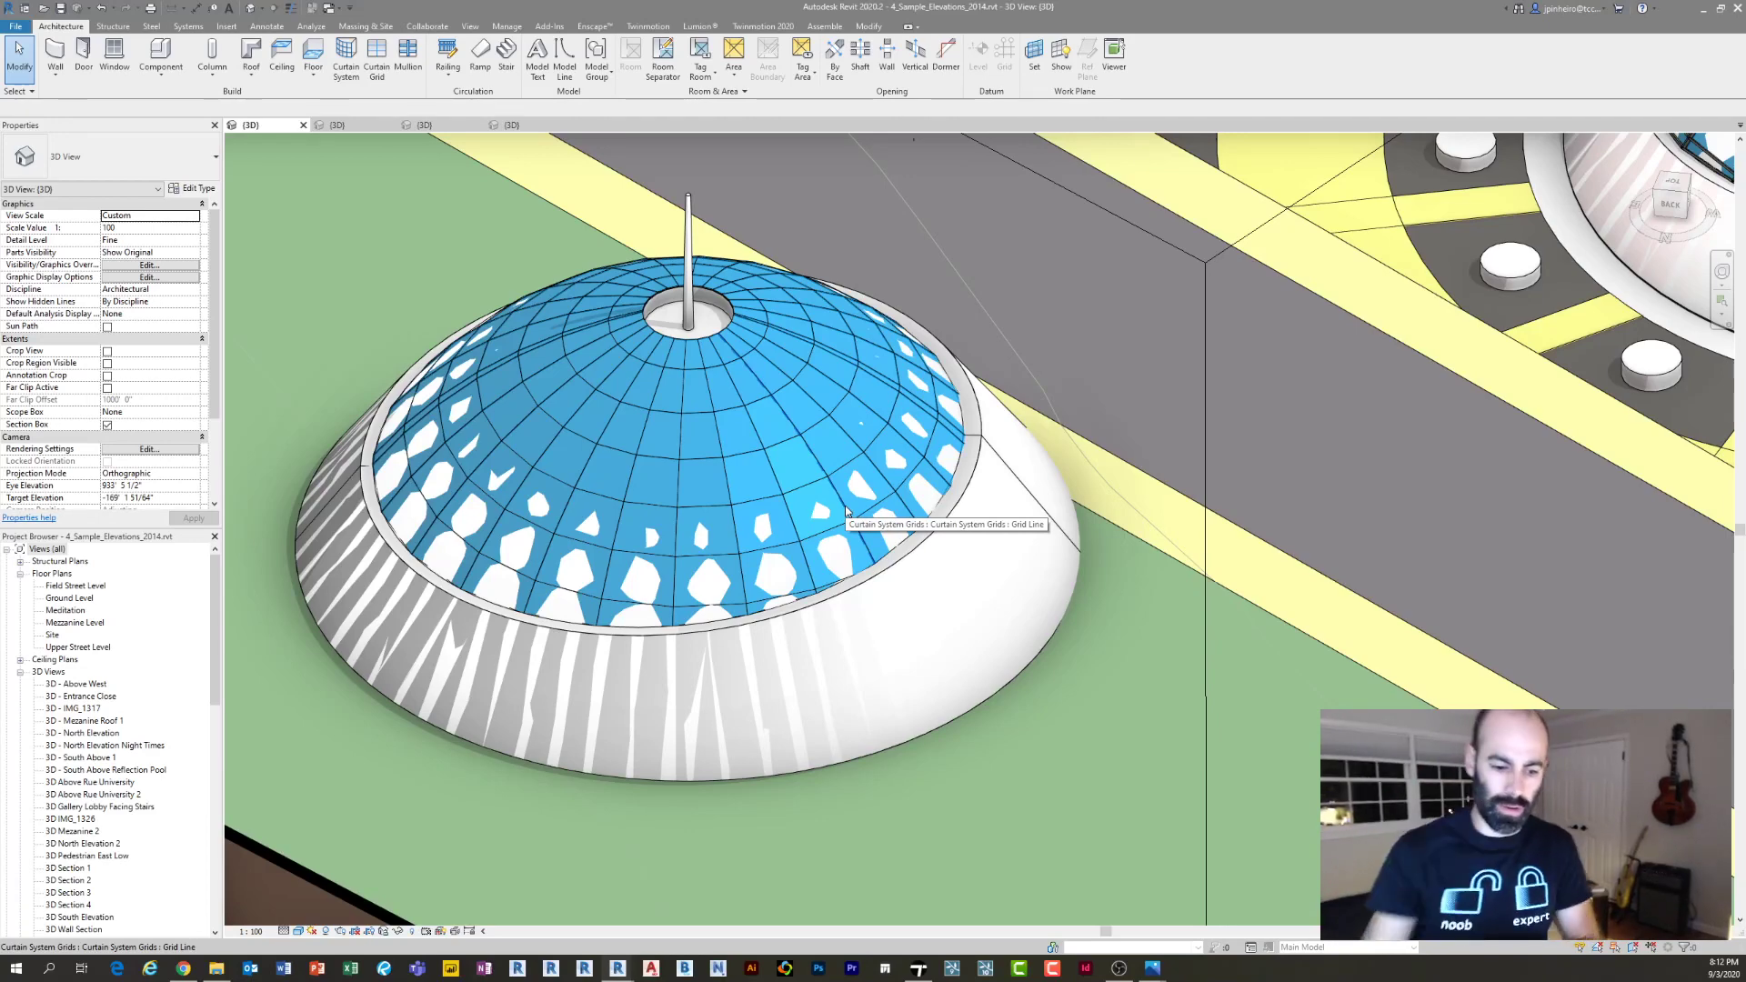
Place rectangular mullions on all grid lines of both halves of the copied dome's curtain system
{"action": "left_click", "coordinate": [407, 56]}
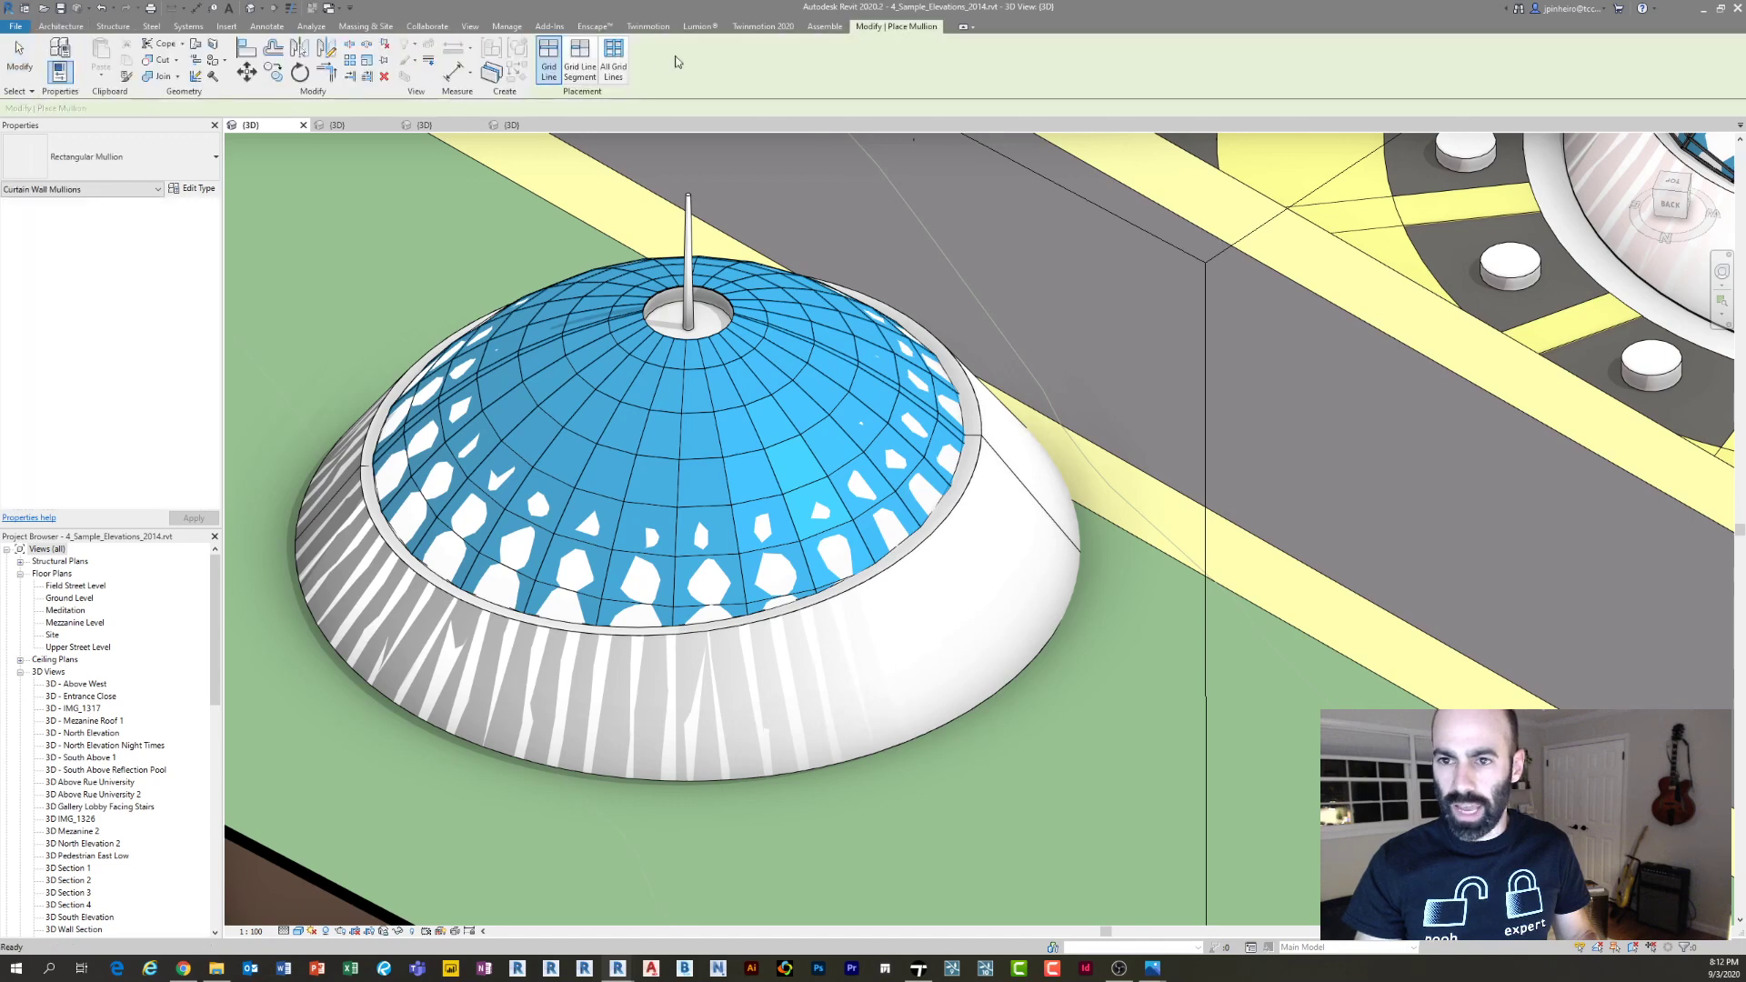
{"action": "left_click", "coordinate": [613, 60]}
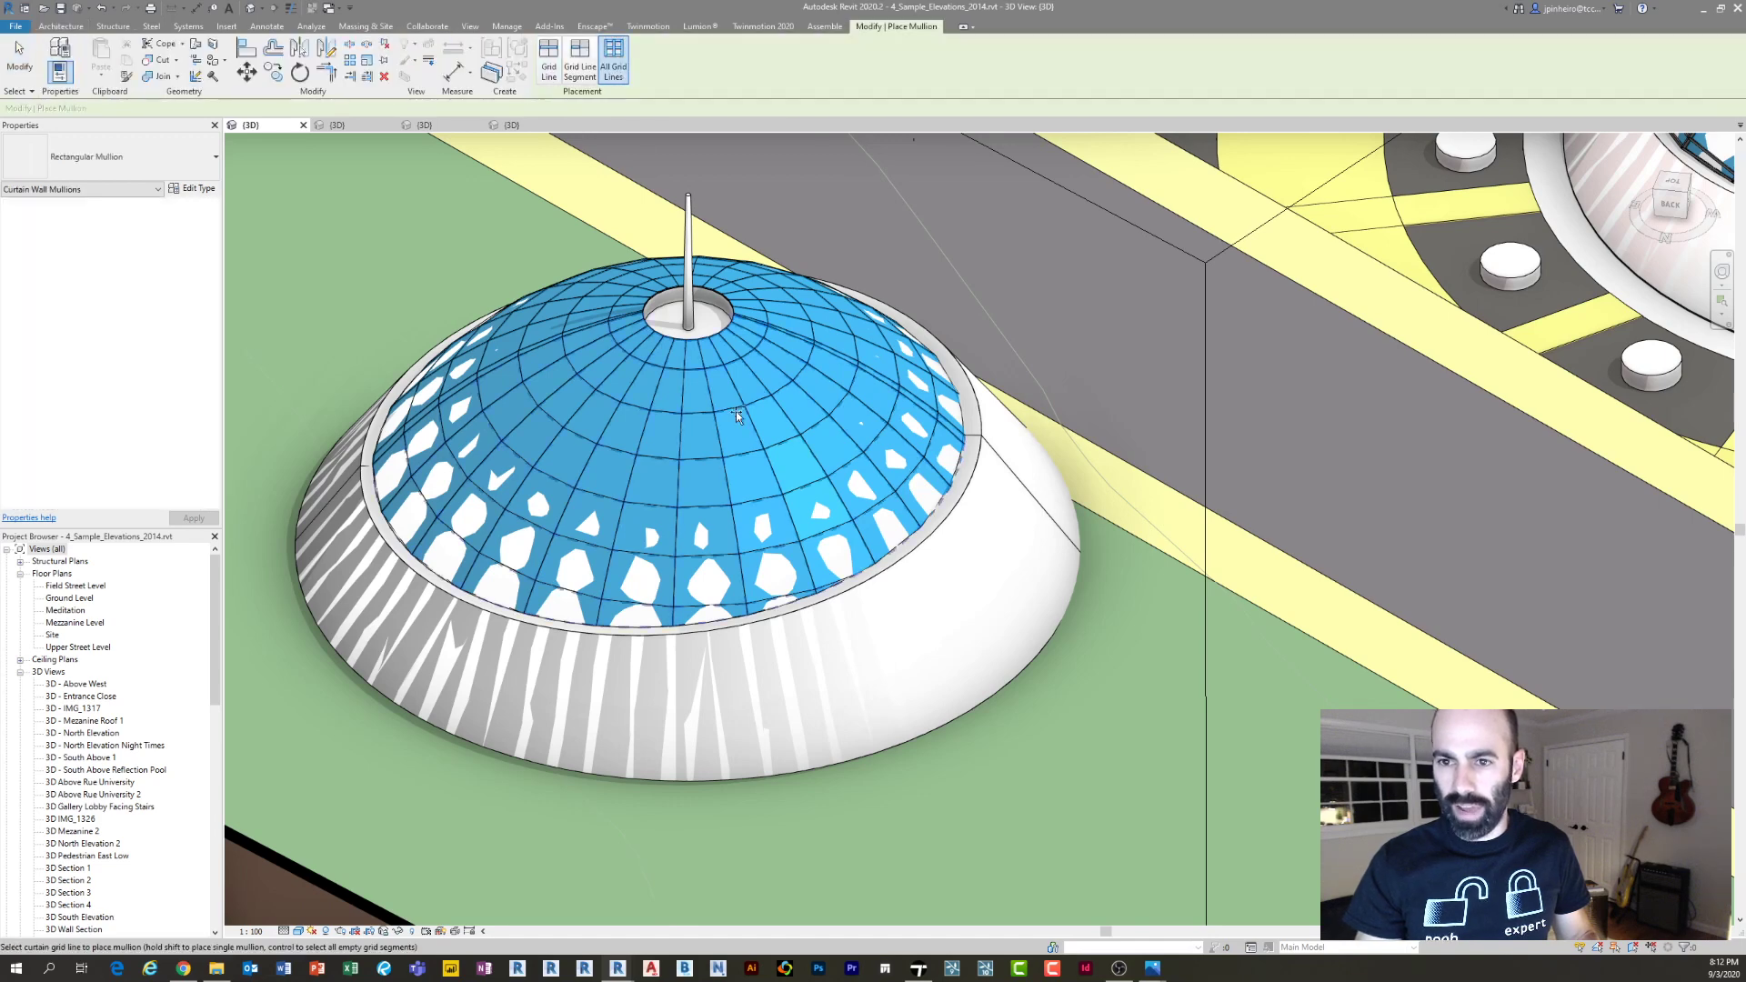
{"action": "left_click", "coordinate": [762, 302]}
{"action": "left_click", "coordinate": [1154, 419]}
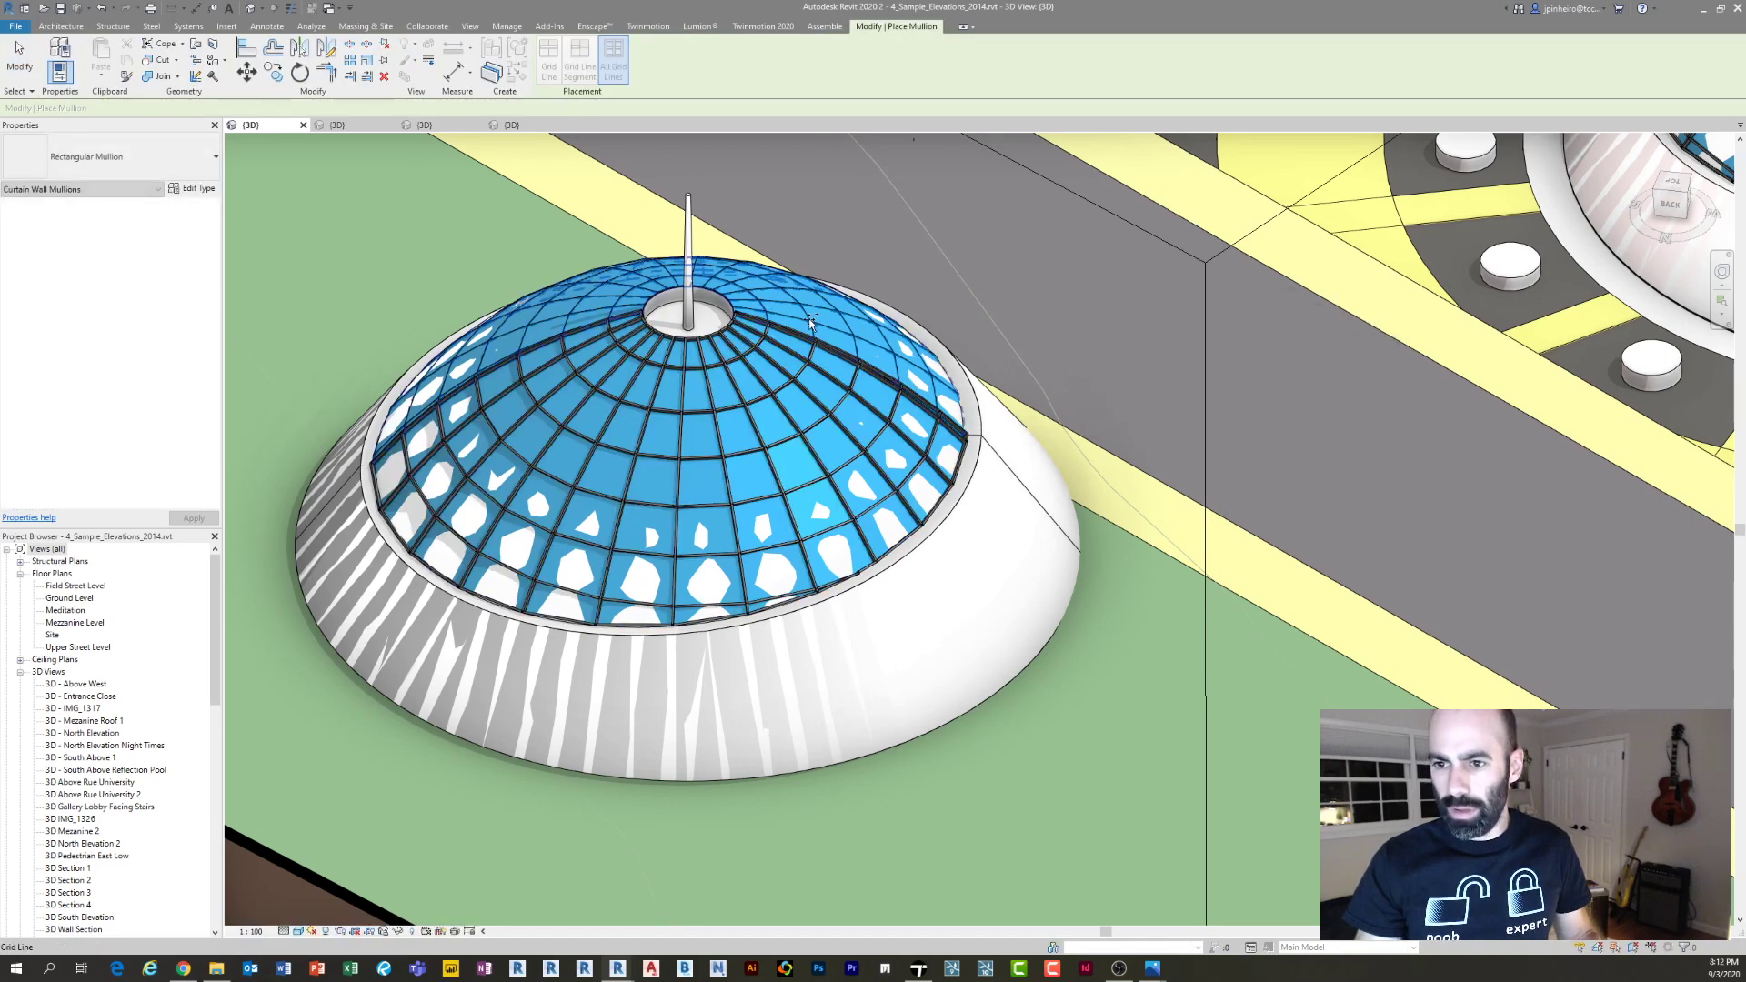
{"action": "left_click", "coordinate": [1176, 419]}
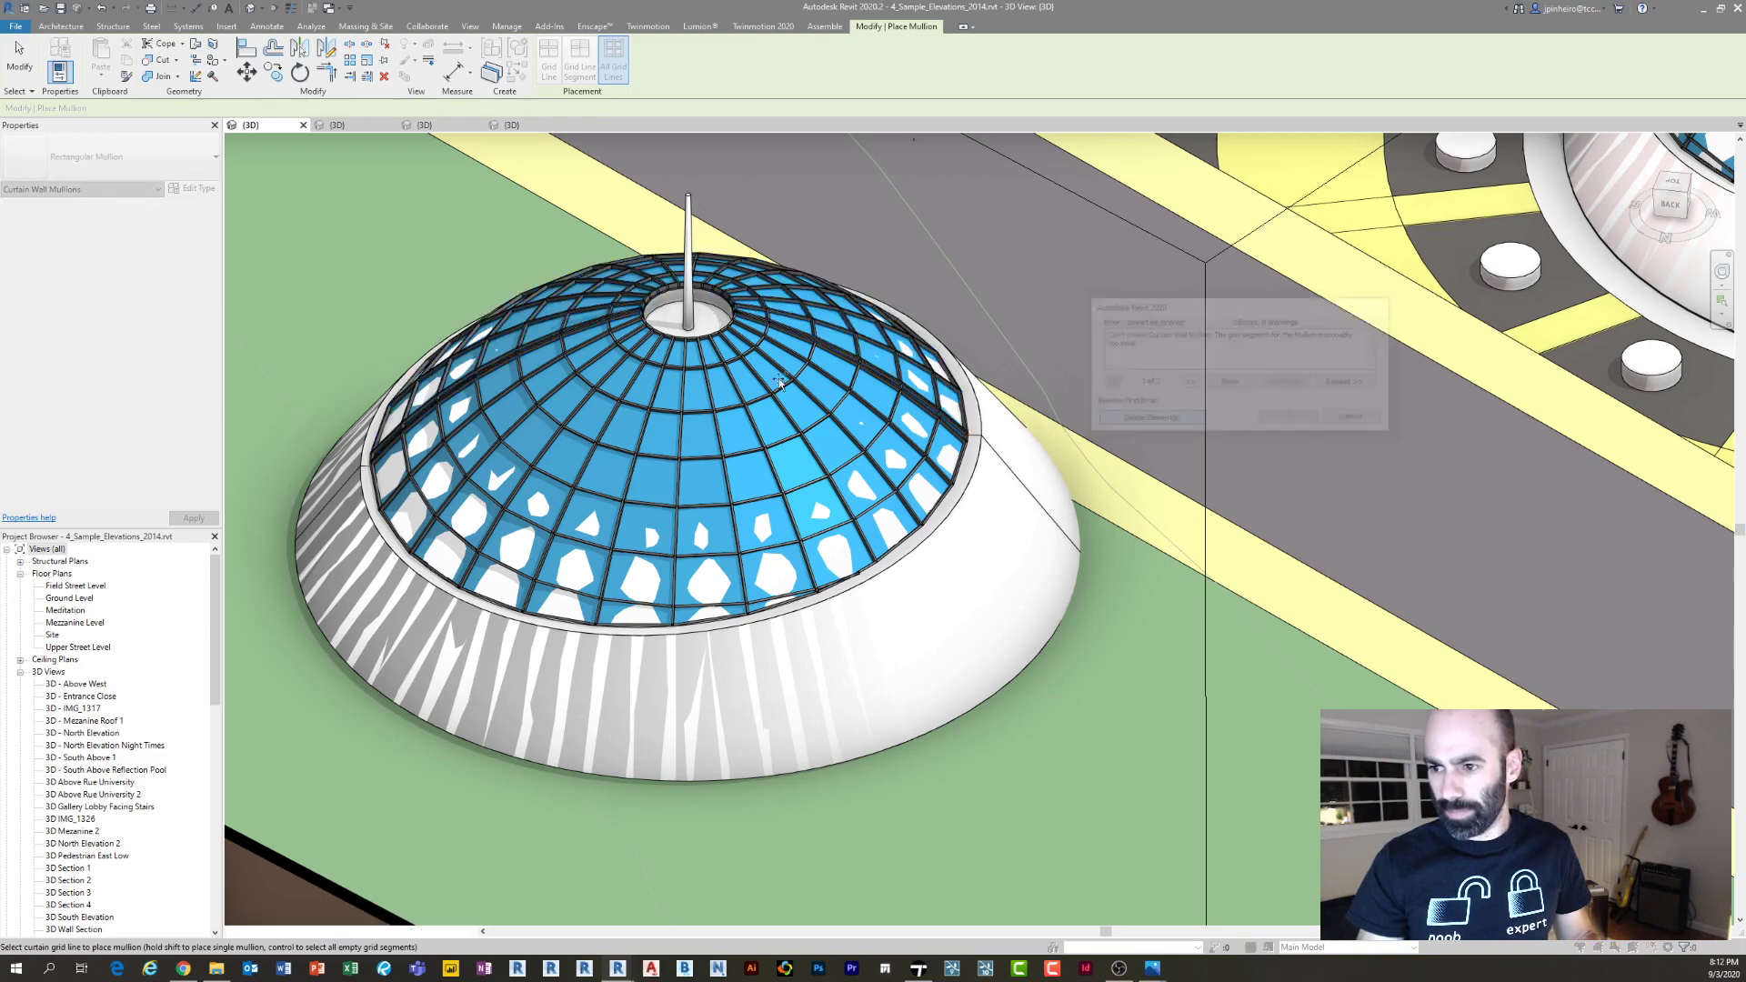
{"action": "key", "text": "Escape"}
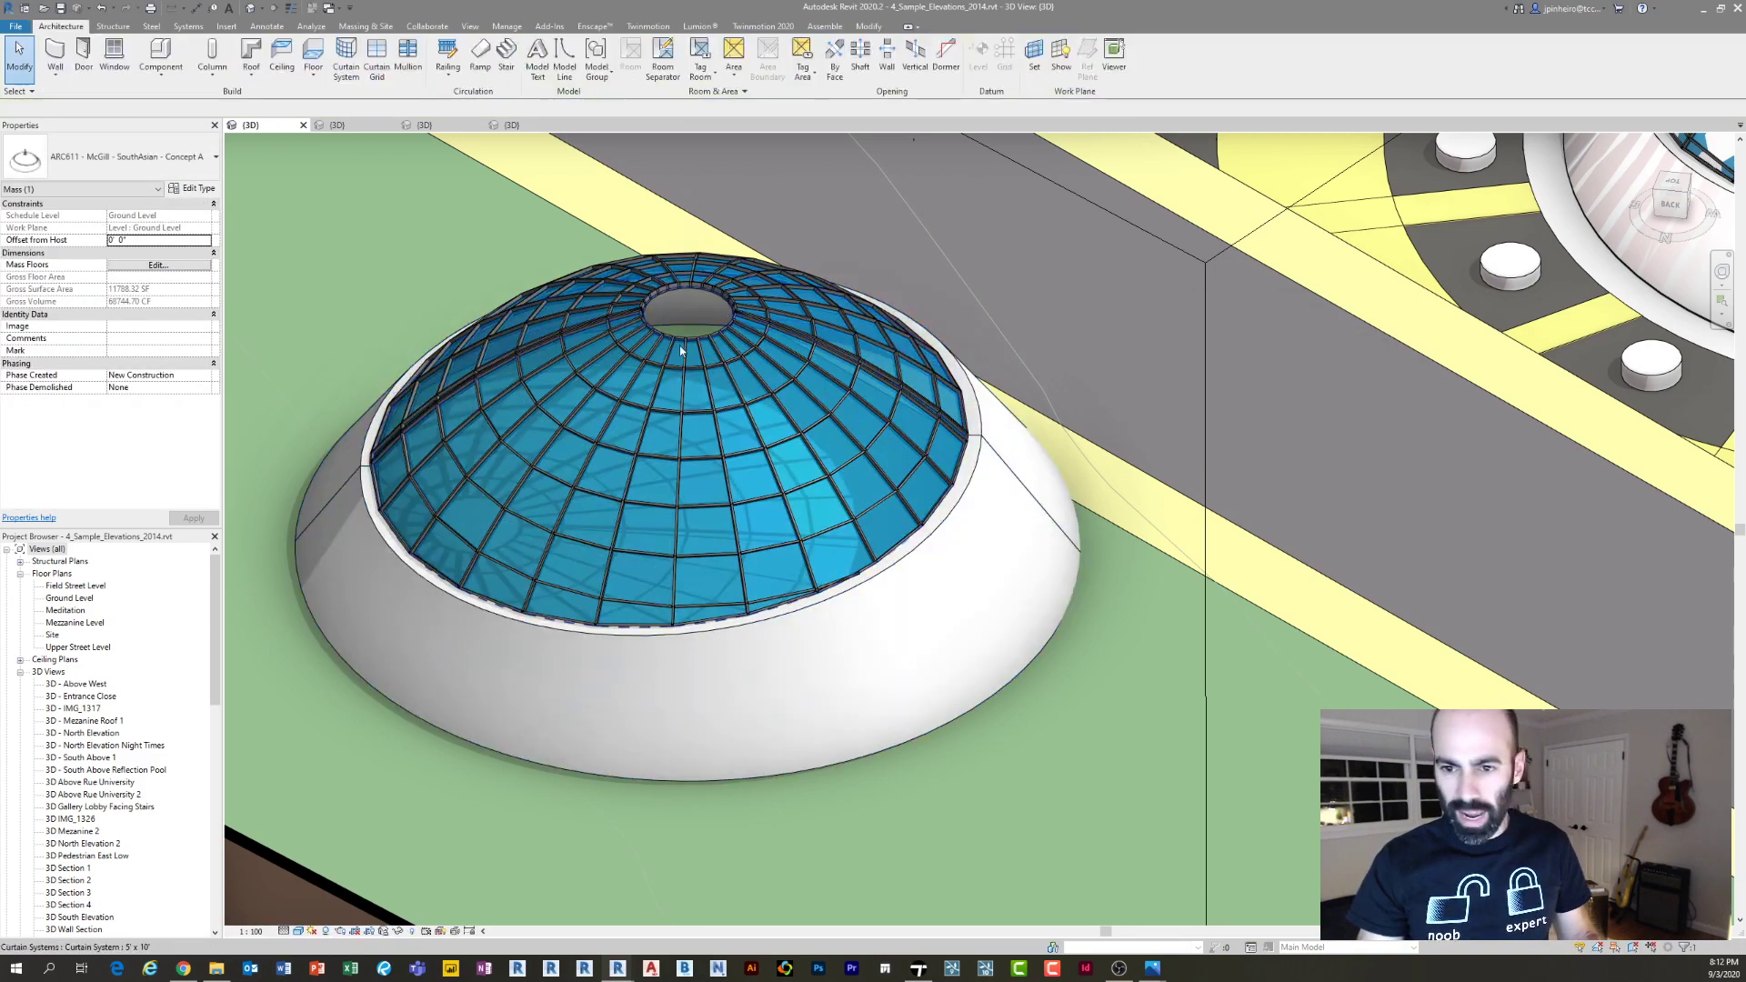
{"action": "left_click", "coordinate": [684, 424]}
{"action": "middle_click_drag", "start_coordinate": [684, 424], "coordinate": [679, 463], "text": "shift"}
{"action": "key", "text": "Escape"}
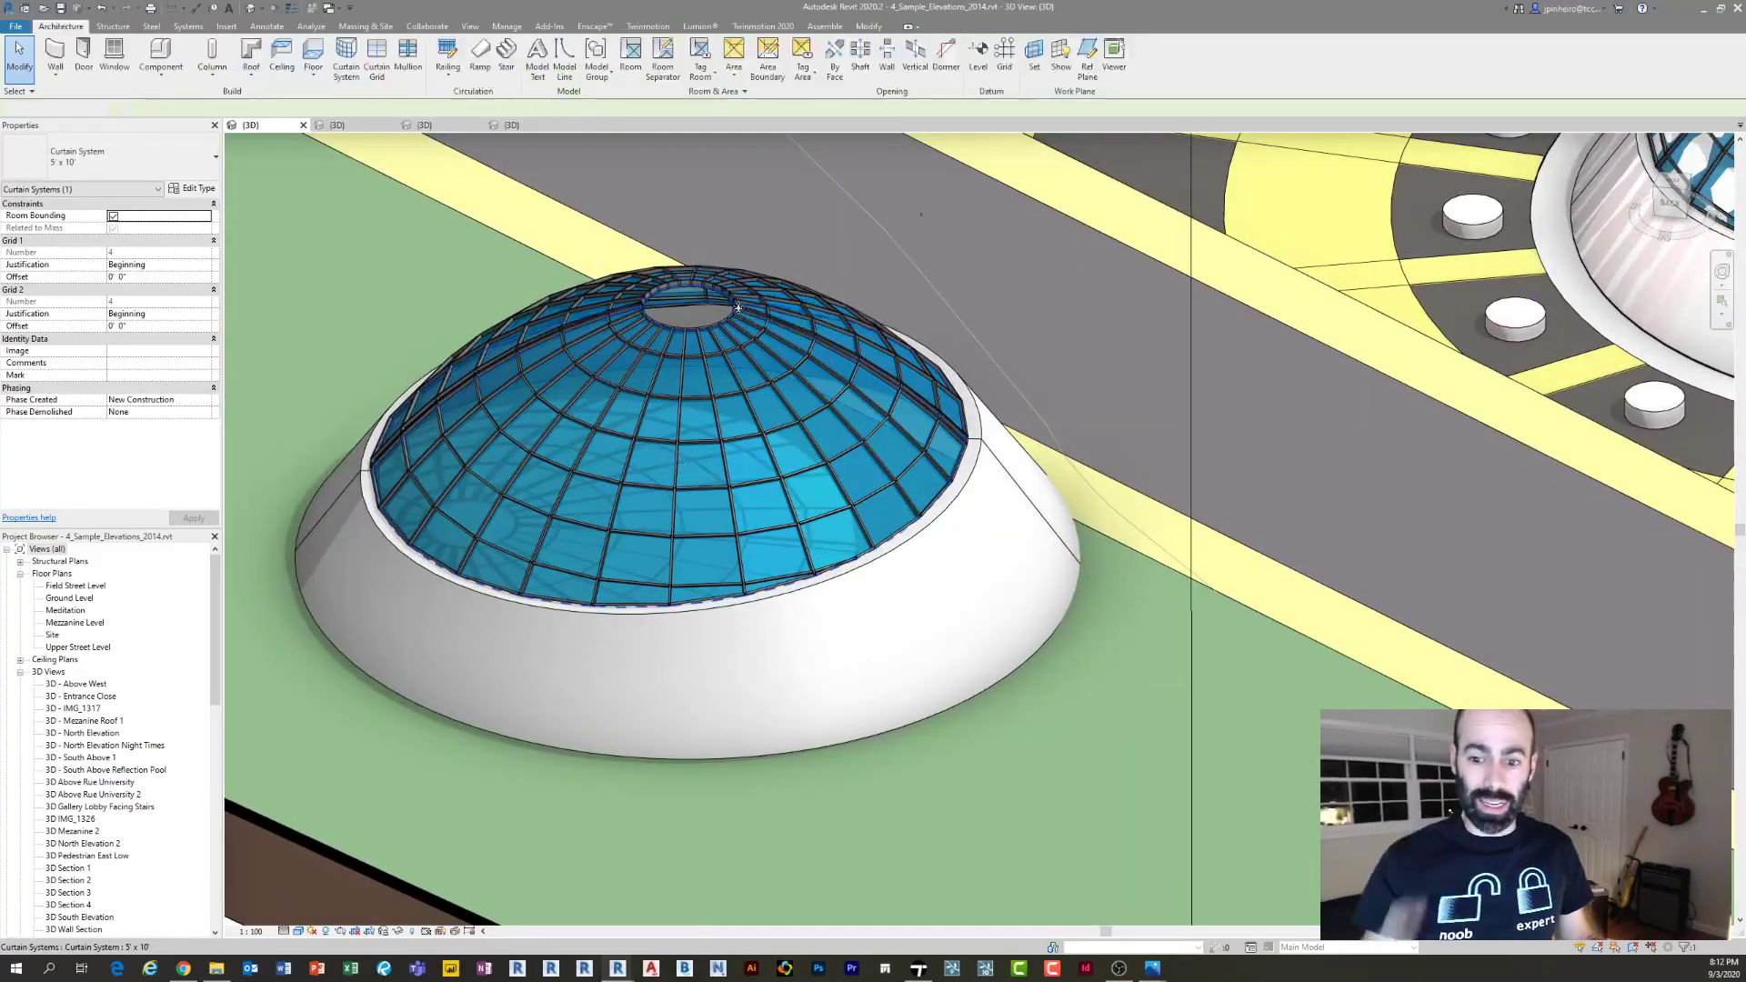
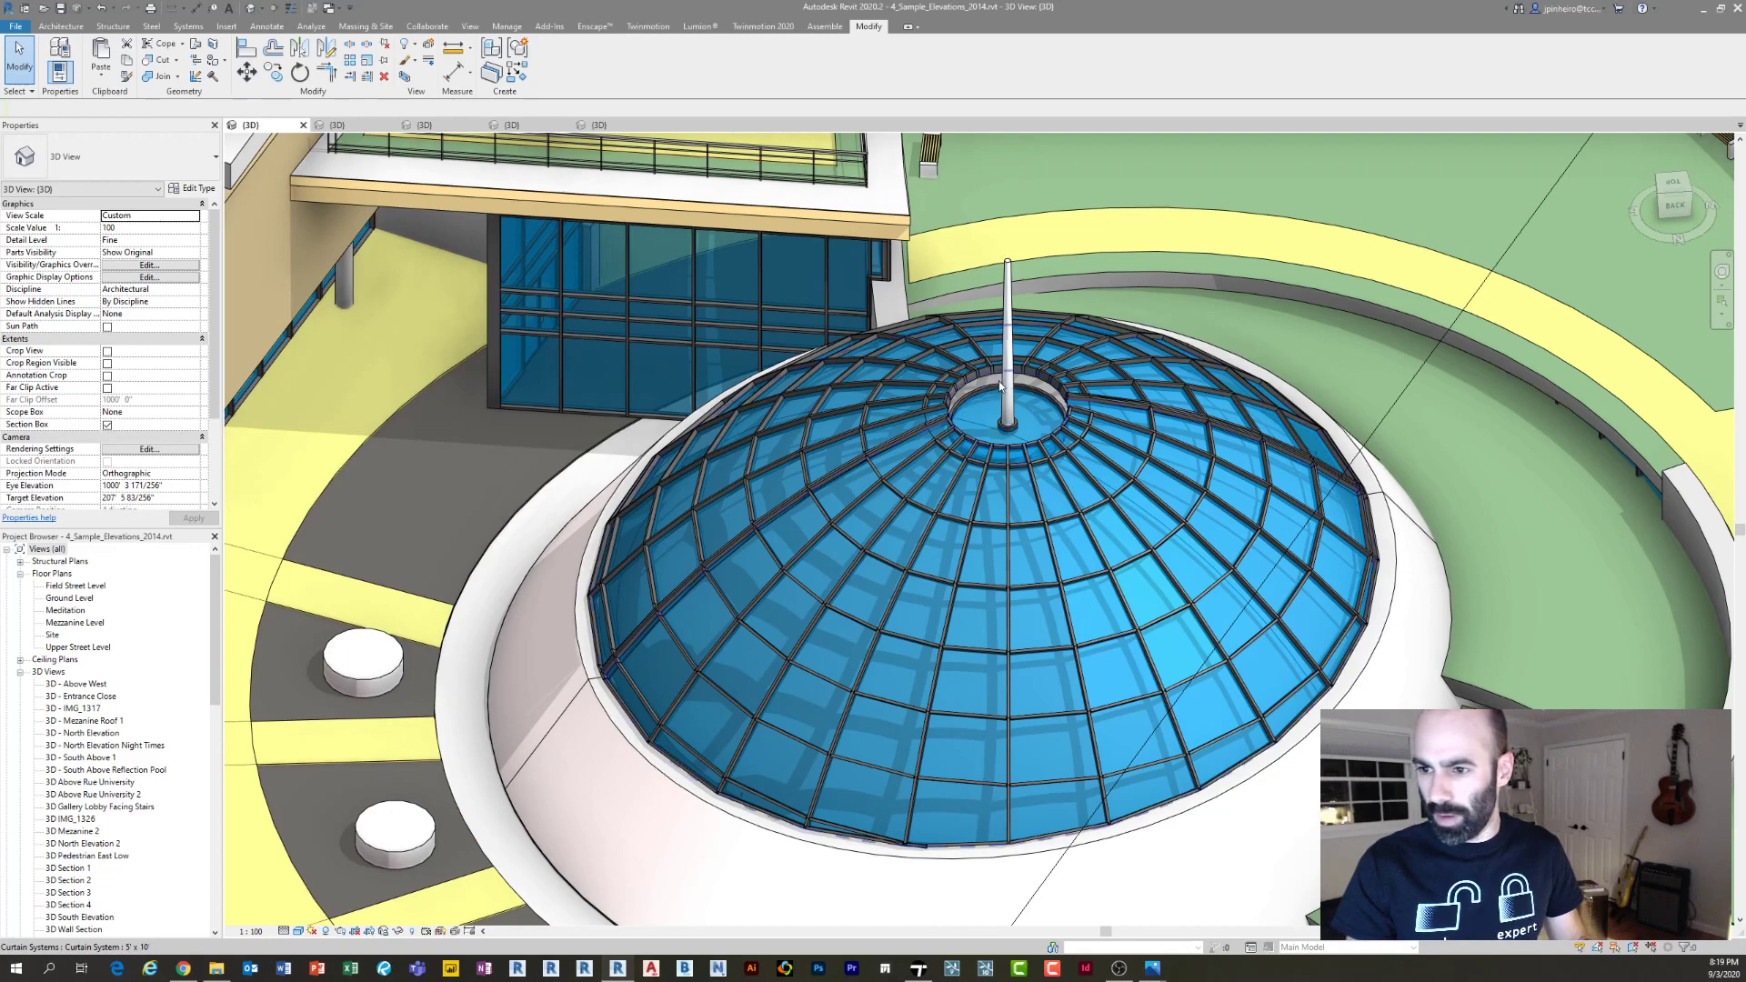
Pull the long side of the site's section box inward until it cuts through the original glass dome
{"action": "scroll", "coordinate": [1000, 386], "scroll_direction": "down", "scroll_amount": 5}
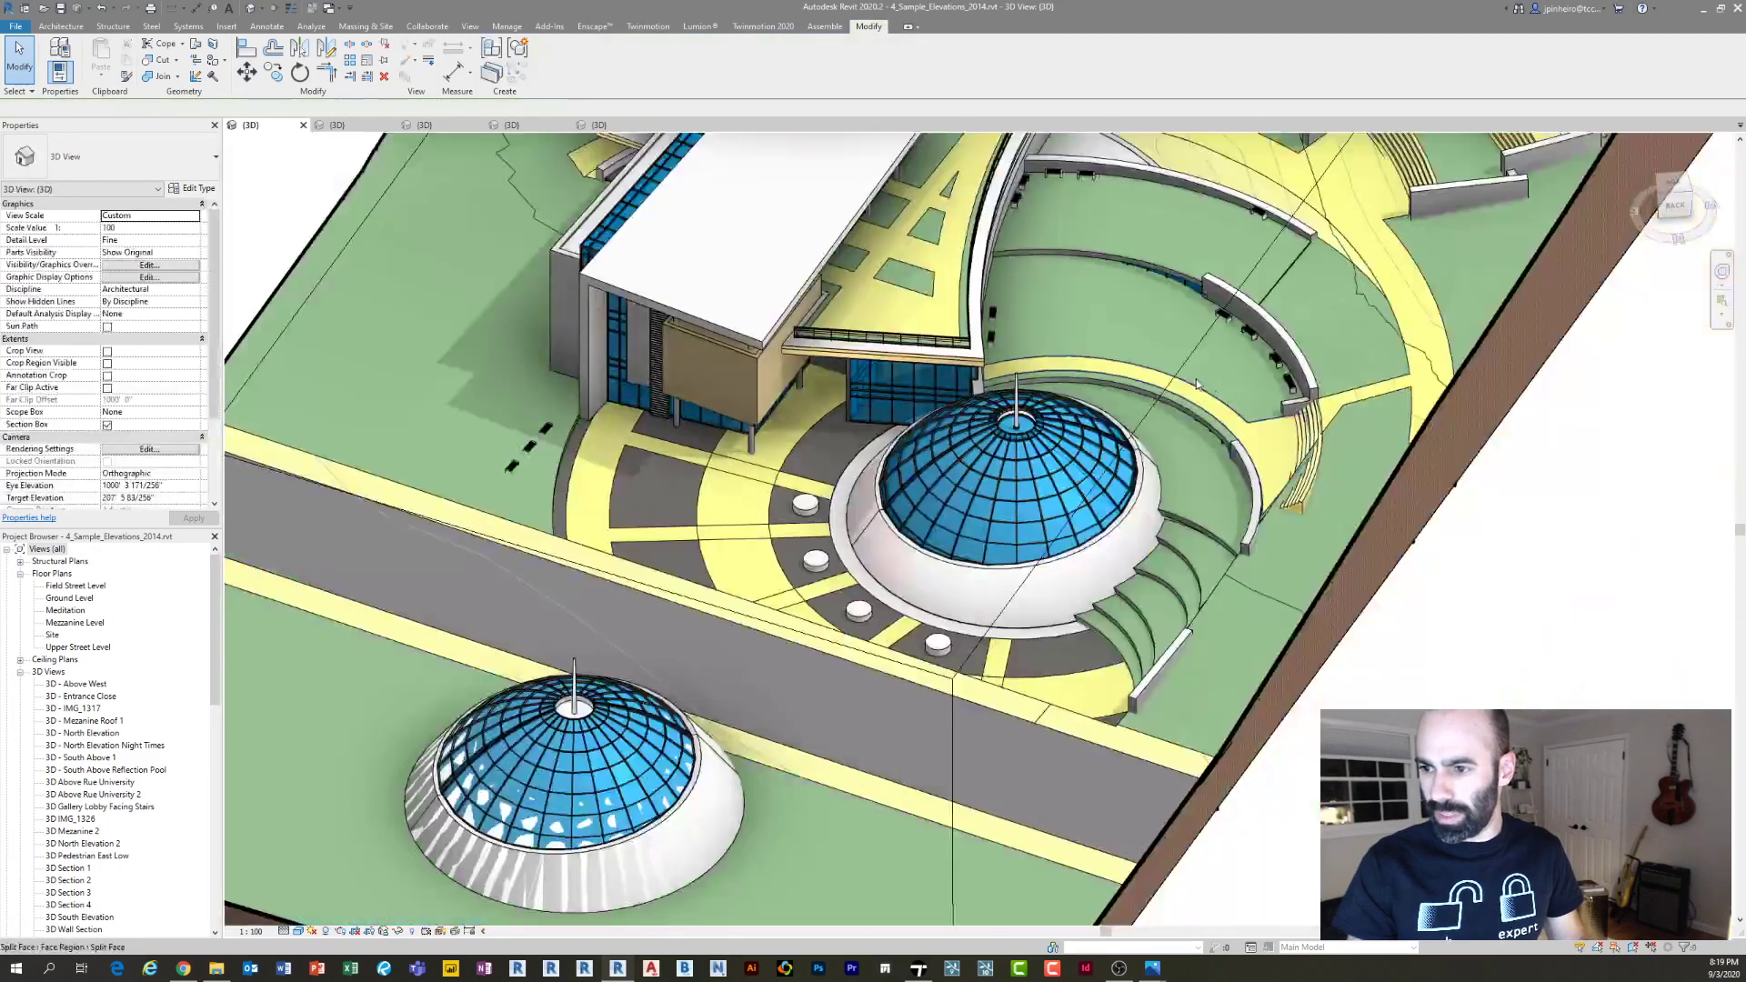
{"action": "left_click", "coordinate": [1179, 375]}
{"action": "scroll", "coordinate": [1200, 363], "scroll_direction": "down", "scroll_amount": 3}
{"action": "middle_click_drag", "start_coordinate": [1218, 345], "coordinate": [1128, 441]}
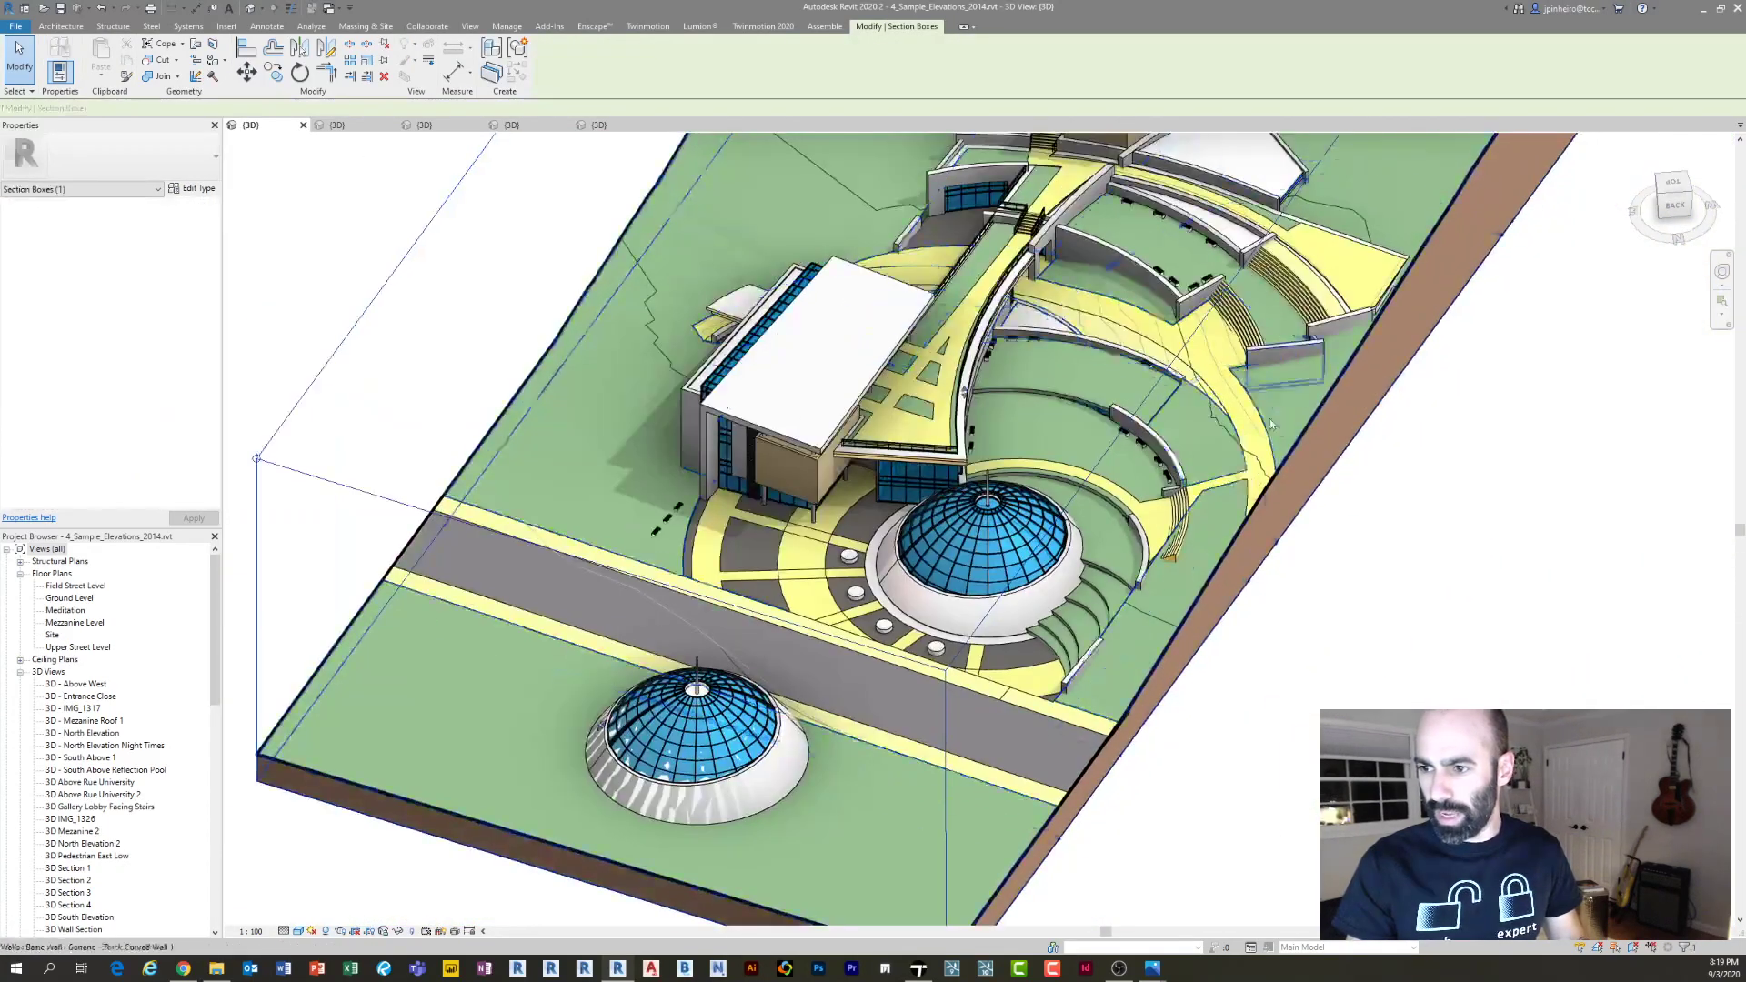
{"action": "middle_click_drag", "start_coordinate": [1399, 169], "coordinate": [1170, 507]}
{"action": "scroll", "coordinate": [1170, 506], "scroll_direction": "down", "scroll_amount": 2}
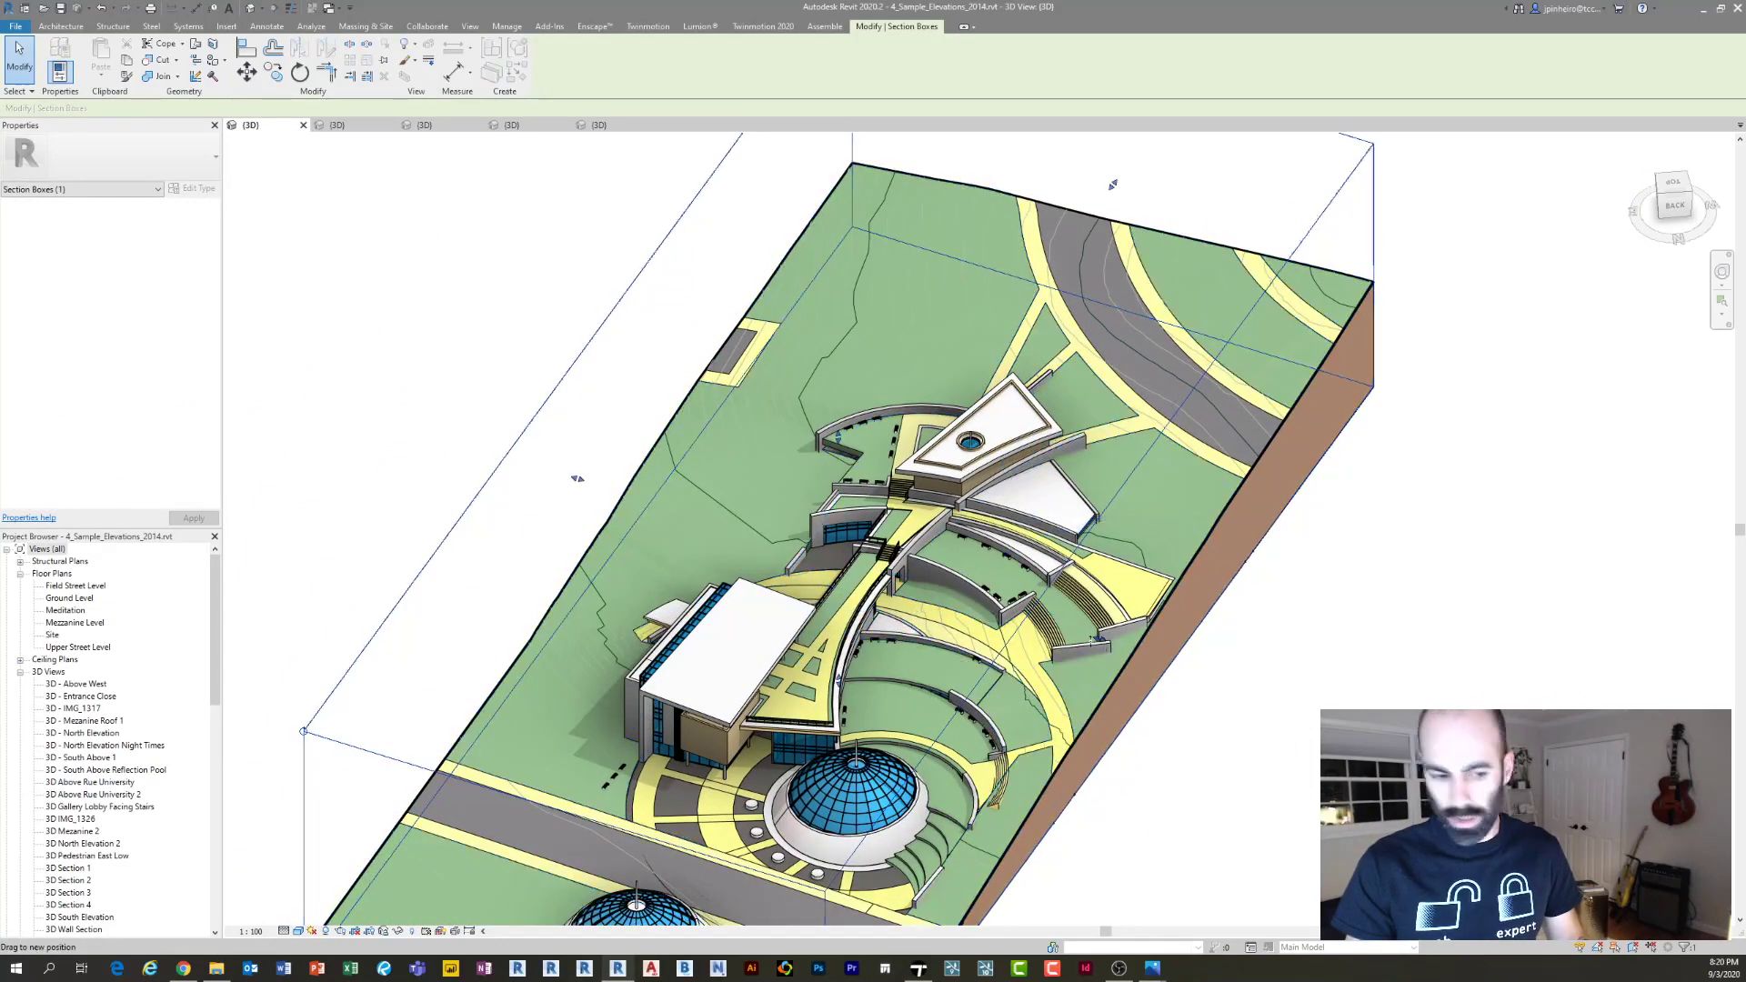
{"action": "left_click_drag", "start_coordinate": [992, 634], "coordinate": [969, 609]}
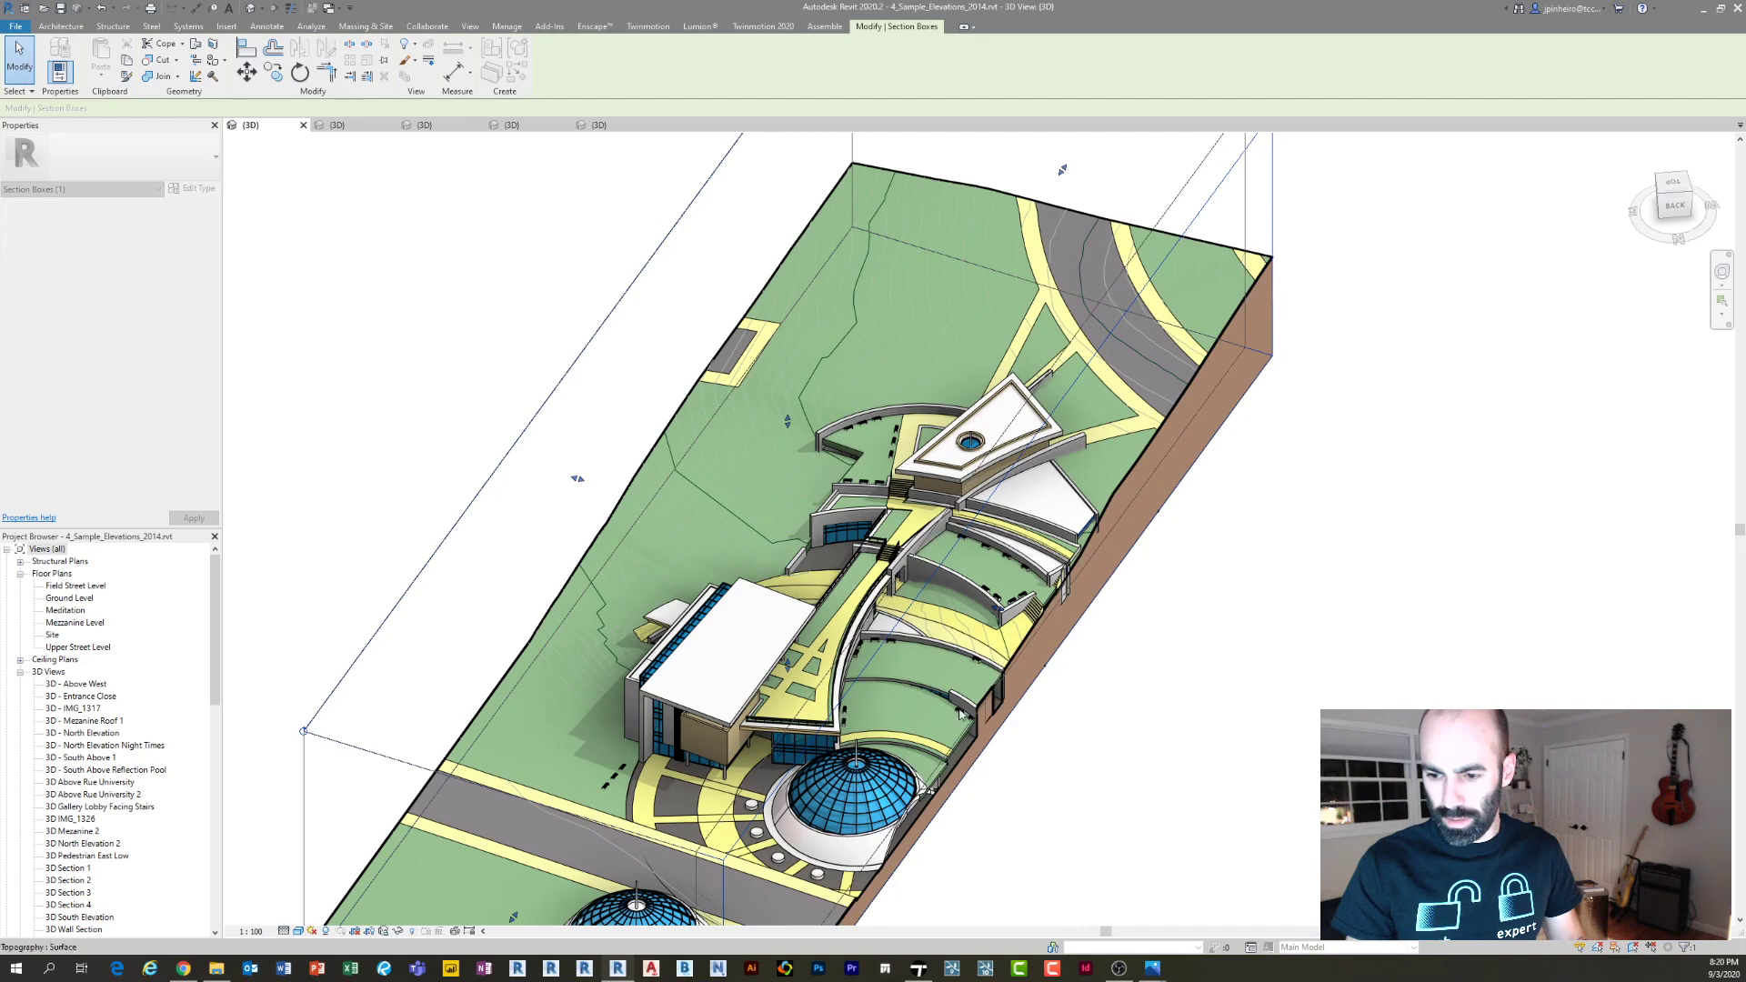
{"action": "scroll", "coordinate": [915, 824], "scroll_direction": "up", "scroll_amount": 3}
{"action": "key", "text": "Escape"}
Examine the cut section through the glass dome, the rooms beside it and the green roof terraces from a low angle
{"action": "middle_click_drag", "start_coordinate": [909, 773], "coordinate": [968, 696], "text": "shift"}
{"action": "scroll", "coordinate": [854, 751], "scroll_direction": "up", "scroll_amount": 2}
{"action": "left_click", "coordinate": [773, 718]}
{"action": "key", "text": "Escape"}
{"action": "scroll", "coordinate": [909, 637], "scroll_direction": "up", "scroll_amount": 3}
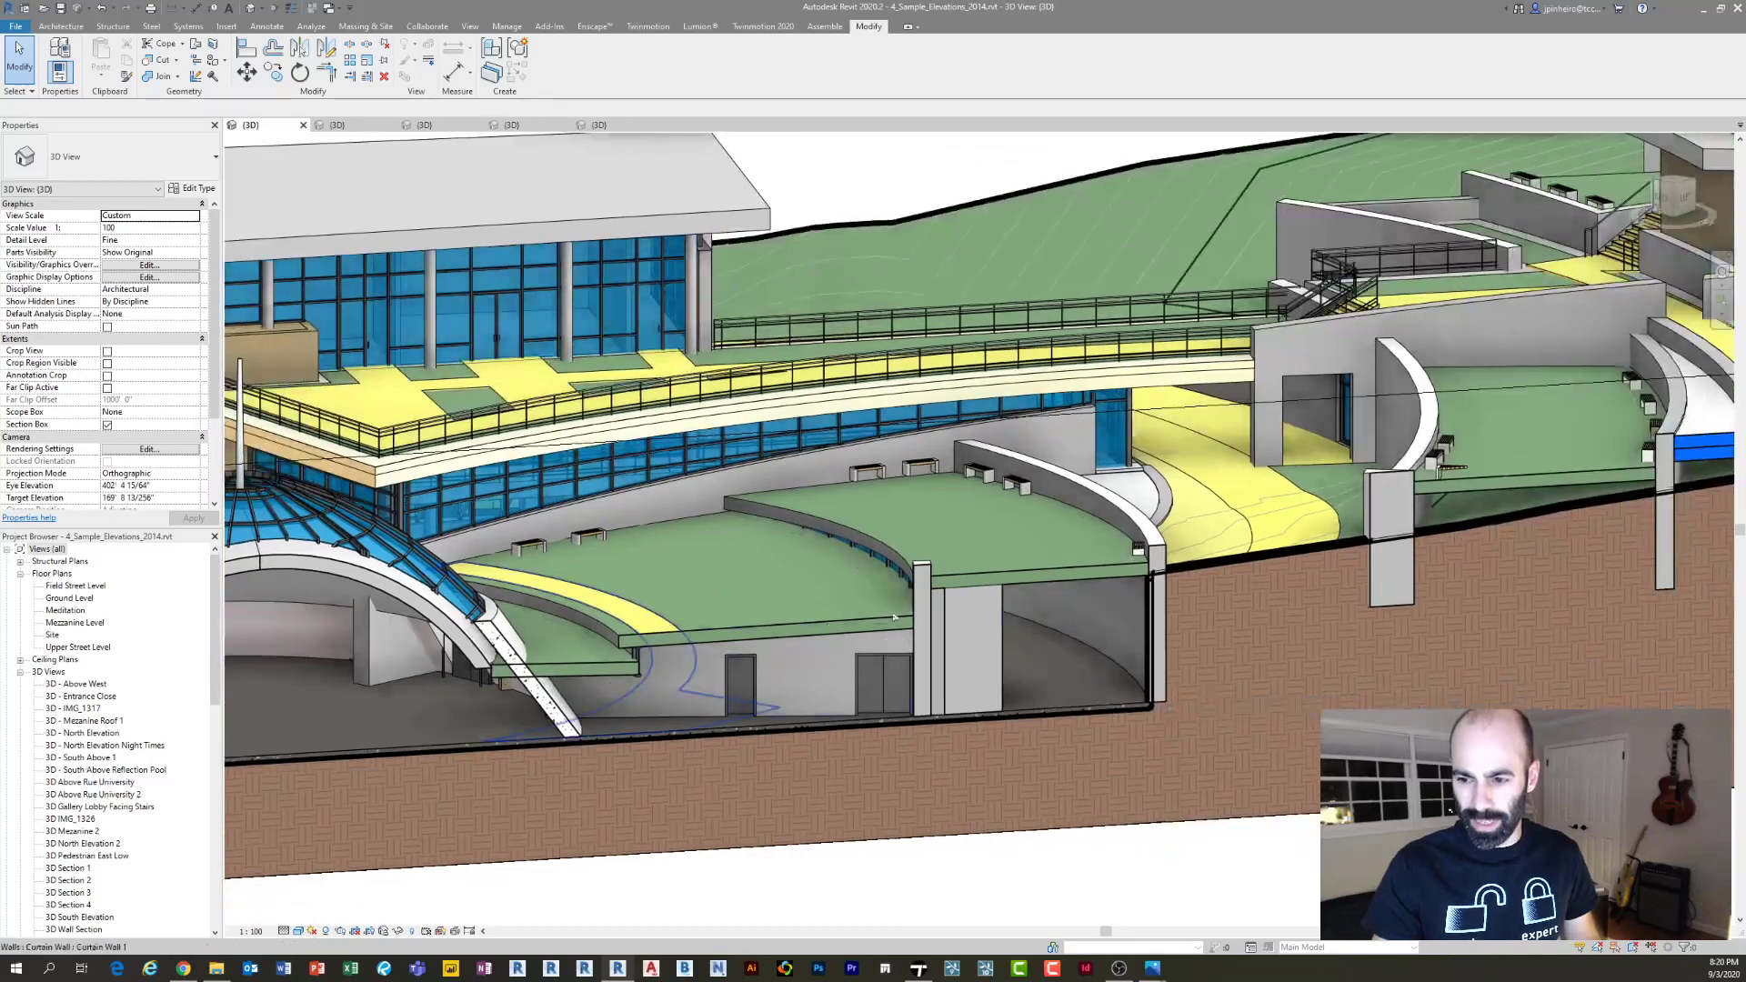
{"action": "scroll", "coordinate": [1062, 589], "scroll_direction": "up", "scroll_amount": 3}
{"action": "middle_click_drag", "start_coordinate": [1062, 589], "coordinate": [847, 602]}
{"action": "scroll", "coordinate": [848, 602], "scroll_direction": "down", "scroll_amount": 3}
{"action": "middle_click_drag", "start_coordinate": [1415, 418], "coordinate": [838, 465]}
{"action": "scroll", "coordinate": [1000, 411], "scroll_direction": "up", "scroll_amount": 2}
{"action": "scroll", "coordinate": [1001, 411], "scroll_direction": "down", "scroll_amount": 3}
{"action": "middle_click_drag", "start_coordinate": [395, 701], "coordinate": [1194, 562]}
{"action": "scroll", "coordinate": [1018, 581], "scroll_direction": "up", "scroll_amount": 3}
{"action": "scroll", "coordinate": [963, 593], "scroll_direction": "down", "scroll_amount": 3}
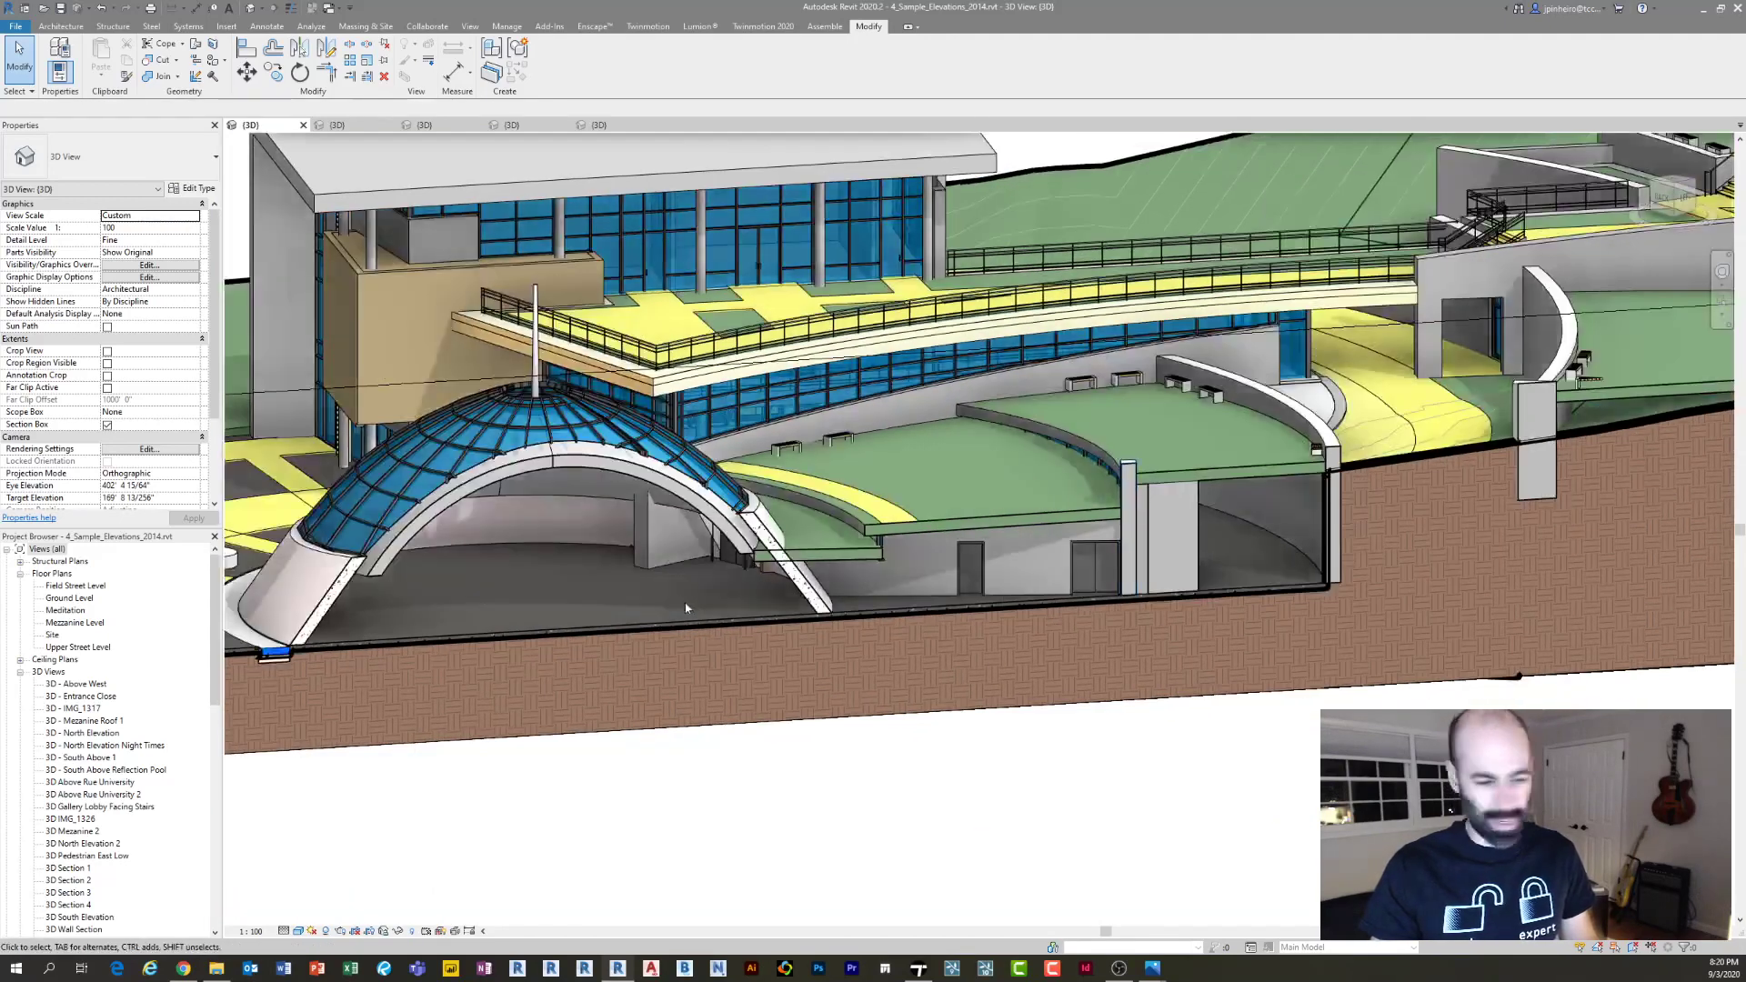
{"action": "scroll", "coordinate": [800, 459], "scroll_direction": "up", "scroll_amount": 2}
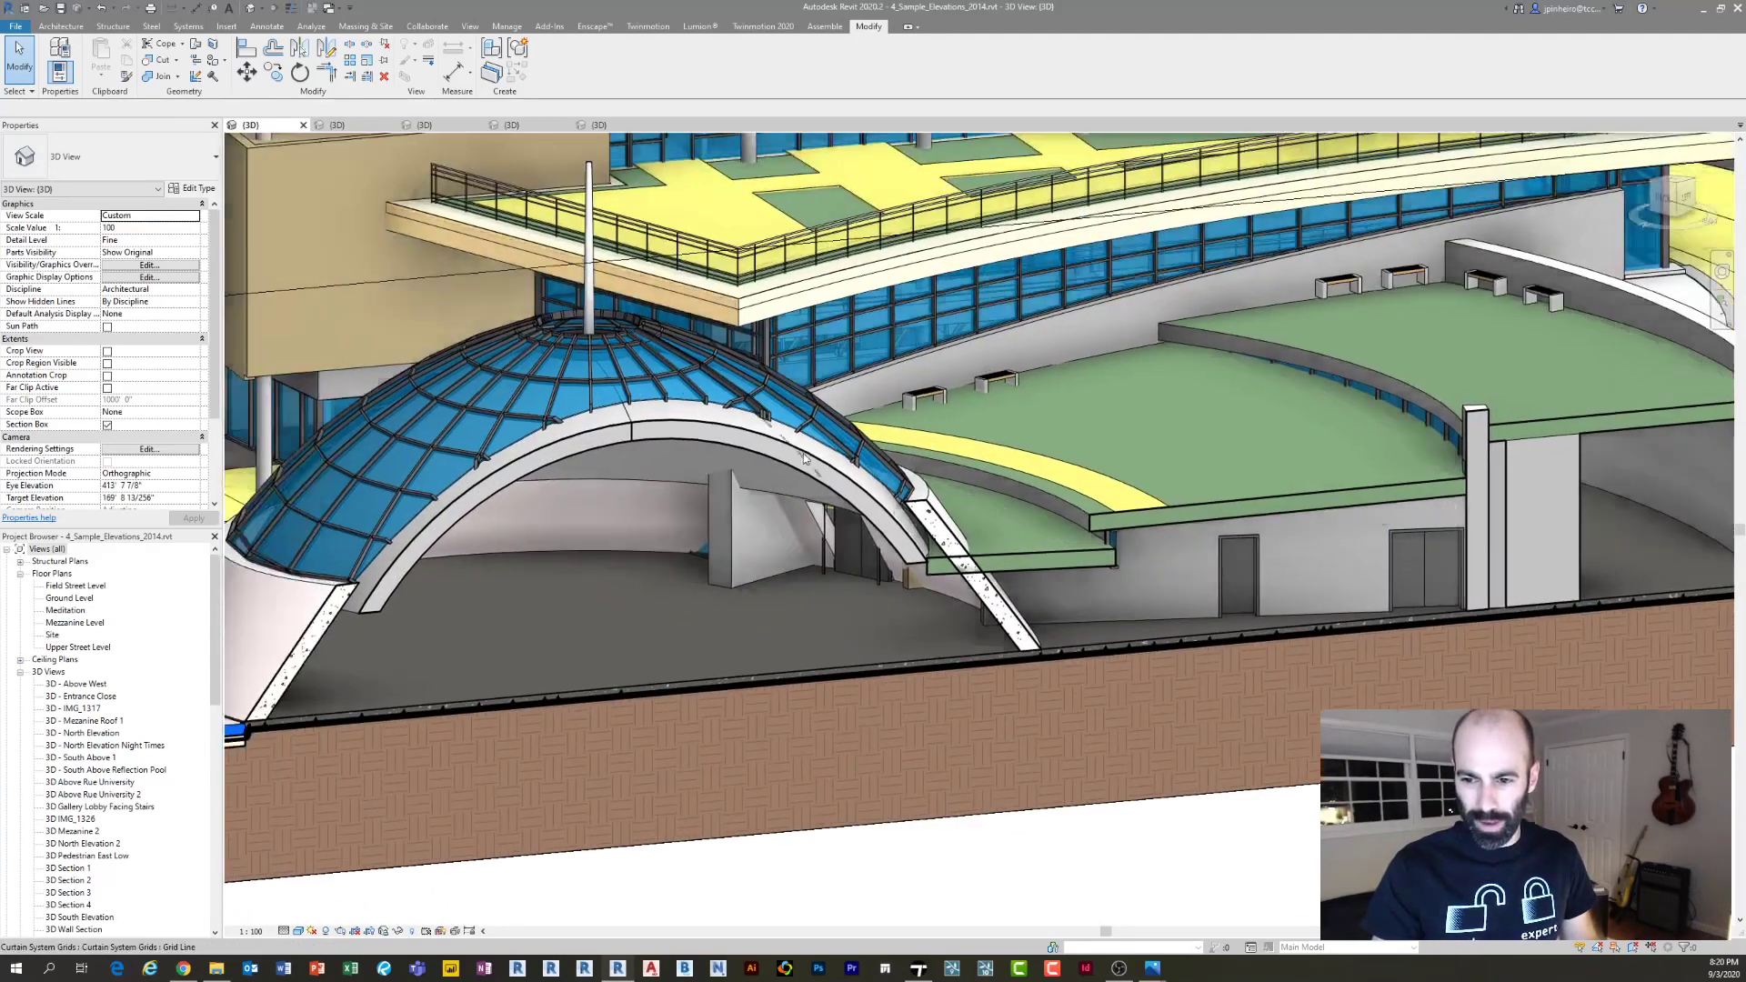
Inspect the dome's inner arched wall and the hidden generic model inside it with Reveal Hidden Elements, and return to normal display
{"action": "left_click", "coordinate": [760, 473]}
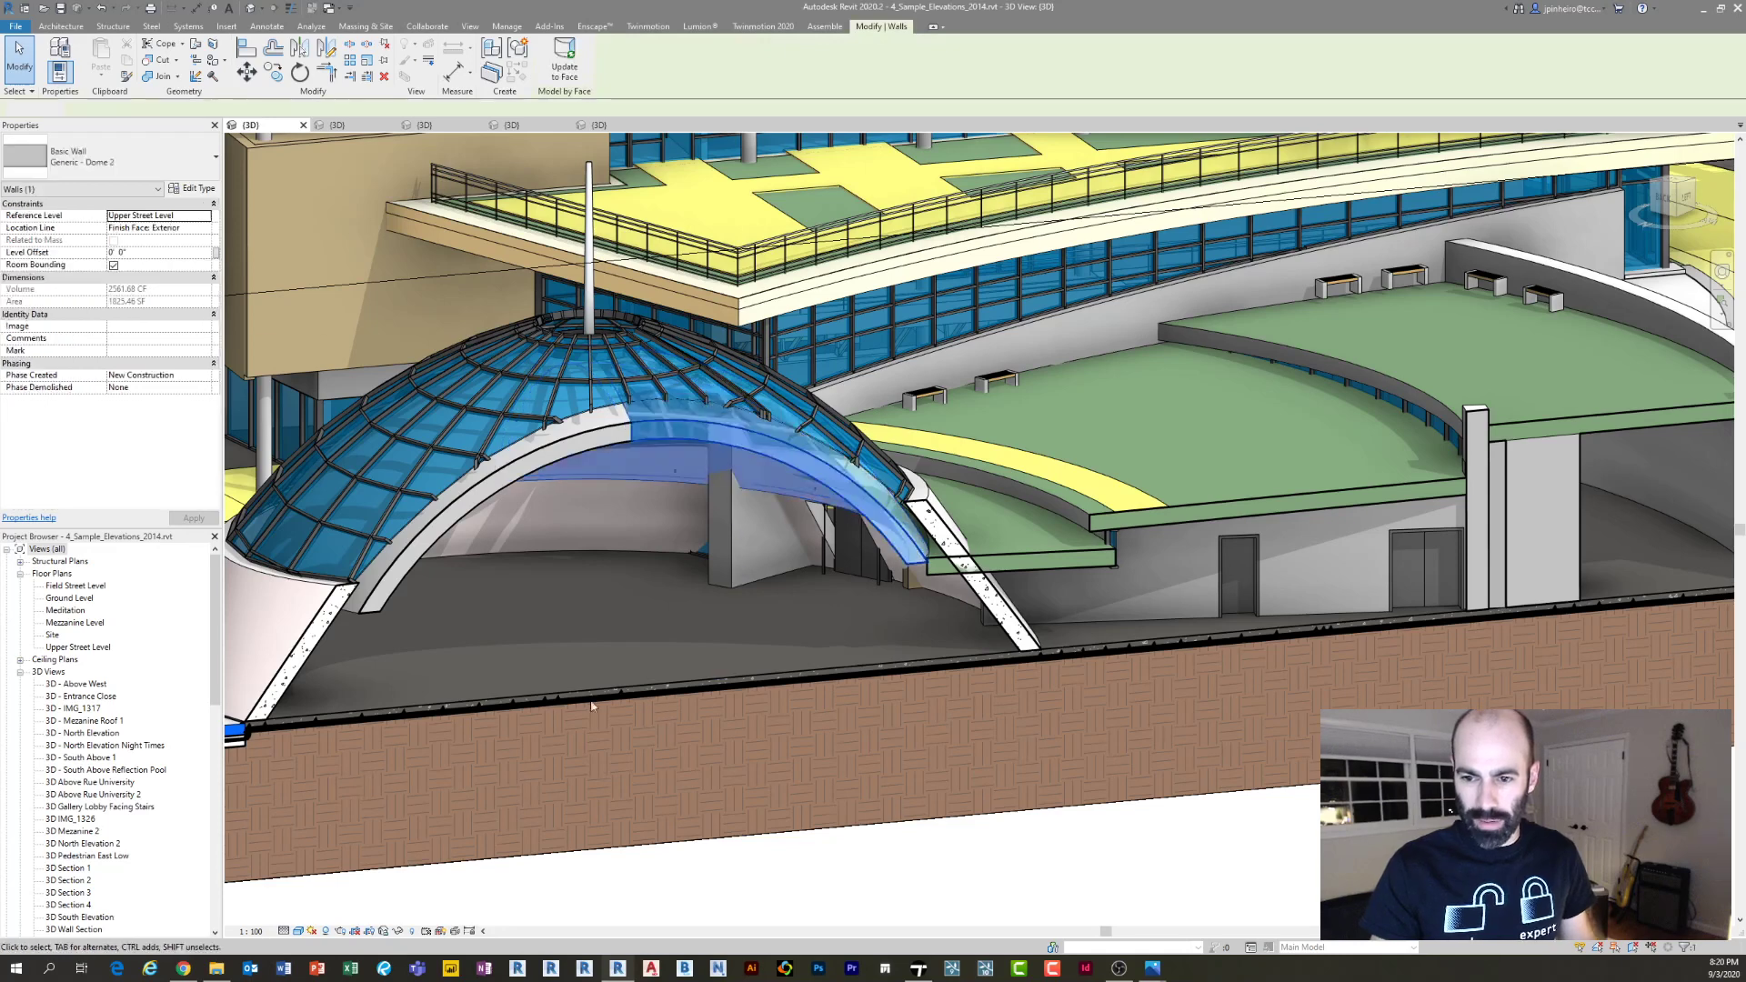
{"action": "key", "text": "Escape"}
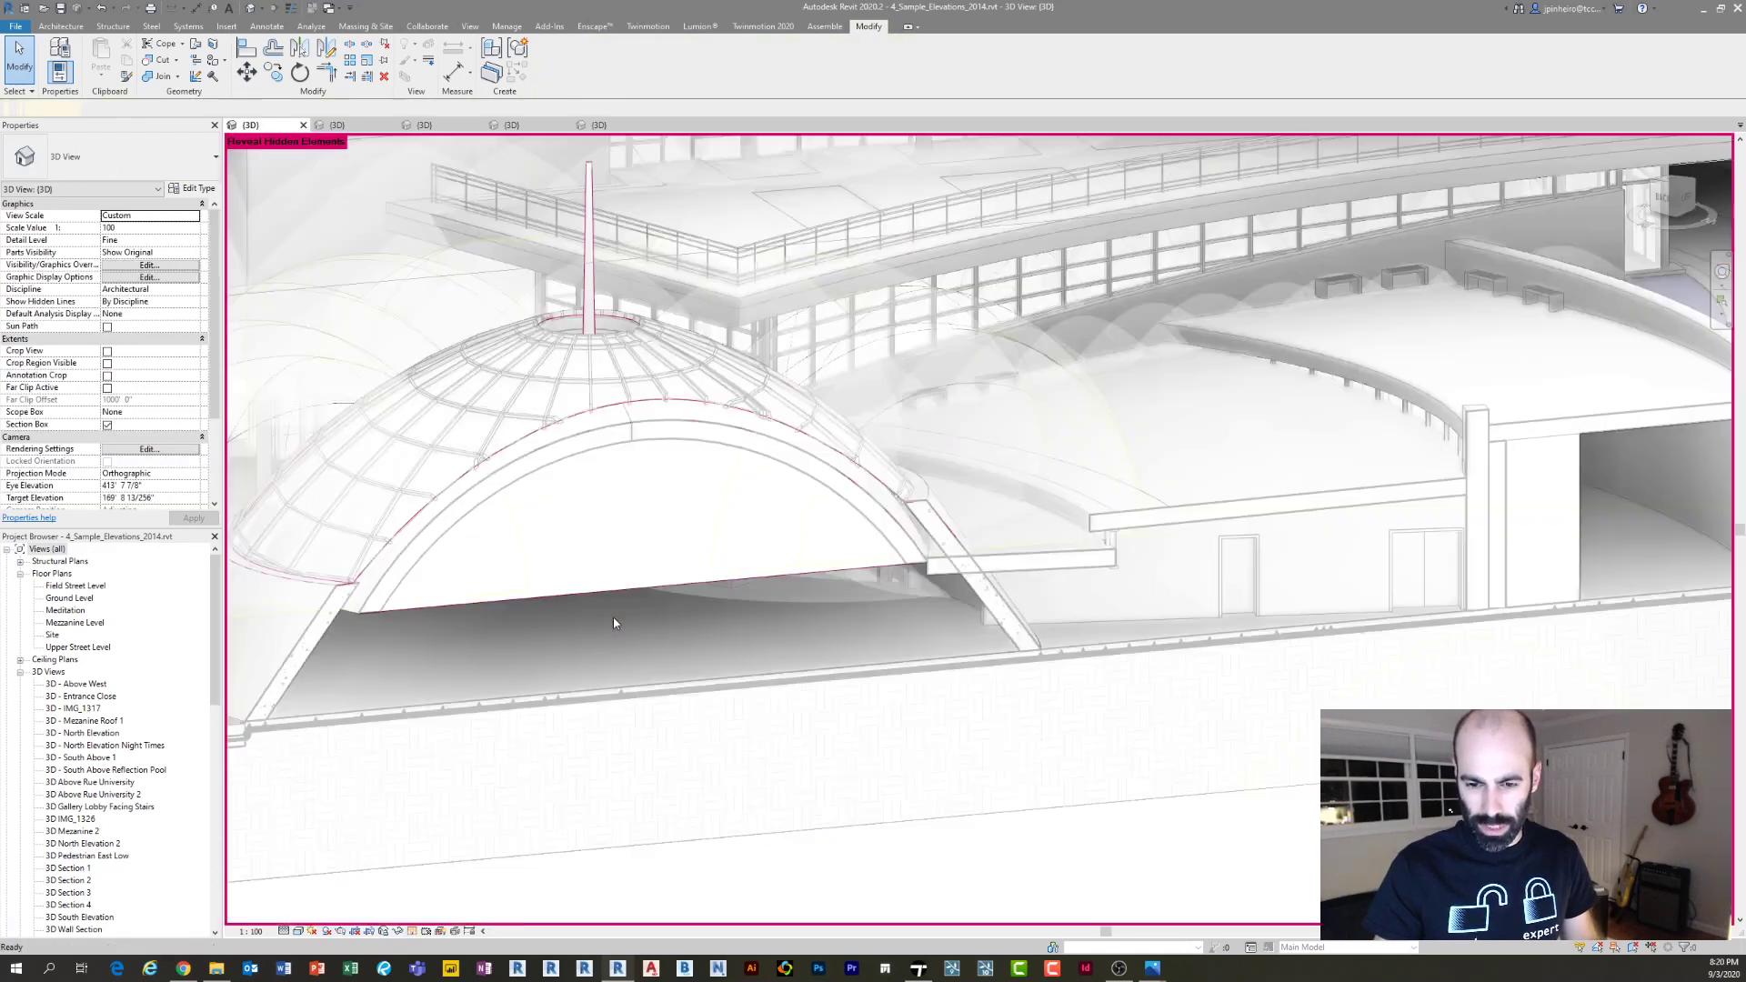
{"action": "left_click", "coordinate": [554, 595]}
{"action": "middle_click_drag", "start_coordinate": [729, 670], "coordinate": [823, 626], "text": "shift"}
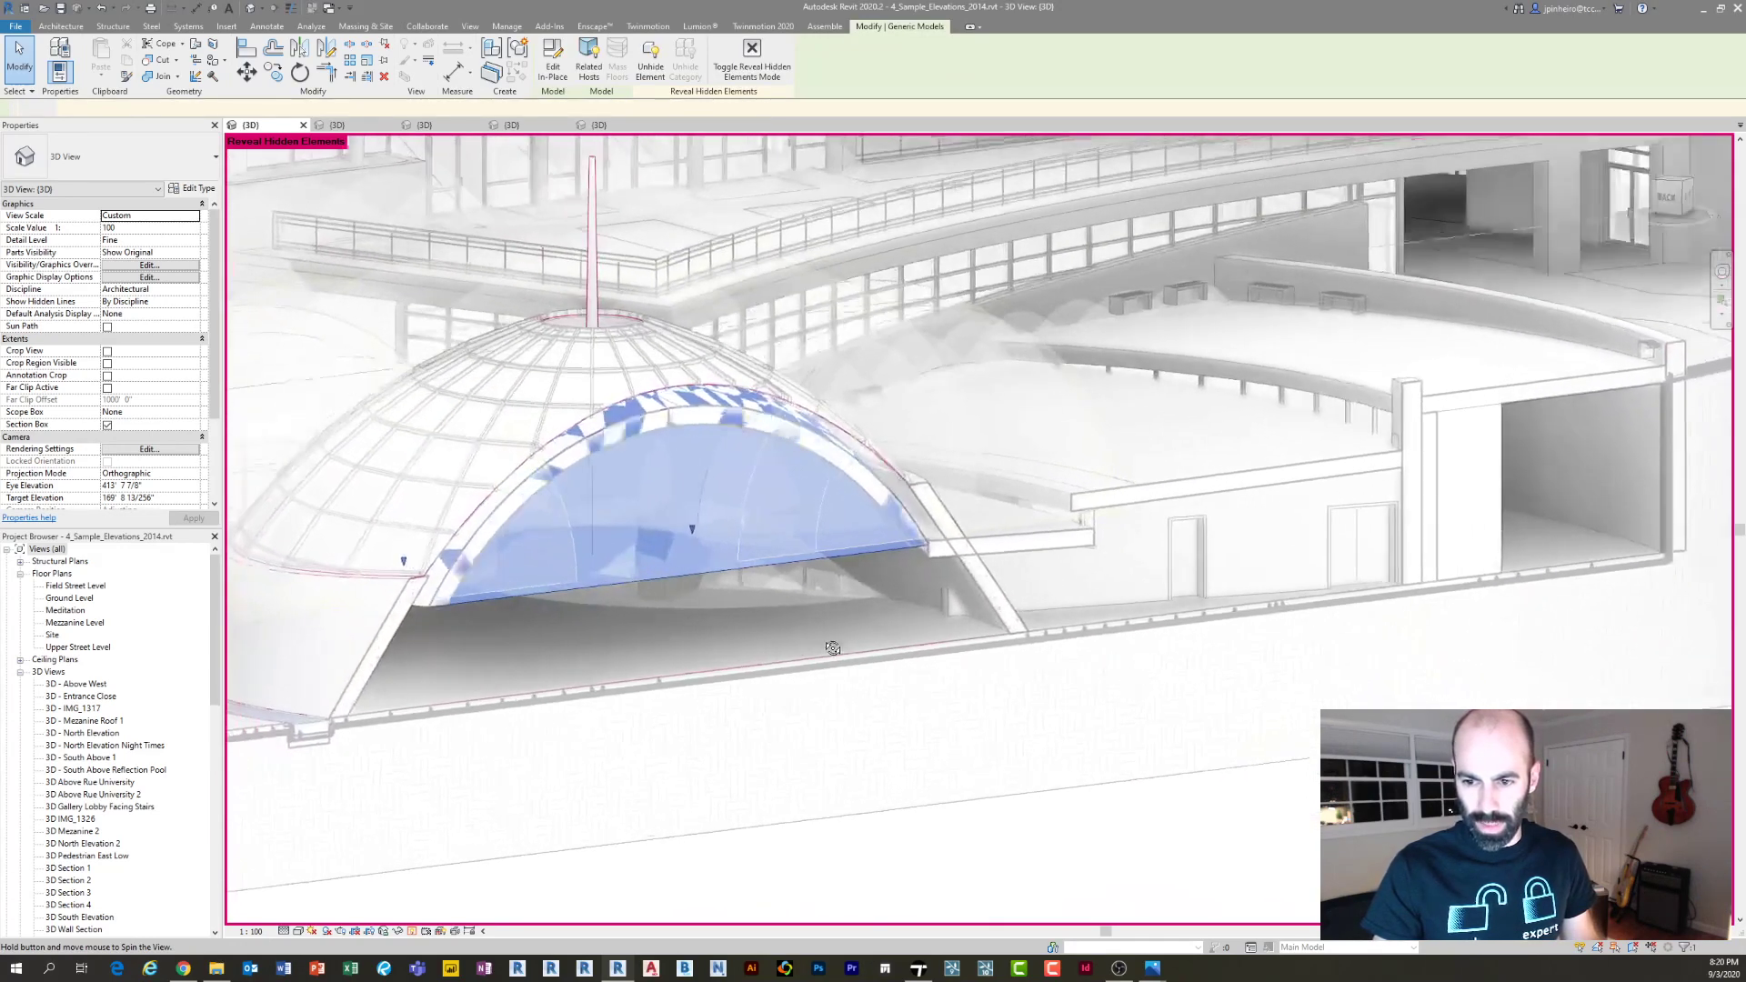
{"action": "left_click", "coordinate": [806, 631]}
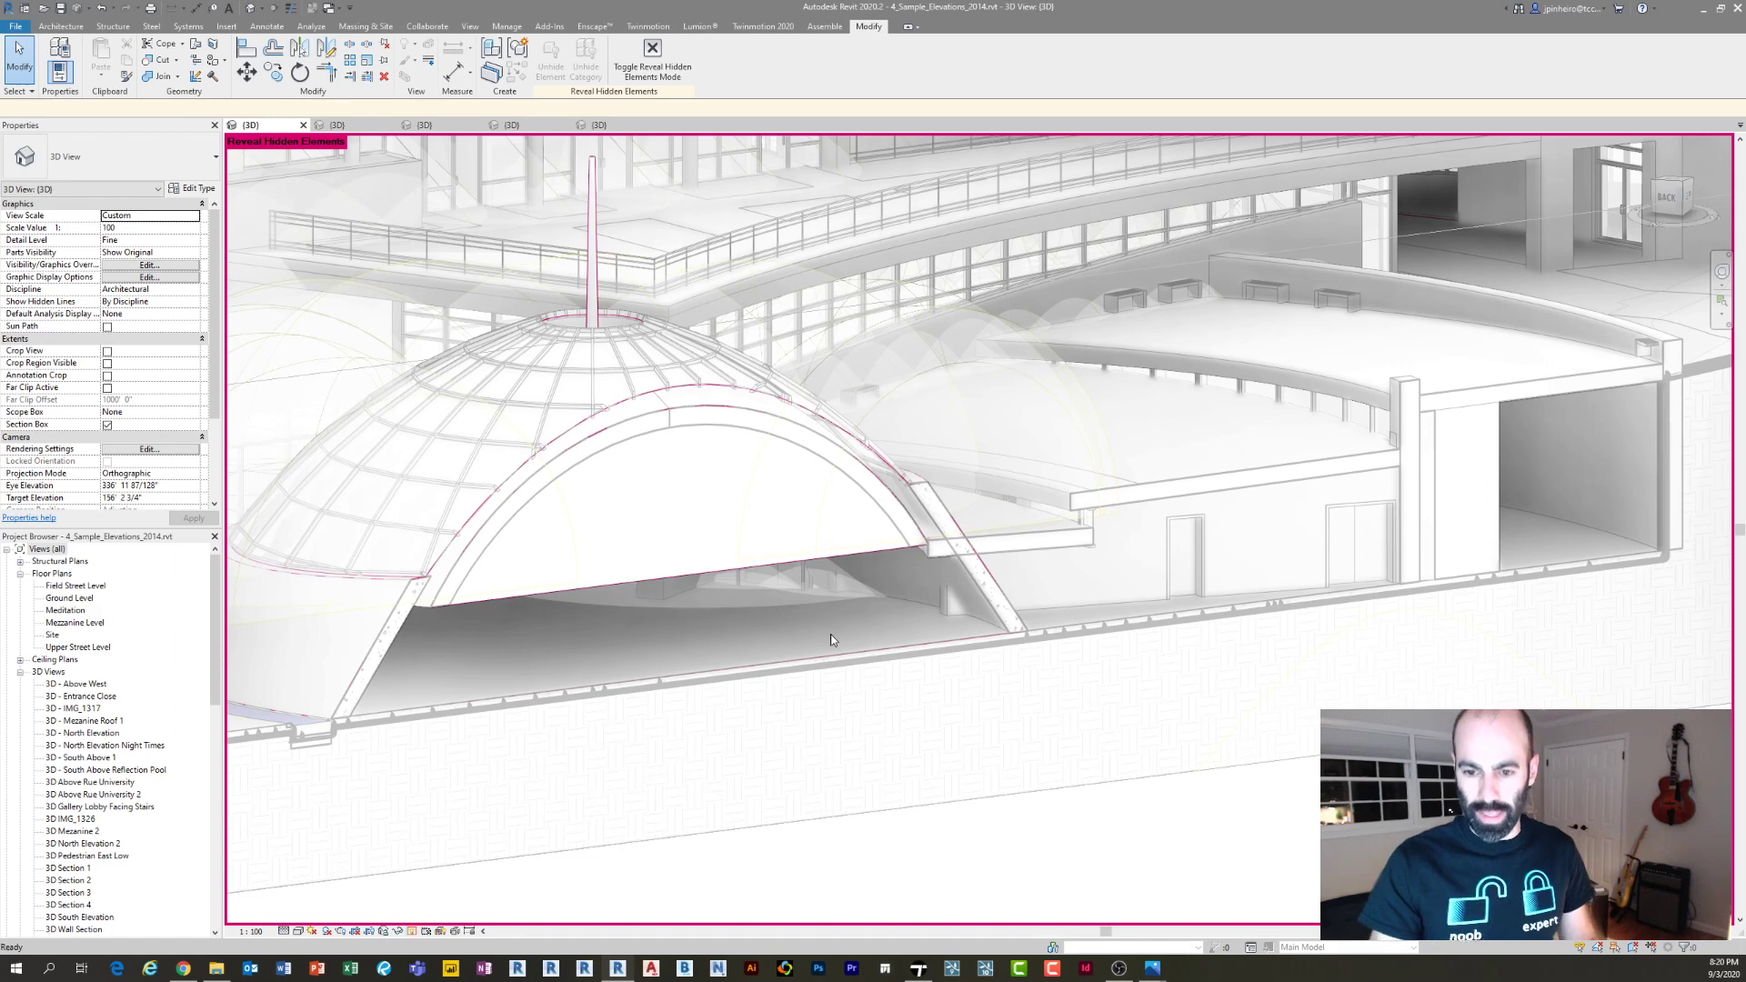
{"action": "key", "text": "r"}
{"action": "key", "text": "h"}
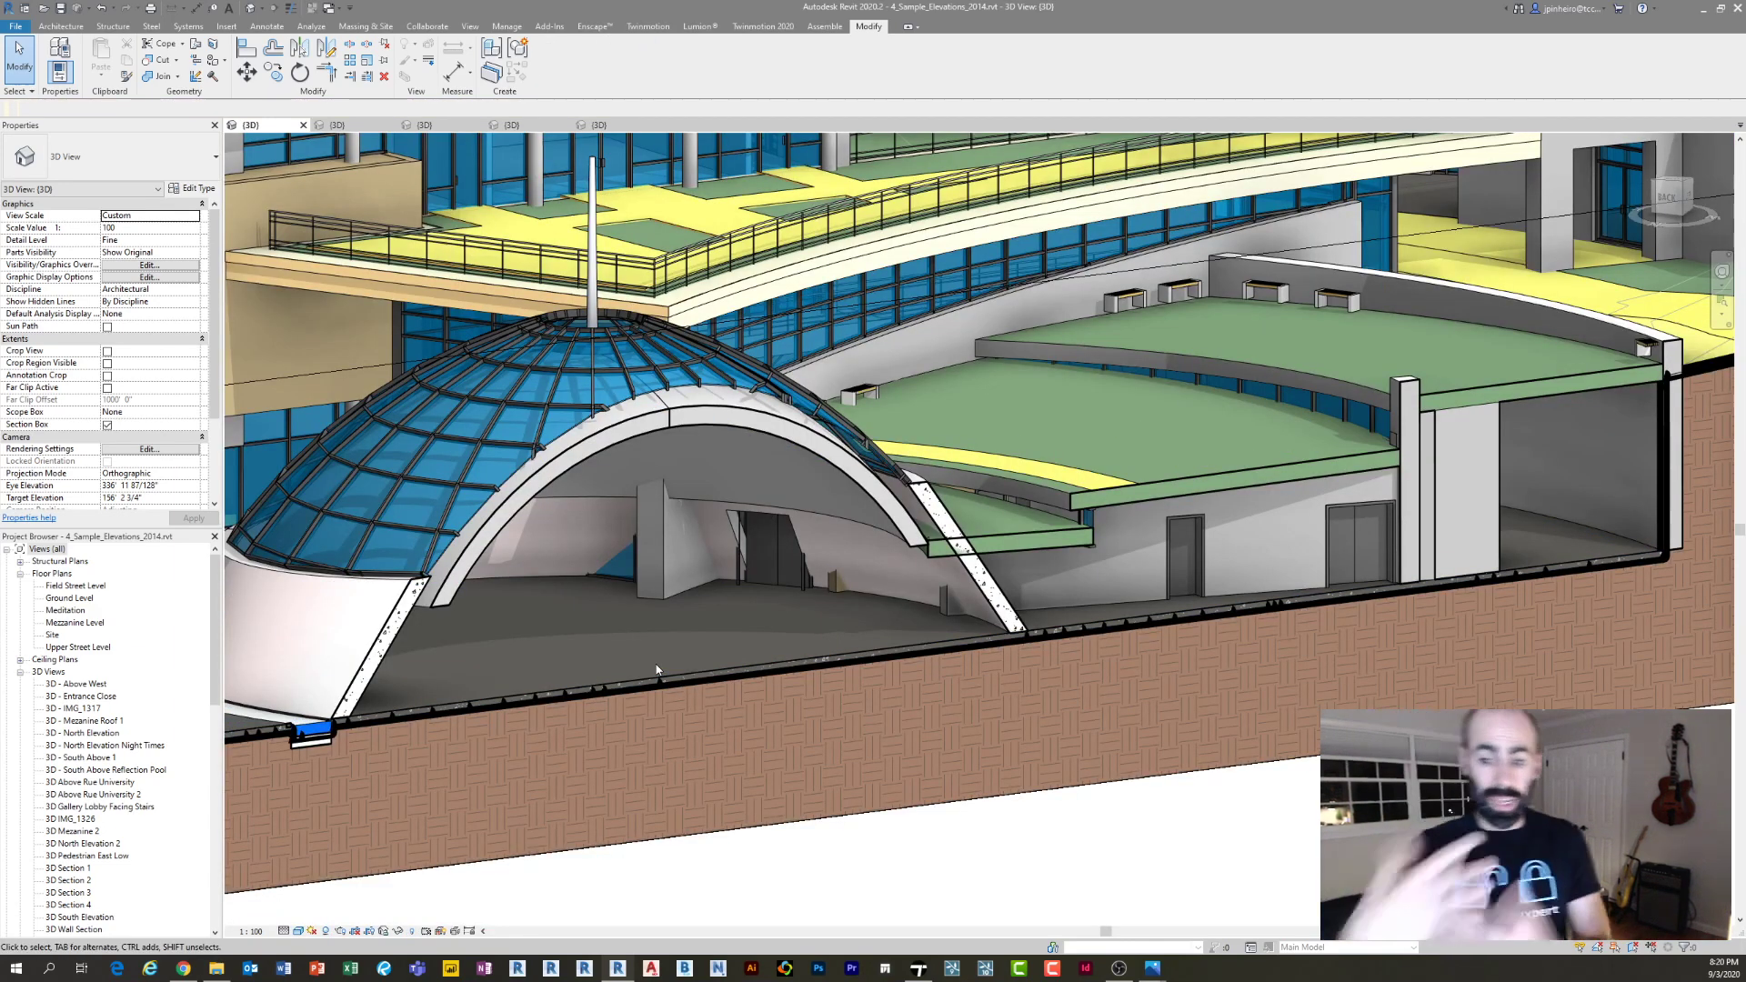
{"action": "scroll", "coordinate": [690, 558], "scroll_direction": "up", "scroll_amount": 2}
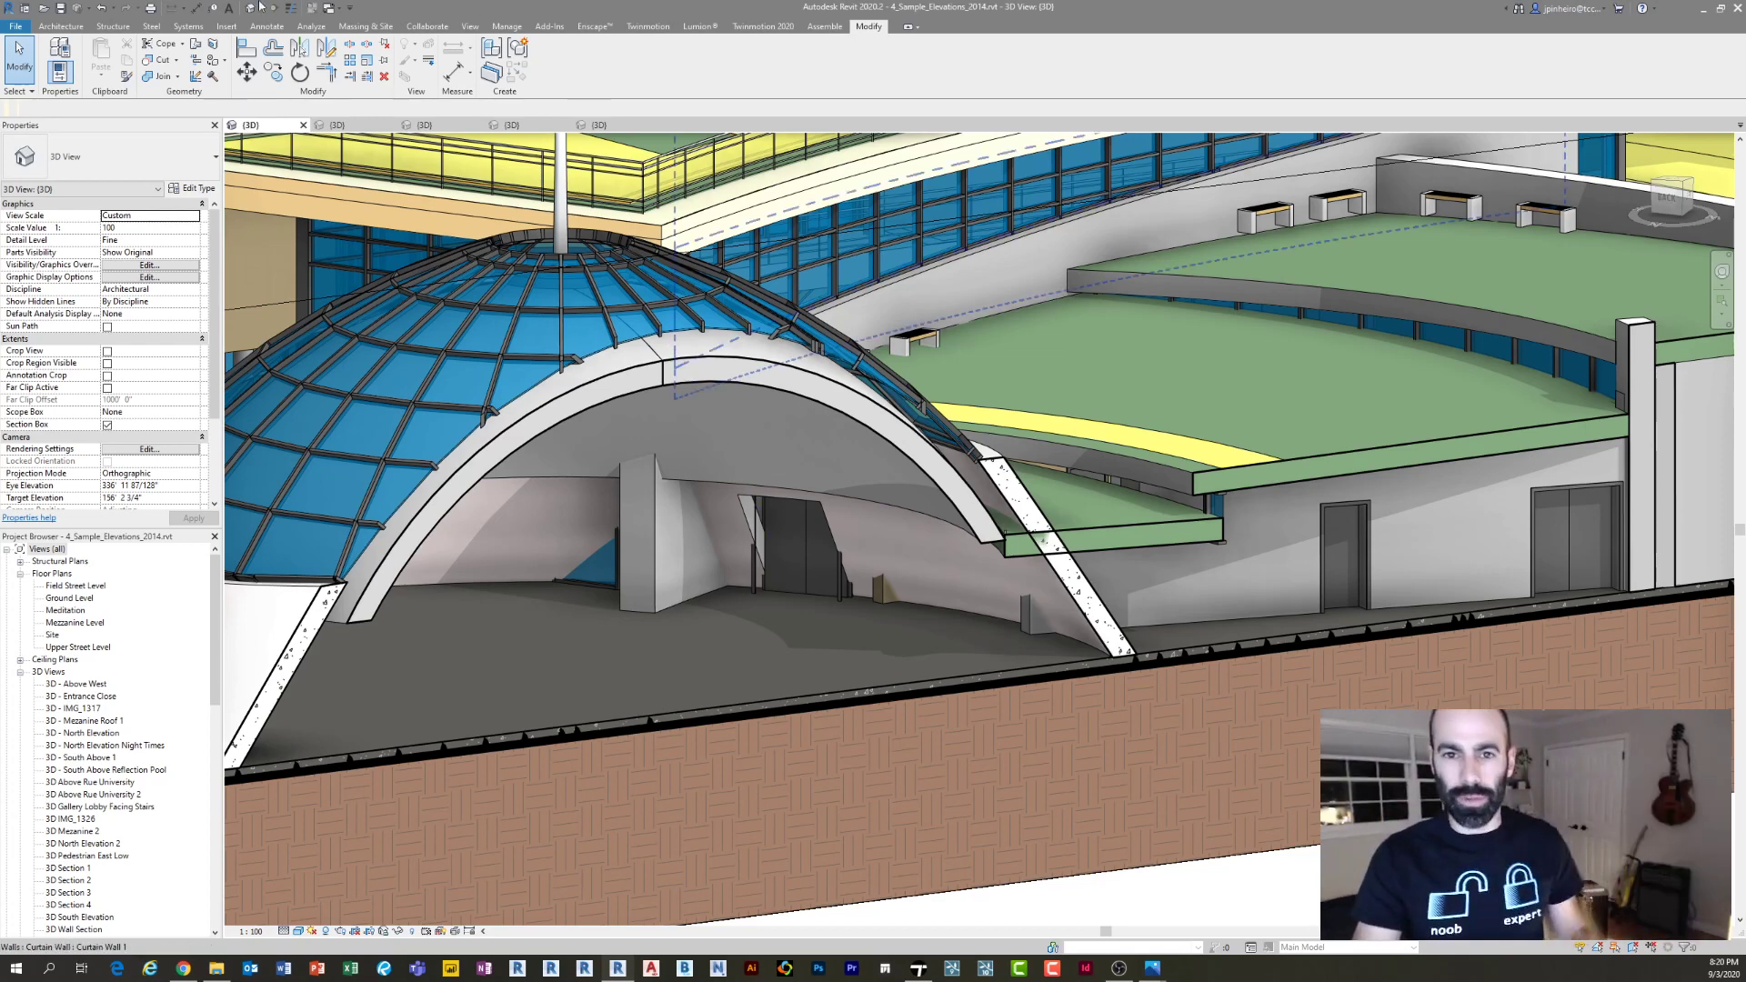
Switch to the 3D view of Gugg_Helsinki_ARCH_2014 and examine the wooden sphere and the slatted building around it
{"action": "left_click", "coordinate": [425, 124]}
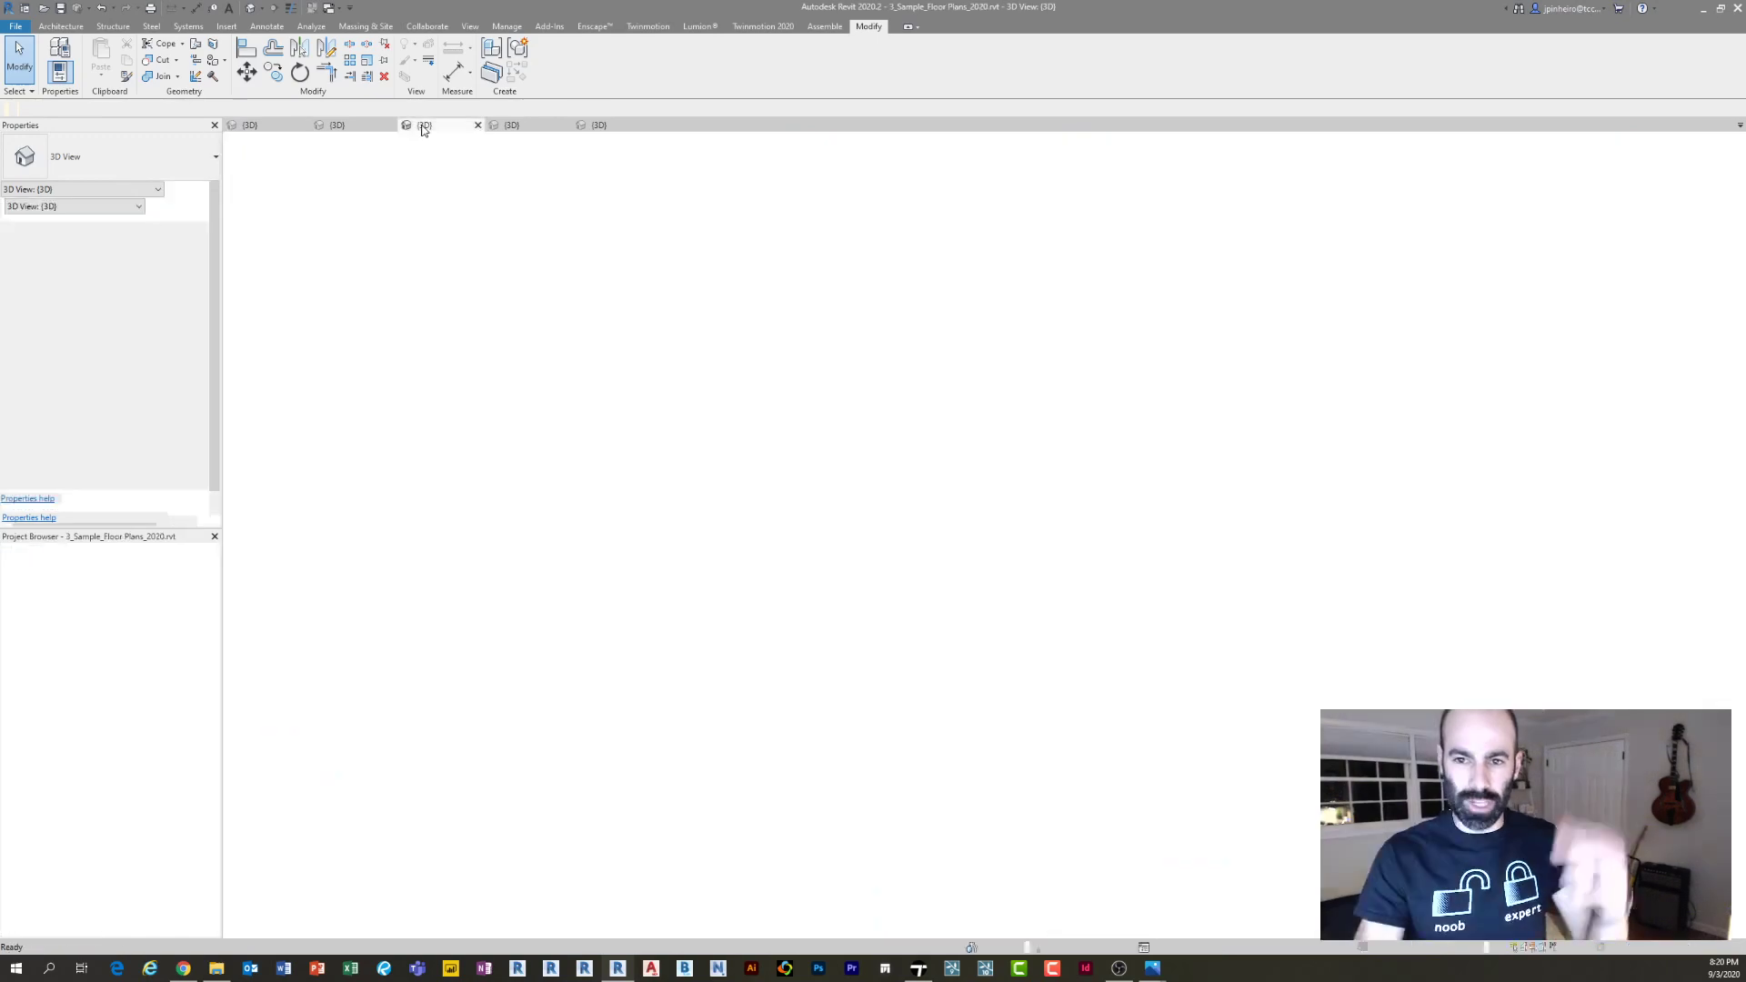
{"action": "left_click", "coordinate": [360, 127]}
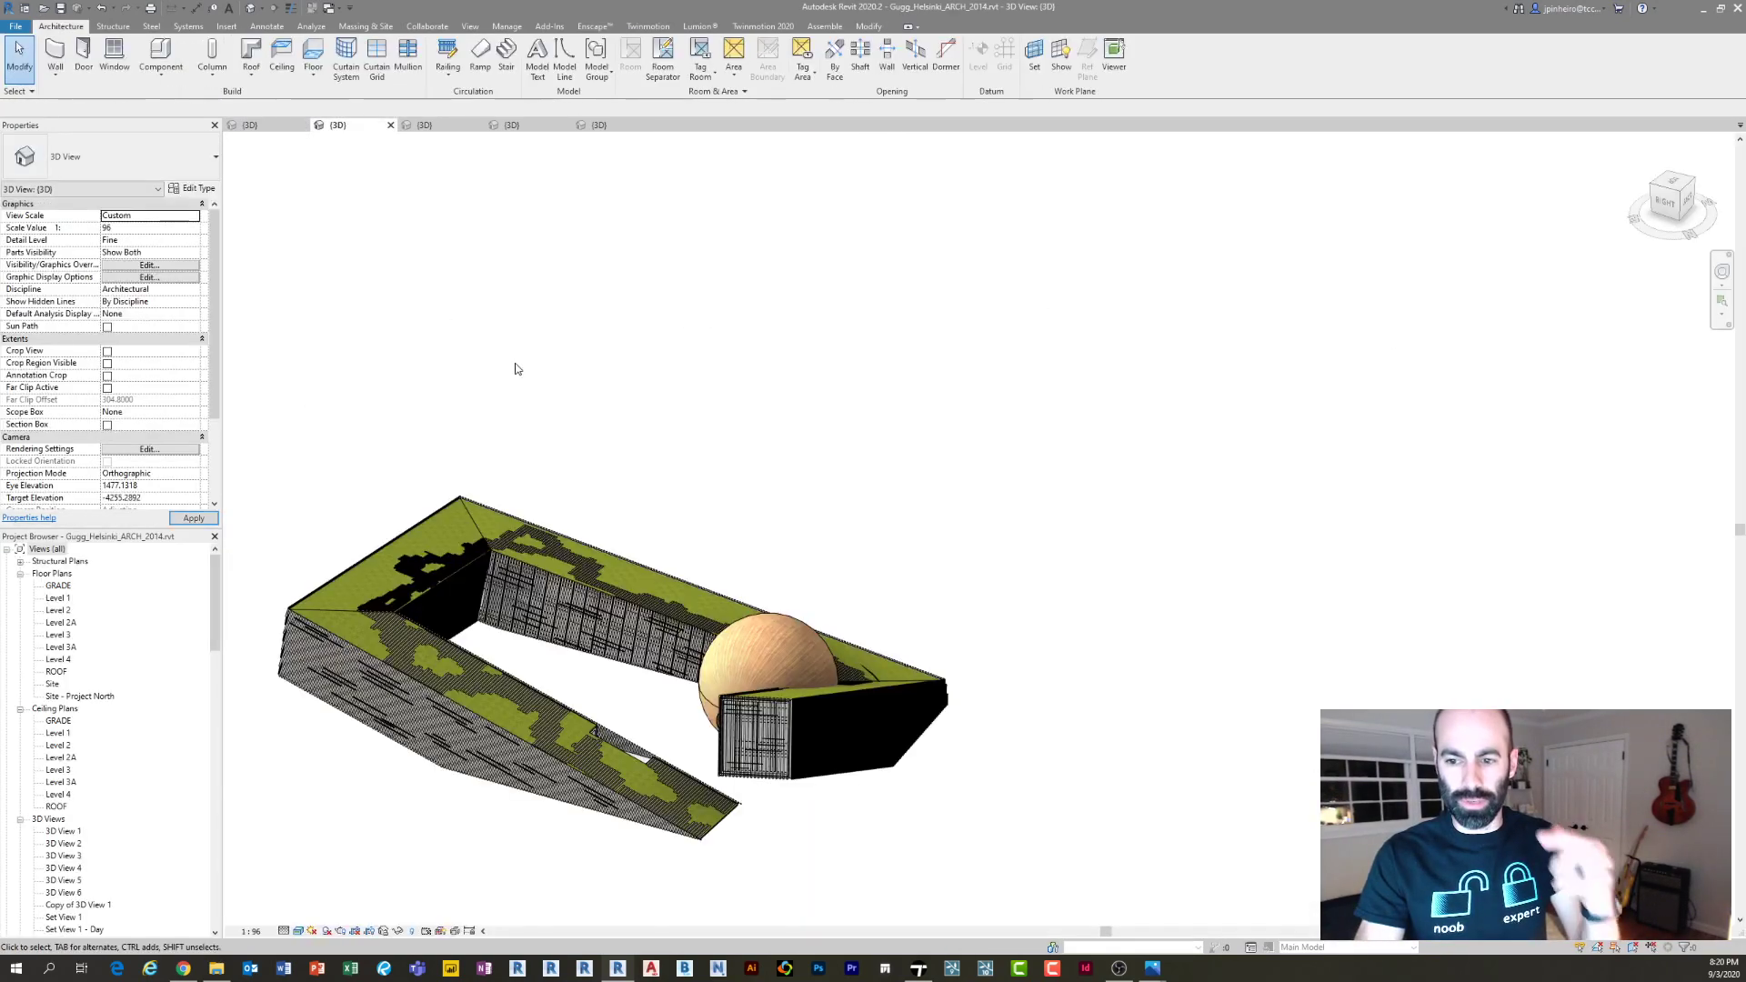
{"action": "scroll", "coordinate": [723, 573], "scroll_direction": "up", "scroll_amount": 3}
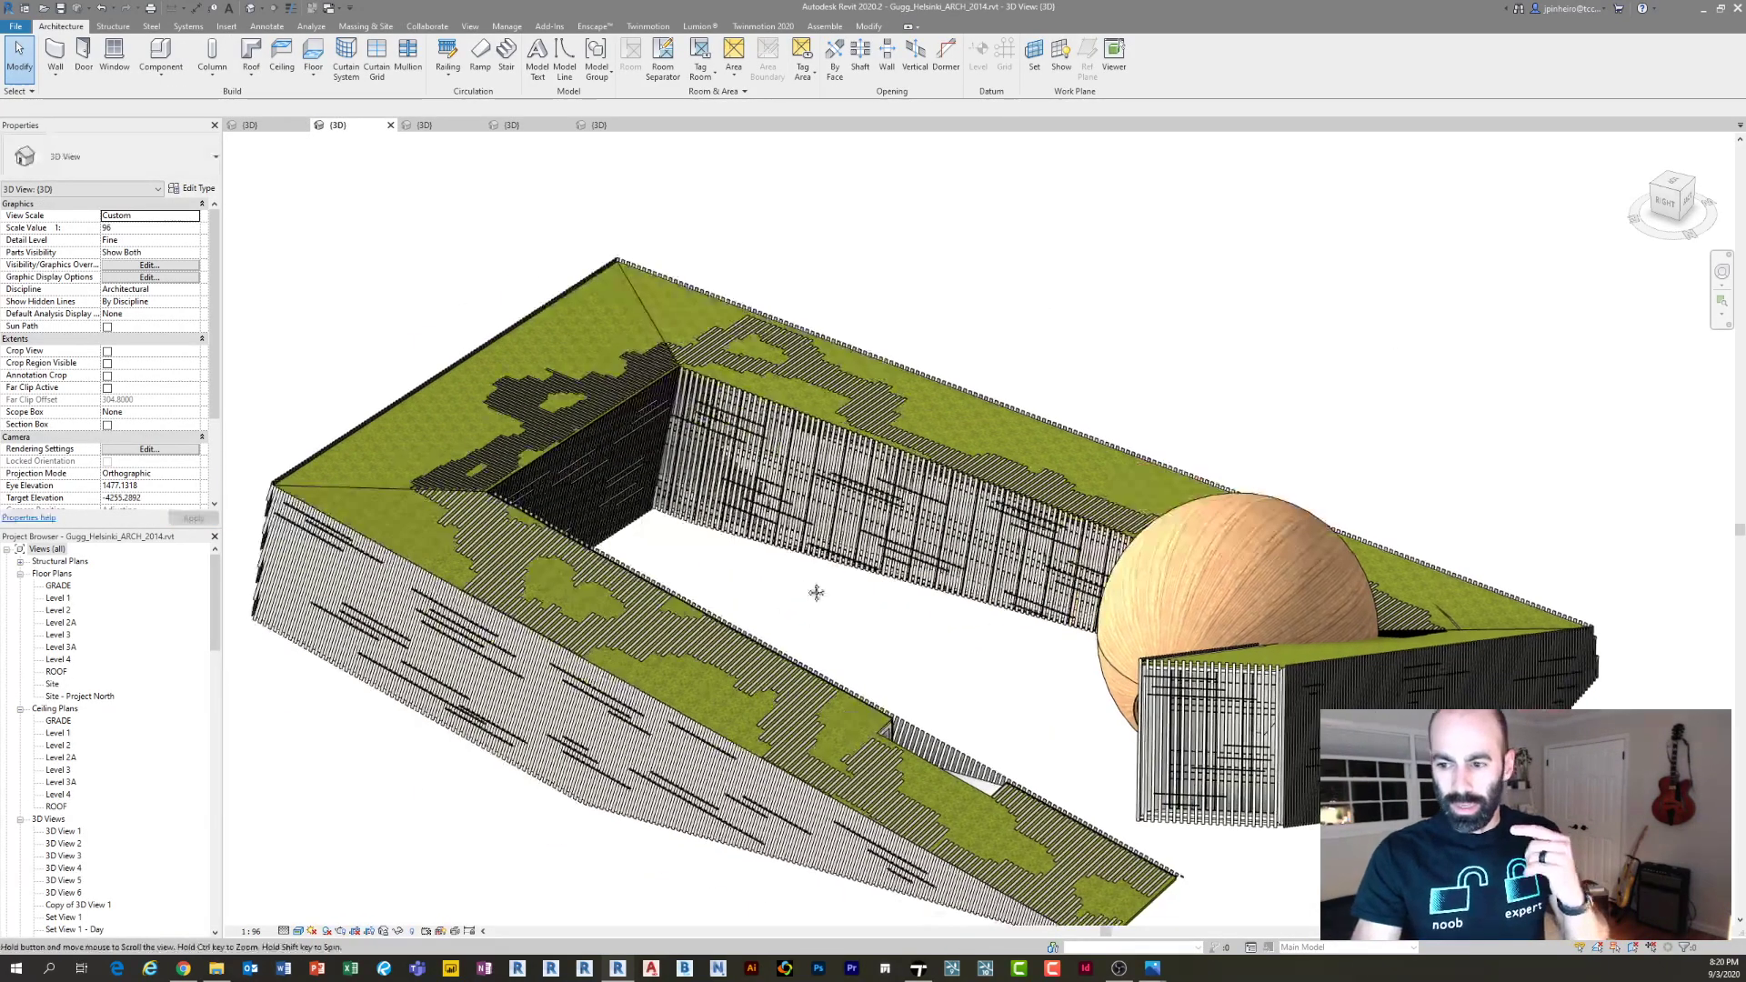
{"action": "middle_click_drag", "start_coordinate": [778, 579], "coordinate": [855, 582], "text": "shift"}
{"action": "scroll", "coordinate": [780, 581], "scroll_direction": "up", "scroll_amount": 1}
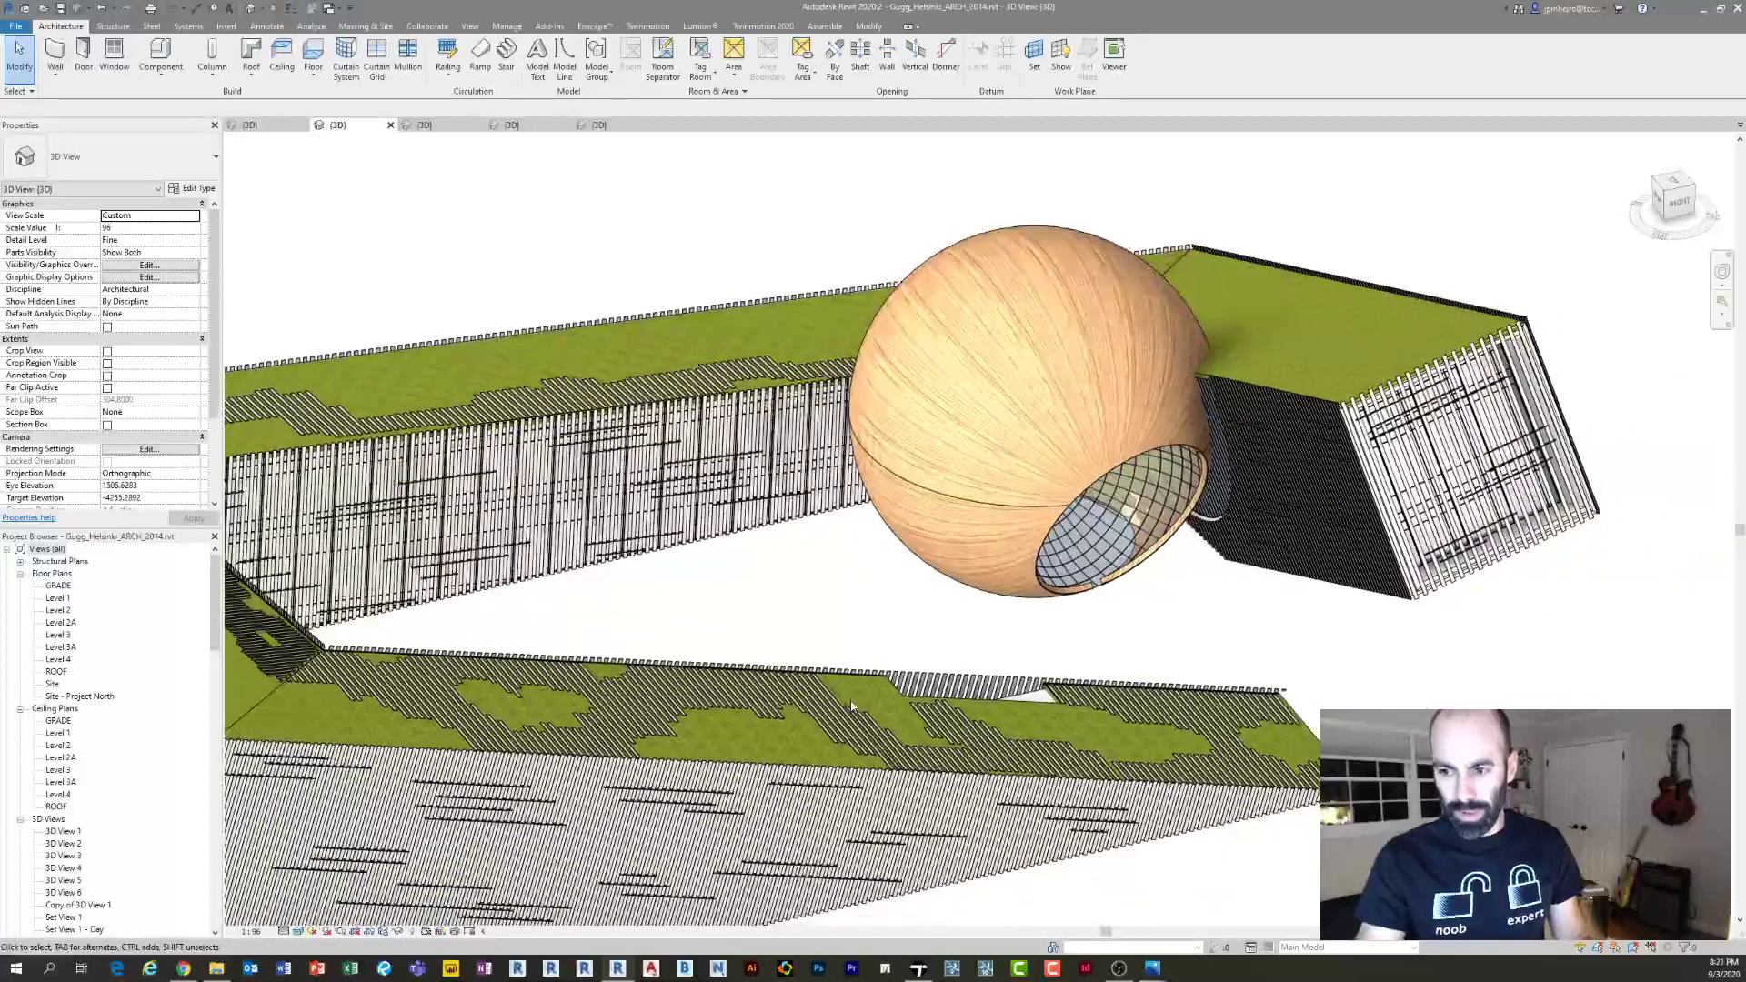
Switch to Photos and examine the waterfront building in the Set View 1 - Day - Far and Set View 2 - Day - Far renderings
{"action": "mouse_move", "coordinate": [1150, 971]}
{"action": "left_click", "coordinate": [932, 909]}
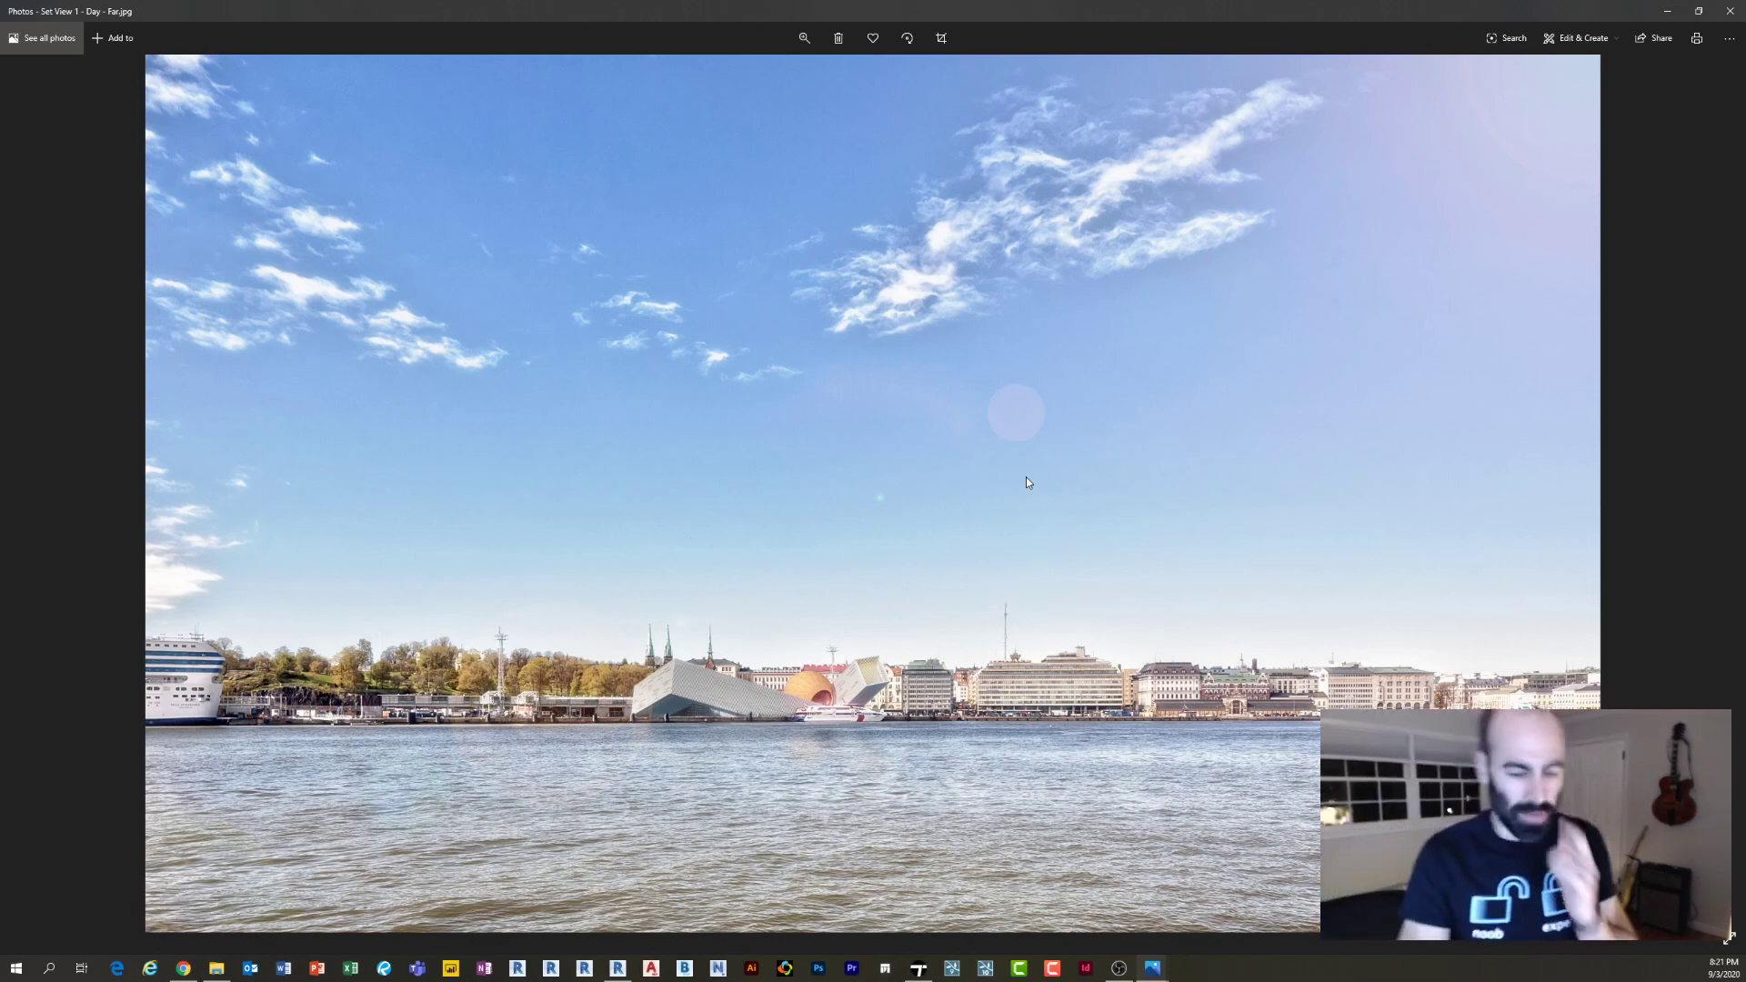
{"action": "key", "text": "Right"}
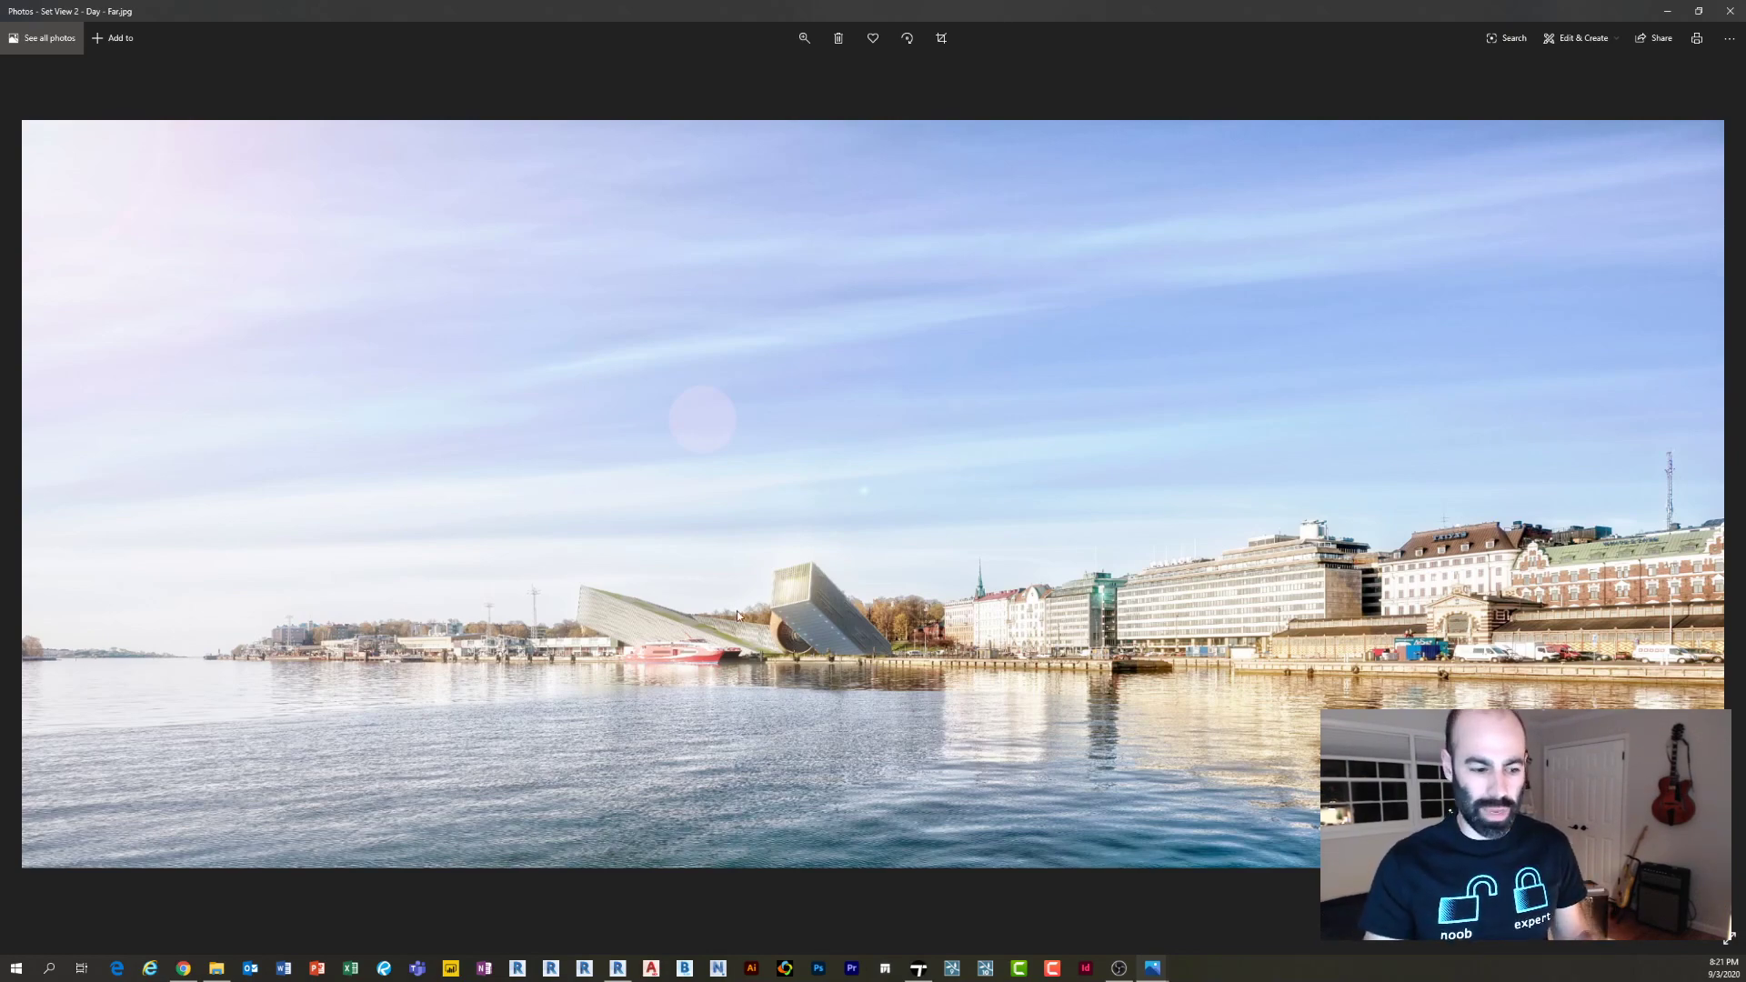
{"action": "scroll", "coordinate": [751, 652], "scroll_direction": "up", "scroll_amount": 3}
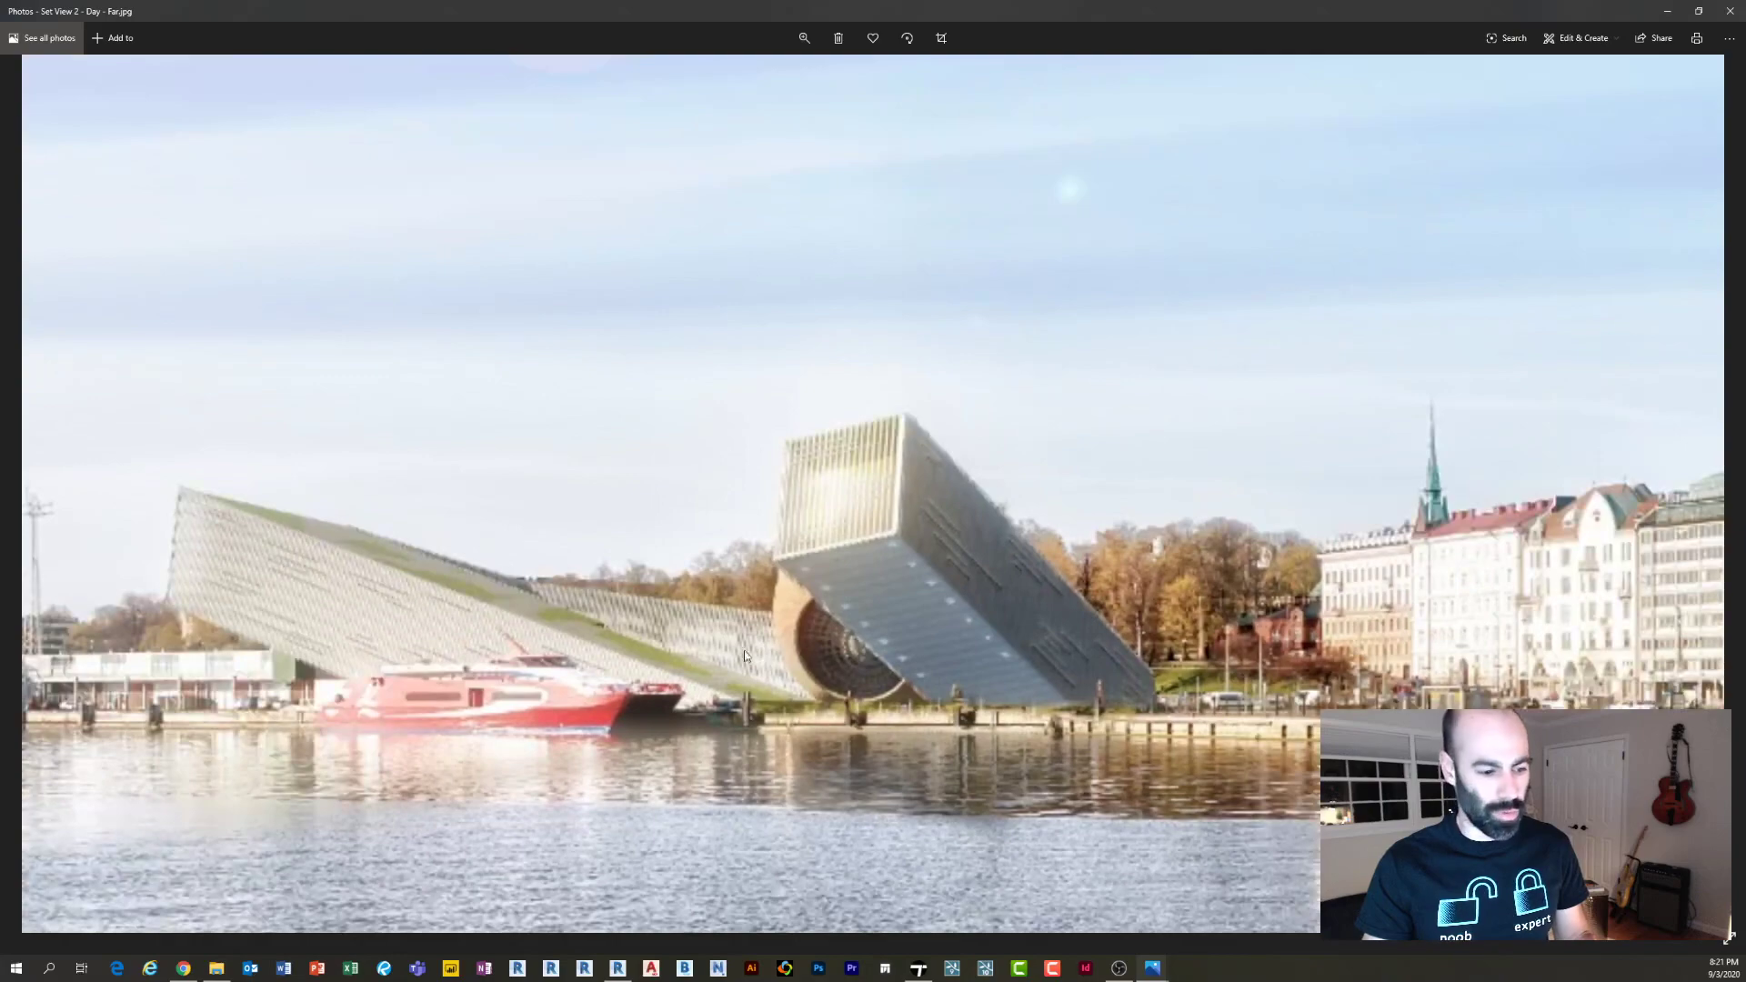
{"action": "scroll", "coordinate": [780, 636], "scroll_direction": "down", "scroll_amount": 5}
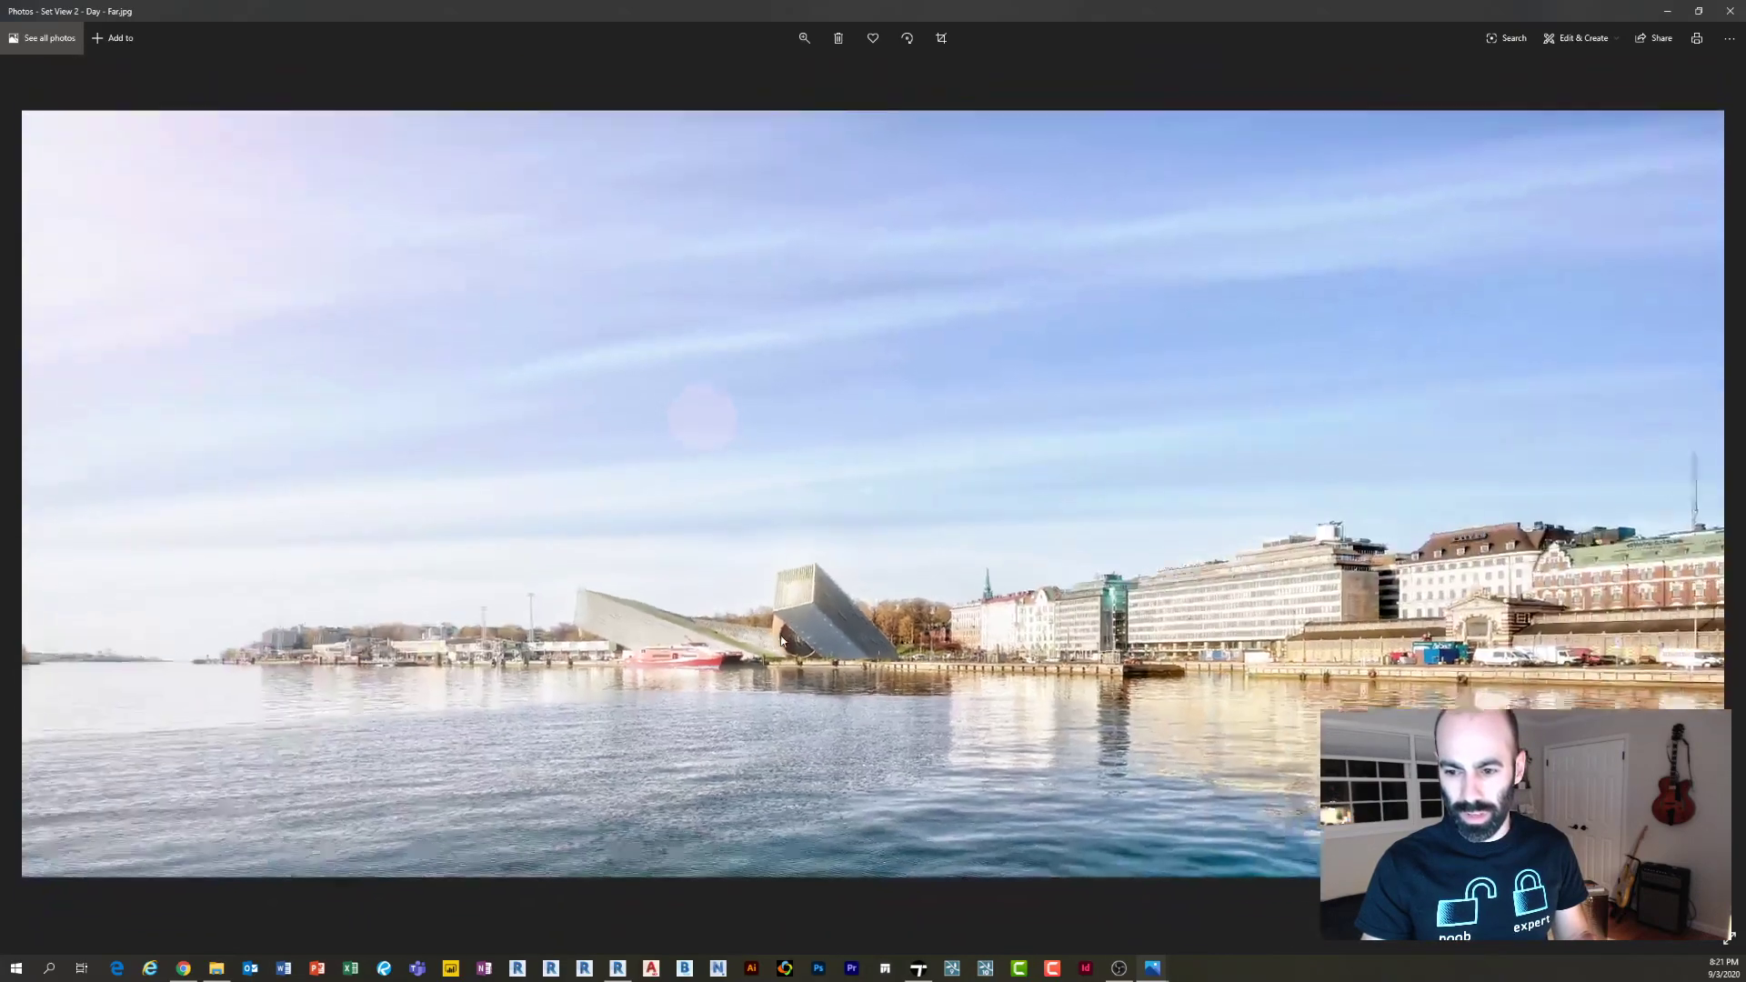
{"action": "scroll", "coordinate": [782, 641], "scroll_direction": "up", "scroll_amount": 5}
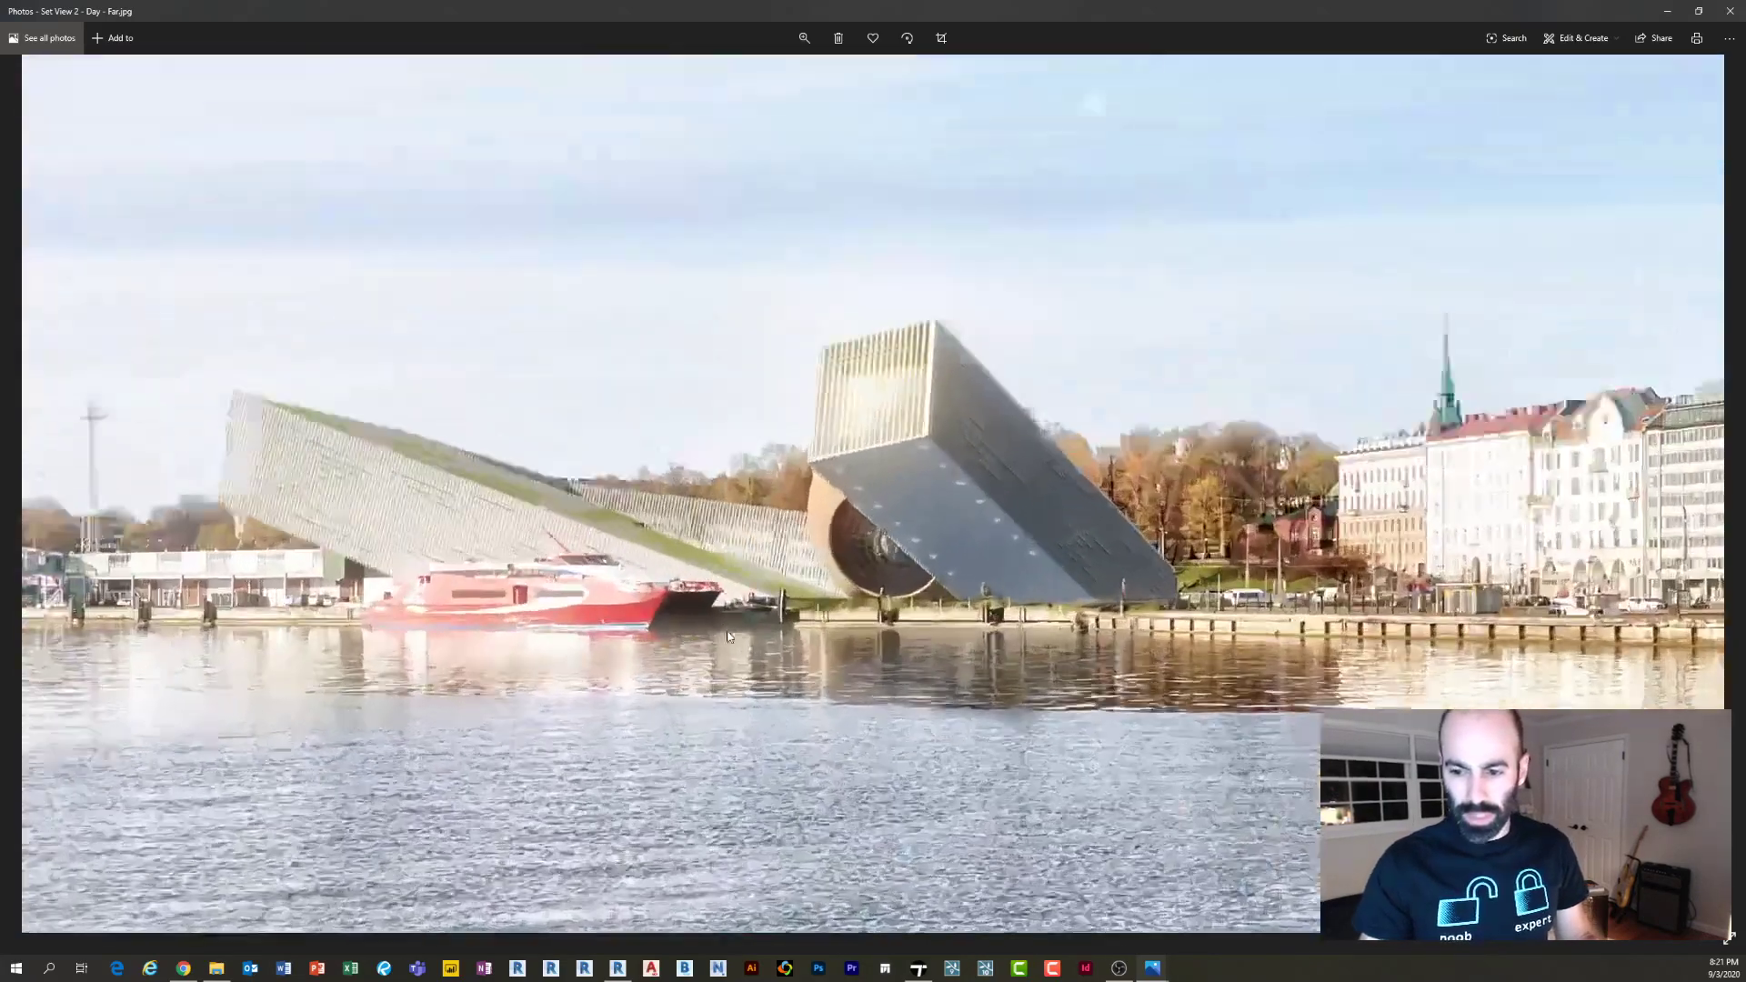
{"action": "scroll", "coordinate": [951, 644], "scroll_direction": "down", "scroll_amount": 5}
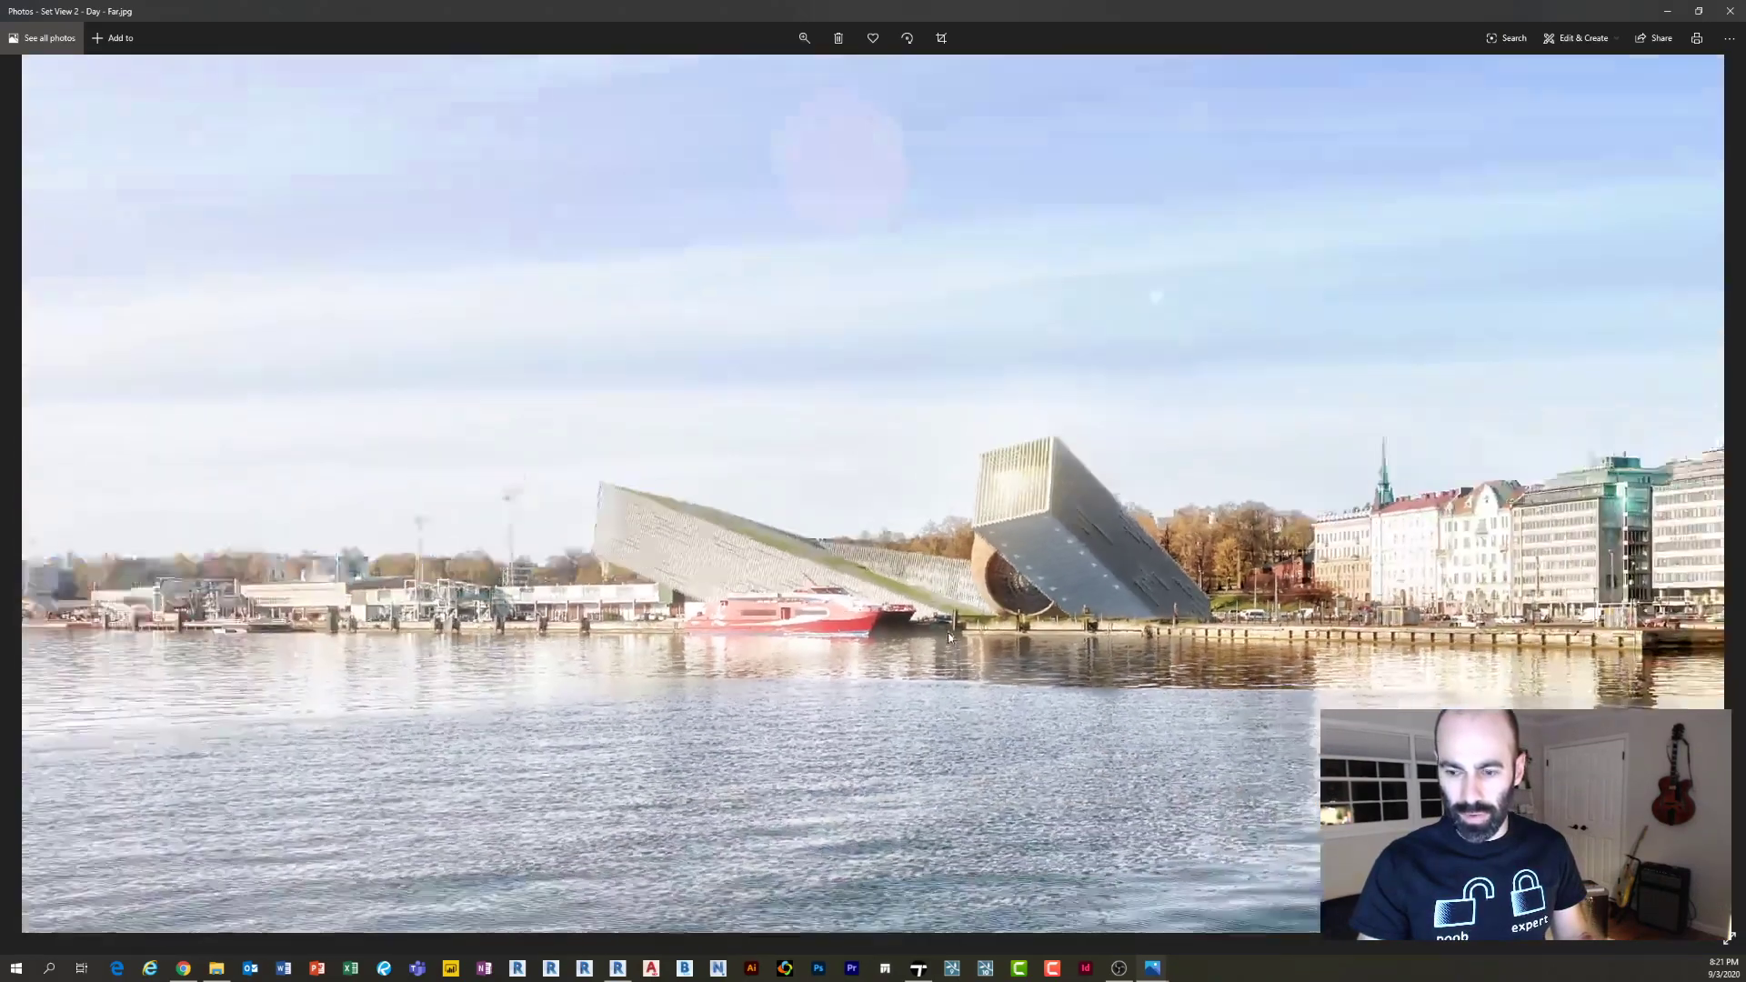
View the Set View 2 - Night Close rendering up close, followed by the Site Aerial - Program and Site Aerial - Shaded images
{"action": "key", "text": "Right"}
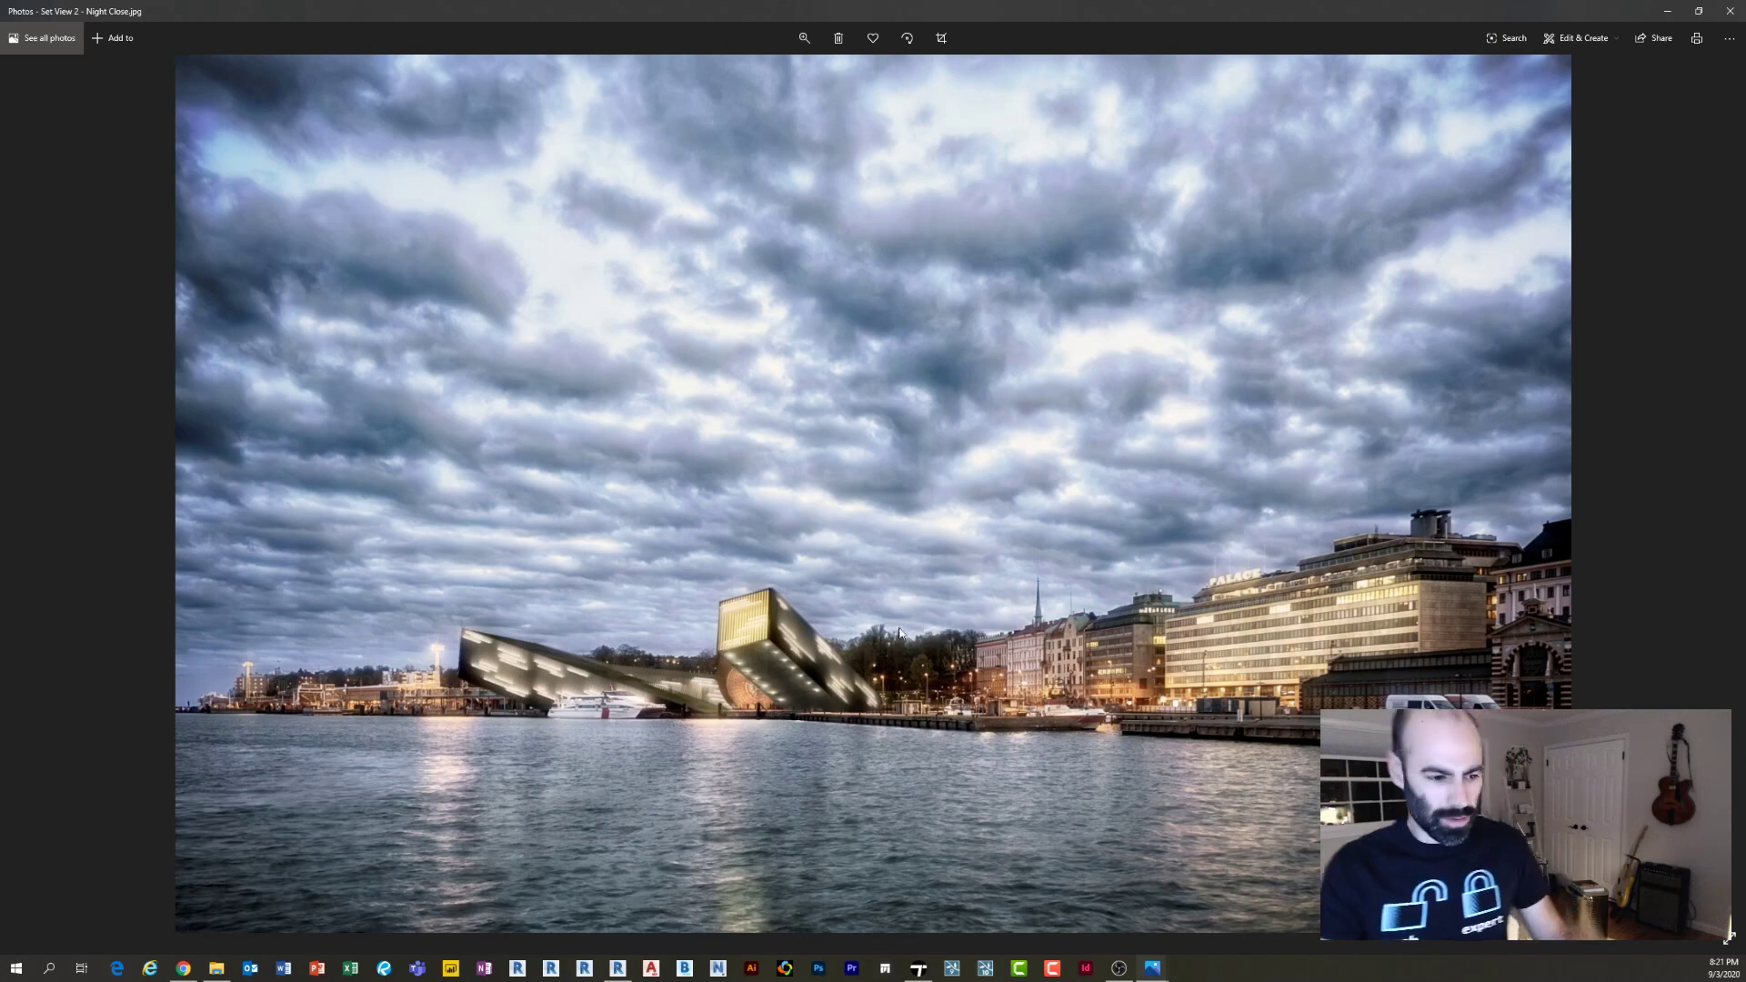
{"action": "scroll", "coordinate": [706, 687], "scroll_direction": "up", "scroll_amount": 5}
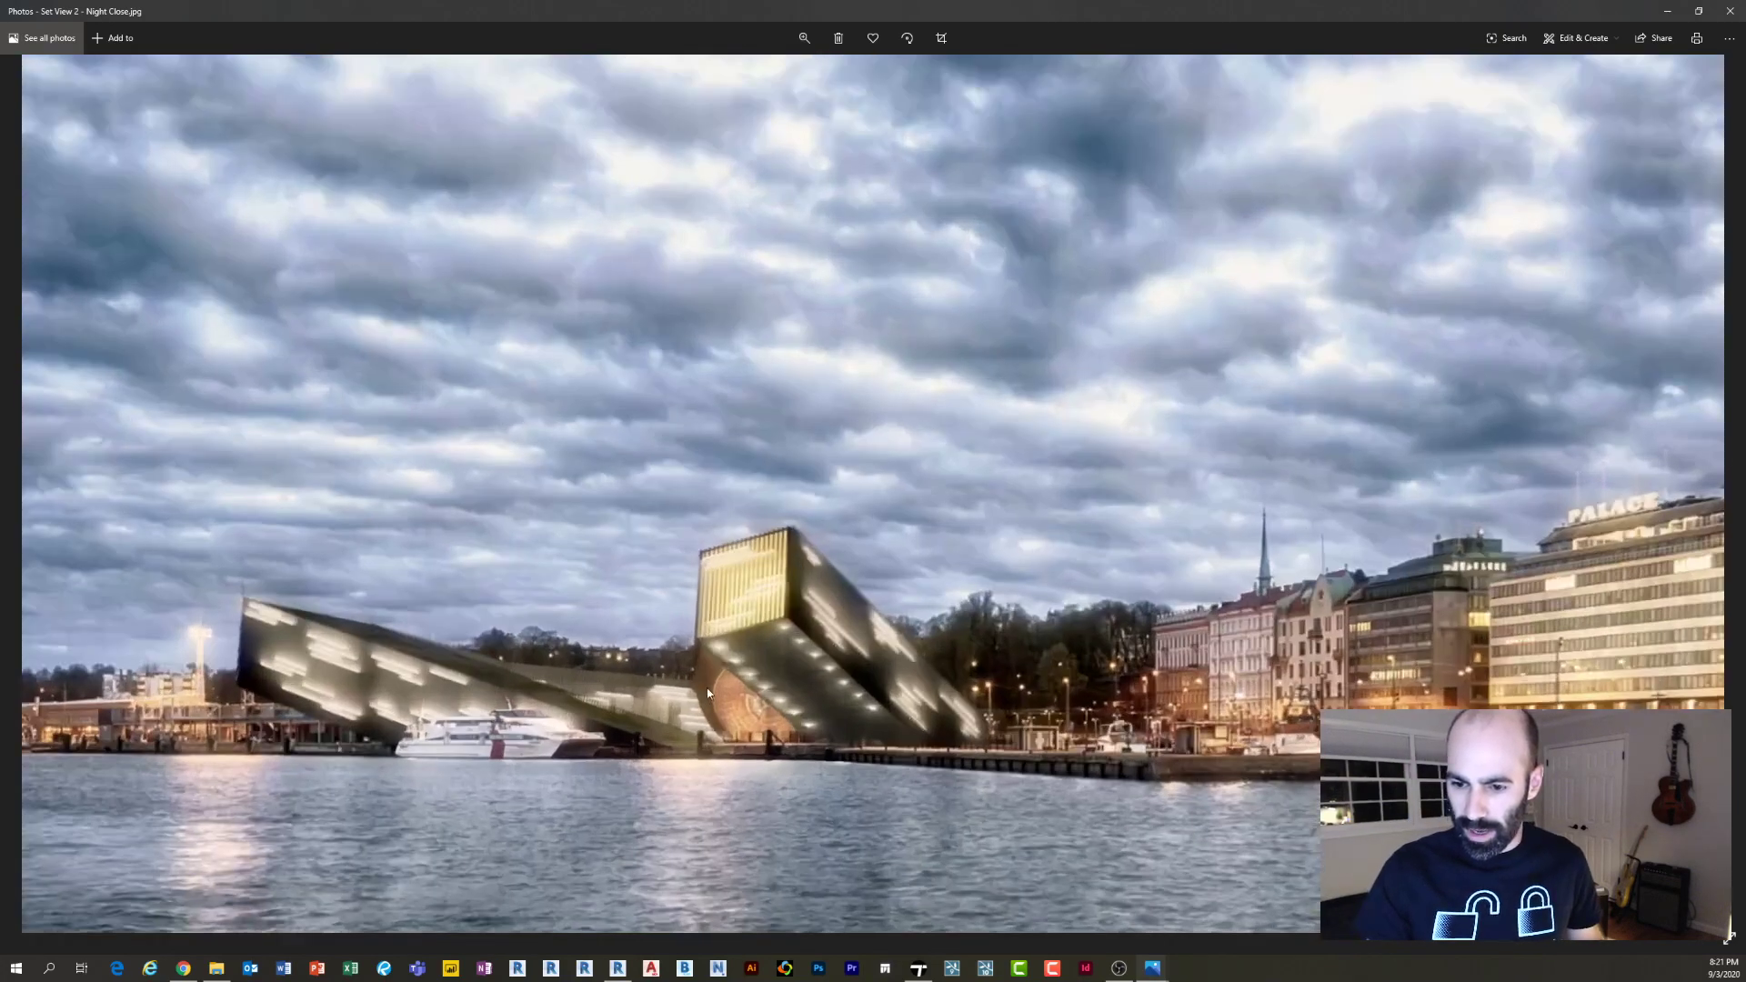
{"action": "scroll", "coordinate": [707, 688], "scroll_direction": "down", "scroll_amount": 5}
{"action": "scroll", "coordinate": [707, 687], "scroll_direction": "down", "scroll_amount": 1}
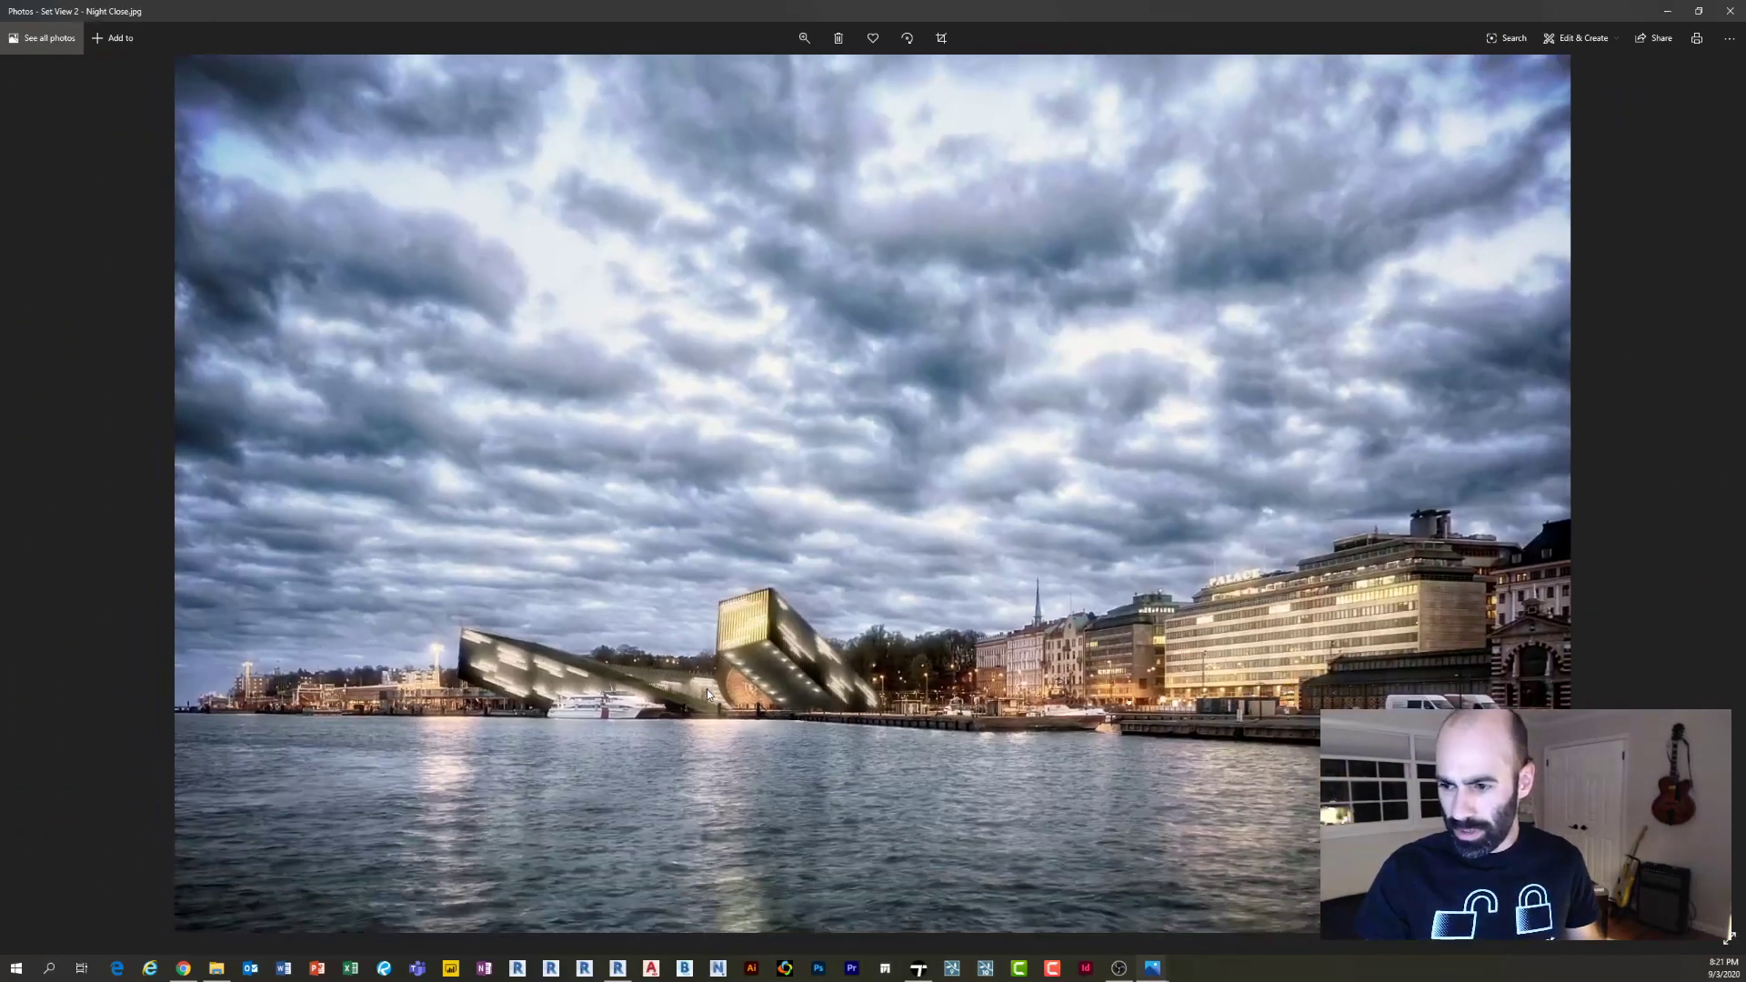
{"action": "key", "text": "Right"}
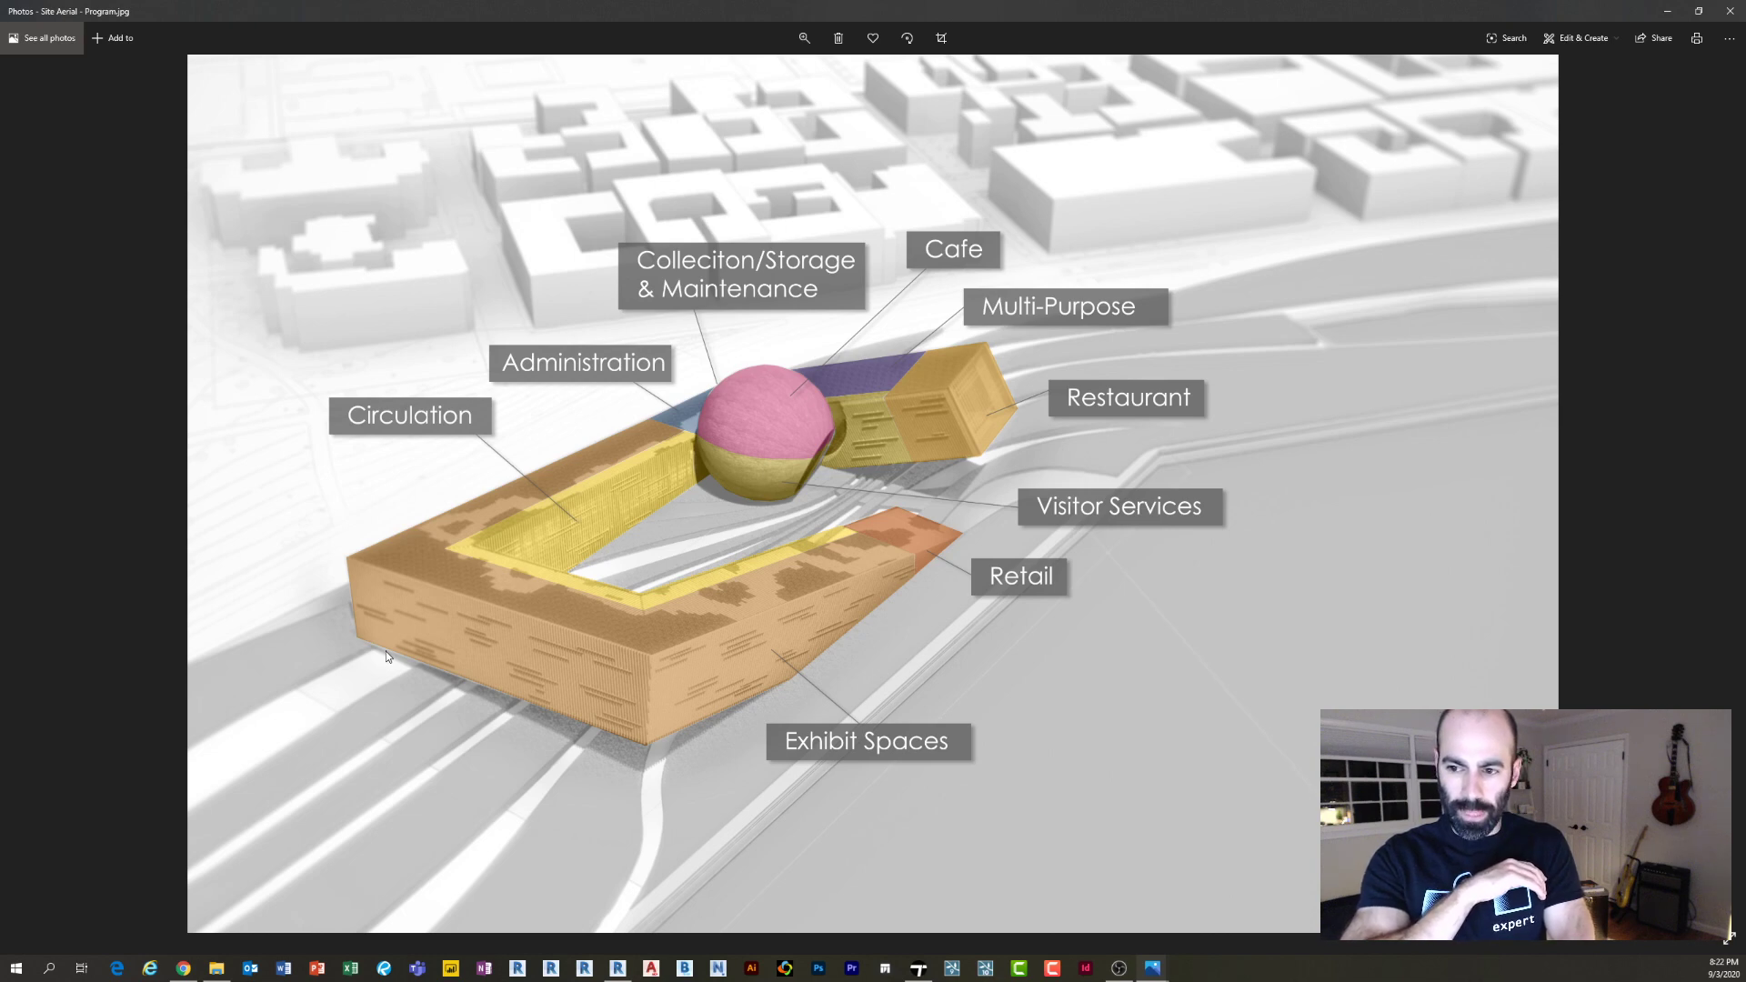
{"action": "key", "text": "Right"}
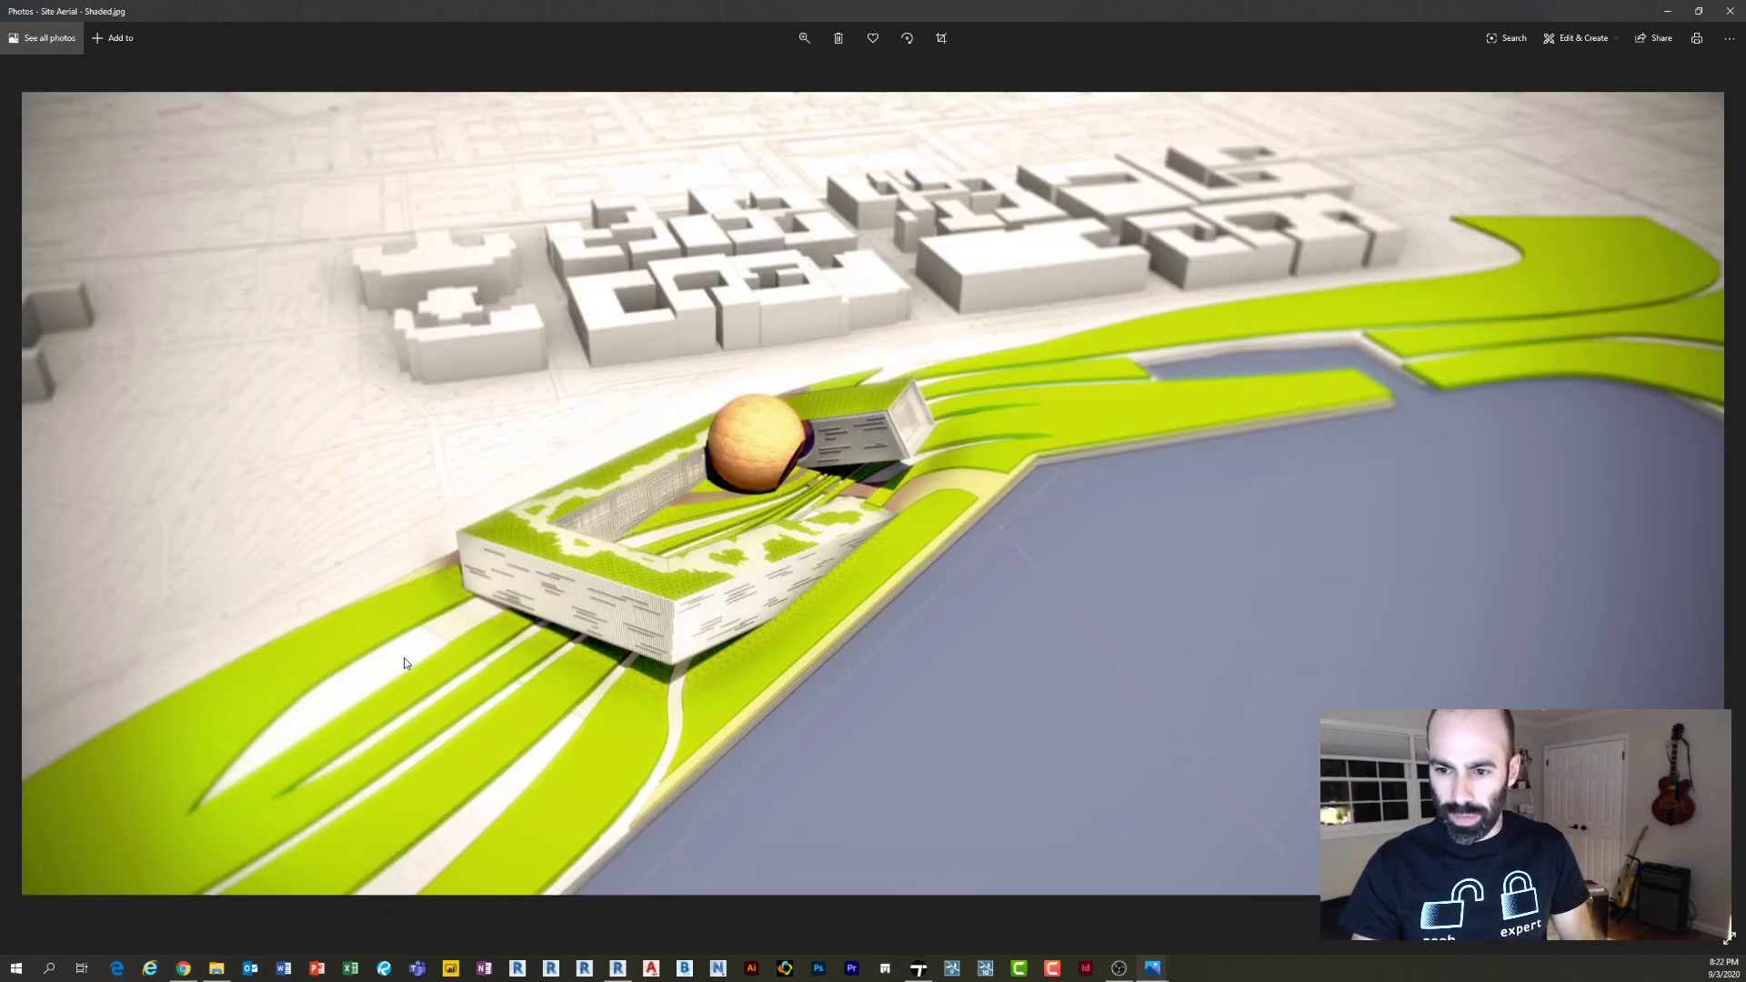
Page back through the site renderings to Set View 1 - Day - Far and close the photo viewer
{"action": "key", "text": "Left"}
{"action": "key", "text": "Right"}
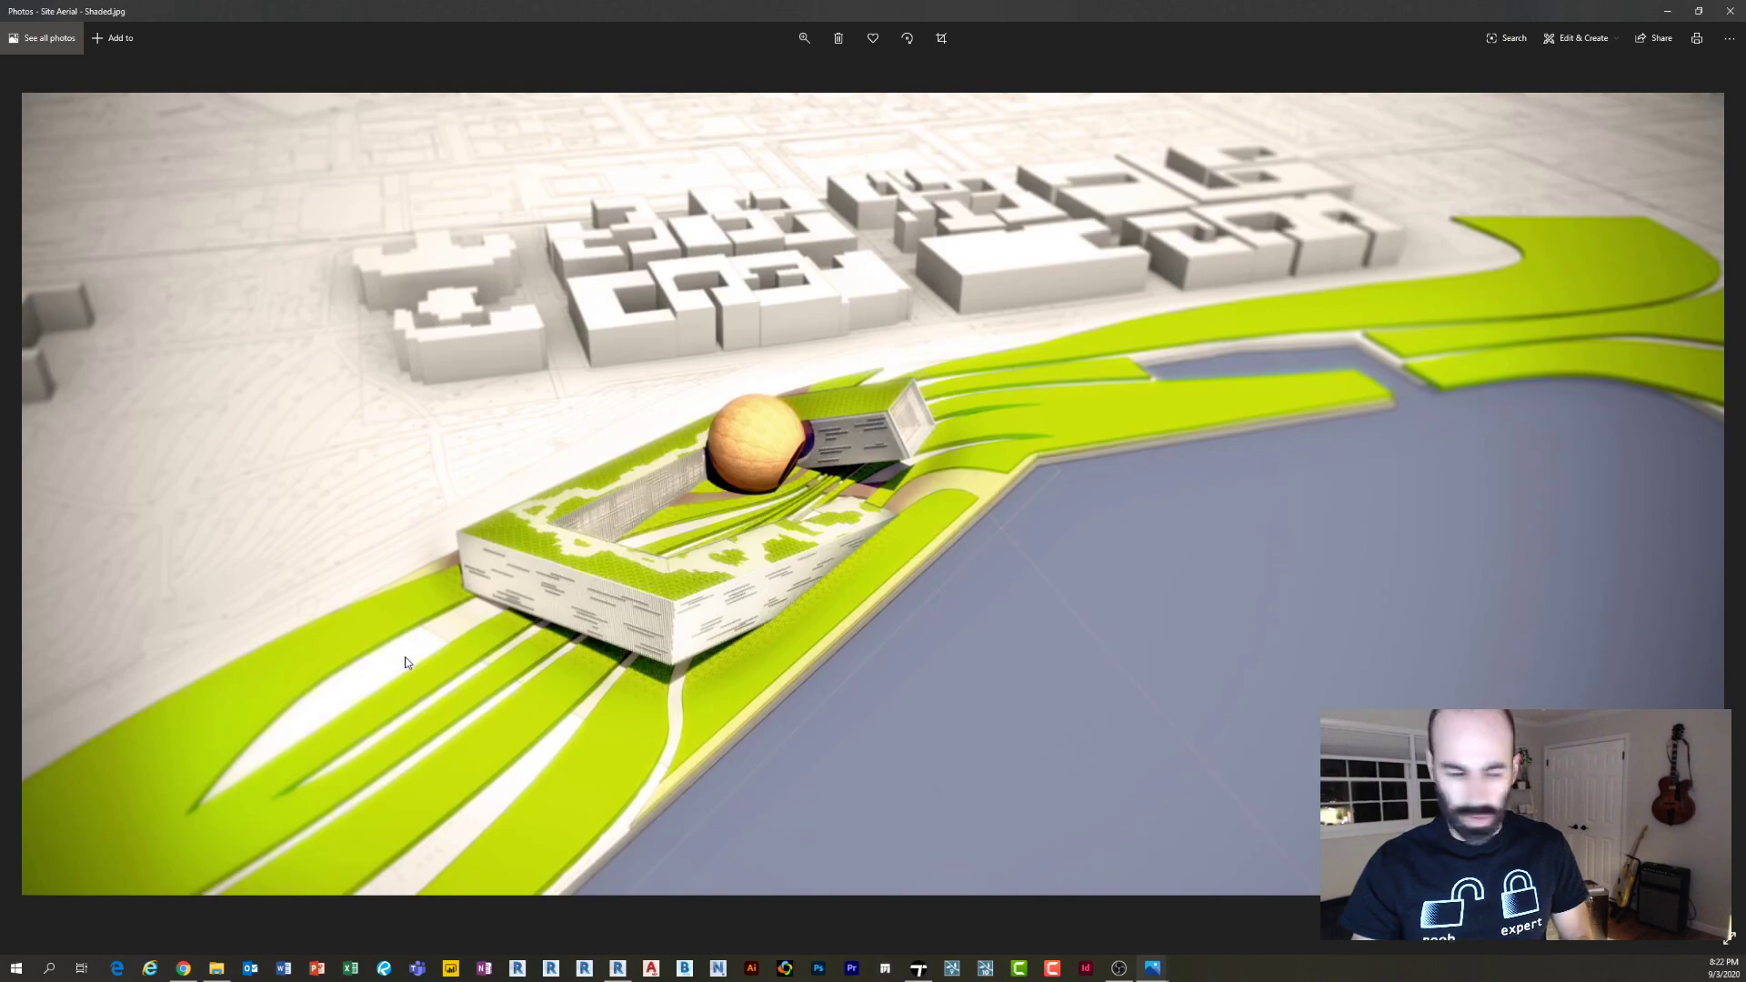
{"action": "key", "text": "Left"}
{"action": "key", "text": "Left"}
{"action": "key", "text": "Left"}
{"action": "key", "text": "Left"}
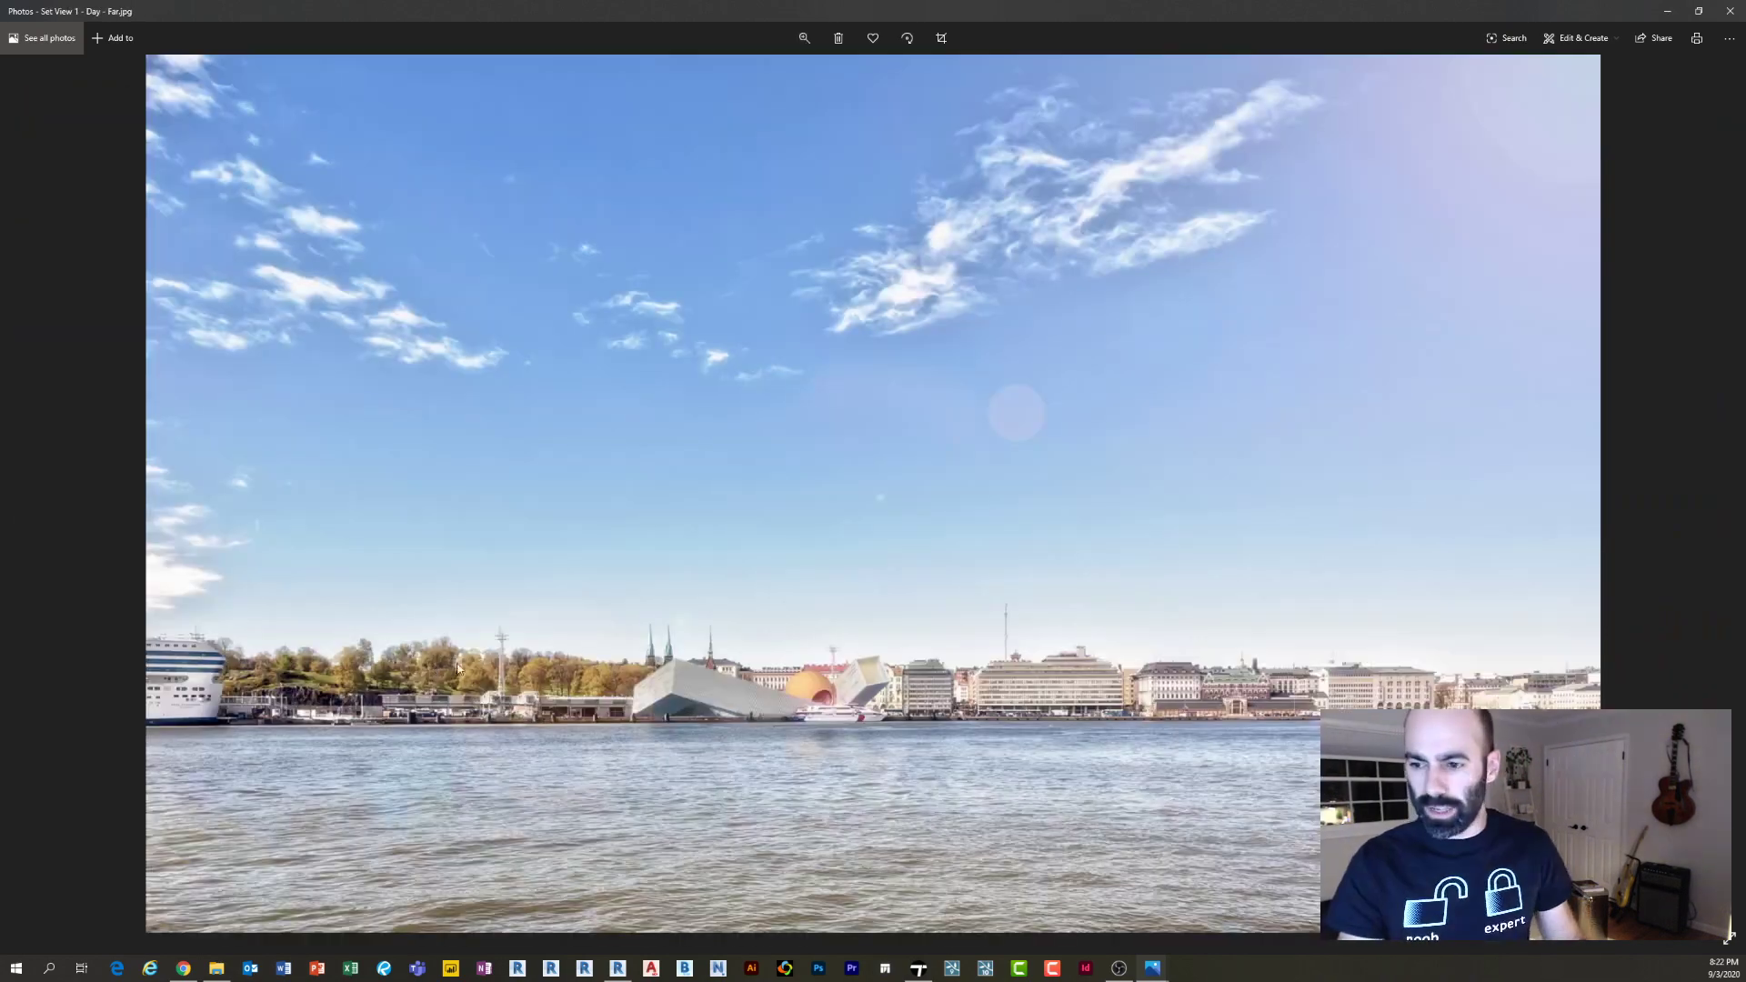
{"action": "left_click", "coordinate": [1724, 7]}
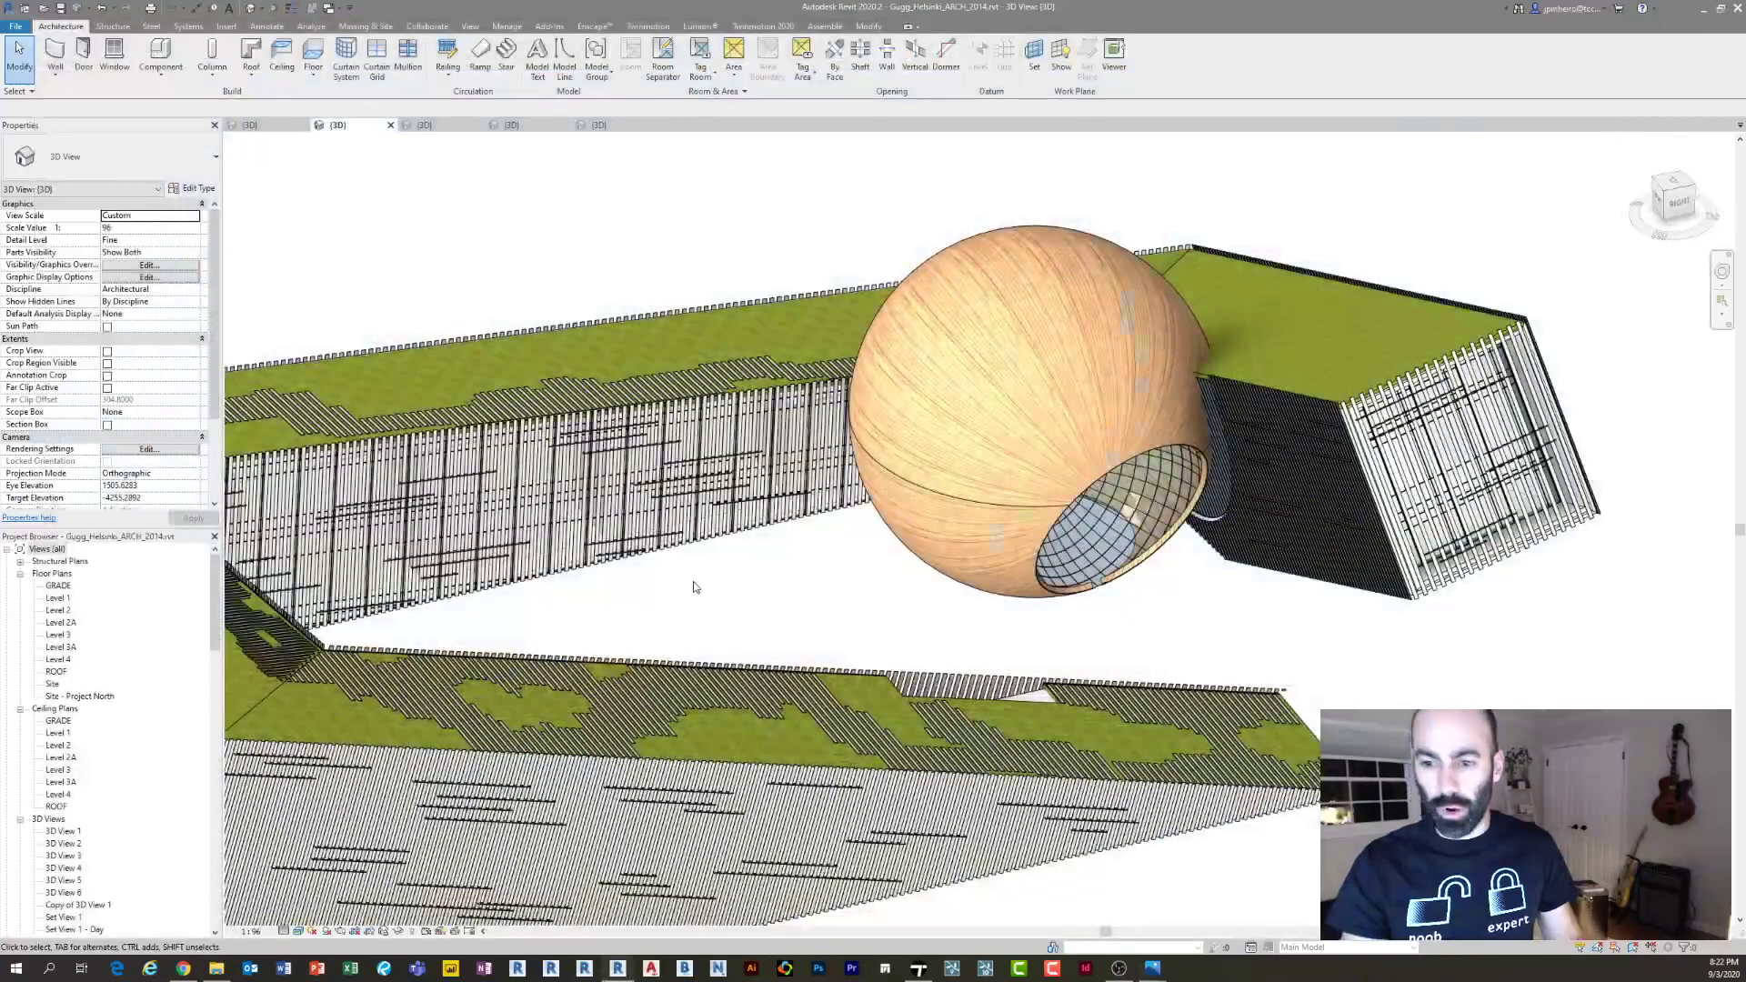
Examine the ring-shaped building and wooden sphere from several angles, including a close look at the slatted courtyard facade
{"action": "scroll", "coordinate": [692, 583], "scroll_direction": "down", "scroll_amount": 2}
{"action": "middle_click_drag", "start_coordinate": [690, 585], "coordinate": [702, 634], "text": "shift"}
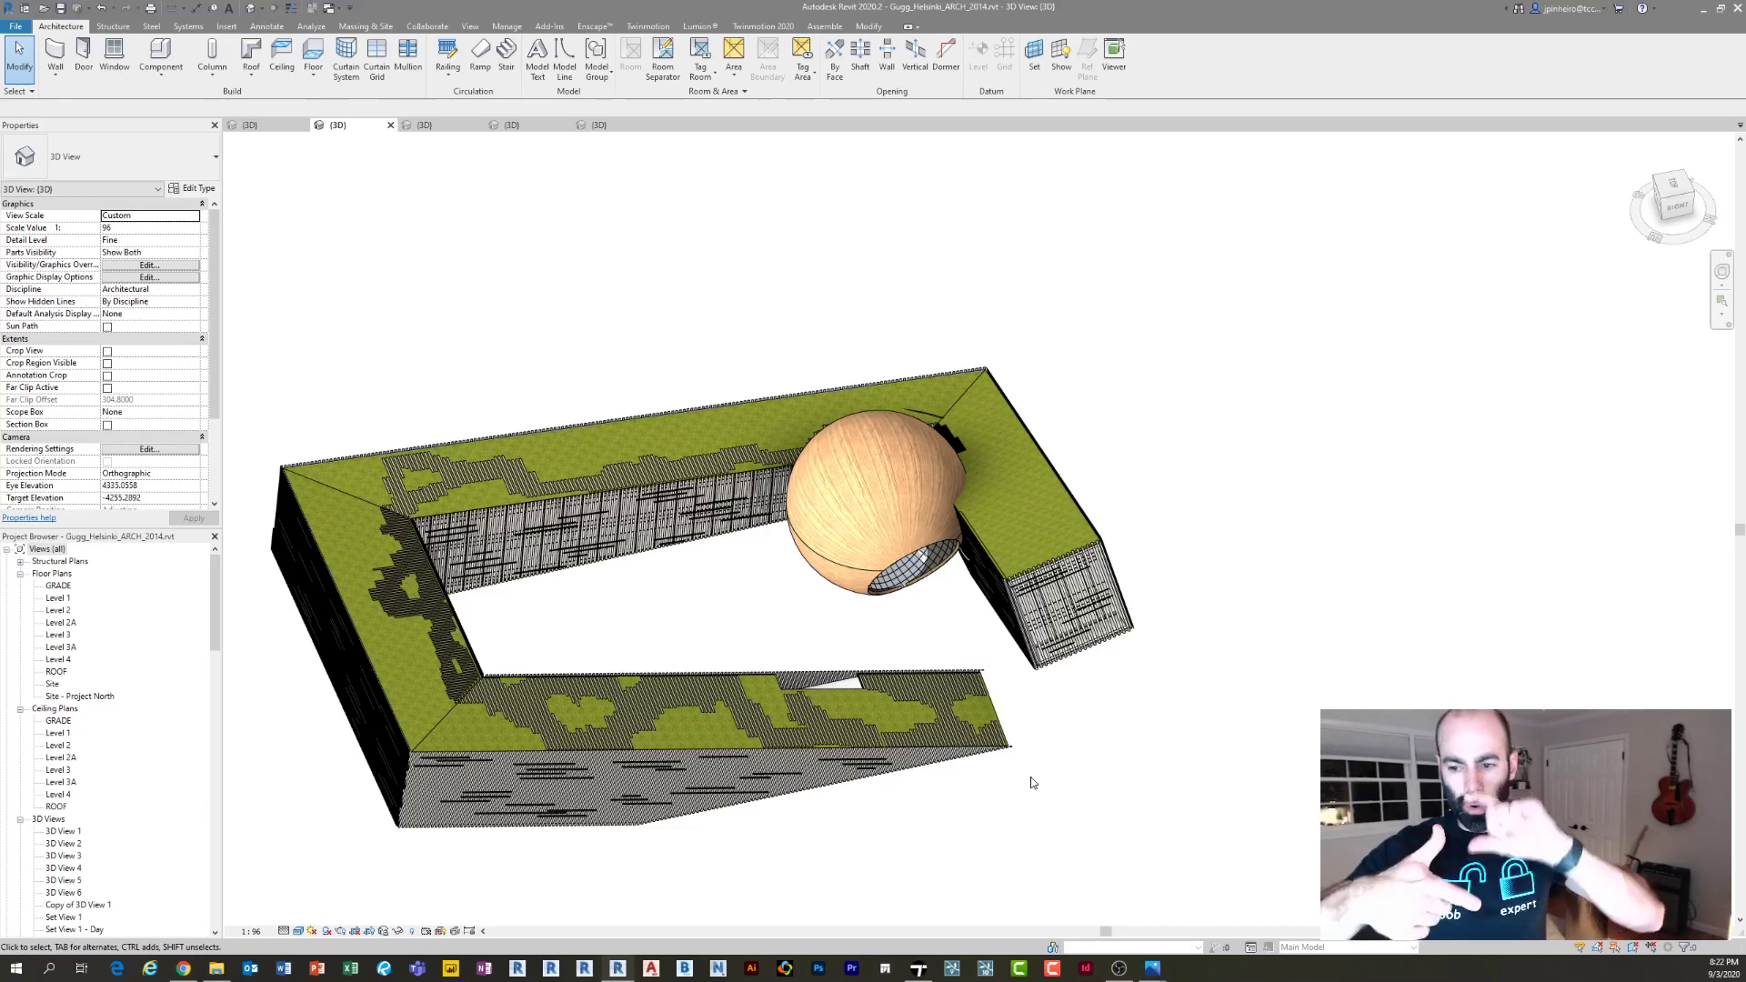
{"action": "left_click", "coordinate": [936, 536]}
{"action": "middle_click_drag", "start_coordinate": [936, 536], "coordinate": [972, 463], "text": "shift"}
{"action": "left_click", "coordinate": [957, 591]}
{"action": "scroll", "coordinate": [955, 582], "scroll_direction": "up", "scroll_amount": 5}
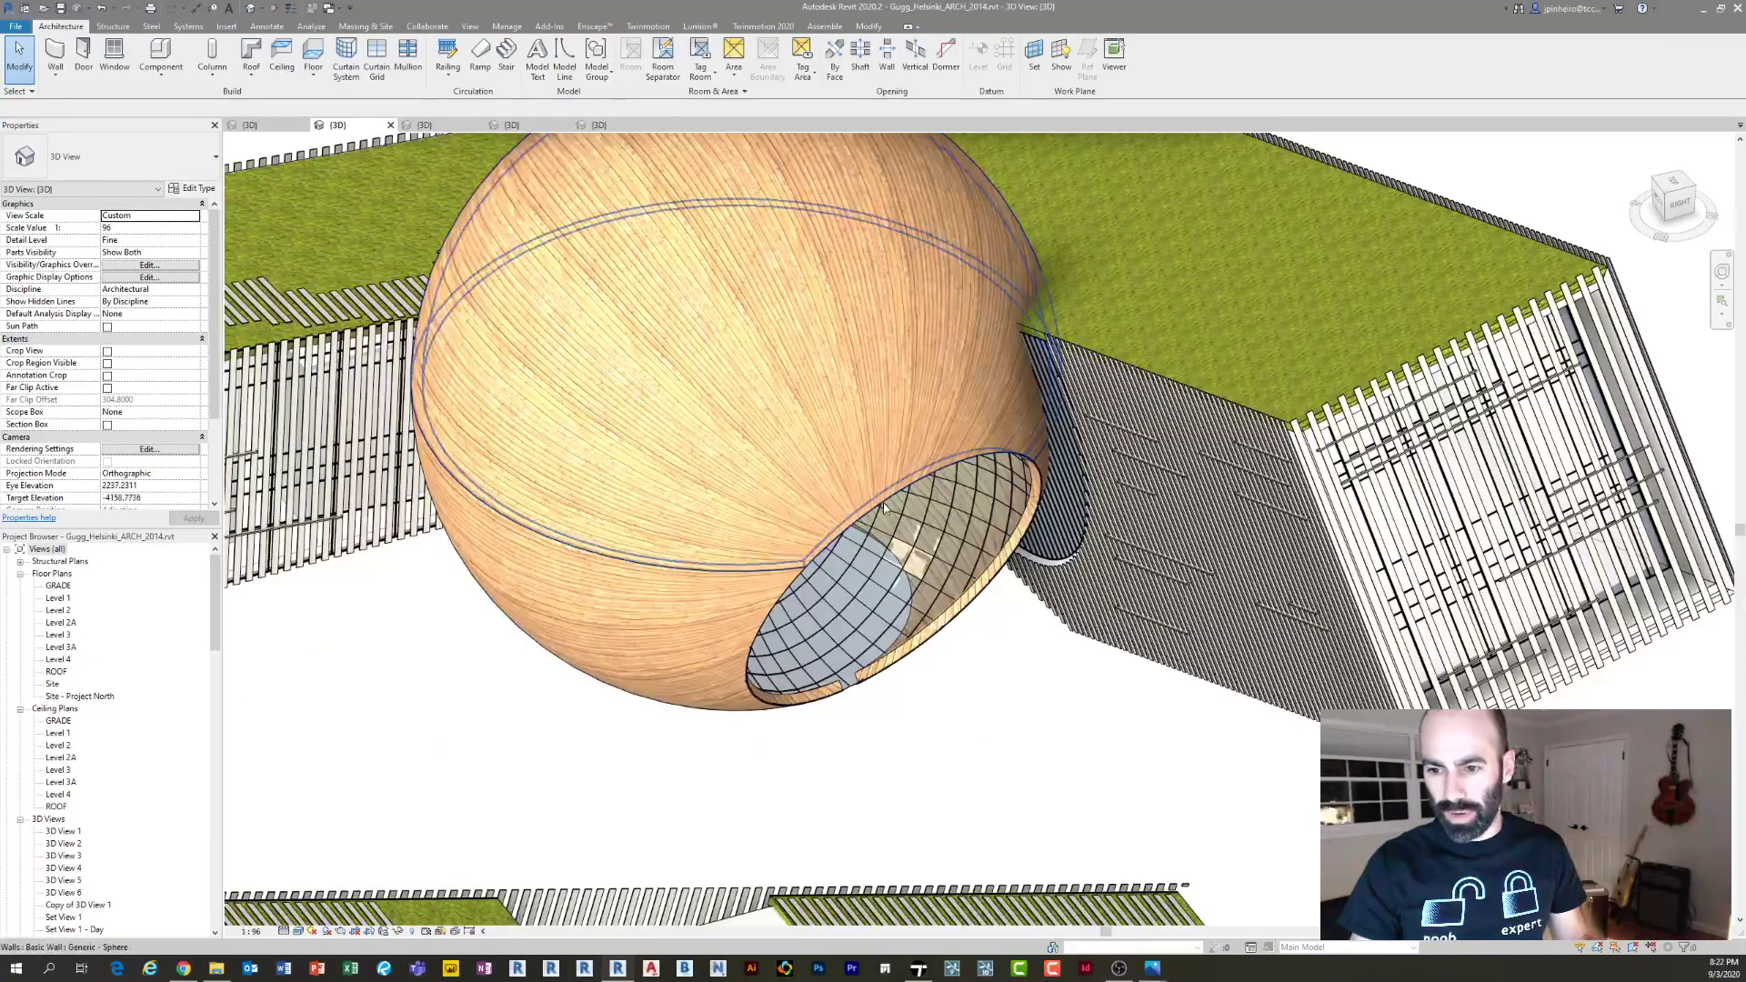
{"action": "scroll", "coordinate": [885, 507], "scroll_direction": "down", "scroll_amount": 4}
{"action": "middle_click_drag", "start_coordinate": [885, 507], "coordinate": [923, 526], "text": "shift"}
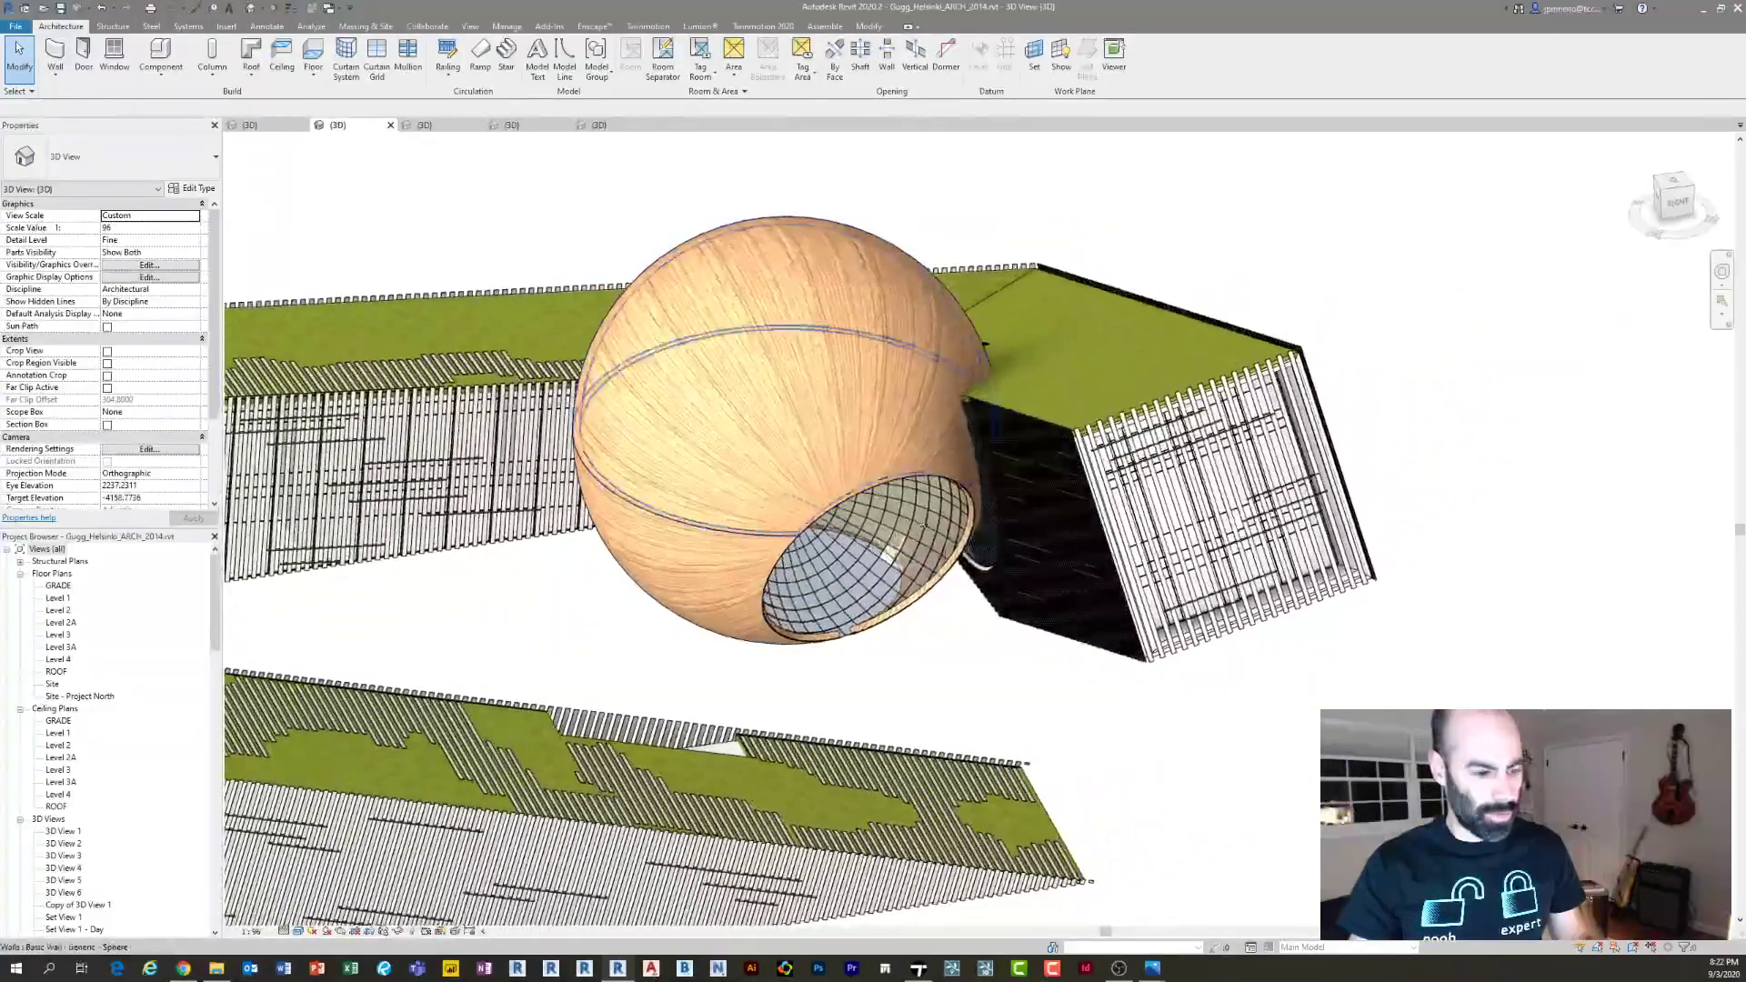
{"action": "middle_click_drag", "start_coordinate": [936, 636], "coordinate": [666, 614], "text": "shift"}
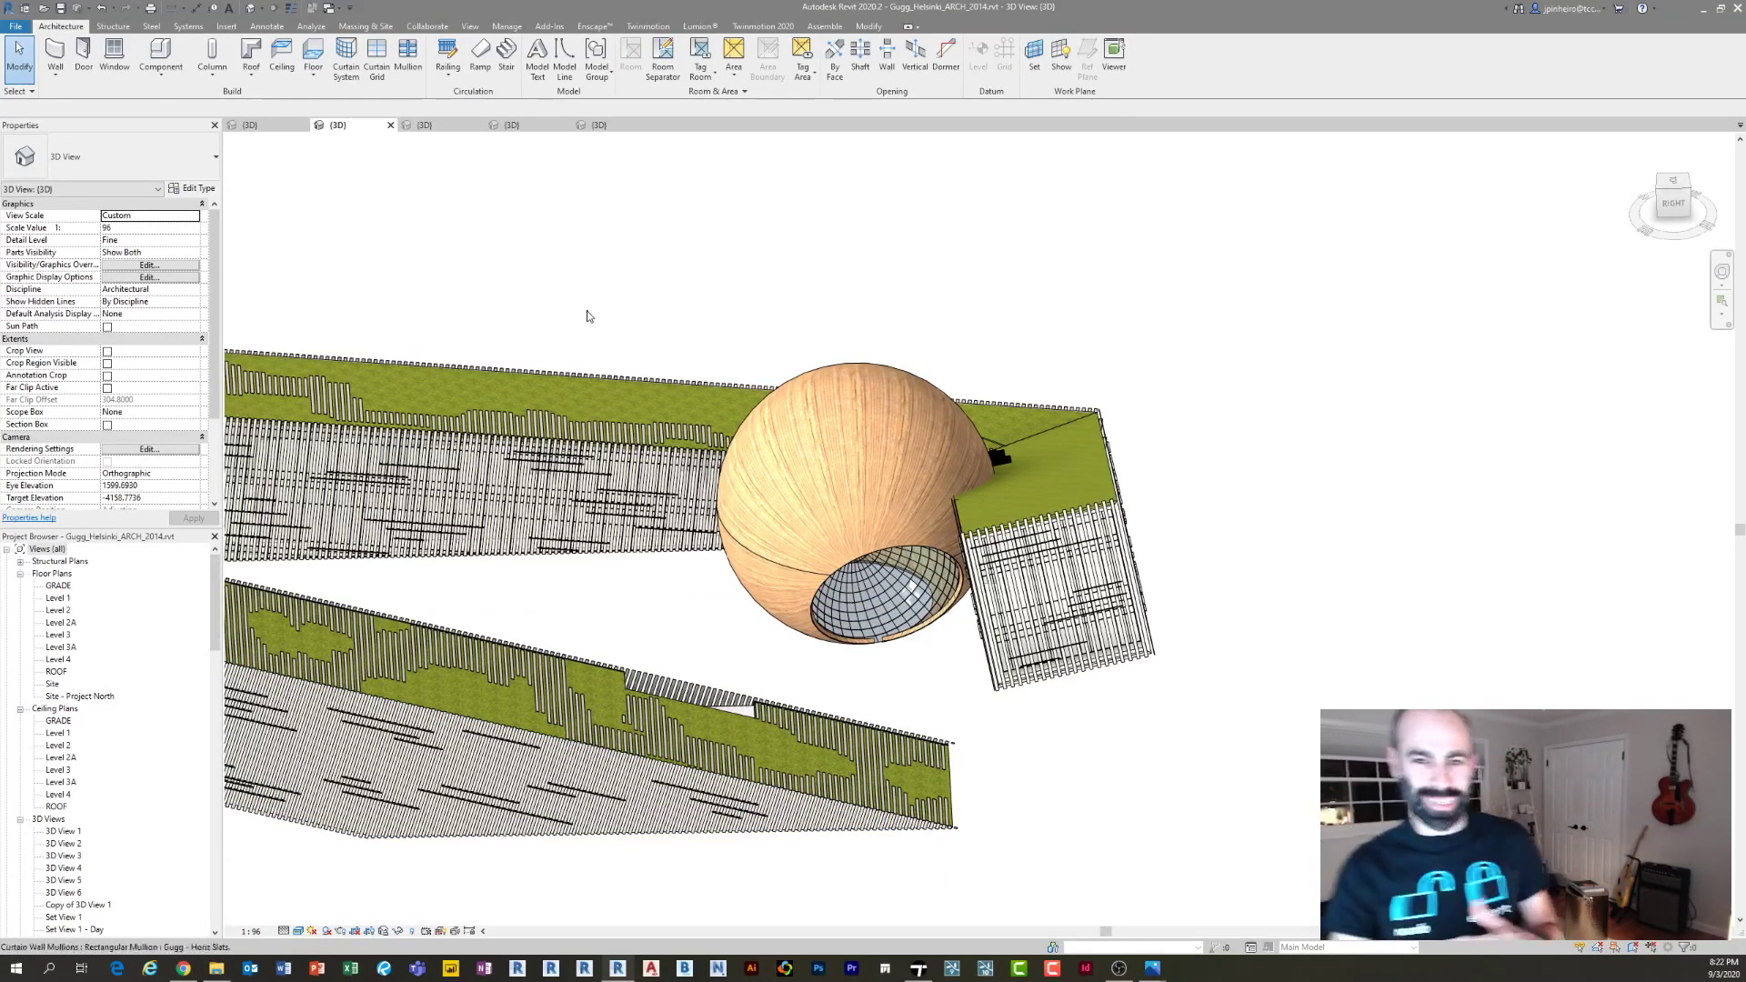
{"action": "middle_click_drag", "start_coordinate": [527, 240], "coordinate": [778, 320], "text": "shift"}
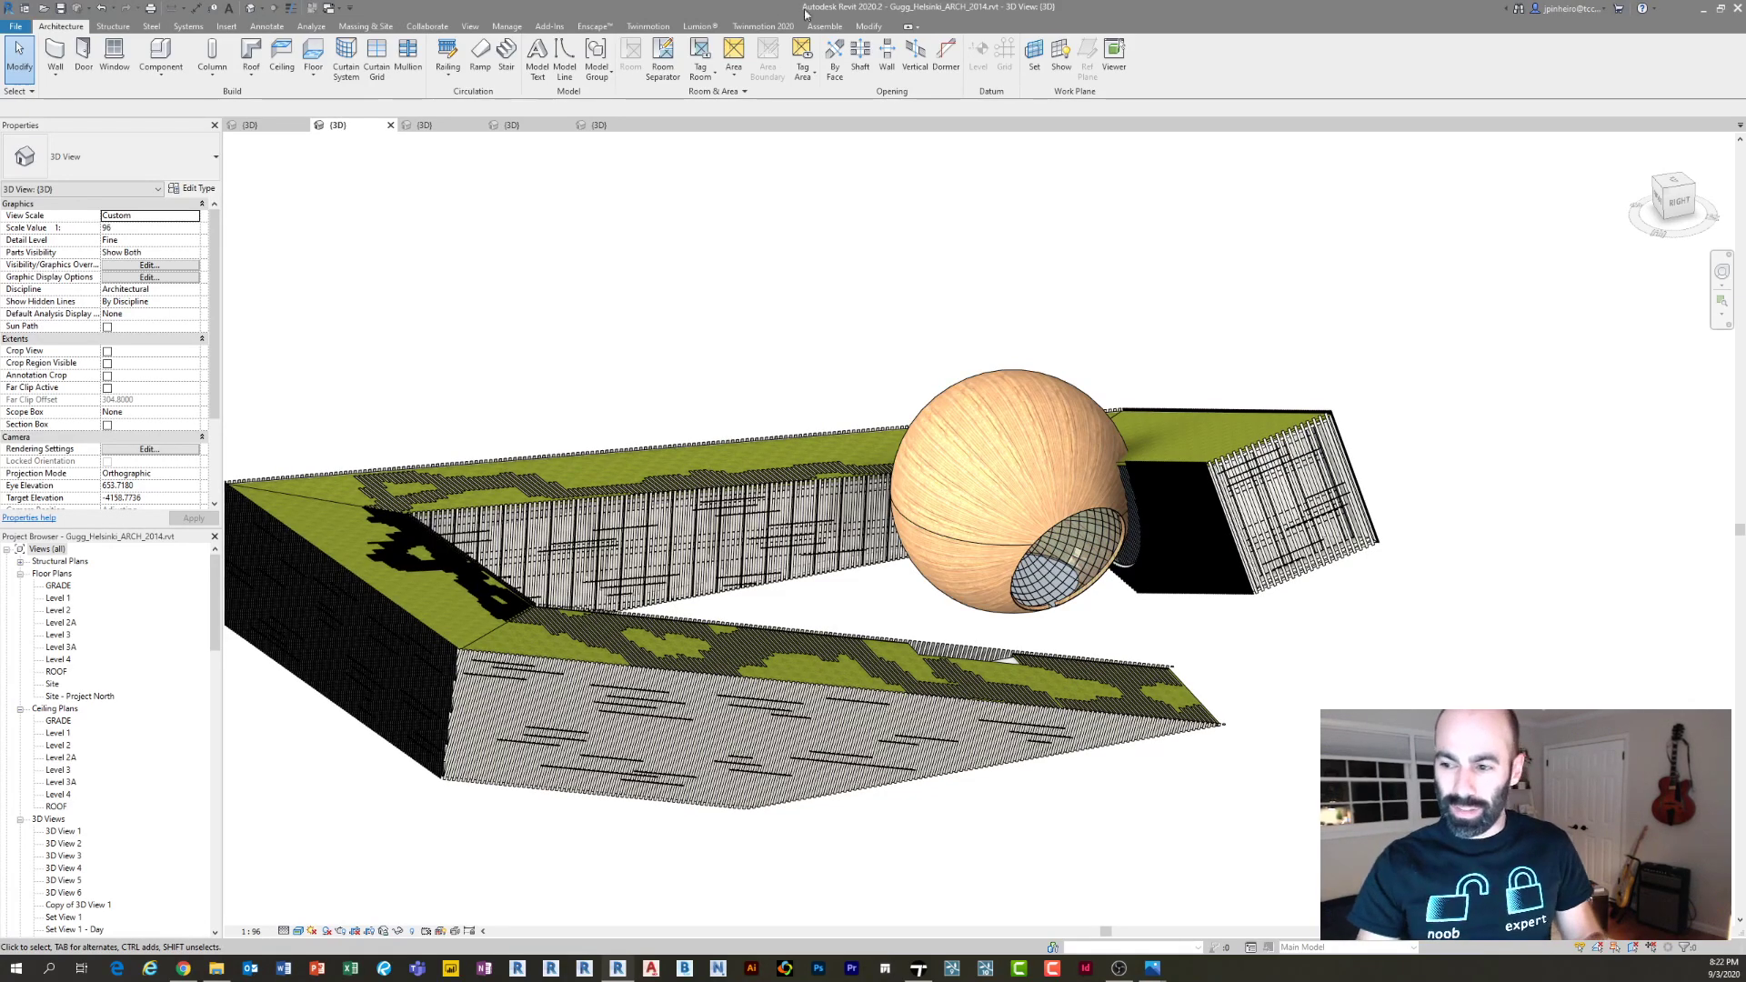
{"action": "scroll", "coordinate": [723, 541], "scroll_direction": "up", "scroll_amount": 5}
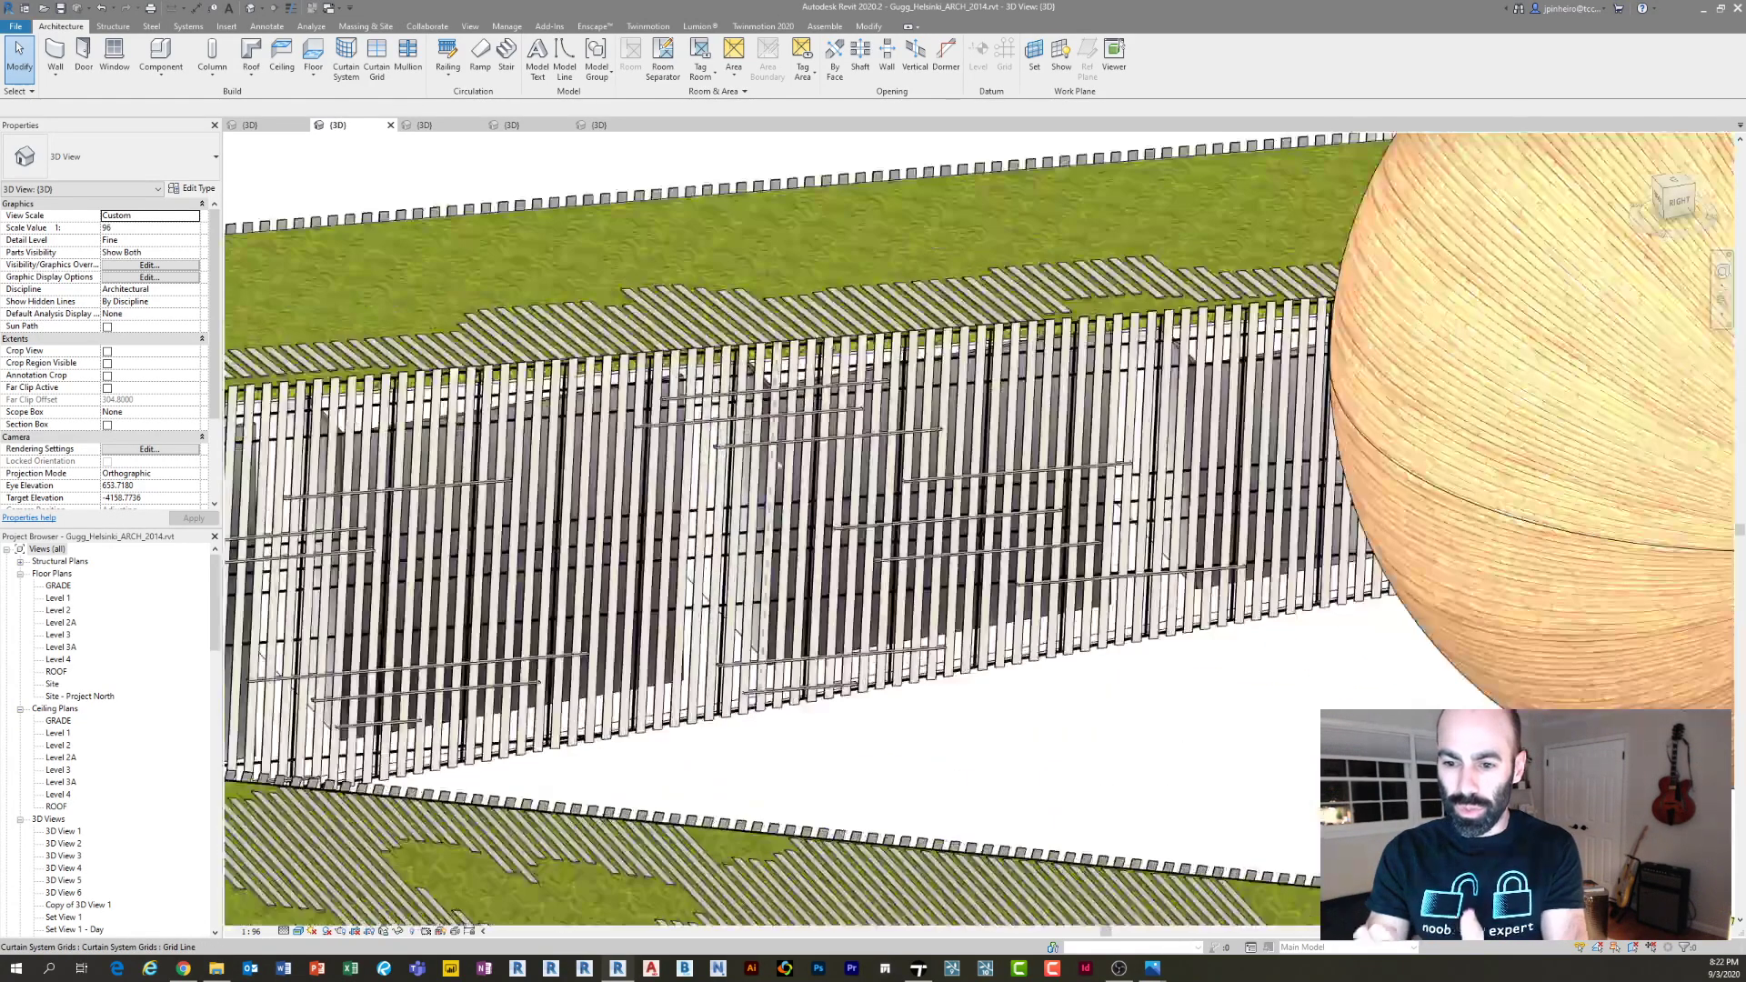
{"action": "scroll", "coordinate": [736, 377], "scroll_direction": "up", "scroll_amount": 4}
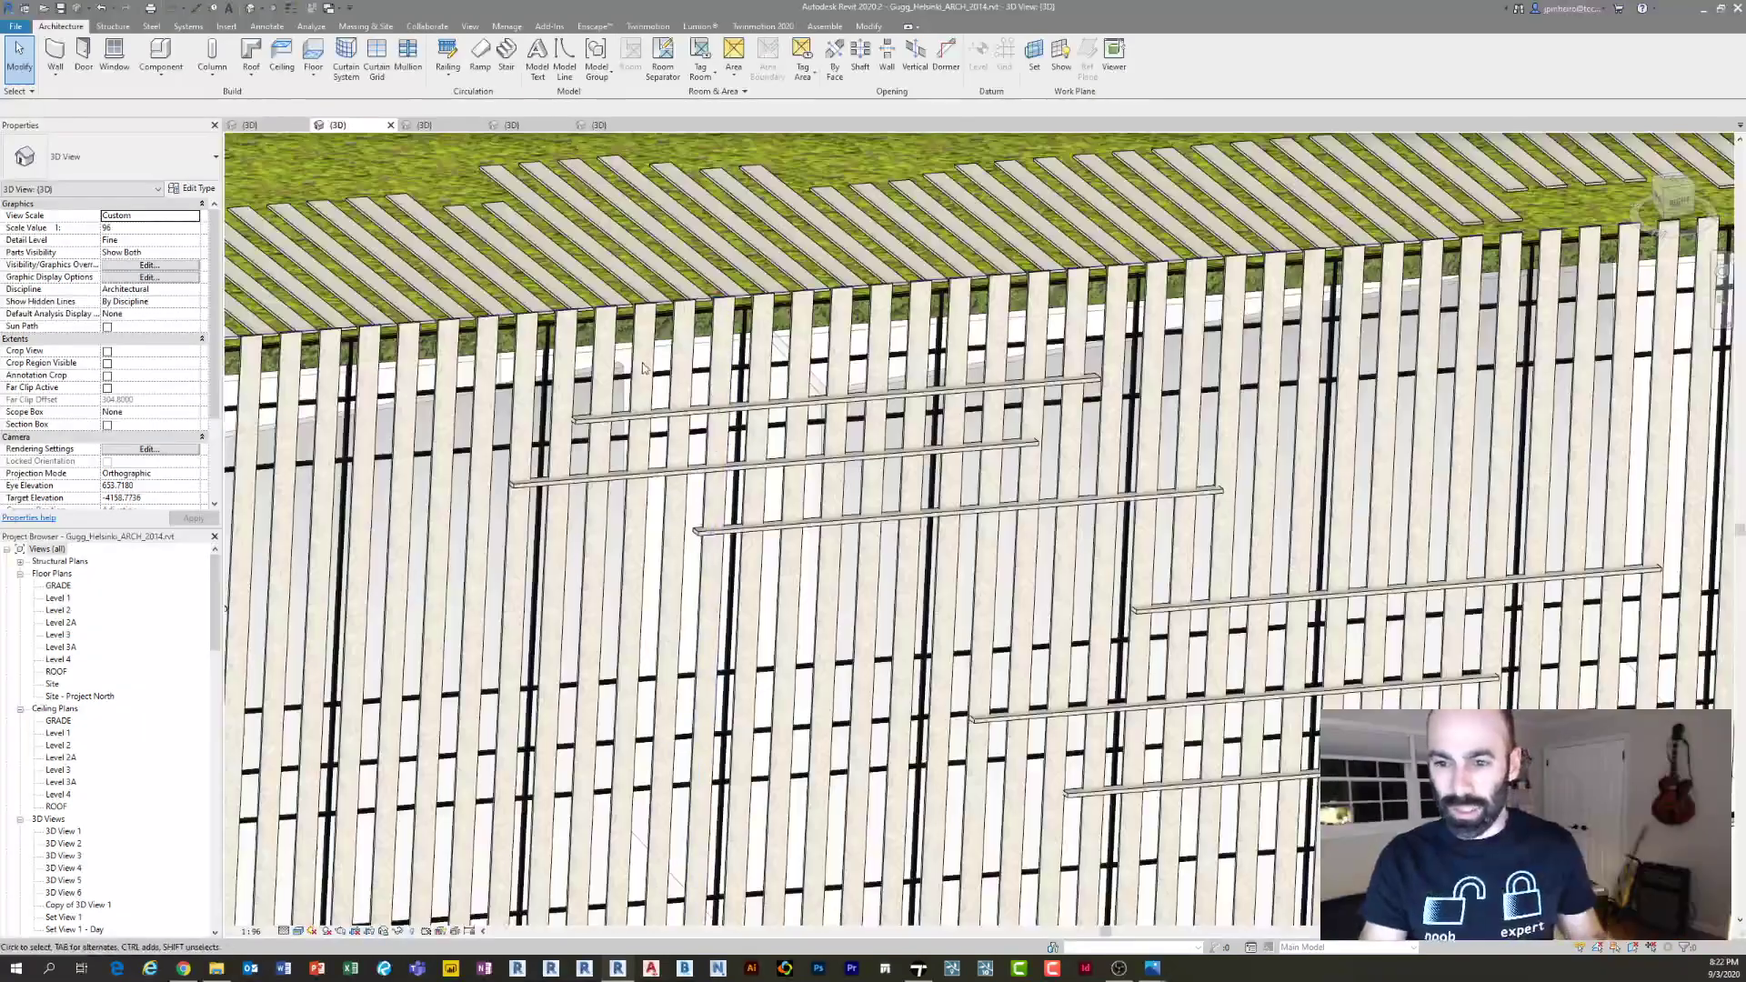
Enable the 3D view's section box and, looking from the top, pull its short side inward past the courtyard edge to cut both long wings
{"action": "scroll", "coordinate": [676, 346], "scroll_direction": "down", "scroll_amount": 7}
{"action": "middle_click_drag", "start_coordinate": [828, 496], "coordinate": [730, 632], "text": "shift"}
{"action": "scroll", "coordinate": [733, 524], "scroll_direction": "down", "scroll_amount": 2}
{"action": "left_click", "coordinate": [107, 425]}
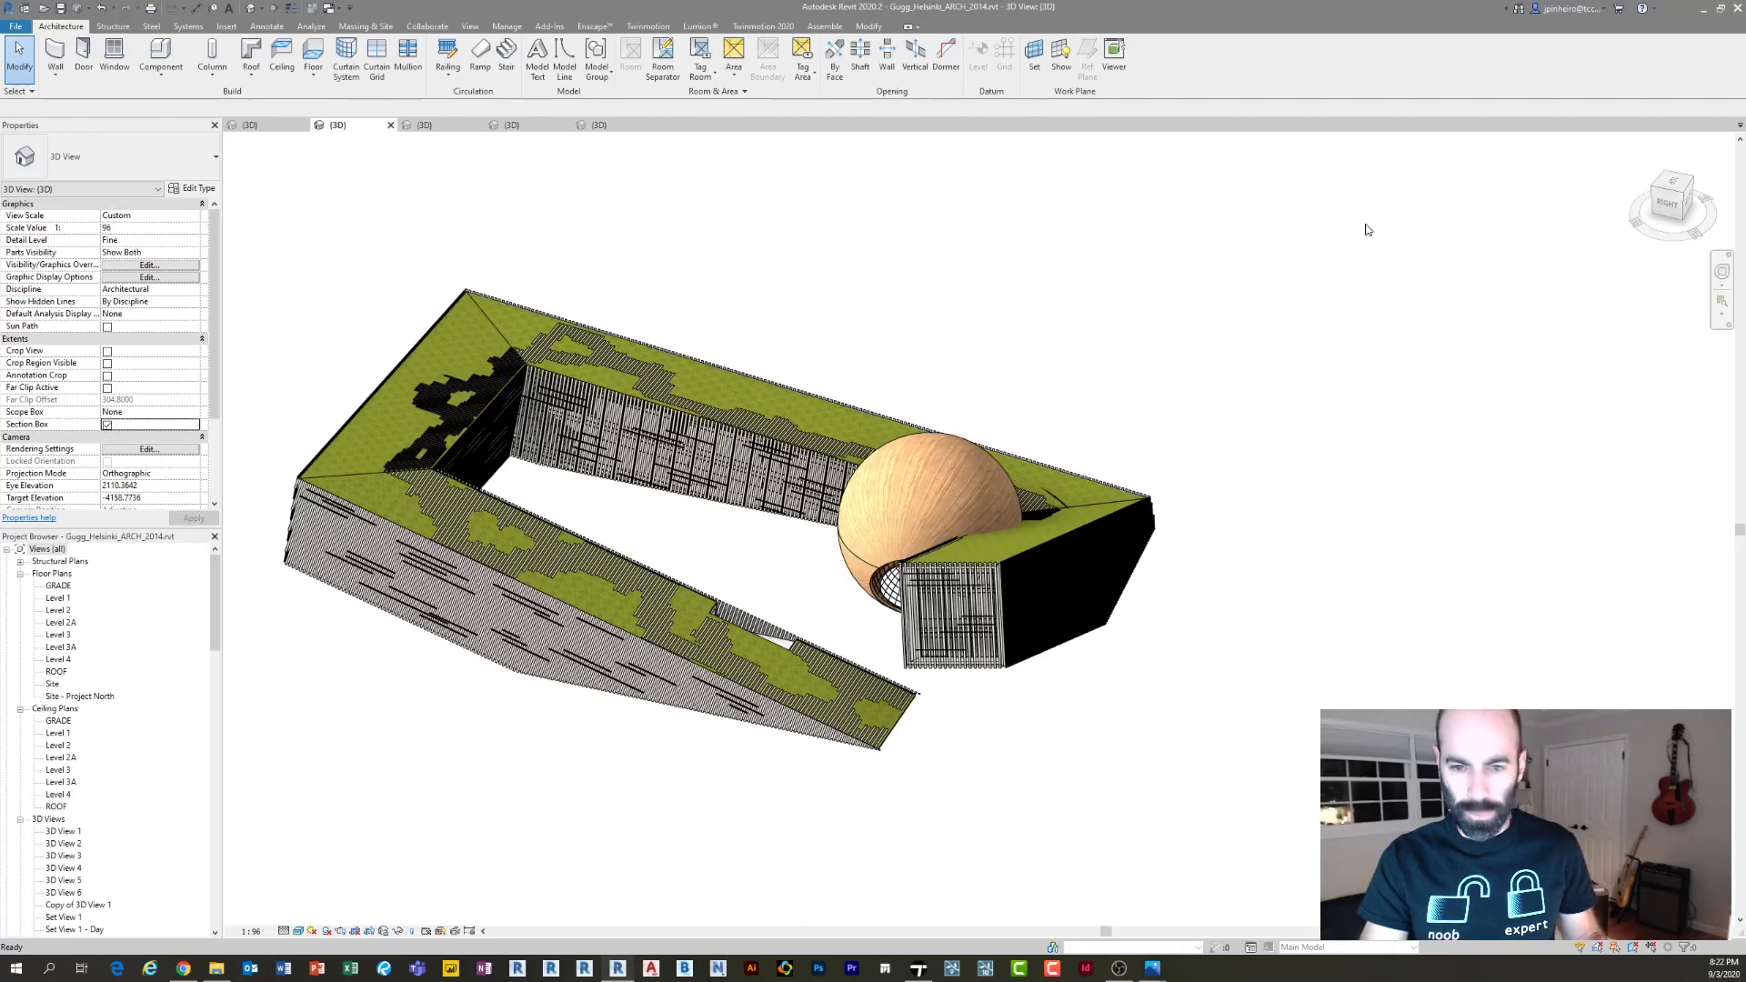
{"action": "left_click", "coordinate": [1679, 186]}
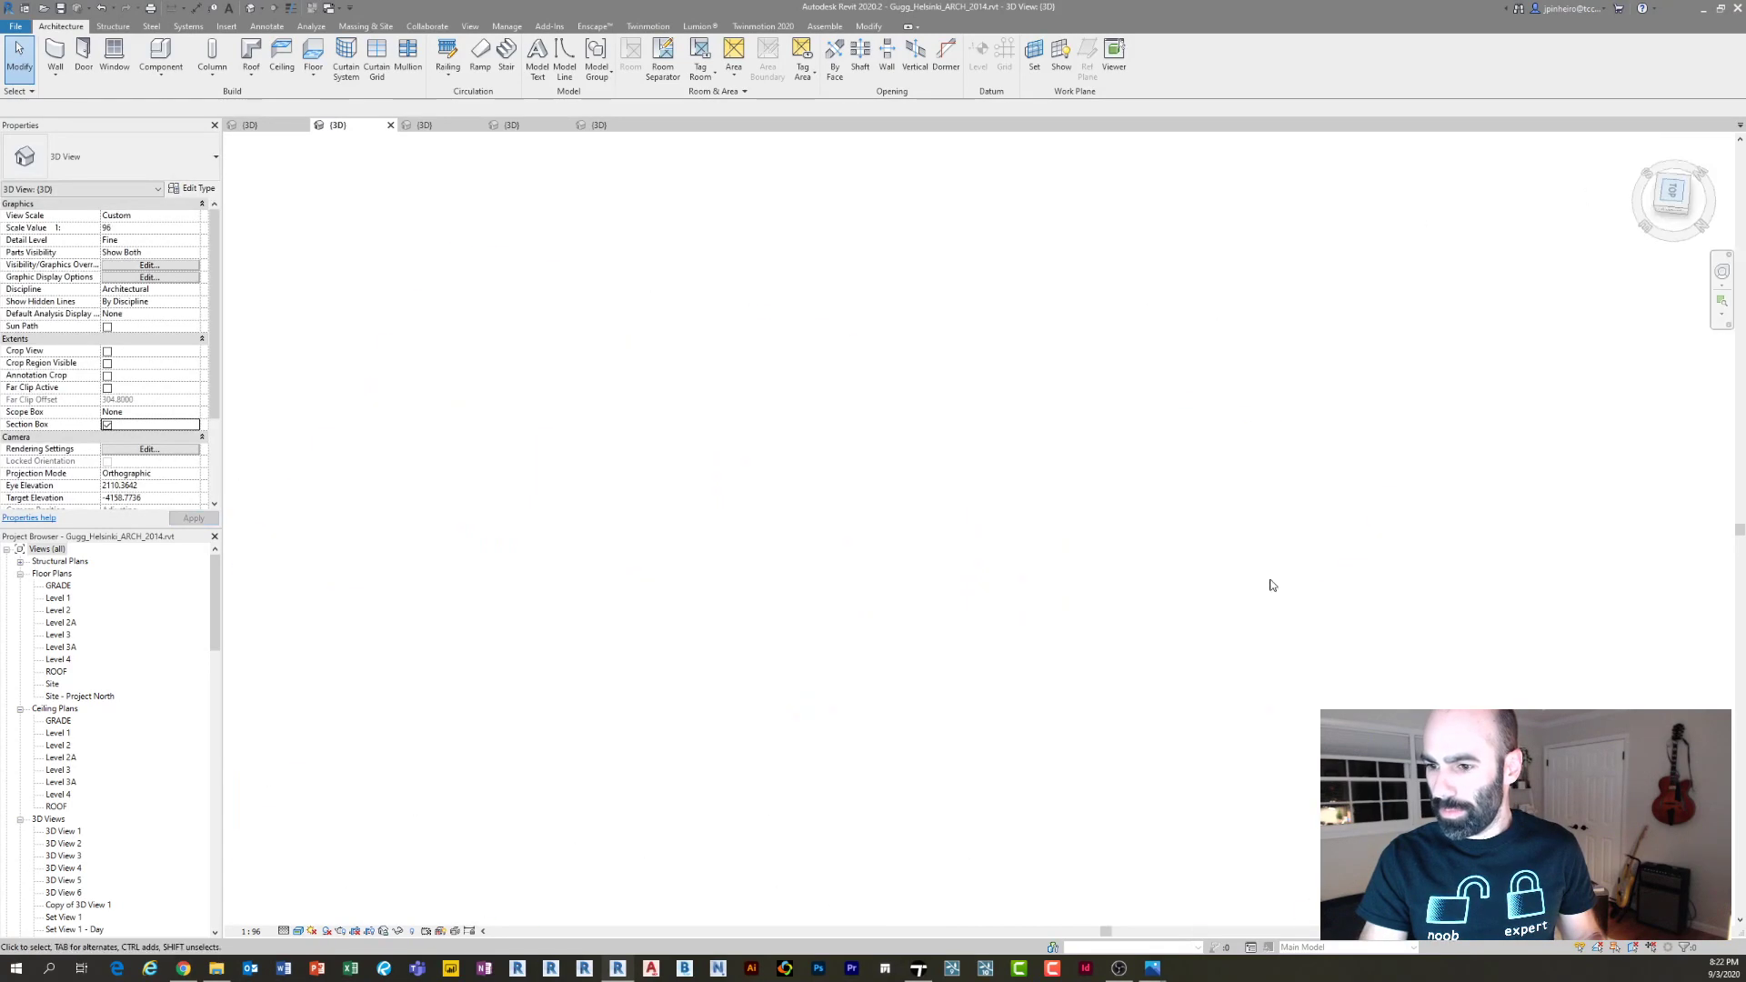
{"action": "left_click", "coordinate": [1339, 510]}
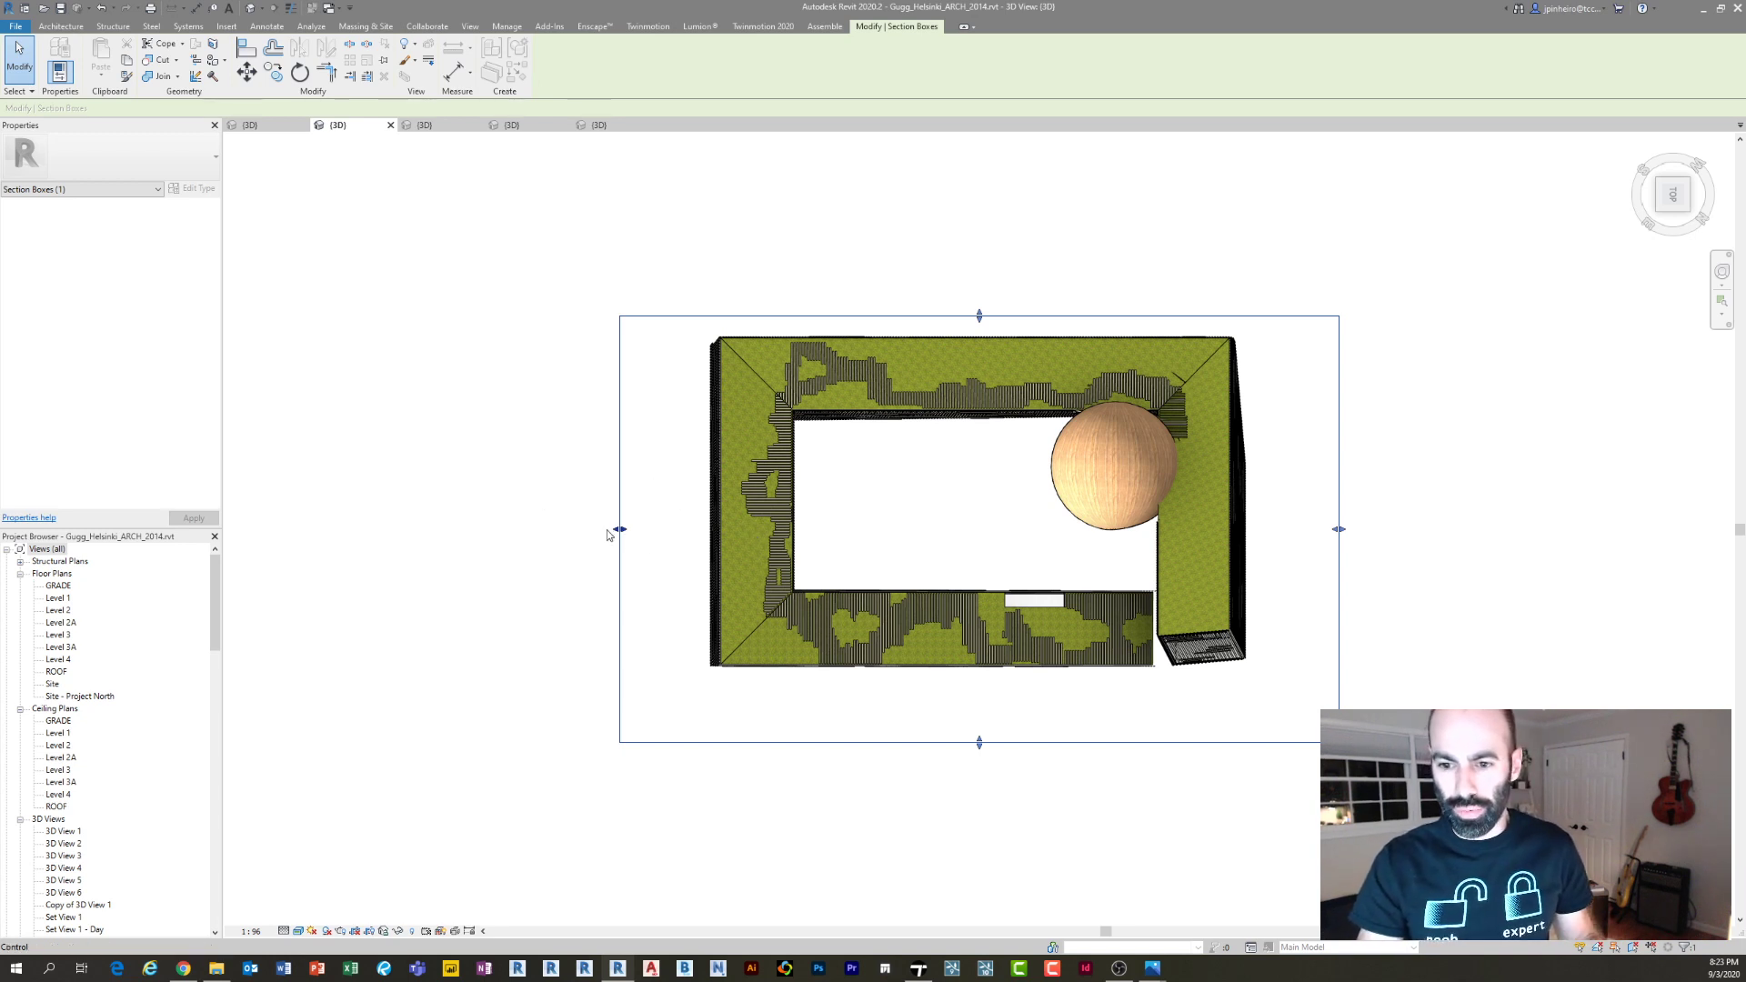
{"action": "left_click_drag", "start_coordinate": [620, 530], "coordinate": [823, 524]}
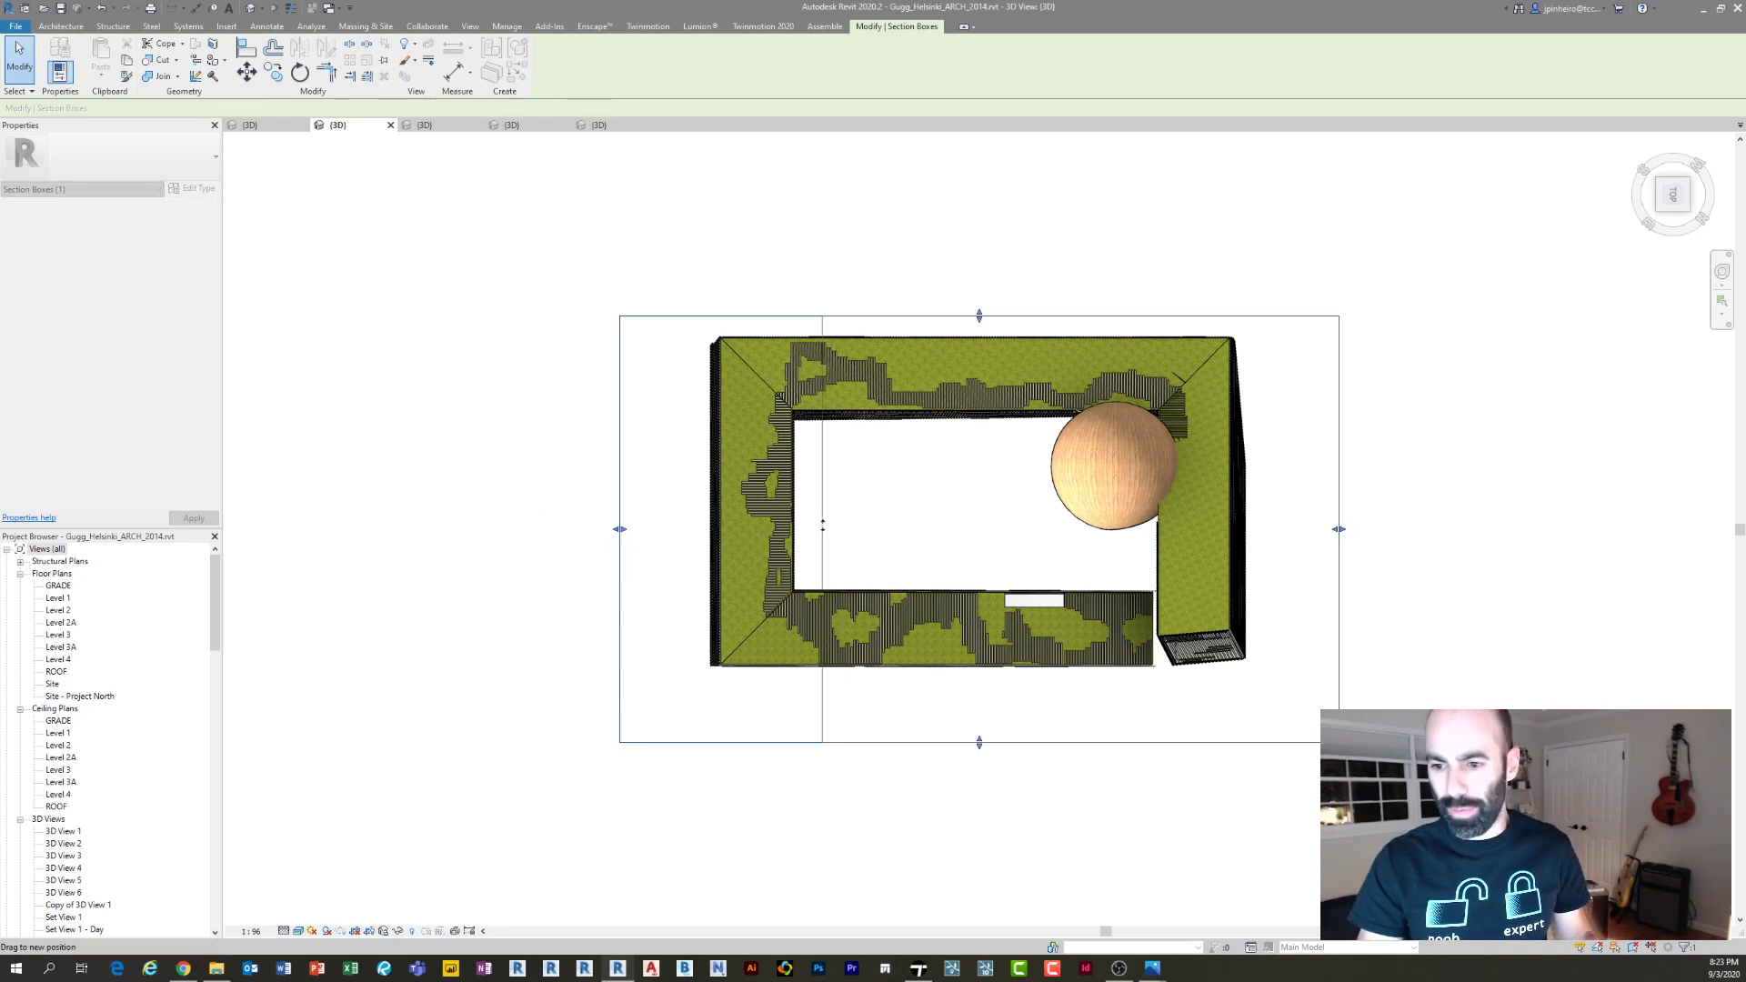
{"action": "left_click", "coordinate": [757, 725]}
{"action": "mouse_move", "coordinate": [755, 717]}
{"action": "left_mouse_down"}
{"action": "mouse_move", "coordinate": [994, 482]}
{"action": "mouse_move", "coordinate": [750, 730]}
{"action": "left_mouse_up"}
Examine the cut ends of both wings and the human figure standing inside one of them
{"action": "middle_click_drag", "start_coordinate": [752, 725], "coordinate": [1161, 569], "text": "shift"}
{"action": "middle_click_drag", "start_coordinate": [1230, 474], "coordinate": [1069, 567], "text": "shift"}
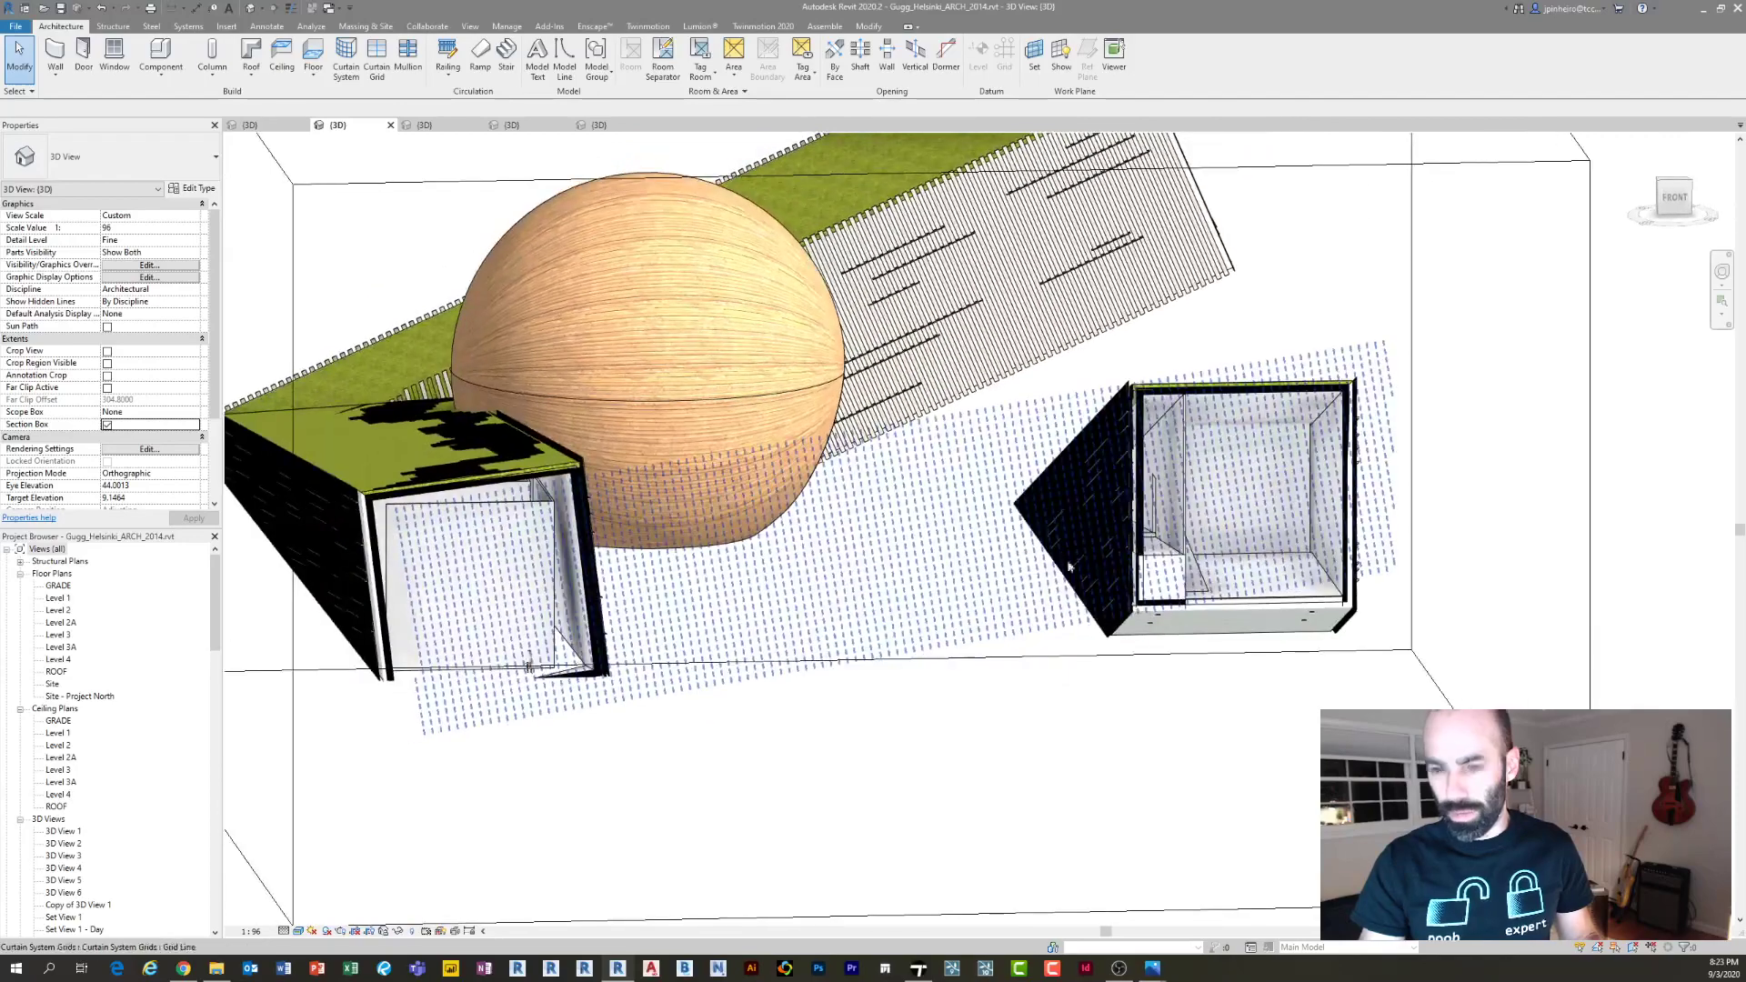
{"action": "middle_click_drag", "start_coordinate": [1150, 760], "coordinate": [979, 760], "text": "shift"}
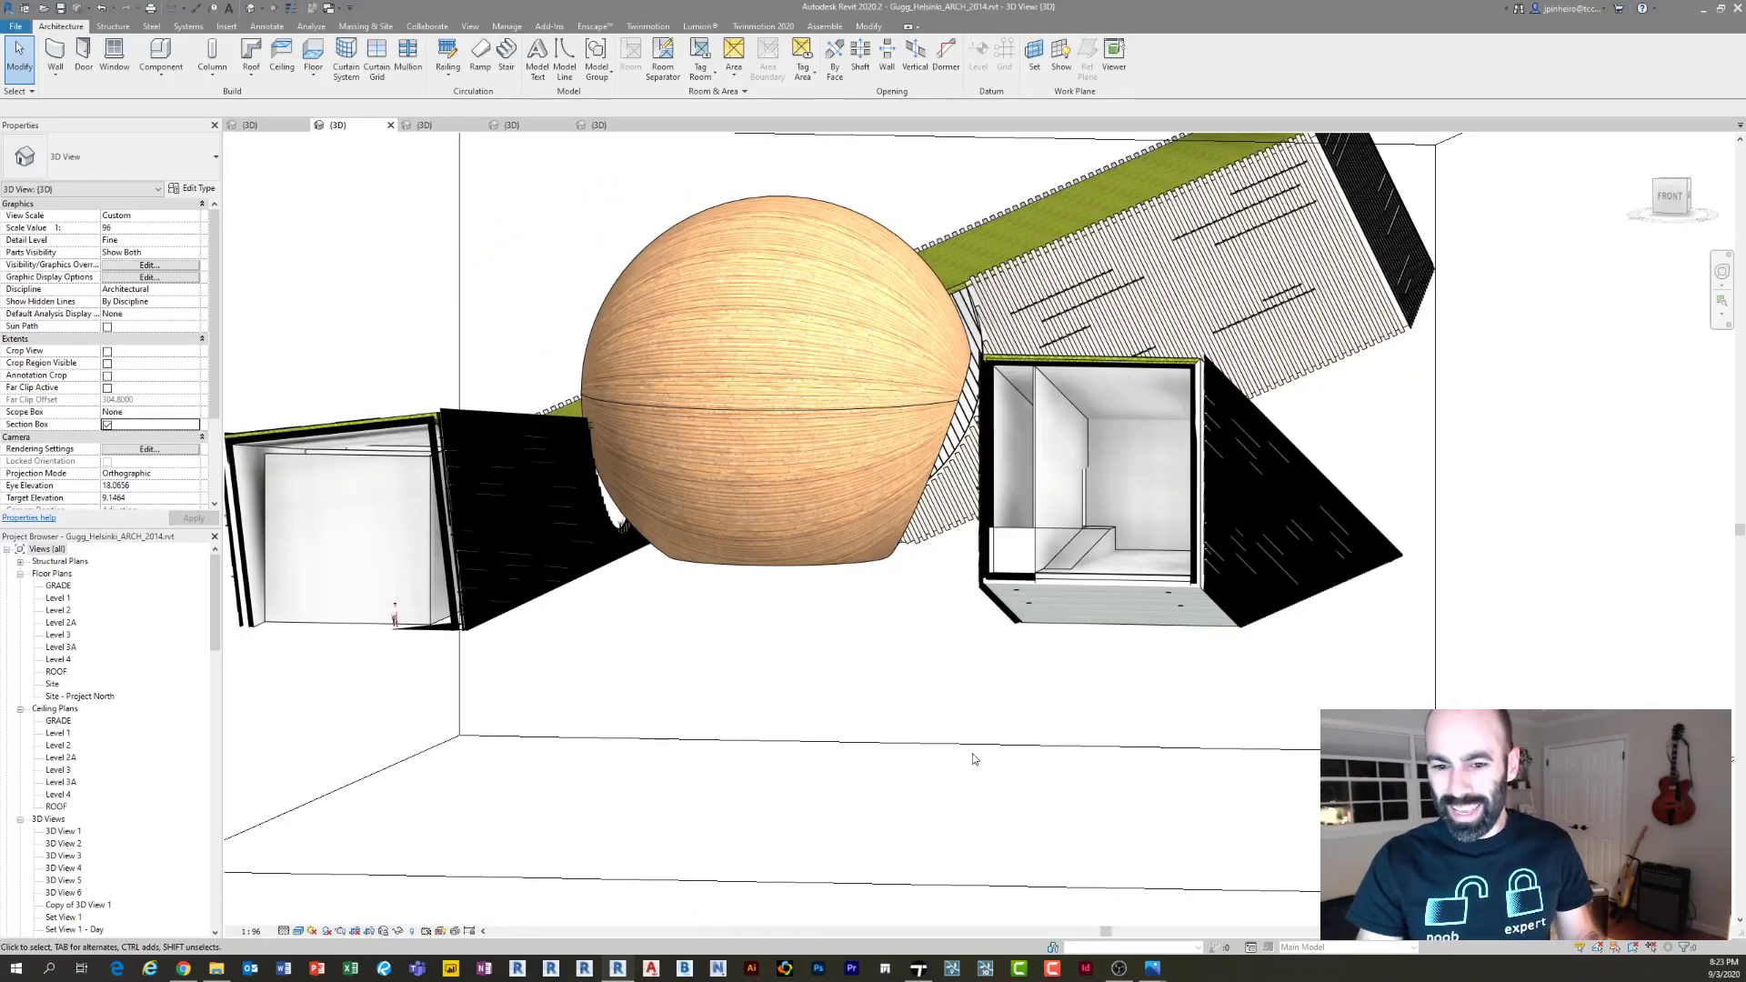
{"action": "scroll", "coordinate": [391, 618], "scroll_direction": "up", "scroll_amount": 8}
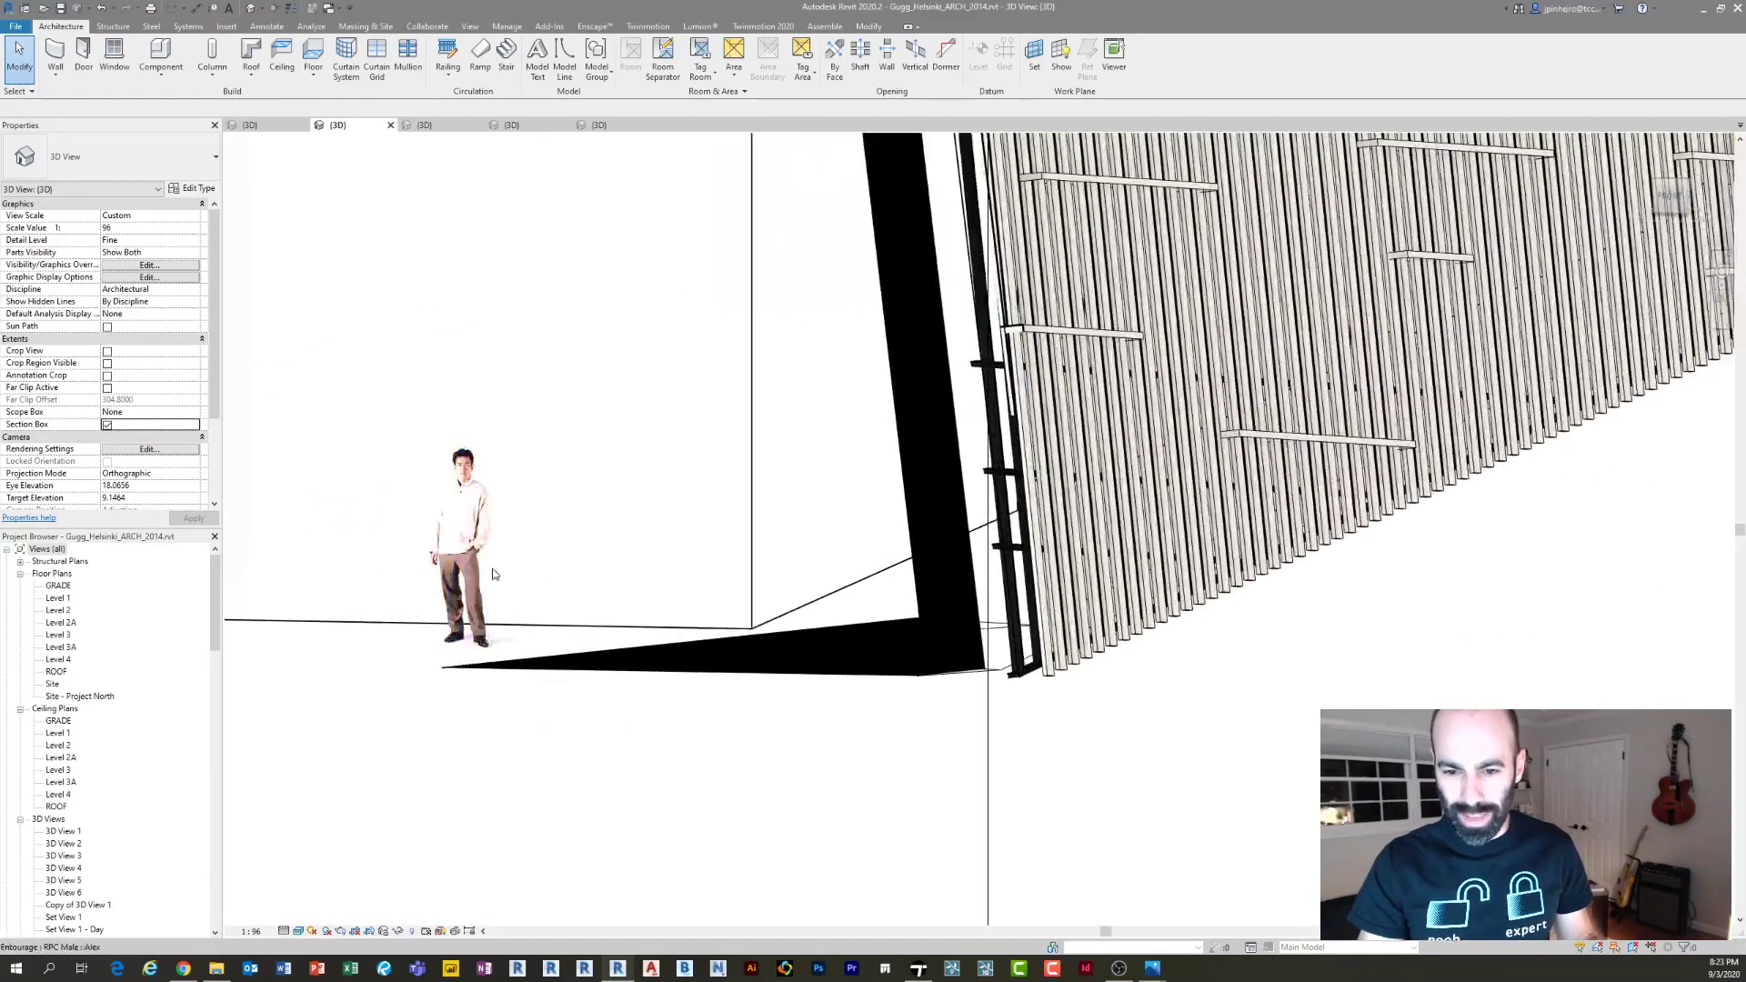
{"action": "scroll", "coordinate": [493, 574], "scroll_direction": "up", "scroll_amount": 3}
{"action": "left_click", "coordinate": [494, 649]}
{"action": "key", "text": "Escape"}
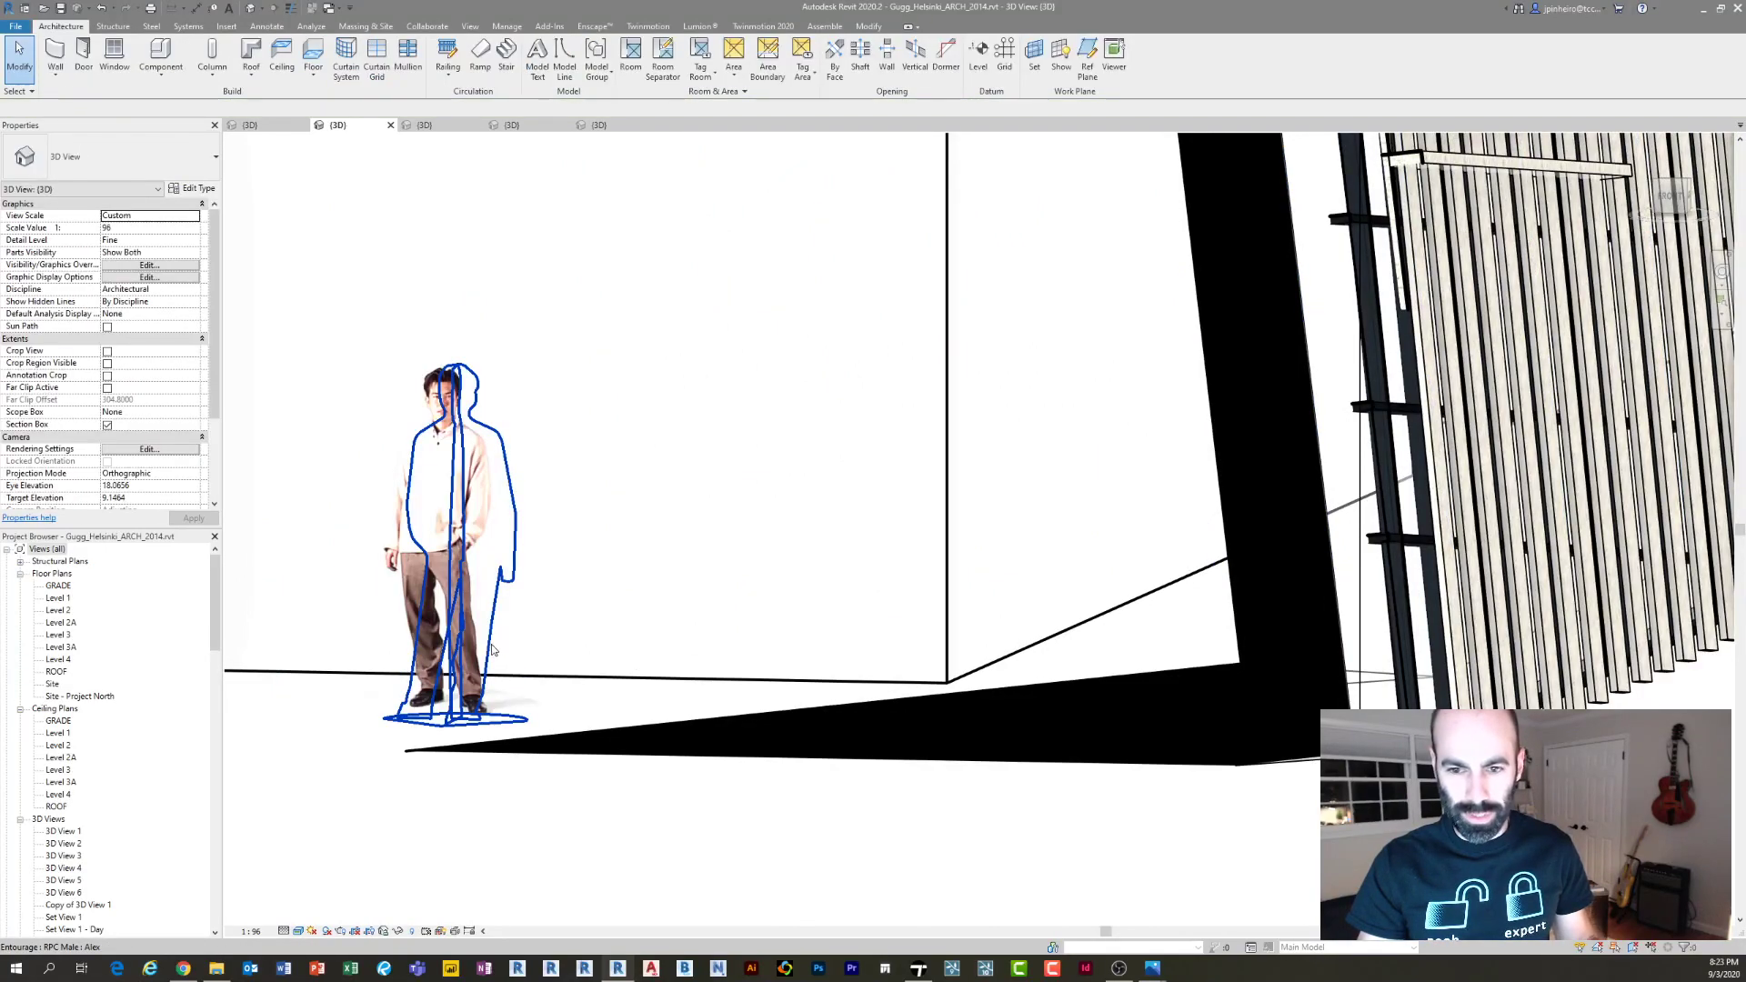
Compare the figure with the gallery height, and inspect the Slat Wall Backup on the underside of the other cut wing
{"action": "scroll", "coordinate": [795, 668], "scroll_direction": "down", "scroll_amount": 3}
{"action": "scroll", "coordinate": [875, 561], "scroll_direction": "down", "scroll_amount": 3}
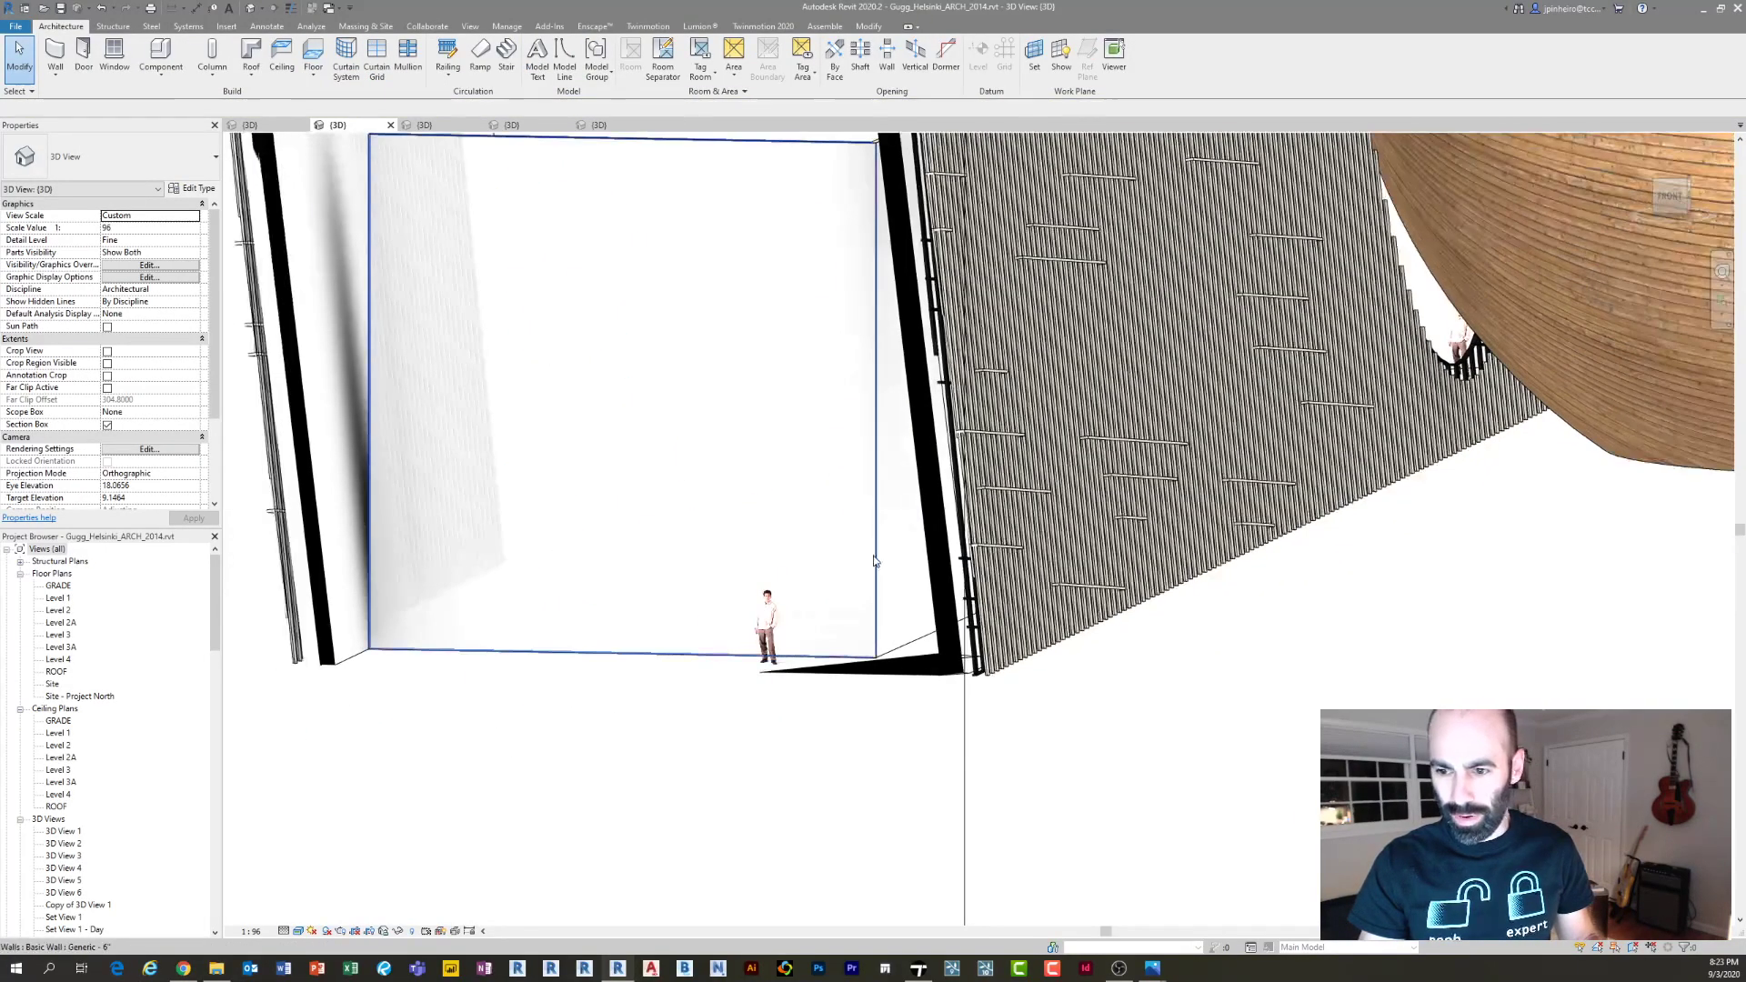
{"action": "scroll", "coordinate": [875, 561], "scroll_direction": "down", "scroll_amount": 5}
{"action": "middle_click_drag", "start_coordinate": [1364, 691], "coordinate": [301, 677]}
{"action": "left_click", "coordinate": [804, 538]}
{"action": "middle_click_drag", "start_coordinate": [804, 538], "coordinate": [980, 624], "text": "shift"}
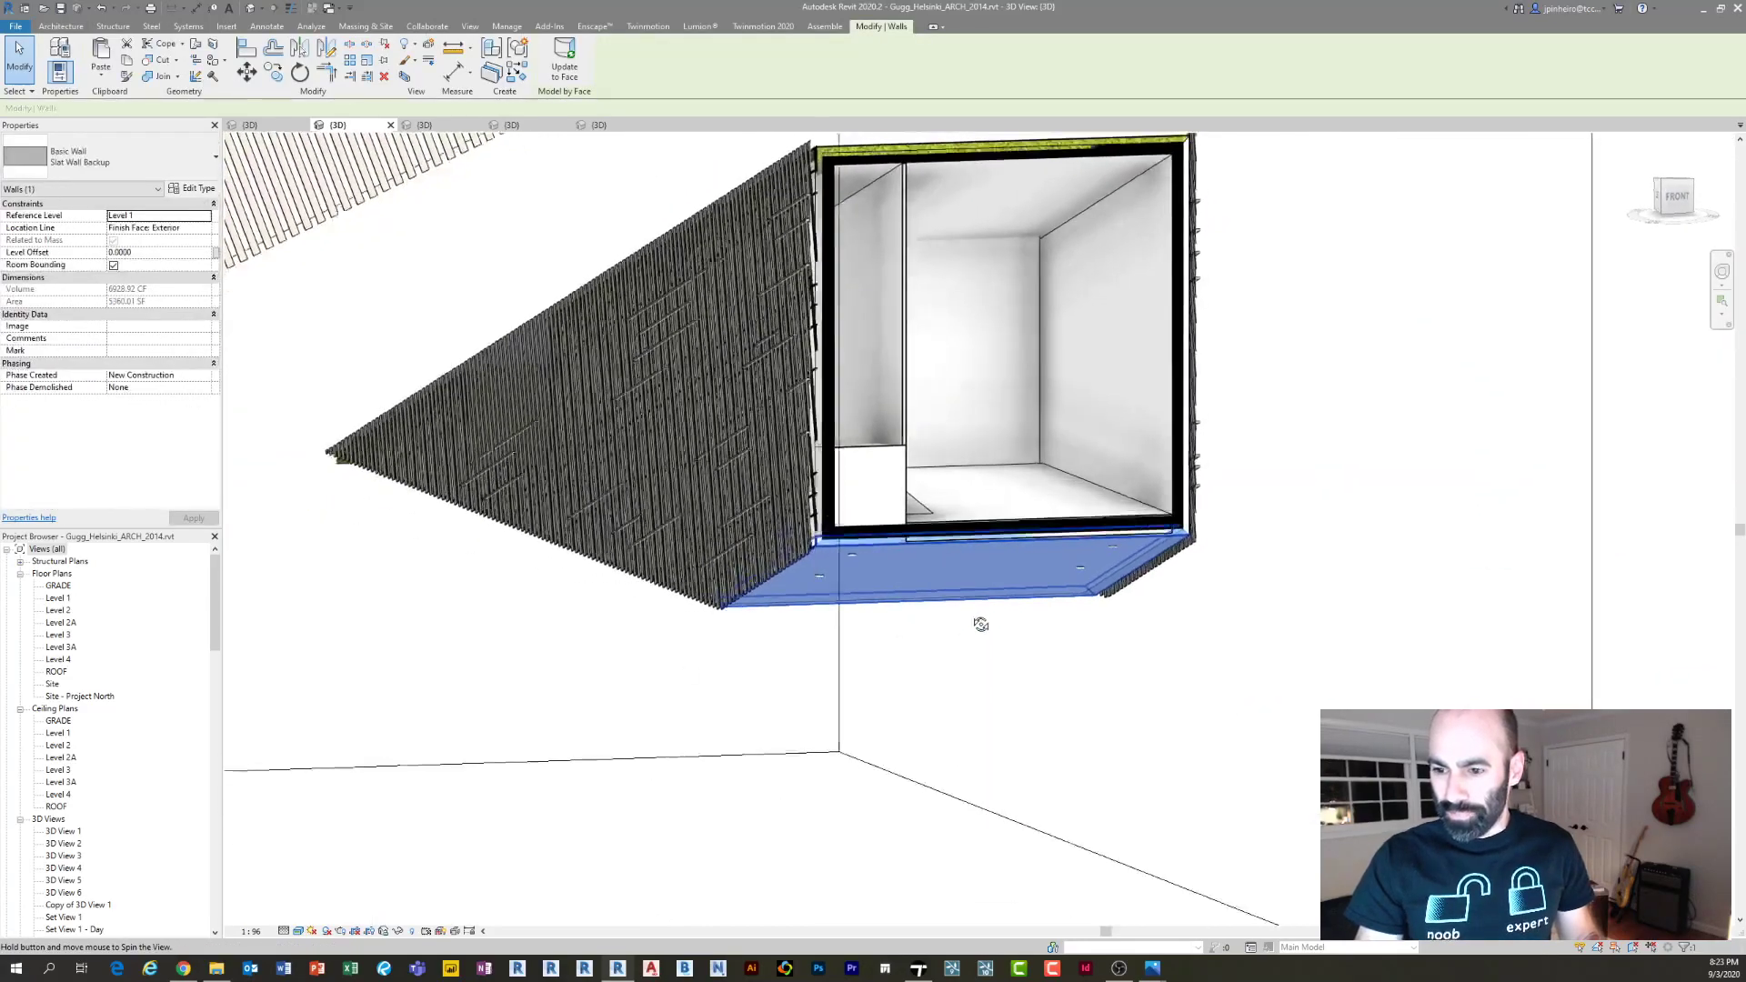
{"action": "key", "text": "Escape"}
Inspect the cut wing's lower outer corner, checking the Conceptual Massing 2 mass and the sloped Slat Wall Backup wall
{"action": "scroll", "coordinate": [1233, 729], "scroll_direction": "up", "scroll_amount": 6}
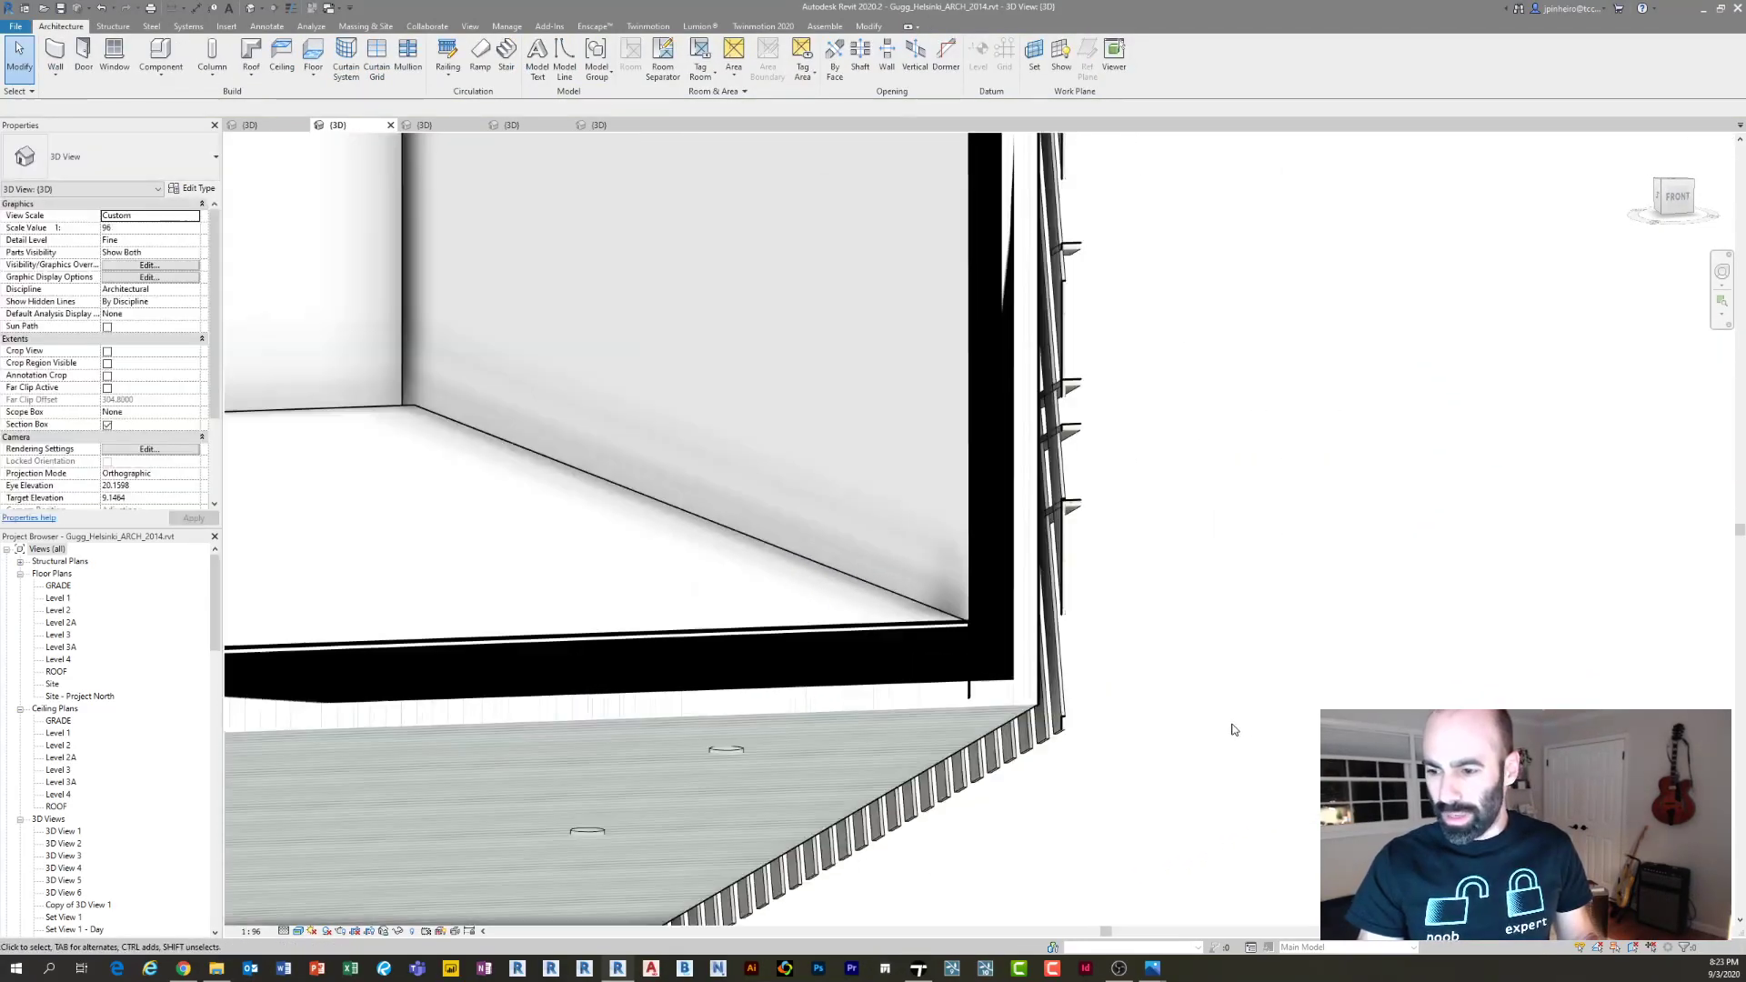
{"action": "scroll", "coordinate": [968, 600], "scroll_direction": "up", "scroll_amount": 3}
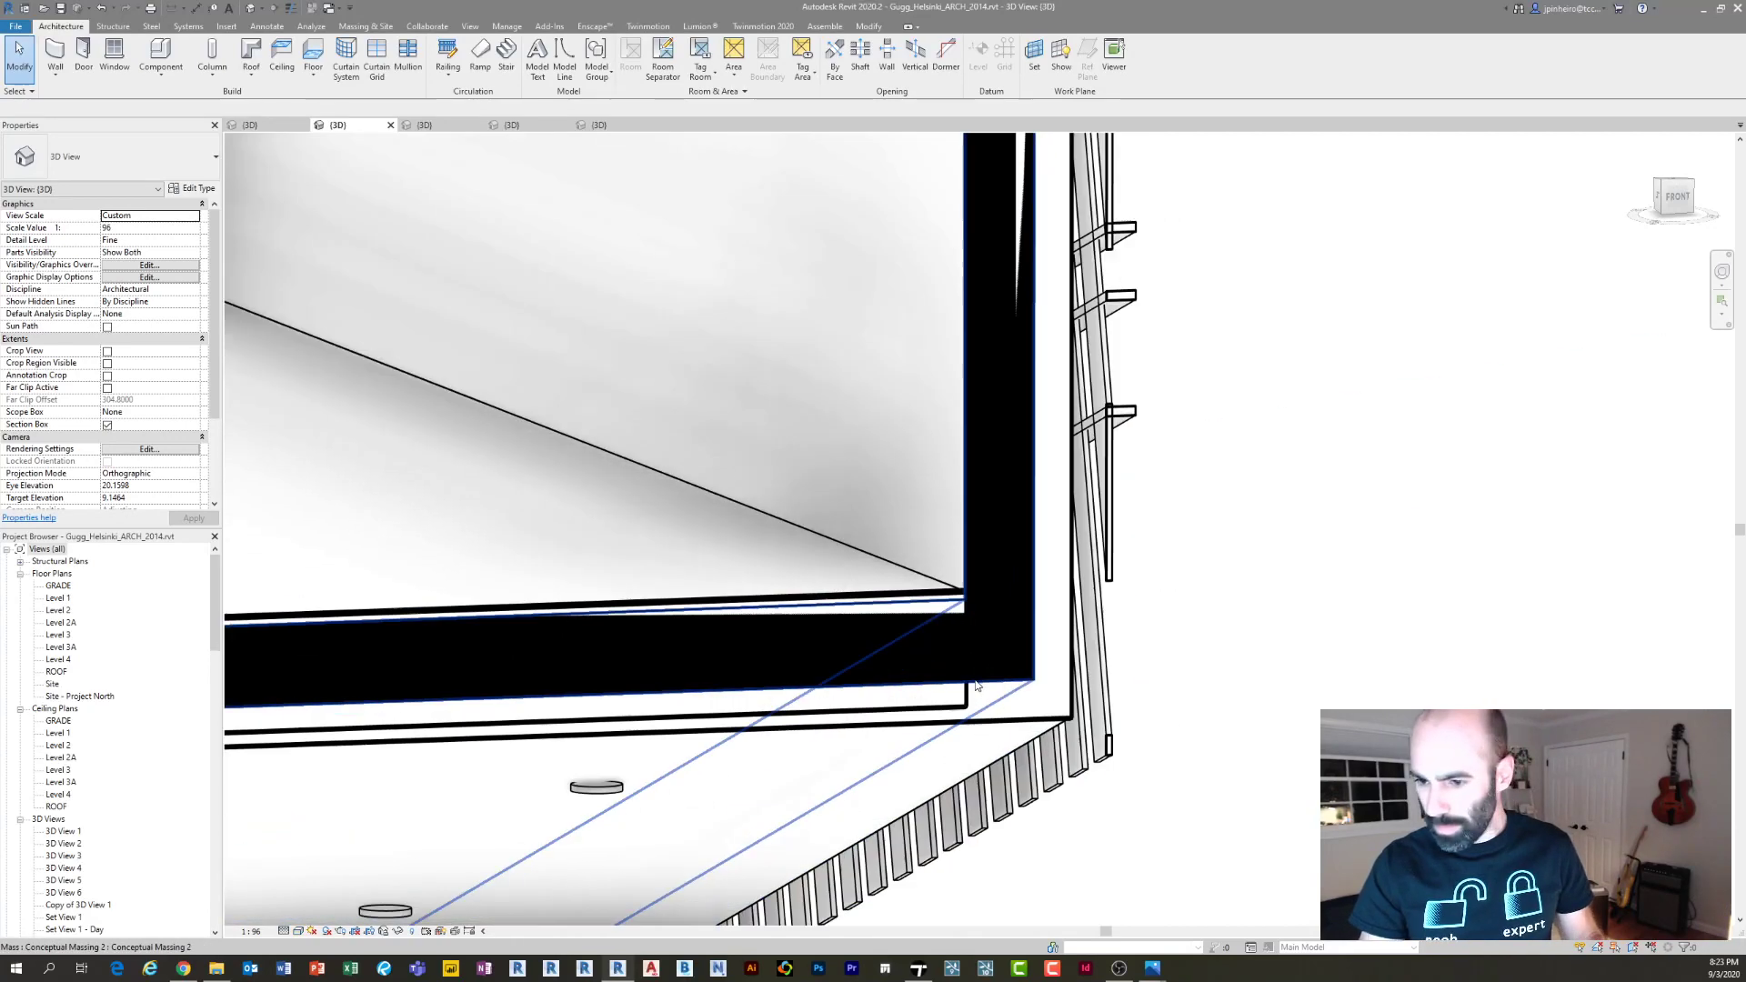
{"action": "left_click", "coordinate": [1015, 619]}
{"action": "scroll", "coordinate": [1014, 619], "scroll_direction": "down", "scroll_amount": 5}
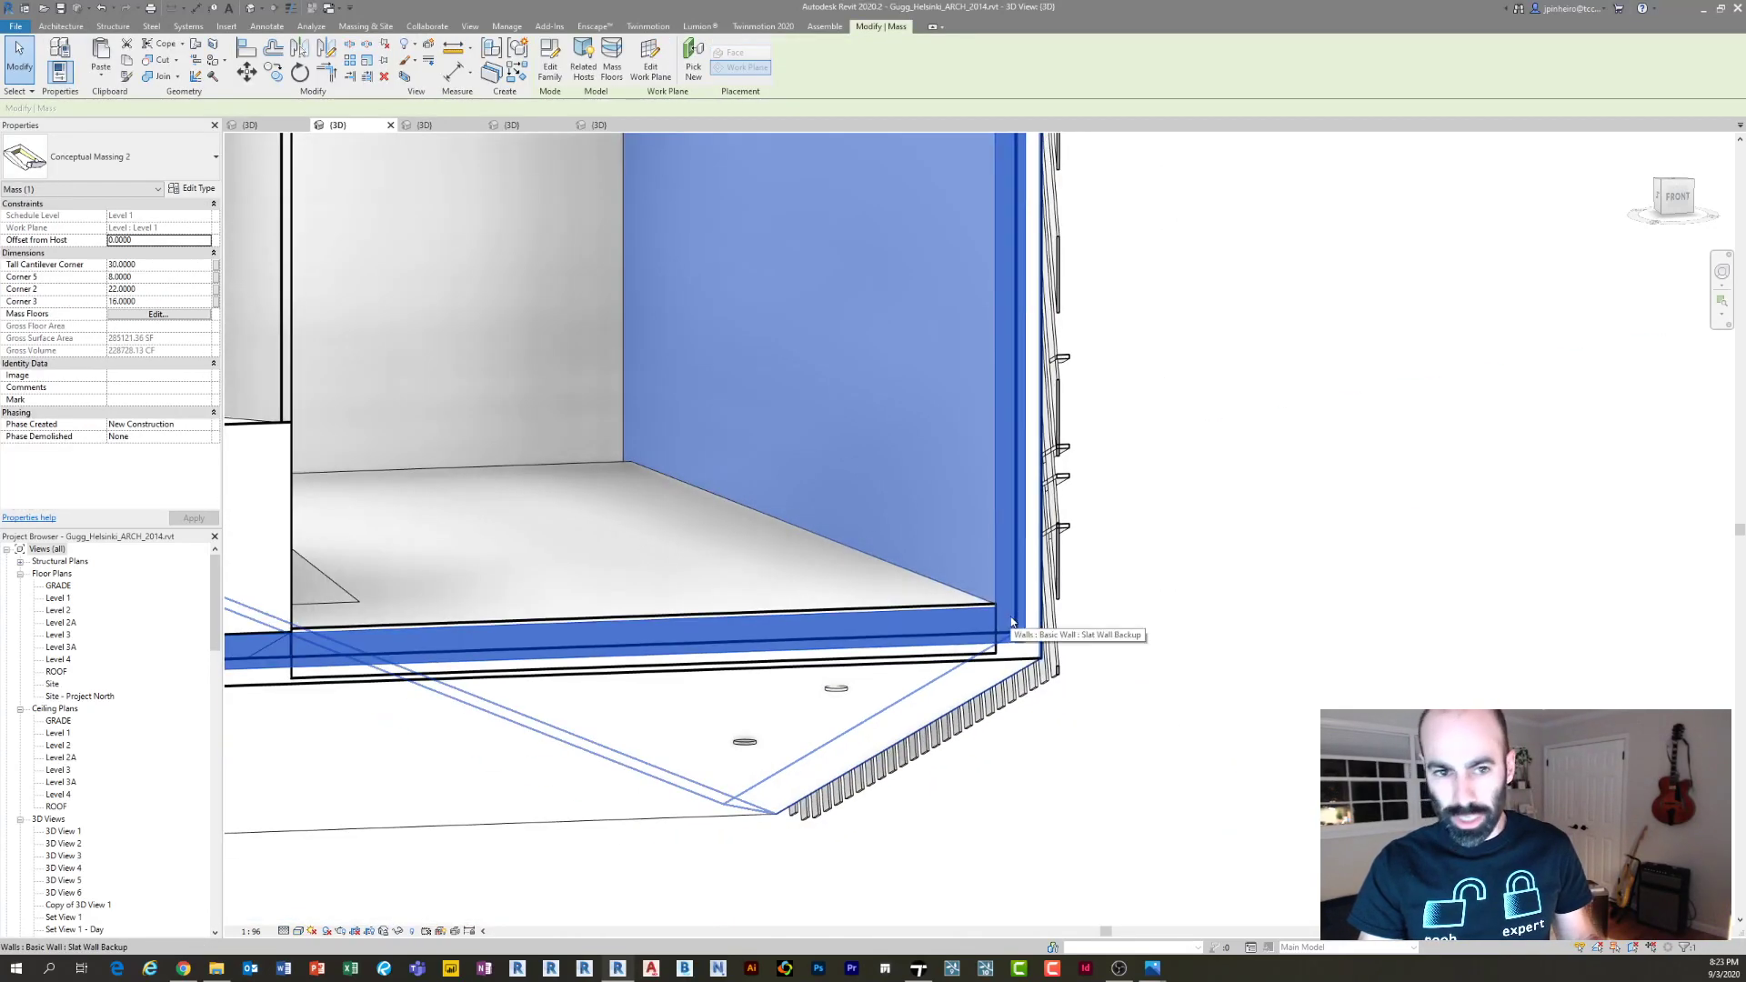
{"action": "left_click", "coordinate": [1073, 645]}
{"action": "left_click", "coordinate": [1084, 693]}
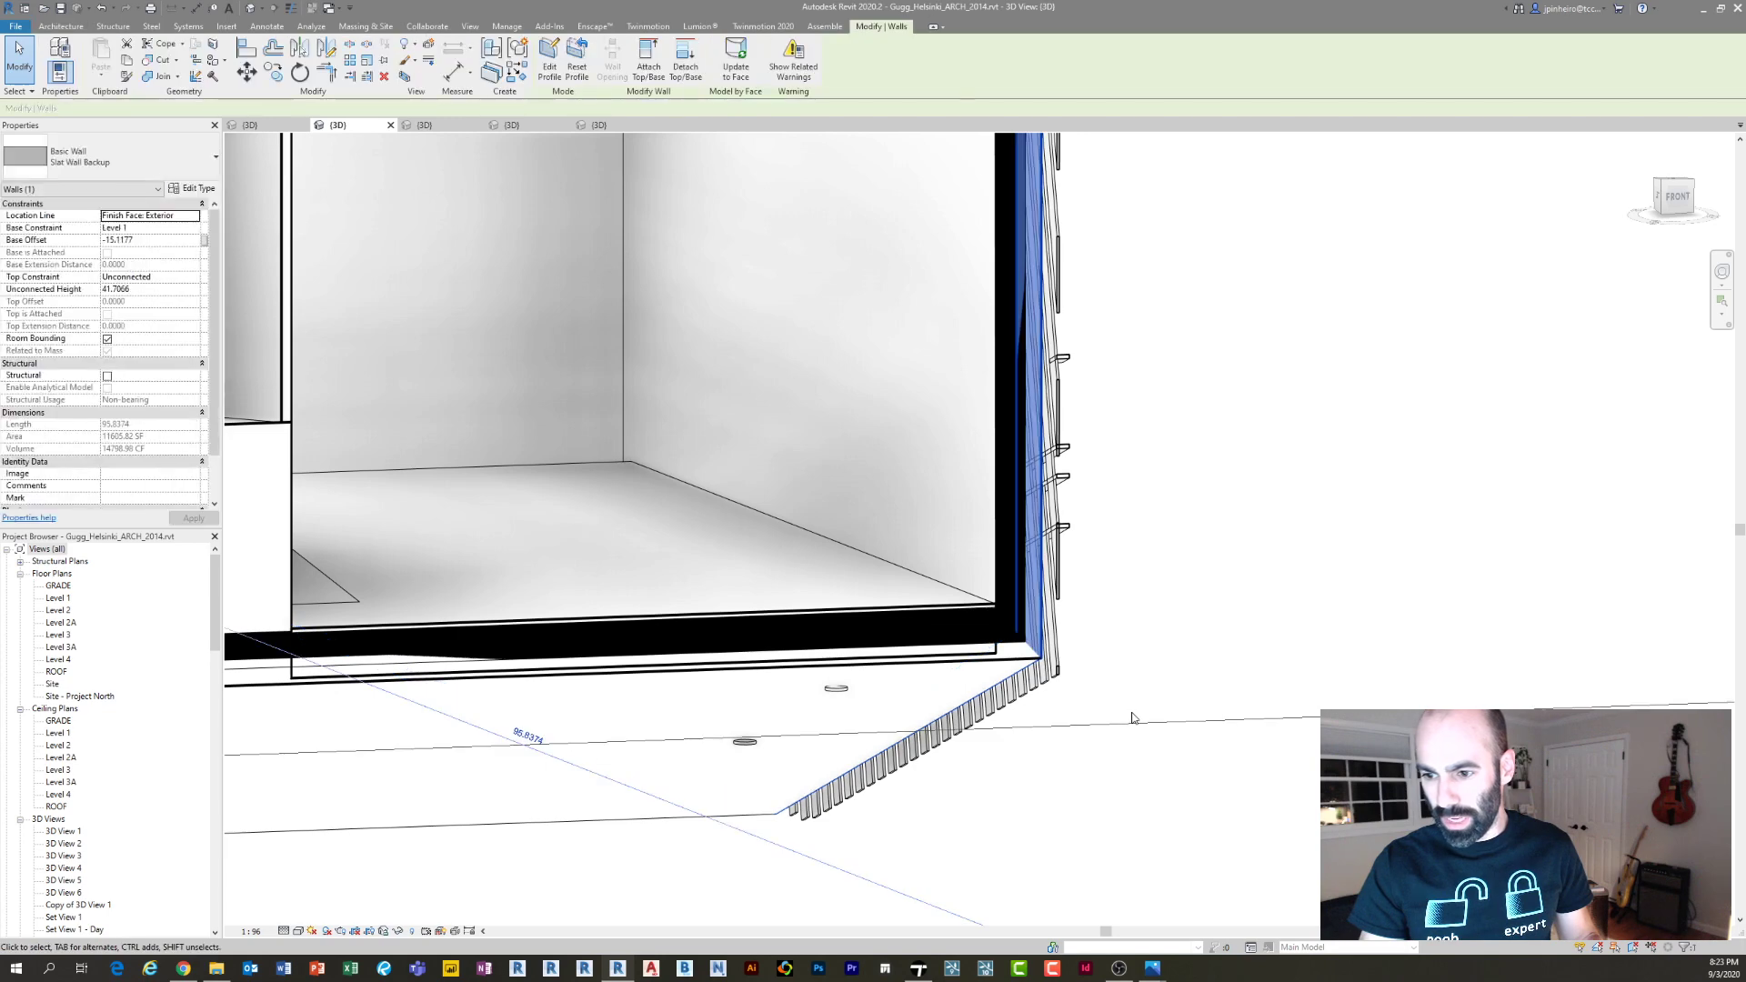
{"action": "middle_click_drag", "start_coordinate": [1084, 693], "coordinate": [1057, 609], "text": "shift"}
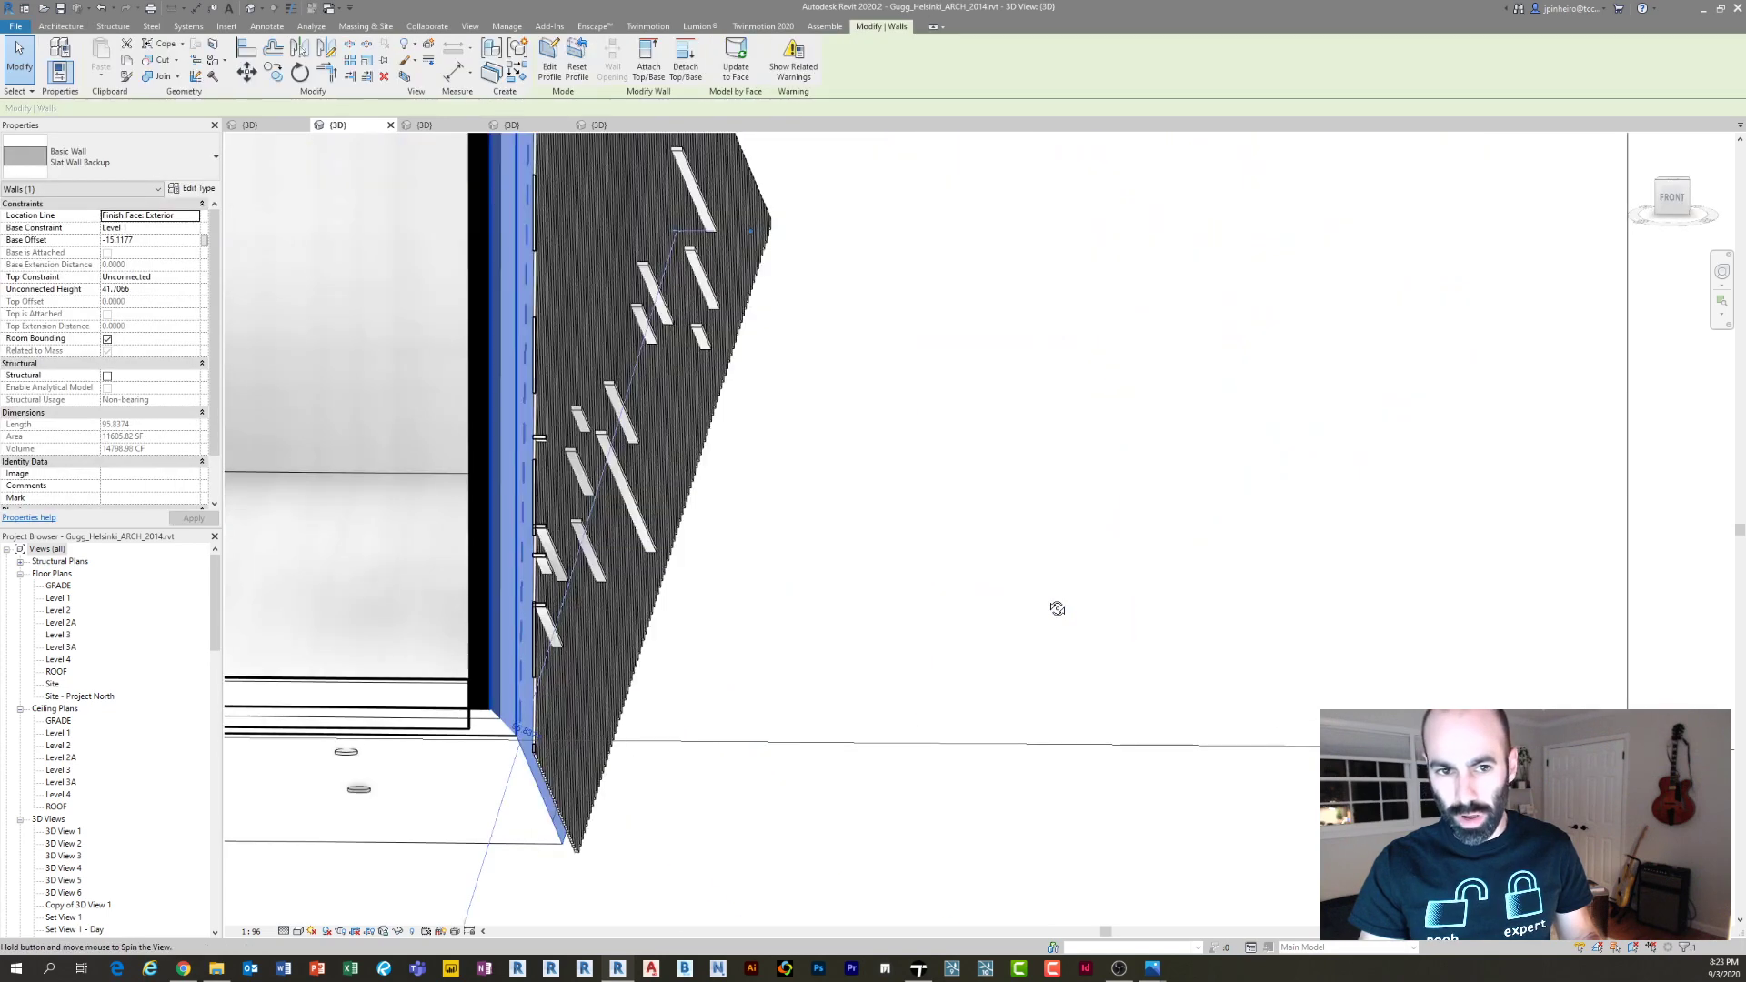
{"action": "left_click", "coordinate": [1004, 602]}
Switch the 3D view to the Shaded visual style and inspect a horizontal slat generic model on the outer facade
{"action": "key", "text": "s"}
{"action": "key", "text": "d"}
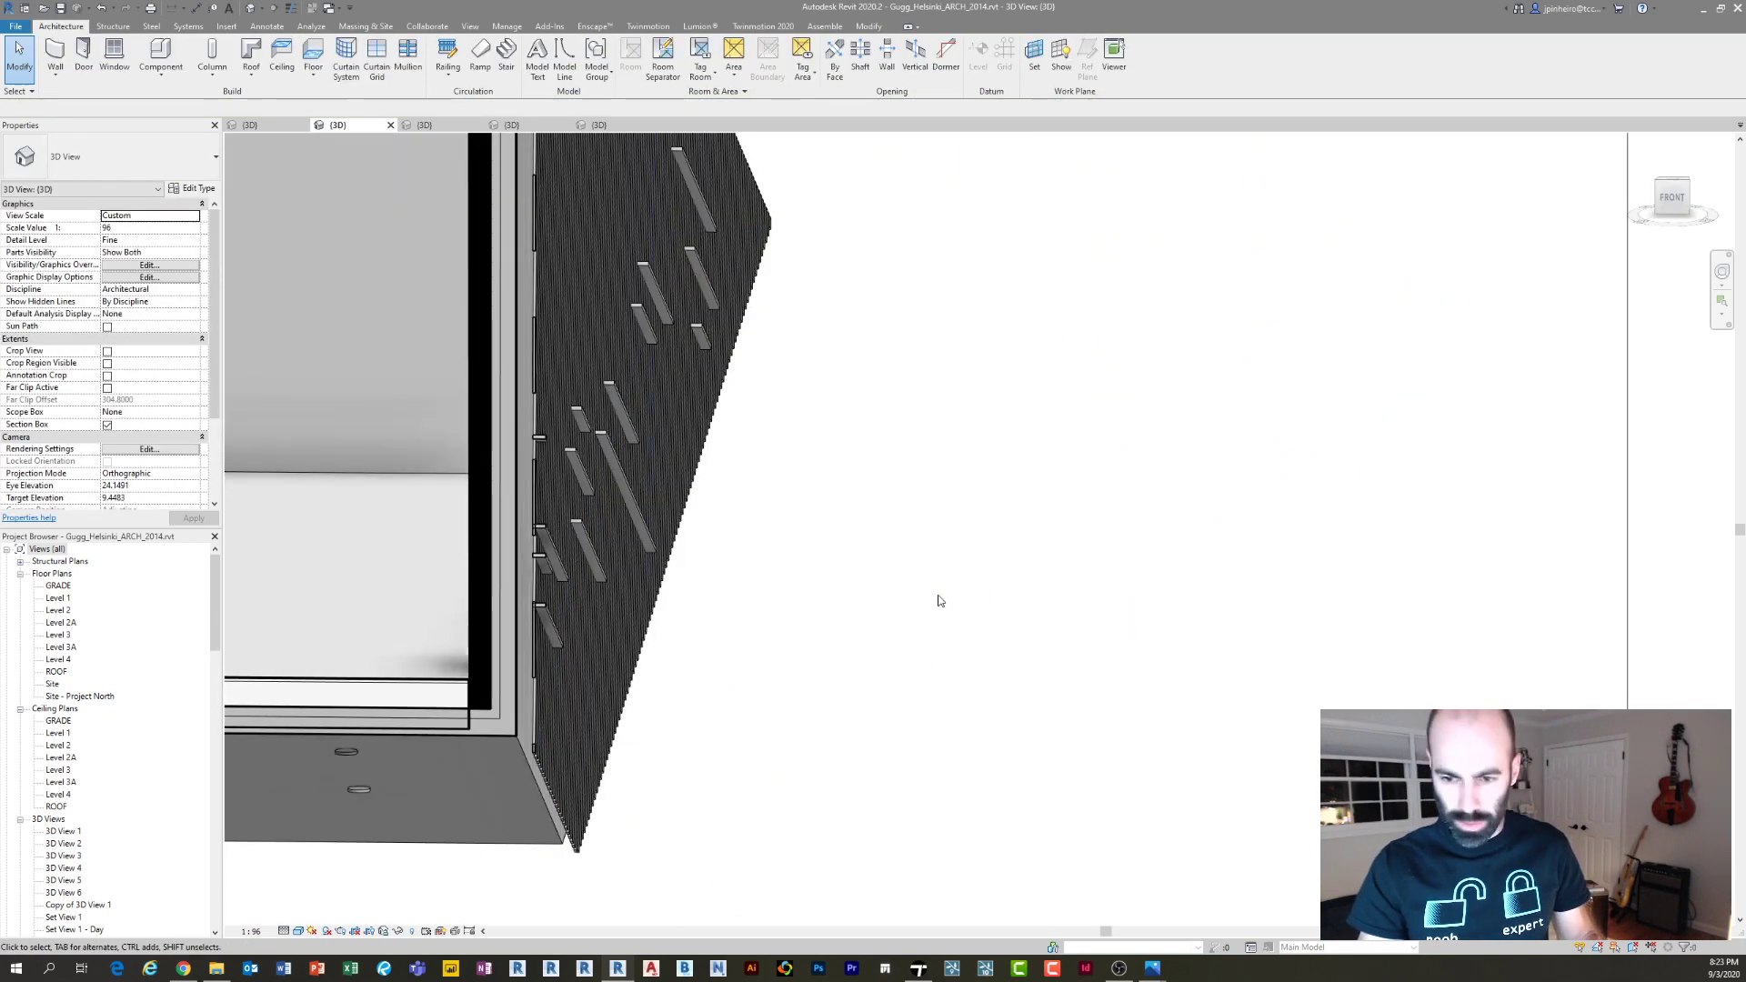
{"action": "middle_click_drag", "start_coordinate": [649, 622], "coordinate": [919, 580]}
{"action": "scroll", "coordinate": [793, 653], "scroll_direction": "up", "scroll_amount": 2}
{"action": "scroll", "coordinate": [778, 655], "scroll_direction": "up", "scroll_amount": 1}
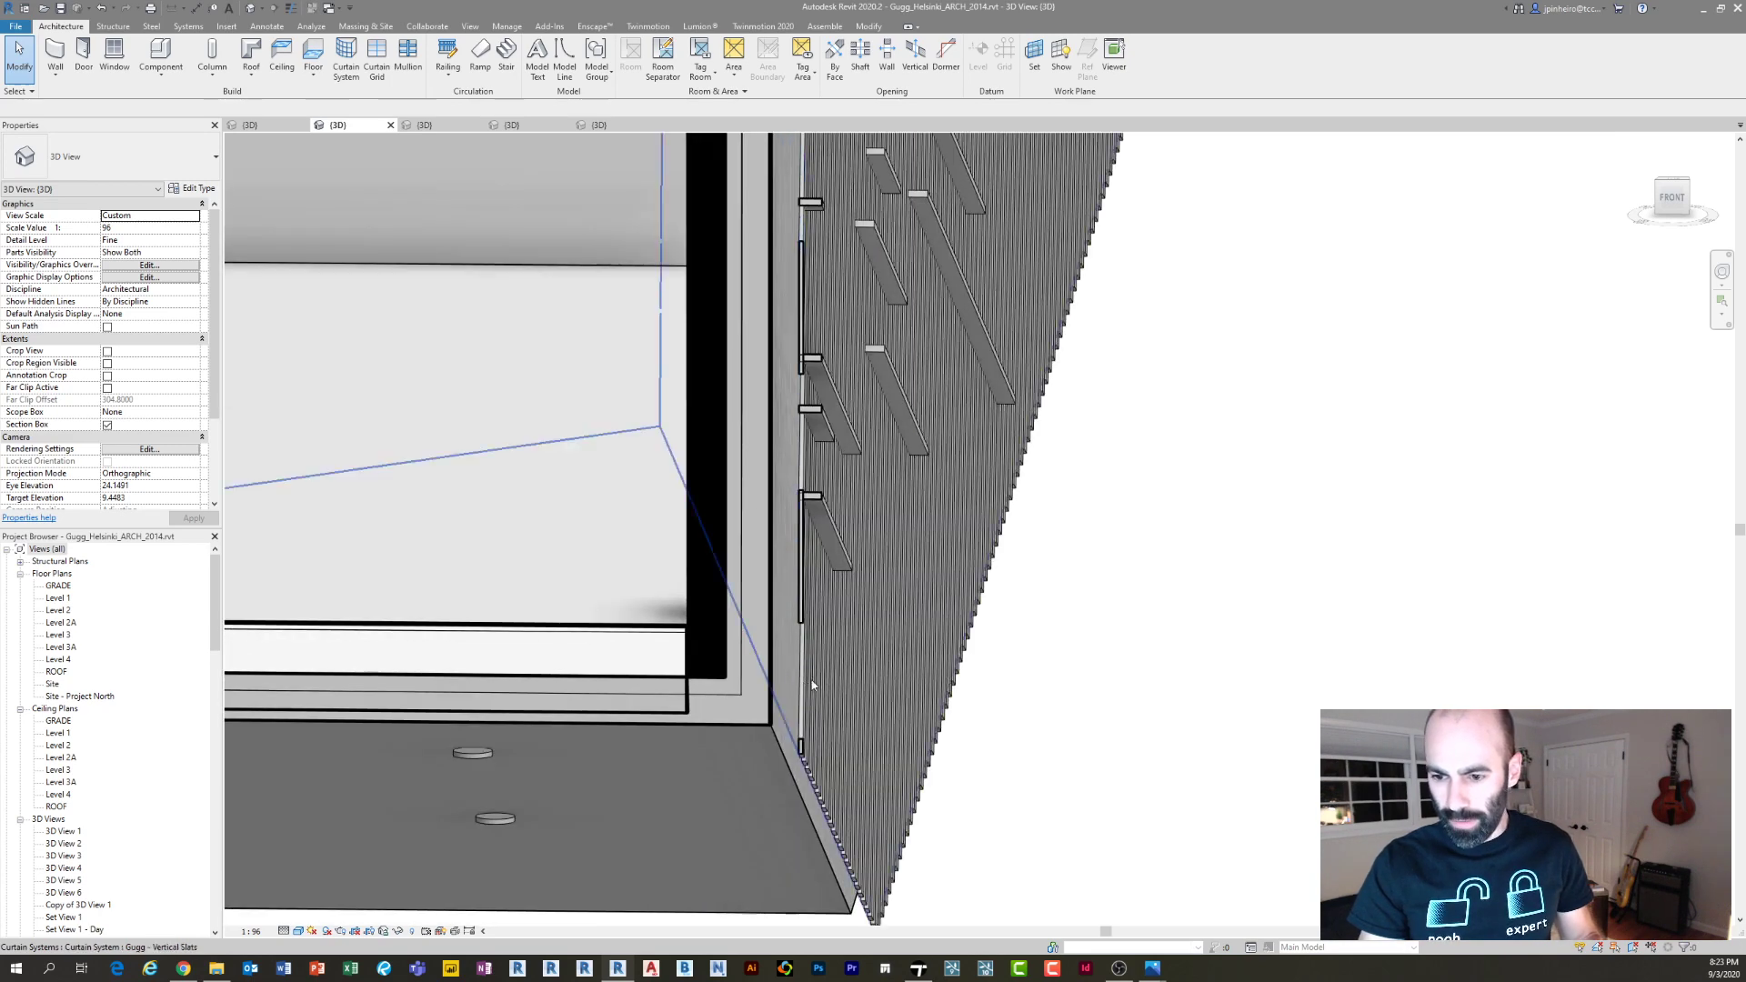
{"action": "left_click", "coordinate": [815, 505]}
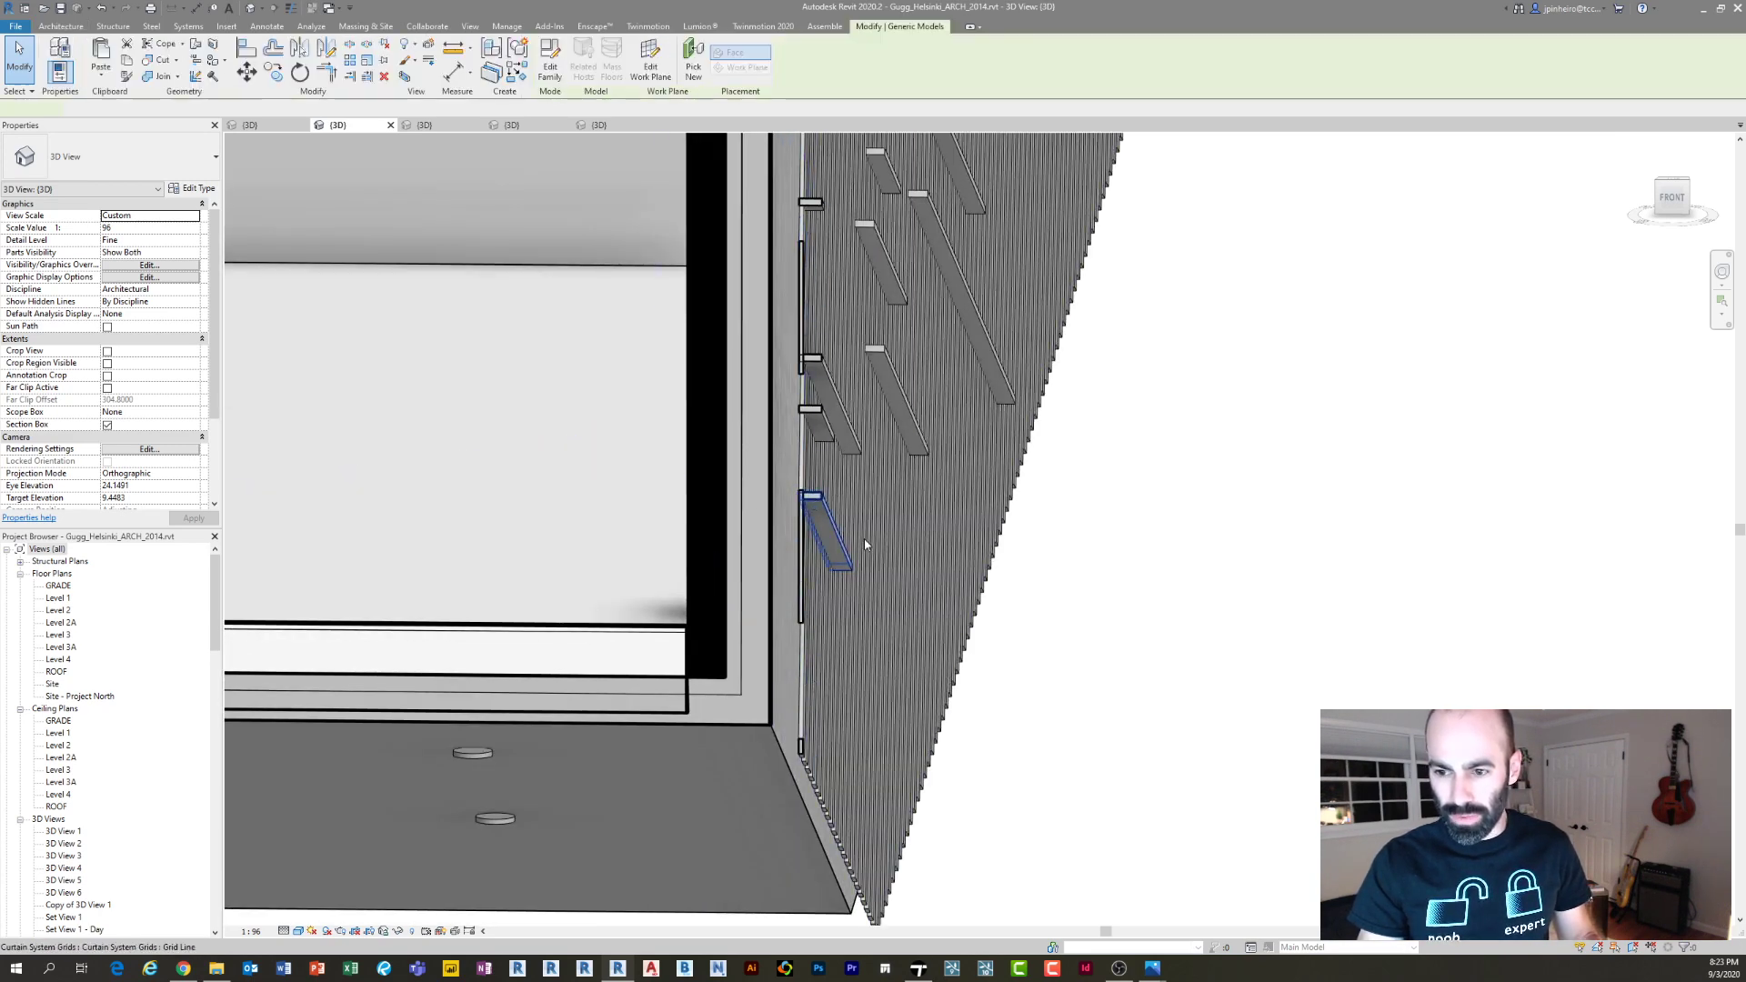
{"action": "key", "text": "Escape"}
Examine the raised cantilevered wing's slatted end and its connection to the sphere
{"action": "scroll", "coordinate": [787, 538], "scroll_direction": "down", "scroll_amount": 2}
{"action": "middle_click_drag", "start_coordinate": [545, 470], "coordinate": [935, 616]}
{"action": "scroll", "coordinate": [709, 575], "scroll_direction": "down", "scroll_amount": 2}
{"action": "middle_click_drag", "start_coordinate": [709, 574], "coordinate": [527, 563]}
{"action": "scroll", "coordinate": [619, 646], "scroll_direction": "down", "scroll_amount": 3}
{"action": "middle_click_drag", "start_coordinate": [527, 564], "coordinate": [355, 702]}
{"action": "scroll", "coordinate": [909, 262], "scroll_direction": "up", "scroll_amount": 3}
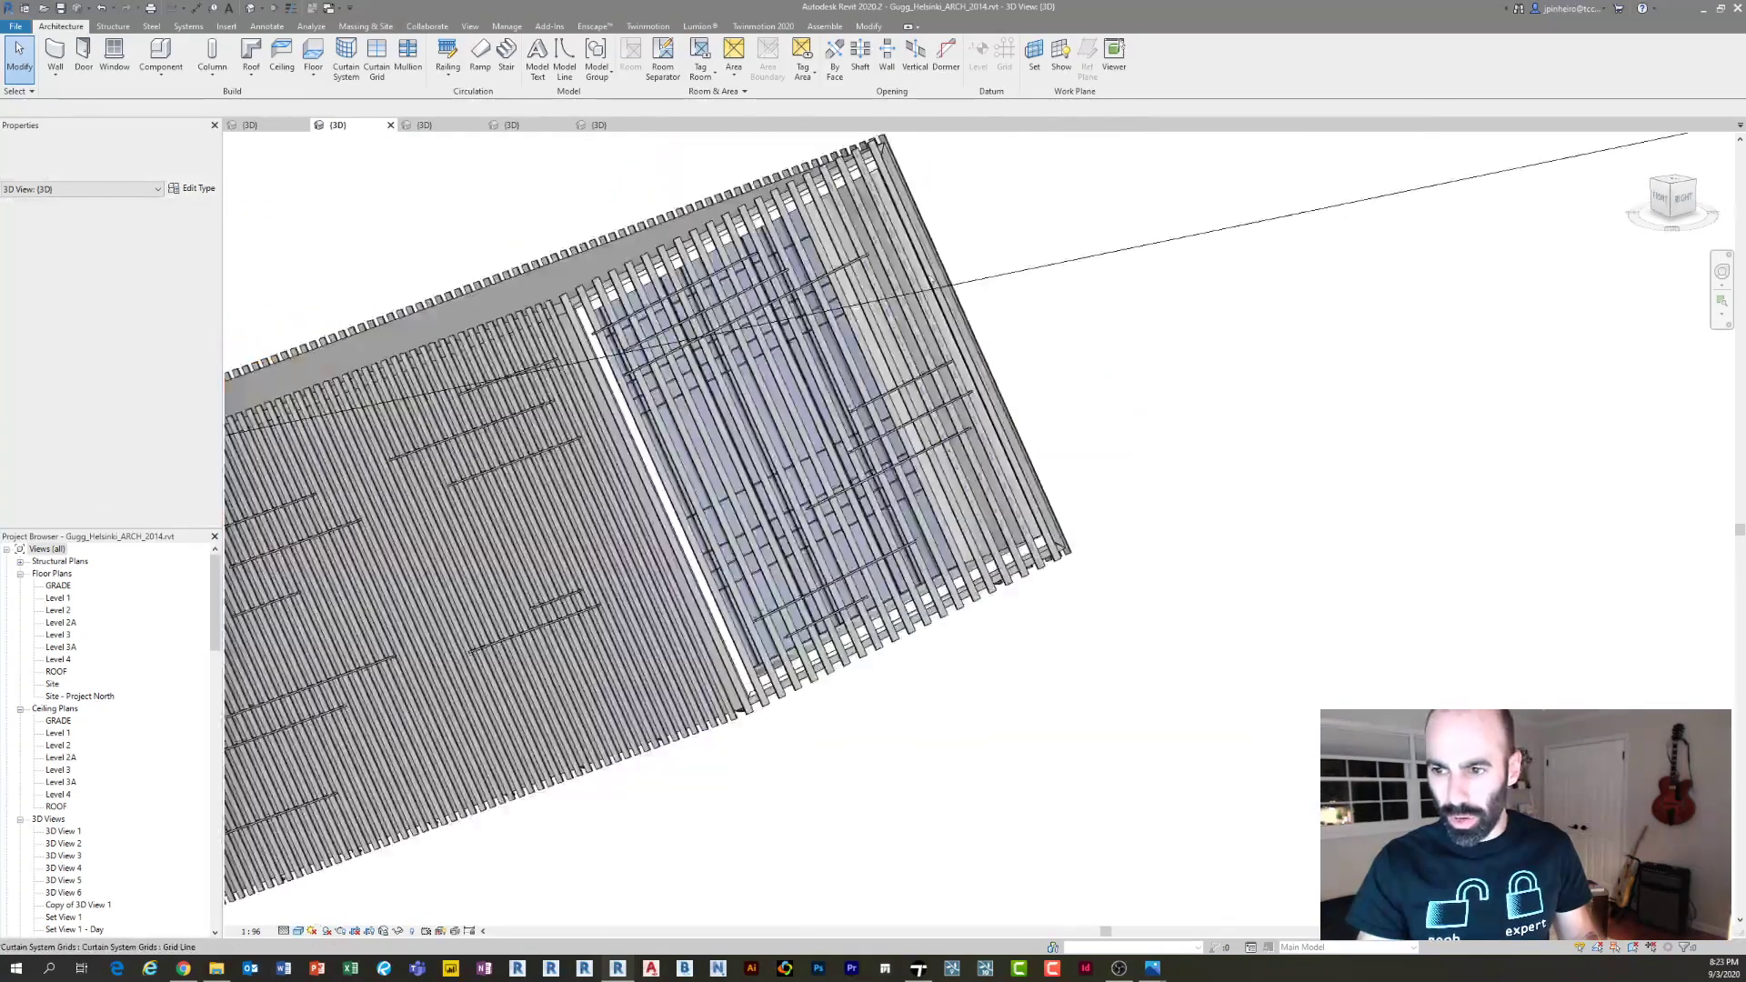
{"action": "scroll", "coordinate": [908, 262], "scroll_direction": "down", "scroll_amount": 2}
{"action": "scroll", "coordinate": [1059, 378], "scroll_direction": "down", "scroll_amount": 1}
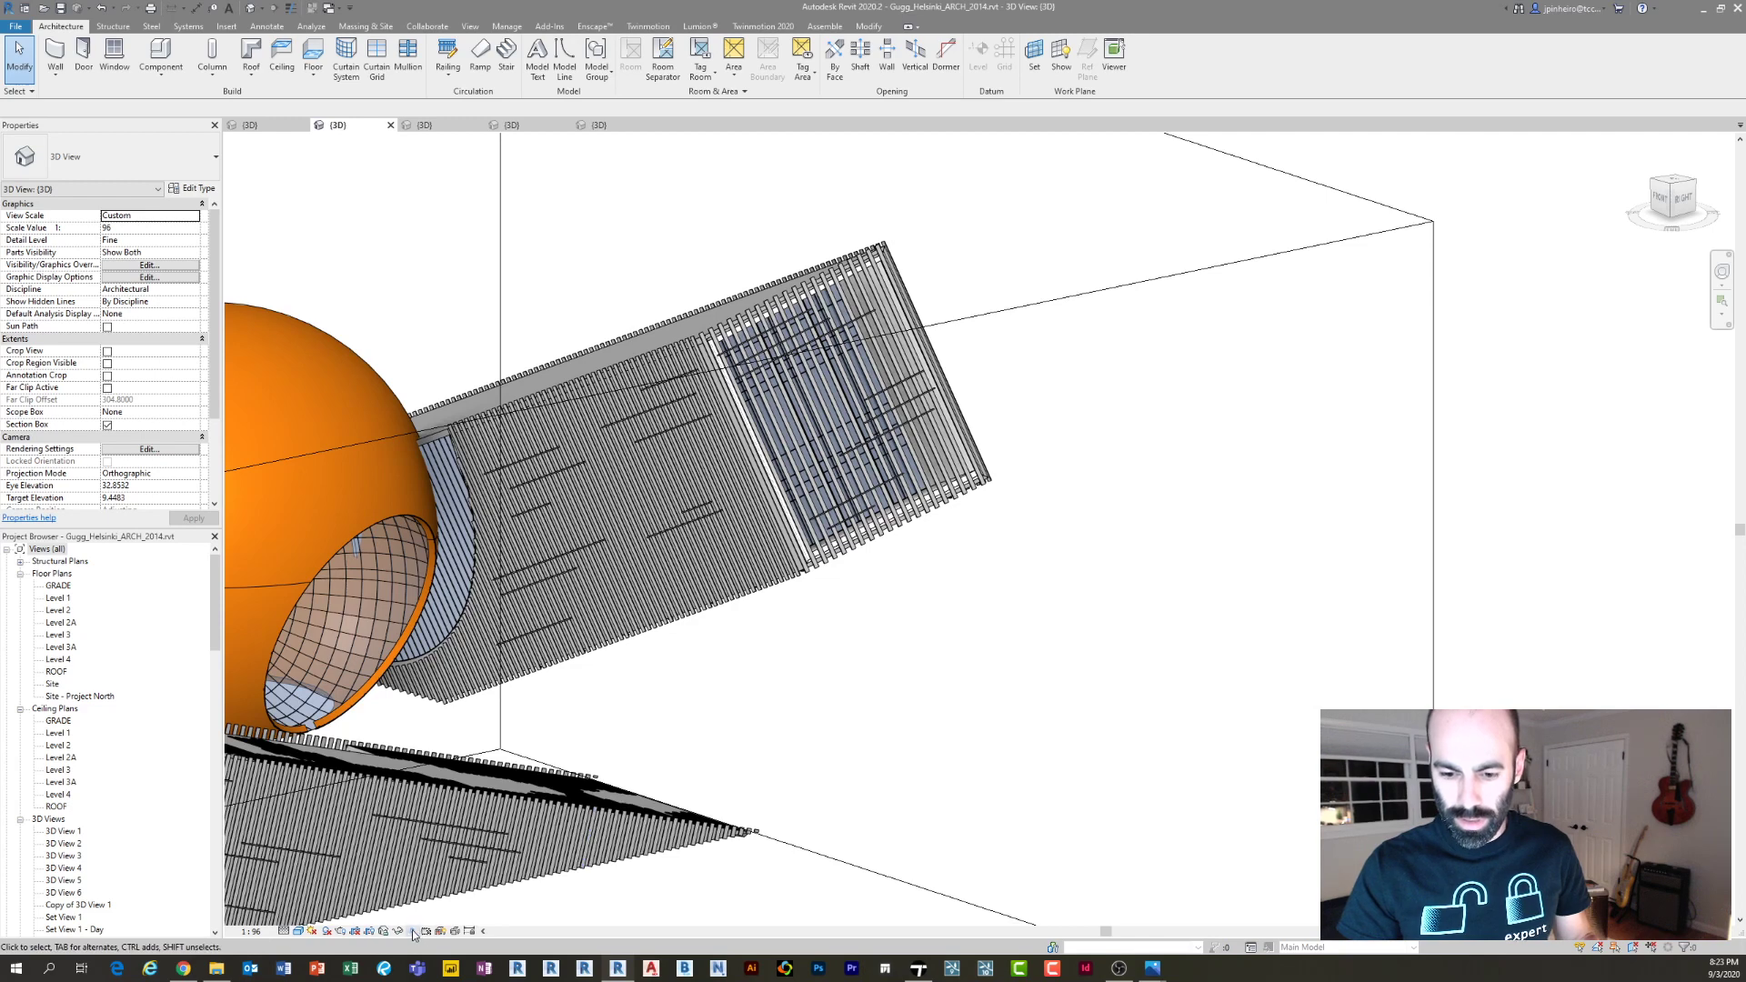
Turn on Reveal Hidden Elements and select the Conceptual Massing 2 mass at the cut end of the nearer wing
{"action": "scroll", "coordinate": [691, 748], "scroll_direction": "down", "scroll_amount": 2}
{"action": "middle_click_drag", "start_coordinate": [691, 747], "coordinate": [949, 678]}
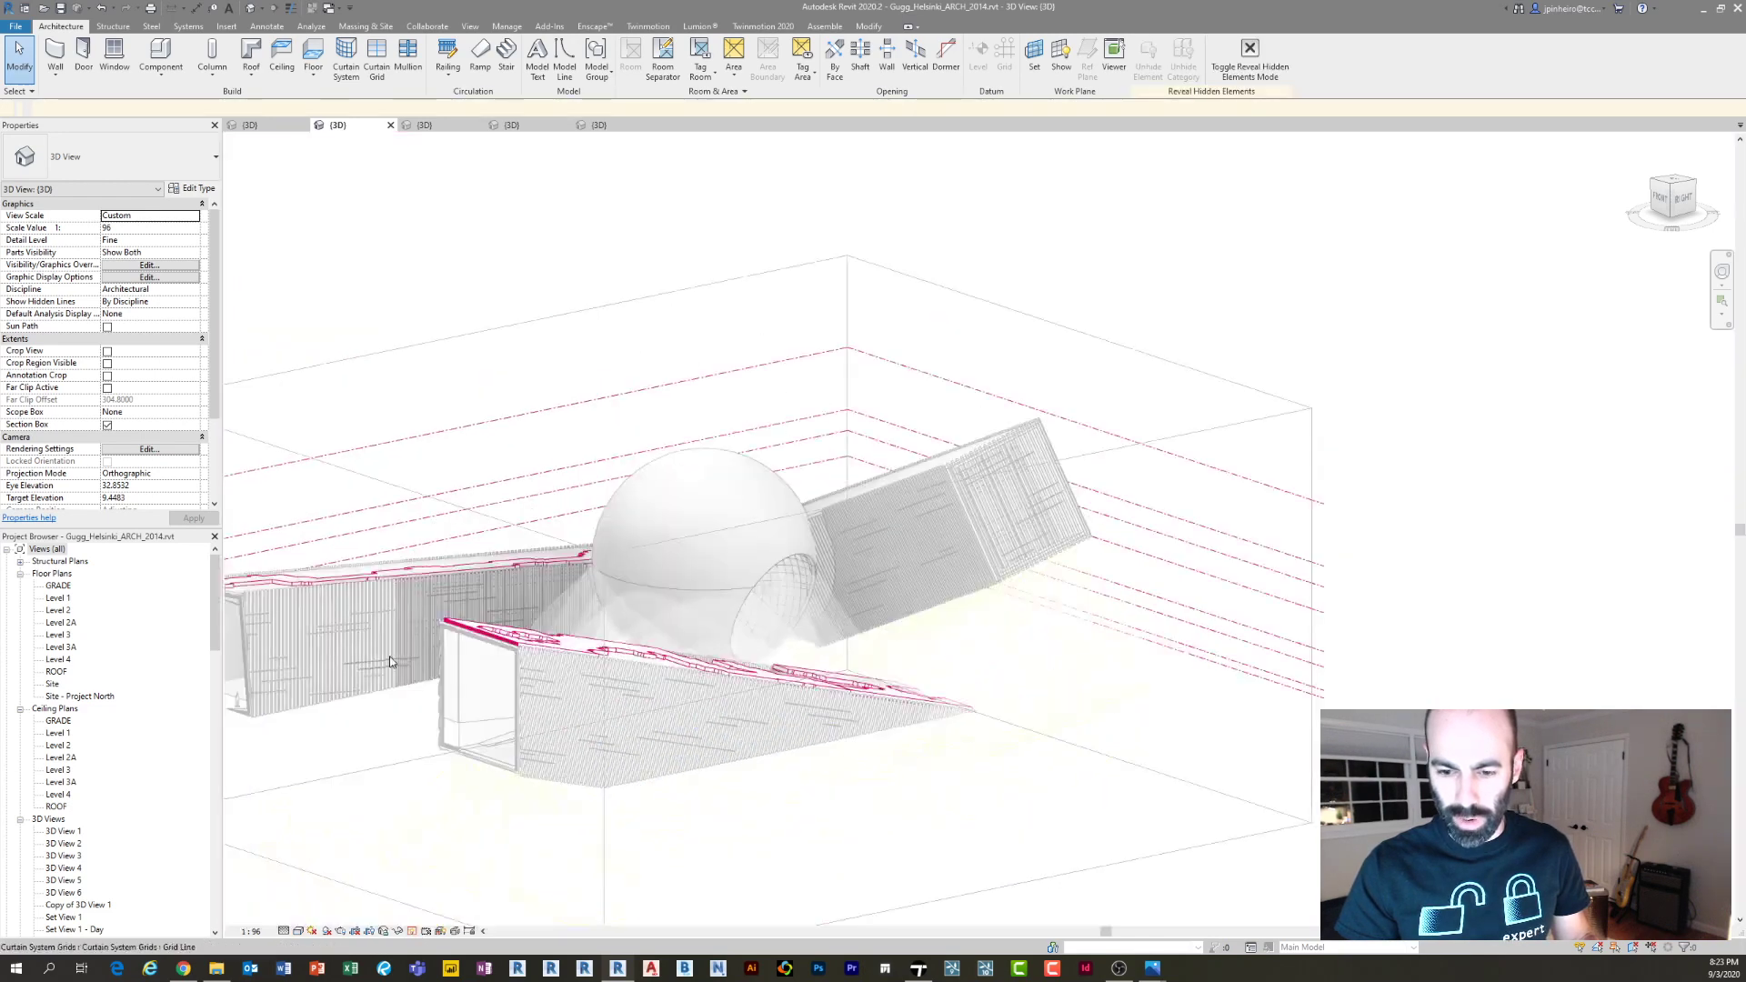
{"action": "scroll", "coordinate": [494, 656], "scroll_direction": "up", "scroll_amount": 3}
{"action": "middle_click_drag", "start_coordinate": [494, 656], "coordinate": [656, 637]}
{"action": "scroll", "coordinate": [591, 582], "scroll_direction": "up", "scroll_amount": 2}
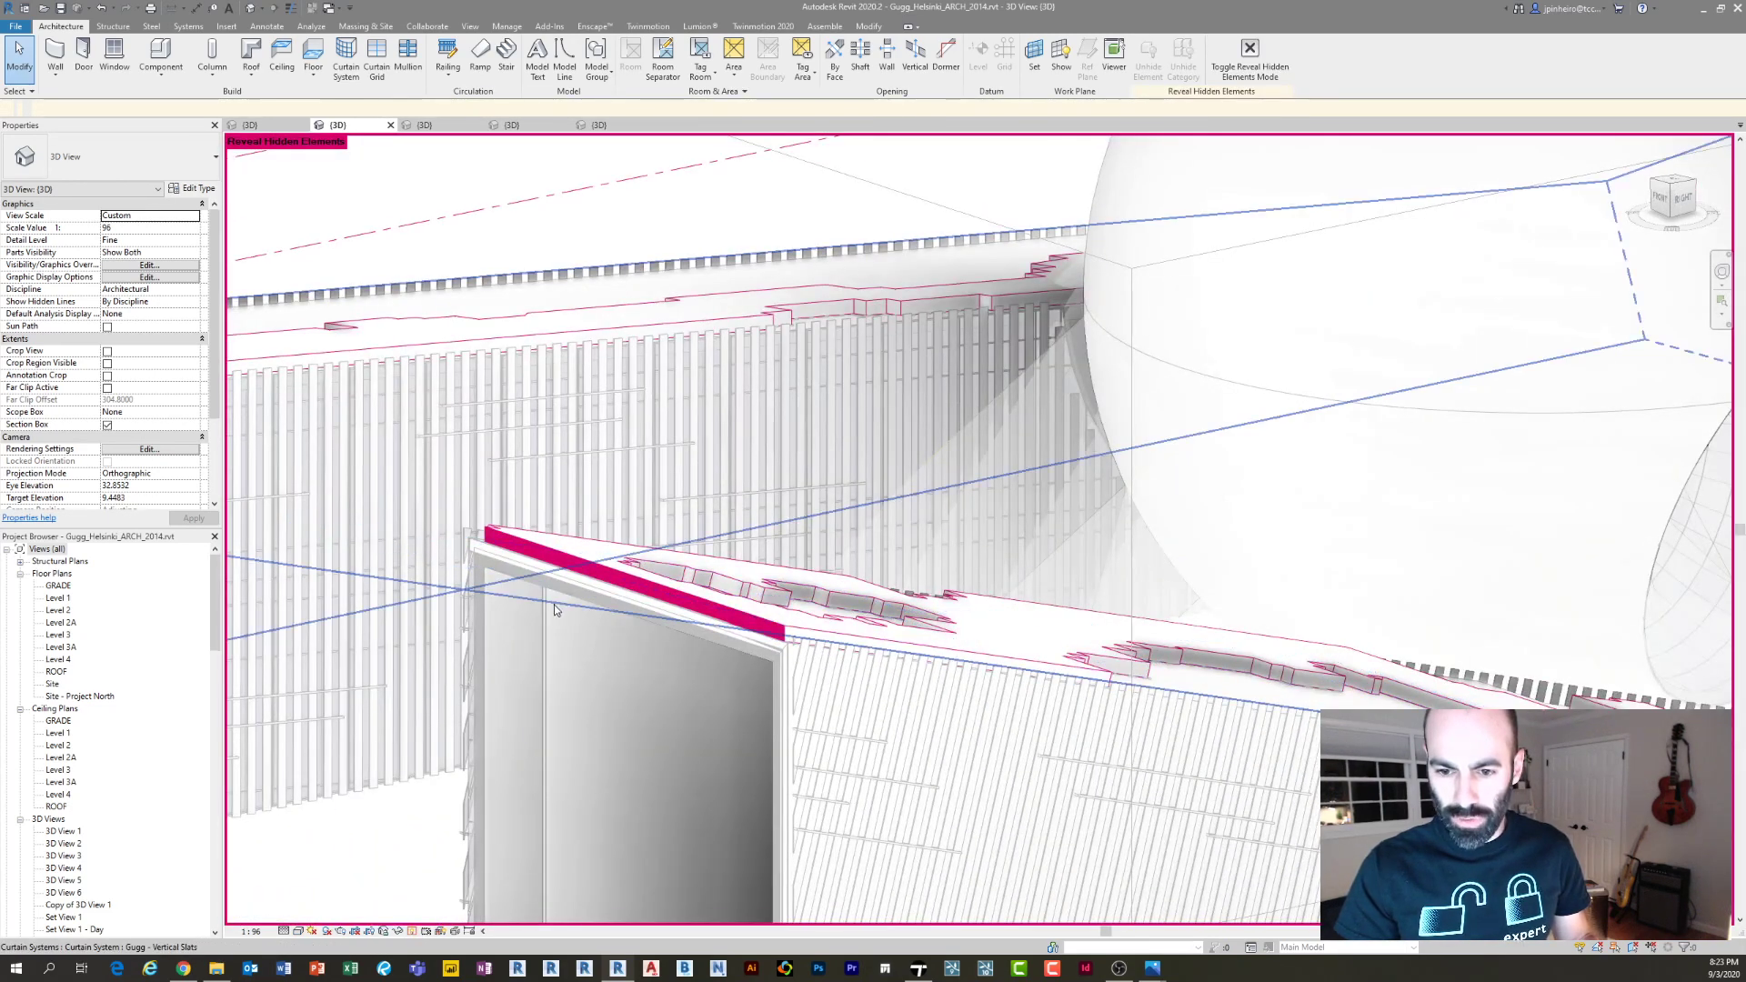
{"action": "left_click", "coordinate": [562, 596]}
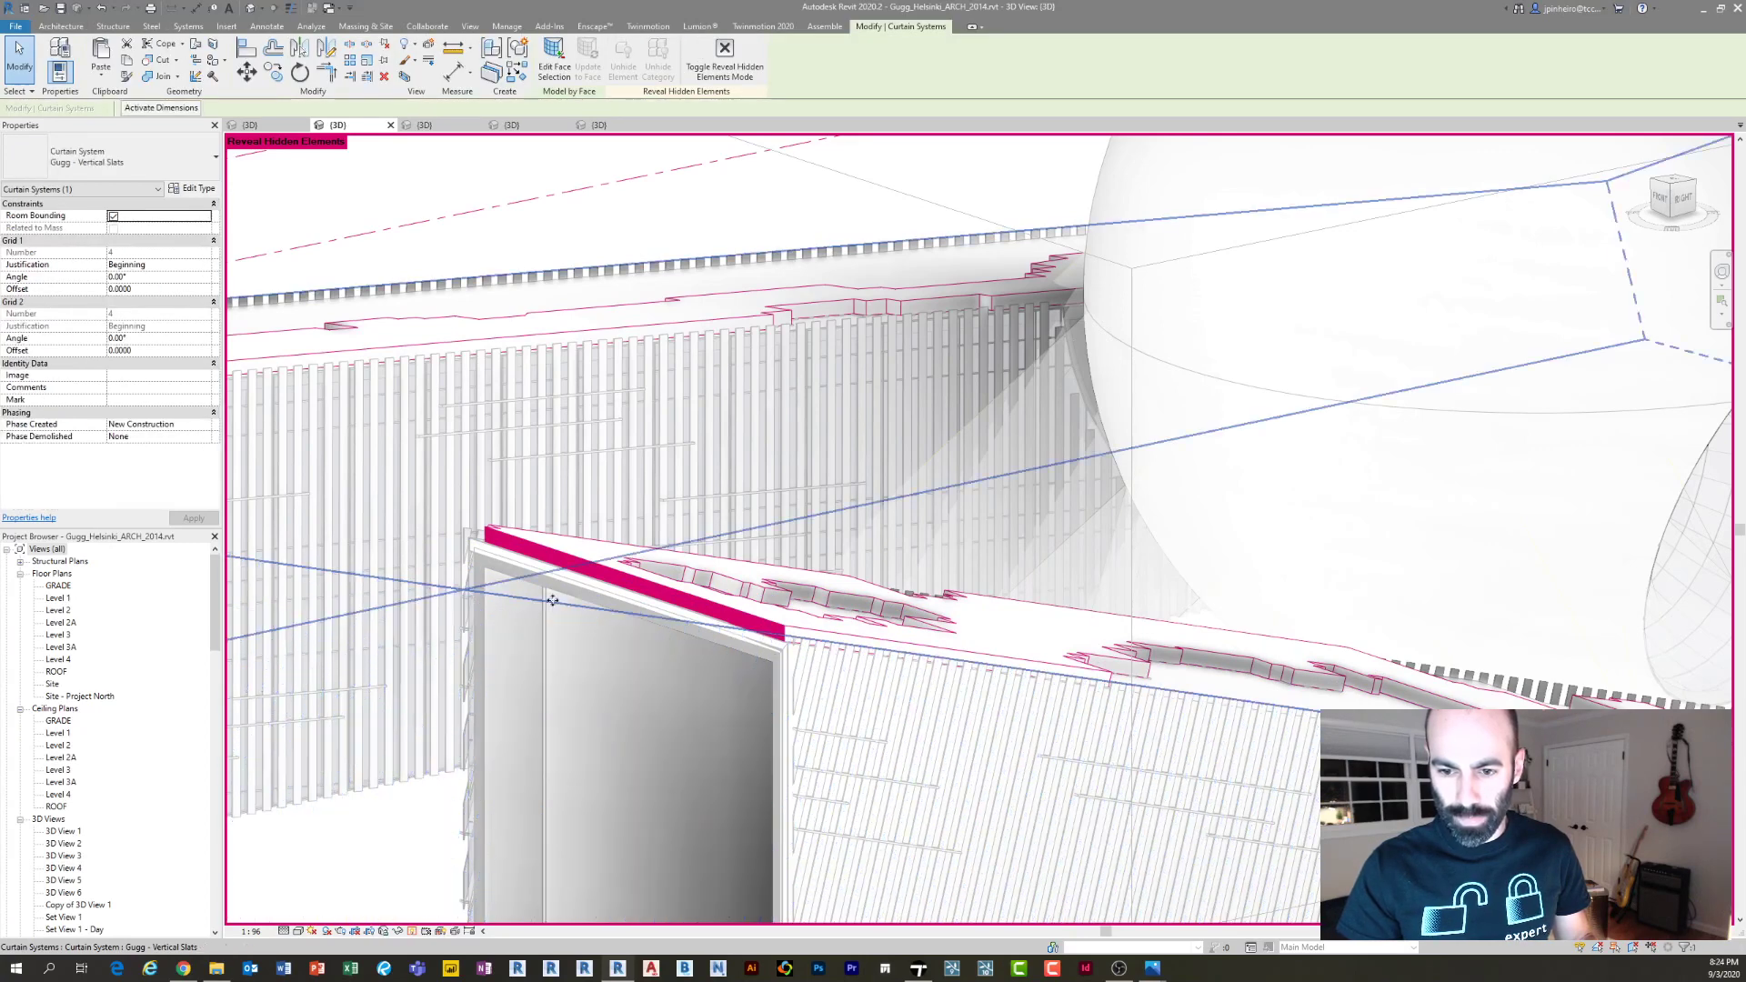
{"action": "left_click", "coordinate": [553, 596]}
{"action": "scroll", "coordinate": [585, 652], "scroll_direction": "down", "scroll_amount": 2}
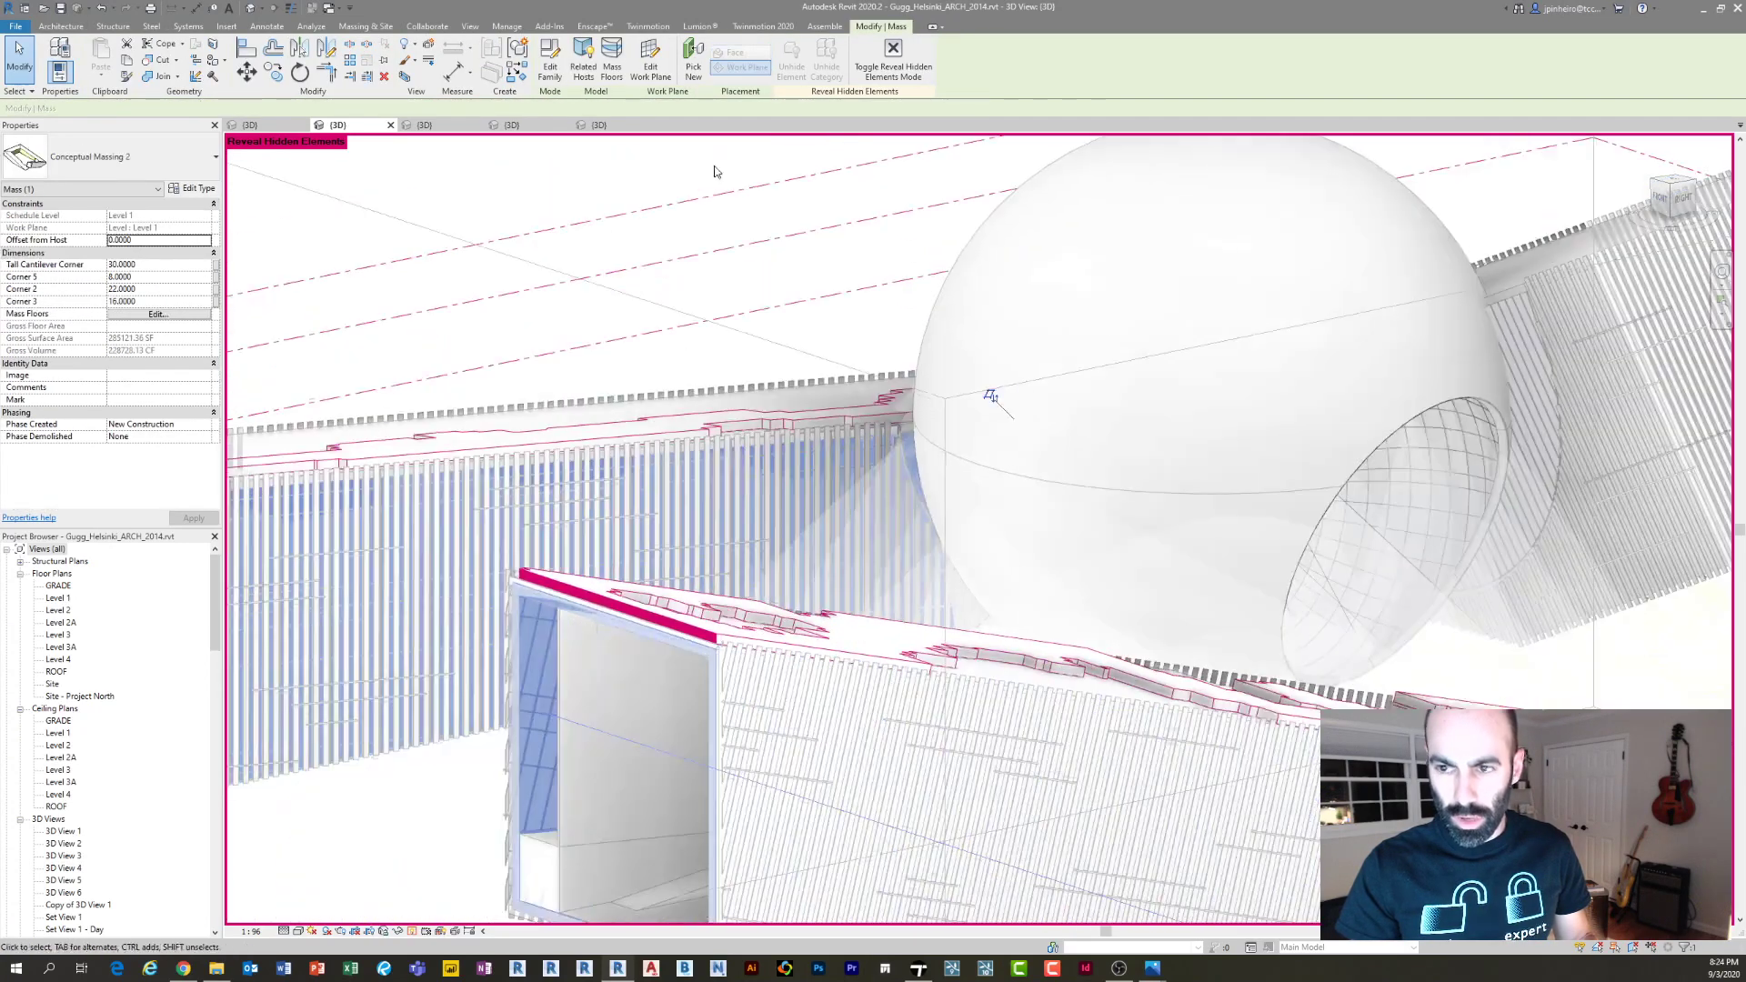
{"action": "middle_click_drag", "start_coordinate": [586, 337], "coordinate": [724, 181], "text": "shift"}
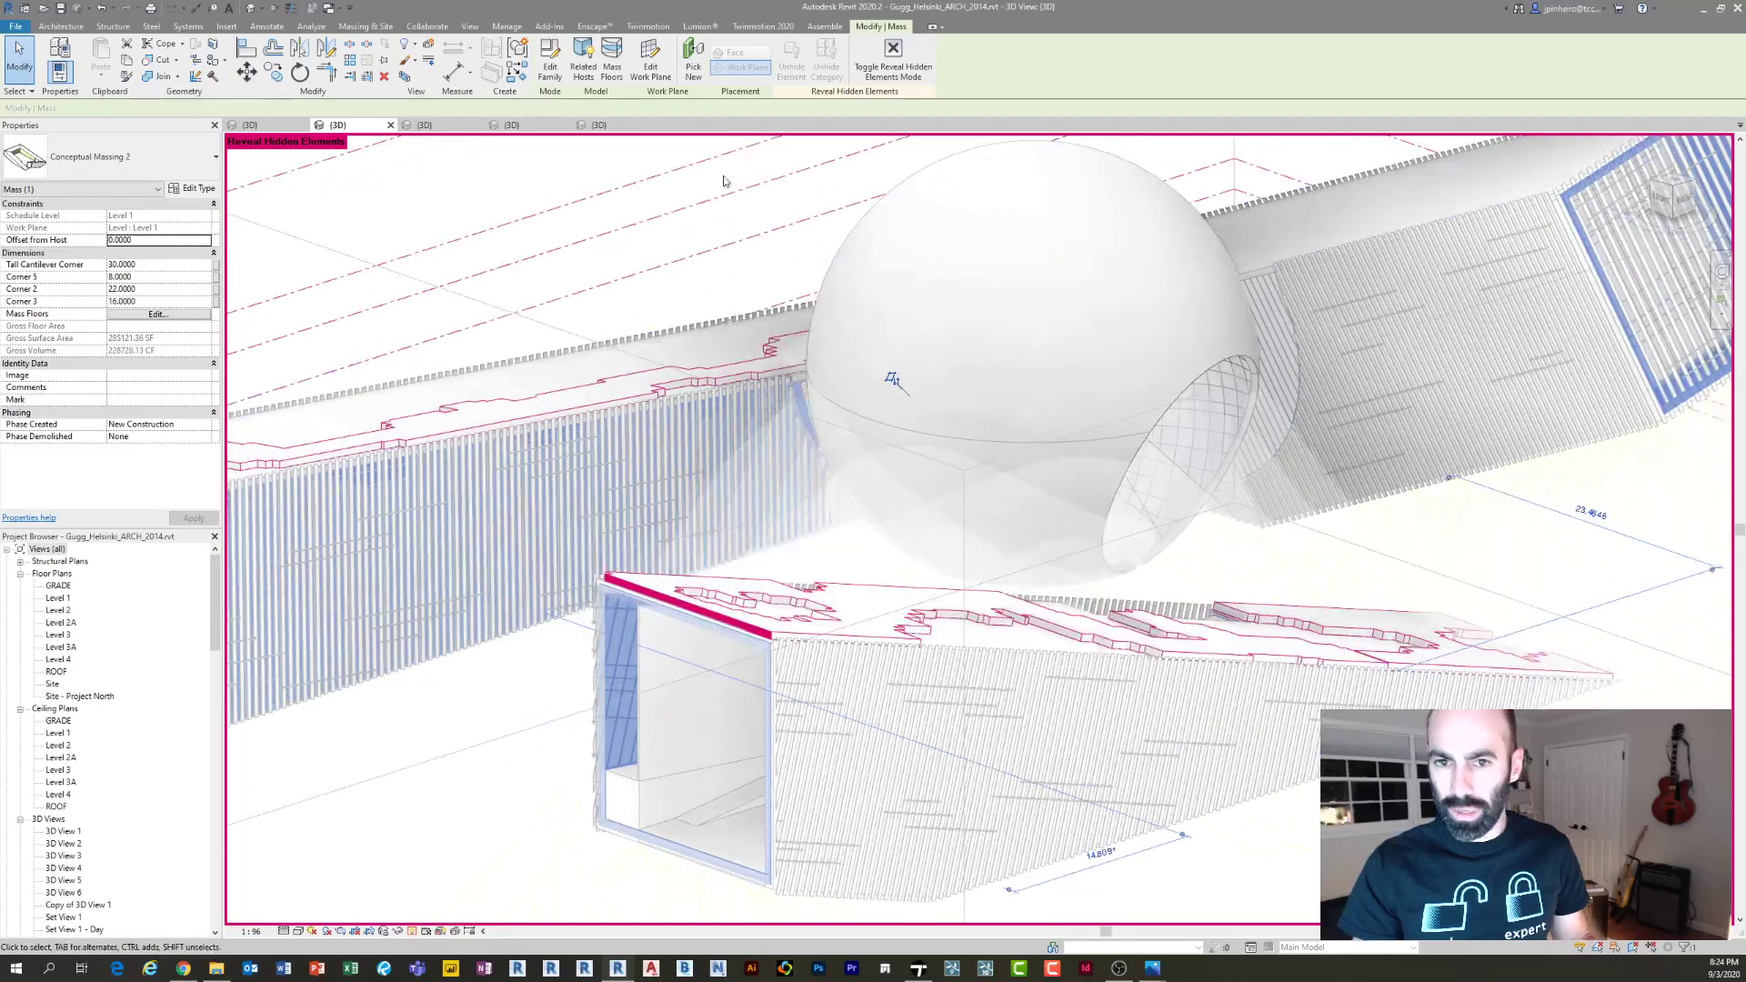
Open the Conceptual Massing 2 family for editing and show the whole form in its default 3D view
{"action": "left_click", "coordinate": [550, 73]}
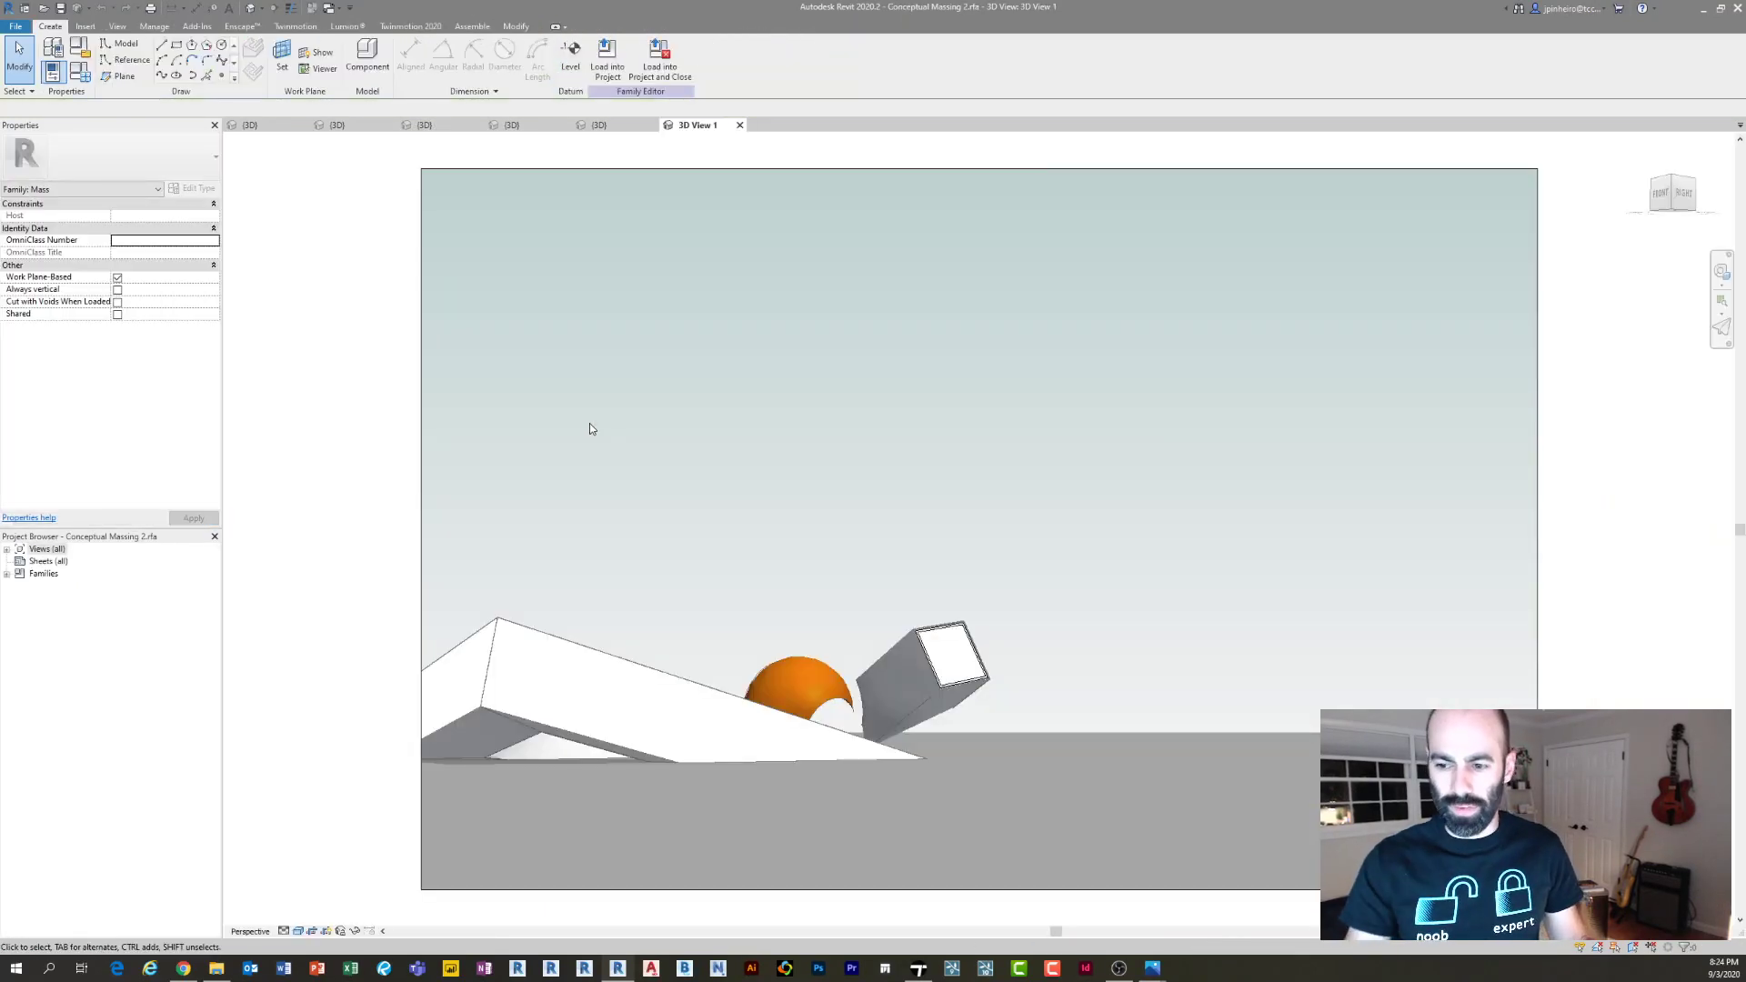
{"action": "left_click", "coordinate": [250, 9]}
{"action": "scroll", "coordinate": [1031, 567], "scroll_direction": "up", "scroll_amount": 4}
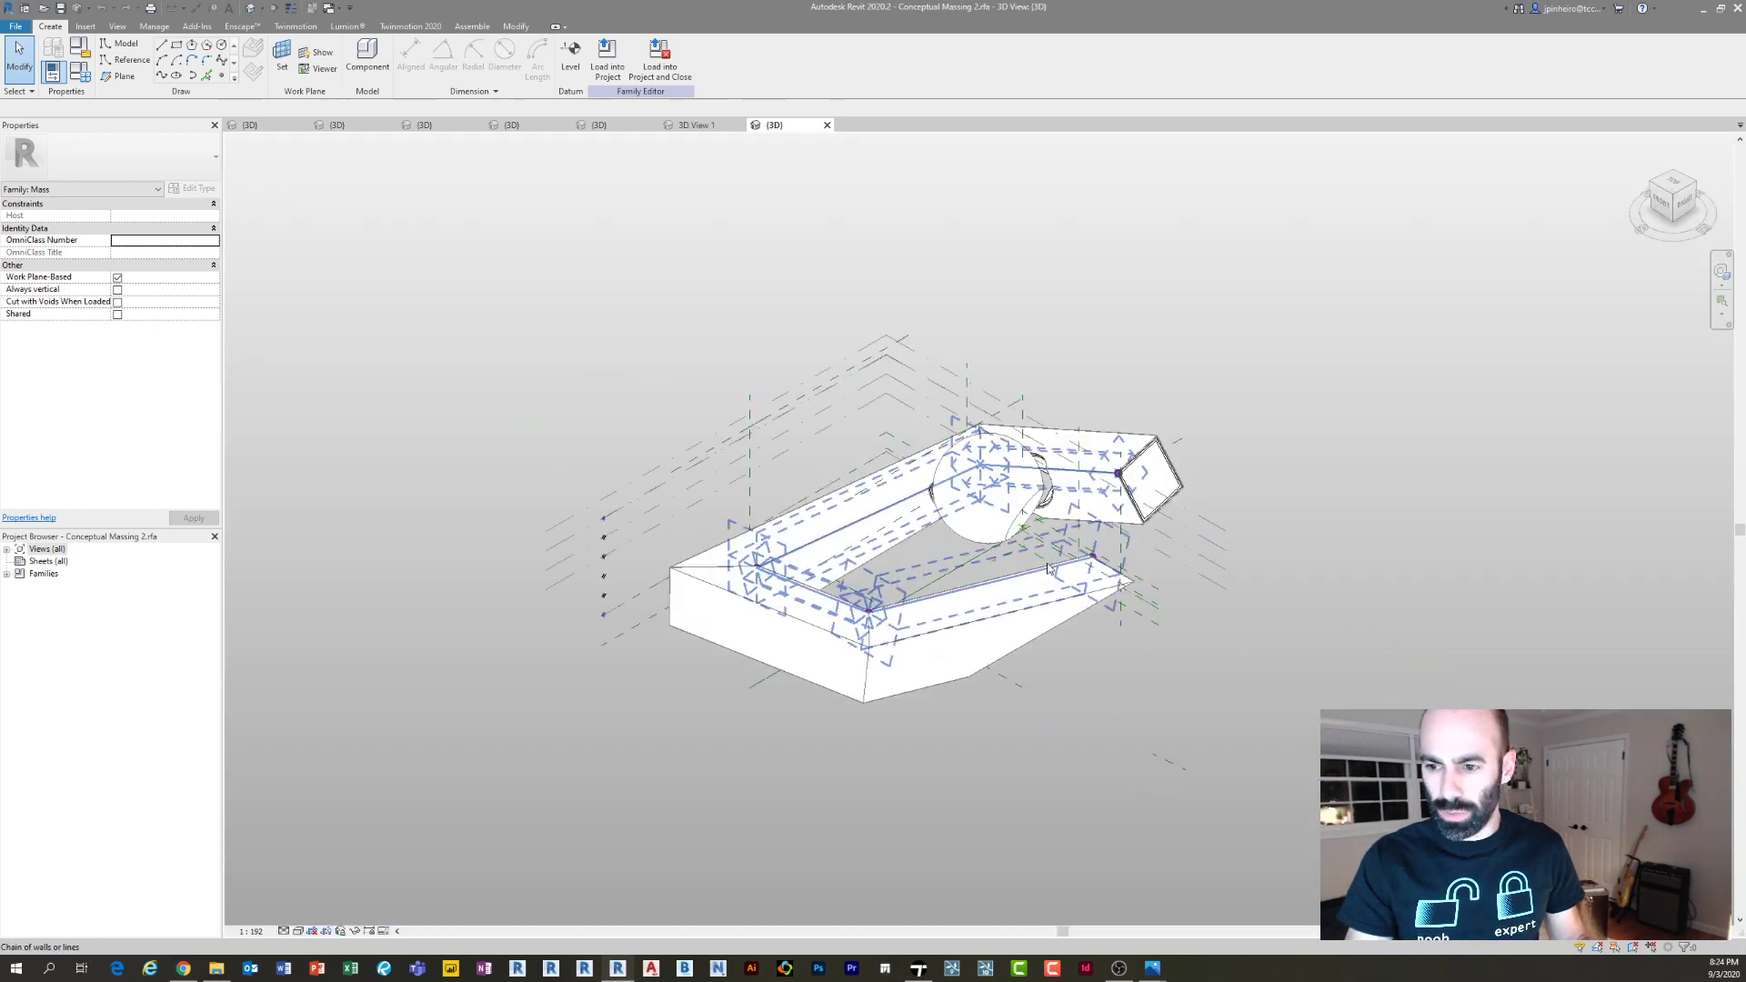
{"action": "middle_click_drag", "start_coordinate": [1031, 565], "coordinate": [1064, 568]}
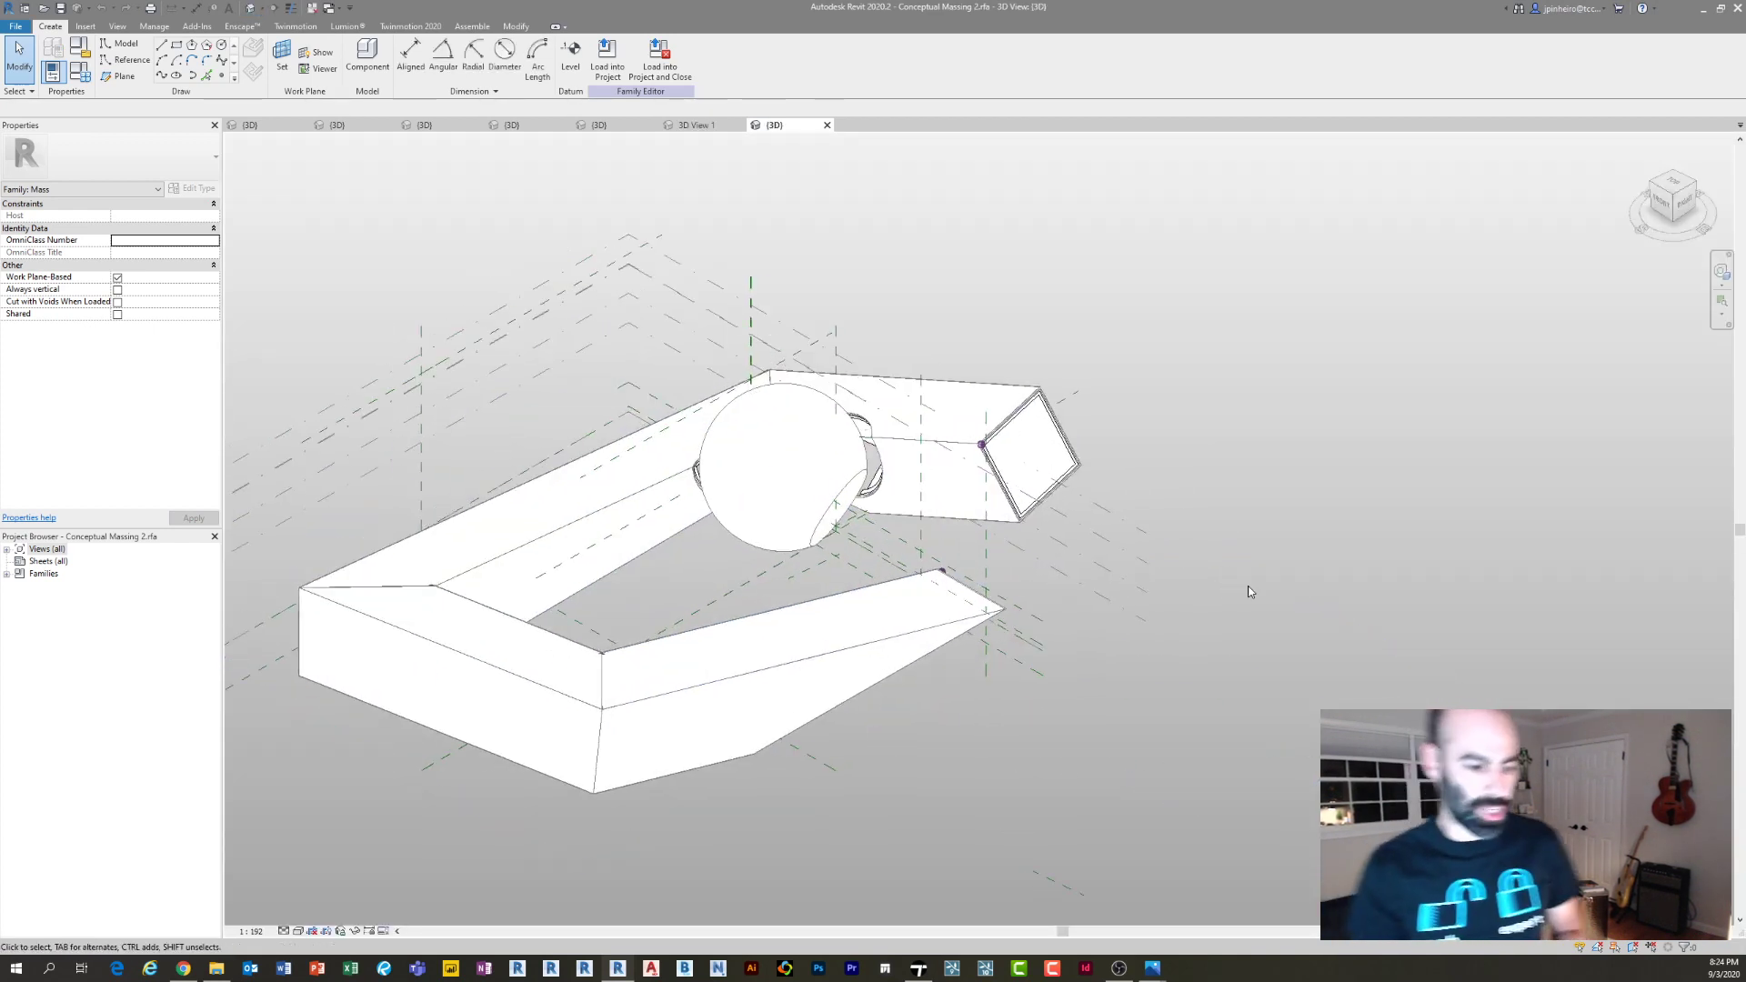
Display the mass in wireframe, select the chain of reference lines running through the wings, and return to a shaded display
{"action": "scroll", "coordinate": [1060, 474], "scroll_direction": "up", "scroll_amount": 8}
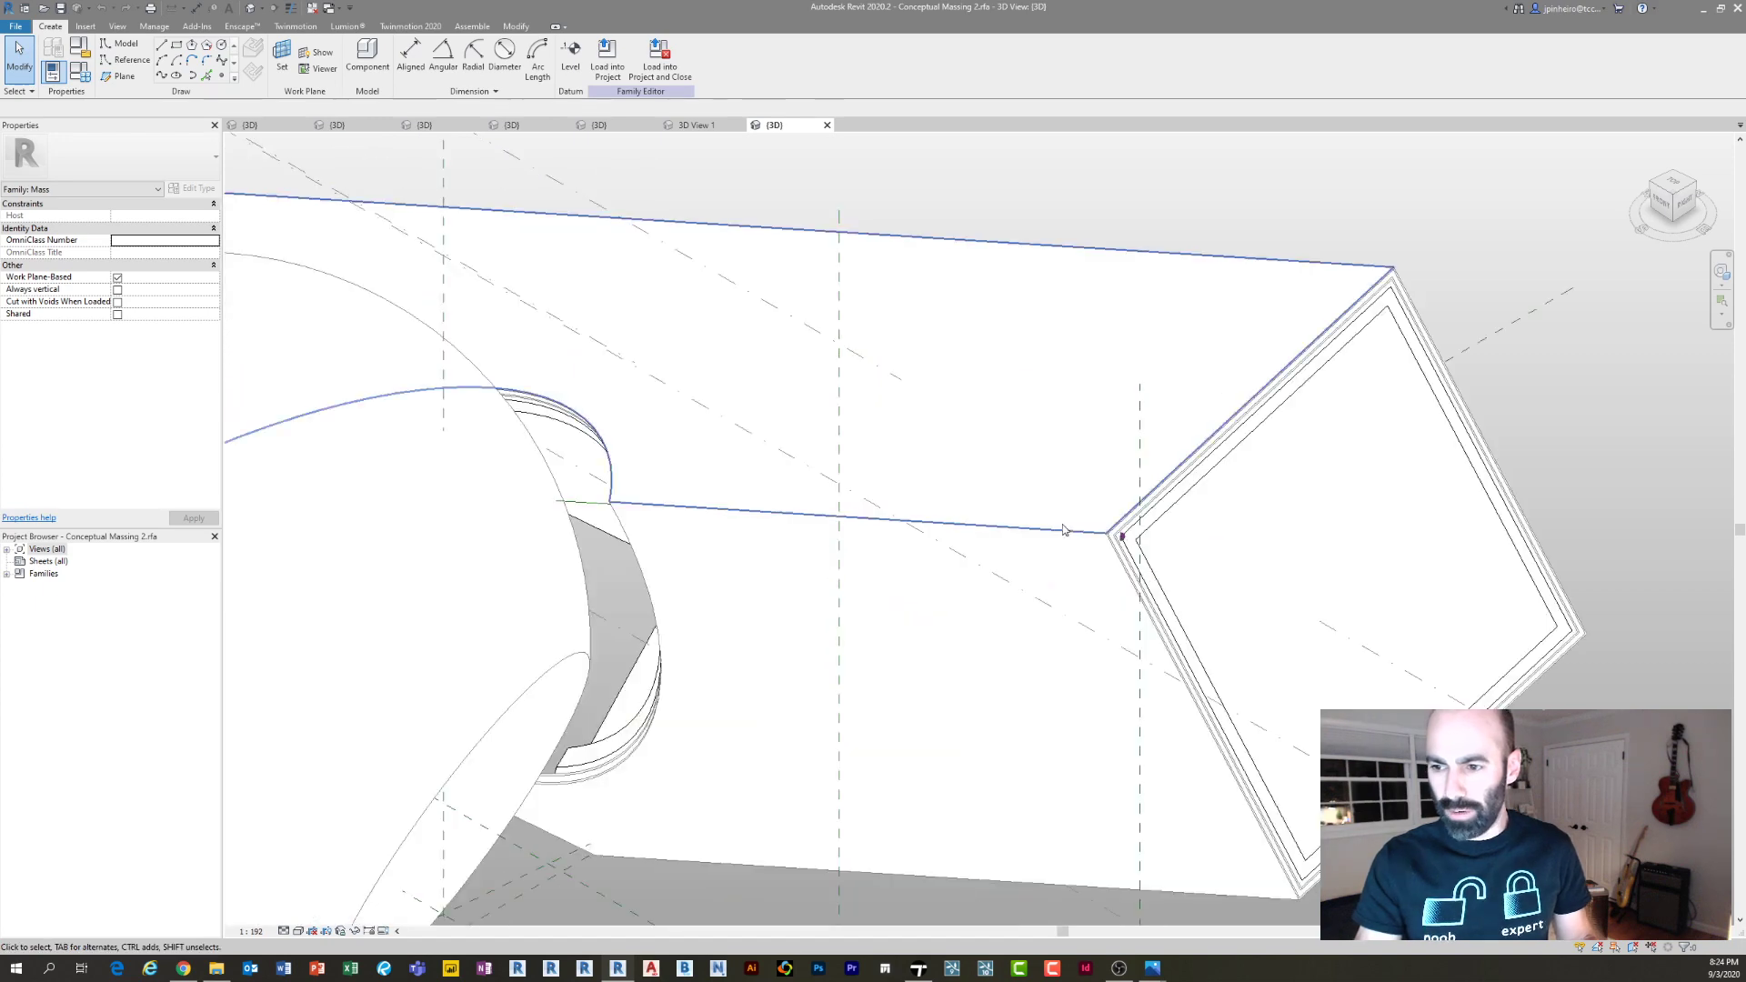
{"action": "scroll", "coordinate": [1136, 560], "scroll_direction": "down", "scroll_amount": 8}
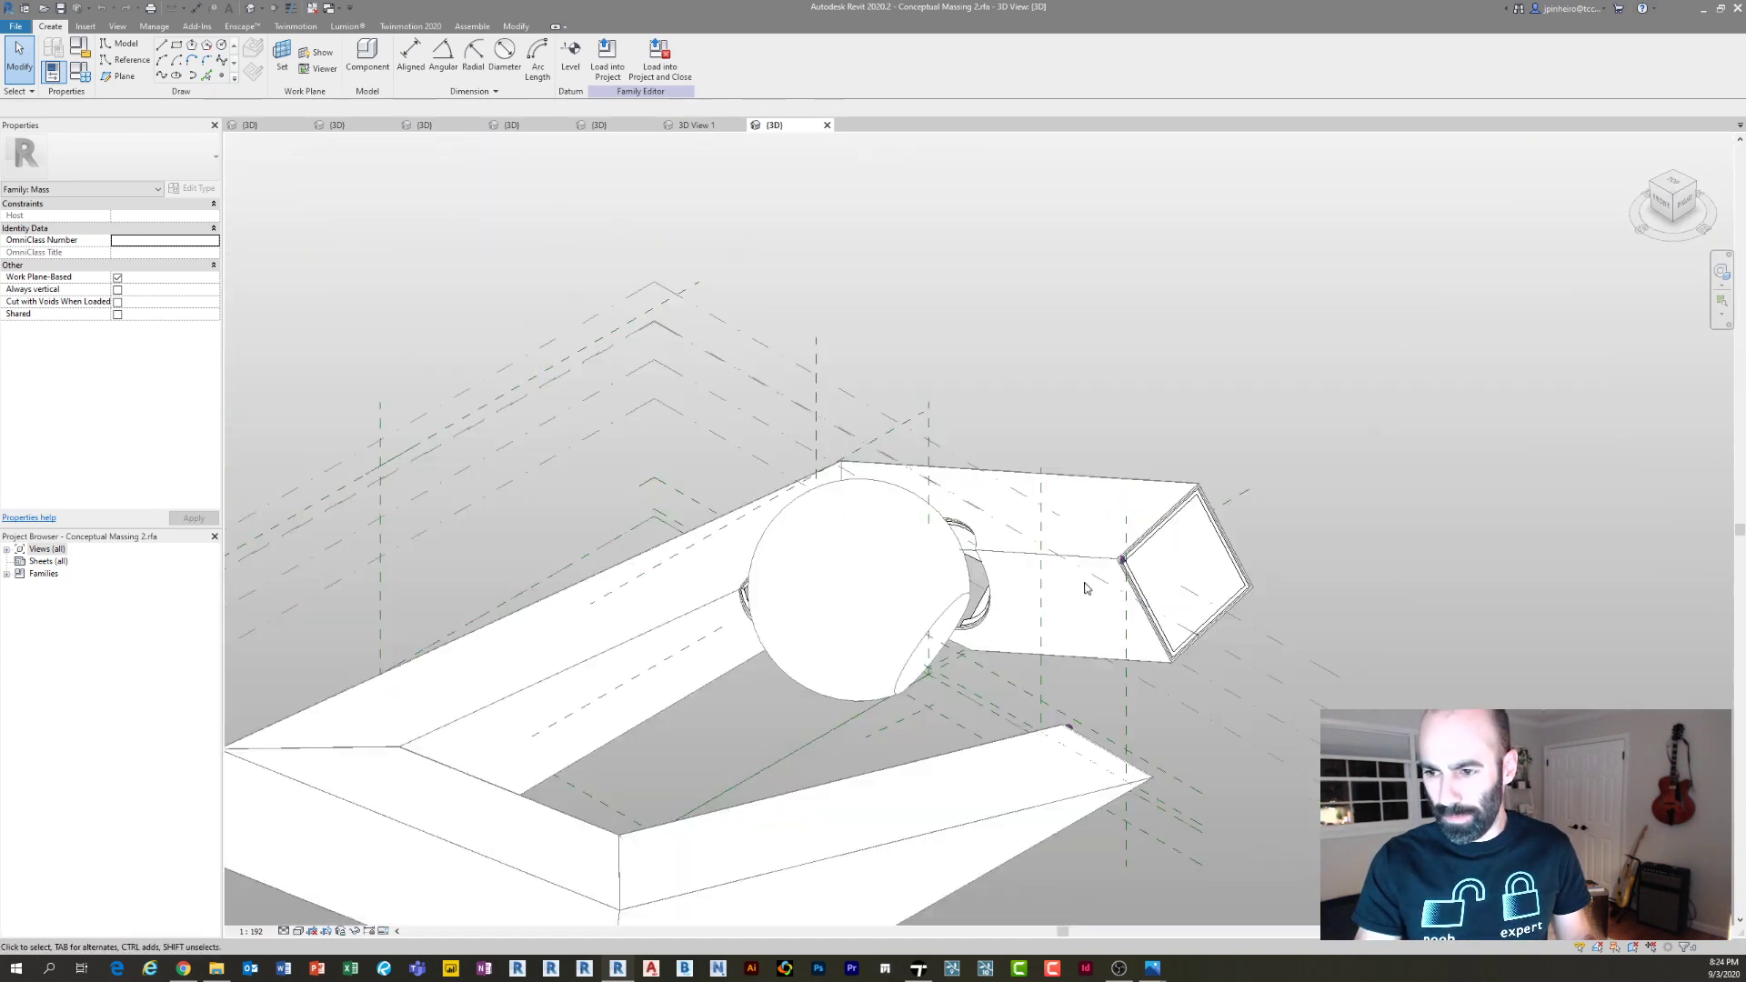
{"action": "middle_click_drag", "start_coordinate": [1087, 585], "coordinate": [1099, 486]}
{"action": "scroll", "coordinate": [1096, 624], "scroll_direction": "up", "scroll_amount": 2}
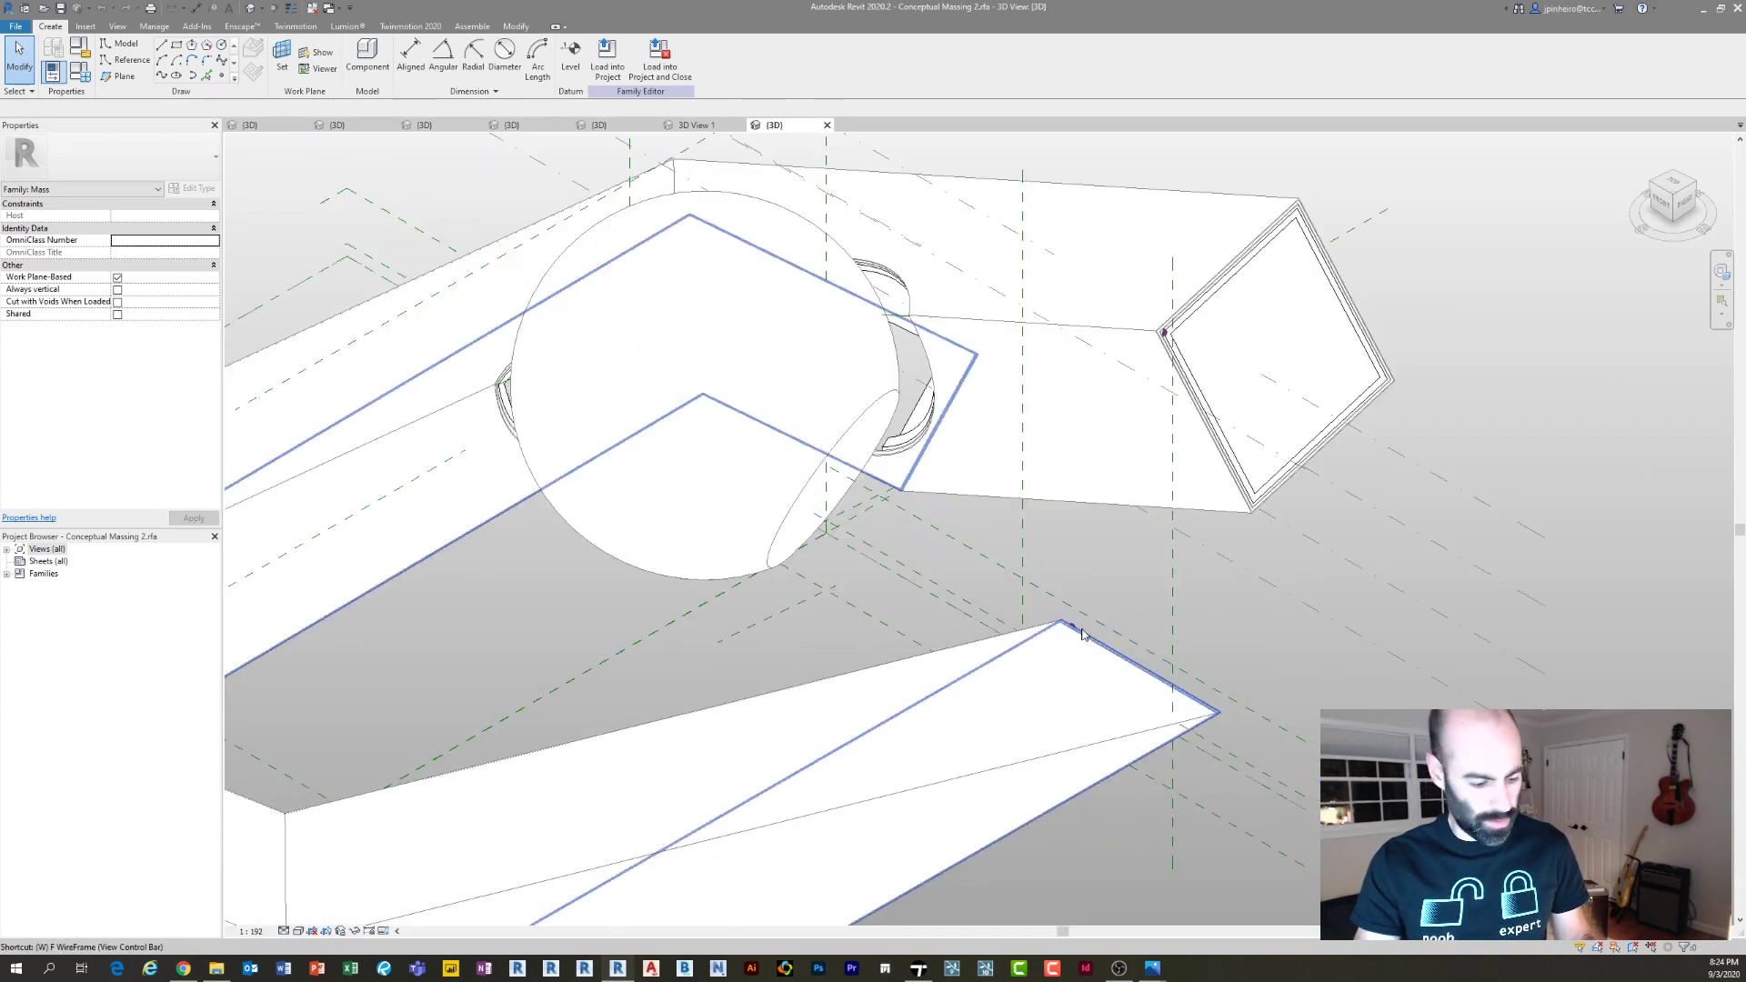
{"action": "key", "text": "f"}
{"action": "scroll", "coordinate": [1082, 634], "scroll_direction": "down", "scroll_amount": 5}
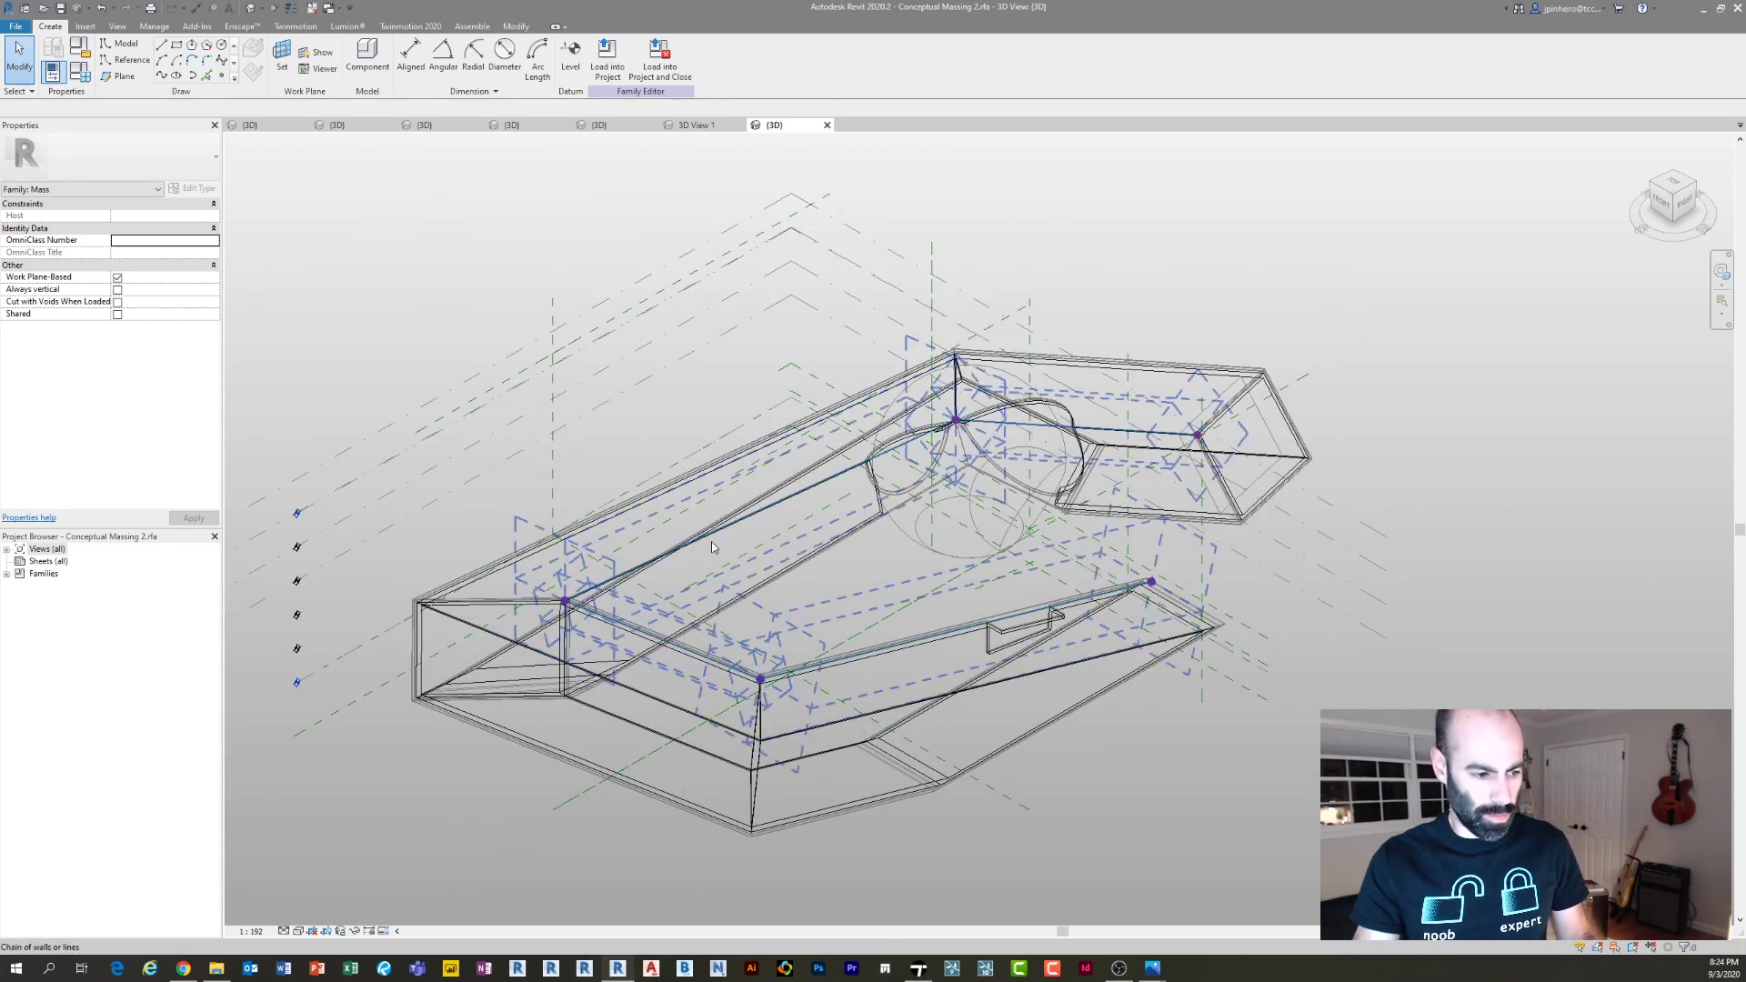
{"action": "left_click", "coordinate": [779, 565]}
{"action": "mouse_move", "coordinate": [800, 537]}
{"action": "middle_mouse_down", "text": "shift"}
{"action": "mouse_move", "coordinate": [916, 405]}
{"action": "mouse_move", "coordinate": [966, 618]}
{"action": "mouse_move", "coordinate": [1308, 414]}
{"action": "mouse_move", "coordinate": [1265, 523]}
{"action": "mouse_move", "coordinate": [1133, 561]}
{"action": "mouse_move", "coordinate": [1505, 571]}
{"action": "middle_mouse_up", "text": "shift"}
{"action": "scroll", "coordinate": [968, 628], "scroll_direction": "up", "scroll_amount": 4}
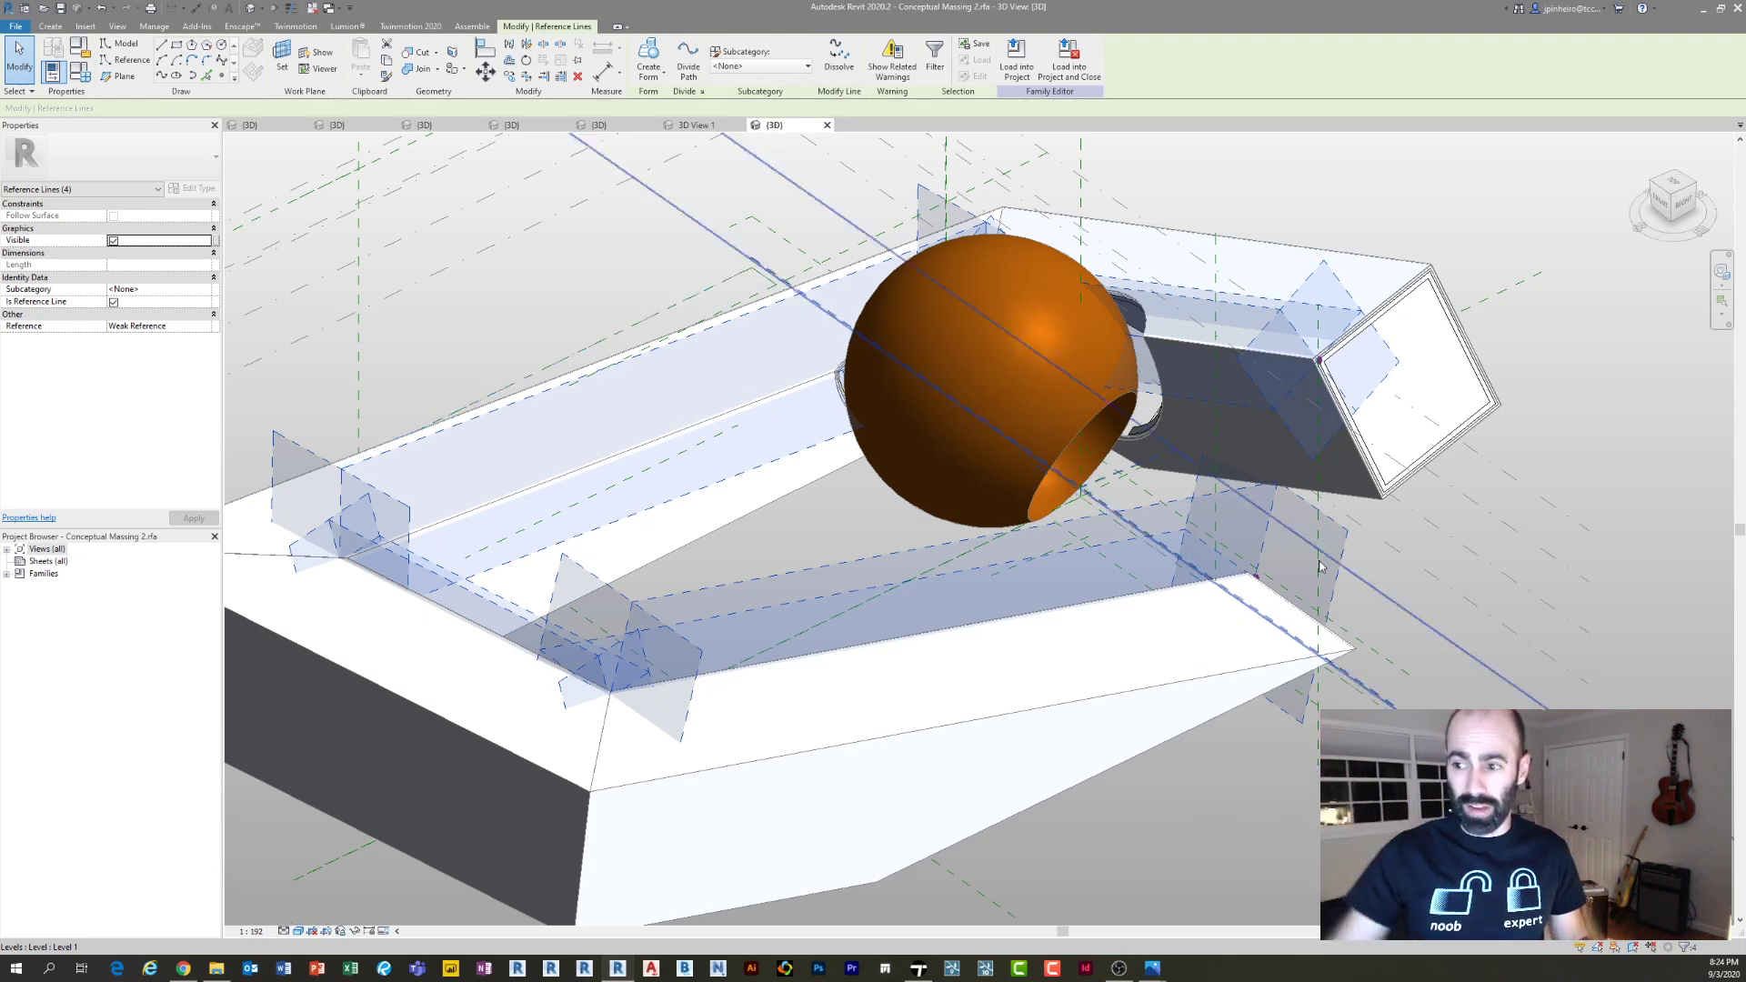
{"action": "scroll", "coordinate": [1401, 335], "scroll_direction": "up", "scroll_amount": 3}
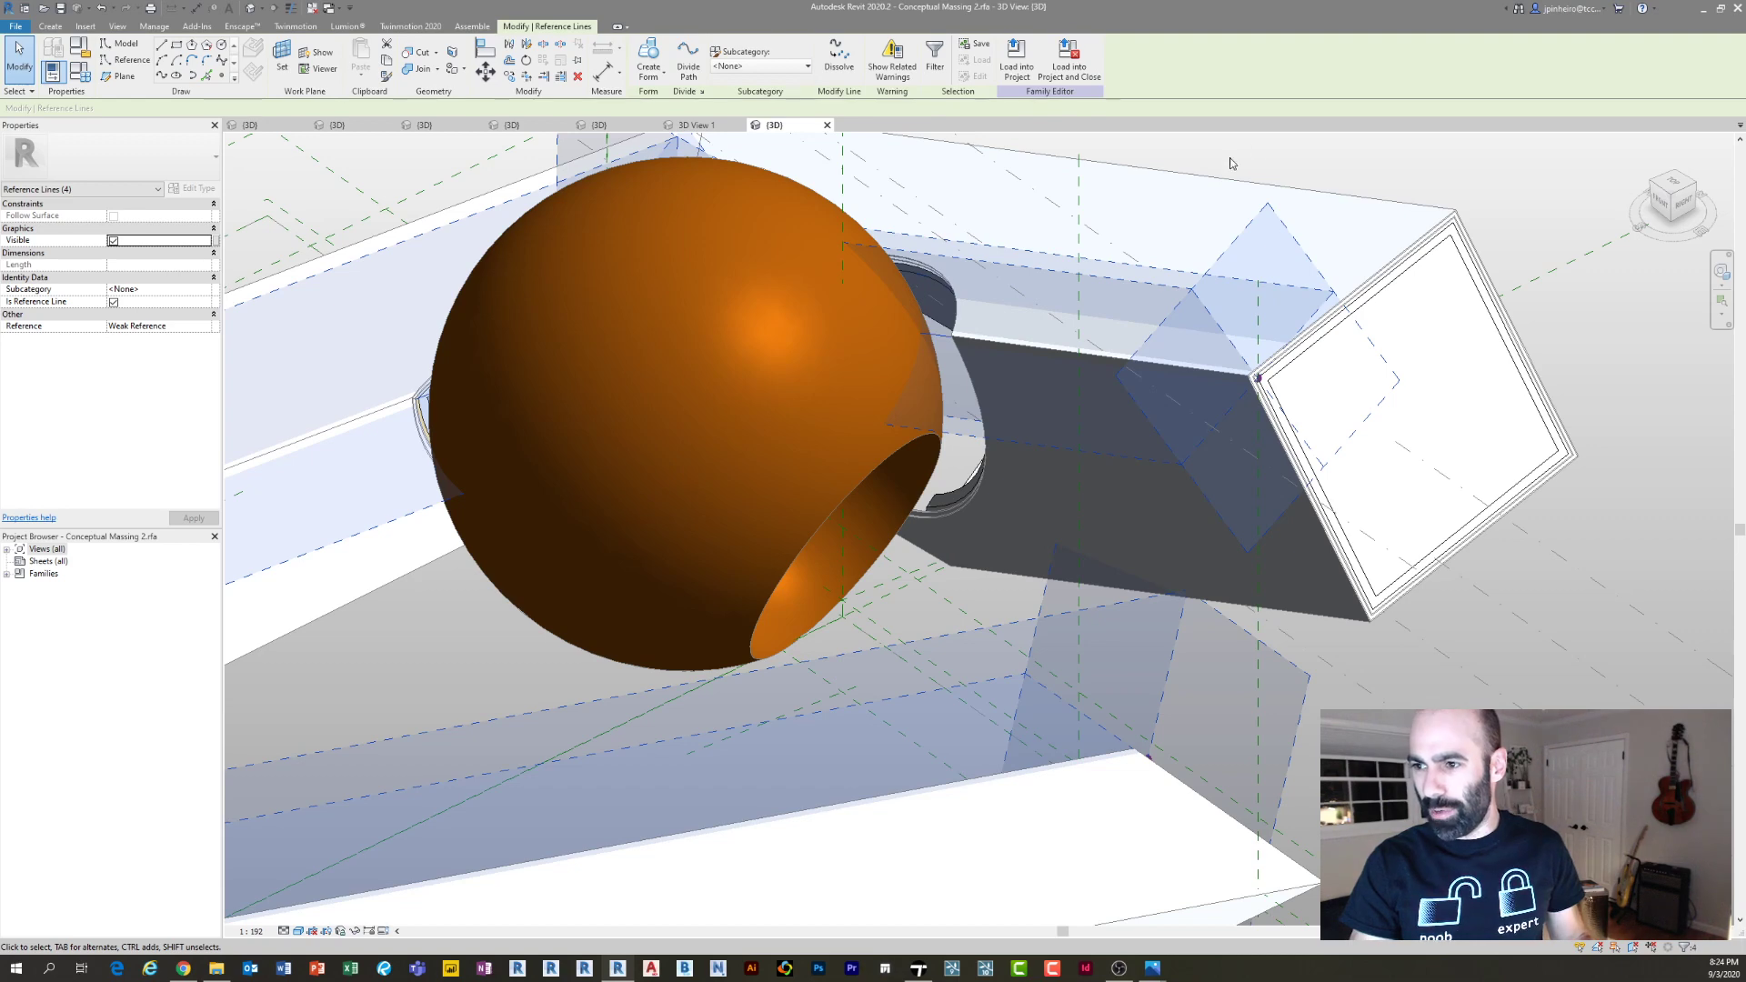
Try moving the reference point at the cantilever's end corner, and undo the change
{"action": "left_click_drag", "start_coordinate": [1230, 162], "coordinate": [1334, 485]}
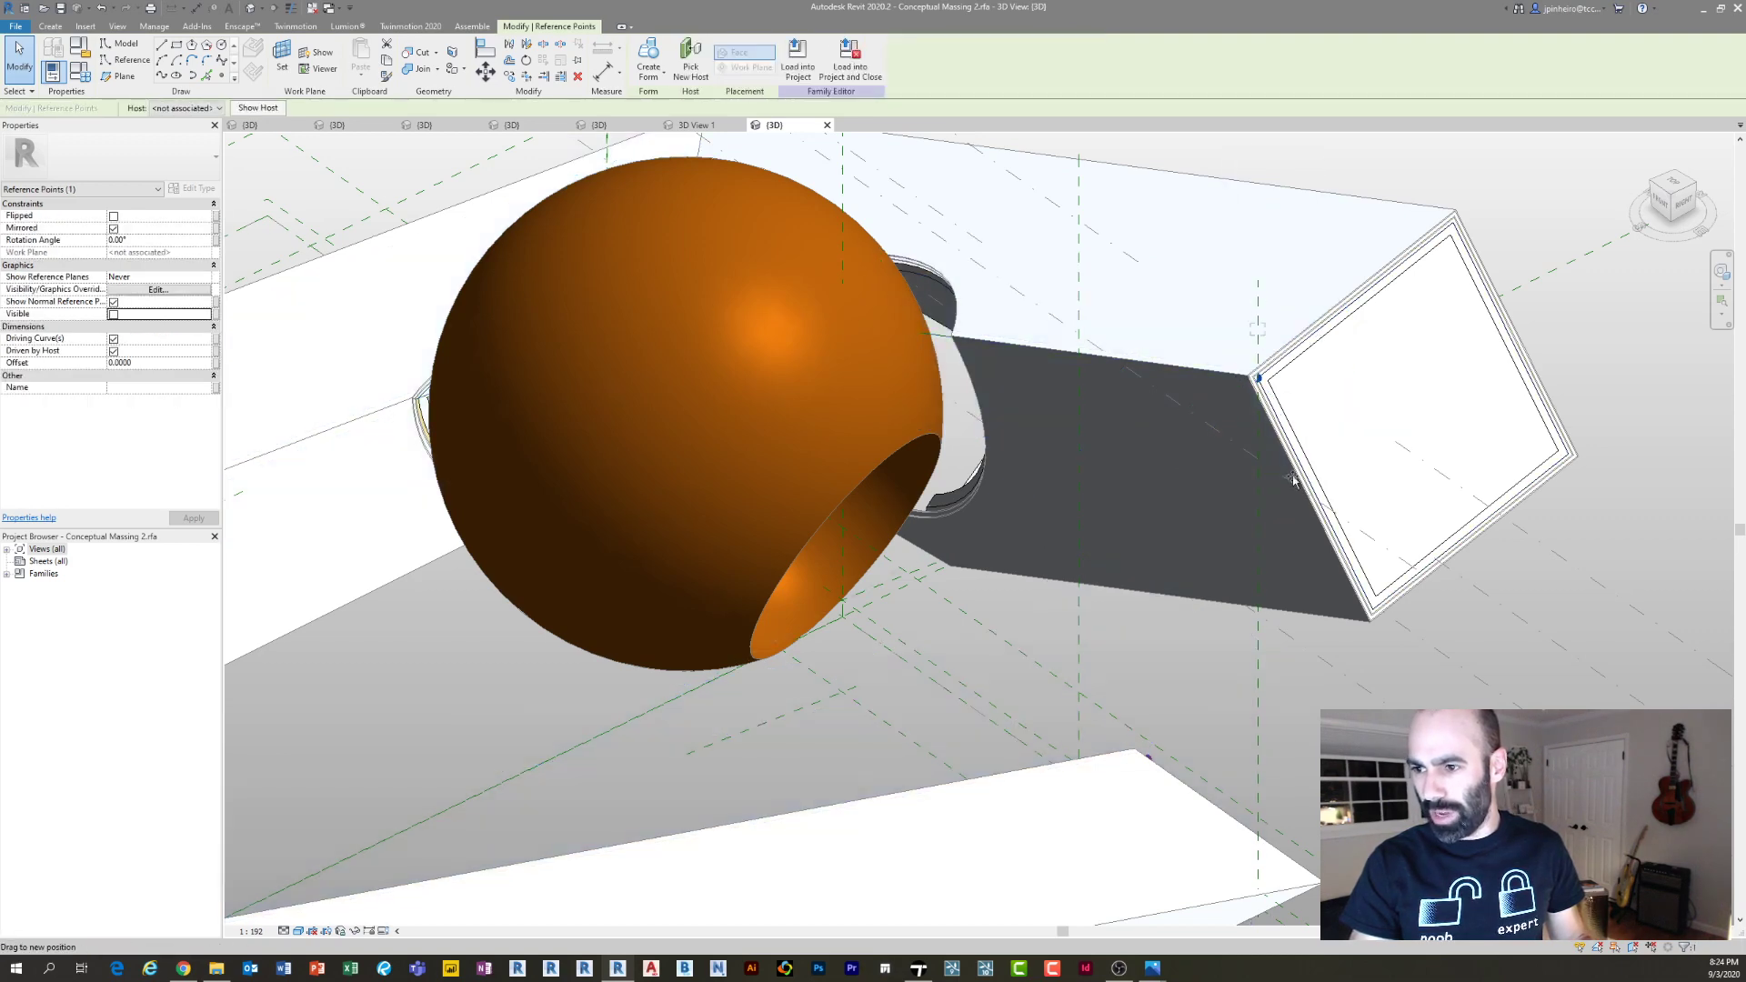
{"action": "scroll", "coordinate": [1404, 591], "scroll_direction": "up", "scroll_amount": 3}
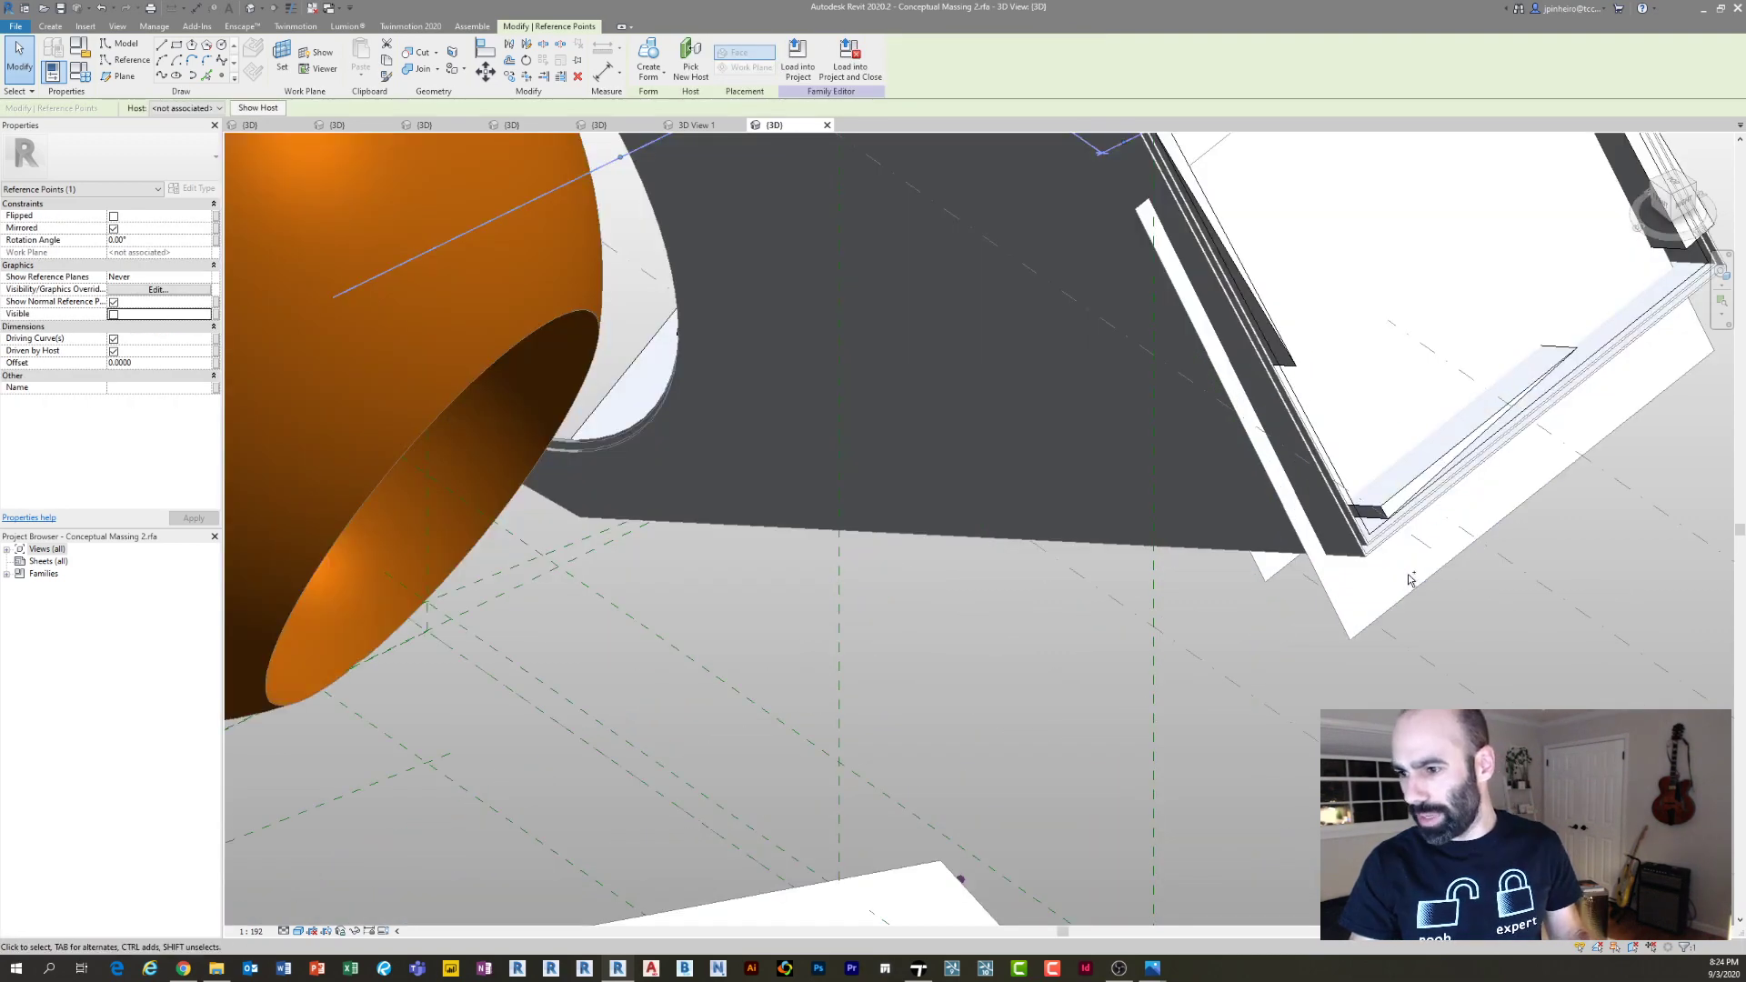
{"action": "key", "text": "ctrl+z"}
Examine the nested layers of forms at the corner of the cantilever's end
{"action": "scroll", "coordinate": [1408, 580], "scroll_direction": "down", "scroll_amount": 3}
{"action": "middle_click_drag", "start_coordinate": [1371, 580], "coordinate": [1092, 686]}
{"action": "scroll", "coordinate": [1050, 473], "scroll_direction": "up", "scroll_amount": 3}
{"action": "scroll", "coordinate": [910, 505], "scroll_direction": "up", "scroll_amount": 3}
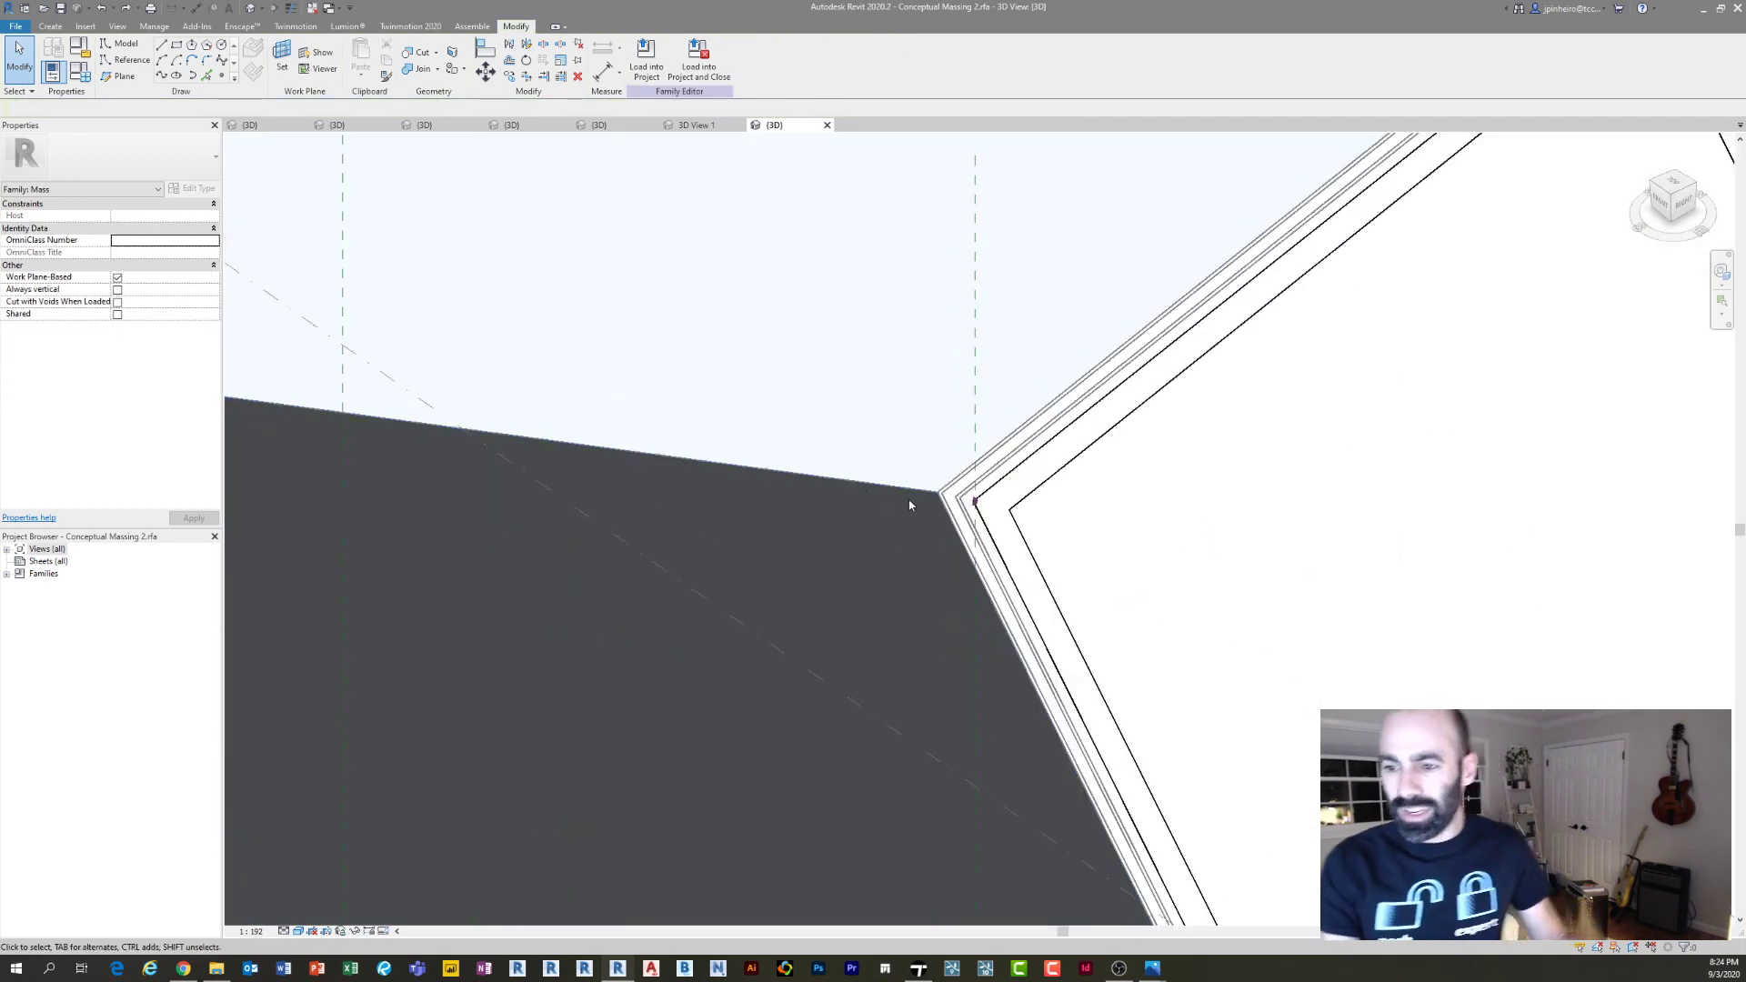
{"action": "scroll", "coordinate": [961, 491], "scroll_direction": "up", "scroll_amount": 3}
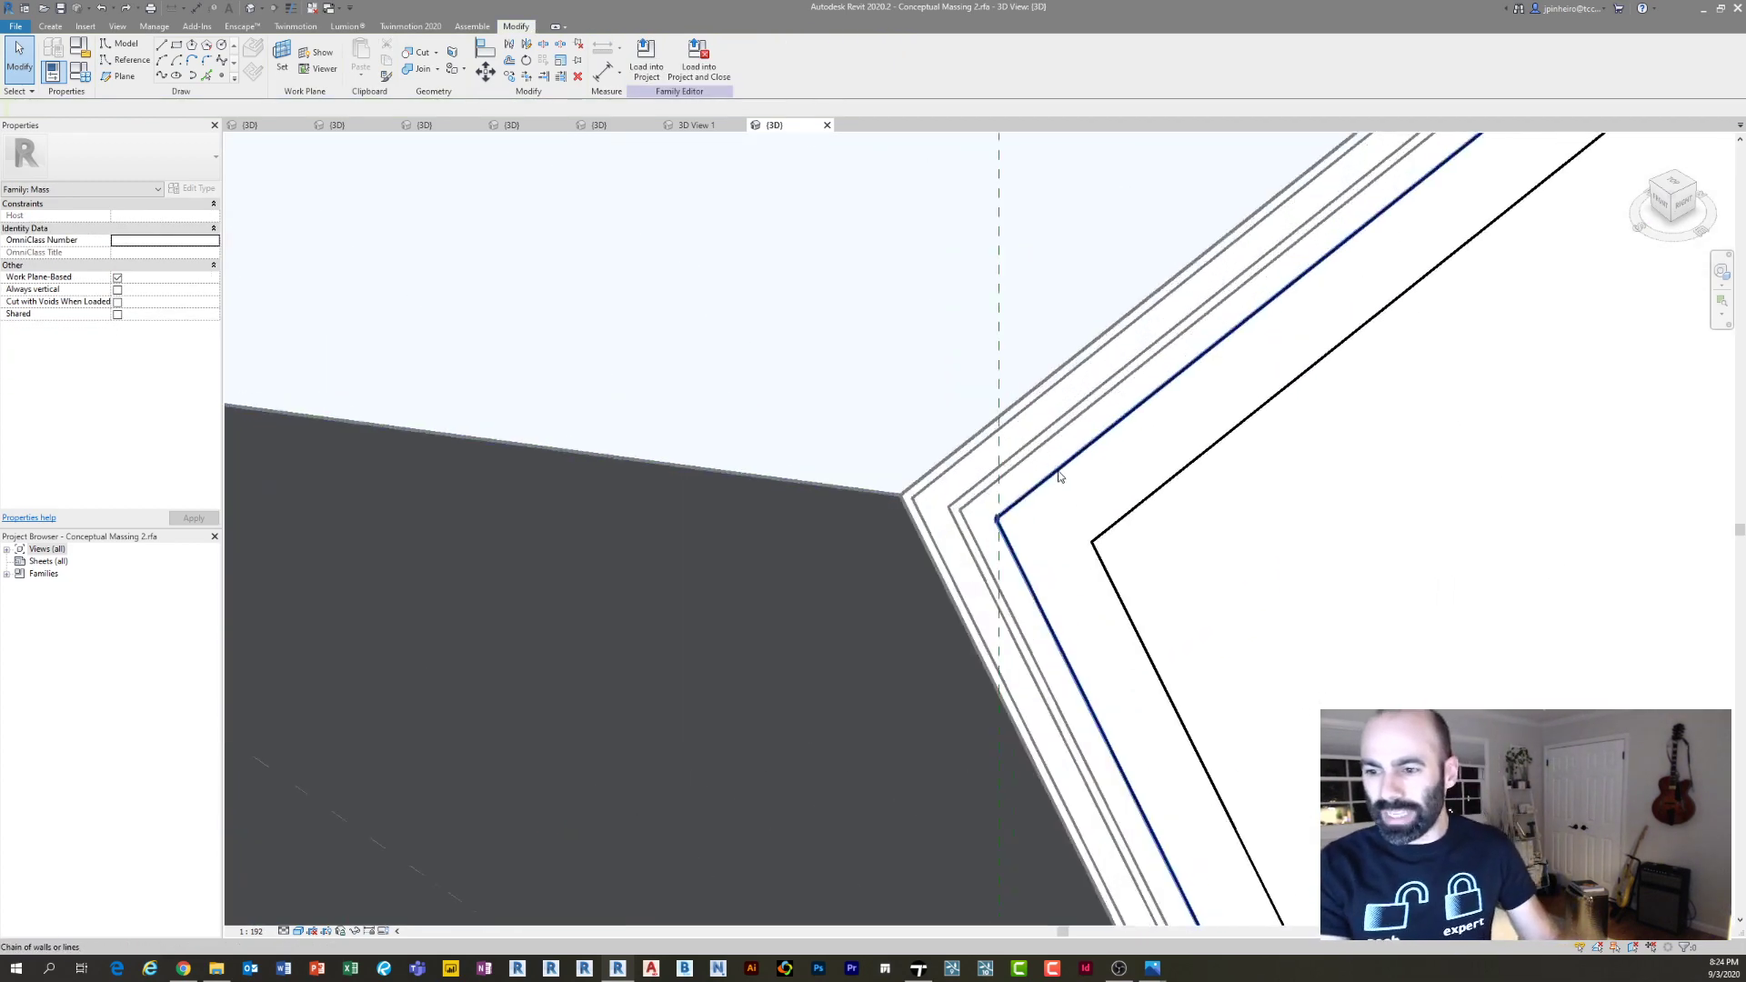
{"action": "left_click", "coordinate": [995, 473]}
{"action": "scroll", "coordinate": [998, 482], "scroll_direction": "down", "scroll_amount": 3}
{"action": "middle_click_drag", "start_coordinate": [1034, 531], "coordinate": [818, 491]}
{"action": "scroll", "coordinate": [895, 504], "scroll_direction": "up", "scroll_amount": 2}
{"action": "key", "text": "Escape"}
{"action": "scroll", "coordinate": [884, 459], "scroll_direction": "down", "scroll_amount": 2}
{"action": "scroll", "coordinate": [766, 434], "scroll_direction": "up", "scroll_amount": 3}
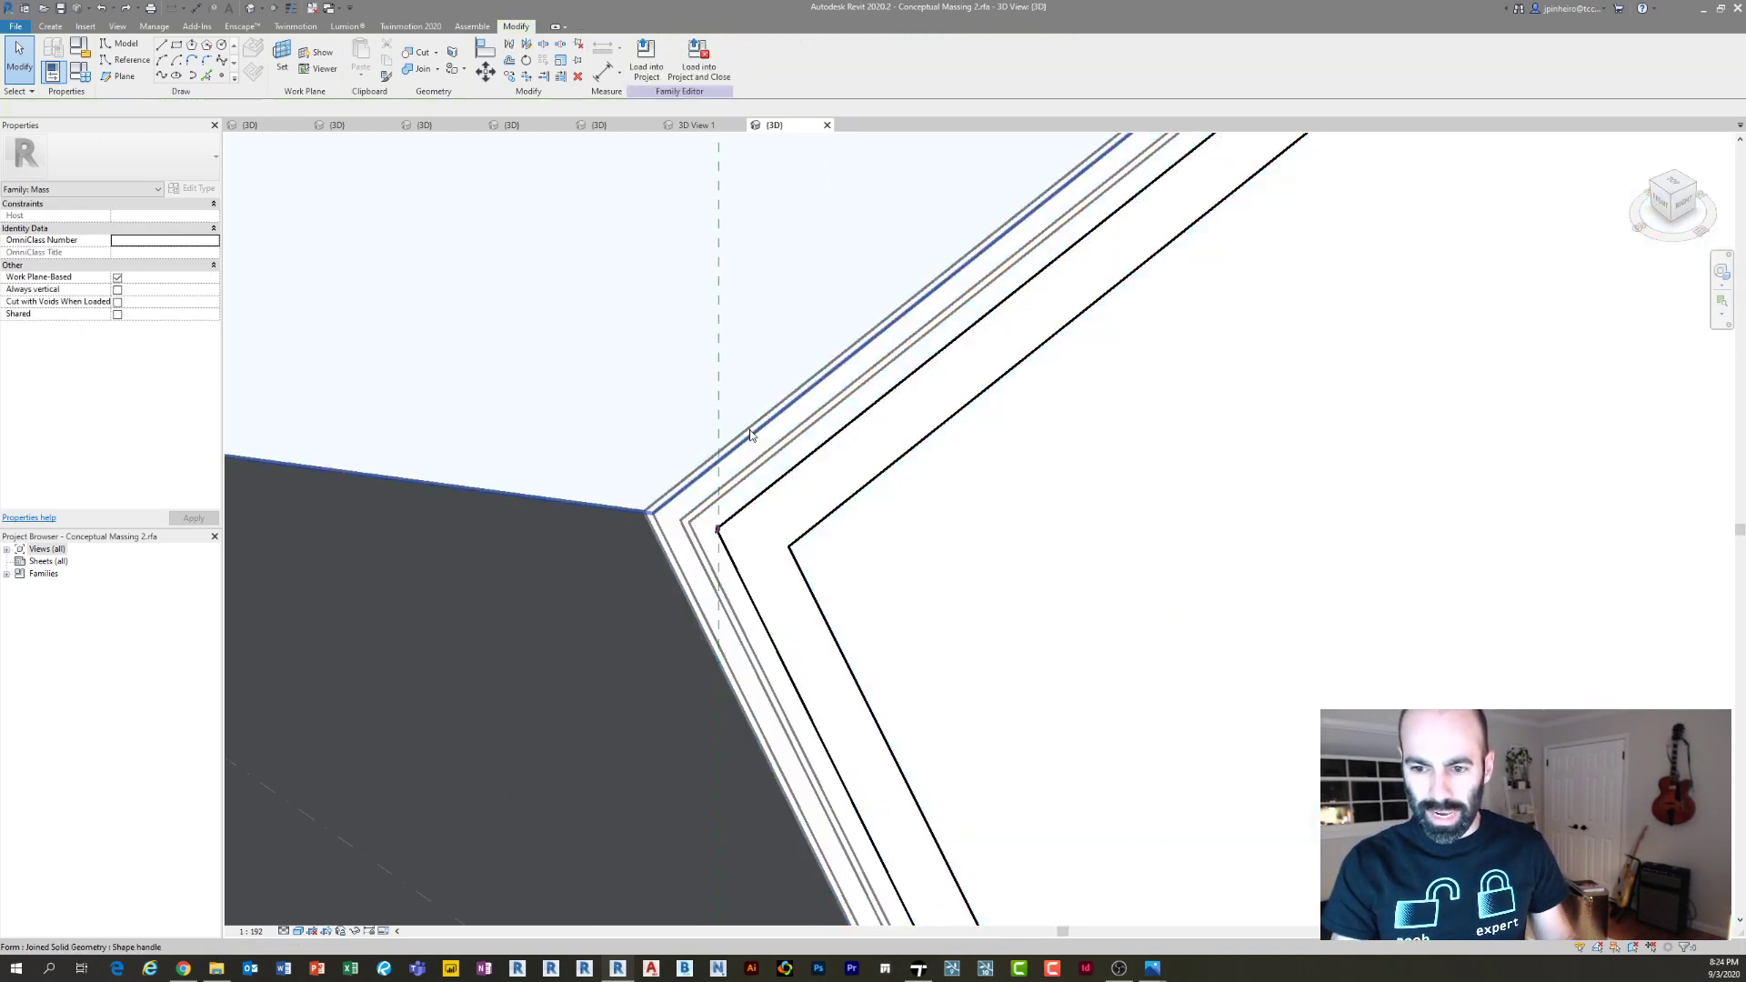
Check which family parameter controls the outermost form's visibility, leaving the Slat Wall On/Off association as it is
{"action": "left_click", "coordinate": [727, 443]}
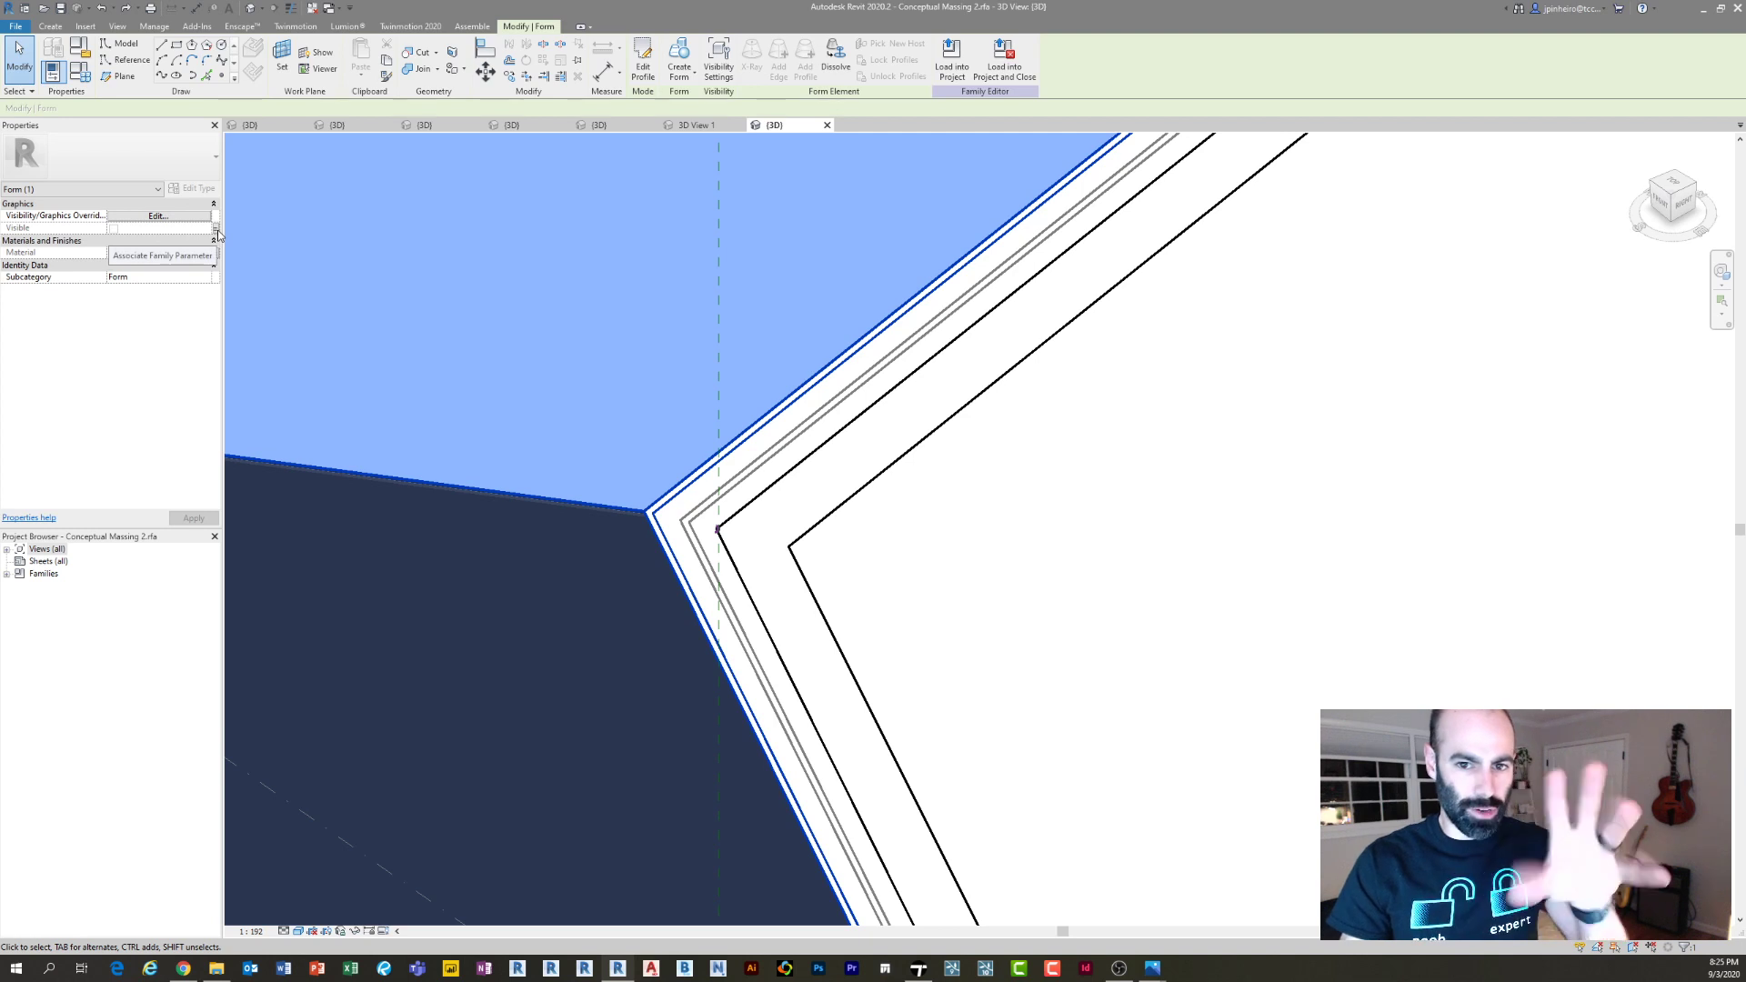
{"action": "left_click", "coordinate": [217, 230]}
{"action": "left_click_drag", "start_coordinate": [773, 211], "coordinate": [332, 174]}
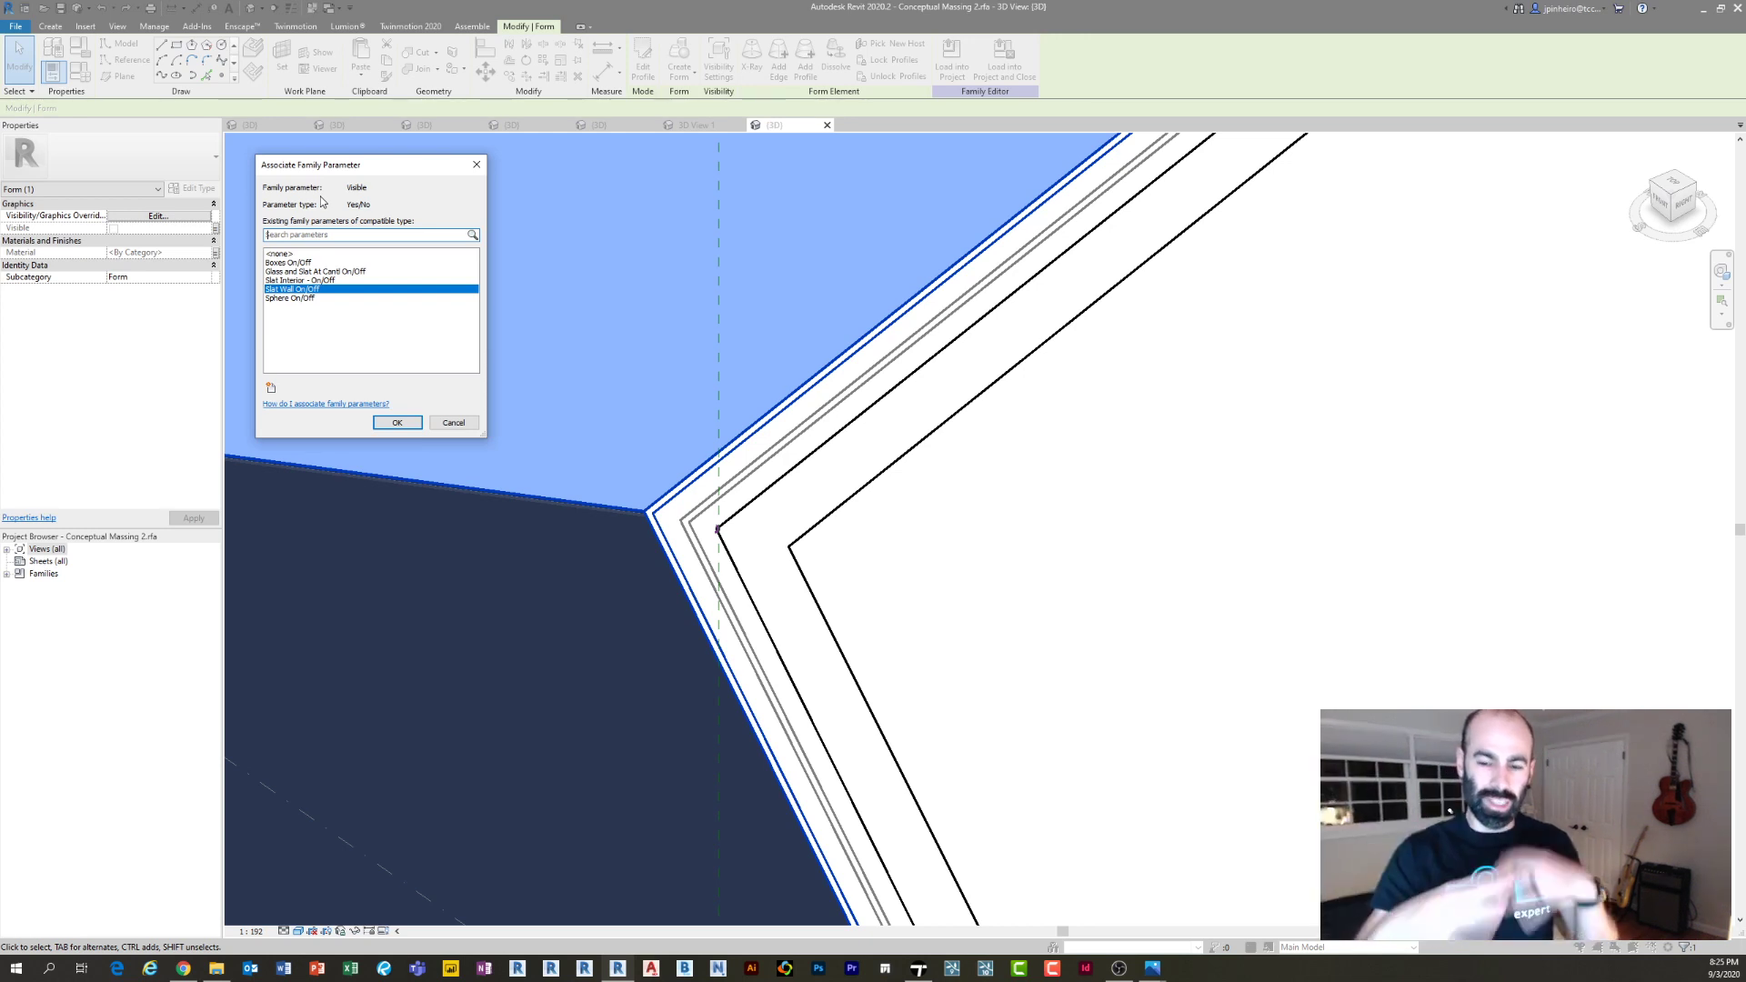
{"action": "left_click", "coordinate": [451, 427]}
{"action": "scroll", "coordinate": [660, 366], "scroll_direction": "down", "scroll_amount": 2}
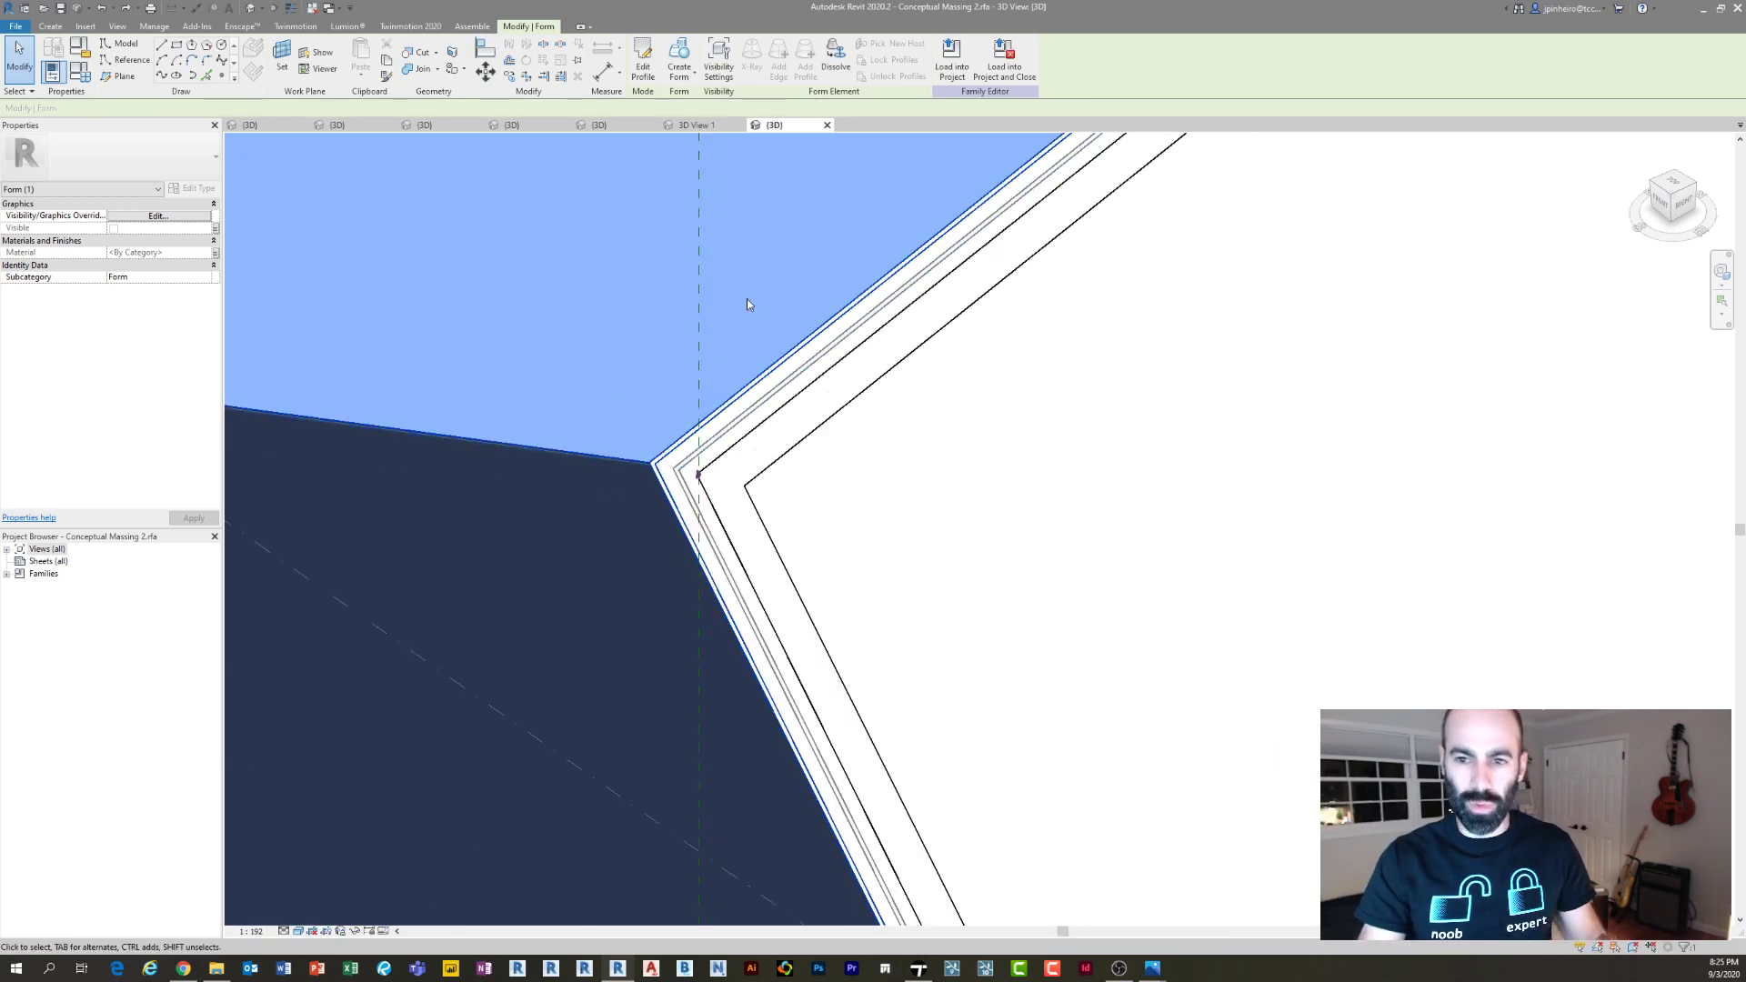
{"action": "key", "text": "Escape"}
Return from the mass family to the 3D view of the Gugg_Helsinki_ARCH_2014 project
{"action": "scroll", "coordinate": [916, 527], "scroll_direction": "down", "scroll_amount": 4}
{"action": "middle_click_drag", "start_coordinate": [917, 527], "coordinate": [731, 472]}
{"action": "scroll", "coordinate": [784, 464], "scroll_direction": "down", "scroll_amount": 2}
{"action": "scroll", "coordinate": [844, 206], "scroll_direction": "down", "scroll_amount": 1}
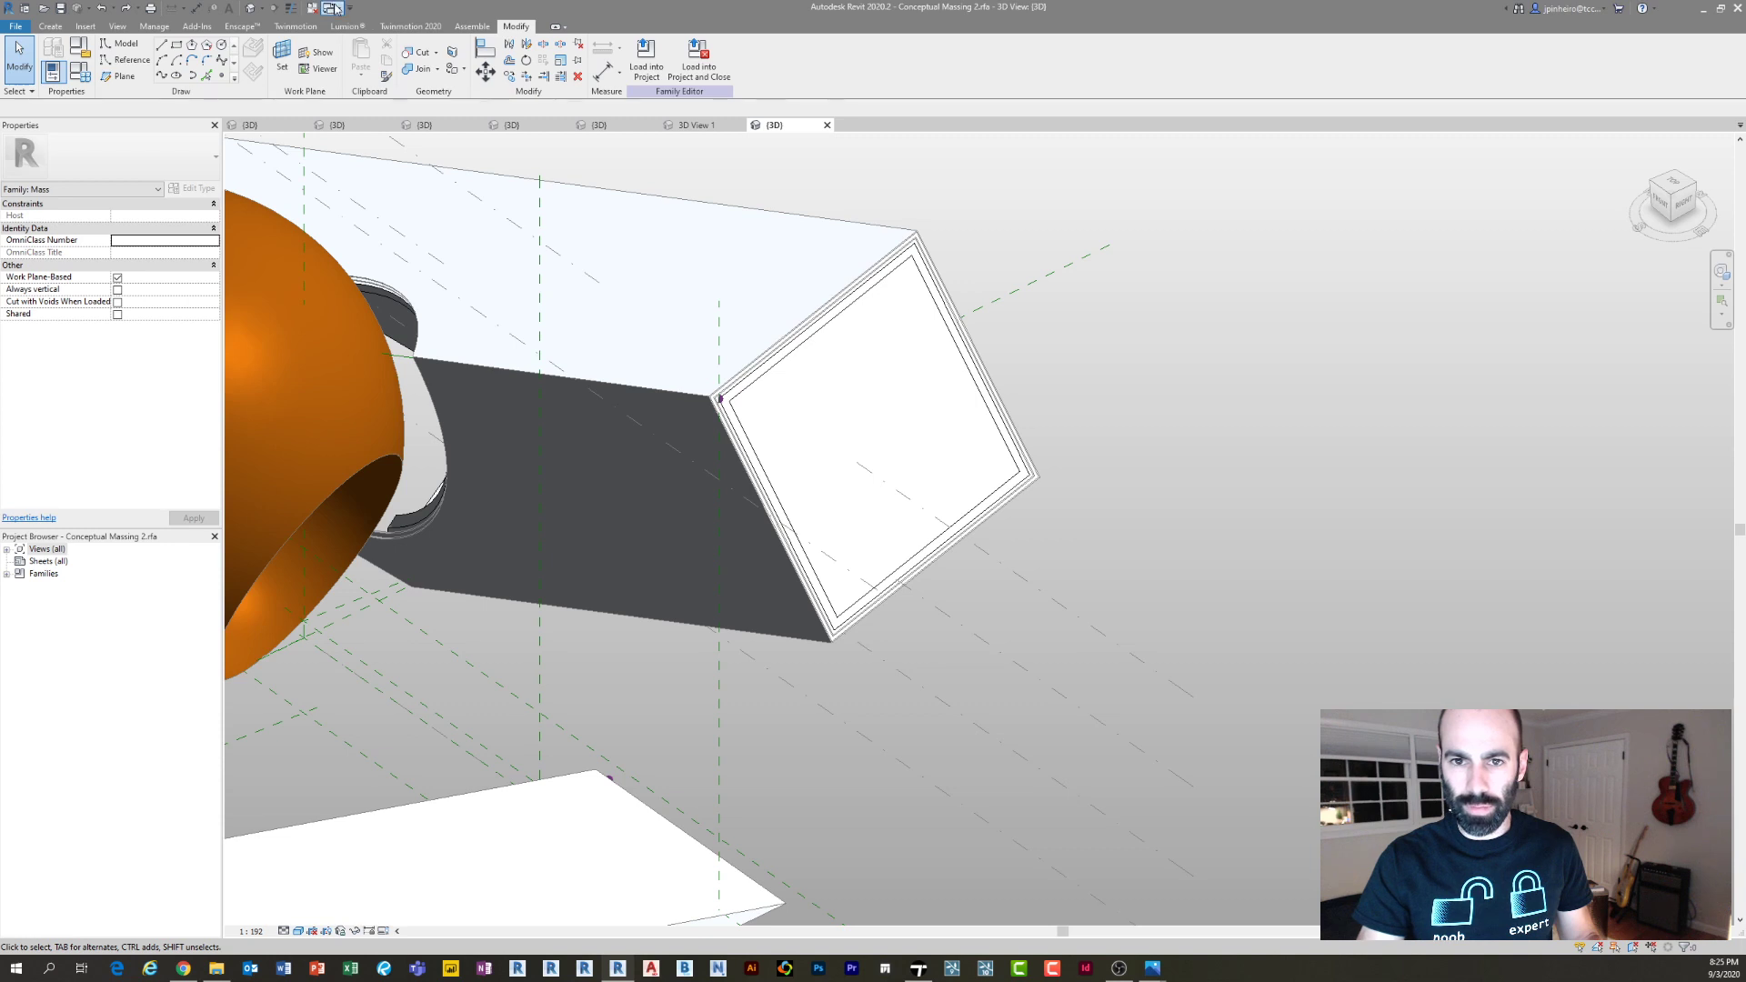
{"action": "left_click", "coordinate": [334, 8]}
{"action": "left_click", "coordinate": [662, 127]}
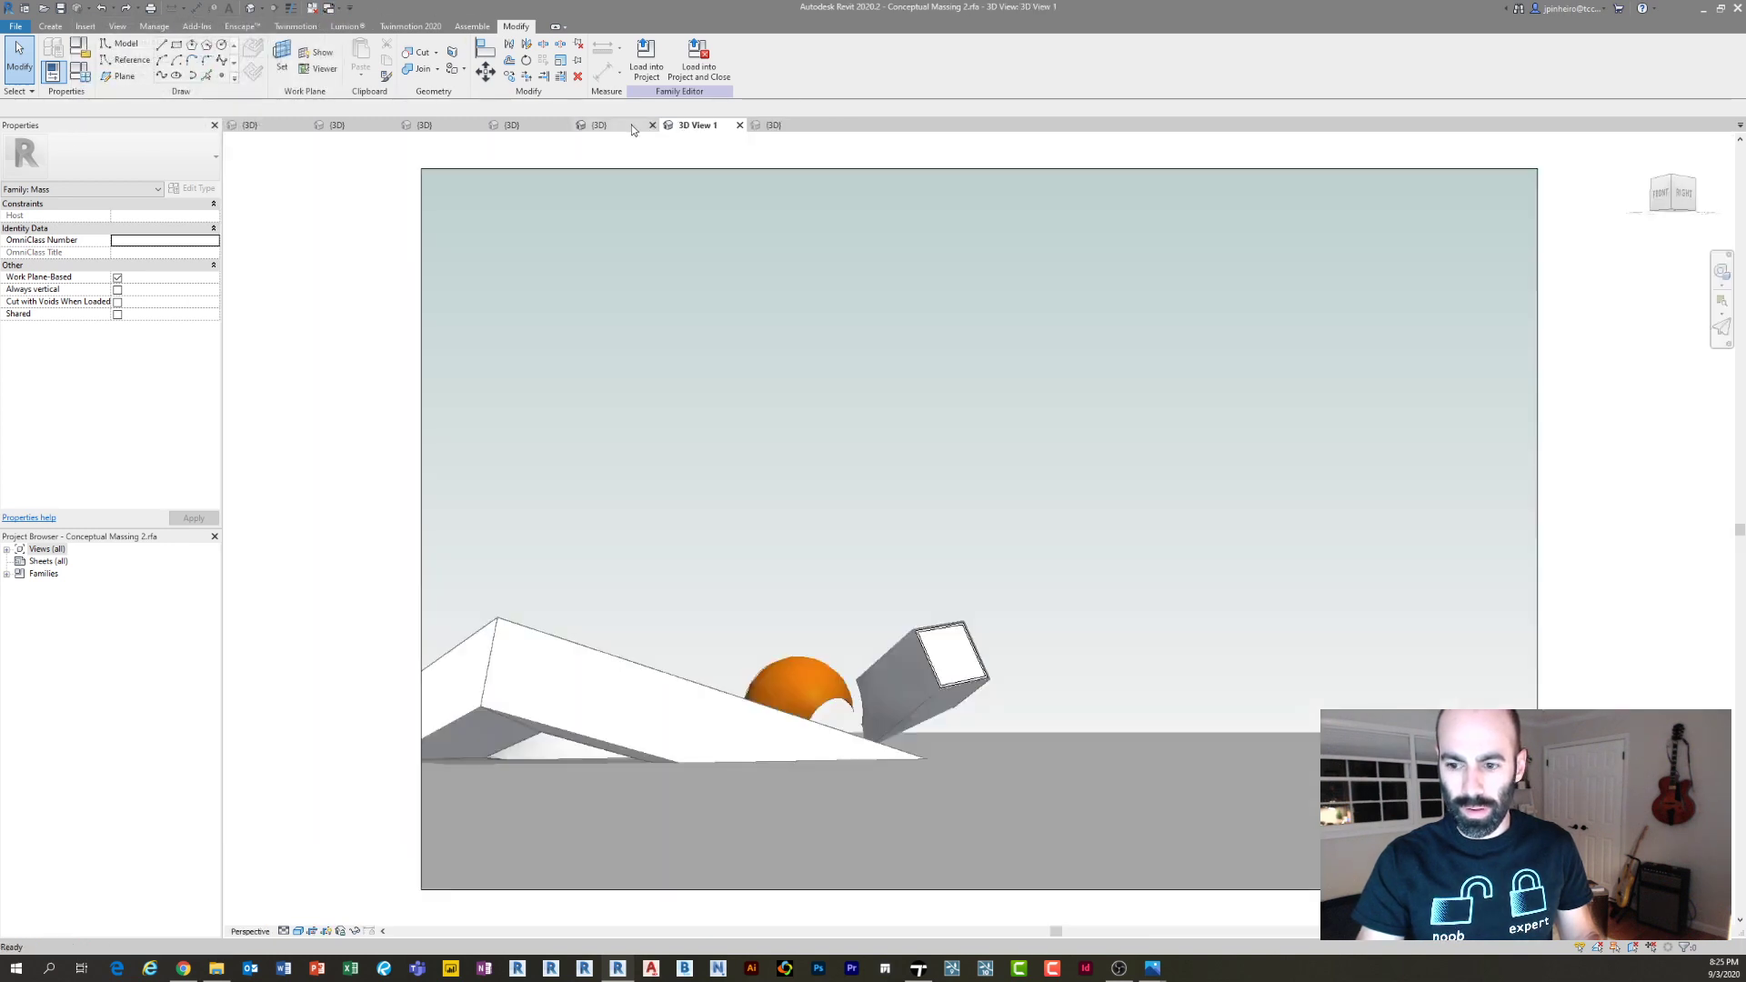
{"action": "left_click", "coordinate": [631, 124]}
{"action": "left_click", "coordinate": [424, 126]}
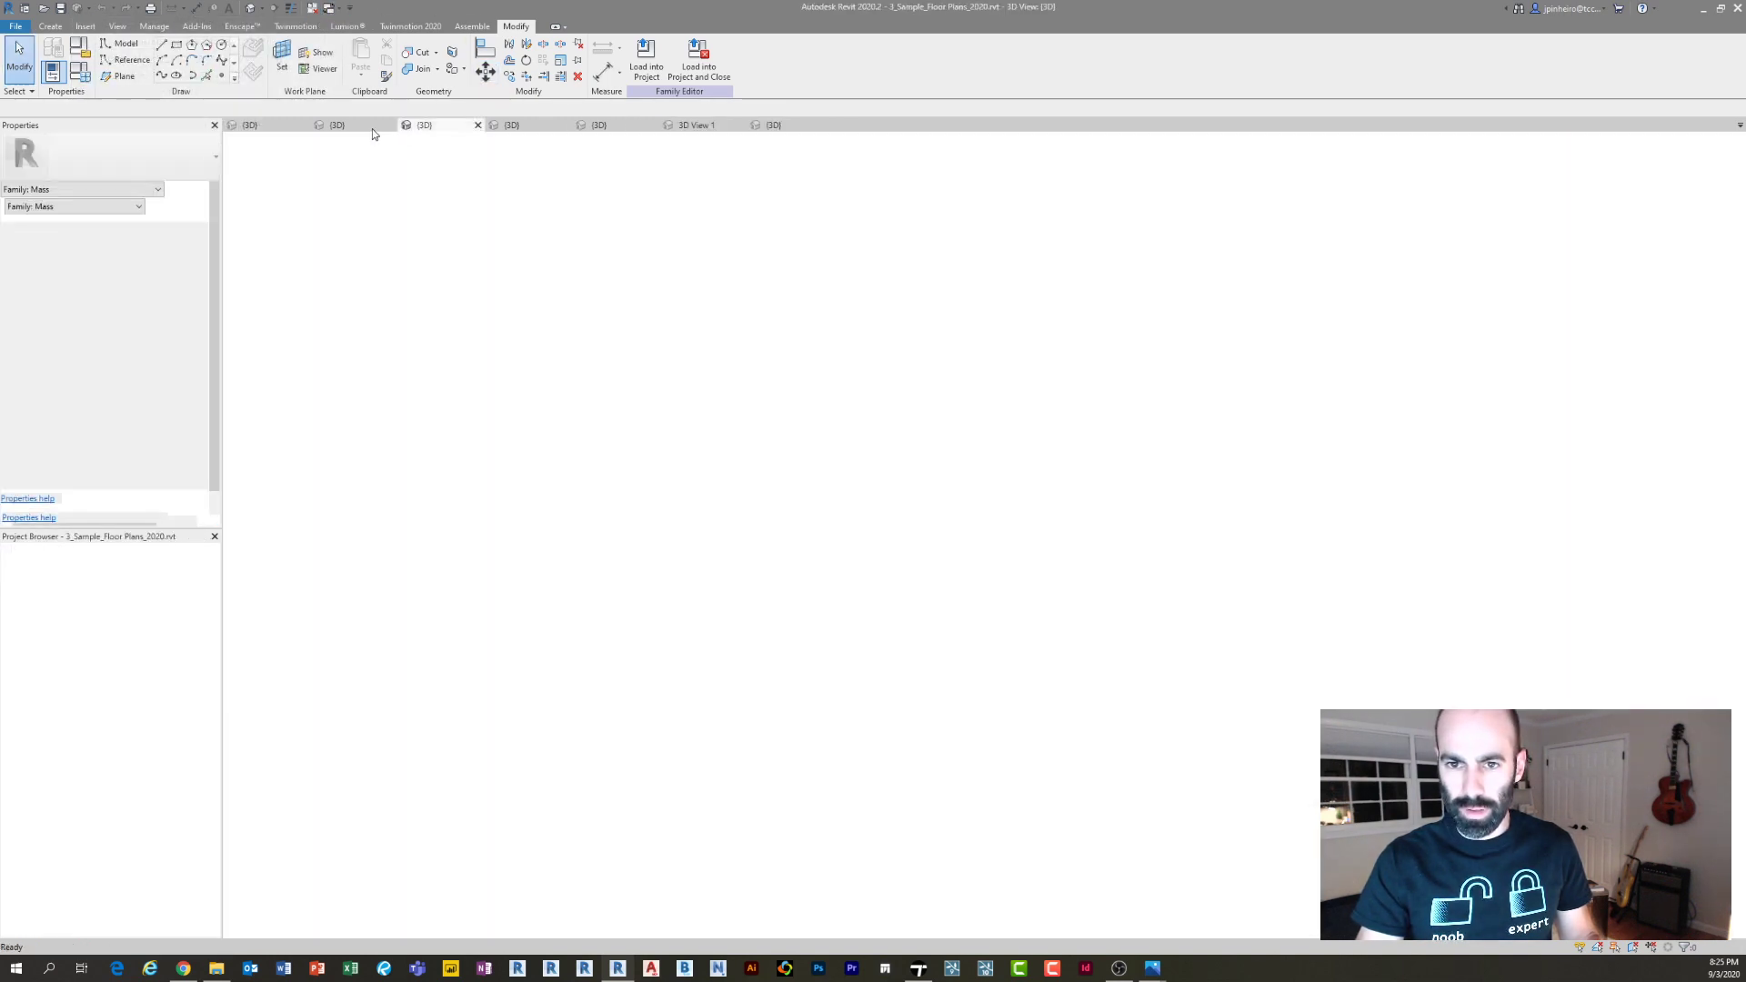
{"action": "left_click", "coordinate": [367, 130]}
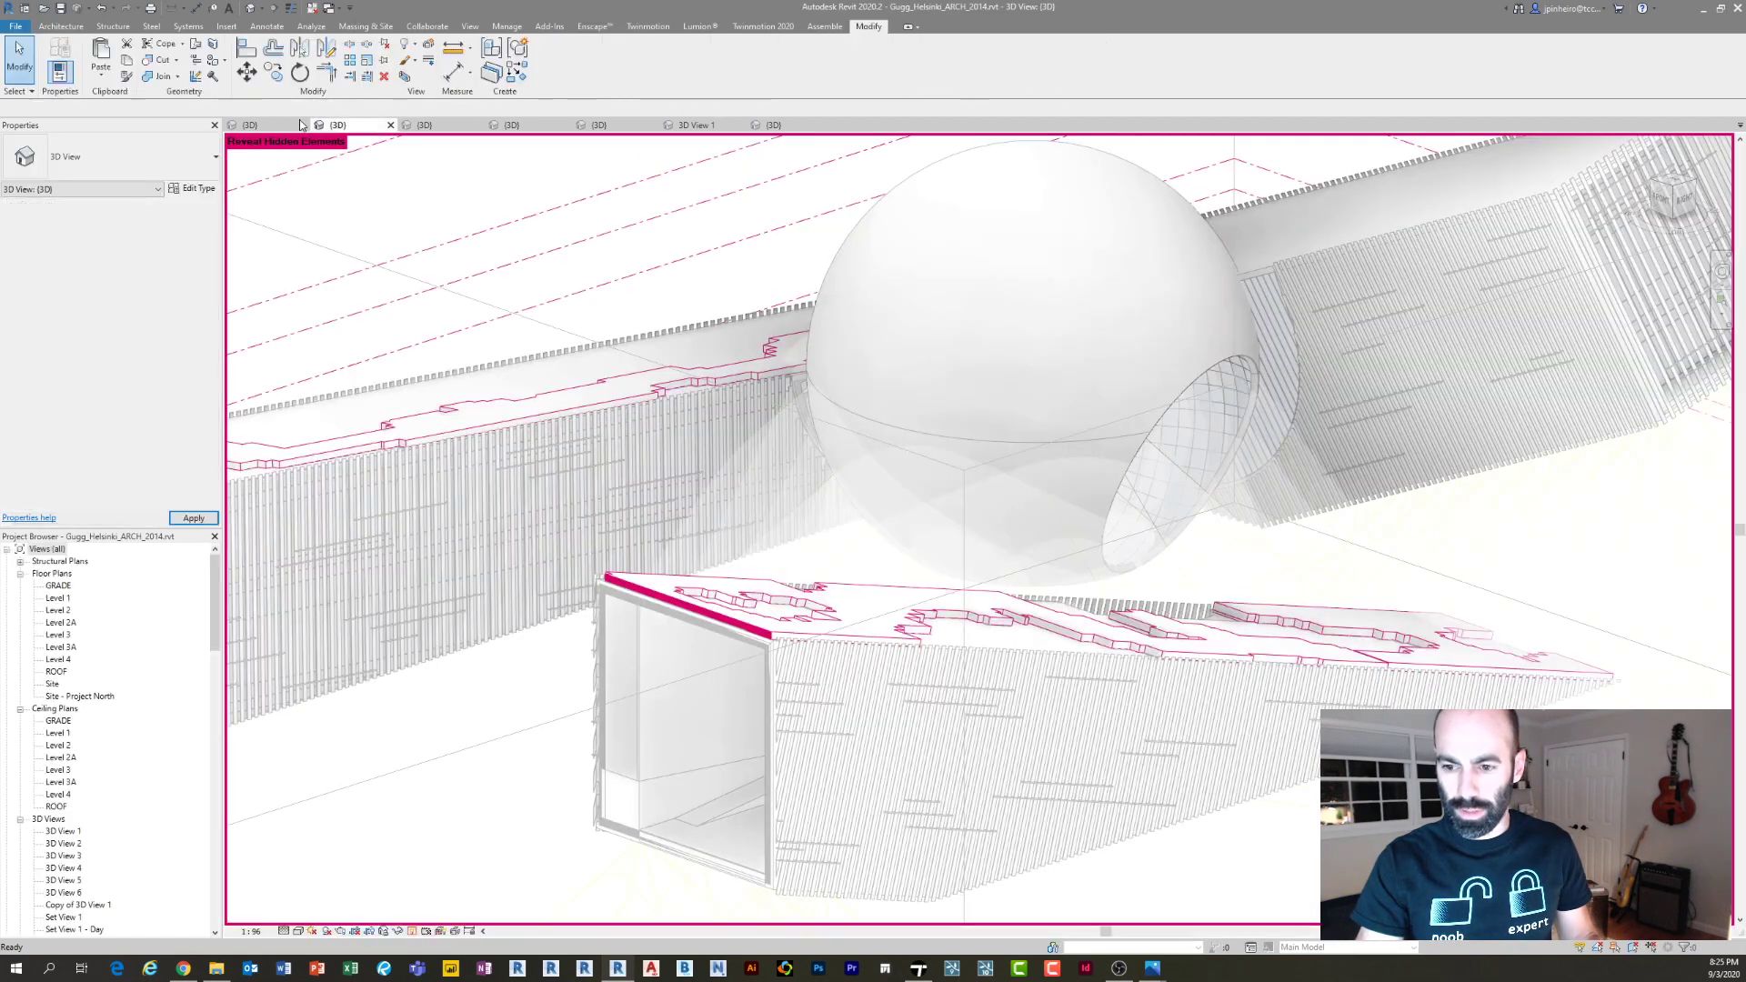
Turn off Reveal Hidden Elements and the section box in the 3D view to show the uncut building
{"action": "middle_click_drag", "start_coordinate": [480, 661], "coordinate": [465, 658]}
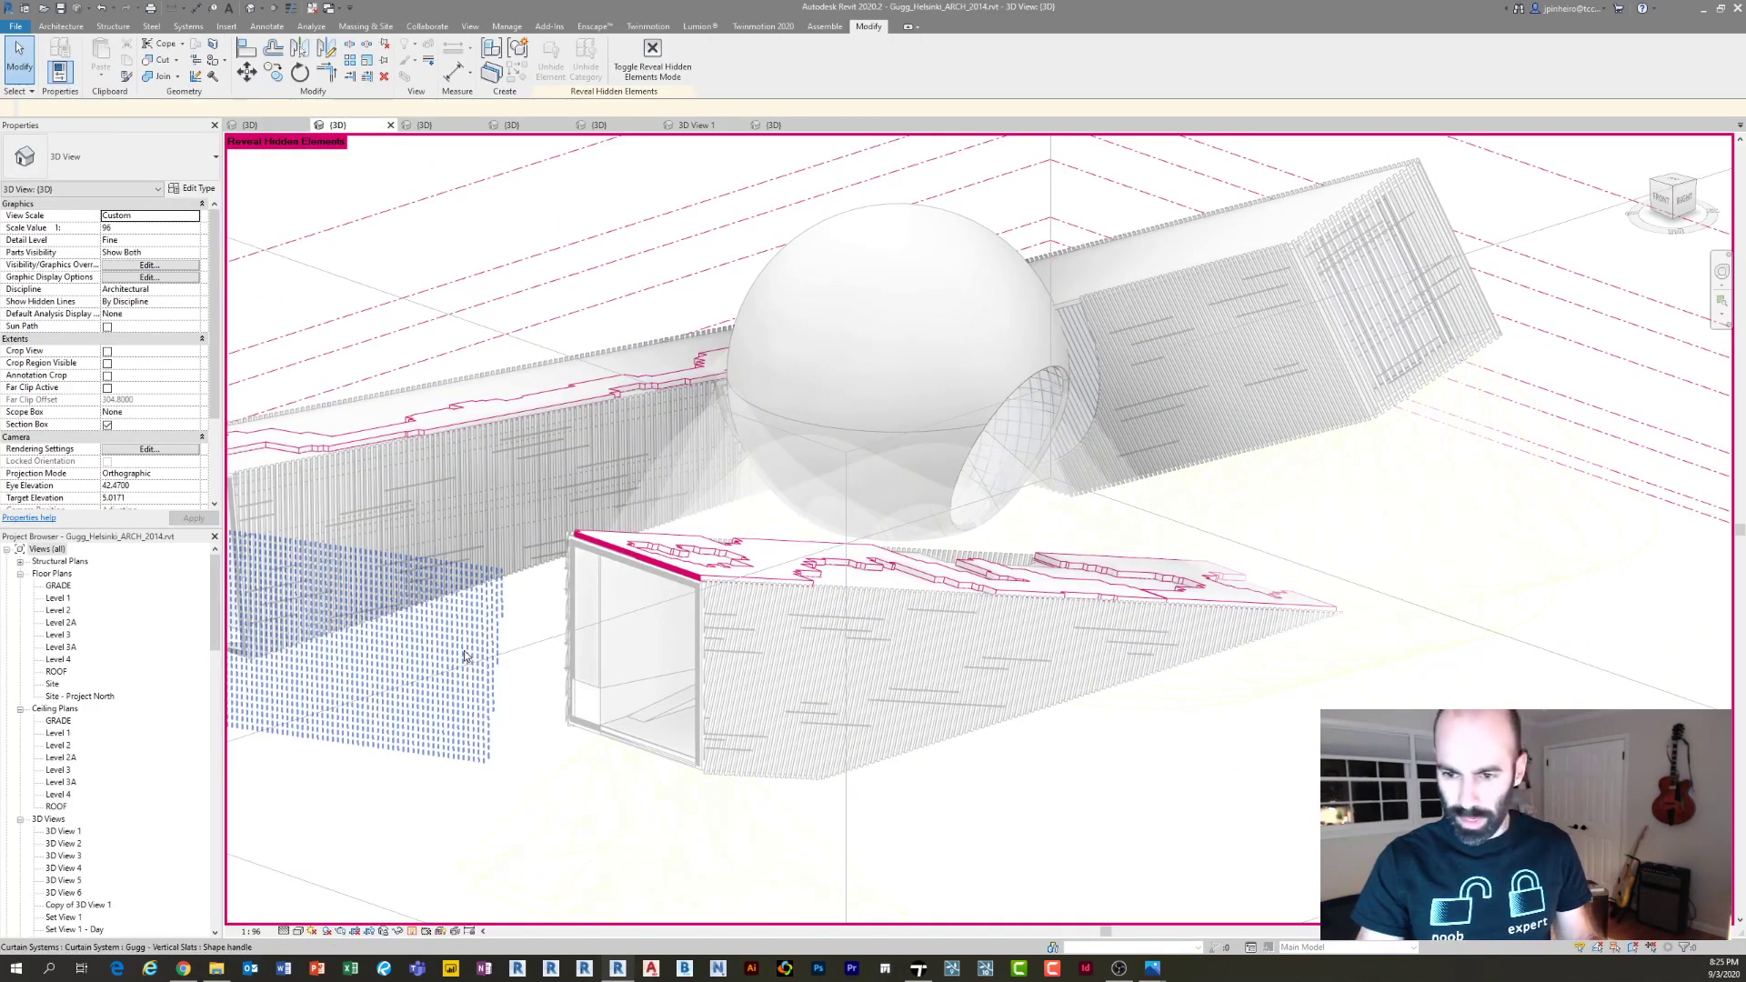
{"action": "middle_click_drag", "start_coordinate": [517, 583], "coordinate": [569, 592]}
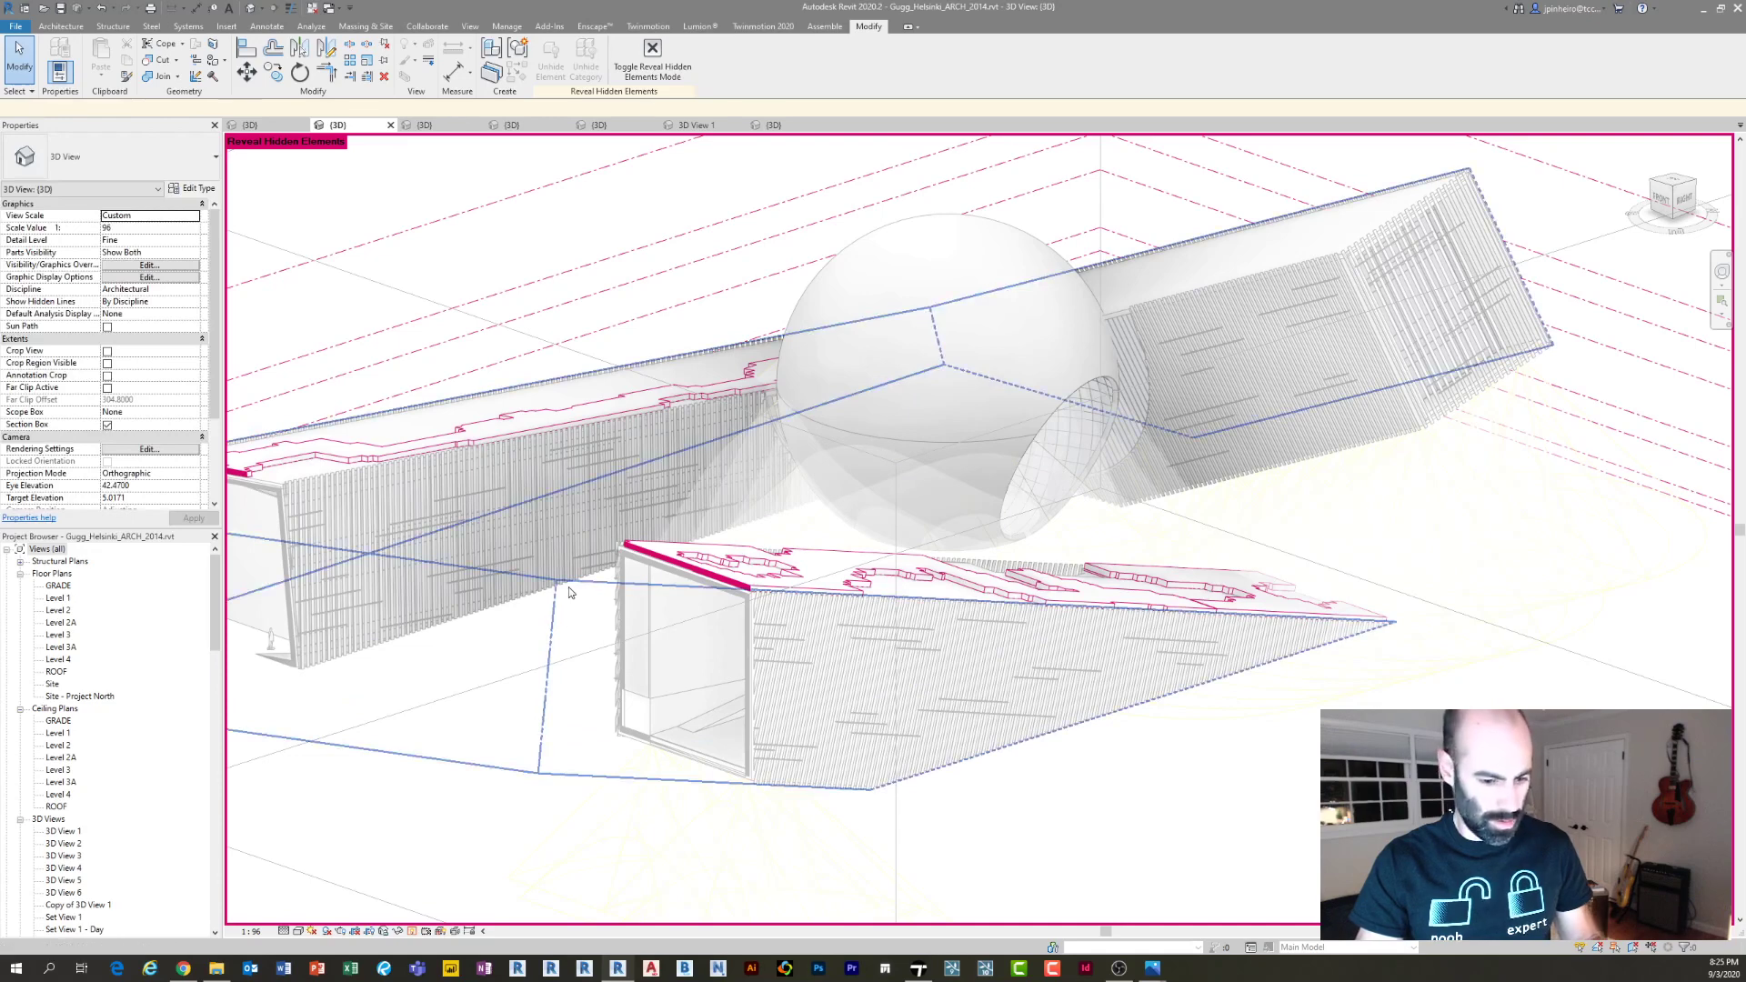
{"action": "scroll", "coordinate": [571, 593], "scroll_direction": "down", "scroll_amount": 4}
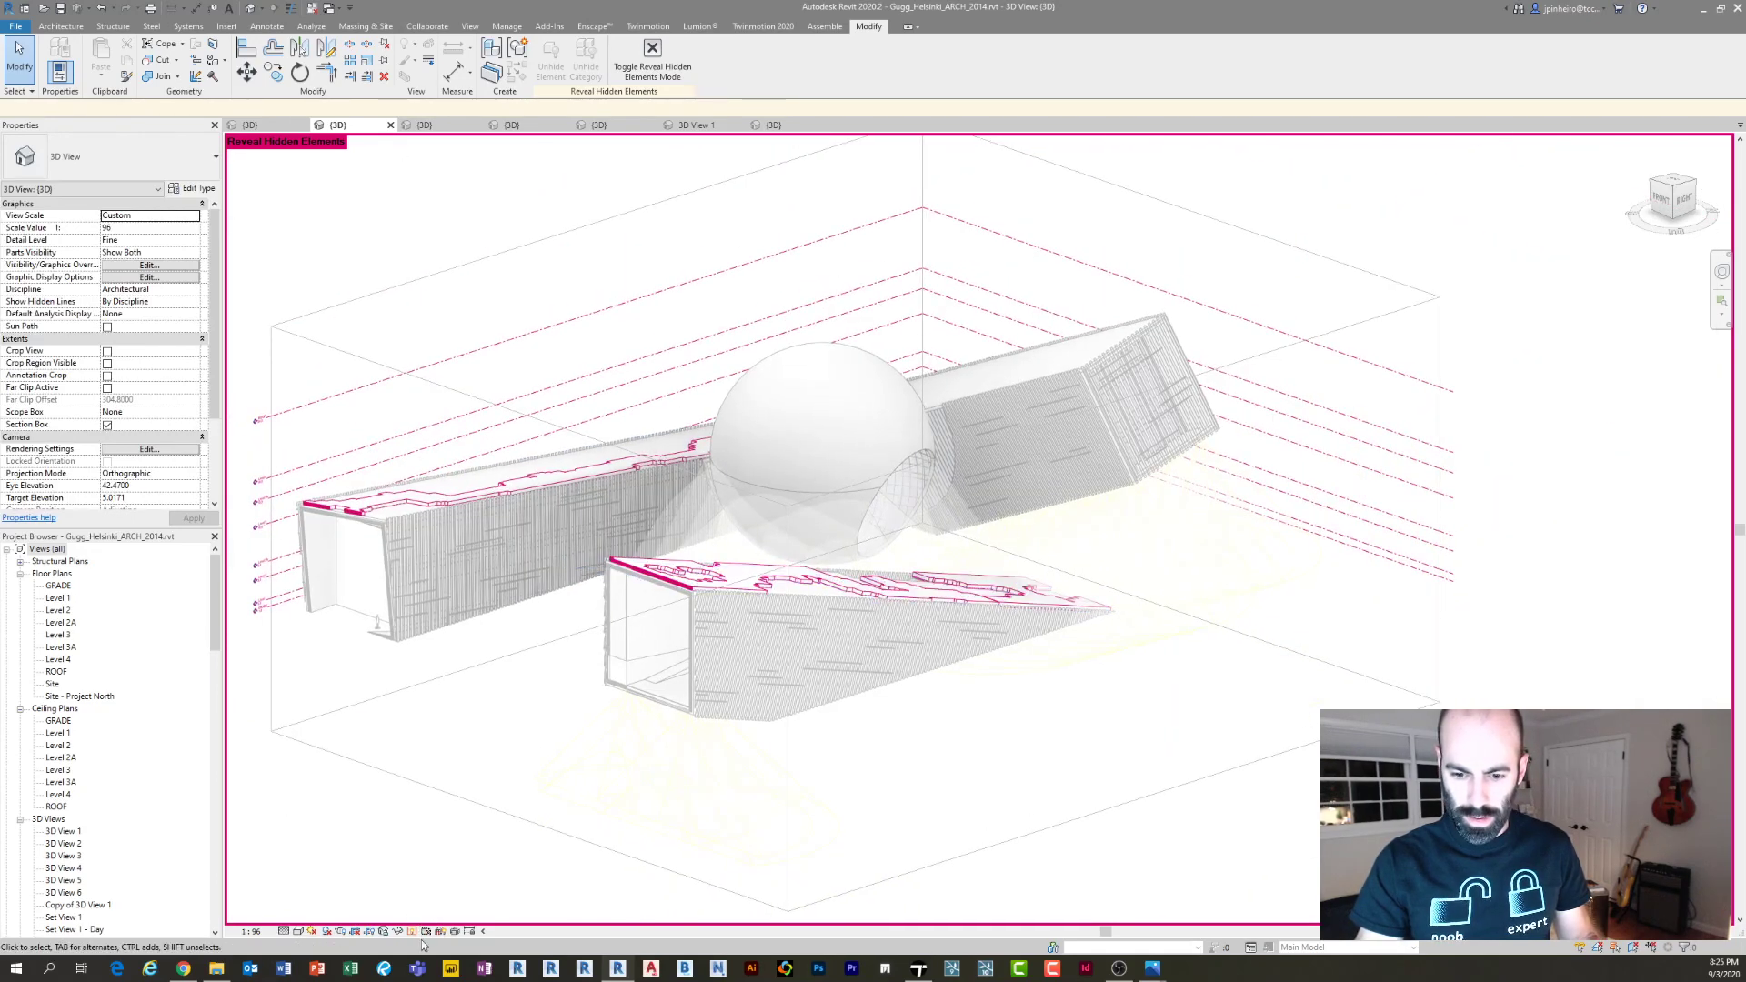
{"action": "left_click", "coordinate": [412, 930]}
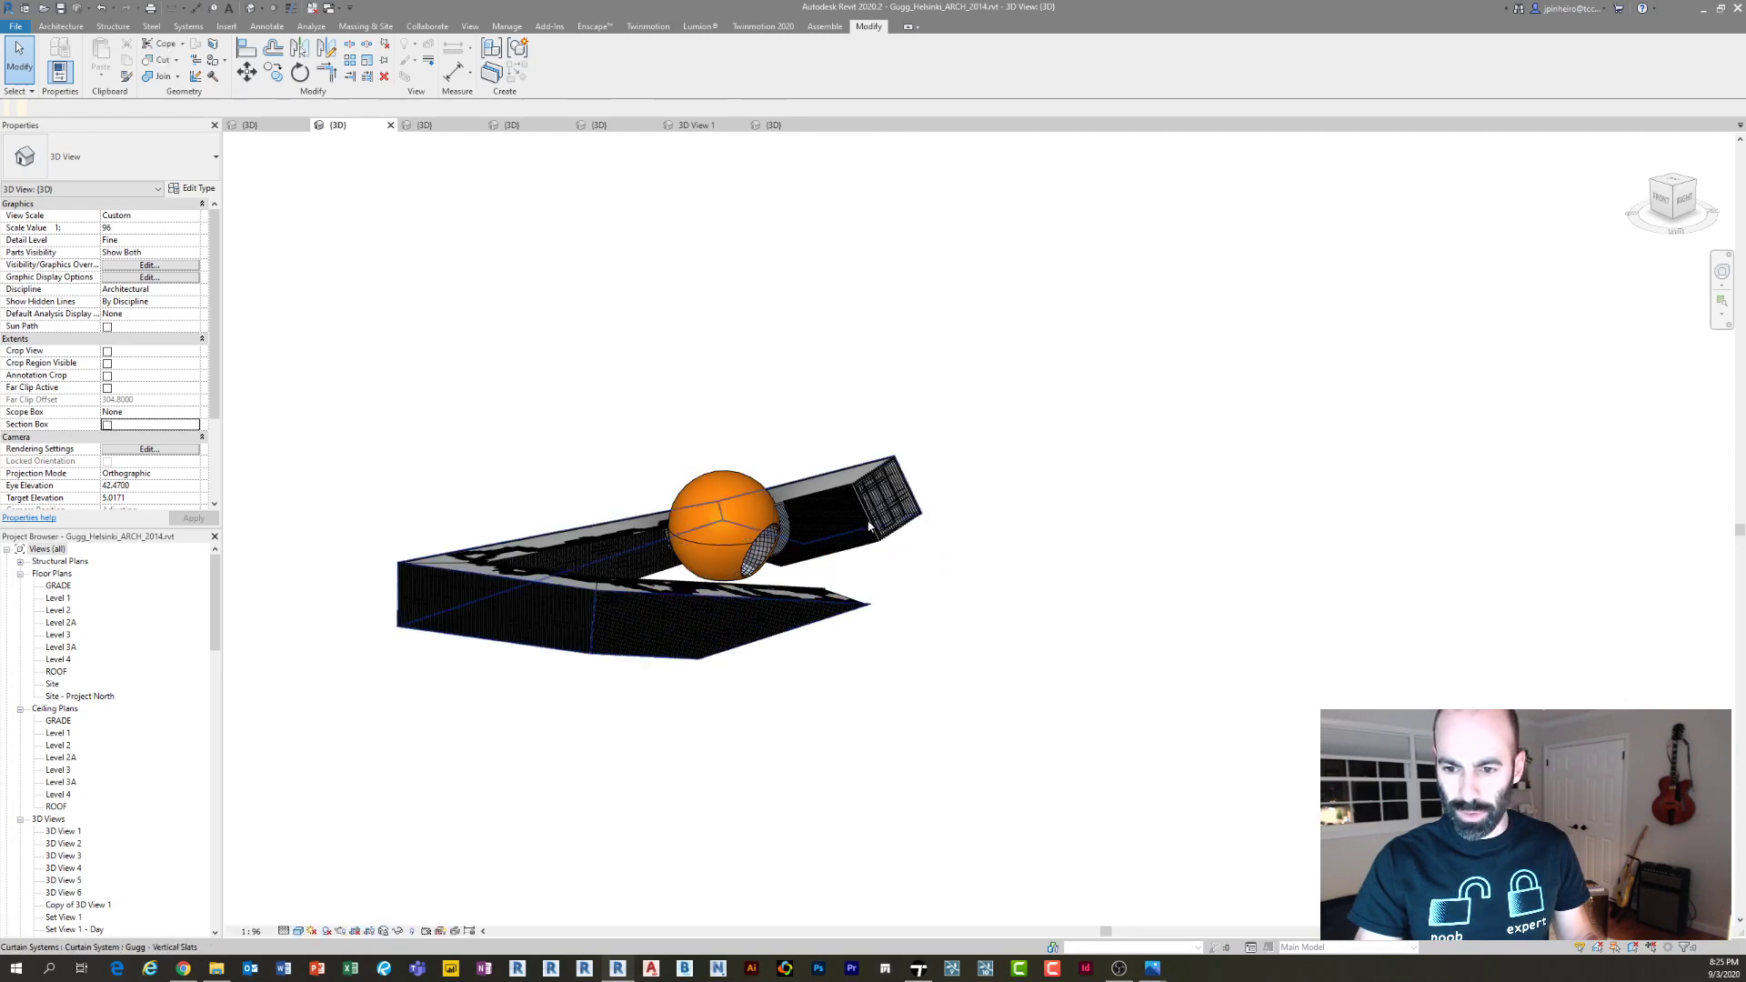
{"action": "scroll", "coordinate": [852, 483], "scroll_direction": "up", "scroll_amount": 5}
{"action": "scroll", "coordinate": [855, 483], "scroll_direction": "up", "scroll_amount": 2}
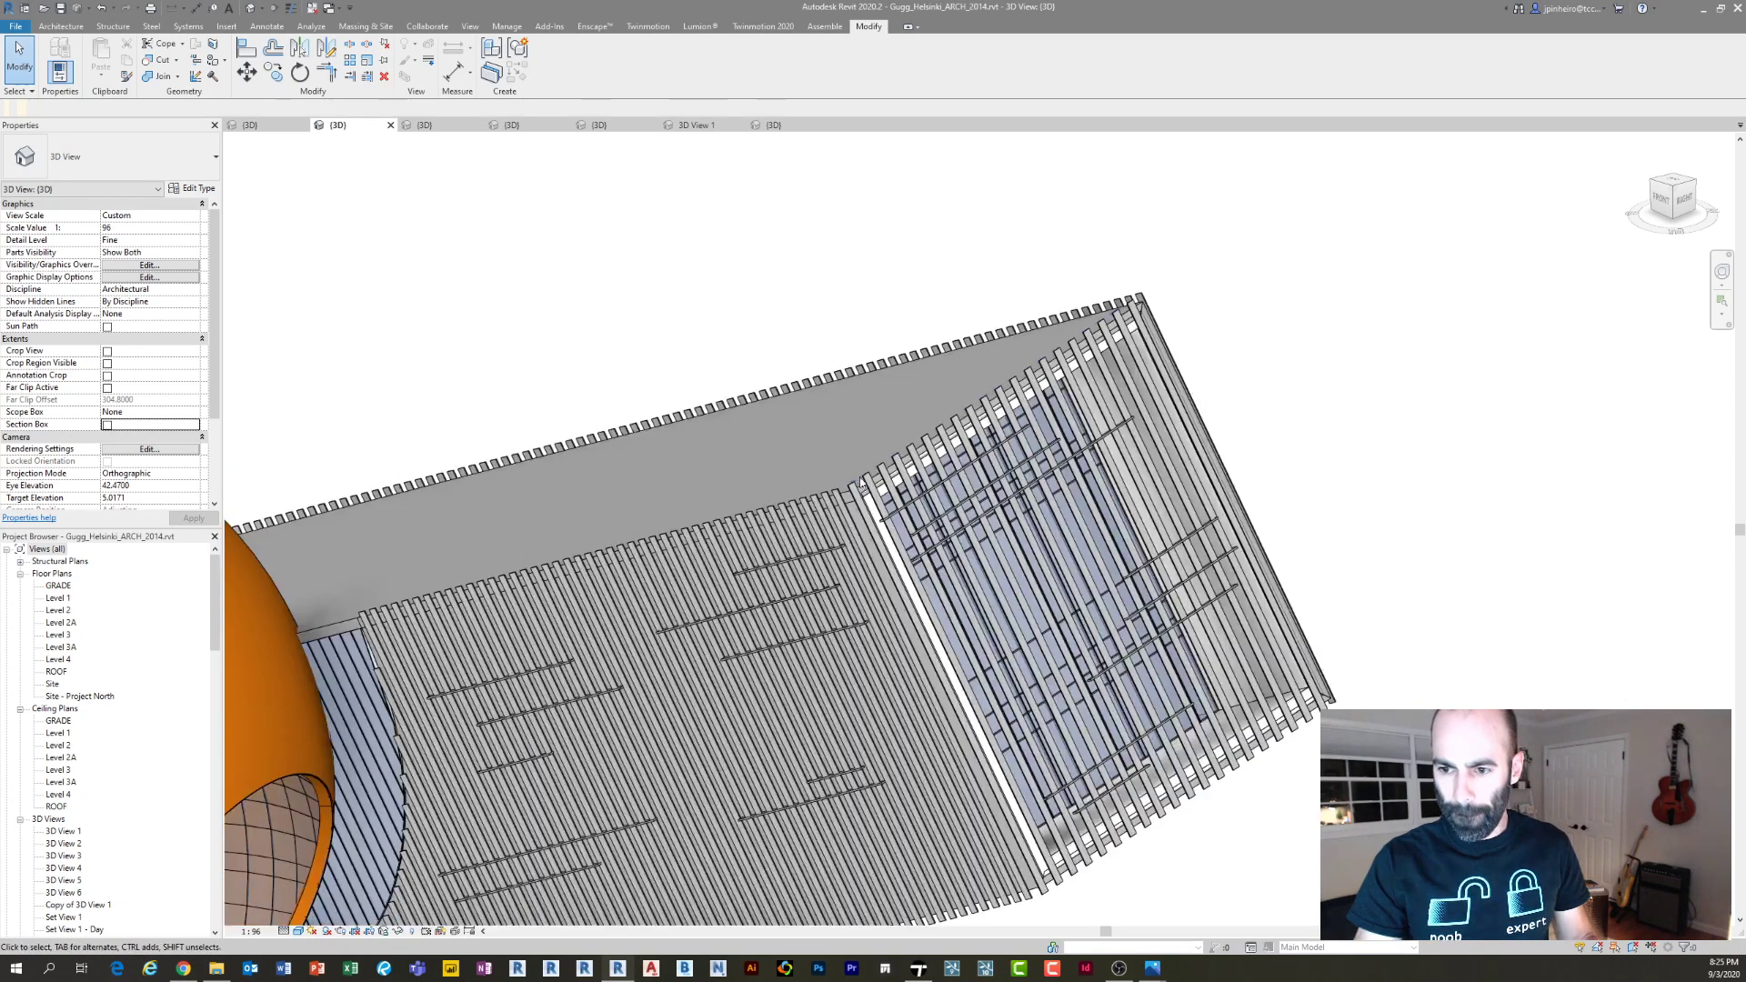
Place a new Conceptual Massing 2 component on the work plane beside the building
{"action": "key", "text": "c"}
{"action": "key", "text": "m"}
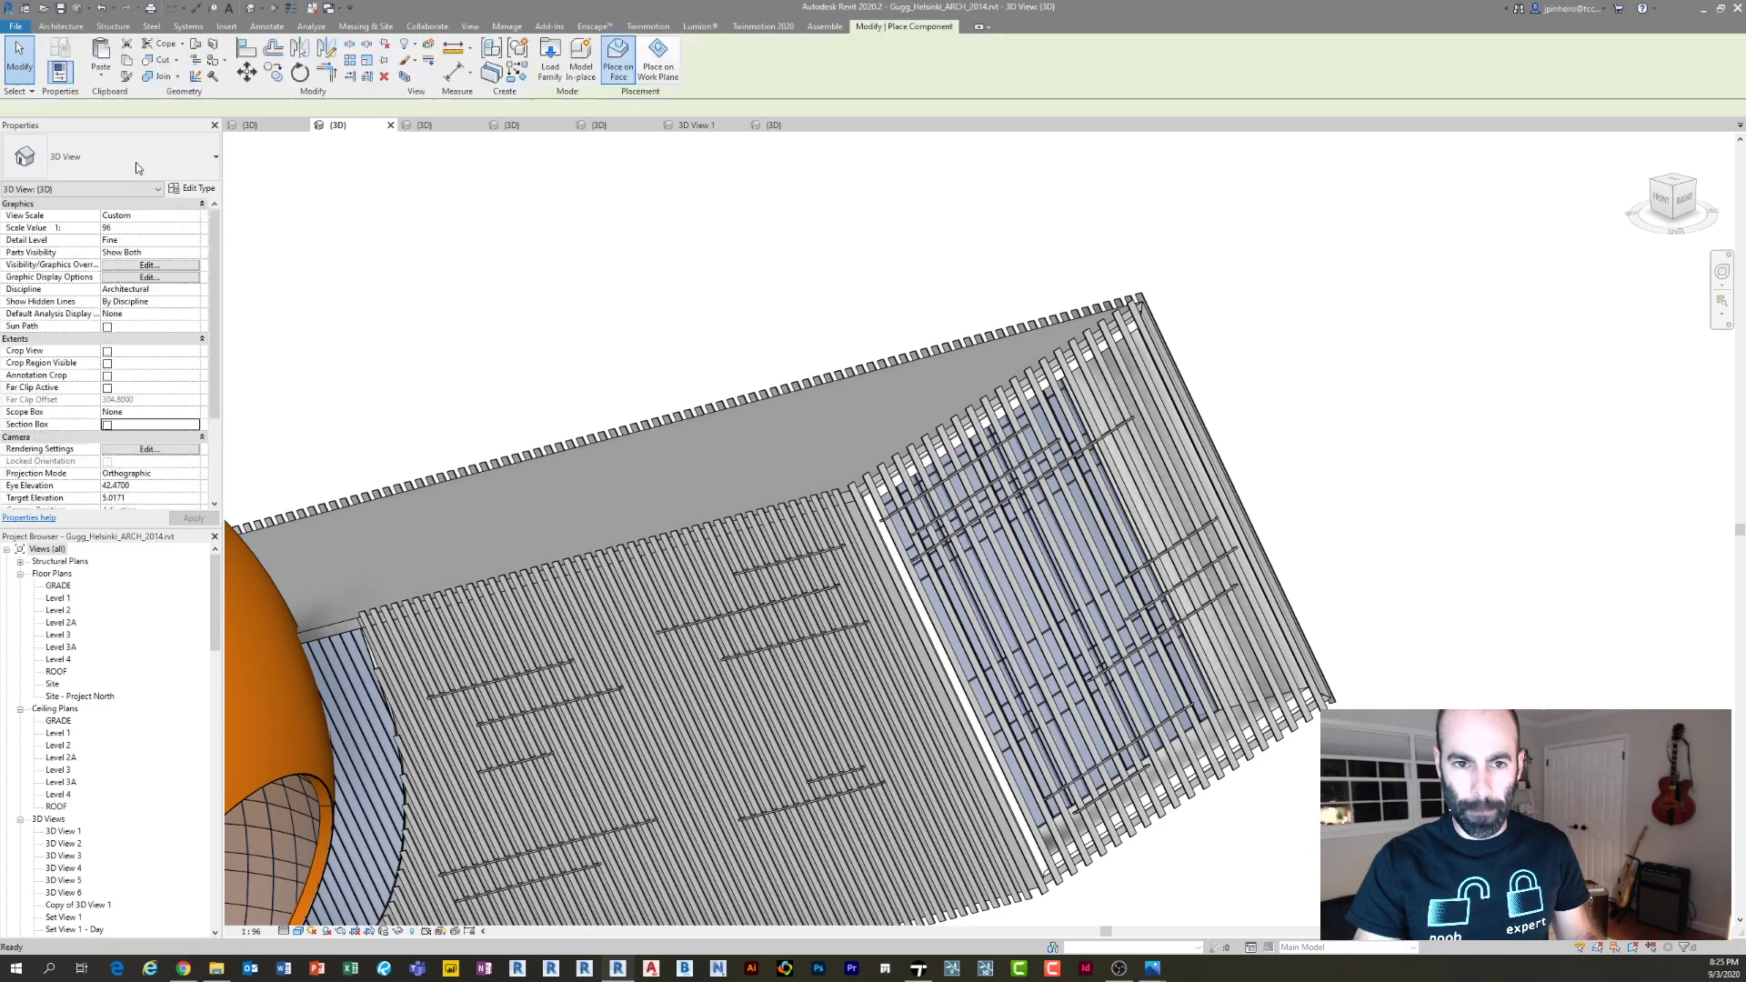
{"action": "left_click", "coordinate": [130, 170]}
{"action": "type", "text": "mas"}
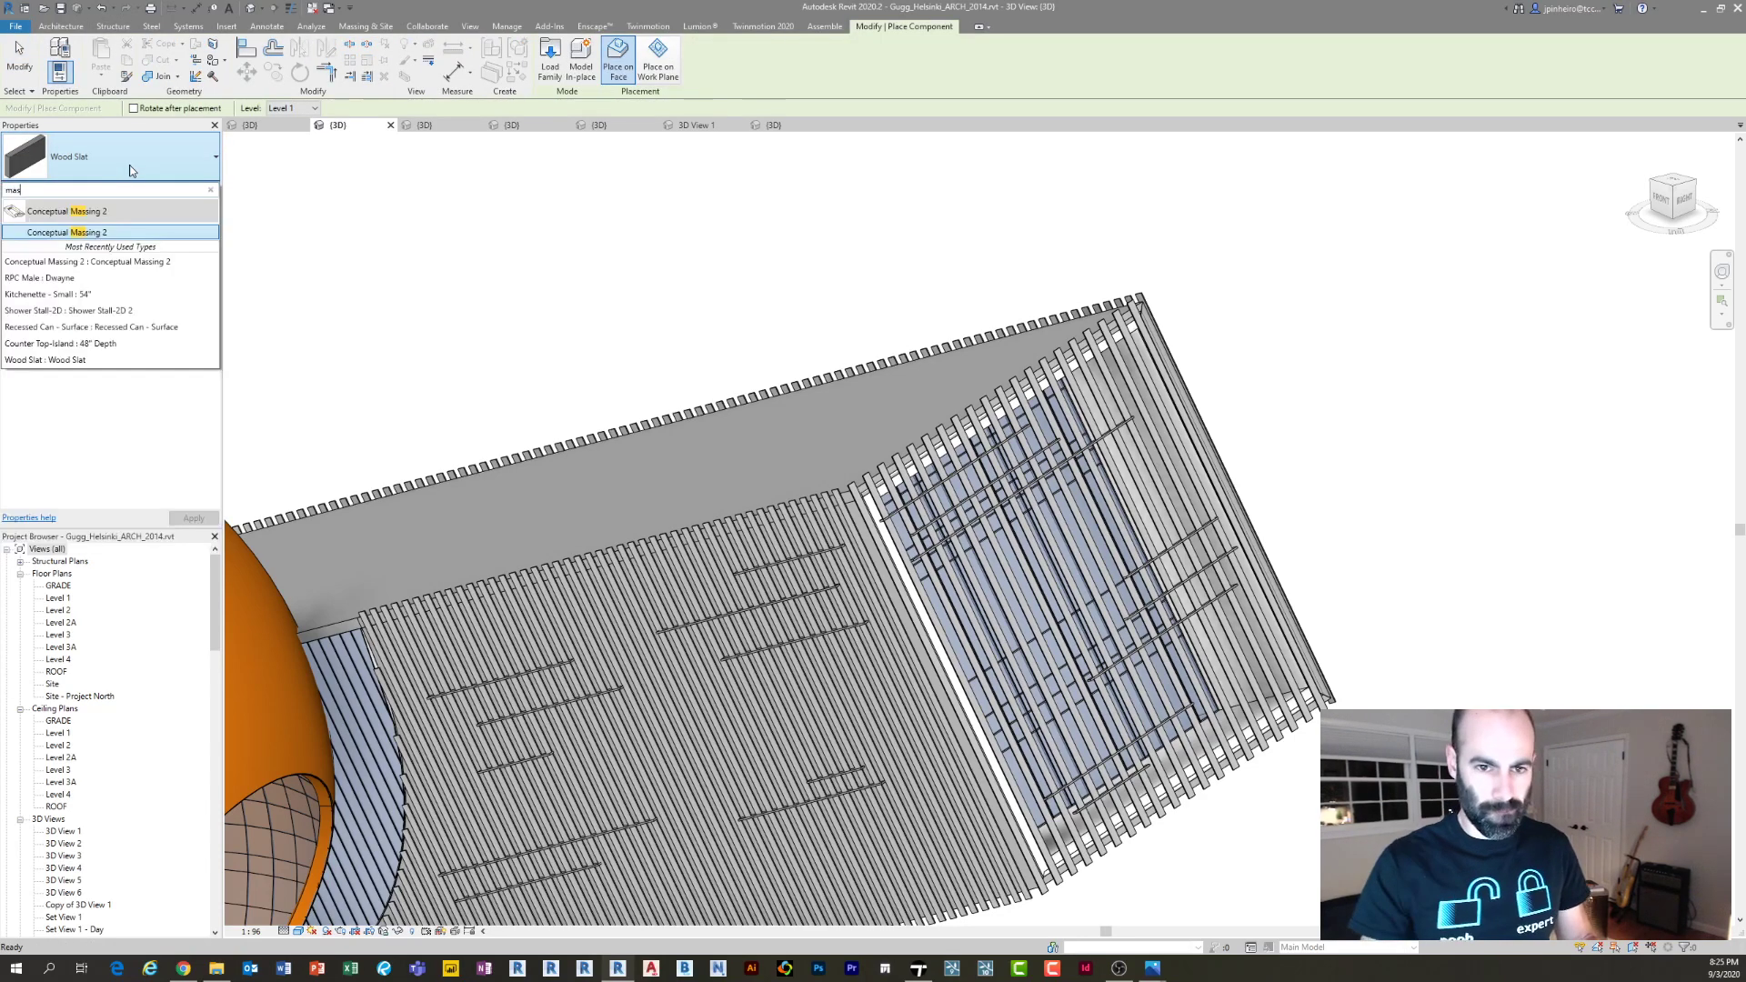
{"action": "left_click", "coordinate": [111, 232]}
{"action": "scroll", "coordinate": [768, 488], "scroll_direction": "down", "scroll_amount": 6}
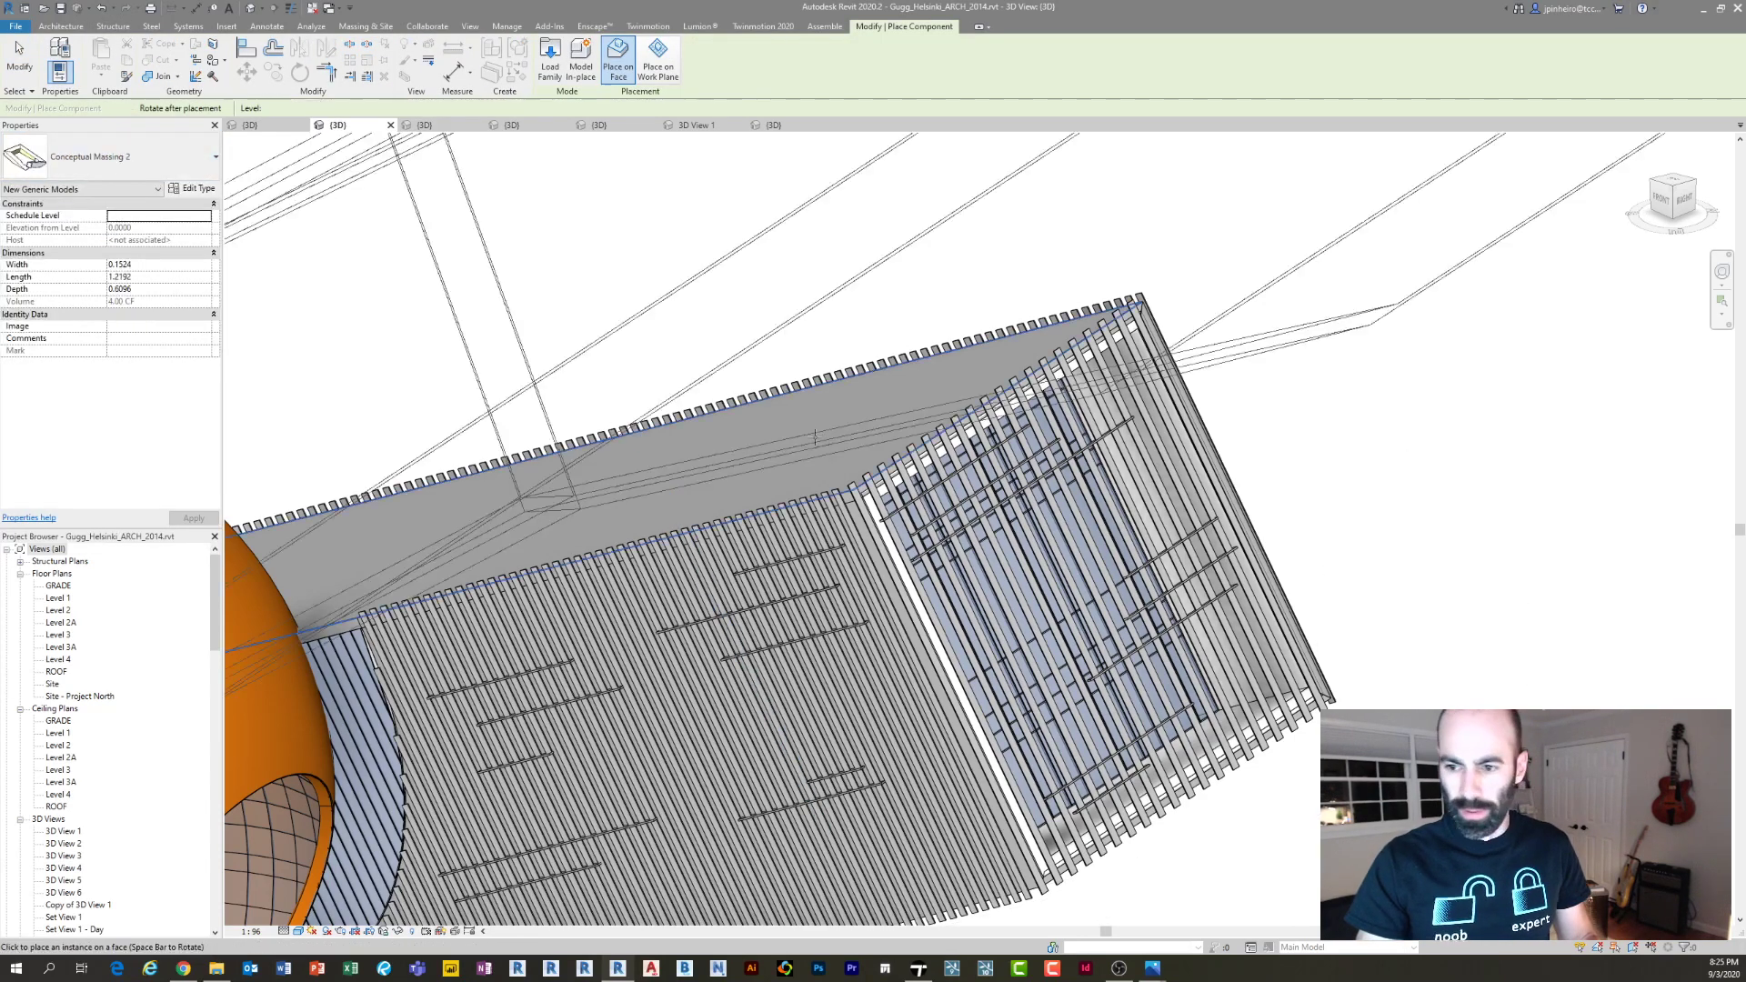
{"action": "left_click", "coordinate": [657, 59]}
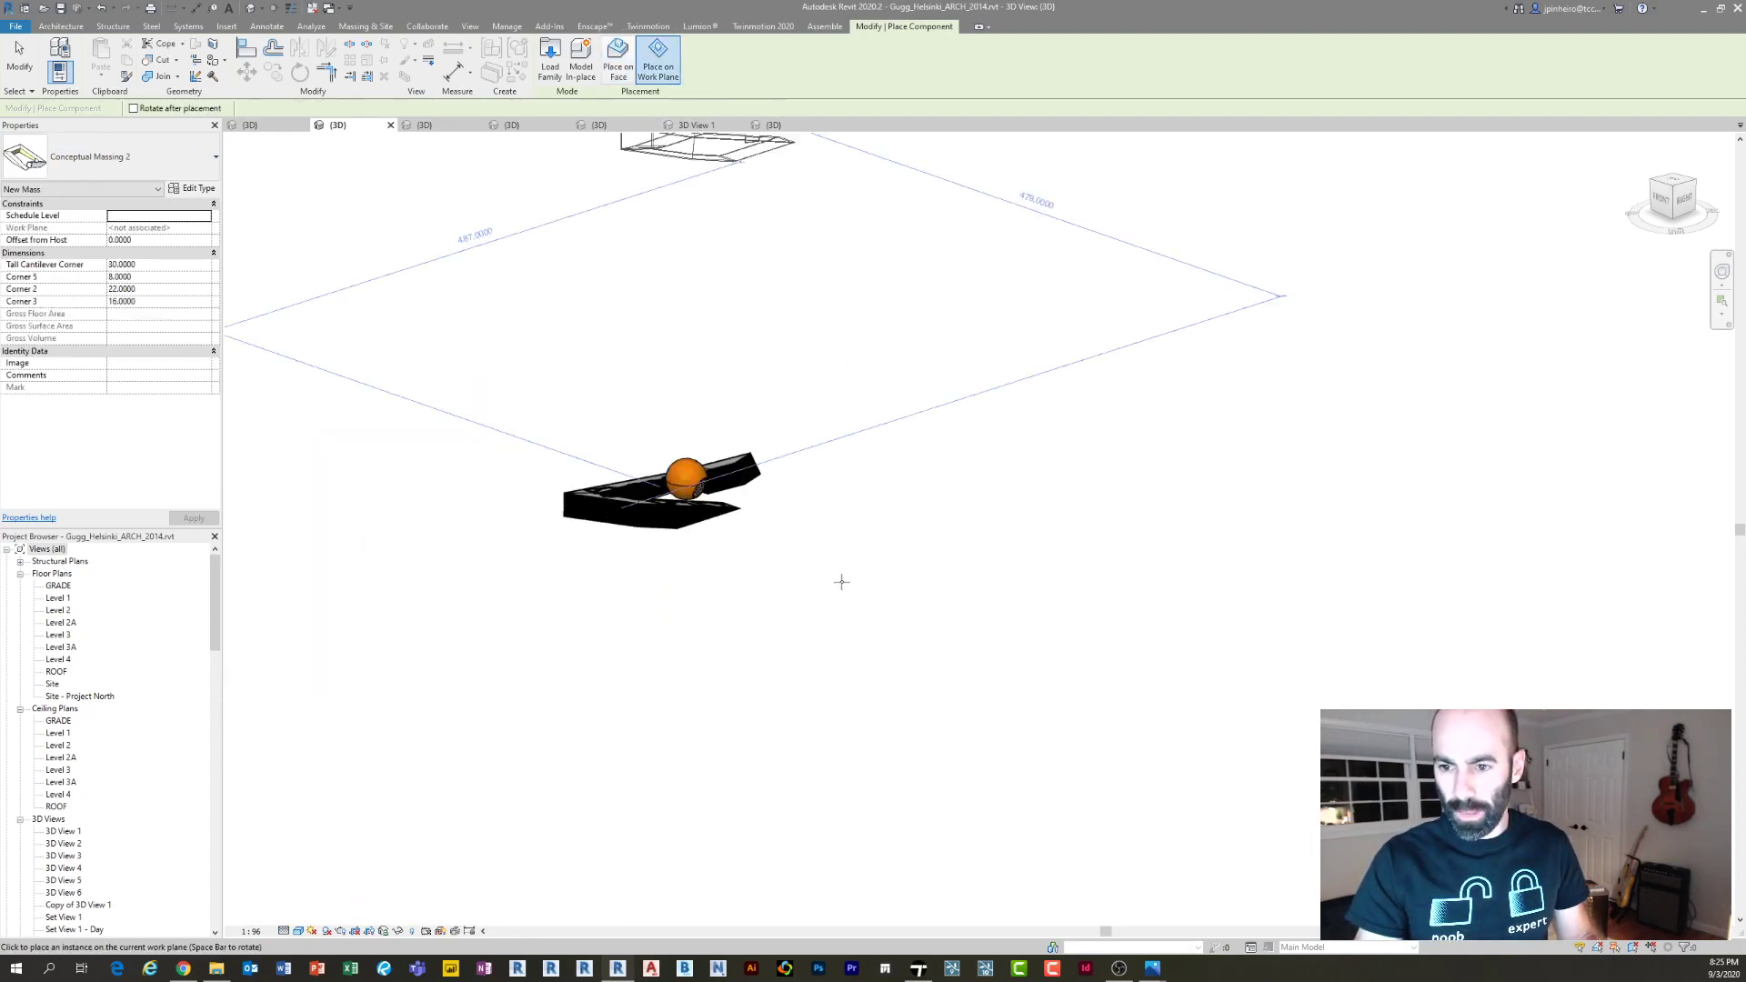
{"action": "left_click", "coordinate": [823, 550]}
{"action": "key", "text": "Escape"}
{"action": "key", "text": "Escape"}
{"action": "scroll", "coordinate": [1112, 544], "scroll_direction": "up", "scroll_amount": 10}
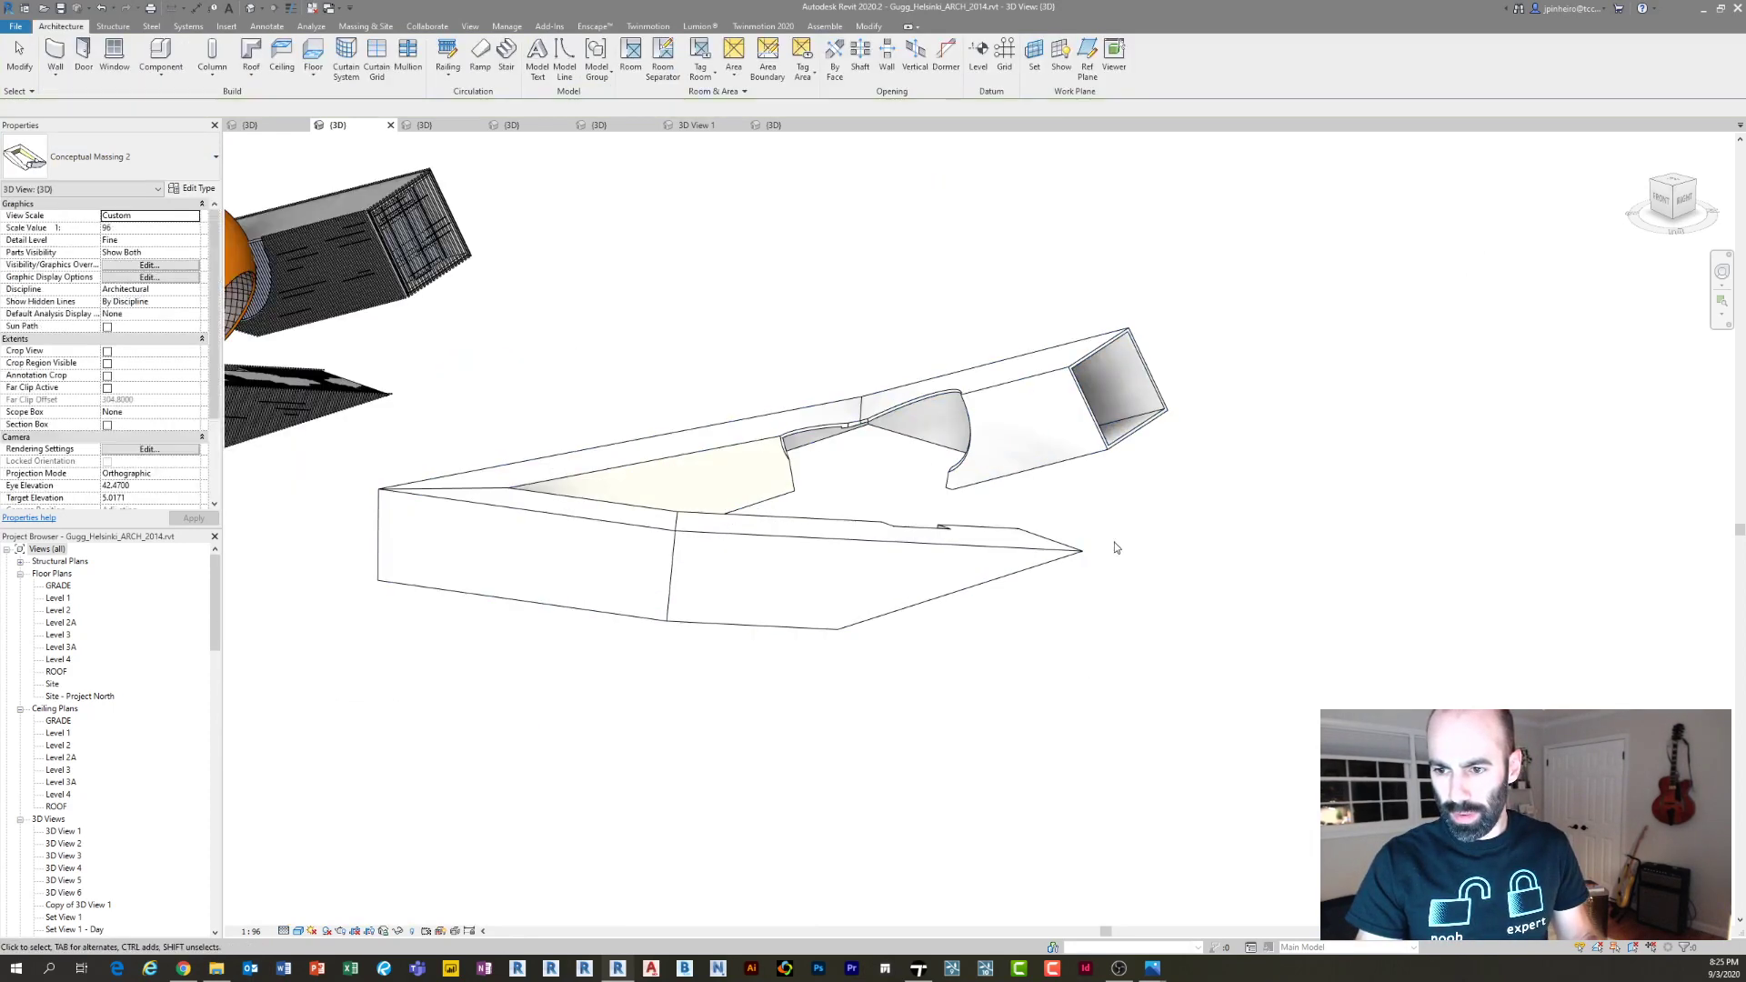
{"action": "scroll", "coordinate": [738, 418], "scroll_direction": "down", "scroll_amount": 3}
{"action": "left_click", "coordinate": [738, 418]}
{"action": "scroll", "coordinate": [780, 523], "scroll_direction": "down", "scroll_amount": 4}
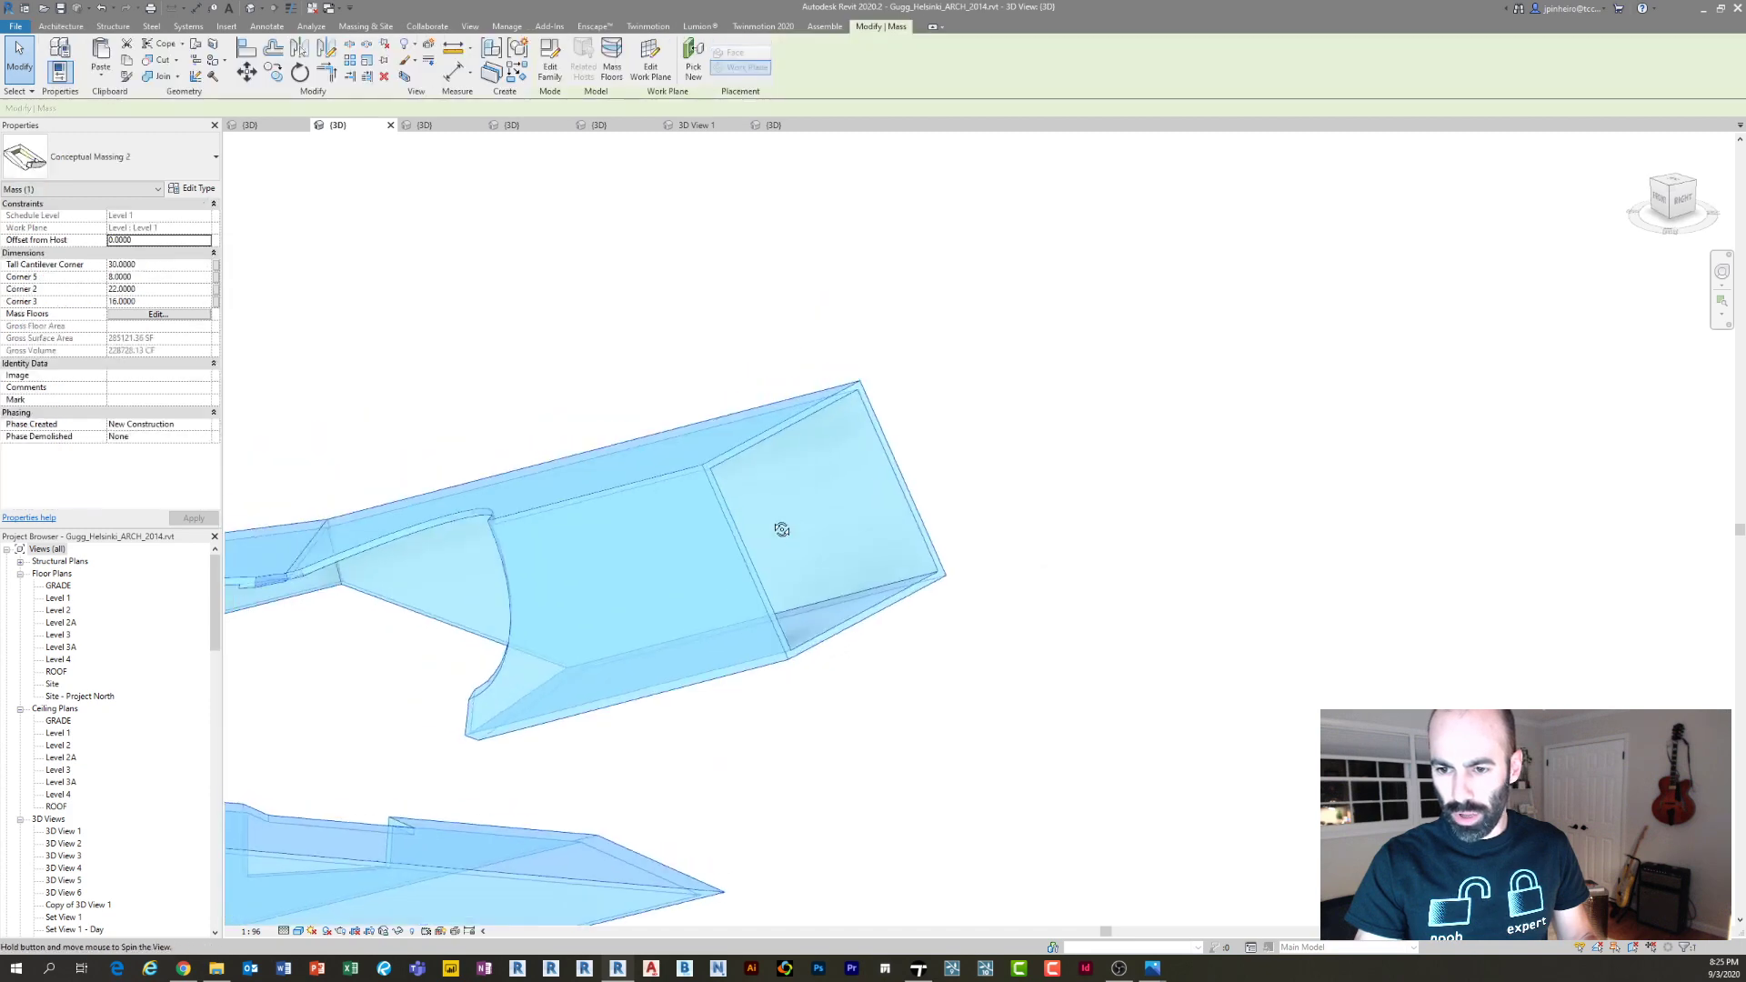
{"action": "left_click", "coordinate": [163, 159]}
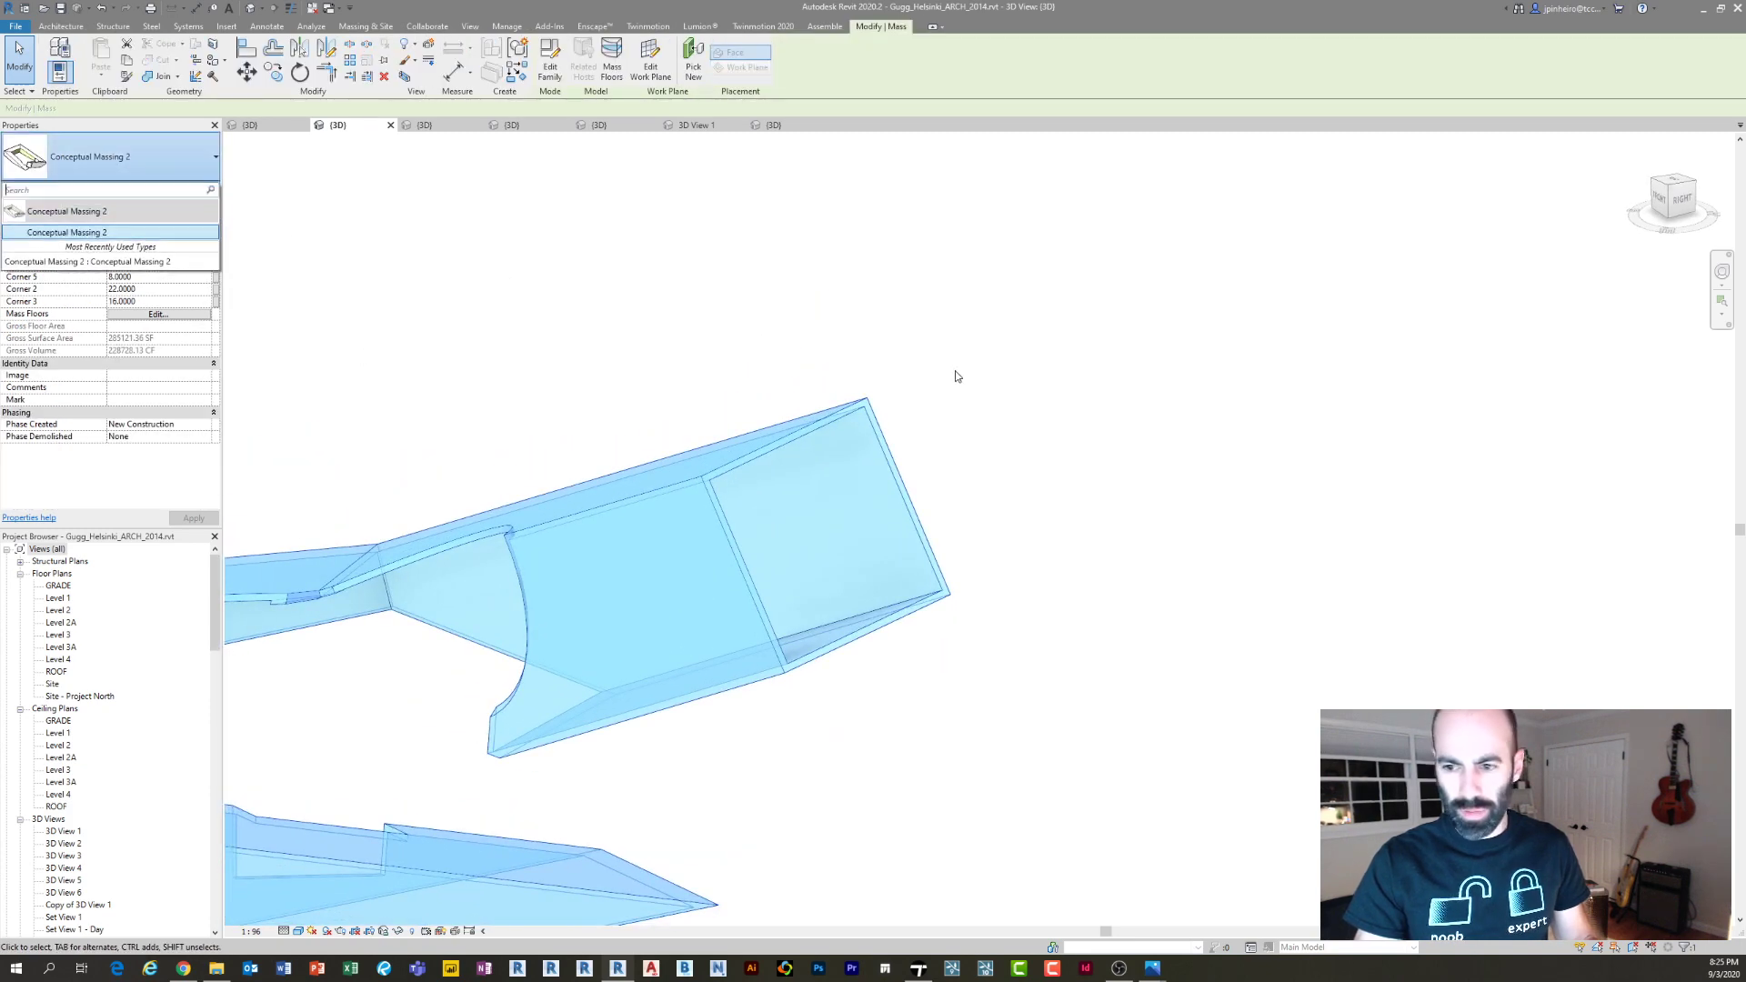
{"action": "left_click", "coordinate": [243, 178]}
{"action": "left_click", "coordinate": [197, 188]}
{"action": "key", "text": "Escape"}
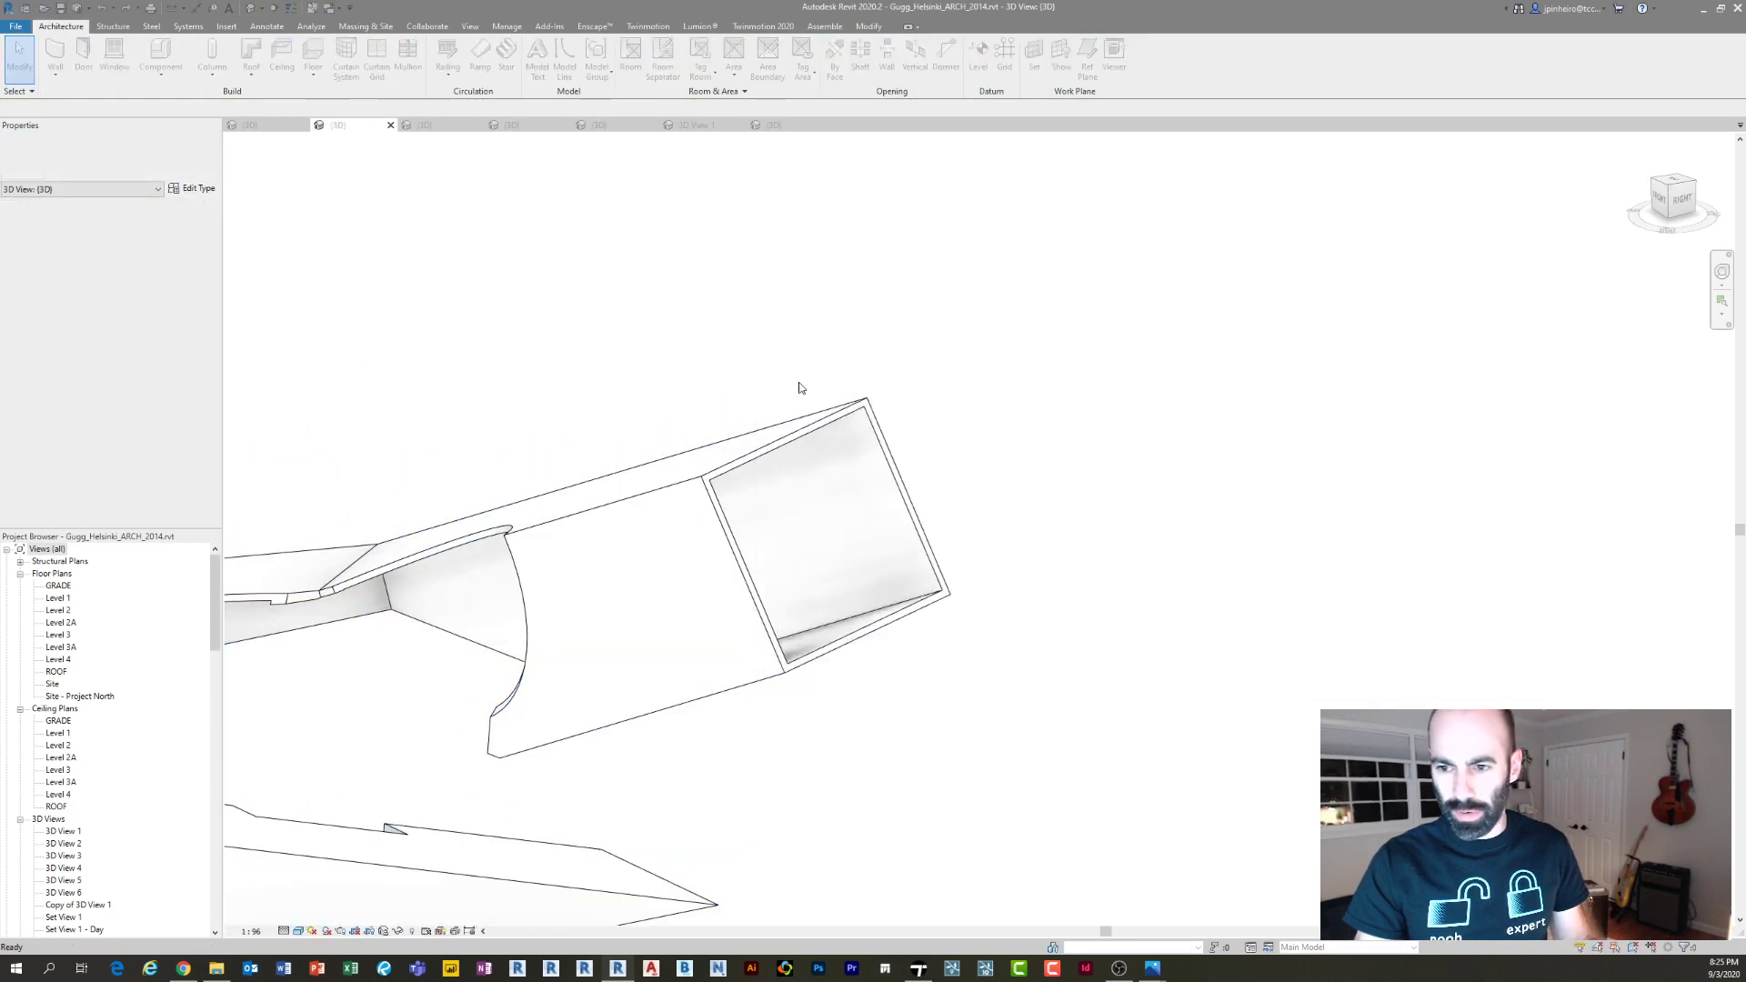
Turn on Slat Wall, Slat Interior and Glass and Slat At Cantl in the type properties of the newly placed Conceptual Massing 2 mass
{"action": "left_click", "coordinate": [754, 442]}
{"action": "left_click", "coordinate": [189, 191]}
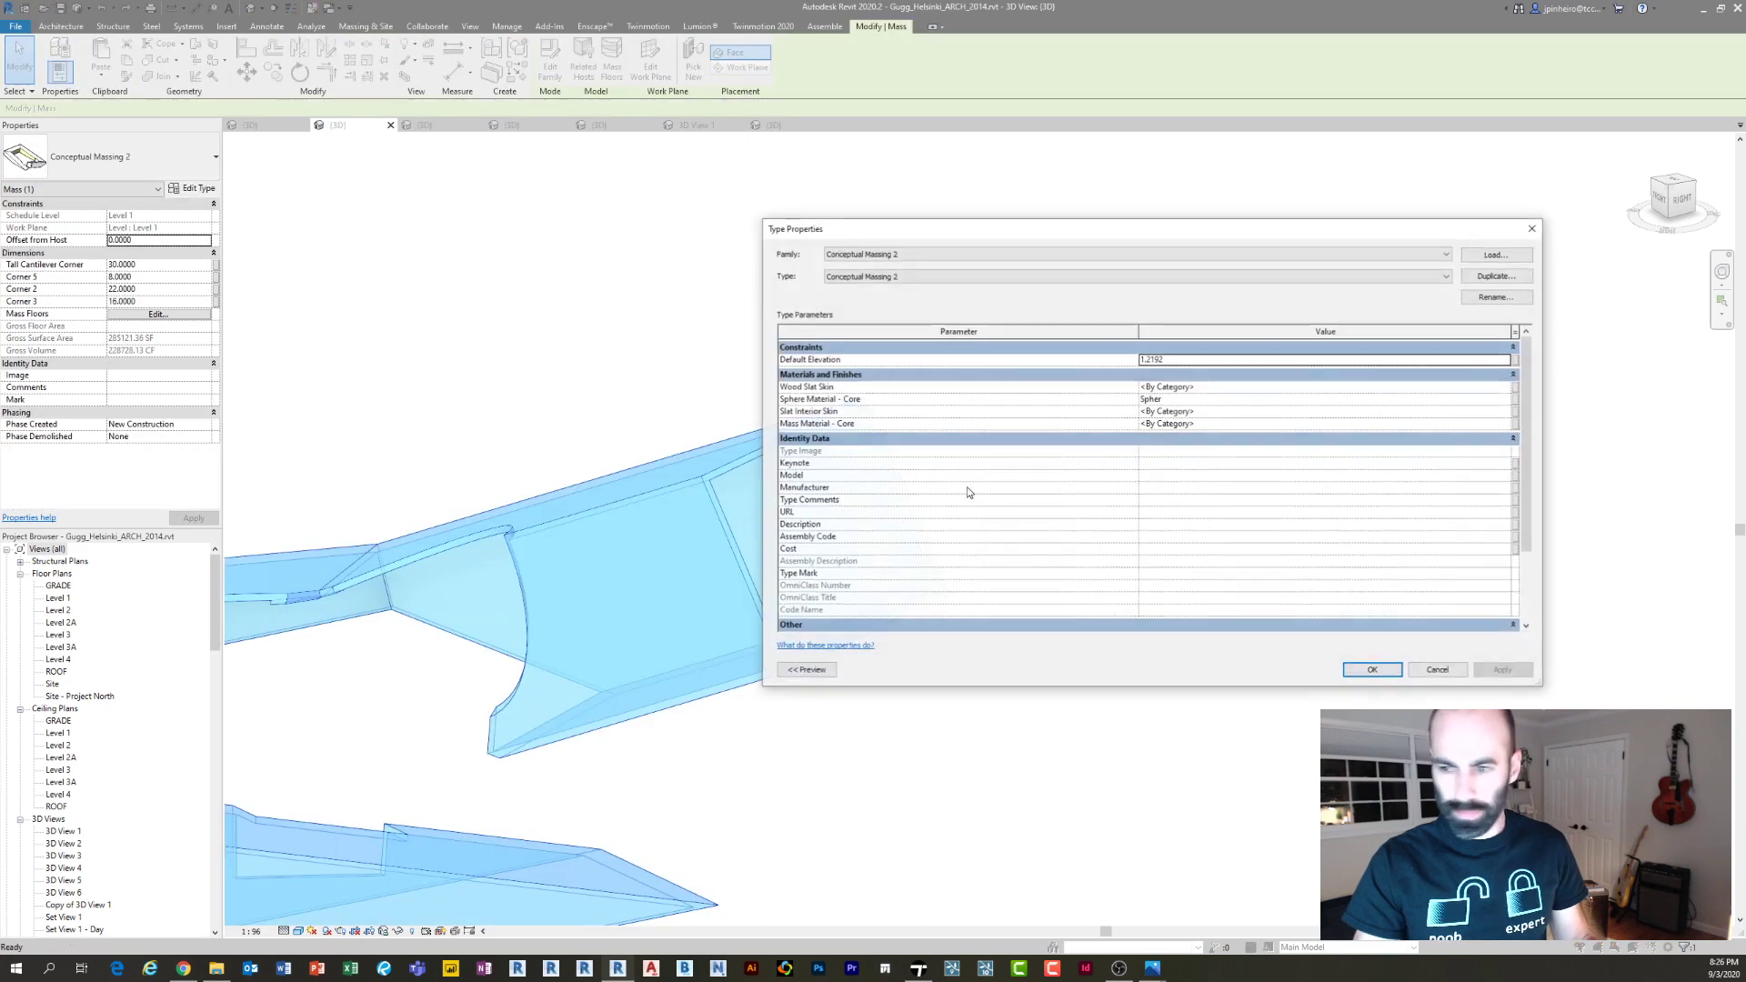
{"action": "scroll", "coordinate": [967, 488], "scroll_direction": "down", "scroll_amount": 10}
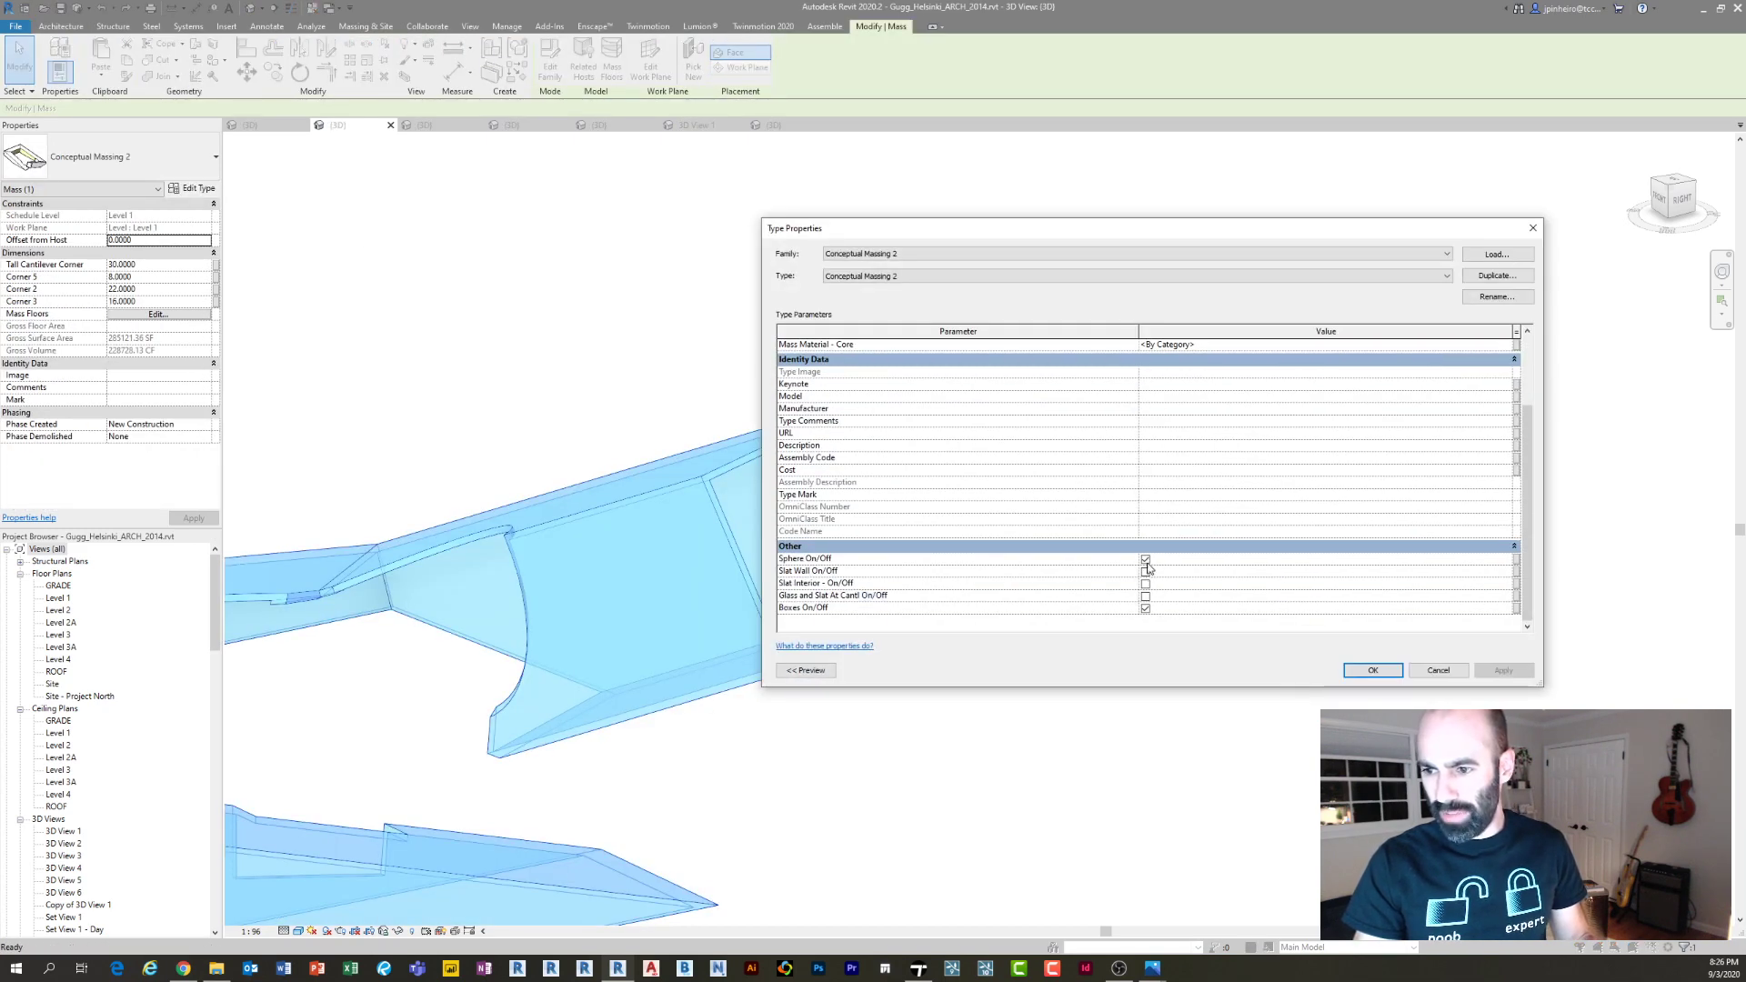
{"action": "left_click", "coordinate": [1146, 571]}
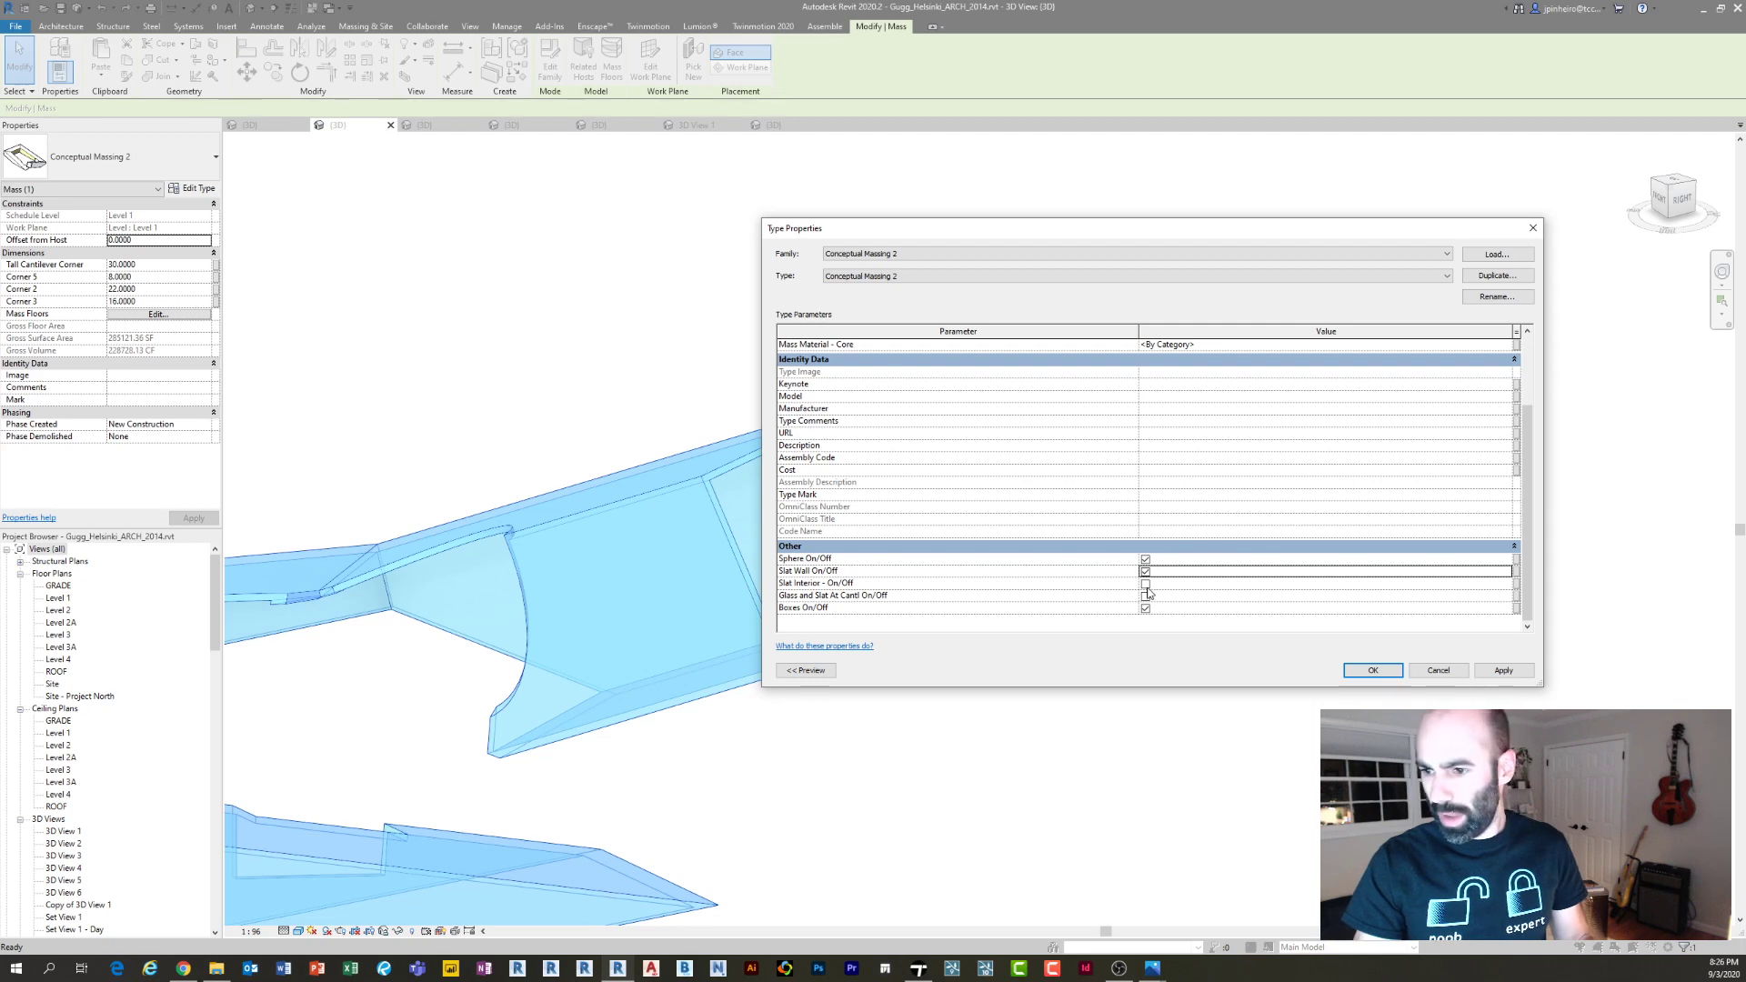
{"action": "left_click", "coordinate": [1146, 583]}
{"action": "left_click", "coordinate": [1146, 595]}
{"action": "key", "text": "Return"}
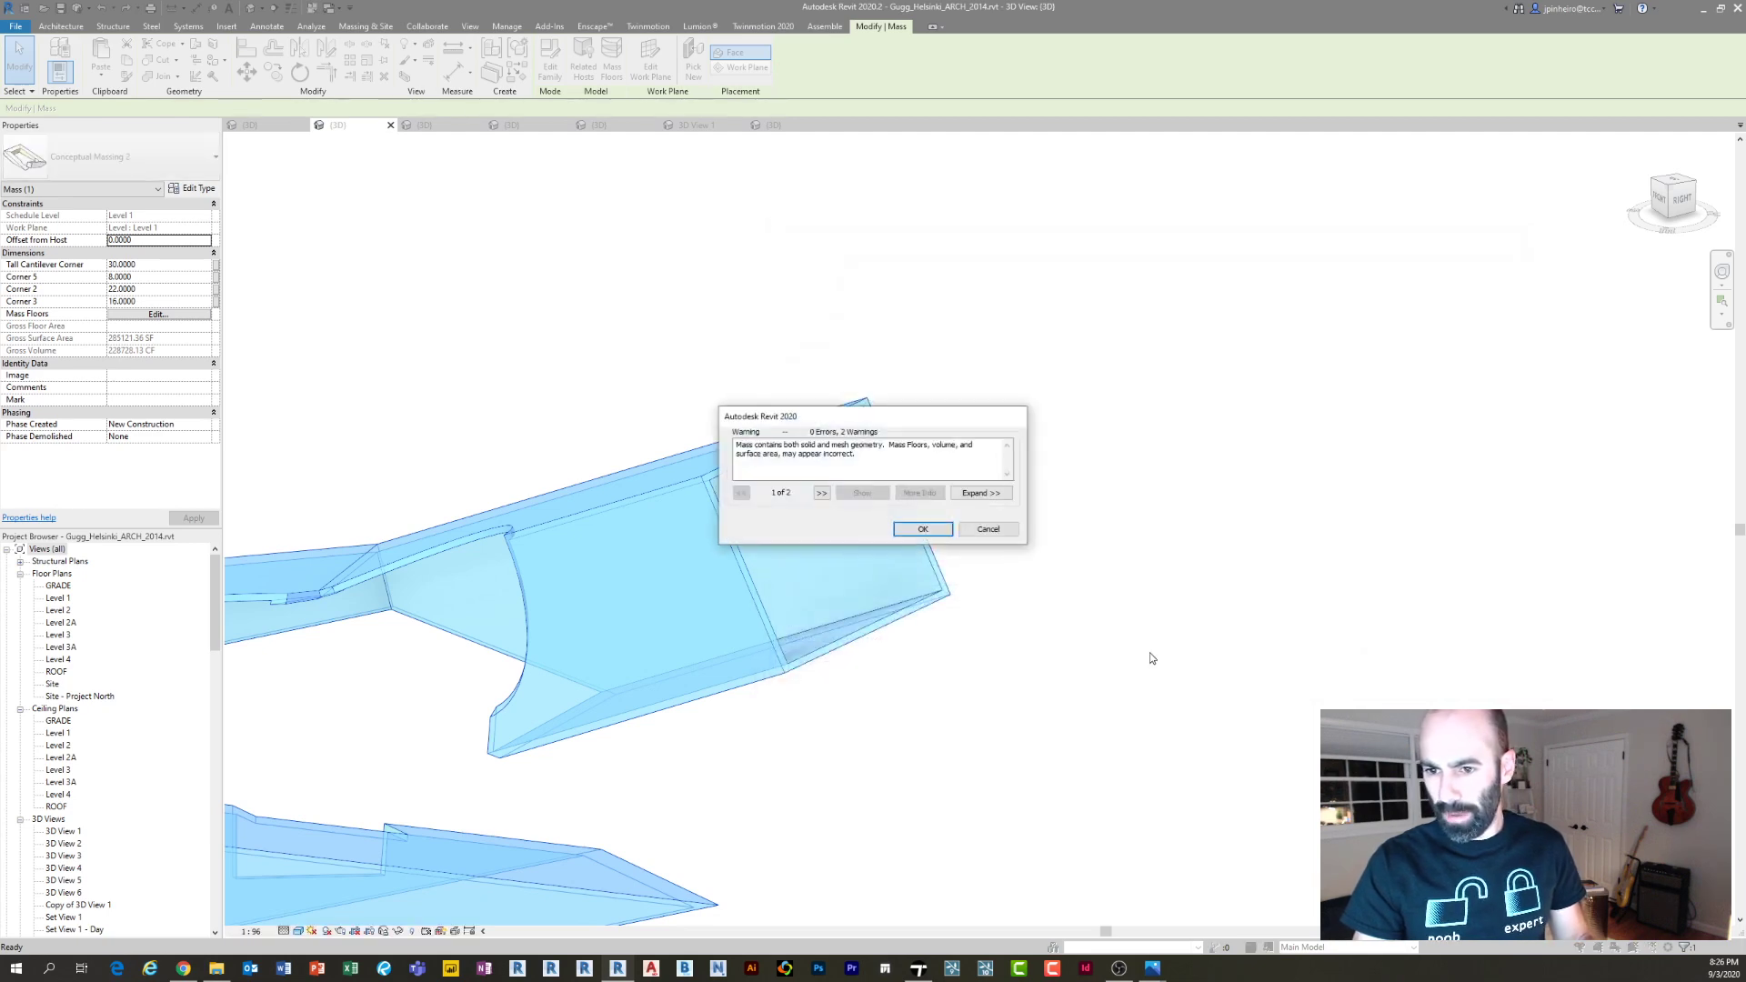
{"action": "left_click", "coordinate": [929, 531]}
{"action": "left_click", "coordinate": [1033, 497]}
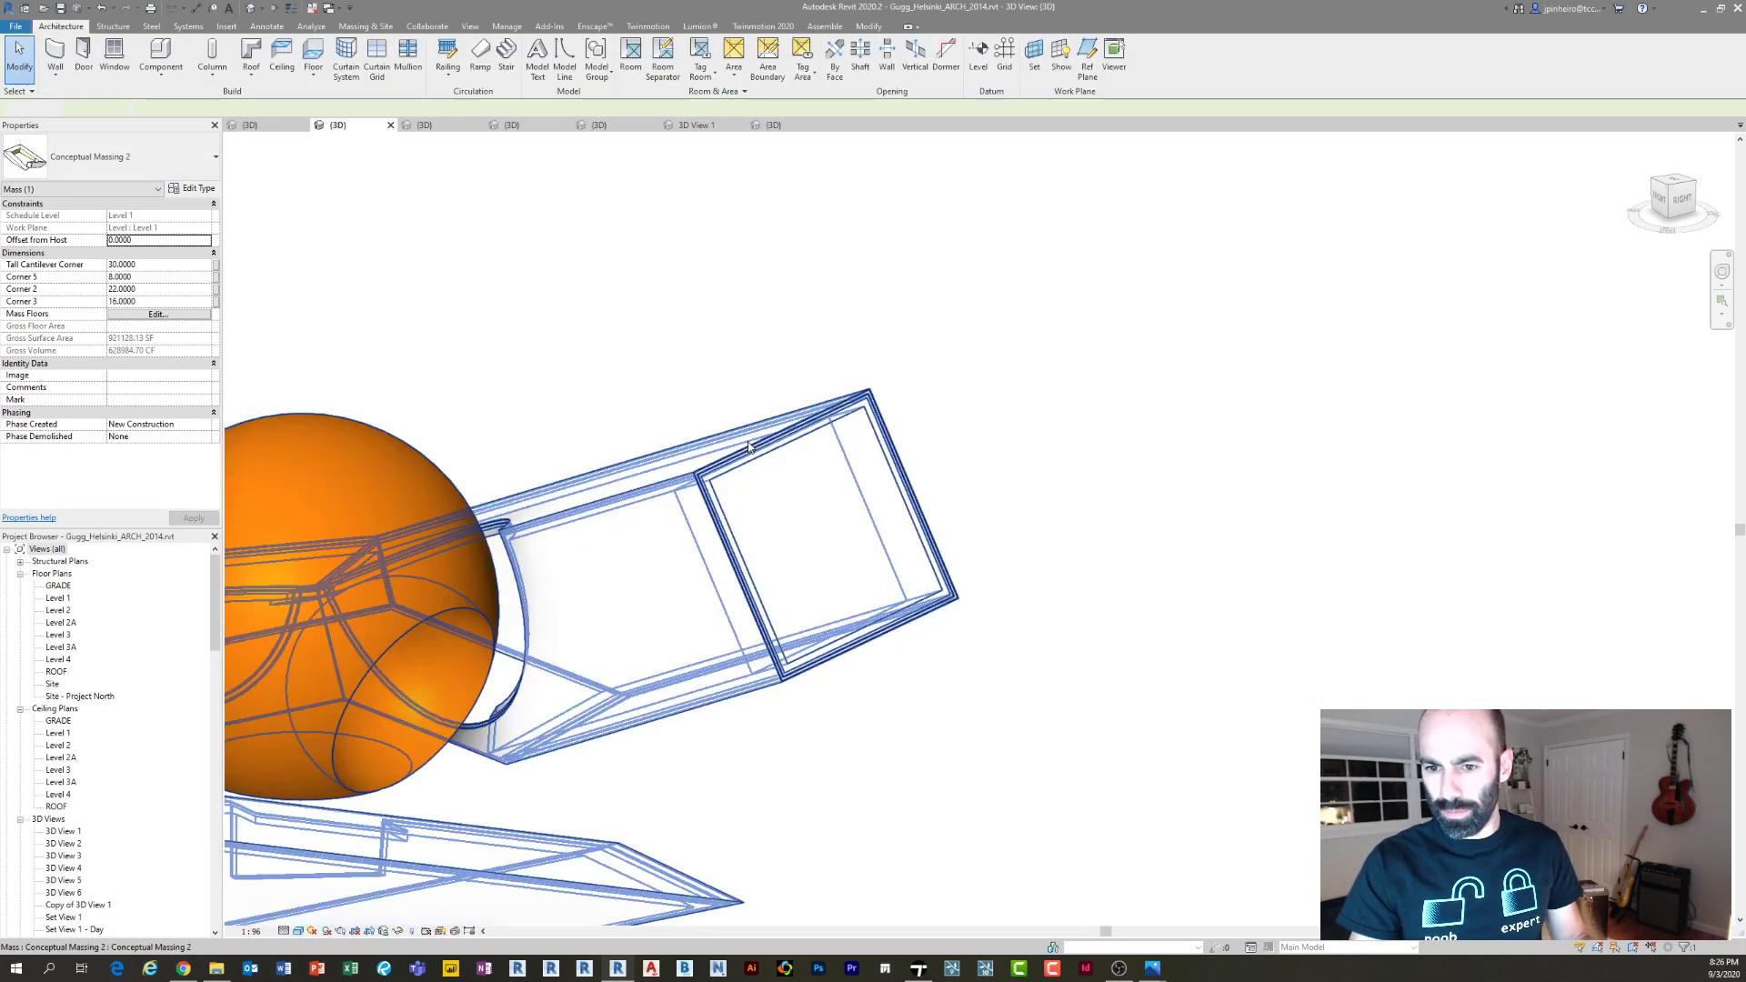
Create a Gugg - Horiz Slat Floor curtain system by face on the outermost top and side faces of the new mass's cantilever
{"action": "scroll", "coordinate": [696, 582], "scroll_direction": "up", "scroll_amount": 6}
{"action": "scroll", "coordinate": [518, 600], "scroll_direction": "down", "scroll_amount": 5}
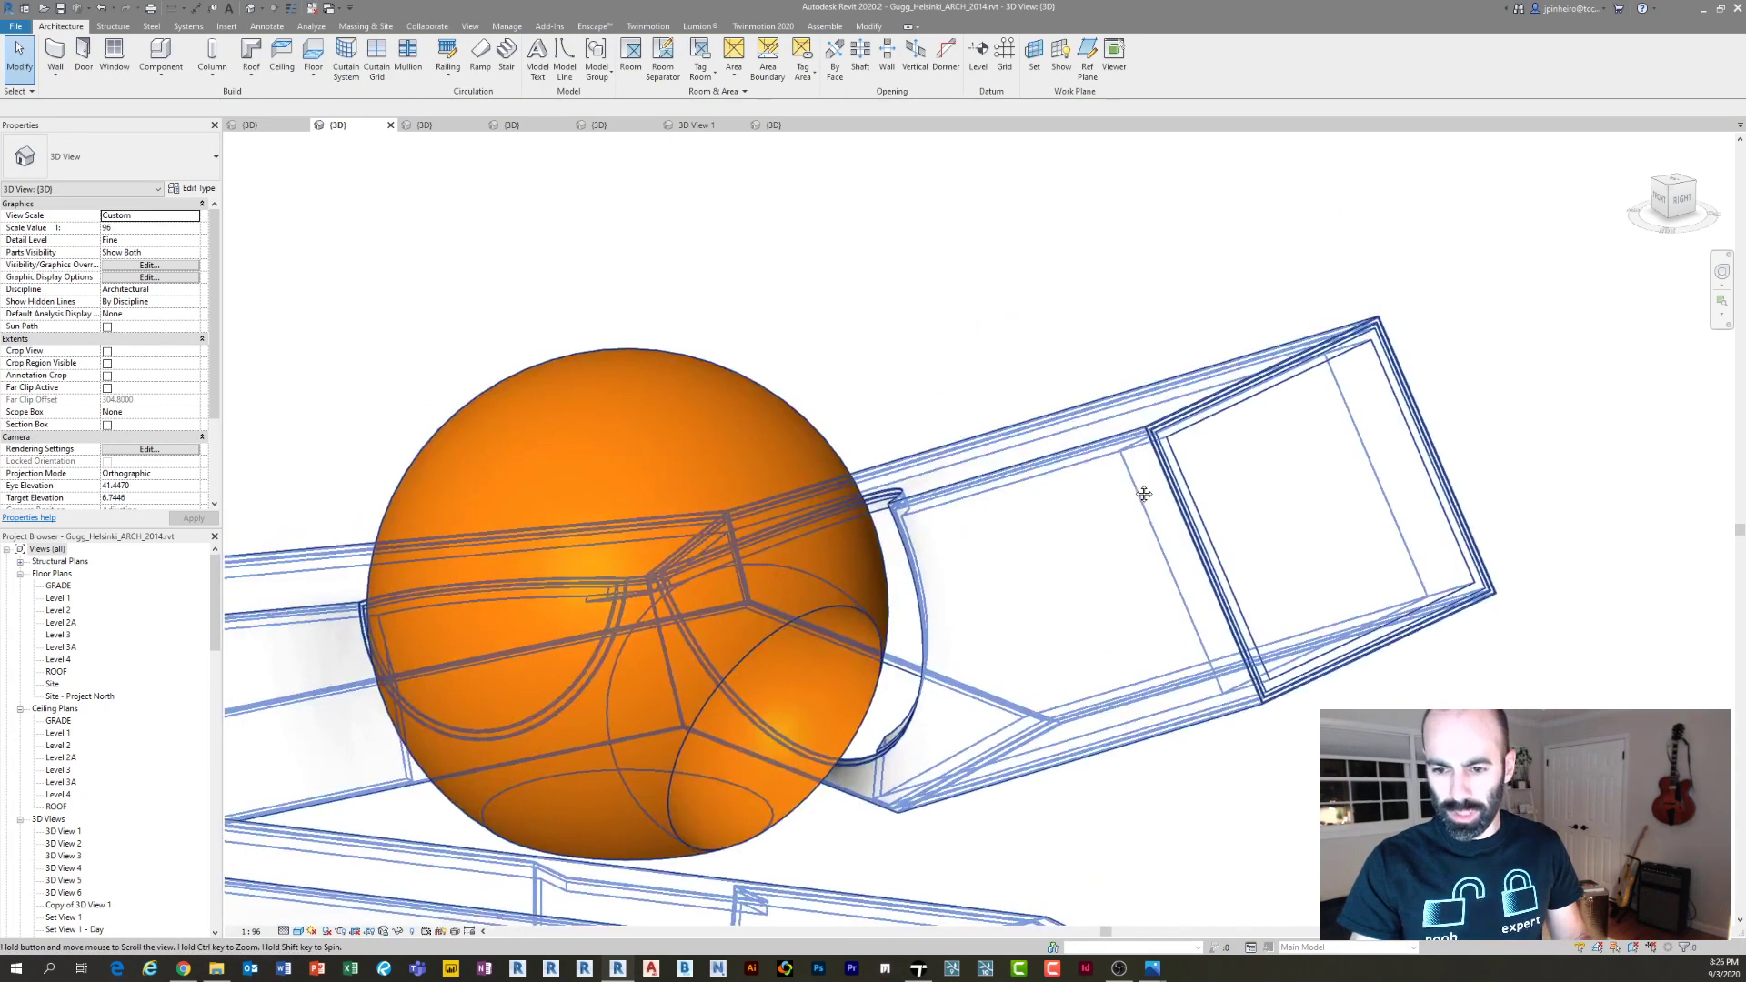
{"action": "scroll", "coordinate": [881, 628], "scroll_direction": "up", "scroll_amount": 3}
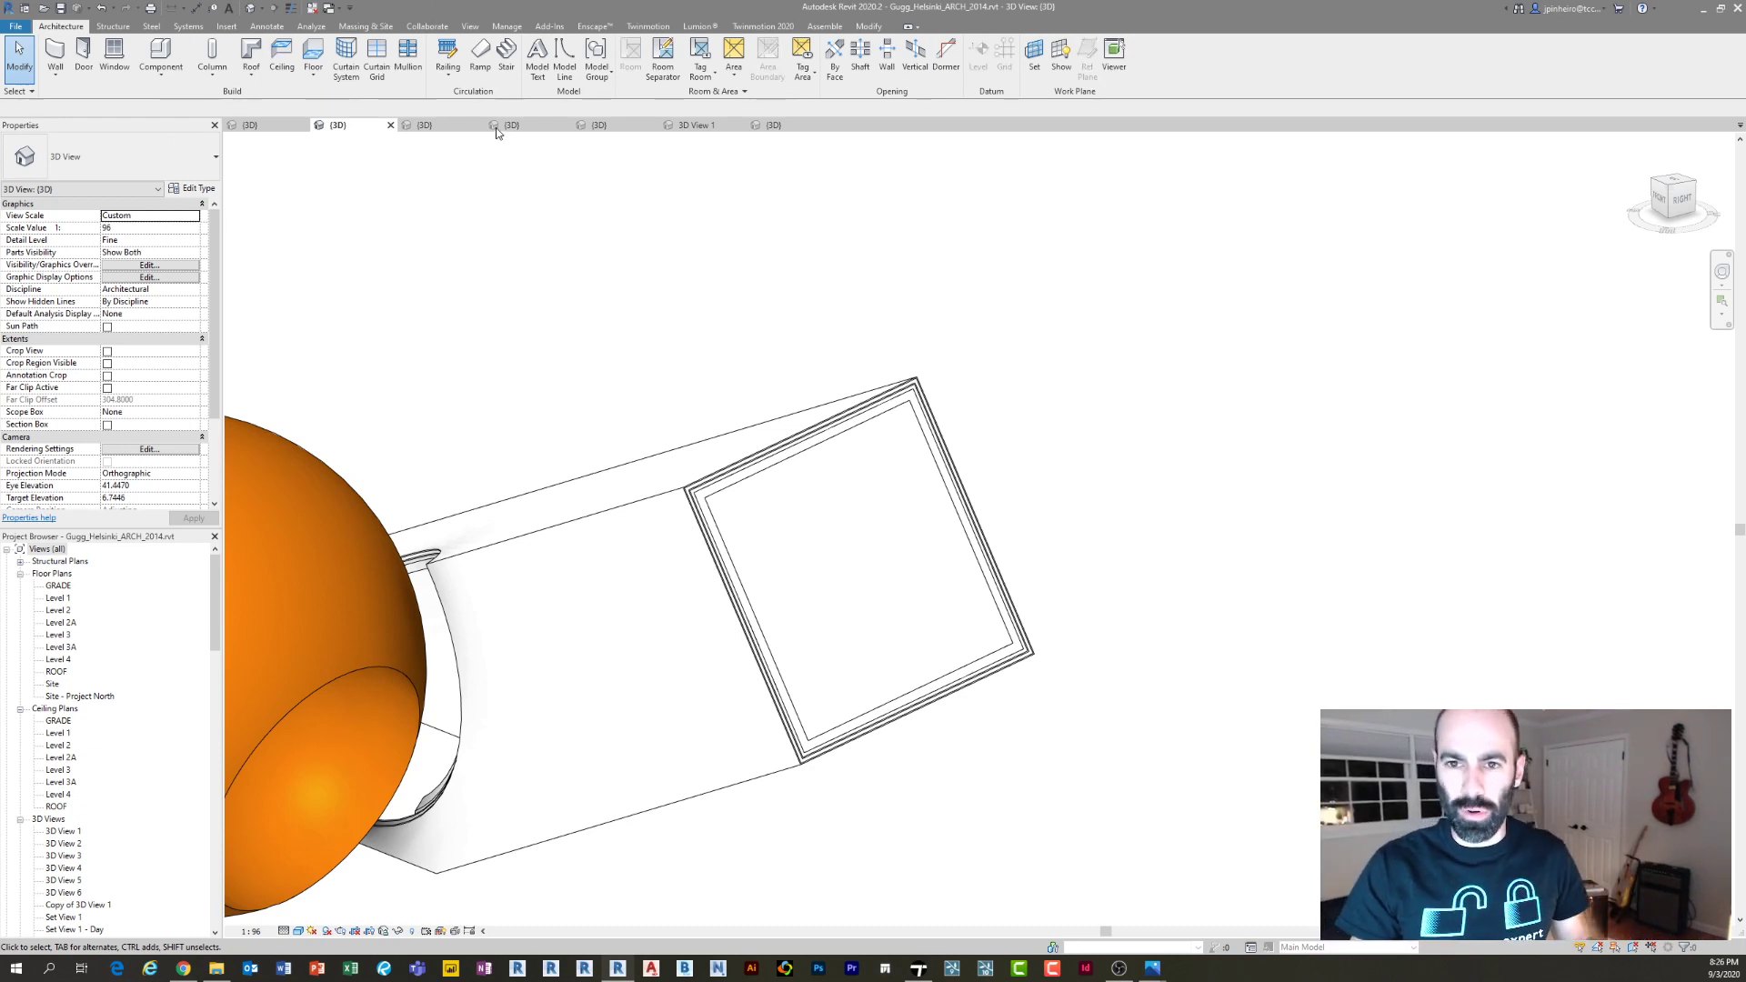
{"action": "scroll", "coordinate": [380, 122], "scroll_direction": "up", "scroll_amount": 1}
{"action": "left_click", "coordinate": [341, 80]}
{"action": "left_click", "coordinate": [135, 151]}
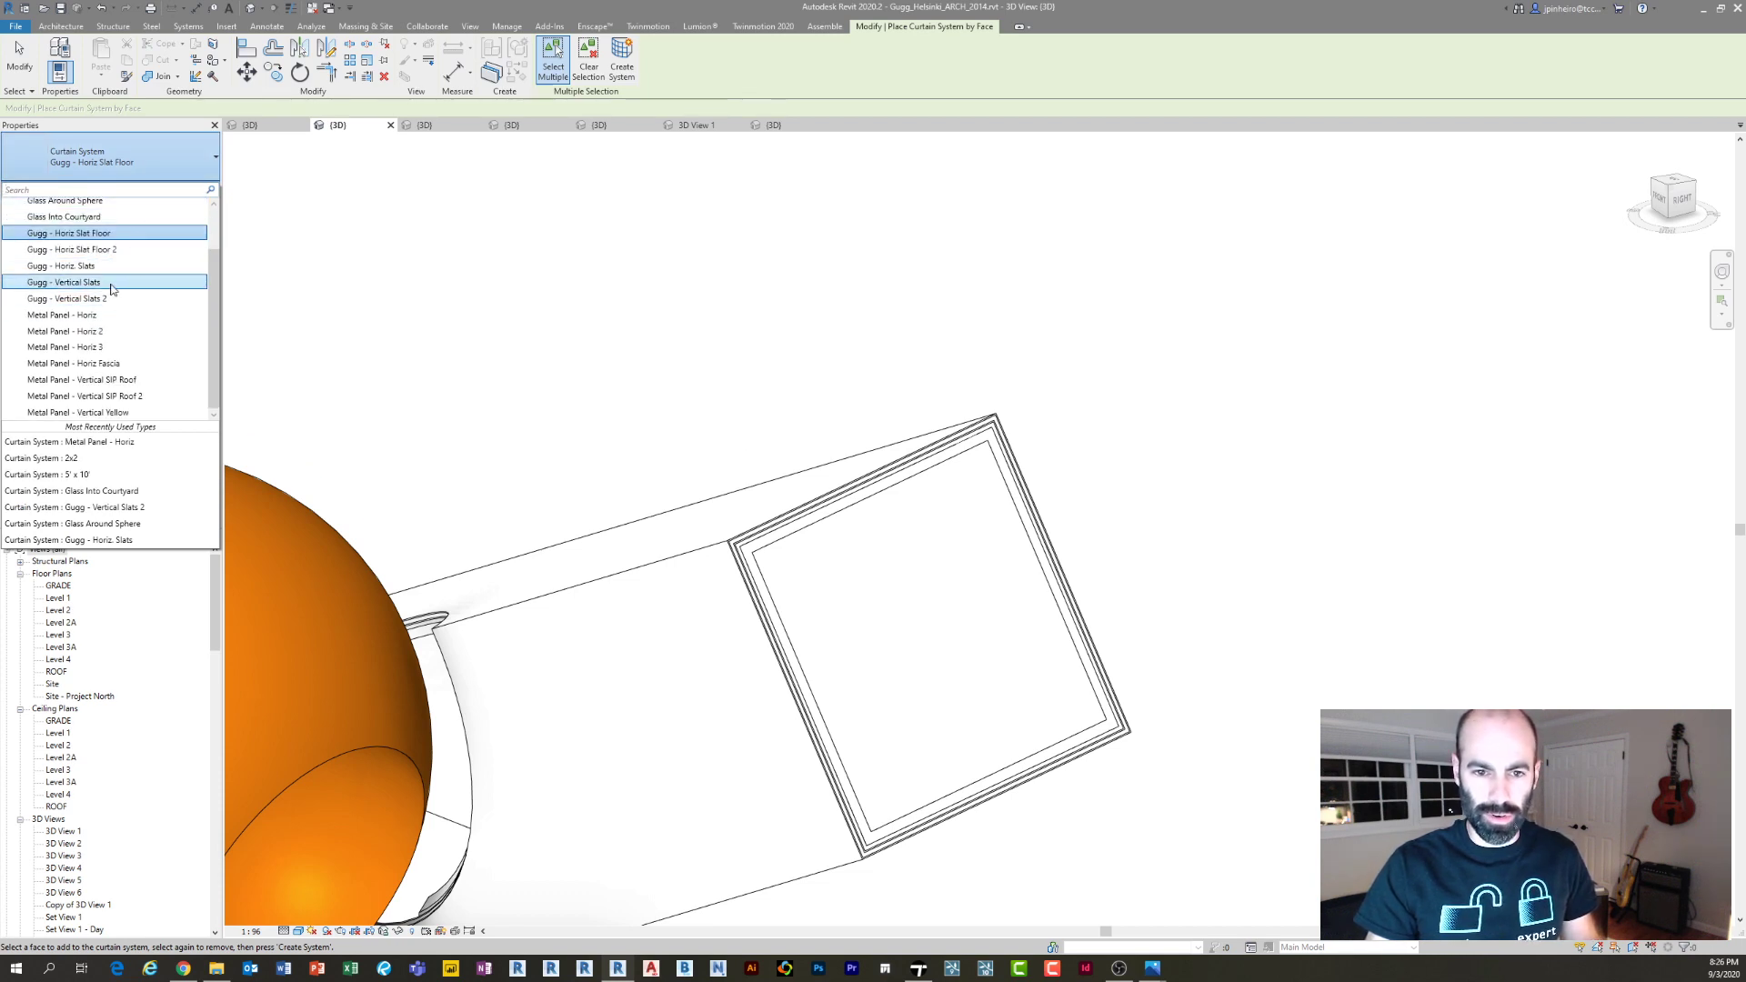
{"action": "left_click", "coordinate": [111, 283]}
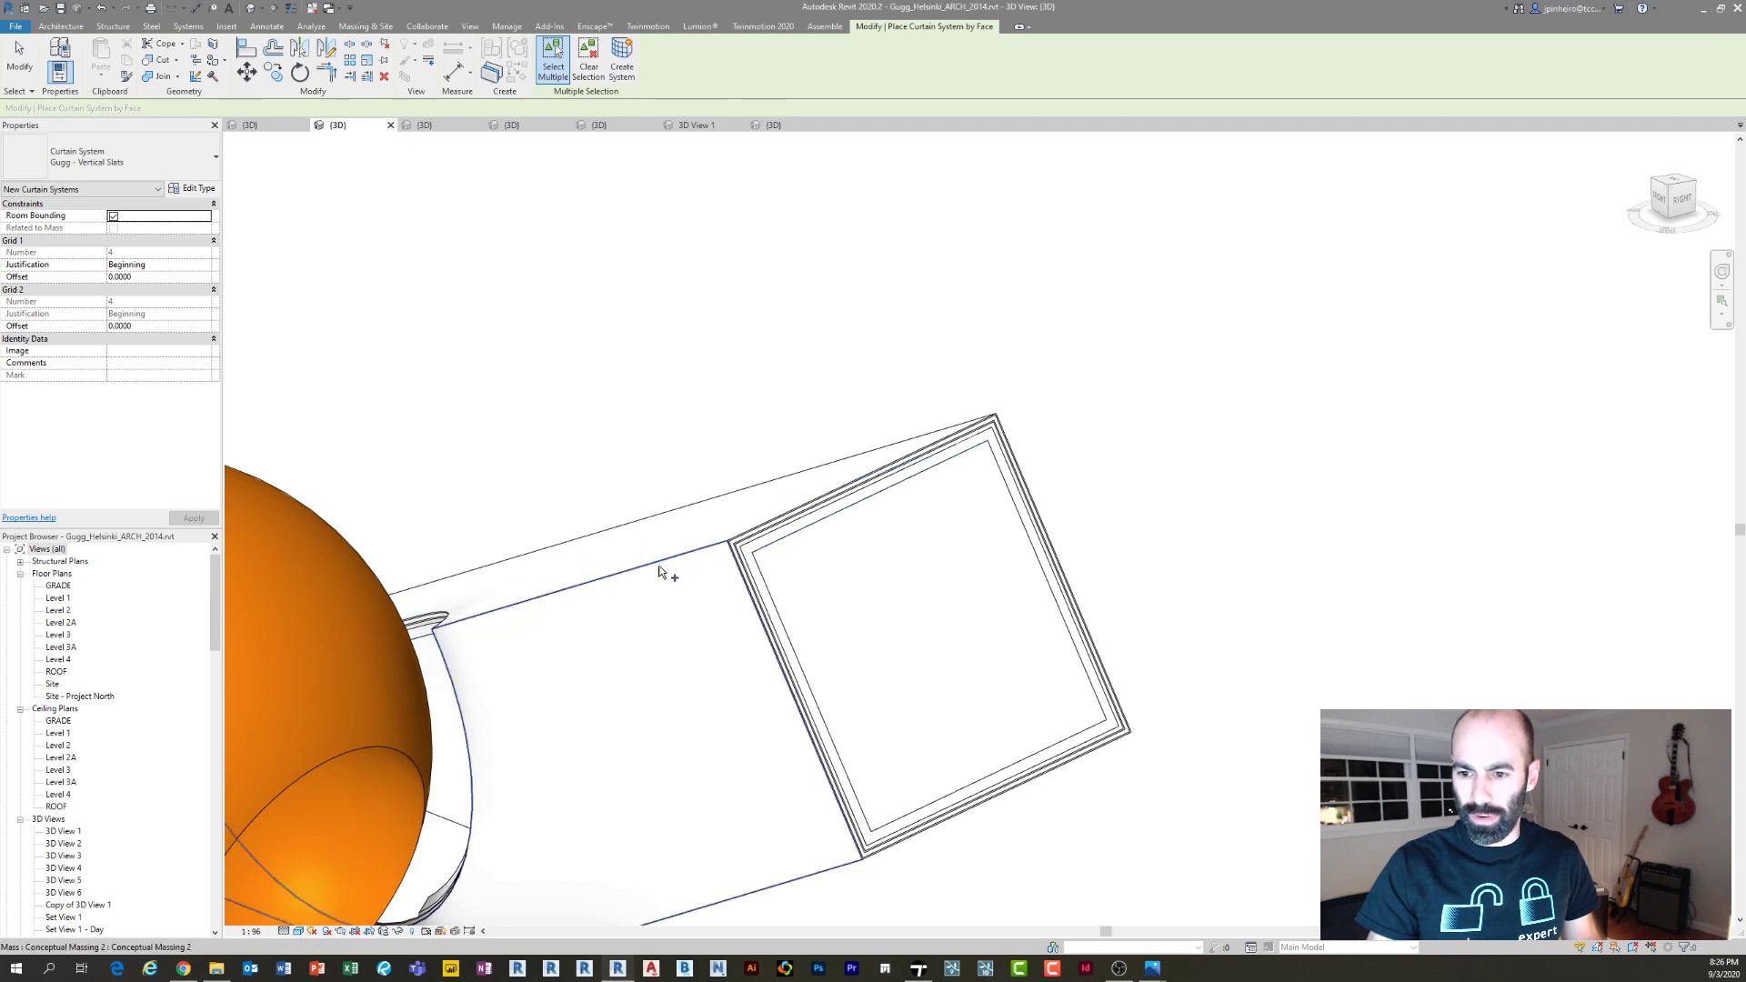
{"action": "scroll", "coordinate": [752, 618], "scroll_direction": "up", "scroll_amount": 5}
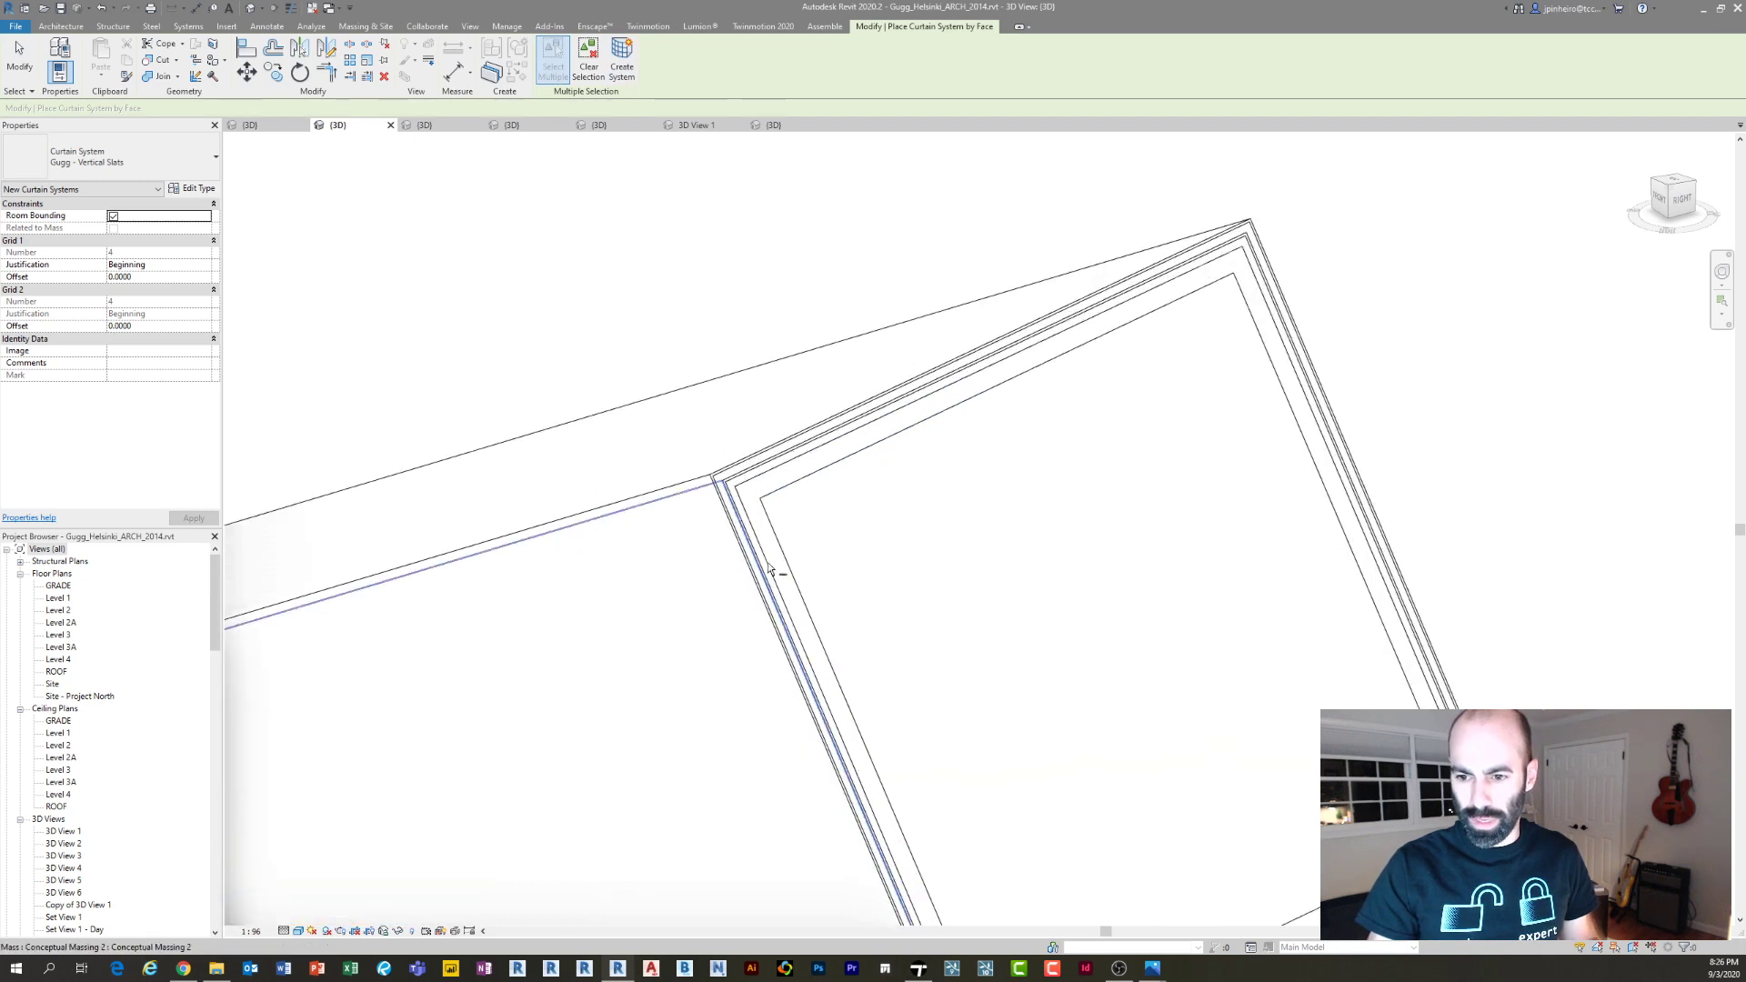
{"action": "left_click", "coordinate": [643, 493]}
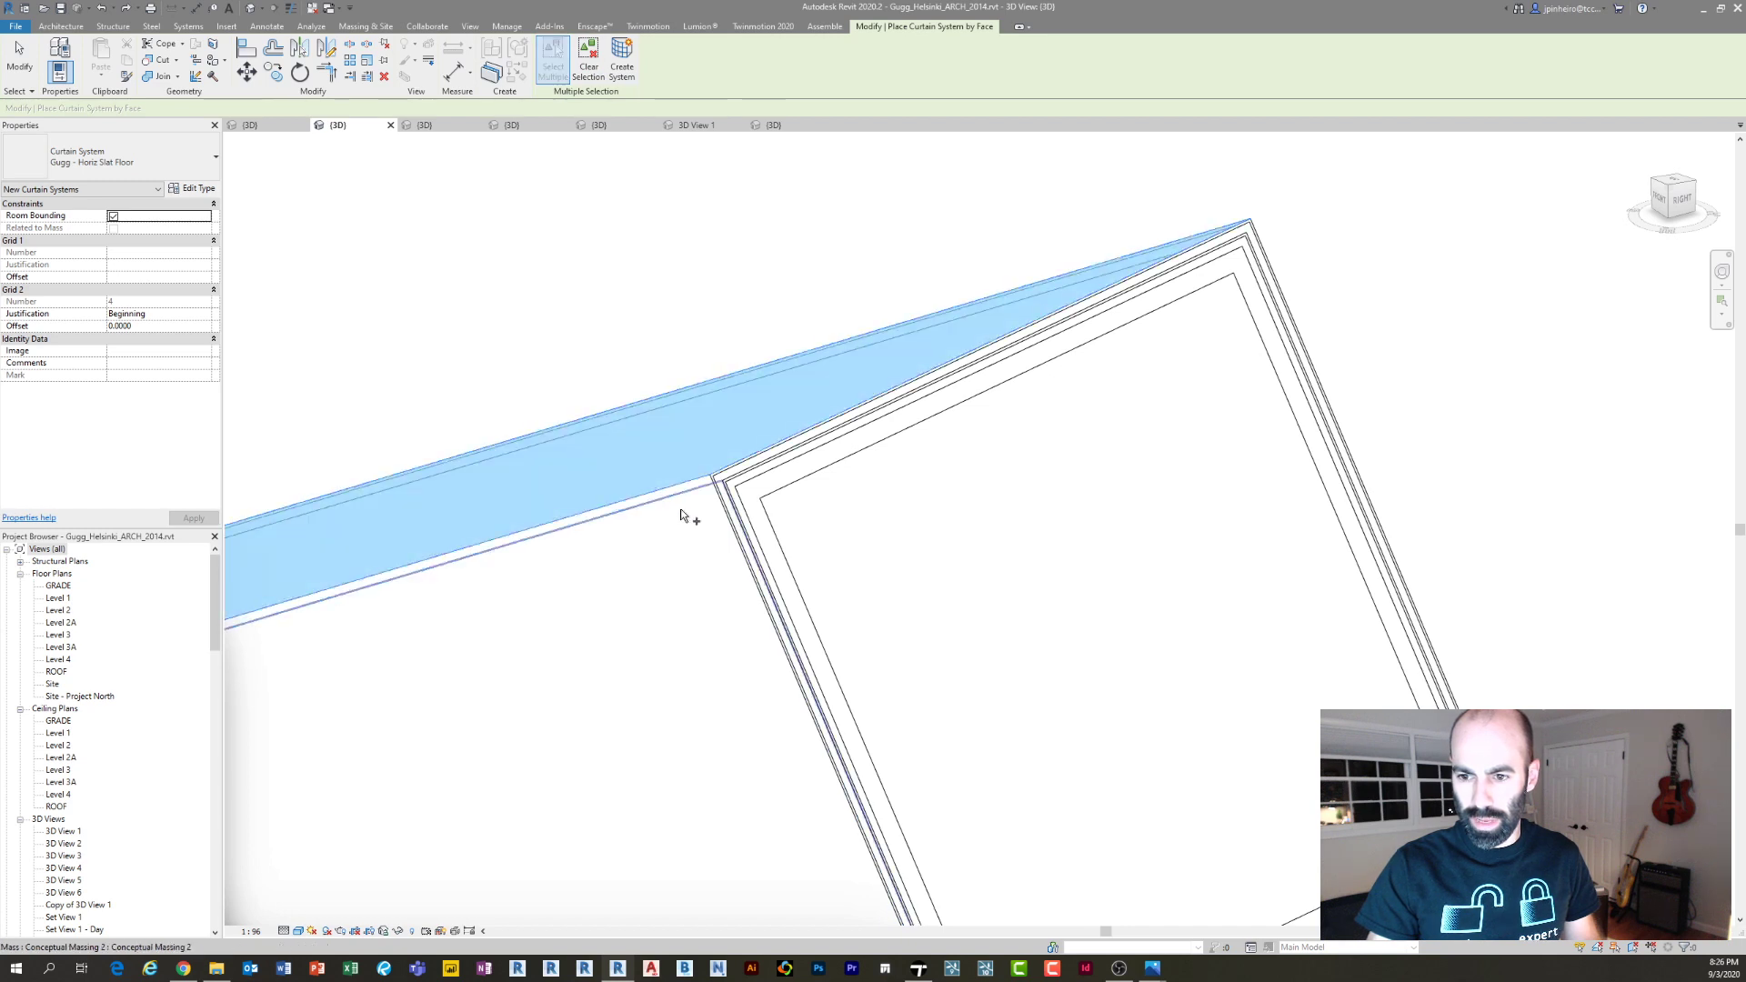
{"action": "scroll", "coordinate": [714, 491], "scroll_direction": "up", "scroll_amount": 2}
{"action": "scroll", "coordinate": [713, 489], "scroll_direction": "up", "scroll_amount": 2}
{"action": "left_click", "coordinate": [723, 435]}
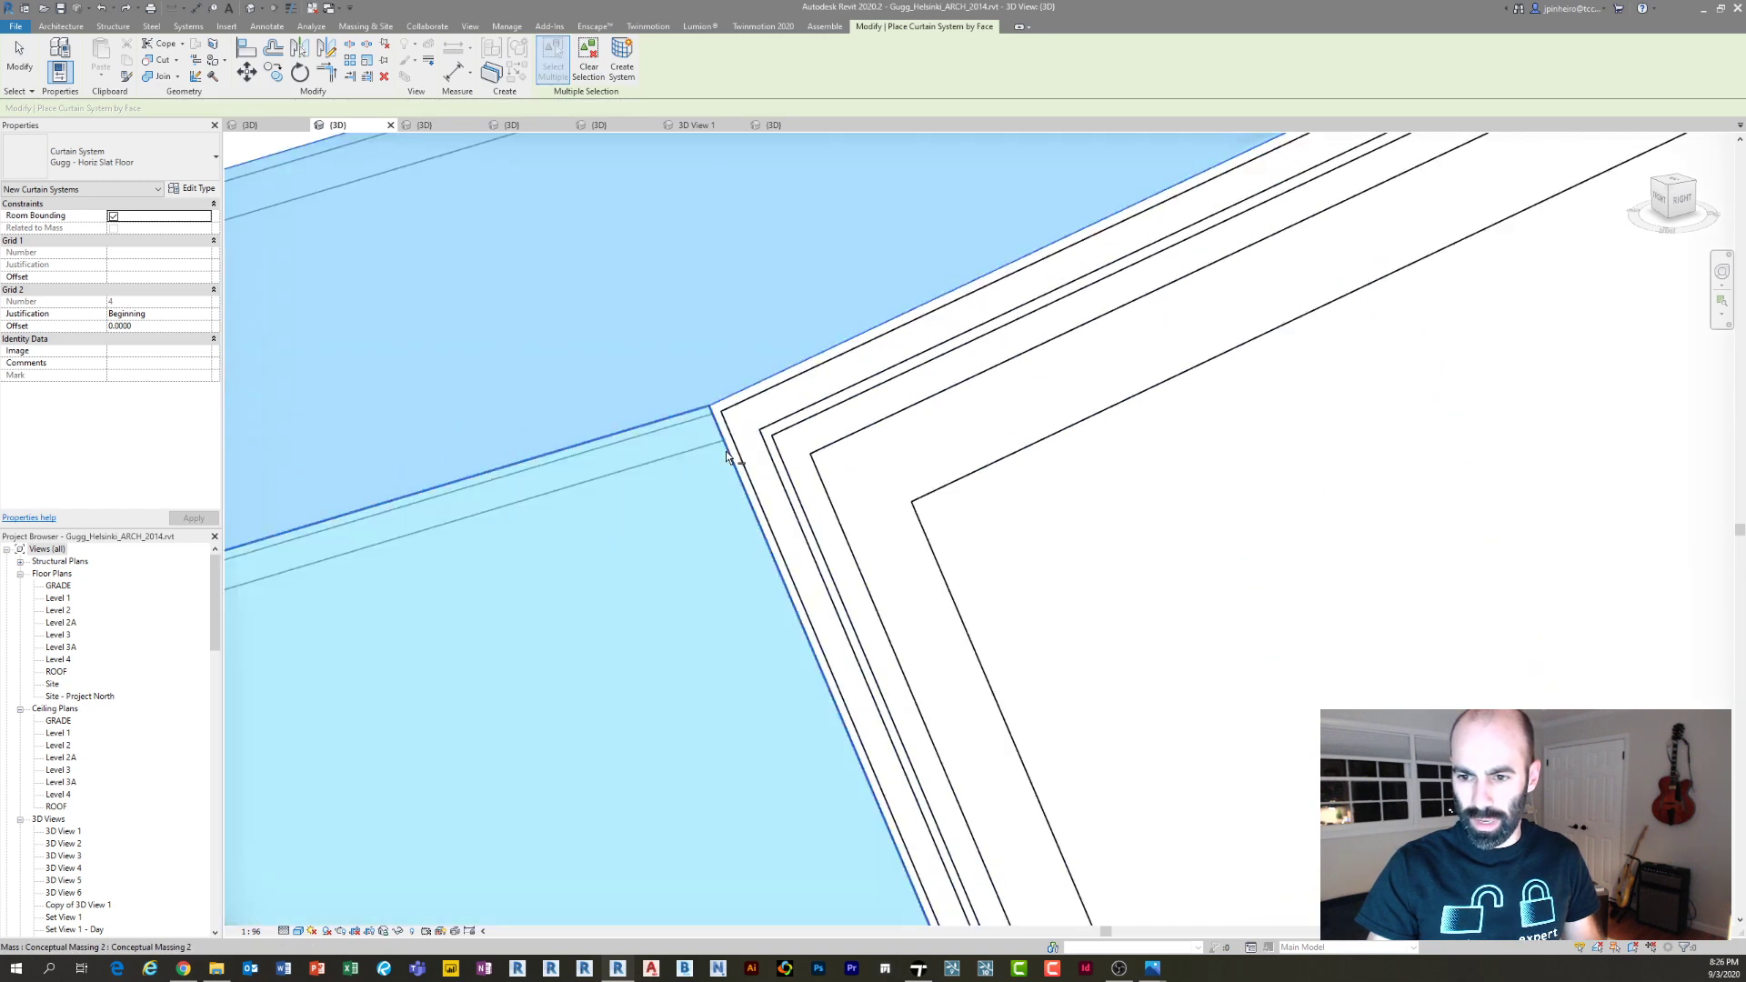
{"action": "scroll", "coordinate": [724, 433], "scroll_direction": "up", "scroll_amount": 2}
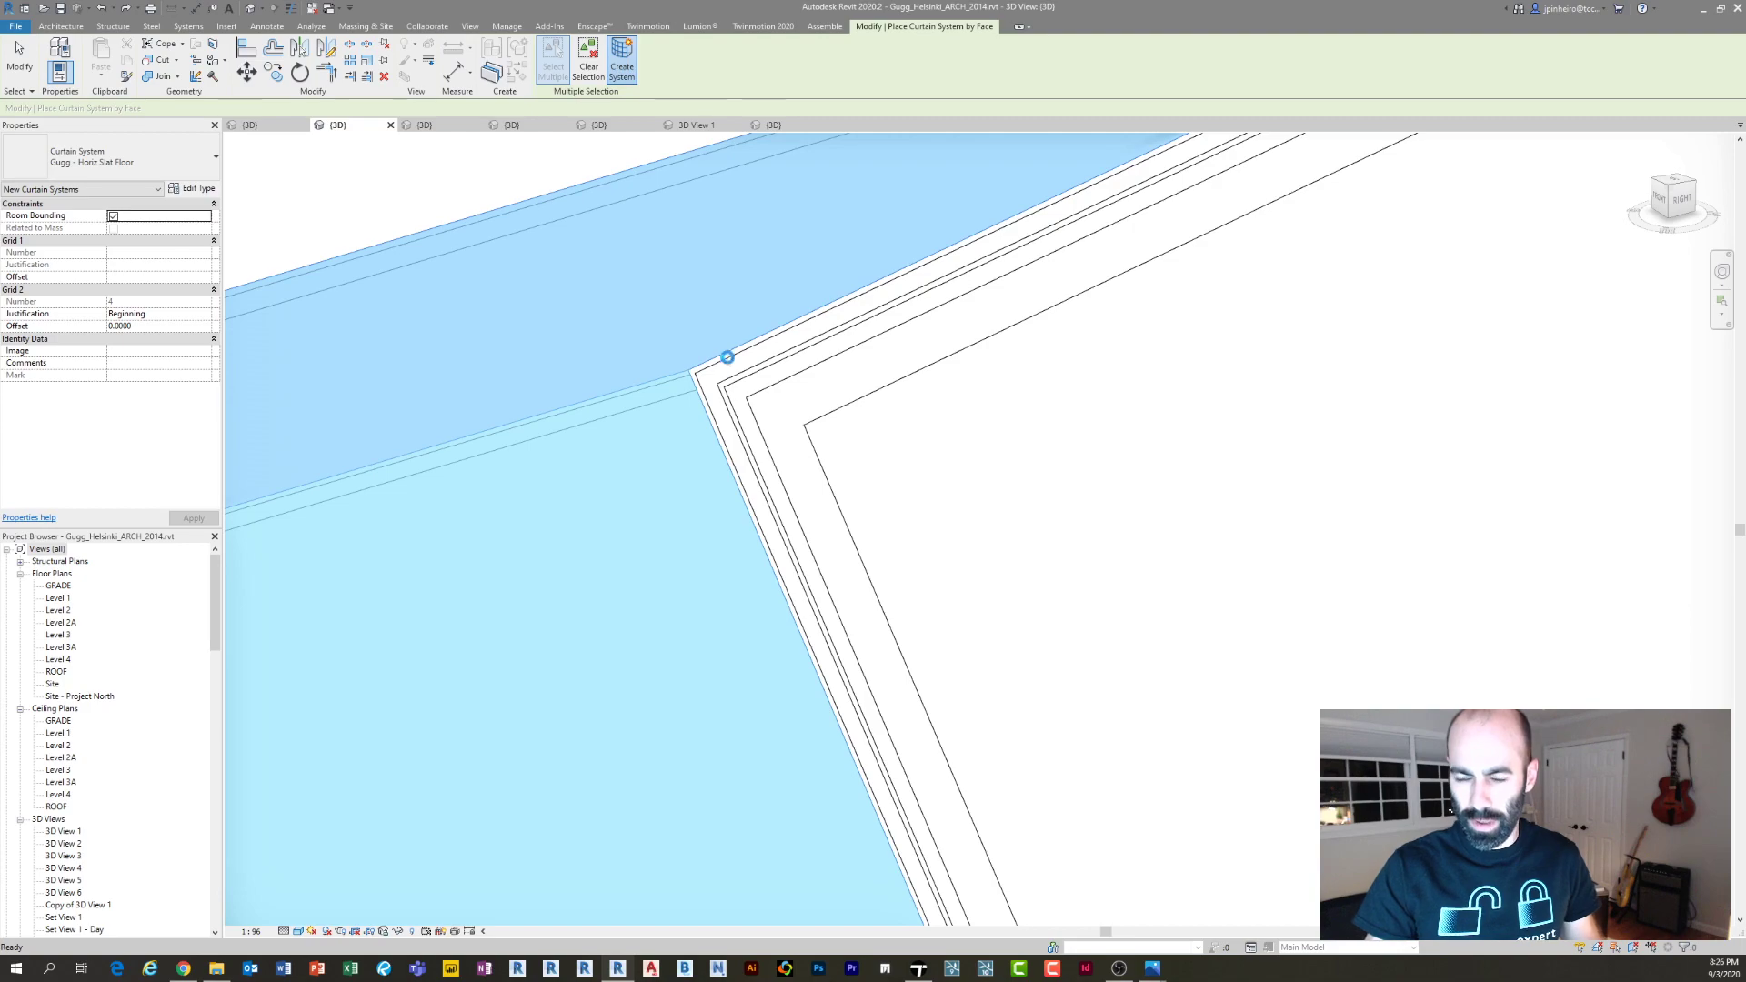
{"action": "scroll", "coordinate": [704, 414], "scroll_direction": "down", "scroll_amount": 2}
{"action": "key", "text": "Escape"}
{"action": "scroll", "coordinate": [698, 432], "scroll_direction": "down", "scroll_amount": 2}
{"action": "middle_click_drag", "start_coordinate": [687, 462], "coordinate": [582, 425]}
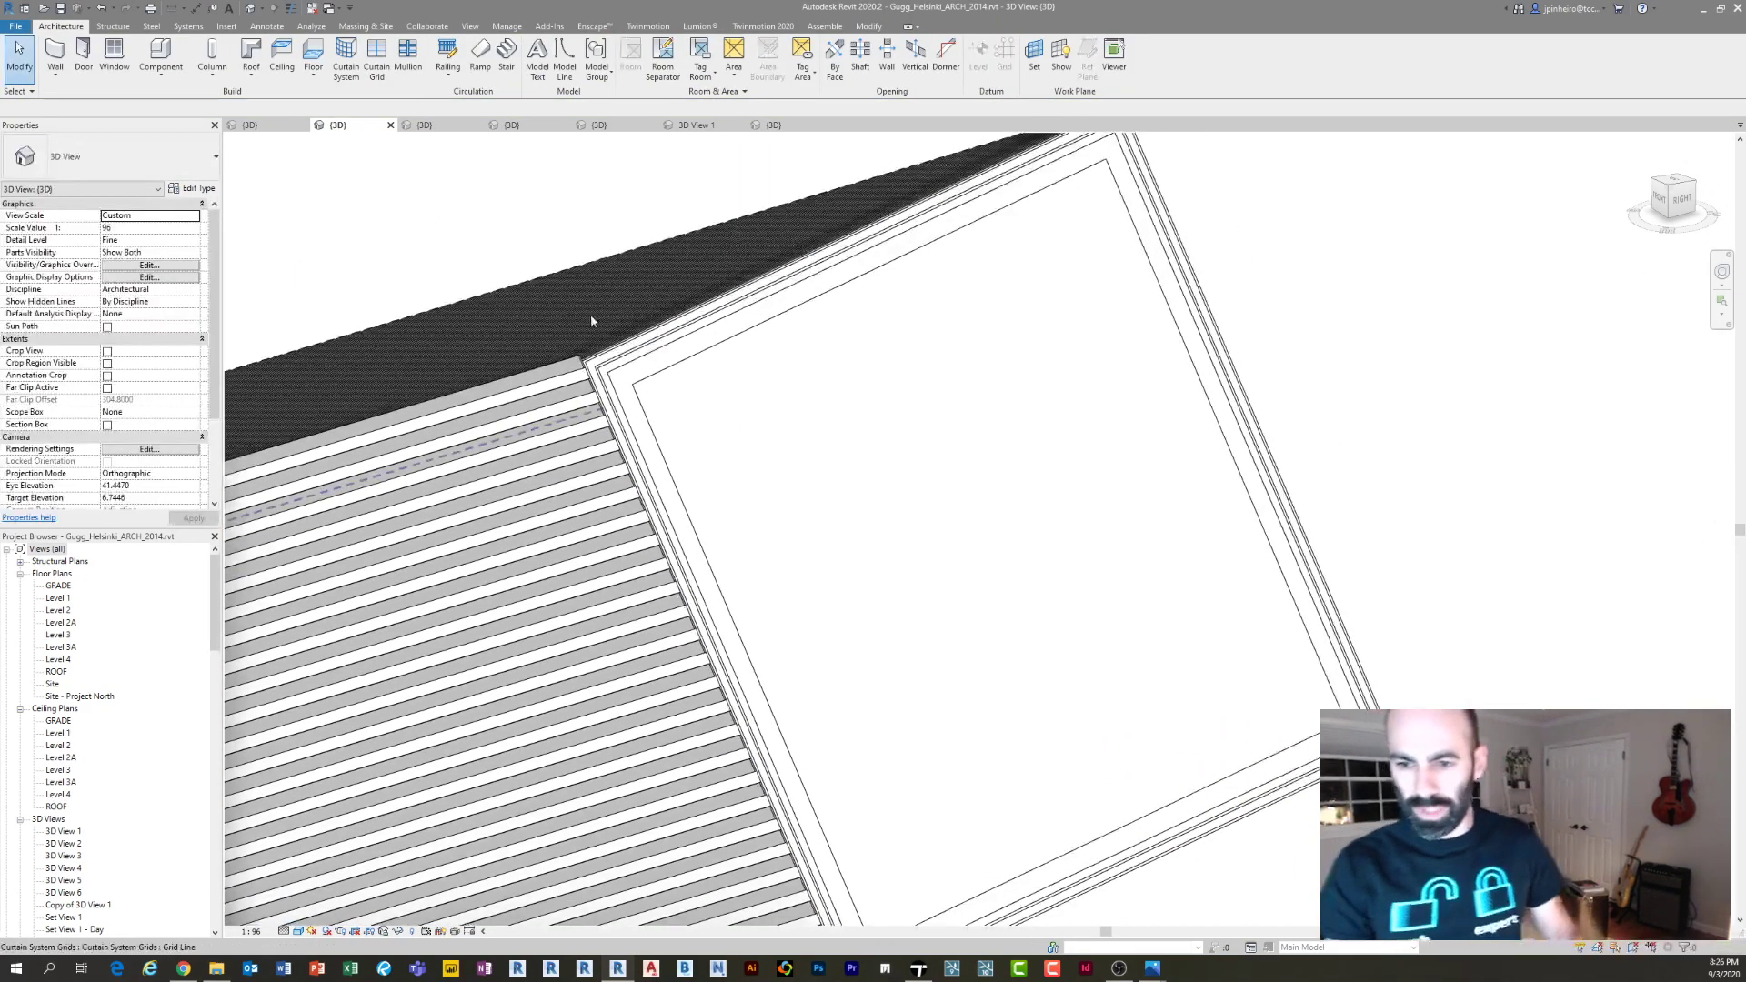
Turn off Slat Wall On/Off in the new mass's type properties to expose the skin beneath the slats
{"action": "scroll", "coordinate": [591, 316], "scroll_direction": "up", "scroll_amount": 2}
{"action": "left_click", "coordinate": [681, 396]}
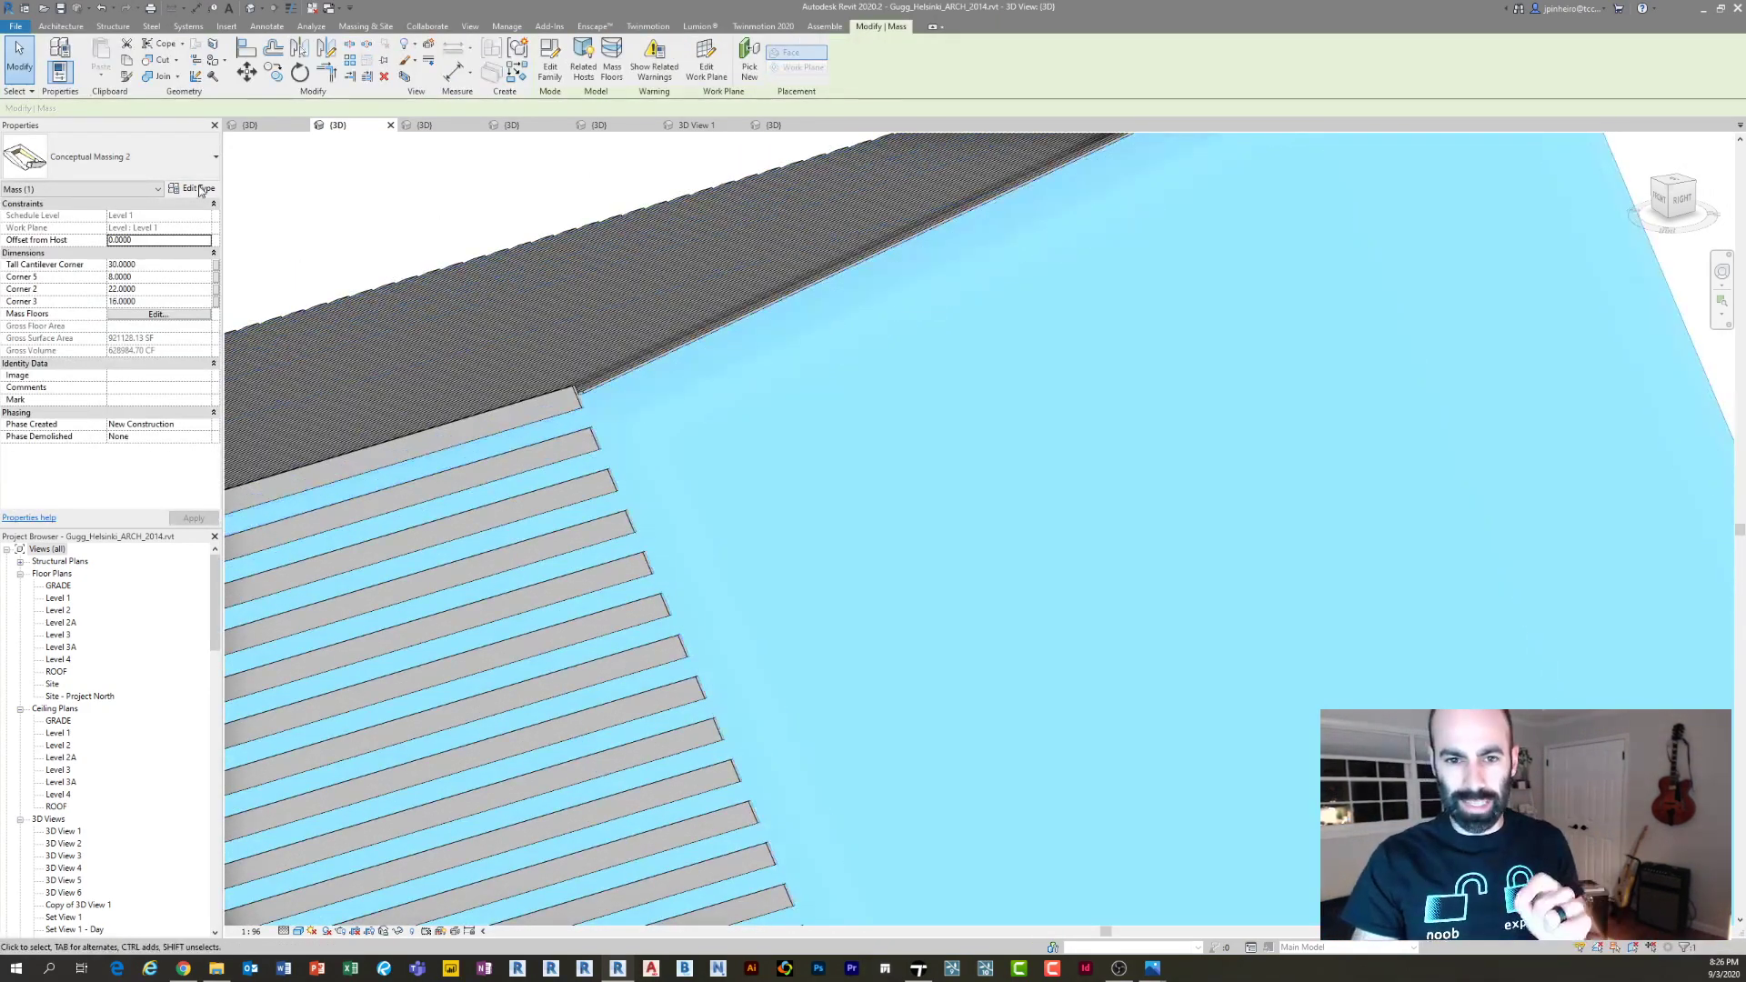
{"action": "left_click", "coordinate": [198, 189]}
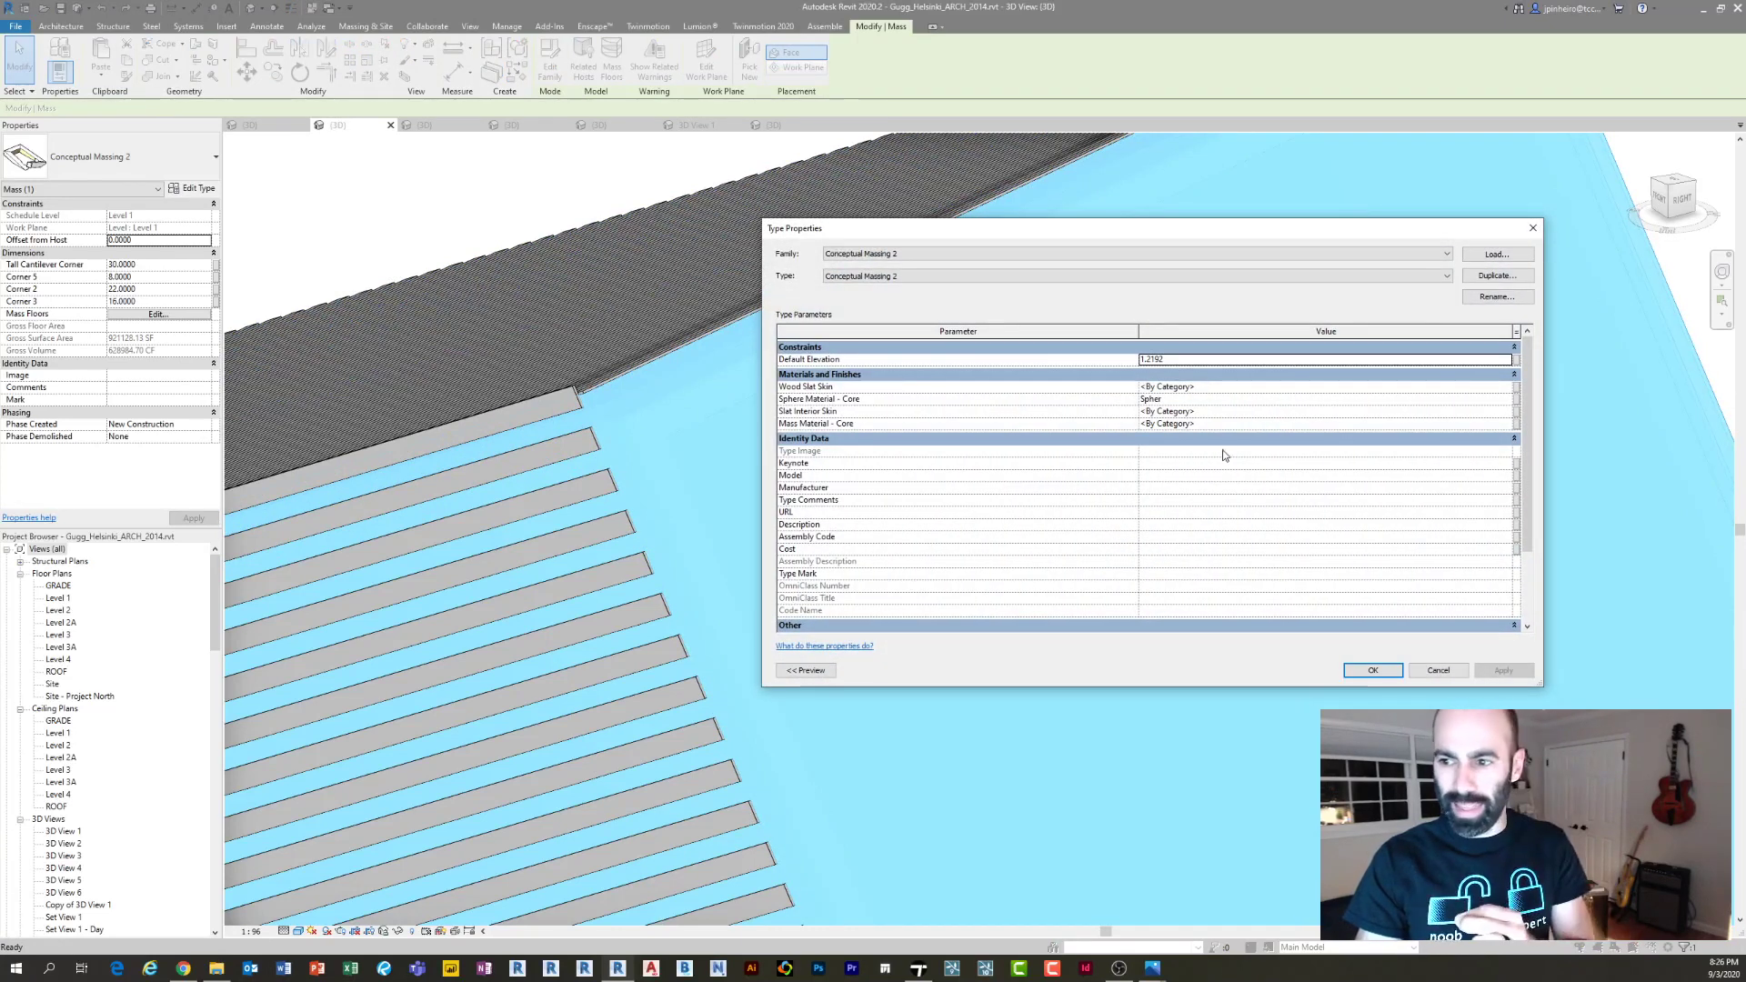
{"action": "scroll", "coordinate": [1237, 527], "scroll_direction": "down", "scroll_amount": 3}
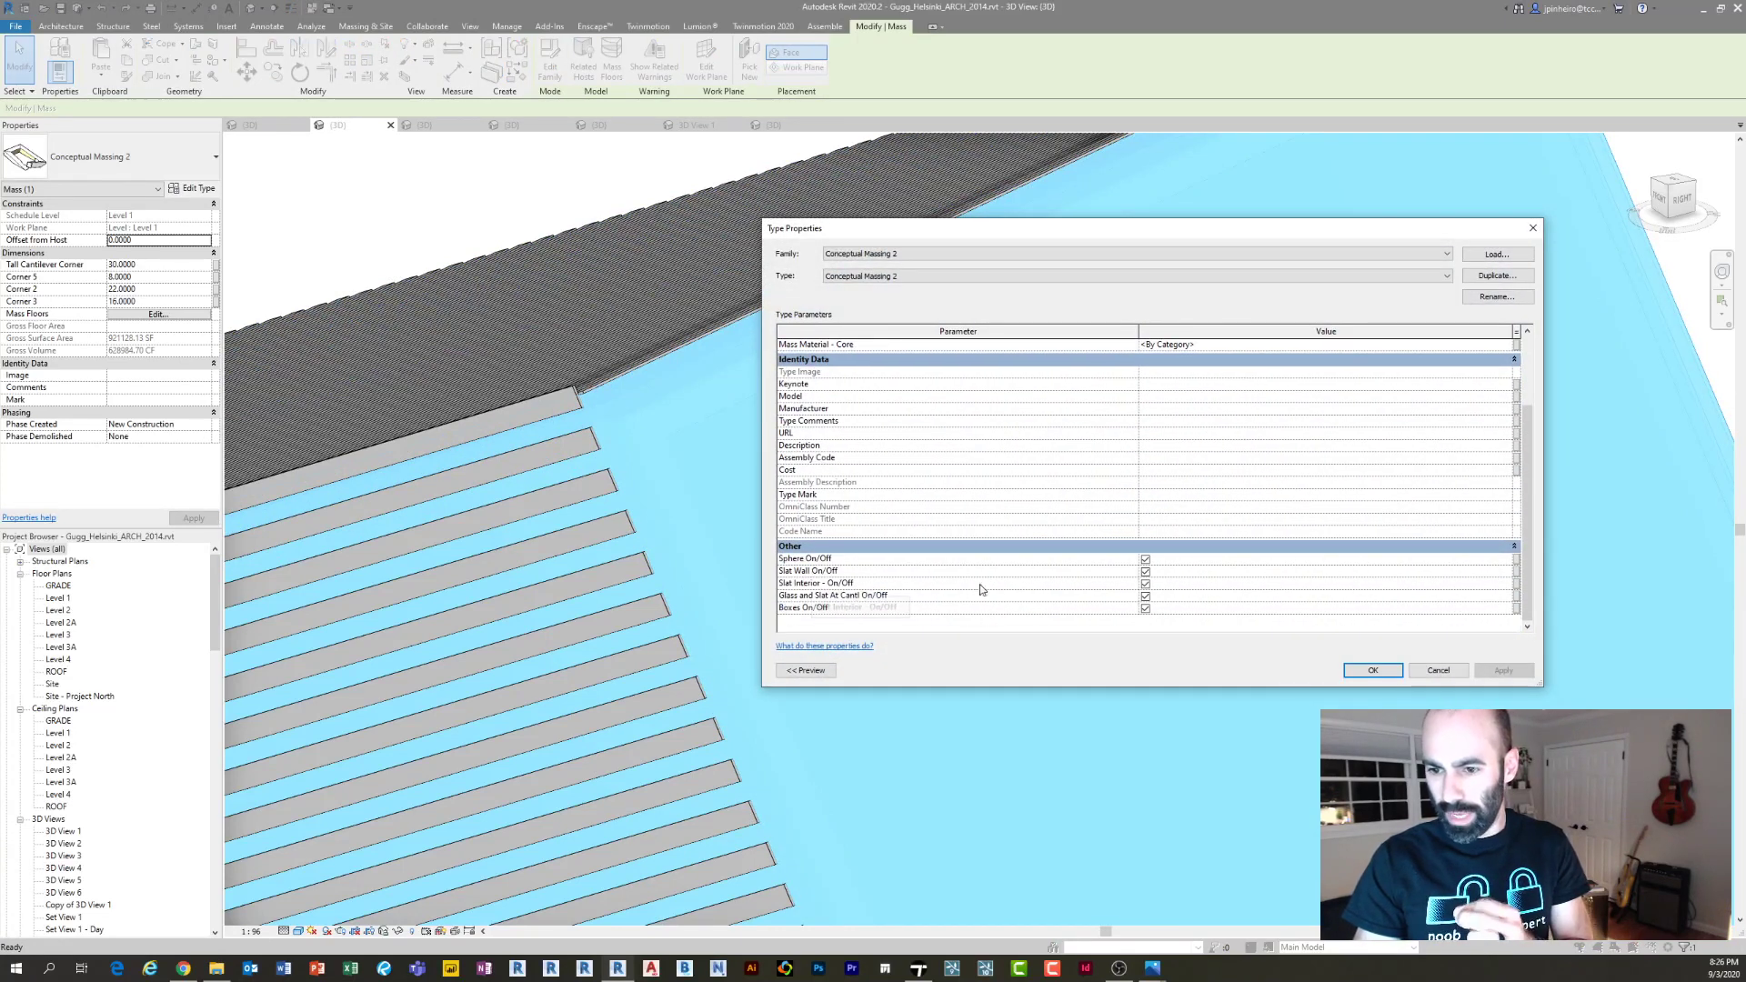
{"action": "left_click", "coordinate": [1145, 571]}
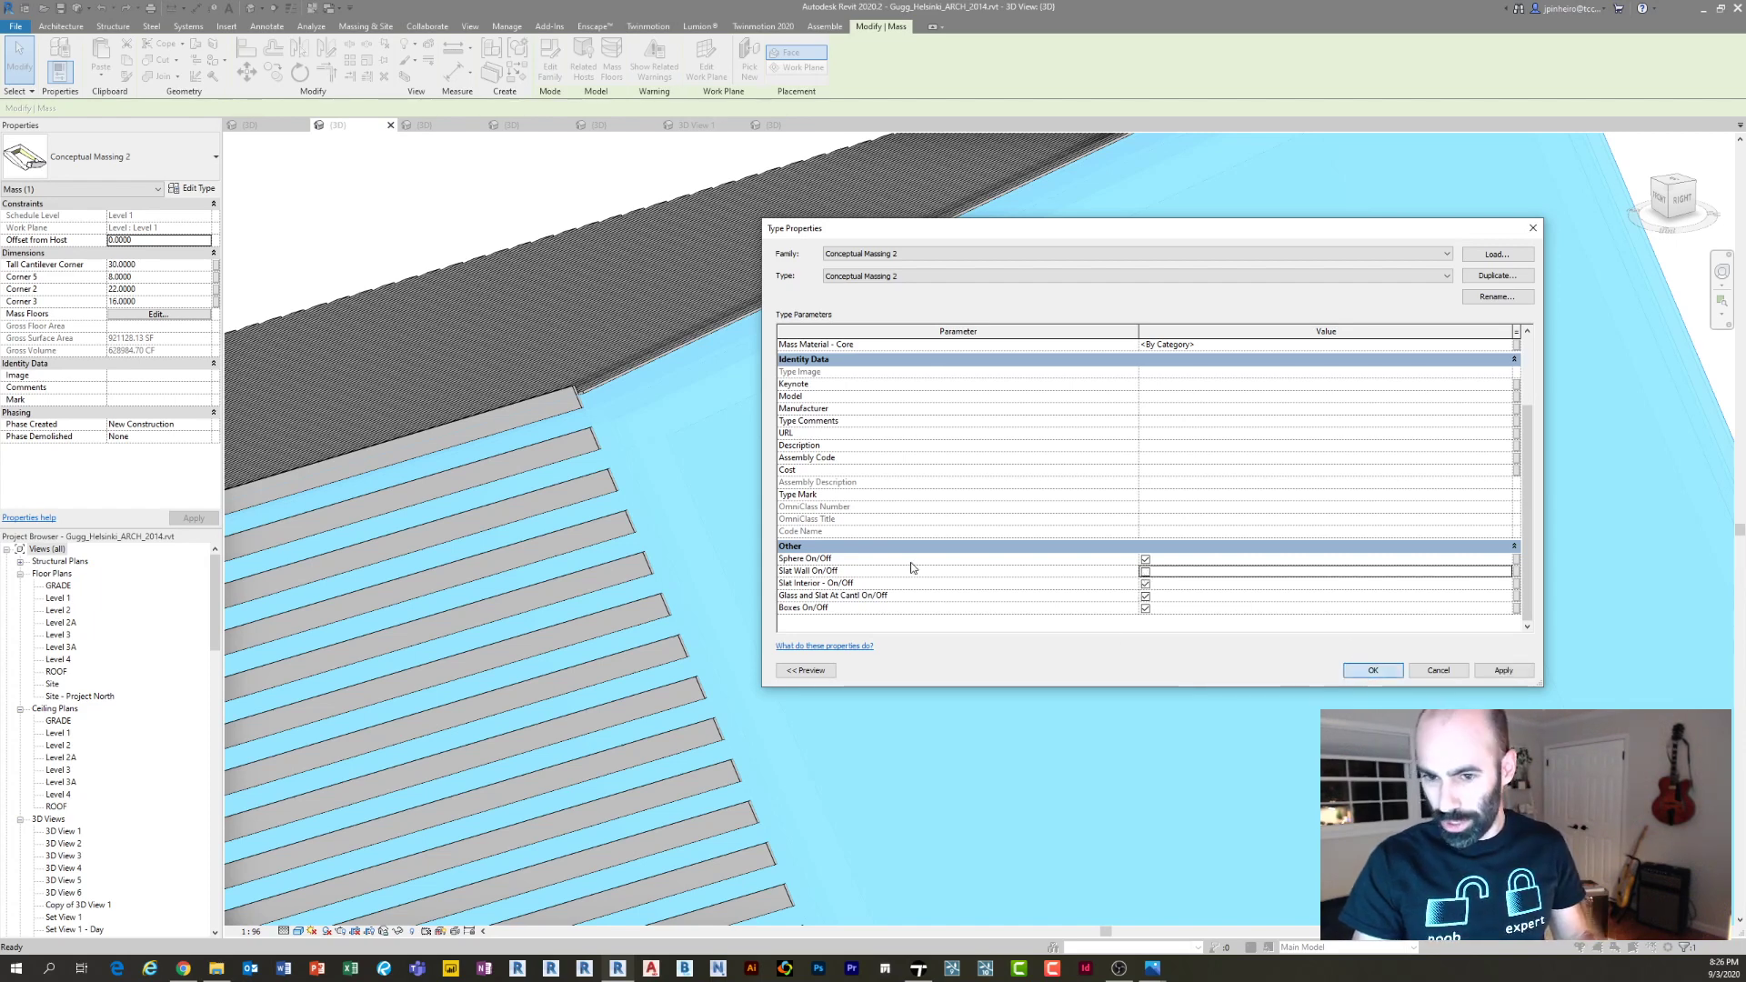
{"action": "key", "text": "Return"}
{"action": "key", "text": "Escape"}
{"action": "scroll", "coordinate": [540, 436], "scroll_direction": "up", "scroll_amount": 3}
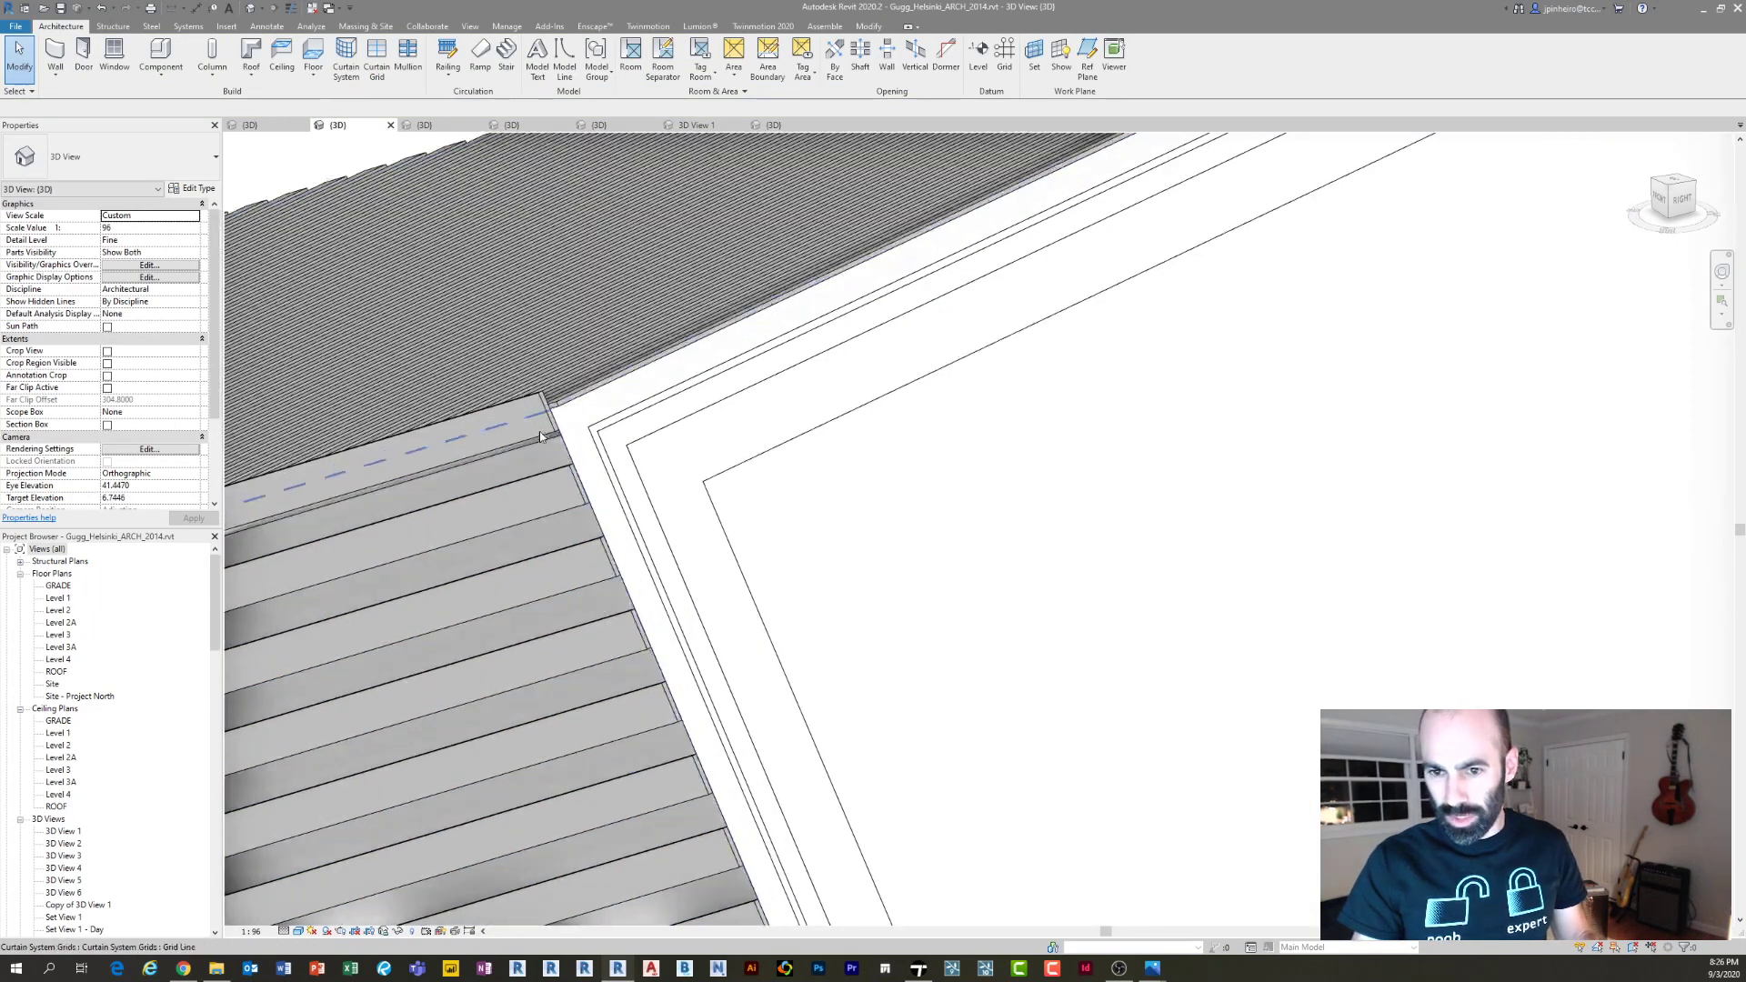
{"action": "scroll", "coordinate": [540, 437], "scroll_direction": "down", "scroll_amount": 2}
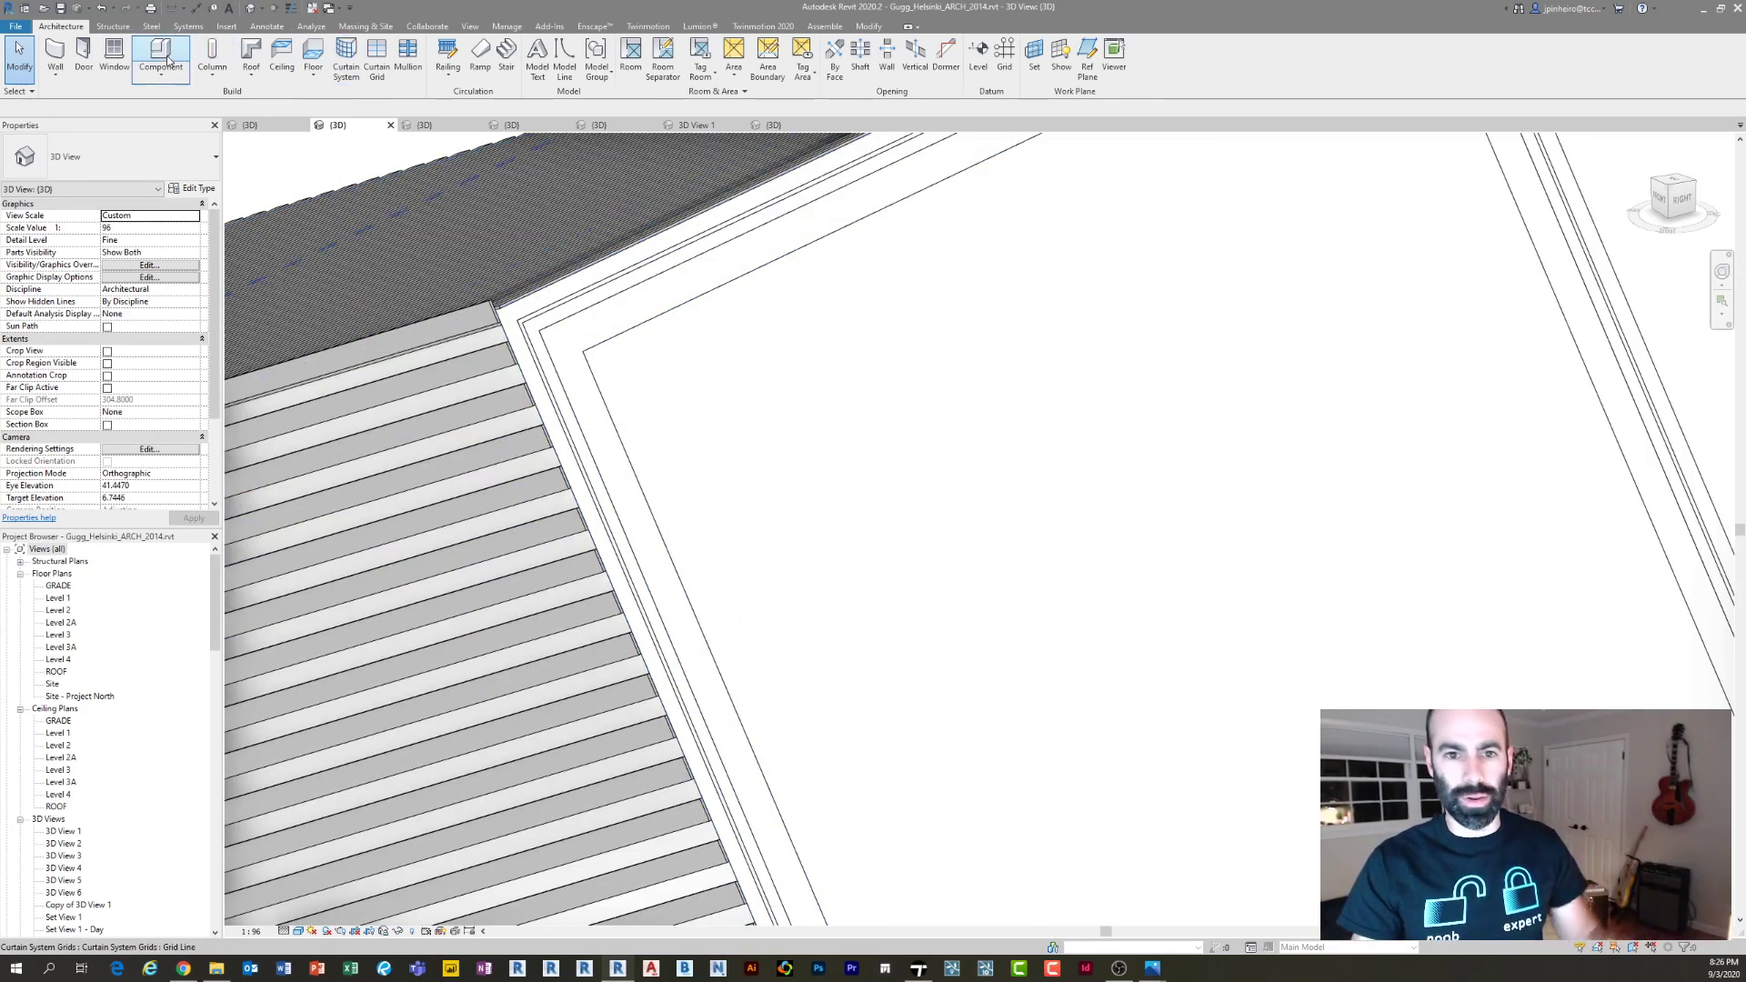
Place Generic - Sphere walls by face on the mass's side and top faces directly behind the slats
{"action": "left_click", "coordinate": [55, 53]}
{"action": "left_click", "coordinate": [103, 168]}
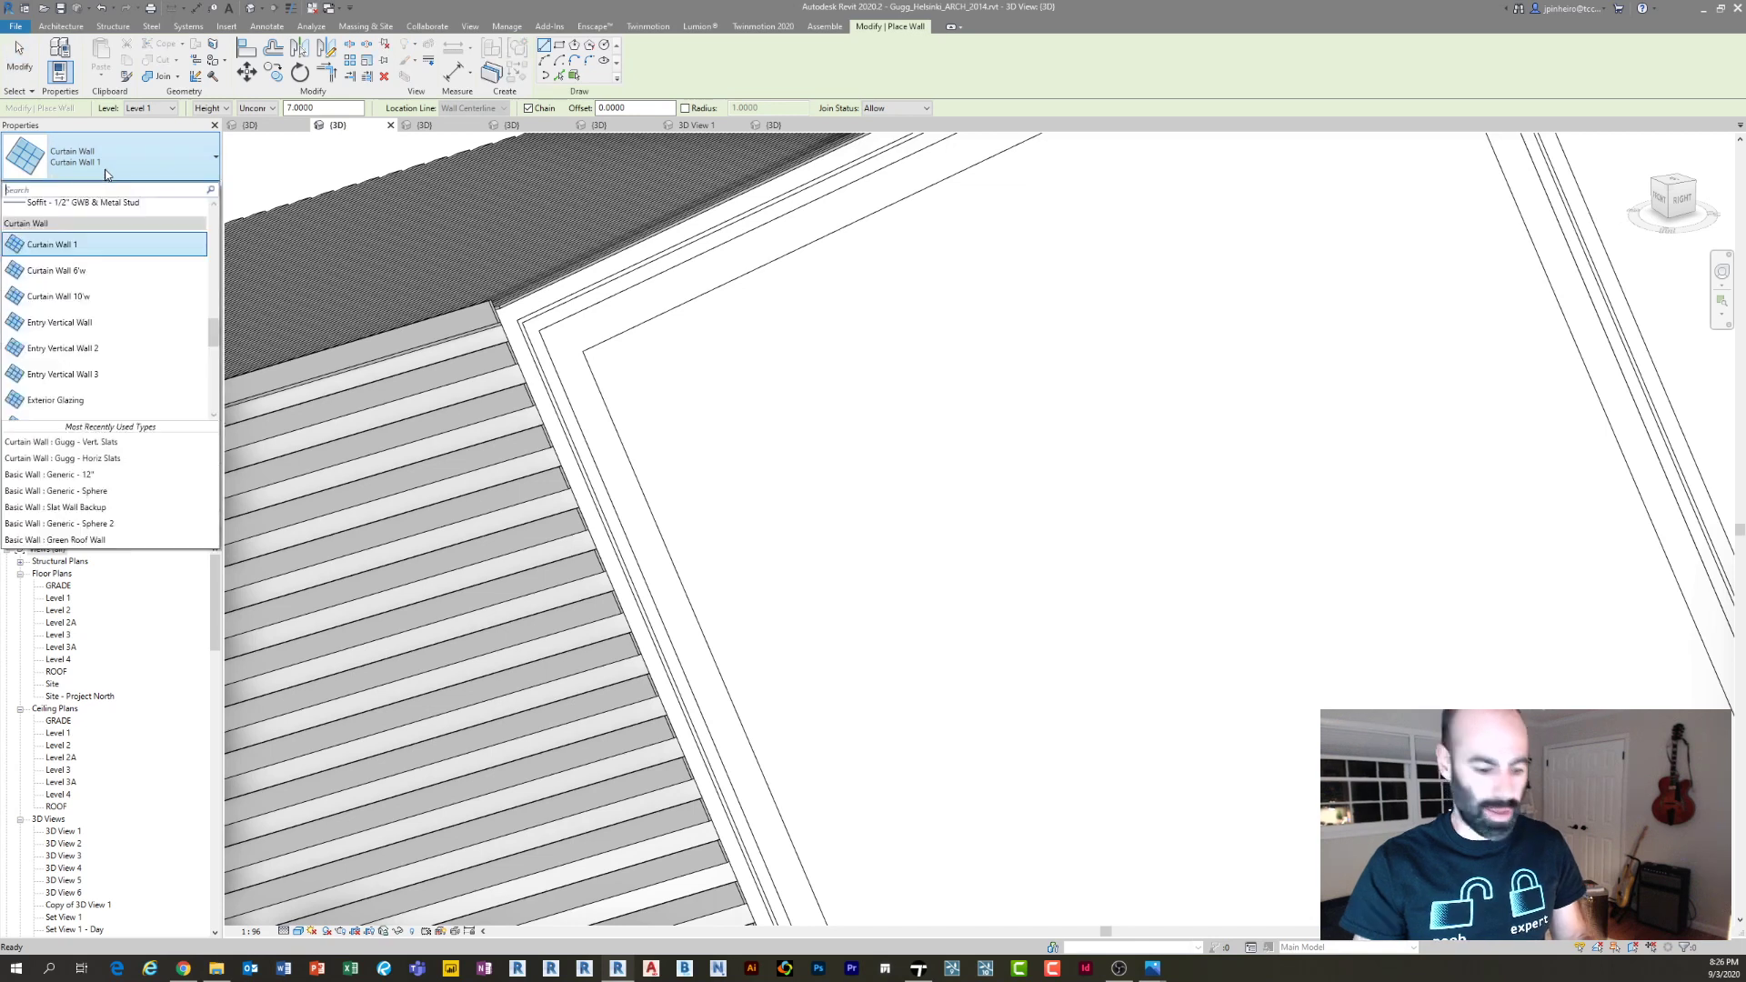
{"action": "scroll", "coordinate": [105, 300], "scroll_direction": "up", "scroll_amount": 10}
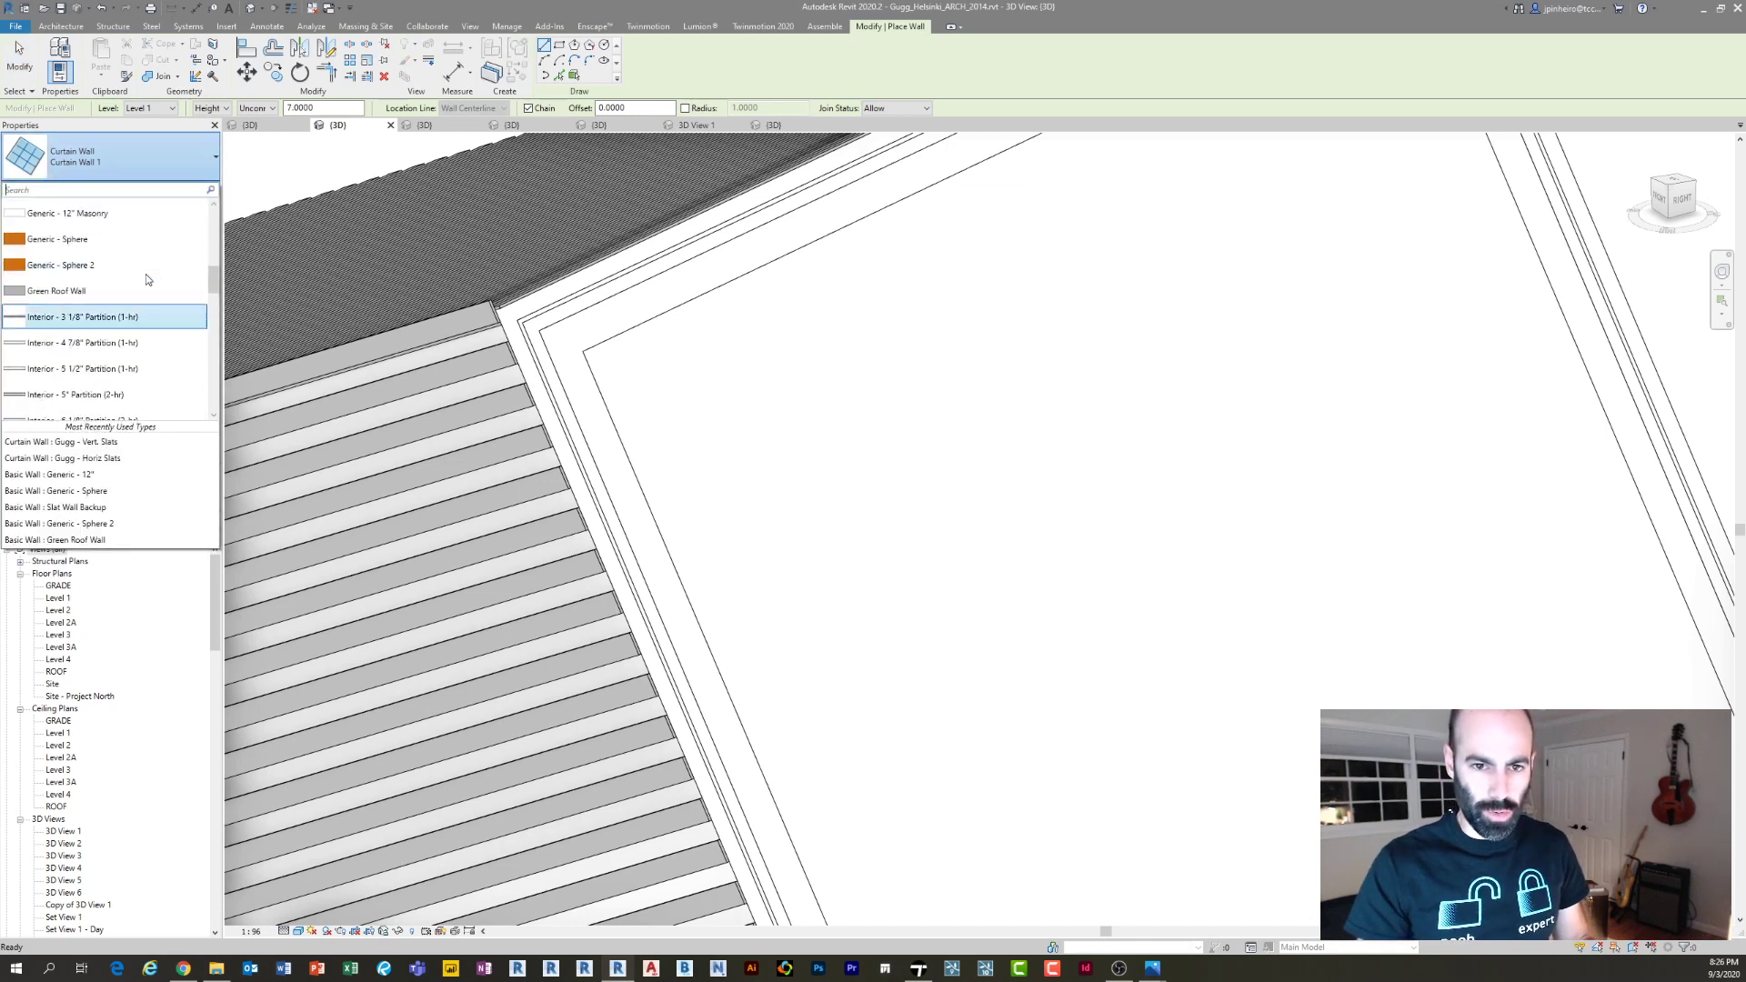
{"action": "scroll", "coordinate": [106, 354], "scroll_direction": "down", "scroll_amount": 3}
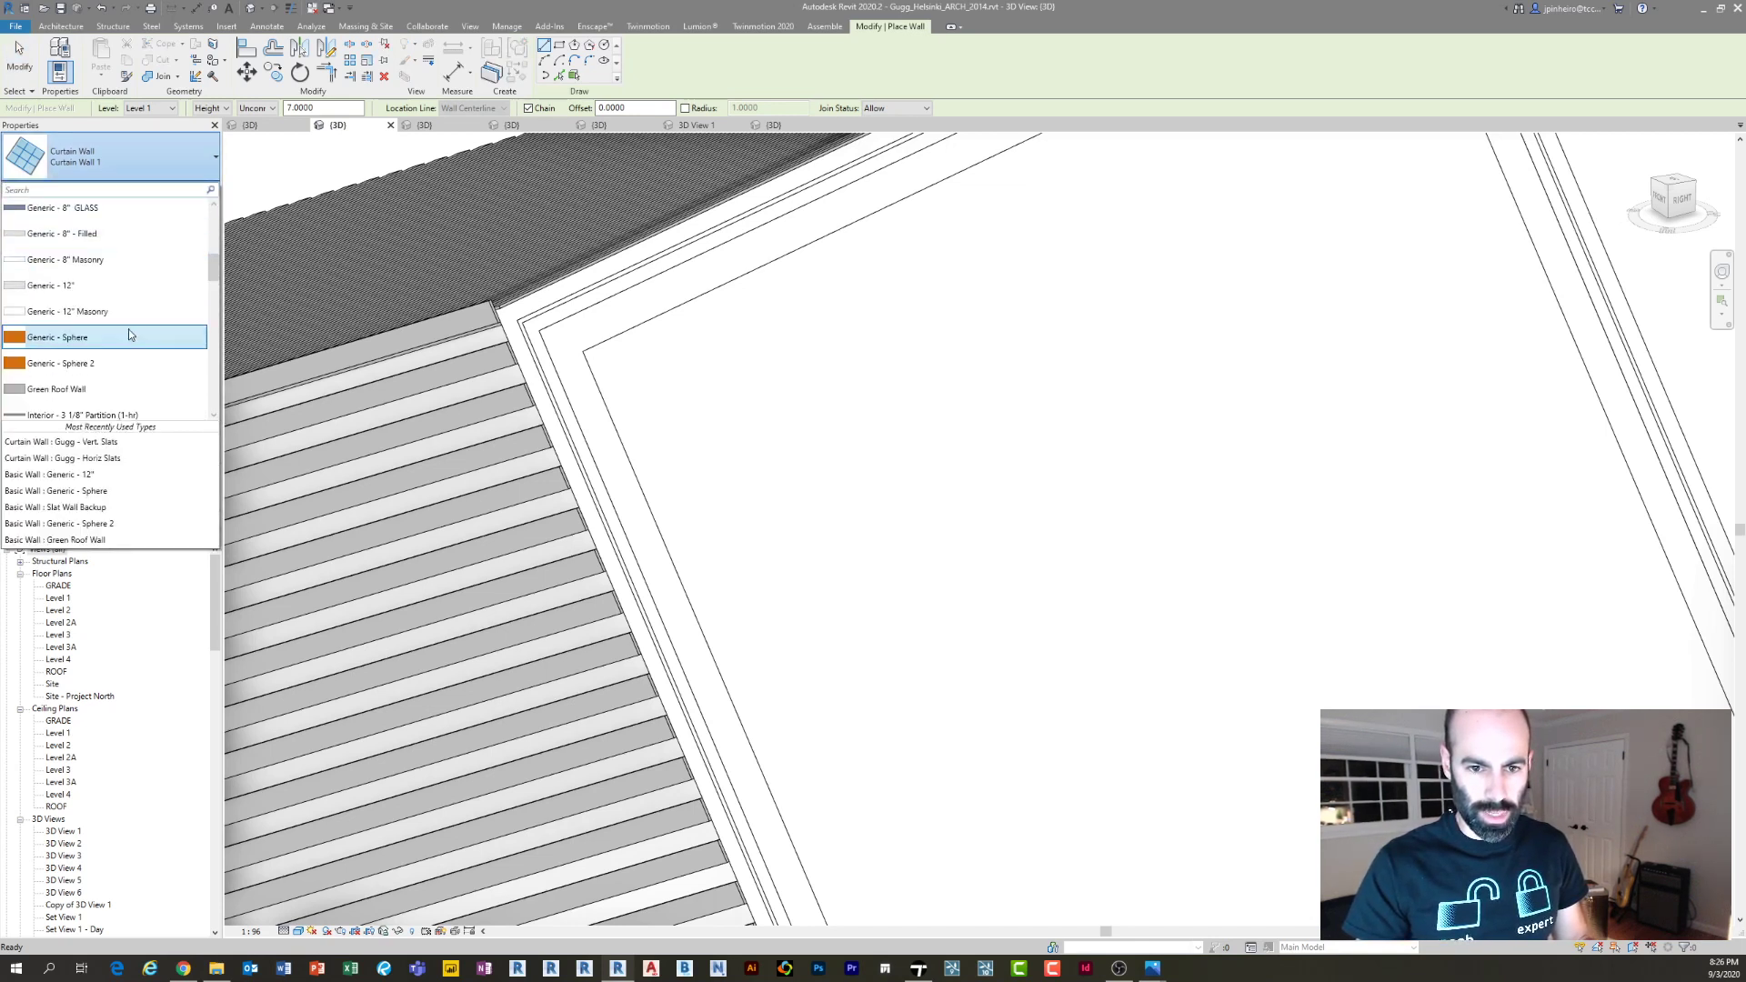
{"action": "left_click", "coordinate": [99, 338]}
{"action": "left_click", "coordinate": [571, 79]}
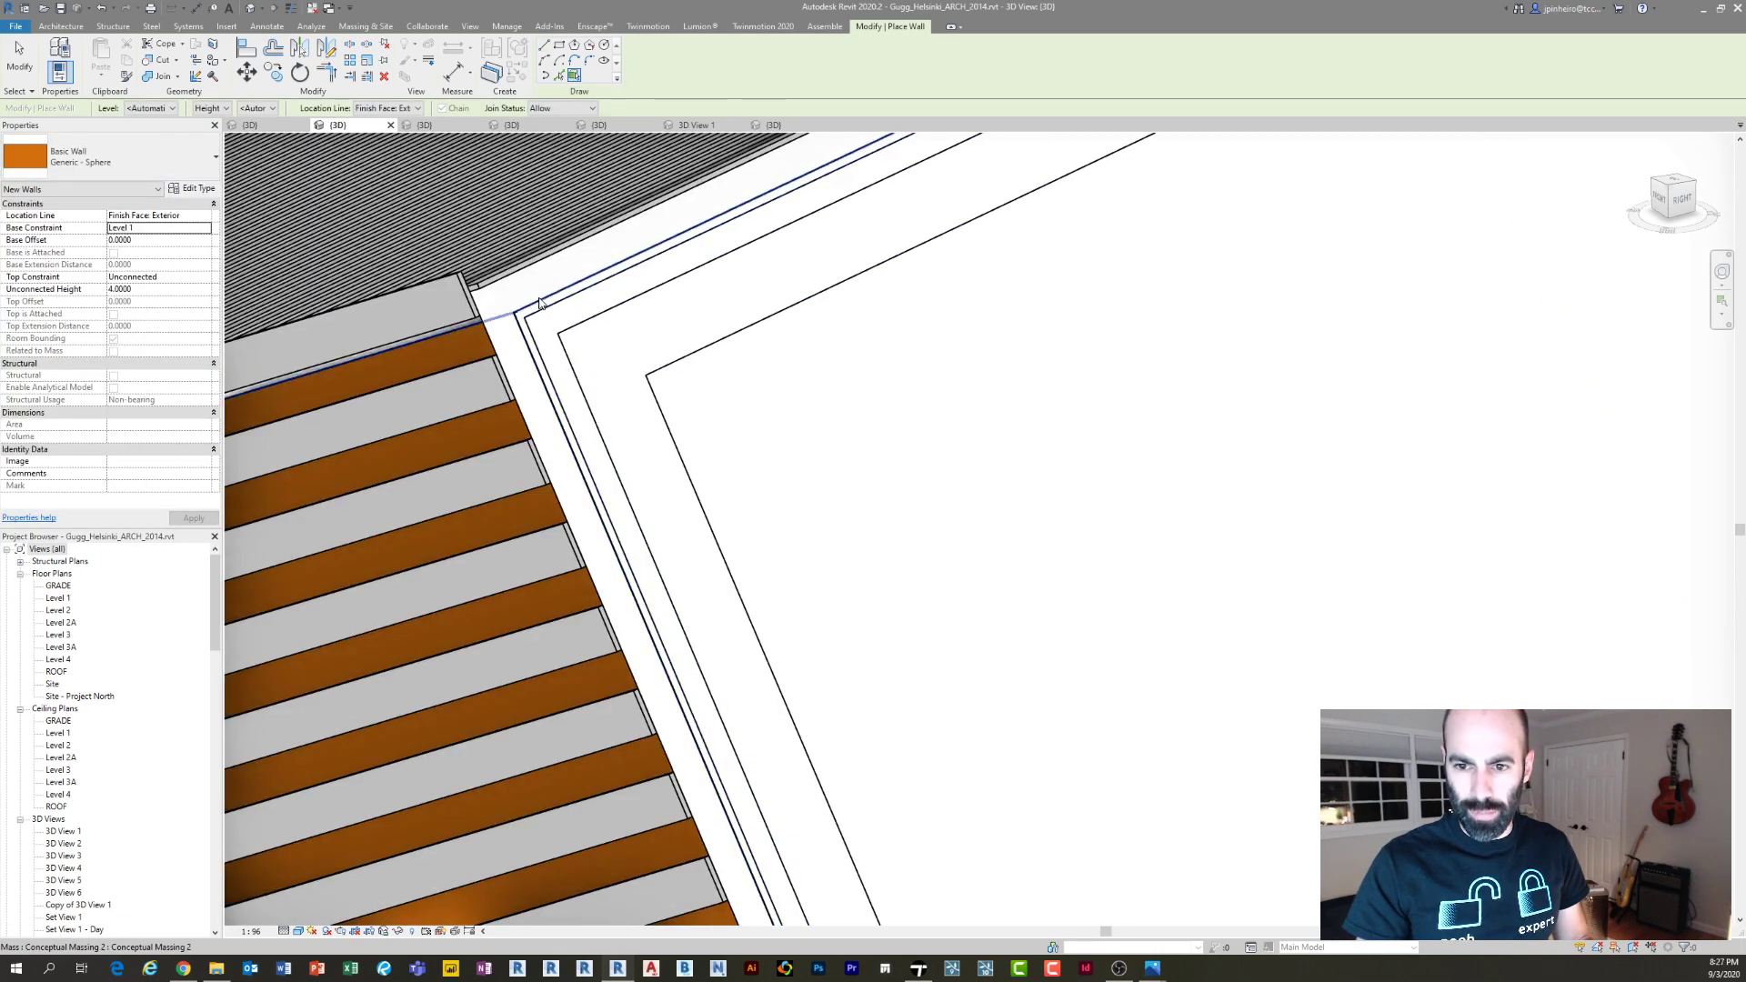
{"action": "left_click", "coordinate": [565, 306]}
{"action": "key", "text": "Escape"}
{"action": "key", "text": "Escape"}
{"action": "scroll", "coordinate": [565, 307], "scroll_direction": "down", "scroll_amount": 2}
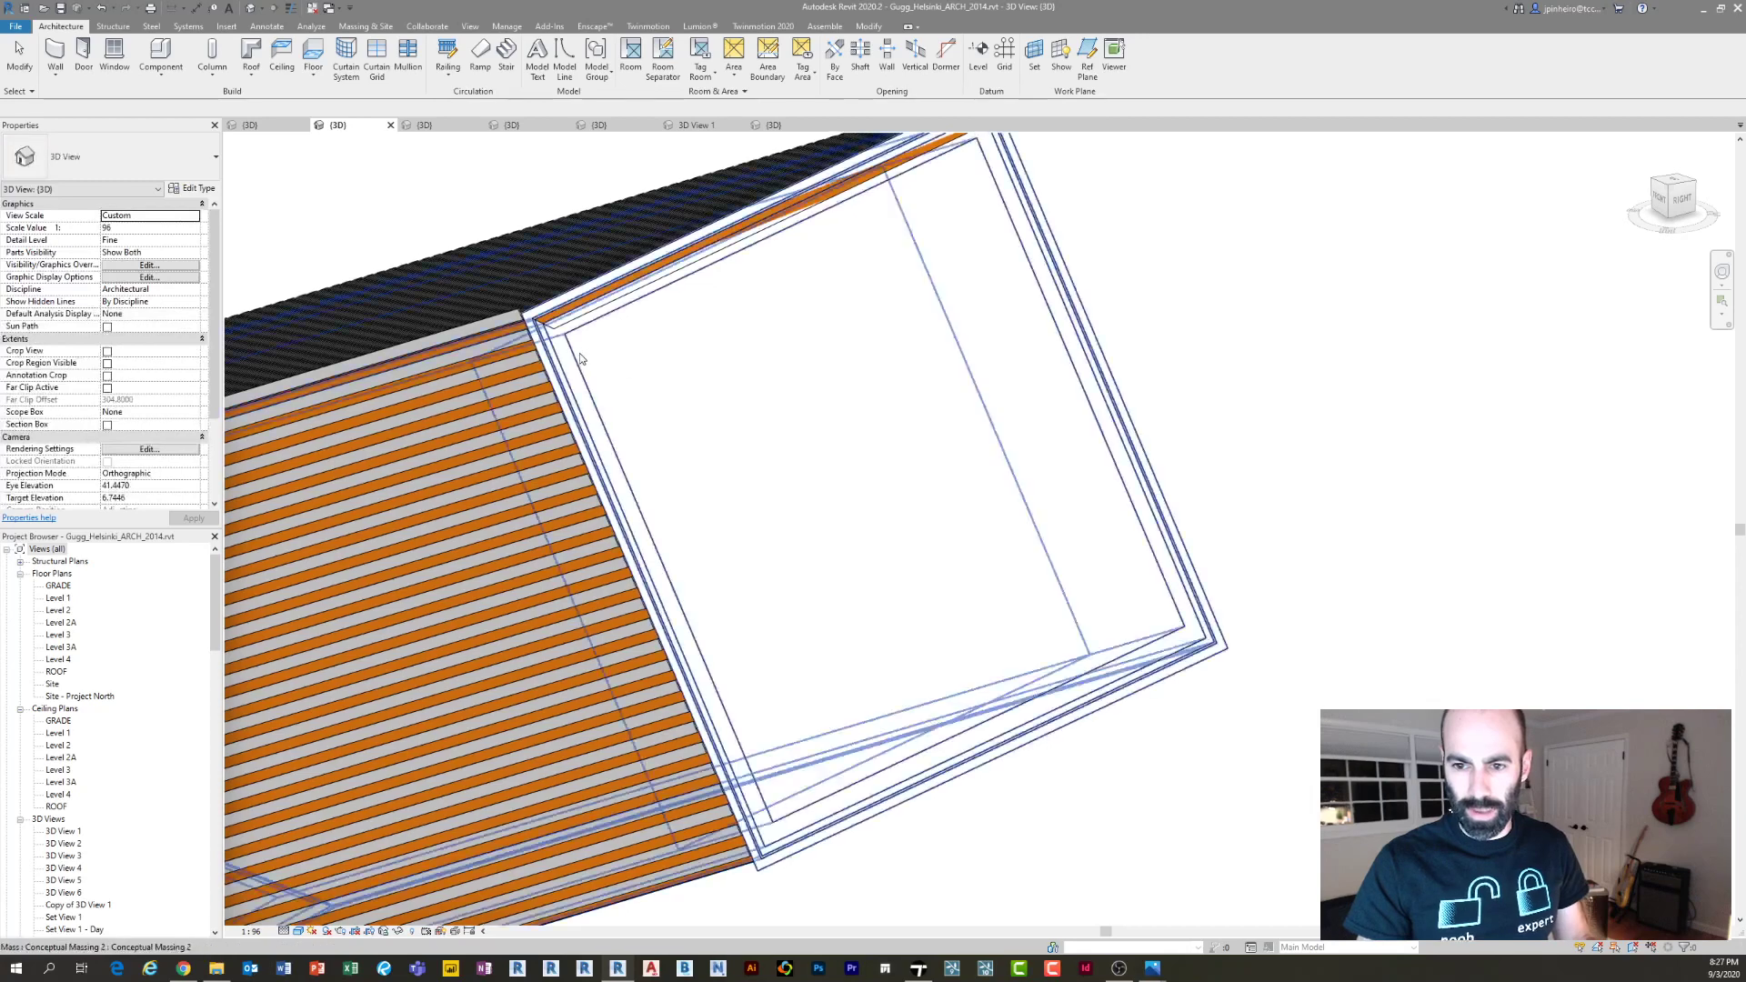
Delete the new Conceptual Massing 2 mass, leaving only the slat curtain systems and the backing walls built on it
{"action": "left_click", "coordinate": [661, 407]}
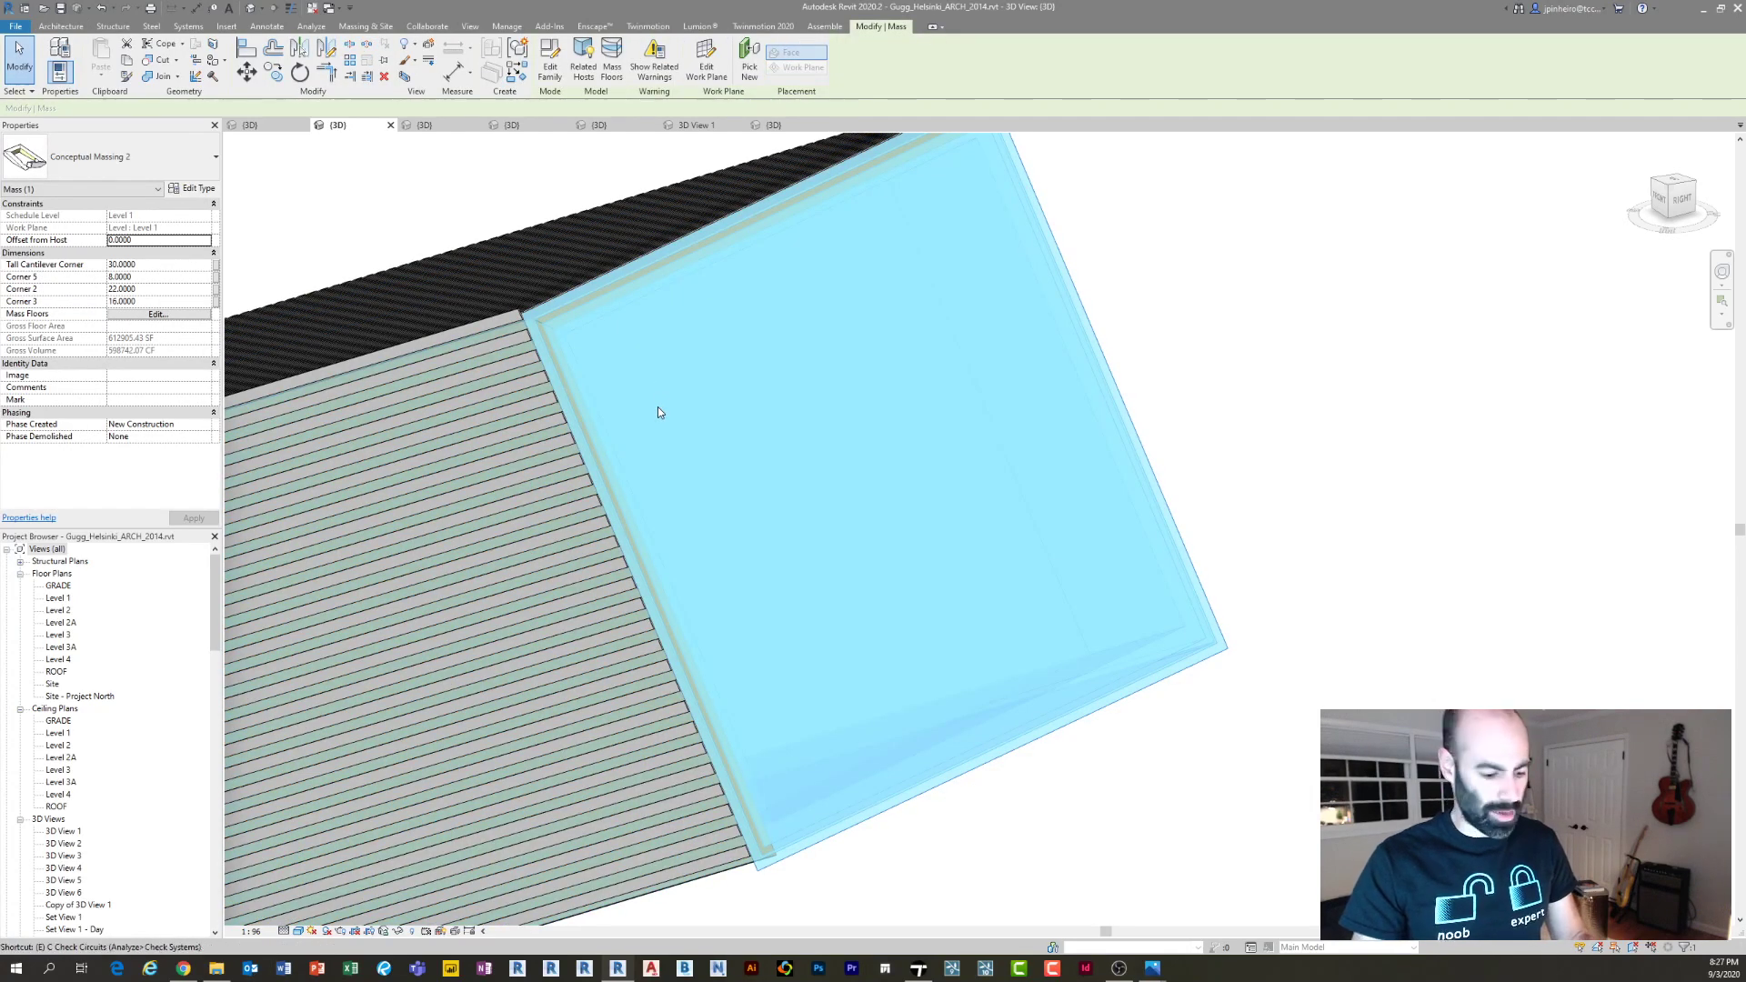
{"action": "key", "text": "Delete"}
{"action": "left_click", "coordinate": [545, 349]}
{"action": "middle_click_drag", "start_coordinate": [686, 448], "coordinate": [773, 656], "text": "shift"}
{"action": "key", "text": "Escape"}
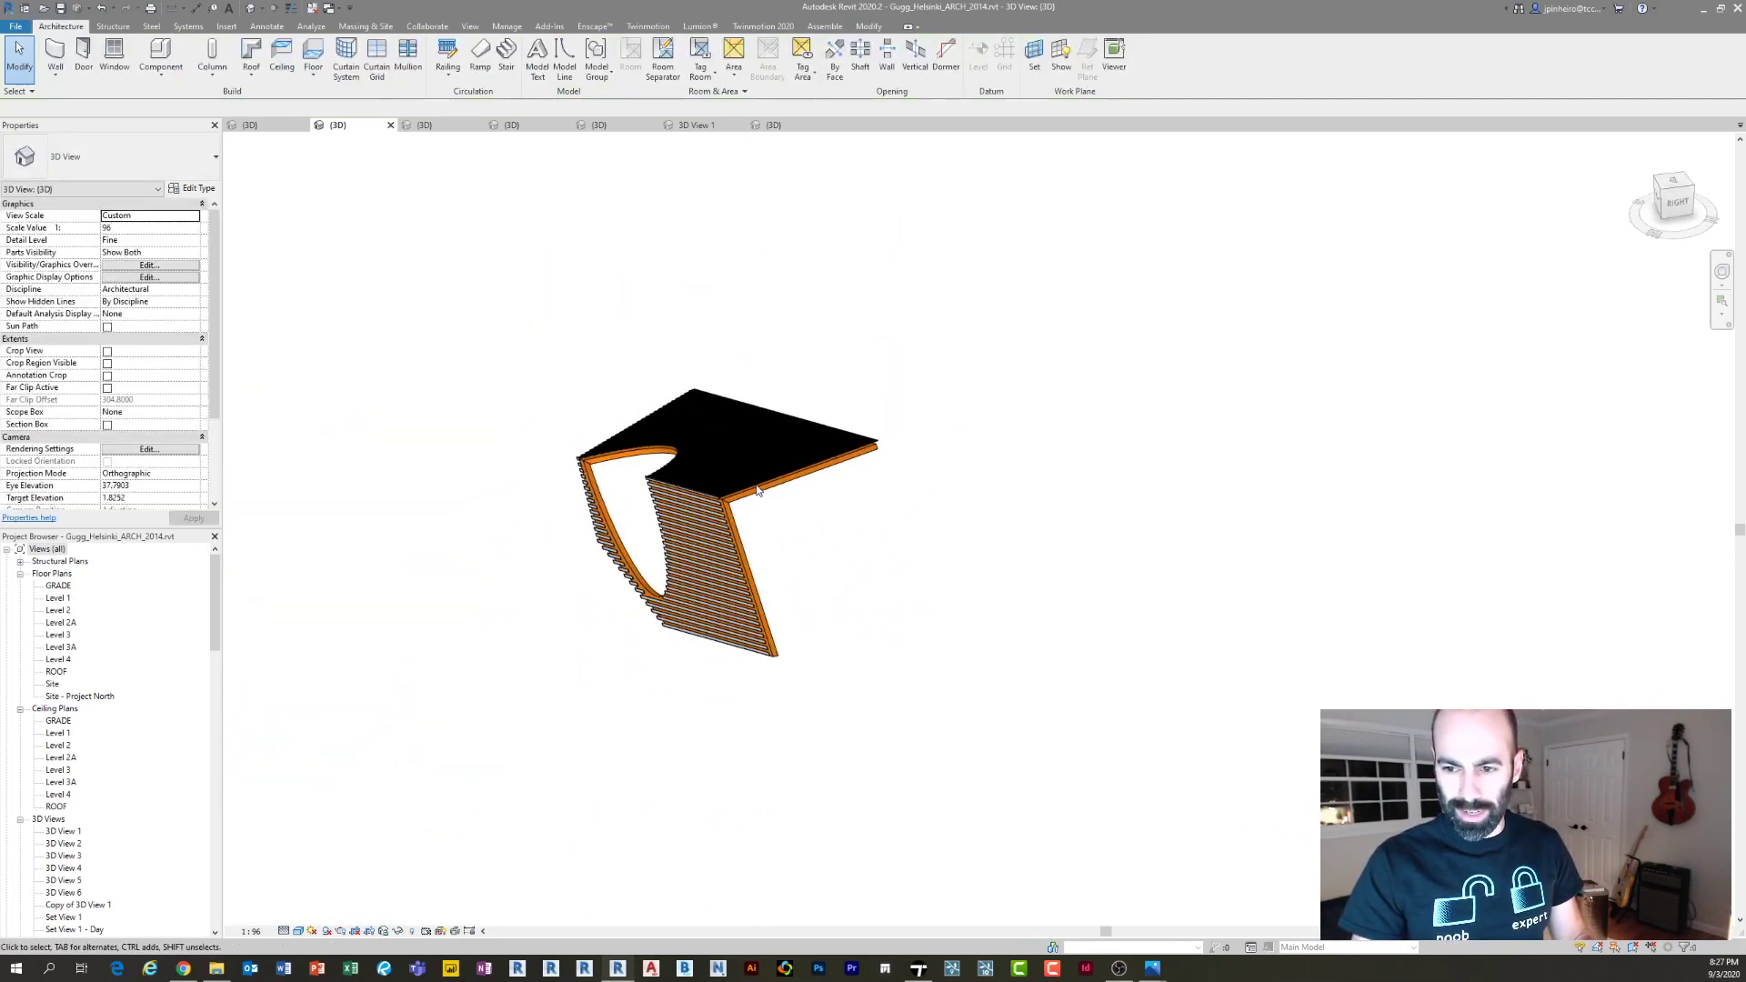
Examine how the slats and orange backing walls meet at the corner and curved opening, and return to the original building for comparison
{"action": "scroll", "coordinate": [769, 491], "scroll_direction": "up", "scroll_amount": 3}
{"action": "left_click_drag", "start_coordinate": [835, 558], "coordinate": [595, 458]}
{"action": "left_click", "coordinate": [947, 571]}
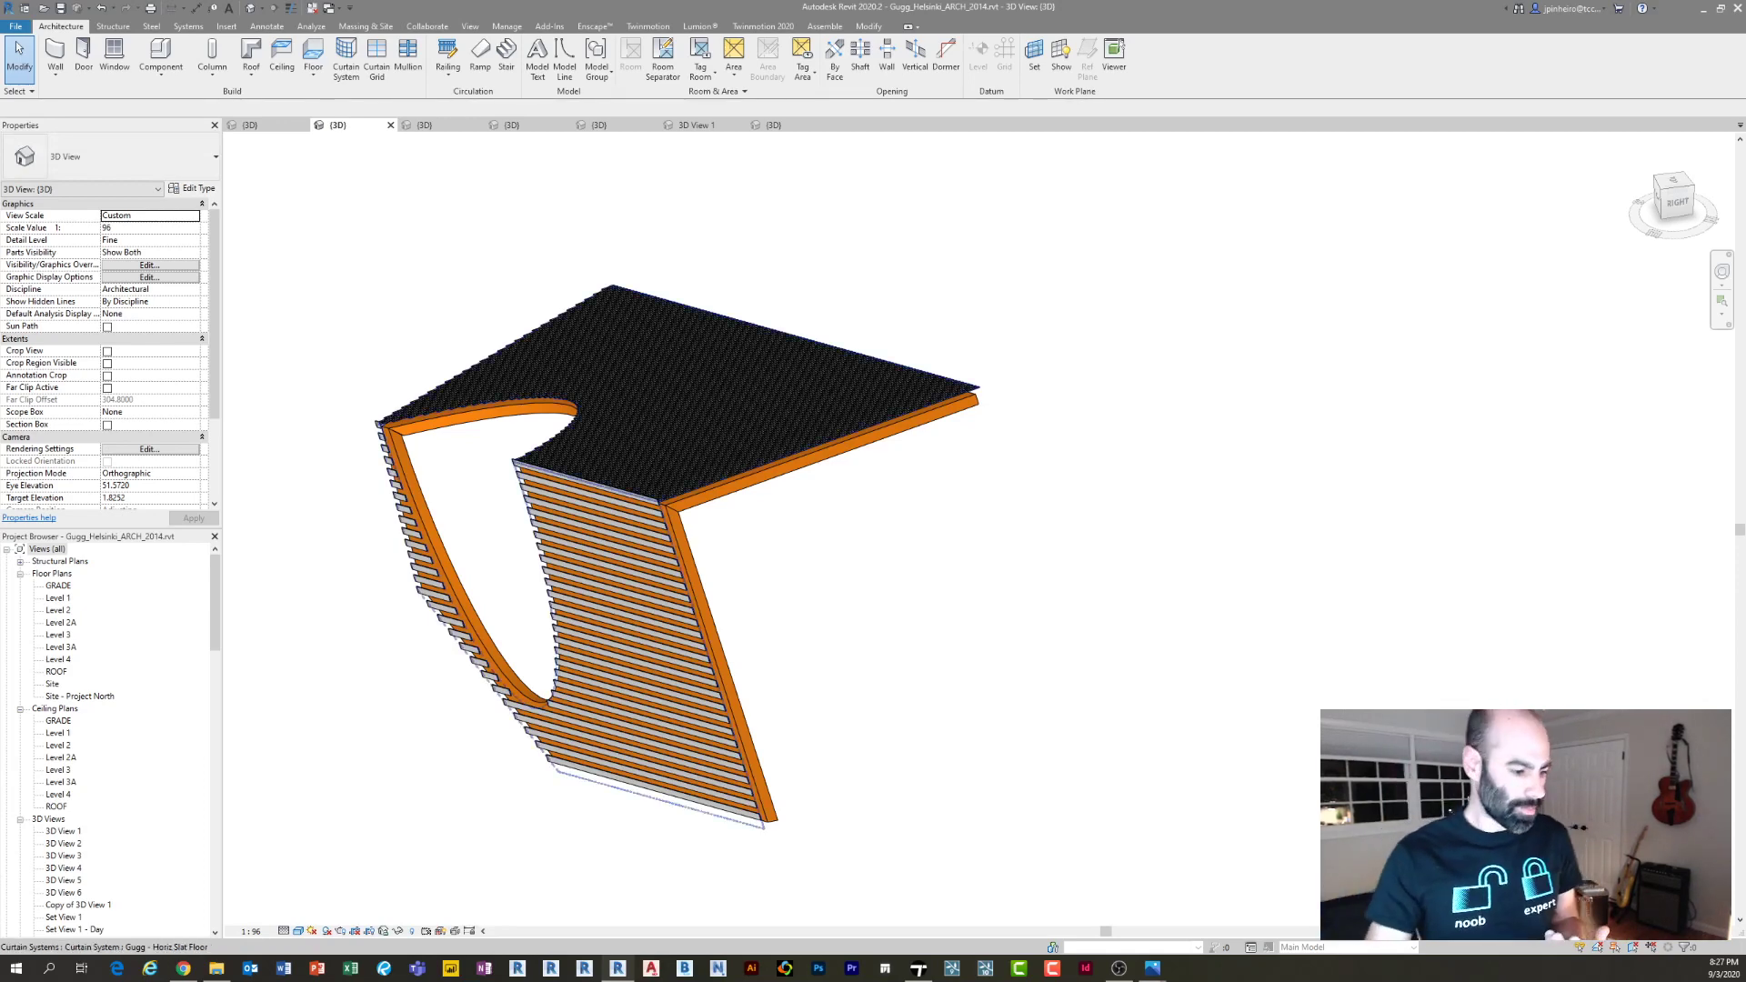
{"action": "scroll", "coordinate": [725, 564], "scroll_direction": "up", "scroll_amount": 4}
{"action": "scroll", "coordinate": [741, 512], "scroll_direction": "up", "scroll_amount": 3}
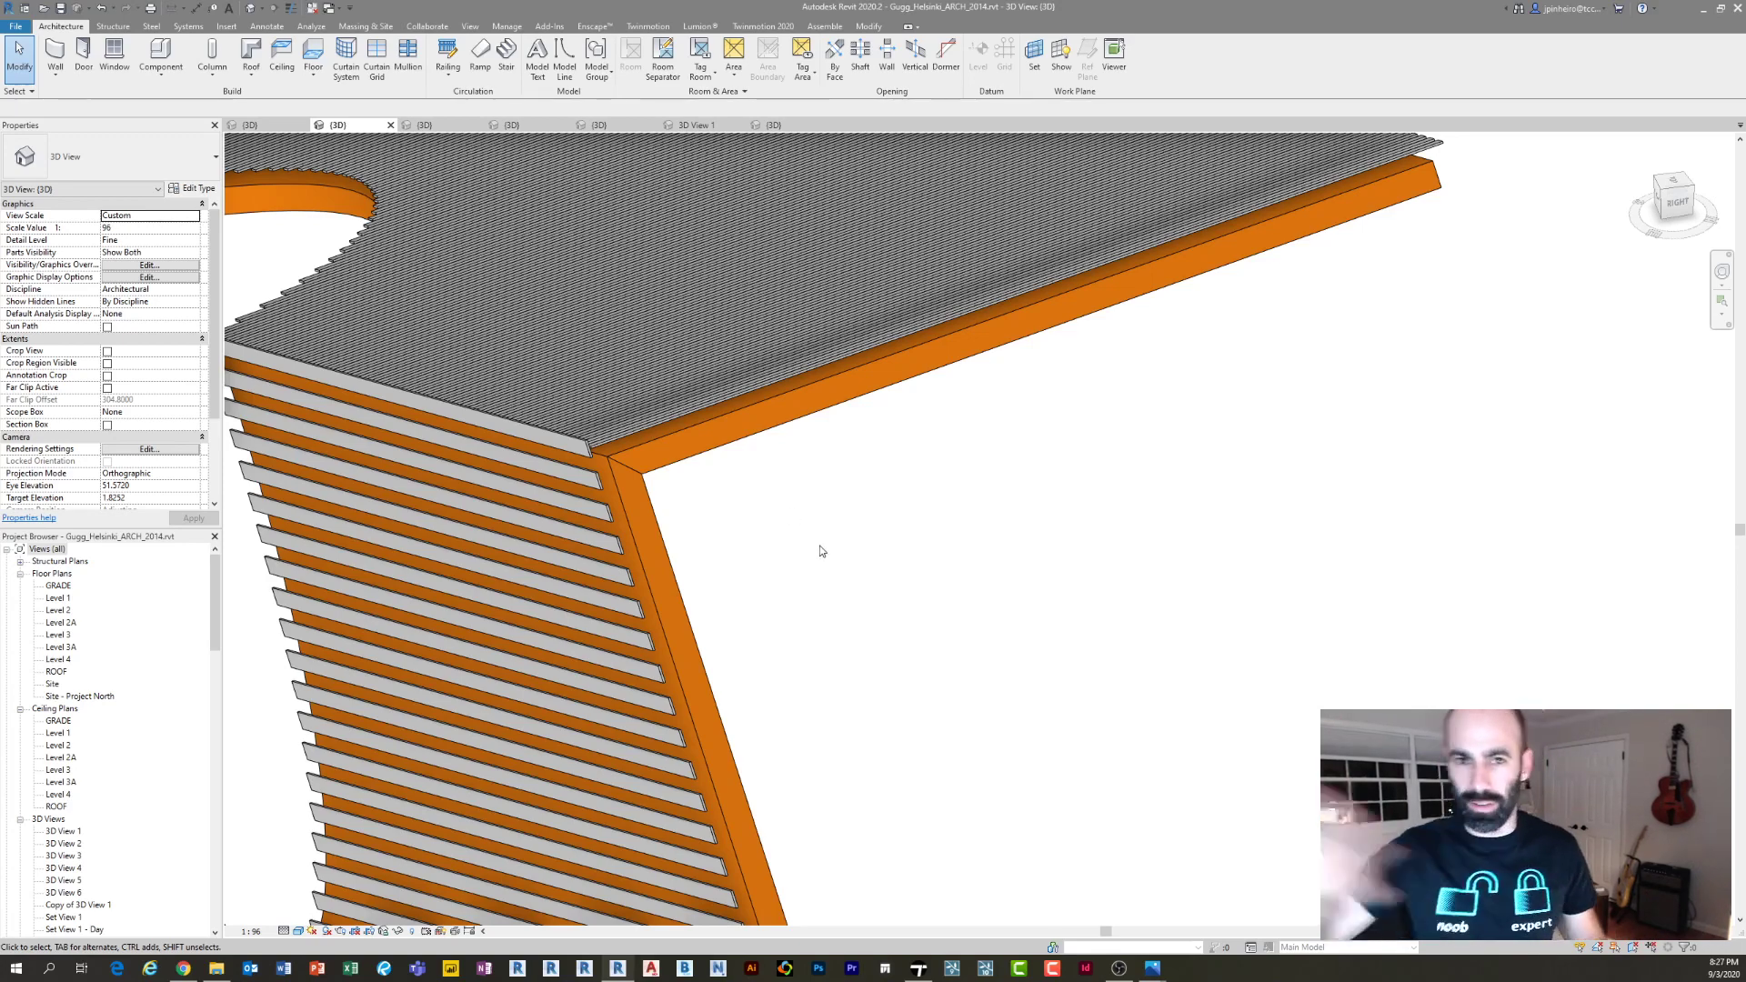
{"action": "scroll", "coordinate": [803, 550], "scroll_direction": "down", "scroll_amount": 4}
{"action": "middle_click_drag", "start_coordinate": [803, 550], "coordinate": [701, 712], "text": "shift"}
{"action": "scroll", "coordinate": [571, 604], "scroll_direction": "up", "scroll_amount": 1}
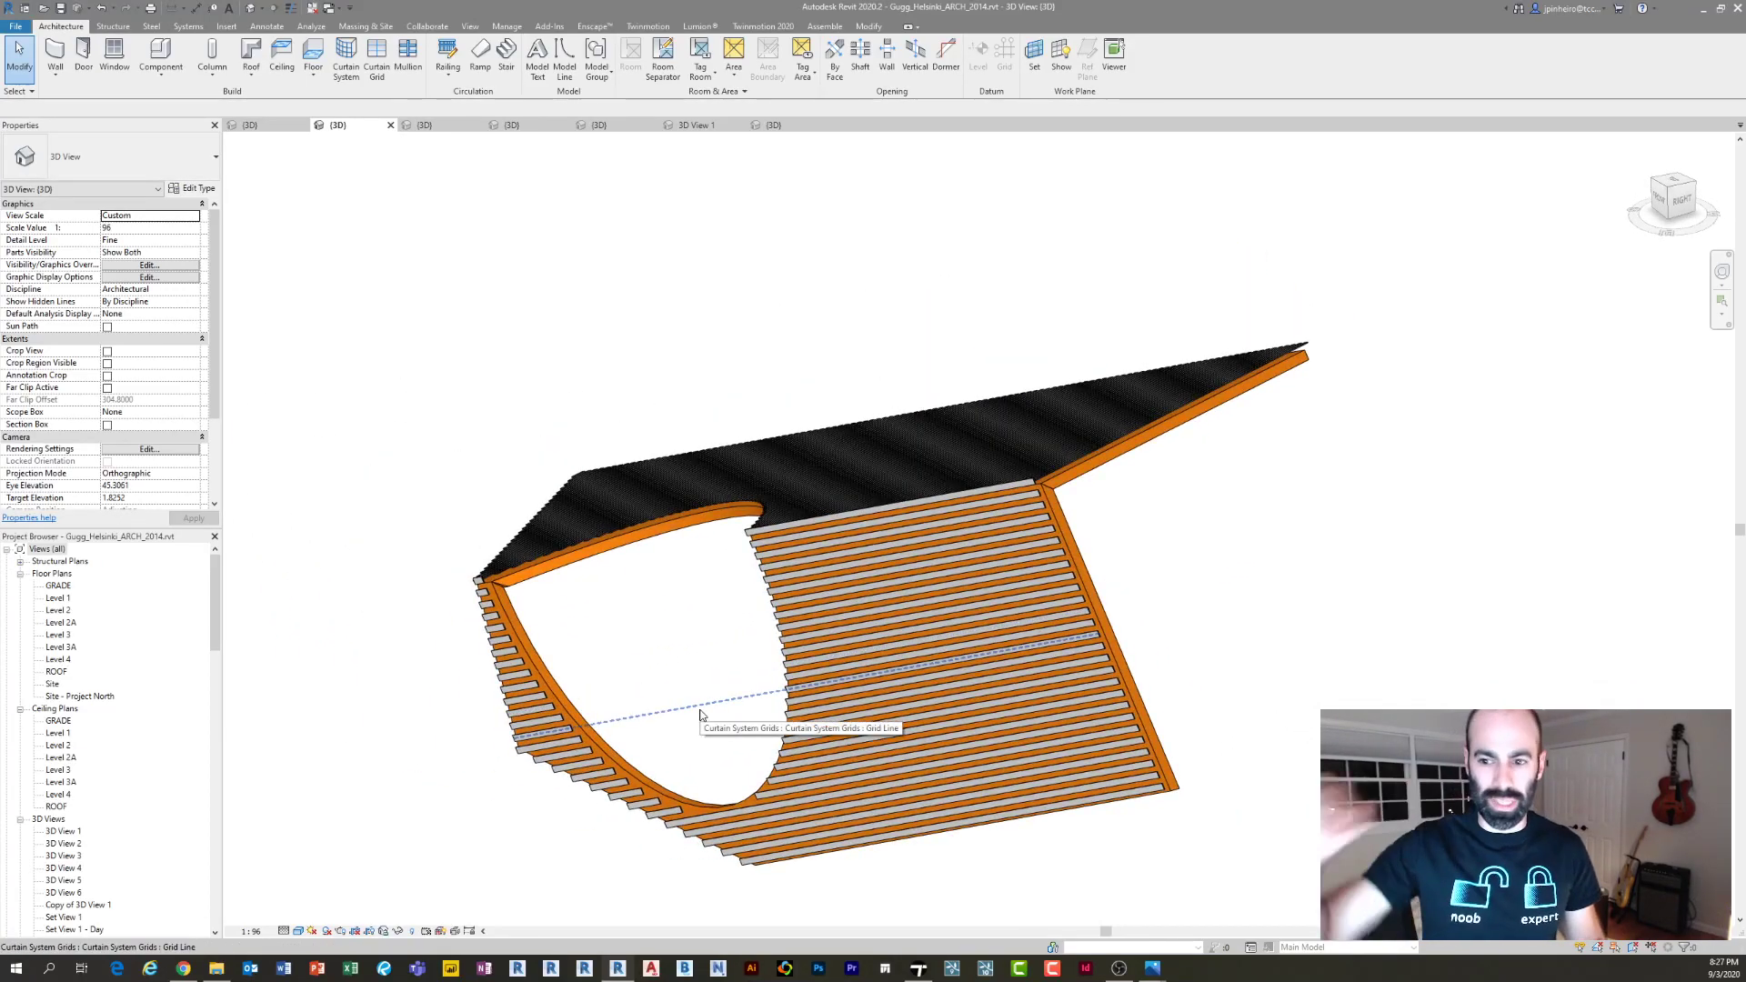
{"action": "scroll", "coordinate": [665, 500], "scroll_direction": "down", "scroll_amount": 1}
{"action": "middle_click_drag", "start_coordinate": [555, 182], "coordinate": [1165, 678]}
{"action": "scroll", "coordinate": [809, 589], "scroll_direction": "down", "scroll_amount": 3}
{"action": "middle_click_drag", "start_coordinate": [818, 591], "coordinate": [1007, 621]}
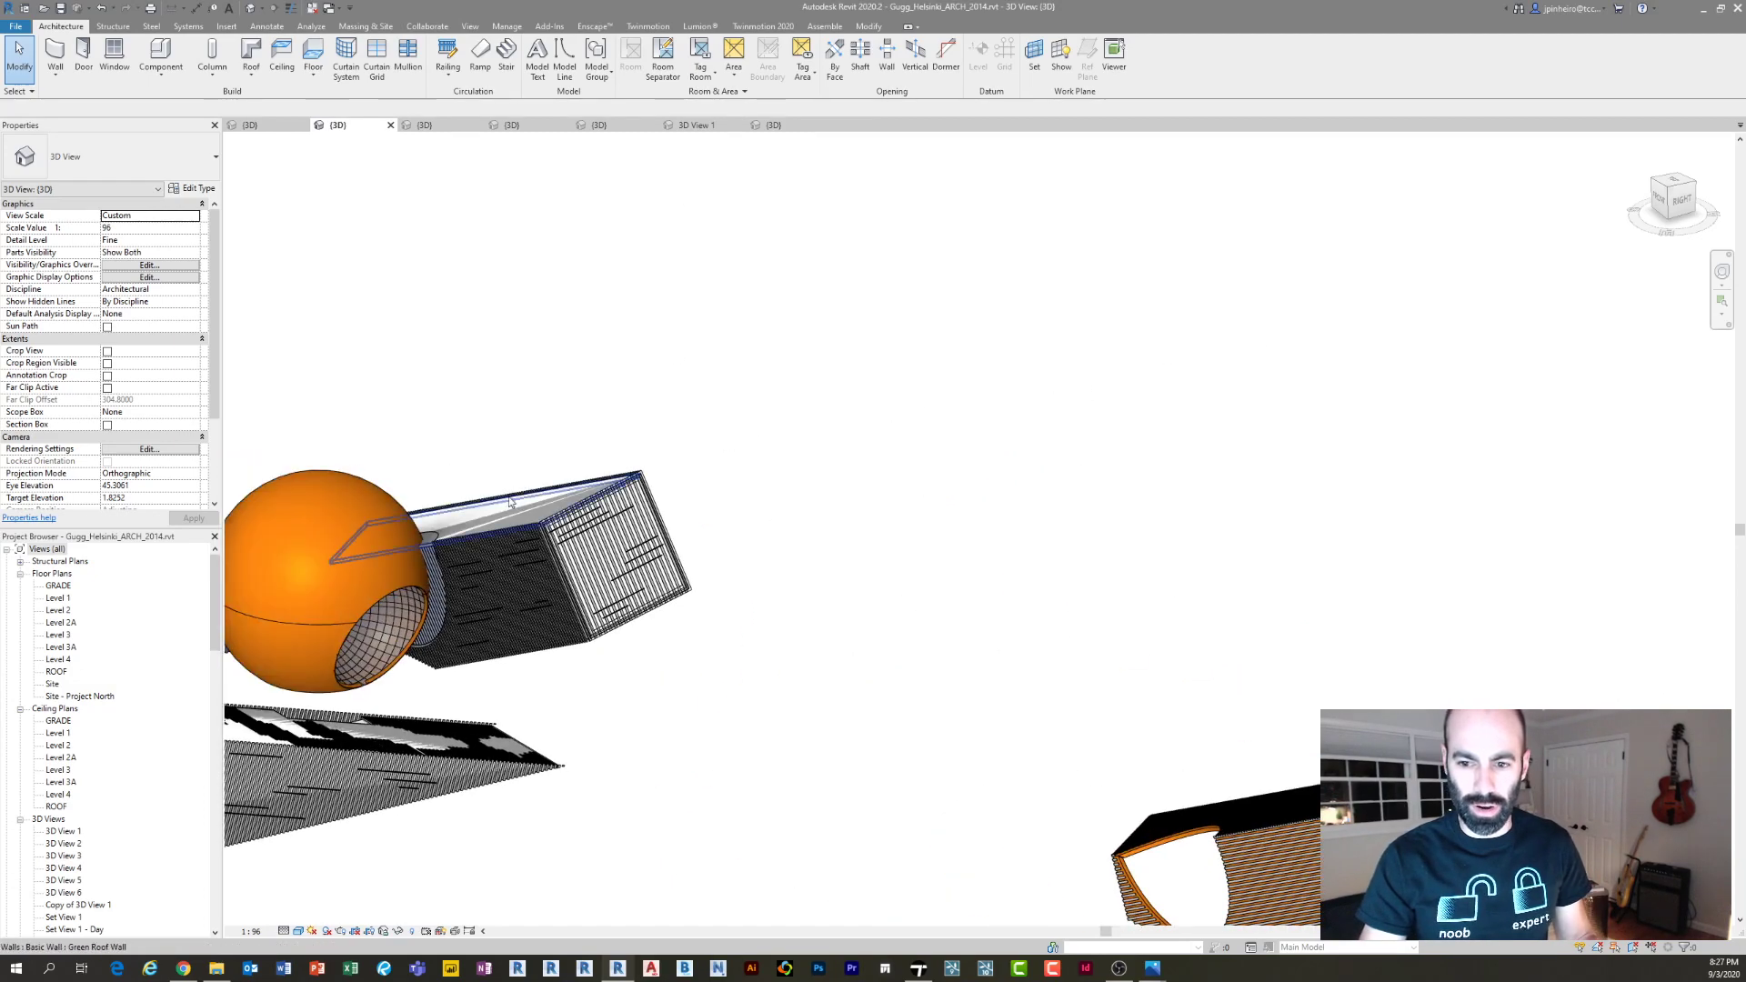
Examine the original building's slatted end facade, checking how the slats, roof edge and glazing behind them are layered
{"action": "scroll", "coordinate": [514, 505], "scroll_direction": "up", "scroll_amount": 6}
{"action": "scroll", "coordinate": [532, 518], "scroll_direction": "down", "scroll_amount": 1}
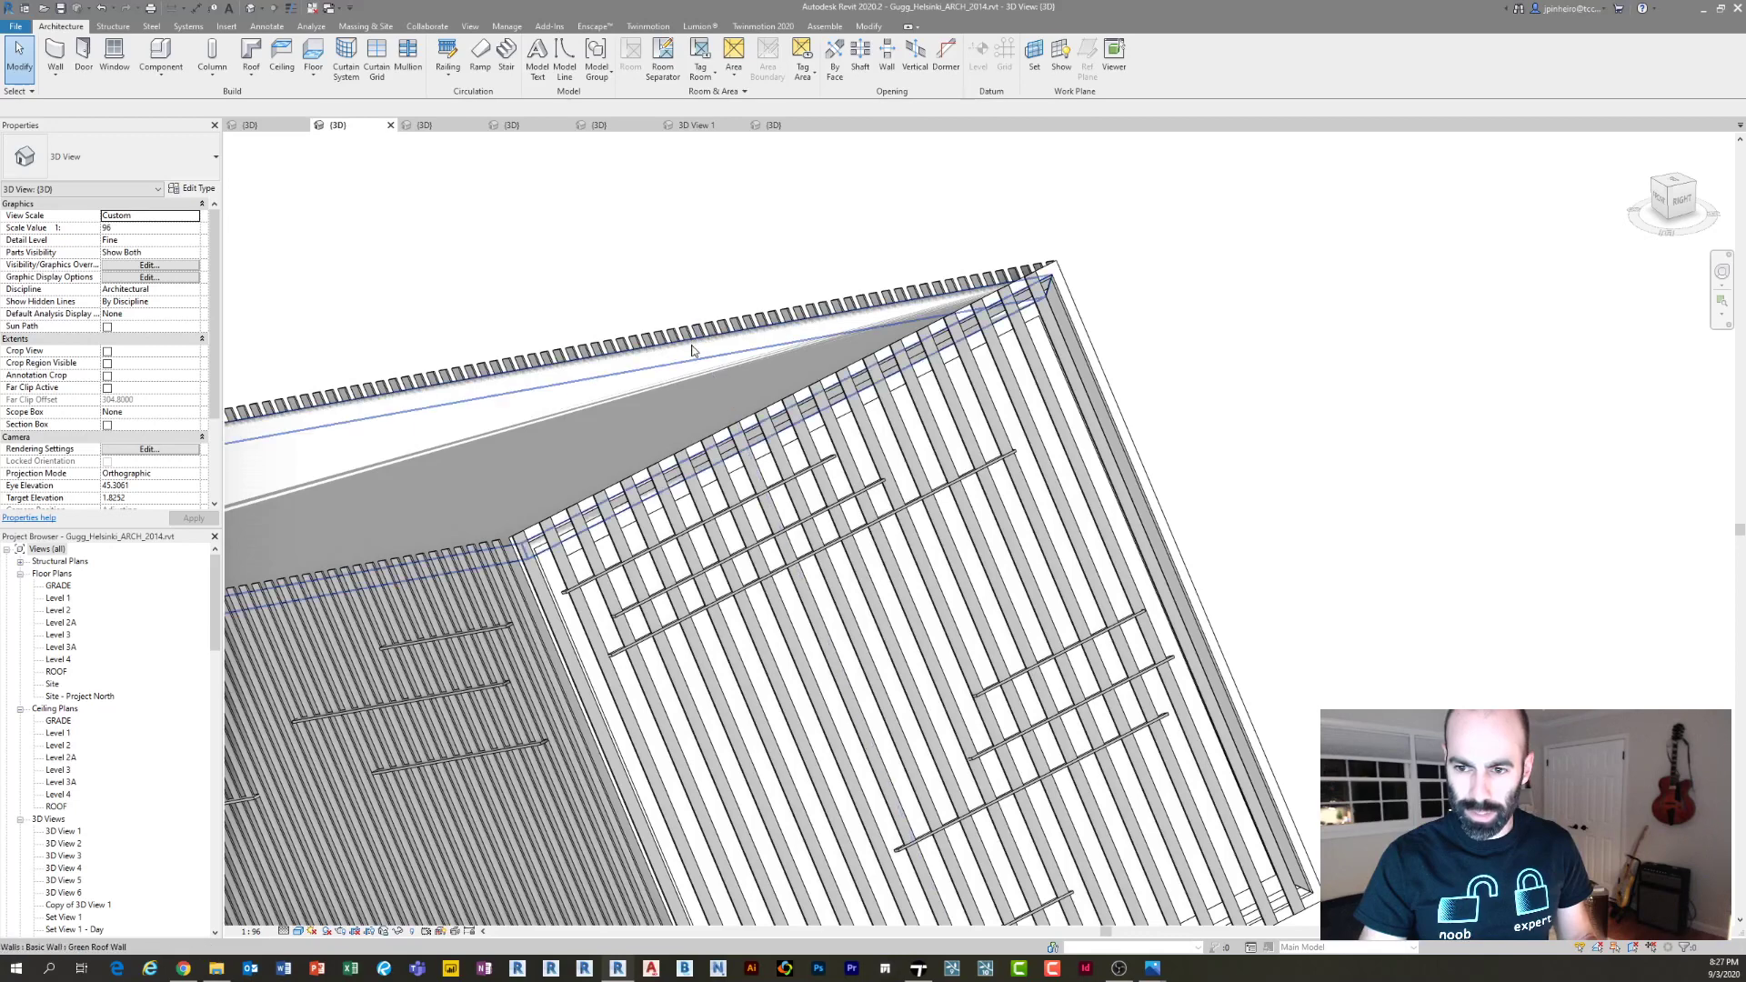
{"action": "key", "text": "Tab"}
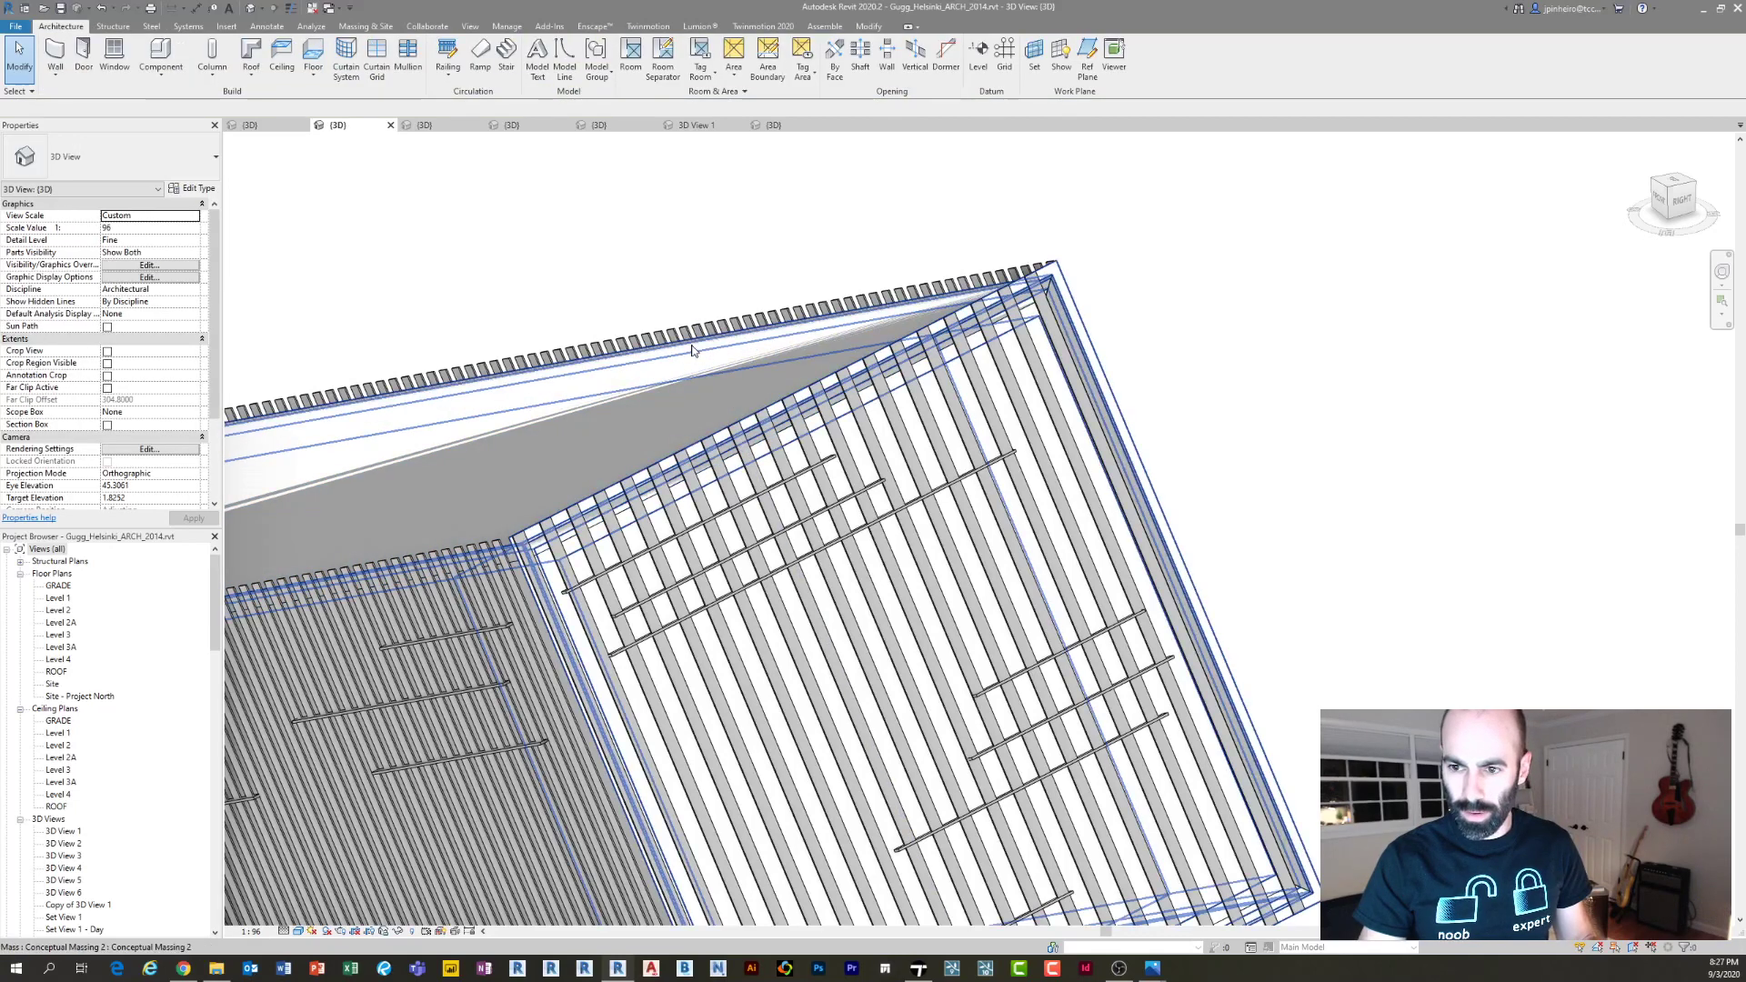
{"action": "left_click", "coordinate": [1132, 329]}
{"action": "key", "text": "Escape"}
{"action": "middle_click_drag", "start_coordinate": [1108, 321], "coordinate": [1094, 462], "text": "shift"}
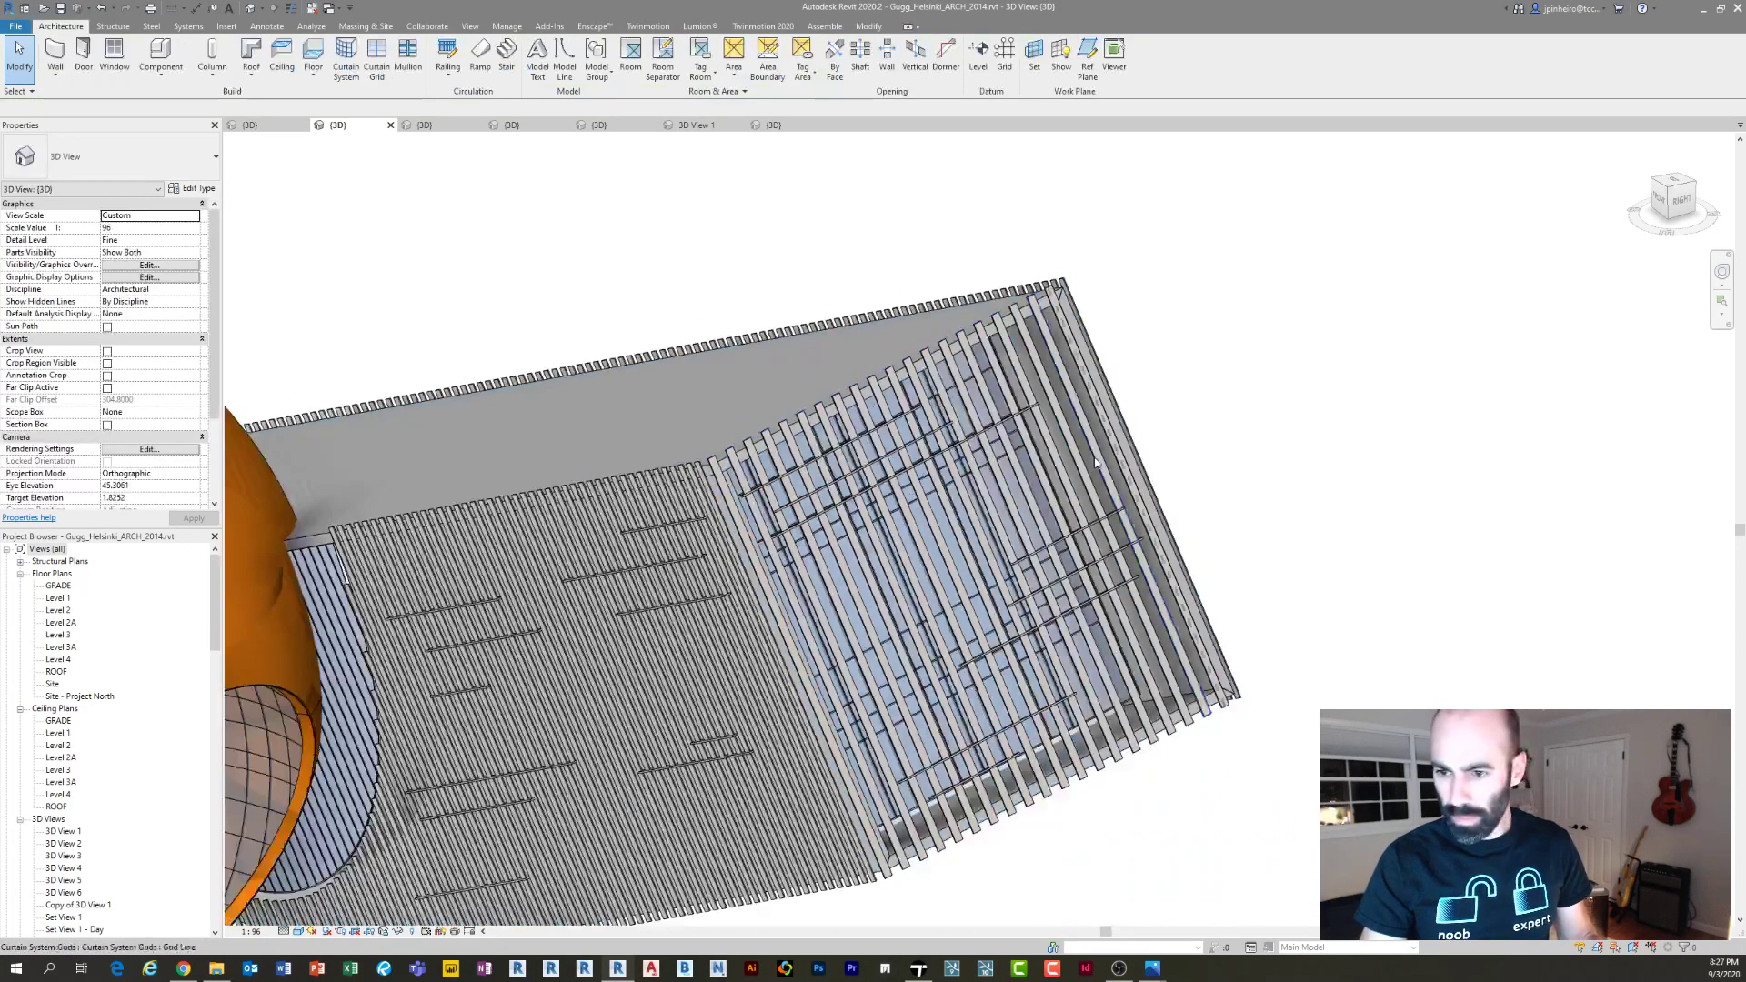
{"action": "middle_click_drag", "start_coordinate": [1000, 395], "coordinate": [869, 511], "text": "shift"}
{"action": "scroll", "coordinate": [869, 511], "scroll_direction": "up", "scroll_amount": 3}
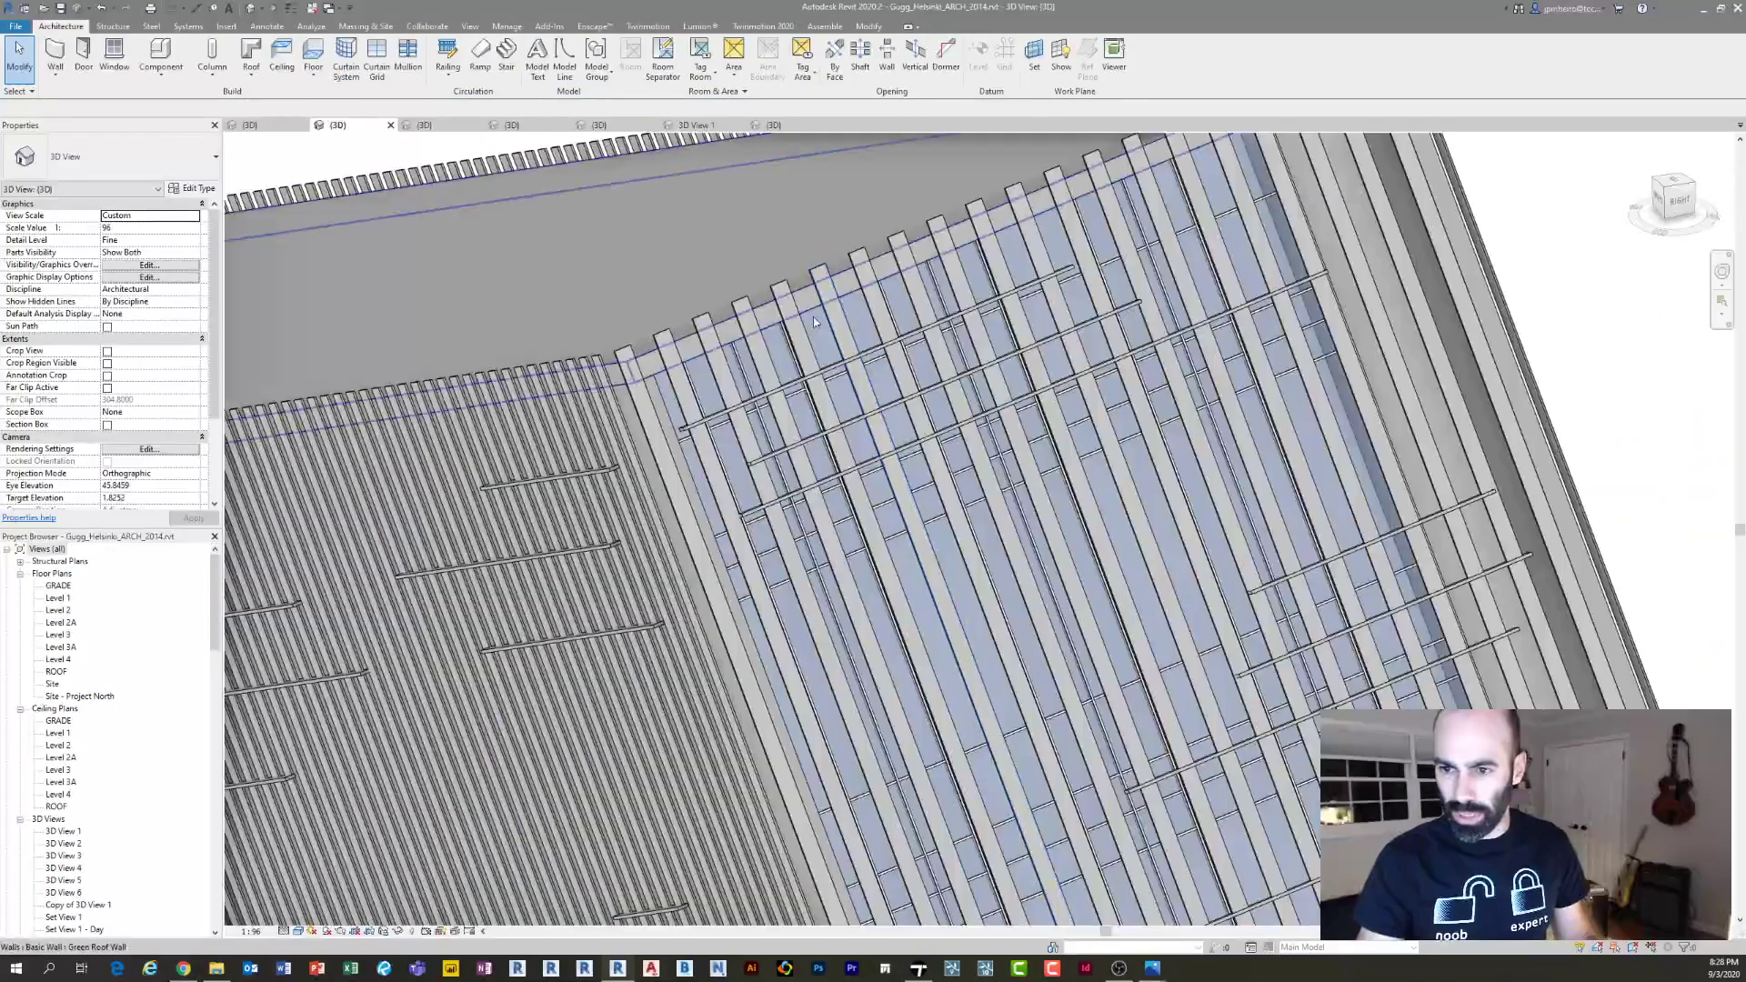
{"action": "scroll", "coordinate": [1040, 316], "scroll_direction": "up", "scroll_amount": 4}
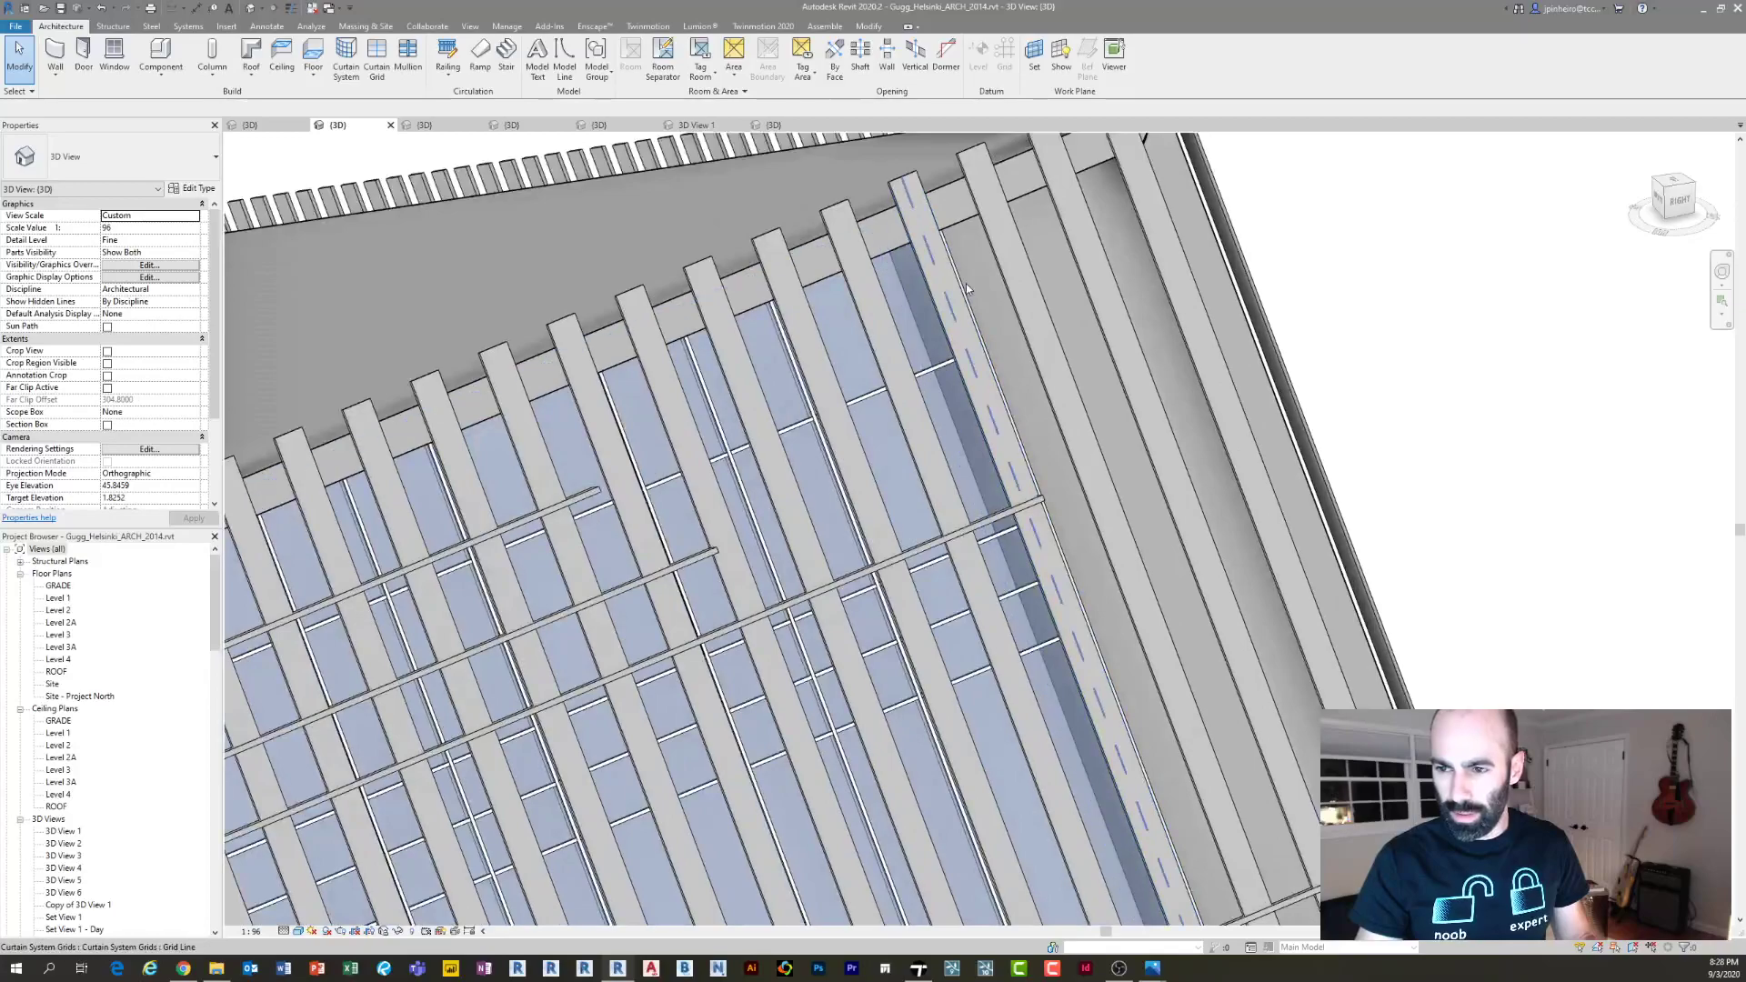
{"action": "left_click", "coordinate": [961, 289]}
{"action": "scroll", "coordinate": [965, 291], "scroll_direction": "down", "scroll_amount": 2}
{"action": "middle_click_drag", "start_coordinate": [1064, 414], "coordinate": [995, 410], "text": "shift"}
{"action": "scroll", "coordinate": [996, 410], "scroll_direction": "down", "scroll_amount": 8}
{"action": "key", "text": "Escape"}
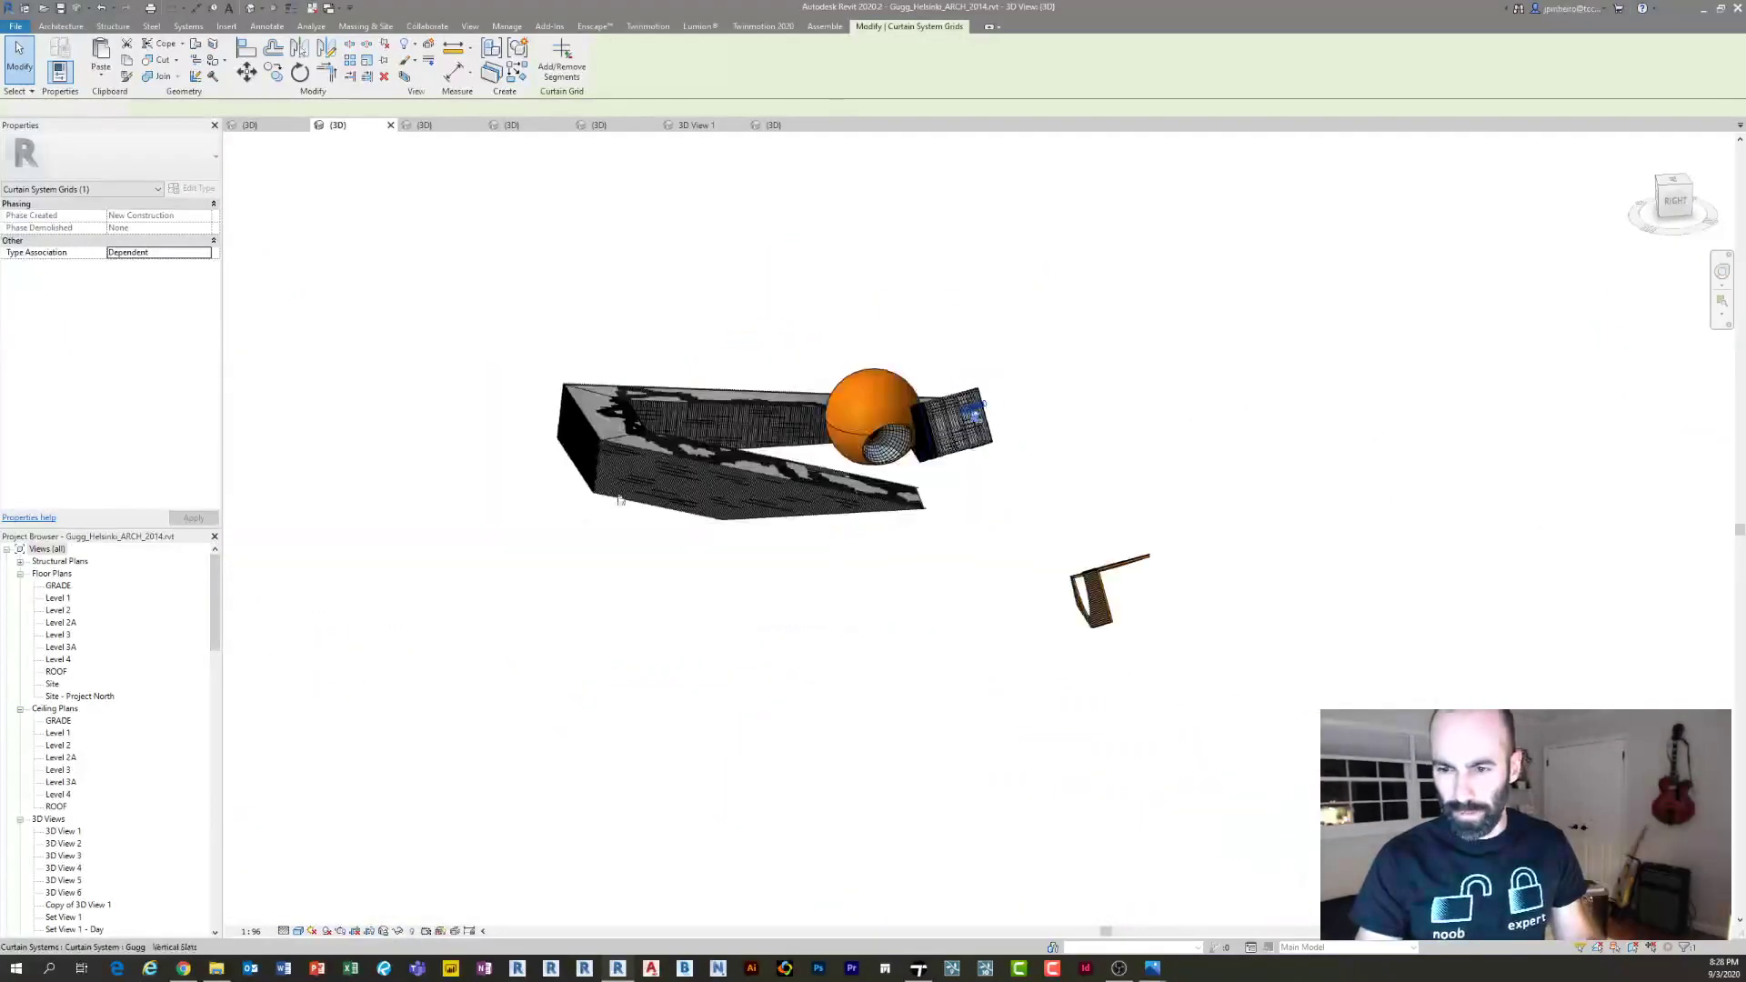
Turn on the 3D view's section box and pull its side face inward to cut lengthwise through the building's end wing
{"action": "scroll", "coordinate": [145, 382], "scroll_direction": "down", "scroll_amount": 3}
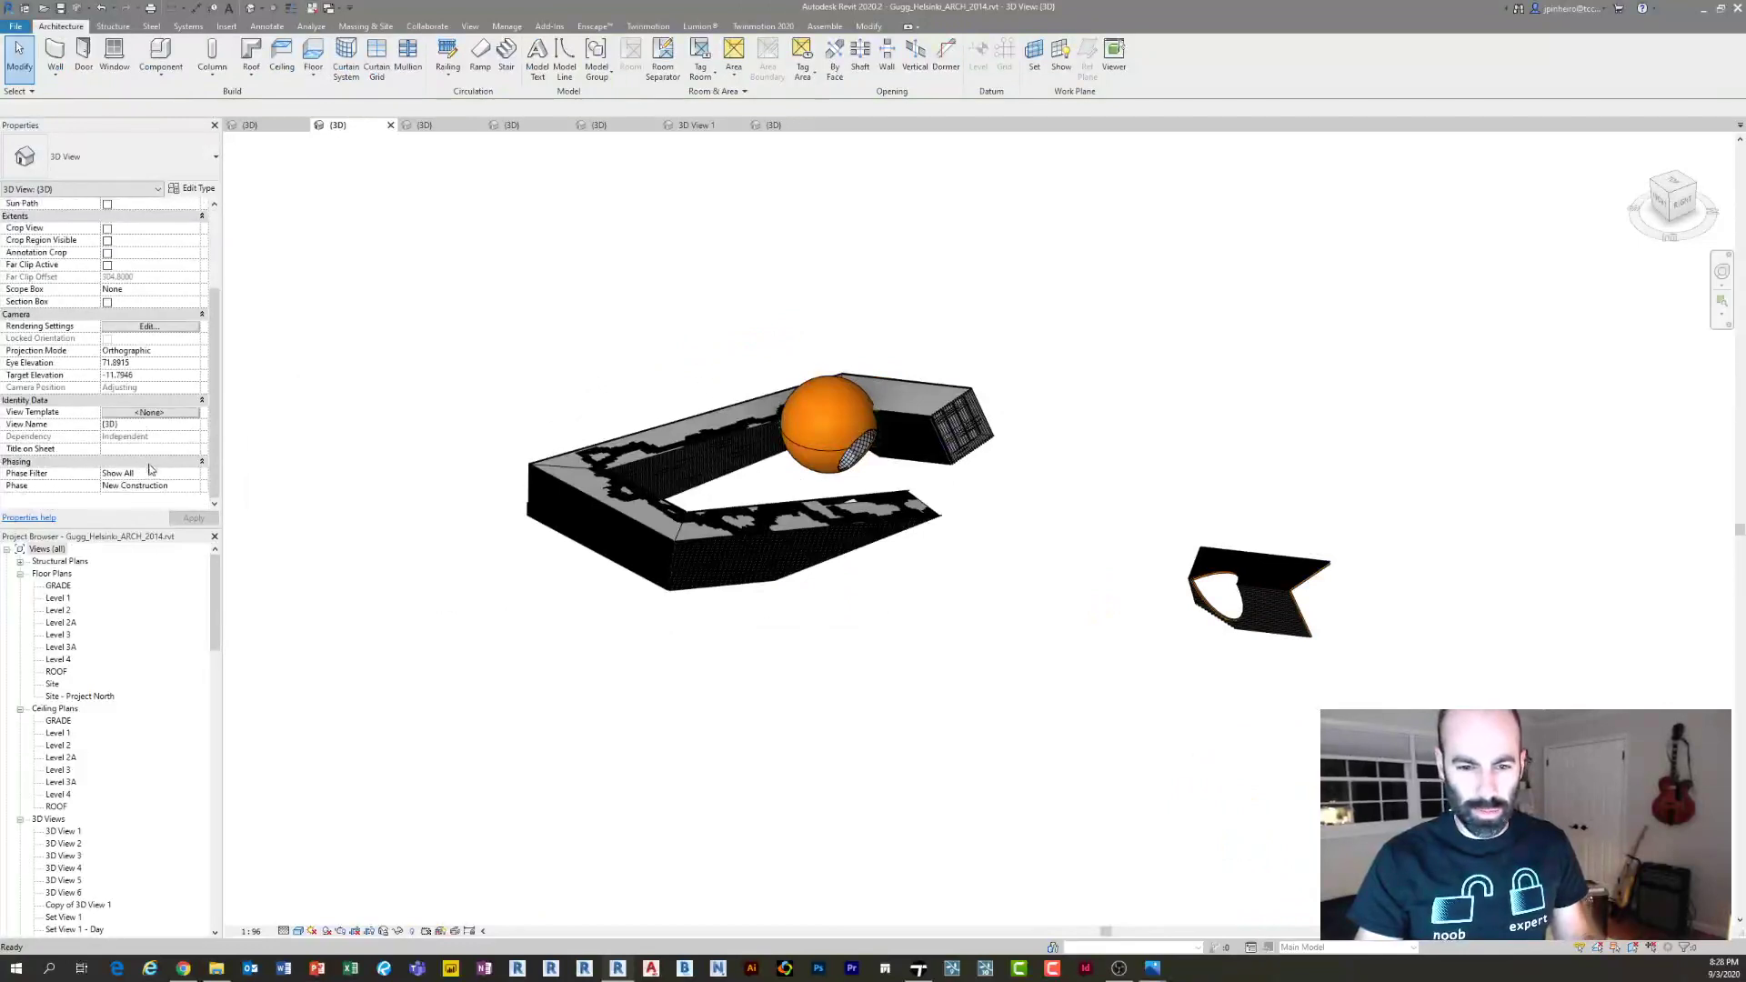
{"action": "left_click", "coordinate": [107, 303]}
{"action": "left_click", "coordinate": [192, 519]}
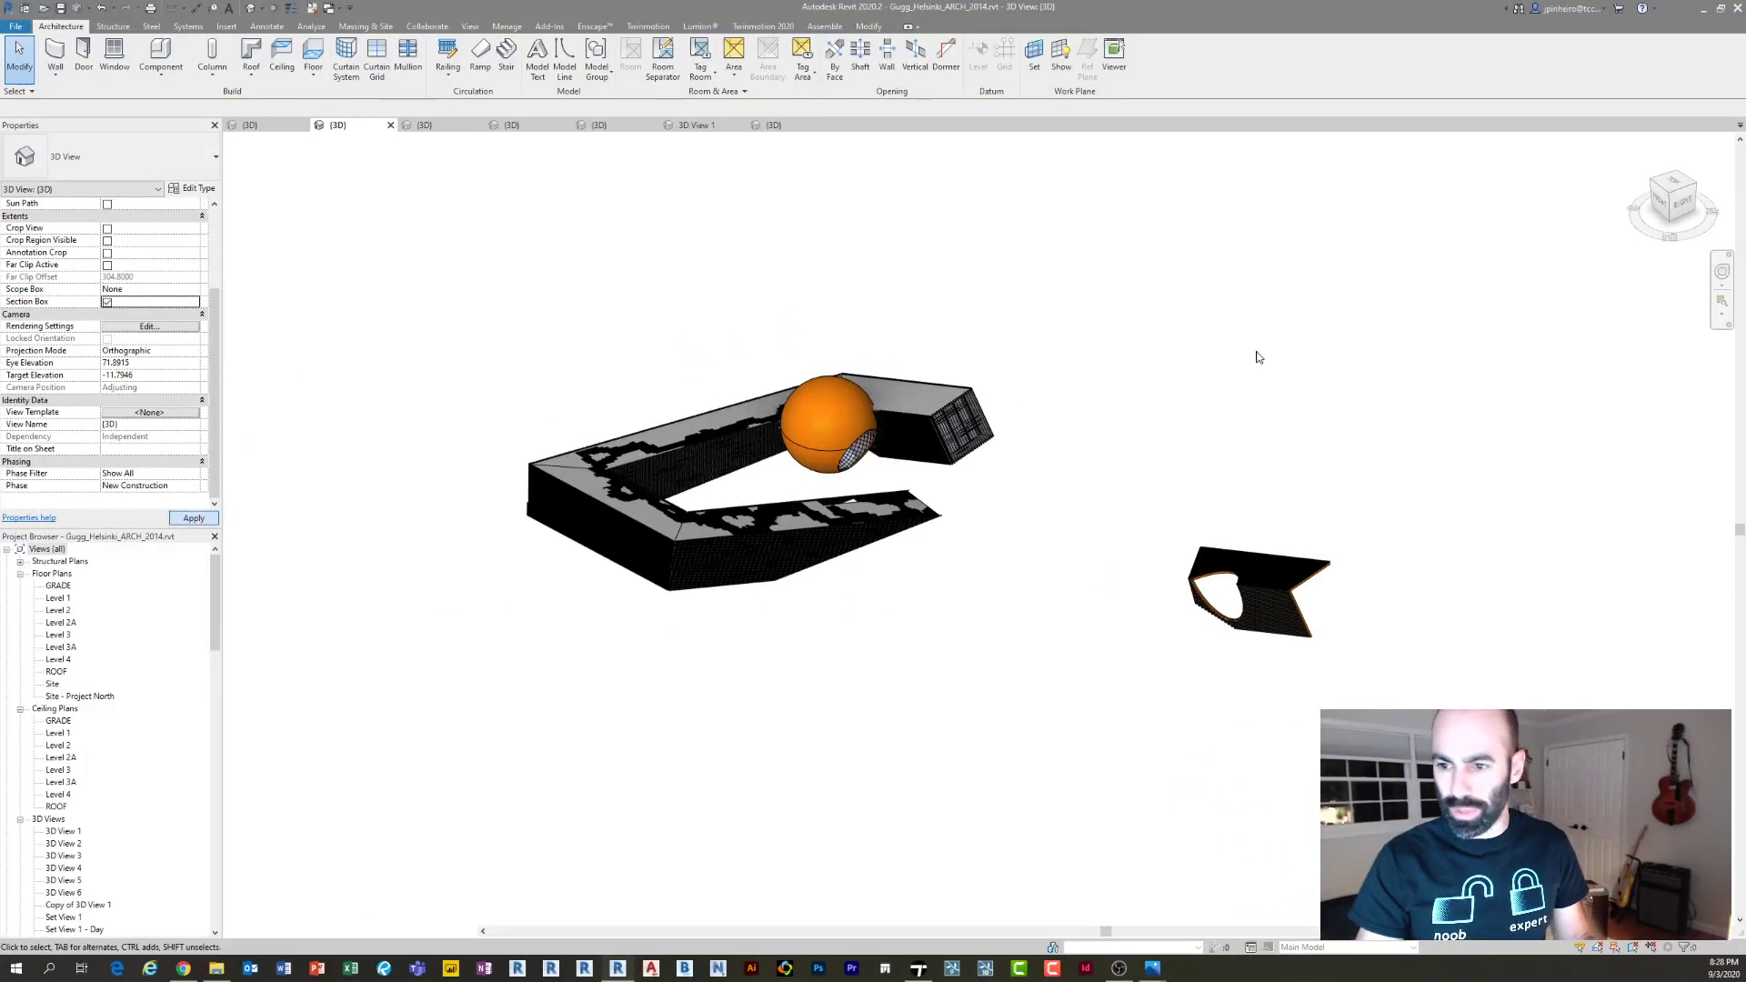
{"action": "middle_click_drag", "start_coordinate": [1255, 351], "coordinate": [1220, 533], "text": "shift"}
{"action": "left_click", "coordinate": [1237, 551]}
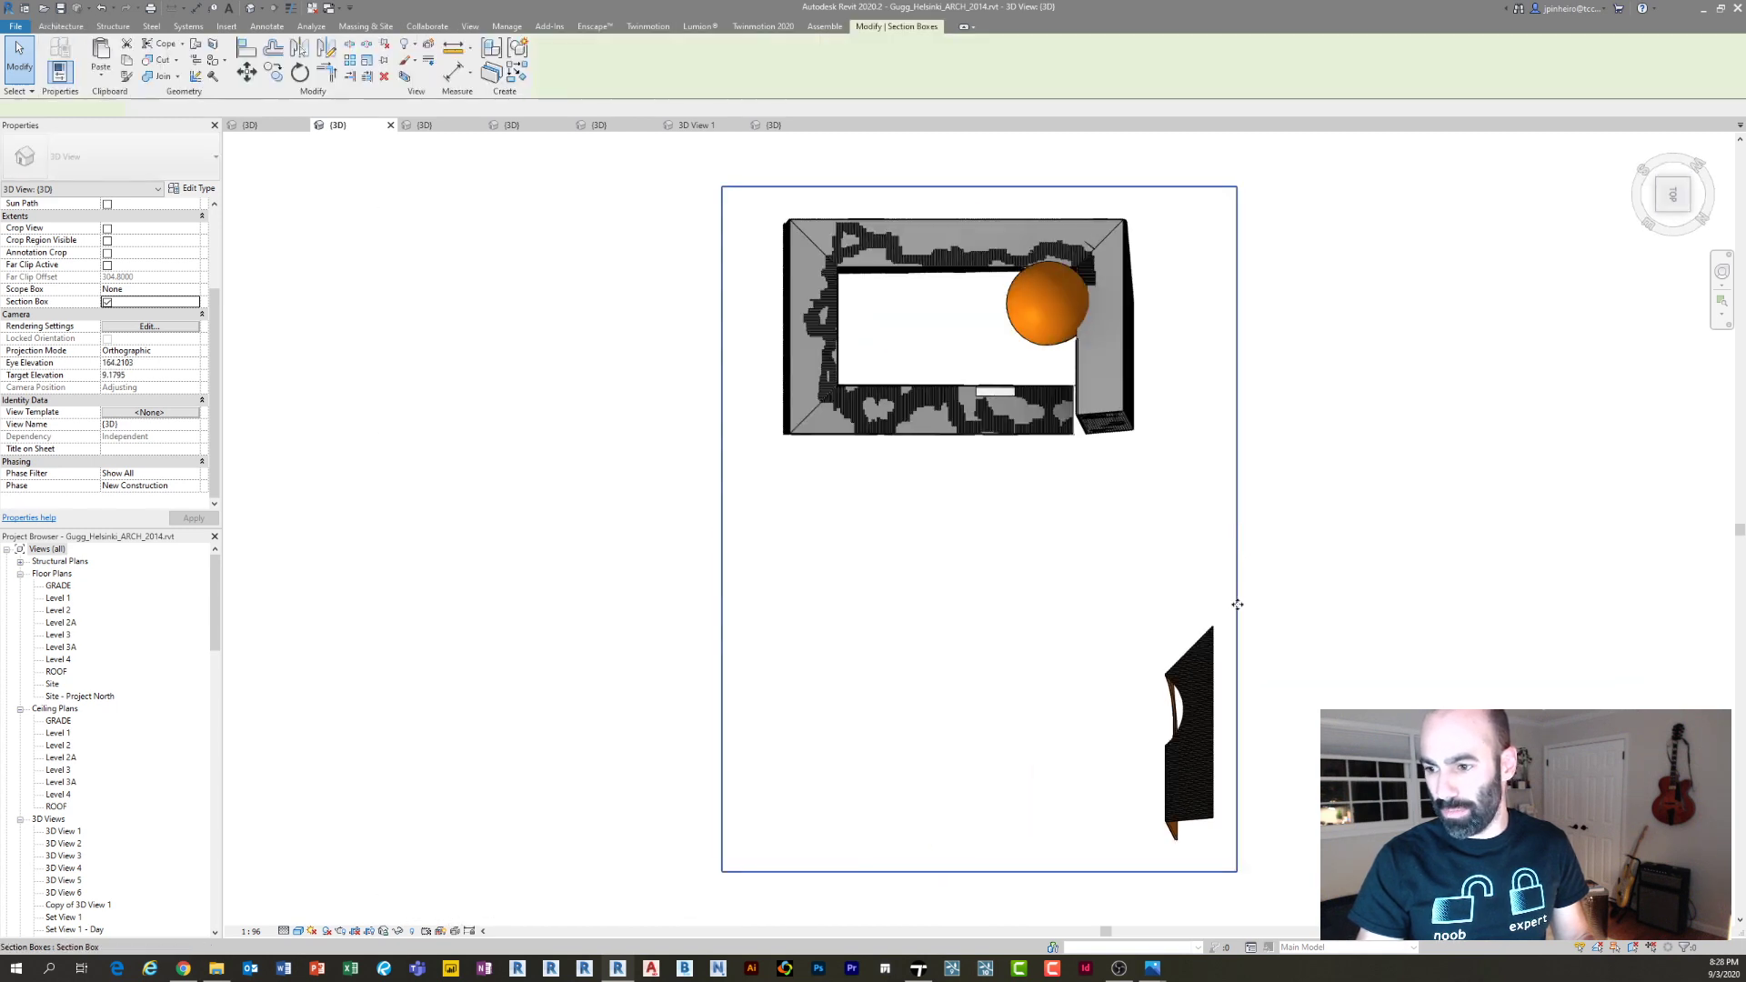
{"action": "left_click_drag", "start_coordinate": [1235, 529], "coordinate": [1107, 525]}
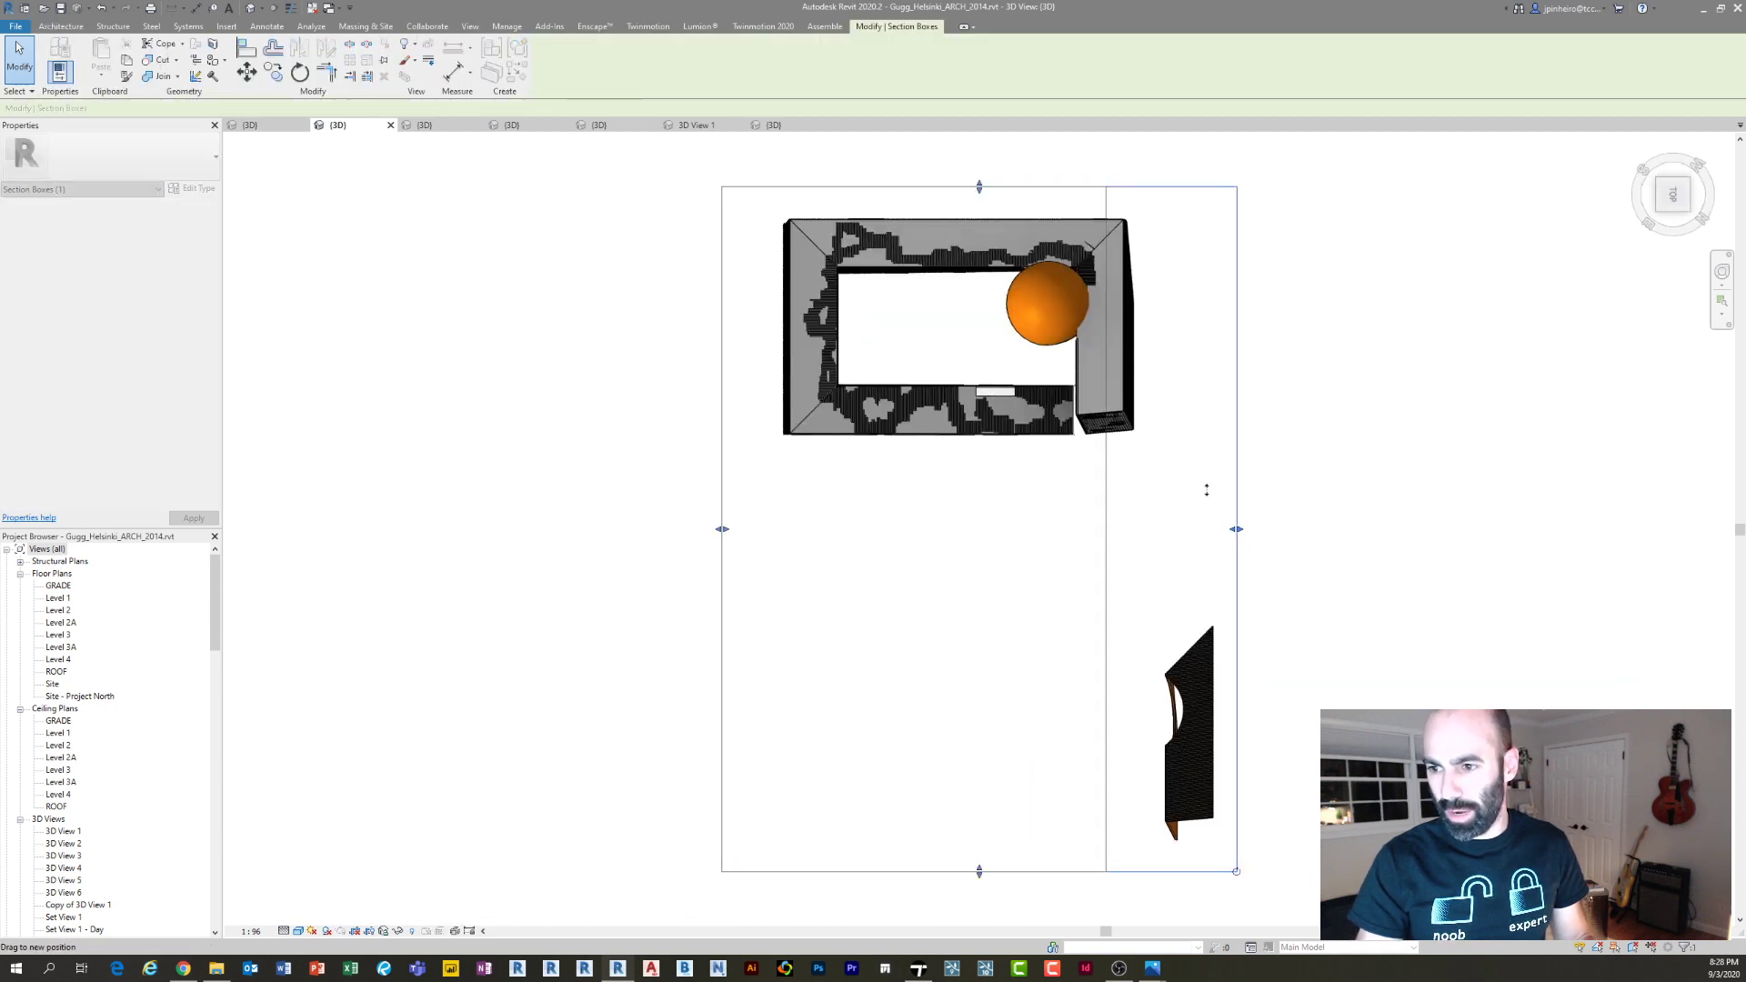
{"action": "left_click", "coordinate": [1197, 409]}
Inspect the cut end wing's layers, from the outer slats through the courtyard glass to the Light Behind Glass 1 generic model
{"action": "scroll", "coordinate": [1196, 409], "scroll_direction": "up", "scroll_amount": 3}
{"action": "middle_click_drag", "start_coordinate": [1196, 498], "coordinate": [1044, 406], "text": "shift"}
{"action": "scroll", "coordinate": [1191, 636], "scroll_direction": "up", "scroll_amount": 4}
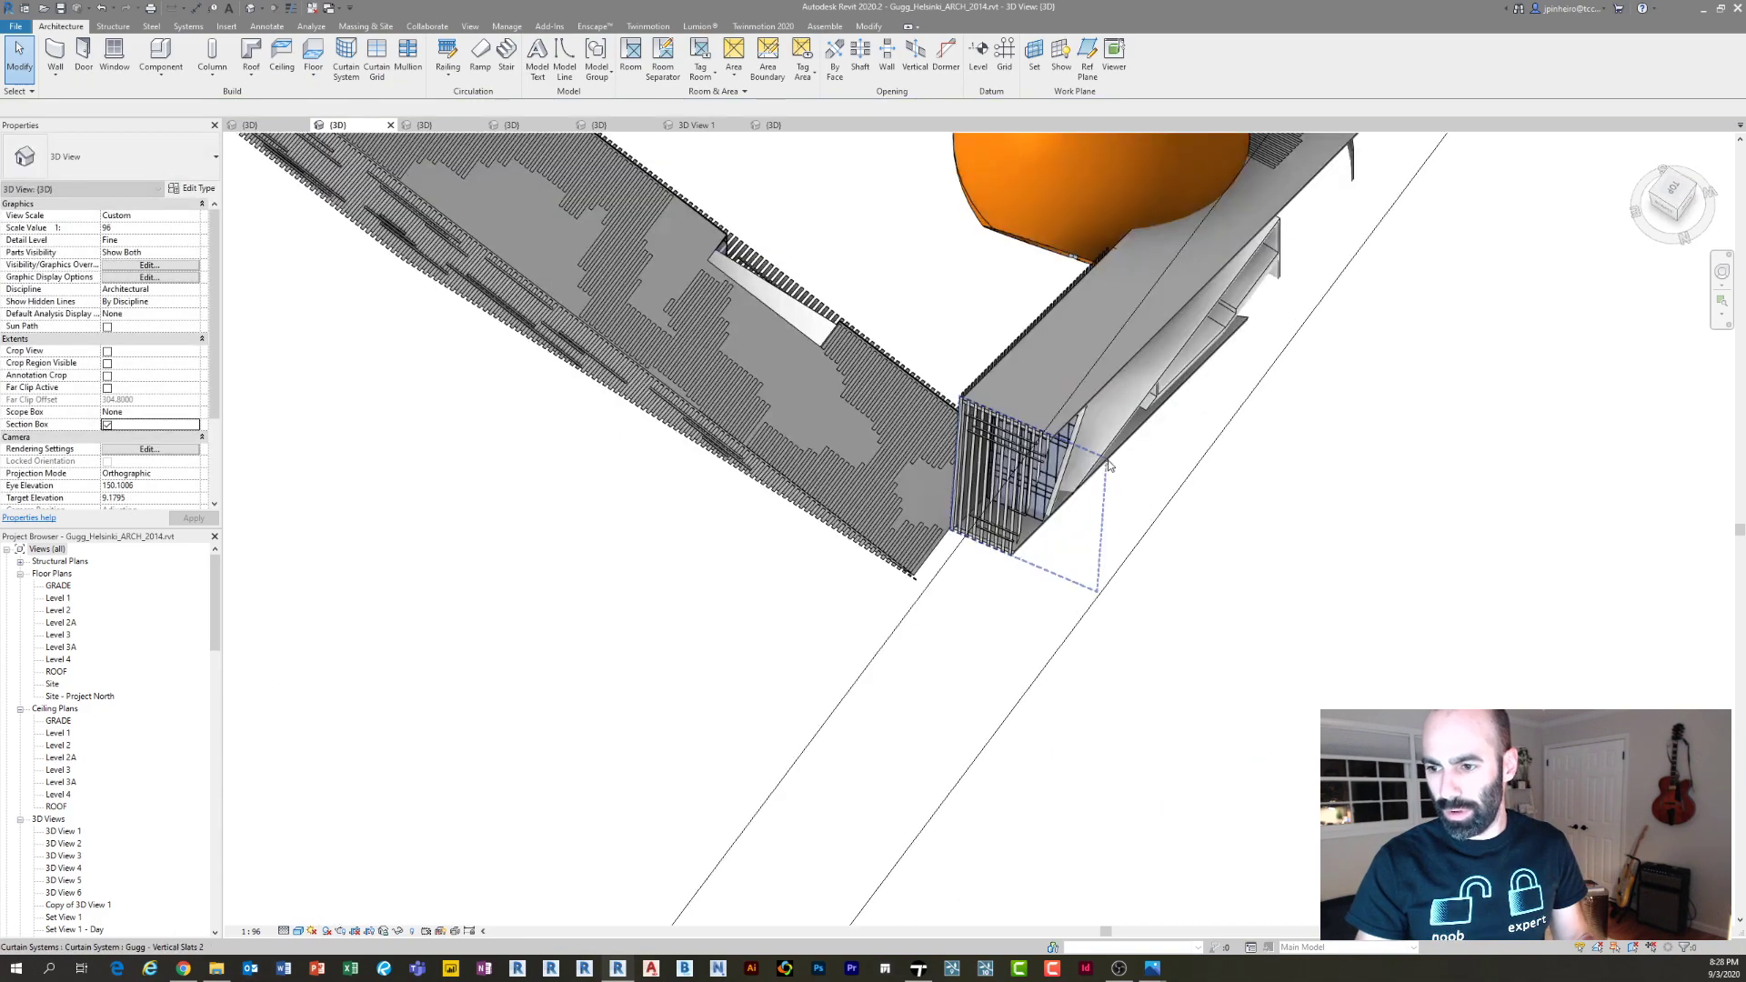
{"action": "middle_click_drag", "start_coordinate": [1128, 481], "coordinate": [995, 359], "text": "shift"}
{"action": "scroll", "coordinate": [1092, 618], "scroll_direction": "up", "scroll_amount": 5}
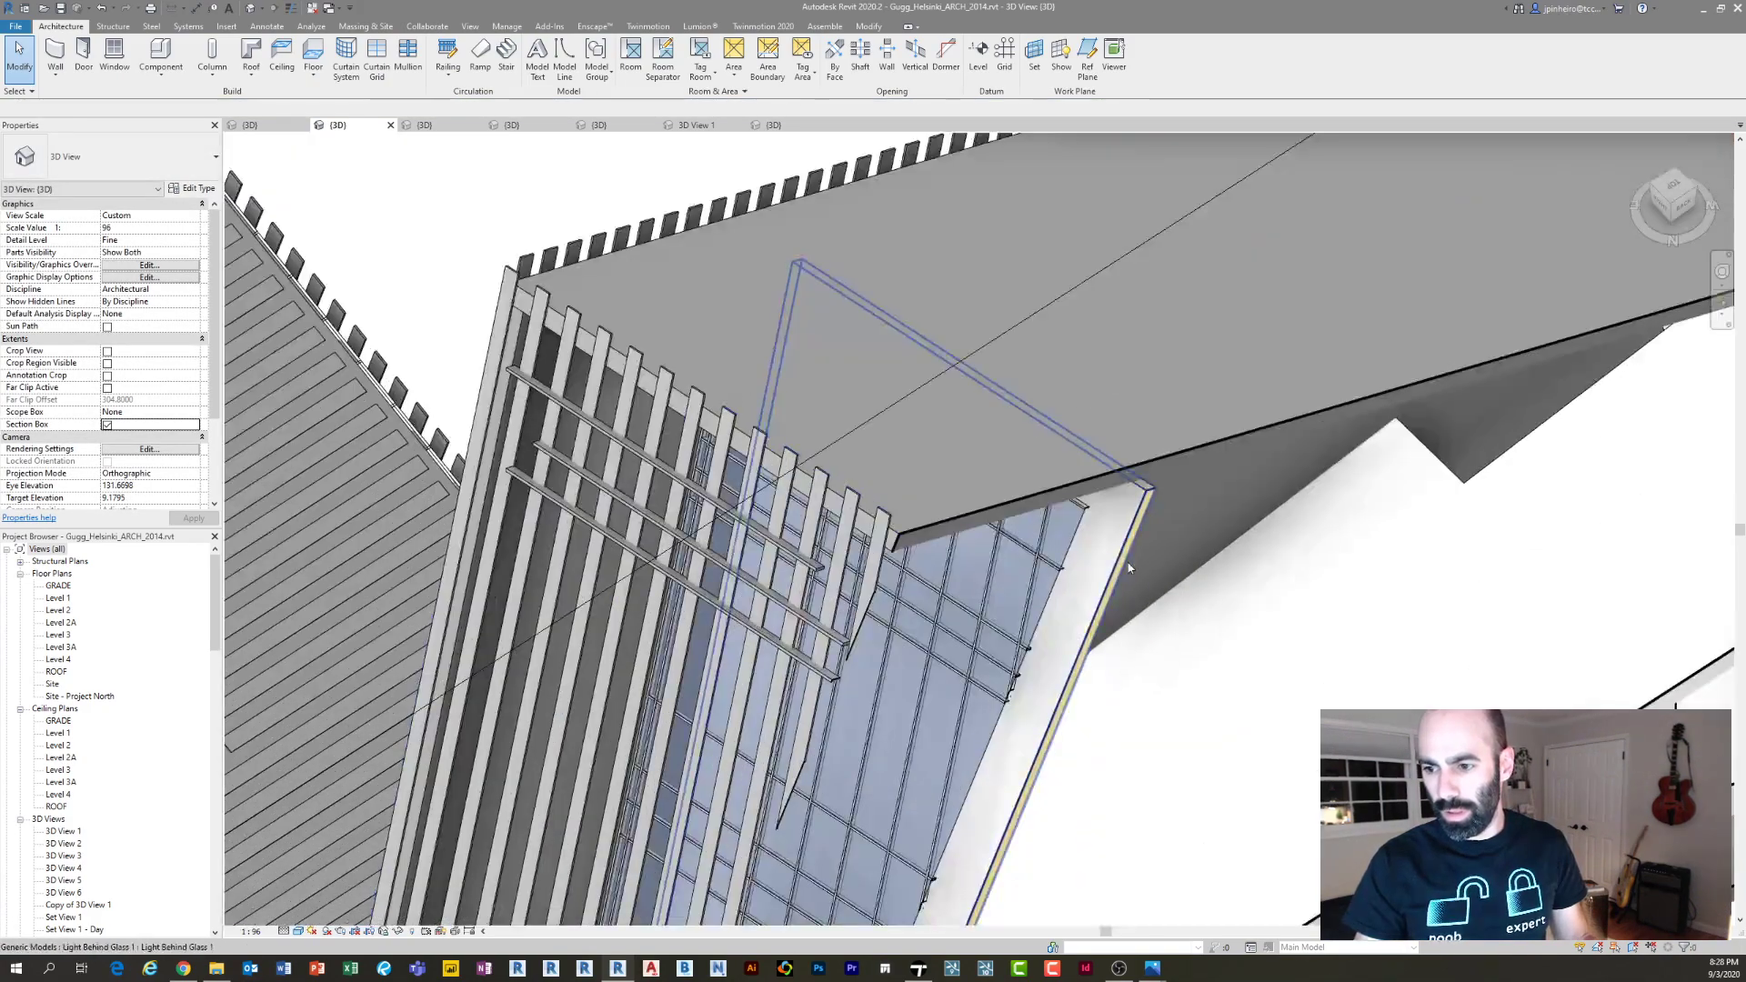
{"action": "left_click", "coordinate": [1091, 612]}
{"action": "middle_click_drag", "start_coordinate": [1097, 612], "coordinate": [855, 382], "text": "shift"}
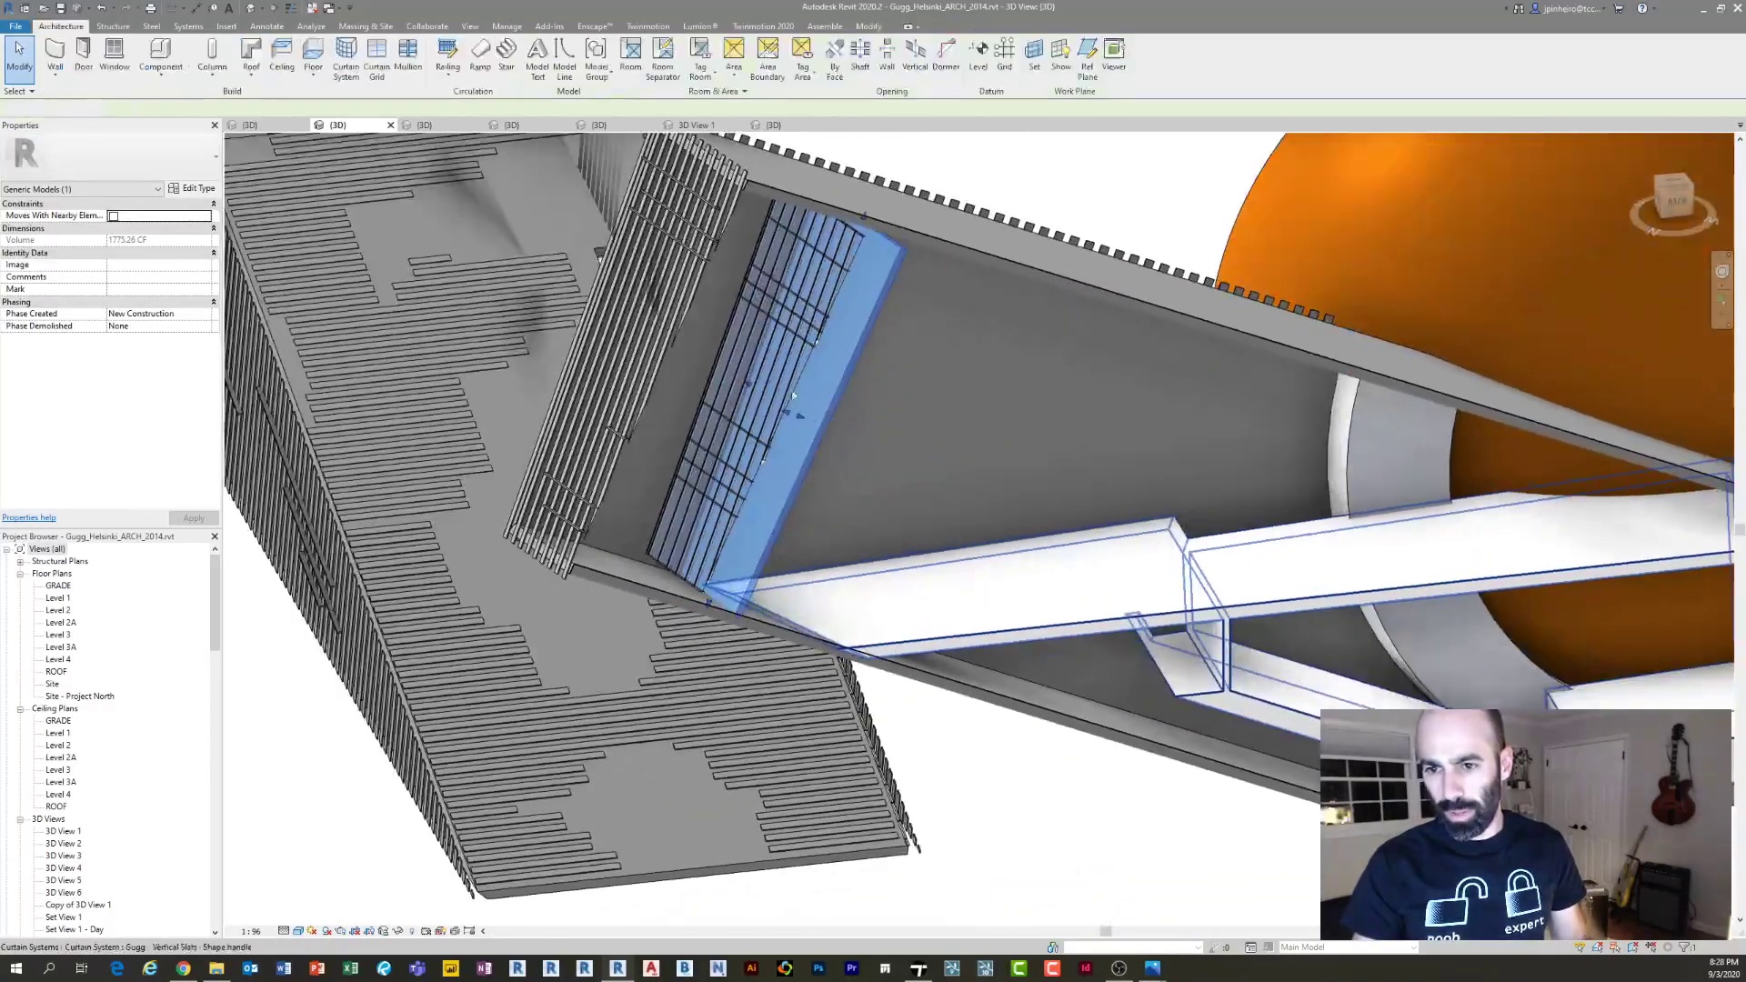
{"action": "scroll", "coordinate": [800, 391], "scroll_direction": "up", "scroll_amount": 3}
{"action": "key", "text": "Escape"}
{"action": "left_click", "coordinate": [889, 429]}
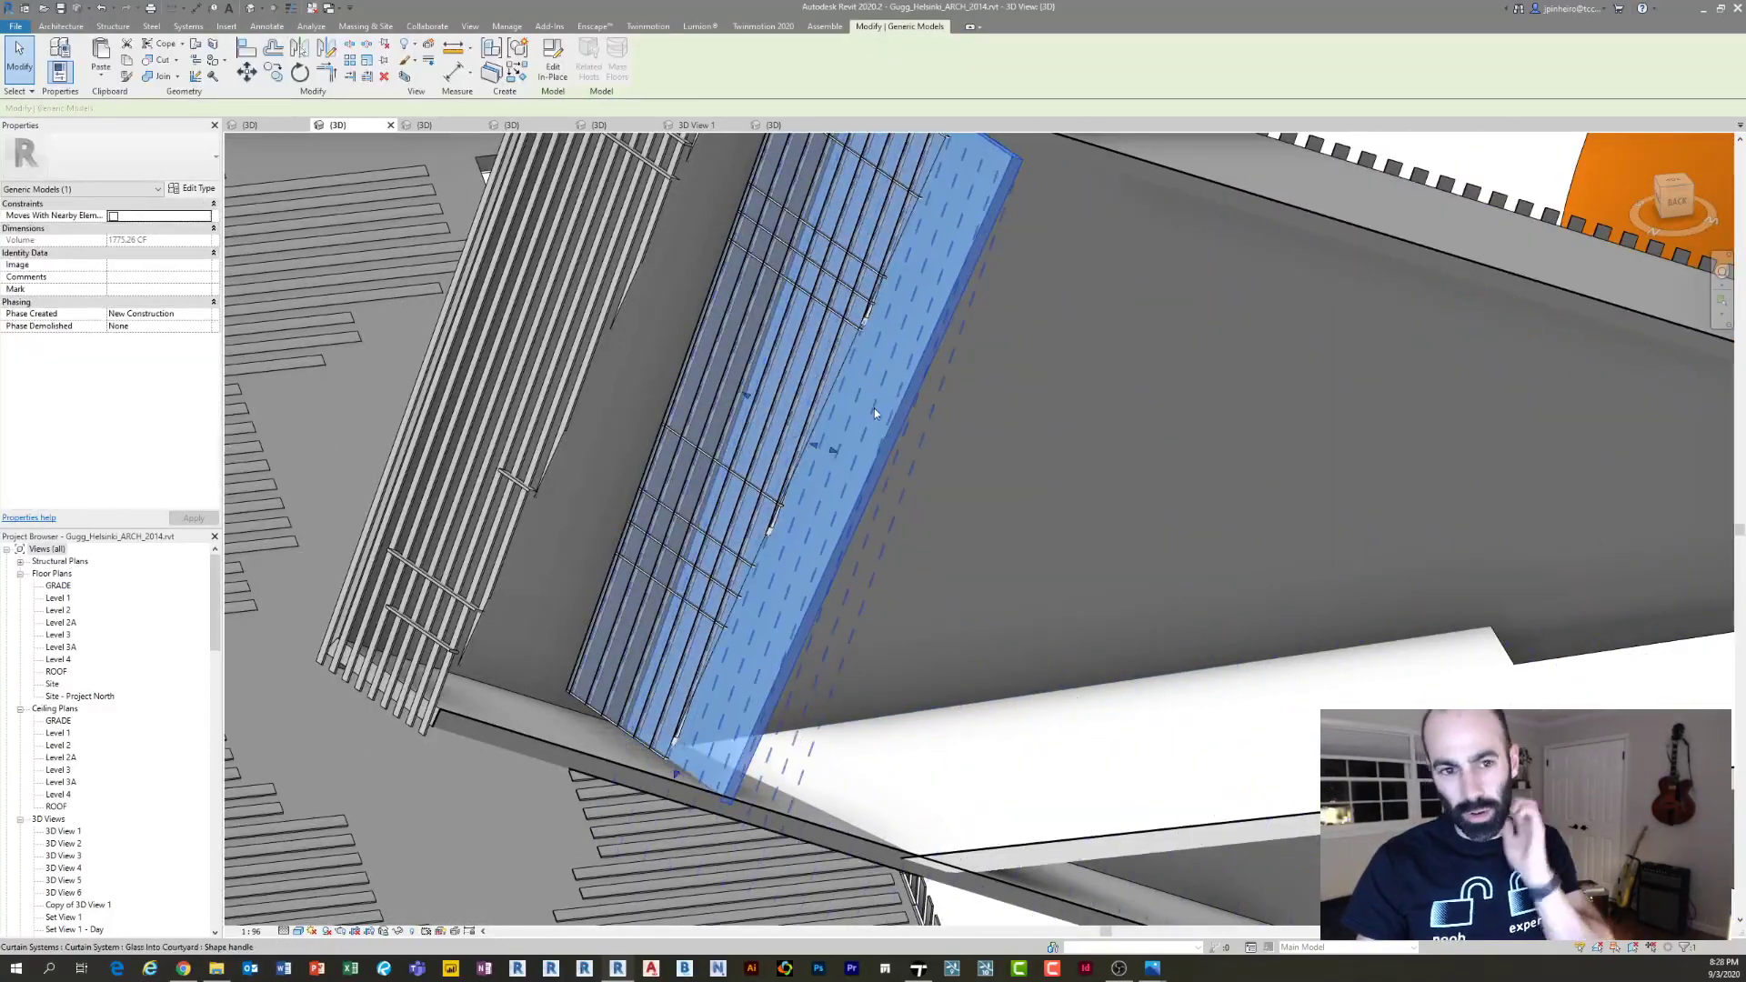
{"action": "key", "text": "Escape"}
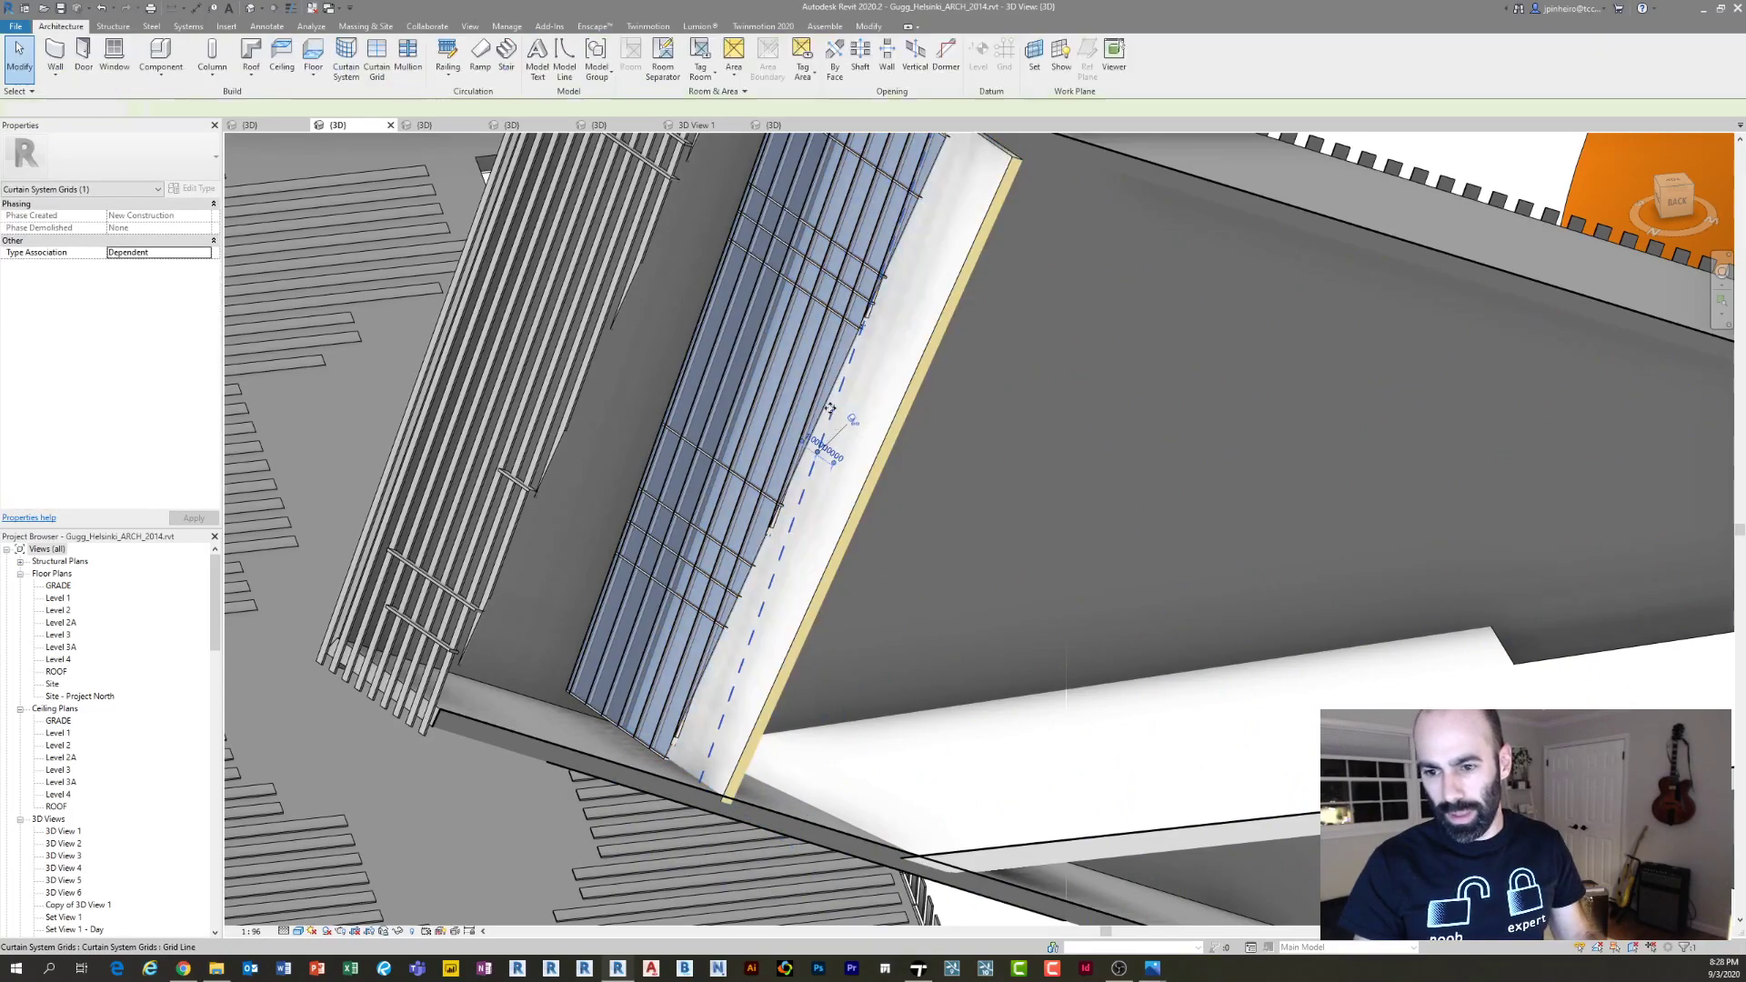
Examine the orange sphere and its glazed opening, and switch to Photos to view the Exit and Entry Close.jpg rendering
{"action": "middle_click_drag", "start_coordinate": [891, 398], "coordinate": [707, 444], "text": "shift"}
{"action": "scroll", "coordinate": [821, 445], "scroll_direction": "down", "scroll_amount": 4}
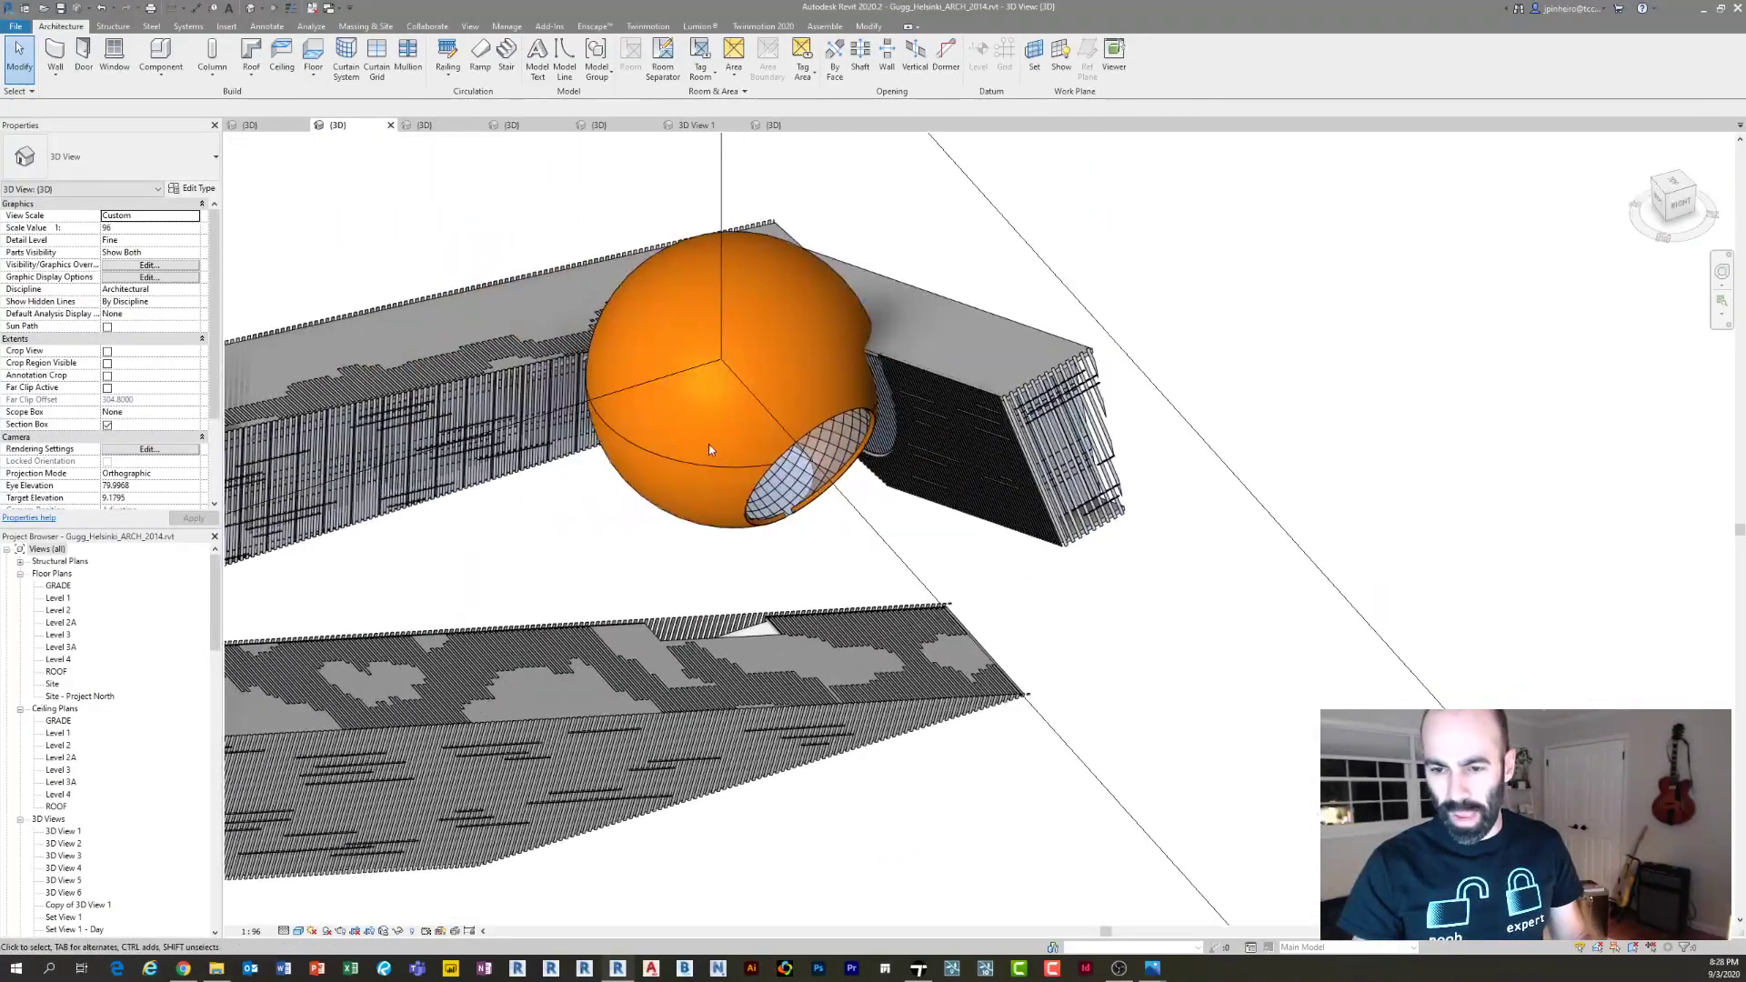
{"action": "scroll", "coordinate": [714, 464], "scroll_direction": "up", "scroll_amount": 3}
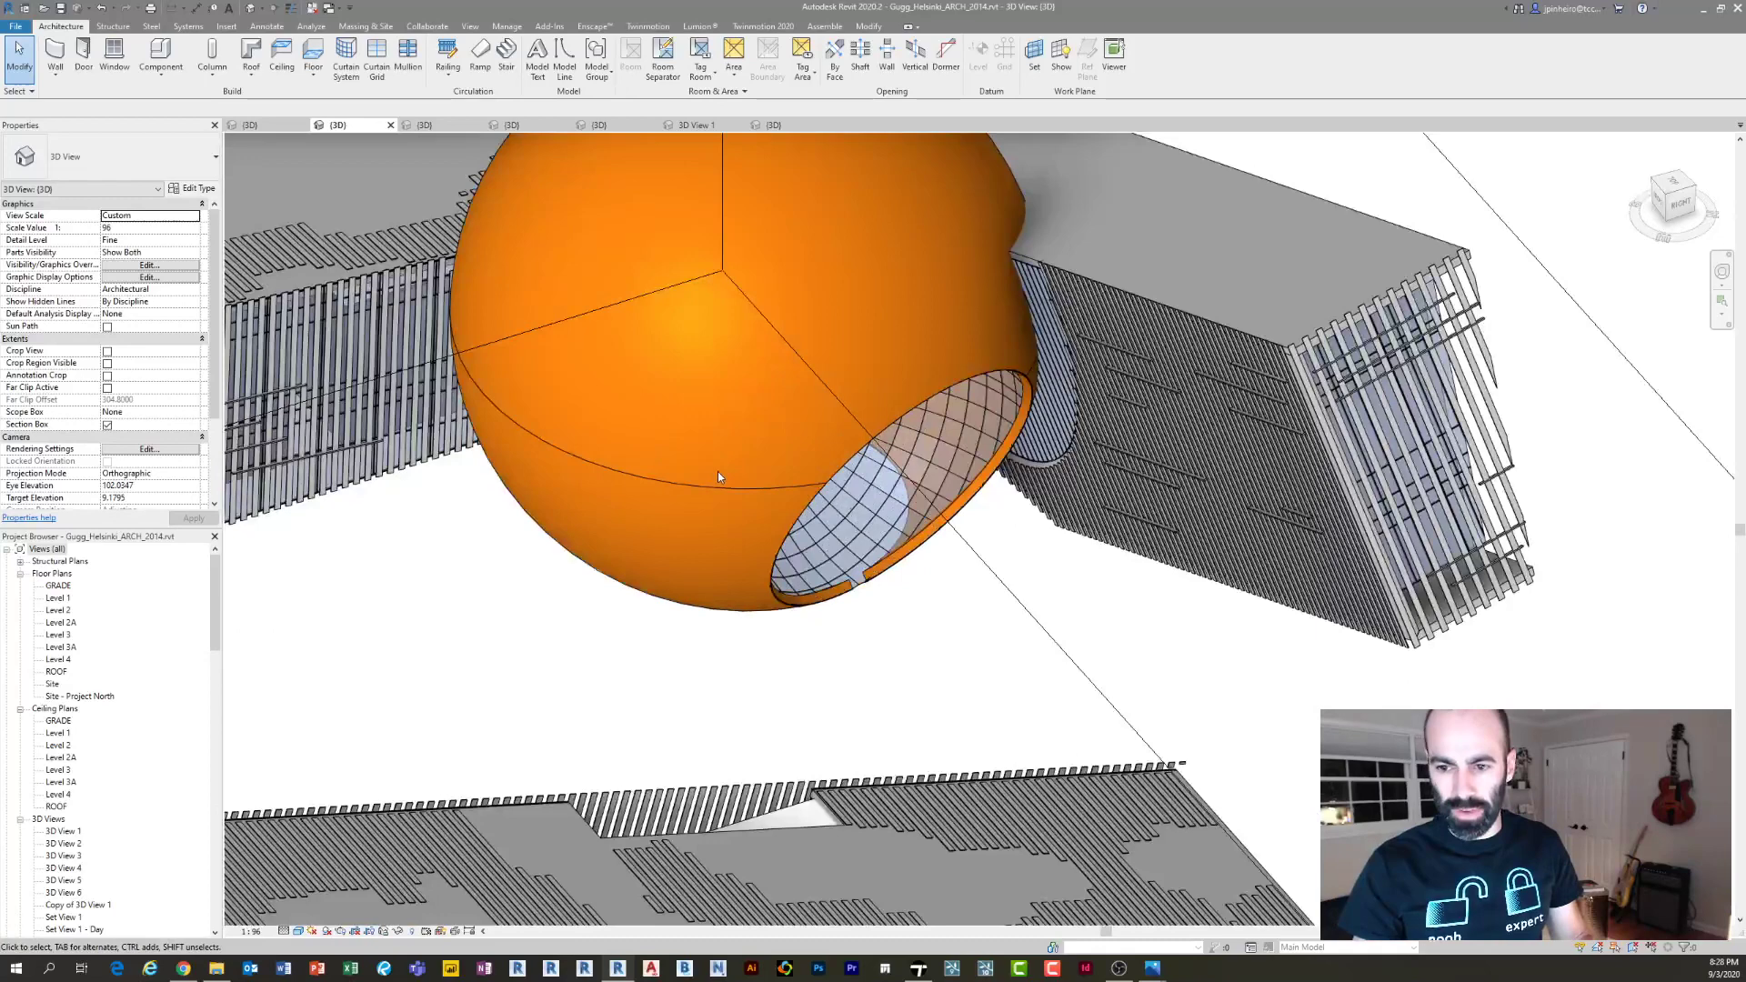
{"action": "left_click", "coordinate": [677, 505]}
{"action": "left_click", "coordinate": [501, 621]}
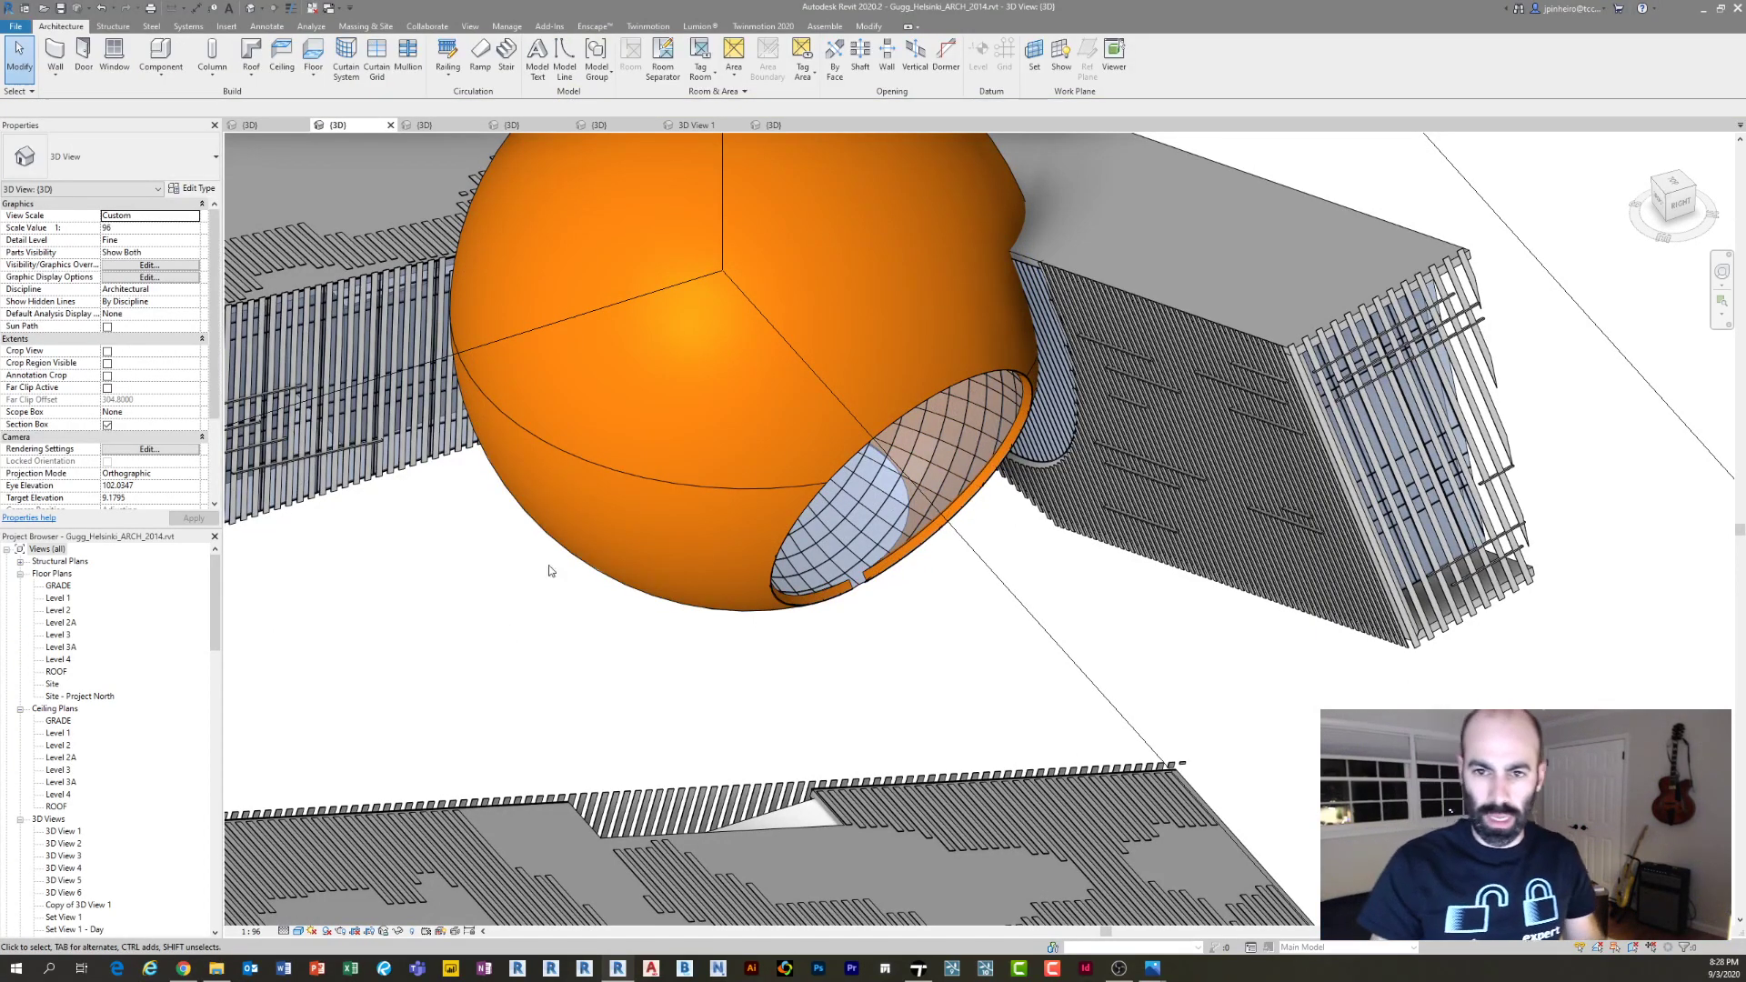
{"action": "mouse_move", "coordinate": [1152, 967]}
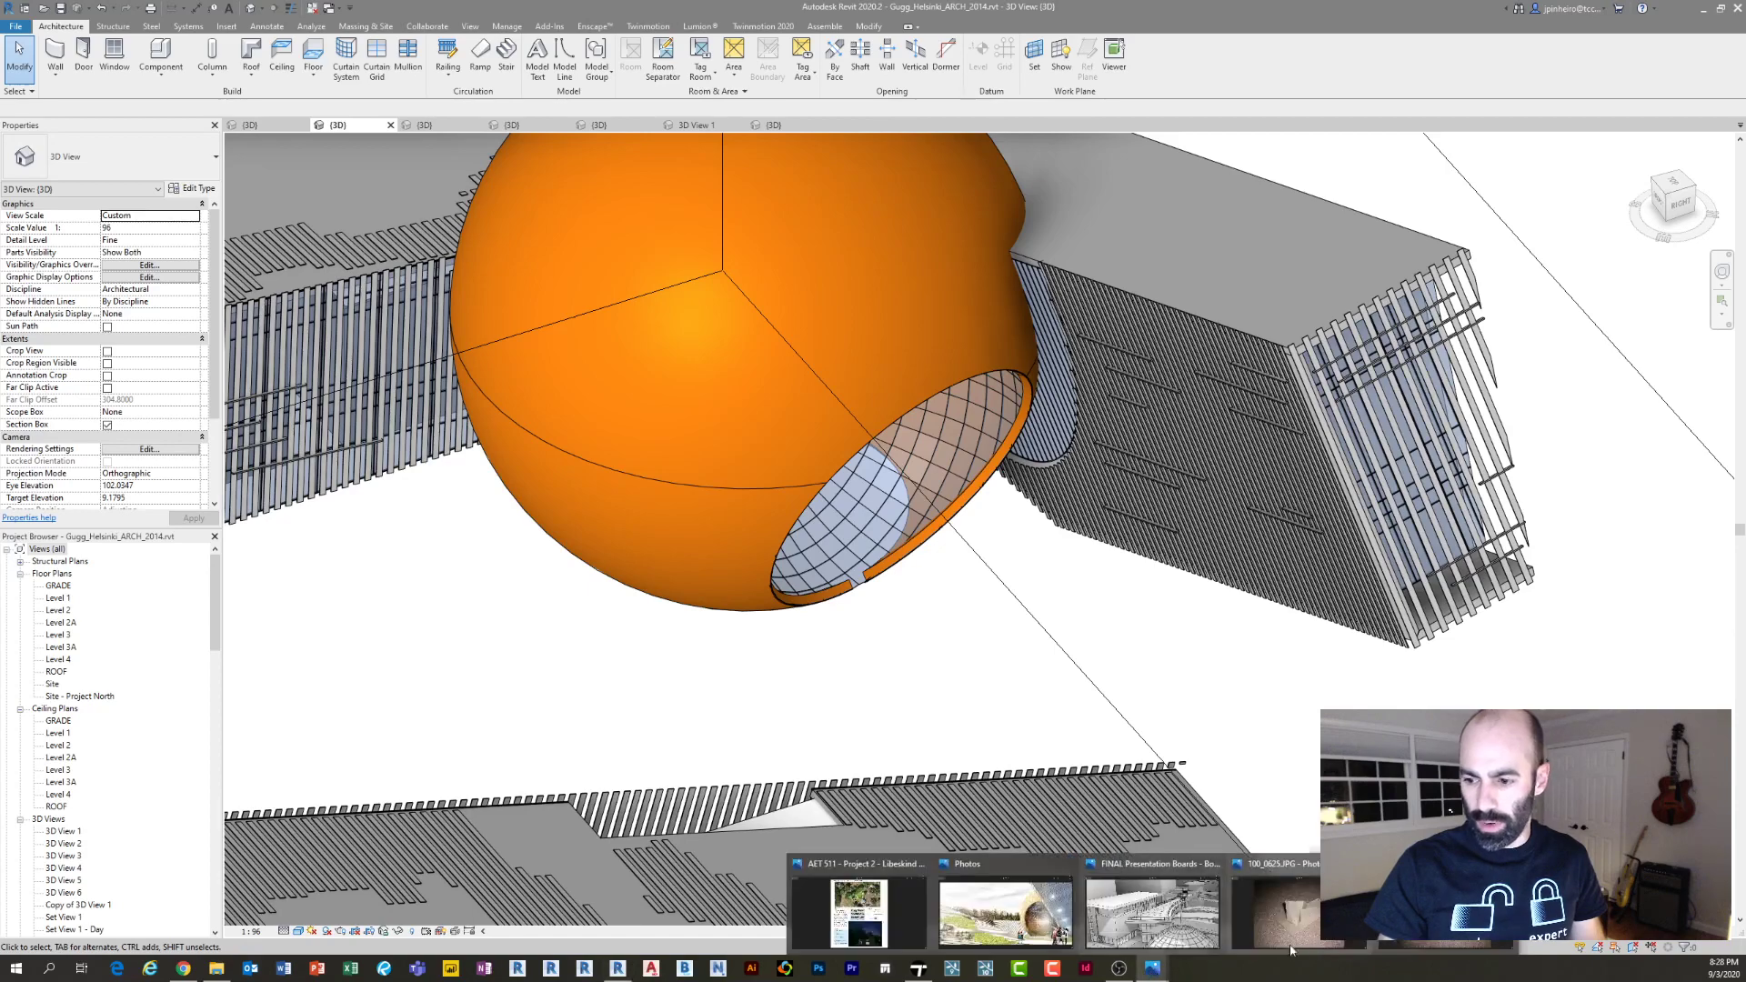
{"action": "left_click", "coordinate": [1006, 900]}
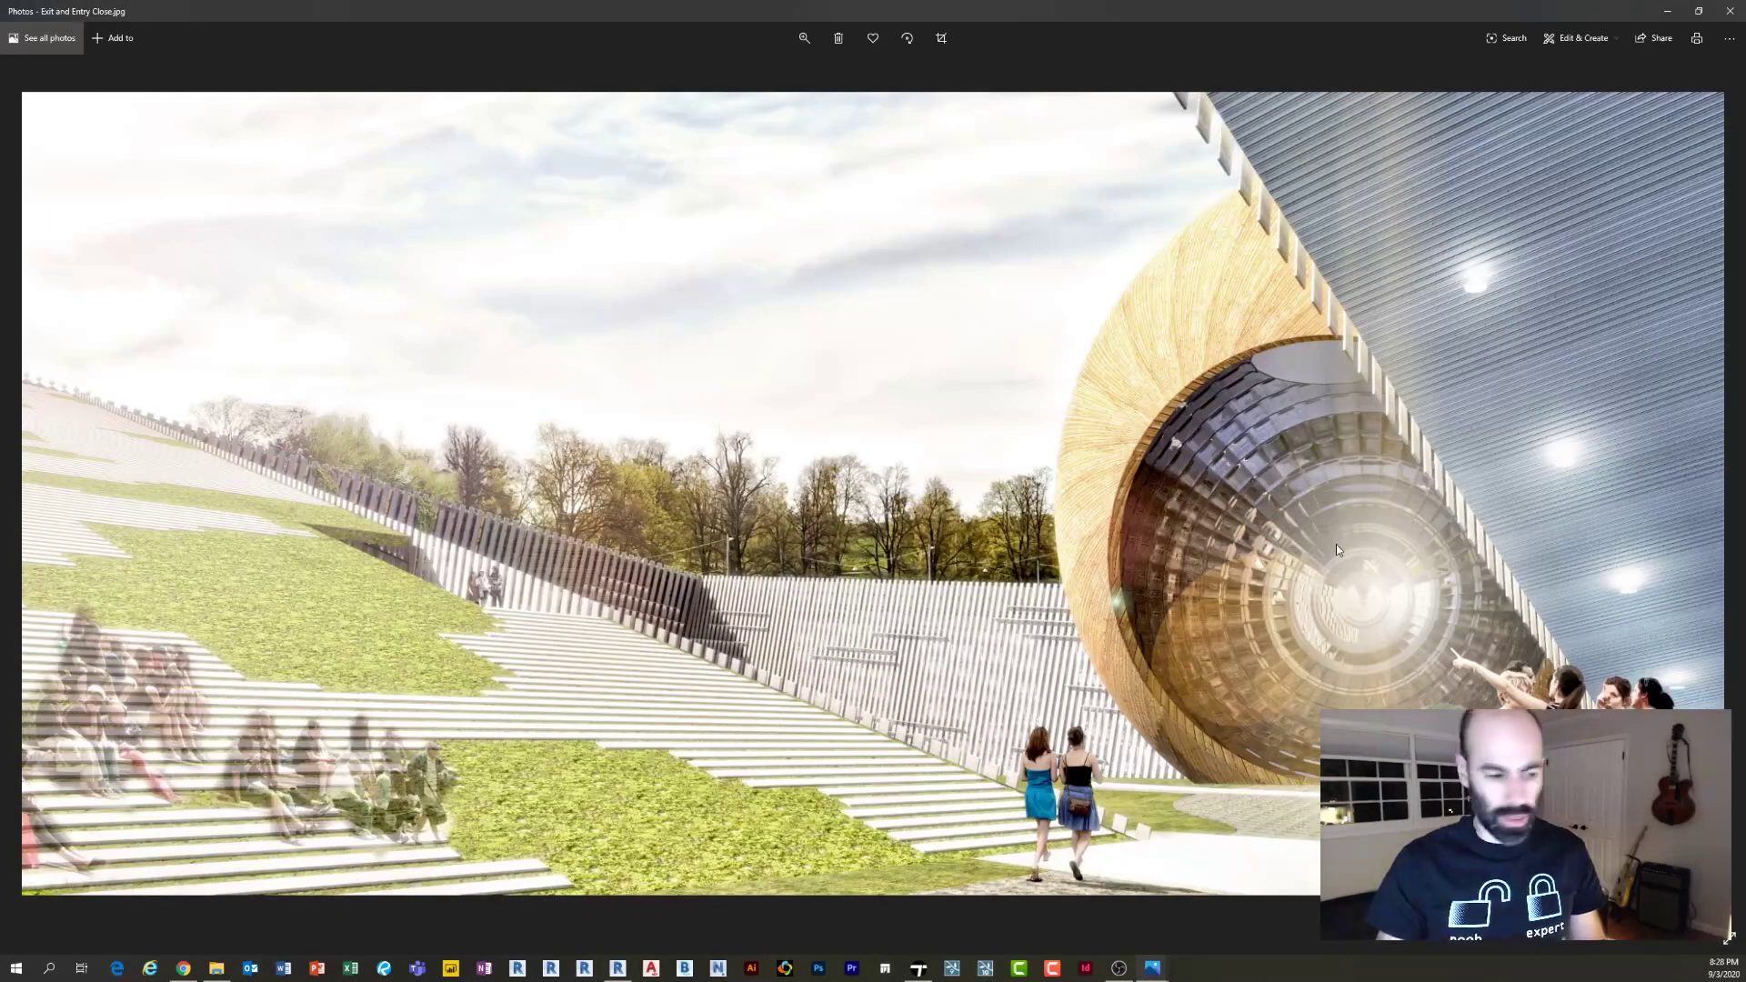